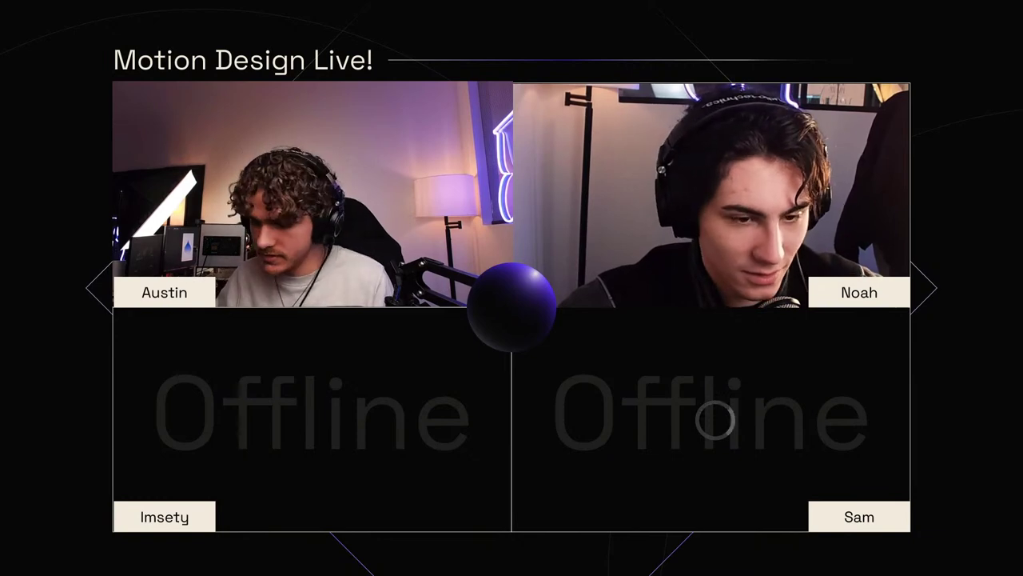
Step: Undo the gradient on the lower arcs and zoom in on the right droplet artboard
{"action": "key", "text": "ctrl+z"}
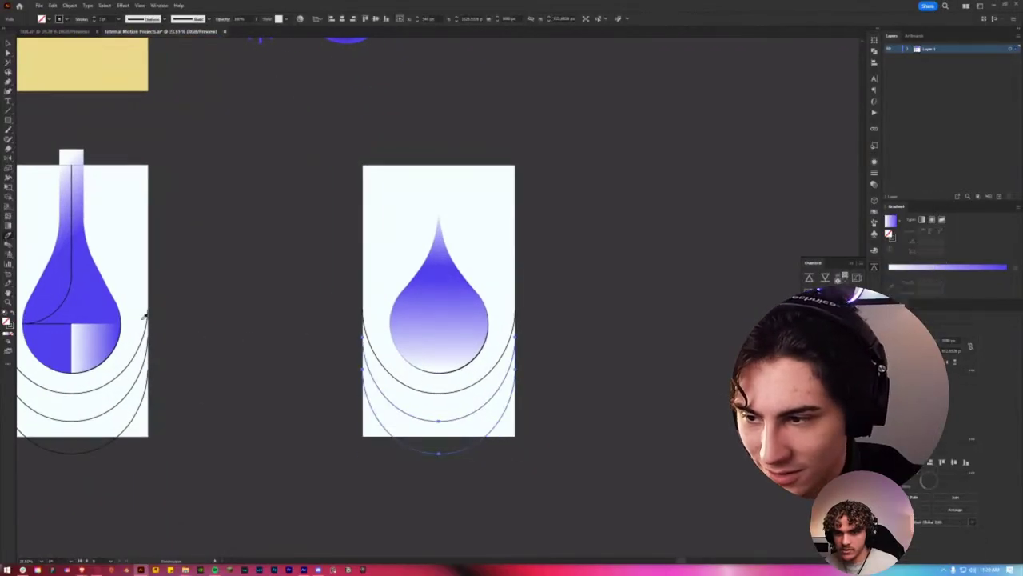
{"action": "scroll", "coordinate": [343, 377], "scroll_direction": "down", "scroll_amount": 2}
{"action": "scroll", "coordinate": [343, 377], "scroll_direction": "left", "scroll_amount": 3}
{"action": "scroll", "coordinate": [343, 376], "scroll_direction": "up", "scroll_amount": 1}
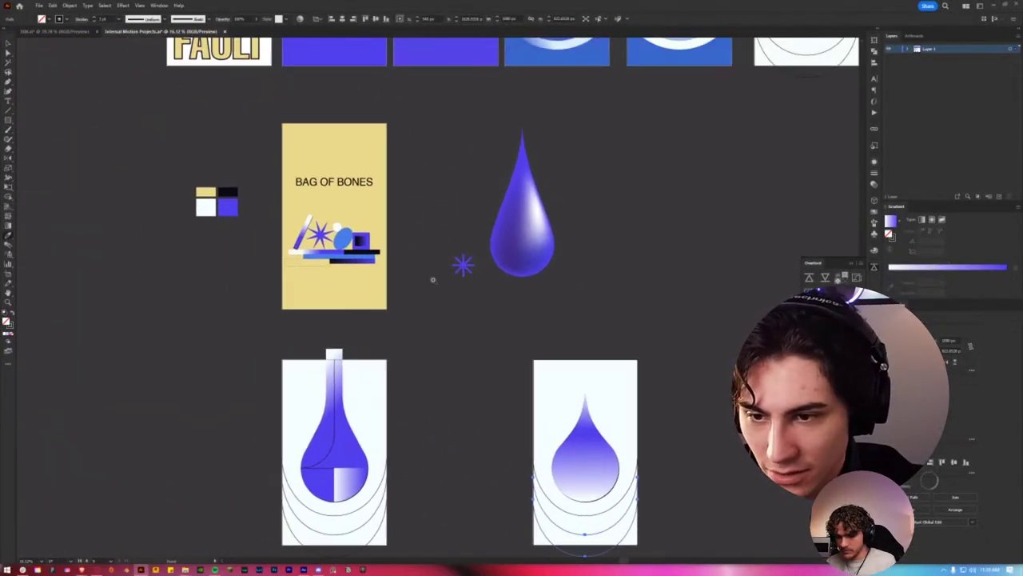
{"action": "scroll", "coordinate": [432, 279], "scroll_direction": "down", "scroll_amount": 2}
{"action": "scroll", "coordinate": [432, 279], "scroll_direction": "right", "scroll_amount": 2}
{"action": "key", "text": "shift+x"}
{"action": "scroll", "coordinate": [317, 274], "scroll_direction": "down", "scroll_amount": 2}
{"action": "scroll", "coordinate": [313, 267], "scroll_direction": "up", "scroll_amount": 1}
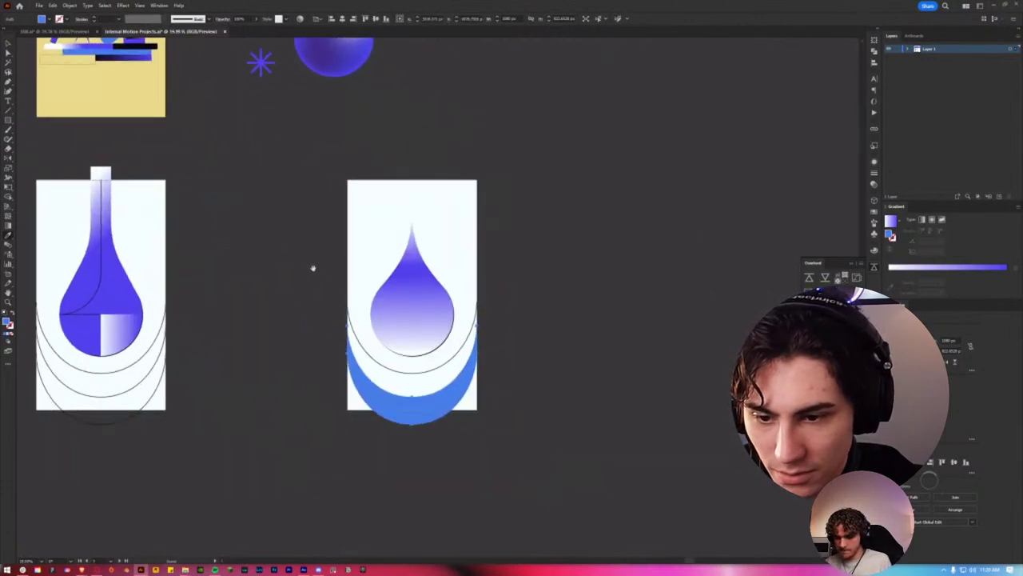
{"action": "scroll", "coordinate": [386, 426], "scroll_direction": "up", "scroll_amount": 1}
{"action": "left_click", "coordinate": [402, 447]}
{"action": "scroll", "coordinate": [468, 462], "scroll_direction": "up", "scroll_amount": 1}
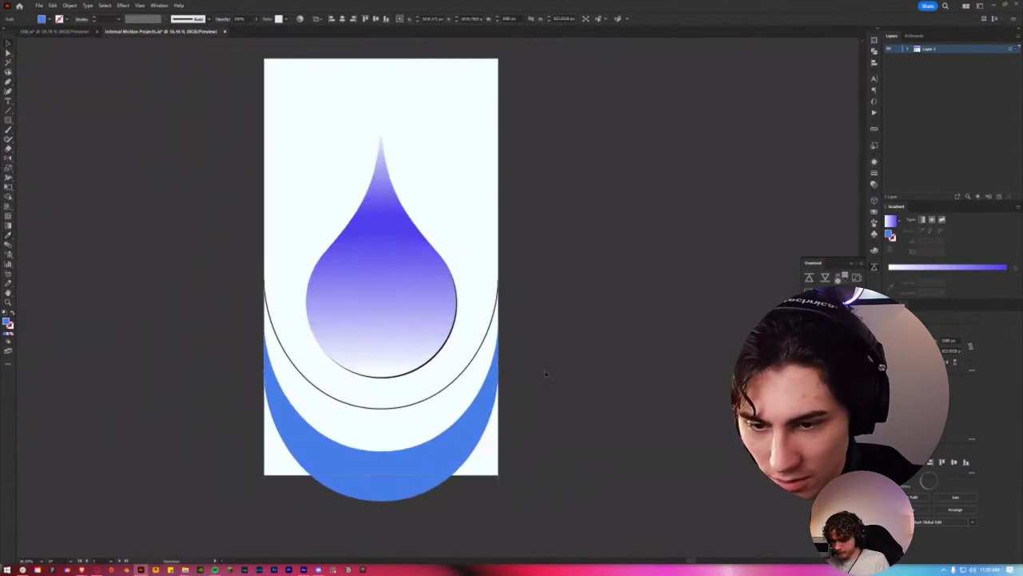
{"action": "key", "text": "v"}
Step: Extend the second arc's end below the artboard and close it into a shape with the Pen tool
{"action": "left_click", "coordinate": [473, 364]}
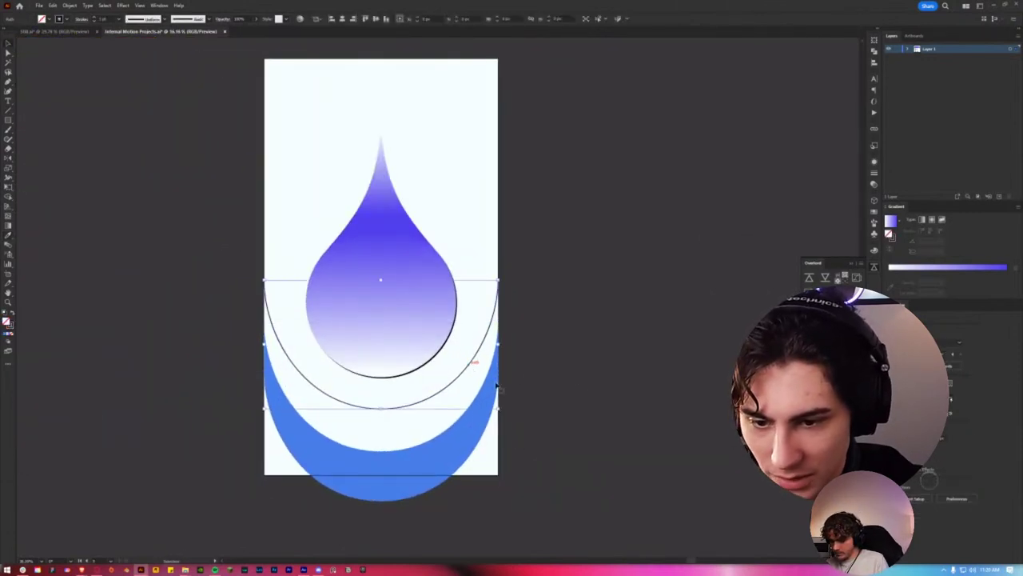
{"action": "left_click", "coordinate": [572, 334]}
{"action": "left_click", "coordinate": [498, 335]}
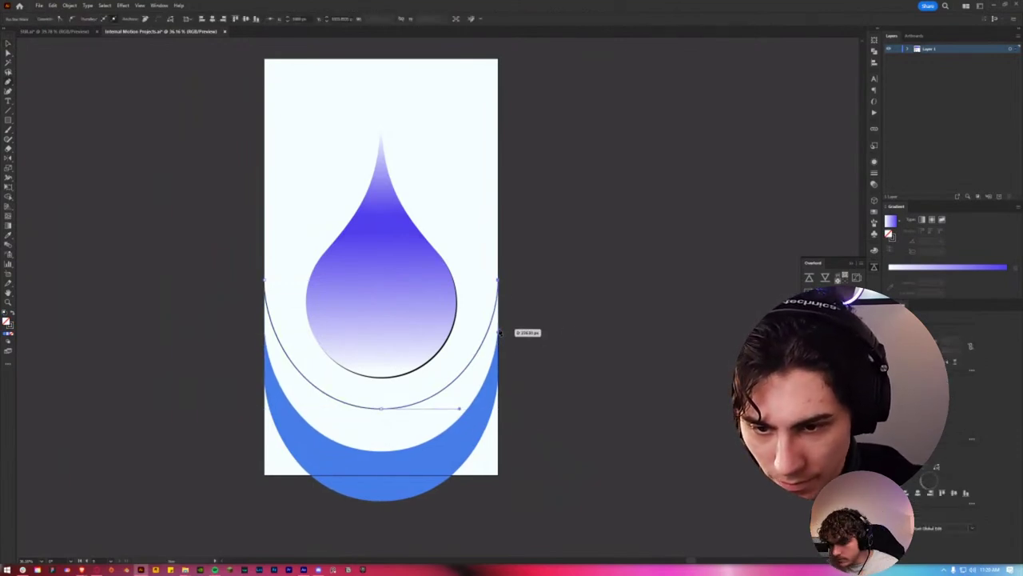
{"action": "left_click", "coordinate": [498, 526]}
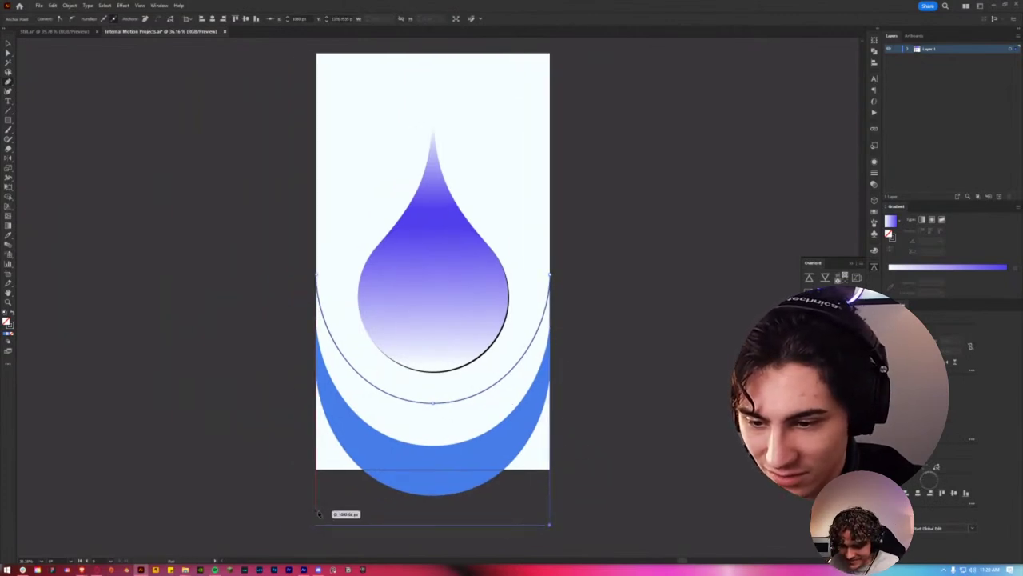
{"action": "scroll", "coordinate": [320, 360], "scroll_direction": "down", "scroll_amount": 2}
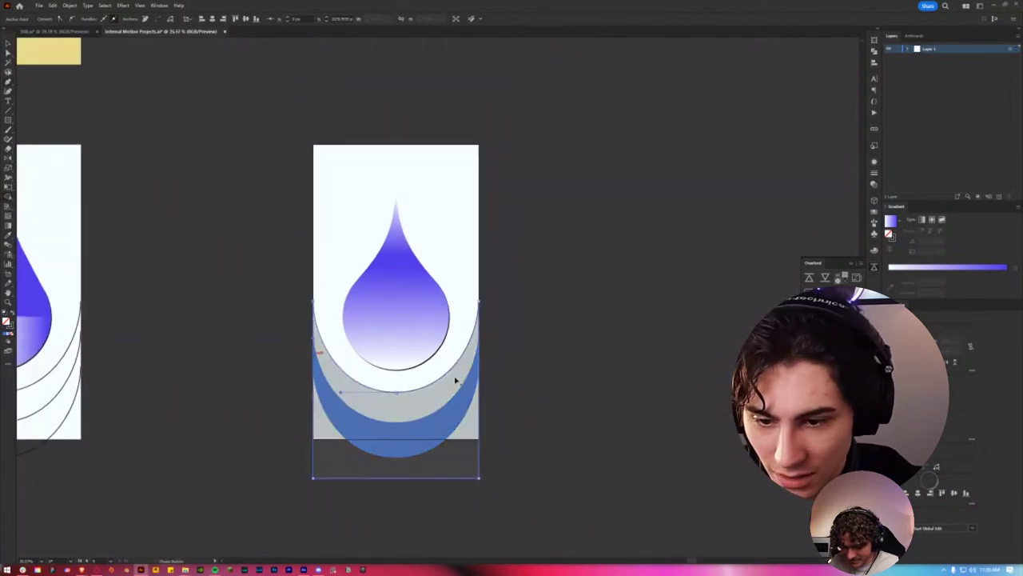
{"action": "left_click", "coordinate": [456, 381]}
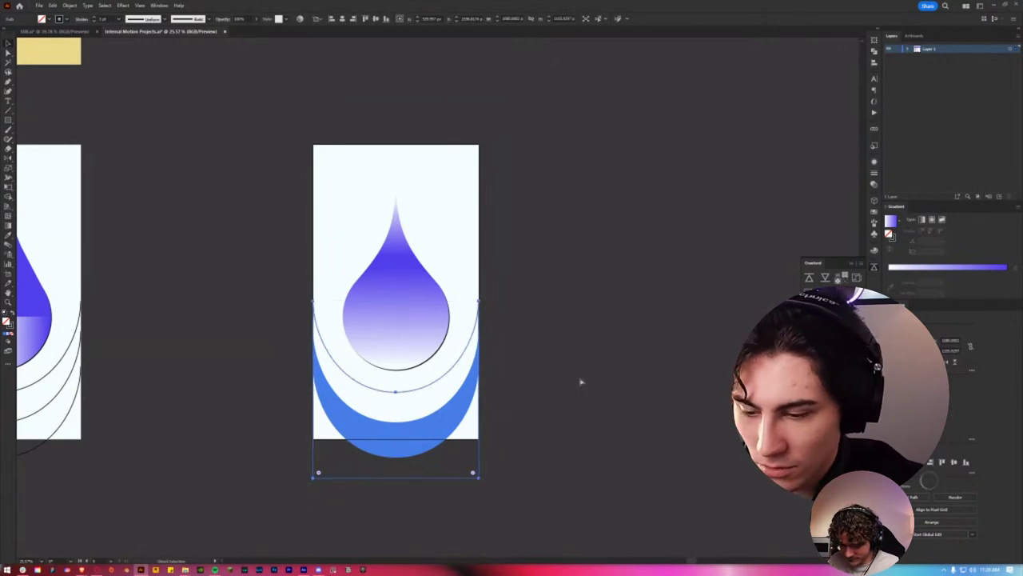
Step: Turn the arc's outline into a blue fill and nudge the light-blue band upward
{"action": "mouse_move", "coordinate": [197, 312]}
{"action": "left_mouse_down"}
{"action": "mouse_move", "coordinate": [407, 392]}
{"action": "mouse_move", "coordinate": [198, 357]}
{"action": "left_mouse_up"}
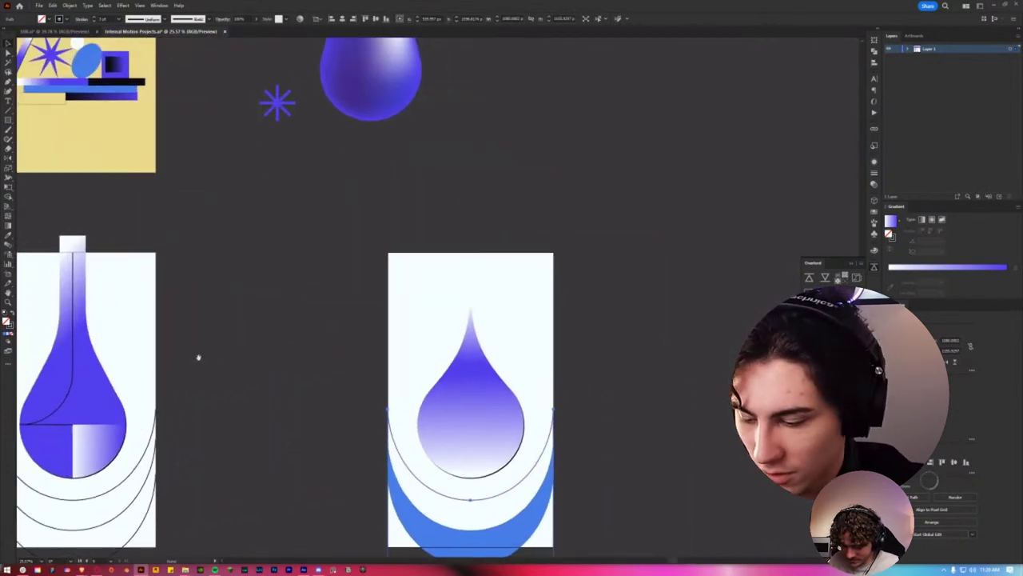
{"action": "key", "text": "shift+x"}
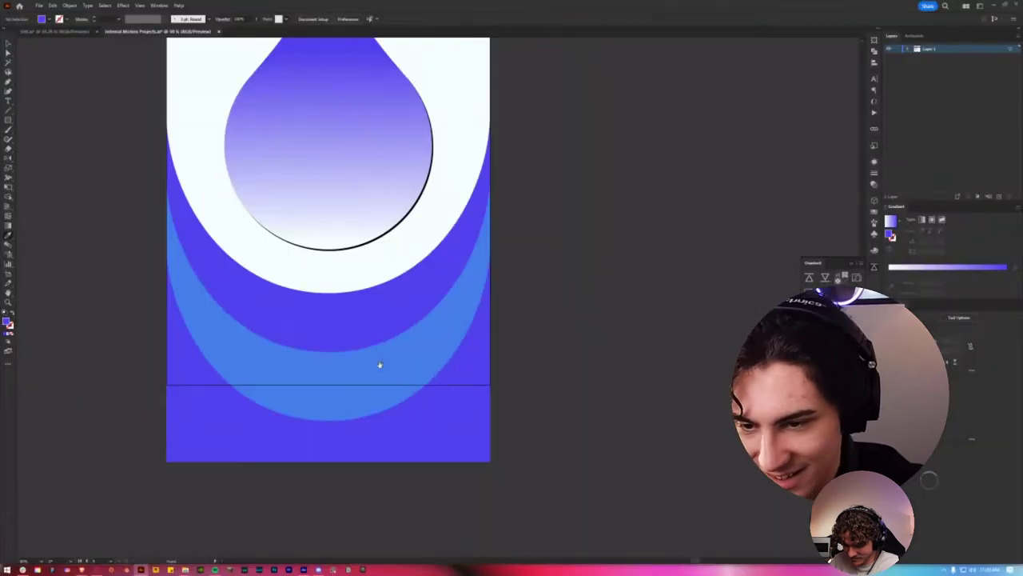
{"action": "scroll", "coordinate": [400, 437], "scroll_direction": "down", "scroll_amount": 2}
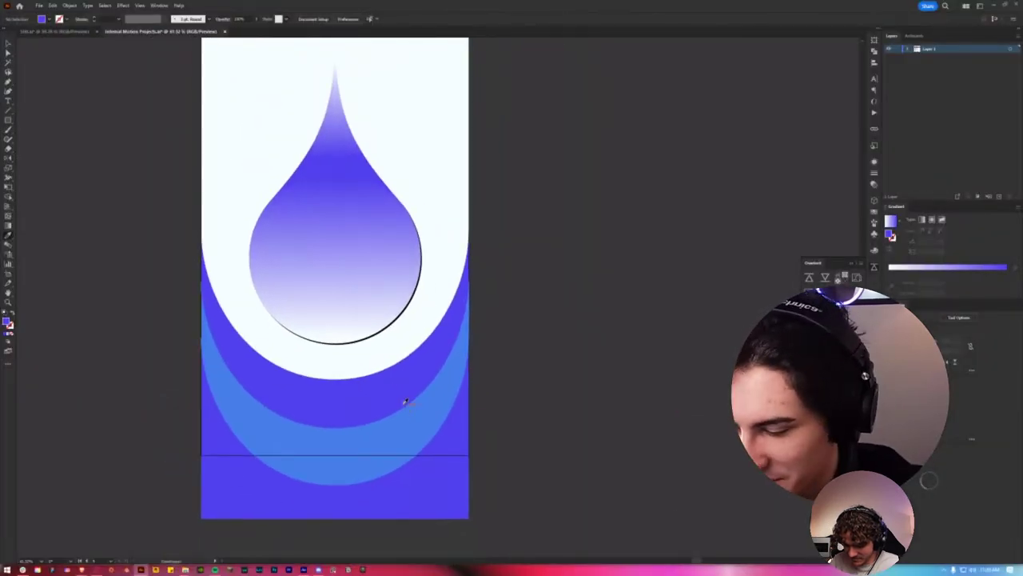
{"action": "scroll", "coordinate": [392, 407], "scroll_direction": "up", "scroll_amount": 2}
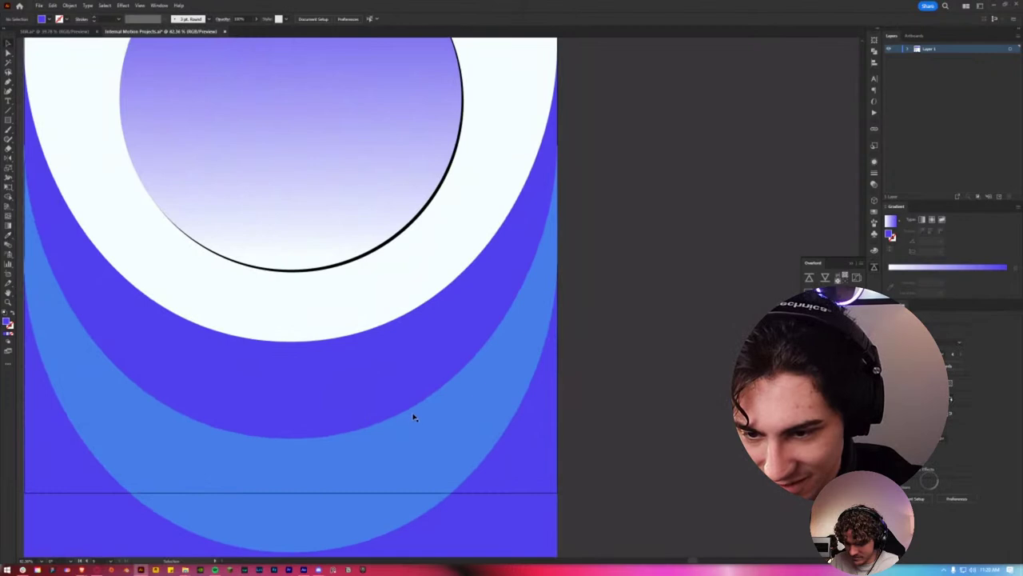
{"action": "left_click_drag", "start_coordinate": [414, 409], "coordinate": [411, 403]}
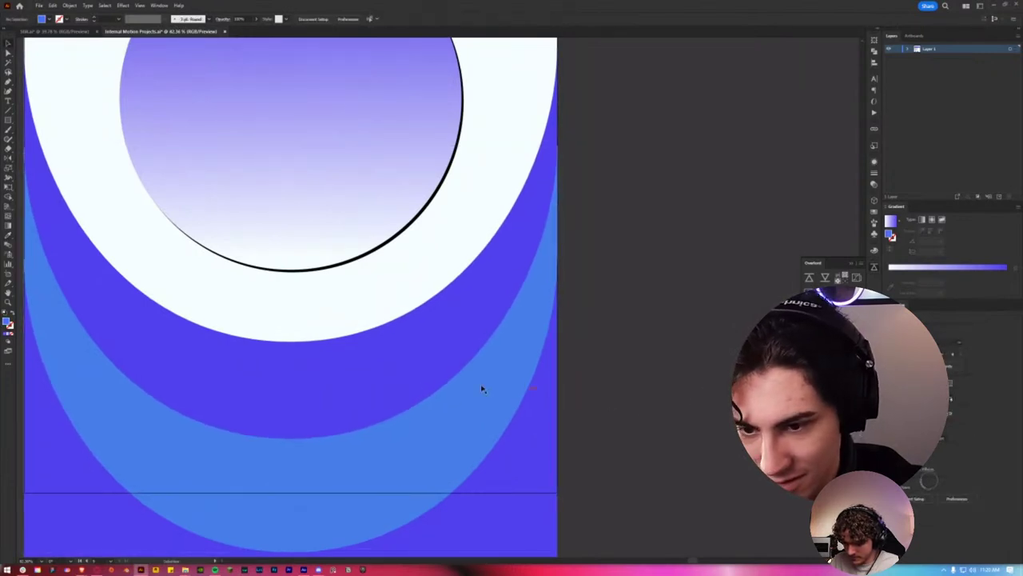
Step: Enter the grouped bands in Isolation Mode and select the purple band
{"action": "left_click", "coordinate": [442, 373]}
{"action": "scroll", "coordinate": [407, 366], "scroll_direction": "down", "scroll_amount": 2}
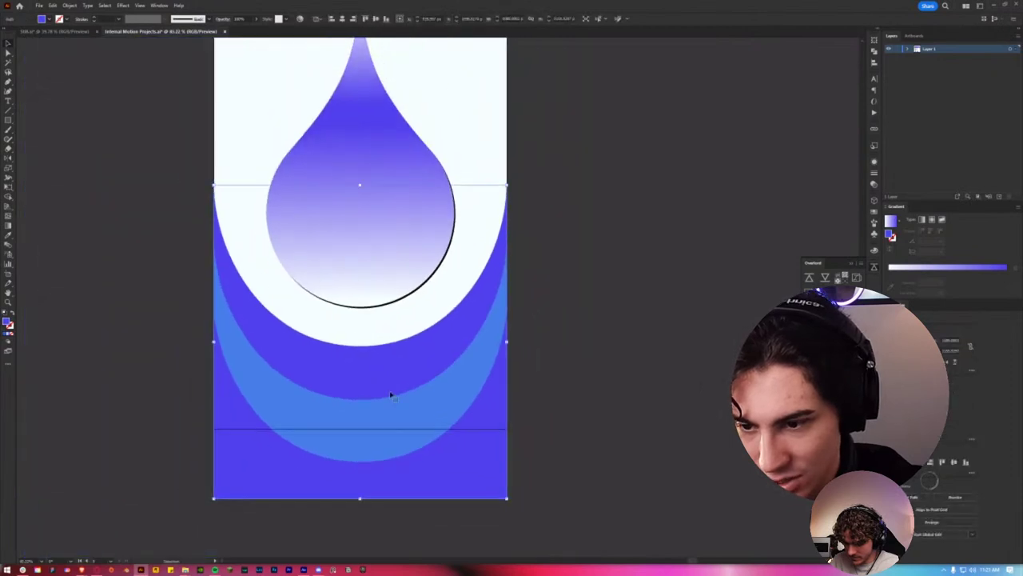
{"action": "left_click", "coordinate": [403, 419]}
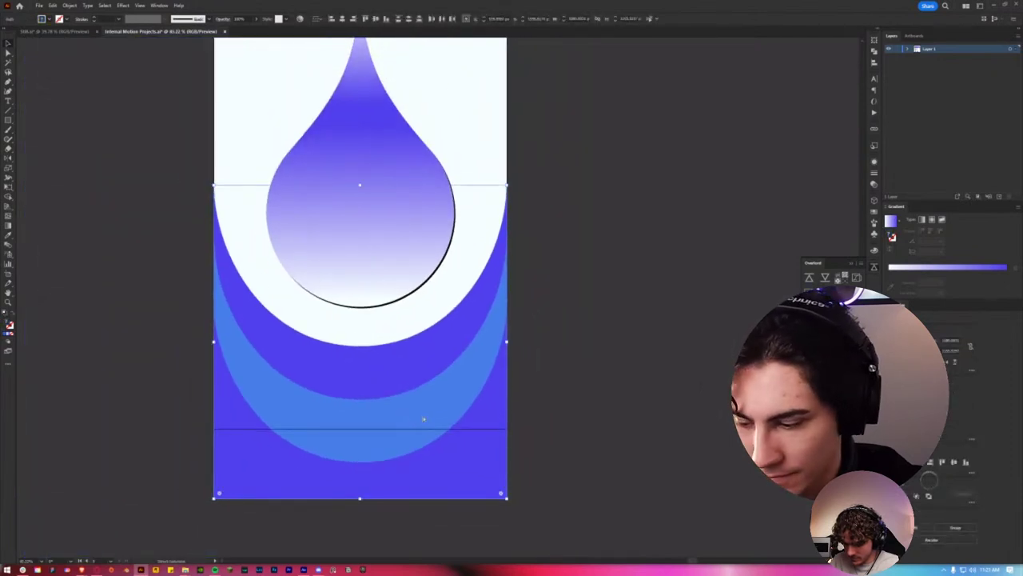
{"action": "left_click", "coordinate": [426, 415]}
{"action": "double_click", "coordinate": [425, 416]}
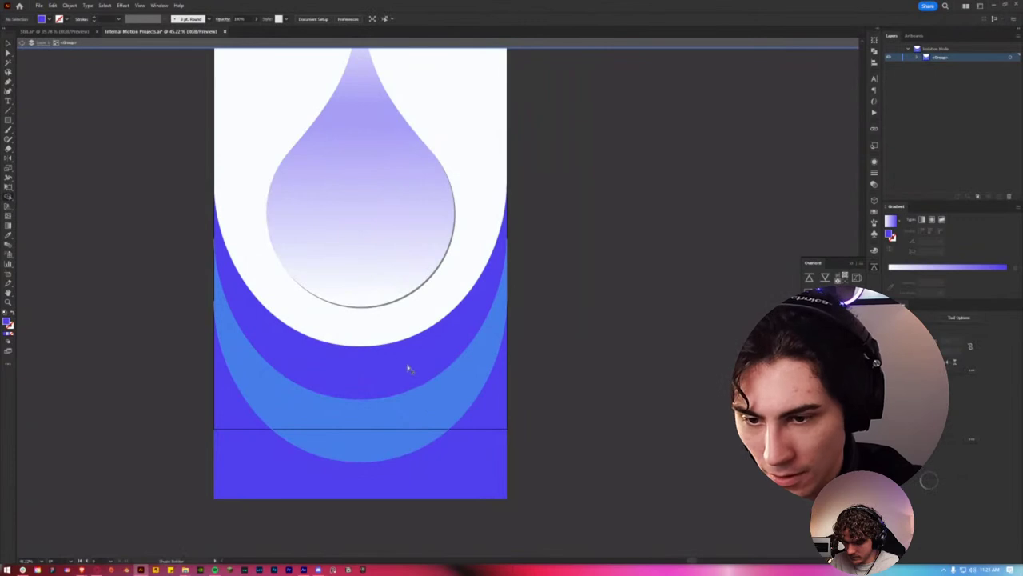
{"action": "double_click", "coordinate": [449, 350]}
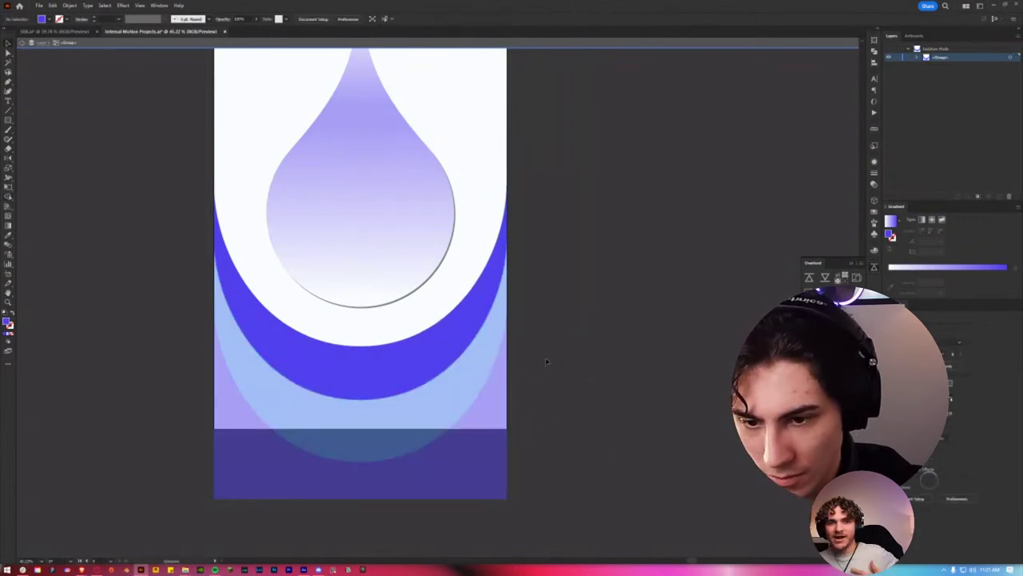
Step: Copy the droplet's black outline onto the purple band with the Eyedropper, as a stroke
{"action": "key", "text": "Escape"}
{"action": "scroll", "coordinate": [479, 351], "scroll_direction": "up", "scroll_amount": 2}
{"action": "left_click_drag", "start_coordinate": [424, 333], "coordinate": [415, 337]}
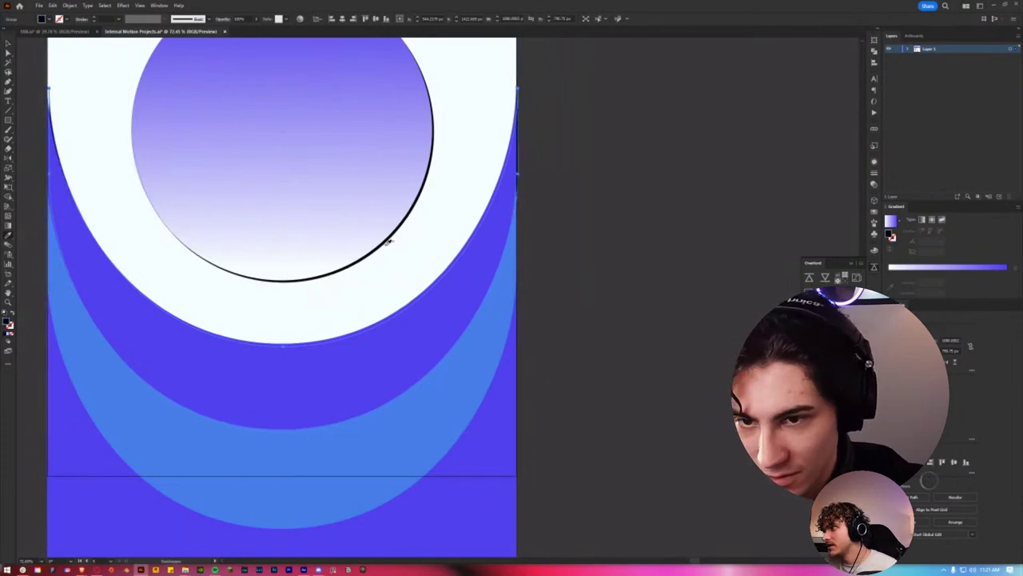
{"action": "left_click", "coordinate": [639, 345]}
{"action": "scroll", "coordinate": [512, 336], "scroll_direction": "up", "scroll_amount": 1}
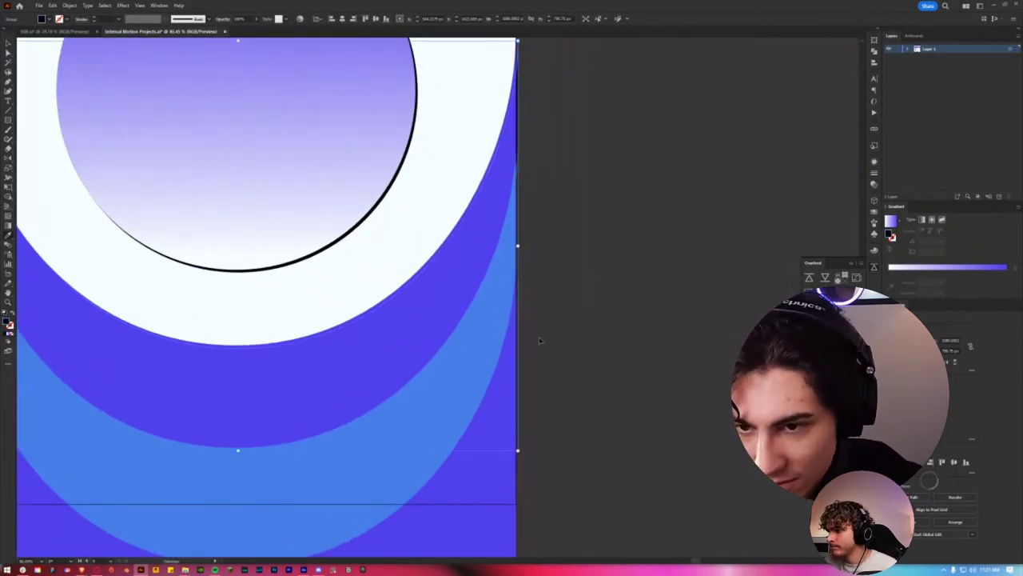
{"action": "key", "text": "ctrl+z"}
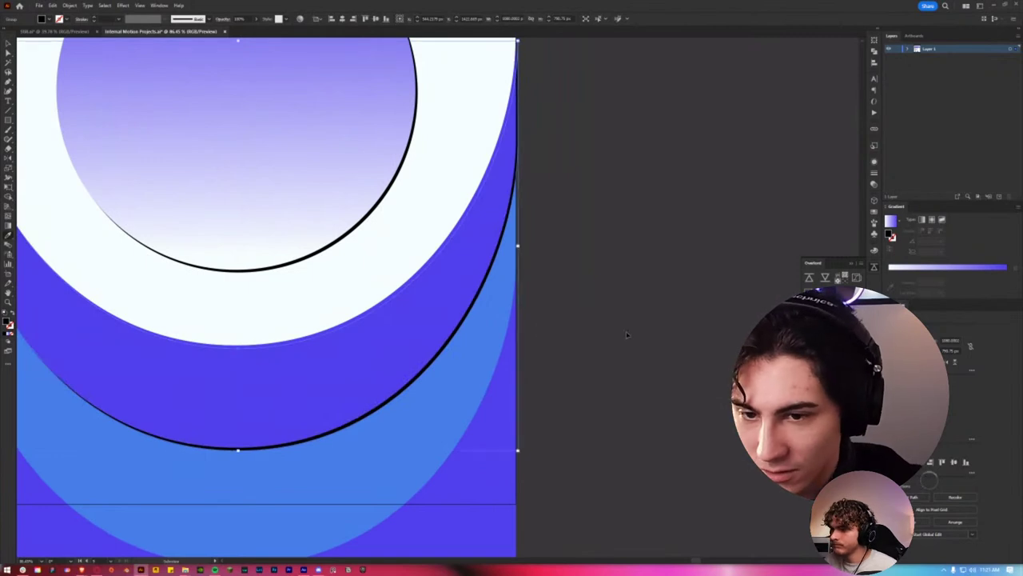
Step: Zoom out to check the black-outlined purple band under the droplet
{"action": "scroll", "coordinate": [560, 400], "scroll_direction": "down", "scroll_amount": 1}
{"action": "scroll", "coordinate": [480, 399], "scroll_direction": "down", "scroll_amount": 1}
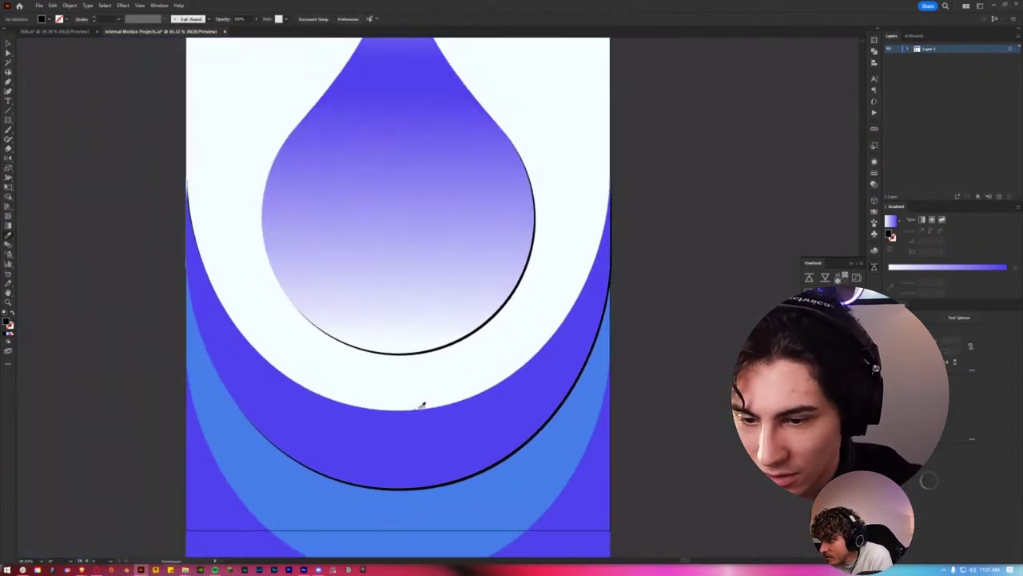
{"action": "scroll", "coordinate": [451, 418], "scroll_direction": "down", "scroll_amount": 2}
{"action": "scroll", "coordinate": [576, 419], "scroll_direction": "down", "scroll_amount": 1}
{"action": "scroll", "coordinate": [512, 411], "scroll_direction": "down", "scroll_amount": 2}
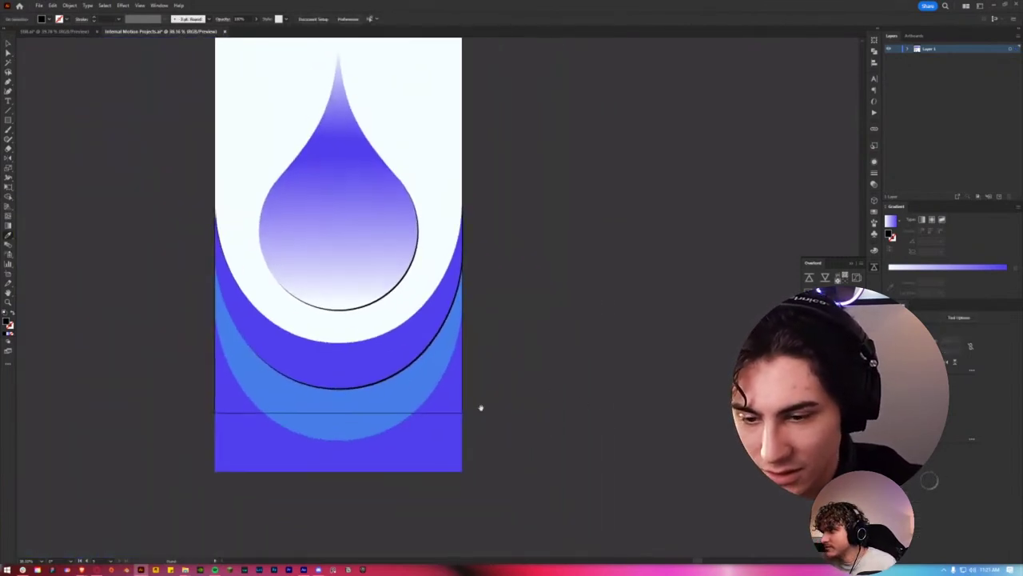
{"action": "scroll", "coordinate": [472, 383], "scroll_direction": "down", "scroll_amount": 1}
{"action": "scroll", "coordinate": [405, 412], "scroll_direction": "down", "scroll_amount": 2}
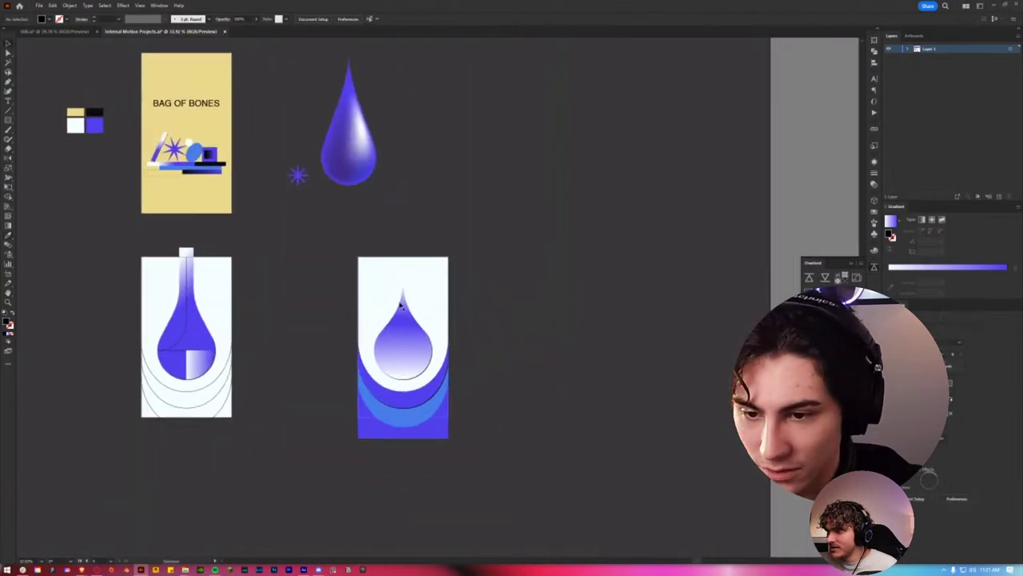
{"action": "scroll", "coordinate": [370, 304], "scroll_direction": "up", "scroll_amount": 3}
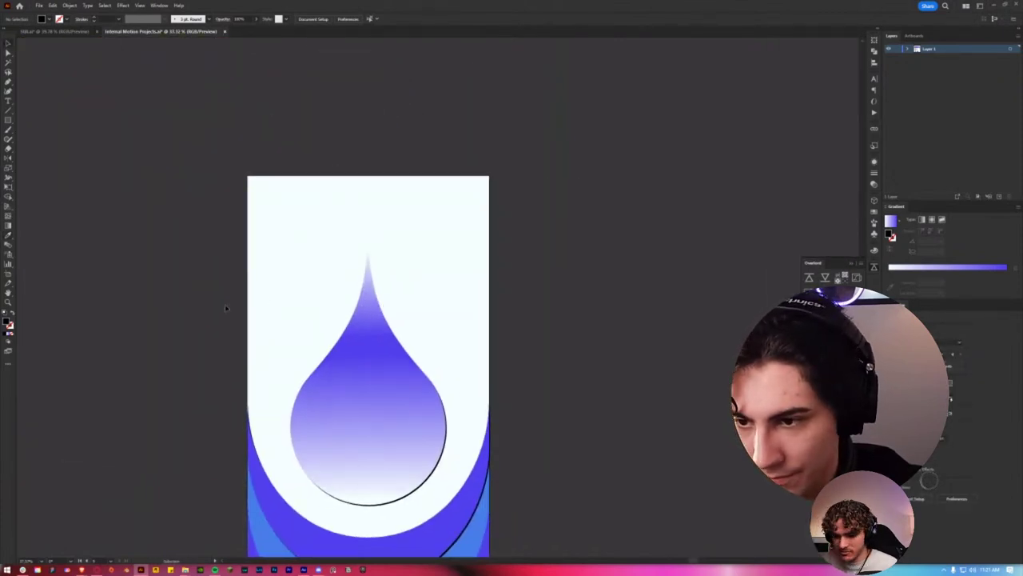
Step: Draw a large circle near the artboard's top-left corner with the Ellipse tool
{"action": "left_click", "coordinate": [8, 120]}
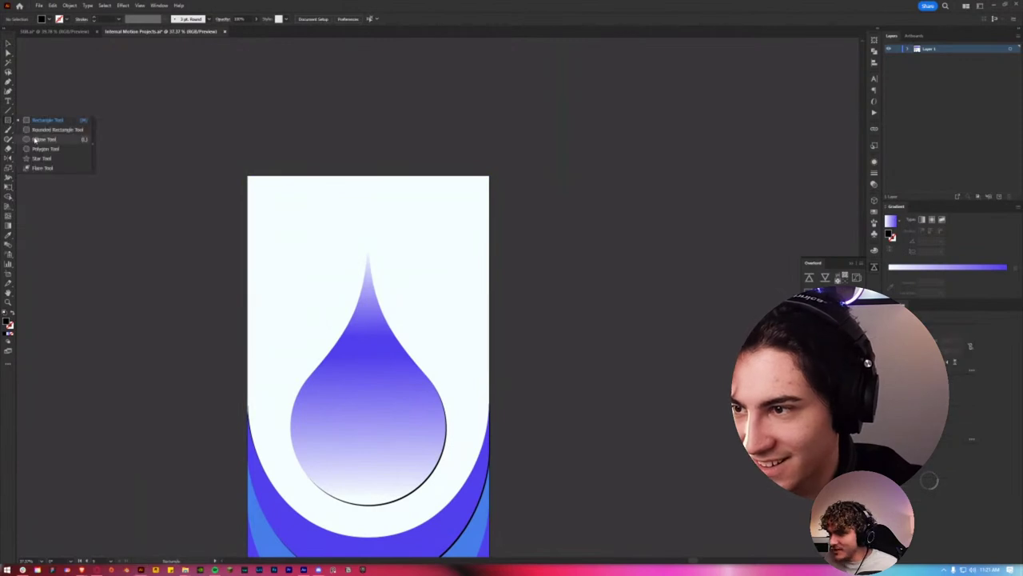
{"action": "left_click", "coordinate": [48, 139]}
{"action": "left_click_drag", "start_coordinate": [185, 158], "coordinate": [343, 316]}
{"action": "scroll", "coordinate": [352, 300], "scroll_direction": "up", "scroll_amount": 2}
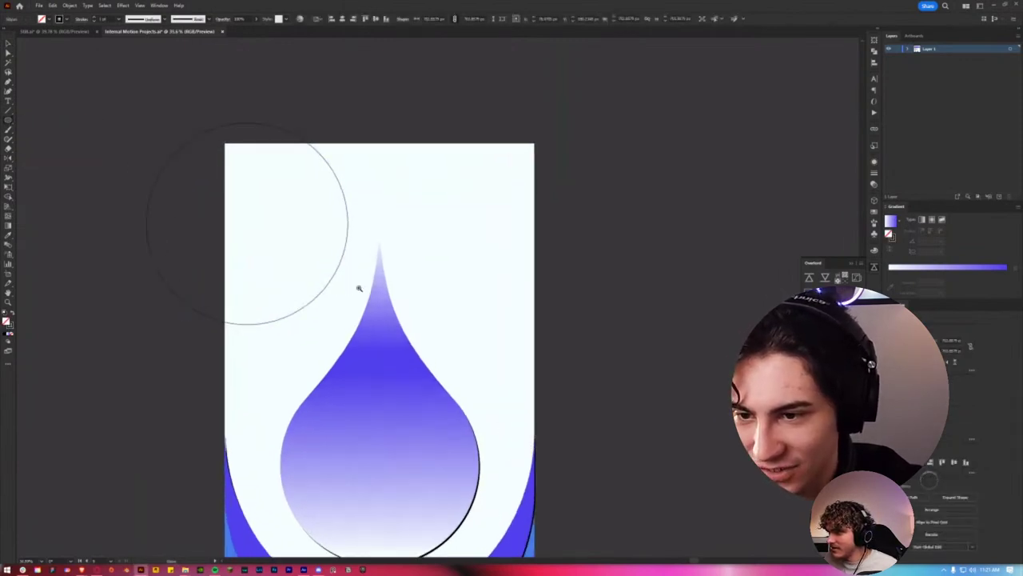
{"action": "scroll", "coordinate": [359, 285], "scroll_direction": "down", "scroll_amount": 2}
{"action": "scroll", "coordinate": [320, 240], "scroll_direction": "down", "scroll_amount": 2}
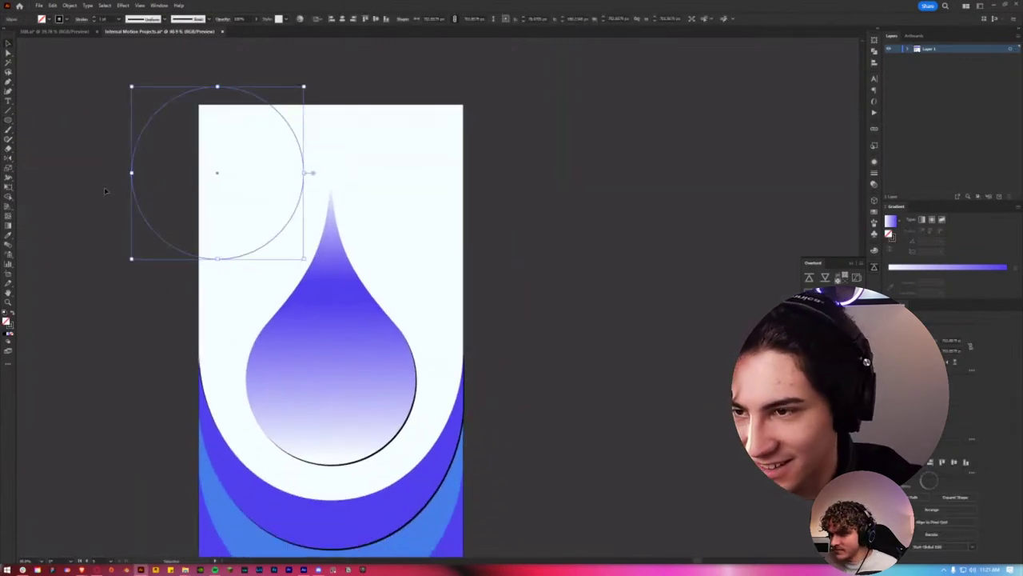
{"action": "left_click_drag", "start_coordinate": [132, 173], "coordinate": [200, 188]}
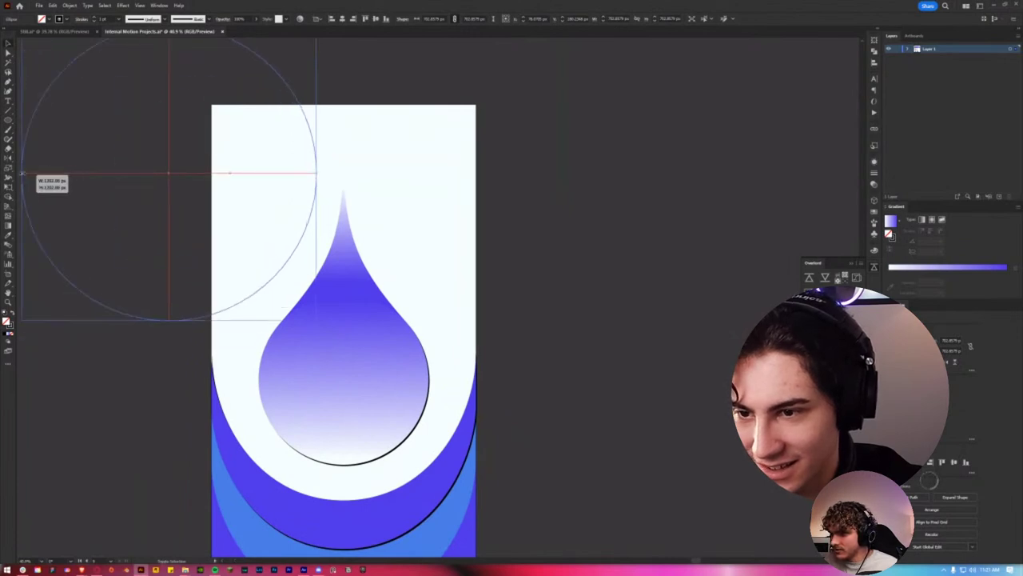
Step: Make a mirrored copy of the circle on the right of the droplet's tip
{"action": "key", "text": "a"}
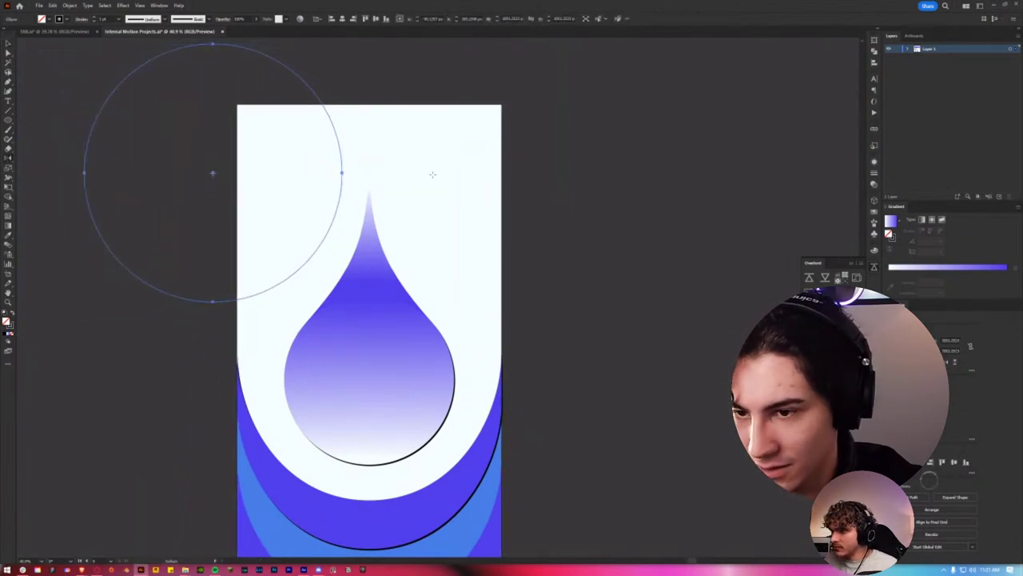
{"action": "left_click_drag", "start_coordinate": [368, 160], "coordinate": [267, 231]}
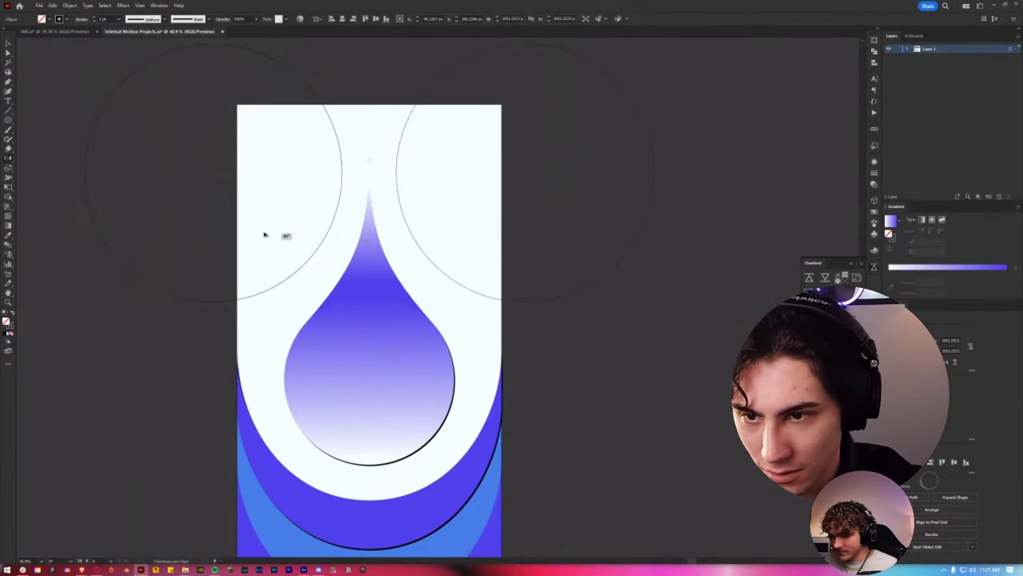
{"action": "key", "text": "v"}
{"action": "left_click_drag", "start_coordinate": [267, 96], "coordinate": [562, 162]}
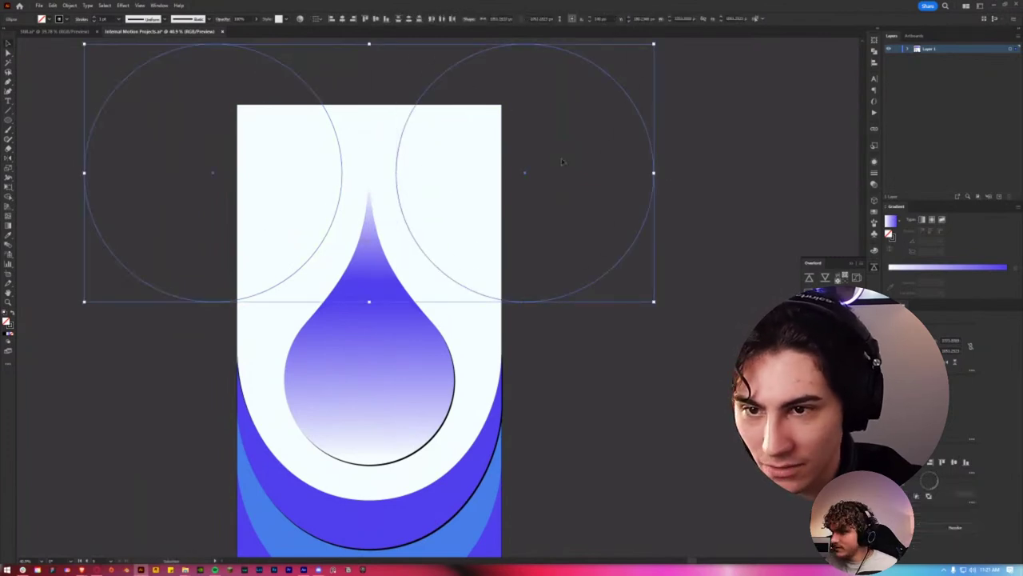
{"action": "left_click", "coordinate": [599, 350]}
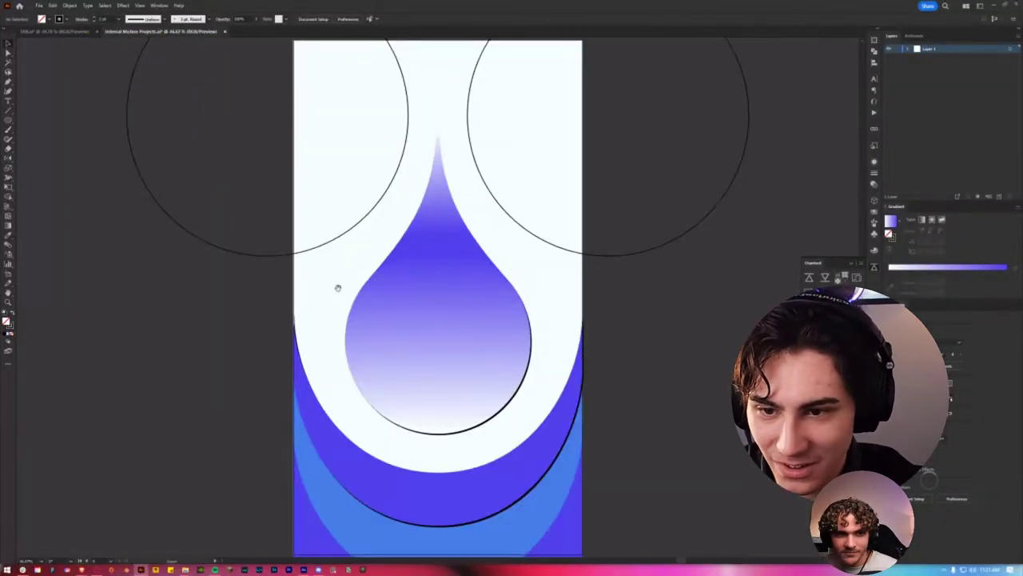
Step: Zoom out and pan to bring the full top row of artboards into view
{"action": "scroll", "coordinate": [337, 288], "scroll_direction": "down", "scroll_amount": 3}
{"action": "scroll", "coordinate": [281, 290], "scroll_direction": "down", "scroll_amount": 3}
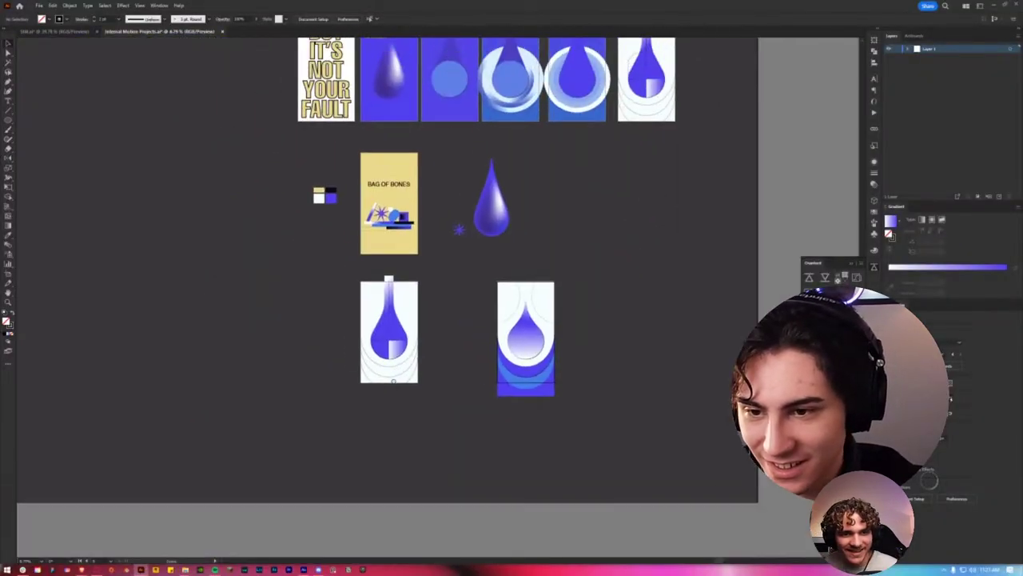
{"action": "scroll", "coordinate": [287, 391], "scroll_direction": "down", "scroll_amount": 2}
{"action": "scroll", "coordinate": [322, 314], "scroll_direction": "up", "scroll_amount": 5}
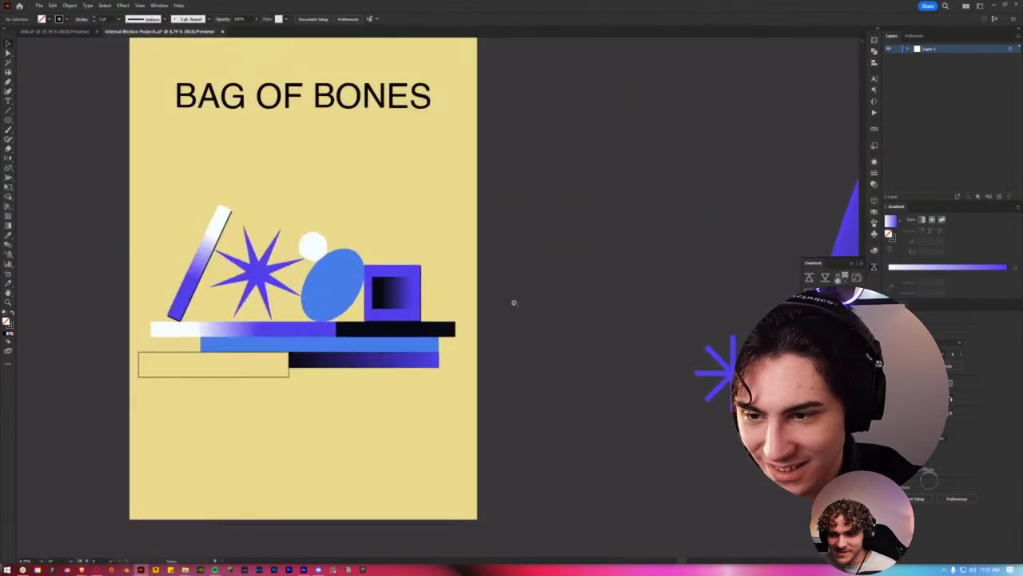
{"action": "scroll", "coordinate": [400, 293], "scroll_direction": "down", "scroll_amount": 2}
{"action": "scroll", "coordinate": [360, 290], "scroll_direction": "down", "scroll_amount": 2}
{"action": "mouse_move", "coordinate": [360, 291]}
{"action": "left_mouse_down"}
{"action": "mouse_move", "coordinate": [280, 152]}
{"action": "mouse_move", "coordinate": [279, 177]}
{"action": "left_mouse_up"}
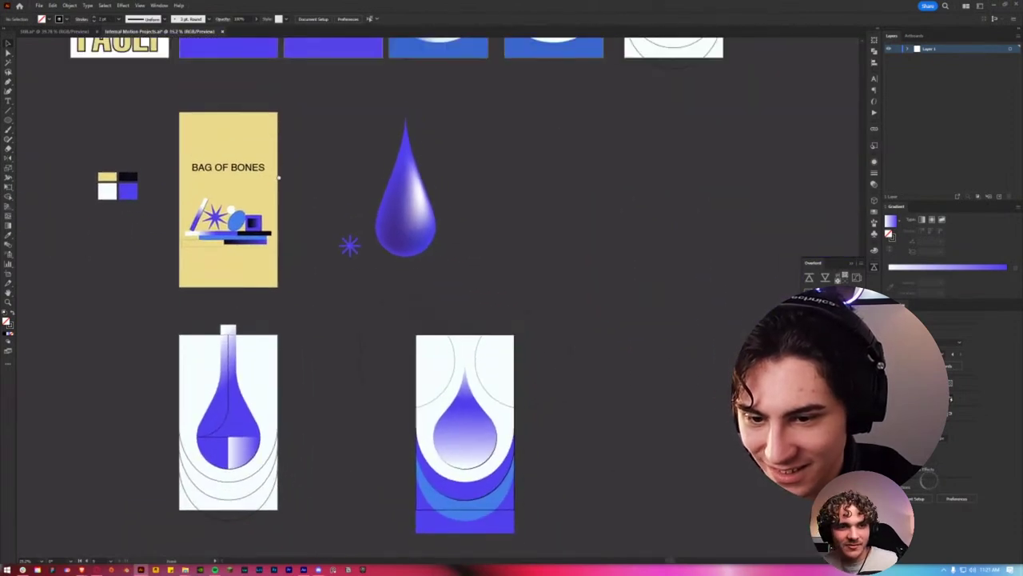
{"action": "mouse_move", "coordinate": [304, 251]}
{"action": "left_mouse_down"}
{"action": "mouse_move", "coordinate": [292, 271]}
{"action": "mouse_move", "coordinate": [303, 431]}
{"action": "mouse_move", "coordinate": [342, 281]}
{"action": "mouse_move", "coordinate": [406, 266]}
{"action": "left_mouse_up"}
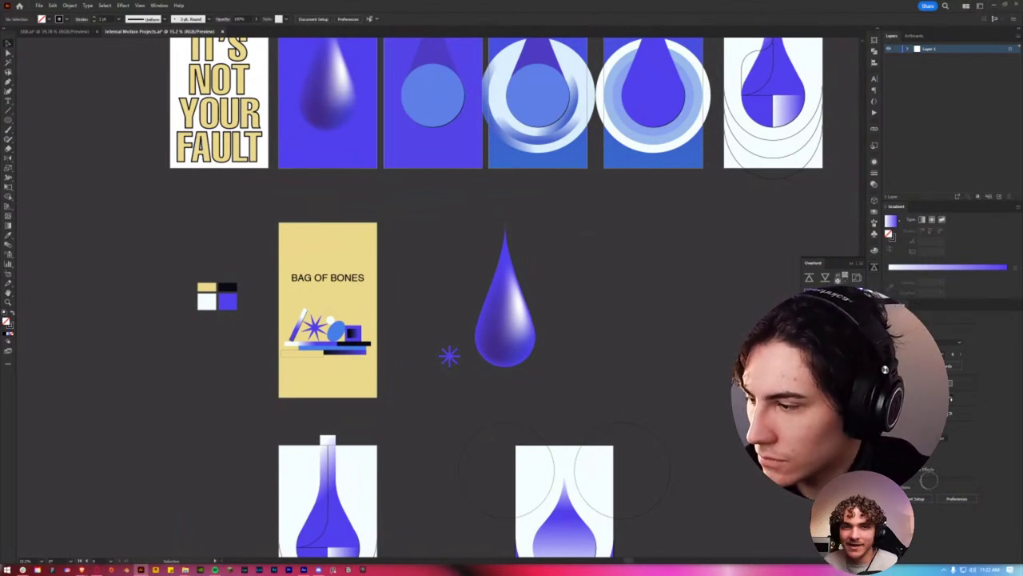
{"action": "key", "text": "alt+Tab"}
{"action": "key", "text": "Escape"}
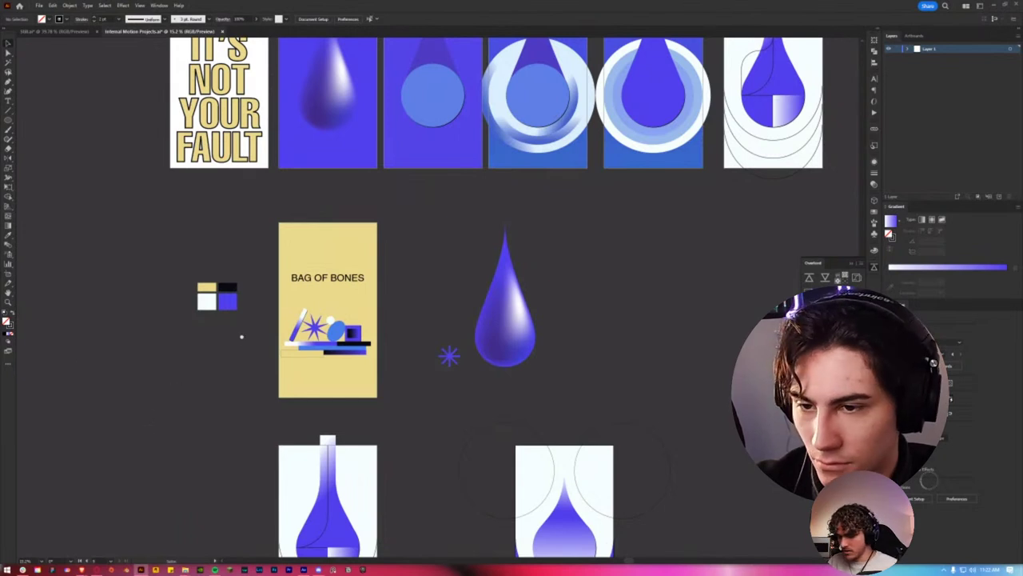
Step: Pan across the artboards to frame all the posters
{"action": "scroll", "coordinate": [242, 337], "scroll_direction": "up", "scroll_amount": 2}
{"action": "scroll", "coordinate": [248, 368], "scroll_direction": "right", "scroll_amount": 2}
{"action": "scroll", "coordinate": [257, 416], "scroll_direction": "right", "scroll_amount": 2}
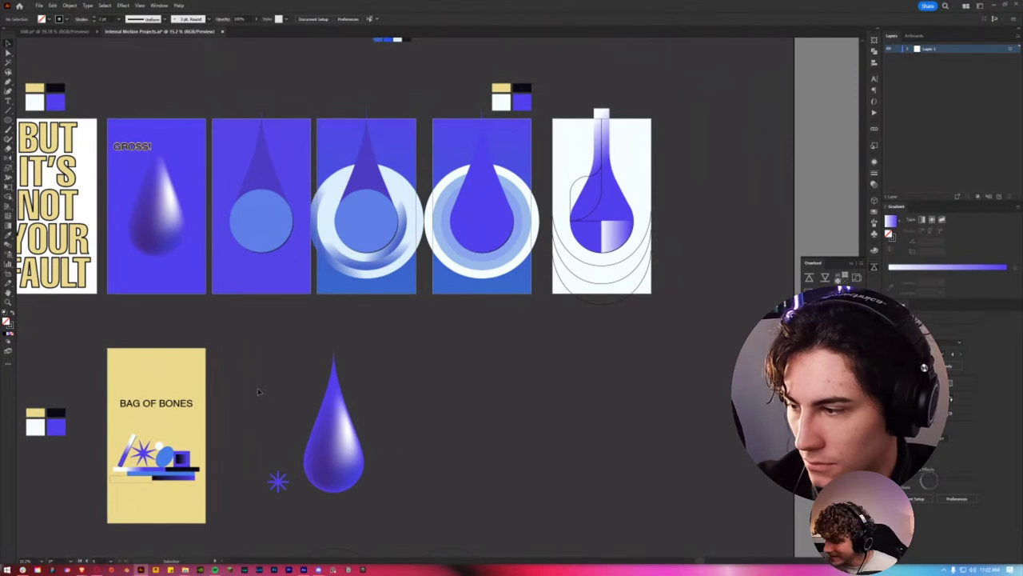
{"action": "left_click_drag", "start_coordinate": [259, 356], "coordinate": [291, 380]}
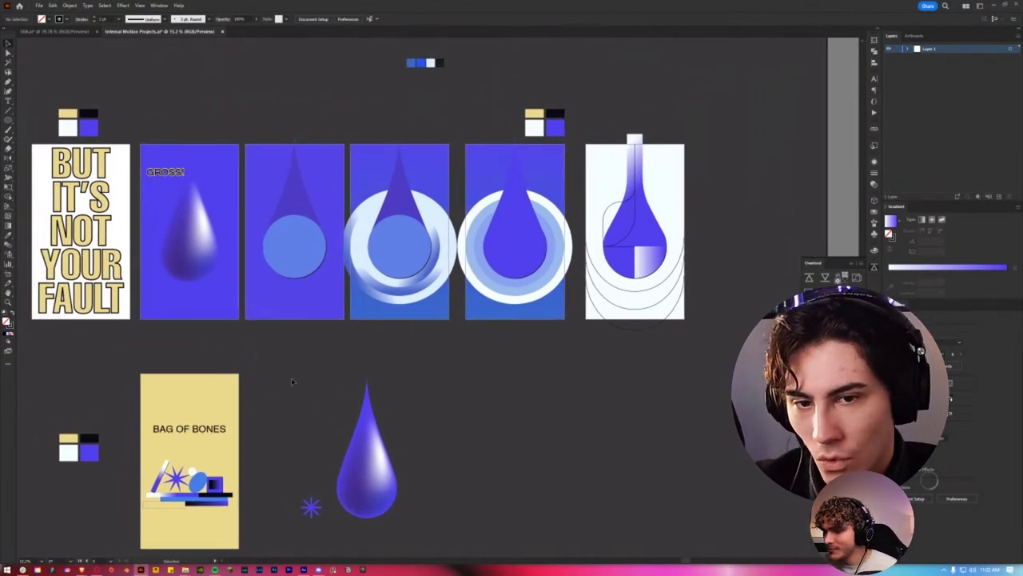
{"action": "scroll", "coordinate": [319, 371], "scroll_direction": "down", "scroll_amount": 3}
{"action": "scroll", "coordinate": [319, 372], "scroll_direction": "left", "scroll_amount": 2}
{"action": "scroll", "coordinate": [376, 171], "scroll_direction": "down", "scroll_amount": 2}
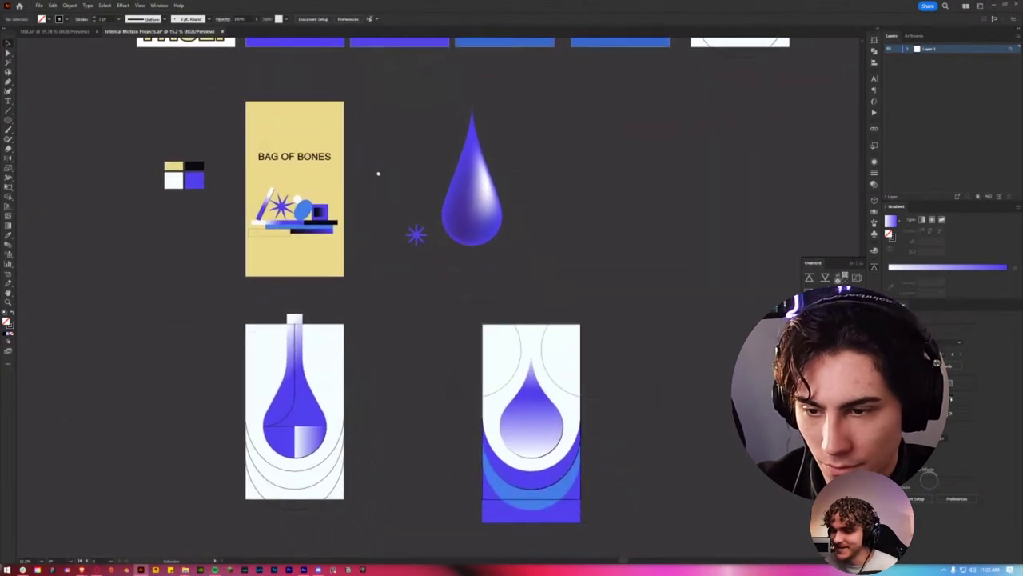
{"action": "scroll", "coordinate": [357, 240], "scroll_direction": "down", "scroll_amount": 1}
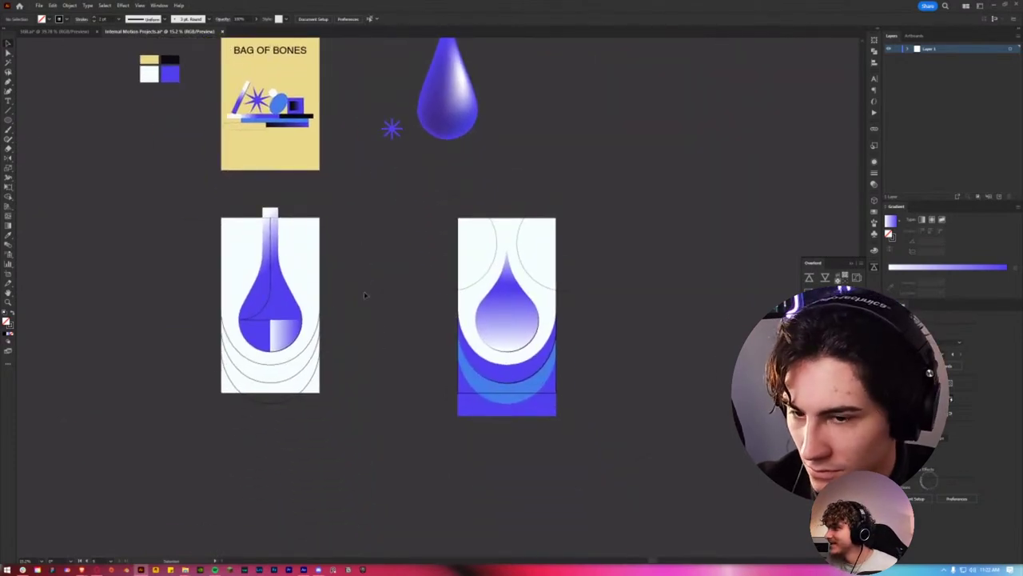
{"action": "scroll", "coordinate": [376, 312], "scroll_direction": "right", "scroll_amount": 1}
{"action": "scroll", "coordinate": [224, 248], "scroll_direction": "right", "scroll_amount": 3}
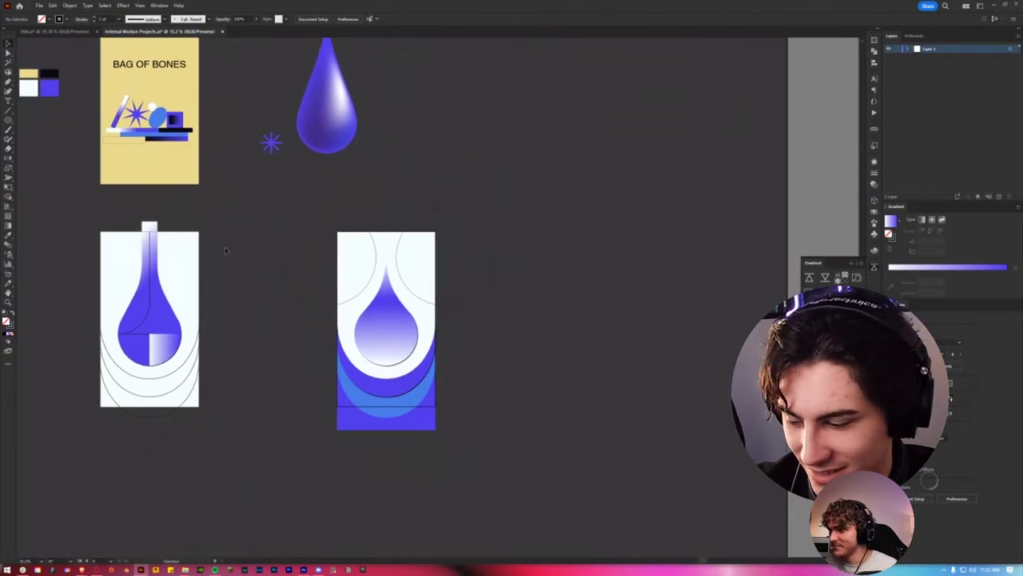
Step: Turn on View > Trim View to hide artwork outside the artboards
{"action": "left_click", "coordinate": [138, 5]}
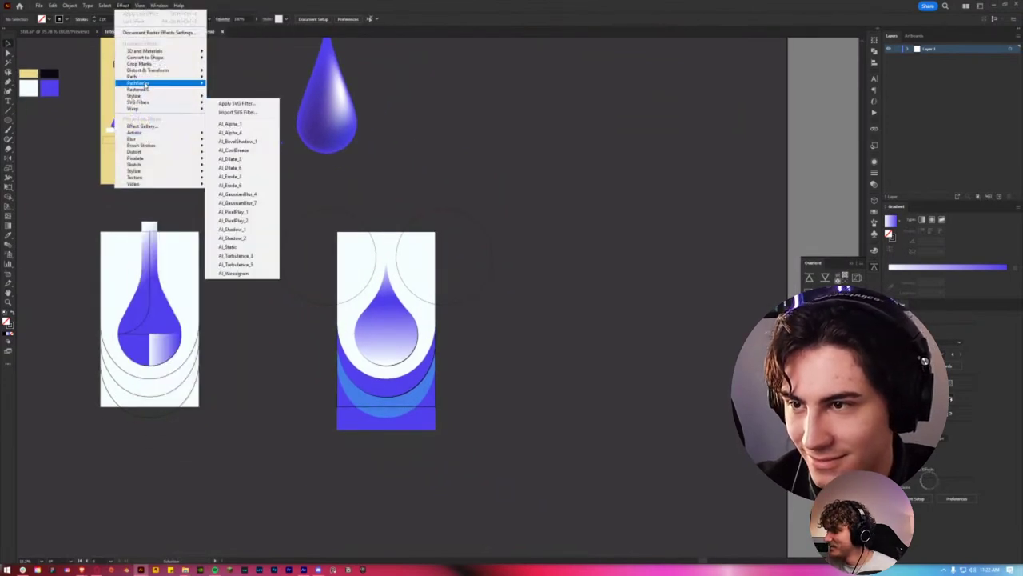
{"action": "left_click", "coordinate": [139, 5]}
{"action": "left_click", "coordinate": [157, 54]}
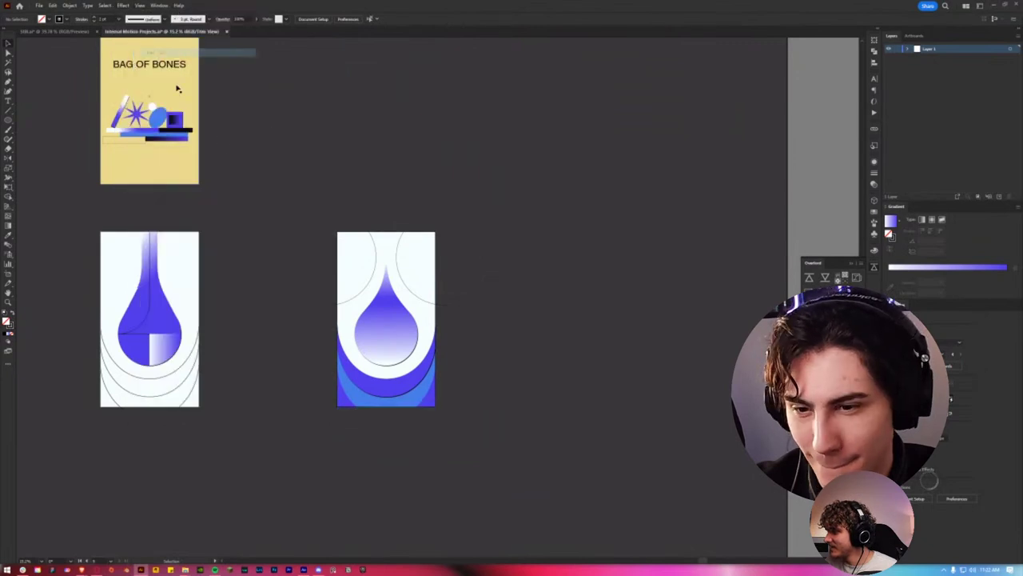
{"action": "scroll", "coordinate": [480, 368], "scroll_direction": "up", "scroll_amount": 4}
{"action": "scroll", "coordinate": [623, 415], "scroll_direction": "down", "scroll_amount": 2}
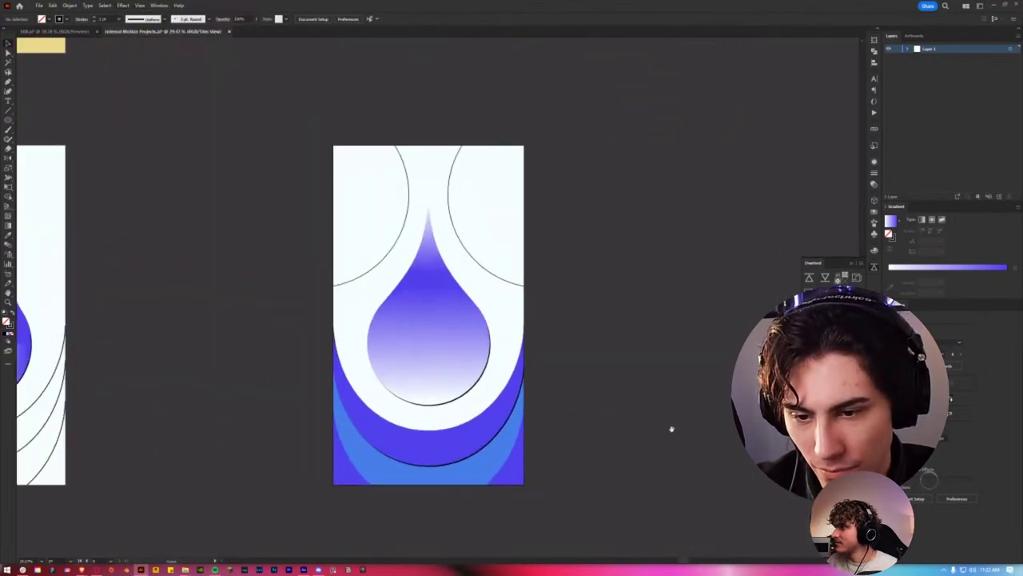
{"action": "scroll", "coordinate": [521, 441], "scroll_direction": "down", "scroll_amount": 1}
{"action": "scroll", "coordinate": [522, 441], "scroll_direction": "up", "scroll_amount": 1}
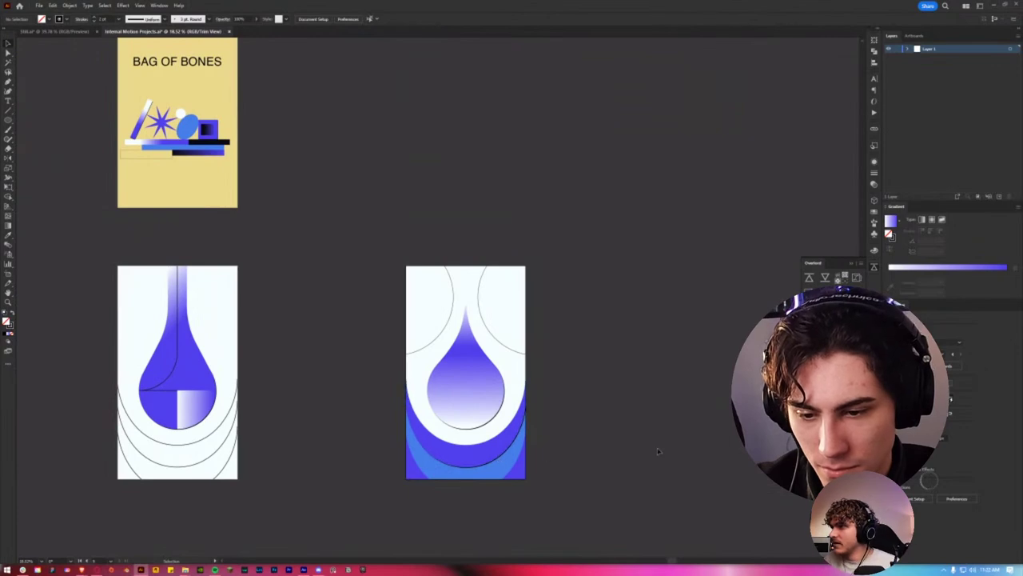
{"action": "scroll", "coordinate": [624, 451], "scroll_direction": "up", "scroll_amount": 1}
{"action": "scroll", "coordinate": [607, 452], "scroll_direction": "up", "scroll_amount": 1}
{"action": "left_click_drag", "start_coordinate": [463, 469], "coordinate": [476, 495]}
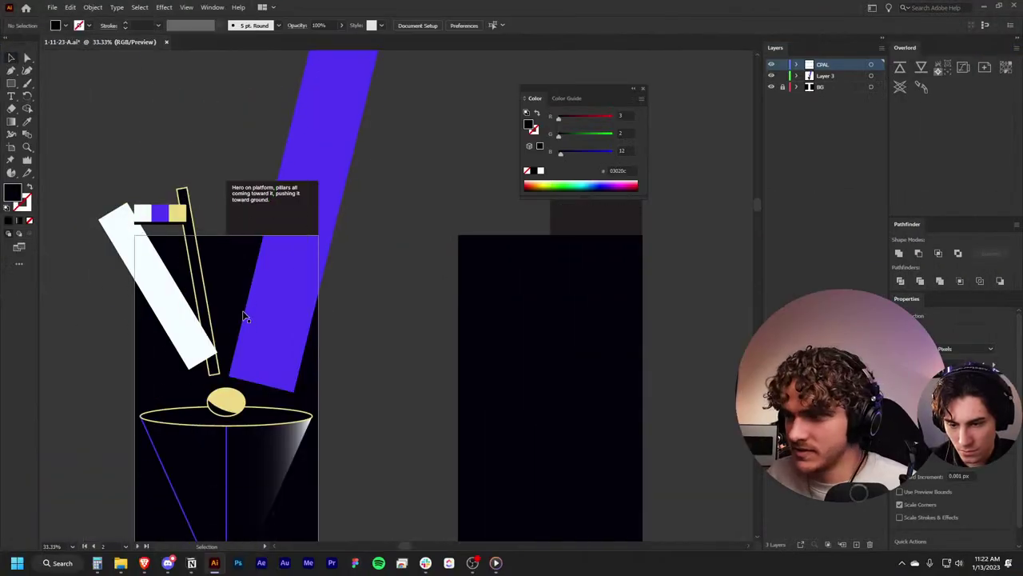
{"action": "scroll", "coordinate": [245, 318], "scroll_direction": "down", "scroll_amount": 2}
{"action": "scroll", "coordinate": [373, 397], "scroll_direction": "left", "scroll_amount": 2}
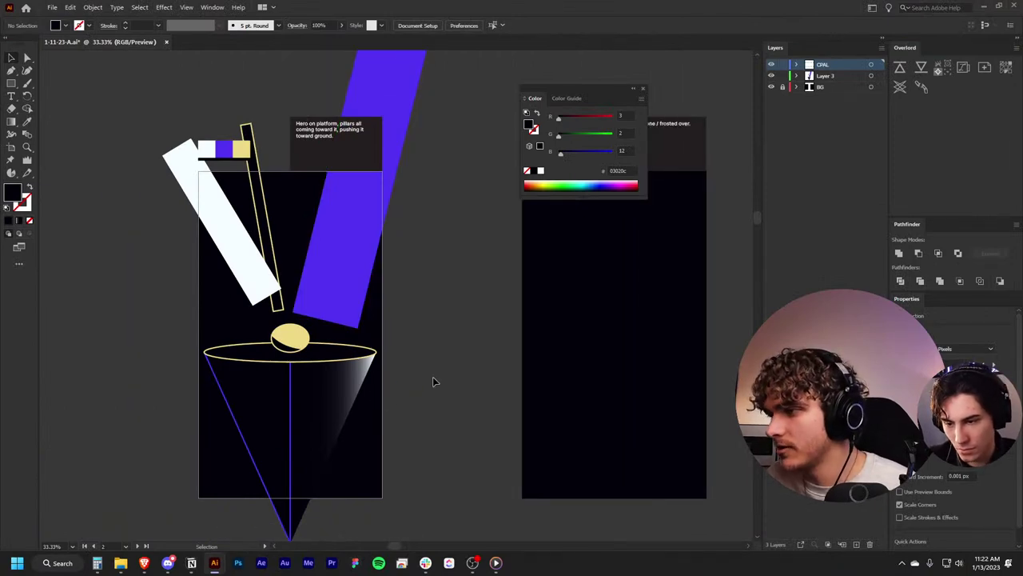
{"action": "left_click", "coordinate": [187, 7]}
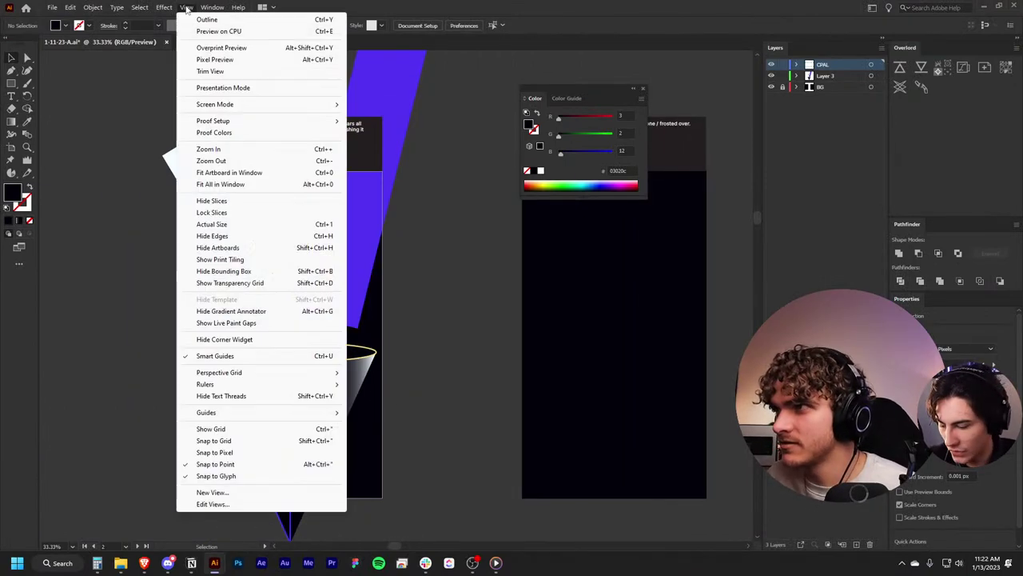
{"action": "left_click", "coordinate": [224, 70]}
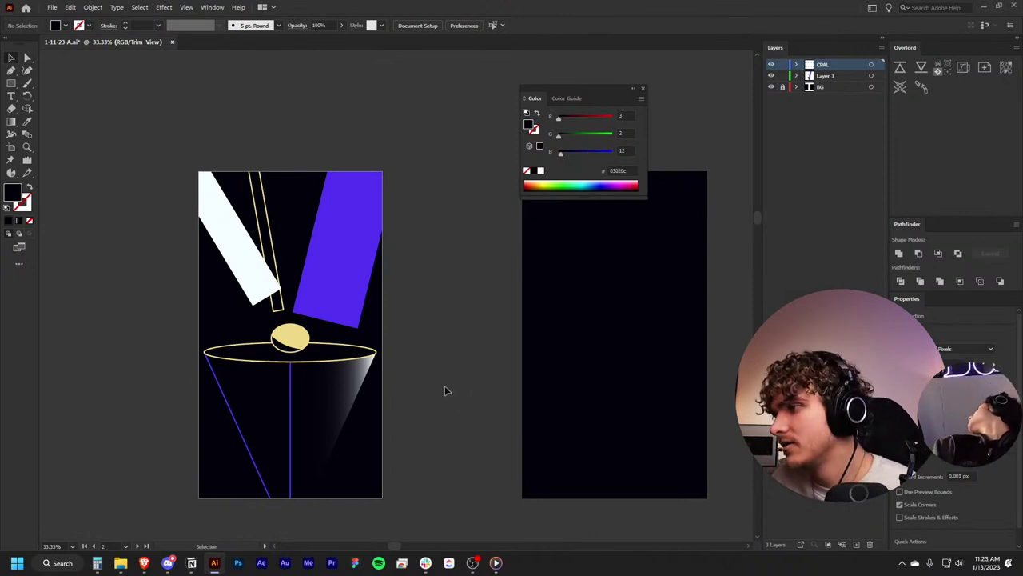
{"action": "scroll", "coordinate": [444, 385], "scroll_direction": "right", "scroll_amount": 2}
{"action": "scroll", "coordinate": [445, 385], "scroll_direction": "right", "scroll_amount": 3}
{"action": "left_click", "coordinate": [188, 7]}
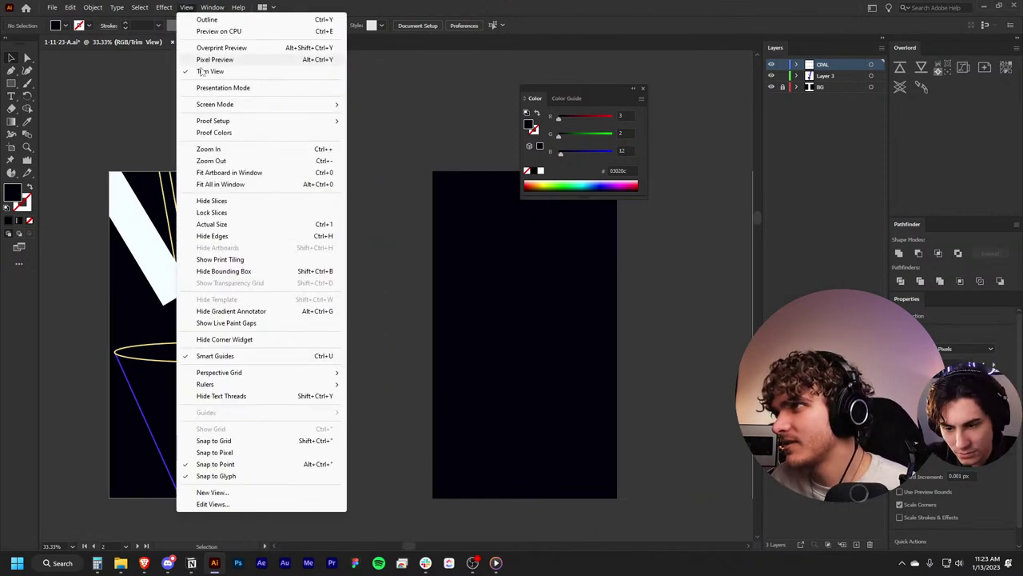
{"action": "left_click", "coordinate": [223, 71]}
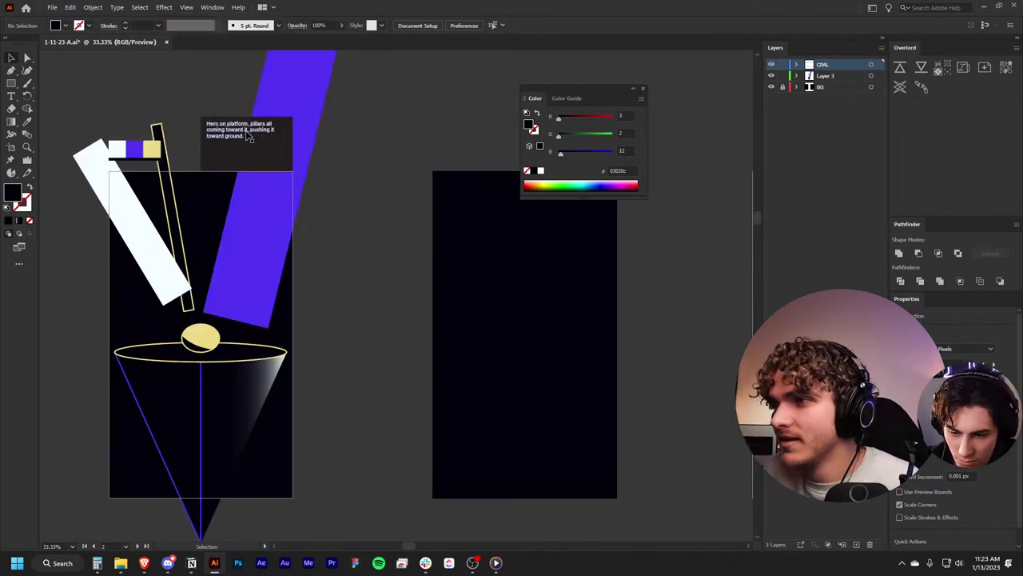
{"action": "scroll", "coordinate": [244, 137], "scroll_direction": "right", "scroll_amount": 4}
{"action": "scroll", "coordinate": [240, 139], "scroll_direction": "right", "scroll_amount": 4}
{"action": "scroll", "coordinate": [240, 138], "scroll_direction": "left", "scroll_amount": 1}
{"action": "scroll", "coordinate": [238, 135], "scroll_direction": "left", "scroll_amount": 1}
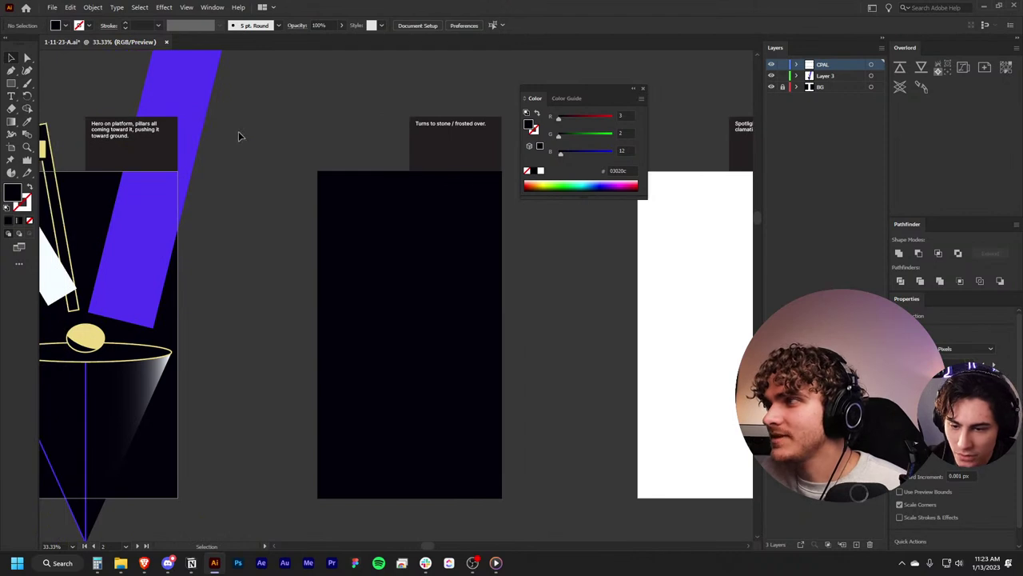
{"action": "scroll", "coordinate": [239, 136], "scroll_direction": "left", "scroll_amount": 1}
{"action": "scroll", "coordinate": [279, 151], "scroll_direction": "left", "scroll_amount": 1}
{"action": "scroll", "coordinate": [279, 151], "scroll_direction": "down", "scroll_amount": 1, "text": "alt"}
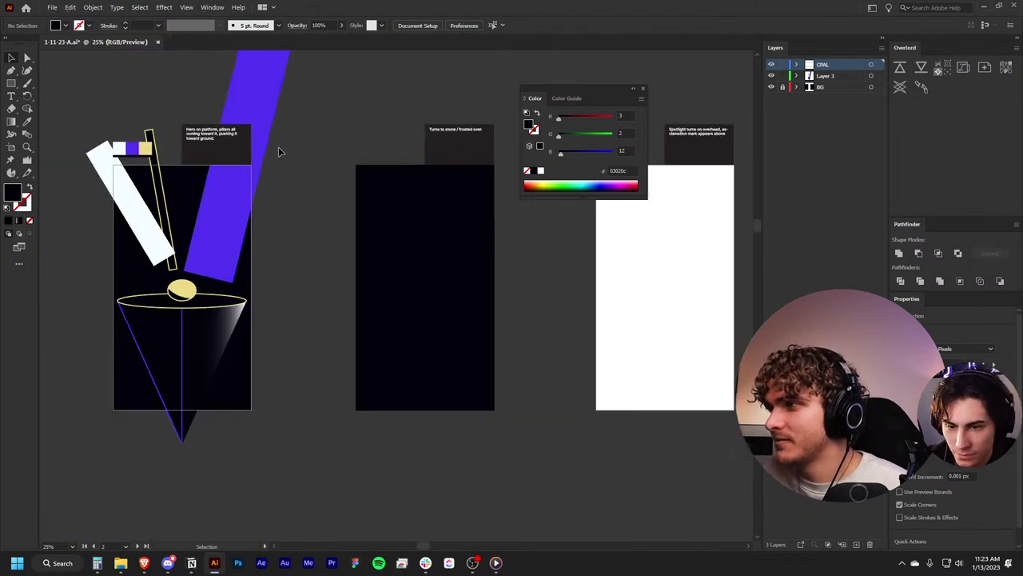
{"action": "scroll", "coordinate": [279, 152], "scroll_direction": "right", "scroll_amount": 1}
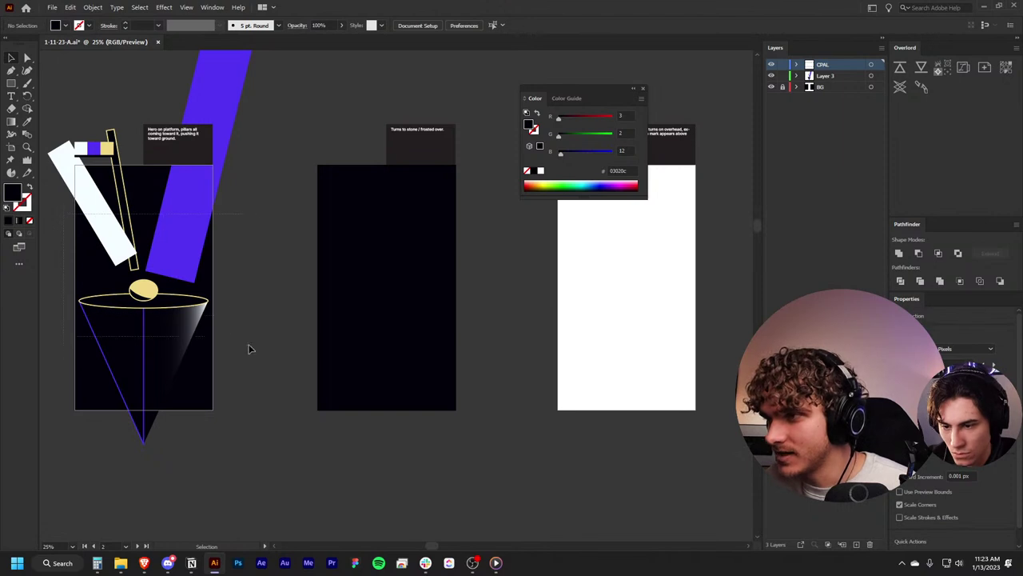
{"action": "key", "text": "ctrl+a"}
Step: Paste the left artwork in place onto the second artboard and zoom in on the ball
{"action": "left_click", "coordinate": [366, 339]}
{"action": "key", "text": "ctrl+a"}
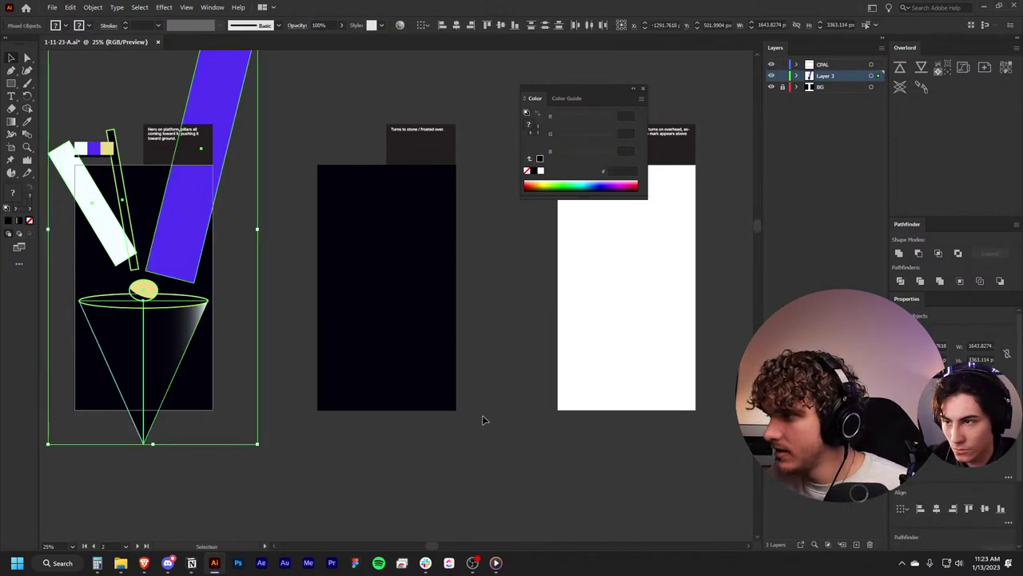
{"action": "left_click", "coordinate": [482, 419]}
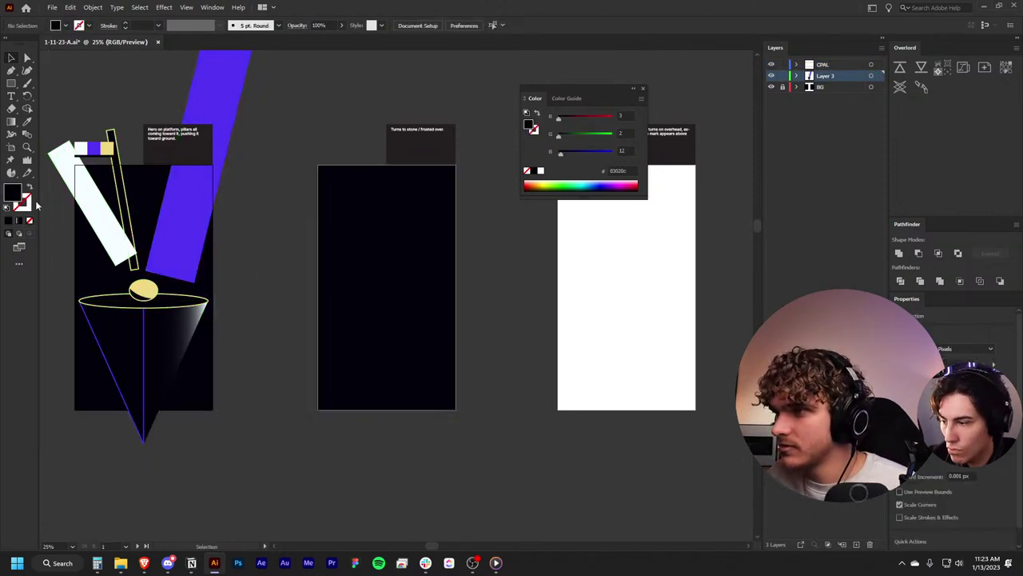
{"action": "key", "text": "ctrl+a"}
{"action": "left_click", "coordinate": [343, 325]}
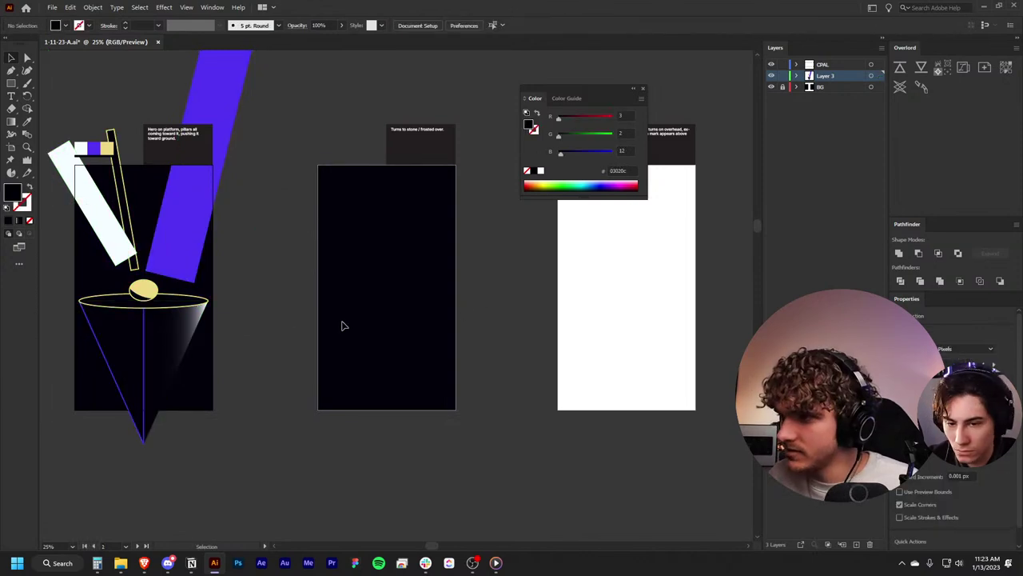
{"action": "key", "text": "ctrl+shift+v"}
{"action": "key", "text": "ctrl+plus"}
{"action": "key", "text": "ctrl+plus"}
{"action": "key", "text": "ctrl+plus"}
{"action": "key", "text": "ctrl+plus"}
{"action": "key", "text": "ctrl+plus"}
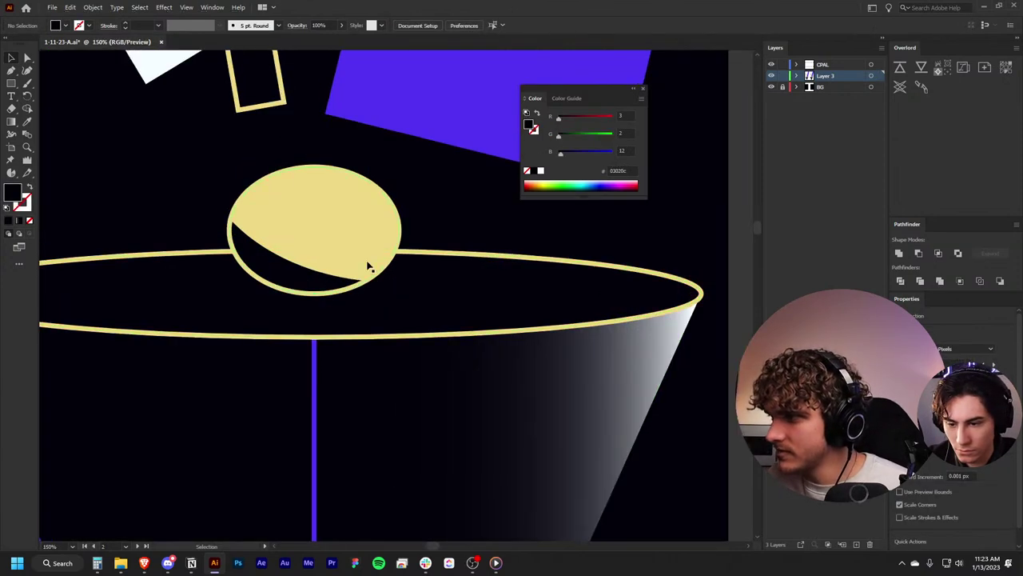
Step: Ungroup the yellow ball into separate shapes, restoring its deleted yellow fill with undo
{"action": "left_click", "coordinate": [329, 245]}
{"action": "right_click", "coordinate": [328, 246]}
{"action": "left_click", "coordinate": [368, 333]}
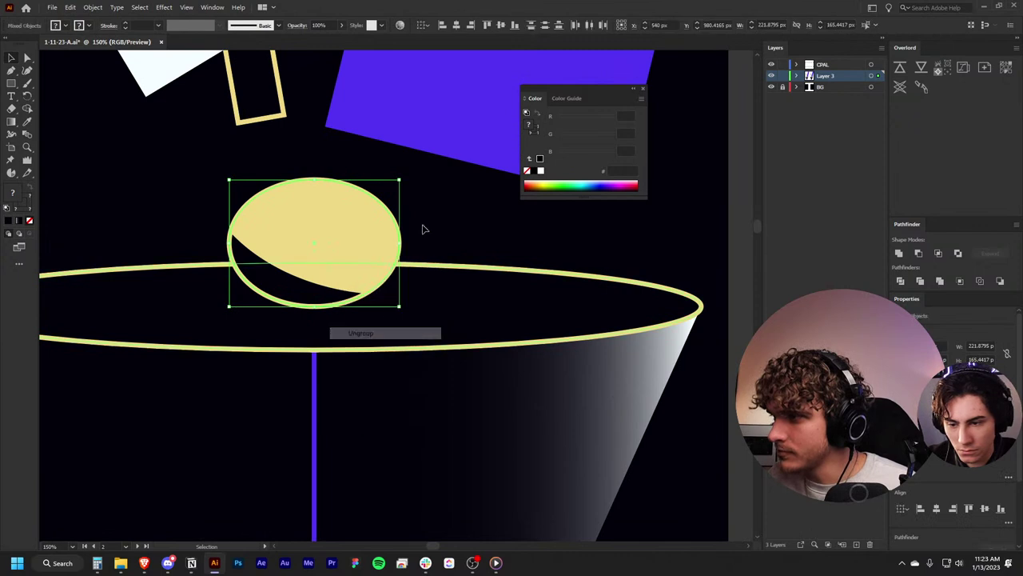
{"action": "left_click", "coordinate": [316, 272]}
{"action": "key", "text": "Delete"}
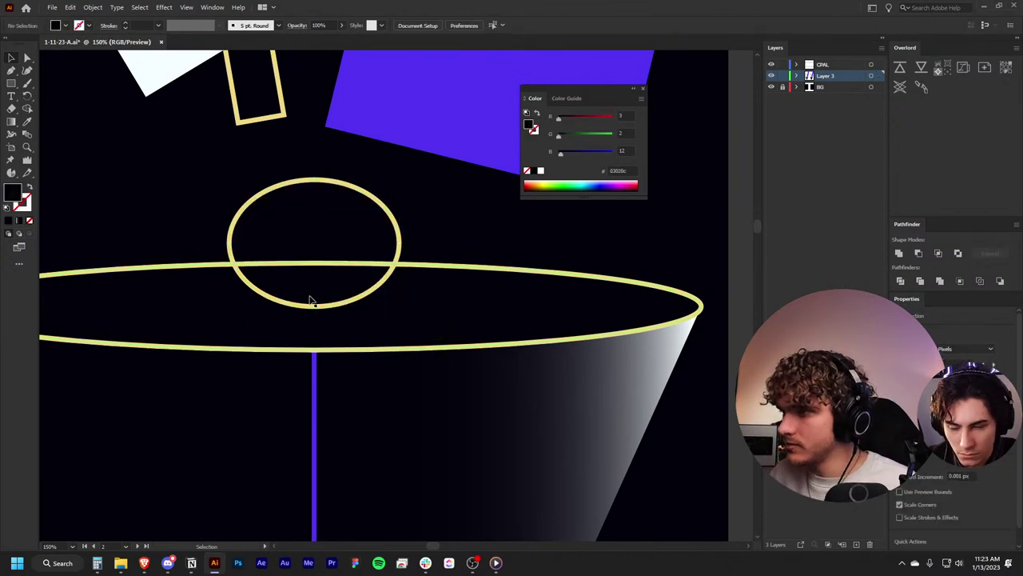
{"action": "left_click", "coordinate": [312, 313]}
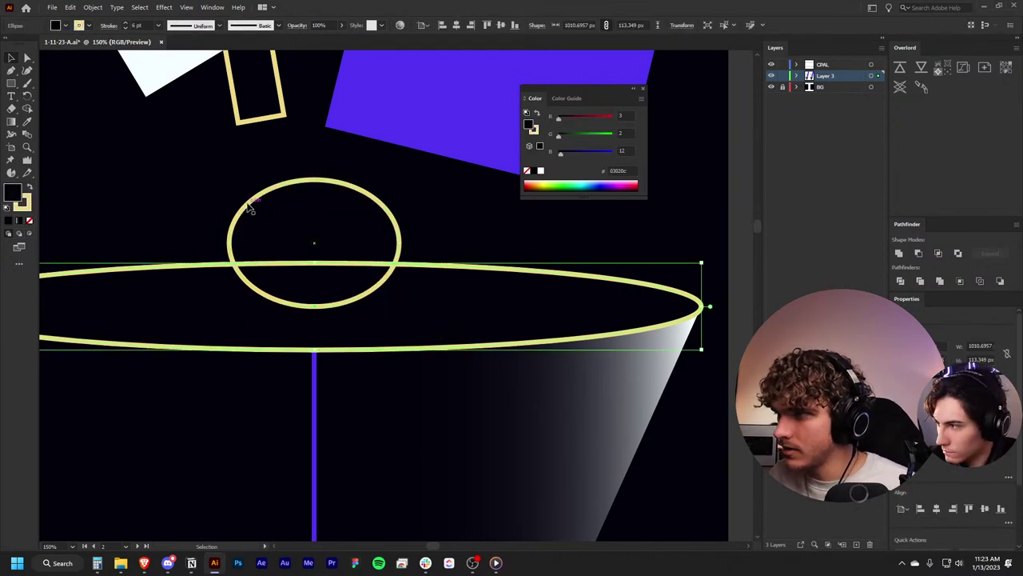
{"action": "key", "text": "ctrl+z"}
{"action": "scroll", "coordinate": [253, 209], "scroll_direction": "down", "scroll_amount": 4}
{"action": "left_click", "coordinate": [374, 309]}
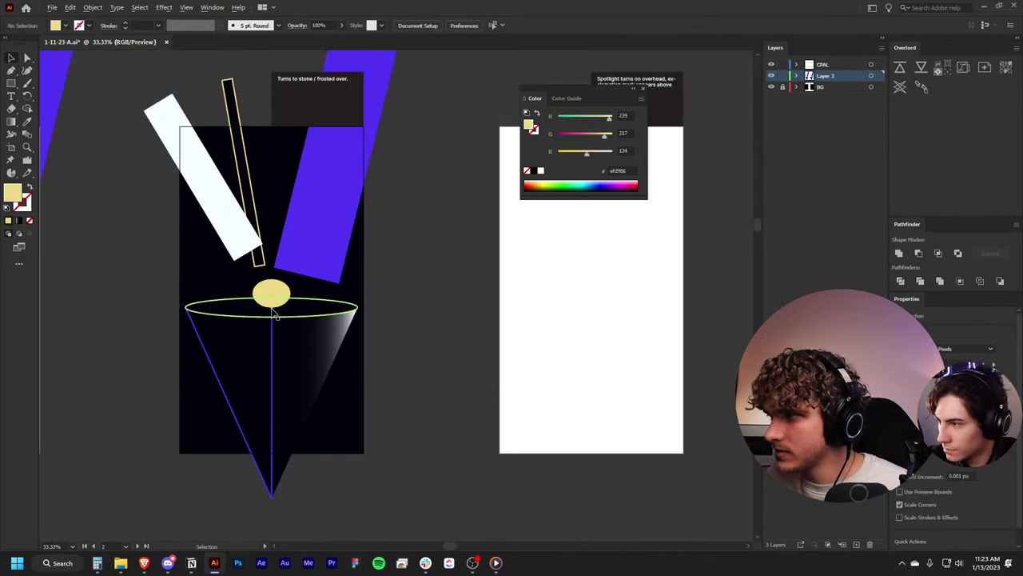
Step: Apply the cone's dark-to-white gradient to the yellow ball and make it radial
{"action": "scroll", "coordinate": [270, 213], "scroll_direction": "up", "scroll_amount": 3}
{"action": "left_click", "coordinate": [277, 272]}
{"action": "key", "text": "i"}
{"action": "left_click", "coordinate": [341, 391]}
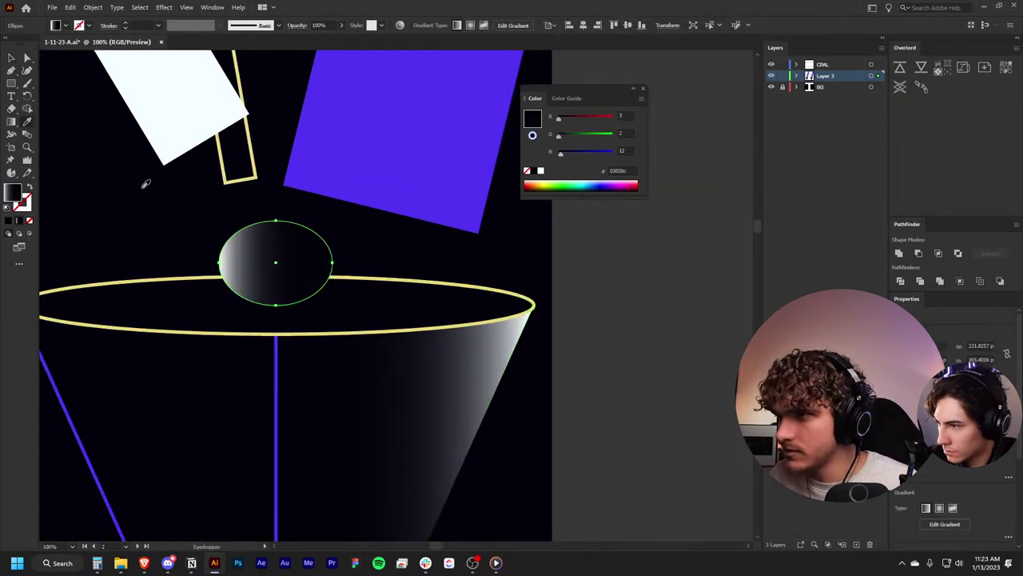
{"action": "key", "text": "g"}
{"action": "left_click", "coordinate": [939, 508]}
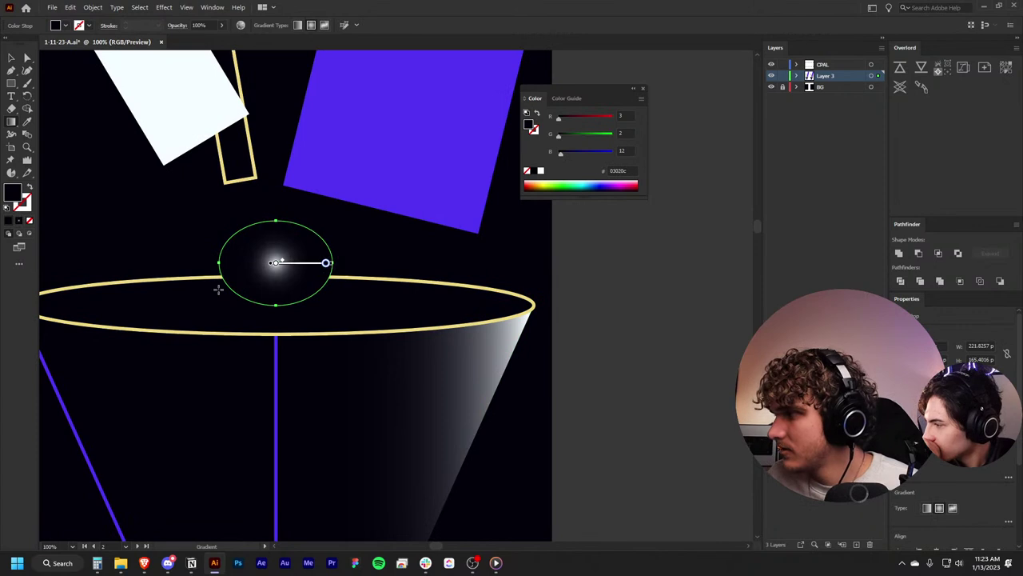
{"action": "left_click_drag", "start_coordinate": [301, 229], "coordinate": [256, 305]}
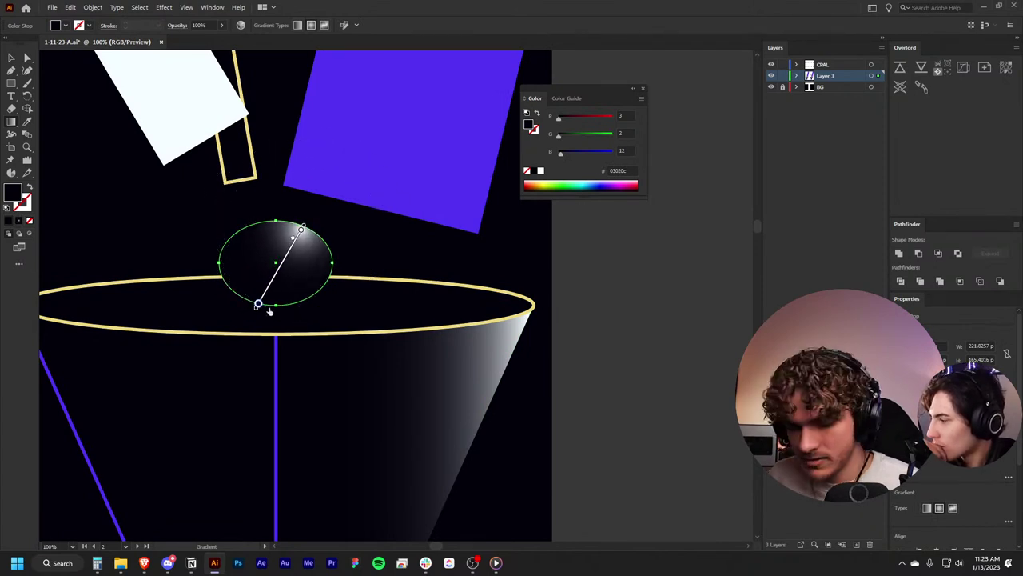
{"action": "key", "text": "v"}
{"action": "left_click", "coordinate": [627, 317]}
Step: Redraw the ball's gradient from its top downward
{"action": "scroll", "coordinate": [594, 321], "scroll_direction": "down", "scroll_amount": 2}
{"action": "scroll", "coordinate": [594, 326], "scroll_direction": "up", "scroll_amount": 2}
{"action": "scroll", "coordinate": [589, 299], "scroll_direction": "up", "scroll_amount": 1}
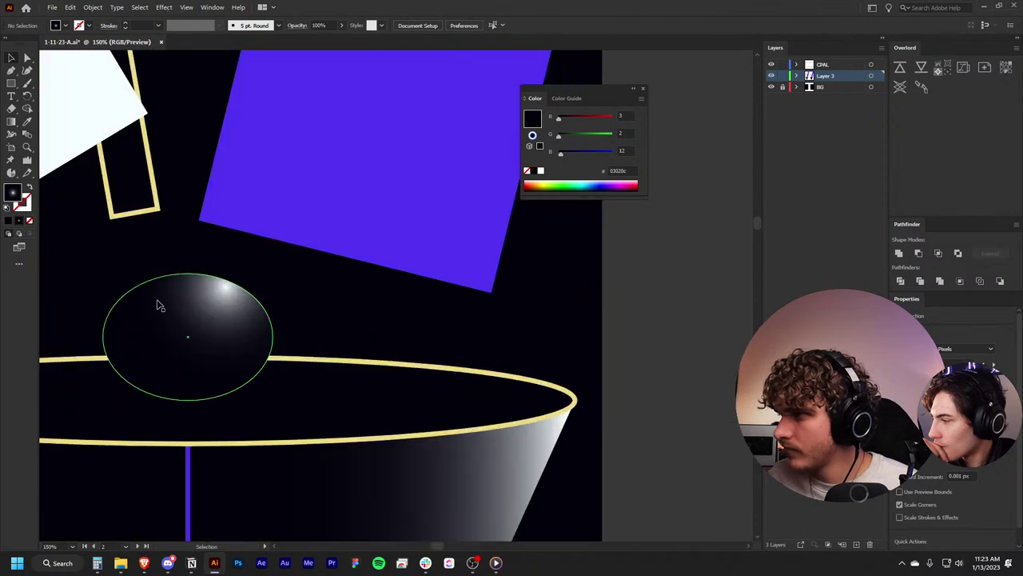
{"action": "left_click", "coordinate": [172, 299]}
{"action": "key", "text": "g"}
{"action": "mouse_move", "coordinate": [231, 268]}
{"action": "left_mouse_down"}
{"action": "mouse_move", "coordinate": [192, 389]}
{"action": "mouse_move", "coordinate": [192, 373]}
{"action": "mouse_move", "coordinate": [183, 383]}
{"action": "left_mouse_up"}
{"action": "key", "text": "v"}
{"action": "left_click", "coordinate": [400, 383]}
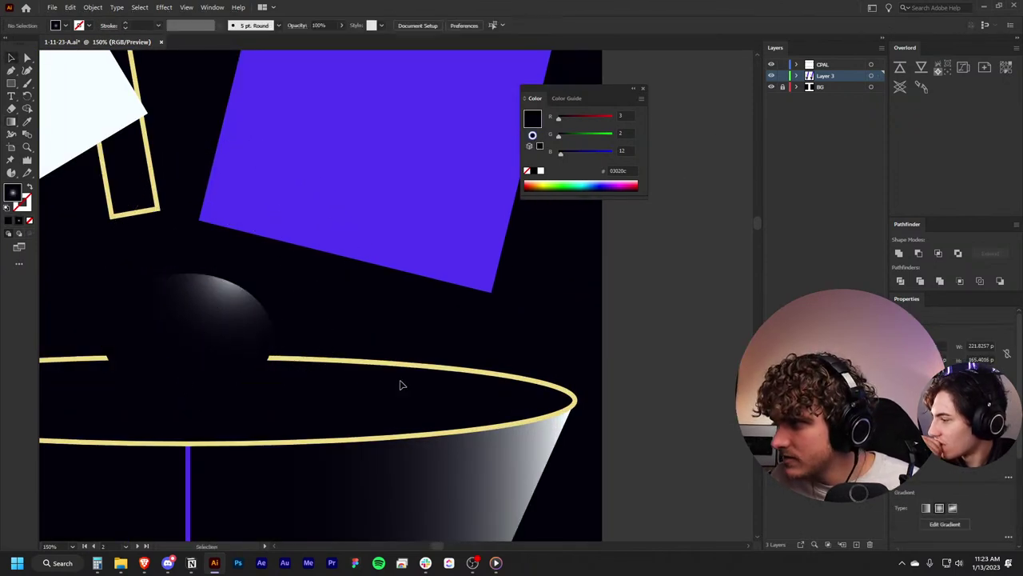
{"action": "left_click", "coordinate": [222, 368]}
{"action": "key", "text": "v"}
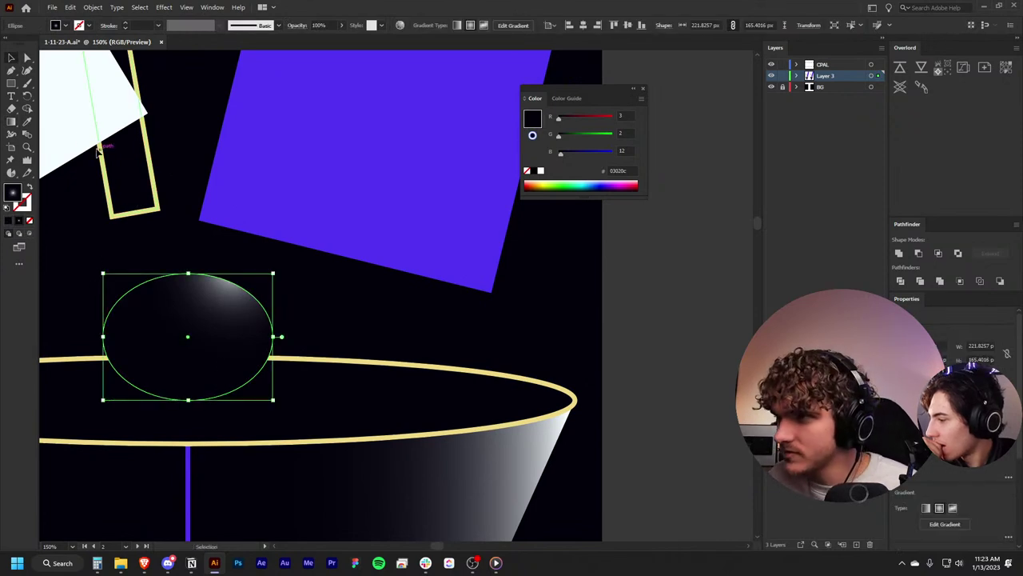
Step: Set the gradient back to radial and place the white highlight at the ball's upper right
{"action": "left_click", "coordinate": [12, 121]}
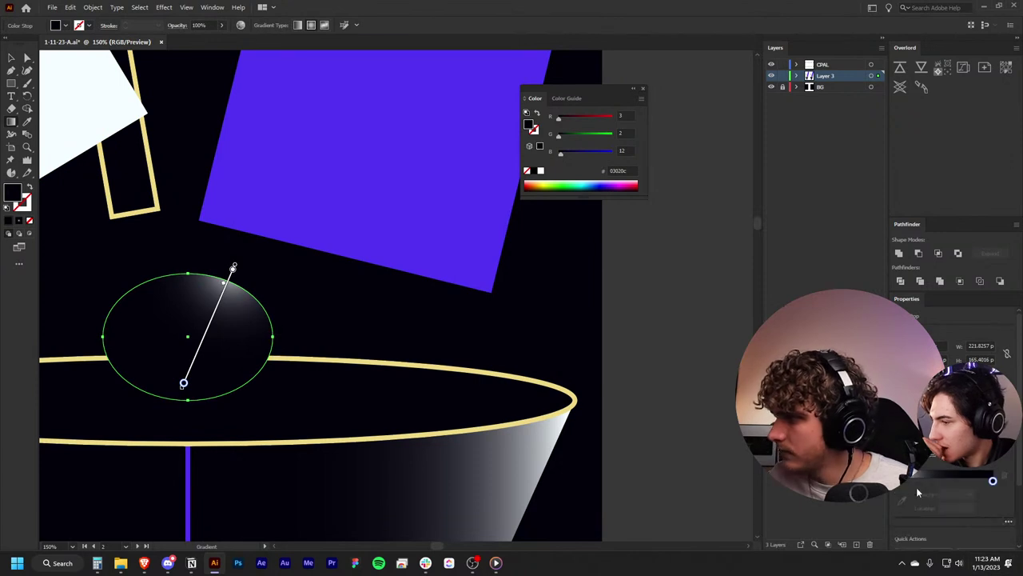
{"action": "left_click", "coordinate": [939, 507]}
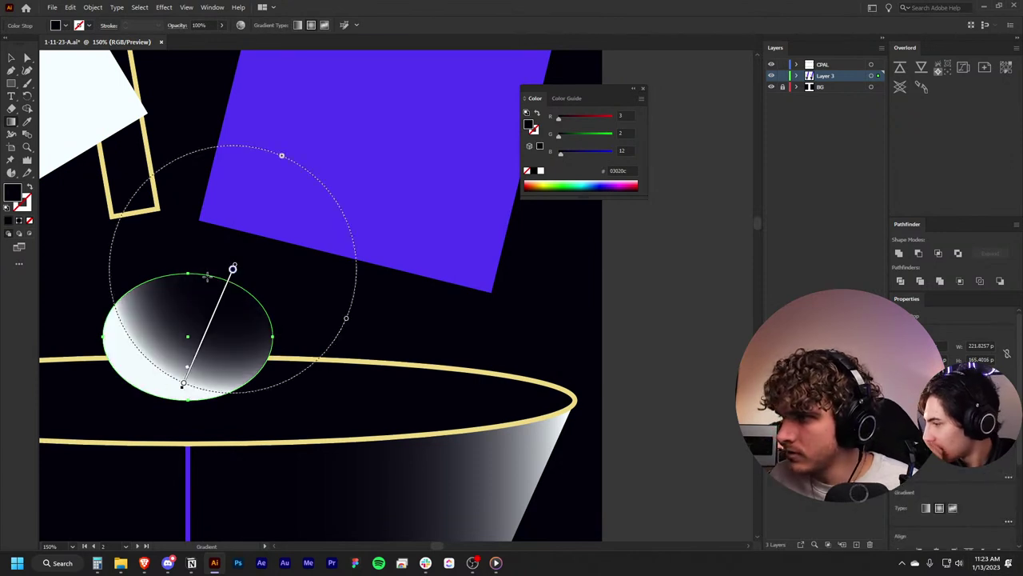
{"action": "left_click_drag", "start_coordinate": [214, 276], "coordinate": [118, 388]}
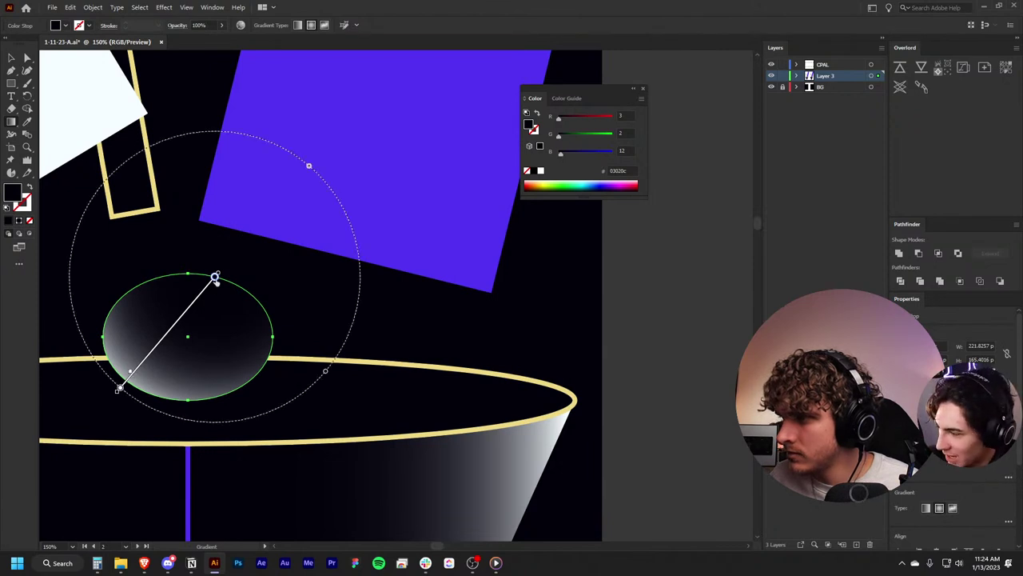
{"action": "left_click_drag", "start_coordinate": [215, 276], "coordinate": [169, 333]}
{"action": "double_click", "coordinate": [169, 332]}
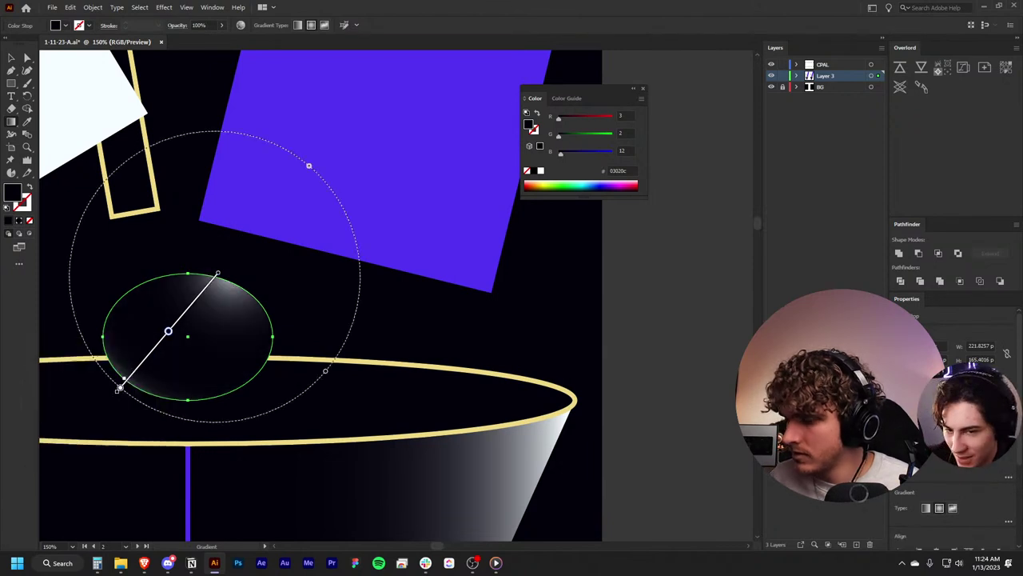
{"action": "left_click", "coordinate": [179, 334]}
{"action": "key", "text": "v"}
{"action": "left_click", "coordinate": [431, 322]}
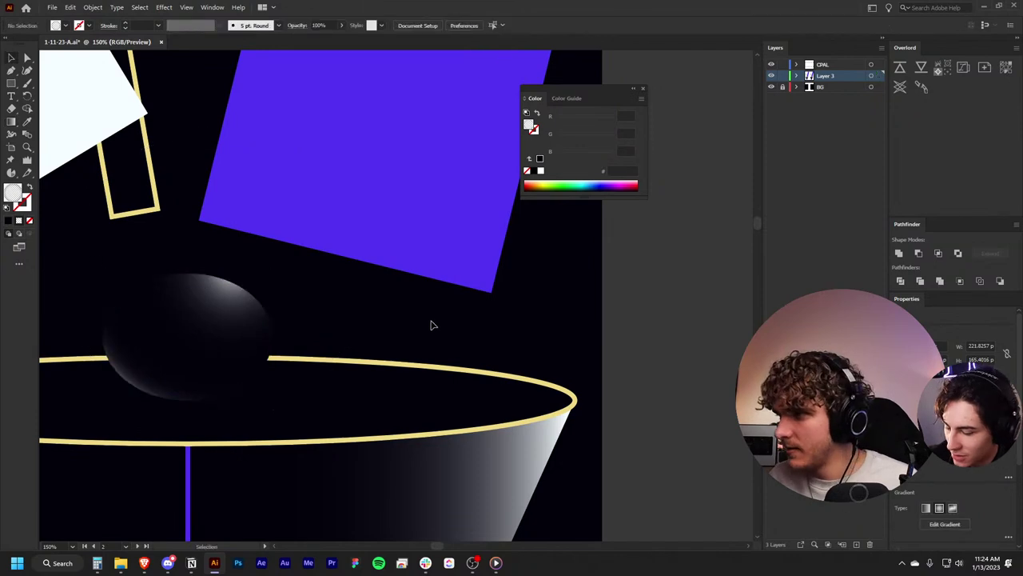
{"action": "scroll", "coordinate": [431, 323], "scroll_direction": "down", "scroll_amount": 3}
{"action": "scroll", "coordinate": [403, 334], "scroll_direction": "up", "scroll_amount": 3}
{"action": "left_click", "coordinate": [370, 406]}
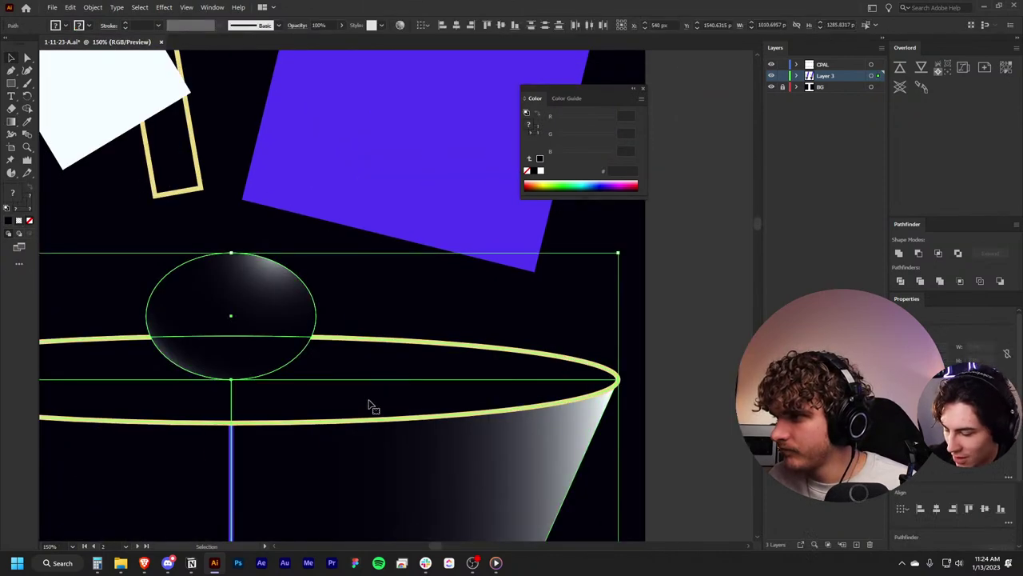
{"action": "left_click", "coordinate": [117, 286]}
{"action": "left_click", "coordinate": [266, 290]}
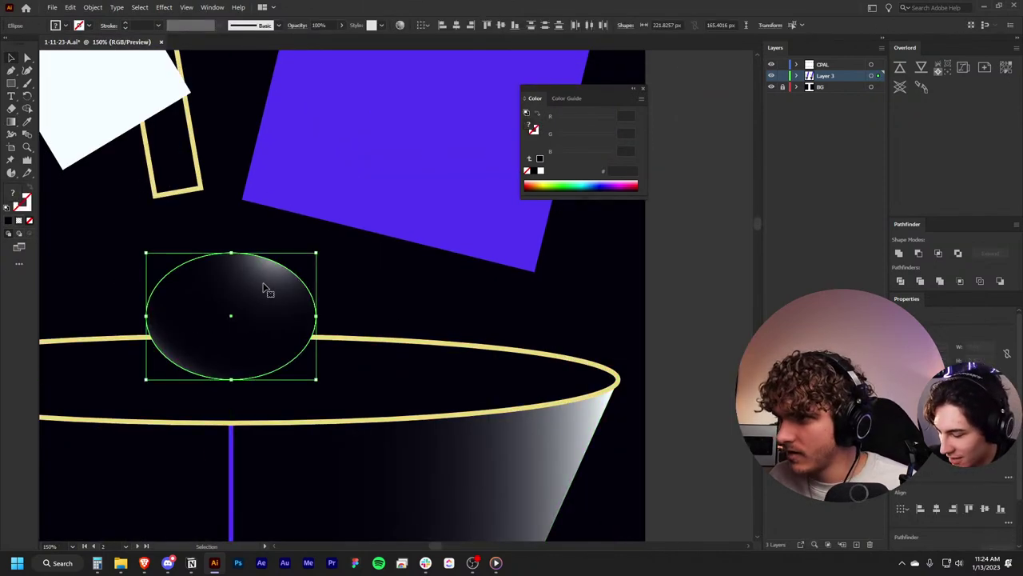
{"action": "left_click", "coordinate": [326, 285]}
{"action": "scroll", "coordinate": [358, 286], "scroll_direction": "down", "scroll_amount": 2}
{"action": "scroll", "coordinate": [360, 288], "scroll_direction": "down", "scroll_amount": 2}
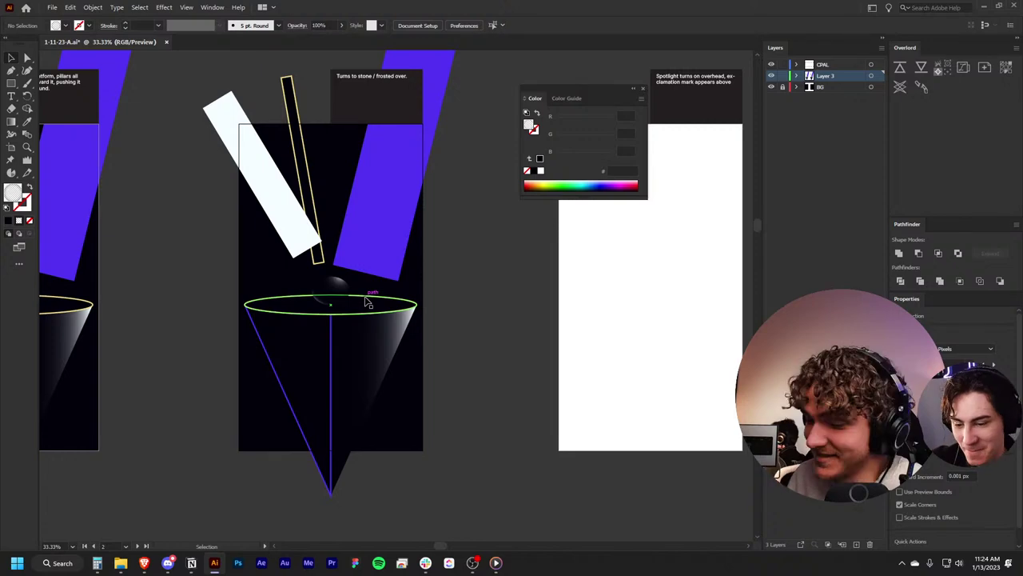
{"action": "scroll", "coordinate": [412, 320], "scroll_direction": "down", "scroll_amount": 2}
{"action": "scroll", "coordinate": [412, 320], "scroll_direction": "up", "scroll_amount": 2}
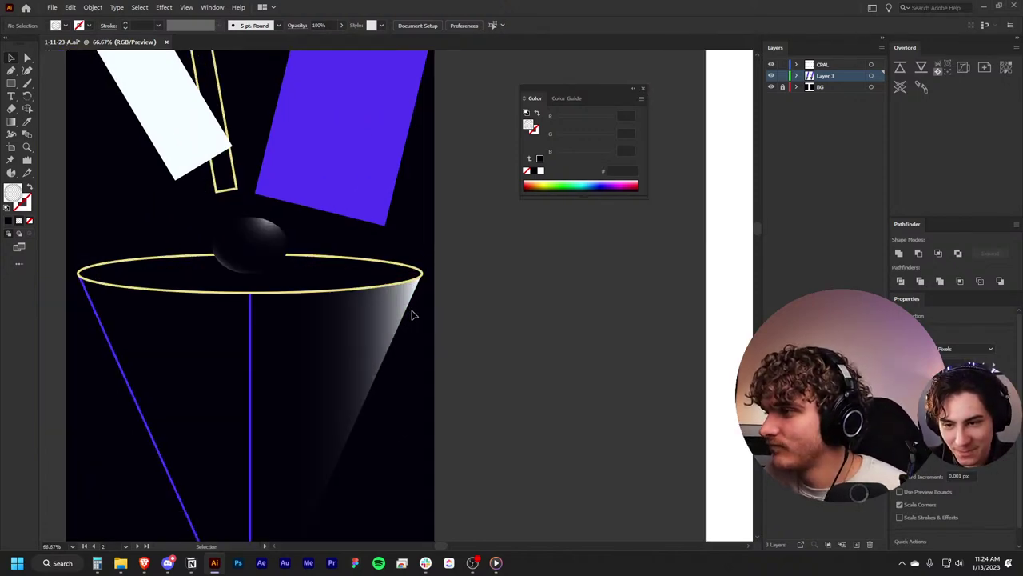
{"action": "scroll", "coordinate": [541, 376], "scroll_direction": "left", "scroll_amount": 2}
{"action": "scroll", "coordinate": [544, 371], "scroll_direction": "down", "scroll_amount": 4}
{"action": "scroll", "coordinate": [545, 372], "scroll_direction": "up", "scroll_amount": 3}
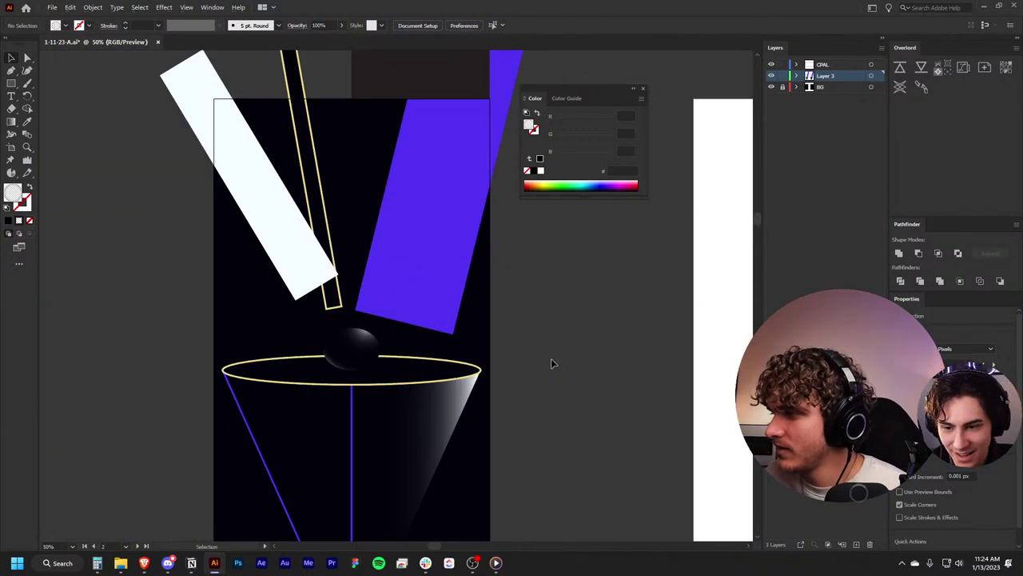
{"action": "scroll", "coordinate": [551, 360], "scroll_direction": "right", "scroll_amount": 1}
{"action": "scroll", "coordinate": [404, 345], "scroll_direction": "left", "scroll_amount": 1}
{"action": "left_click", "coordinate": [403, 345]}
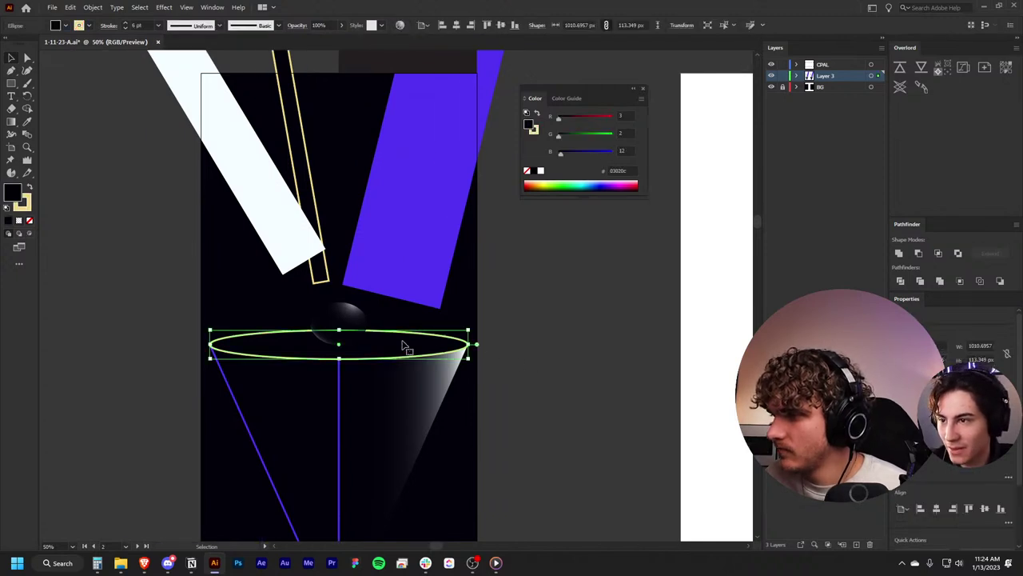
Step: Copy the cone body's gradient onto the rim ellipse and angle it toward the upper right
{"action": "key", "text": "i"}
{"action": "left_click", "coordinate": [354, 309]}
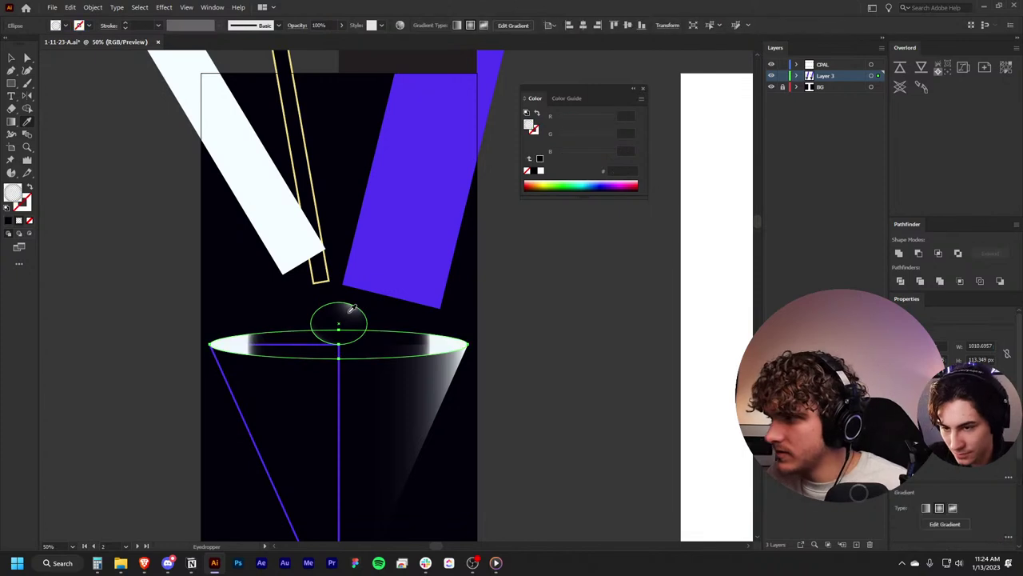
{"action": "key", "text": "g"}
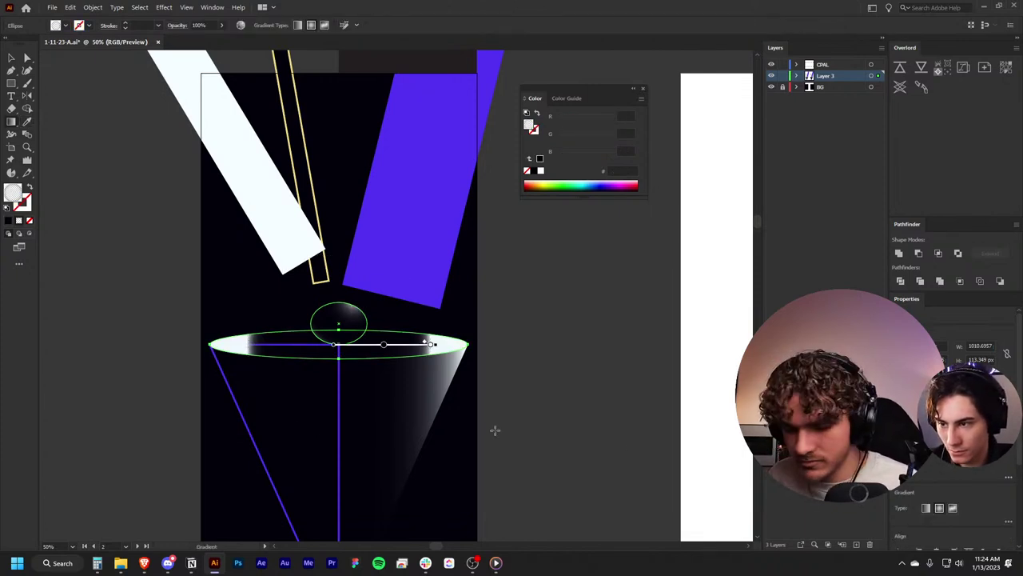
{"action": "key", "text": "i"}
{"action": "left_click", "coordinate": [397, 420]}
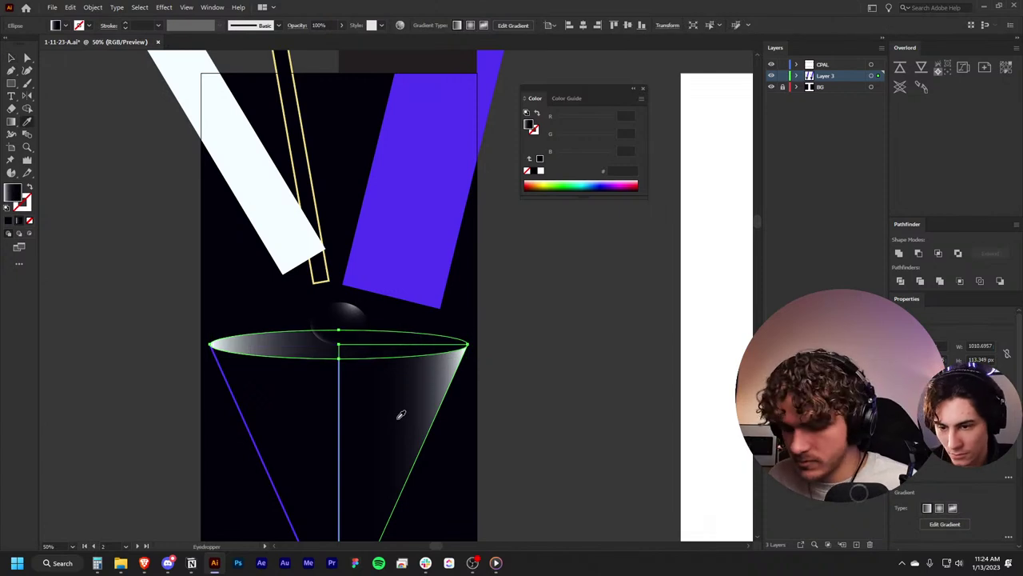
{"action": "key", "text": "g"}
{"action": "left_click_drag", "start_coordinate": [432, 335], "coordinate": [390, 336]}
{"action": "left_click_drag", "start_coordinate": [318, 353], "coordinate": [424, 309]}
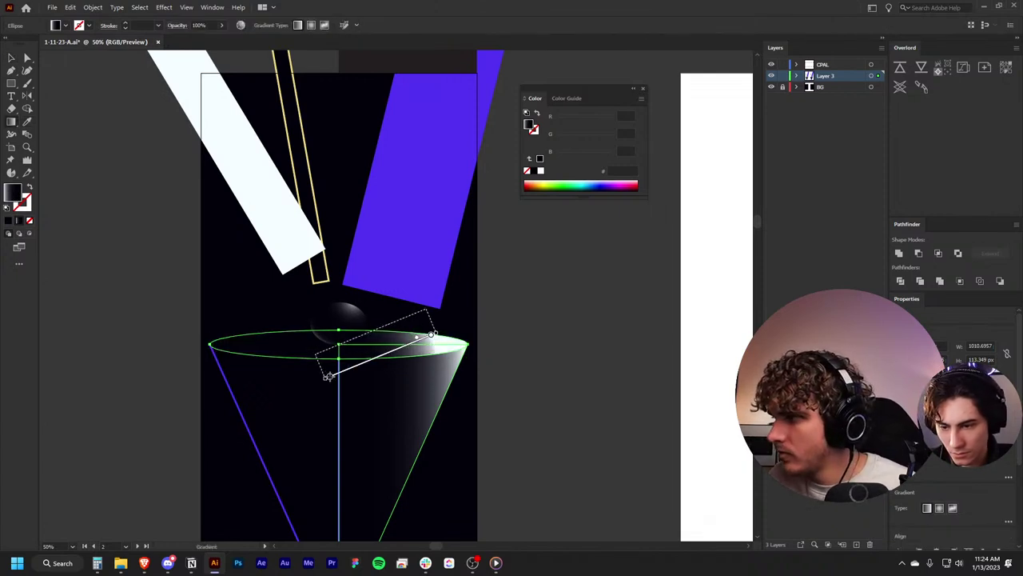
{"action": "left_click", "coordinate": [564, 373]}
Step: Redraw the rim ellipse's gradient downward from the upper right and shorten it to darken the rim
{"action": "scroll", "coordinate": [562, 373], "scroll_direction": "down", "scroll_amount": 2}
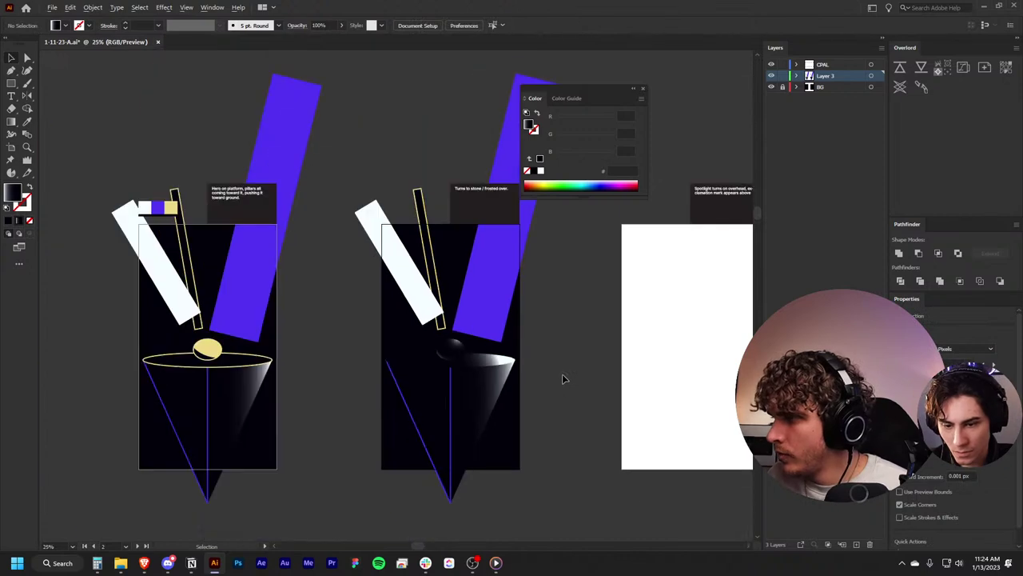
{"action": "scroll", "coordinate": [413, 395], "scroll_direction": "down", "scroll_amount": 2}
{"action": "scroll", "coordinate": [414, 395], "scroll_direction": "up", "scroll_amount": 5}
{"action": "scroll", "coordinate": [416, 417], "scroll_direction": "left", "scroll_amount": 3}
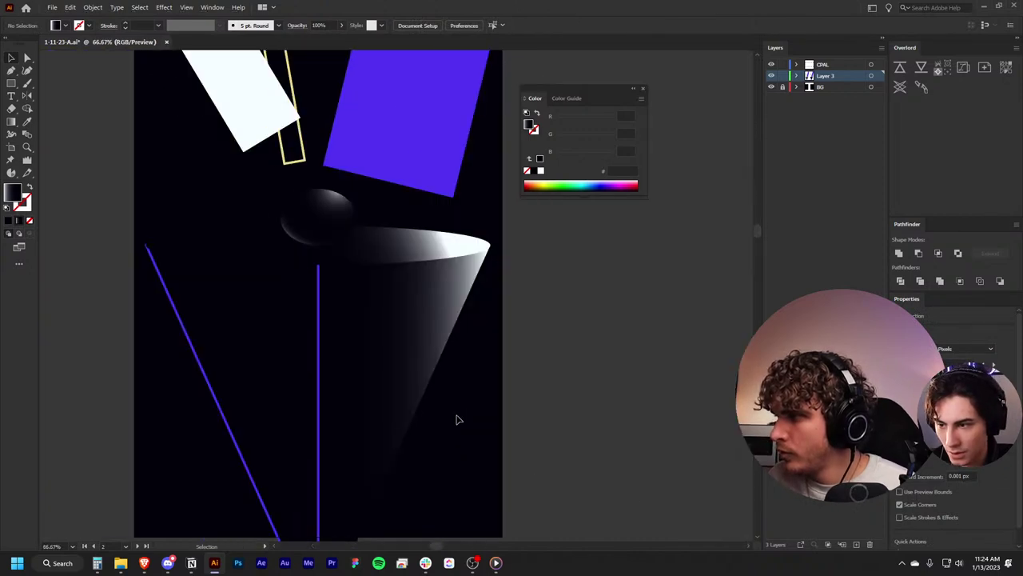
{"action": "scroll", "coordinate": [464, 388], "scroll_direction": "up", "scroll_amount": 2}
{"action": "left_click", "coordinate": [447, 290]}
{"action": "key", "text": "g"}
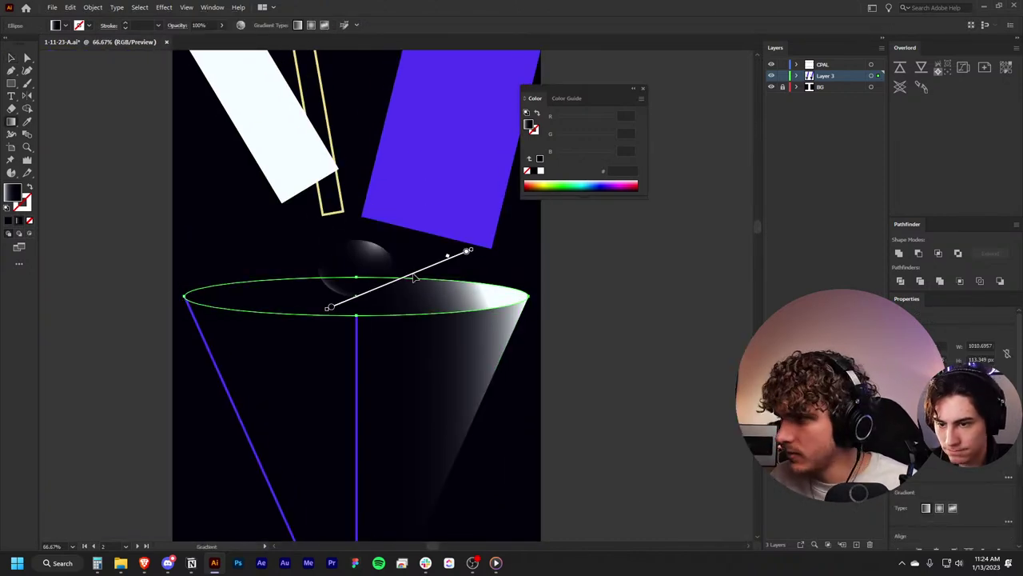
{"action": "mouse_move", "coordinate": [409, 260]}
{"action": "left_mouse_down"}
{"action": "mouse_move", "coordinate": [389, 405]}
{"action": "mouse_move", "coordinate": [402, 327]}
{"action": "left_mouse_up"}
{"action": "left_click", "coordinate": [730, 357]}
Step: Copy the cone's gradient shading onto the cone's left triangle with the Eyedropper
{"action": "scroll", "coordinate": [731, 357], "scroll_direction": "down", "scroll_amount": 4}
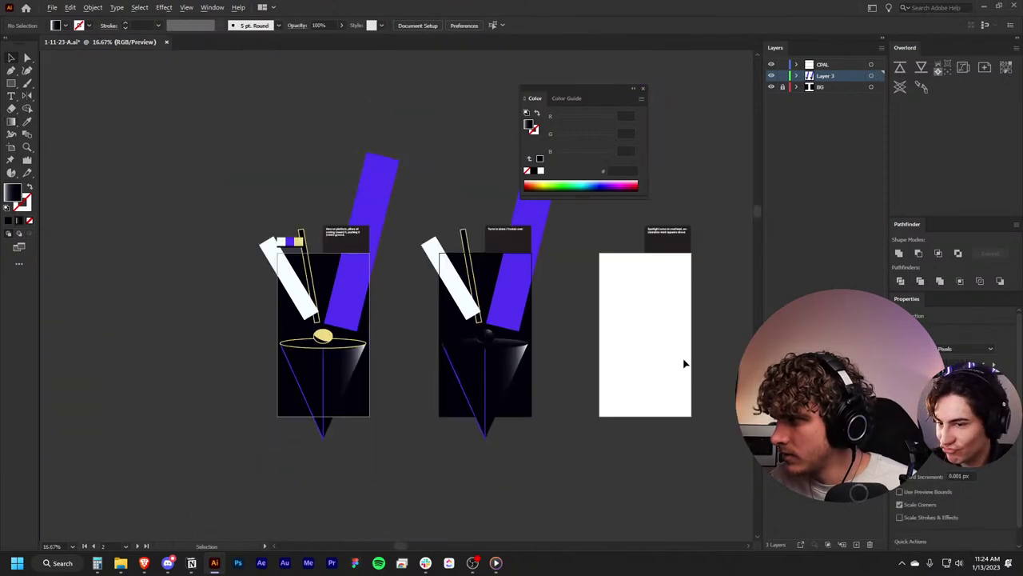
{"action": "scroll", "coordinate": [683, 360], "scroll_direction": "up", "scroll_amount": 3}
{"action": "scroll", "coordinate": [590, 370], "scroll_direction": "left", "scroll_amount": 3}
{"action": "scroll", "coordinate": [424, 418], "scroll_direction": "left", "scroll_amount": 1}
{"action": "left_click", "coordinate": [276, 398]}
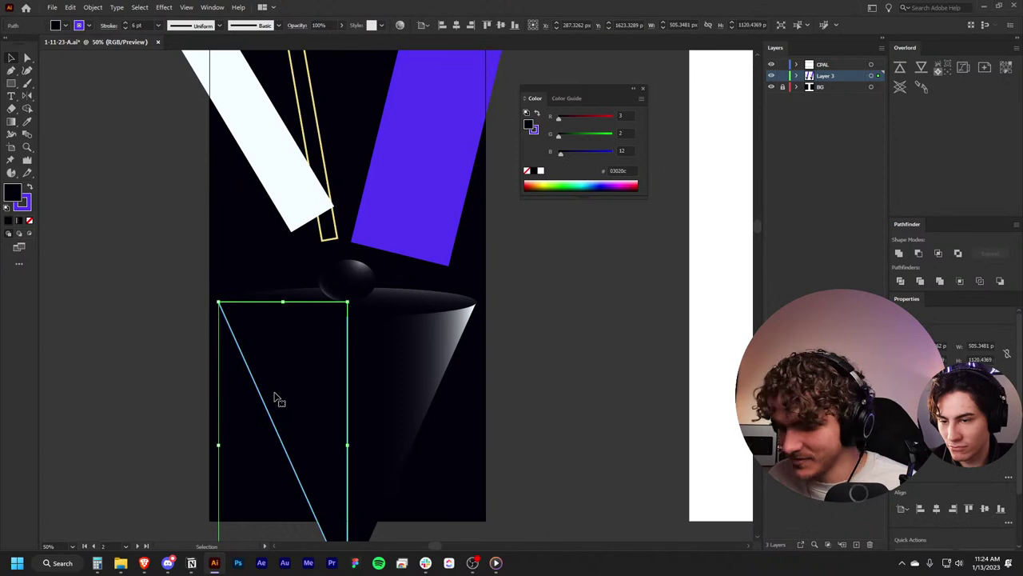
{"action": "key", "text": "i"}
{"action": "left_click", "coordinate": [402, 355]}
Step: Redraw the triangle's gradient leftward from the centre and move a stop to darken it
{"action": "key", "text": "g"}
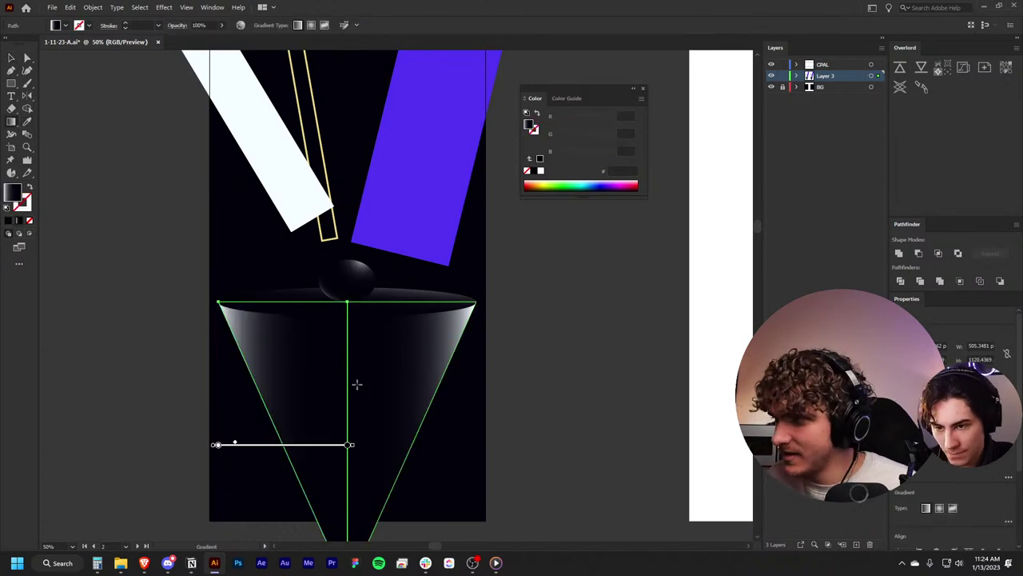
{"action": "mouse_move", "coordinate": [349, 370]}
{"action": "left_mouse_down"}
{"action": "mouse_move", "coordinate": [250, 370]}
{"action": "mouse_move", "coordinate": [215, 444]}
{"action": "left_mouse_up"}
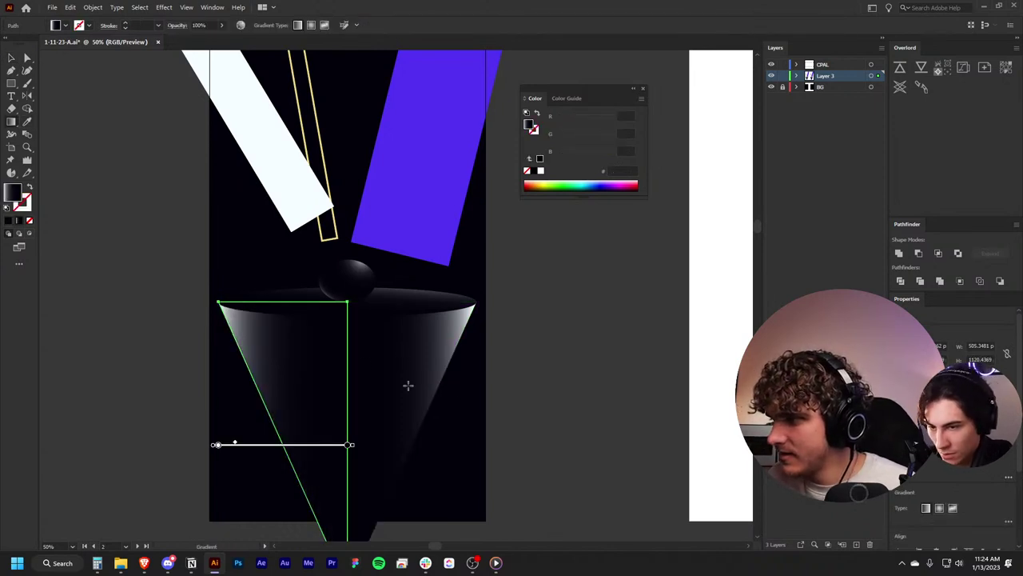
{"action": "left_click_drag", "start_coordinate": [349, 446], "coordinate": [250, 450]}
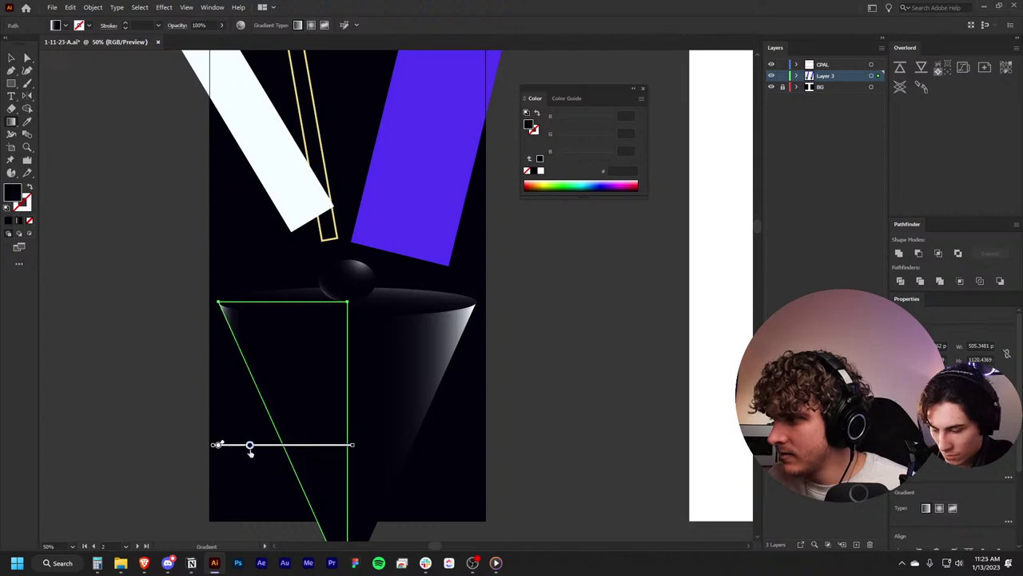
{"action": "key", "text": "v"}
{"action": "left_click", "coordinate": [563, 391]}
{"action": "key", "text": "ctrl+minus"}
{"action": "key", "text": "ctrl+minus"}
{"action": "key", "text": "ctrl+minus"}
{"action": "key", "text": "ctrl+plus"}
{"action": "key", "text": "ctrl+plus"}
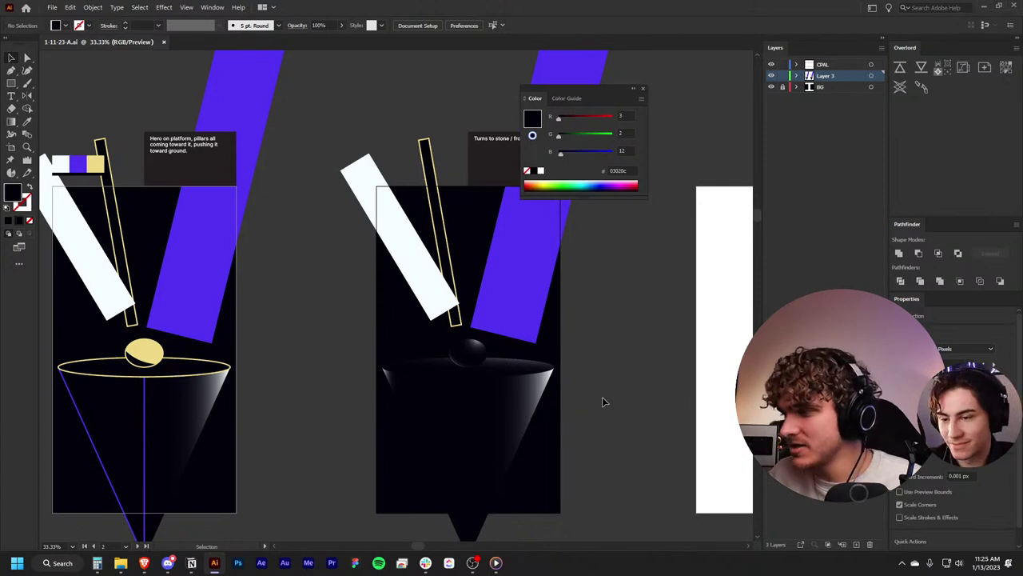
{"action": "scroll", "coordinate": [576, 407], "scroll_direction": "up", "scroll_amount": 3}
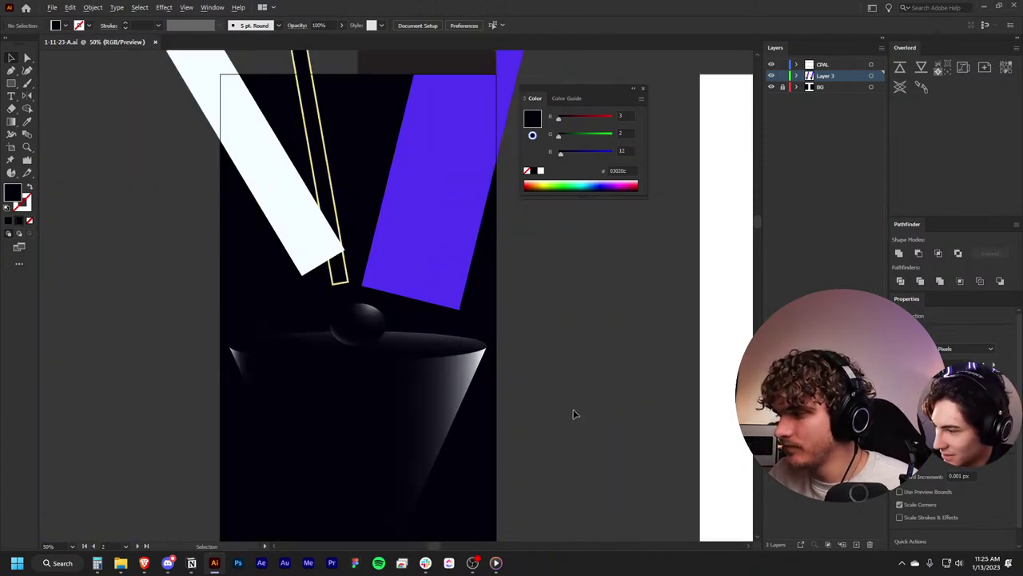
Step: Give the blue pillar the dark-to-white gradient as a radial glow across it
{"action": "scroll", "coordinate": [573, 408], "scroll_direction": "up", "scroll_amount": 2}
{"action": "left_click", "coordinate": [446, 349]}
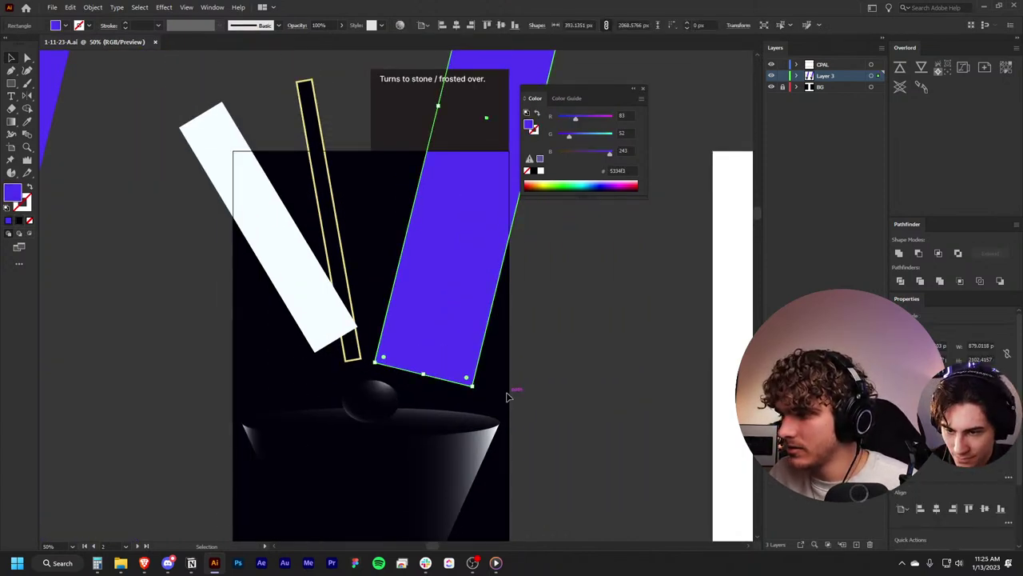
{"action": "key", "text": "i"}
{"action": "scroll", "coordinate": [510, 395], "scroll_direction": "right", "scroll_amount": 2}
{"action": "left_click", "coordinate": [349, 474]}
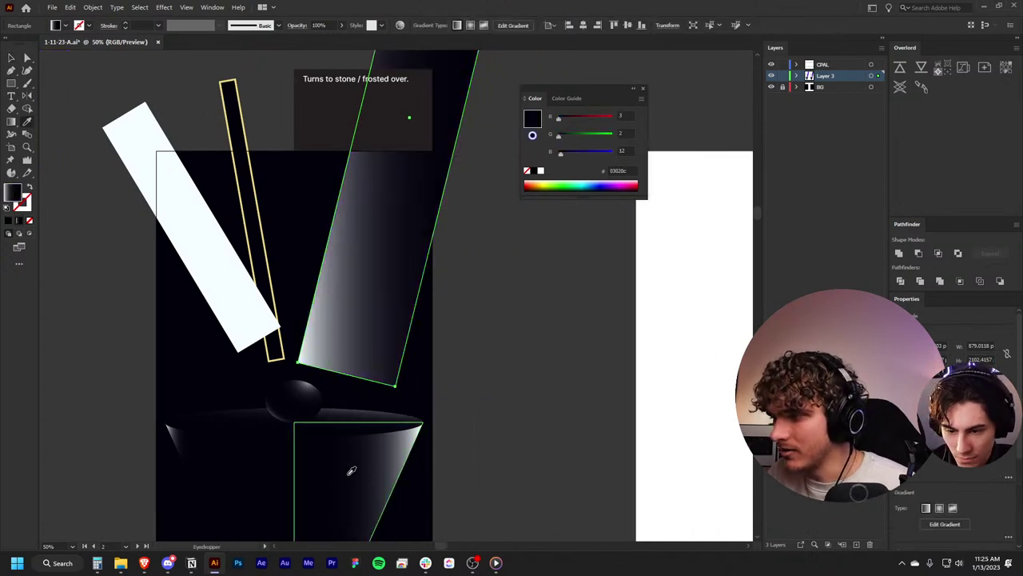
{"action": "key", "text": "g"}
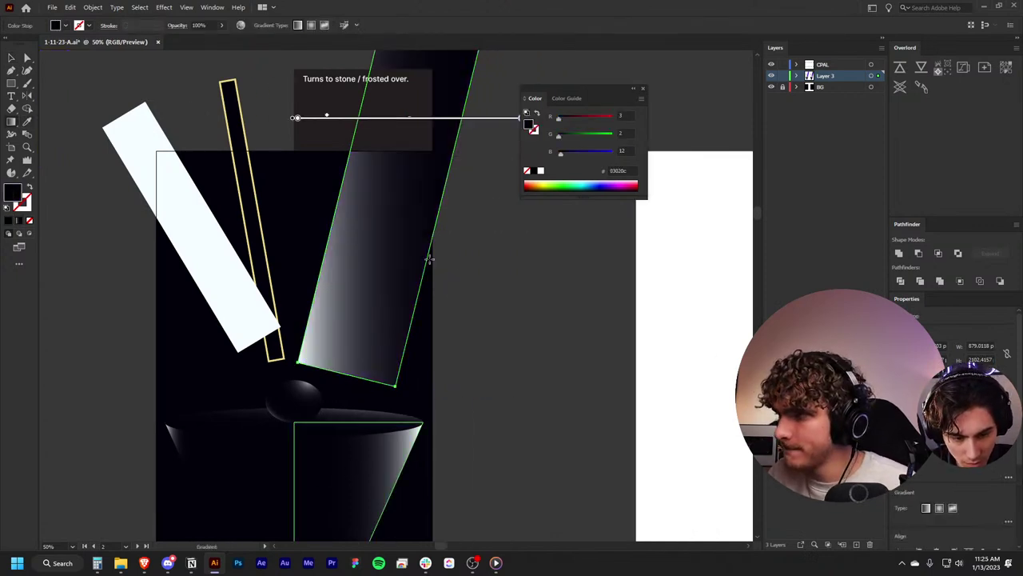
{"action": "left_click_drag", "start_coordinate": [429, 258], "coordinate": [300, 248]}
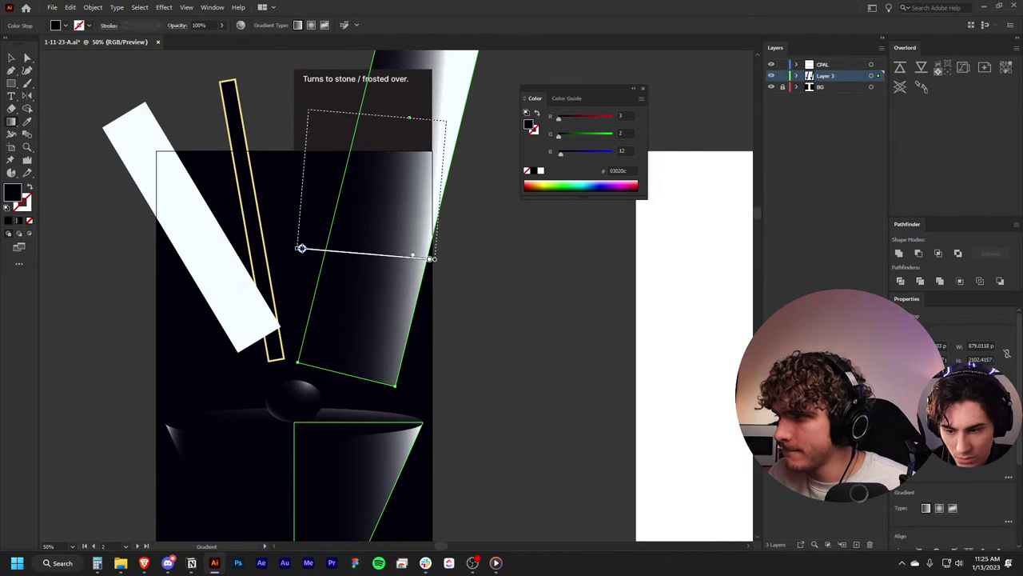
{"action": "left_click", "coordinate": [940, 508]}
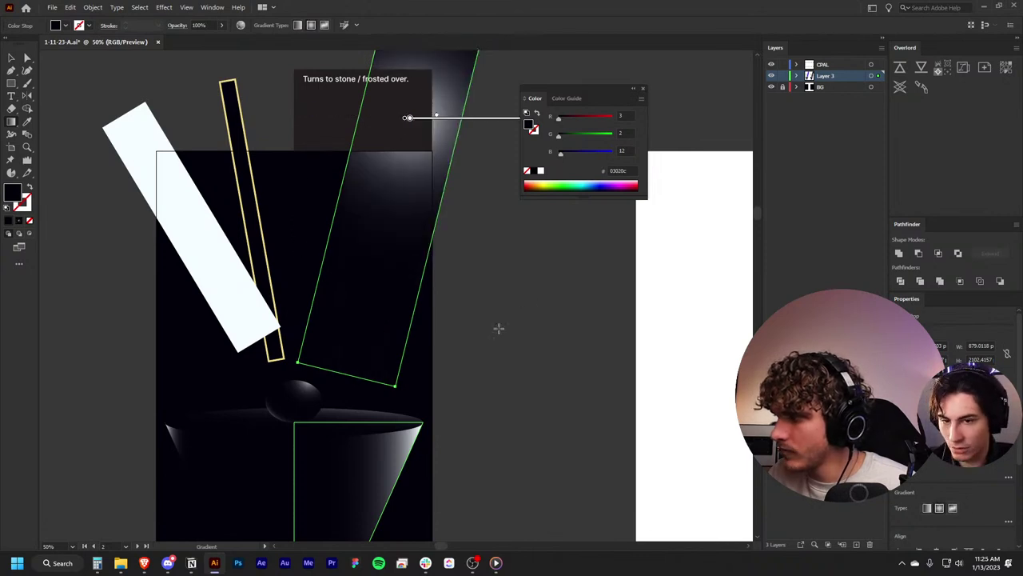
{"action": "left_click_drag", "start_coordinate": [468, 336], "coordinate": [286, 245]}
{"action": "key", "text": "v"}
{"action": "left_click", "coordinate": [492, 372]}
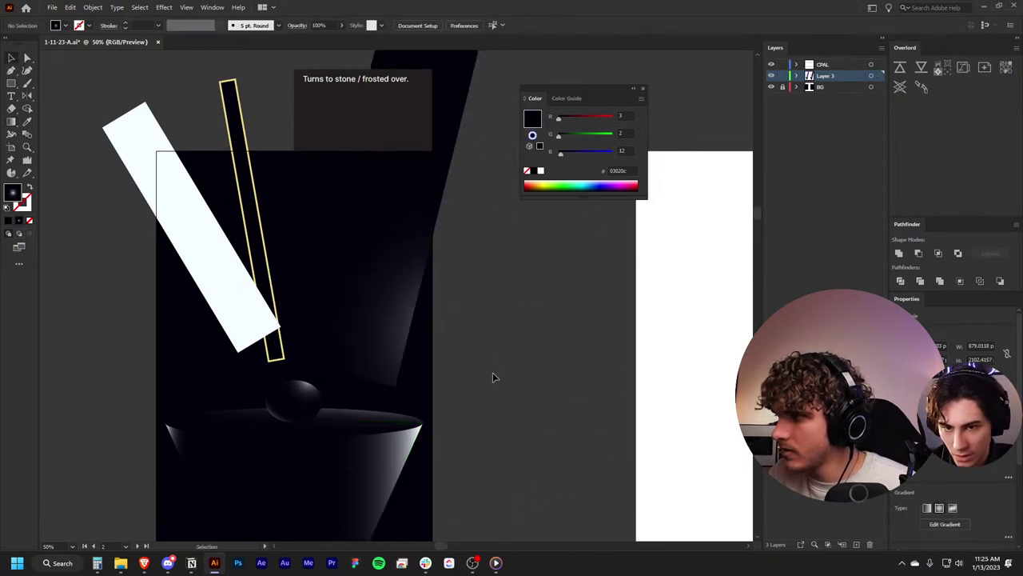
Step: Copy the beam's gradient onto the thin outlined pillar and reshape its glow diagonally
{"action": "scroll", "coordinate": [492, 372], "scroll_direction": "down", "scroll_amount": 2}
{"action": "scroll", "coordinate": [490, 371], "scroll_direction": "up", "scroll_amount": 2}
{"action": "left_click", "coordinate": [265, 254]}
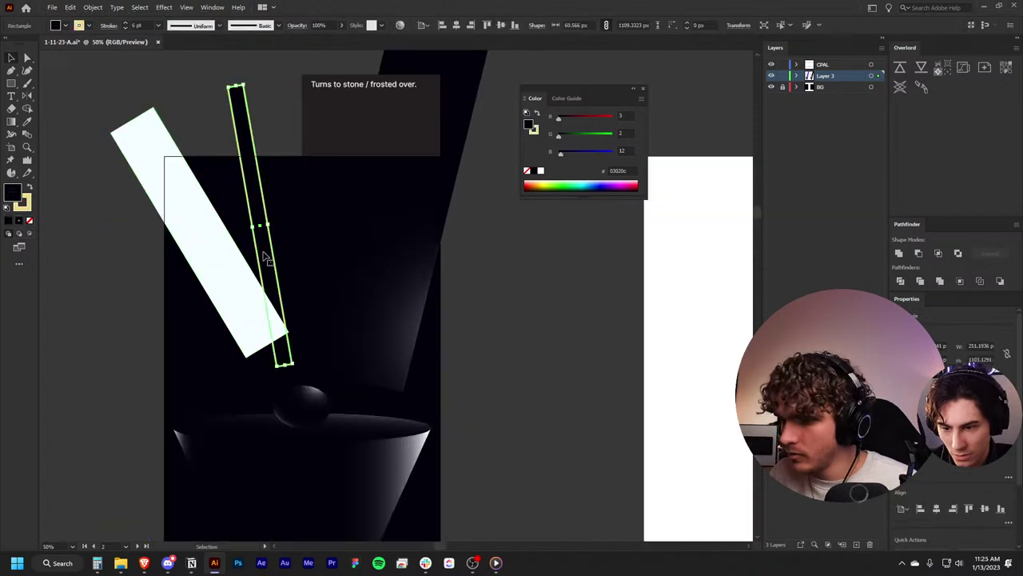
{"action": "key", "text": "i"}
{"action": "left_click", "coordinate": [364, 278]}
{"action": "key", "text": "g"}
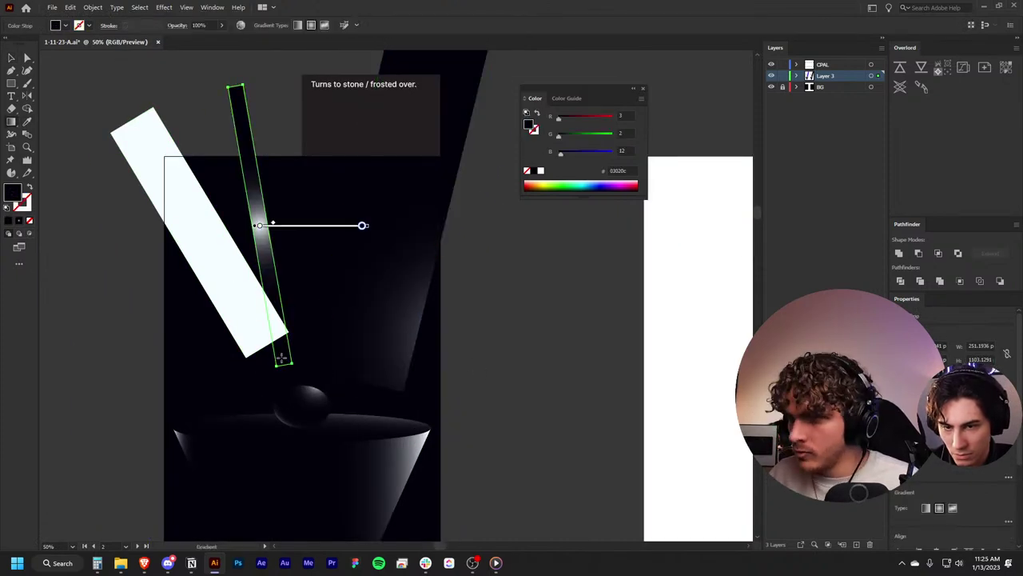
{"action": "left_click_drag", "start_coordinate": [318, 363], "coordinate": [237, 269]}
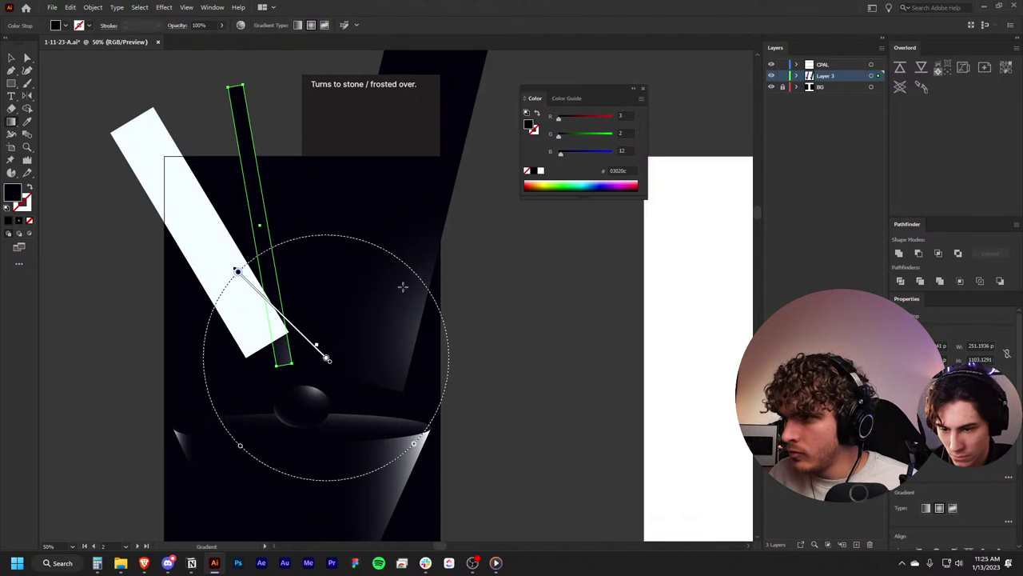
{"action": "left_click_drag", "start_coordinate": [176, 232], "coordinate": [144, 222]}
{"action": "key", "text": "v"}
{"action": "left_click", "coordinate": [520, 371]}
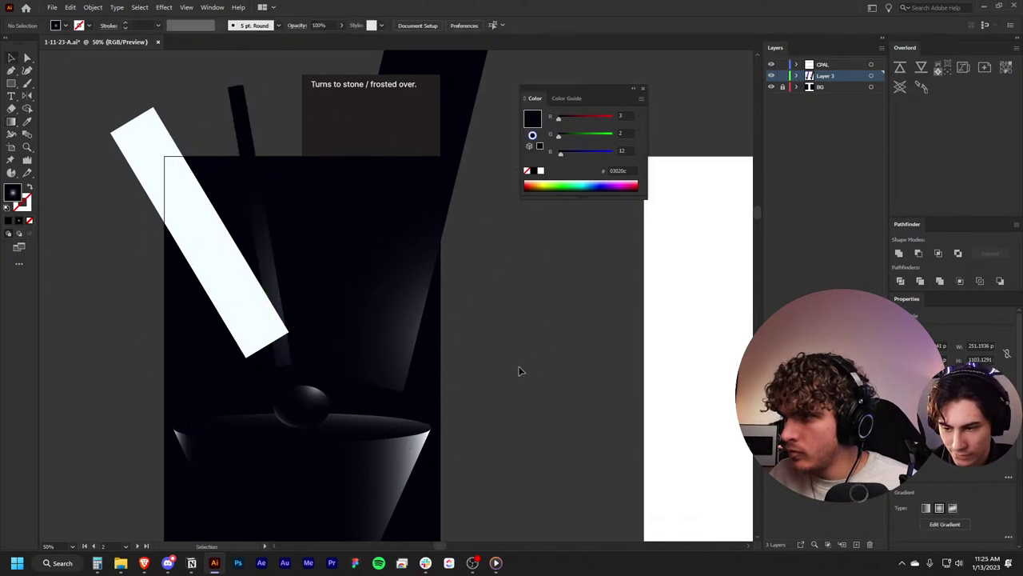
Step: Apply the dark radial gradient to the white pillar and stretch the glow wide
{"action": "scroll", "coordinate": [513, 388], "scroll_direction": "down", "scroll_amount": 1}
{"action": "left_click", "coordinate": [267, 309]}
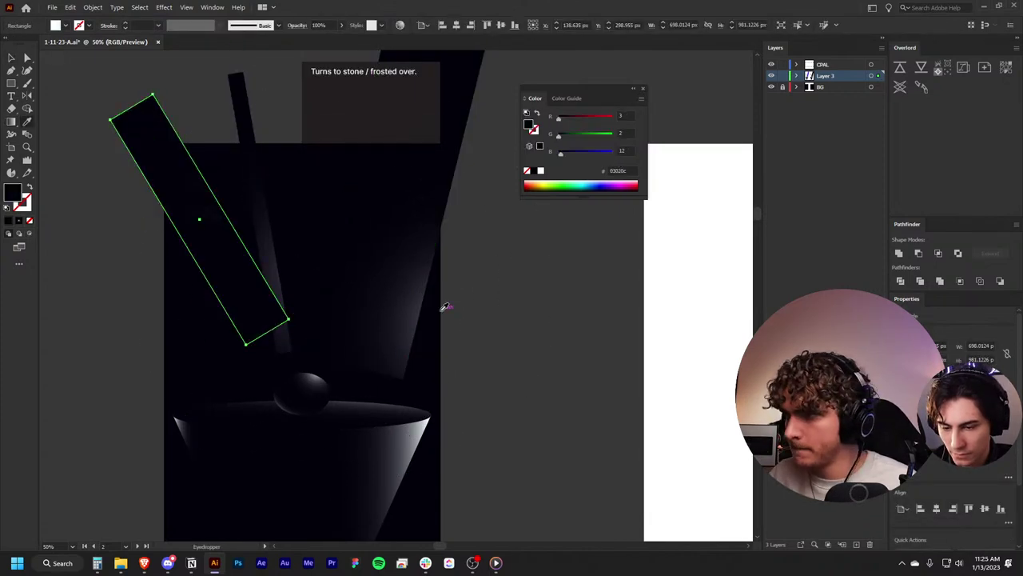
{"action": "left_click", "coordinate": [415, 303], "text": "shift"}
{"action": "key", "text": "i"}
{"action": "key", "text": "g"}
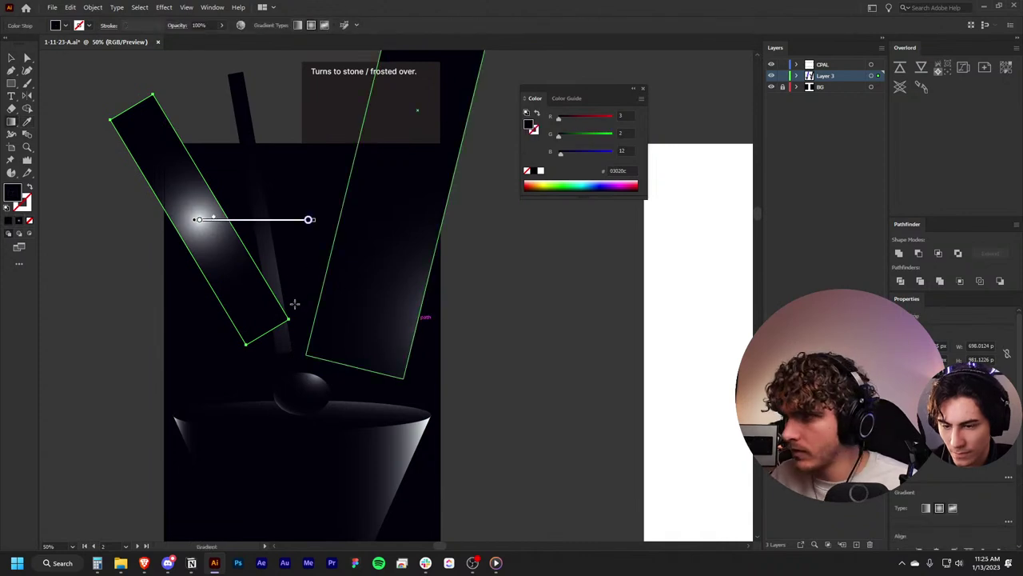
{"action": "left_click_drag", "start_coordinate": [347, 249], "coordinate": [75, 253]}
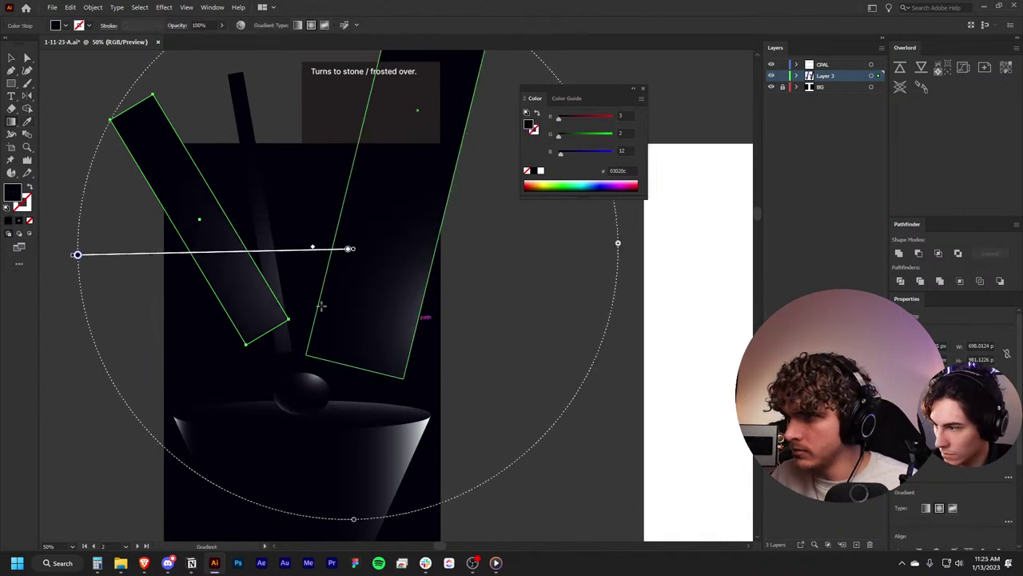
{"action": "key", "text": "v"}
{"action": "scroll", "coordinate": [517, 335], "scroll_direction": "down", "scroll_amount": 3}
{"action": "scroll", "coordinate": [484, 343], "scroll_direction": "up", "scroll_amount": 1}
{"action": "scroll", "coordinate": [484, 343], "scroll_direction": "up", "scroll_amount": 2}
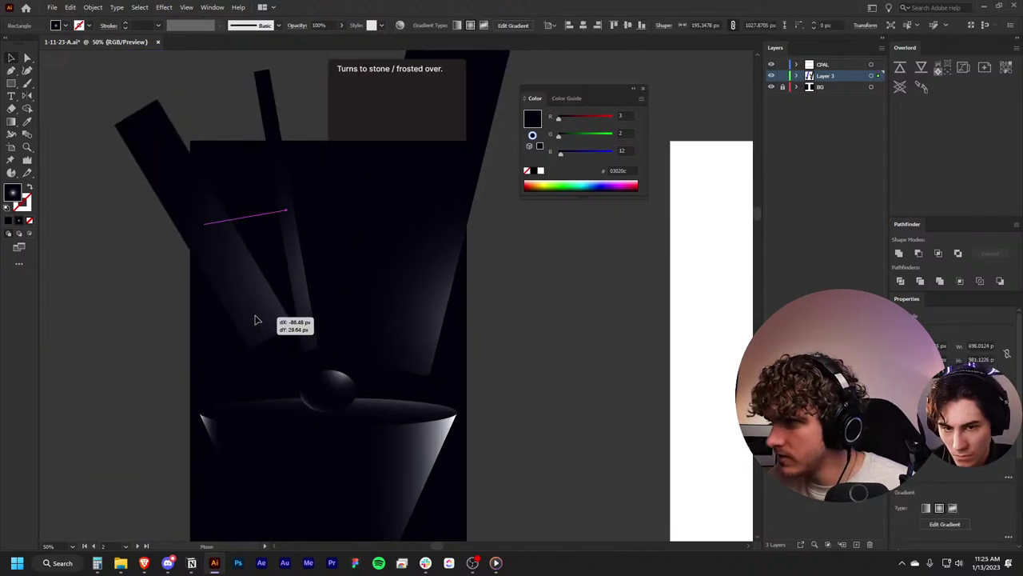
{"action": "left_click_drag", "start_coordinate": [279, 314], "coordinate": [282, 310]}
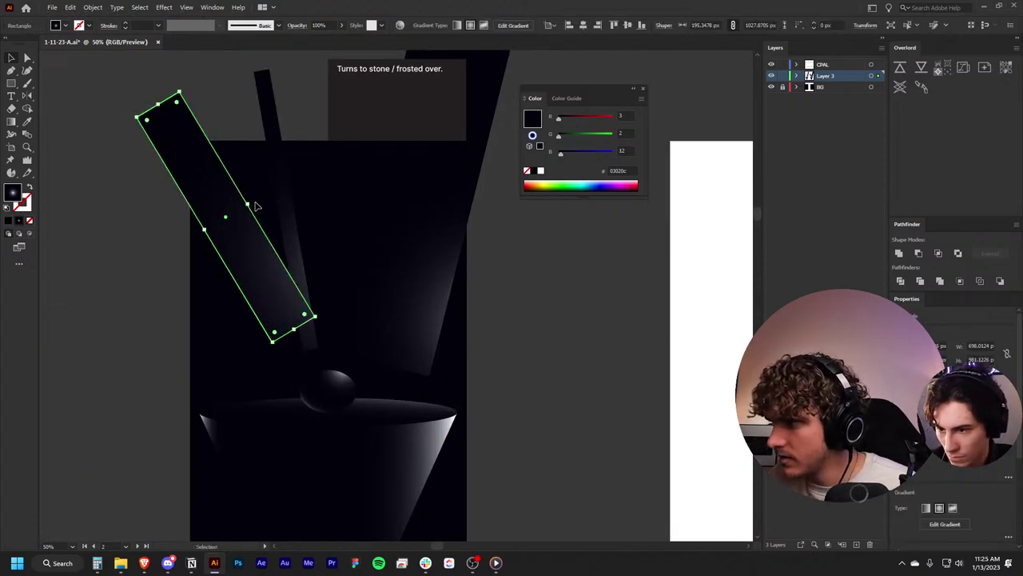
Step: Pan and zoom around the artboards to compare the dark poster with its neighbours
{"action": "left_click", "coordinate": [560, 332]}
{"action": "scroll", "coordinate": [544, 335], "scroll_direction": "down", "scroll_amount": 3}
{"action": "scroll", "coordinate": [458, 334], "scroll_direction": "up", "scroll_amount": 2}
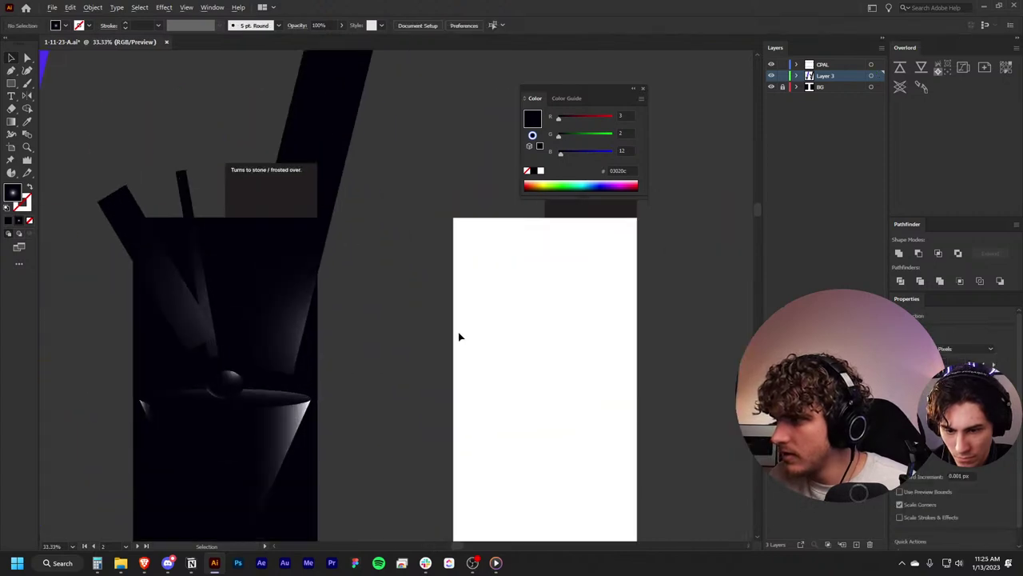
{"action": "scroll", "coordinate": [235, 164], "scroll_direction": "up", "scroll_amount": 2}
{"action": "scroll", "coordinate": [174, 266], "scroll_direction": "down", "scroll_amount": 3}
{"action": "scroll", "coordinate": [174, 266], "scroll_direction": "left", "scroll_amount": 1}
{"action": "scroll", "coordinate": [173, 271], "scroll_direction": "left", "scroll_amount": 3}
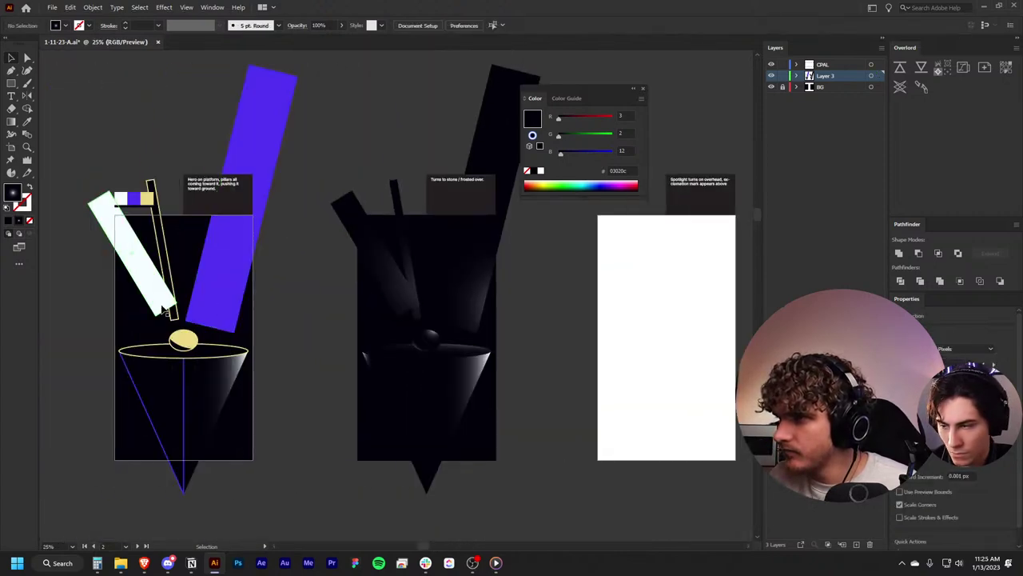
{"action": "scroll", "coordinate": [167, 287], "scroll_direction": "right", "scroll_amount": 3}
{"action": "scroll", "coordinate": [164, 300], "scroll_direction": "left", "scroll_amount": 2}
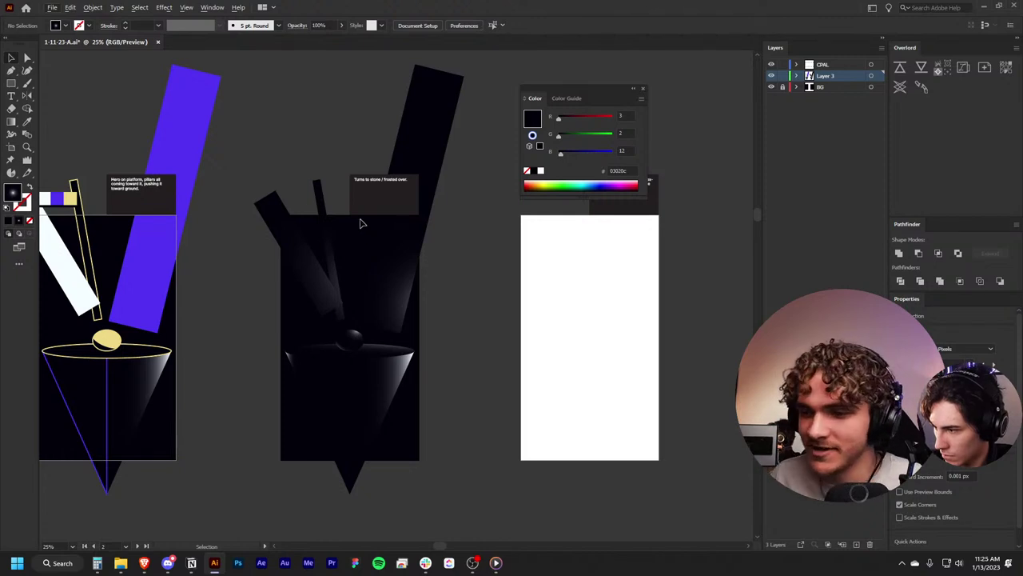
{"action": "scroll", "coordinate": [315, 256], "scroll_direction": "up", "scroll_amount": 3}
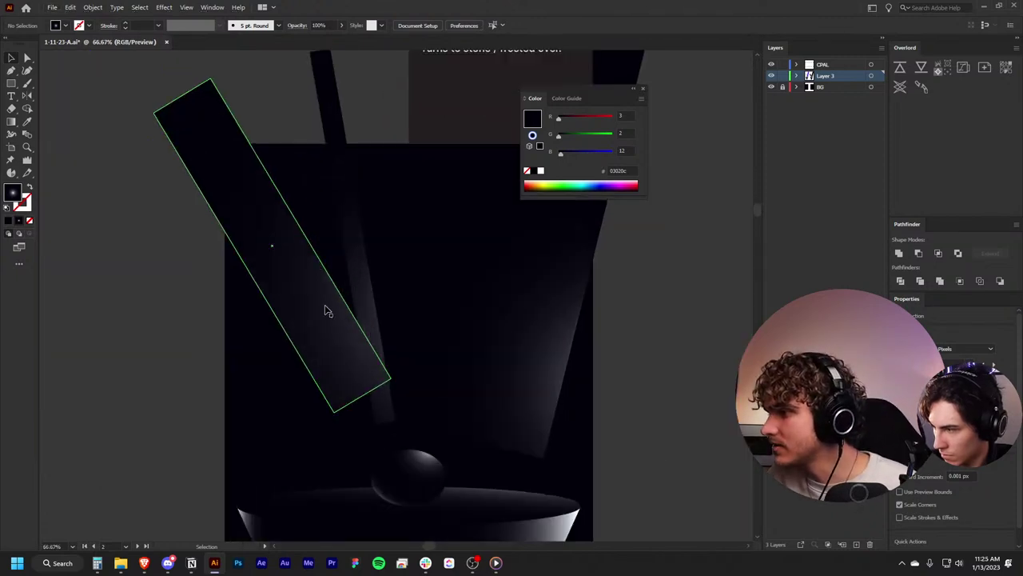
Step: Narrow the tilted dark pillar, move it down toward the sphere, and rotate it
{"action": "left_click", "coordinate": [310, 242]}
{"action": "left_click_drag", "start_coordinate": [300, 227], "coordinate": [285, 232]}
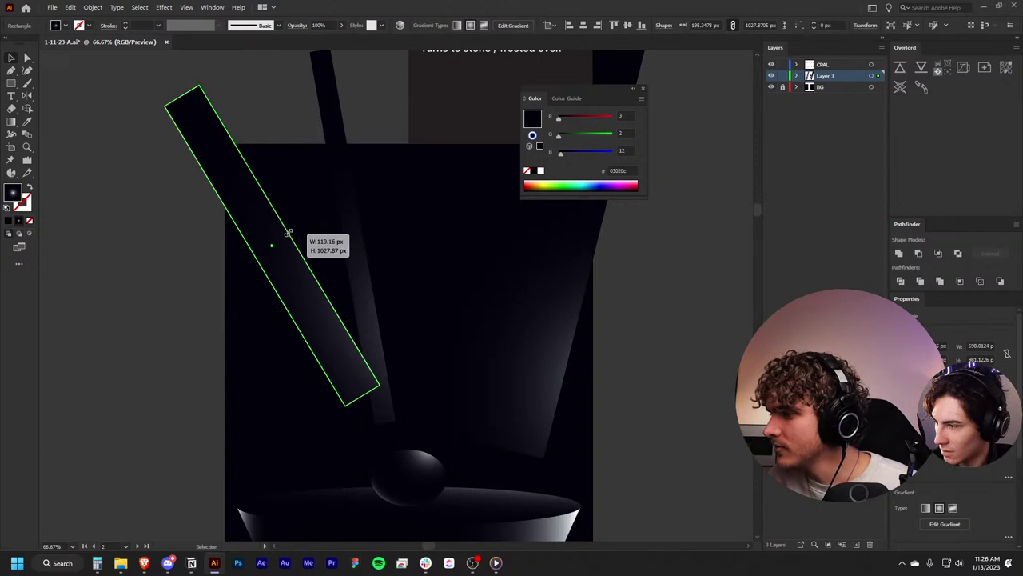
{"action": "left_click_drag", "start_coordinate": [310, 273], "coordinate": [305, 335]}
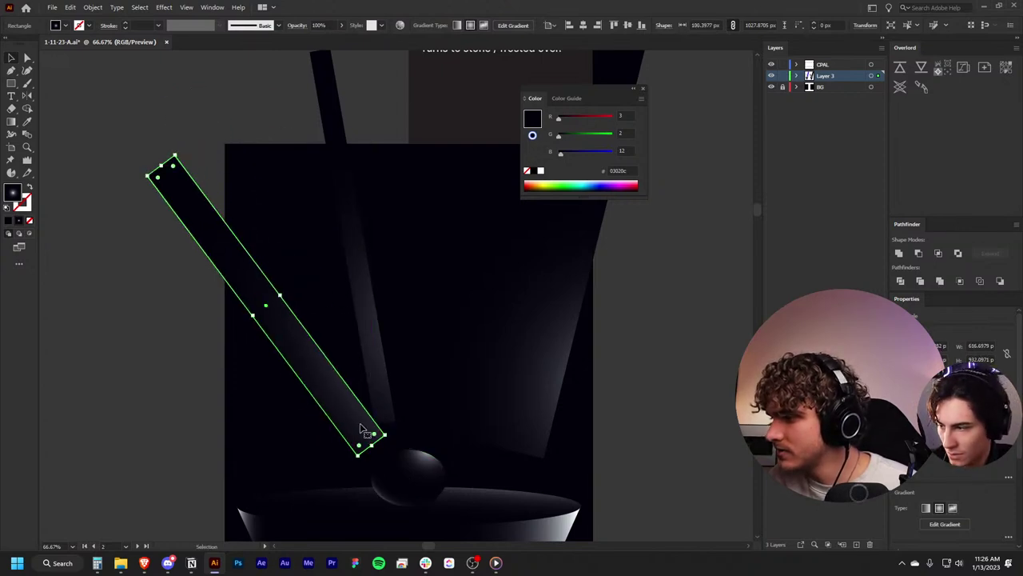
{"action": "left_click_drag", "start_coordinate": [374, 449], "coordinate": [349, 428]}
{"action": "left_click", "coordinate": [660, 411]}
{"action": "scroll", "coordinate": [659, 407], "scroll_direction": "down", "scroll_amount": 3}
{"action": "scroll", "coordinate": [530, 438], "scroll_direction": "up", "scroll_amount": 3}
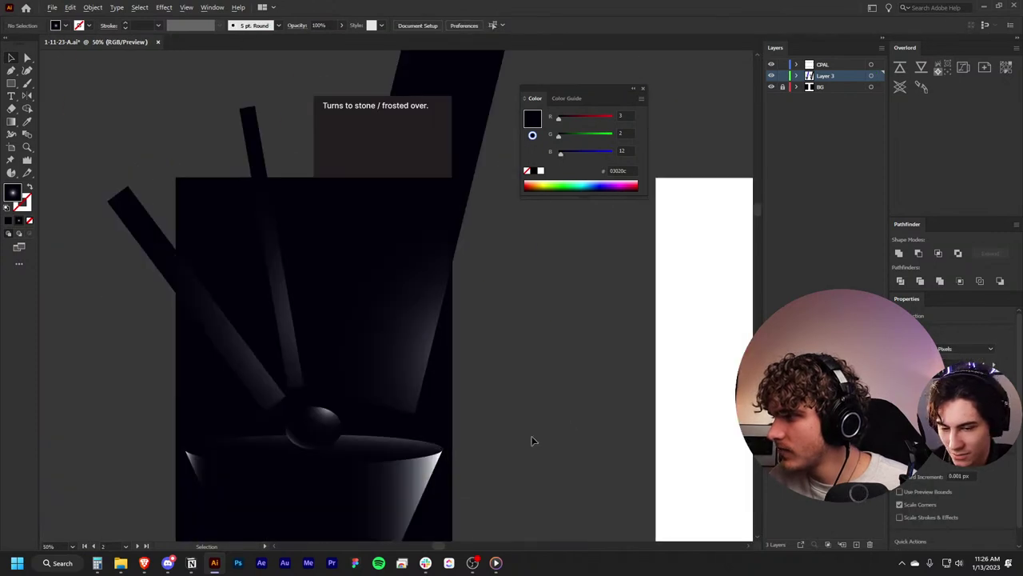
{"action": "scroll", "coordinate": [530, 434], "scroll_direction": "up", "scroll_amount": 1}
Step: Redraw the near-vertical thin pillar's gradient diagonally so it fades into a bright glow
{"action": "left_click", "coordinate": [248, 350]}
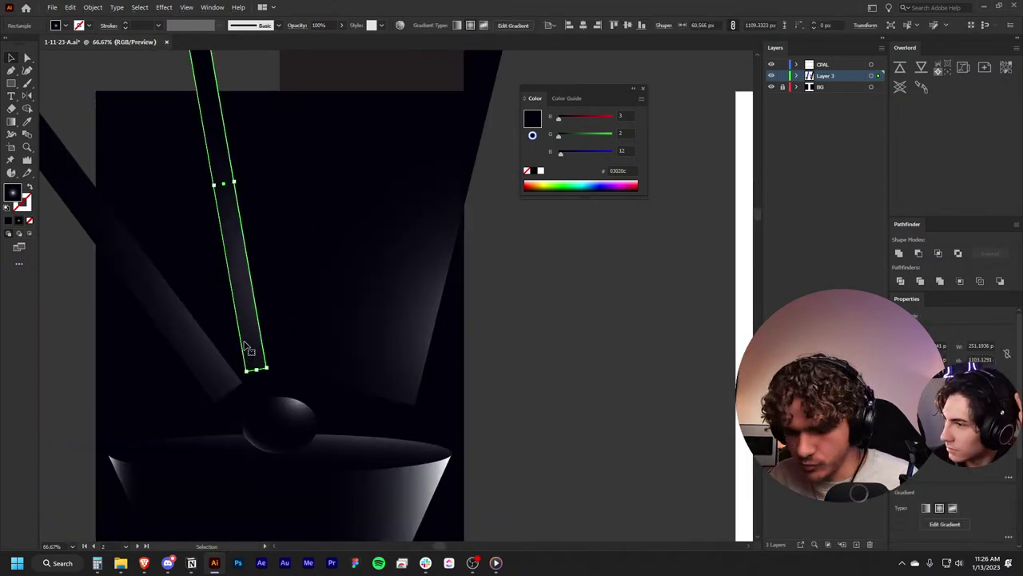
{"action": "key", "text": "g"}
{"action": "left_click_drag", "start_coordinate": [274, 371], "coordinate": [119, 166]}
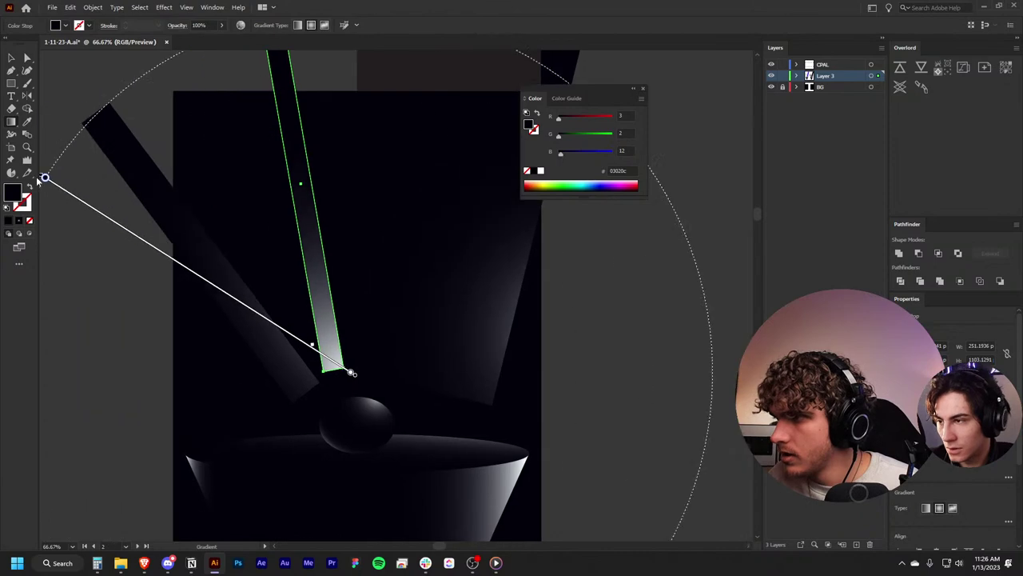
{"action": "key", "text": "v"}
{"action": "scroll", "coordinate": [669, 335], "scroll_direction": "down", "scroll_amount": 3}
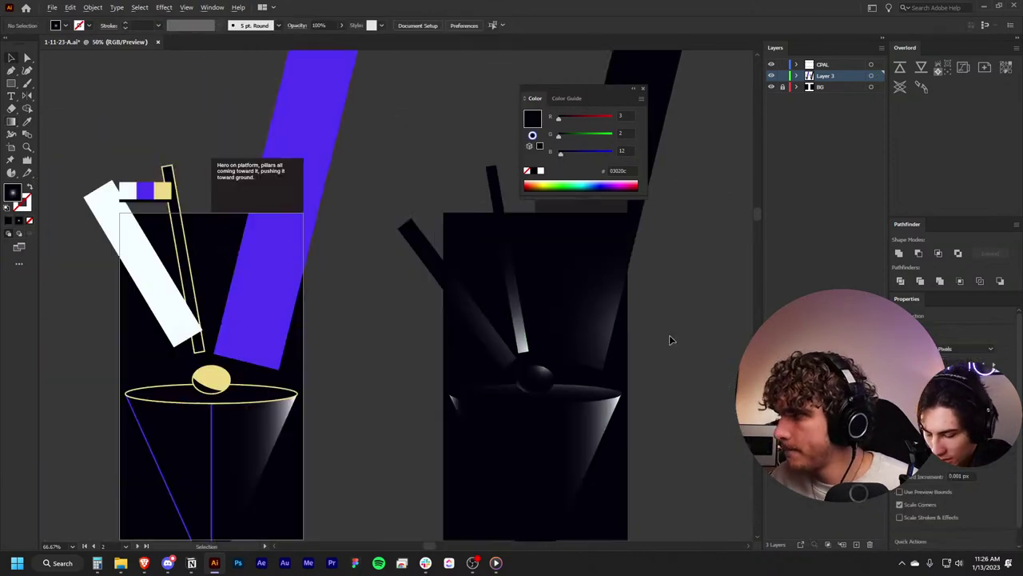
{"action": "scroll", "coordinate": [669, 335], "scroll_direction": "down", "scroll_amount": 2}
{"action": "scroll", "coordinate": [438, 346], "scroll_direction": "up", "scroll_amount": 5}
Step: Scroll across the neighbouring artboards to review the updated poster
{"action": "scroll", "coordinate": [502, 447], "scroll_direction": "down", "scroll_amount": 3}
{"action": "scroll", "coordinate": [489, 424], "scroll_direction": "up", "scroll_amount": 2}
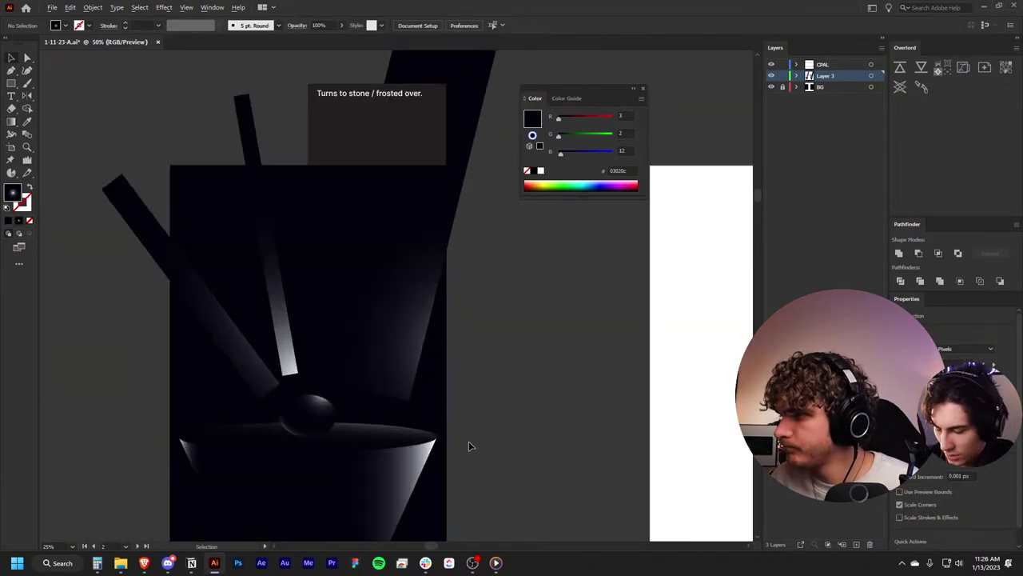
{"action": "scroll", "coordinate": [498, 434], "scroll_direction": "up", "scroll_amount": 1}
{"action": "scroll", "coordinate": [642, 391], "scroll_direction": "down", "scroll_amount": 2}
{"action": "scroll", "coordinate": [643, 391], "scroll_direction": "up", "scroll_amount": 2}
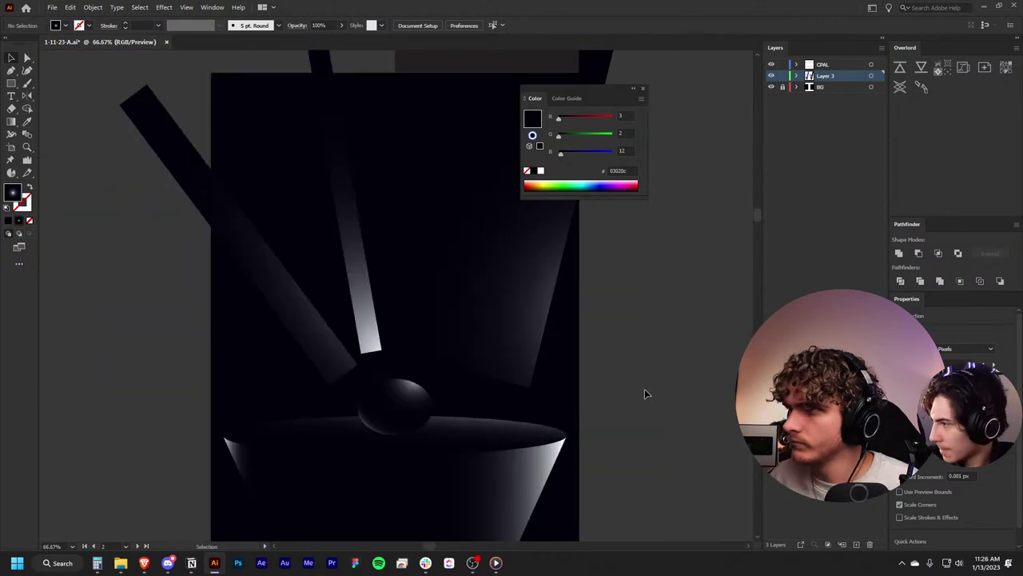
{"action": "scroll", "coordinate": [623, 371], "scroll_direction": "down", "scroll_amount": 3}
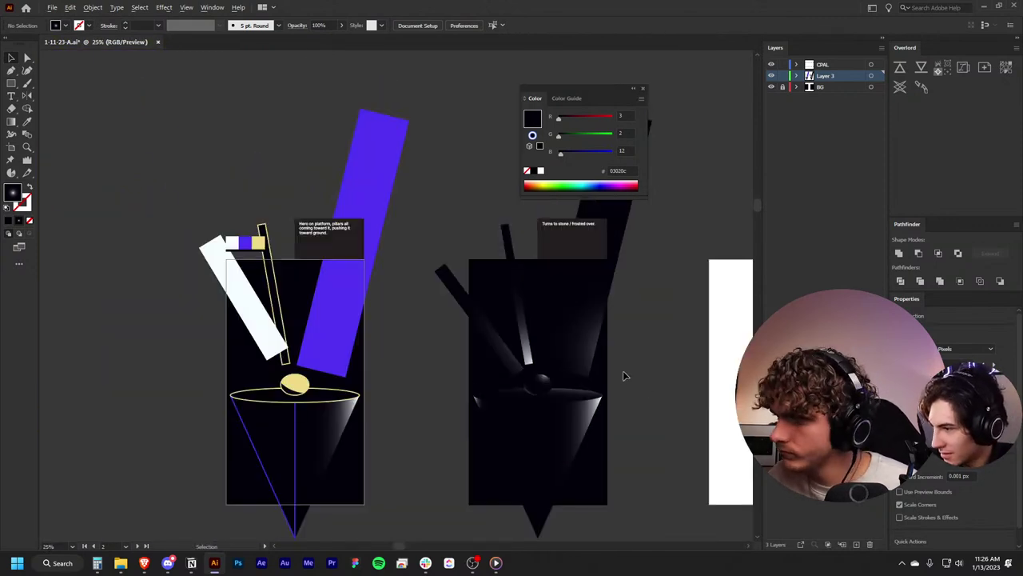
{"action": "scroll", "coordinate": [623, 370], "scroll_direction": "right", "scroll_amount": 2}
{"action": "scroll", "coordinate": [621, 369], "scroll_direction": "up", "scroll_amount": 1}
{"action": "scroll", "coordinate": [479, 379], "scroll_direction": "left", "scroll_amount": 2}
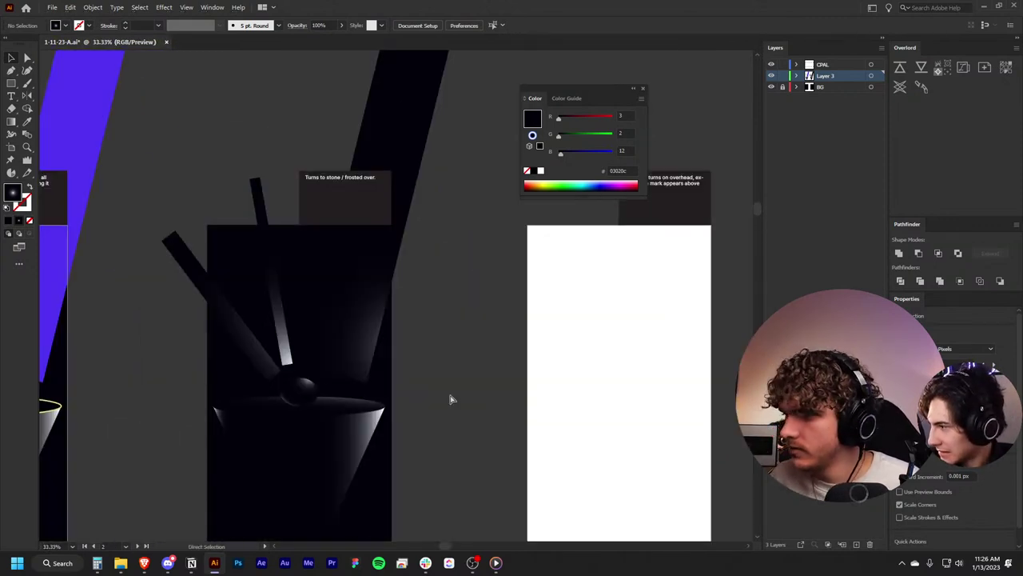
{"action": "scroll", "coordinate": [450, 399], "scroll_direction": "left", "scroll_amount": 2}
{"action": "scroll", "coordinate": [475, 423], "scroll_direction": "down", "scroll_amount": 1}
Step: Turn on View > Trim View to hide artwork outside the artboards
{"action": "left_click", "coordinate": [186, 7]}
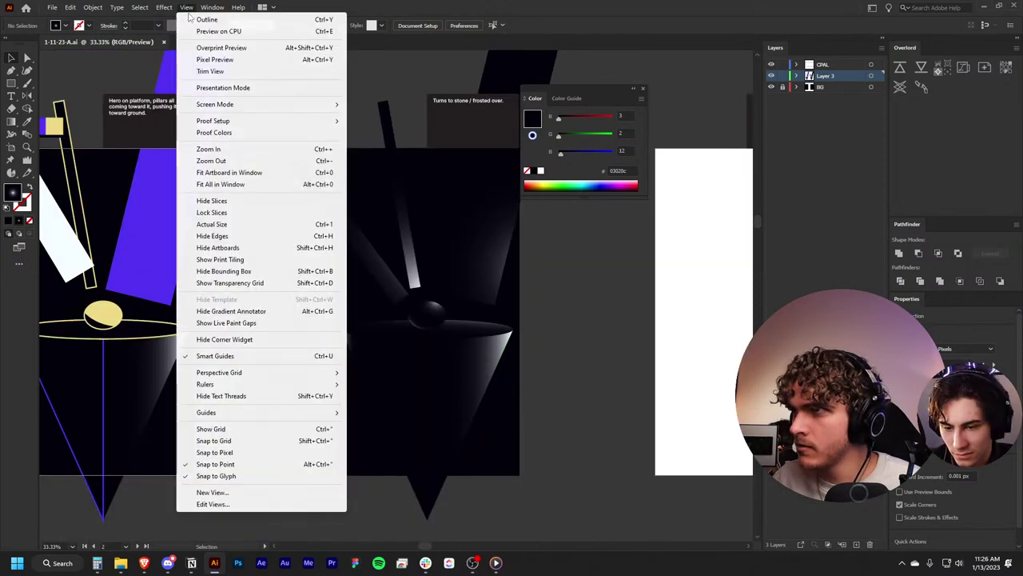
{"action": "left_click", "coordinate": [210, 73]}
{"action": "scroll", "coordinate": [493, 311], "scroll_direction": "down", "scroll_amount": 3}
{"action": "scroll", "coordinate": [320, 316], "scroll_direction": "up", "scroll_amount": 1}
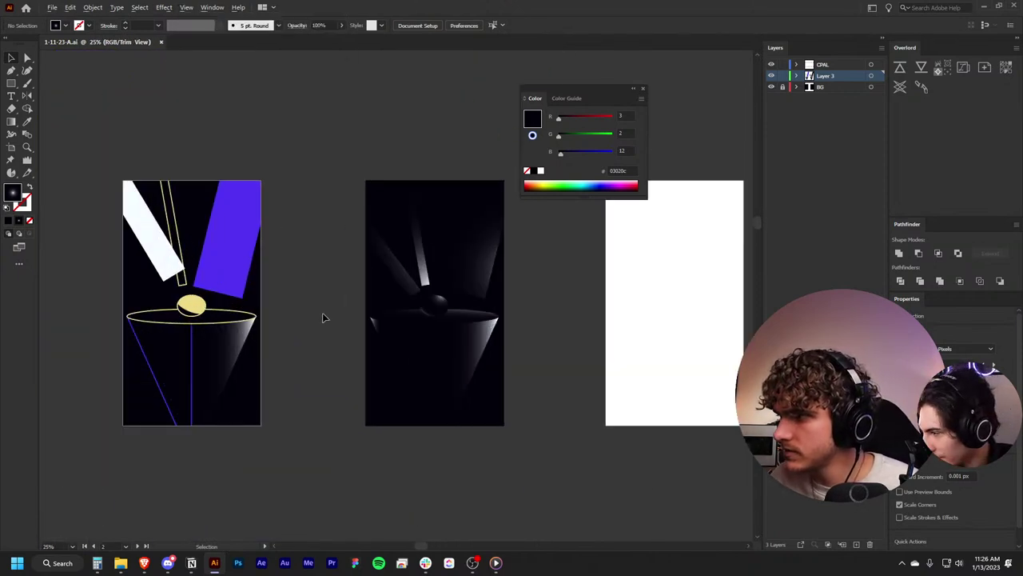
{"action": "scroll", "coordinate": [344, 304], "scroll_direction": "up", "scroll_amount": 5}
Step: Scale the dark sphere above the cone down about its centre
{"action": "left_click", "coordinate": [183, 258]}
{"action": "scroll", "coordinate": [240, 280], "scroll_direction": "up", "scroll_amount": 1}
{"action": "scroll", "coordinate": [271, 299], "scroll_direction": "left", "scroll_amount": 1}
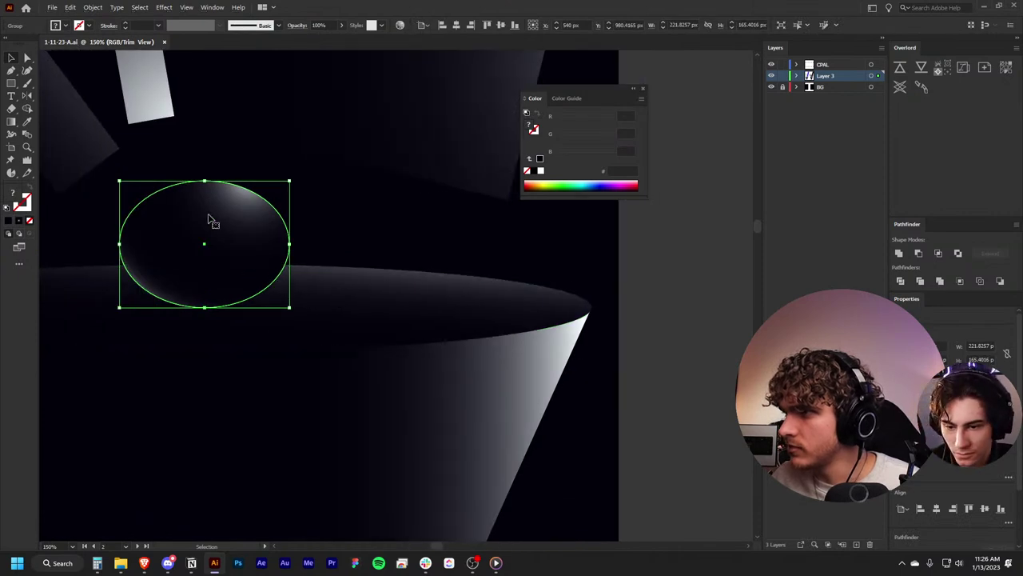
{"action": "left_click_drag", "start_coordinate": [204, 183], "coordinate": [205, 230]}
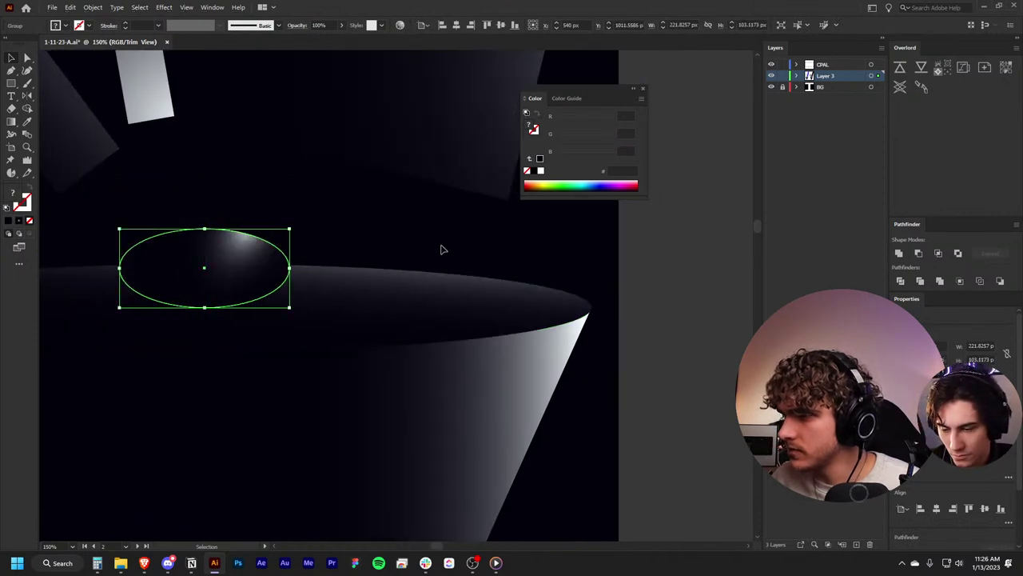
{"action": "left_click", "coordinate": [599, 261]}
{"action": "key", "text": "ctrl+alt+0"}
{"action": "key", "text": "ctrl+0"}
{"action": "key", "text": "ctrl+z"}
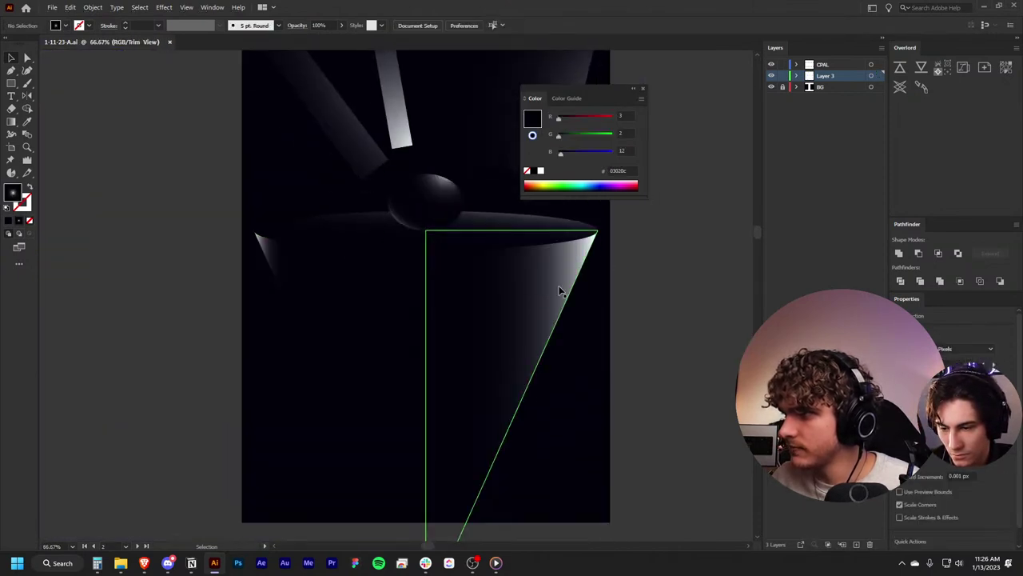
{"action": "left_click", "coordinate": [418, 286]}
{"action": "scroll", "coordinate": [418, 285], "scroll_direction": "up", "scroll_amount": 2, "text": "alt"}
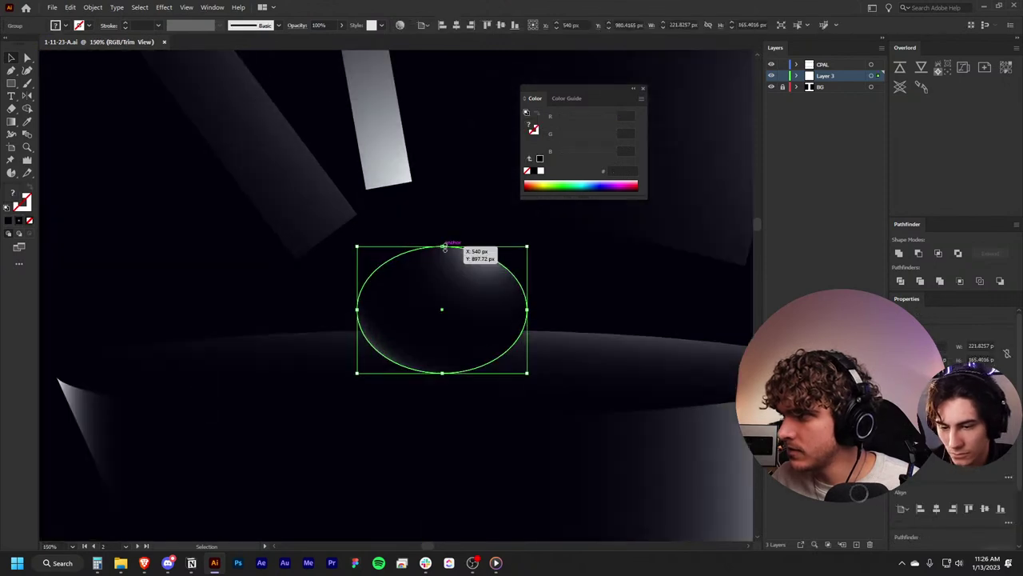
{"action": "left_click_drag", "start_coordinate": [445, 247], "coordinate": [446, 267]}
{"action": "scroll", "coordinate": [463, 317], "scroll_direction": "down", "scroll_amount": 5, "text": "alt"}
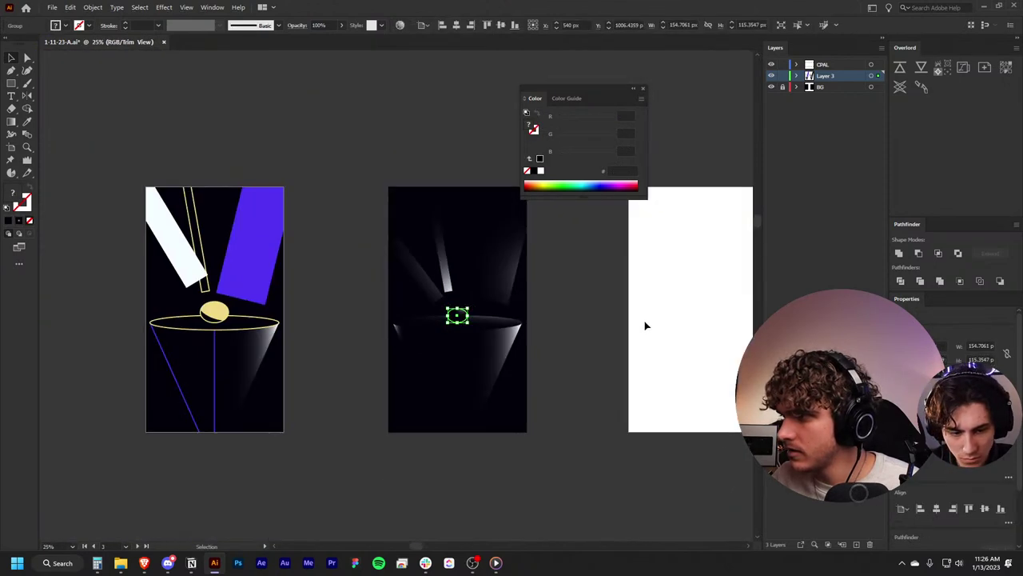
{"action": "left_click", "coordinate": [557, 351]}
Step: Move the small light beam up-left and the large right beam down to meet the orb
{"action": "scroll", "coordinate": [569, 363], "scroll_direction": "up", "scroll_amount": 1, "text": "alt"}
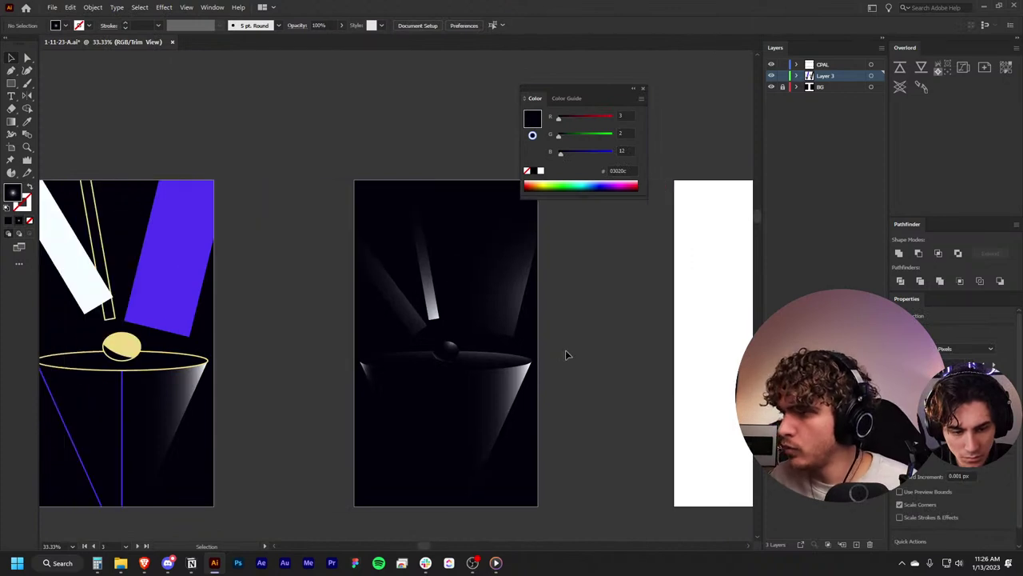
{"action": "scroll", "coordinate": [567, 355], "scroll_direction": "up", "scroll_amount": 3, "text": "alt"}
{"action": "mouse_move", "coordinate": [247, 312]}
{"action": "left_mouse_down"}
{"action": "mouse_move", "coordinate": [268, 357]}
{"action": "mouse_move", "coordinate": [266, 248]}
{"action": "mouse_move", "coordinate": [300, 309]}
{"action": "mouse_move", "coordinate": [296, 286]}
{"action": "left_mouse_up"}
{"action": "left_click_drag", "start_coordinate": [464, 264], "coordinate": [448, 345]}
Step: Zoom out over the row of poster artboards and clear the selection
{"action": "key", "text": "ctrl+minus"}
{"action": "key", "text": "ctrl+minus"}
{"action": "key", "text": "ctrl+minus"}
{"action": "left_click", "coordinate": [590, 319]}
{"action": "scroll", "coordinate": [551, 304], "scroll_direction": "right", "scroll_amount": 3}
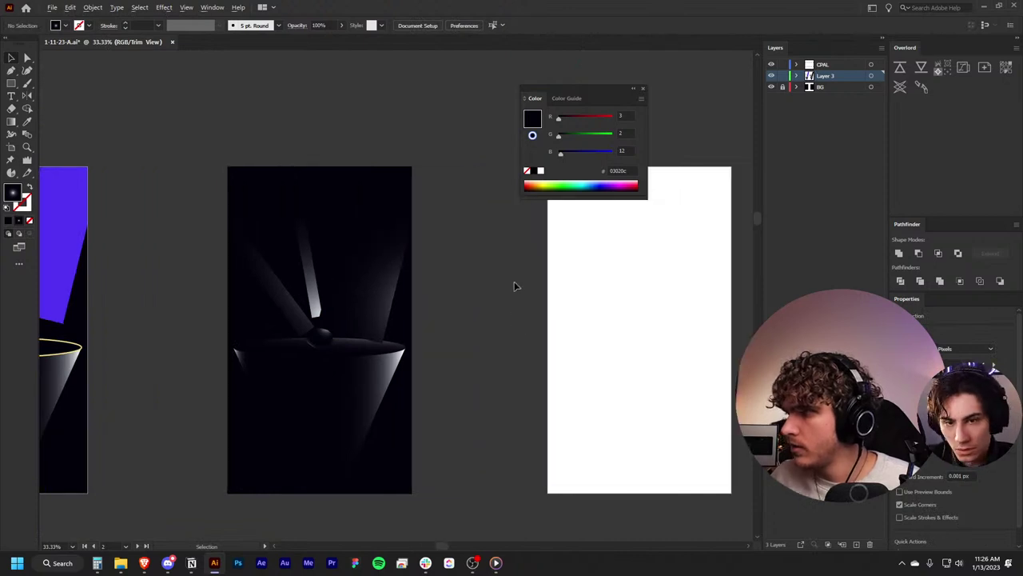
{"action": "key", "text": "ctrl+minus"}
{"action": "scroll", "coordinate": [488, 307], "scroll_direction": "left", "scroll_amount": 4}
{"action": "scroll", "coordinate": [474, 315], "scroll_direction": "left", "scroll_amount": 1}
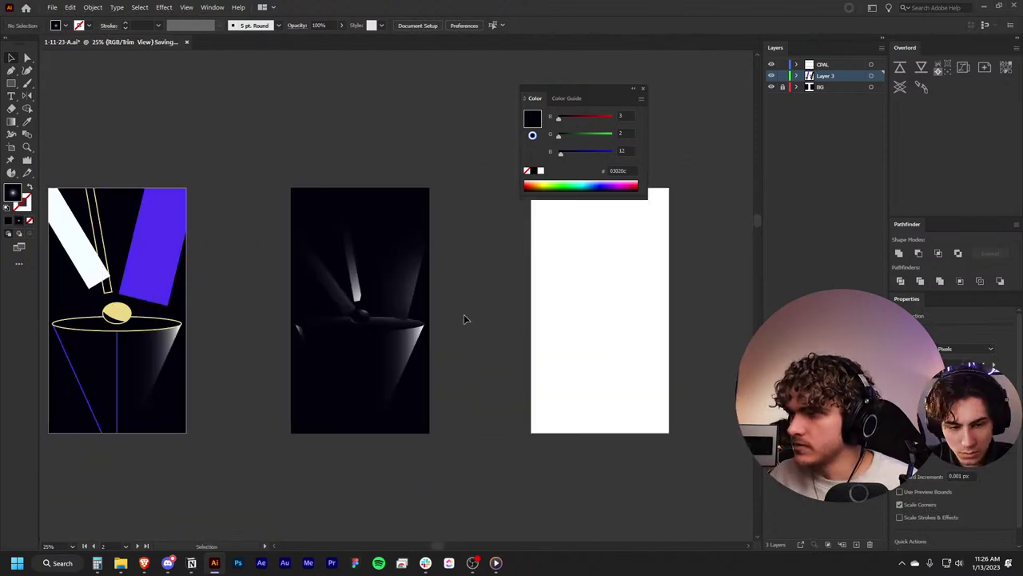
{"action": "scroll", "coordinate": [465, 319], "scroll_direction": "right", "scroll_amount": 3}
Step: Turn View > Trim View off and pan across the poster artboards
{"action": "left_click", "coordinate": [187, 8]}
{"action": "left_click", "coordinate": [208, 71]}
{"action": "scroll", "coordinate": [411, 222], "scroll_direction": "right", "scroll_amount": 1}
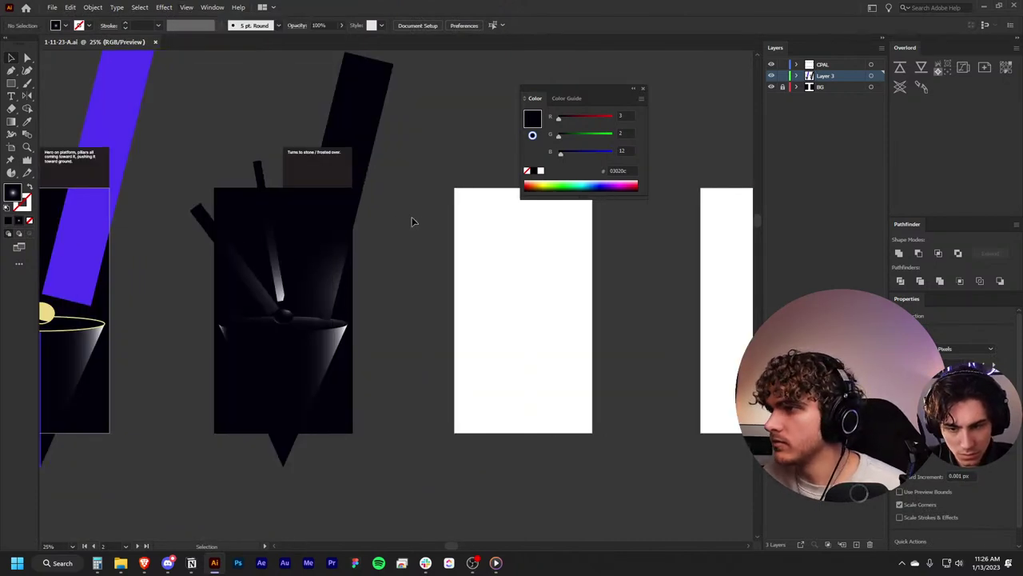
{"action": "scroll", "coordinate": [412, 222], "scroll_direction": "right", "scroll_amount": 2}
{"action": "scroll", "coordinate": [448, 184], "scroll_direction": "up", "scroll_amount": 3}
{"action": "scroll", "coordinate": [454, 190], "scroll_direction": "down", "scroll_amount": 4}
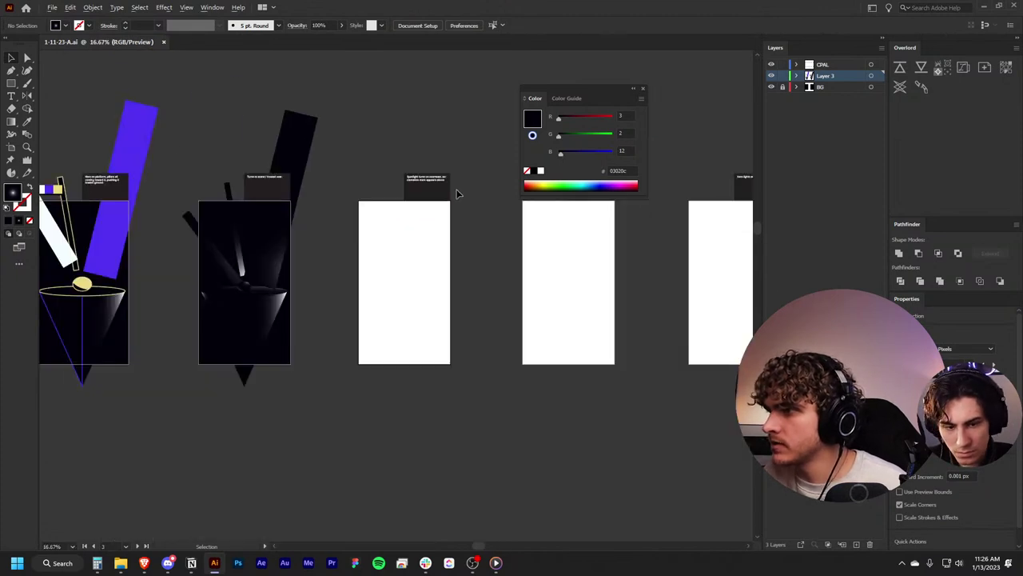
{"action": "scroll", "coordinate": [459, 196], "scroll_direction": "up", "scroll_amount": 2}
{"action": "scroll", "coordinate": [462, 196], "scroll_direction": "down", "scroll_amount": 1}
{"action": "scroll", "coordinate": [463, 194], "scroll_direction": "left", "scroll_amount": 1}
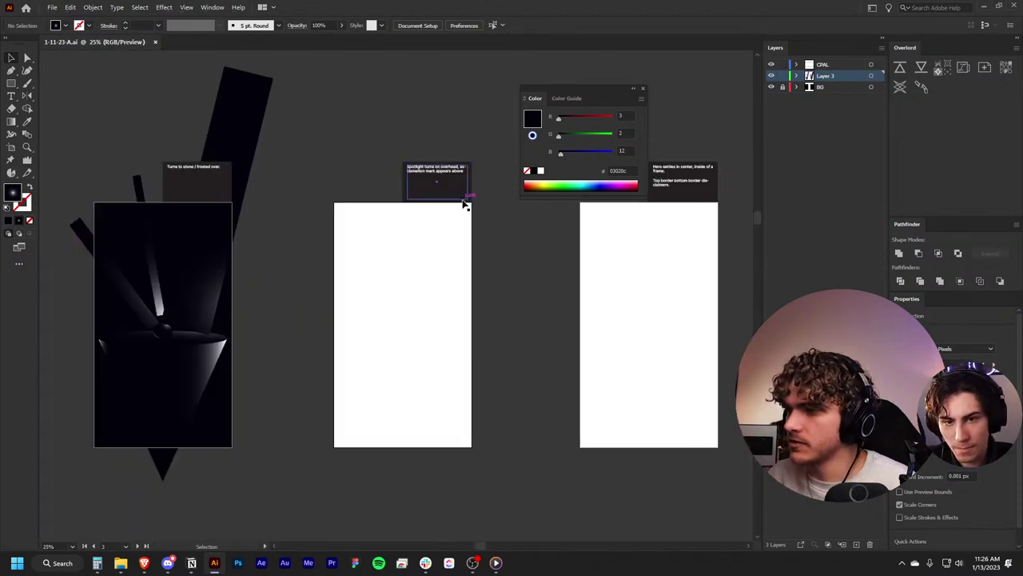
{"action": "scroll", "coordinate": [466, 200], "scroll_direction": "left", "scroll_amount": 2}
{"action": "scroll", "coordinate": [448, 232], "scroll_direction": "left", "scroll_amount": 2}
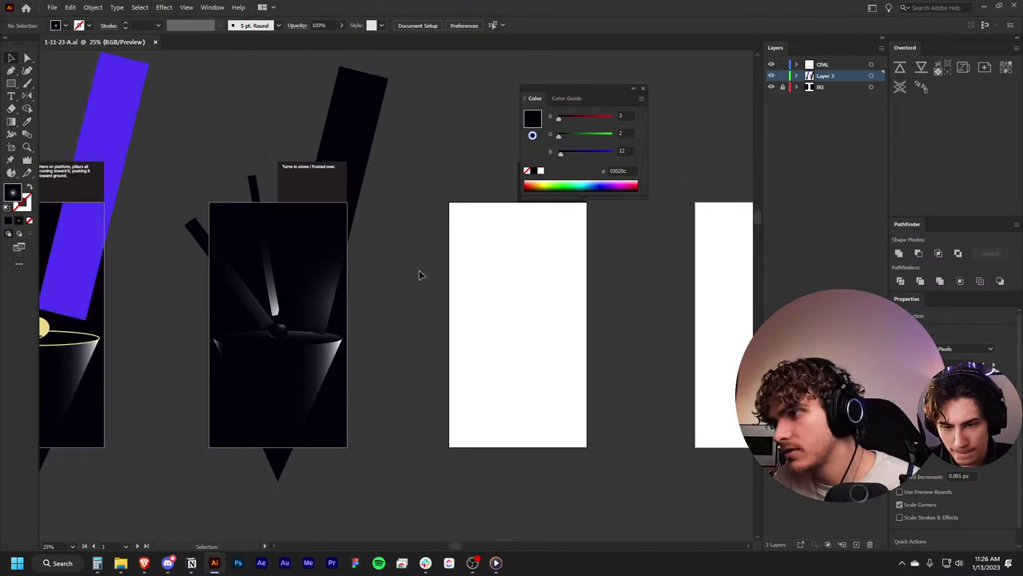
{"action": "scroll", "coordinate": [418, 274], "scroll_direction": "right", "scroll_amount": 2}
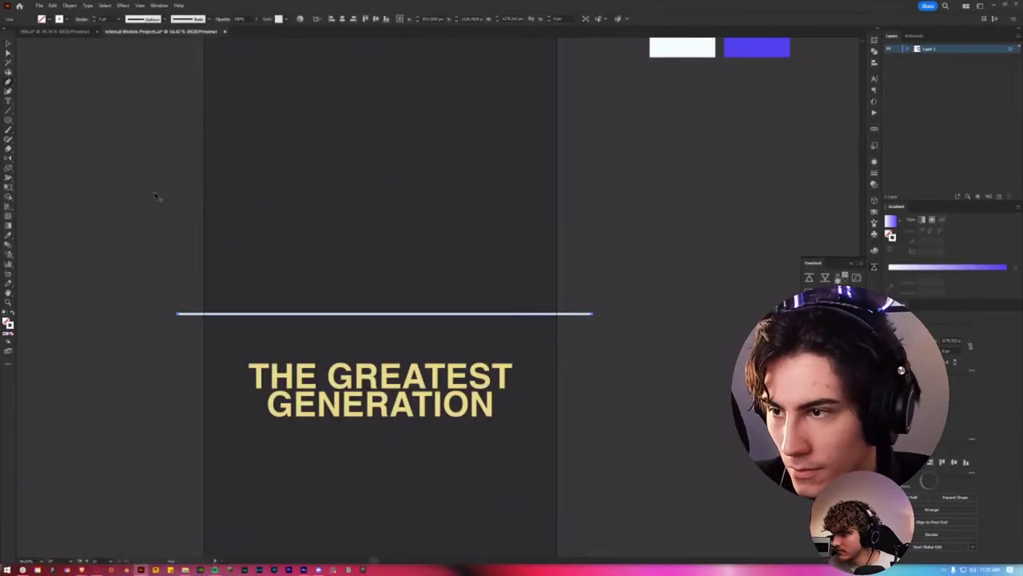
Step: Draw a small downward-pointing triangle with the Pen tool and stretch its top edge up
{"action": "left_click", "coordinate": [171, 237]}
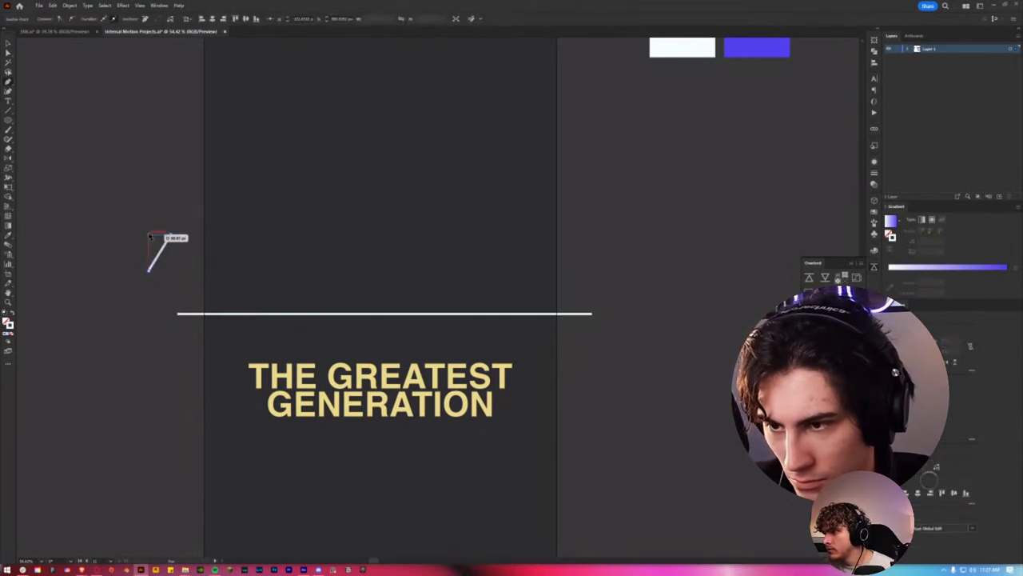
{"action": "scroll", "coordinate": [143, 259], "scroll_direction": "up", "scroll_amount": 2}
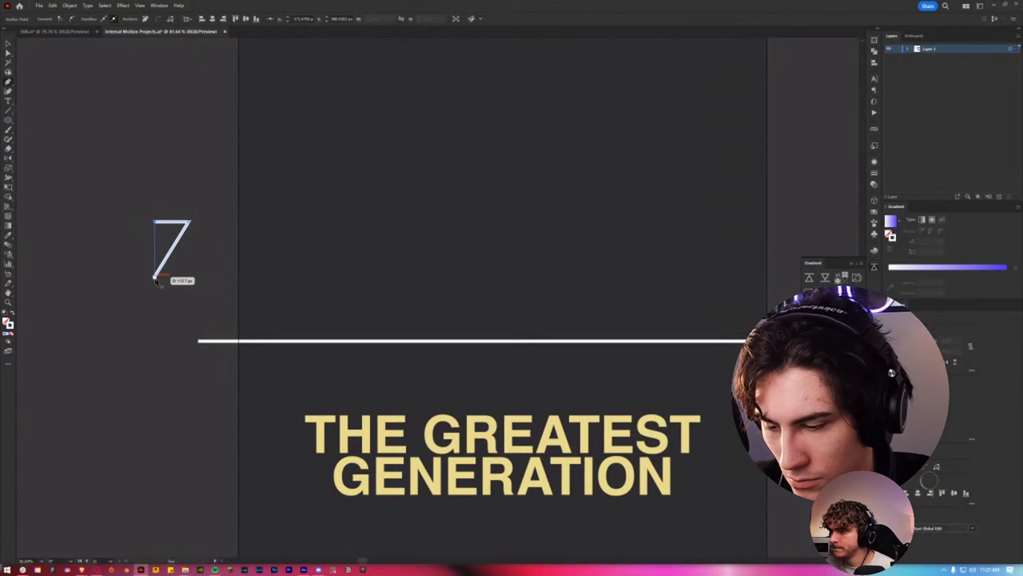
{"action": "key", "text": "v"}
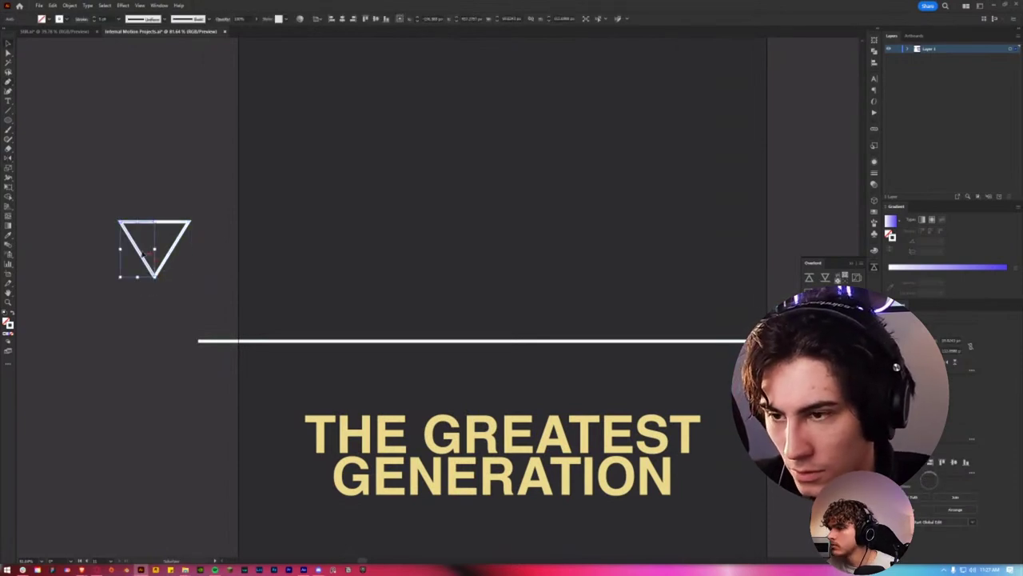
{"action": "left_click", "coordinate": [874, 51]}
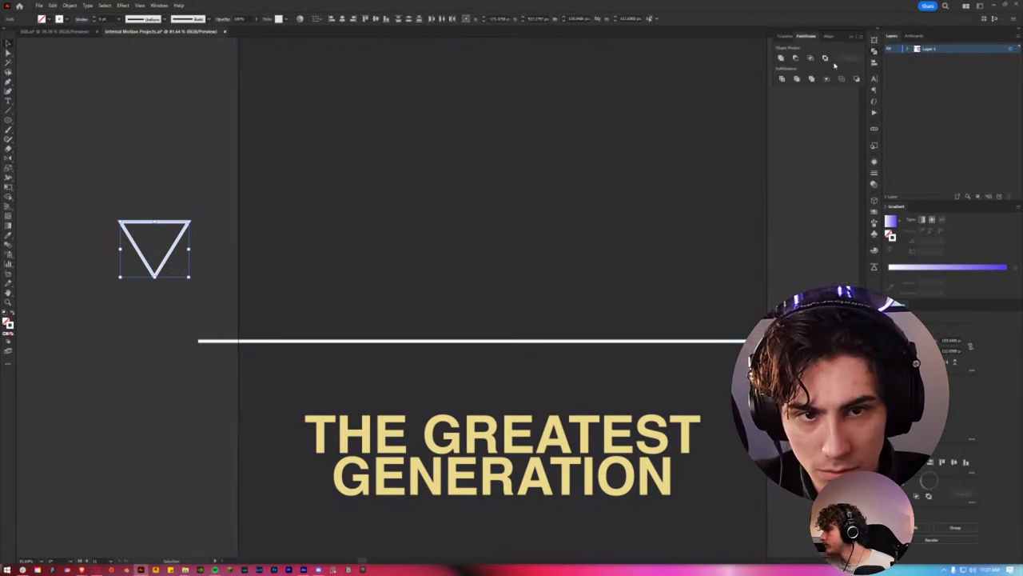
{"action": "left_click", "coordinate": [178, 238]}
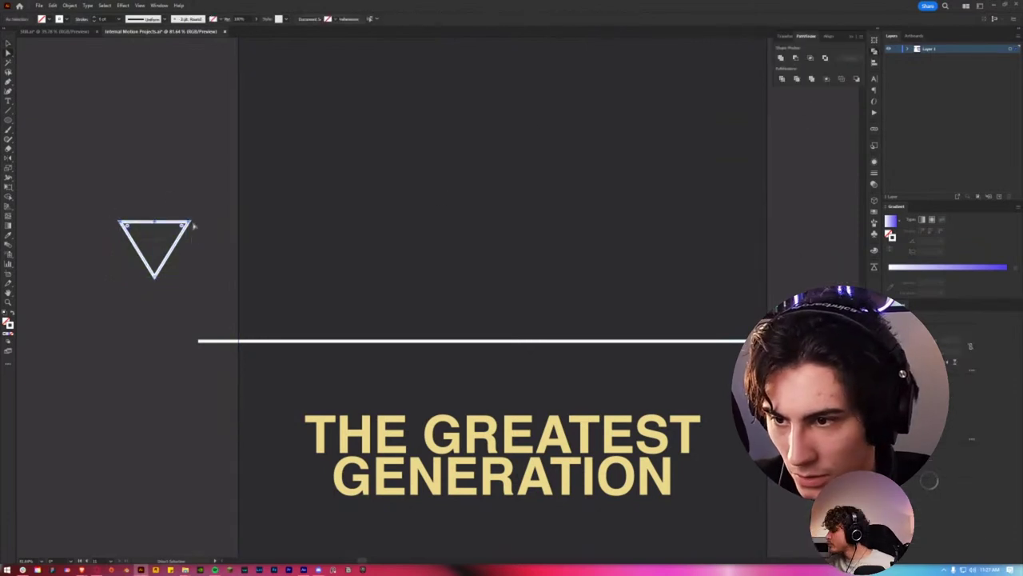
{"action": "left_click_drag", "start_coordinate": [192, 226], "coordinate": [198, 225]}
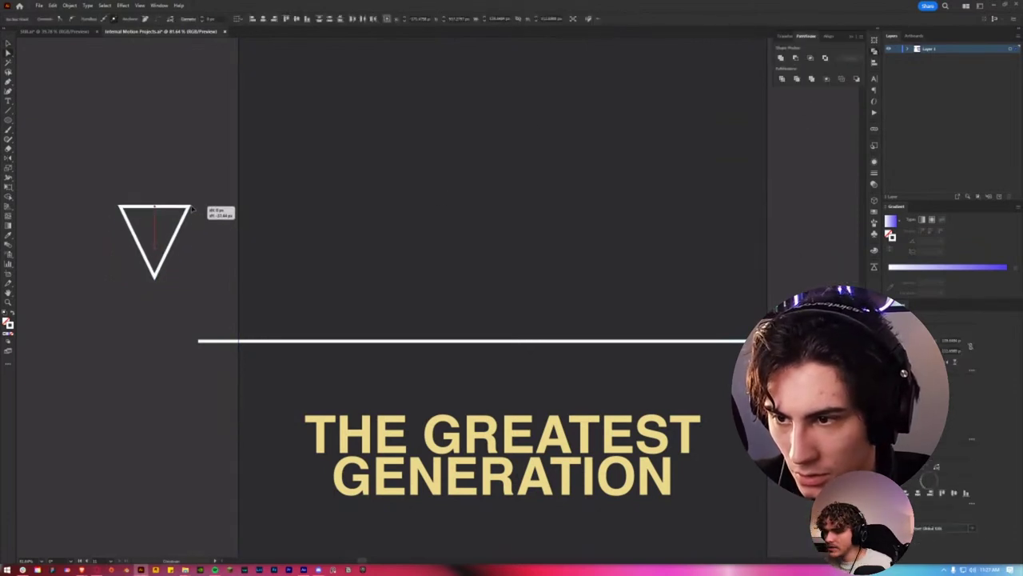
{"action": "left_click", "coordinate": [197, 258]}
Step: Swap the triangle's white stroke to a solid white fill with Shift+X
{"action": "left_click", "coordinate": [180, 255]}
{"action": "key", "text": "shift+x"}
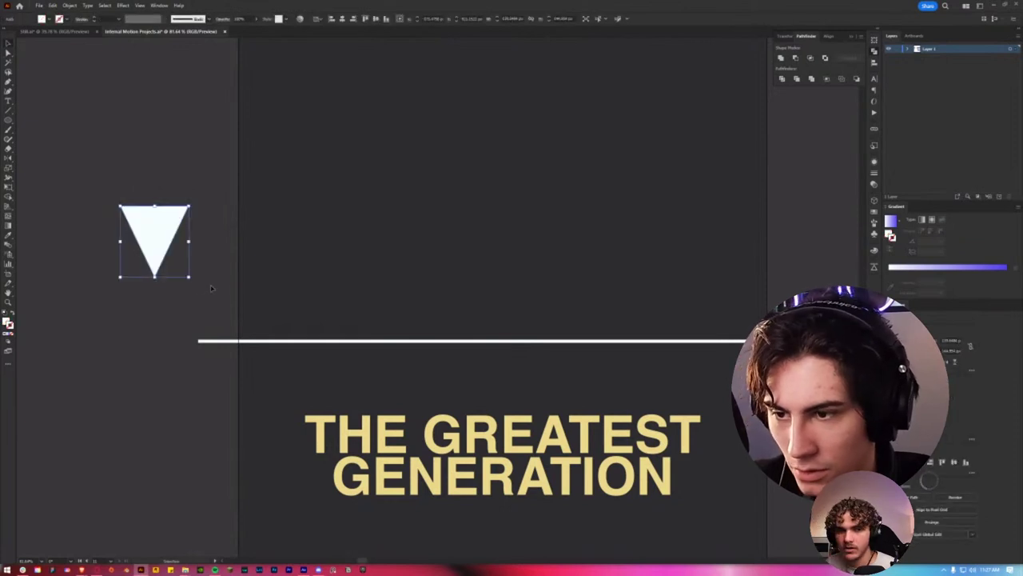
{"action": "left_click", "coordinate": [212, 288]}
{"action": "key", "text": "ctrl+minus"}
{"action": "key", "text": "ctrl+minus"}
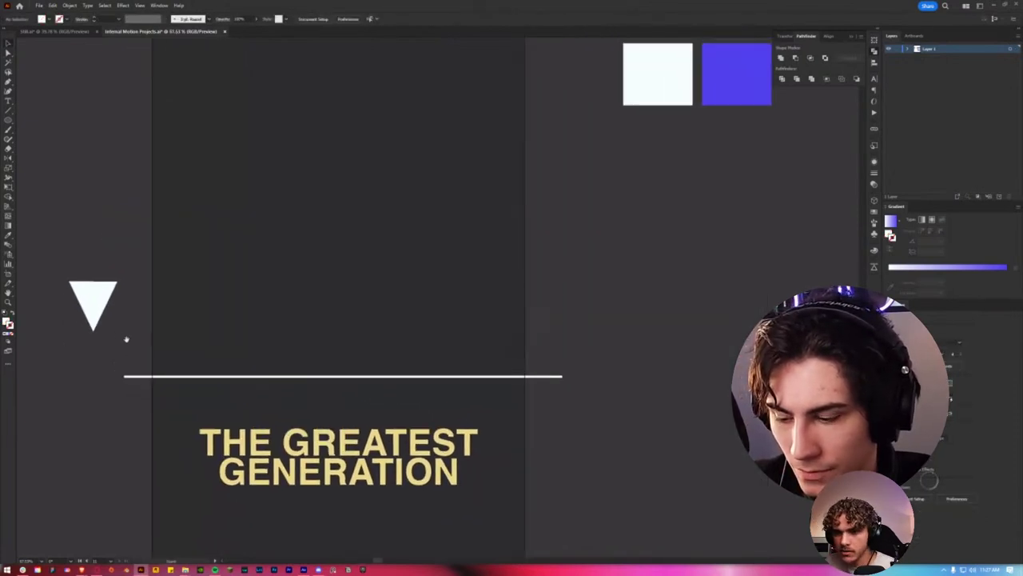
Step: Redraw the triangle's purple-to-white gradient to run straight top to bottom
{"action": "left_click", "coordinate": [104, 302]}
{"action": "key", "text": "ctrl+minus"}
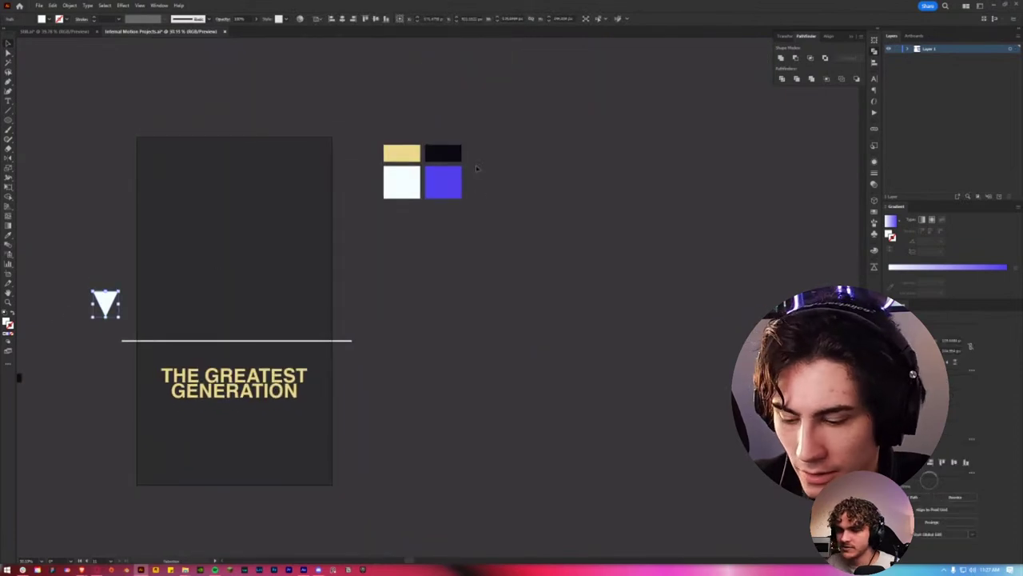
{"action": "key", "text": "ctrl+minus"}
{"action": "key", "text": "ctrl+minus"}
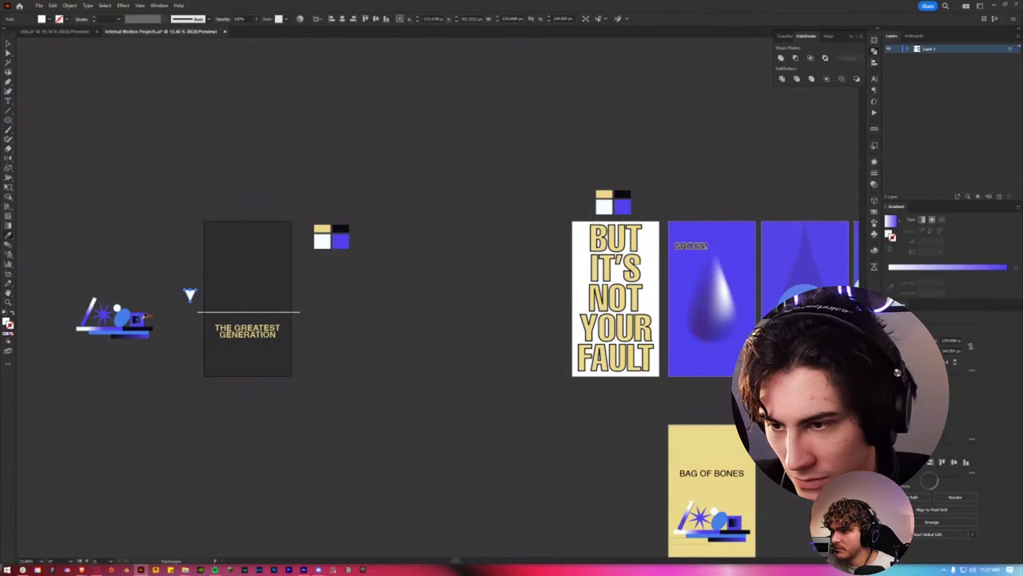
{"action": "scroll", "coordinate": [190, 298], "scroll_direction": "up", "scroll_amount": 5}
{"action": "scroll", "coordinate": [189, 297], "scroll_direction": "left", "scroll_amount": 3}
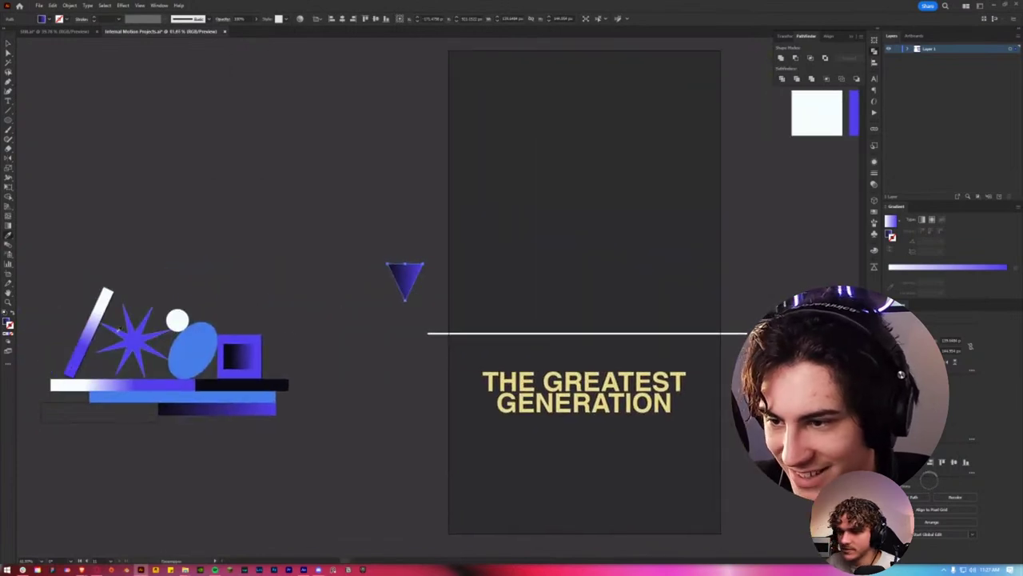
{"action": "scroll", "coordinate": [375, 301], "scroll_direction": "up", "scroll_amount": 1}
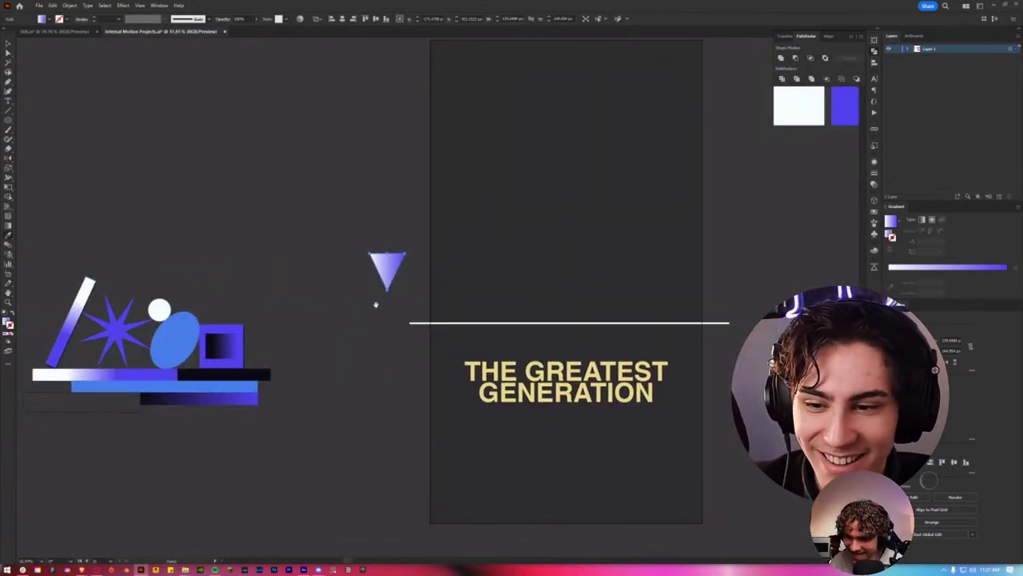
{"action": "scroll", "coordinate": [399, 287], "scroll_direction": "up", "scroll_amount": 2}
{"action": "key", "text": "g"}
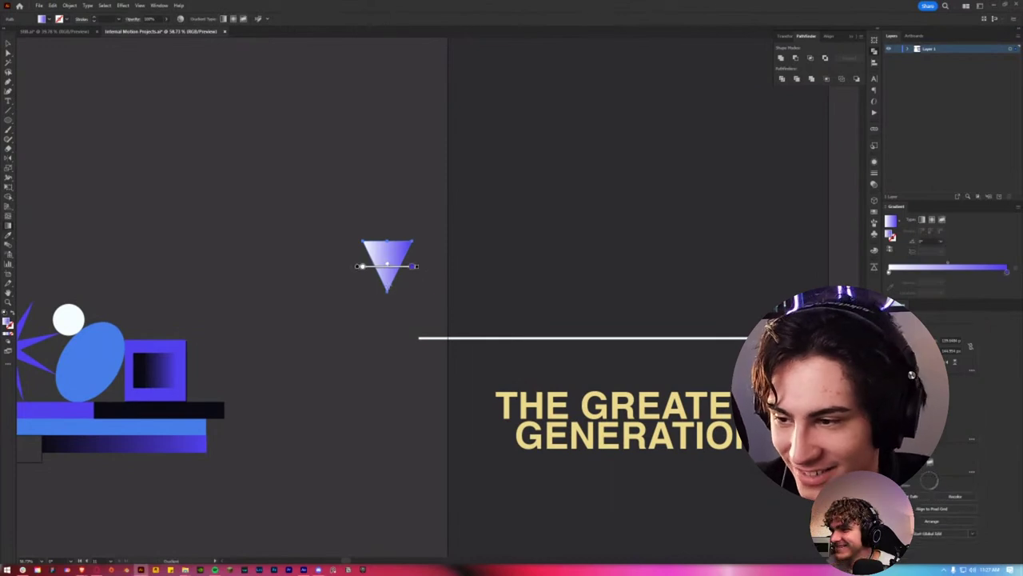
{"action": "left_click_drag", "start_coordinate": [383, 269], "coordinate": [384, 294]}
{"action": "left_click_drag", "start_coordinate": [387, 252], "coordinate": [387, 293]}
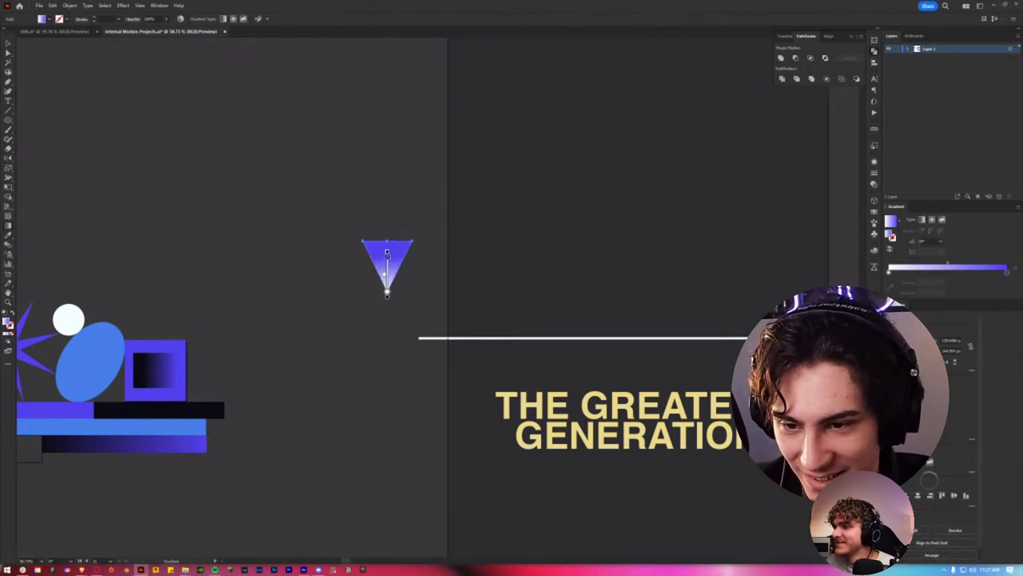
Step: Move the triangle onto the white line above the title, centred with its point touching
{"action": "scroll", "coordinate": [395, 282], "scroll_direction": "down", "scroll_amount": 2}
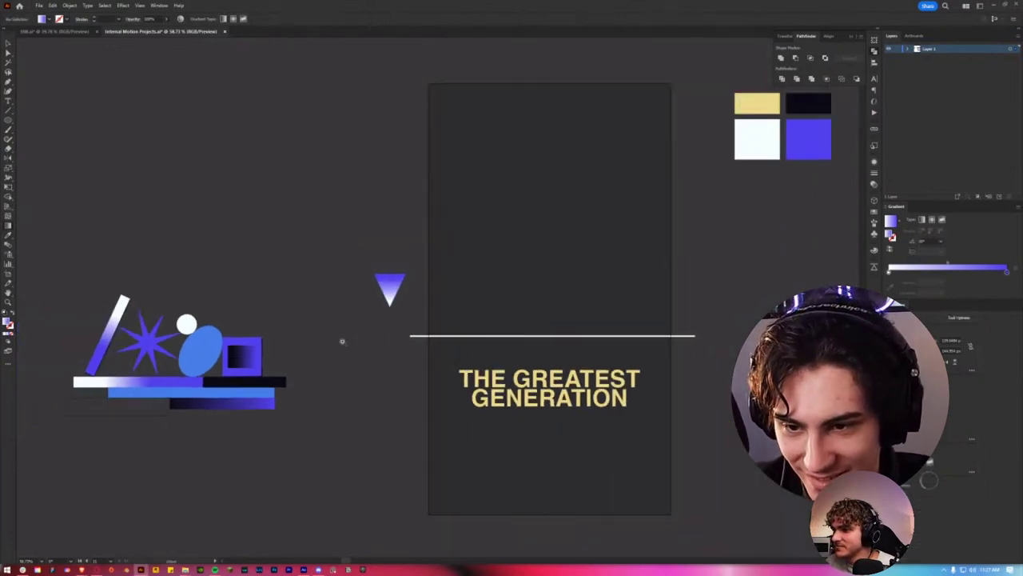
{"action": "left_click_drag", "start_coordinate": [340, 338], "coordinate": [244, 322]}
{"action": "scroll", "coordinate": [315, 303], "scroll_direction": "up", "scroll_amount": 1}
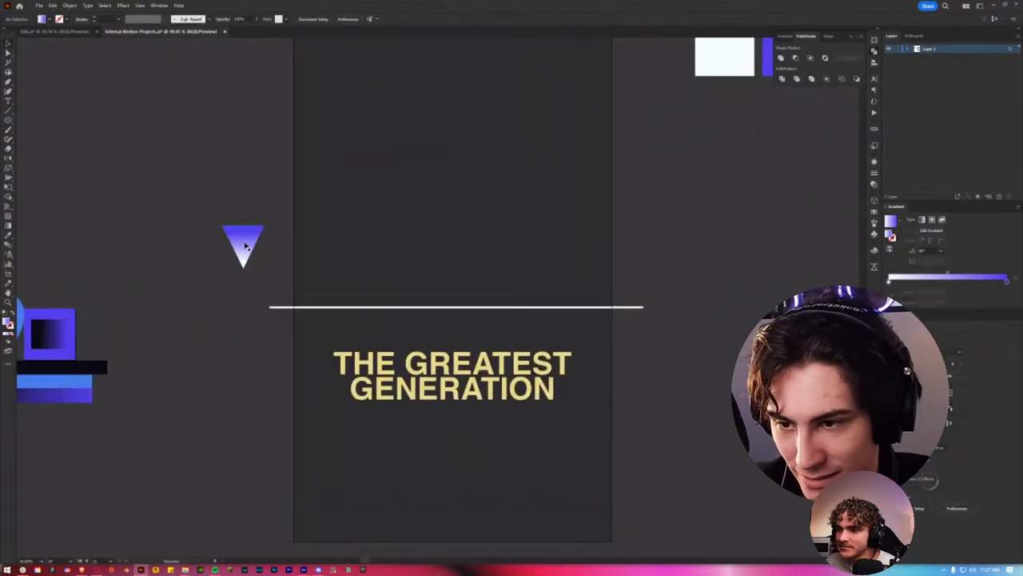
{"action": "left_click_drag", "start_coordinate": [246, 246], "coordinate": [492, 284]}
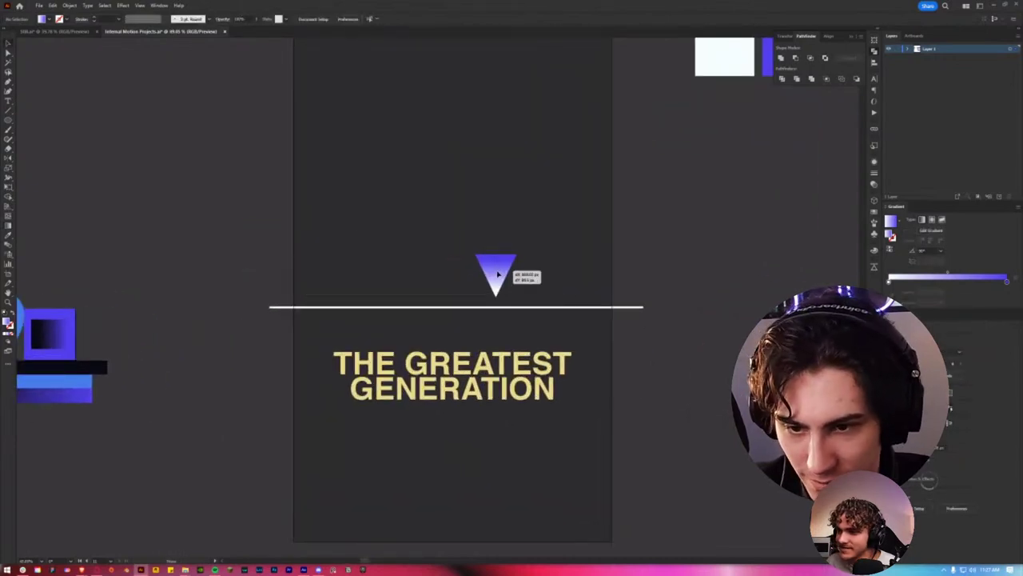
{"action": "left_click", "coordinate": [720, 276]}
{"action": "scroll", "coordinate": [518, 310], "scroll_direction": "up", "scroll_amount": 2}
{"action": "left_click_drag", "start_coordinate": [470, 286], "coordinate": [450, 286]}
{"action": "scroll", "coordinate": [696, 296], "scroll_direction": "down", "scroll_amount": 2}
{"action": "scroll", "coordinate": [654, 322], "scroll_direction": "down", "scroll_amount": 1}
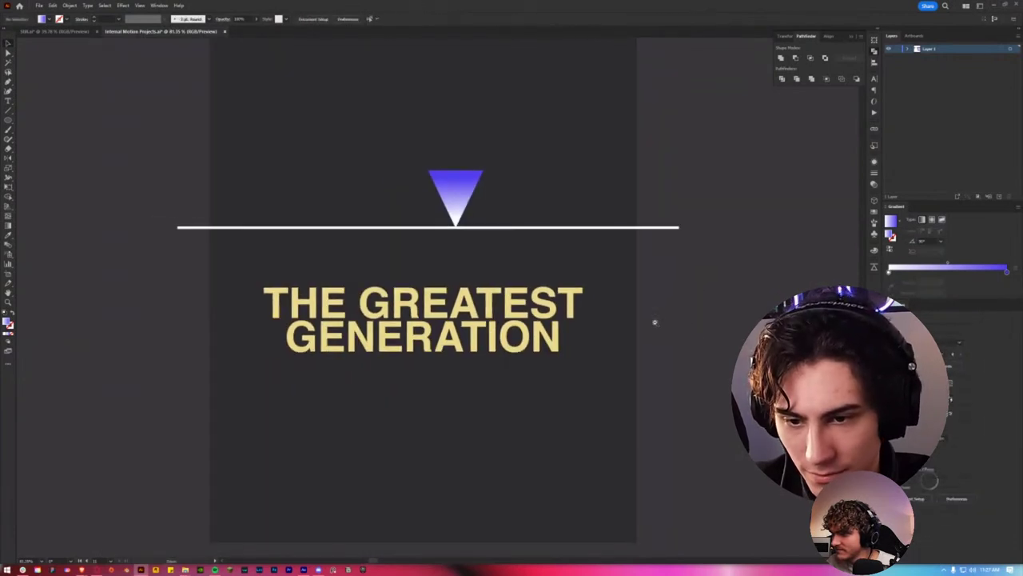
{"action": "left_click", "coordinate": [491, 330]}
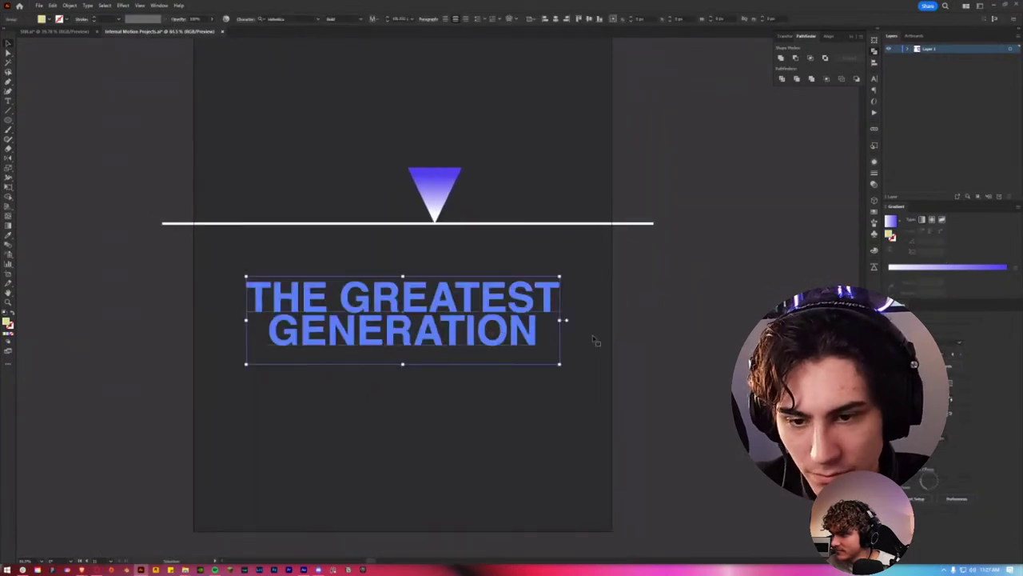
Step: Pucker the white circle into a four-pointed sparkle with Pucker & Bloat and move it toward the title
{"action": "left_click", "coordinate": [692, 313]}
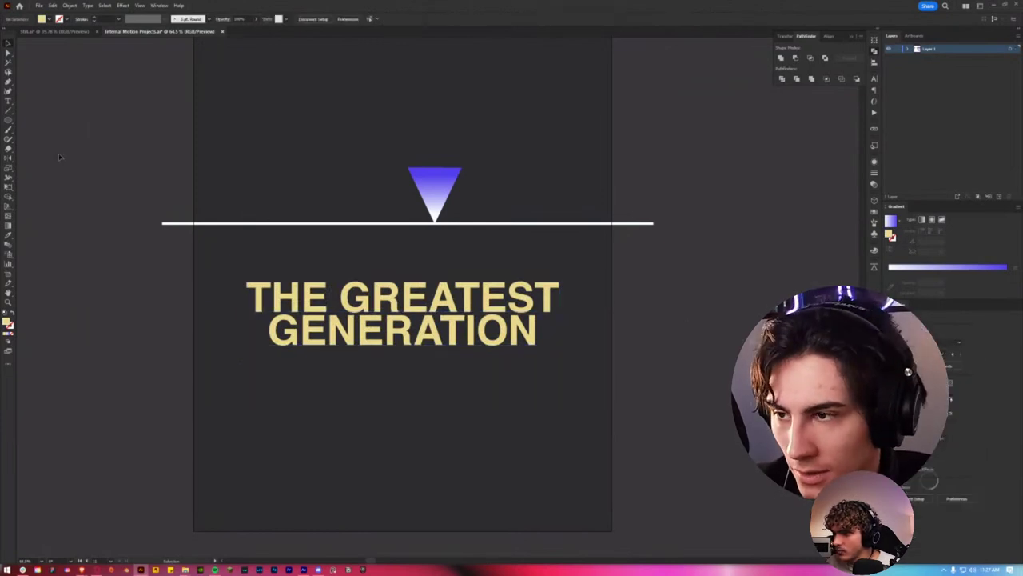
{"action": "scroll", "coordinate": [103, 183], "scroll_direction": "down", "scroll_amount": 1}
{"action": "scroll", "coordinate": [104, 182], "scroll_direction": "down", "scroll_amount": 1}
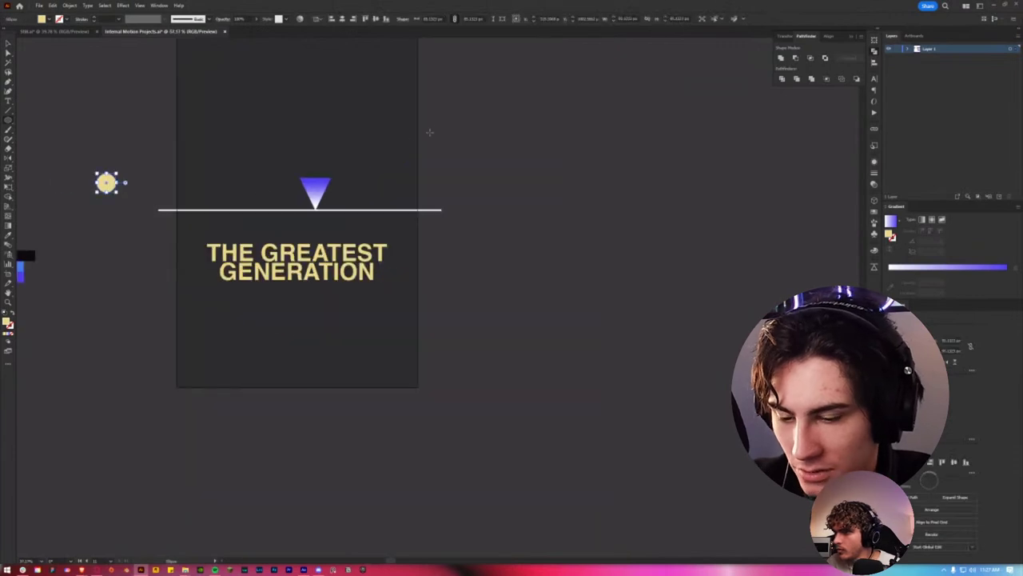
{"action": "scroll", "coordinate": [473, 117], "scroll_direction": "up", "scroll_amount": 3}
{"action": "scroll", "coordinate": [495, 222], "scroll_direction": "down", "scroll_amount": 1}
{"action": "scroll", "coordinate": [285, 219], "scroll_direction": "up", "scroll_amount": 1}
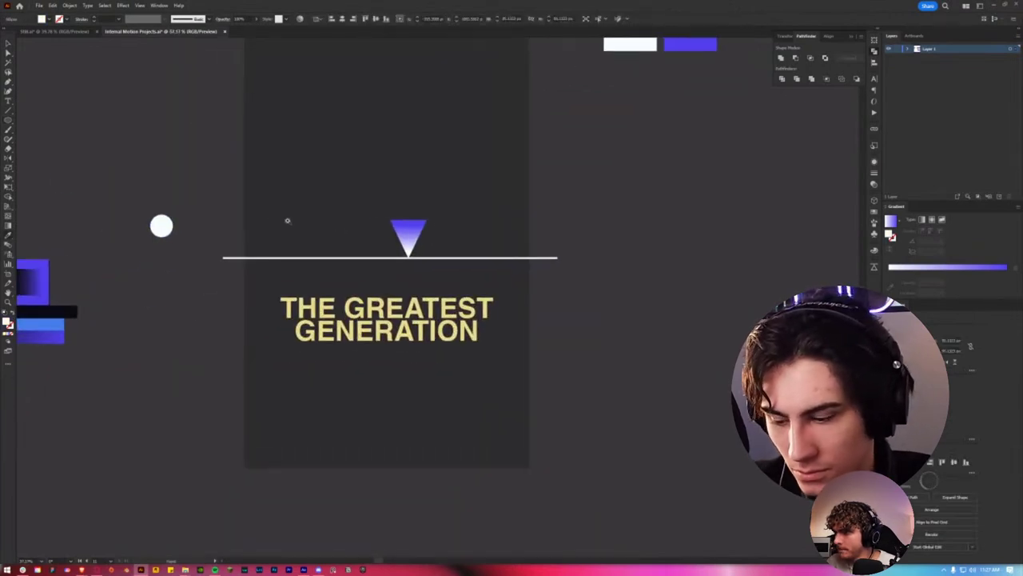
{"action": "left_click", "coordinate": [58, 5]}
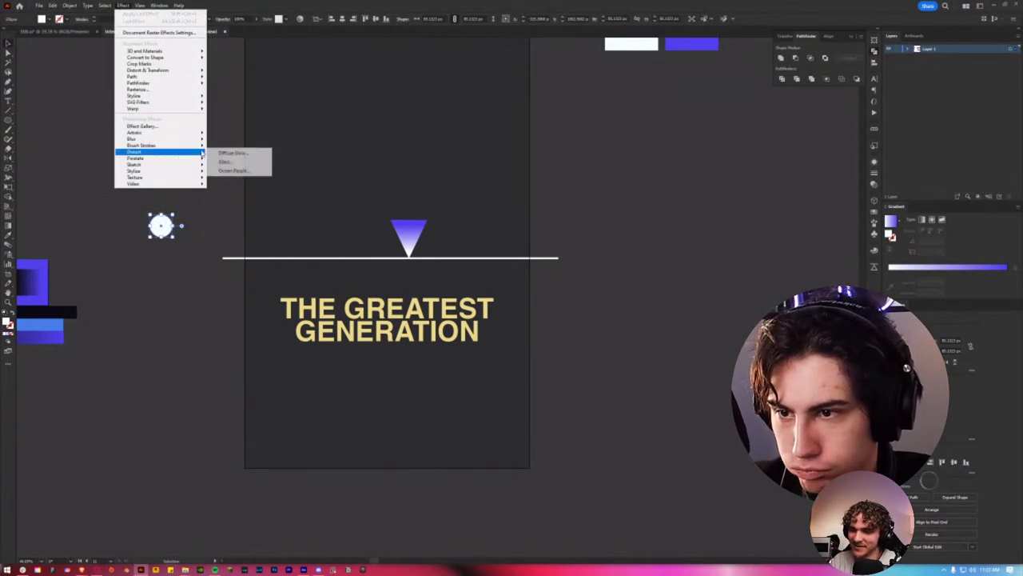
{"action": "mouse_move", "coordinate": [148, 71]}
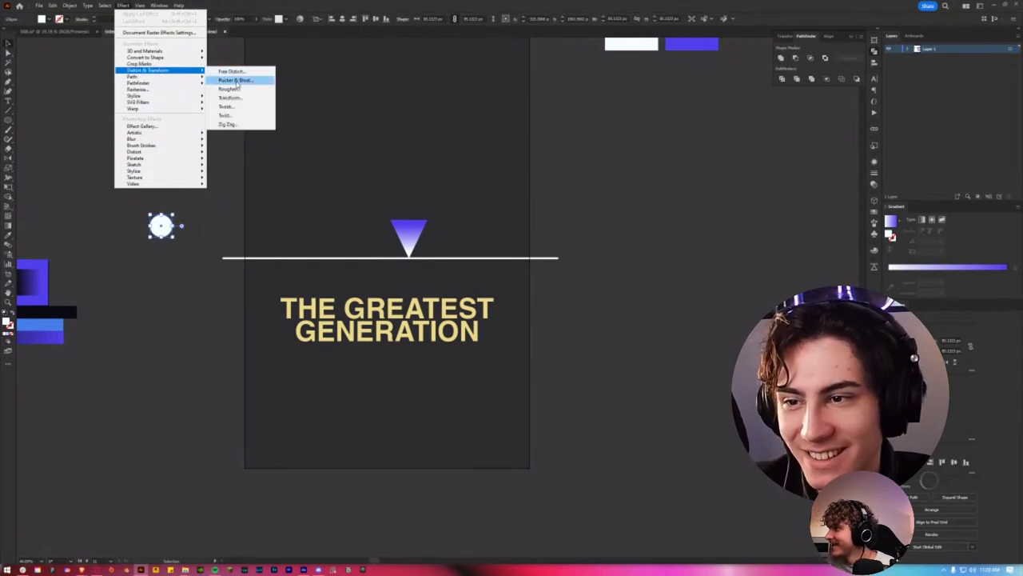
{"action": "left_click", "coordinate": [234, 81]}
{"action": "left_click_drag", "start_coordinate": [239, 152], "coordinate": [200, 152]}
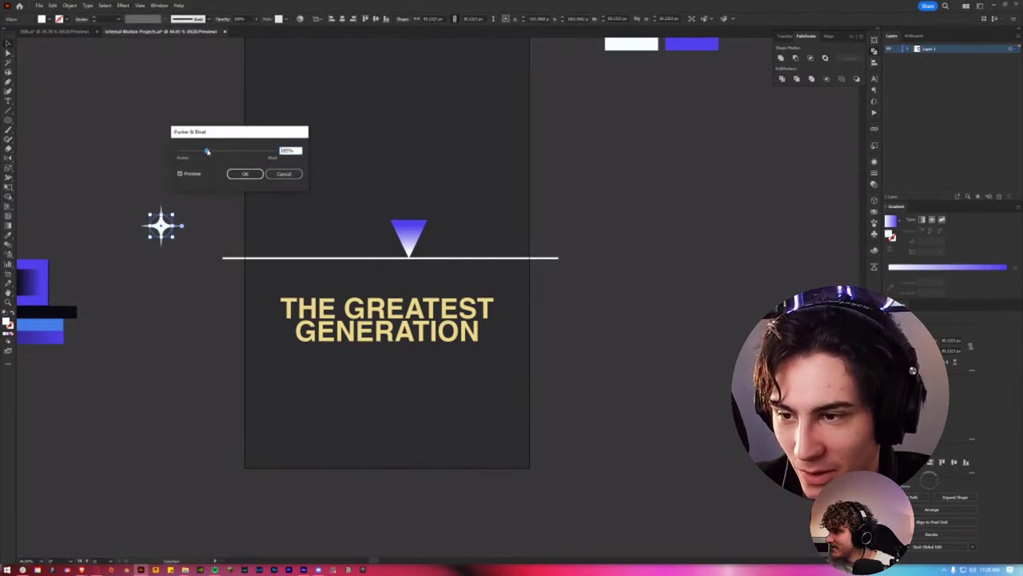
{"action": "left_click_drag", "start_coordinate": [207, 151], "coordinate": [204, 153]}
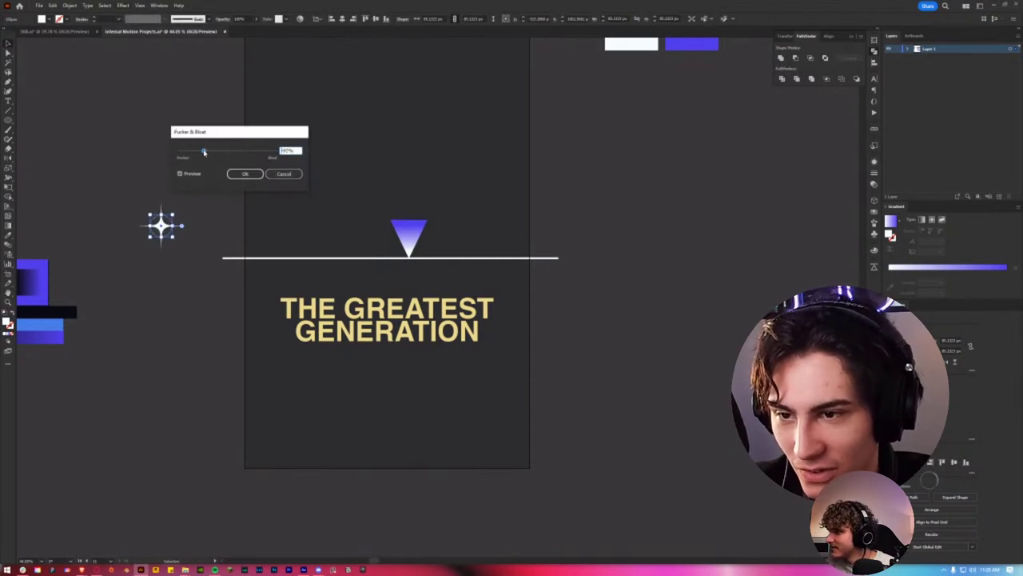
{"action": "left_click", "coordinate": [245, 174]}
{"action": "left_click_drag", "start_coordinate": [161, 224], "coordinate": [156, 231]}
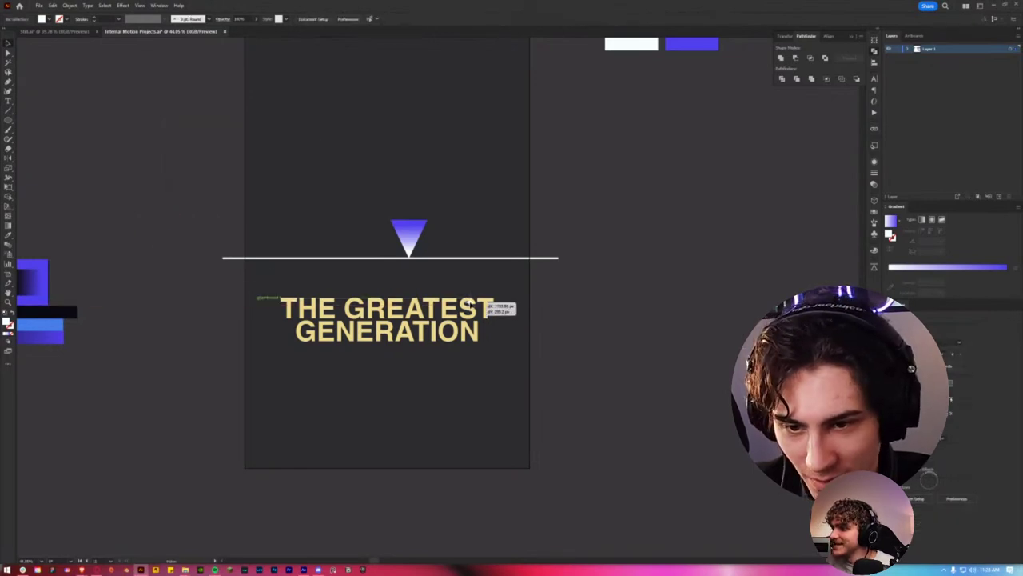
Step: Position the sparkle at the top-right corner of 'THE GREATEST'
{"action": "left_click_drag", "start_coordinate": [155, 233], "coordinate": [494, 296]}
{"action": "scroll", "coordinate": [492, 297], "scroll_direction": "up", "scroll_amount": 6}
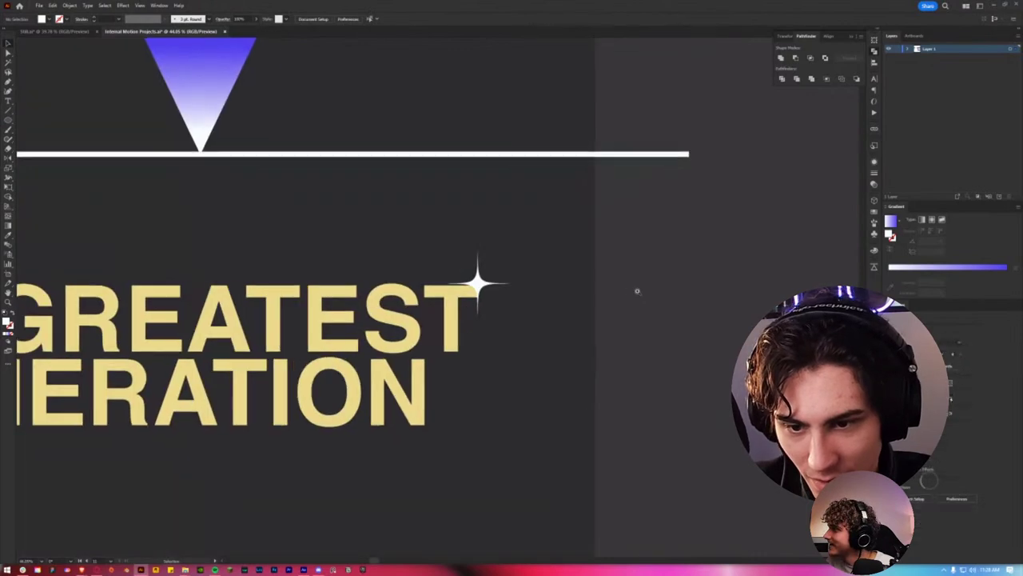
{"action": "mouse_move", "coordinate": [473, 277]}
{"action": "left_mouse_down"}
{"action": "mouse_move", "coordinate": [458, 284]}
{"action": "mouse_move", "coordinate": [470, 278]}
{"action": "left_mouse_up"}
{"action": "scroll", "coordinate": [581, 222], "scroll_direction": "down", "scroll_amount": 5}
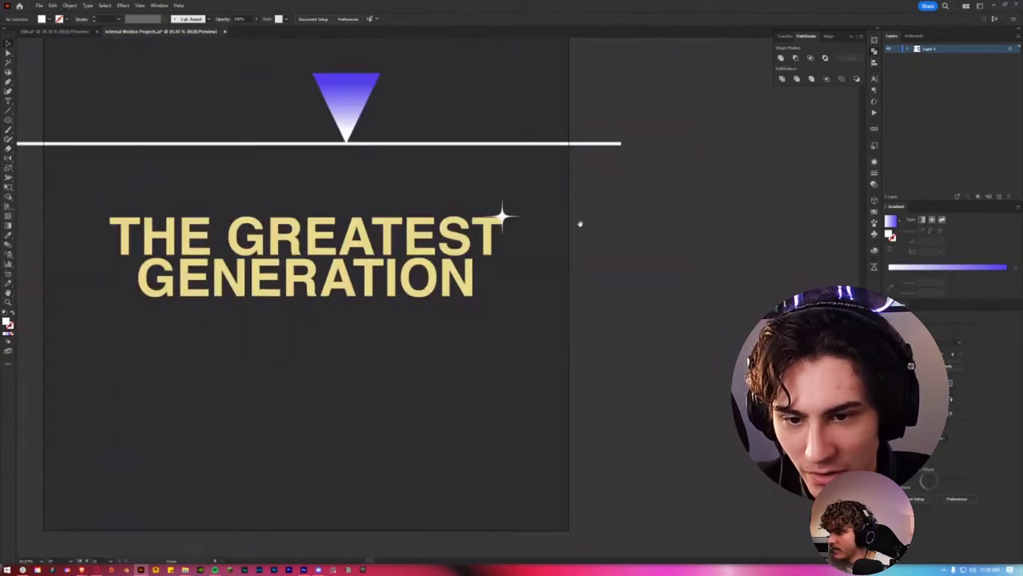
{"action": "scroll", "coordinate": [571, 210], "scroll_direction": "up", "scroll_amount": 3}
{"action": "scroll", "coordinate": [499, 204], "scroll_direction": "up", "scroll_amount": 4}
{"action": "left_click_drag", "start_coordinate": [499, 203], "coordinate": [491, 211]}
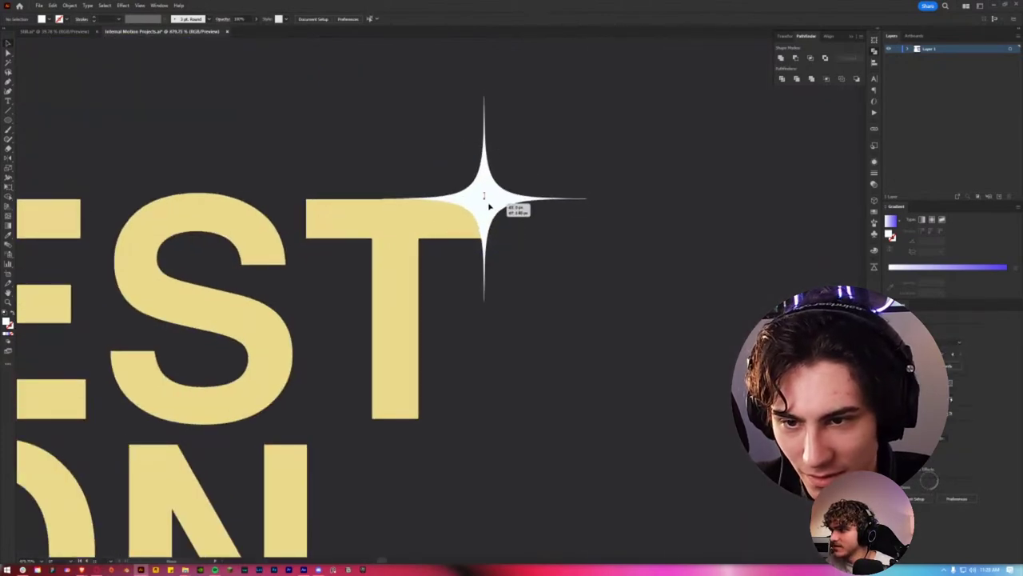
Step: Place a copy of the sparkle near the lower-left of 'GENERATION'
{"action": "scroll", "coordinate": [491, 243], "scroll_direction": "down", "scroll_amount": 3}
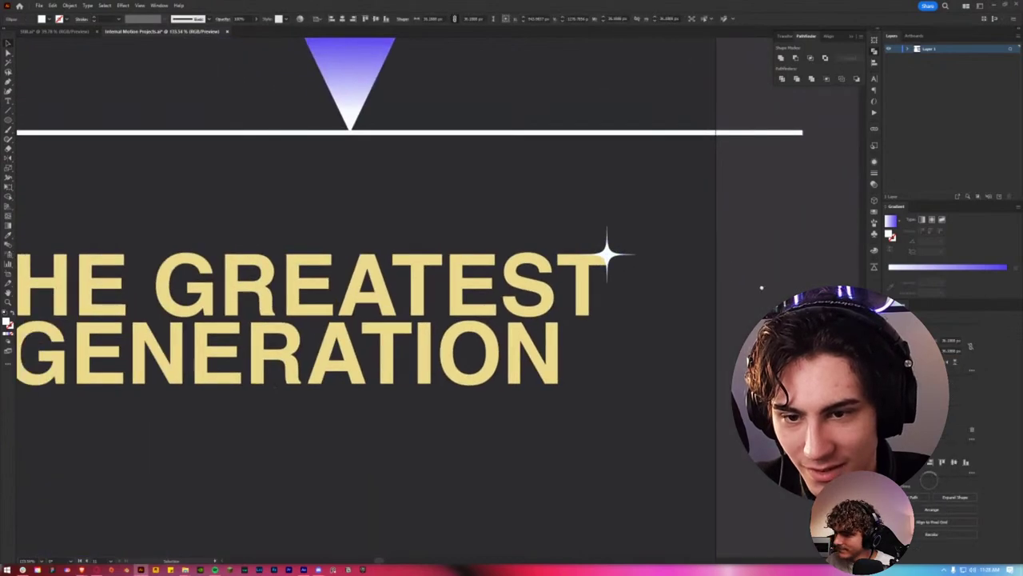
{"action": "scroll", "coordinate": [528, 280], "scroll_direction": "down", "scroll_amount": 3}
{"action": "scroll", "coordinate": [533, 289], "scroll_direction": "up", "scroll_amount": 3}
{"action": "left_click_drag", "start_coordinate": [613, 289], "coordinate": [228, 372]}
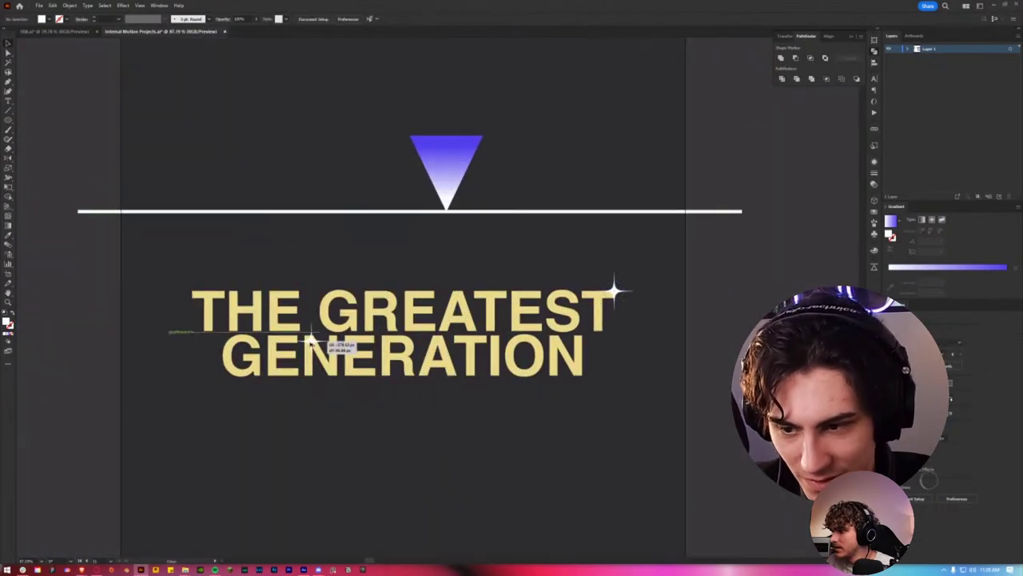
{"action": "scroll", "coordinate": [231, 364], "scroll_direction": "down", "scroll_amount": 2}
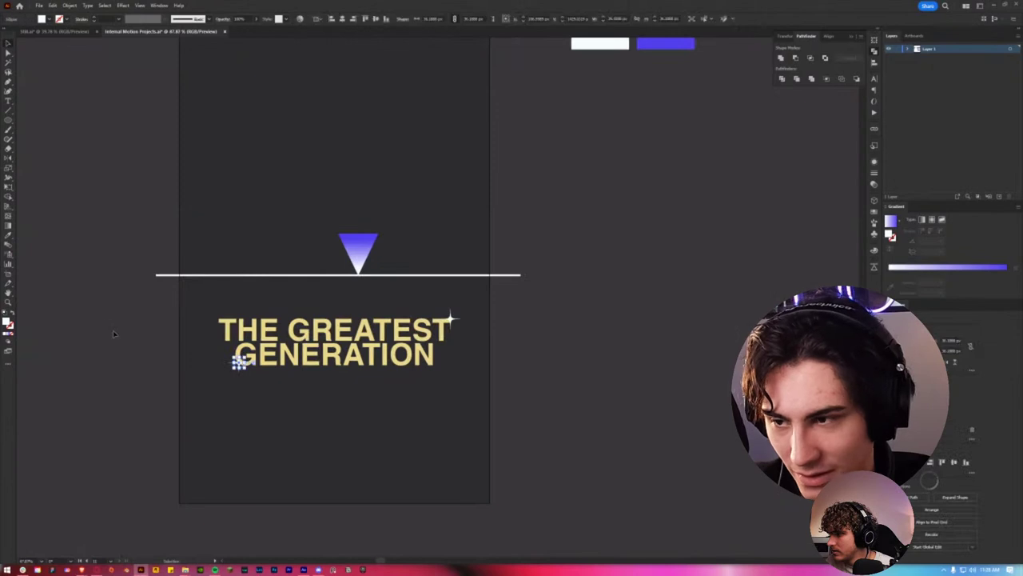
{"action": "scroll", "coordinate": [235, 360], "scroll_direction": "down", "scroll_amount": 3}
Step: Draw a thin vertical bar beside the title to form a plus-shaped cross
{"action": "left_click", "coordinate": [112, 198]}
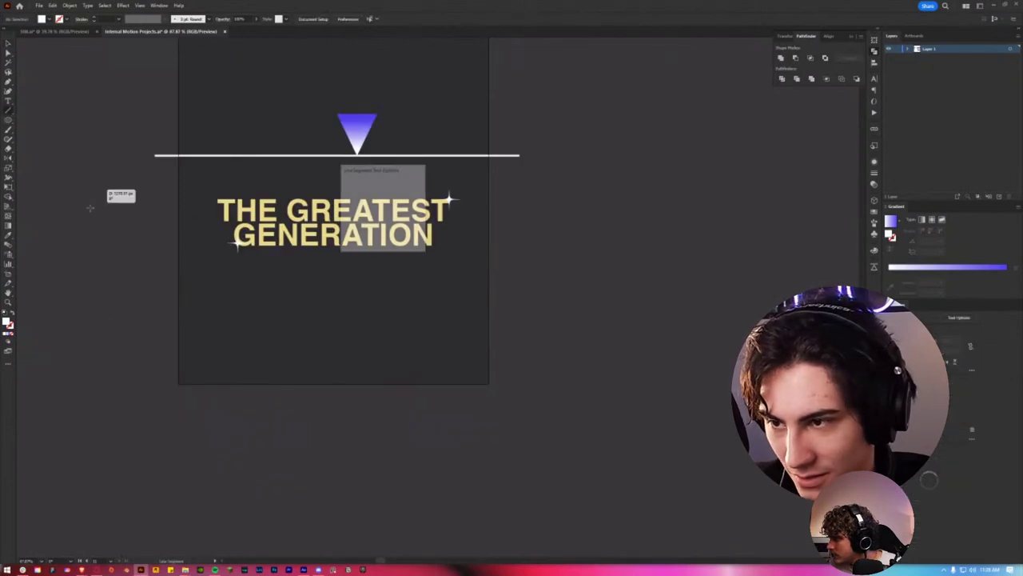
{"action": "key", "text": "Escape"}
{"action": "scroll", "coordinate": [471, 192], "scroll_direction": "up", "scroll_amount": 2}
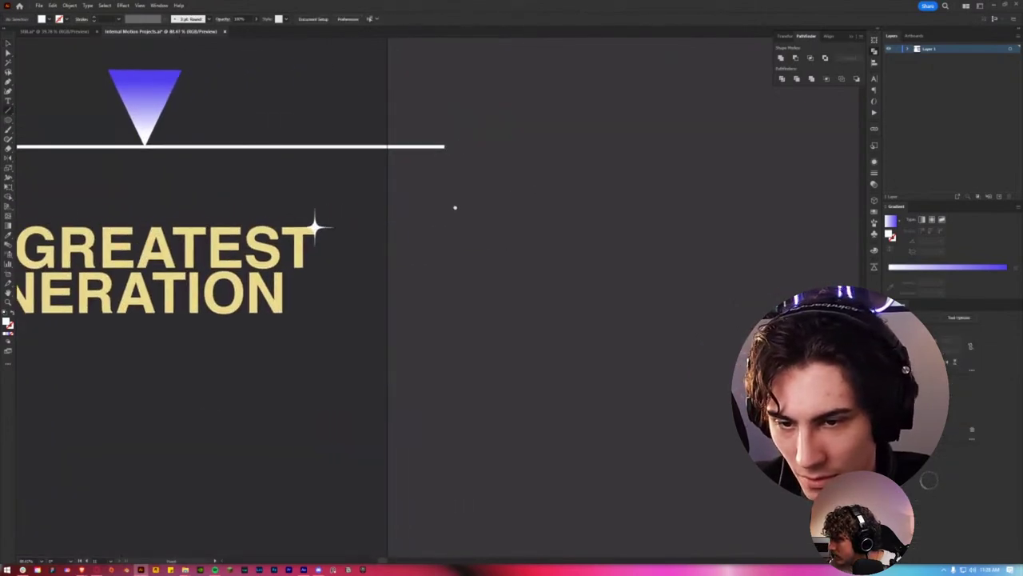
{"action": "mouse_move", "coordinate": [467, 218]}
{"action": "left_mouse_down"}
{"action": "mouse_move", "coordinate": [478, 233]}
{"action": "mouse_move", "coordinate": [469, 239]}
{"action": "left_mouse_up"}
{"action": "scroll", "coordinate": [478, 232], "scroll_direction": "up", "scroll_amount": 1}
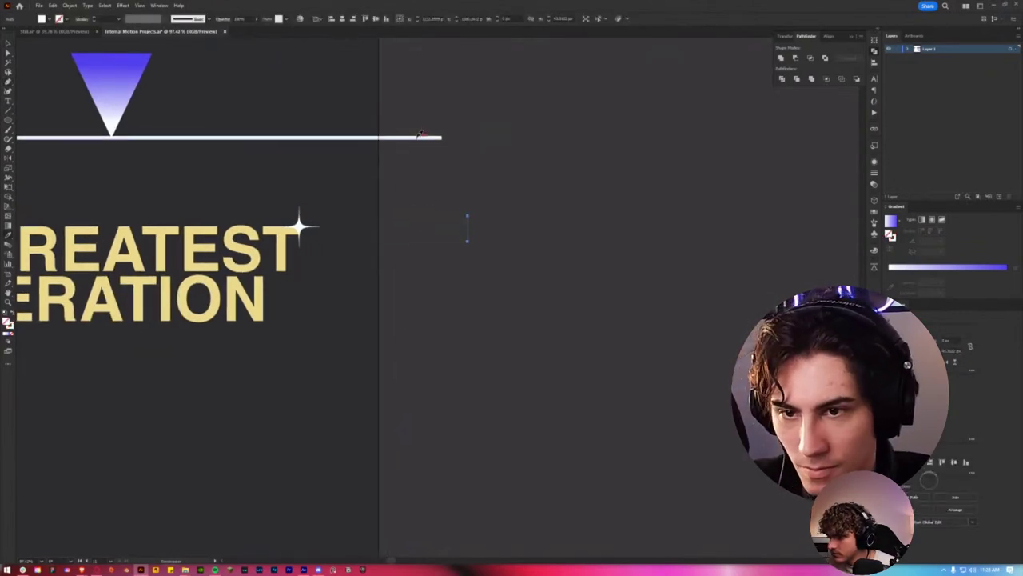
{"action": "scroll", "coordinate": [488, 254], "scroll_direction": "up", "scroll_amount": 1}
Step: Select the cross's bars and anchor points with Direct Selection
{"action": "key", "text": "a"}
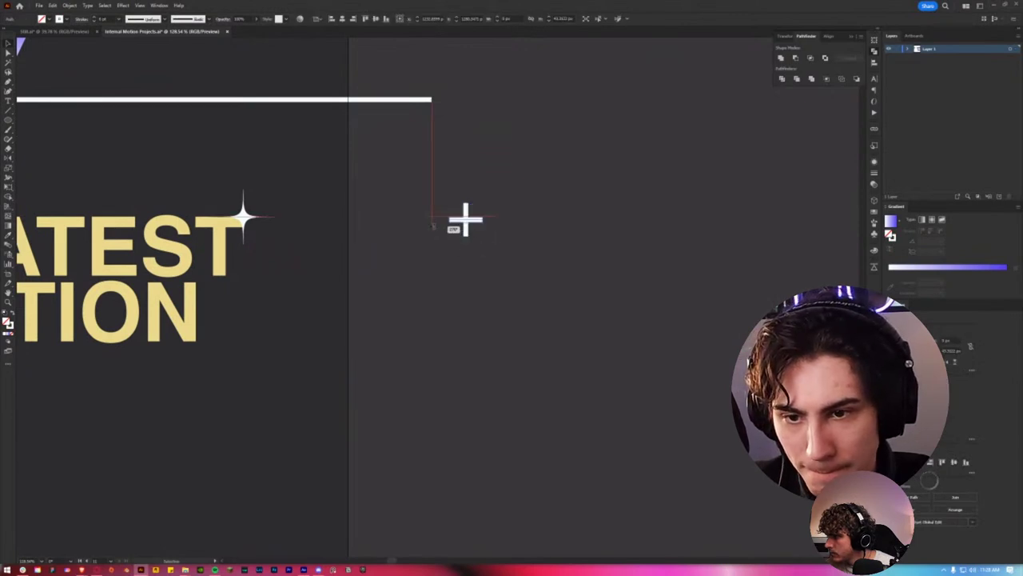
{"action": "scroll", "coordinate": [481, 251], "scroll_direction": "down", "scroll_amount": 3}
{"action": "scroll", "coordinate": [480, 244], "scroll_direction": "up", "scroll_amount": 3}
{"action": "left_click", "coordinate": [465, 233]}
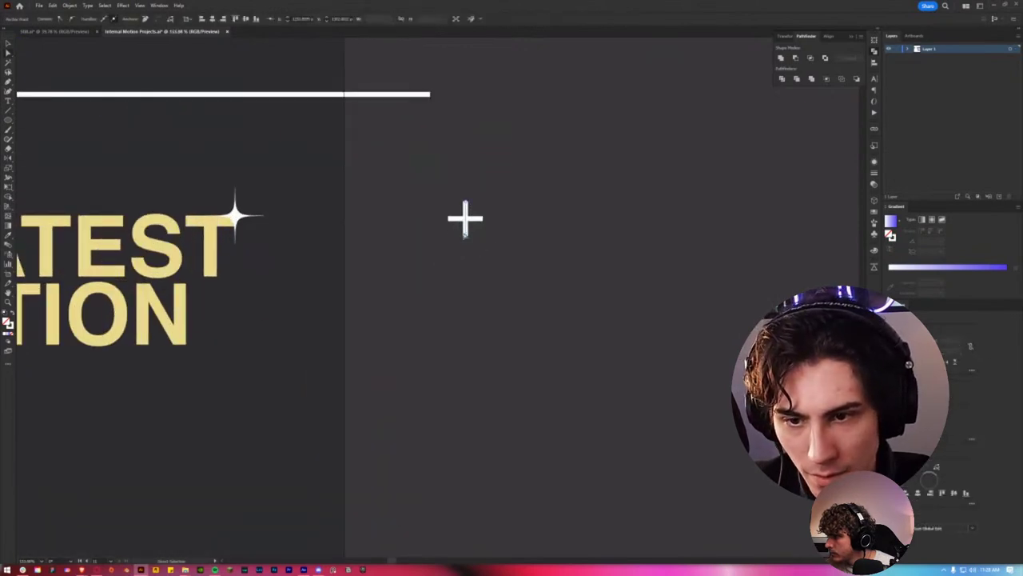
{"action": "left_click_drag", "start_coordinate": [452, 197], "coordinate": [593, 283]}
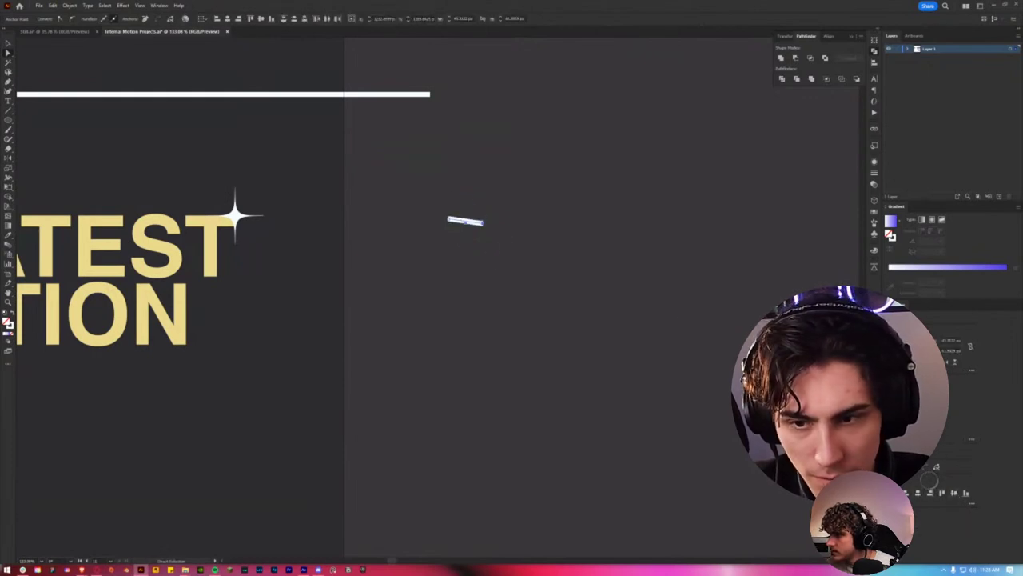
{"action": "left_click", "coordinate": [470, 240]}
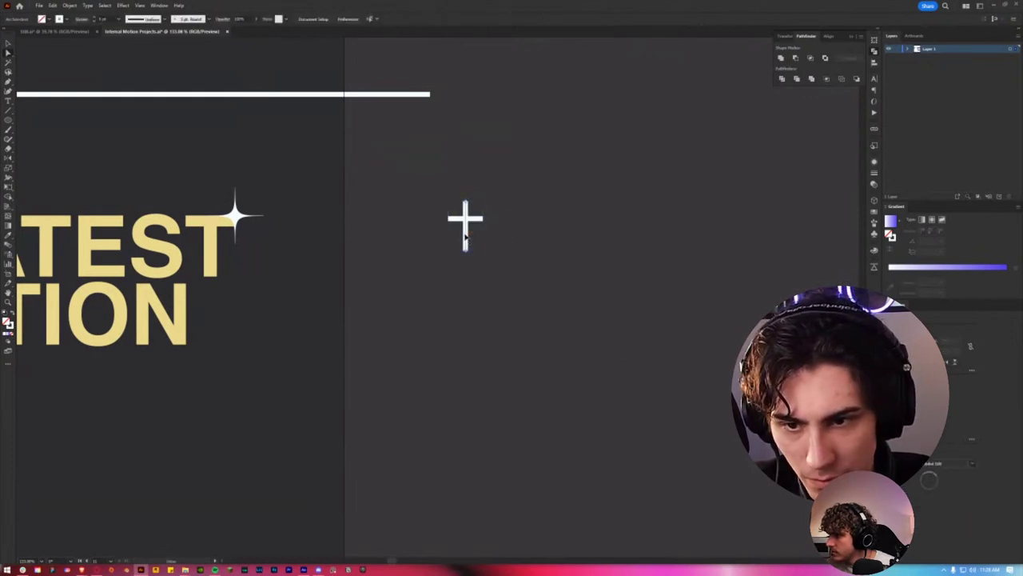
Step: Undo the stretch to restore an even plus and drag it beside the title
{"action": "scroll", "coordinate": [465, 210], "scroll_direction": "up", "scroll_amount": 3}
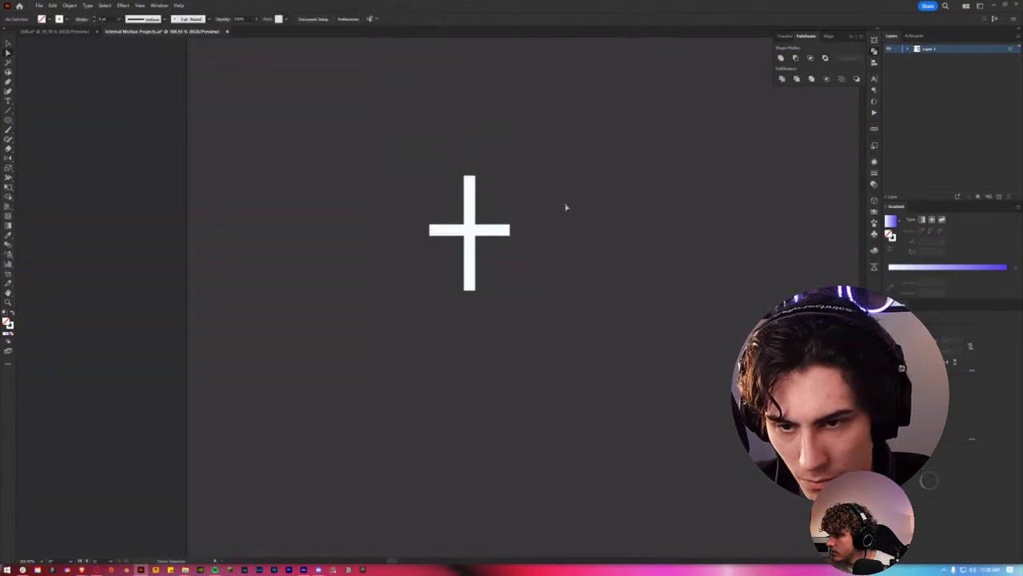
{"action": "key", "text": "ctrl+z"}
{"action": "key", "text": "ctrl+z"}
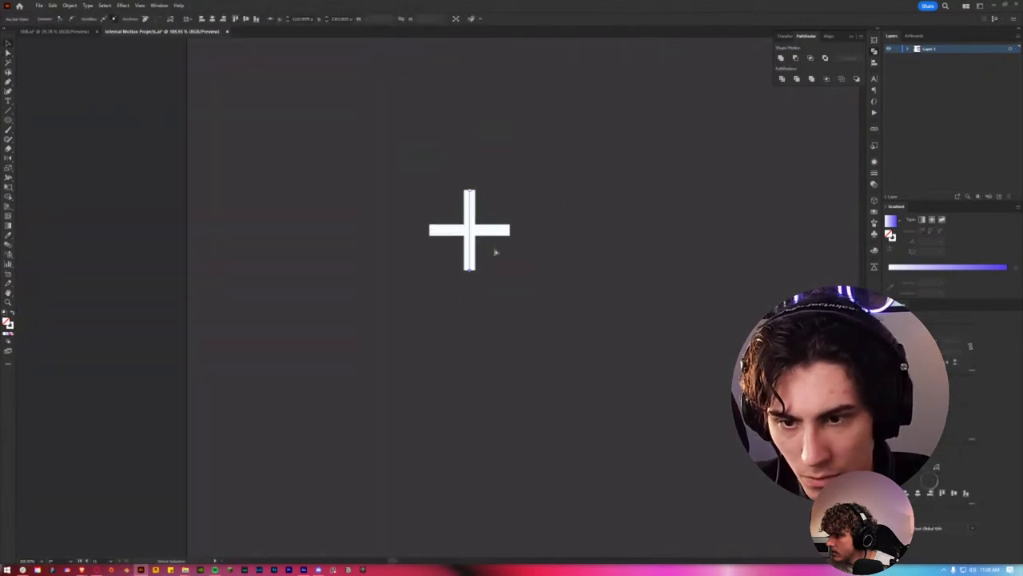
{"action": "scroll", "coordinate": [540, 277], "scroll_direction": "down", "scroll_amount": 3}
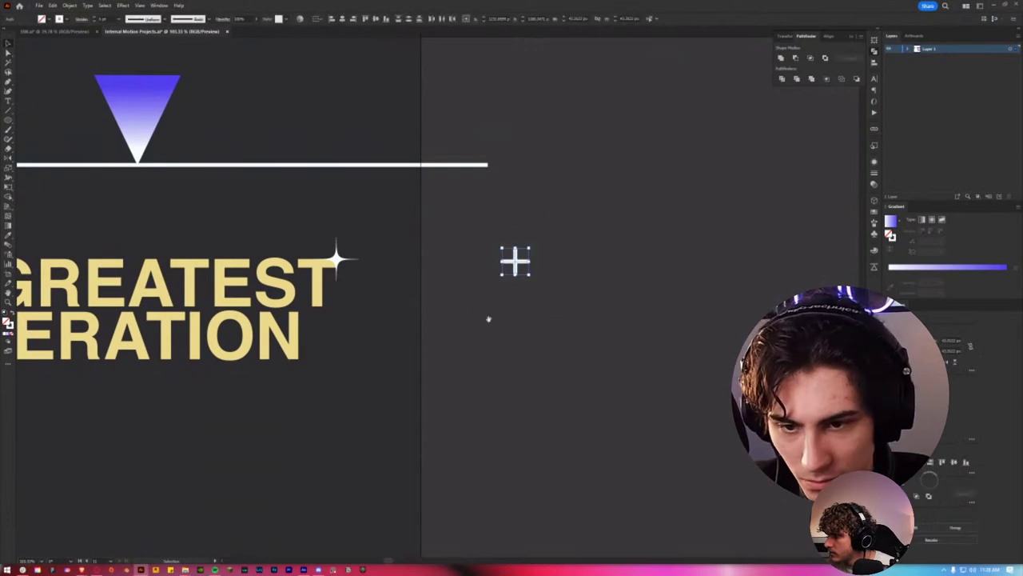
{"action": "scroll", "coordinate": [592, 291], "scroll_direction": "down", "scroll_amount": 1}
{"action": "left_click_drag", "start_coordinate": [622, 244], "coordinate": [90, 230]}
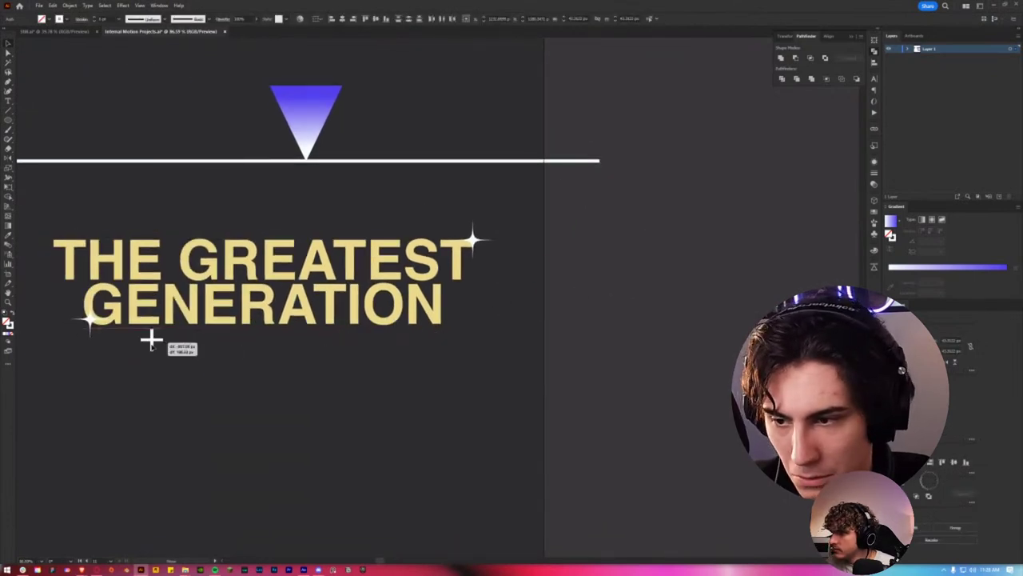
Step: Shrink the plus sparkle and place it just left of 'THE'
{"action": "scroll", "coordinate": [53, 211], "scroll_direction": "up", "scroll_amount": 5}
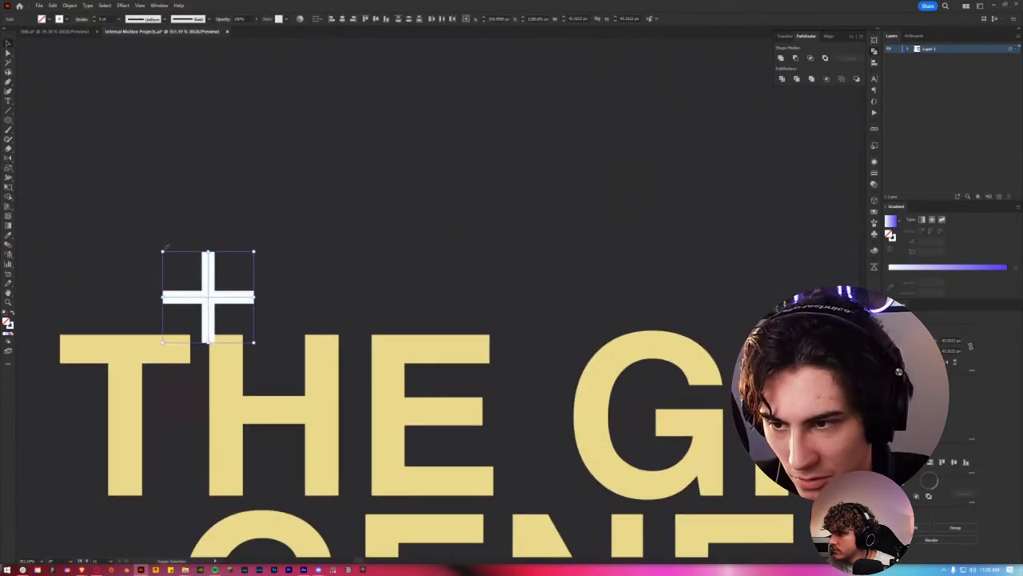
{"action": "left_click_drag", "start_coordinate": [163, 250], "coordinate": [191, 280]}
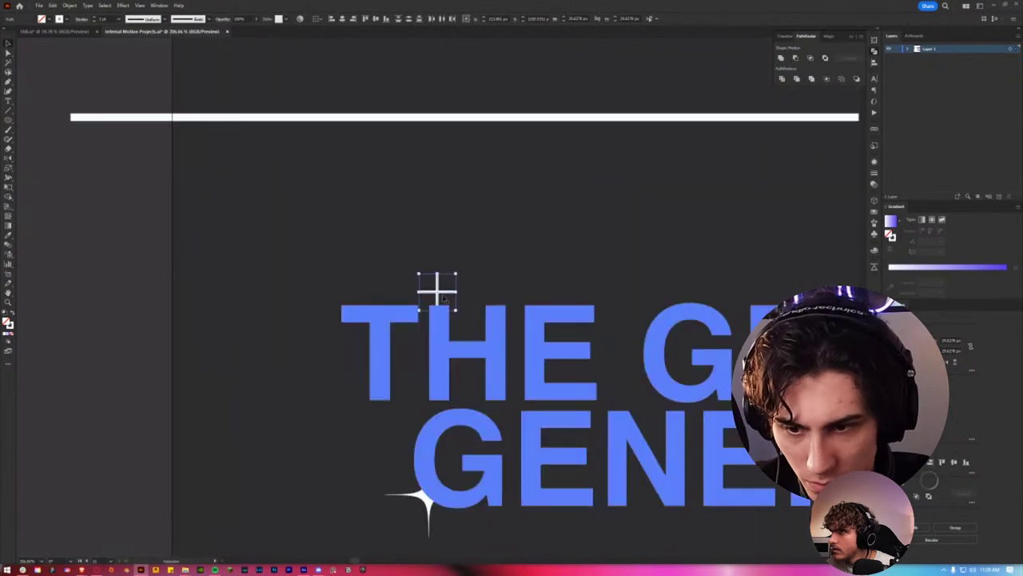
{"action": "left_click_drag", "start_coordinate": [438, 297], "coordinate": [318, 376]}
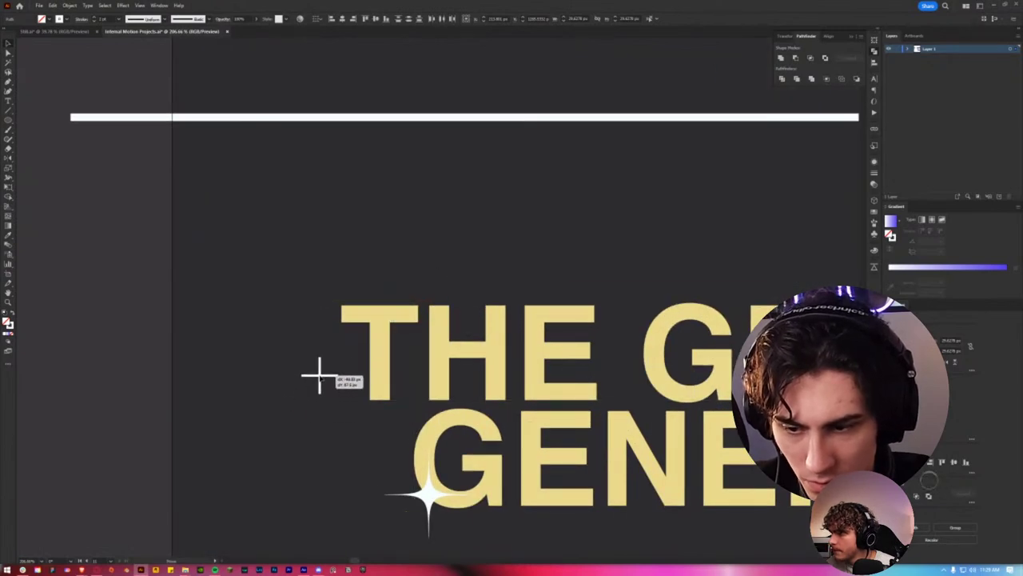
{"action": "scroll", "coordinate": [318, 376], "scroll_direction": "down", "scroll_amount": 5}
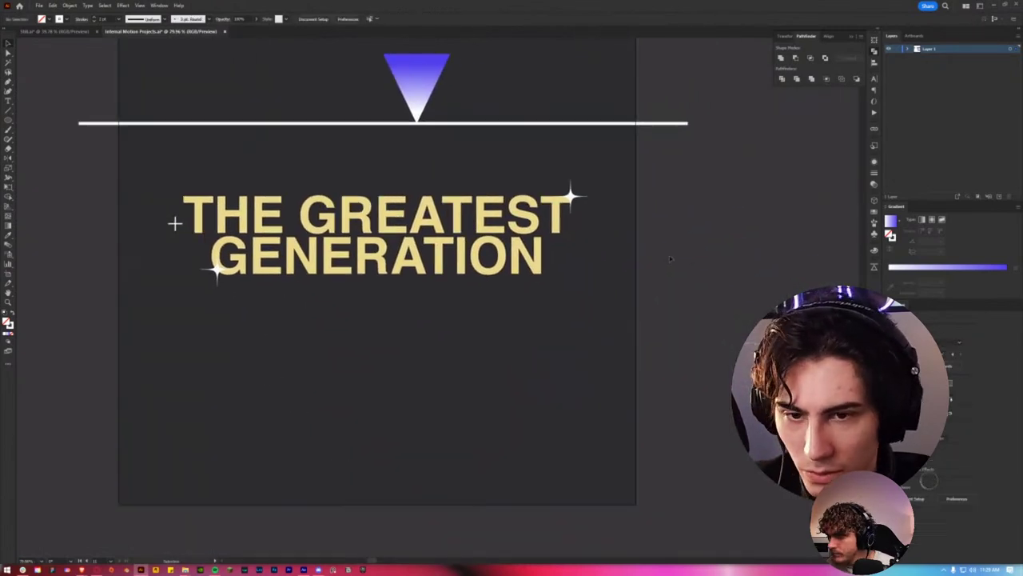
{"action": "scroll", "coordinate": [635, 279], "scroll_direction": "up", "scroll_amount": 1}
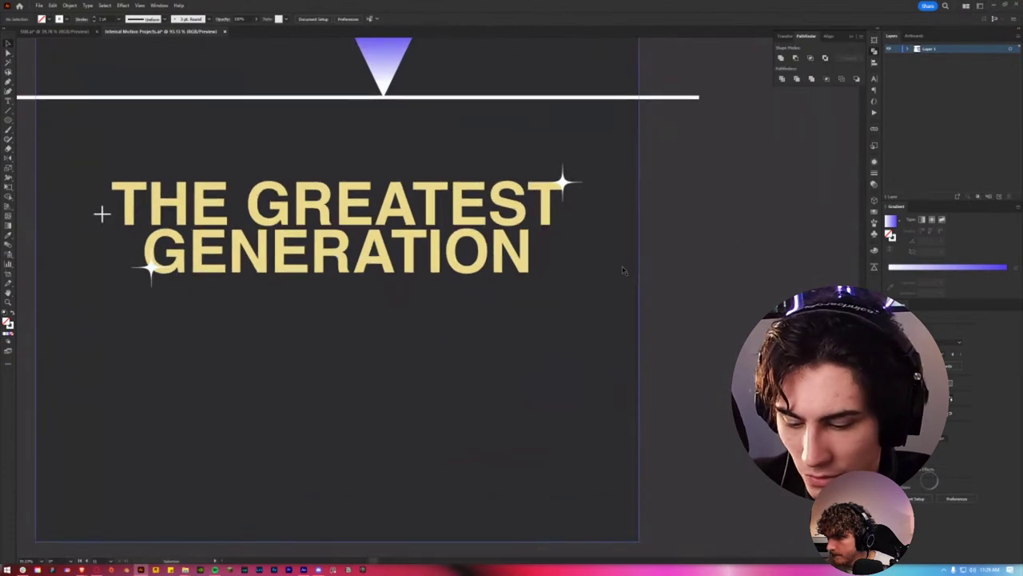
{"action": "scroll", "coordinate": [682, 288], "scroll_direction": "up", "scroll_amount": 1}
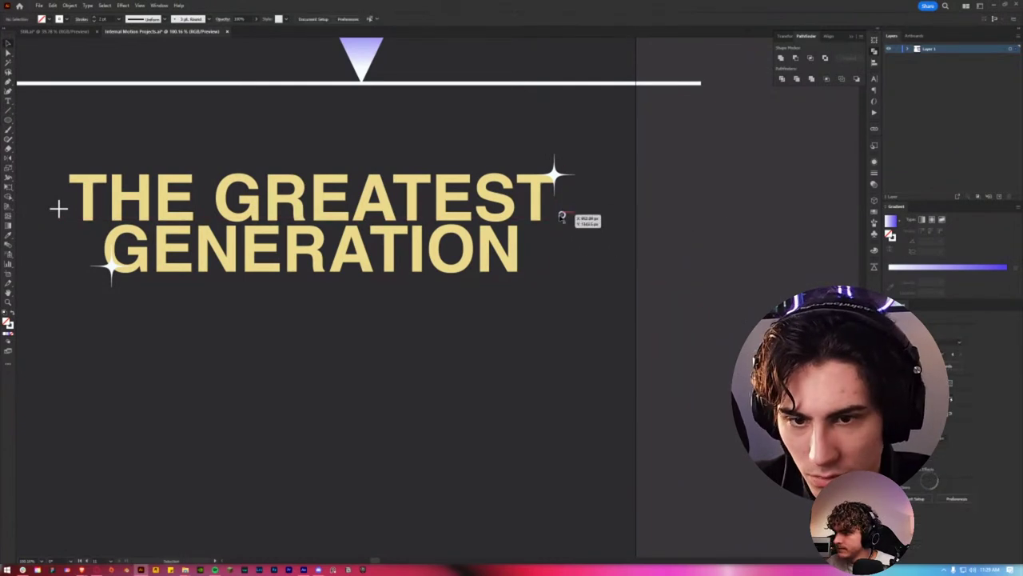
Step: Place two small ring dots around the title, then switch to Outline view
{"action": "mouse_move", "coordinate": [562, 214]}
{"action": "left_mouse_down"}
{"action": "mouse_move", "coordinate": [422, 287]}
{"action": "mouse_move", "coordinate": [107, 150]}
{"action": "left_mouse_up"}
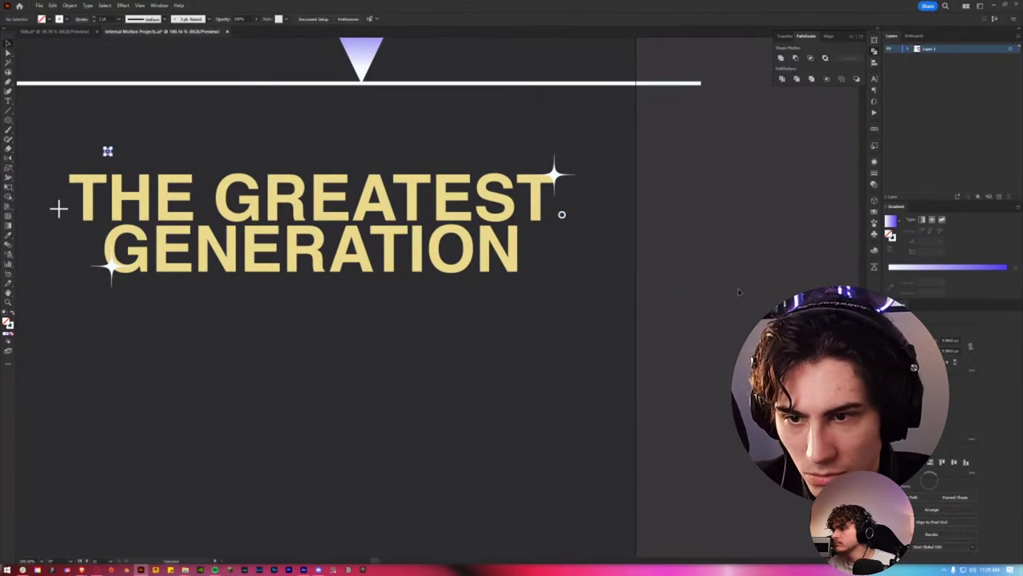
{"action": "left_click_drag", "start_coordinate": [709, 274], "coordinate": [712, 354]}
{"action": "scroll", "coordinate": [712, 354], "scroll_direction": "down", "scroll_amount": 5}
{"action": "scroll", "coordinate": [688, 343], "scroll_direction": "up", "scroll_amount": 2}
{"action": "scroll", "coordinate": [672, 336], "scroll_direction": "up", "scroll_amount": 3}
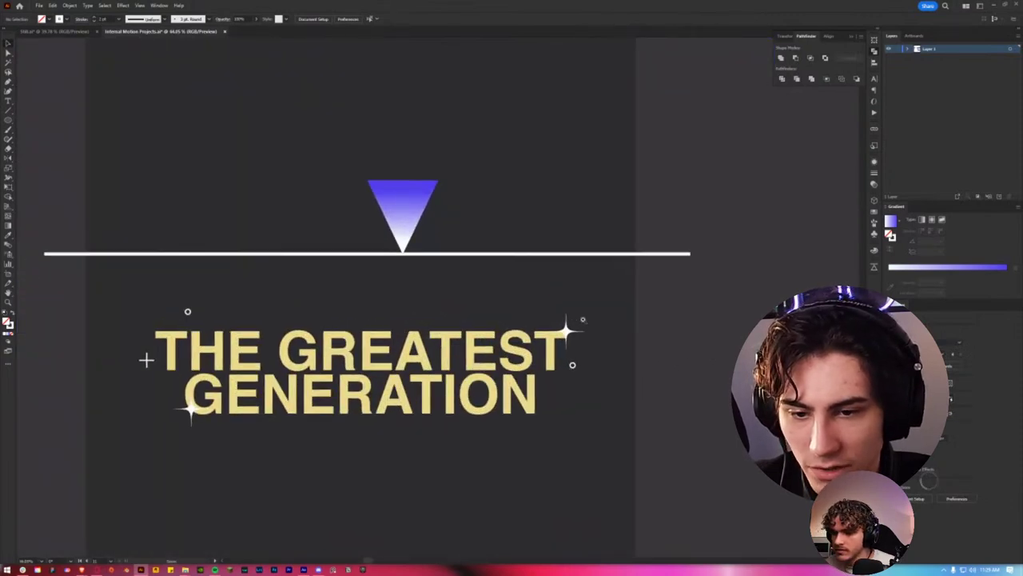
{"action": "scroll", "coordinate": [654, 330], "scroll_direction": "up", "scroll_amount": 3}
{"action": "scroll", "coordinate": [655, 330], "scroll_direction": "up", "scroll_amount": 1}
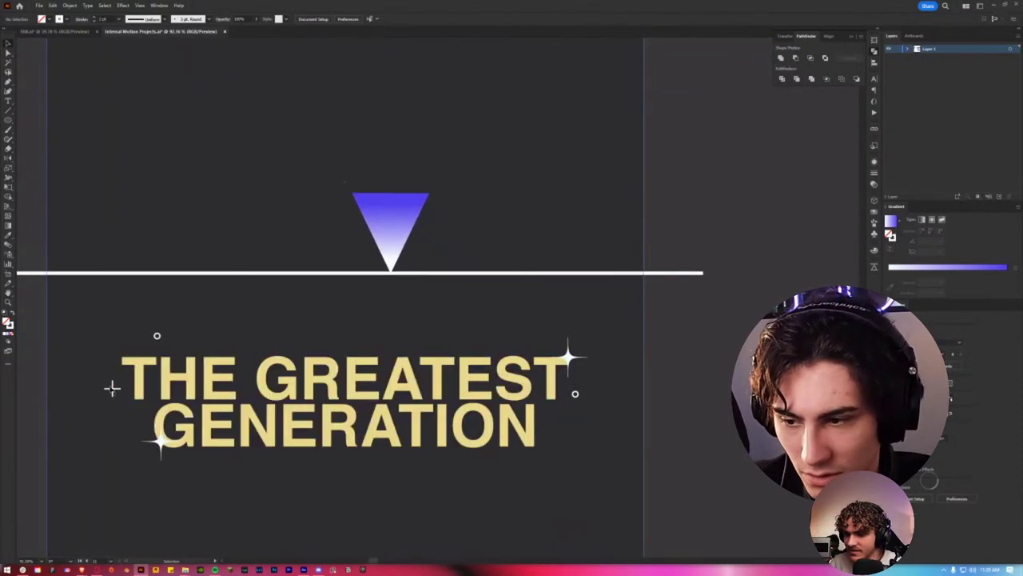
{"action": "key", "text": "ctrl+y"}
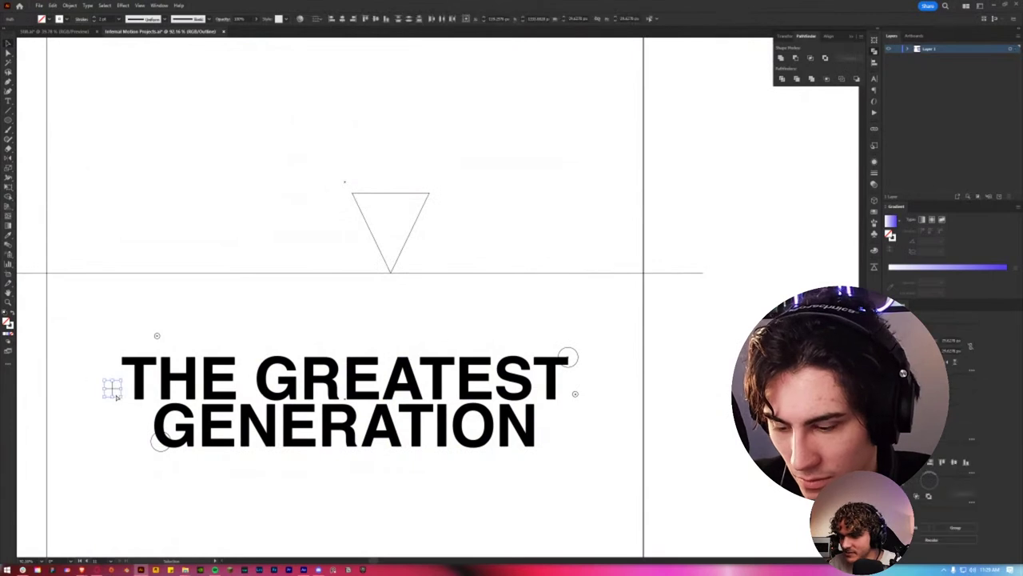
Step: Select then deselect the title group and return to Preview mode with Ctrl+Y
{"action": "left_click", "coordinate": [120, 391]}
{"action": "scroll", "coordinate": [122, 389], "scroll_direction": "down", "scroll_amount": 1}
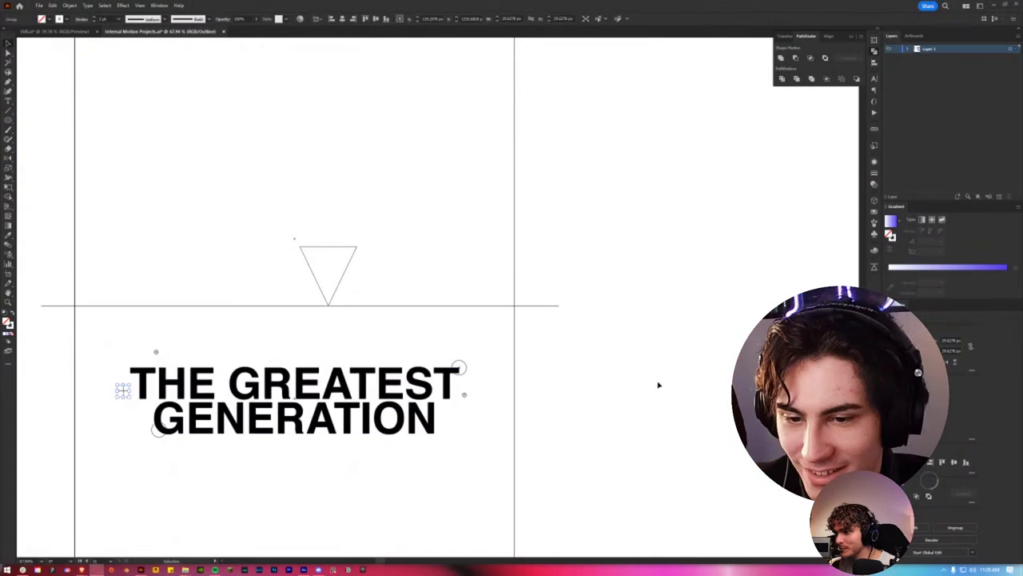
{"action": "left_click", "coordinate": [629, 367]}
{"action": "key", "text": "ctrl+y"}
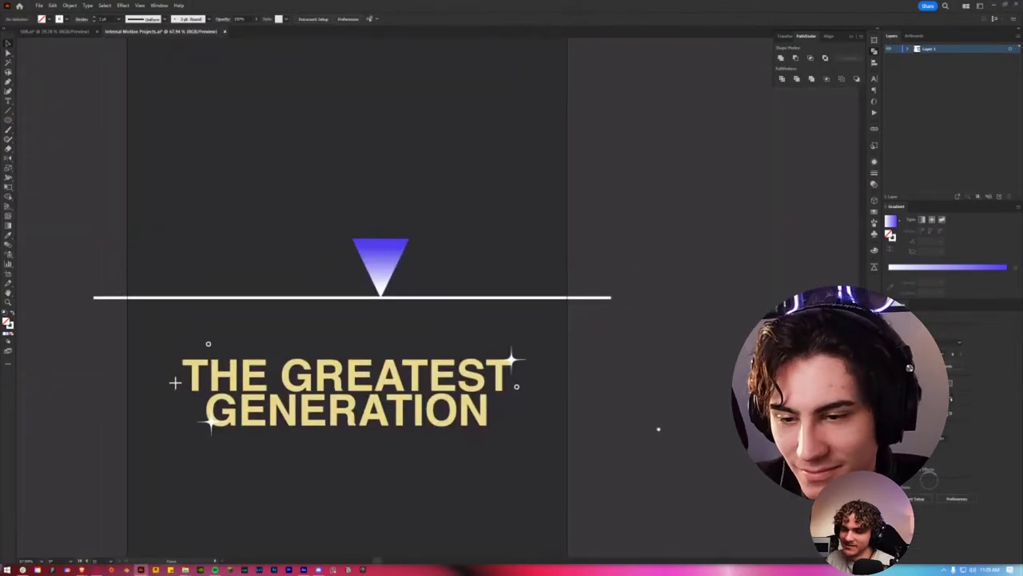
{"action": "scroll", "coordinate": [660, 427], "scroll_direction": "left", "scroll_amount": 3}
{"action": "scroll", "coordinate": [452, 298], "scroll_direction": "up", "scroll_amount": 3}
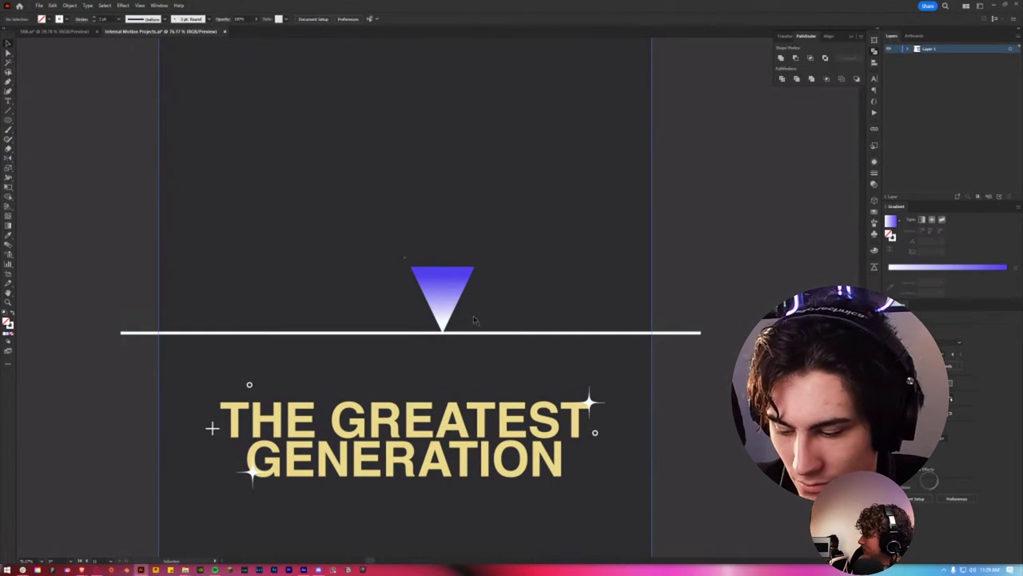
Step: Resize the gradient triangle from its top edge, finishing the enlargement with Direct Selection
{"action": "left_click", "coordinate": [449, 311]}
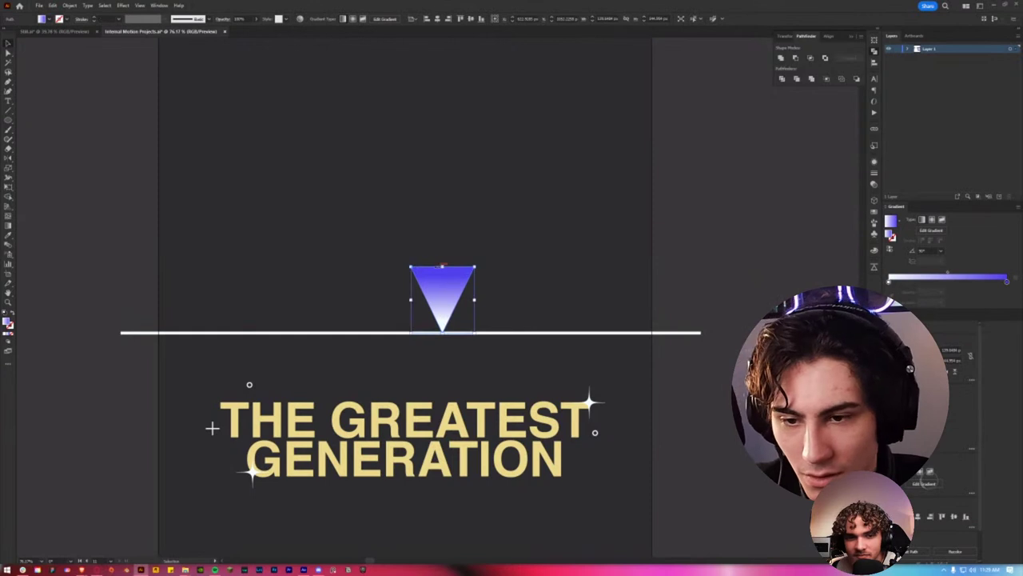
{"action": "left_click_drag", "start_coordinate": [442, 266], "coordinate": [441, 163]}
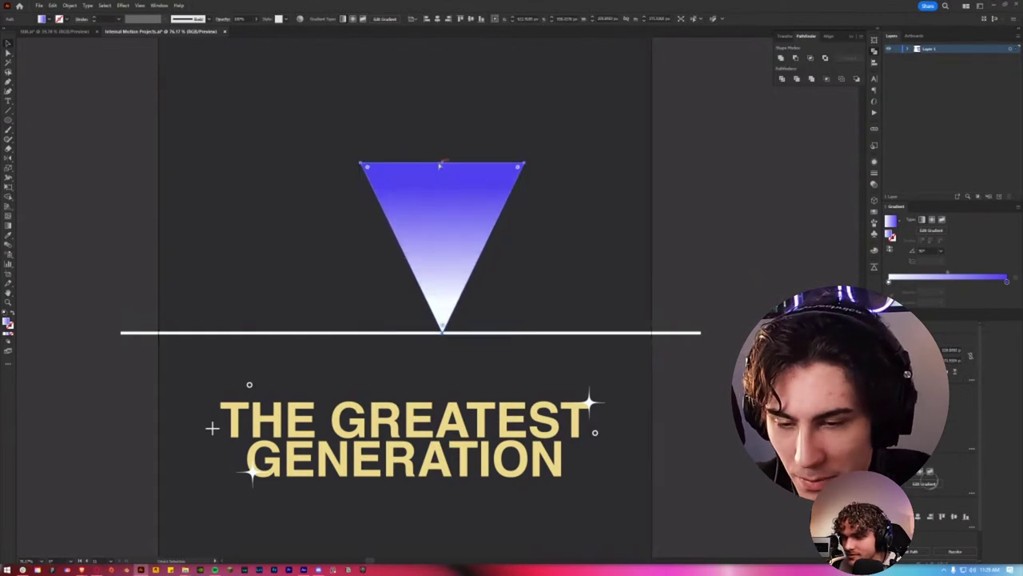
{"action": "scroll", "coordinate": [439, 175], "scroll_direction": "up", "scroll_amount": 1}
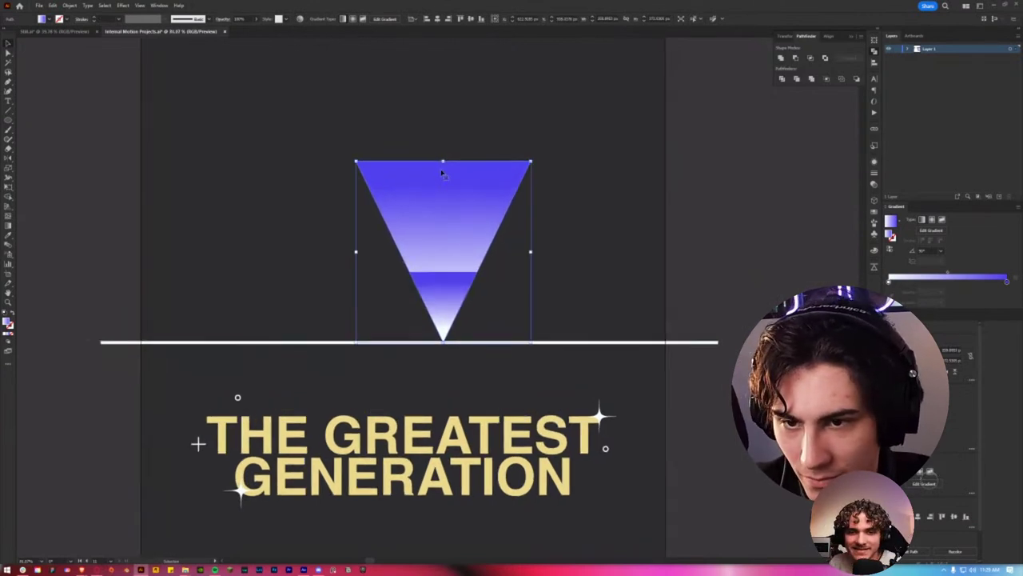
{"action": "left_click_drag", "start_coordinate": [442, 162], "coordinate": [441, 230]}
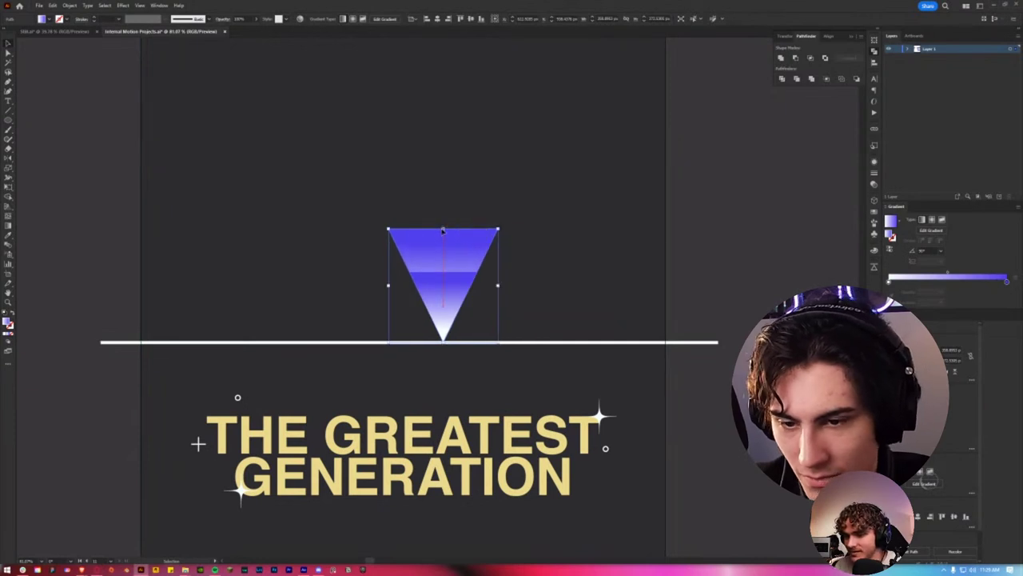
{"action": "key", "text": "a"}
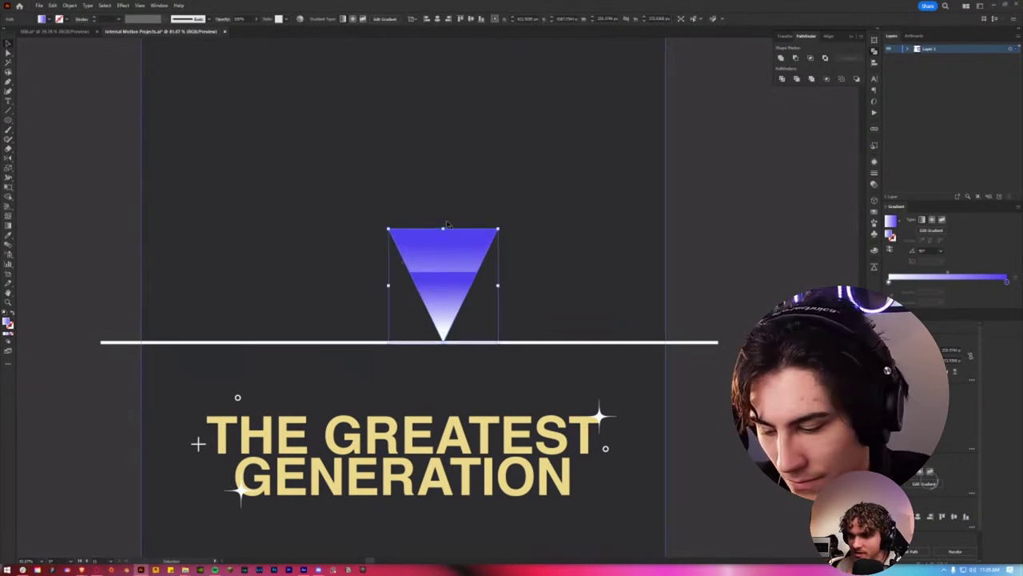
{"action": "left_click_drag", "start_coordinate": [446, 227], "coordinate": [438, 179]}
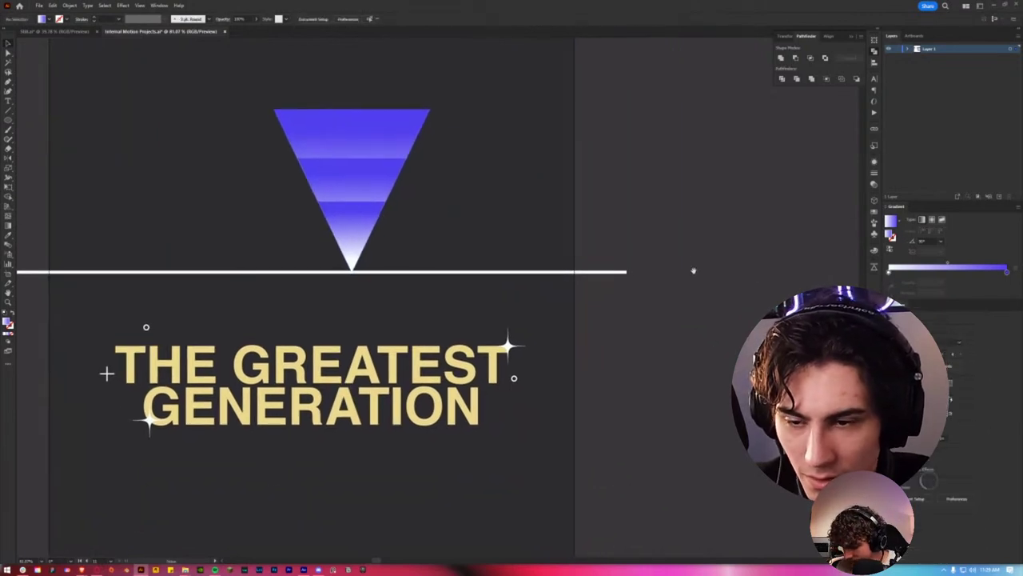
{"action": "scroll", "coordinate": [624, 433], "scroll_direction": "down", "scroll_amount": 5}
{"action": "scroll", "coordinate": [511, 320], "scroll_direction": "right", "scroll_amount": 3}
{"action": "scroll", "coordinate": [417, 341], "scroll_direction": "up", "scroll_amount": 3}
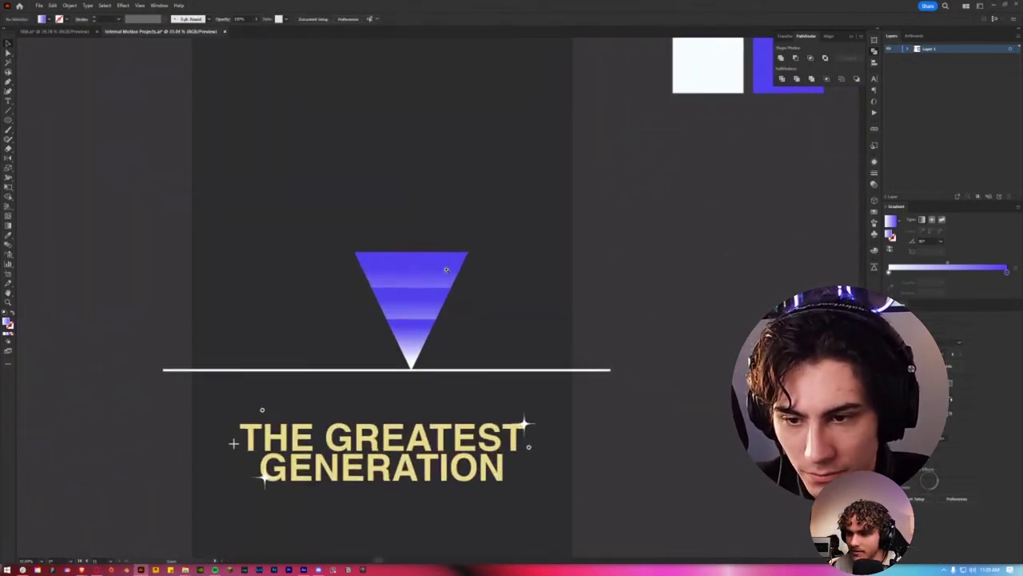
Step: Reshape the larger outline triangle around the gradient triangle, then shrink it slightly and deselect
{"action": "key", "text": "a"}
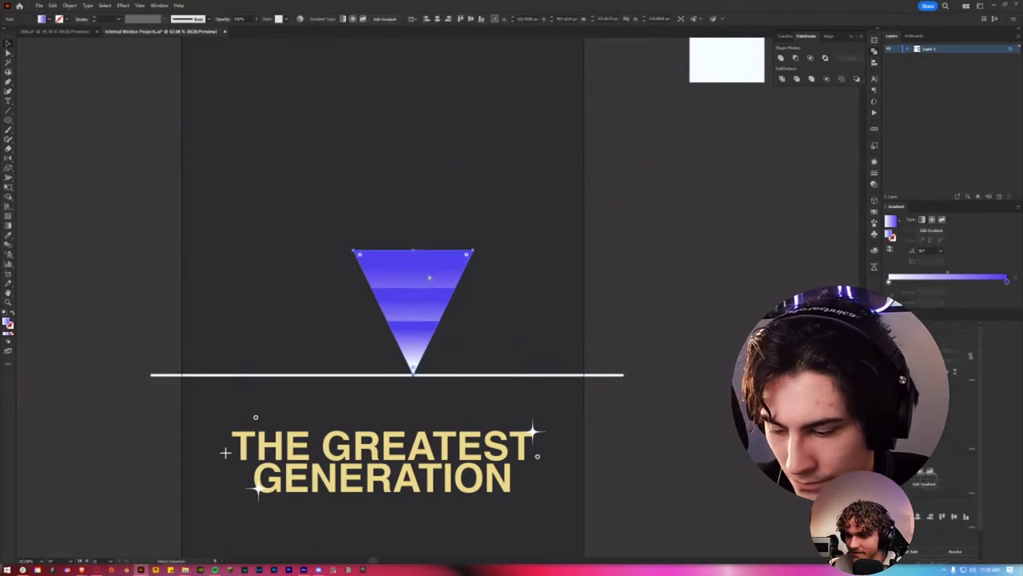
{"action": "left_click_drag", "start_coordinate": [478, 250], "coordinate": [518, 229]}
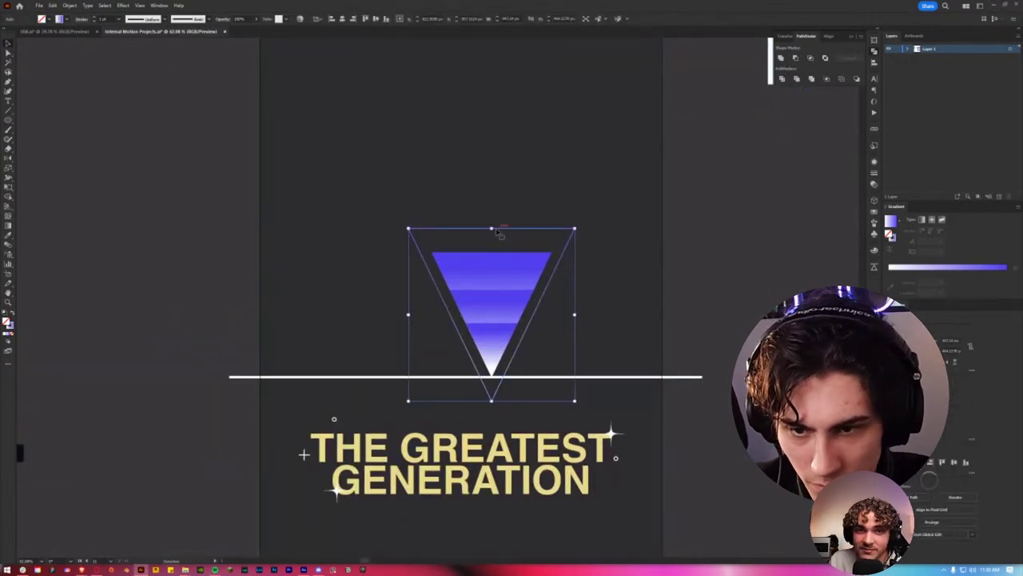
{"action": "left_click_drag", "start_coordinate": [491, 228], "coordinate": [492, 242]}
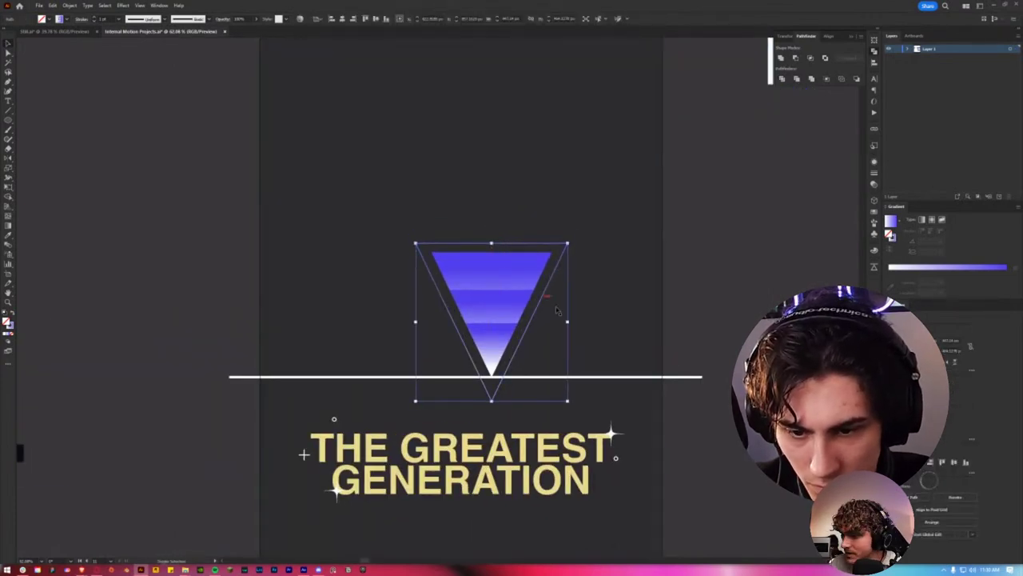
{"action": "key", "text": "ctrl+shift+a"}
{"action": "scroll", "coordinate": [495, 336], "scroll_direction": "down", "scroll_amount": 2}
{"action": "scroll", "coordinate": [506, 235], "scroll_direction": "down", "scroll_amount": 1}
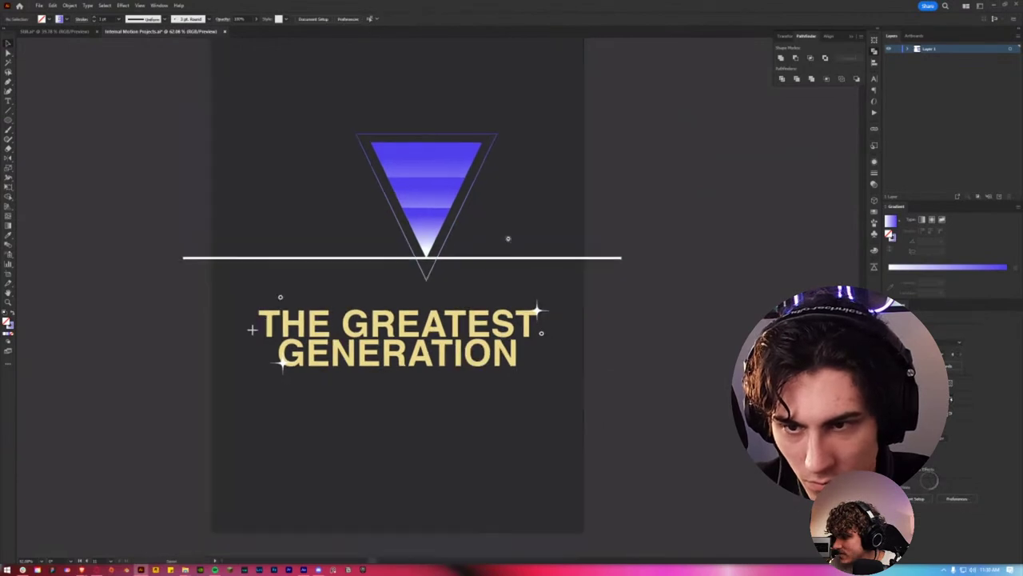
{"action": "scroll", "coordinate": [430, 253], "scroll_direction": "down", "scroll_amount": 2}
{"action": "scroll", "coordinate": [479, 239], "scroll_direction": "up", "scroll_amount": 2}
{"action": "scroll", "coordinate": [447, 288], "scroll_direction": "up", "scroll_amount": 1}
{"action": "scroll", "coordinate": [432, 312], "scroll_direction": "up", "scroll_amount": 1}
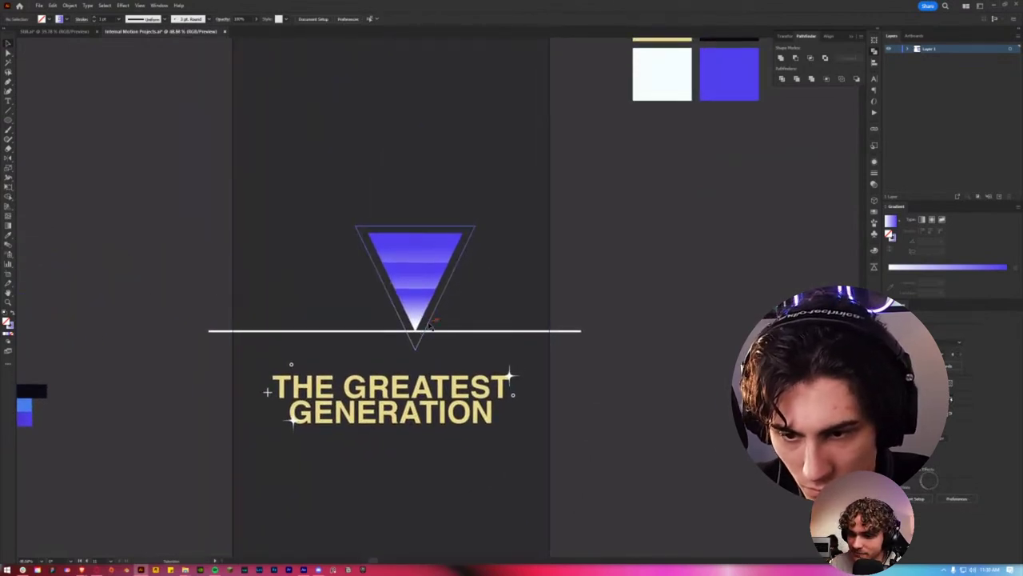
Step: Nudge the outer outline triangle slightly upward, undoing a first overly large move
{"action": "left_click_drag", "start_coordinate": [429, 323], "coordinate": [430, 302]}
{"action": "key", "text": "ctrl+shift+a"}
{"action": "scroll", "coordinate": [607, 270], "scroll_direction": "down", "scroll_amount": 1}
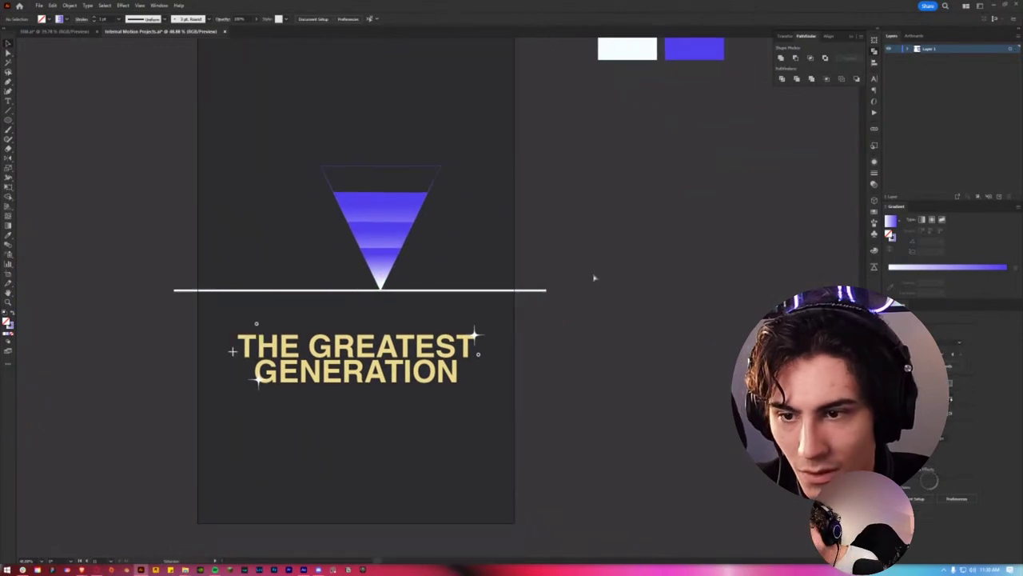
{"action": "key", "text": "ctrl+z"}
{"action": "scroll", "coordinate": [607, 280], "scroll_direction": "up", "scroll_amount": 1}
{"action": "key", "text": "ctrl+shift+a"}
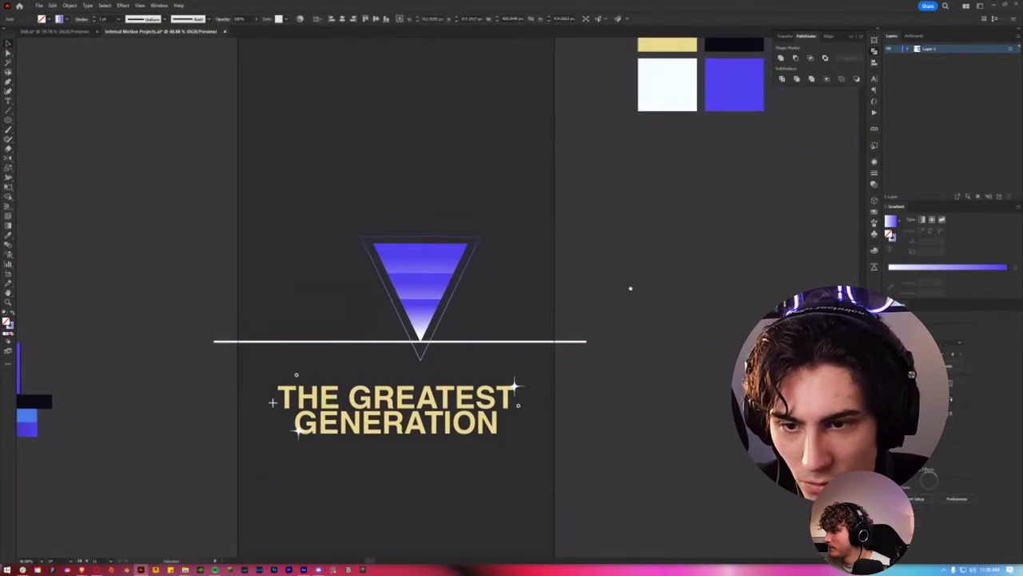
{"action": "scroll", "coordinate": [447, 300], "scroll_direction": "up", "scroll_amount": 3}
{"action": "scroll", "coordinate": [432, 335], "scroll_direction": "up", "scroll_amount": 1}
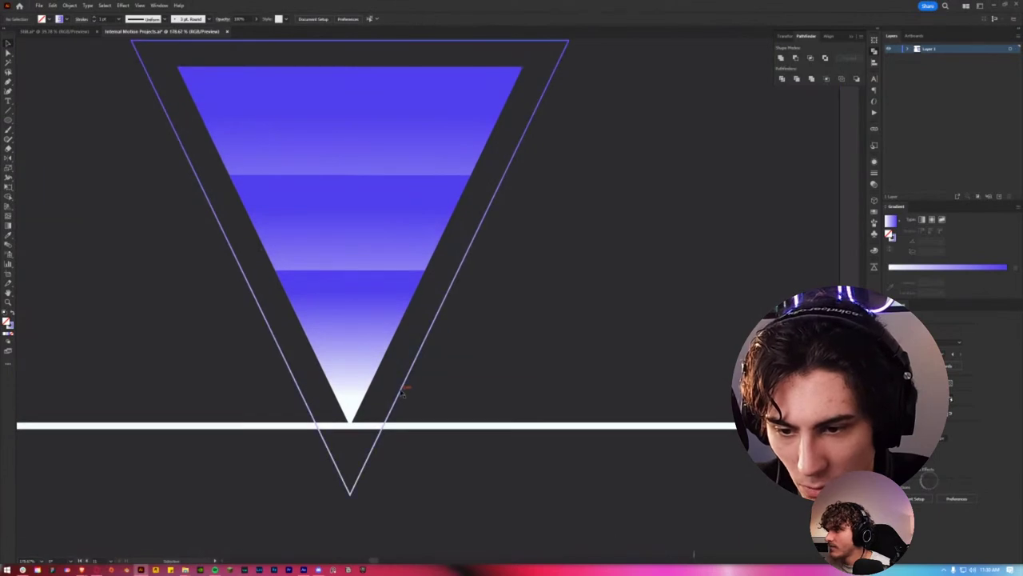
{"action": "left_click_drag", "start_coordinate": [402, 392], "coordinate": [420, 384]}
{"action": "scroll", "coordinate": [415, 397], "scroll_direction": "down", "scroll_amount": 2}
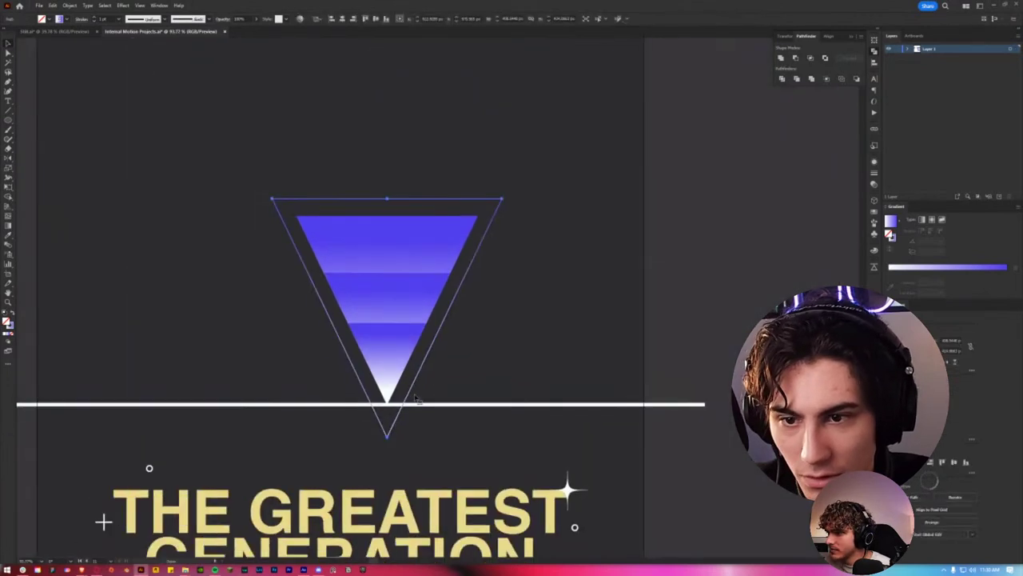
{"action": "scroll", "coordinate": [681, 356], "scroll_direction": "down", "scroll_amount": 2}
{"action": "scroll", "coordinate": [669, 320], "scroll_direction": "down", "scroll_amount": 2}
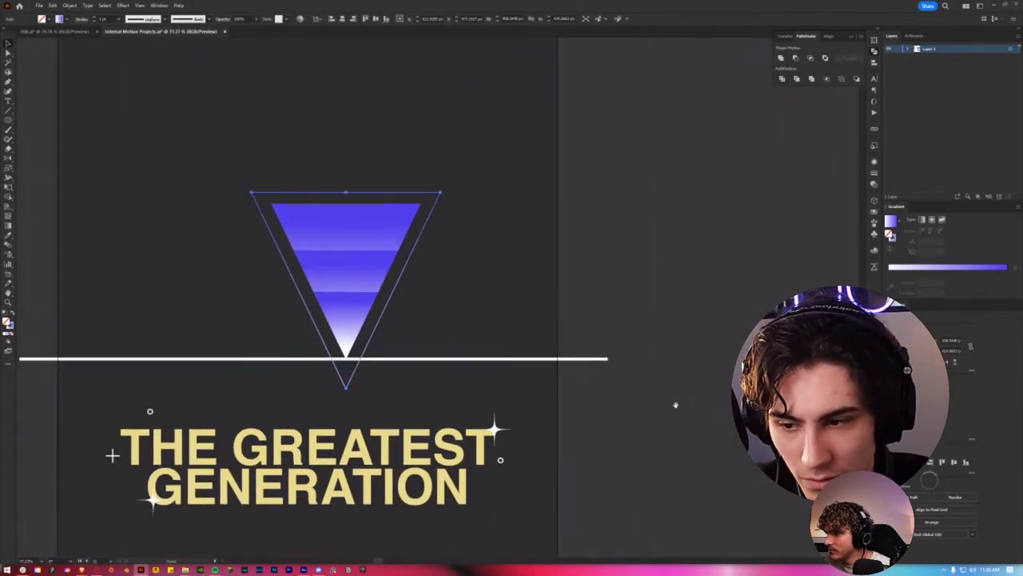
{"action": "scroll", "coordinate": [674, 331], "scroll_direction": "down", "scroll_amount": 2}
Step: Select the horizontal line together with the artboard background
{"action": "left_click", "coordinate": [682, 310]}
{"action": "scroll", "coordinate": [682, 311], "scroll_direction": "up", "scroll_amount": 1}
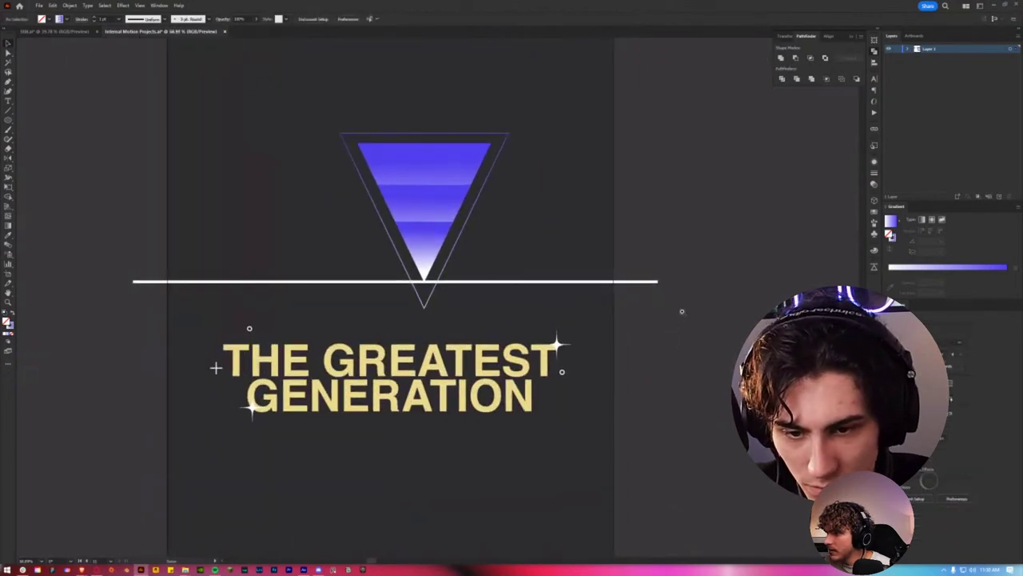
{"action": "left_click_drag", "start_coordinate": [682, 311], "coordinate": [637, 258]}
{"action": "left_click", "coordinate": [476, 257], "text": "shift"}
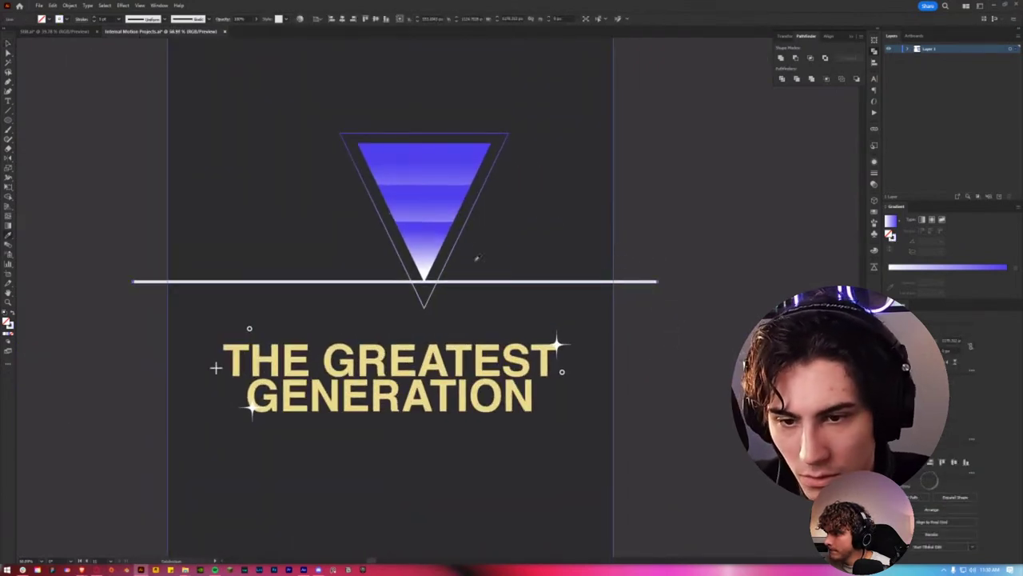
{"action": "left_click", "coordinate": [666, 321]}
{"action": "scroll", "coordinate": [666, 321], "scroll_direction": "up", "scroll_amount": 1}
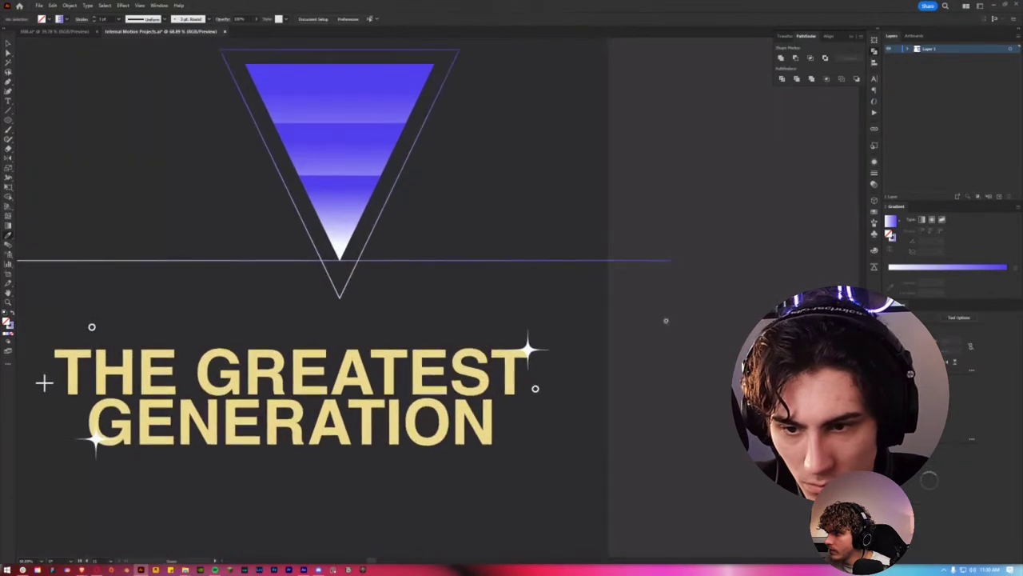
{"action": "scroll", "coordinate": [666, 320], "scroll_direction": "down", "scroll_amount": 2}
{"action": "key", "text": "shift+f"}
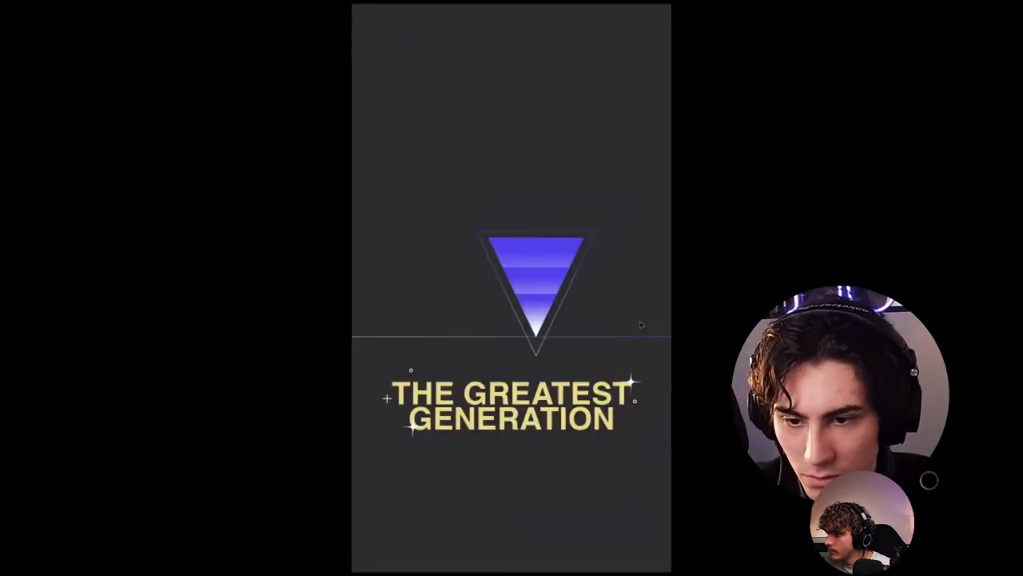
{"action": "key", "text": "Escape"}
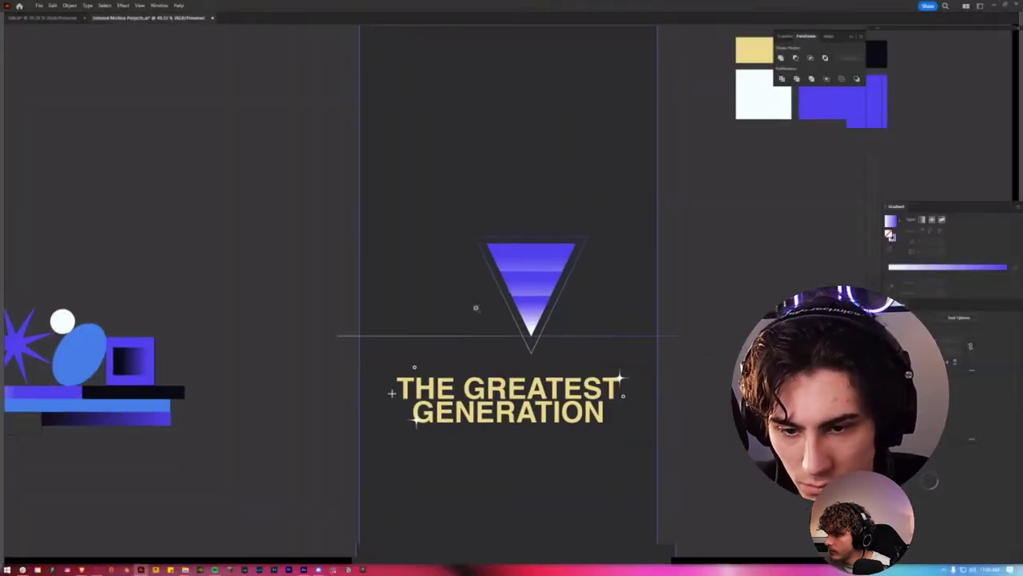
{"action": "scroll", "coordinate": [320, 338], "scroll_direction": "down", "scroll_amount": 2}
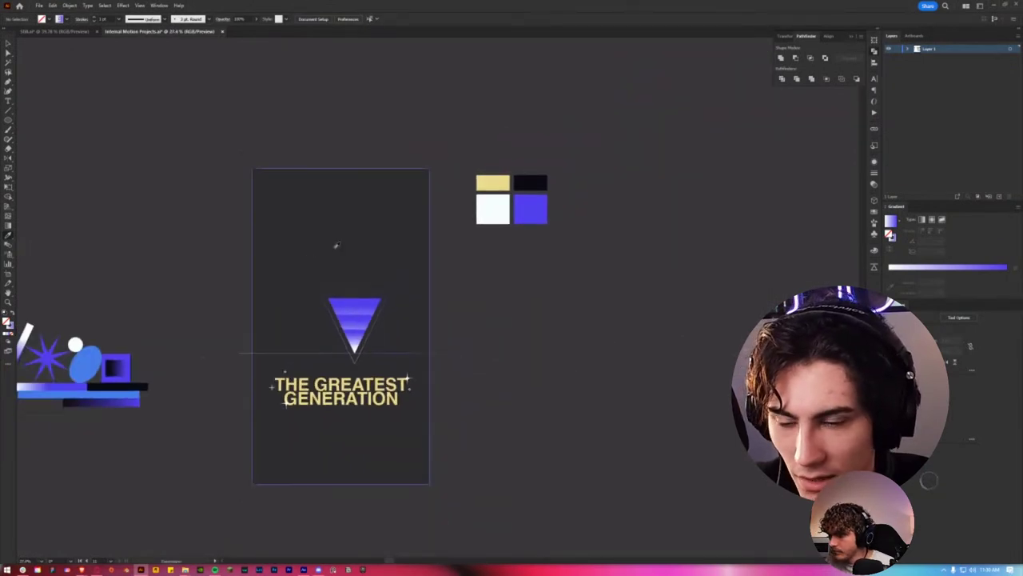
{"action": "scroll", "coordinate": [308, 287], "scroll_direction": "up", "scroll_amount": 3}
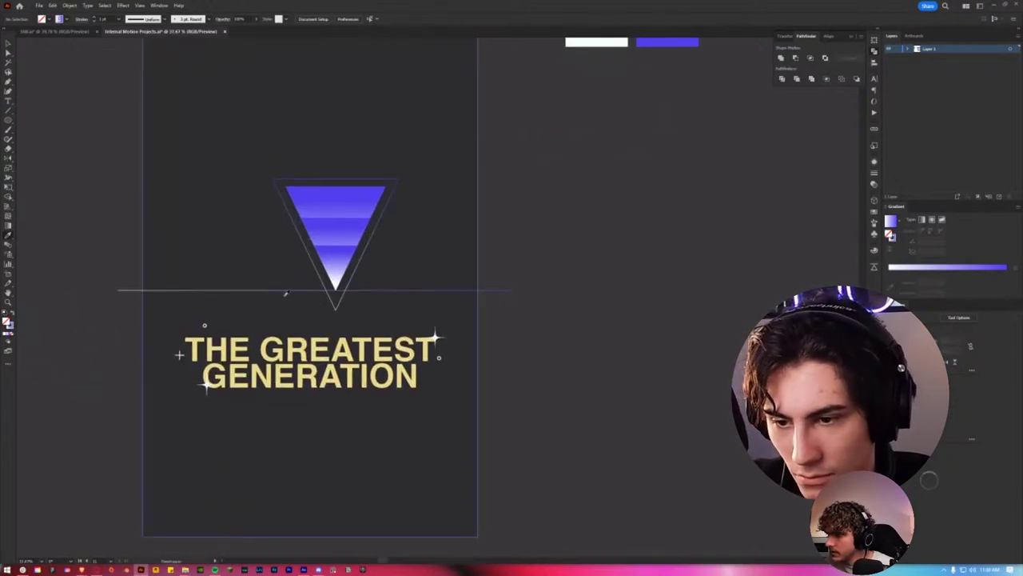
{"action": "left_click", "coordinate": [312, 338]}
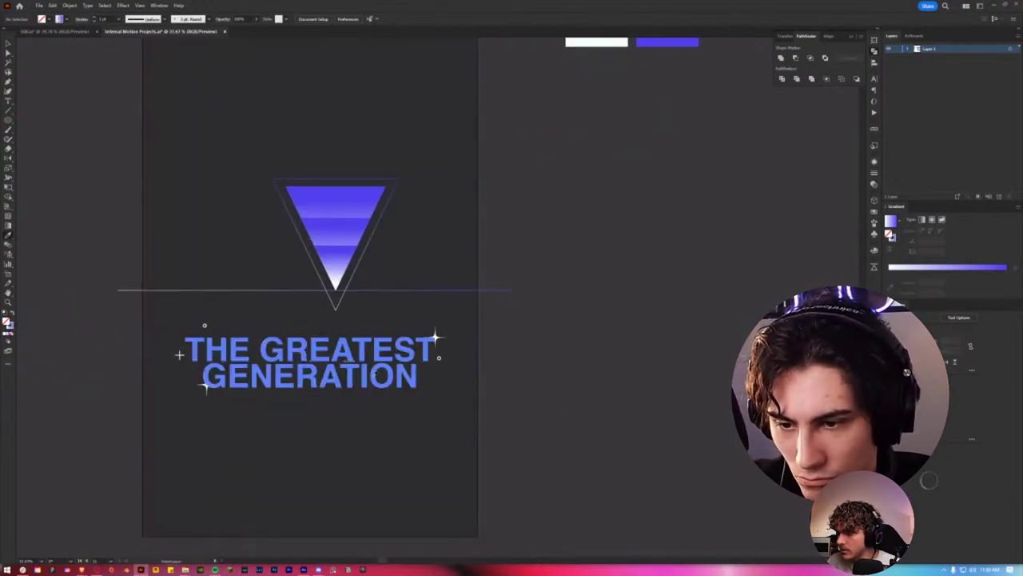
{"action": "key", "text": "ctrl+z"}
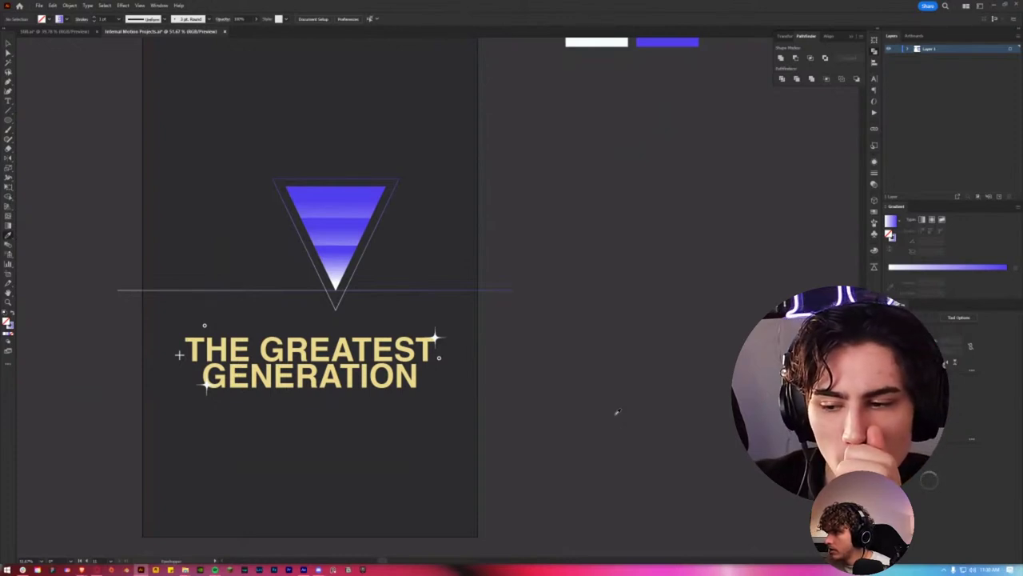
Step: Alt-drag the title text to place a duplicate below the artboard
{"action": "left_click", "coordinate": [384, 366]}
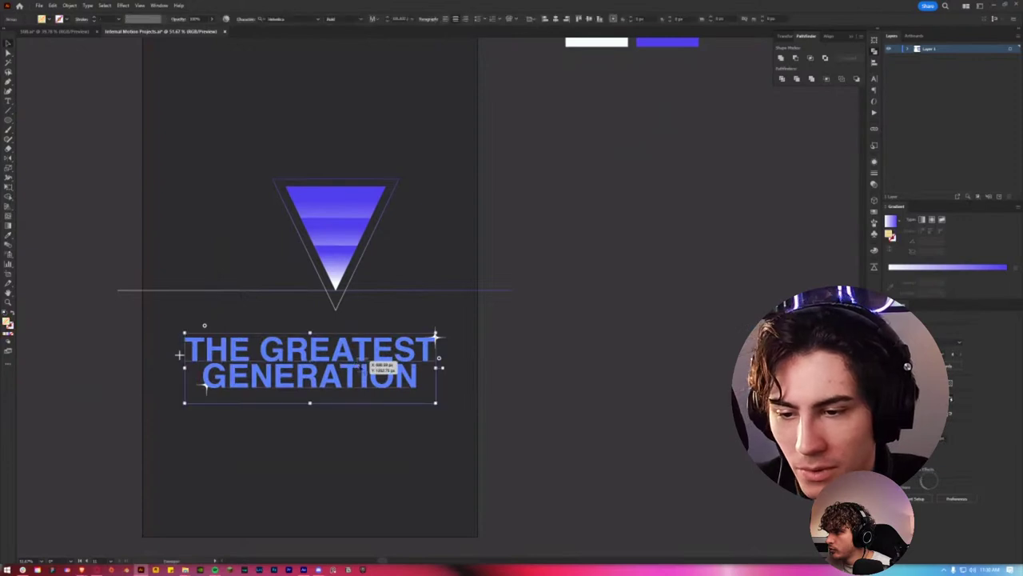
{"action": "scroll", "coordinate": [384, 365], "scroll_direction": "down", "scroll_amount": 5}
{"action": "left_click_drag", "start_coordinate": [432, 141], "coordinate": [431, 468]}
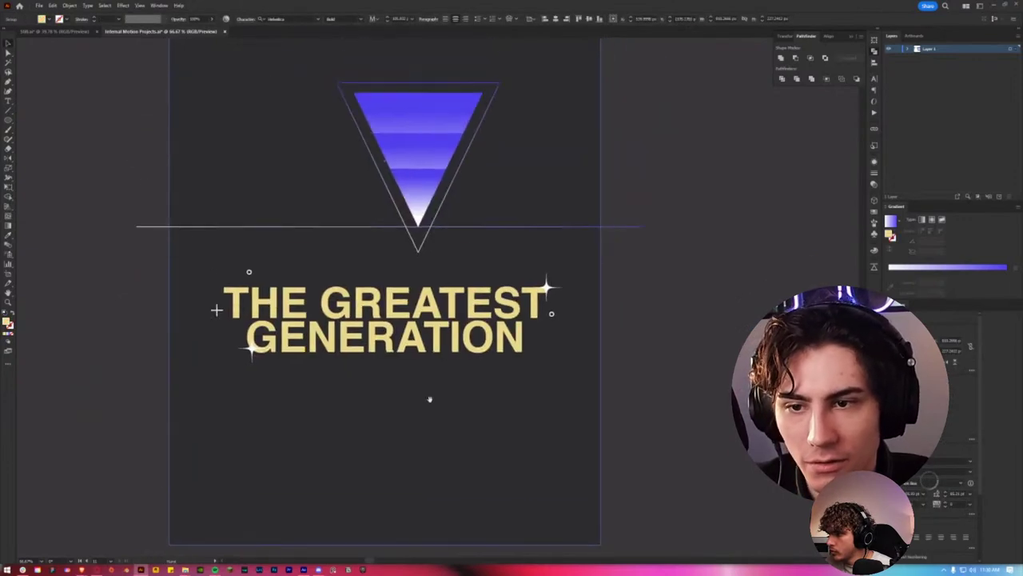
Step: Choose Object > Expand for the gold title text
{"action": "right_click", "coordinate": [273, 299]}
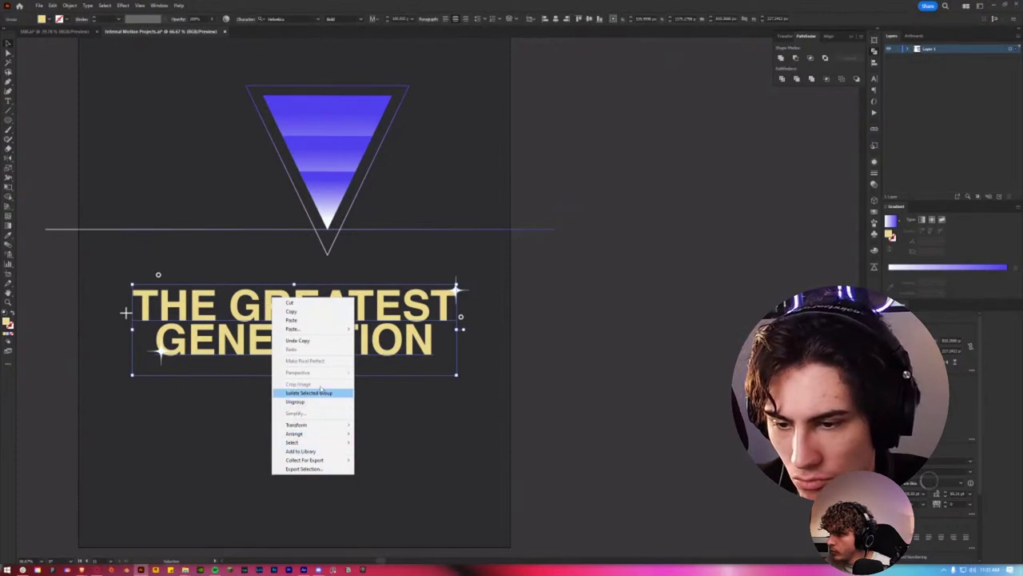
{"action": "right_click", "coordinate": [229, 324]}
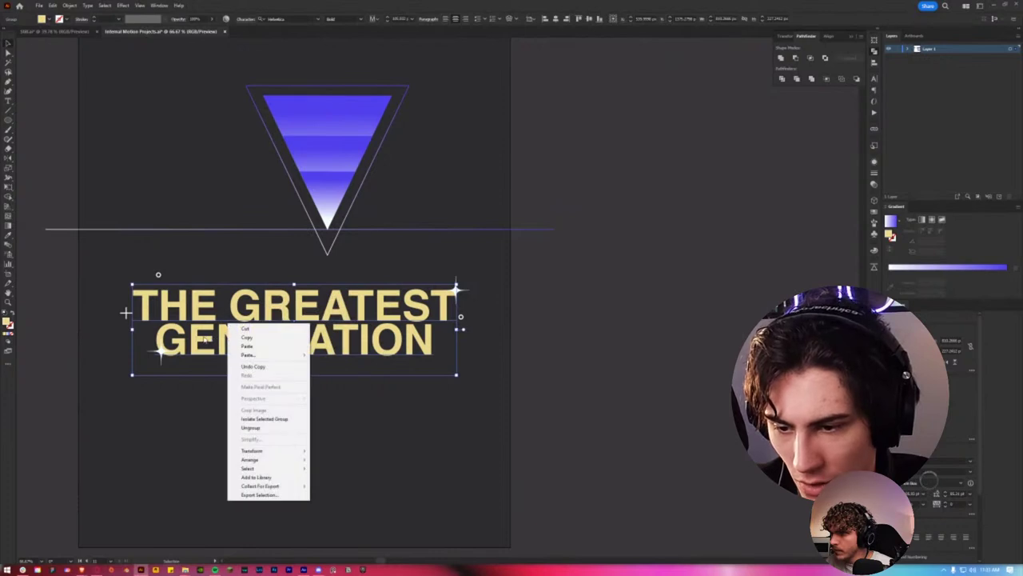
{"action": "right_click", "coordinate": [204, 338]}
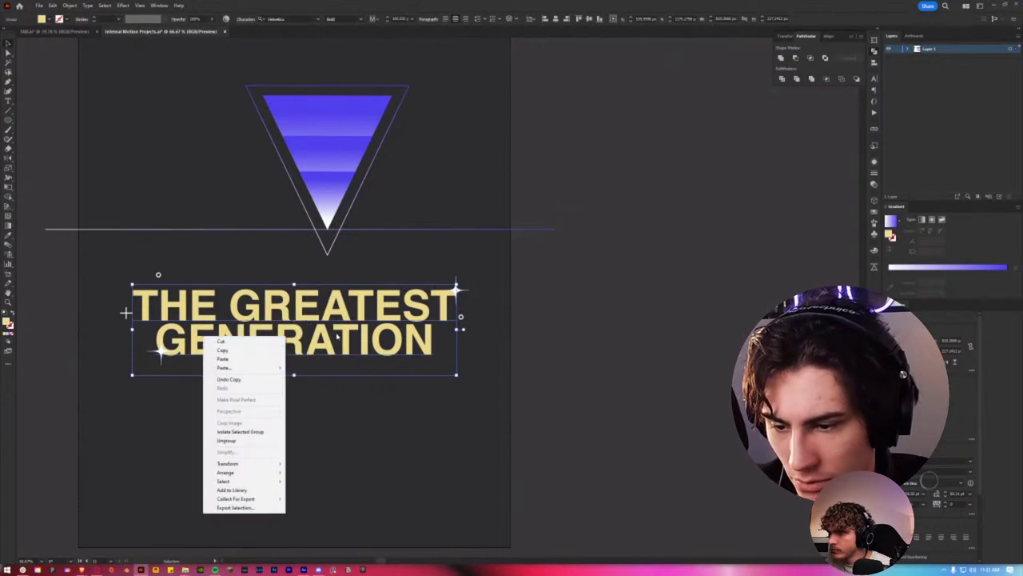
{"action": "left_click", "coordinate": [71, 6]}
{"action": "left_click", "coordinate": [88, 112]}
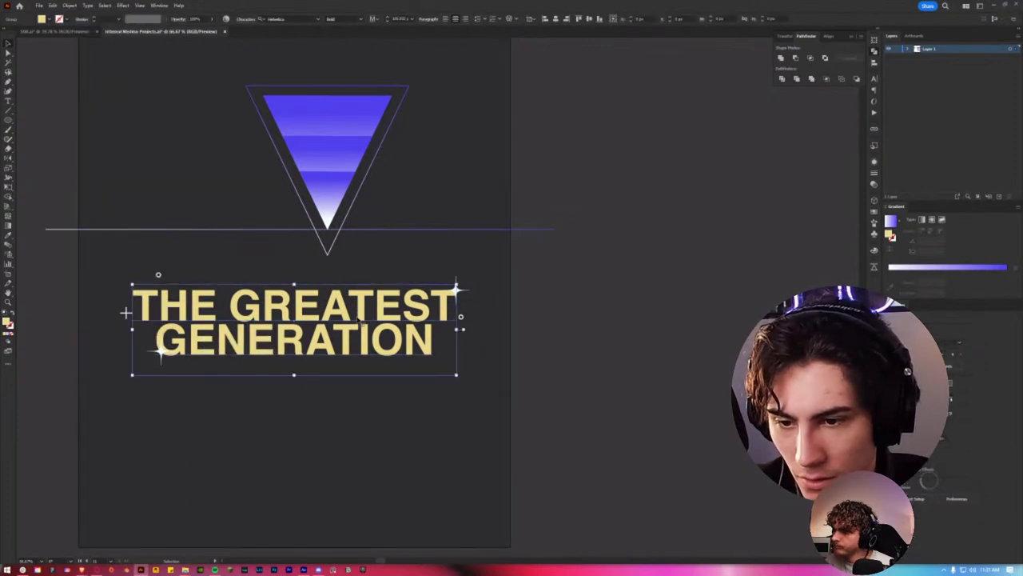
{"action": "left_click", "coordinate": [68, 6]}
{"action": "left_click", "coordinate": [84, 108]}
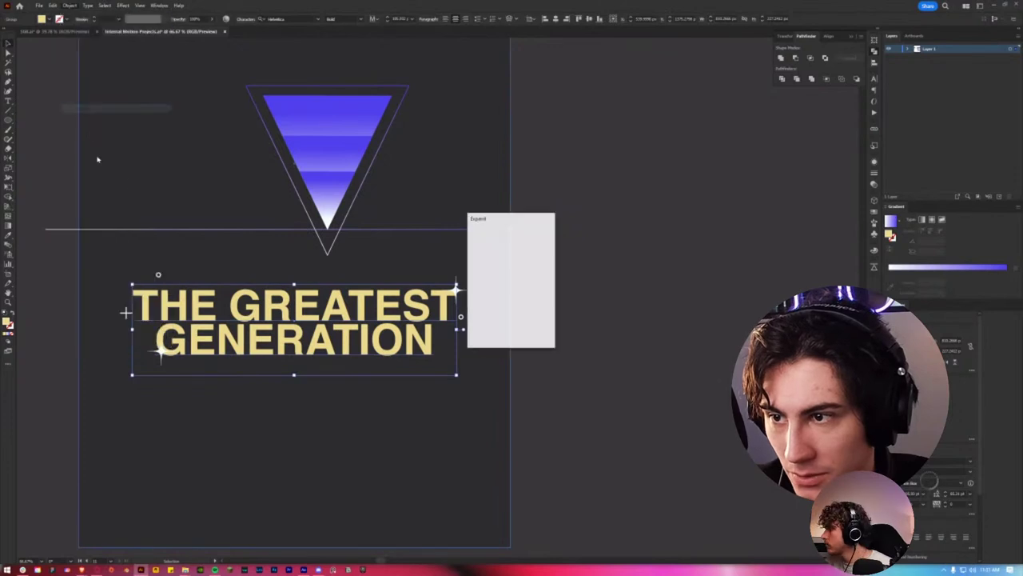
Step: Confirm the title expansion and draw a yellow rectangle beside the artboard
{"action": "left_click", "coordinate": [493, 331]}
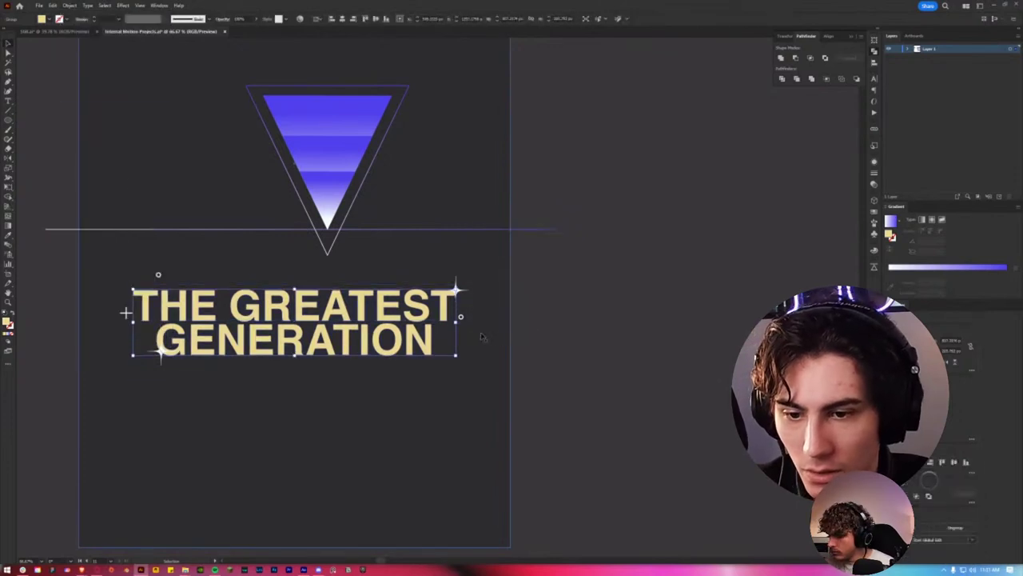
{"action": "scroll", "coordinate": [384, 194], "scroll_direction": "down", "scroll_amount": 3}
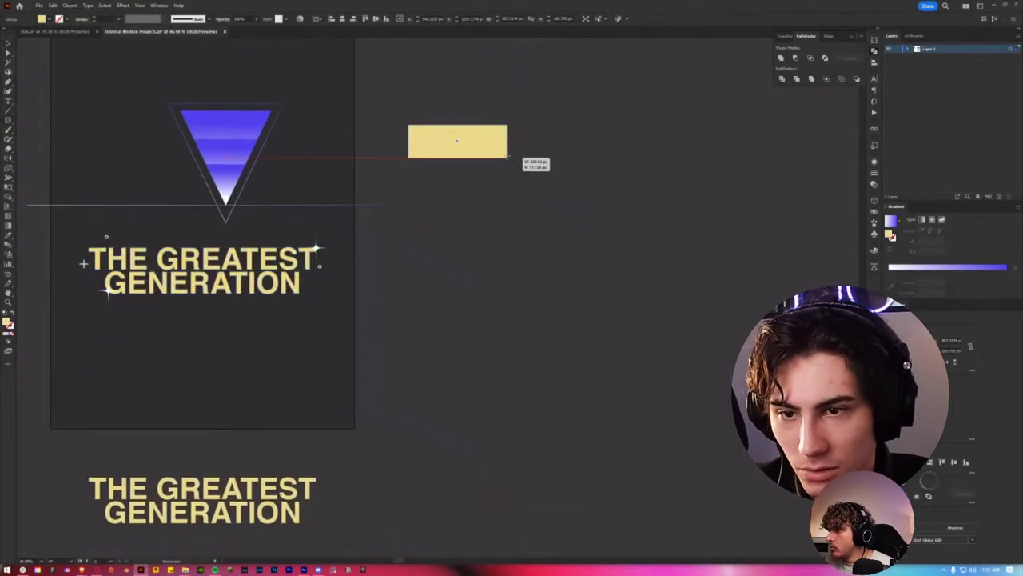
{"action": "left_click_drag", "start_coordinate": [408, 124], "coordinate": [541, 139]}
{"action": "scroll", "coordinate": [425, 297], "scroll_direction": "up", "scroll_amount": 5}
{"action": "scroll", "coordinate": [394, 272], "scroll_direction": "up", "scroll_amount": 1}
{"action": "left_click", "coordinate": [415, 342]}
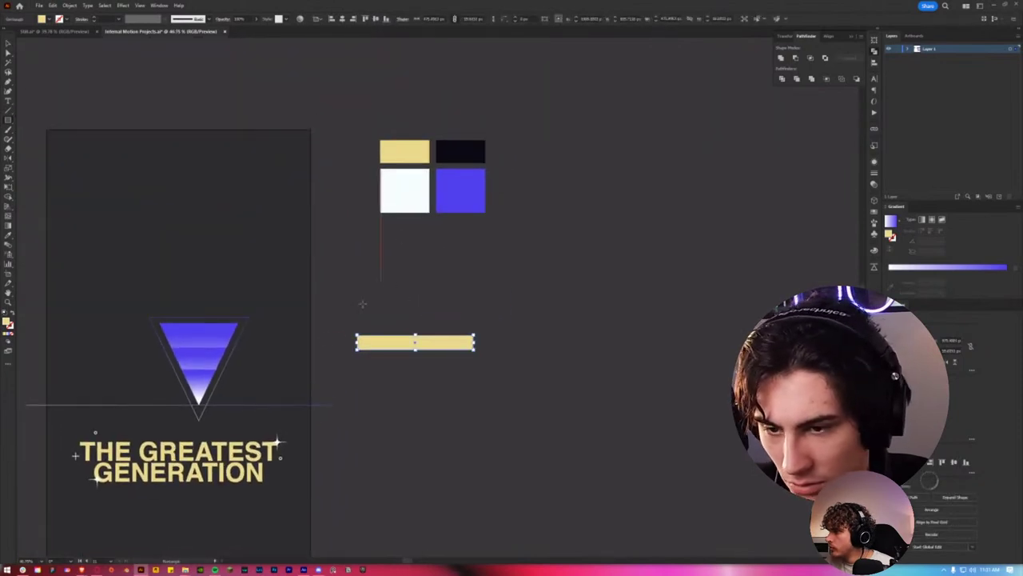
Step: Give the rectangle a yellow-and-white gradient with an extra white stop near its right end
{"action": "left_click", "coordinate": [938, 268]}
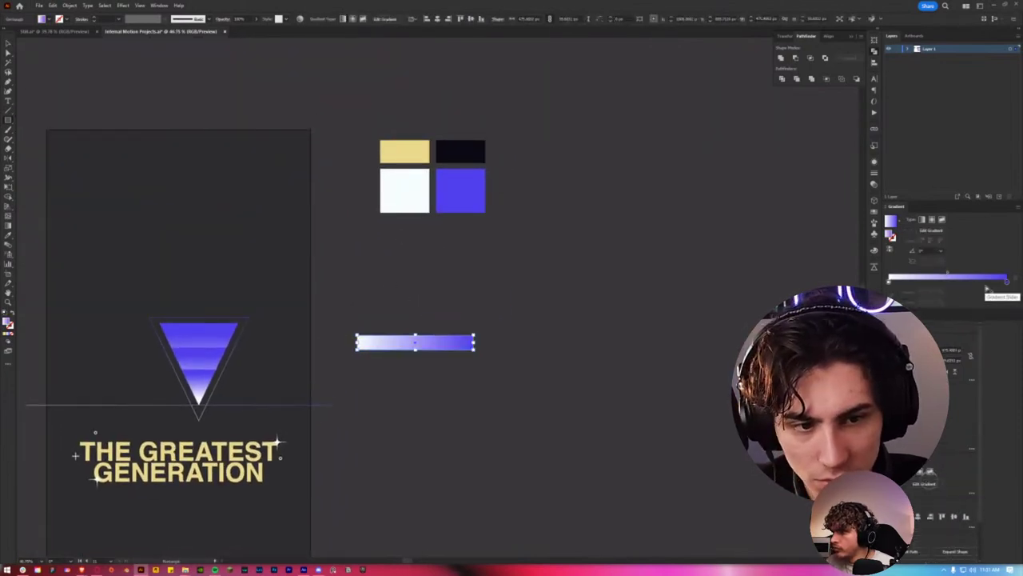
{"action": "left_click", "coordinate": [1007, 280]}
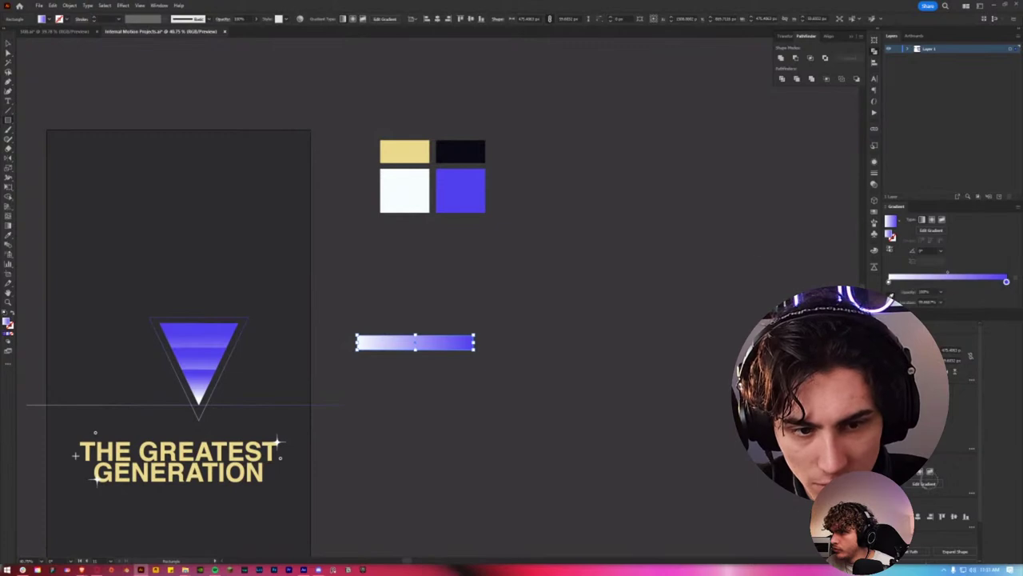
{"action": "left_click", "coordinate": [406, 148]}
{"action": "scroll", "coordinate": [447, 340], "scroll_direction": "up", "scroll_amount": 3}
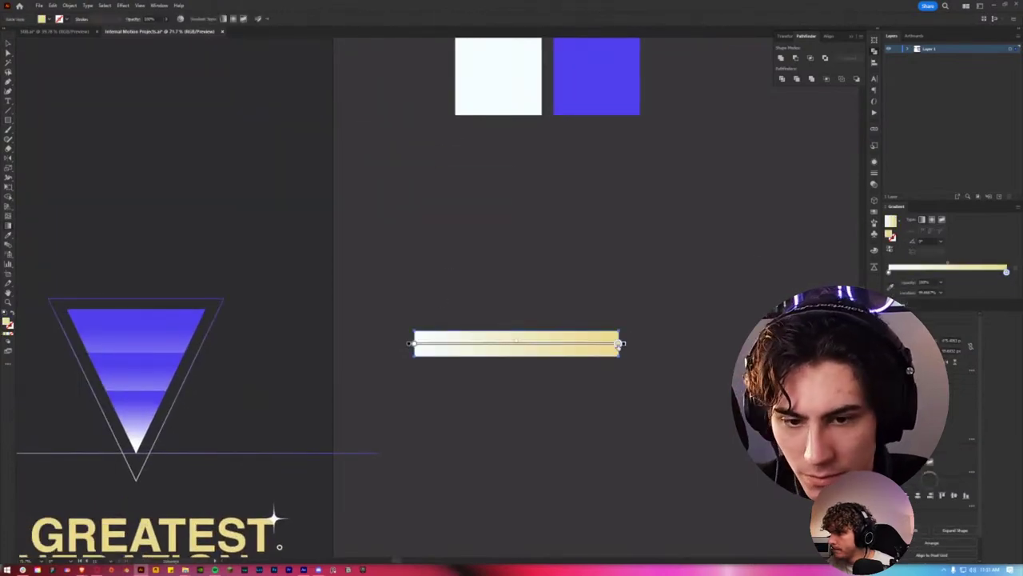
{"action": "left_click_drag", "start_coordinate": [620, 343], "coordinate": [506, 344]}
{"action": "left_click_drag", "start_coordinate": [413, 344], "coordinate": [519, 347]}
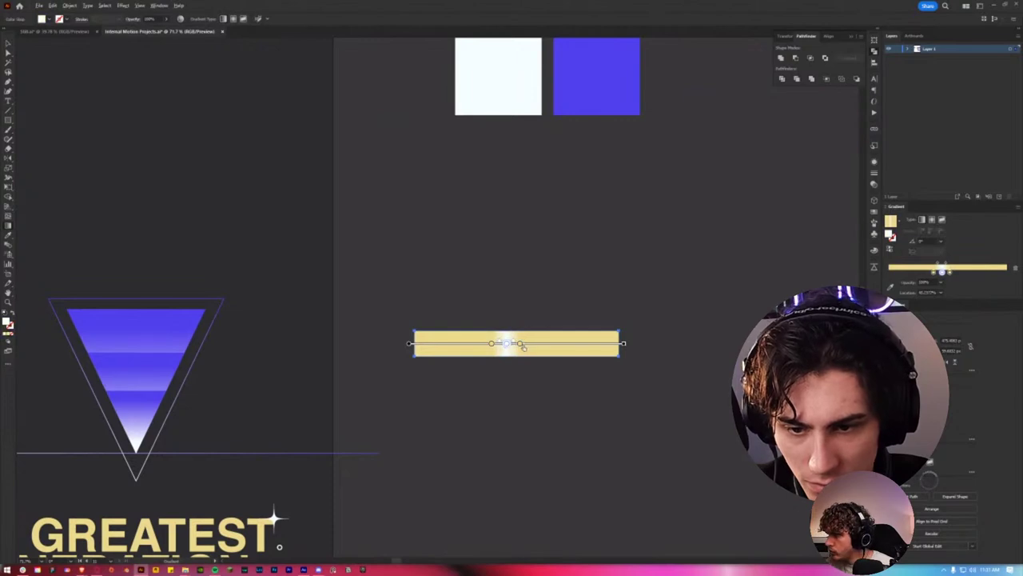
{"action": "left_click_drag", "start_coordinate": [504, 345], "coordinate": [609, 350]}
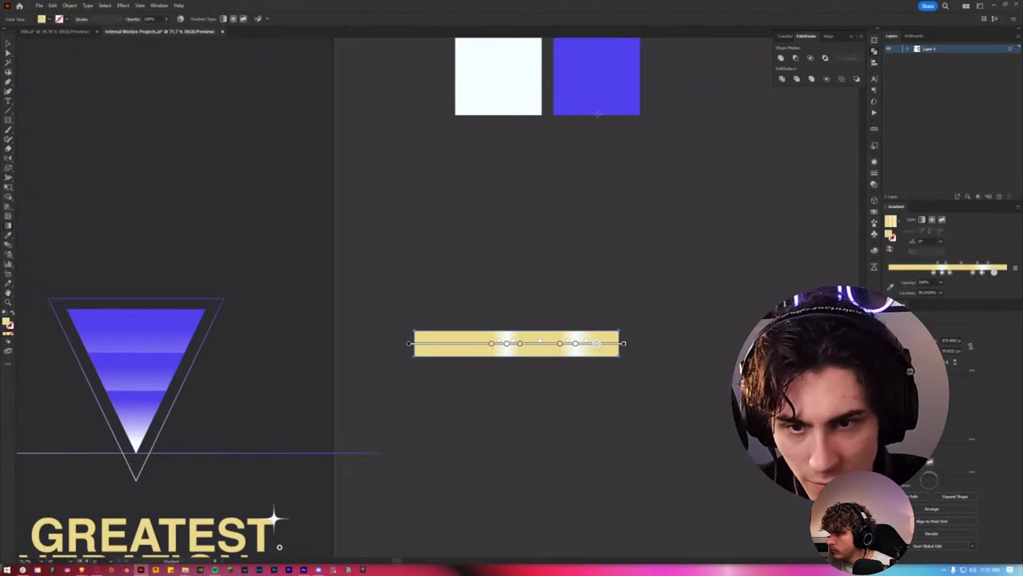
Step: Make a middle gradient stop purple and add a narrow blue stop near the left
{"action": "double_click", "coordinate": [462, 344]}
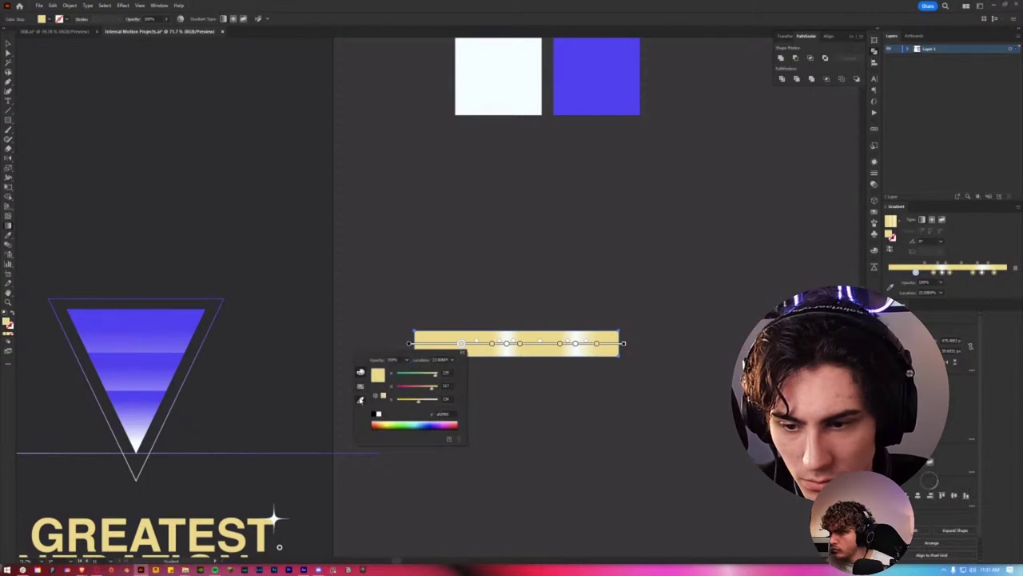
{"action": "left_click", "coordinate": [360, 400]}
{"action": "scroll", "coordinate": [454, 364], "scroll_direction": "up", "scroll_amount": 1}
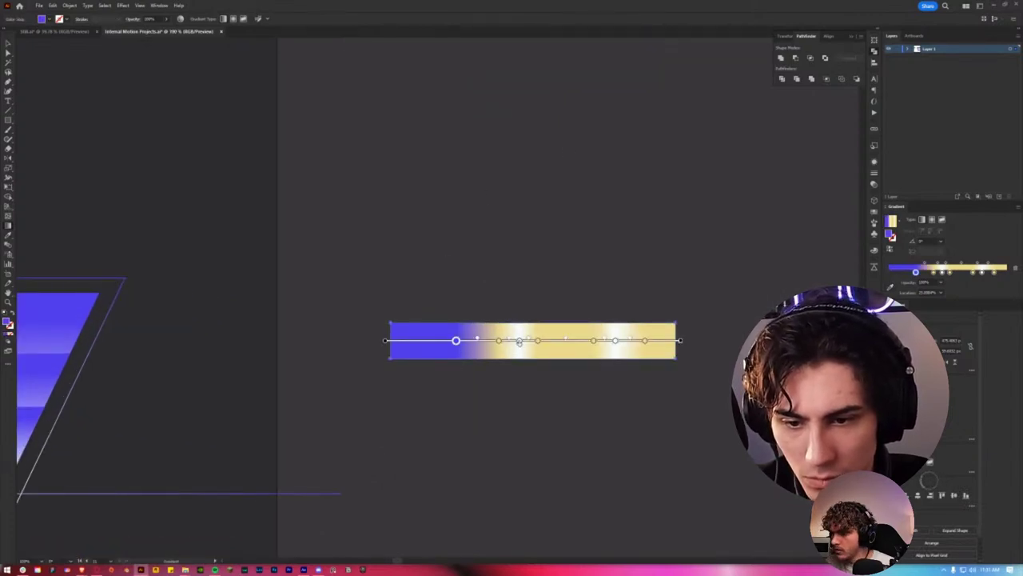
{"action": "left_click_drag", "start_coordinate": [519, 342], "coordinate": [436, 343]}
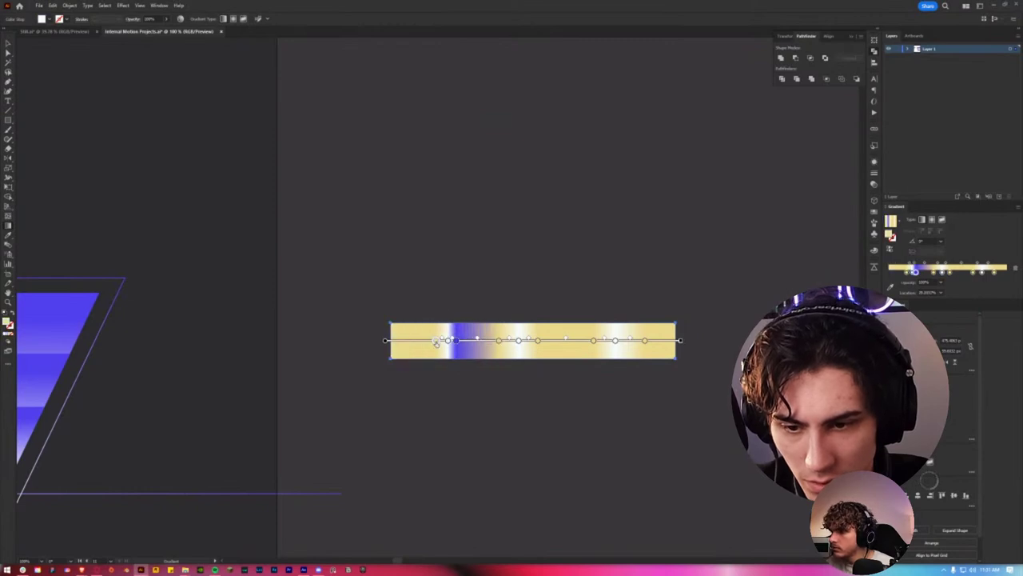
{"action": "left_click", "coordinate": [430, 343]}
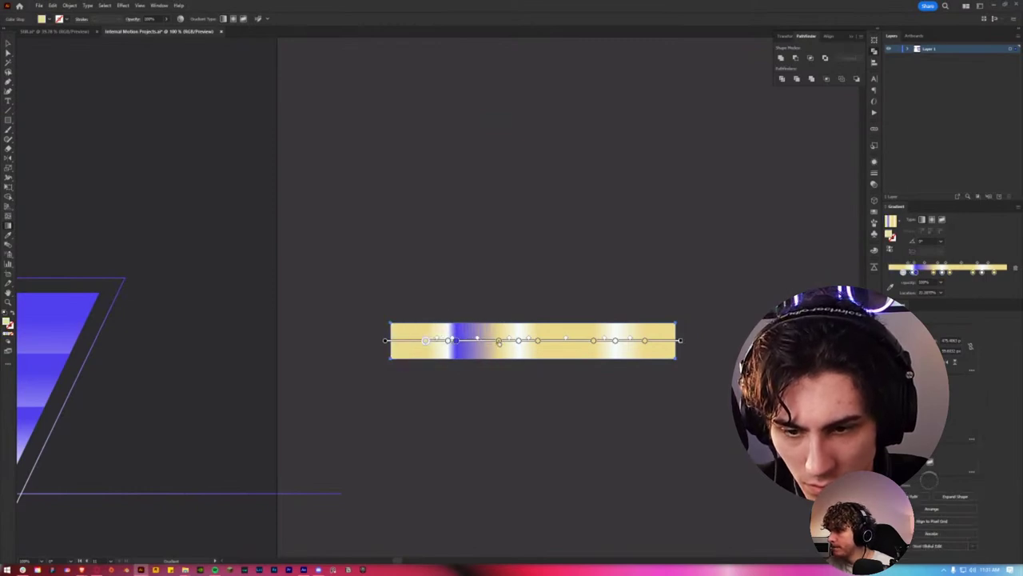
{"action": "left_click_drag", "start_coordinate": [470, 342], "coordinate": [472, 342]}
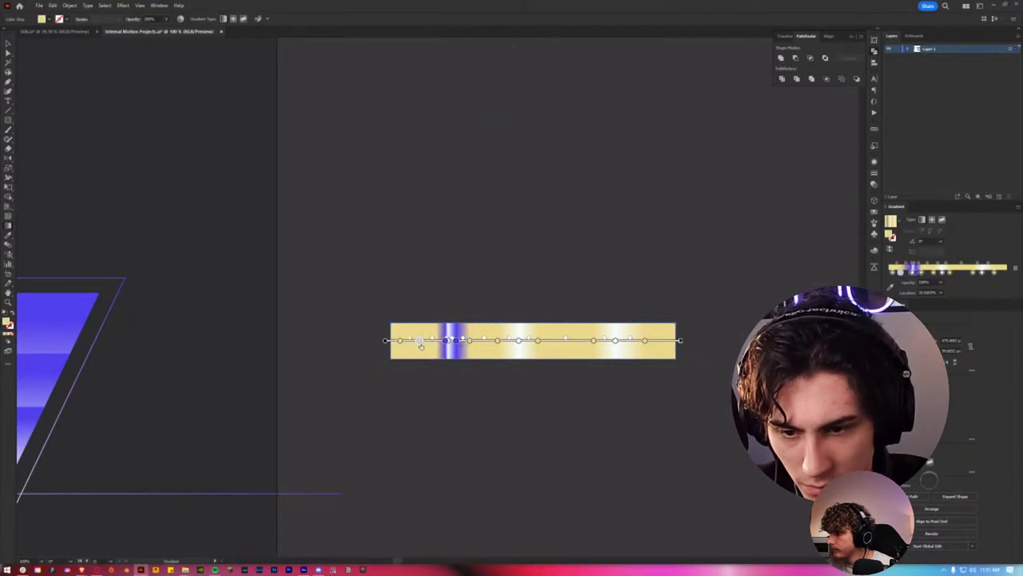
Step: Move the blue stop step by step to the bar's left end
{"action": "left_click", "coordinate": [437, 341]}
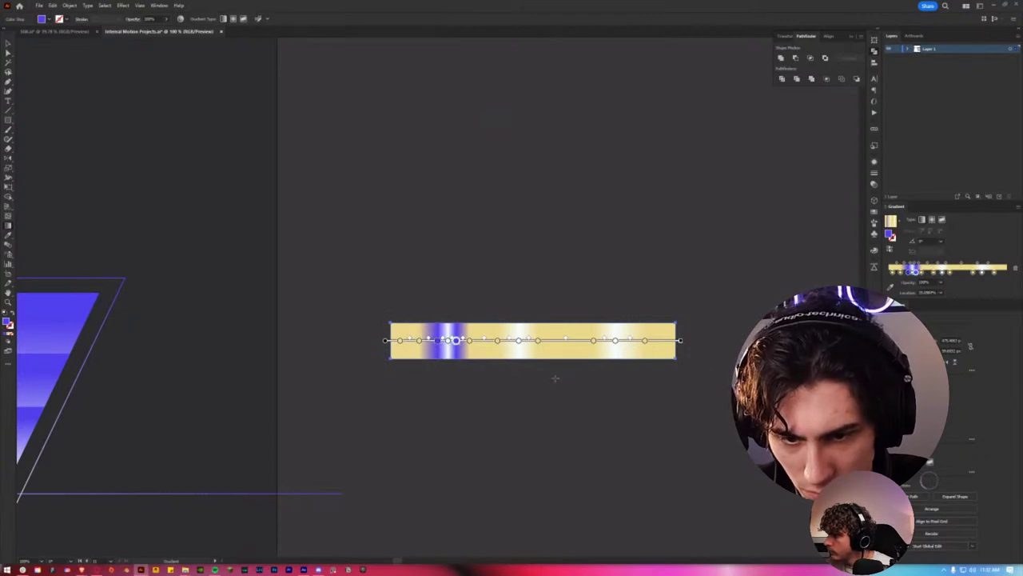
{"action": "scroll", "coordinate": [503, 376], "scroll_direction": "down", "scroll_amount": 1}
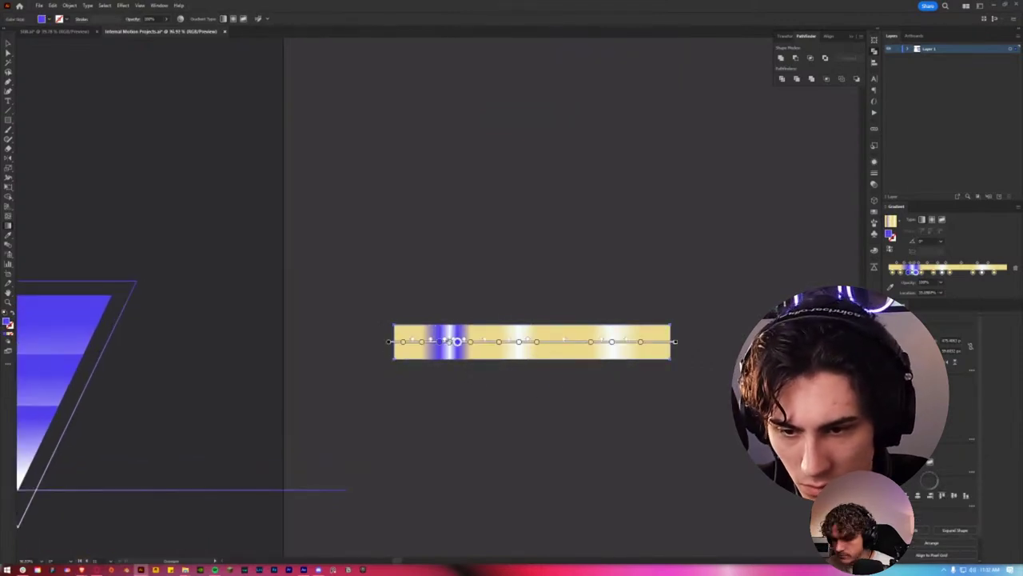
{"action": "mouse_move", "coordinate": [456, 341]}
{"action": "left_mouse_down"}
{"action": "mouse_move", "coordinate": [439, 343]}
{"action": "mouse_move", "coordinate": [449, 343]}
{"action": "left_mouse_up"}
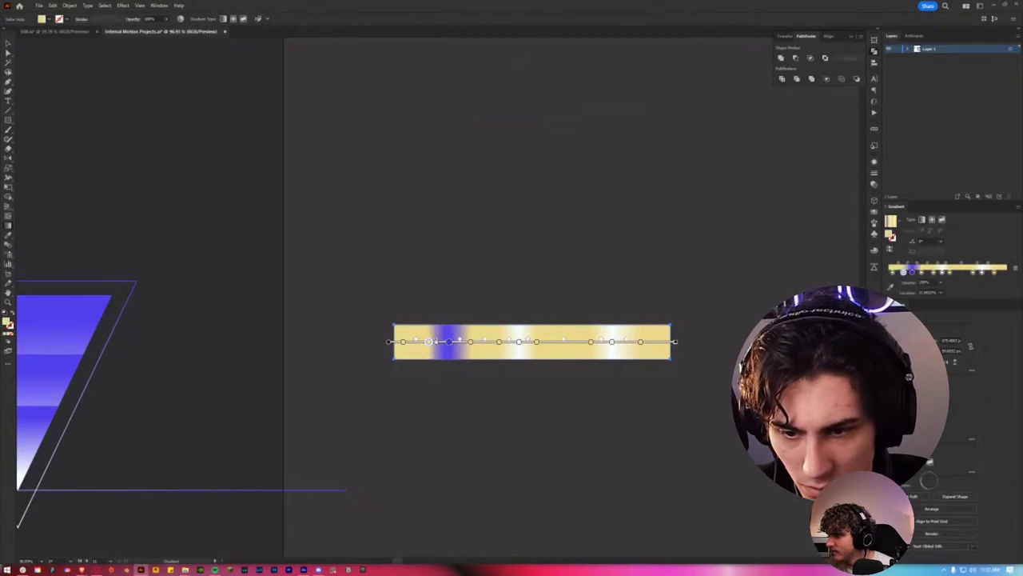
{"action": "scroll", "coordinate": [480, 354], "scroll_direction": "up", "scroll_amount": 1}
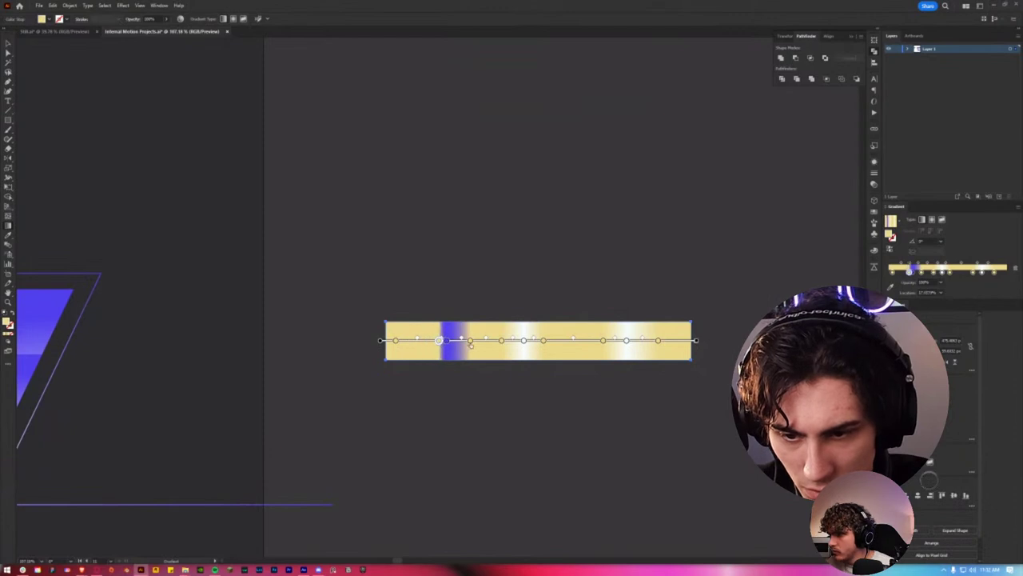
{"action": "left_click_drag", "start_coordinate": [470, 342], "coordinate": [453, 342]}
{"action": "scroll", "coordinate": [386, 368], "scroll_direction": "down", "scroll_amount": 5}
{"action": "scroll", "coordinate": [500, 349], "scroll_direction": "up", "scroll_amount": 5}
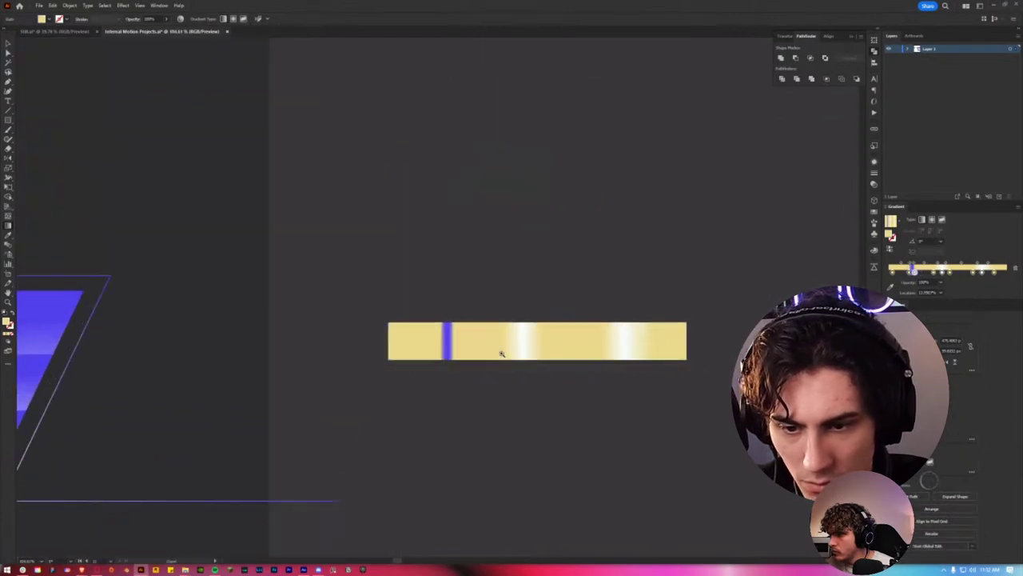
{"action": "scroll", "coordinate": [507, 349], "scroll_direction": "up", "scroll_amount": 1}
{"action": "scroll", "coordinate": [462, 336], "scroll_direction": "up", "scroll_amount": 1}
{"action": "scroll", "coordinate": [463, 337], "scroll_direction": "up", "scroll_amount": 1}
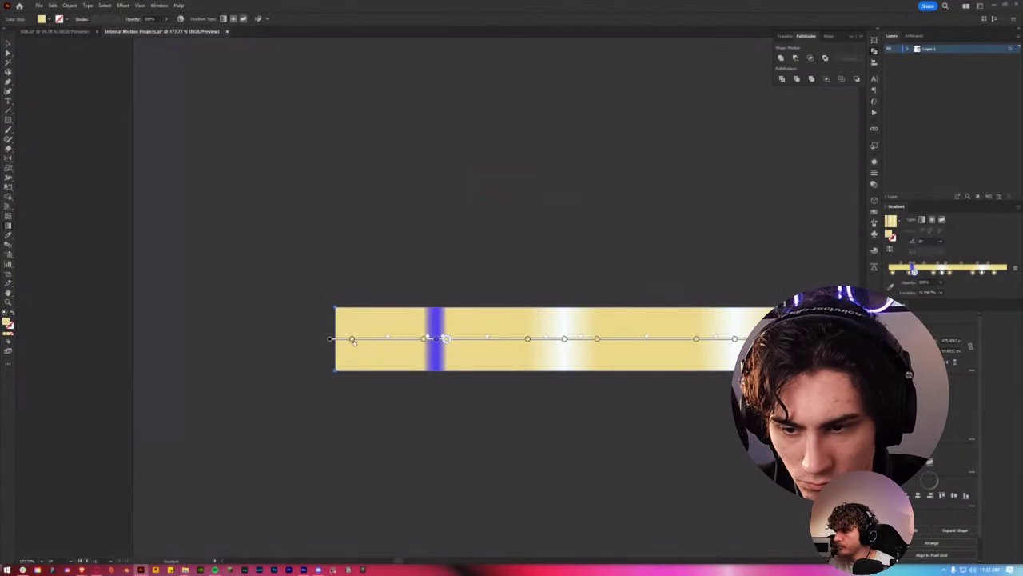
{"action": "left_click_drag", "start_coordinate": [423, 340], "coordinate": [356, 340]}
{"action": "scroll", "coordinate": [345, 350], "scroll_direction": "down", "scroll_amount": 3}
Step: Move the stop beside the blue one, then preview and reselect the gradient bar
{"action": "scroll", "coordinate": [233, 354], "scroll_direction": "down", "scroll_amount": 3}
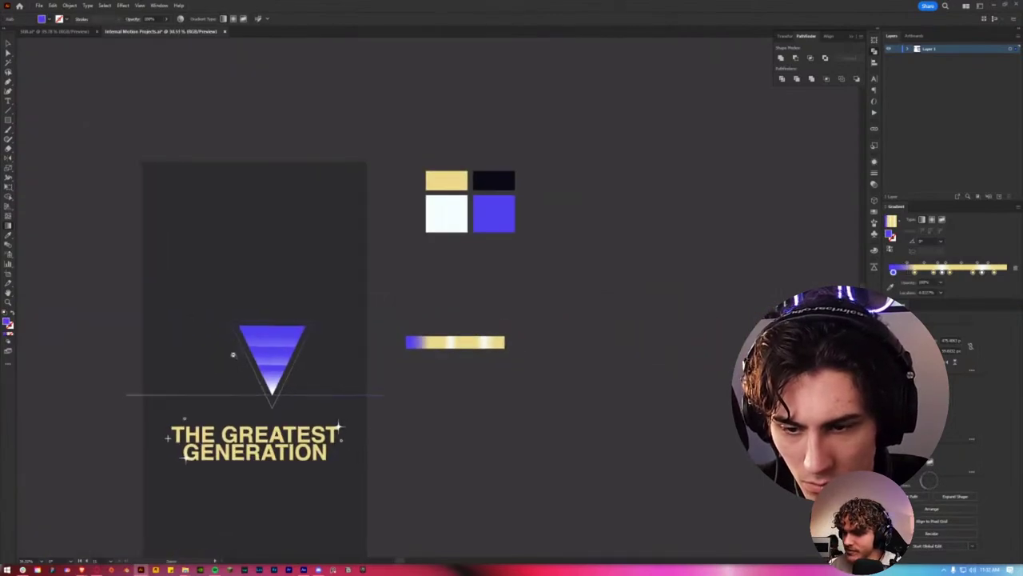
{"action": "scroll", "coordinate": [233, 354], "scroll_direction": "down", "scroll_amount": 1}
{"action": "scroll", "coordinate": [361, 349], "scroll_direction": "up", "scroll_amount": 5}
{"action": "scroll", "coordinate": [322, 358], "scroll_direction": "right", "scroll_amount": 2}
{"action": "scroll", "coordinate": [347, 324], "scroll_direction": "up", "scroll_amount": 1}
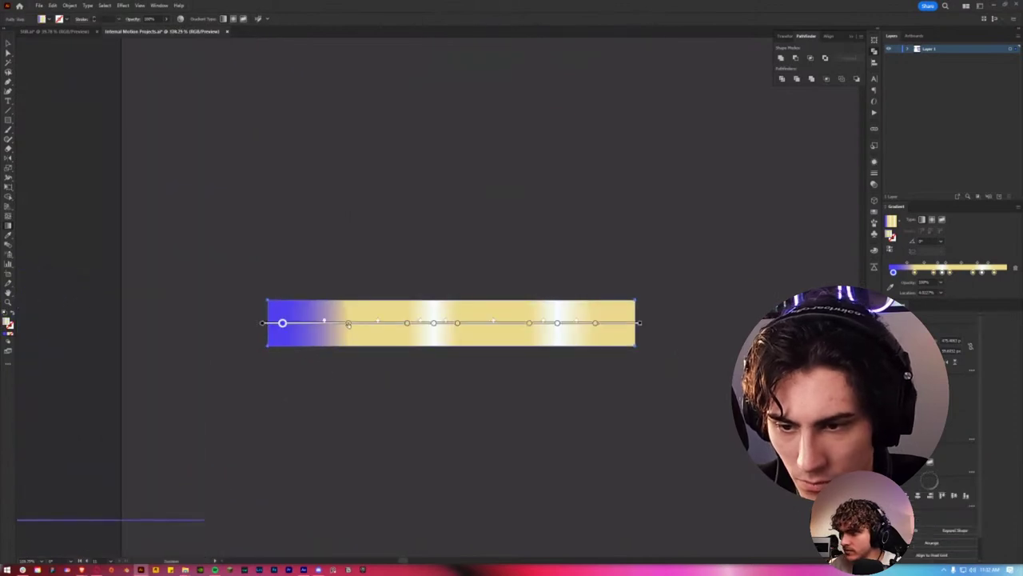
{"action": "mouse_move", "coordinate": [348, 324]}
{"action": "left_mouse_down"}
{"action": "mouse_move", "coordinate": [358, 324]}
{"action": "mouse_move", "coordinate": [324, 323]}
{"action": "left_mouse_up"}
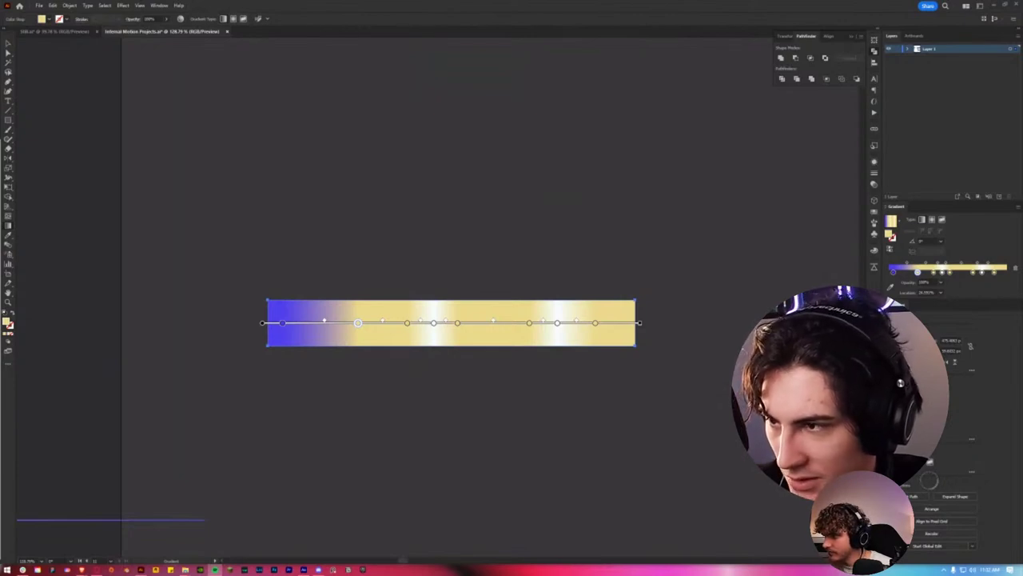
{"action": "left_click", "coordinate": [342, 419]}
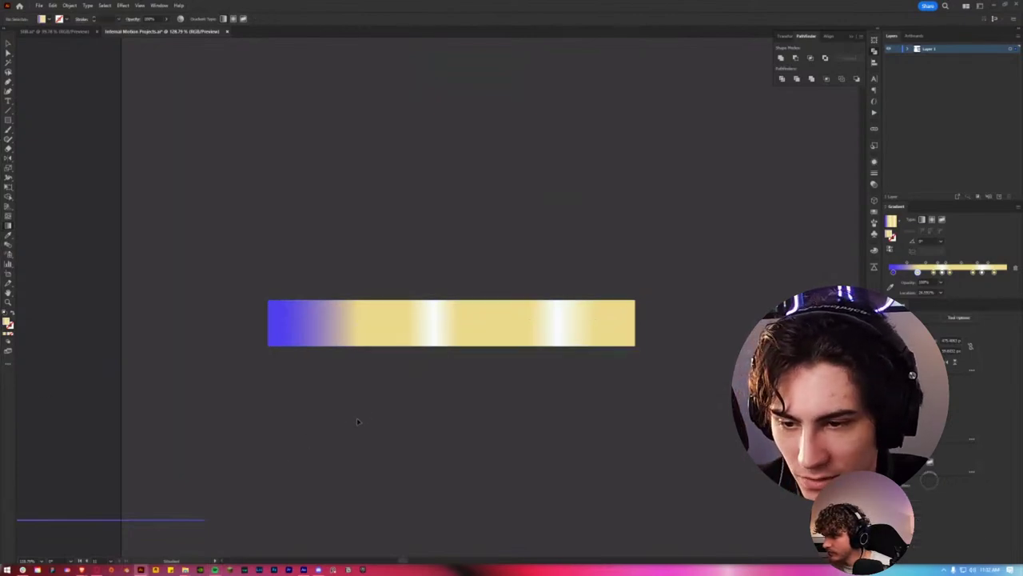
{"action": "scroll", "coordinate": [301, 381], "scroll_direction": "right", "scroll_amount": 5}
{"action": "scroll", "coordinate": [301, 381], "scroll_direction": "down", "scroll_amount": 2}
{"action": "left_click", "coordinate": [359, 304]}
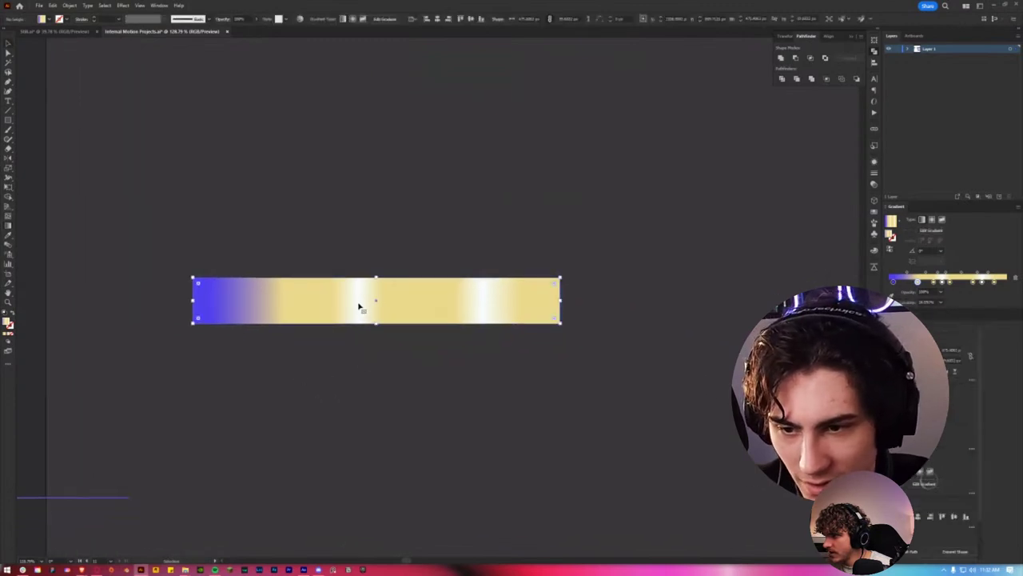
{"action": "scroll", "coordinate": [351, 292], "scroll_direction": "up", "scroll_amount": 1}
{"action": "scroll", "coordinate": [352, 296], "scroll_direction": "up", "scroll_amount": 1}
Step: Add a white highlight stop on the bar and open the first stop's colour options
{"action": "key", "text": "g"}
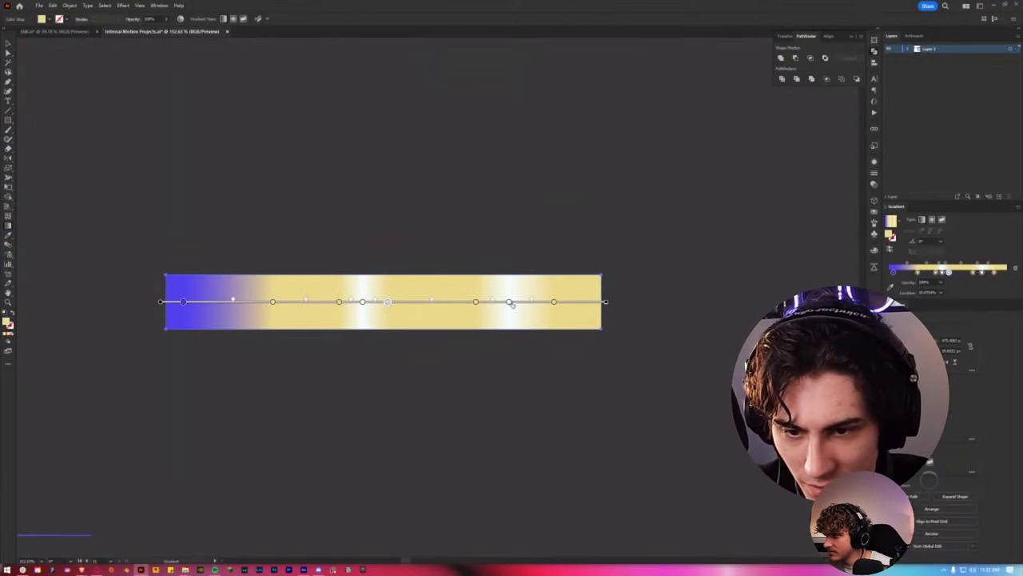
{"action": "left_click_drag", "start_coordinate": [509, 305], "coordinate": [430, 305]}
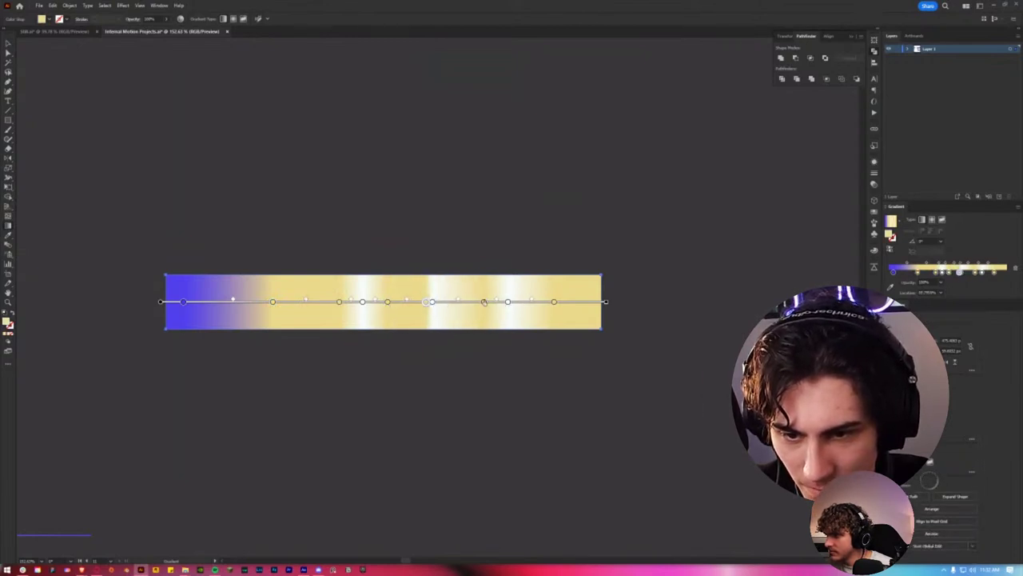
{"action": "left_click", "coordinate": [483, 302]}
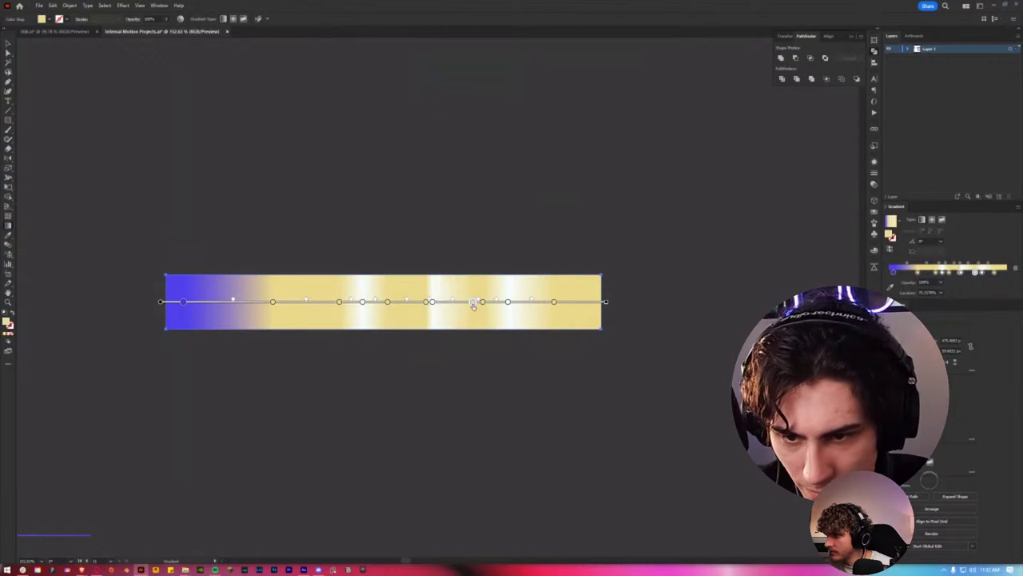
{"action": "scroll", "coordinate": [399, 384], "scroll_direction": "down", "scroll_amount": 5}
{"action": "scroll", "coordinate": [555, 360], "scroll_direction": "left", "scroll_amount": 3}
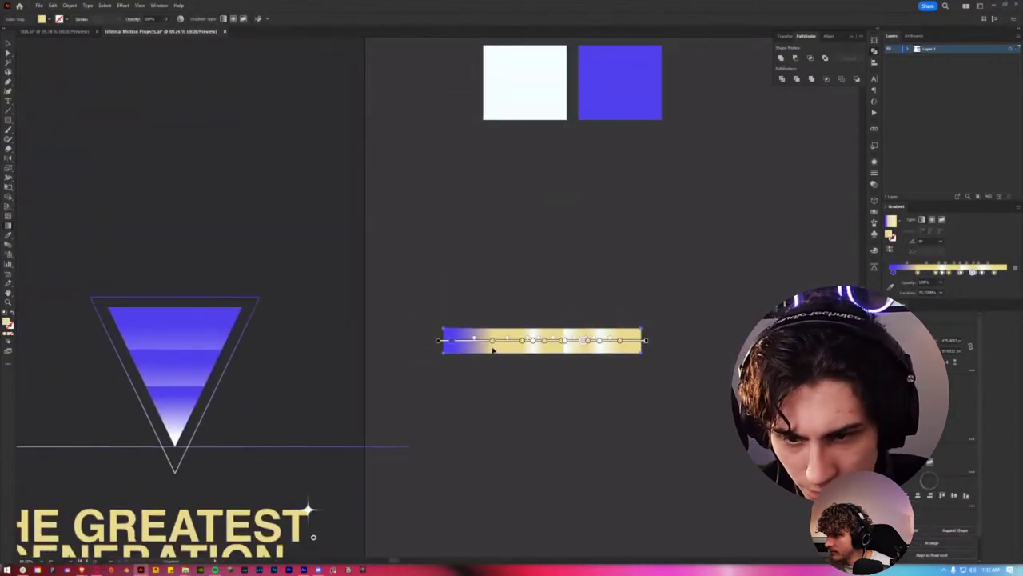
{"action": "scroll", "coordinate": [447, 319], "scroll_direction": "up", "scroll_amount": 3}
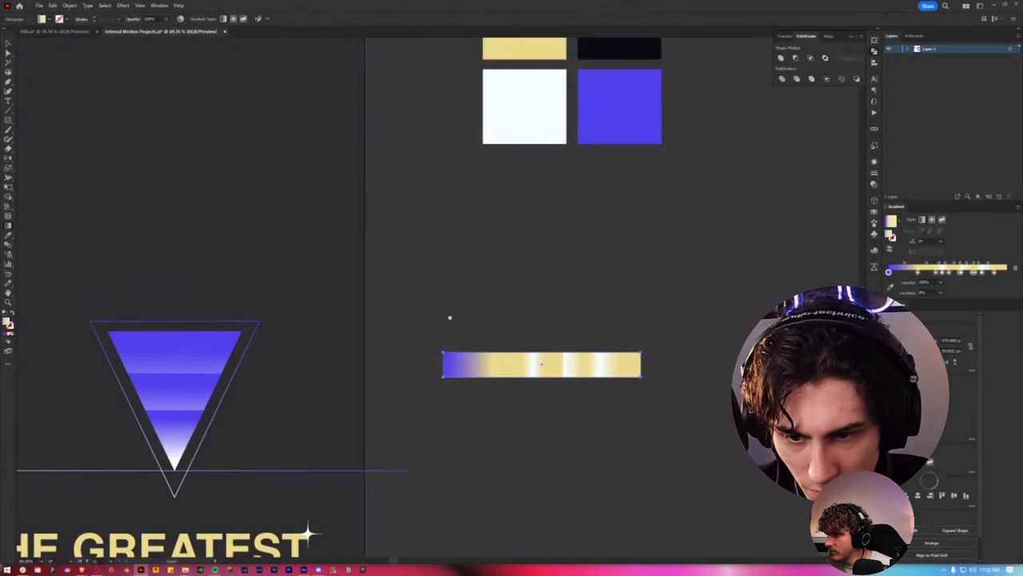
{"action": "scroll", "coordinate": [448, 320], "scroll_direction": "up", "scroll_amount": 1}
{"action": "double_click", "coordinate": [434, 492]}
{"action": "left_click", "coordinate": [333, 441]}
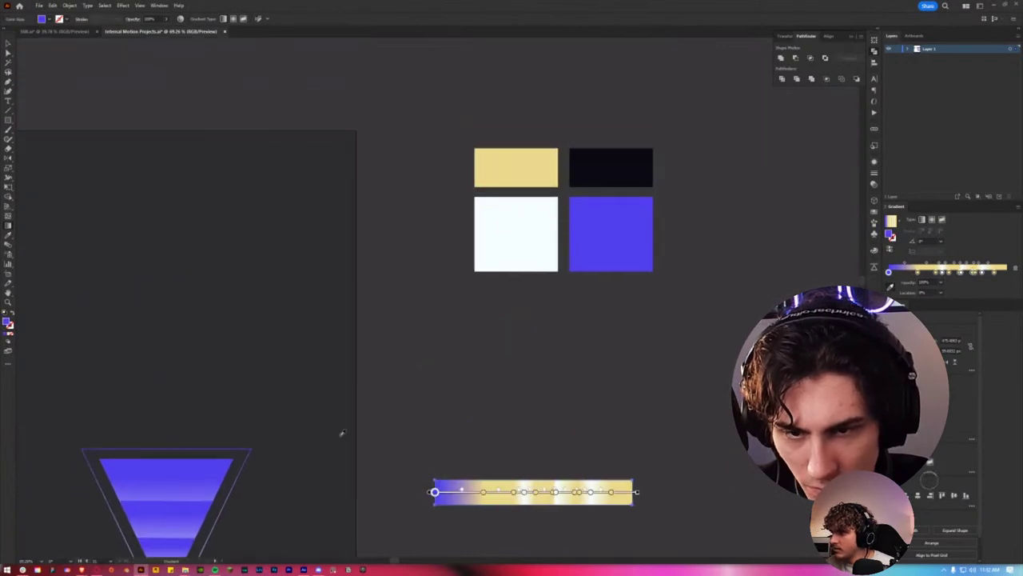
{"action": "left_click", "coordinate": [589, 164]}
{"action": "scroll", "coordinate": [483, 440], "scroll_direction": "down", "scroll_amount": 3}
{"action": "scroll", "coordinate": [450, 341], "scroll_direction": "down", "scroll_amount": 1}
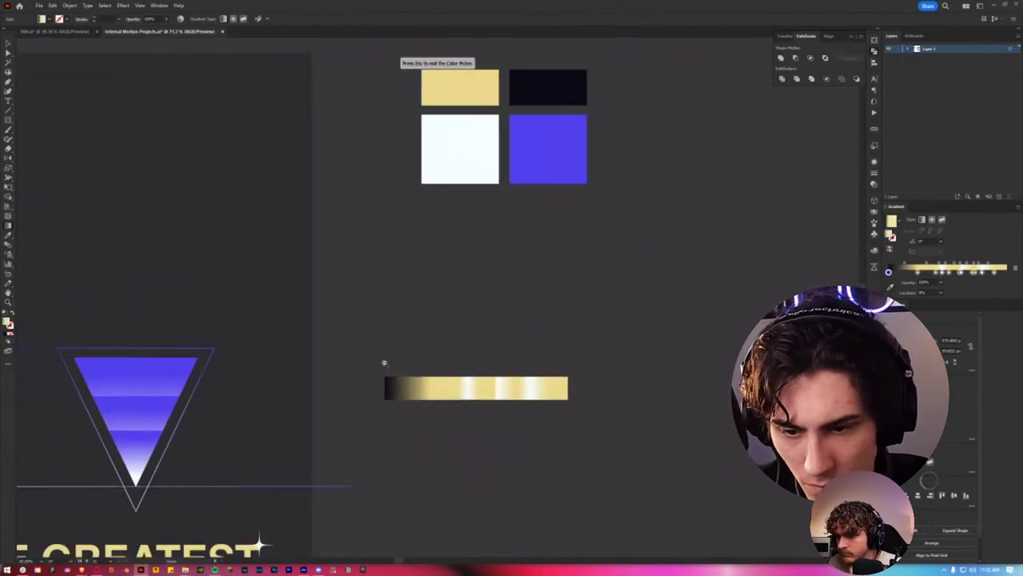
{"action": "scroll", "coordinate": [384, 359], "scroll_direction": "down", "scroll_amount": 3}
{"action": "scroll", "coordinate": [426, 283], "scroll_direction": "down", "scroll_amount": 1}
{"action": "left_click", "coordinate": [482, 324]}
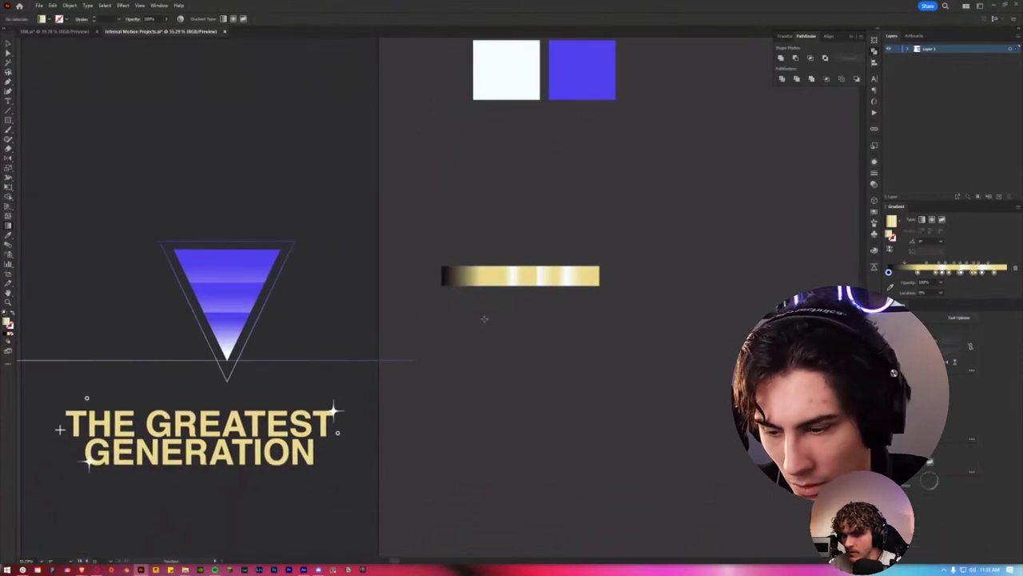
{"action": "left_click", "coordinate": [294, 440]}
{"action": "key", "text": "period"}
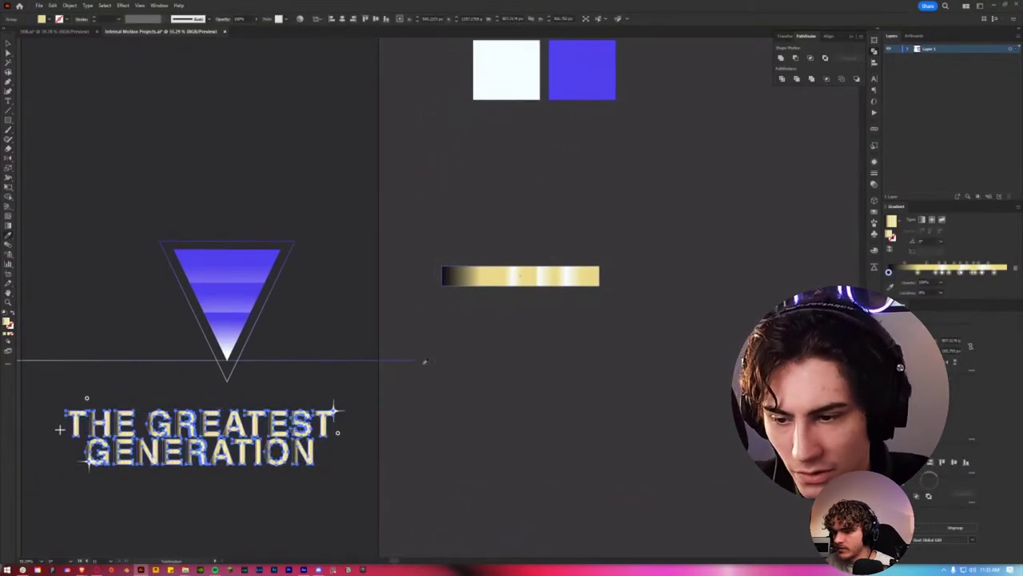
{"action": "scroll", "coordinate": [335, 423], "scroll_direction": "up", "scroll_amount": 1}
{"action": "scroll", "coordinate": [347, 407], "scroll_direction": "up", "scroll_amount": 2}
{"action": "scroll", "coordinate": [346, 407], "scroll_direction": "down", "scroll_amount": 1}
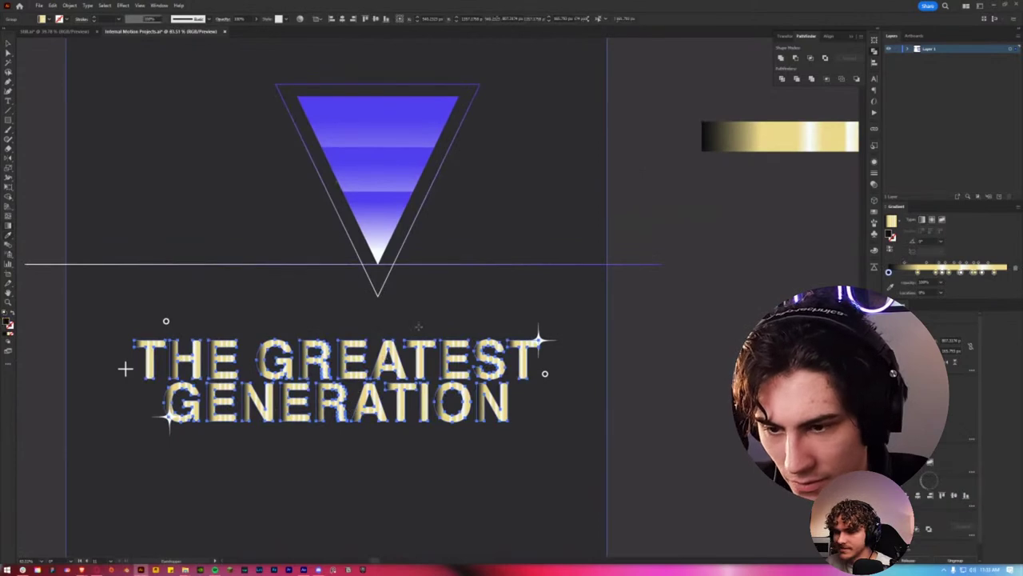
{"action": "left_click_drag", "start_coordinate": [412, 365], "coordinate": [493, 317]}
{"action": "left_click_drag", "start_coordinate": [114, 423], "coordinate": [536, 342]}
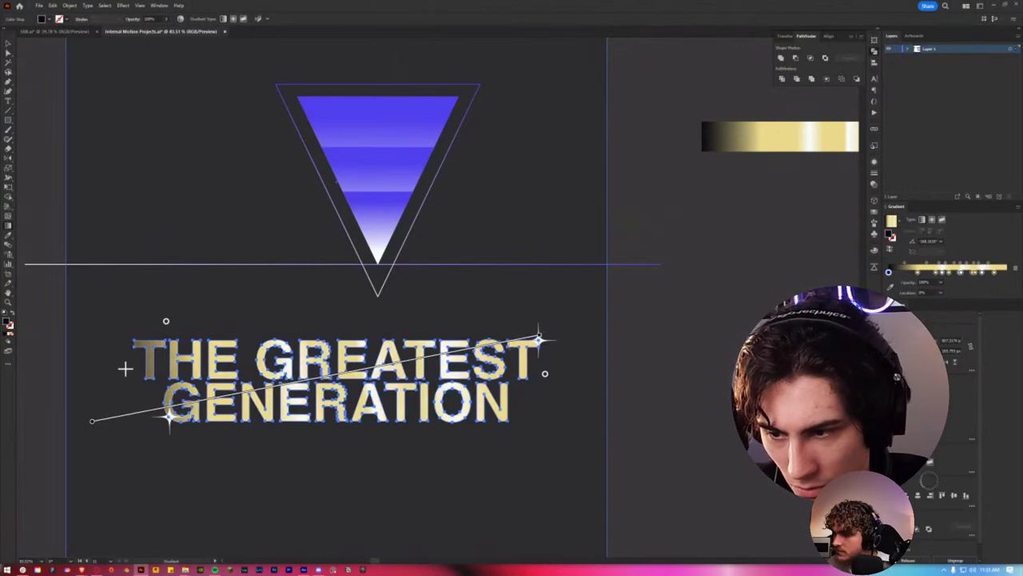
{"action": "left_click", "coordinate": [125, 367]}
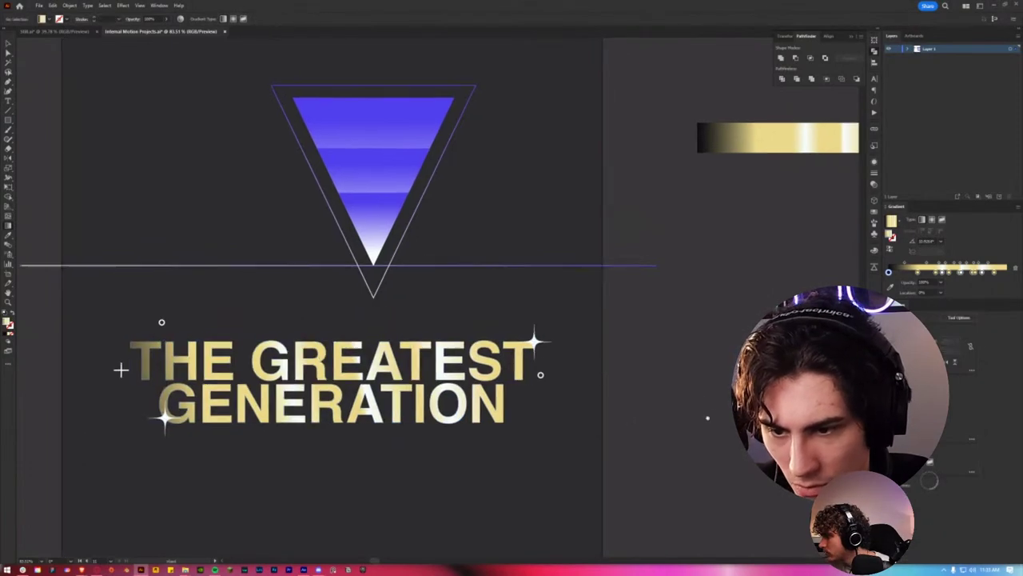
{"action": "scroll", "coordinate": [472, 439], "scroll_direction": "down", "scroll_amount": 5}
{"action": "scroll", "coordinate": [476, 441], "scroll_direction": "up", "scroll_amount": 2}
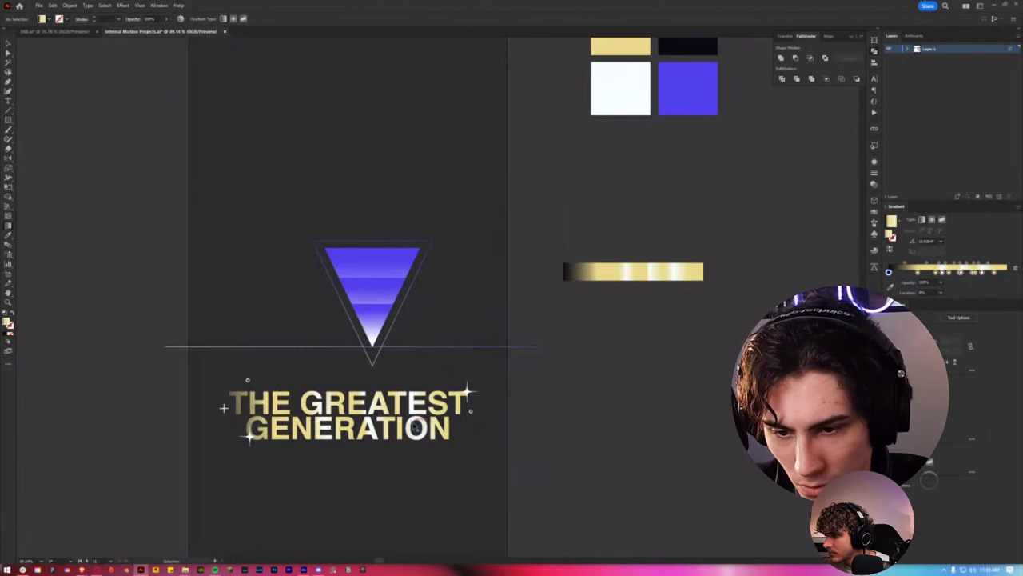
{"action": "left_click", "coordinate": [336, 412]}
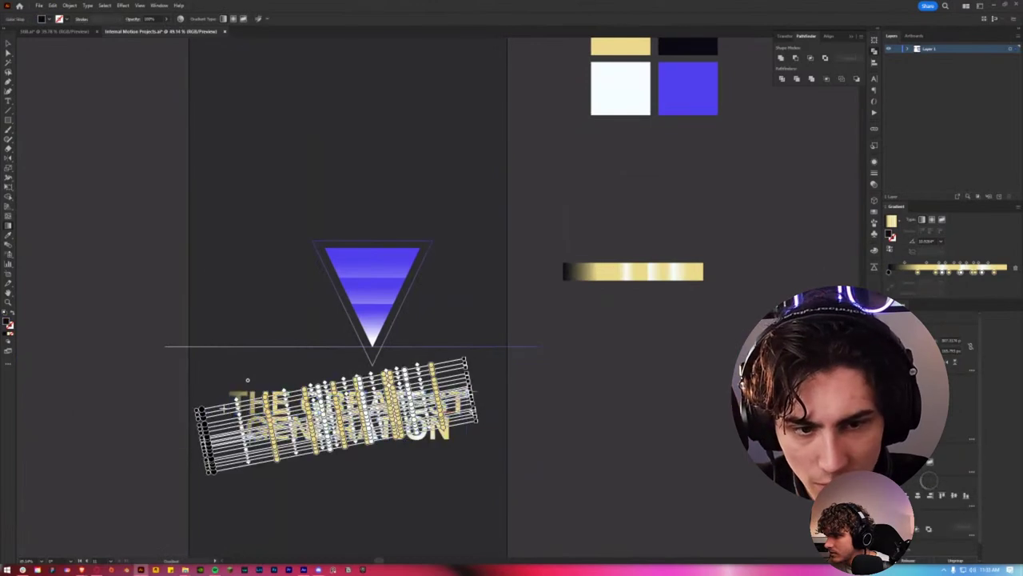
{"action": "key", "text": "ctrl+shift+a"}
{"action": "key", "text": "ctrl+z"}
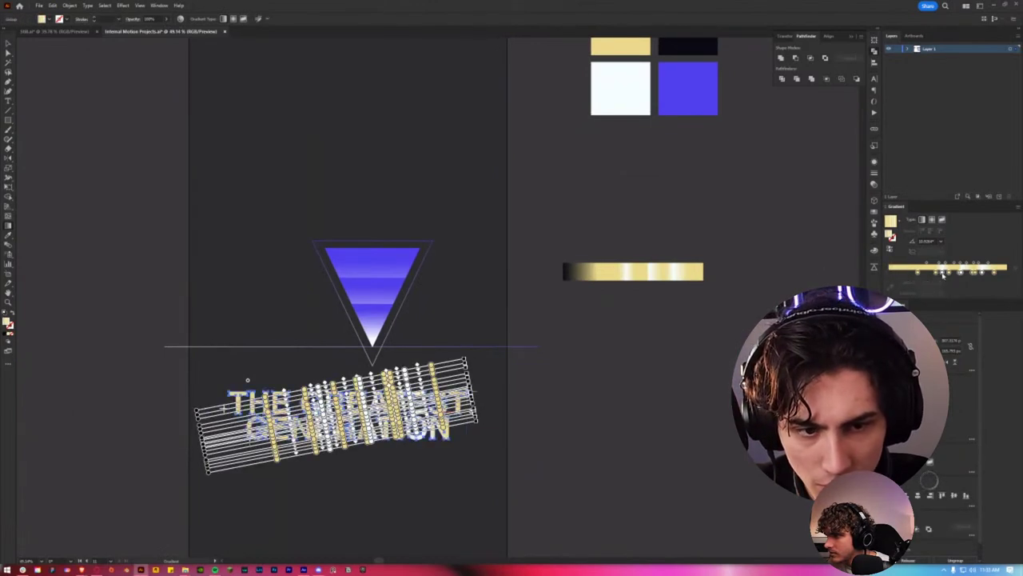
{"action": "left_click", "coordinate": [888, 272]}
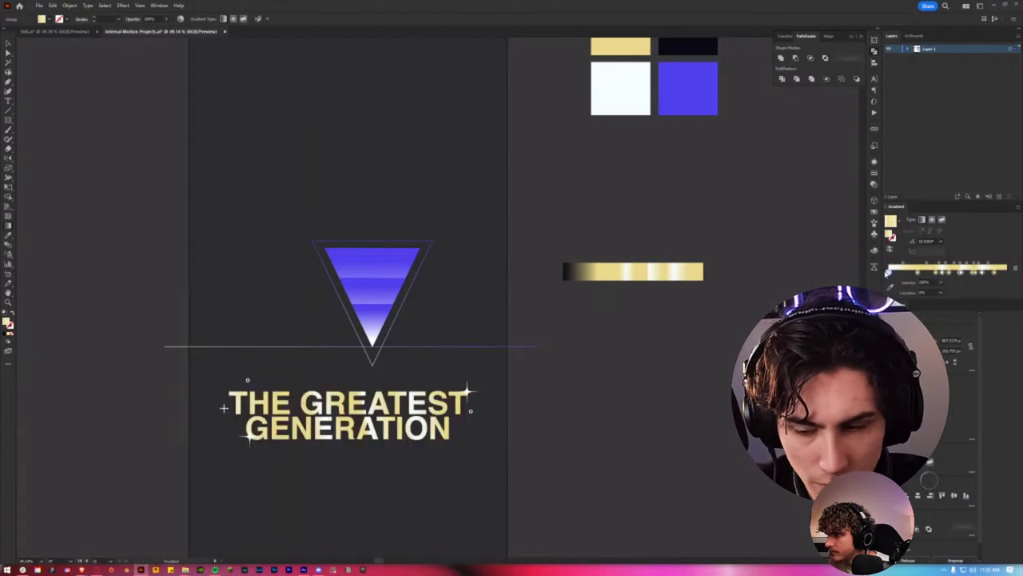
{"action": "left_click", "coordinate": [570, 421]}
{"action": "scroll", "coordinate": [543, 400], "scroll_direction": "down", "scroll_amount": 3}
{"action": "scroll", "coordinate": [505, 380], "scroll_direction": "down", "scroll_amount": 1}
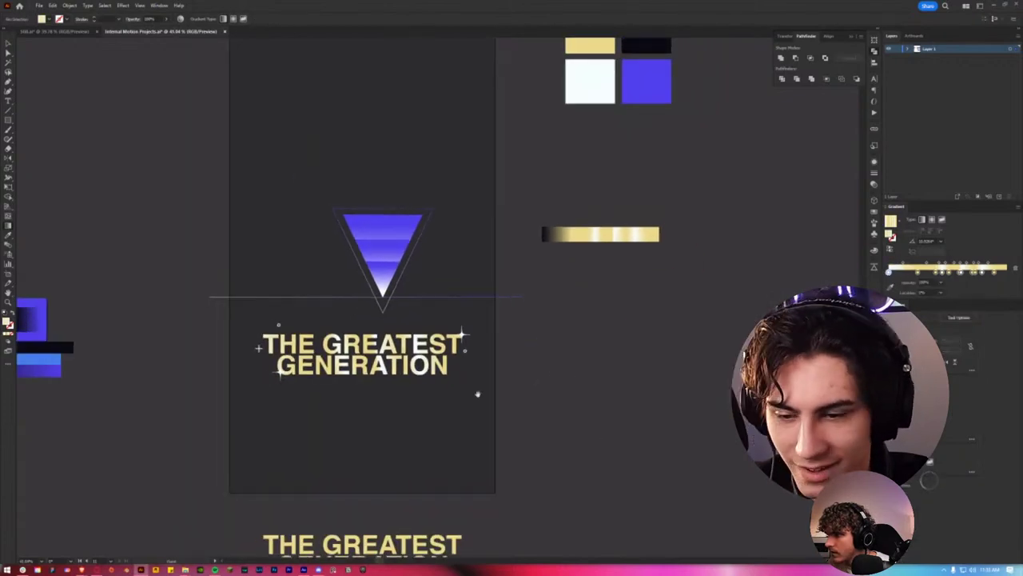
{"action": "scroll", "coordinate": [413, 364], "scroll_direction": "up", "scroll_amount": 2}
{"action": "scroll", "coordinate": [414, 365], "scroll_direction": "up", "scroll_amount": 2}
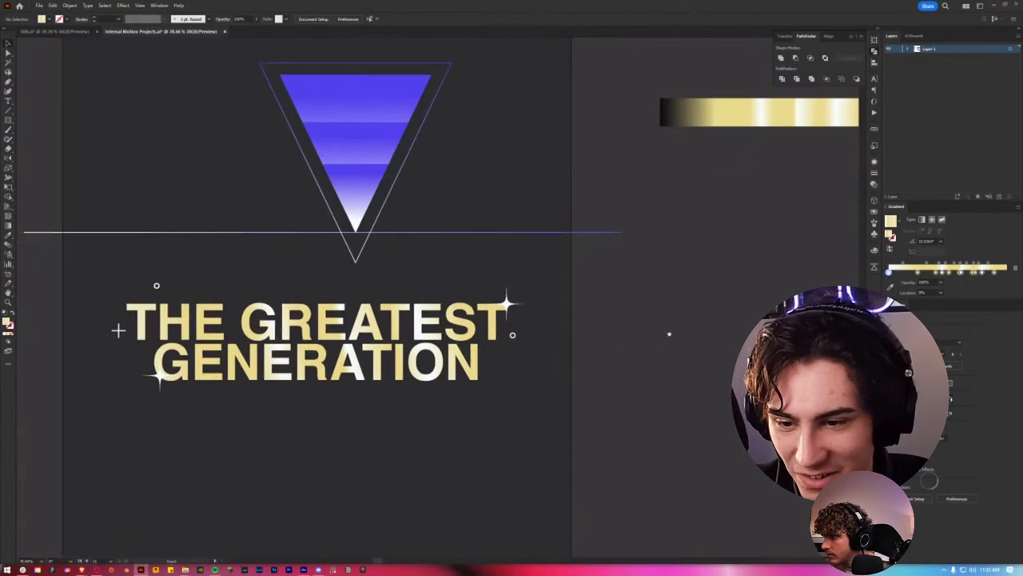
{"action": "scroll", "coordinate": [412, 350], "scroll_direction": "up", "scroll_amount": 1}
{"action": "scroll", "coordinate": [412, 350], "scroll_direction": "up", "scroll_amount": 2}
{"action": "scroll", "coordinate": [411, 350], "scroll_direction": "up", "scroll_amount": 1}
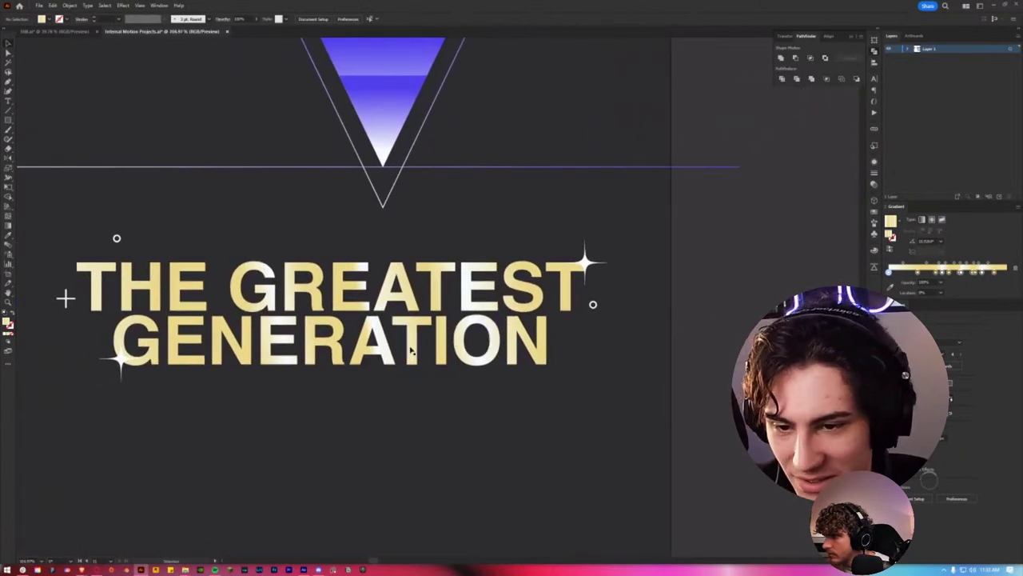
Step: Convert the title to outlines with Ctrl+Shift+O and group the letters
{"action": "left_click", "coordinate": [444, 344]}
{"action": "scroll", "coordinate": [480, 383], "scroll_direction": "down", "scroll_amount": 1}
{"action": "scroll", "coordinate": [453, 384], "scroll_direction": "down", "scroll_amount": 1}
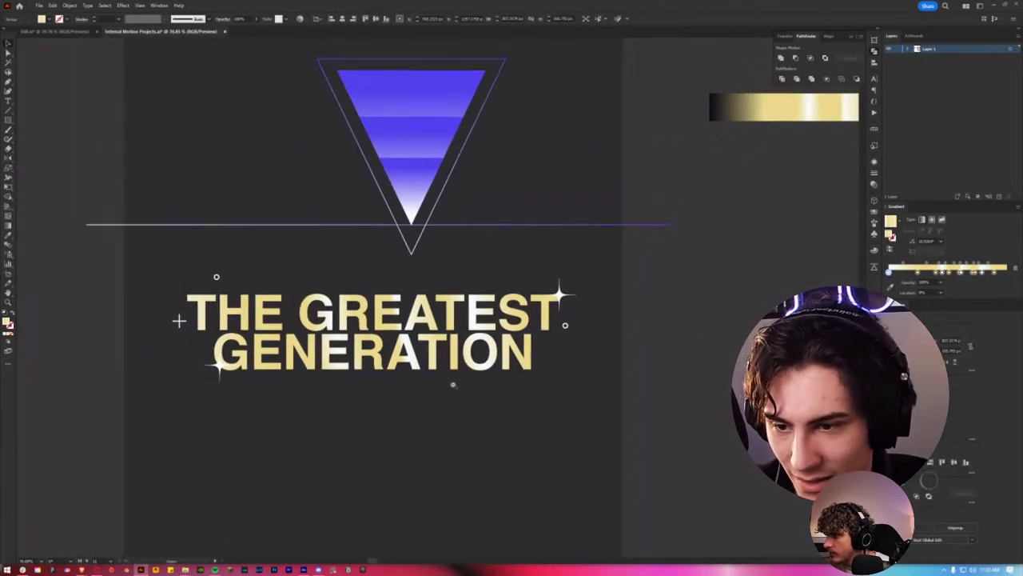
{"action": "key", "text": "ctrl+shift+o"}
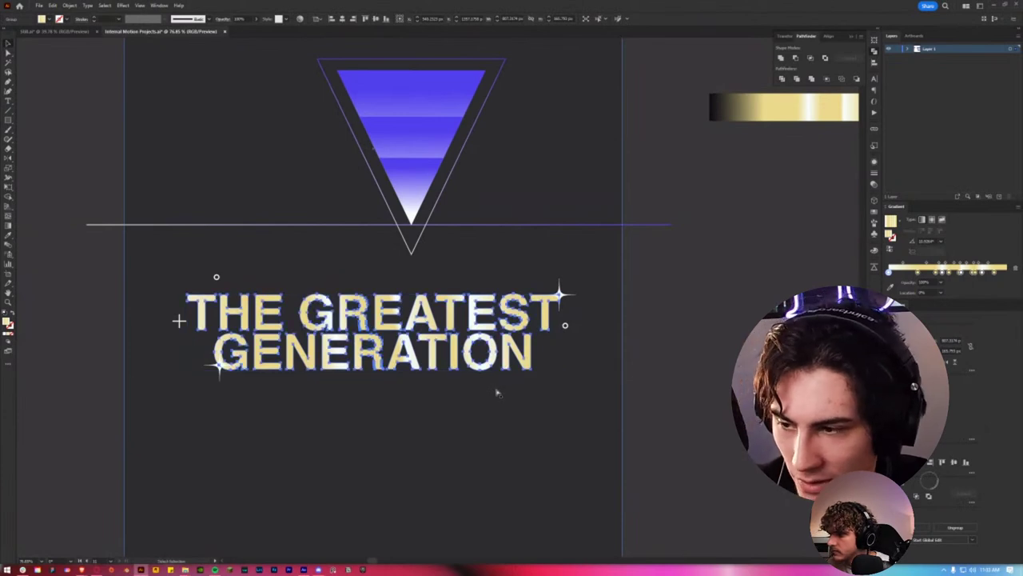
{"action": "key", "text": "ctrl+g"}
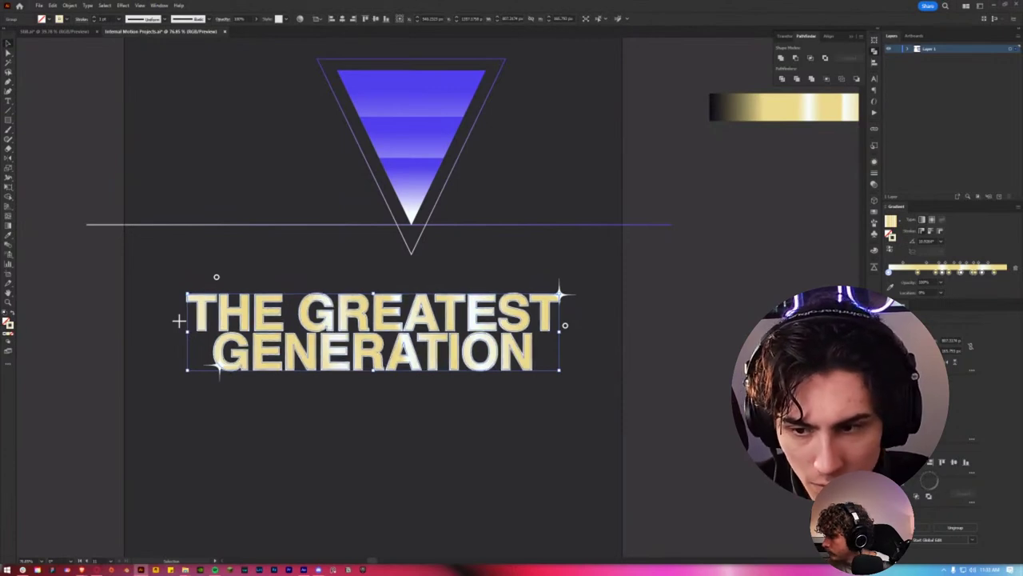
Step: Reselect the outlined title group with the Selection tool and centre it in view
{"action": "left_click", "coordinate": [704, 392]}
{"action": "scroll", "coordinate": [704, 392], "scroll_direction": "up", "scroll_amount": 5}
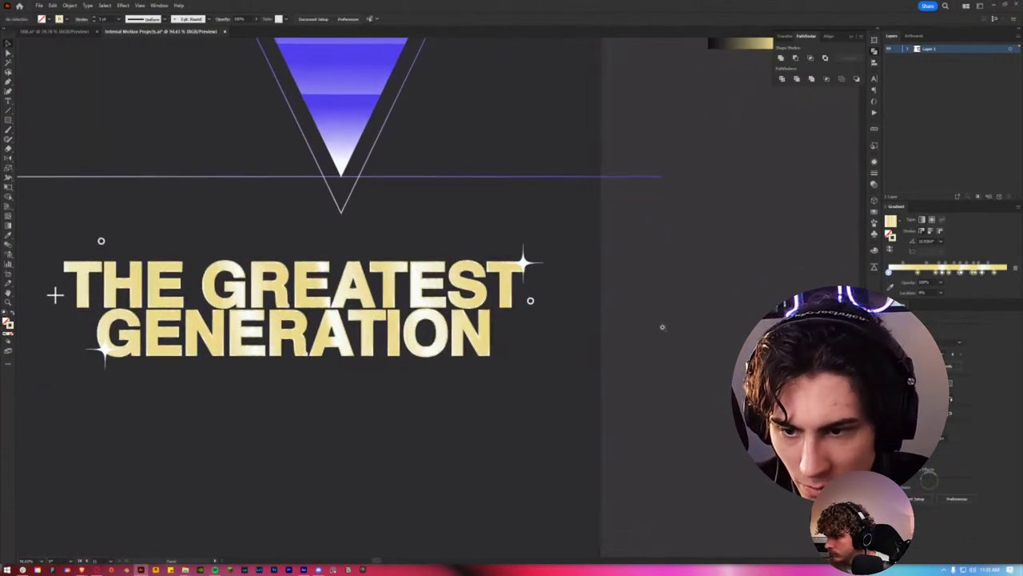
{"action": "scroll", "coordinate": [662, 326], "scroll_direction": "down", "scroll_amount": 1}
{"action": "scroll", "coordinate": [639, 331], "scroll_direction": "up", "scroll_amount": 3}
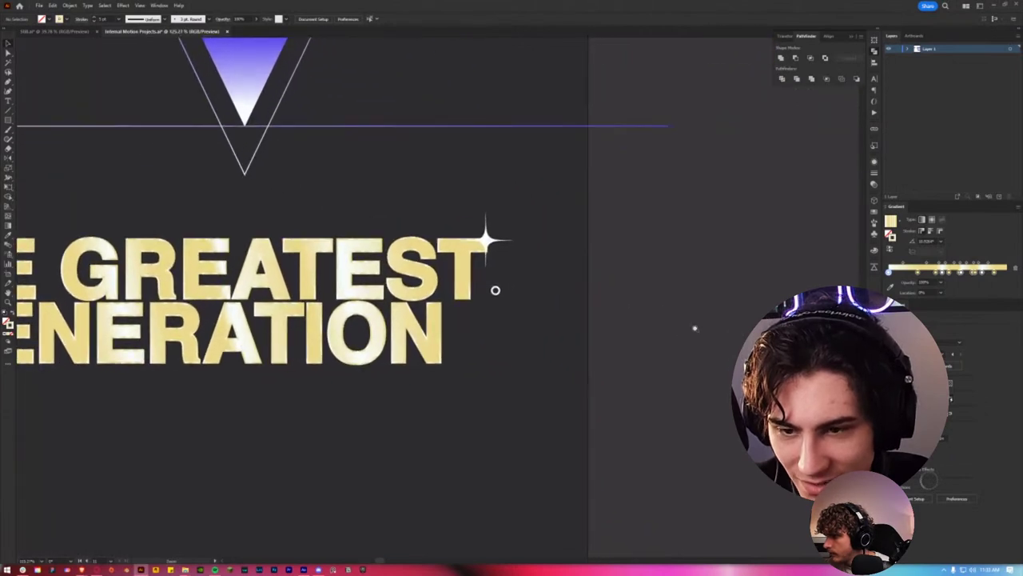
{"action": "scroll", "coordinate": [432, 339], "scroll_direction": "down", "scroll_amount": 2}
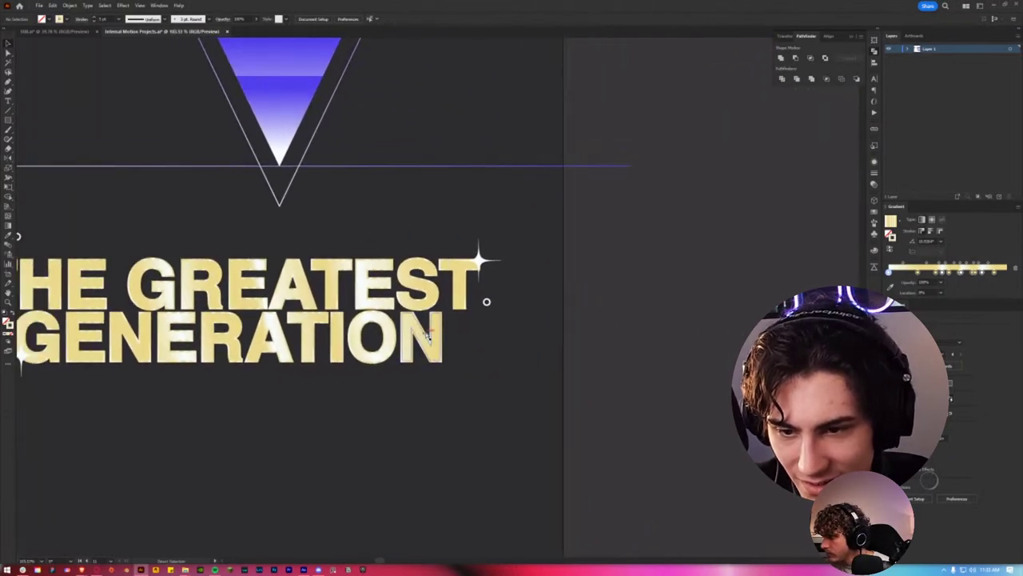
{"action": "left_click", "coordinate": [426, 335]}
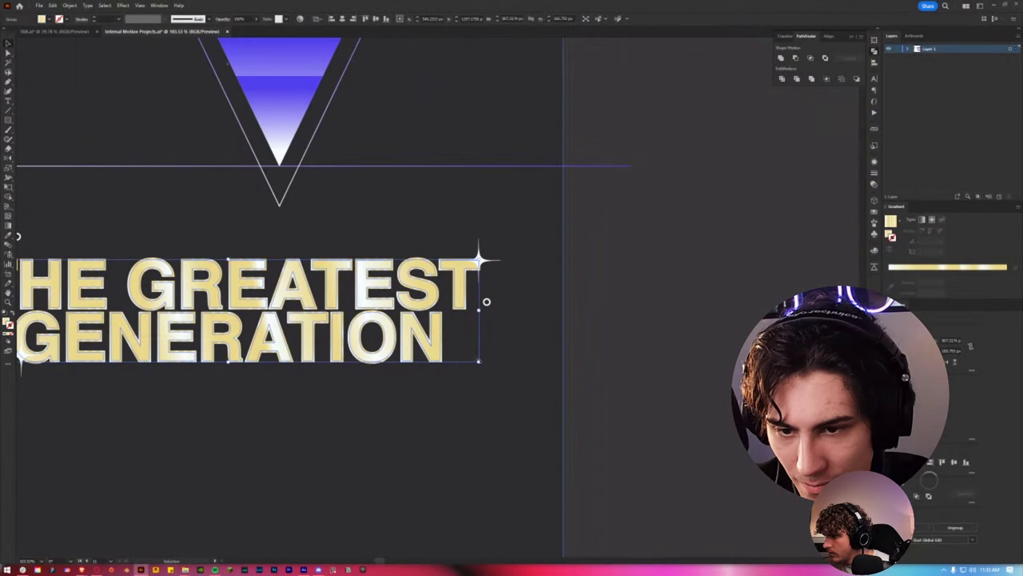
{"action": "left_click", "coordinate": [436, 340]}
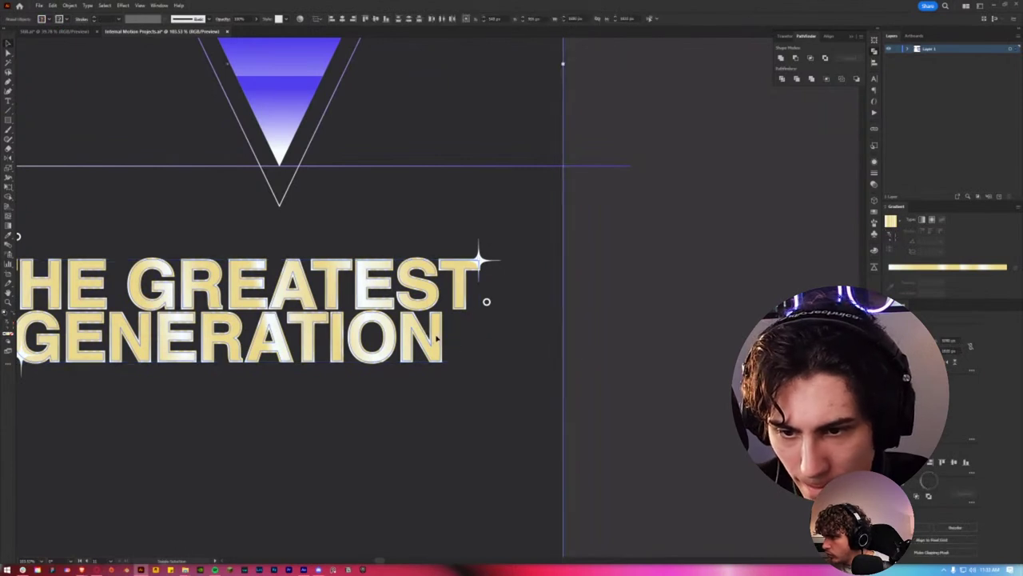
{"action": "left_click", "coordinate": [435, 339]}
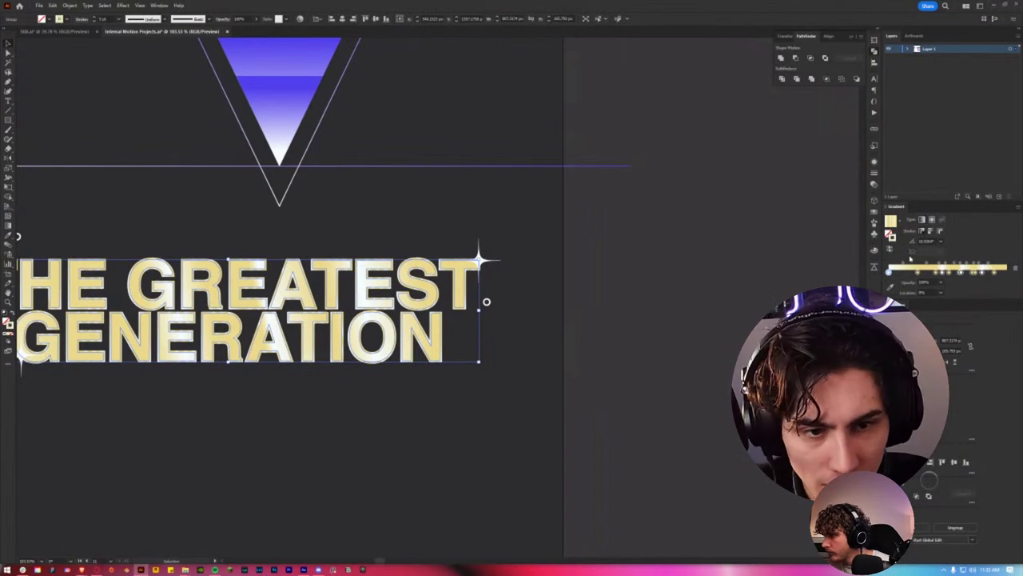
{"action": "mouse_move", "coordinate": [948, 267]}
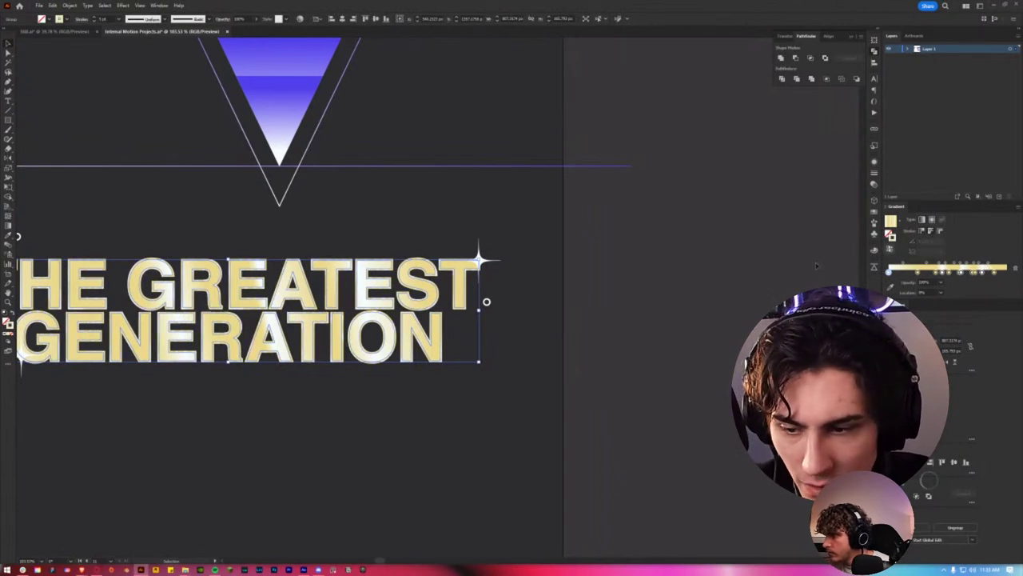
{"action": "key", "text": "a"}
{"action": "key", "text": "v"}
{"action": "left_click_drag", "start_coordinate": [695, 250], "coordinate": [856, 236]}
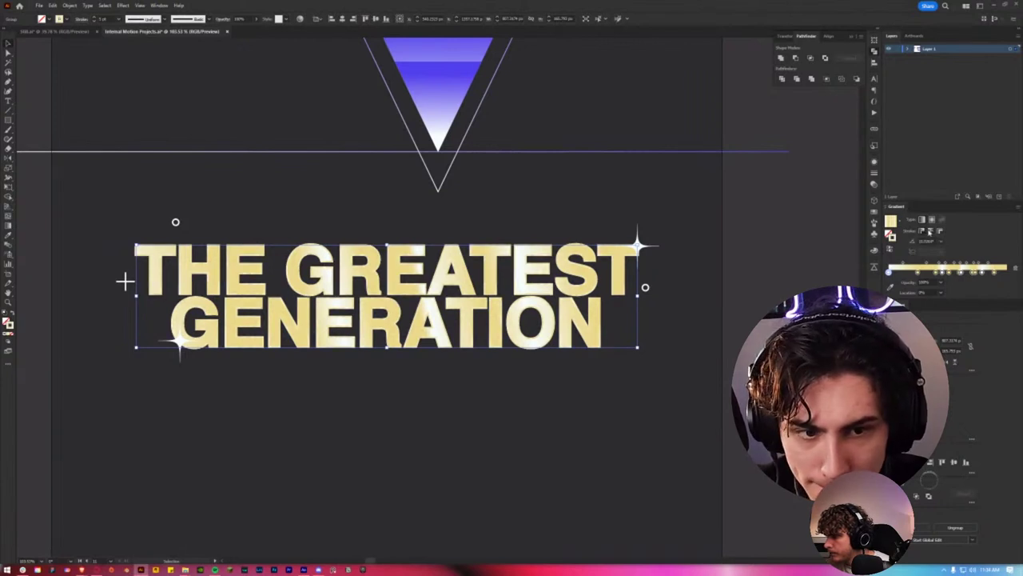
Step: Apply the gold-white gradient along the letters' stroke and review the title
{"action": "left_click", "coordinate": [930, 231]}
{"action": "scroll", "coordinate": [620, 271], "scroll_direction": "up", "scroll_amount": 5}
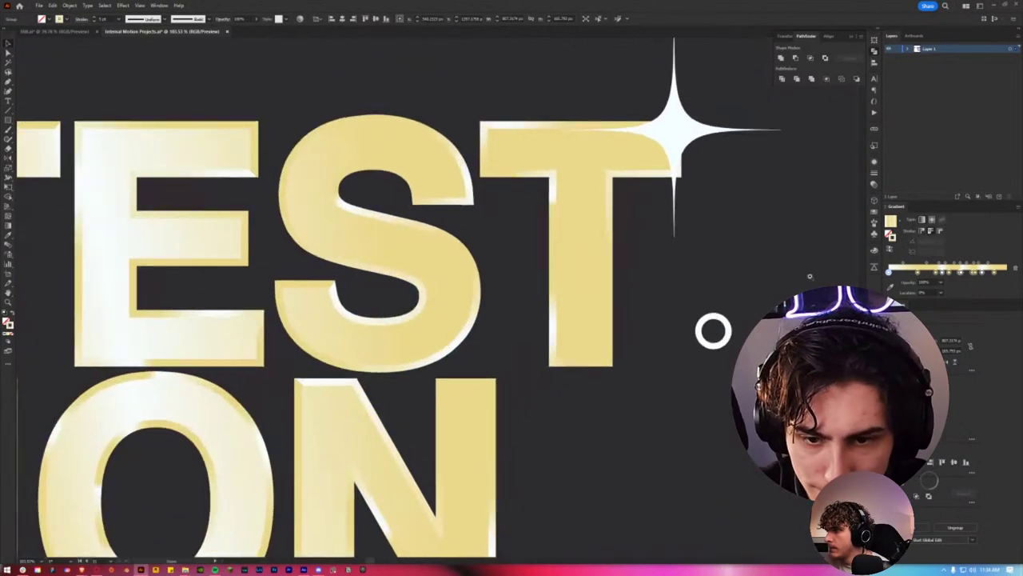
{"action": "scroll", "coordinate": [642, 361], "scroll_direction": "down", "scroll_amount": 2}
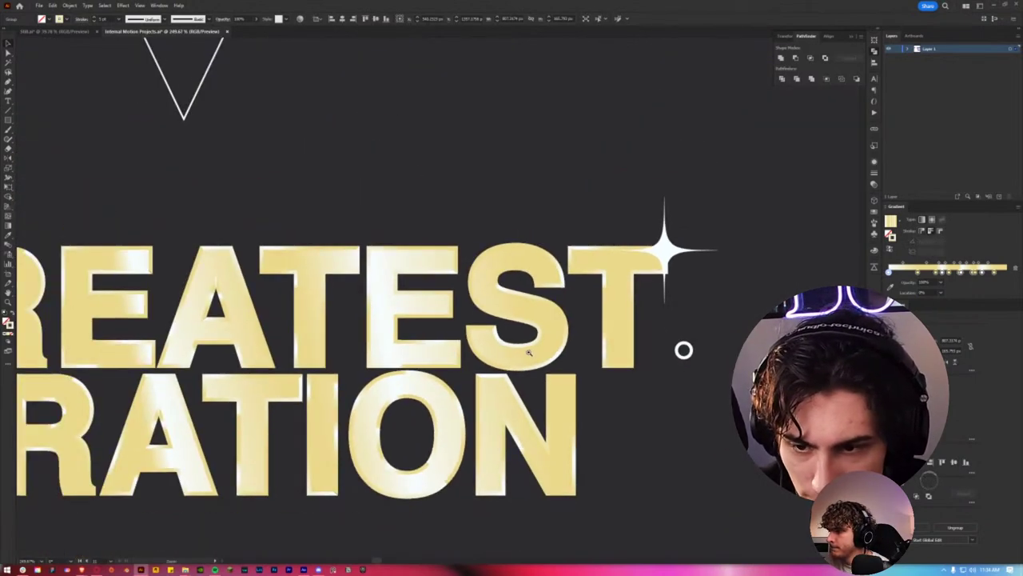
{"action": "scroll", "coordinate": [528, 352], "scroll_direction": "down", "scroll_amount": 2}
{"action": "scroll", "coordinate": [528, 351], "scroll_direction": "down", "scroll_amount": 2}
{"action": "scroll", "coordinate": [557, 339], "scroll_direction": "up", "scroll_amount": 2}
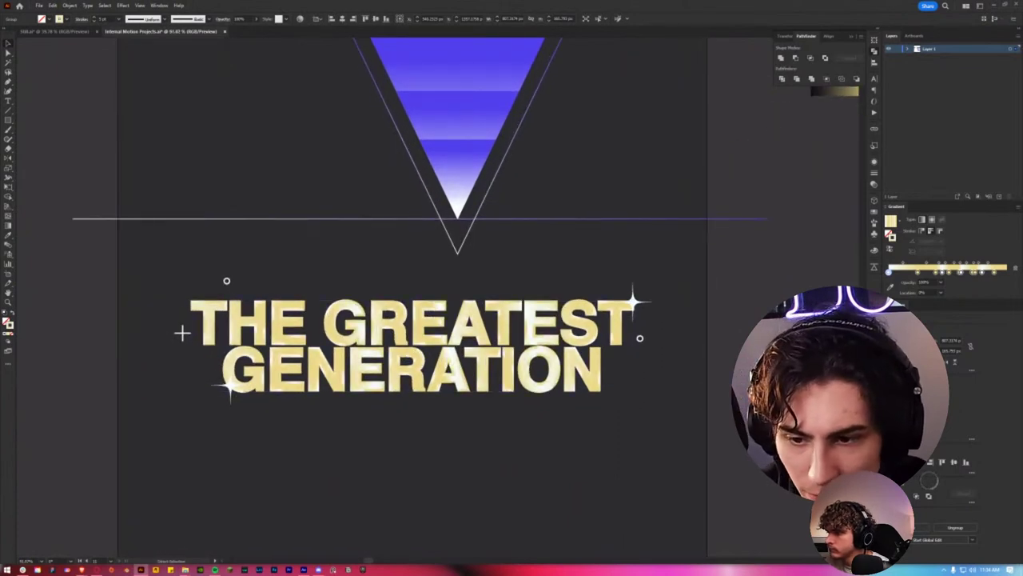
{"action": "left_click", "coordinate": [182, 332]}
{"action": "scroll", "coordinate": [579, 340], "scroll_direction": "down", "scroll_amount": 2}
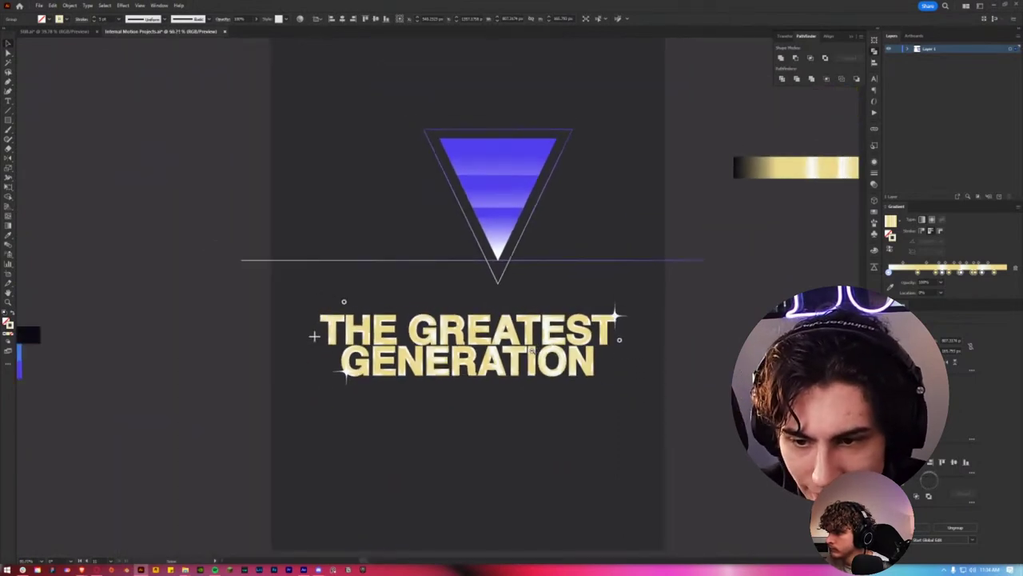
{"action": "scroll", "coordinate": [560, 342], "scroll_direction": "up", "scroll_amount": 3}
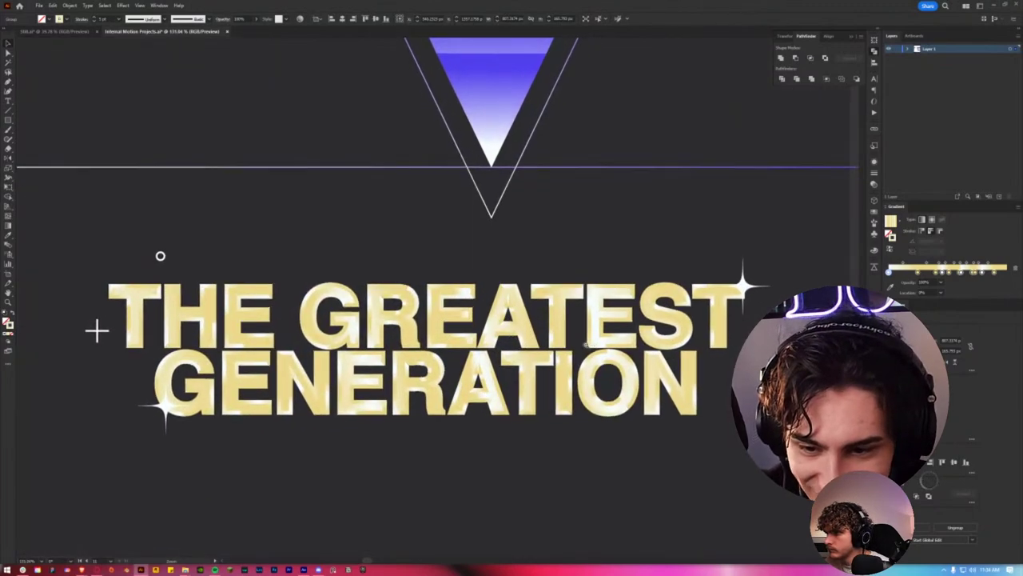
{"action": "scroll", "coordinate": [580, 345], "scroll_direction": "down", "scroll_amount": 1}
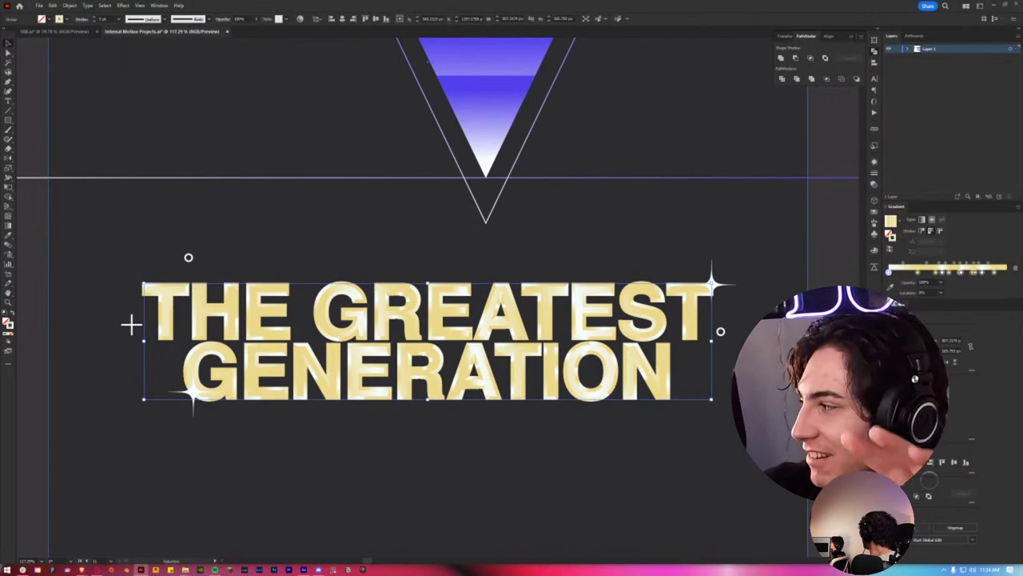
{"action": "left_click", "coordinate": [733, 323]}
{"action": "scroll", "coordinate": [427, 312], "scroll_direction": "down", "scroll_amount": 5}
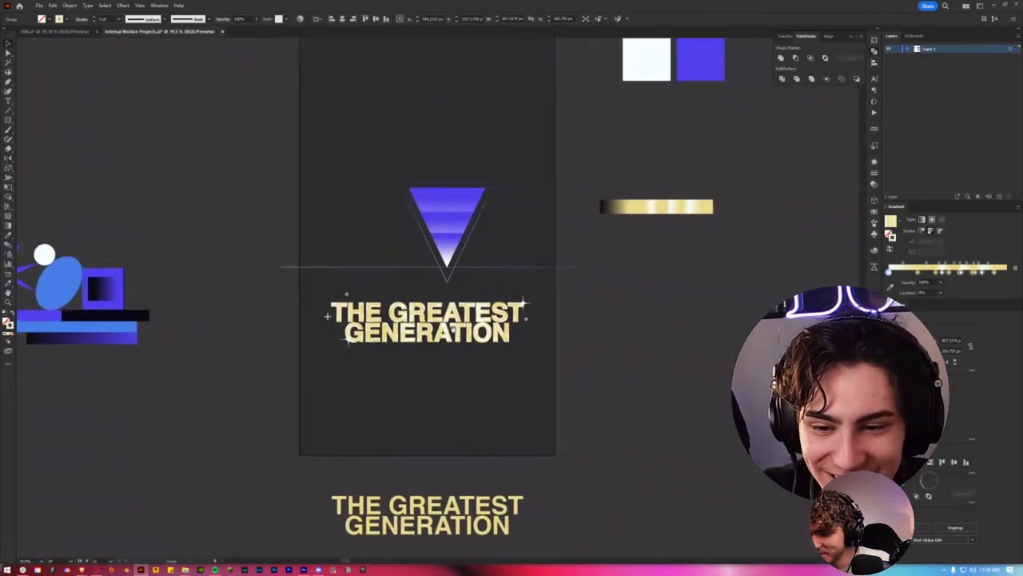
{"action": "scroll", "coordinate": [360, 336], "scroll_direction": "up", "scroll_amount": 1}
{"action": "scroll", "coordinate": [359, 335], "scroll_direction": "up", "scroll_amount": 1}
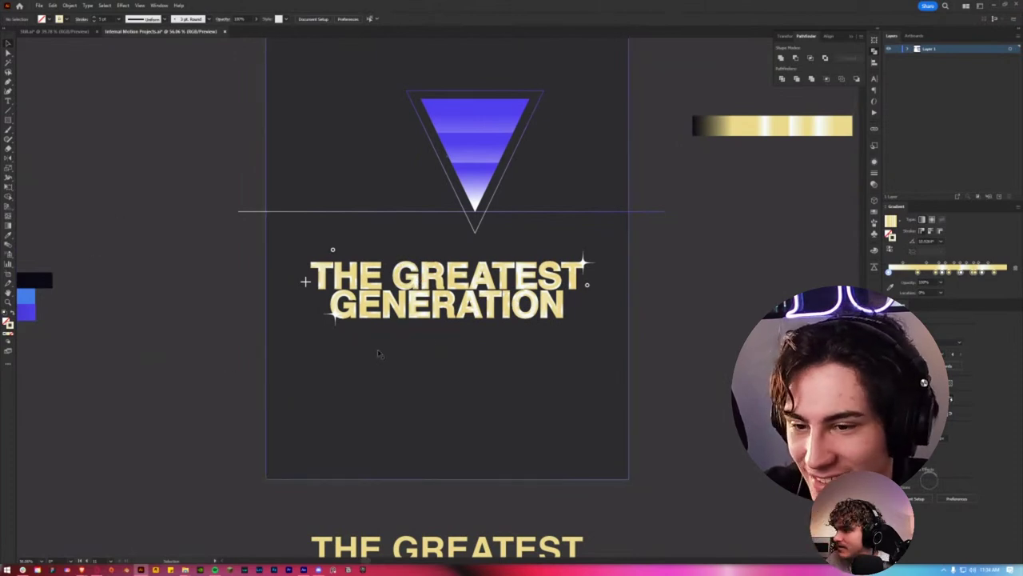
Step: Draw a rectangle around the title area and set its stroke gradient direction
{"action": "left_click_drag", "start_coordinate": [463, 376], "coordinate": [426, 377]}
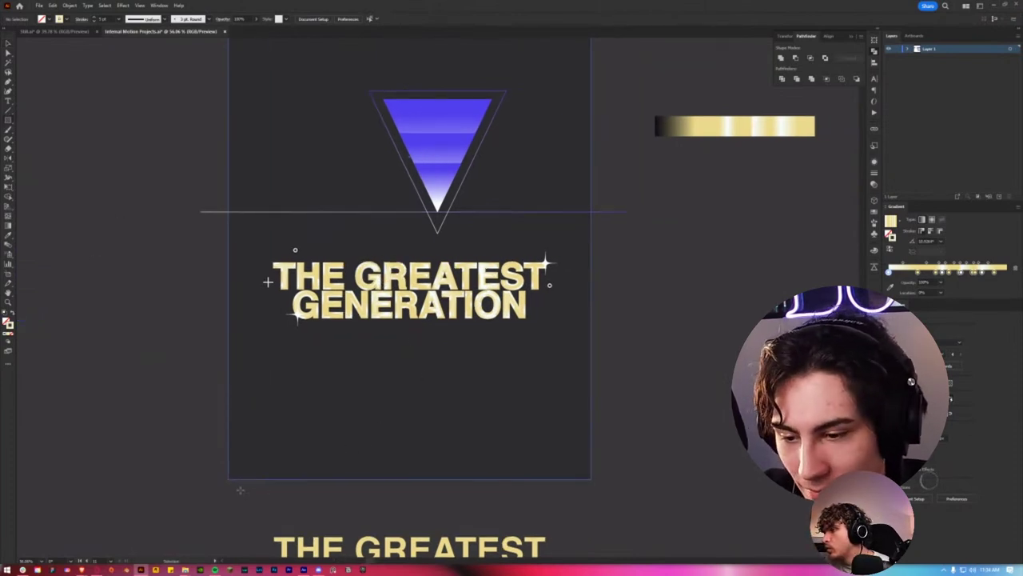
{"action": "mouse_move", "coordinate": [228, 479]}
{"action": "left_mouse_down"}
{"action": "mouse_move", "coordinate": [600, 231]}
{"action": "mouse_move", "coordinate": [592, 234]}
{"action": "left_mouse_up"}
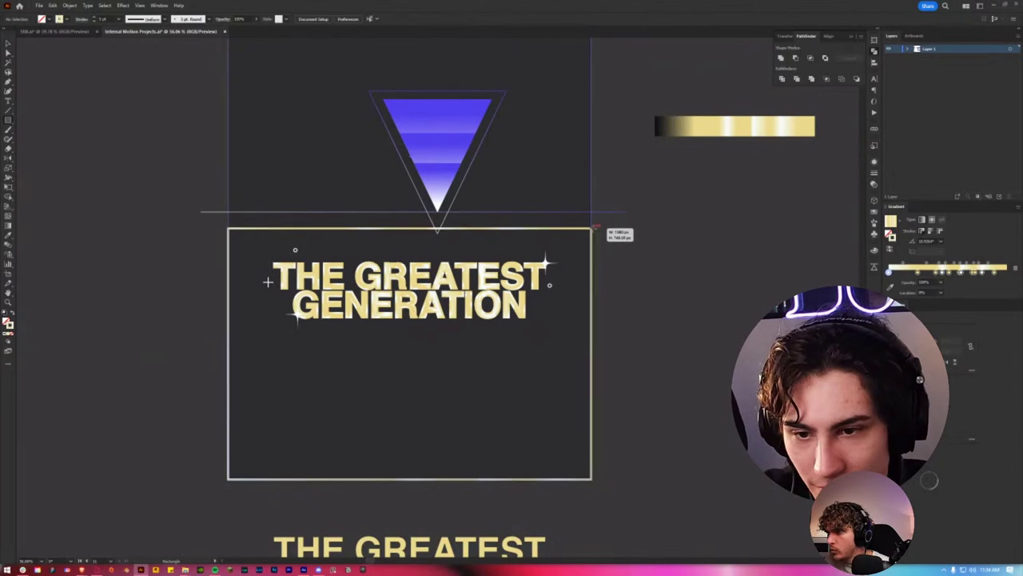
{"action": "scroll", "coordinate": [460, 336], "scroll_direction": "down", "scroll_amount": 3}
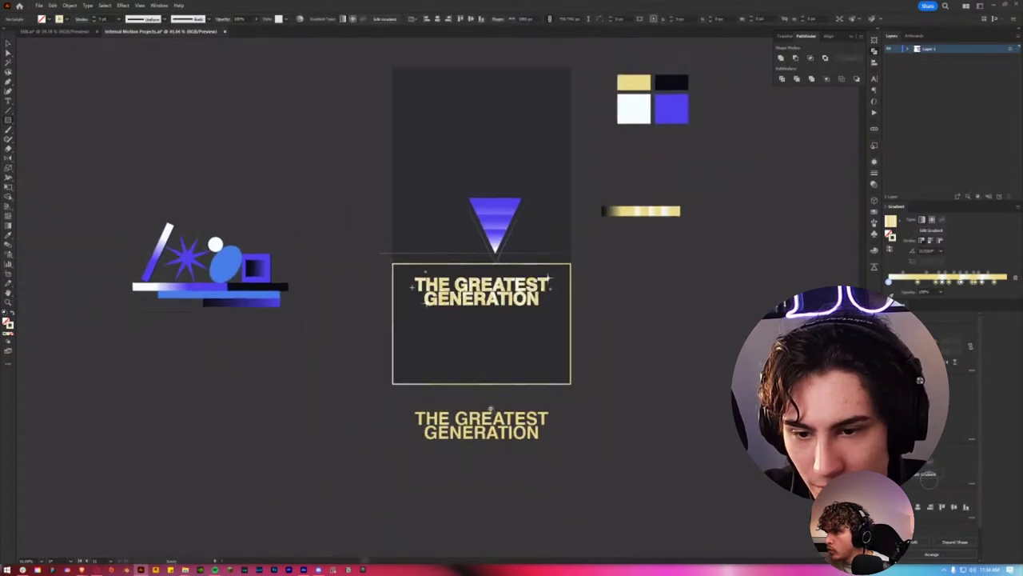
{"action": "scroll", "coordinate": [460, 336], "scroll_direction": "up", "scroll_amount": 4}
{"action": "mouse_move", "coordinate": [469, 268]}
{"action": "left_mouse_down"}
{"action": "mouse_move", "coordinate": [471, 405]}
{"action": "mouse_move", "coordinate": [482, 281]}
{"action": "left_mouse_up"}
Step: Resize the frame so its bottom edge sits just below the title
{"action": "mouse_move", "coordinate": [572, 286]}
{"action": "left_mouse_down"}
{"action": "mouse_move", "coordinate": [630, 379]}
{"action": "mouse_move", "coordinate": [727, 358]}
{"action": "left_mouse_up"}
{"action": "scroll", "coordinate": [629, 380], "scroll_direction": "up", "scroll_amount": 2}
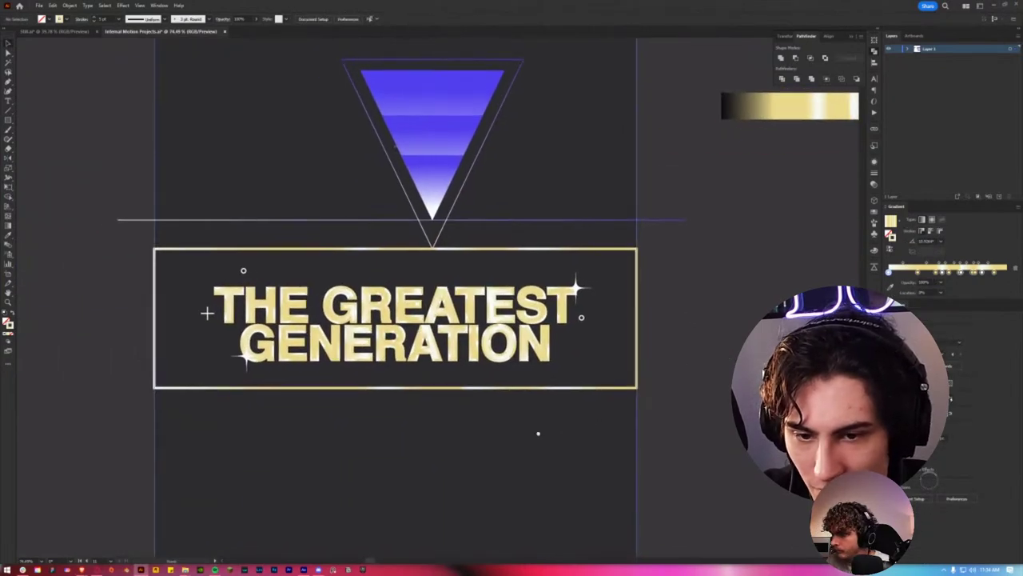
{"action": "scroll", "coordinate": [495, 431], "scroll_direction": "down", "scroll_amount": 2}
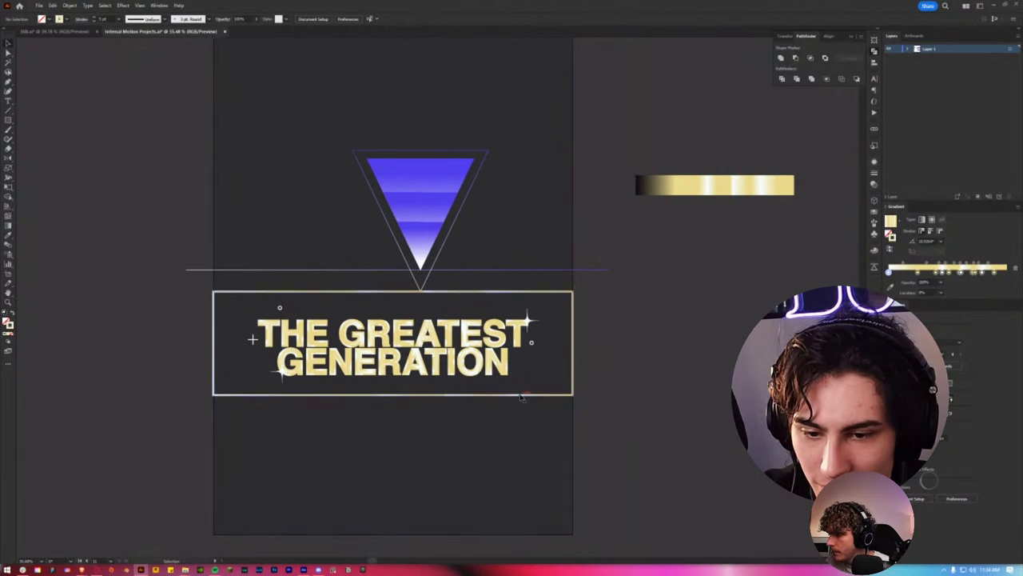
{"action": "left_click", "coordinate": [524, 395]}
{"action": "left_click_drag", "start_coordinate": [393, 395], "coordinate": [392, 399]}
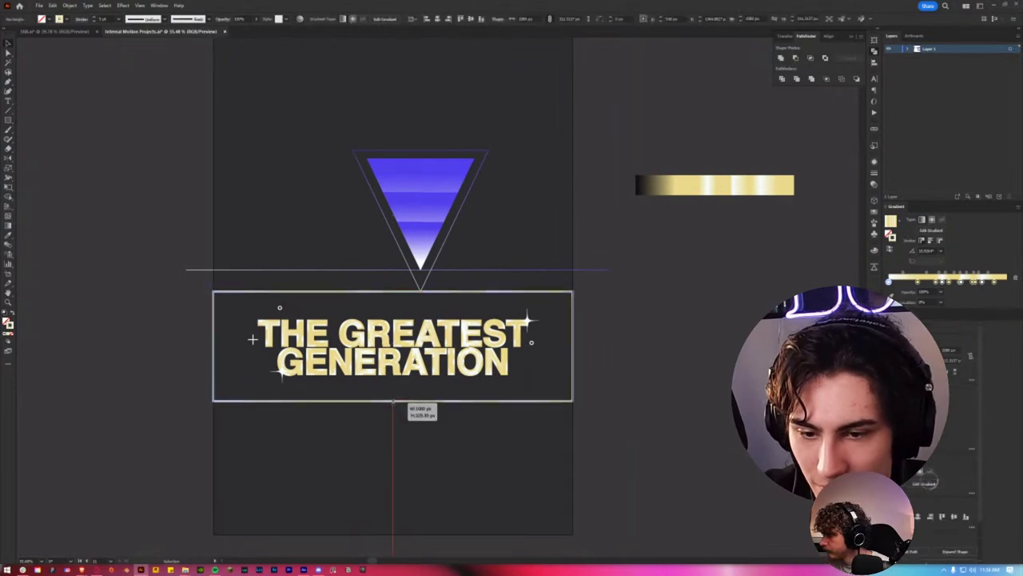
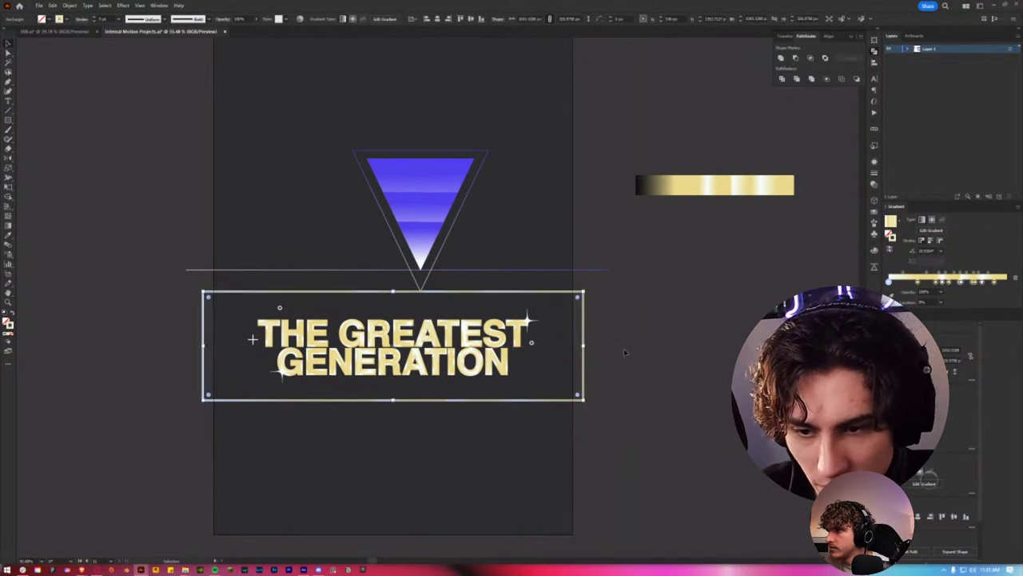
Step: Select the THE GREATEST GENERATION title group beneath the gold gradient rectangle
{"action": "left_click", "coordinate": [623, 349]}
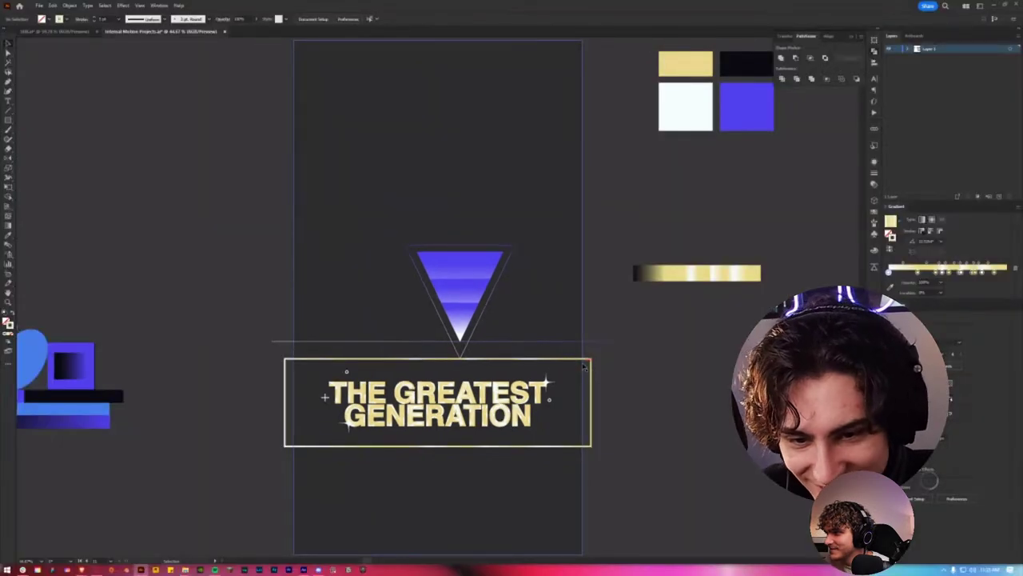
{"action": "left_click", "coordinate": [585, 382]}
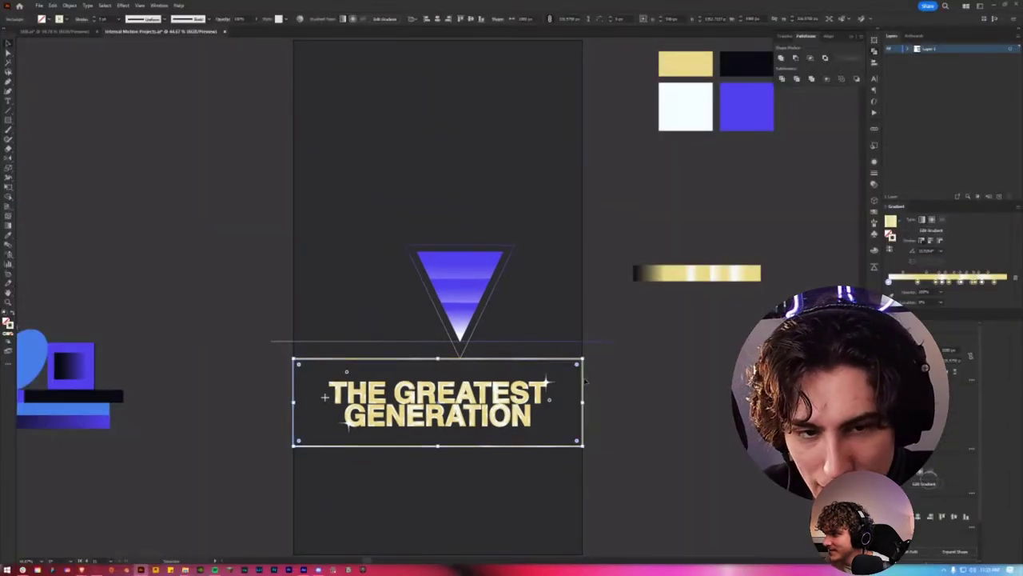
{"action": "scroll", "coordinate": [649, 362], "scroll_direction": "down", "scroll_amount": 2}
{"action": "scroll", "coordinate": [649, 363], "scroll_direction": "right", "scroll_amount": 2}
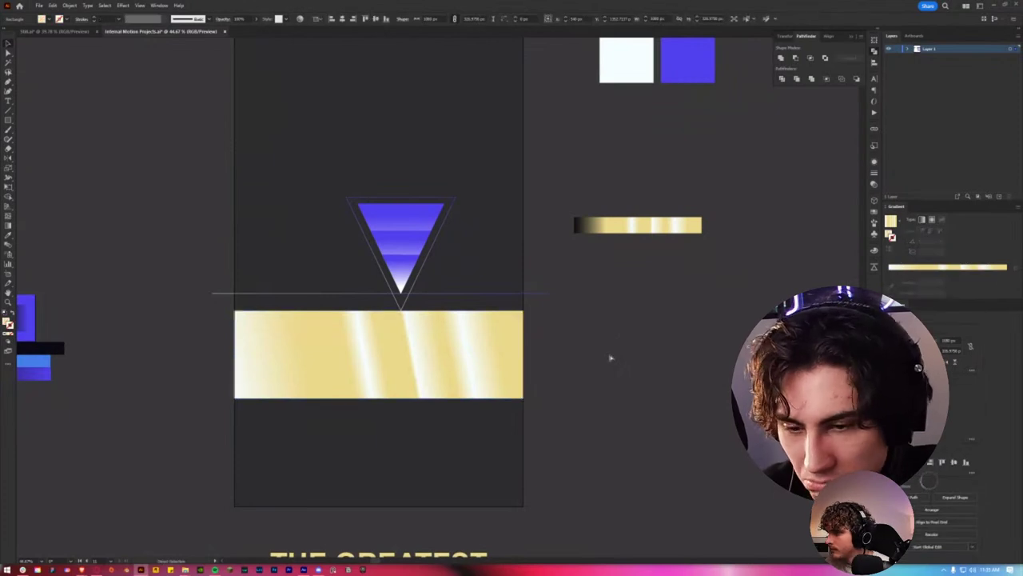
Step: Bring the gold gradient banner into view and select it
{"action": "left_click", "coordinate": [610, 357]}
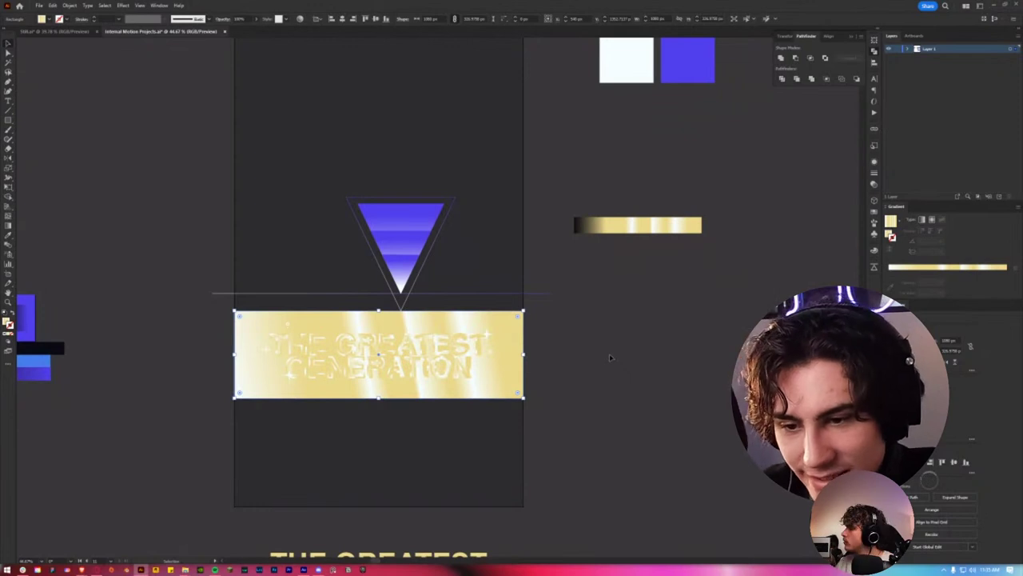
{"action": "left_click", "coordinate": [672, 375]}
{"action": "scroll", "coordinate": [392, 362], "scroll_direction": "up", "scroll_amount": 1}
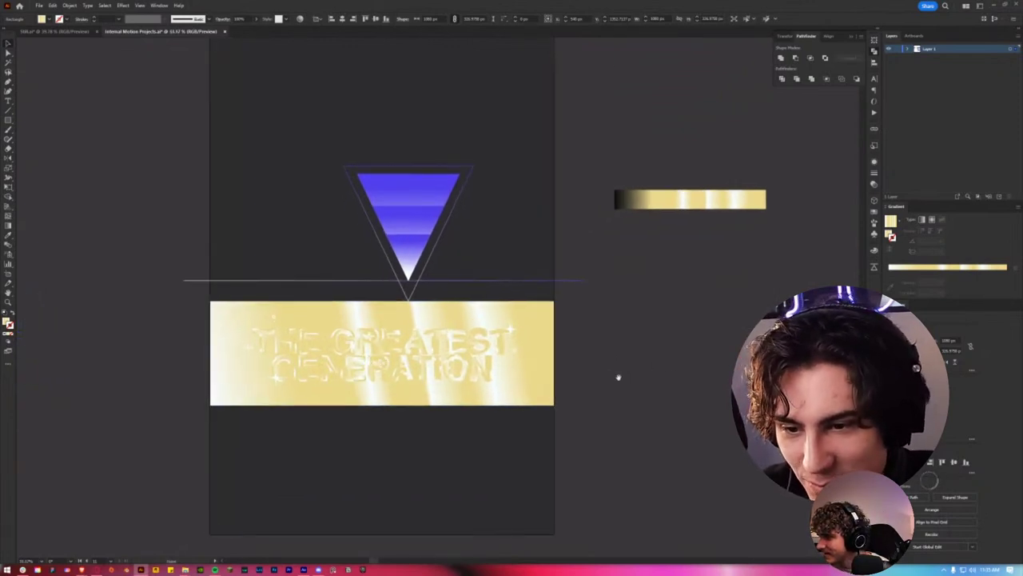
{"action": "left_click_drag", "start_coordinate": [618, 377], "coordinate": [661, 376]}
{"action": "left_click", "coordinate": [561, 364]}
Step: Test the banner below the title, undo the move, and reselect the rectangle and title
{"action": "scroll", "coordinate": [567, 369], "scroll_direction": "up", "scroll_amount": 2}
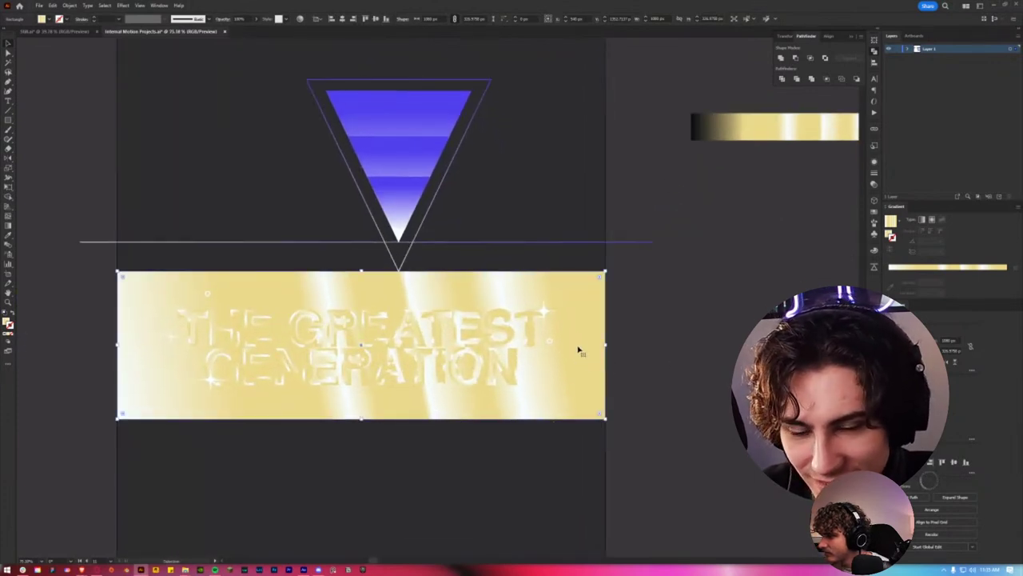
{"action": "left_click_drag", "start_coordinate": [578, 349], "coordinate": [565, 461]}
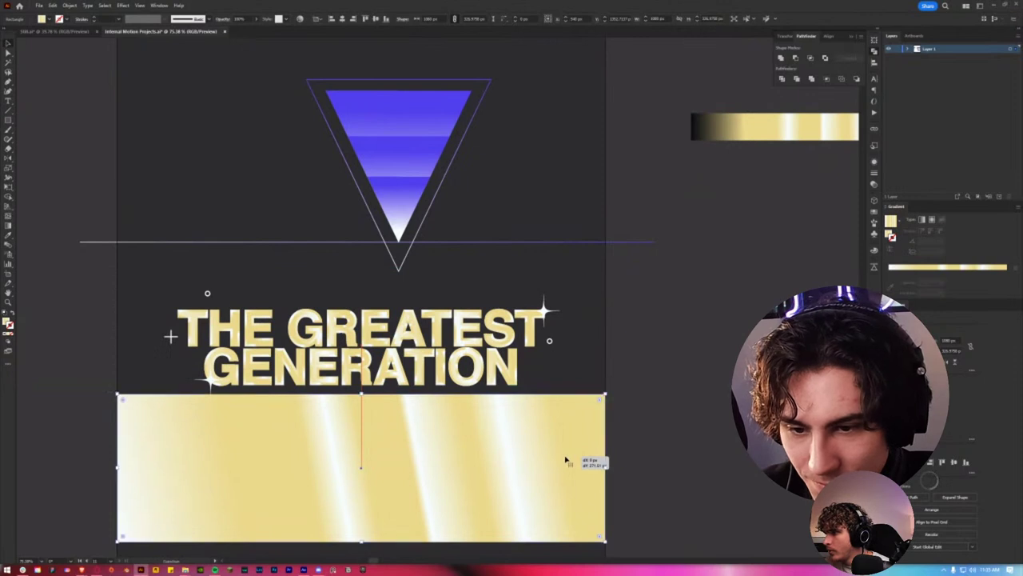
{"action": "key", "text": "ctrl+z"}
{"action": "scroll", "coordinate": [610, 352], "scroll_direction": "down", "scroll_amount": 2}
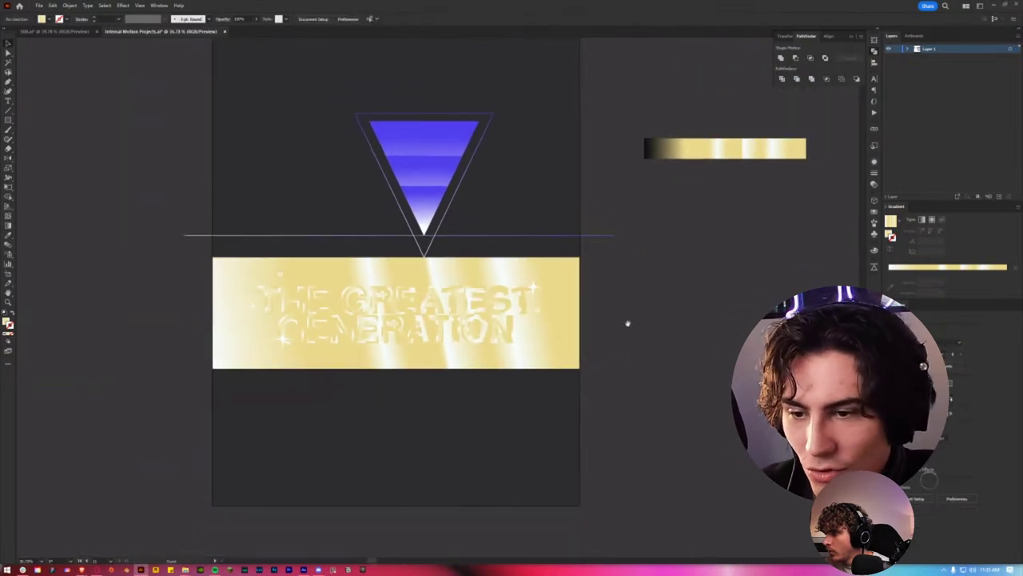
{"action": "left_click", "coordinate": [534, 343]}
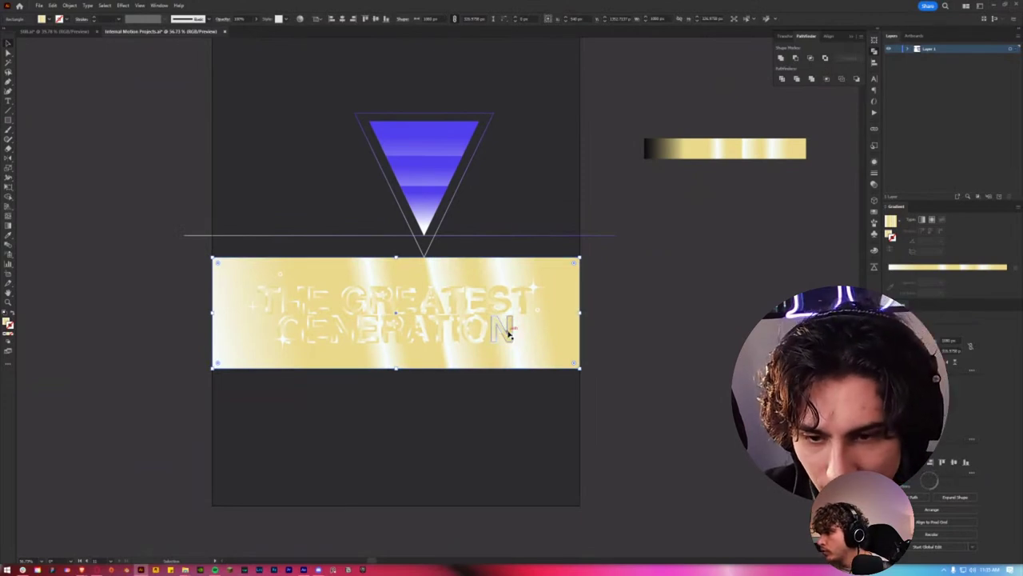
{"action": "left_click", "coordinate": [505, 331]}
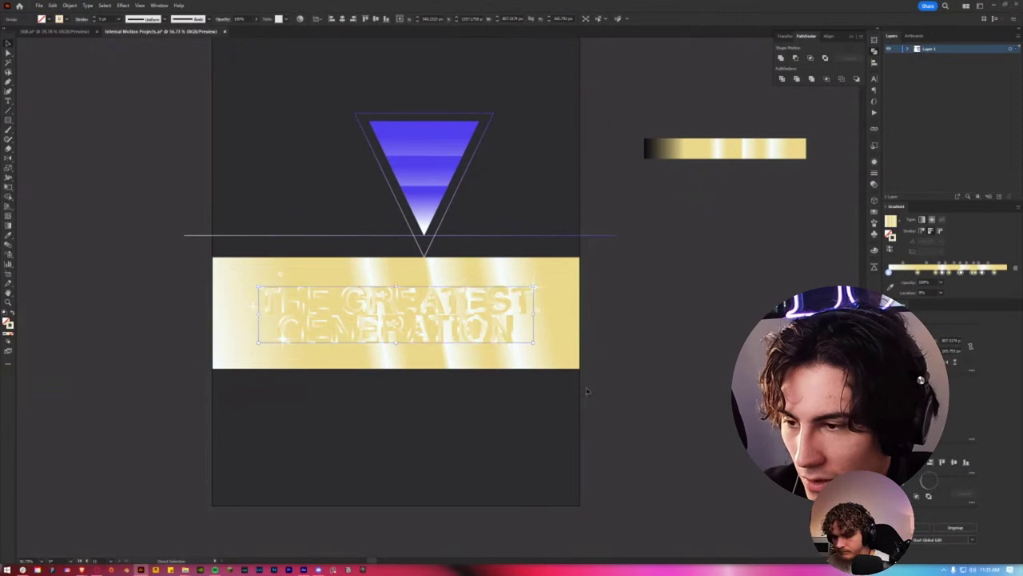
Step: Deselect and zoom in and out to inspect the title text
{"action": "left_click", "coordinate": [538, 394]}
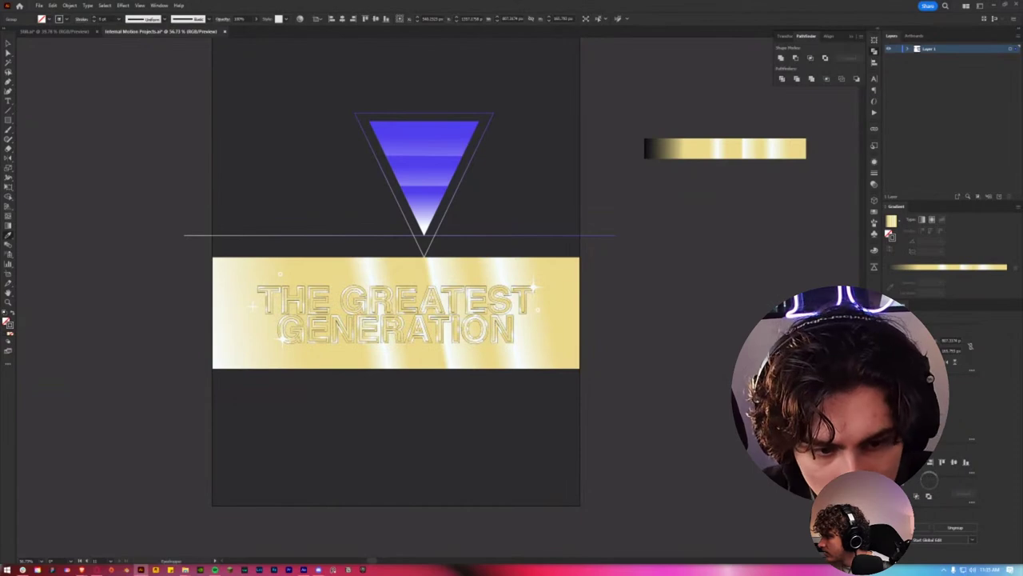
{"action": "scroll", "coordinate": [398, 337], "scroll_direction": "up", "scroll_amount": 2}
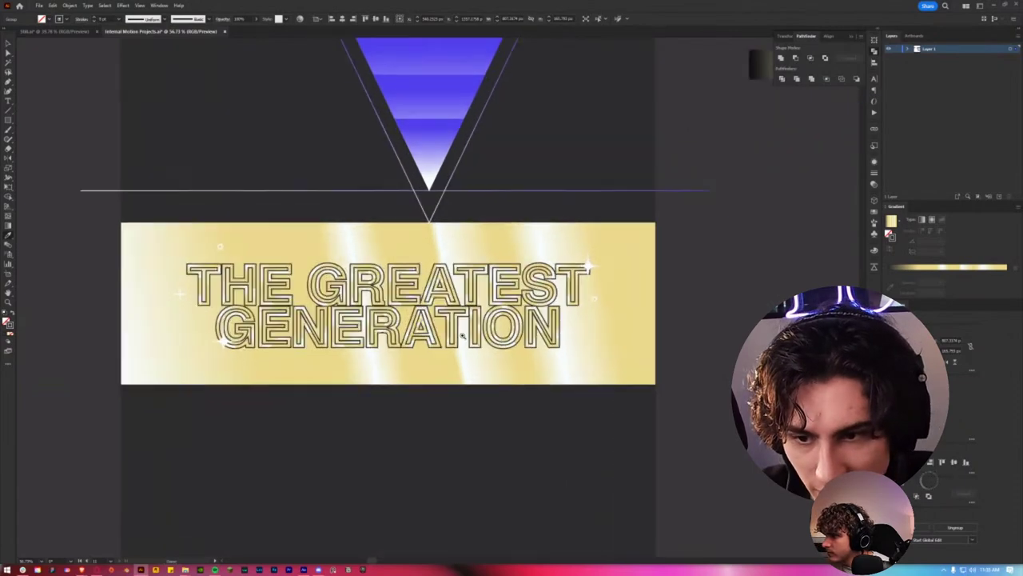
{"action": "scroll", "coordinate": [397, 338], "scroll_direction": "up", "scroll_amount": 3}
{"action": "scroll", "coordinate": [398, 337], "scroll_direction": "down", "scroll_amount": 3}
{"action": "scroll", "coordinate": [398, 341], "scroll_direction": "down", "scroll_amount": 3}
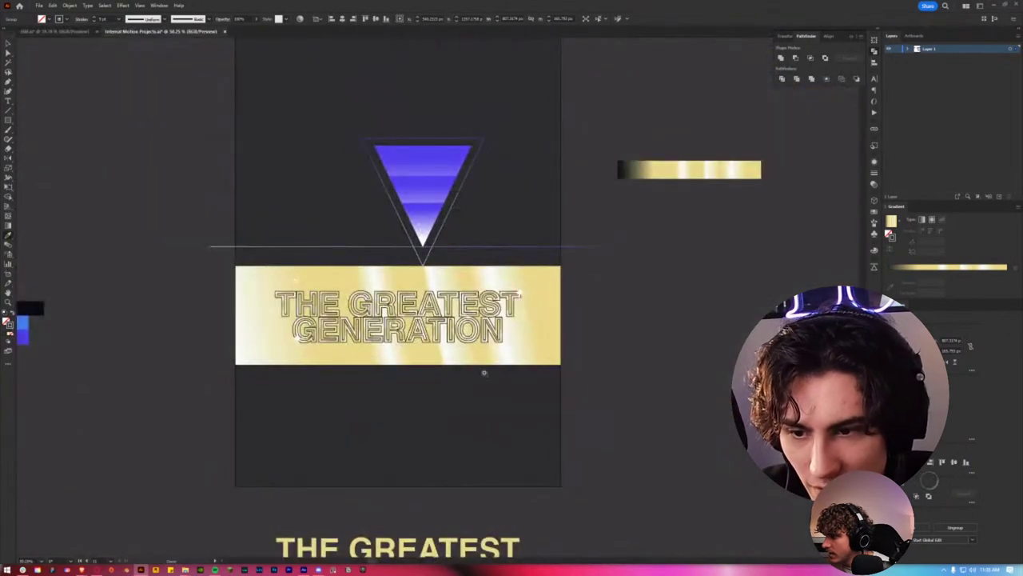
{"action": "scroll", "coordinate": [632, 371], "scroll_direction": "down", "scroll_amount": 5}
{"action": "scroll", "coordinate": [560, 343], "scroll_direction": "up", "scroll_amount": 2}
{"action": "scroll", "coordinate": [550, 336], "scroll_direction": "up", "scroll_amount": 2}
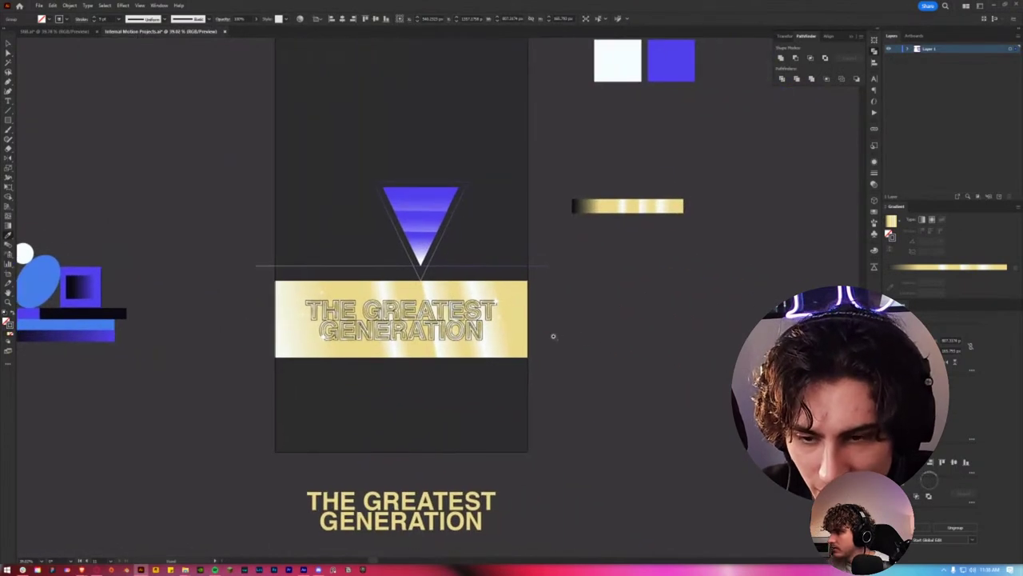
{"action": "scroll", "coordinate": [577, 334], "scroll_direction": "up", "scroll_amount": 2}
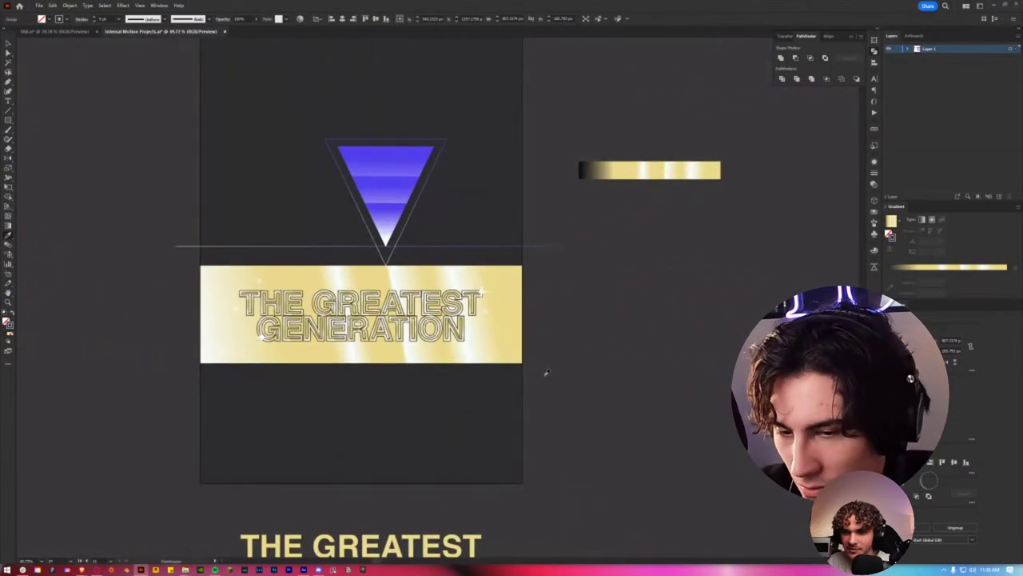
Step: Drag the gold banner down and right, off the THE GREATEST GENERATION title
{"action": "left_click", "coordinate": [526, 371]}
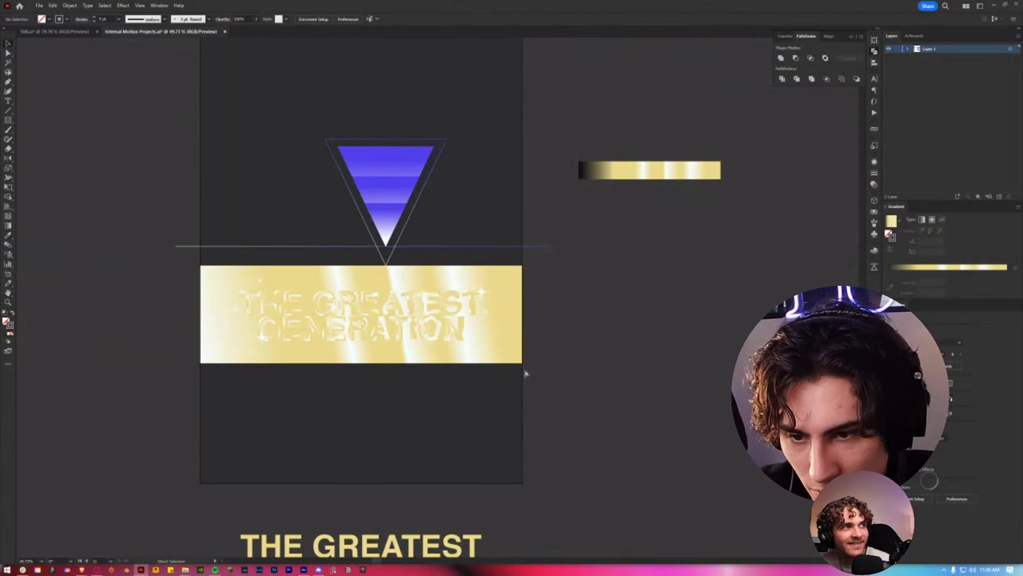
{"action": "key", "text": "ctrl+z"}
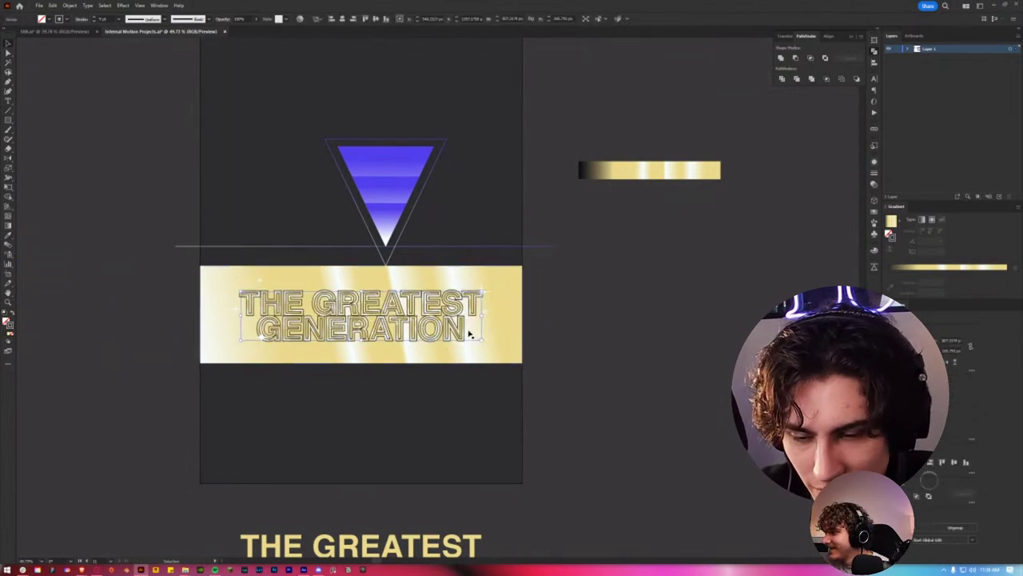
{"action": "left_click", "coordinate": [474, 339]}
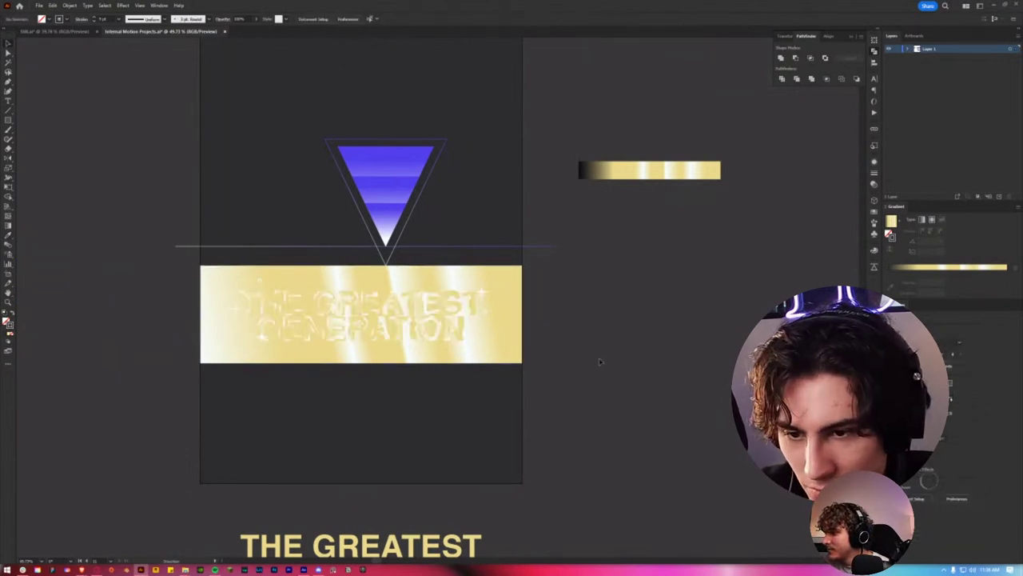
{"action": "mouse_move", "coordinate": [457, 336]}
{"action": "left_mouse_down"}
{"action": "mouse_move", "coordinate": [450, 437]}
{"action": "mouse_move", "coordinate": [834, 420]}
{"action": "left_mouse_up"}
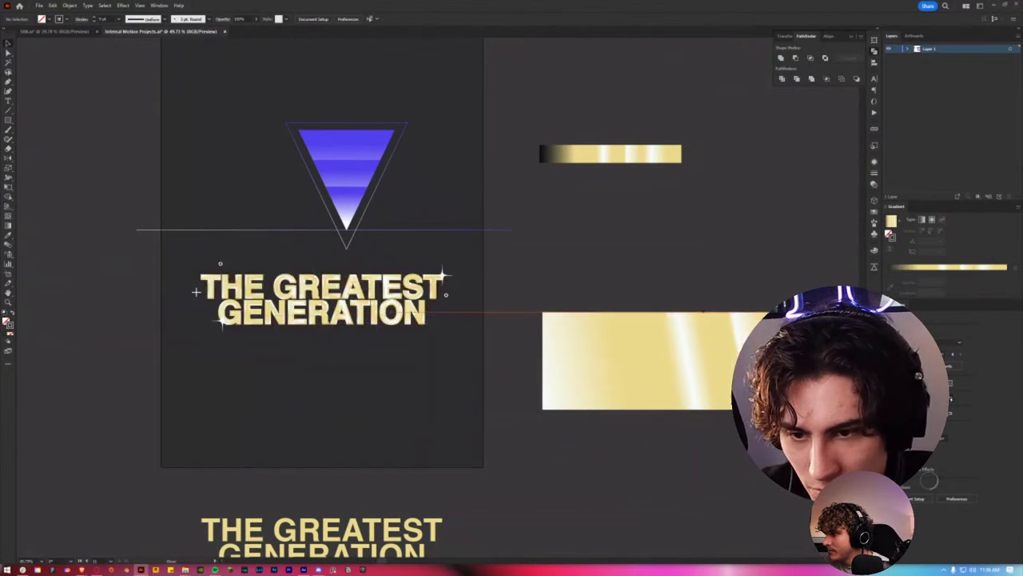
Step: Place the gold banner just below the title
{"action": "key", "text": "ctrl+z"}
{"action": "key", "text": "ctrl+z"}
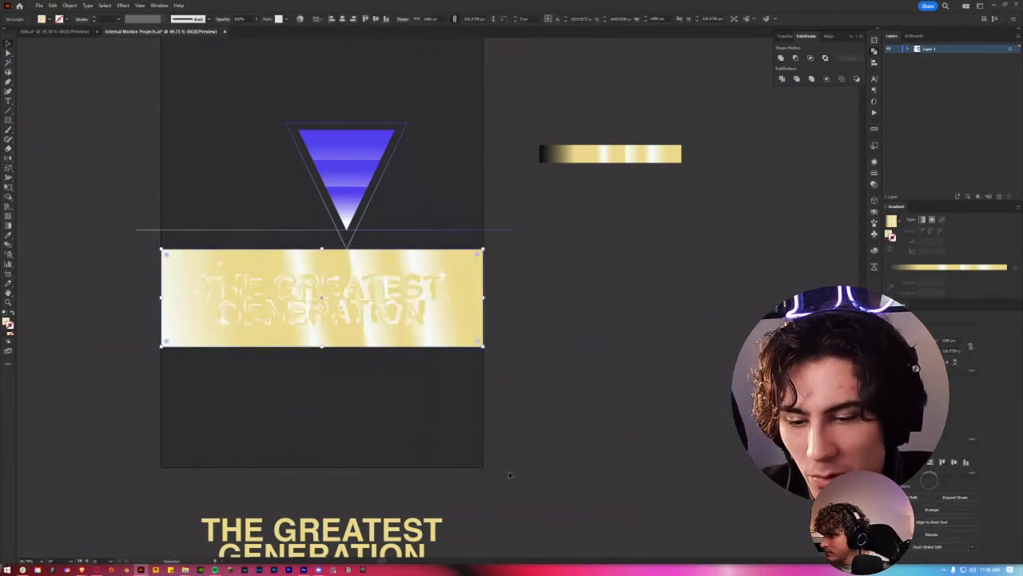
{"action": "left_click_drag", "start_coordinate": [476, 334], "coordinate": [444, 454]}
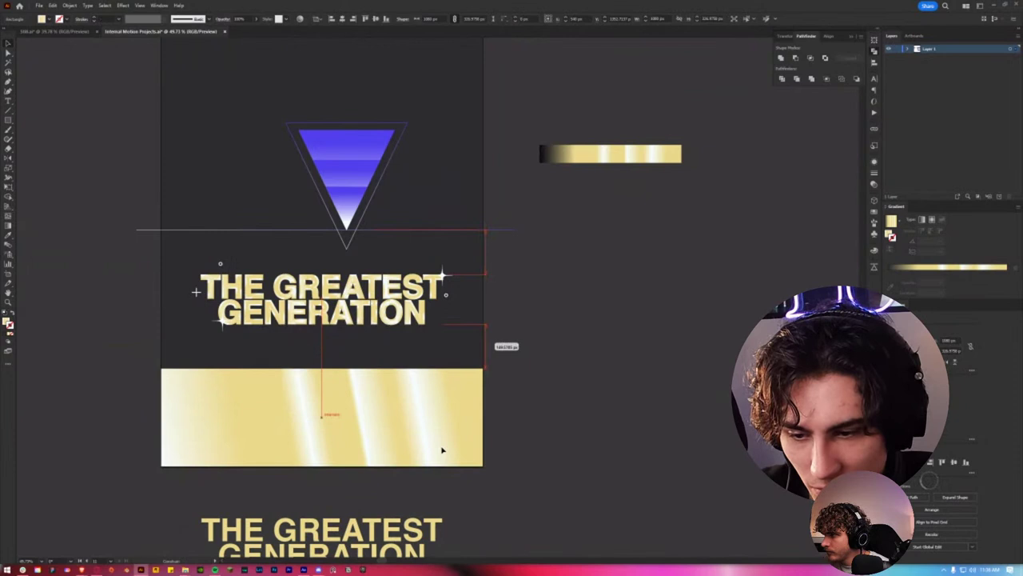
{"action": "scroll", "coordinate": [395, 409], "scroll_direction": "up", "scroll_amount": 2}
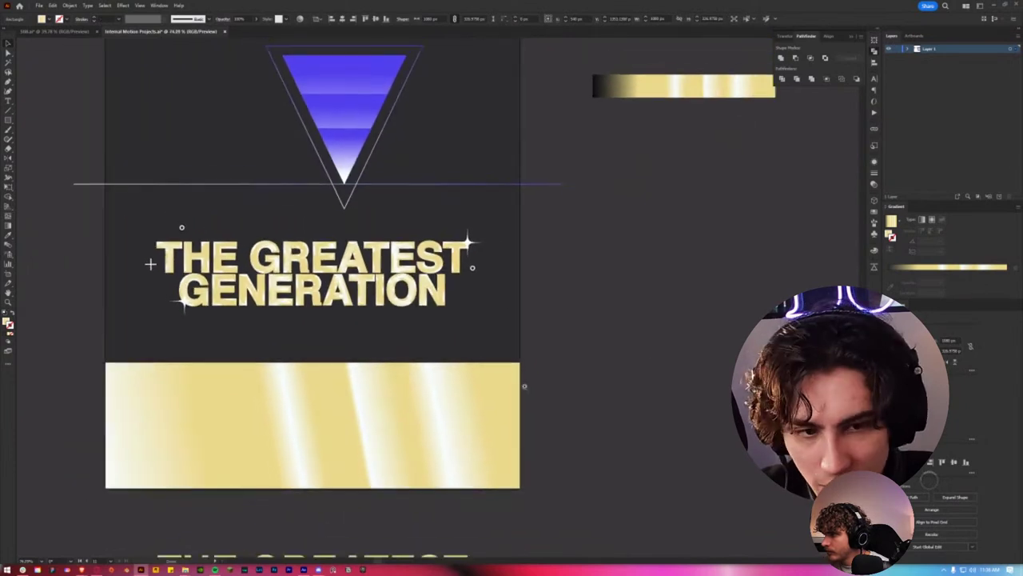
Step: Change the banner's gradient type to Radial
{"action": "left_click", "coordinate": [882, 281]}
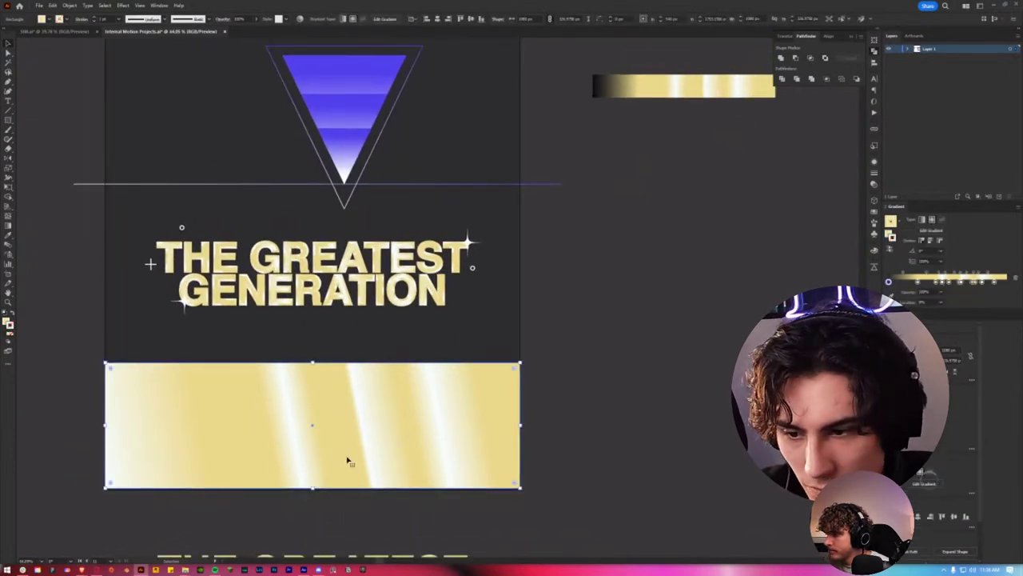
{"action": "left_click", "coordinate": [913, 226]}
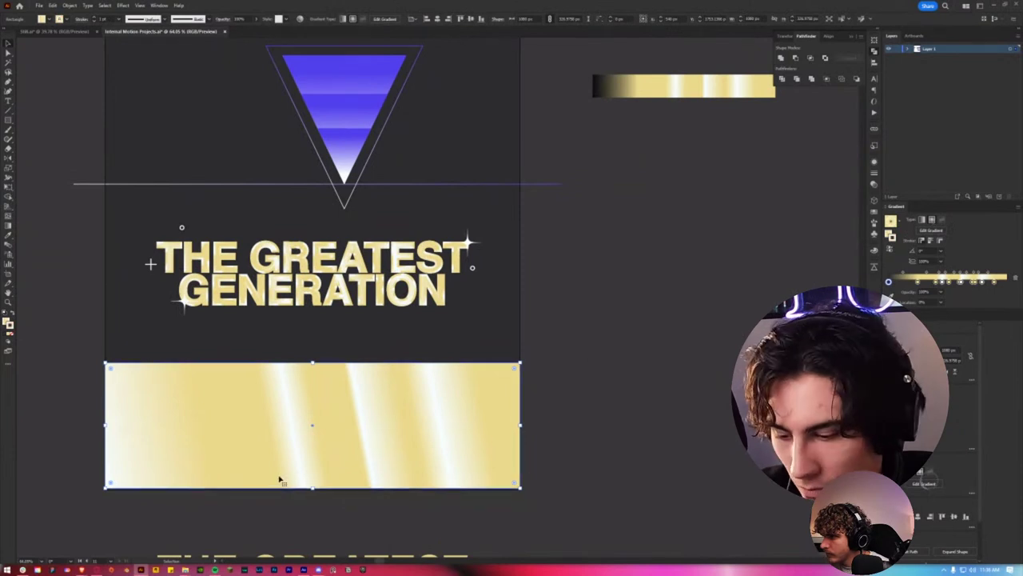
{"action": "left_click", "coordinate": [311, 453]}
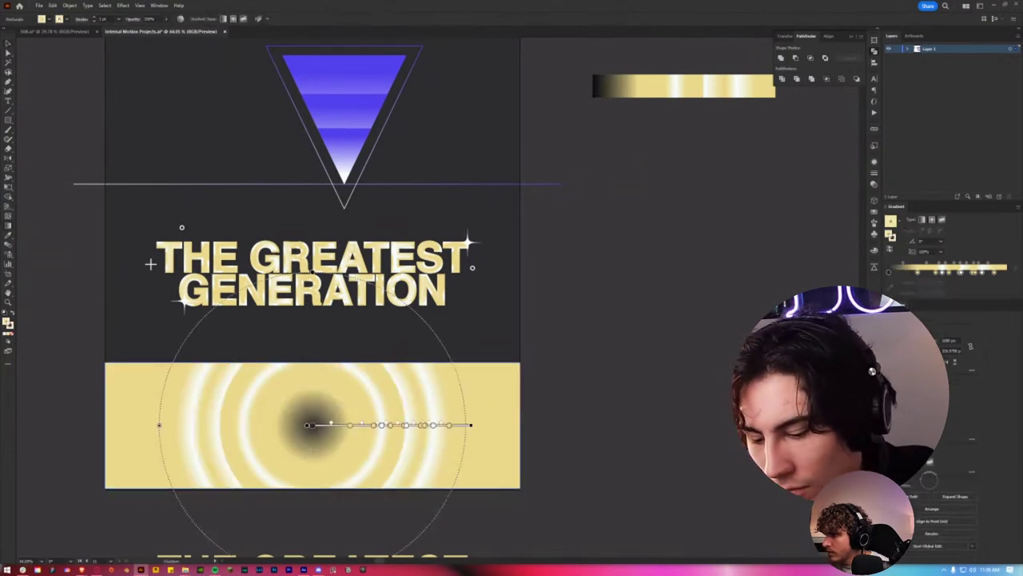
Step: Reapply the radial gold gradient fill and redraw it from the bottom upward
{"action": "key", "text": "slash"}
{"action": "left_click", "coordinate": [311, 449]}
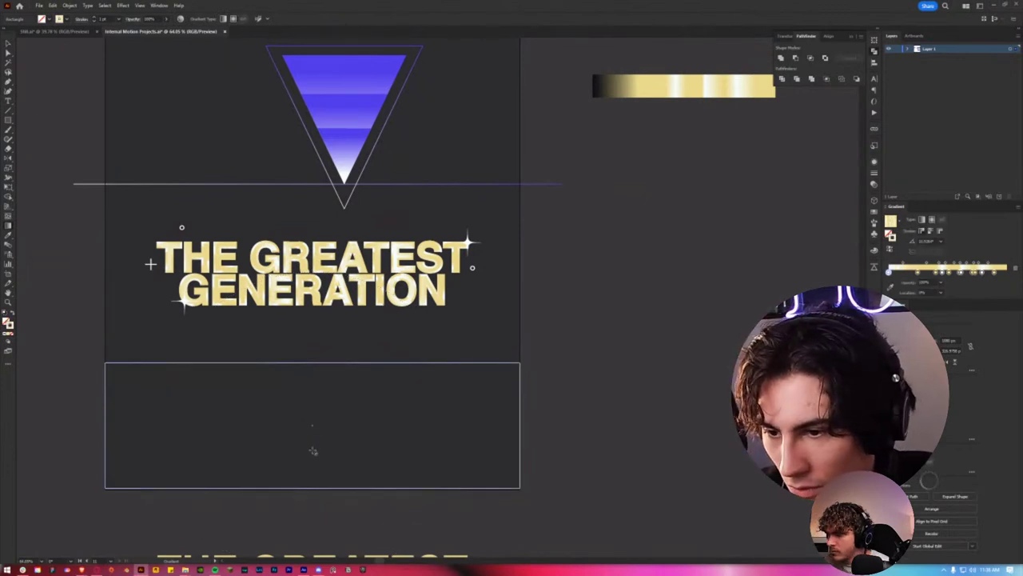
{"action": "left_click", "coordinate": [312, 451]}
{"action": "key", "text": "ctrl+z"}
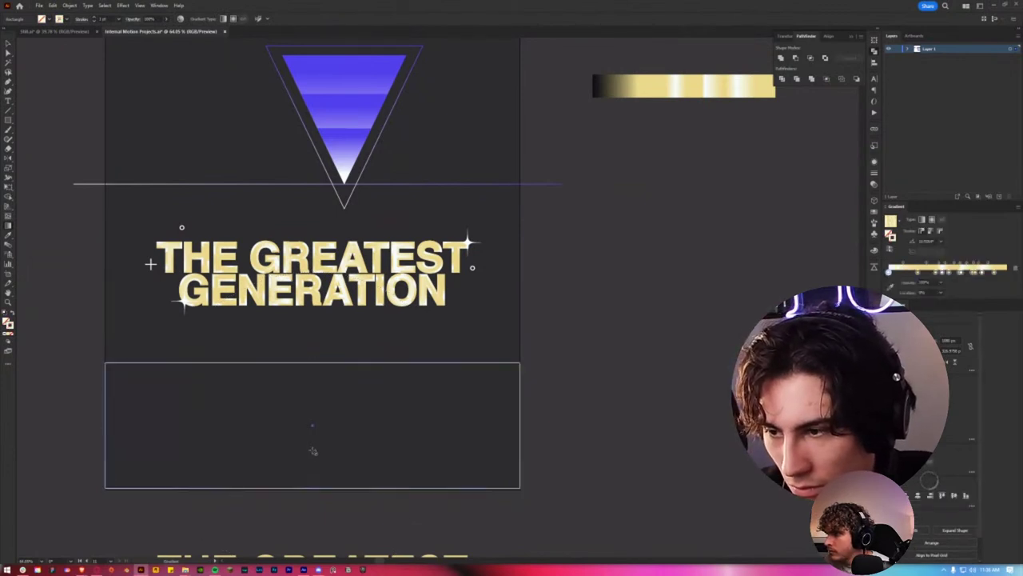
{"action": "left_click", "coordinate": [314, 451]}
{"action": "key", "text": "x"}
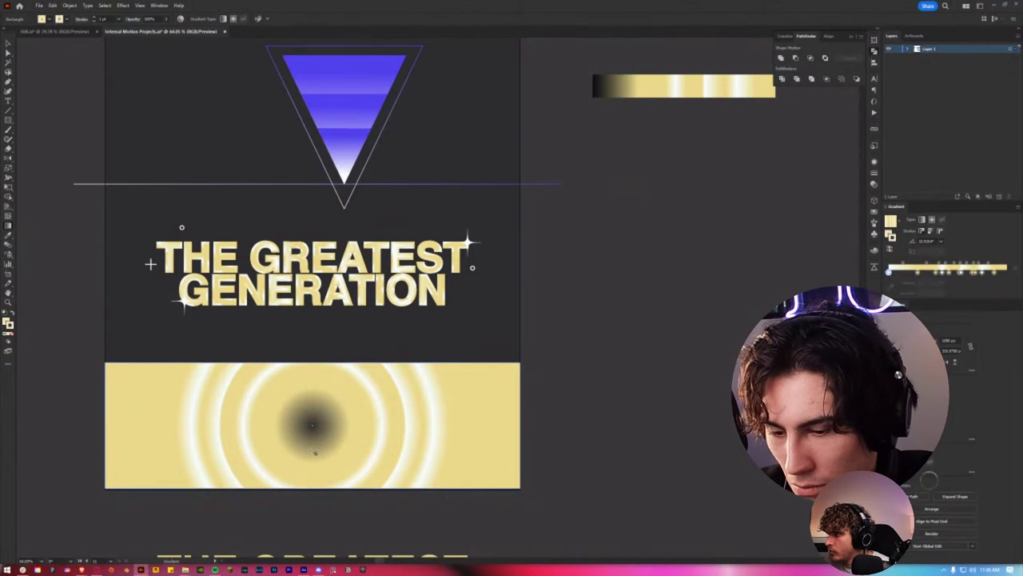
{"action": "key", "text": "x"}
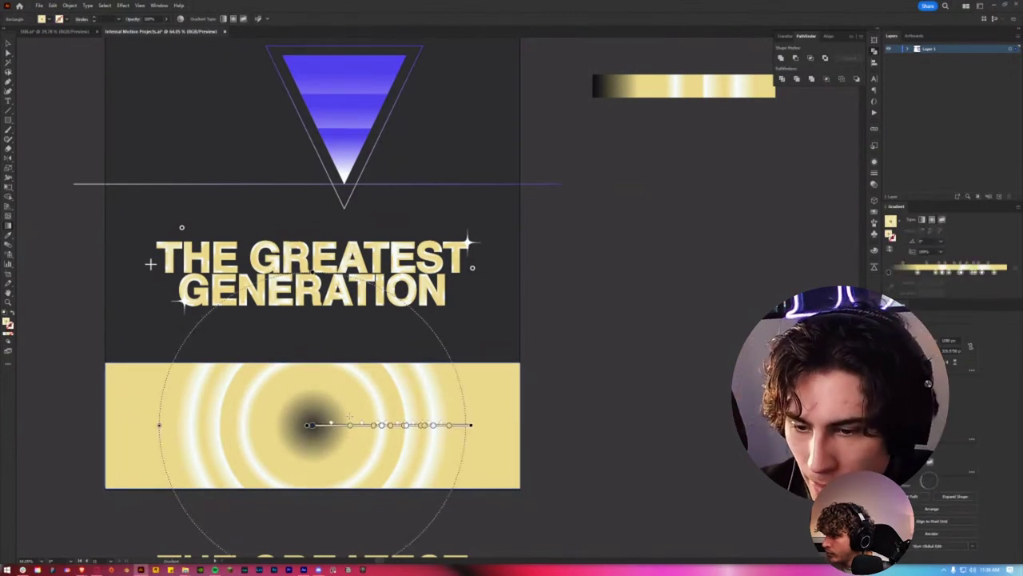
{"action": "mouse_move", "coordinate": [319, 497]}
{"action": "left_mouse_down"}
{"action": "mouse_move", "coordinate": [290, 177]}
{"action": "mouse_move", "coordinate": [312, 198]}
{"action": "left_mouse_up"}
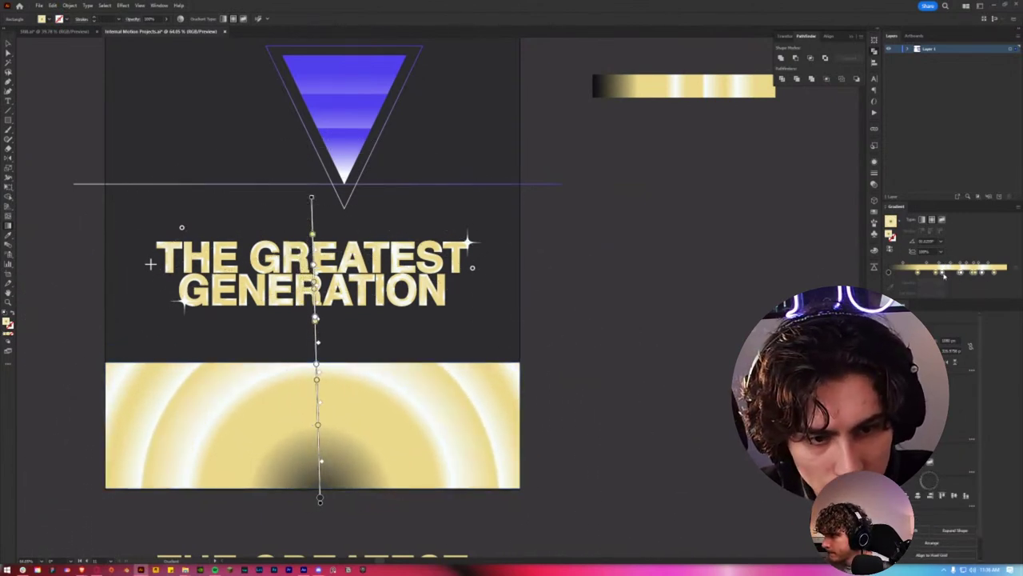
Step: Remove the extra gradient stops and select the starting colour stop
{"action": "mouse_move", "coordinate": [956, 276]}
{"action": "left_mouse_down"}
{"action": "mouse_move", "coordinate": [937, 277]}
{"action": "mouse_move", "coordinate": [963, 289]}
{"action": "mouse_move", "coordinate": [983, 272]}
{"action": "mouse_move", "coordinate": [956, 286]}
{"action": "mouse_move", "coordinate": [918, 275]}
{"action": "mouse_move", "coordinate": [966, 272]}
{"action": "mouse_move", "coordinate": [906, 274]}
{"action": "left_mouse_up"}
{"action": "left_click", "coordinate": [889, 272]}
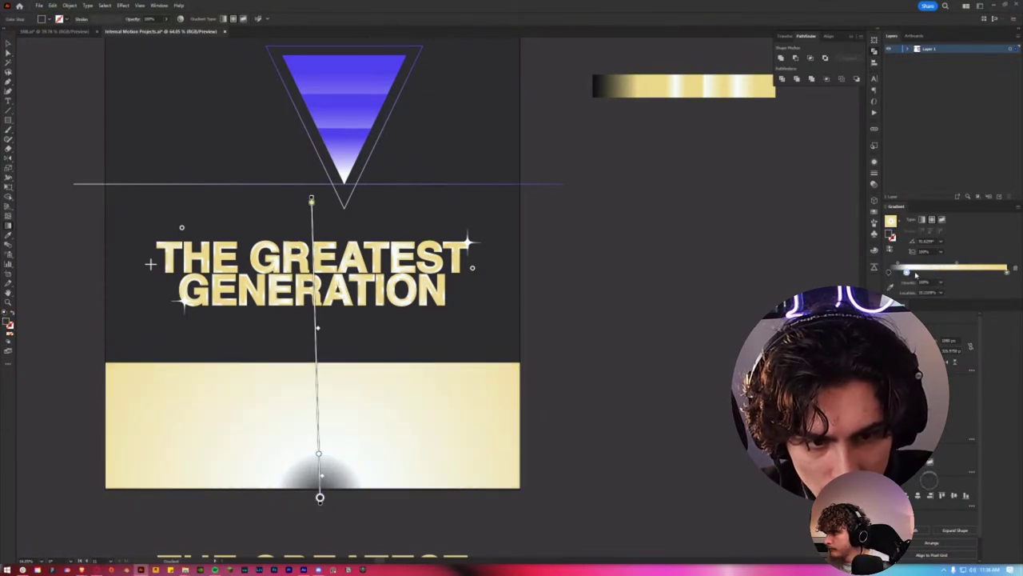
{"action": "scroll", "coordinate": [365, 388], "scroll_direction": "down", "scroll_amount": 3}
{"action": "scroll", "coordinate": [343, 384], "scroll_direction": "up", "scroll_amount": 1}
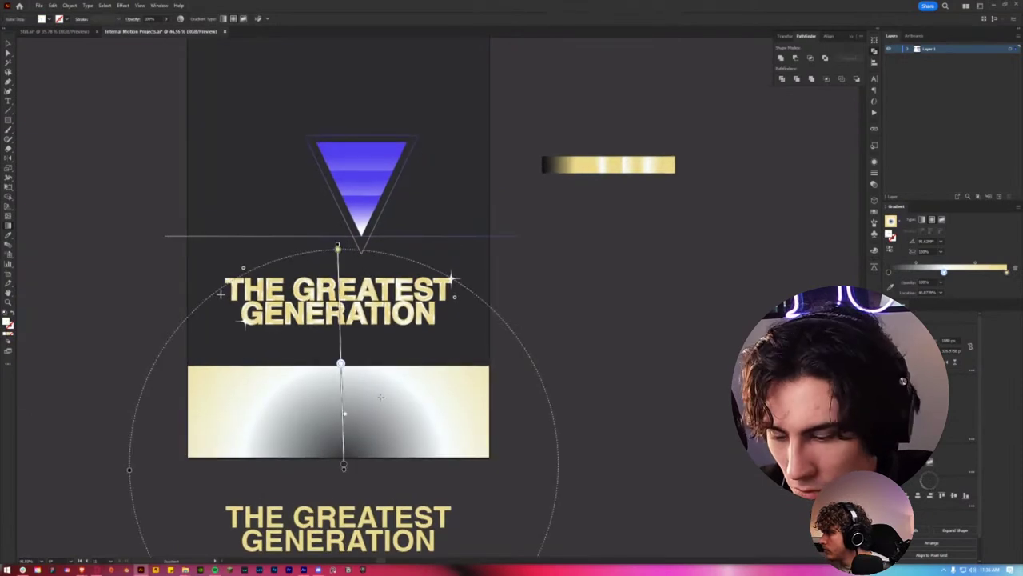
Step: Stretch the rectangle up to the triangle tip and recentre the radial gradient on the title
{"action": "key", "text": "v"}
{"action": "left_click_drag", "start_coordinate": [338, 366], "coordinate": [362, 237]}
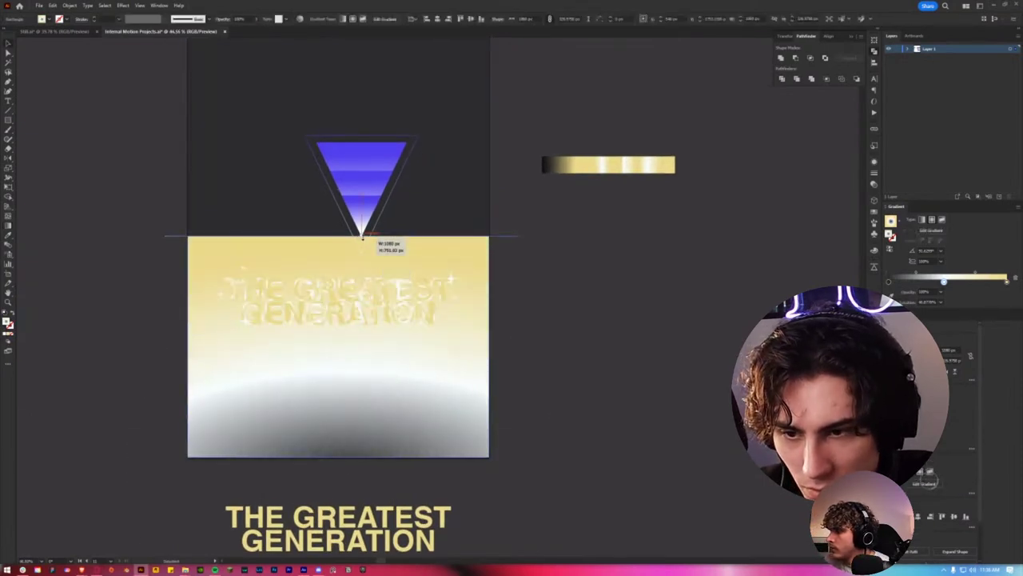
{"action": "key", "text": "g"}
{"action": "mouse_move", "coordinate": [351, 288]}
{"action": "left_mouse_down"}
{"action": "mouse_move", "coordinate": [474, 458]}
{"action": "mouse_move", "coordinate": [775, 241]}
{"action": "mouse_move", "coordinate": [240, 415]}
{"action": "mouse_move", "coordinate": [142, 328]}
{"action": "left_mouse_up"}
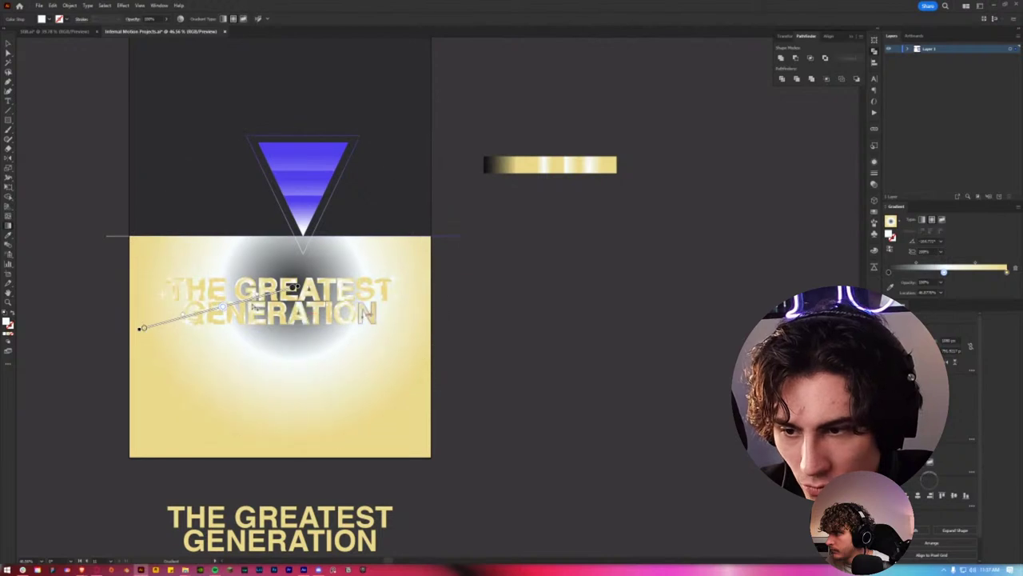
Step: Eyedropper a darker colour onto the gradient's centre stop
{"action": "left_click", "coordinate": [293, 287]}
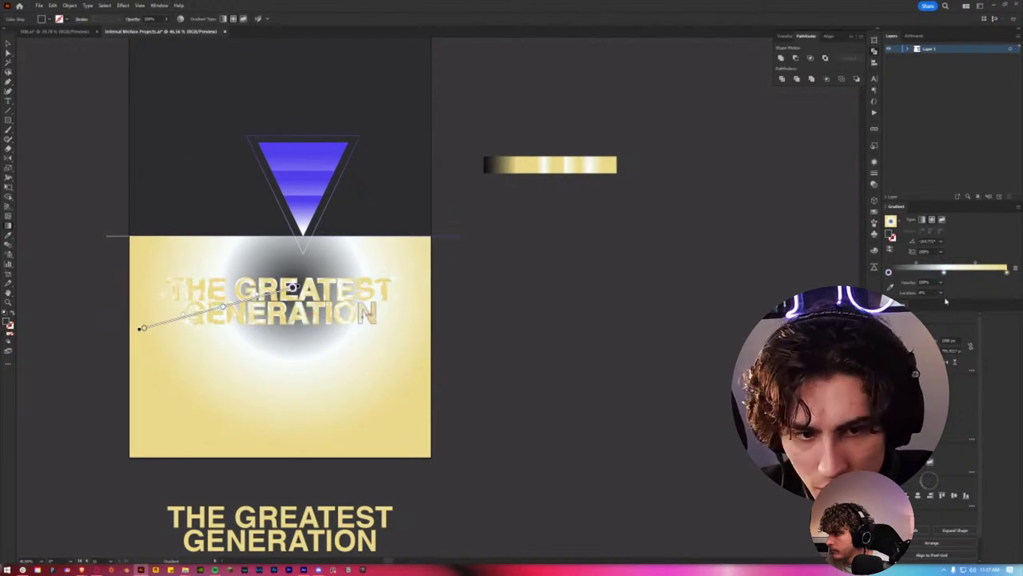
{"action": "left_click", "coordinate": [890, 288]}
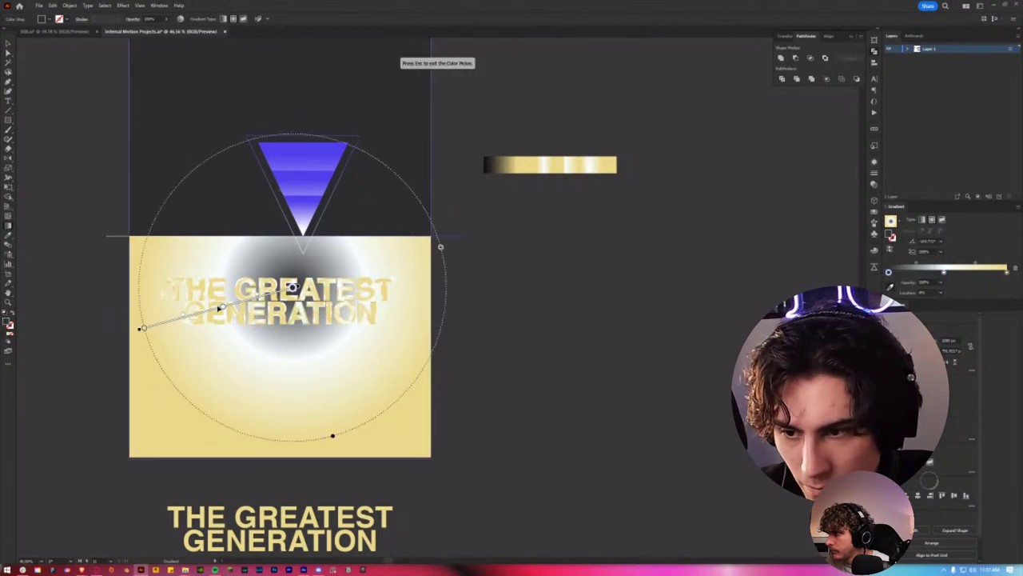
{"action": "left_click", "coordinate": [222, 309]}
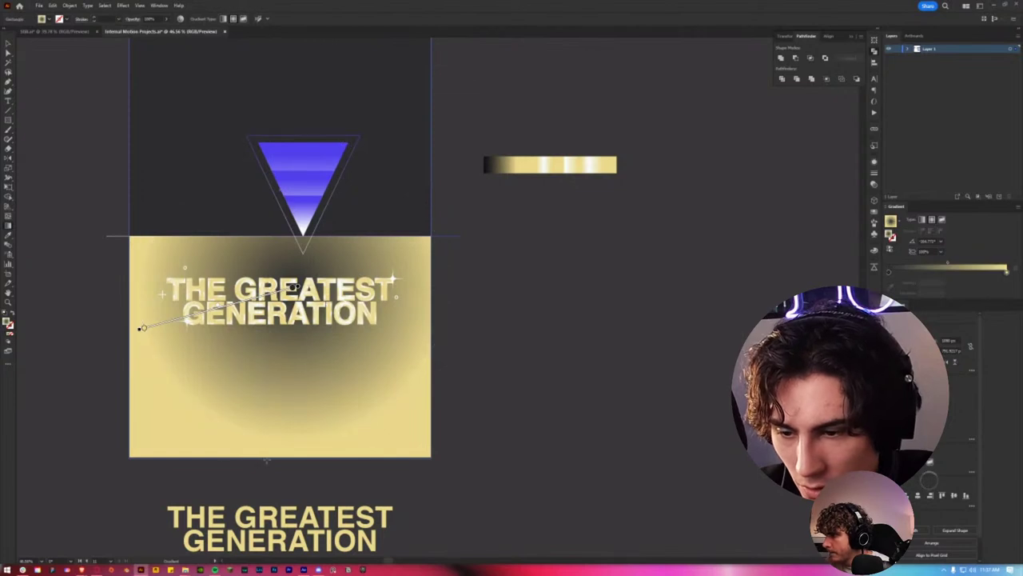
Step: Reverse and redraw the radial glow so it rises from the rectangle's bottom edge
{"action": "left_click_drag", "start_coordinate": [260, 273], "coordinate": [260, 468]}
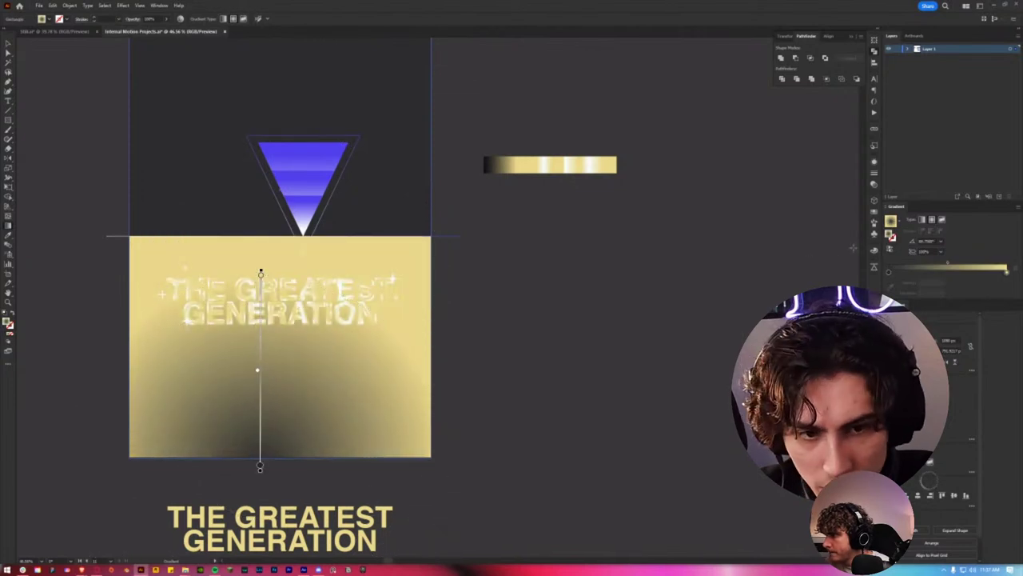
{"action": "left_click", "coordinate": [889, 249]}
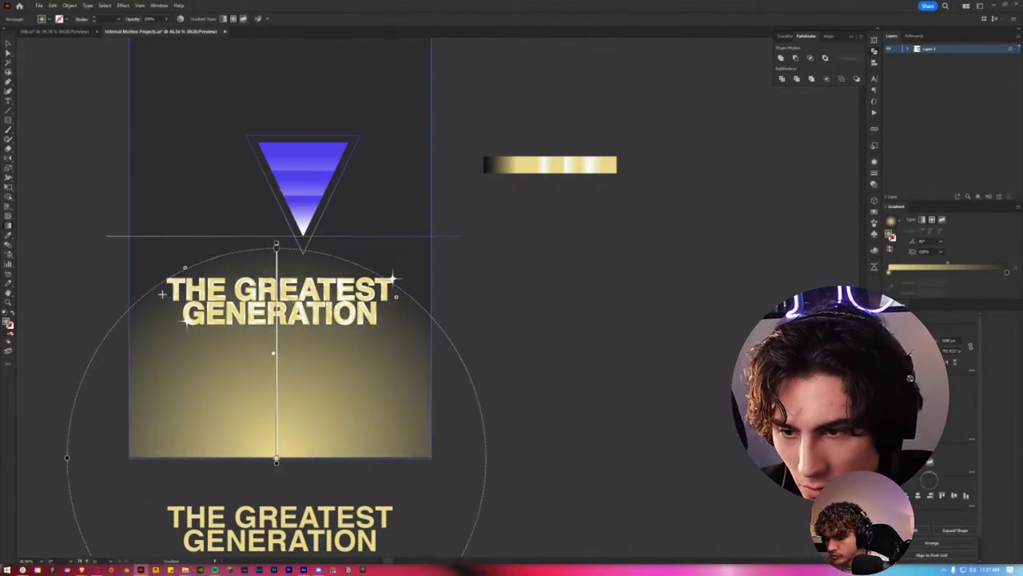
{"action": "left_click_drag", "start_coordinate": [290, 240], "coordinate": [290, 369]}
{"action": "mouse_move", "coordinate": [290, 298]}
{"action": "left_mouse_down"}
{"action": "mouse_move", "coordinate": [290, 476]}
{"action": "mouse_move", "coordinate": [275, 416]}
{"action": "left_mouse_up"}
{"action": "scroll", "coordinate": [310, 359], "scroll_direction": "up", "scroll_amount": 2}
{"action": "left_click_drag", "start_coordinate": [260, 496], "coordinate": [260, 304]}
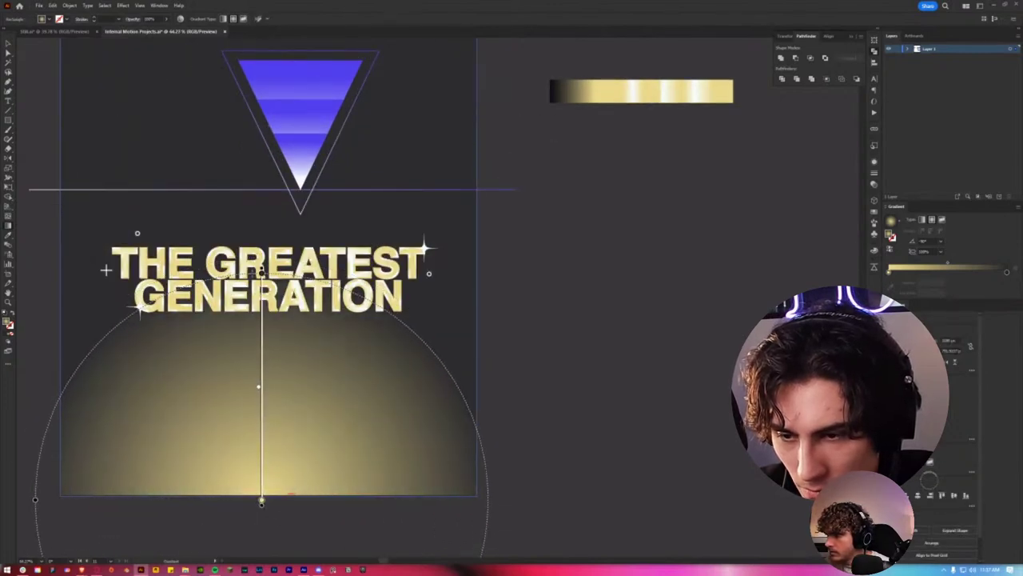
{"action": "left_click", "coordinate": [569, 348]}
{"action": "scroll", "coordinate": [569, 348], "scroll_direction": "down", "scroll_amount": 2}
{"action": "scroll", "coordinate": [528, 443], "scroll_direction": "up", "scroll_amount": 1}
{"action": "scroll", "coordinate": [500, 418], "scroll_direction": "up", "scroll_amount": 1}
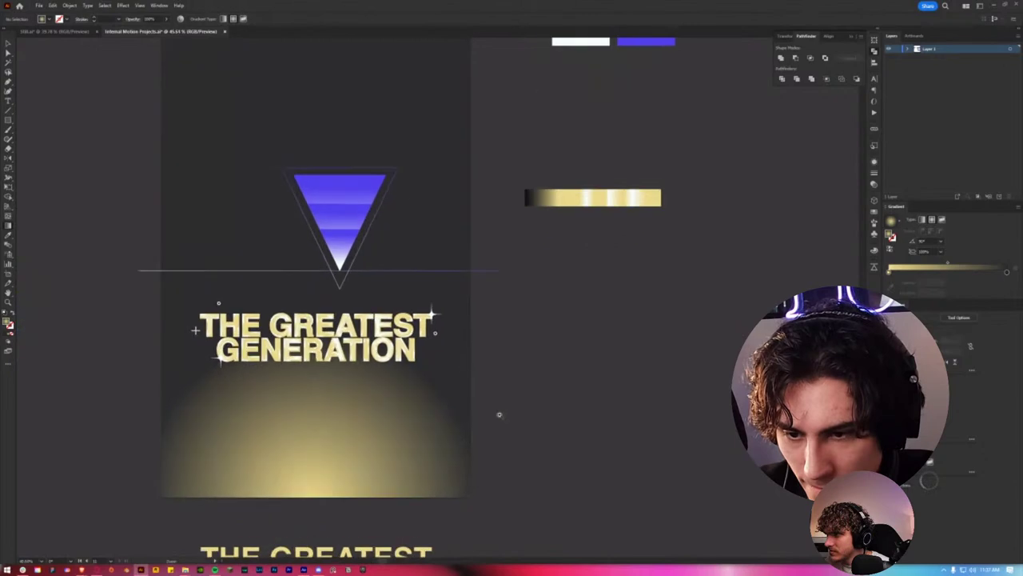
{"action": "scroll", "coordinate": [373, 431], "scroll_direction": "up", "scroll_amount": 1}
Step: Switch to a vertical linear gradient running from the bottom edge upward
{"action": "left_click", "coordinate": [373, 431]}
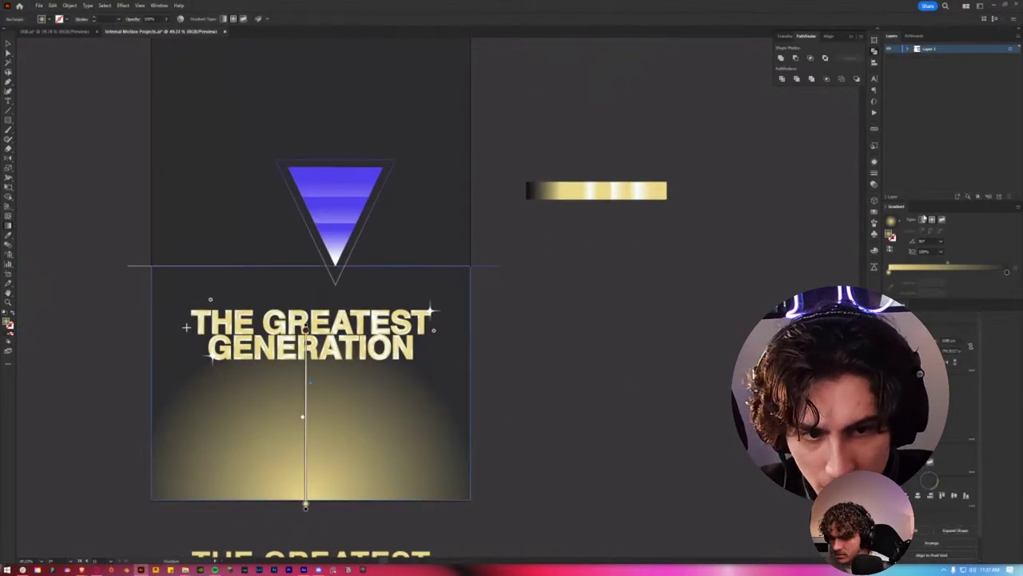
{"action": "left_click", "coordinate": [923, 219]}
{"action": "left_click_drag", "start_coordinate": [318, 500], "coordinate": [318, 300]}
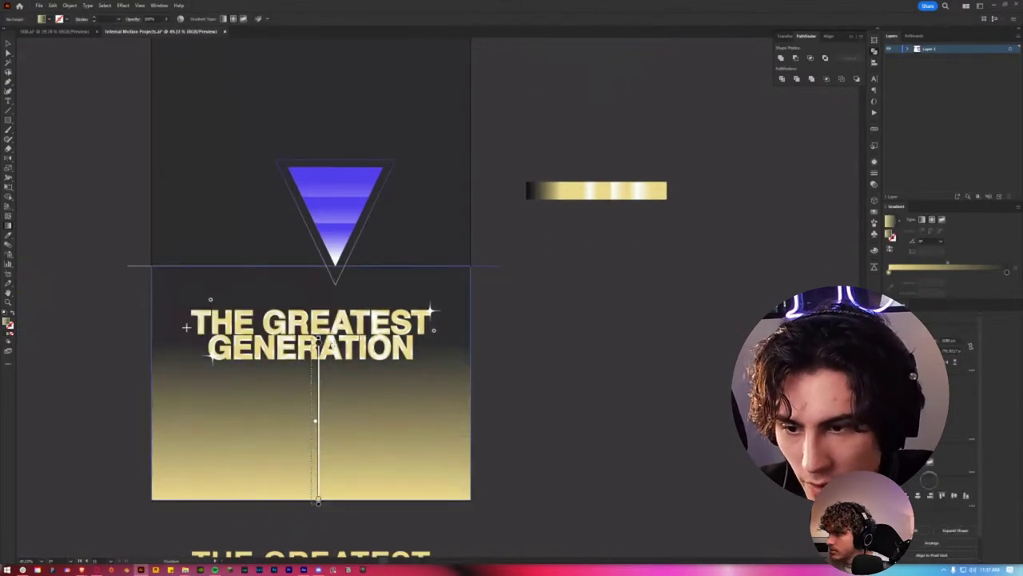
{"action": "left_click_drag", "start_coordinate": [318, 501], "coordinate": [310, 500]}
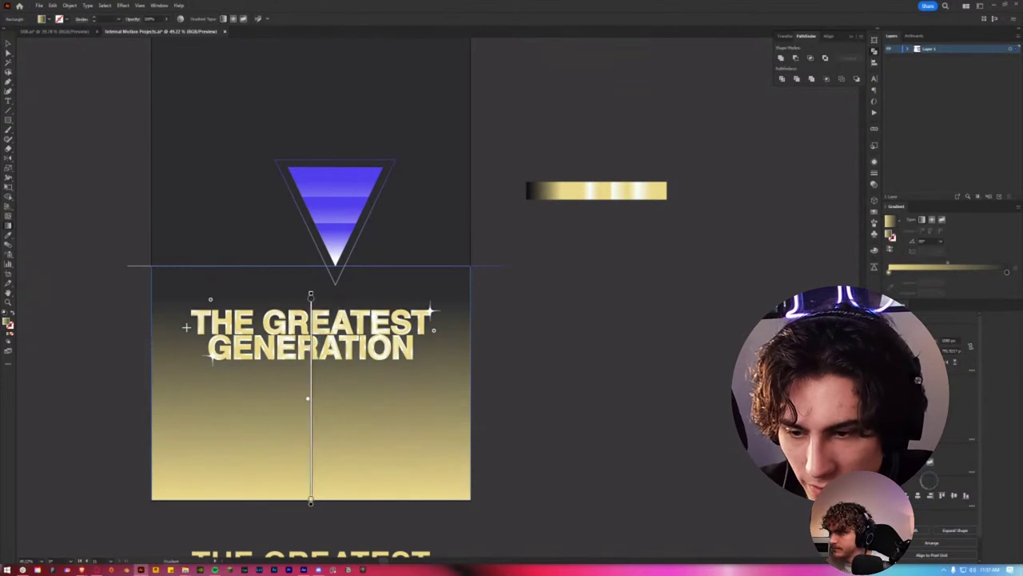
Step: Push the gradient's dark end and midpoint lower, then preview the poster full-screen
{"action": "left_click_drag", "start_coordinate": [311, 301], "coordinate": [311, 361]}
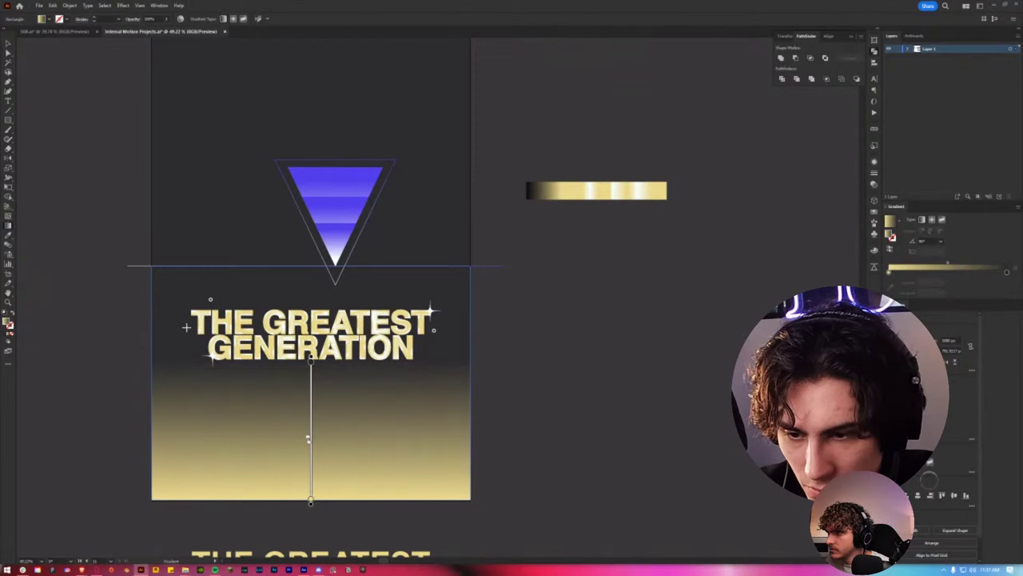
{"action": "left_click_drag", "start_coordinate": [309, 428], "coordinate": [307, 450]}
{"action": "left_click", "coordinate": [523, 469]}
{"action": "left_click_drag", "start_coordinate": [523, 469], "coordinate": [506, 420]}
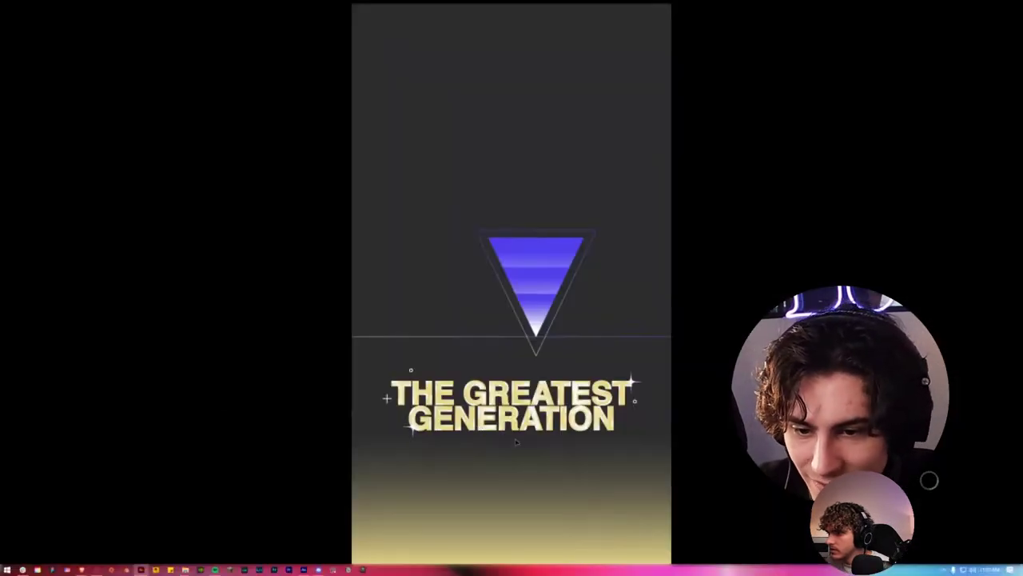
{"action": "key", "text": "Escape"}
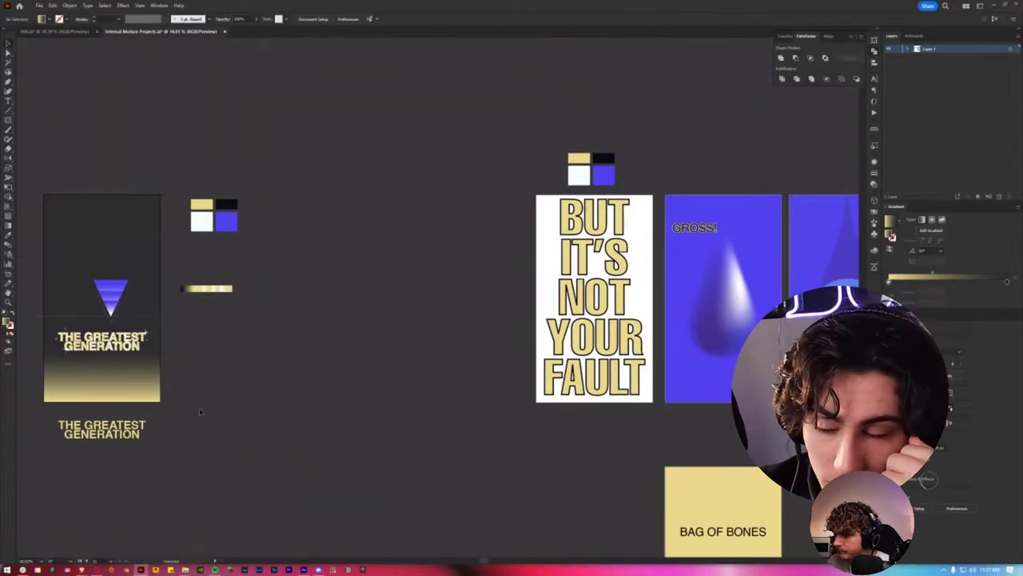
Step: Raise the triangle and title group slightly higher on the poster
{"action": "scroll", "coordinate": [323, 366], "scroll_direction": "left", "scroll_amount": 5}
{"action": "scroll", "coordinate": [323, 366], "scroll_direction": "up", "scroll_amount": 3}
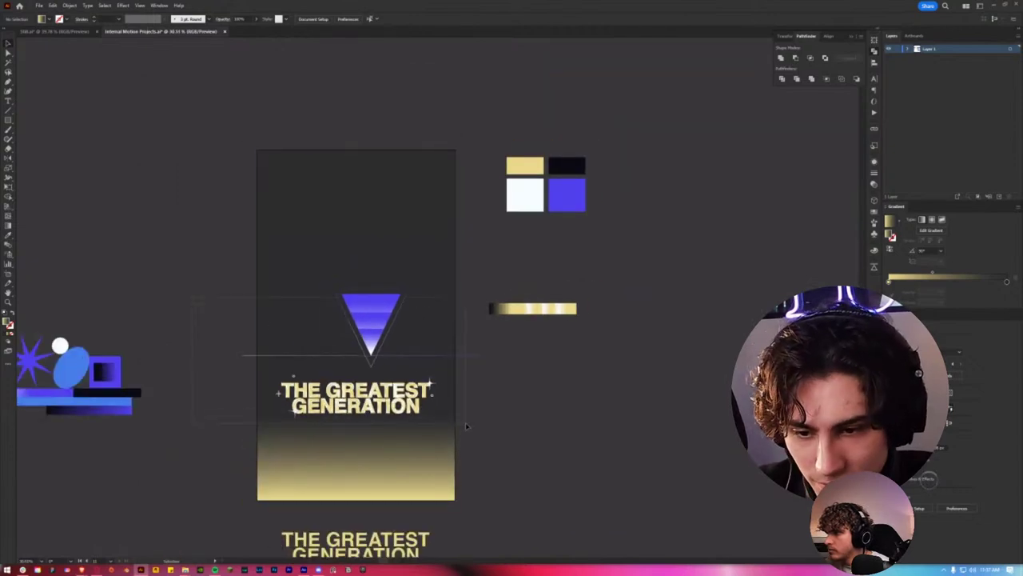
{"action": "left_click", "coordinate": [466, 426]}
{"action": "left_click", "coordinate": [402, 397]}
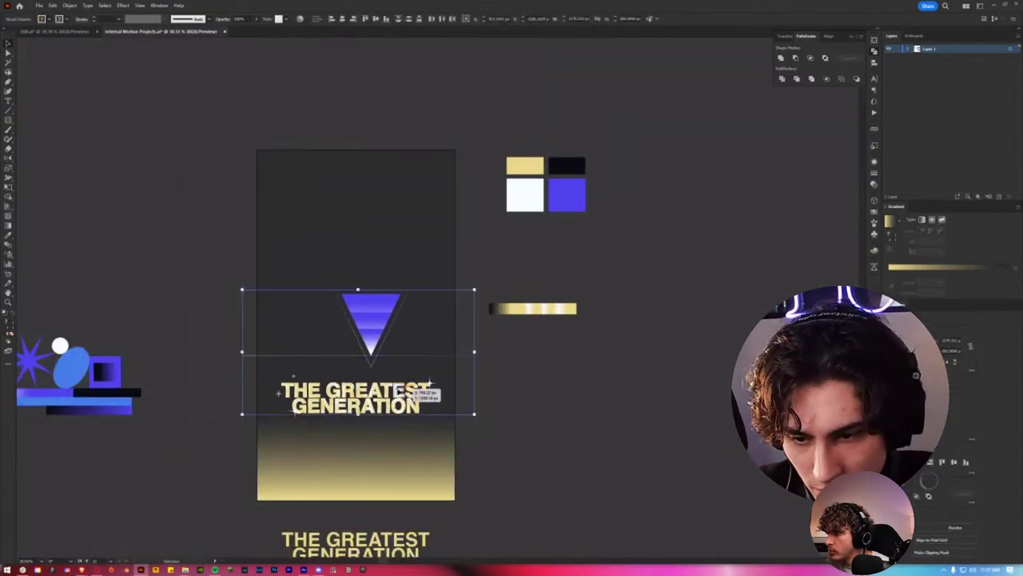
{"action": "left_click_drag", "start_coordinate": [408, 390], "coordinate": [407, 356]}
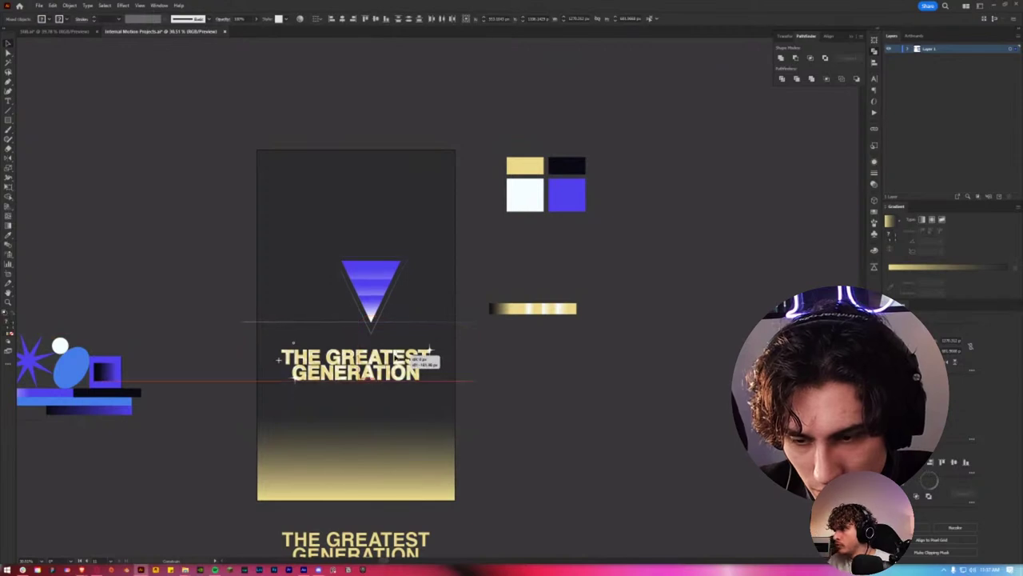
{"action": "left_click_drag", "start_coordinate": [510, 389], "coordinate": [510, 390]}
{"action": "left_click", "coordinate": [536, 391]}
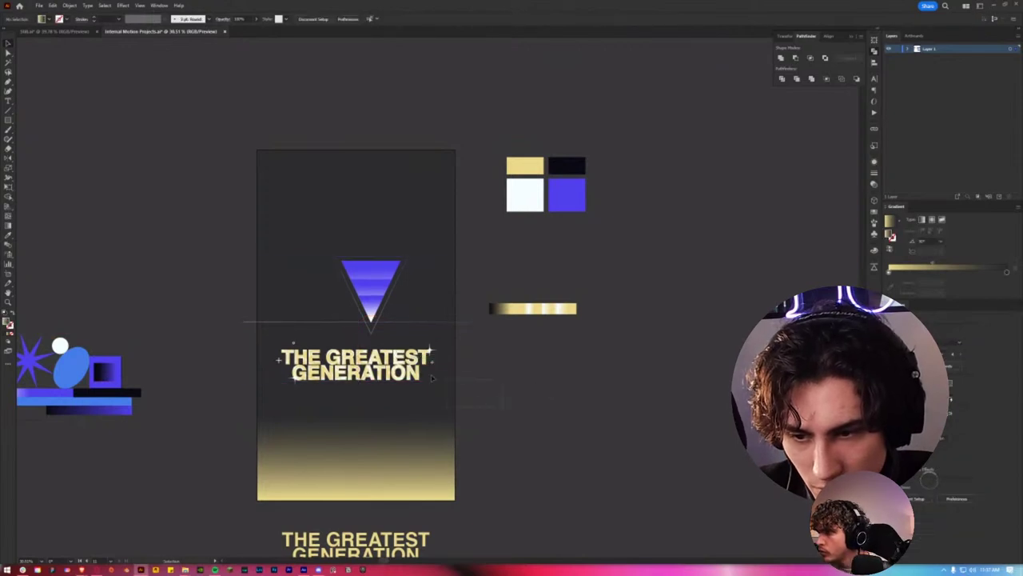
{"action": "scroll", "coordinate": [255, 396], "scroll_direction": "down", "scroll_amount": 3}
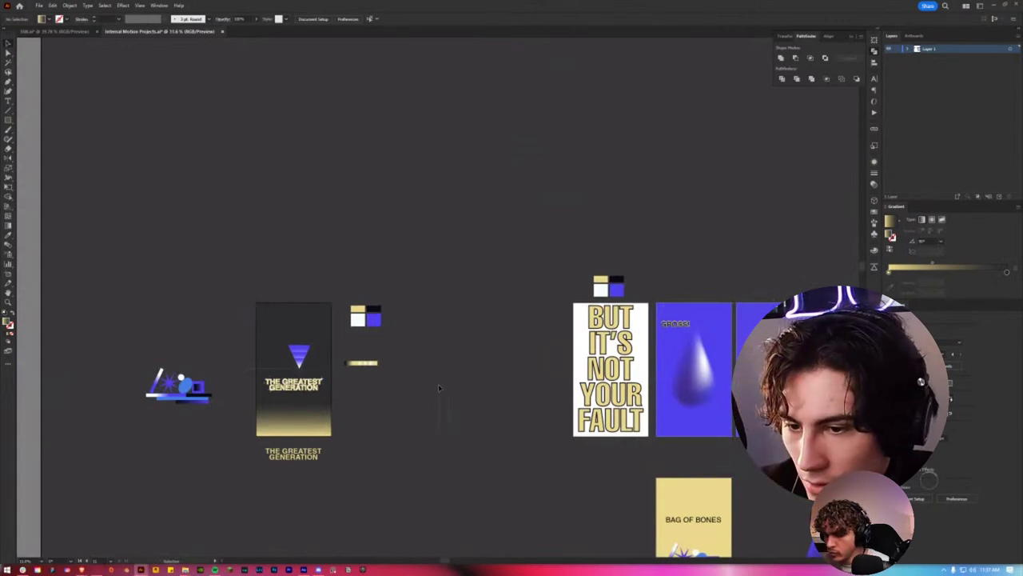
{"action": "scroll", "coordinate": [431, 364], "scroll_direction": "down", "scroll_amount": 2}
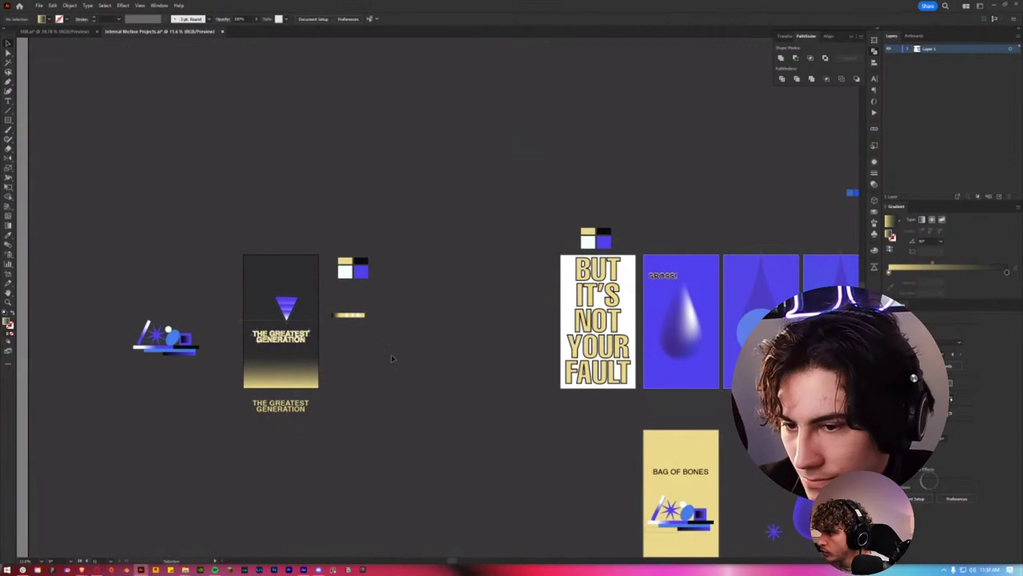
{"action": "scroll", "coordinate": [323, 360], "scroll_direction": "up", "scroll_amount": 3}
Step: Move the spare GREATEST GENERATION title beside the poster, level with its title
{"action": "left_click_drag", "start_coordinate": [295, 437], "coordinate": [418, 331]}
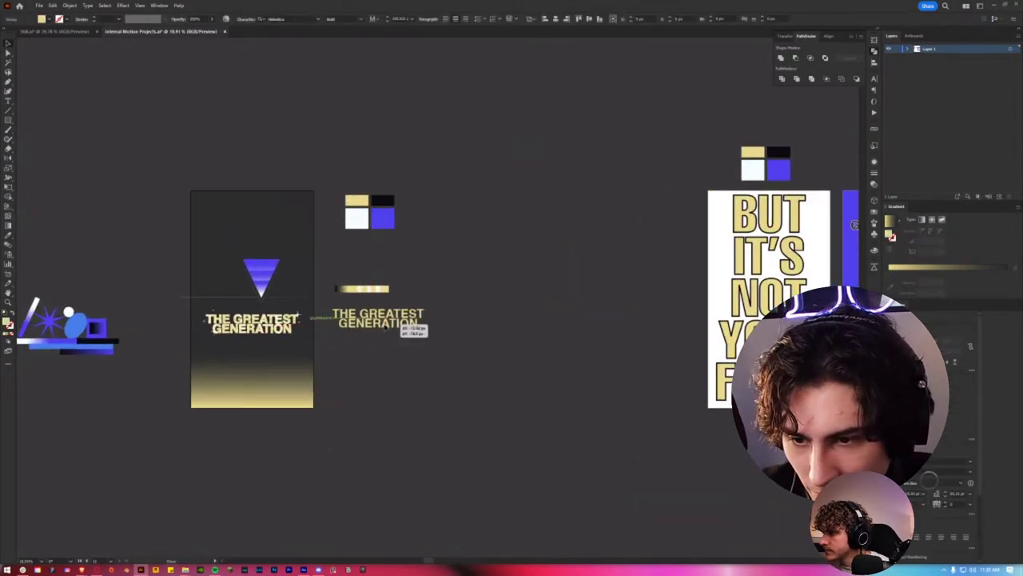
{"action": "left_click_drag", "start_coordinate": [387, 334], "coordinate": [387, 331]}
{"action": "double_click", "coordinate": [387, 331]}
{"action": "key", "text": "Escape"}
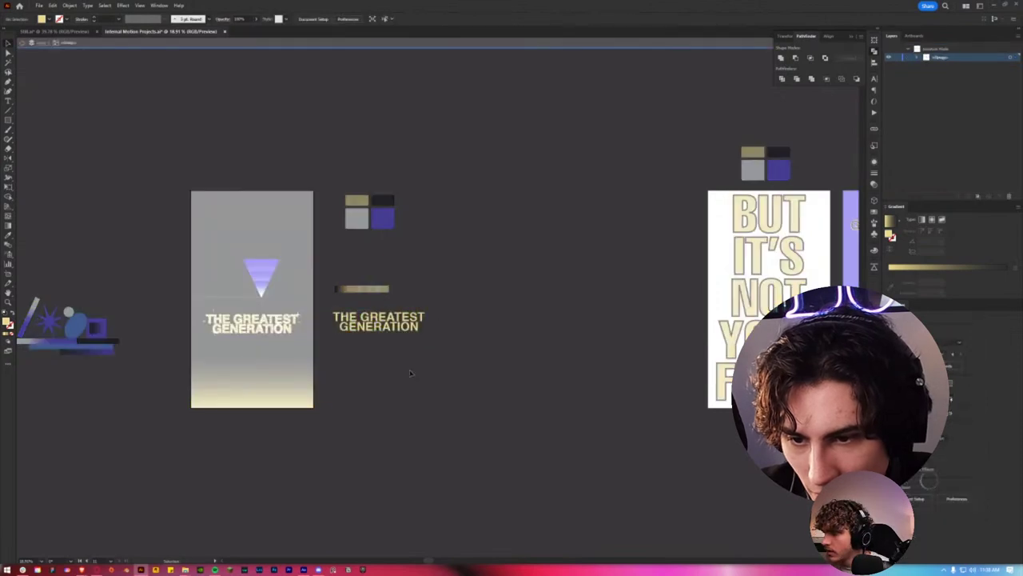
{"action": "key", "text": "Escape"}
{"action": "left_click", "coordinate": [387, 328]}
{"action": "key", "text": "ctrl+shift+a"}
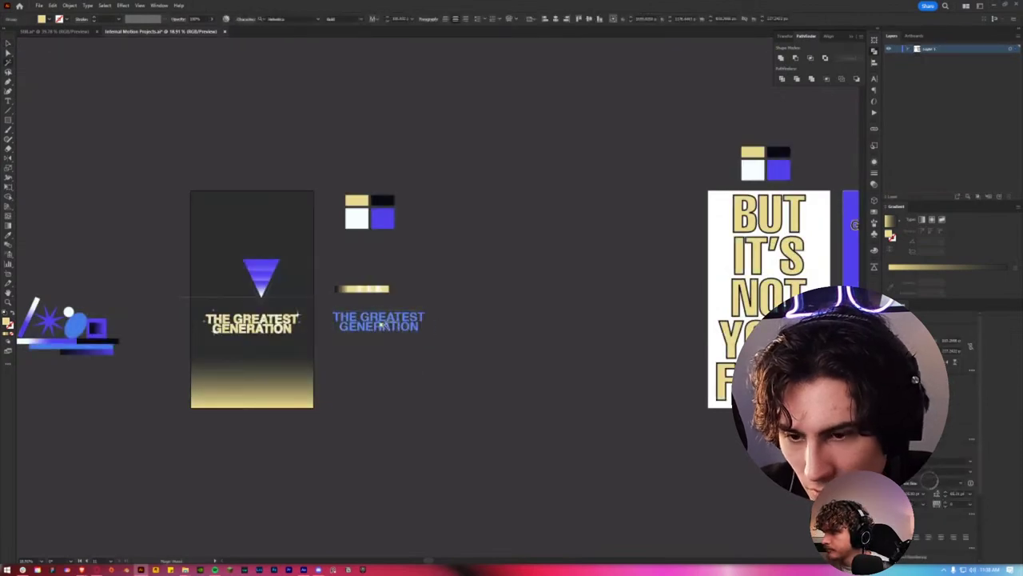
{"action": "left_click", "coordinate": [389, 344]}
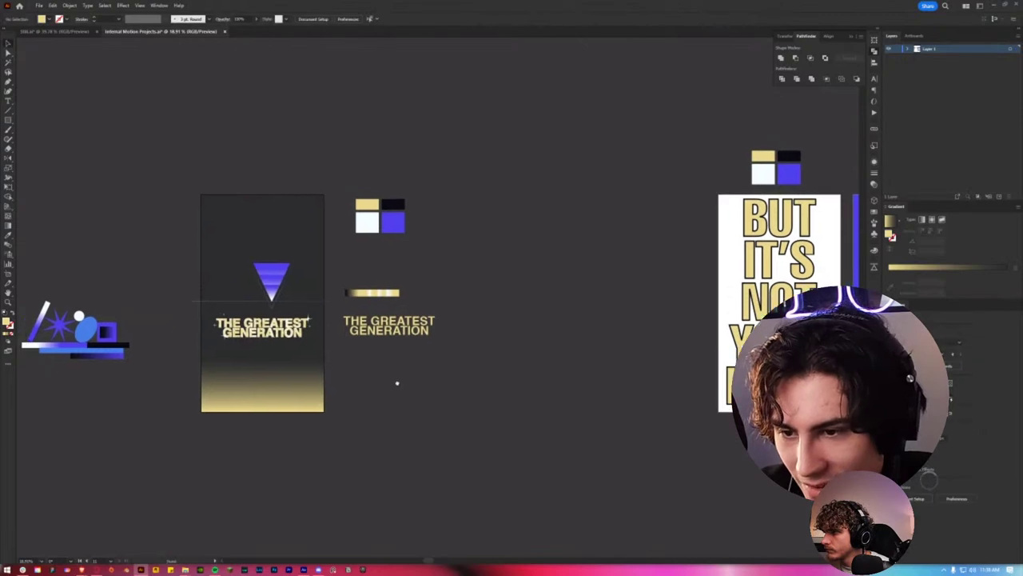
Step: Bring the BAG OF BONES artwork beside the poster and shift the spare title further right
{"action": "mouse_move", "coordinate": [397, 382]}
{"action": "left_mouse_down"}
{"action": "mouse_move", "coordinate": [482, 395]}
{"action": "mouse_move", "coordinate": [221, 326]}
{"action": "left_mouse_up"}
{"action": "scroll", "coordinate": [343, 361], "scroll_direction": "down", "scroll_amount": 2}
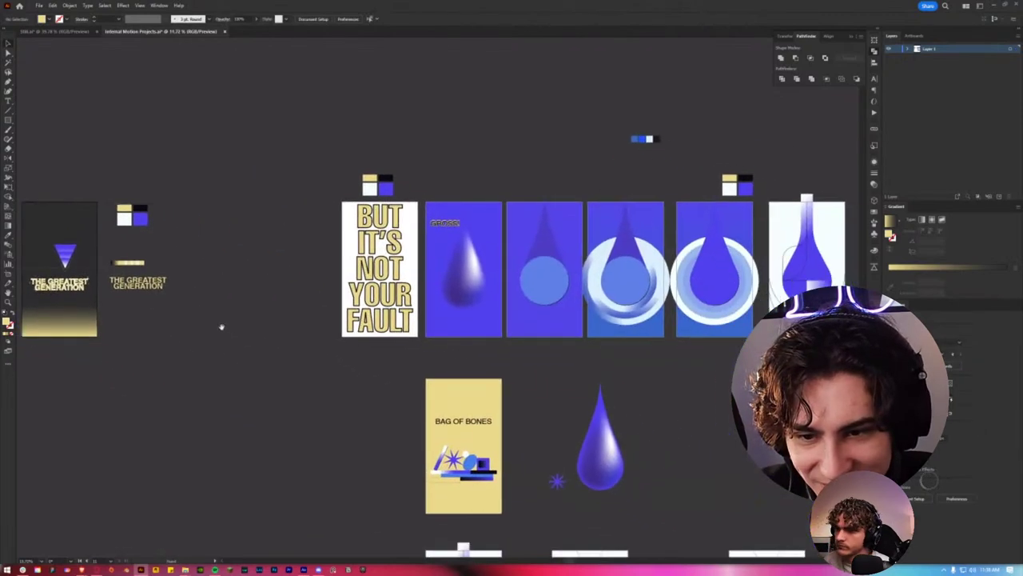
{"action": "left_click_drag", "start_coordinate": [416, 406], "coordinate": [182, 297]}
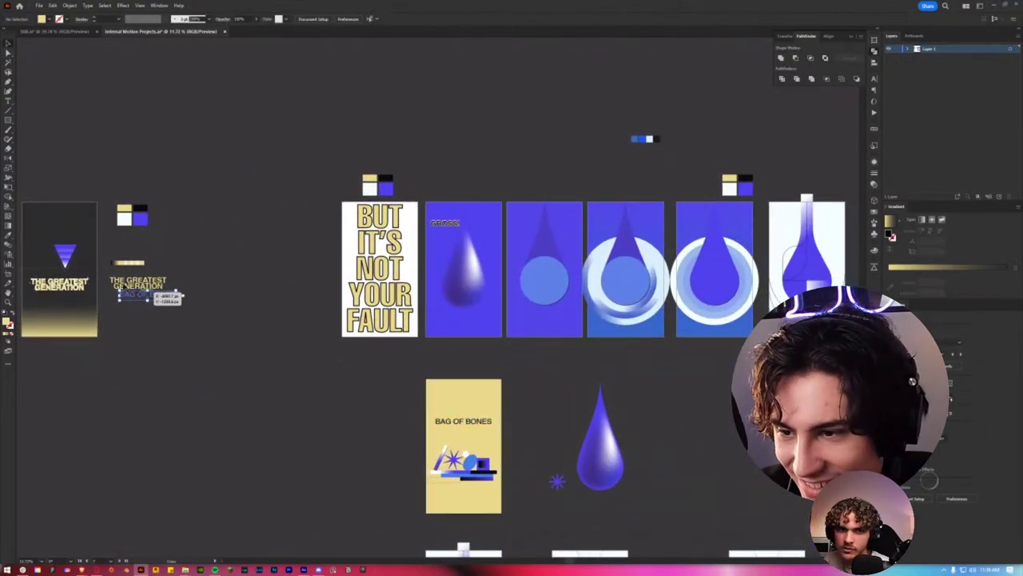
{"action": "scroll", "coordinate": [225, 344], "scroll_direction": "up", "scroll_amount": 1}
{"action": "scroll", "coordinate": [225, 344], "scroll_direction": "up", "scroll_amount": 3}
{"action": "mouse_move", "coordinate": [512, 328]}
{"action": "left_mouse_down"}
{"action": "mouse_move", "coordinate": [739, 244]}
{"action": "mouse_move", "coordinate": [764, 500]}
{"action": "mouse_move", "coordinate": [727, 544]}
{"action": "left_mouse_up"}
{"action": "left_click_drag", "start_coordinate": [632, 364], "coordinate": [617, 345]}
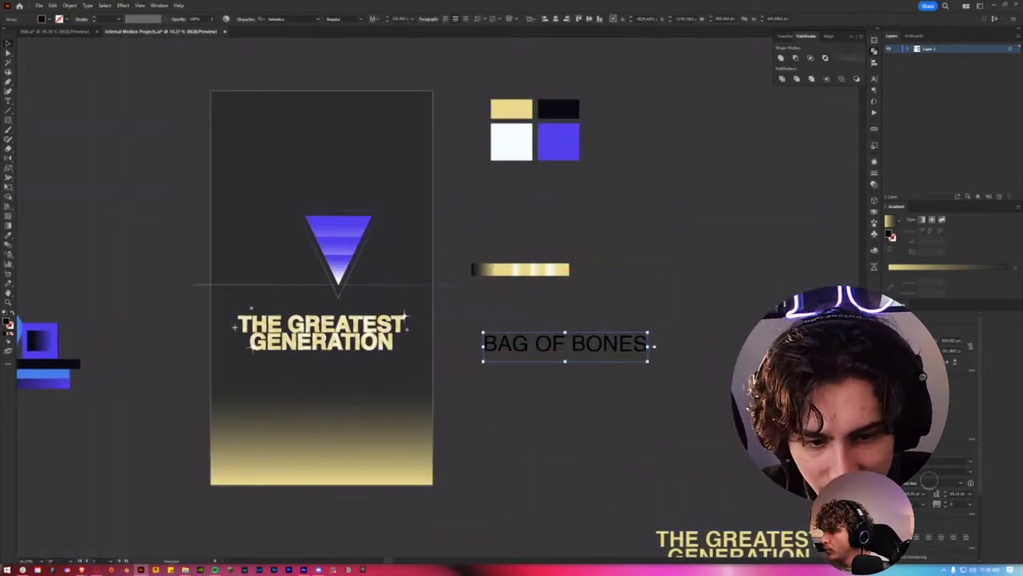
Step: Preview italic and other font styles on BAG OF BONES, then nudge it up slightly
{"action": "left_click", "coordinate": [952, 470]}
{"action": "left_click", "coordinate": [938, 493]}
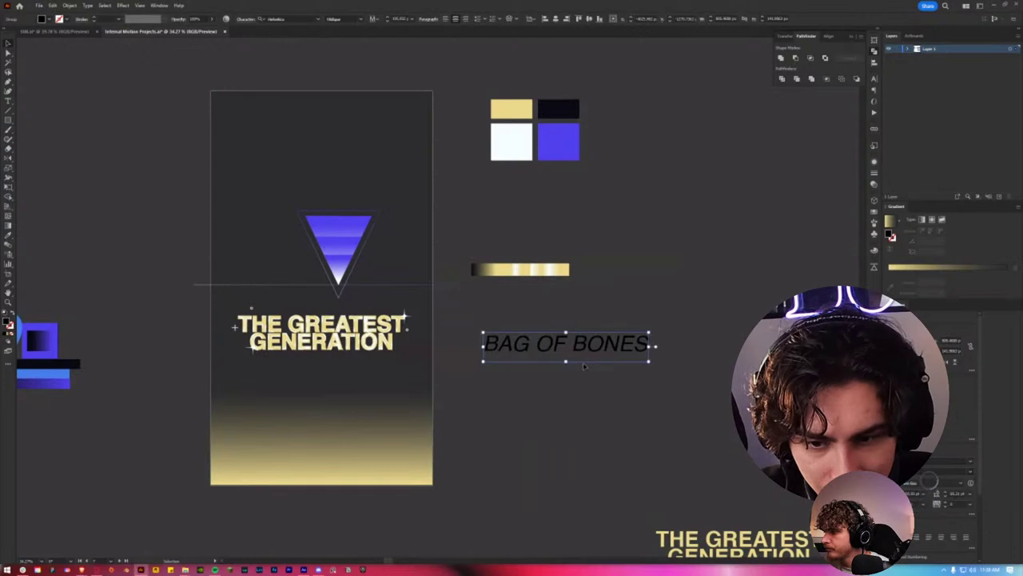
{"action": "left_click", "coordinate": [608, 366]}
{"action": "left_click", "coordinate": [584, 342]}
{"action": "left_click_drag", "start_coordinate": [608, 348], "coordinate": [614, 335]}
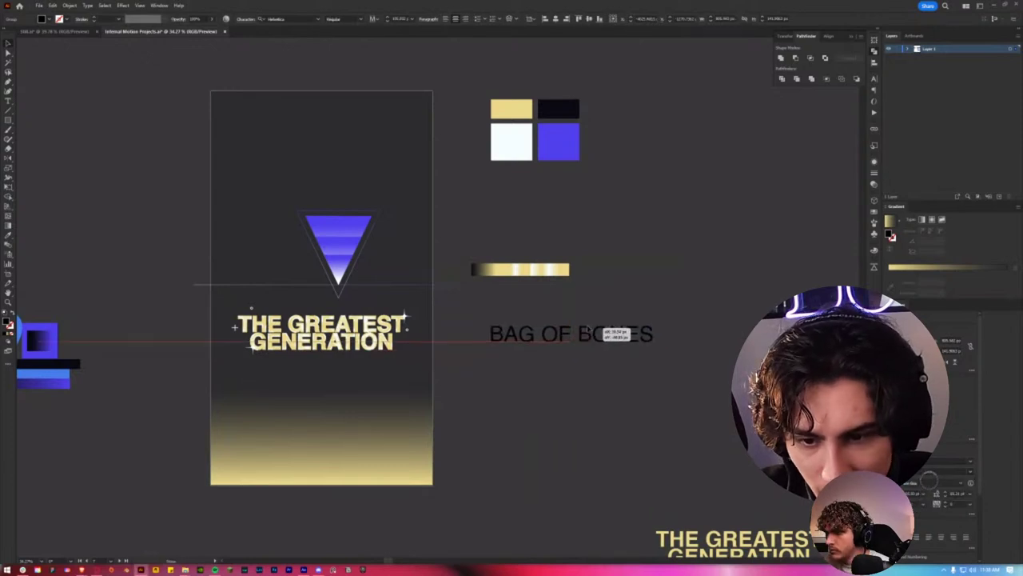
Step: Retype the title as 'KIDS AND' / 'THEIR PHONES' on two lines
{"action": "double_click", "coordinate": [619, 335]}
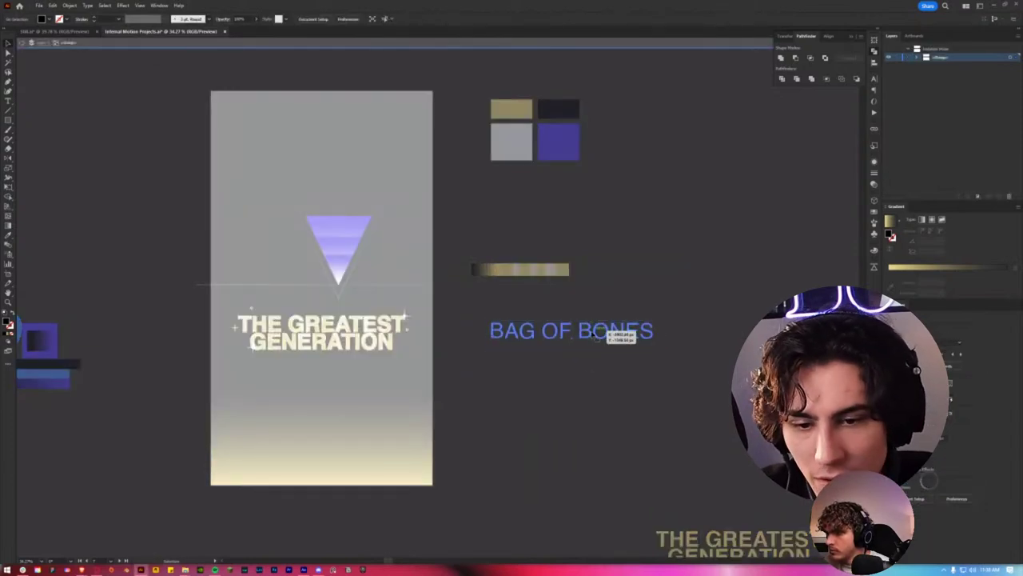
{"action": "double_click", "coordinate": [582, 330]}
{"action": "key", "text": "ctrl+a"}
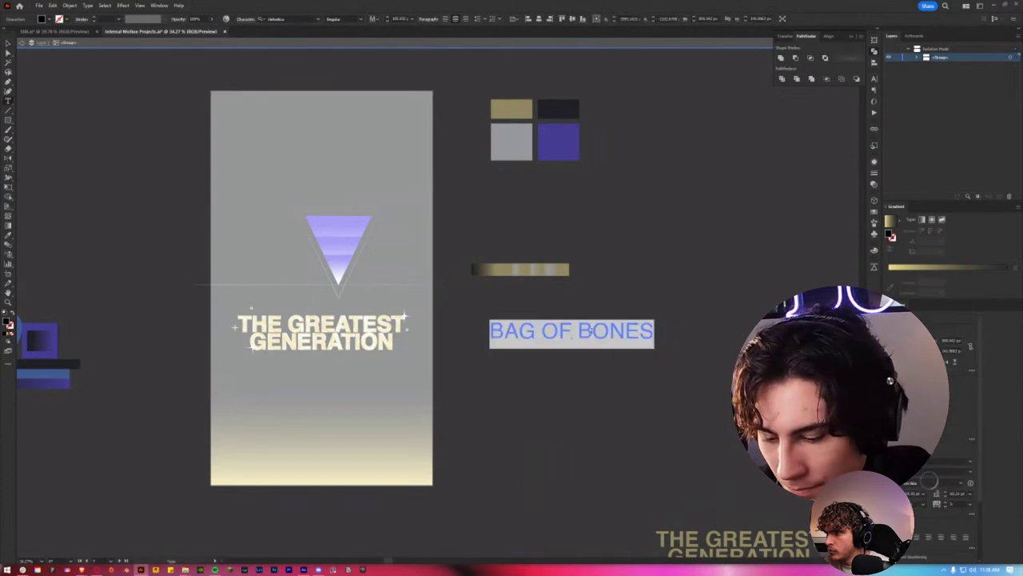
{"action": "type", "text": "KIDS"}
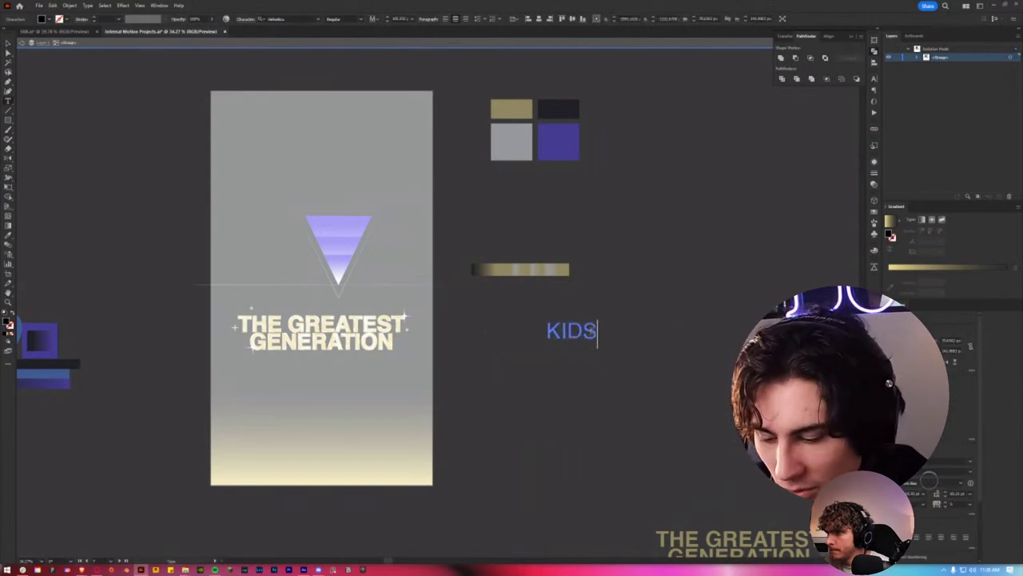
{"action": "type", "text": " AND TH"}
{"action": "key", "text": "BackSpace"}
{"action": "key", "text": "BackSpace"}
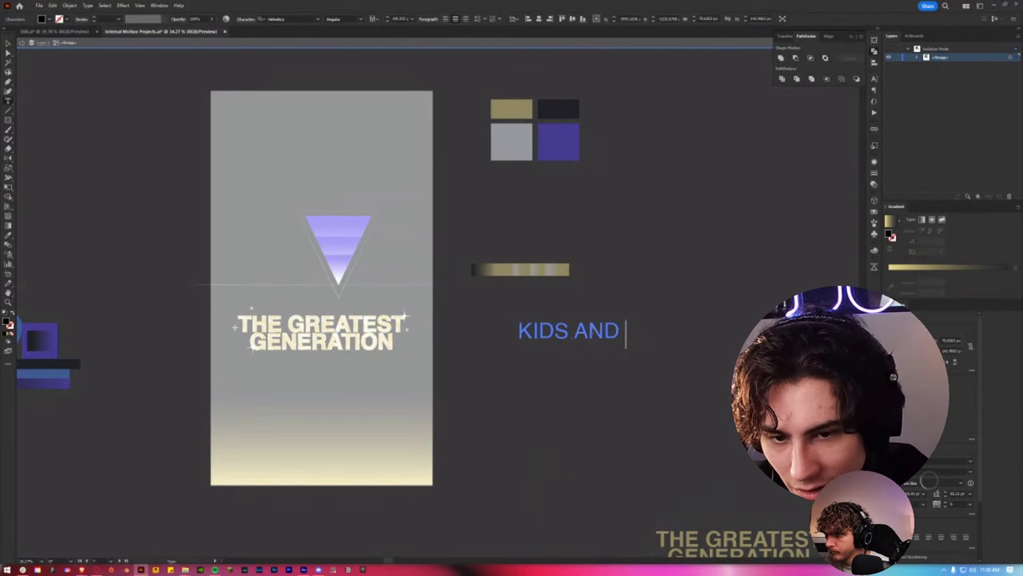
{"action": "key", "text": "Return"}
{"action": "type", "text": "THEO"}
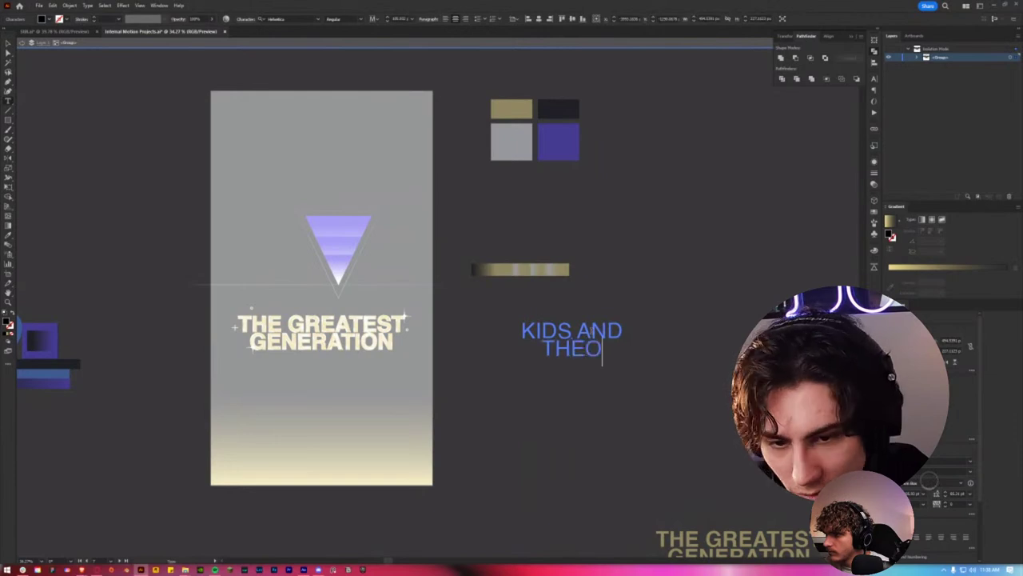
{"action": "type", "text": "R"}
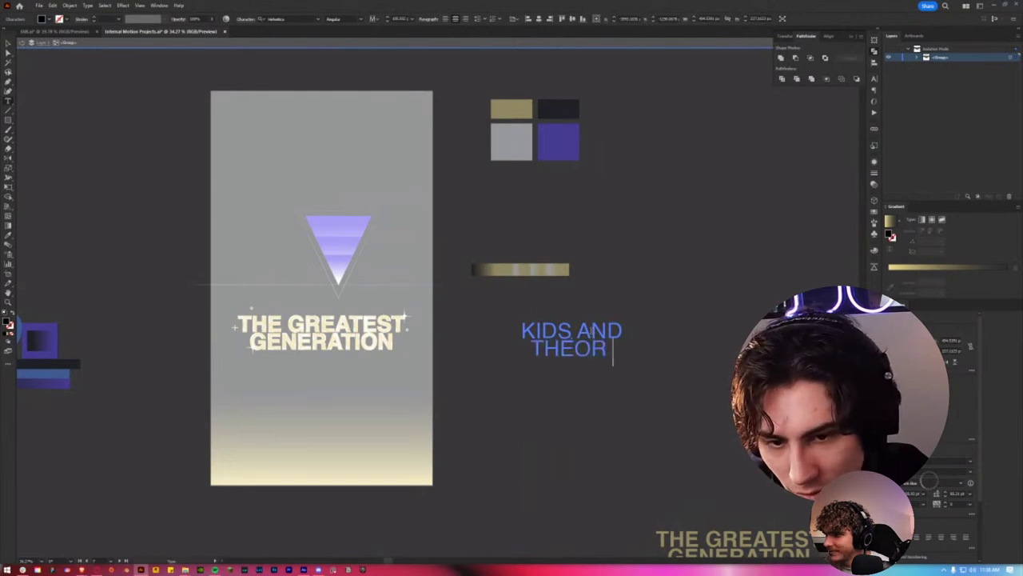
{"action": "key", "text": "BackSpace"}
{"action": "key", "text": "BackSpace"}
{"action": "type", "text": "IR"}
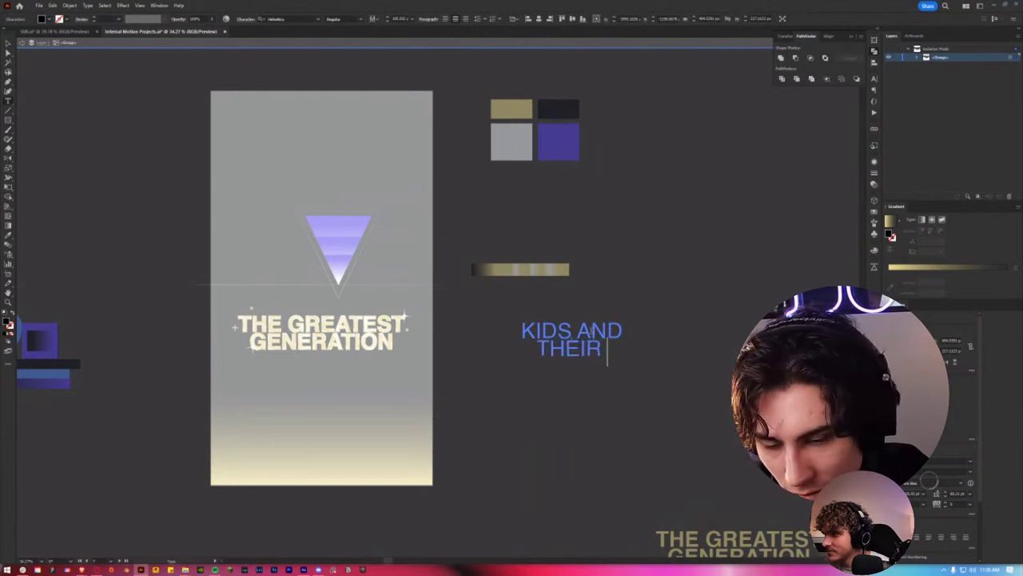
{"action": "type", "text": " PHONES"}
{"action": "key", "text": "Escape"}
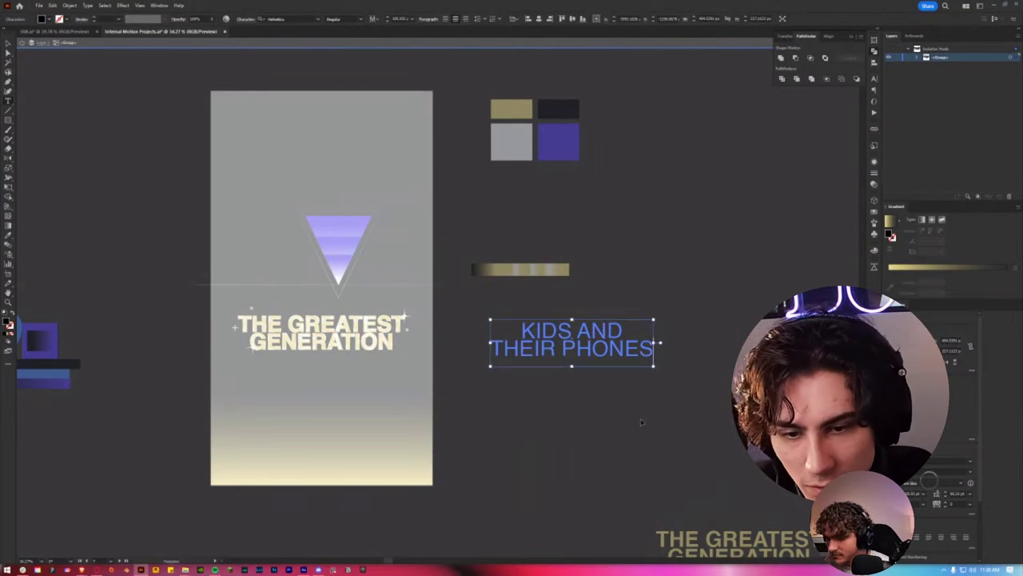
Step: Make a copy of the title and retype it as 'YOUNGINS'
{"action": "left_click", "coordinate": [641, 422]}
{"action": "left_click_drag", "start_coordinate": [663, 407], "coordinate": [534, 388]}
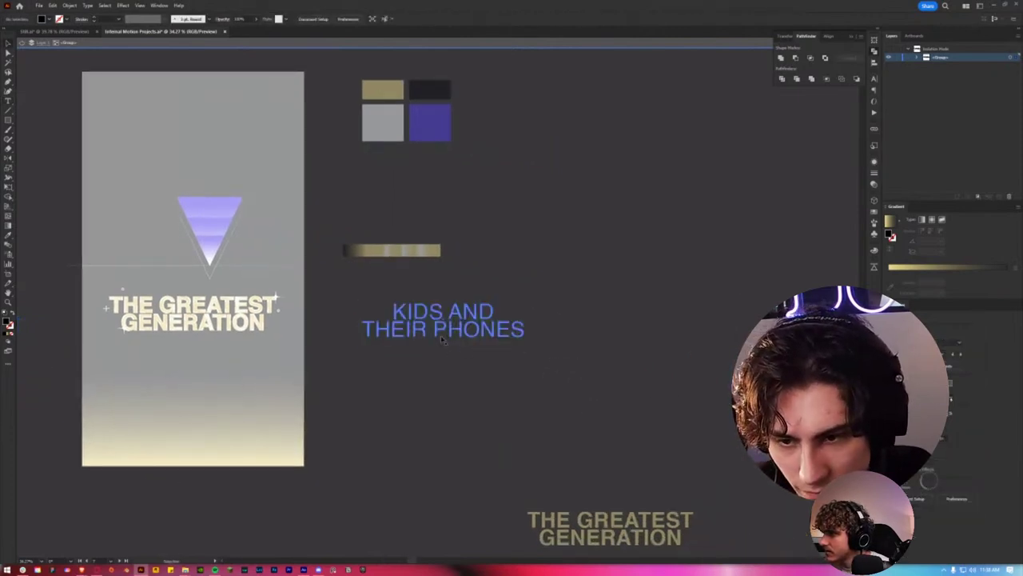
{"action": "mouse_move", "coordinate": [442, 340]}
{"action": "left_mouse_down"}
{"action": "mouse_move", "coordinate": [688, 327]}
{"action": "mouse_move", "coordinate": [442, 327]}
{"action": "left_mouse_up"}
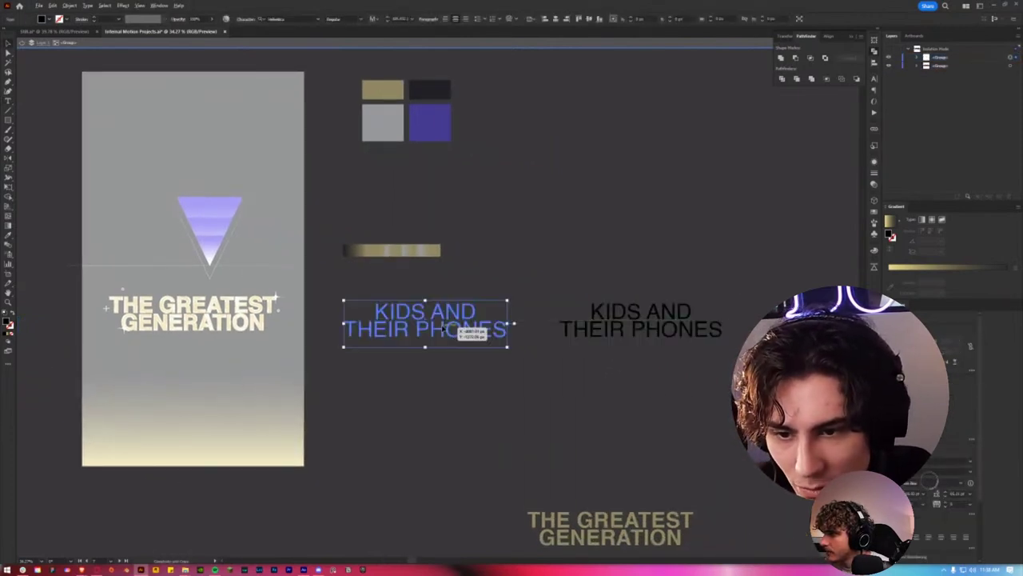
{"action": "key", "text": "ctrl+shift+a"}
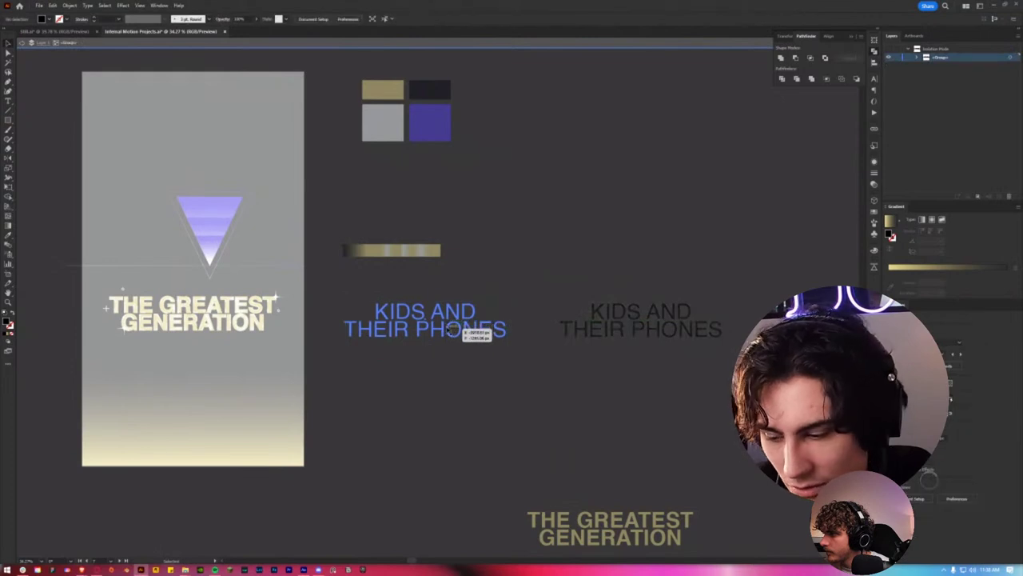
{"action": "double_click", "coordinate": [450, 330]}
{"action": "key", "text": "ctrl+a"}
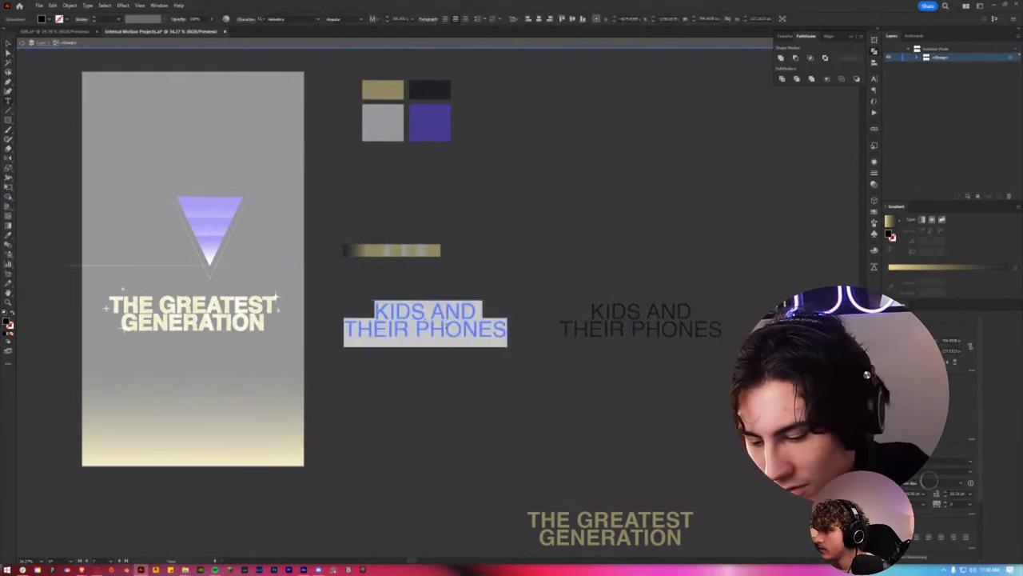
{"action": "type", "text": "YOUNGIN"}
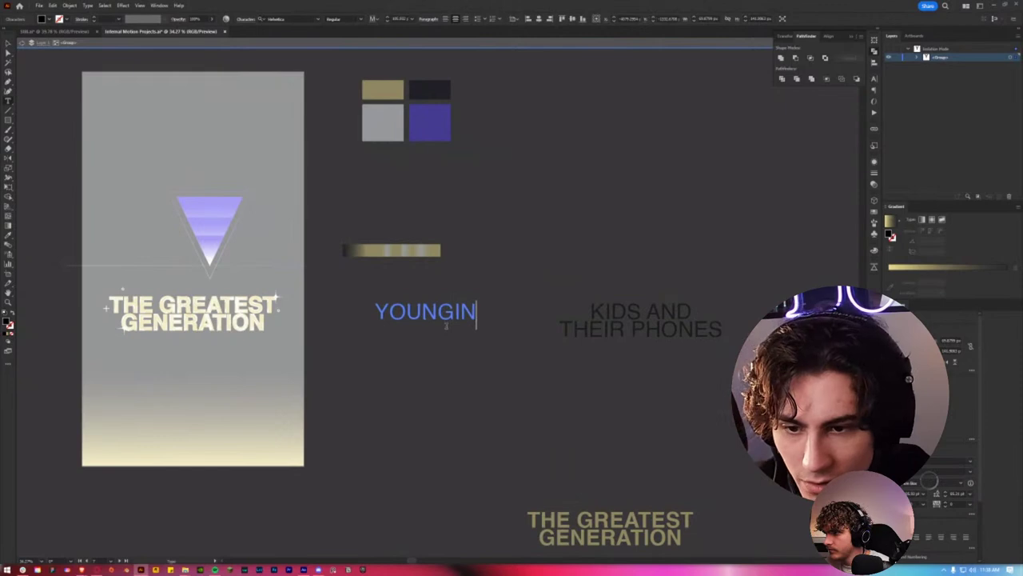
{"action": "type", "text": "S"}
{"action": "key", "text": "Escape"}
{"action": "left_click", "coordinate": [542, 381]}
Step: Alt-drag a second YOUNGINS copy out to the left
{"action": "left_click_drag", "start_coordinate": [542, 381], "coordinate": [370, 346]}
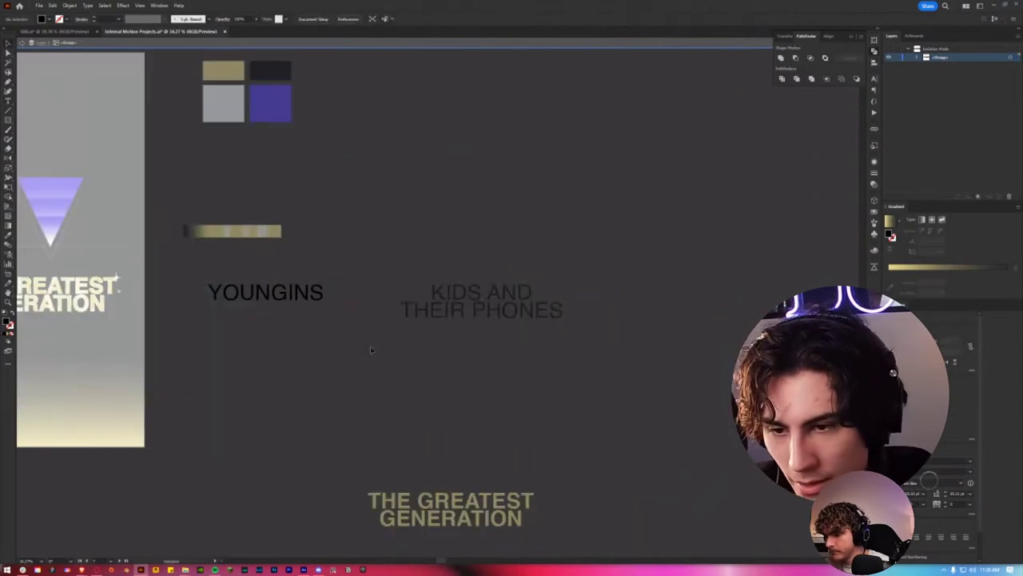
{"action": "scroll", "coordinate": [370, 346], "scroll_direction": "down", "scroll_amount": 2}
{"action": "left_click", "coordinate": [316, 305]}
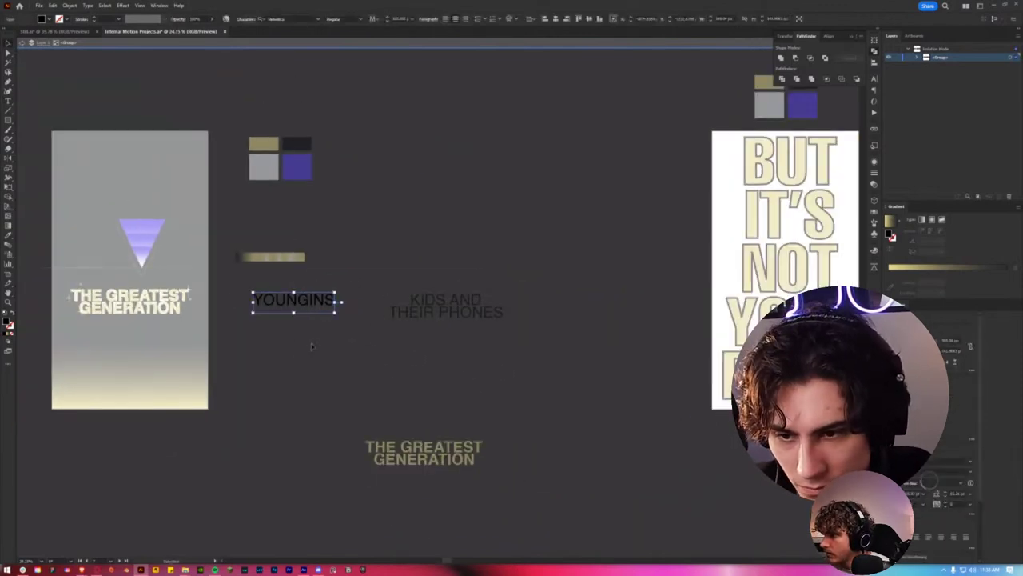
{"action": "key", "text": "Escape"}
{"action": "left_click", "coordinate": [330, 312]}
{"action": "mouse_move", "coordinate": [329, 312]}
{"action": "left_mouse_down"}
{"action": "mouse_move", "coordinate": [469, 312]}
{"action": "mouse_move", "coordinate": [310, 302]}
{"action": "left_mouse_up"}
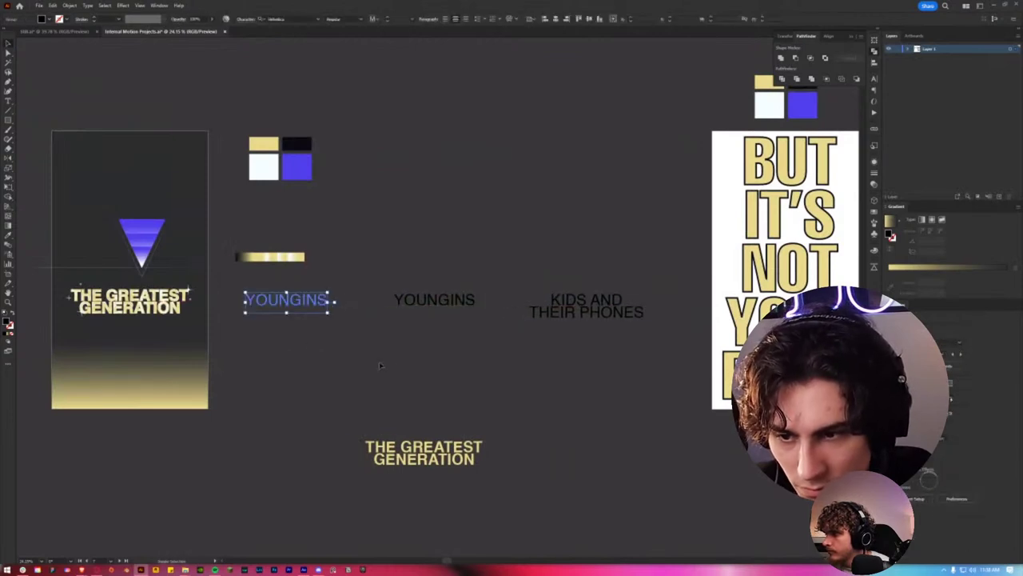
{"action": "scroll", "coordinate": [379, 361], "scroll_direction": "up", "scroll_amount": 2}
{"action": "scroll", "coordinate": [525, 373], "scroll_direction": "up", "scroll_amount": 2}
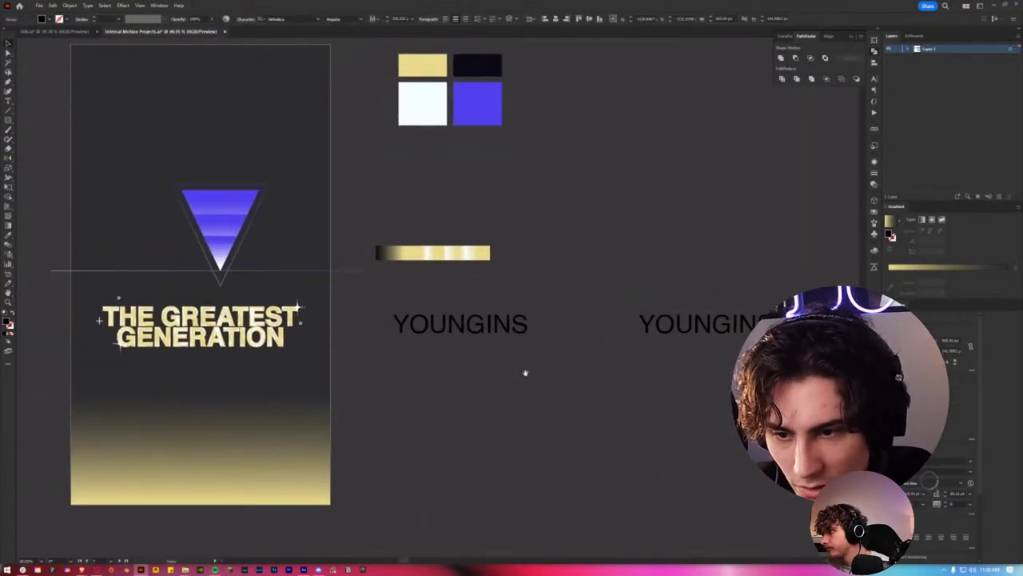
Step: Replace the left YOUNGINS copy's text with 'GEN ED'
{"action": "double_click", "coordinate": [482, 324]}
{"action": "double_click", "coordinate": [482, 324]}
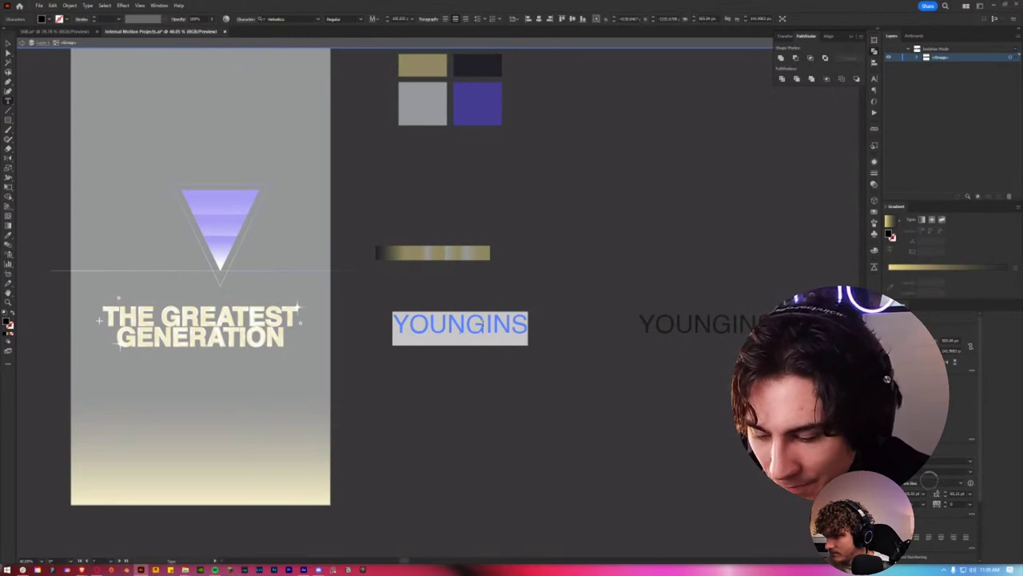
{"action": "type", "text": "GEN"}
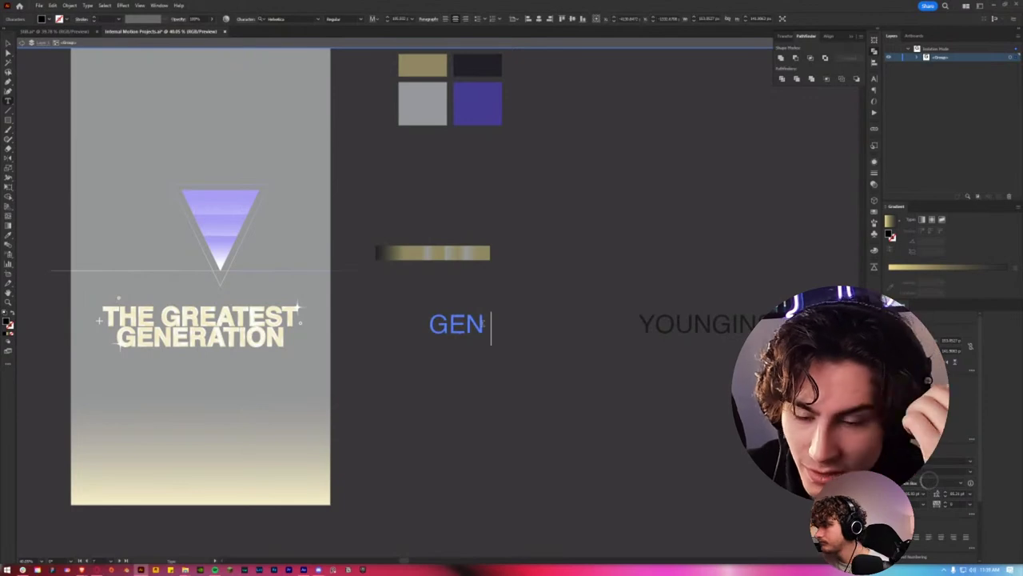
{"action": "key", "text": "BackSpace"}
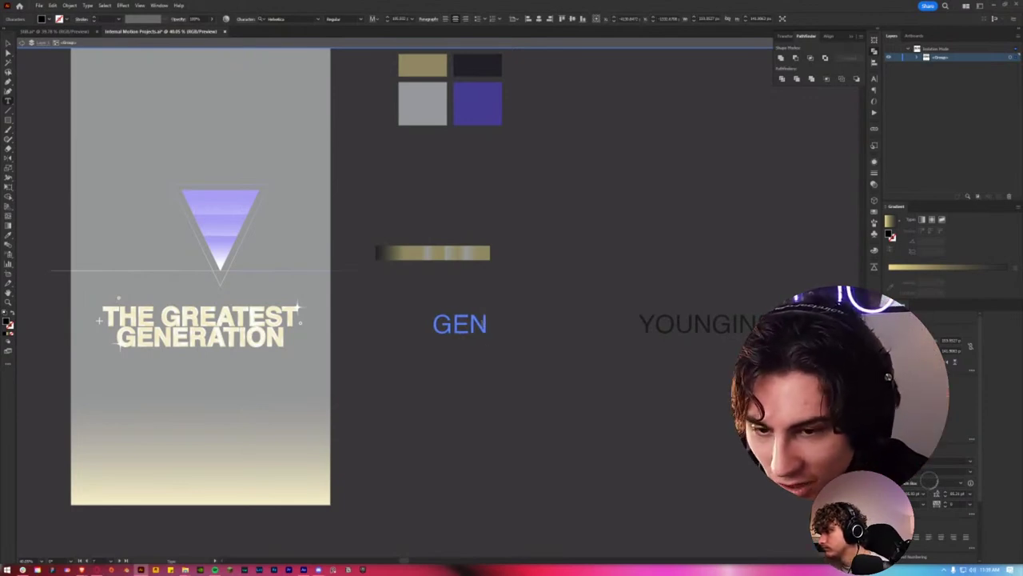
{"action": "type", "text": "ERATOR"}
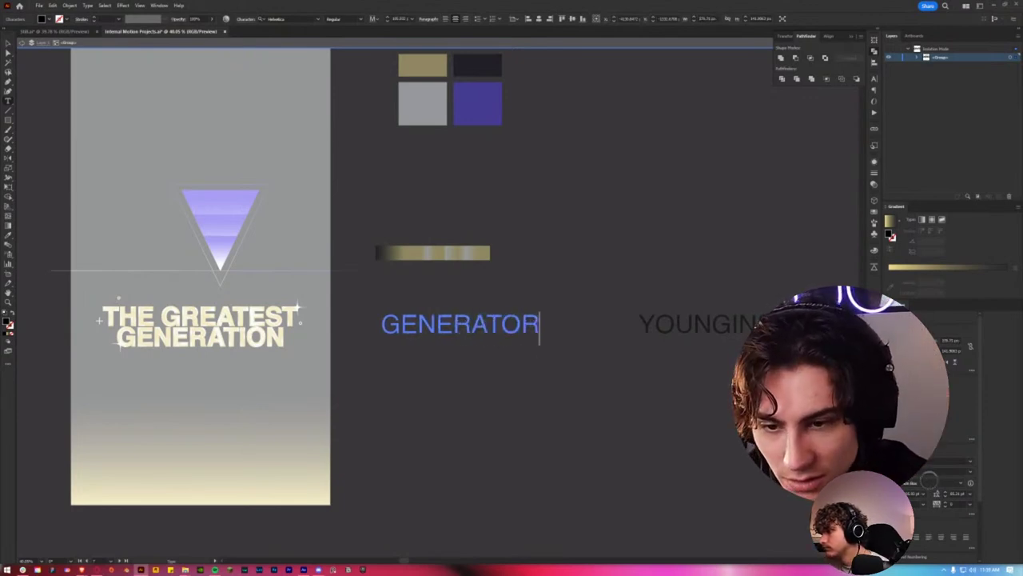
{"action": "key", "text": "BackSpace"}
{"action": "key", "text": "BackSpace"}
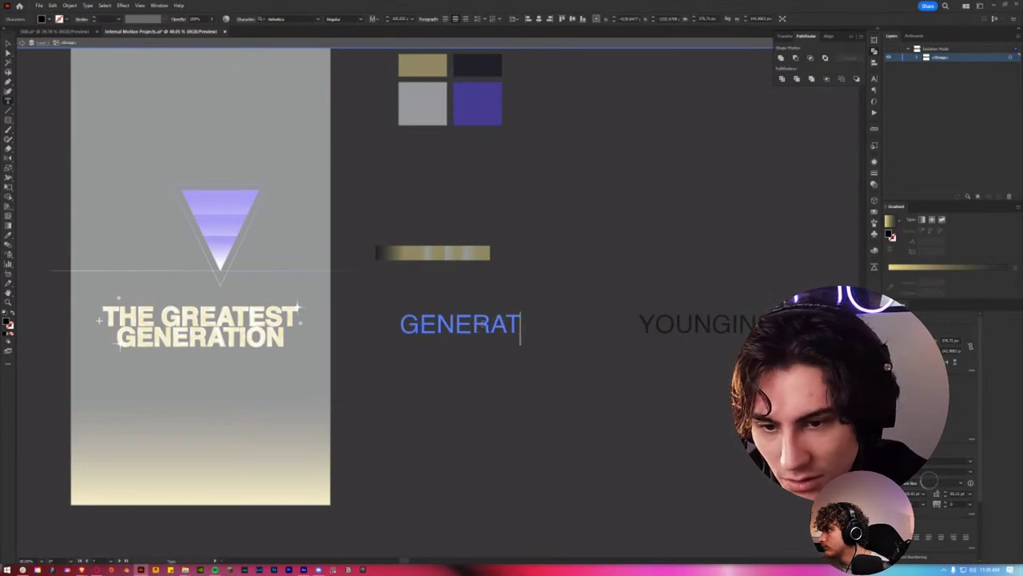
{"action": "key", "text": "BackSpace"}
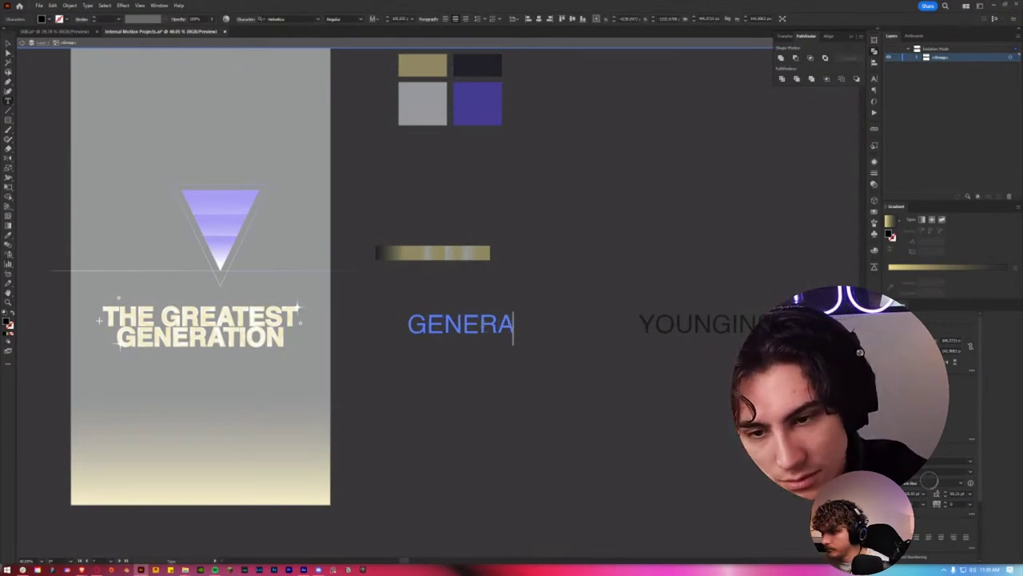
{"action": "key", "text": "BackSpace"}
{"action": "key", "text": "BackSpace"}
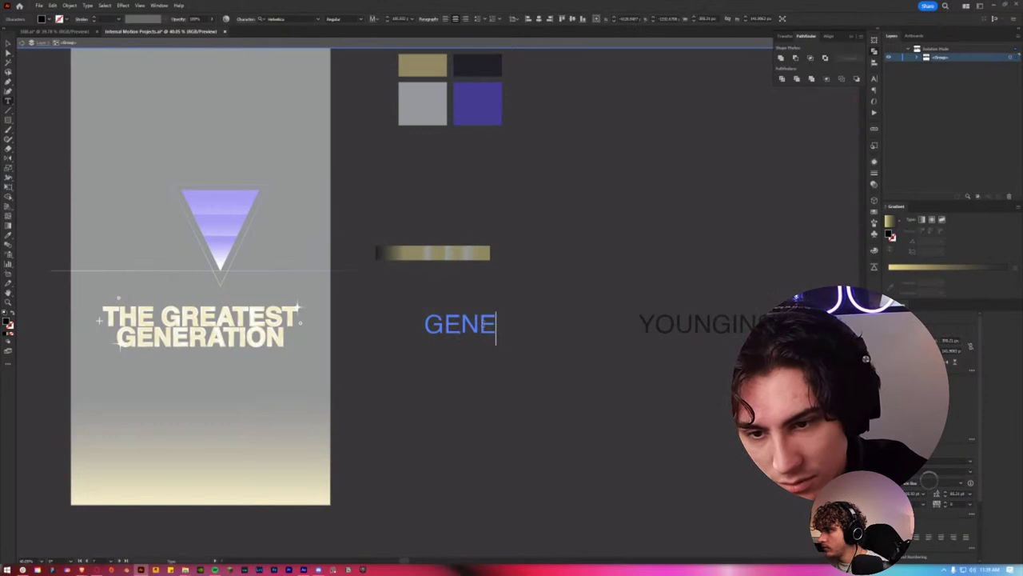
{"action": "key", "text": "BackSpace"}
{"action": "type", "text": "ED"}
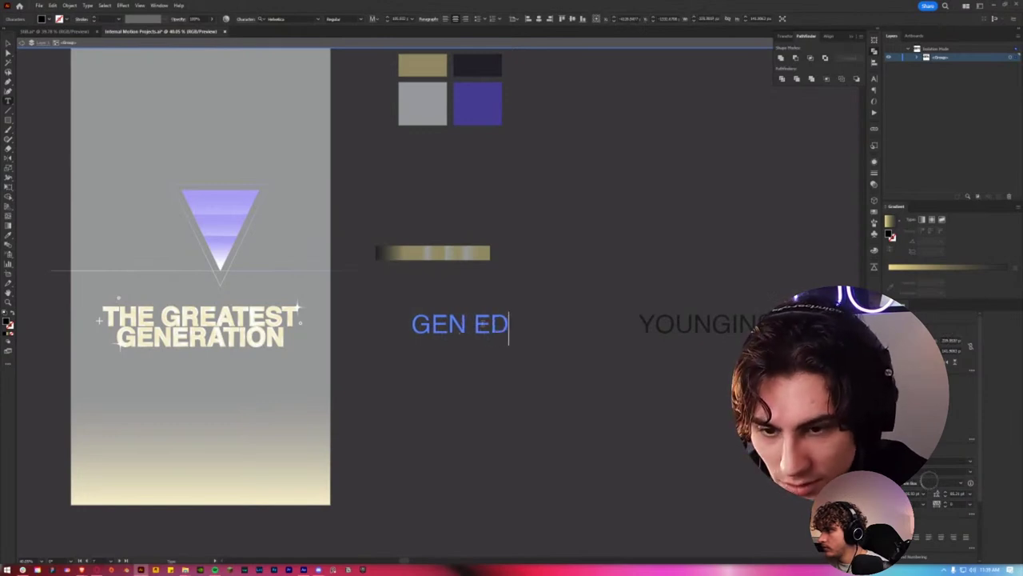
{"action": "key", "text": "Escape"}
Step: Reframe the view to show the poster and all three alternative titles
{"action": "mouse_move", "coordinate": [571, 423]}
{"action": "left_mouse_down"}
{"action": "mouse_move", "coordinate": [395, 317]}
{"action": "mouse_move", "coordinate": [290, 347]}
{"action": "left_mouse_up"}
{"action": "scroll", "coordinate": [324, 360], "scroll_direction": "down", "scroll_amount": 2}
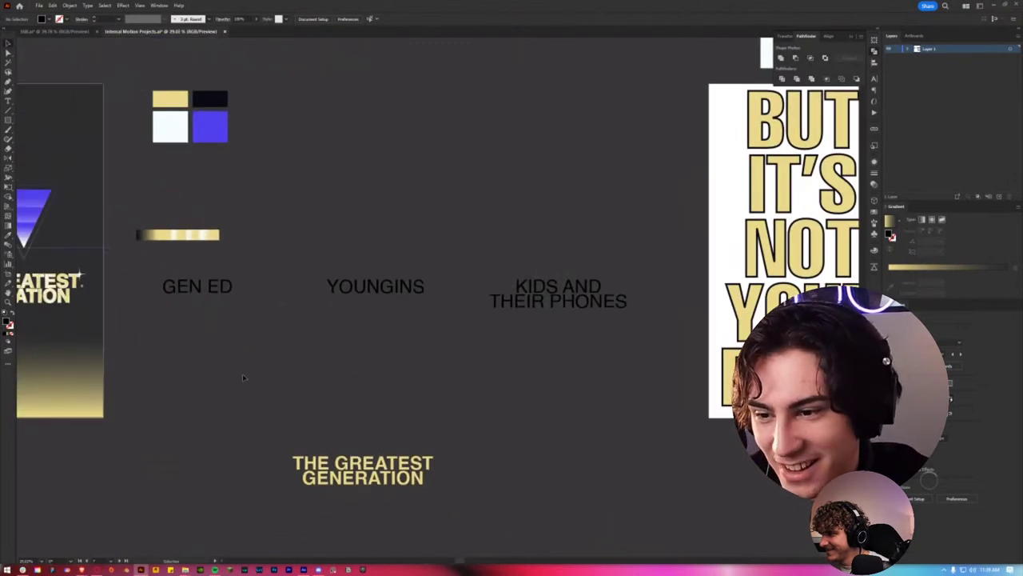
{"action": "left_click", "coordinate": [200, 286]}
{"action": "left_click", "coordinate": [455, 318]}
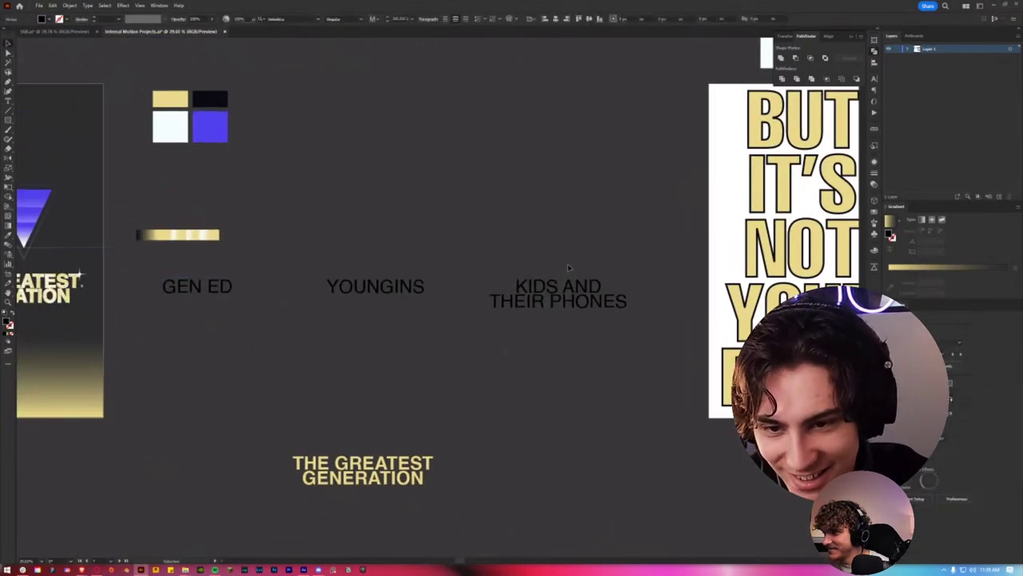
{"action": "mouse_move", "coordinate": [279, 377]}
{"action": "left_mouse_down"}
{"action": "mouse_move", "coordinate": [397, 343]}
{"action": "mouse_move", "coordinate": [287, 362]}
{"action": "mouse_move", "coordinate": [391, 341]}
{"action": "left_mouse_up"}
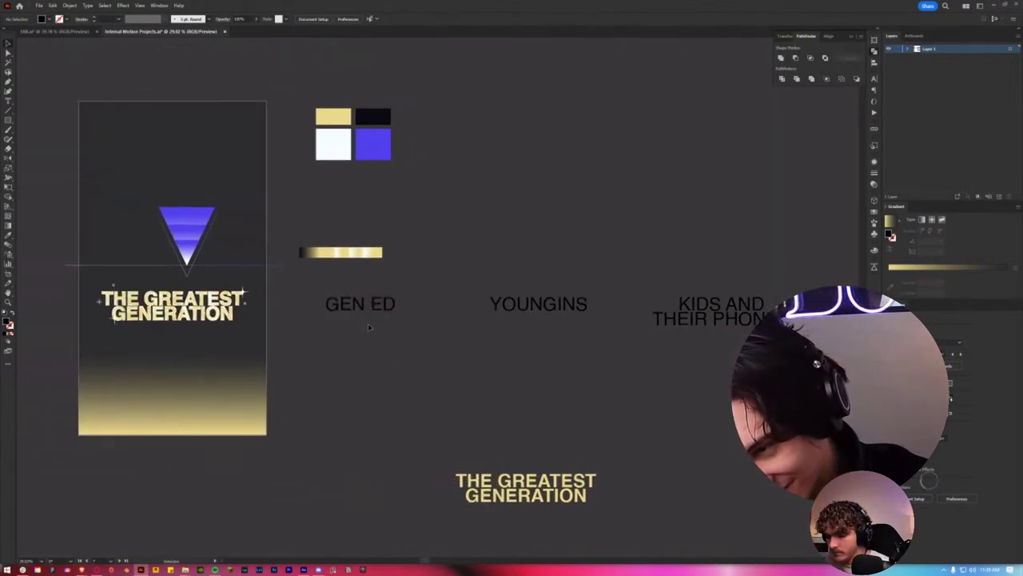
{"action": "left_click_drag", "start_coordinate": [368, 323], "coordinate": [427, 344]}
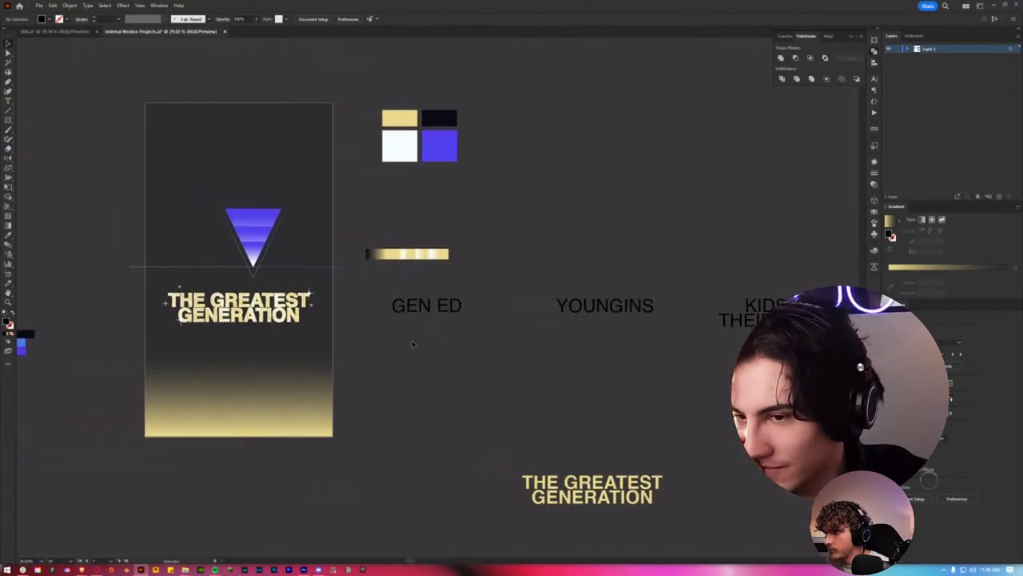
{"action": "mouse_move", "coordinate": [273, 237]}
{"action": "left_mouse_down"}
{"action": "mouse_move", "coordinate": [488, 237]}
{"action": "mouse_move", "coordinate": [273, 237]}
{"action": "left_mouse_up"}
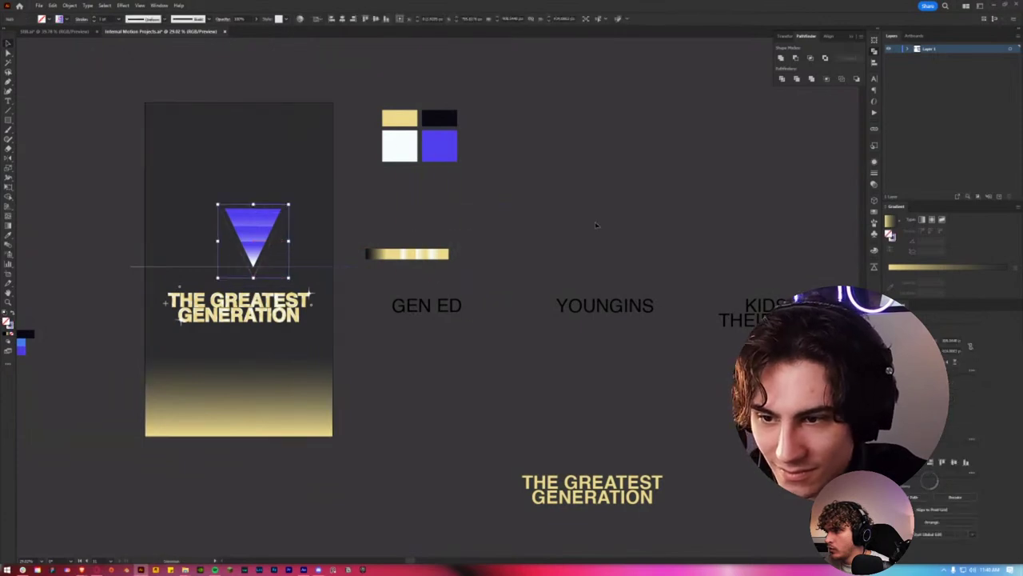
{"action": "scroll", "coordinate": [376, 336], "scroll_direction": "up", "scroll_amount": 3}
{"action": "scroll", "coordinate": [343, 297], "scroll_direction": "up", "scroll_amount": 2}
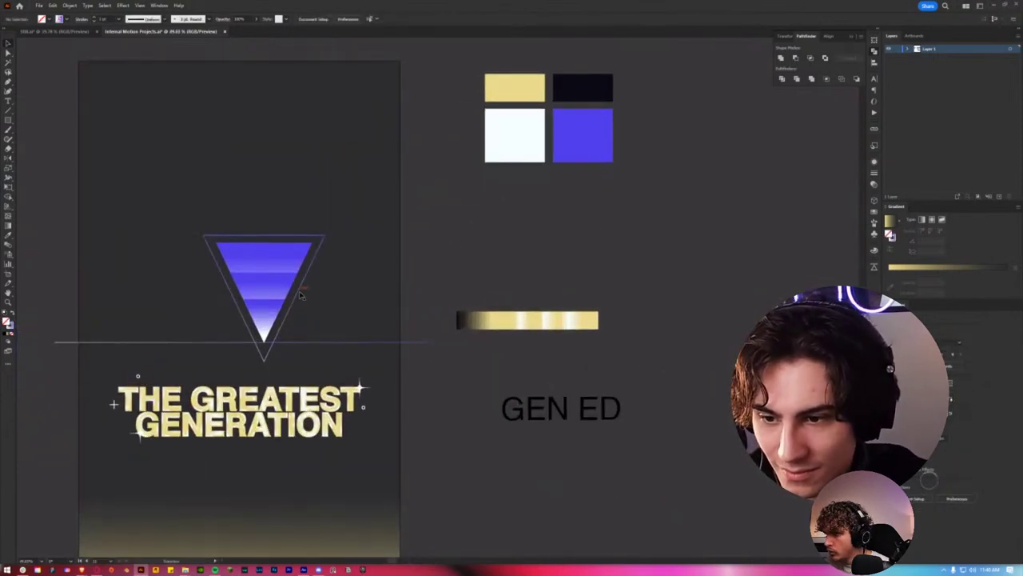
{"action": "left_click", "coordinate": [300, 296]}
{"action": "scroll", "coordinate": [319, 296], "scroll_direction": "down", "scroll_amount": 1}
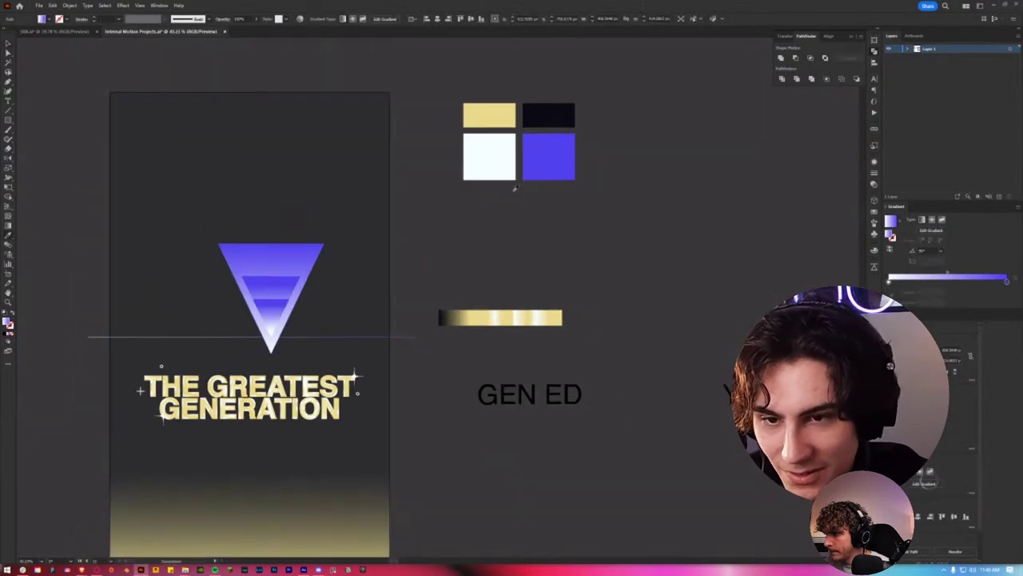
{"action": "scroll", "coordinate": [264, 296], "scroll_direction": "up", "scroll_amount": 1}
{"action": "scroll", "coordinate": [264, 296], "scroll_direction": "down", "scroll_amount": 2}
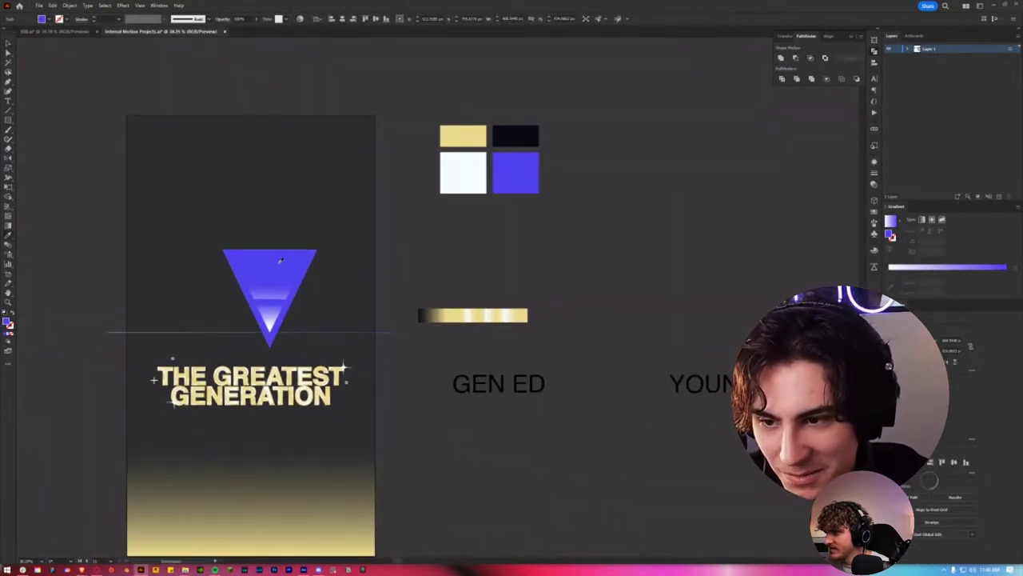
{"action": "scroll", "coordinate": [262, 266], "scroll_direction": "up", "scroll_amount": 3}
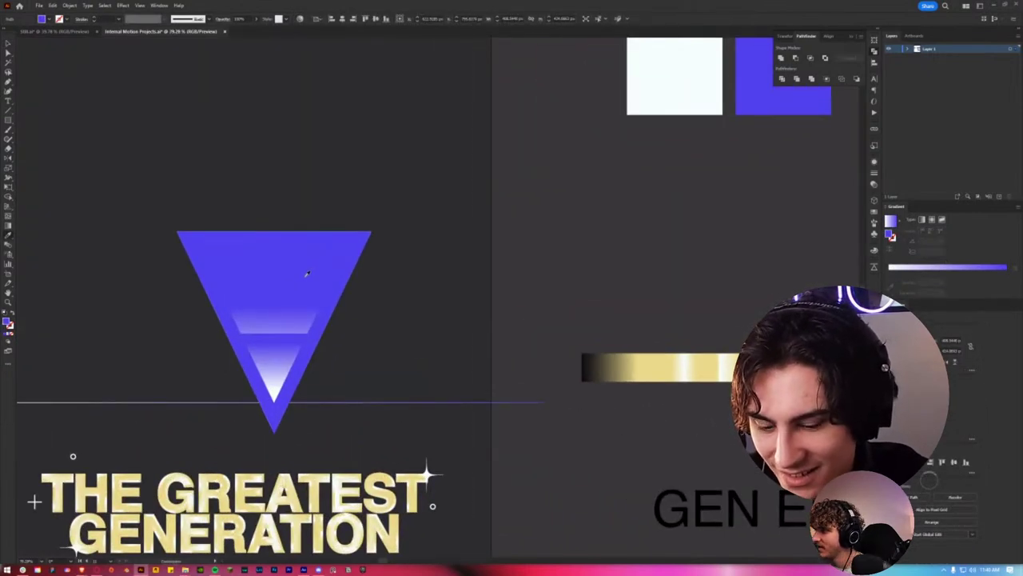
{"action": "scroll", "coordinate": [536, 259], "scroll_direction": "down", "scroll_amount": 2}
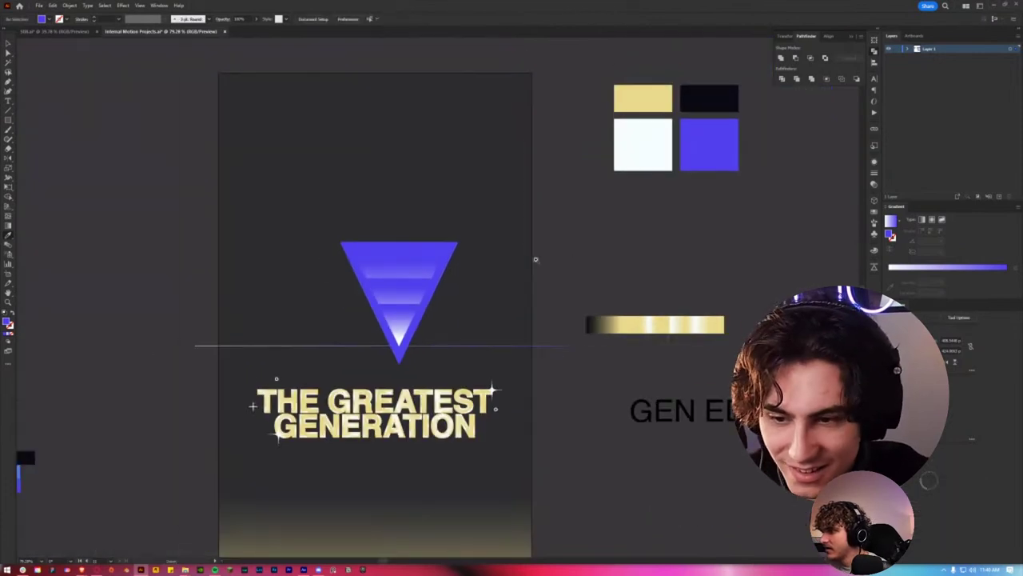
{"action": "scroll", "coordinate": [420, 267], "scroll_direction": "right", "scroll_amount": 2}
{"action": "scroll", "coordinate": [331, 322], "scroll_direction": "up", "scroll_amount": 3}
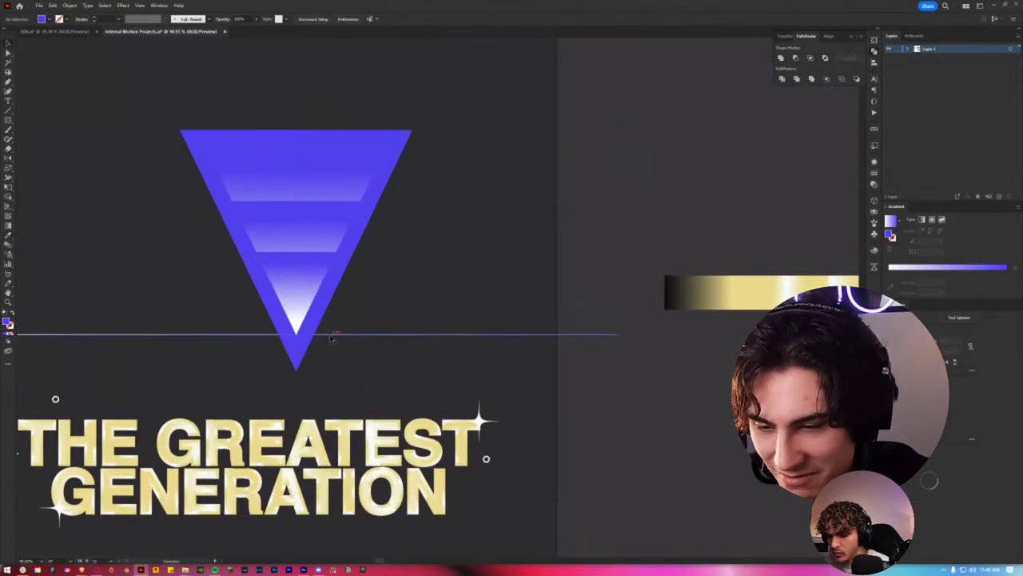
{"action": "scroll", "coordinate": [563, 372], "scroll_direction": "down", "scroll_amount": 3}
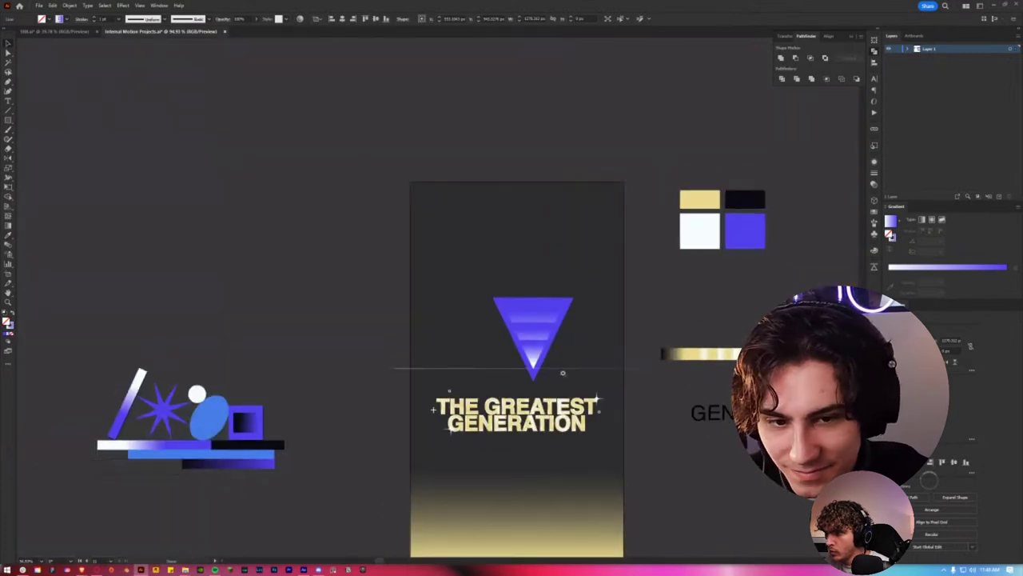
{"action": "scroll", "coordinate": [563, 373], "scroll_direction": "right", "scroll_amount": 3}
{"action": "scroll", "coordinate": [563, 373], "scroll_direction": "up", "scroll_amount": 1}
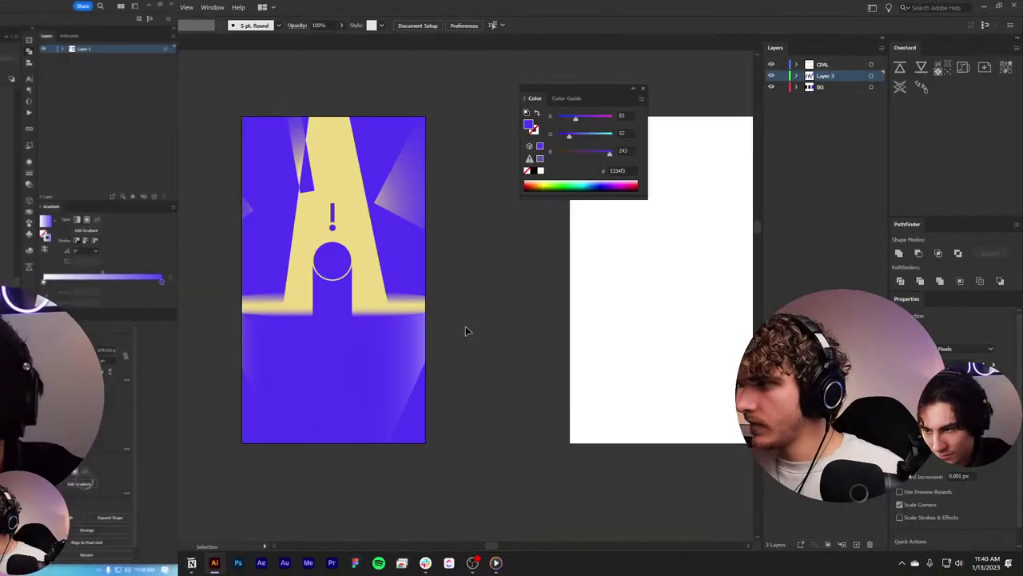
Step: Give the rectangle beneath the circle a linear gradient
{"action": "scroll", "coordinate": [496, 366], "scroll_direction": "left", "scroll_amount": 1}
{"action": "scroll", "coordinate": [518, 335], "scroll_direction": "up", "scroll_amount": 1}
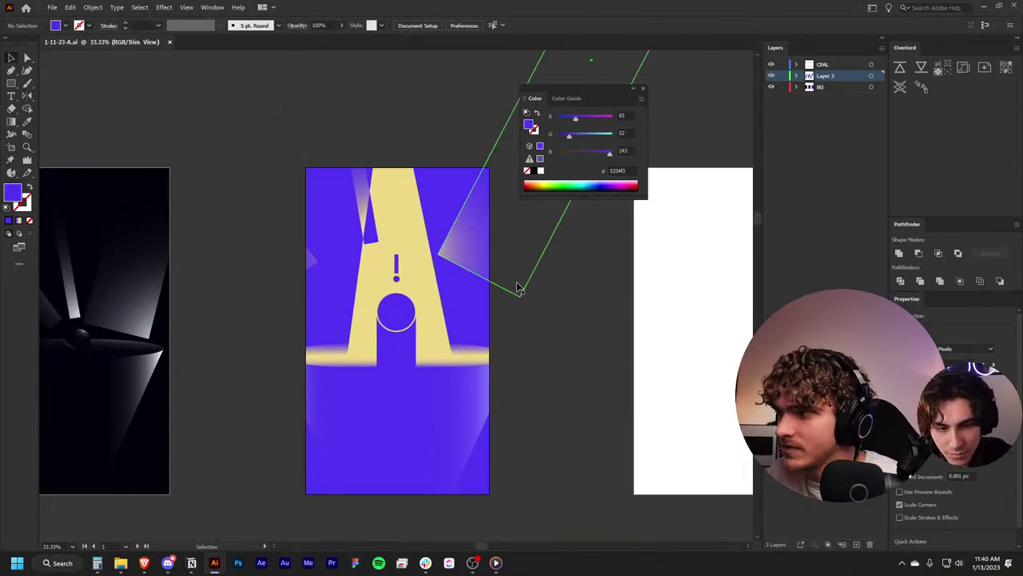
{"action": "scroll", "coordinate": [504, 304], "scroll_direction": "right", "scroll_amount": 2}
{"action": "scroll", "coordinate": [498, 335], "scroll_direction": "left", "scroll_amount": 2}
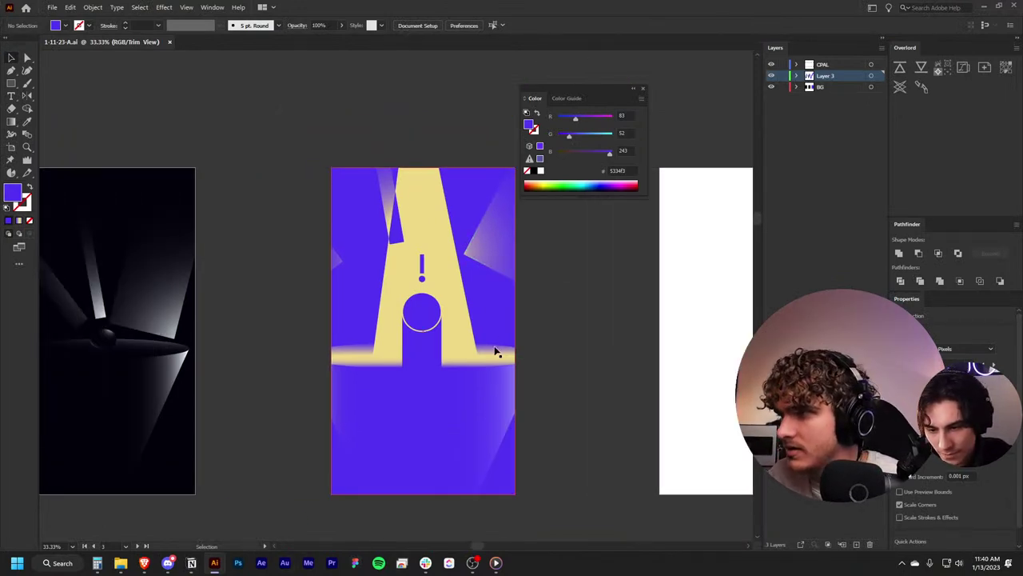
{"action": "scroll", "coordinate": [623, 368], "scroll_direction": "right", "scroll_amount": 2}
{"action": "scroll", "coordinate": [600, 373], "scroll_direction": "left", "scroll_amount": 1}
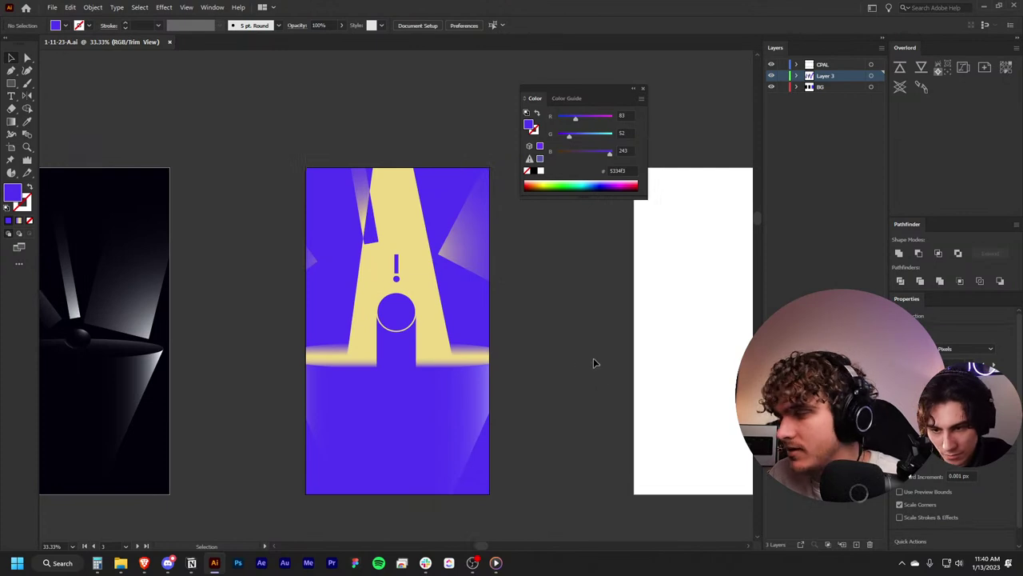
{"action": "scroll", "coordinate": [571, 359], "scroll_direction": "up", "scroll_amount": 1}
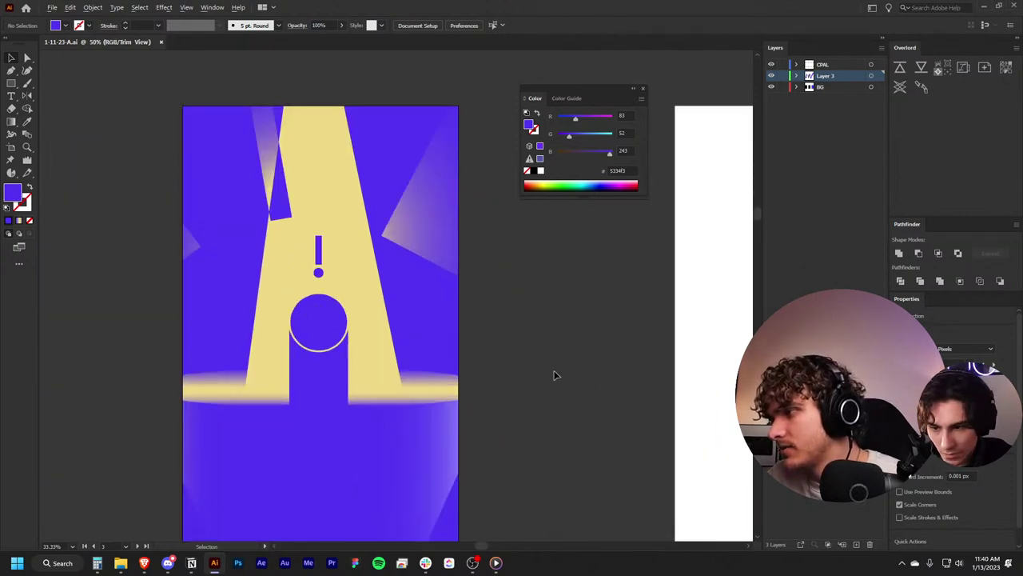
{"action": "left_click", "coordinate": [308, 374]}
{"action": "key", "text": "g"}
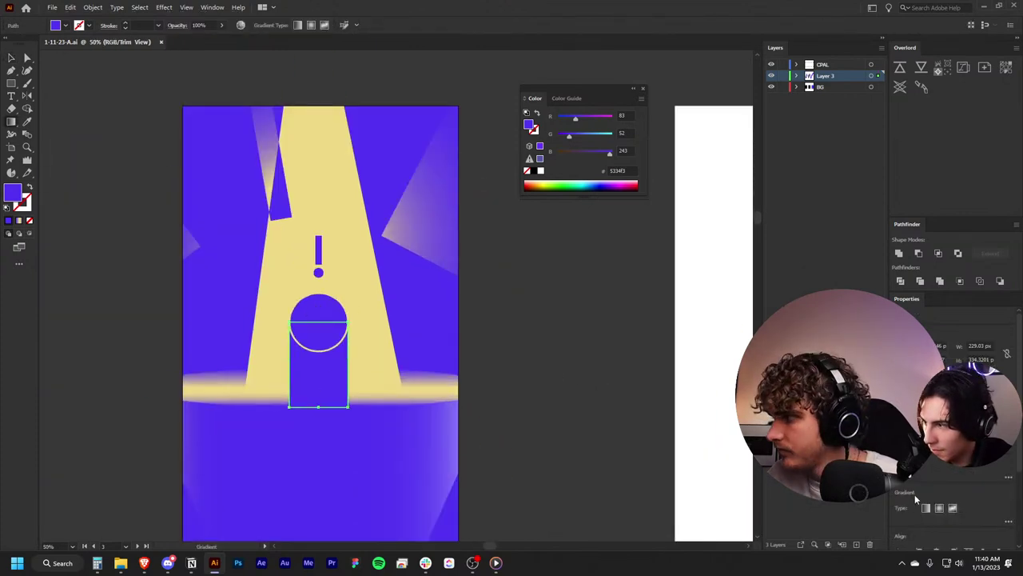
{"action": "left_click", "coordinate": [925, 507]}
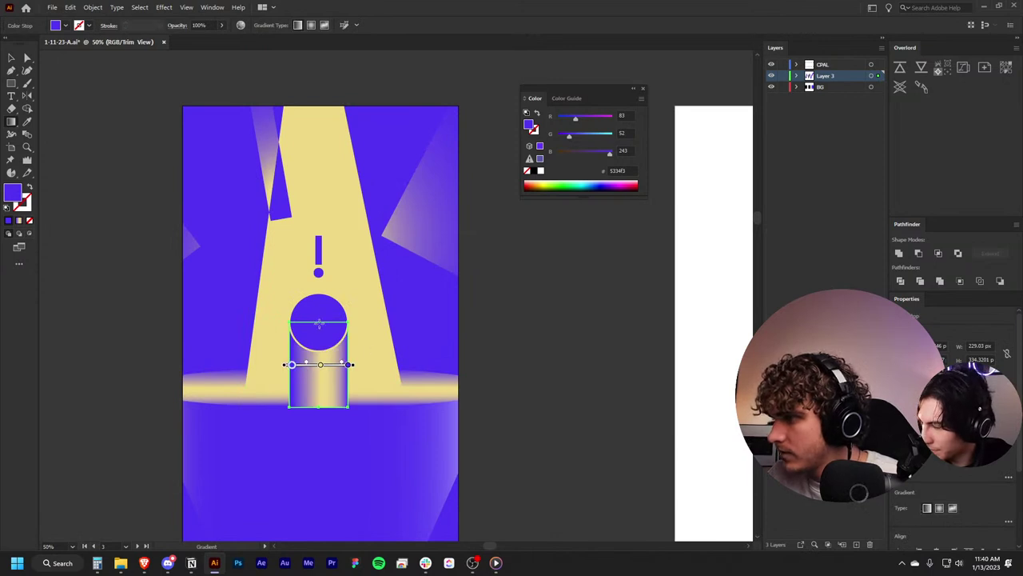
Step: Run the gradient top to bottom, remove the middle stop, and lower the yellow stop
{"action": "left_click_drag", "start_coordinate": [319, 322], "coordinate": [318, 412]}
{"action": "left_click", "coordinate": [318, 369]}
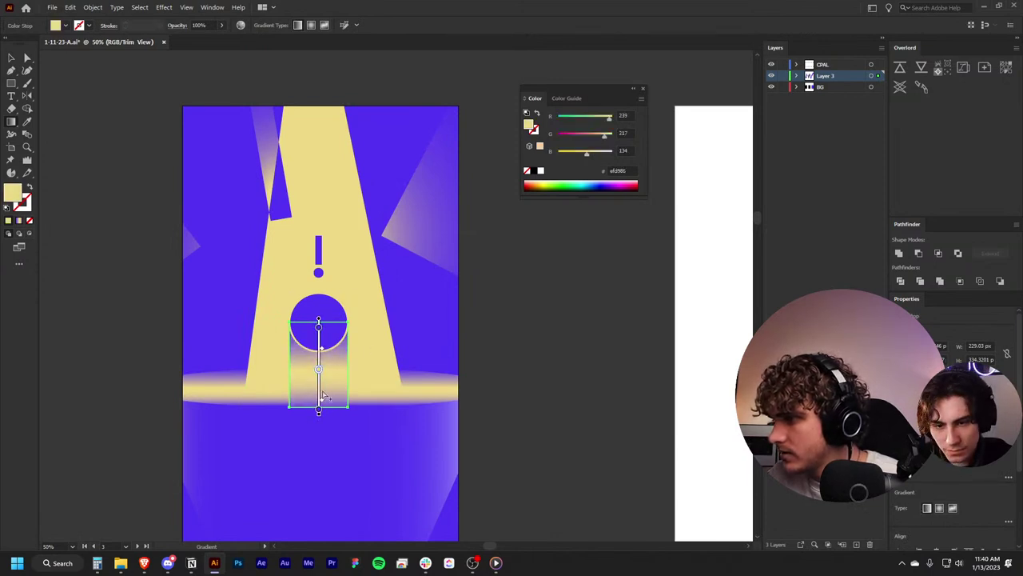
{"action": "key", "text": "Delete"}
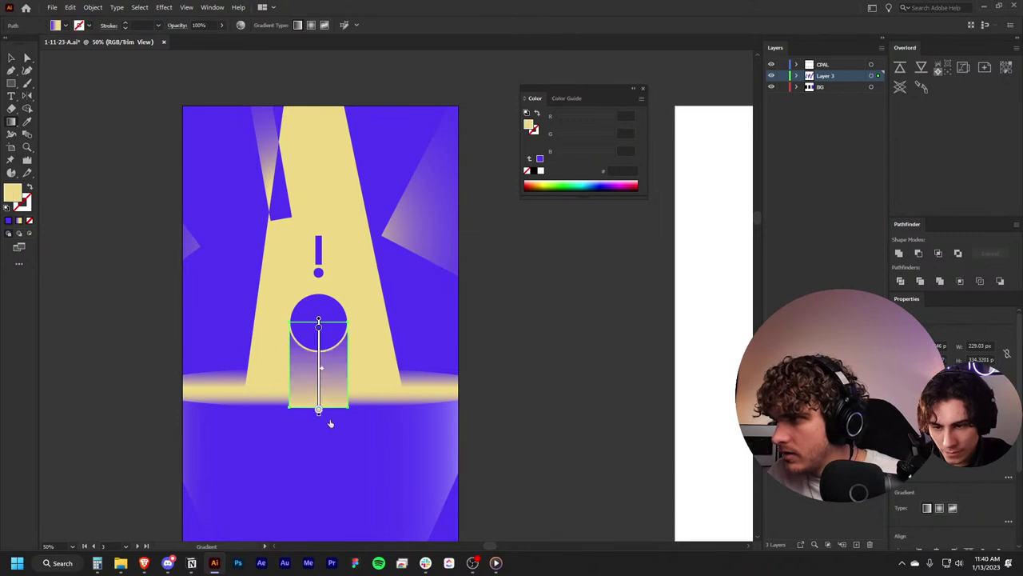
{"action": "left_click", "coordinate": [323, 370]}
{"action": "left_click_drag", "start_coordinate": [324, 372], "coordinate": [322, 392]}
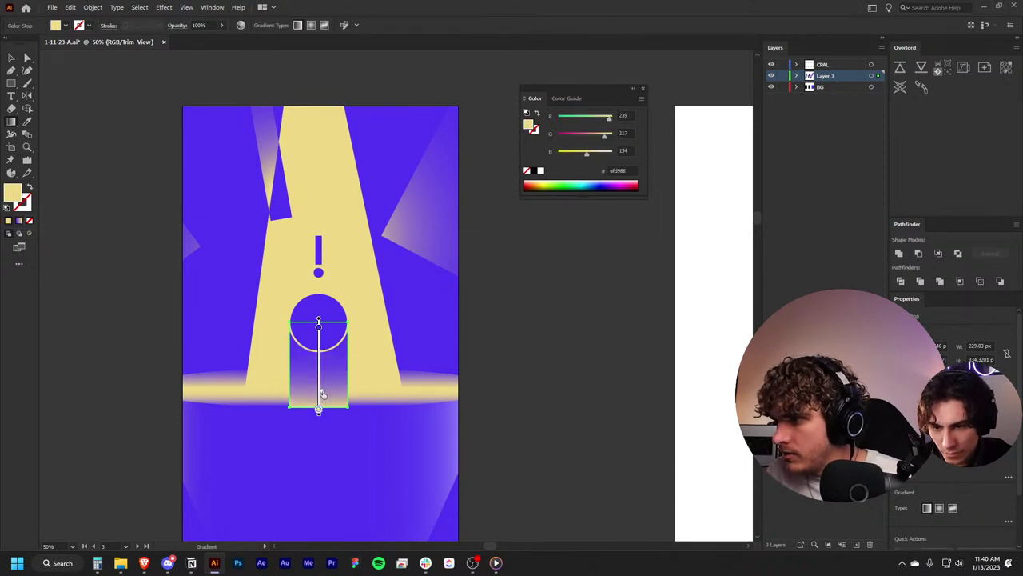
Step: Deselect the rectangle, switch to Direct Selection, and undo the last change
{"action": "key", "text": "v"}
{"action": "left_click", "coordinate": [499, 350]}
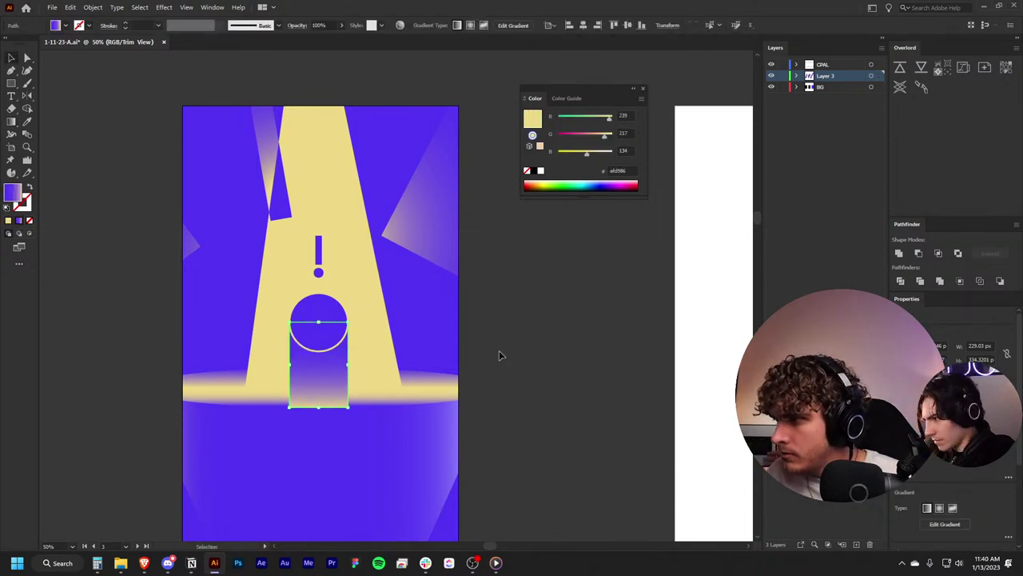
{"action": "scroll", "coordinate": [499, 350], "scroll_direction": "down", "scroll_amount": 4}
{"action": "scroll", "coordinate": [498, 355], "scroll_direction": "up", "scroll_amount": 3}
{"action": "key", "text": "a"}
{"action": "key", "text": "ctrl+z"}
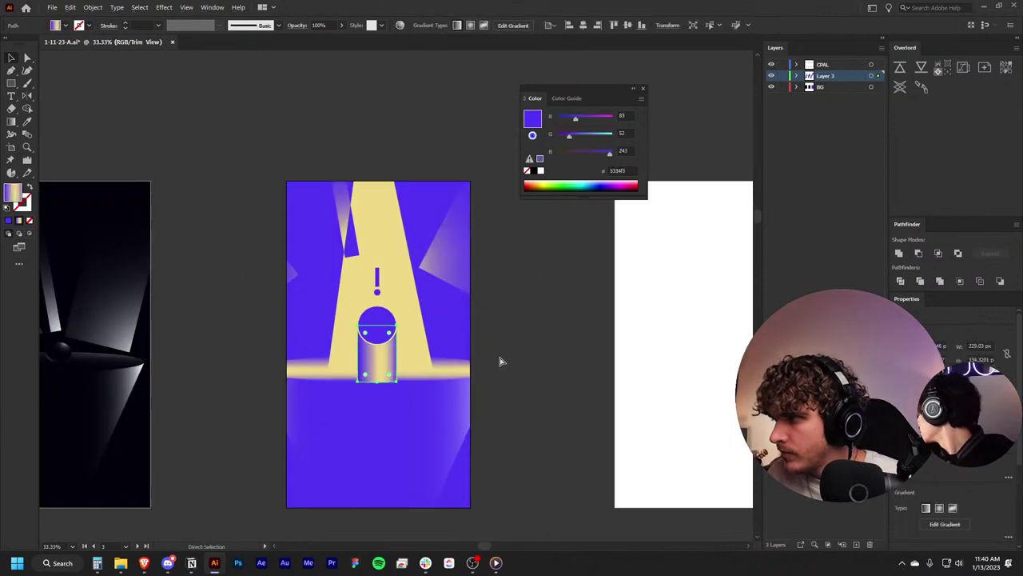
Step: Delete the purple rectangle under the circle and clear the selection
{"action": "key", "text": "Delete"}
{"action": "scroll", "coordinate": [500, 365], "scroll_direction": "down", "scroll_amount": 2}
{"action": "scroll", "coordinate": [512, 372], "scroll_direction": "up", "scroll_amount": 2}
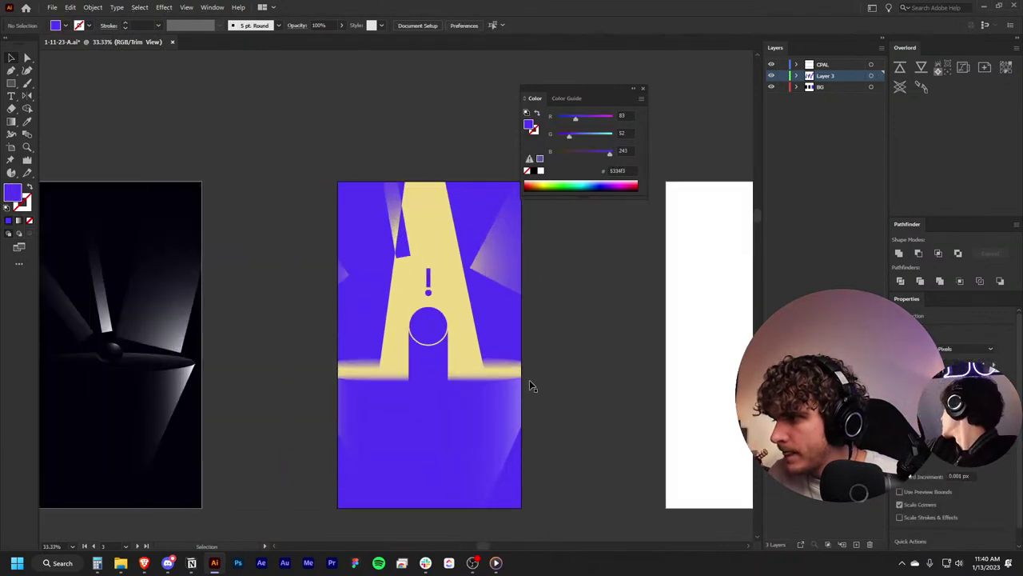
{"action": "left_click", "coordinate": [573, 394]}
{"action": "key", "text": "v"}
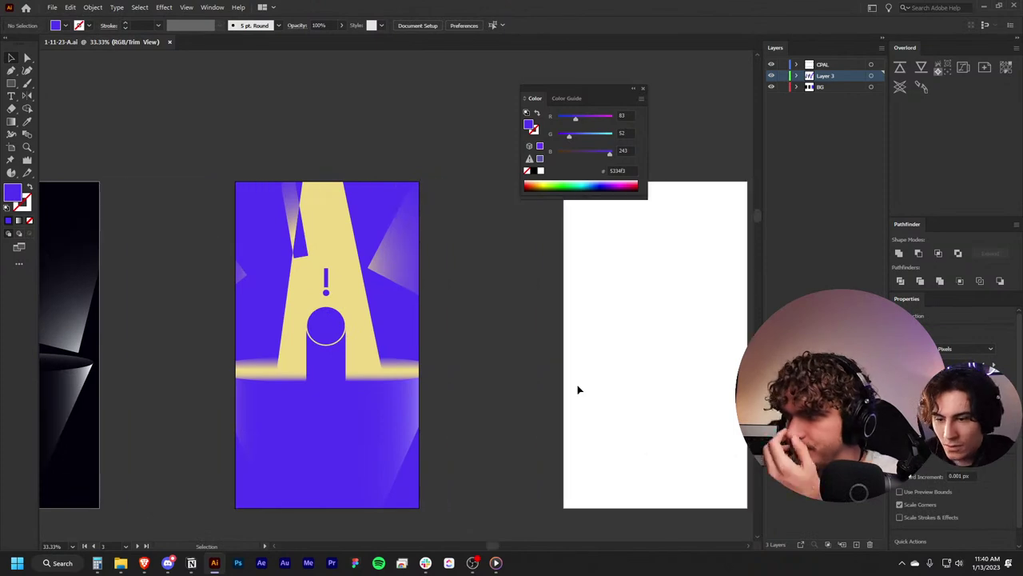
Step: Fill the lower gradient wedge with the near-black colour sampled from the artwork
{"action": "scroll", "coordinate": [574, 384], "scroll_direction": "right", "scroll_amount": 3}
{"action": "scroll", "coordinate": [528, 352], "scroll_direction": "right", "scroll_amount": 2}
{"action": "scroll", "coordinate": [530, 355], "scroll_direction": "left", "scroll_amount": 3}
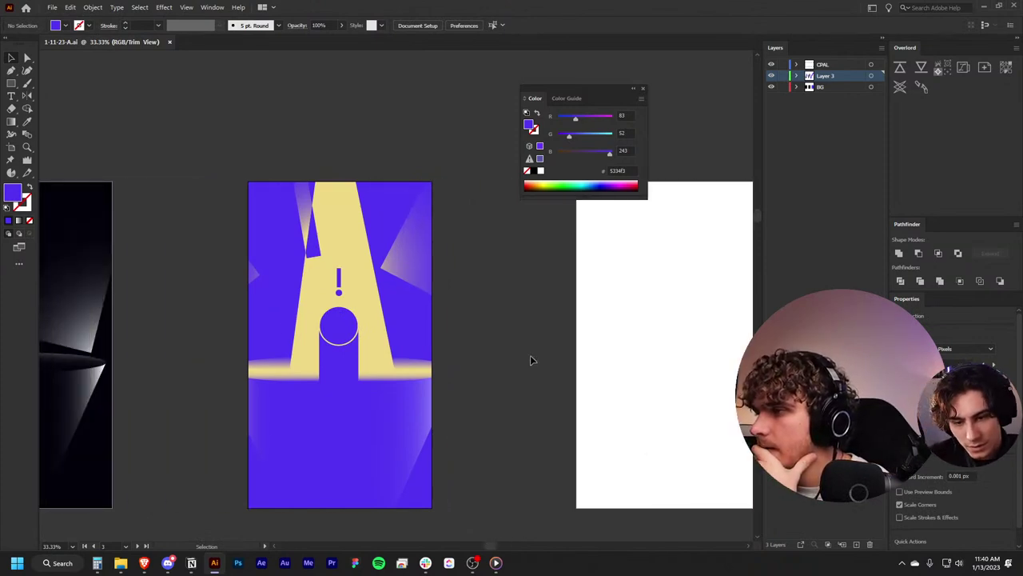
{"action": "scroll", "coordinate": [530, 355], "scroll_direction": "left", "scroll_amount": 4}
{"action": "scroll", "coordinate": [413, 370], "scroll_direction": "left", "scroll_amount": 2}
{"action": "scroll", "coordinate": [403, 362], "scroll_direction": "down", "scroll_amount": 1}
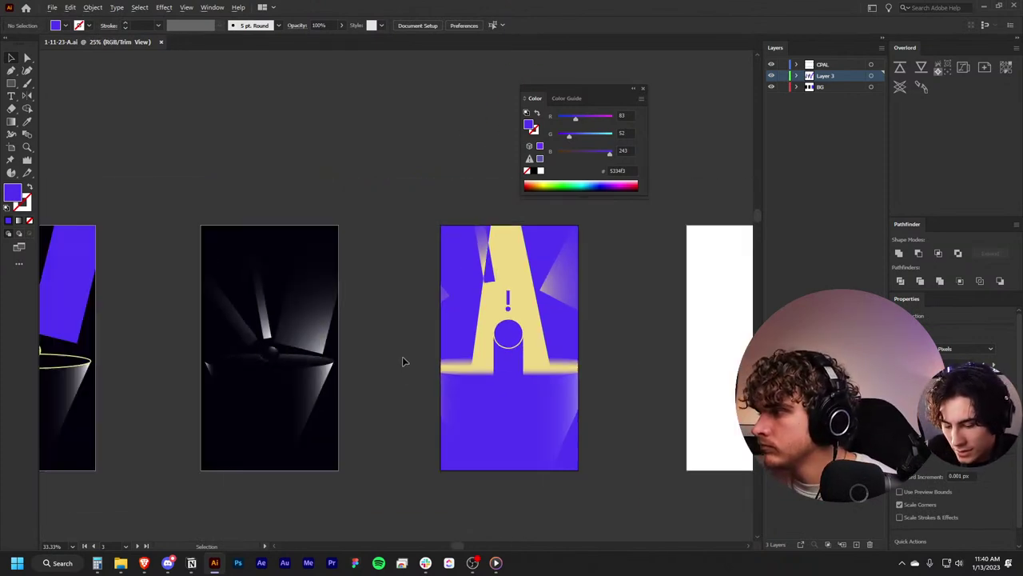
{"action": "scroll", "coordinate": [404, 361], "scroll_direction": "down", "scroll_amount": 1}
{"action": "scroll", "coordinate": [408, 366], "scroll_direction": "left", "scroll_amount": 1}
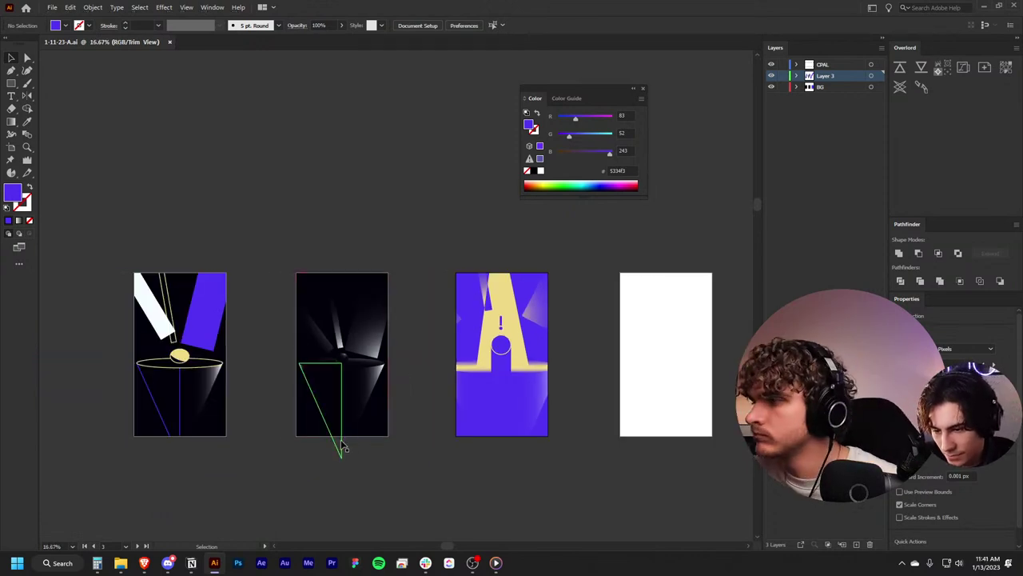
{"action": "scroll", "coordinate": [343, 450], "scroll_direction": "right", "scroll_amount": 2}
{"action": "scroll", "coordinate": [349, 450], "scroll_direction": "down", "scroll_amount": 2}
{"action": "scroll", "coordinate": [461, 275], "scroll_direction": "up", "scroll_amount": 3}
{"action": "scroll", "coordinate": [459, 398], "scroll_direction": "up", "scroll_amount": 1}
{"action": "scroll", "coordinate": [460, 398], "scroll_direction": "left", "scroll_amount": 1}
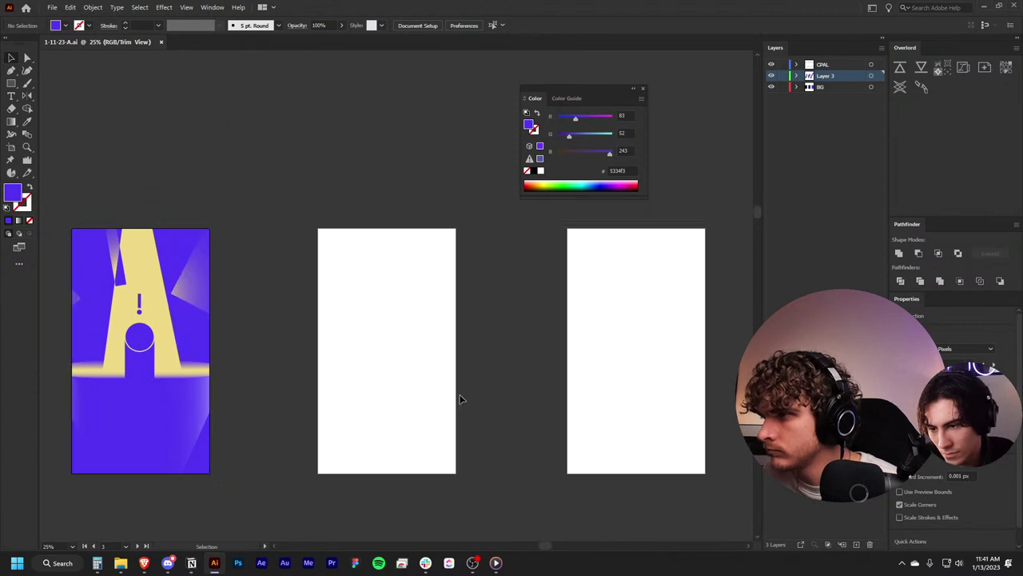
{"action": "scroll", "coordinate": [469, 398], "scroll_direction": "left", "scroll_amount": 5}
{"action": "scroll", "coordinate": [477, 398], "scroll_direction": "left", "scroll_amount": 2}
{"action": "scroll", "coordinate": [482, 389], "scroll_direction": "left", "scroll_amount": 2}
{"action": "scroll", "coordinate": [495, 404], "scroll_direction": "right", "scroll_amount": 2}
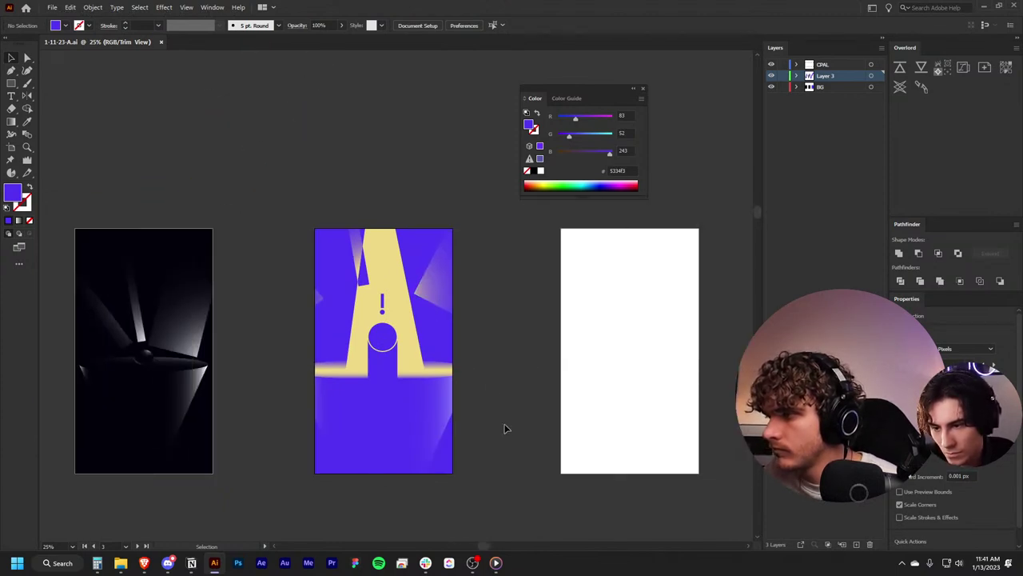
{"action": "left_click", "coordinate": [356, 422]}
{"action": "key", "text": "i"}
{"action": "scroll", "coordinate": [366, 415], "scroll_direction": "left", "scroll_amount": 2}
{"action": "scroll", "coordinate": [393, 416], "scroll_direction": "left", "scroll_amount": 2}
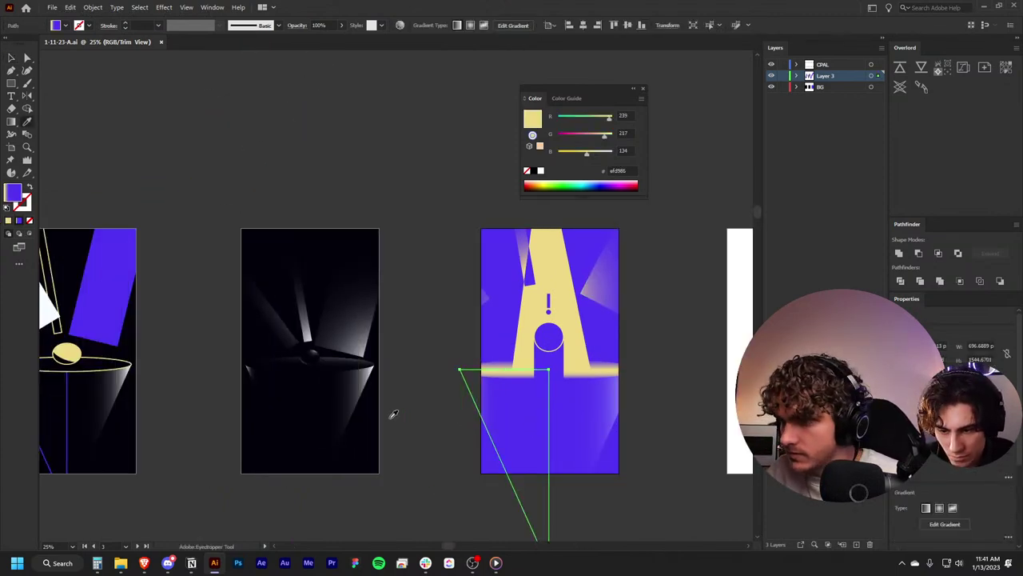
{"action": "scroll", "coordinate": [393, 414], "scroll_direction": "left", "scroll_amount": 1}
{"action": "left_click", "coordinate": [105, 425]}
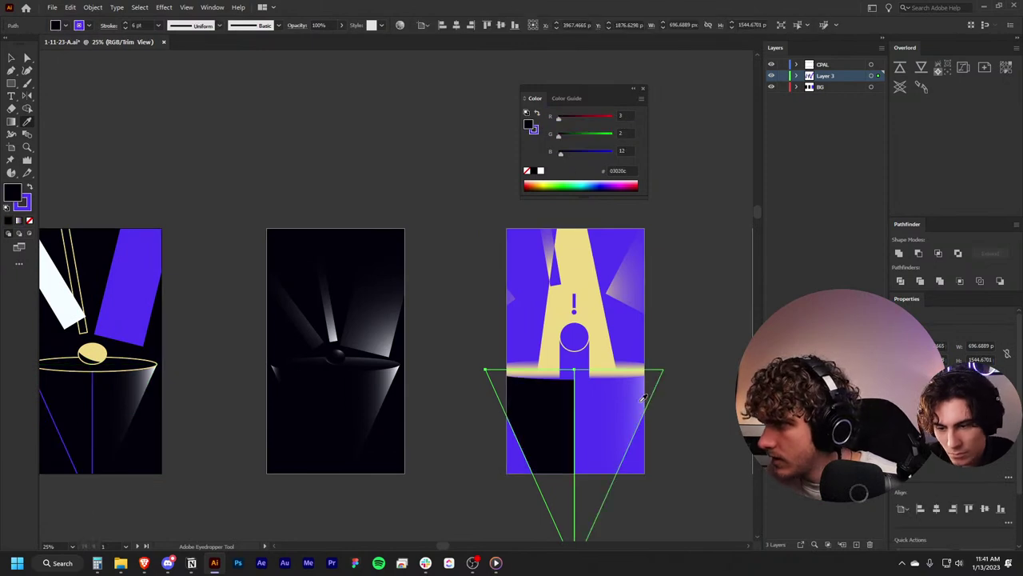
{"action": "key", "text": "v"}
{"action": "left_click", "coordinate": [685, 411]}
Step: Give the black wedge a yellow stroke sampled from the artwork
{"action": "scroll", "coordinate": [685, 411], "scroll_direction": "down", "scroll_amount": 2}
{"action": "scroll", "coordinate": [686, 411], "scroll_direction": "up", "scroll_amount": 1, "text": "alt"}
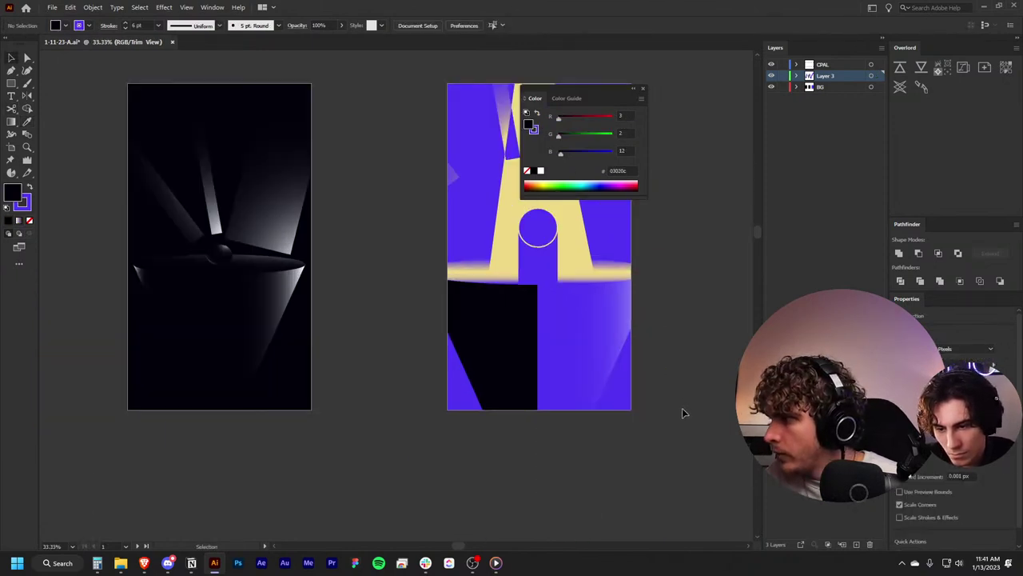
{"action": "scroll", "coordinate": [683, 413], "scroll_direction": "up", "scroll_amount": 1}
{"action": "scroll", "coordinate": [684, 412], "scroll_direction": "right", "scroll_amount": 1}
{"action": "left_click", "coordinate": [452, 425]}
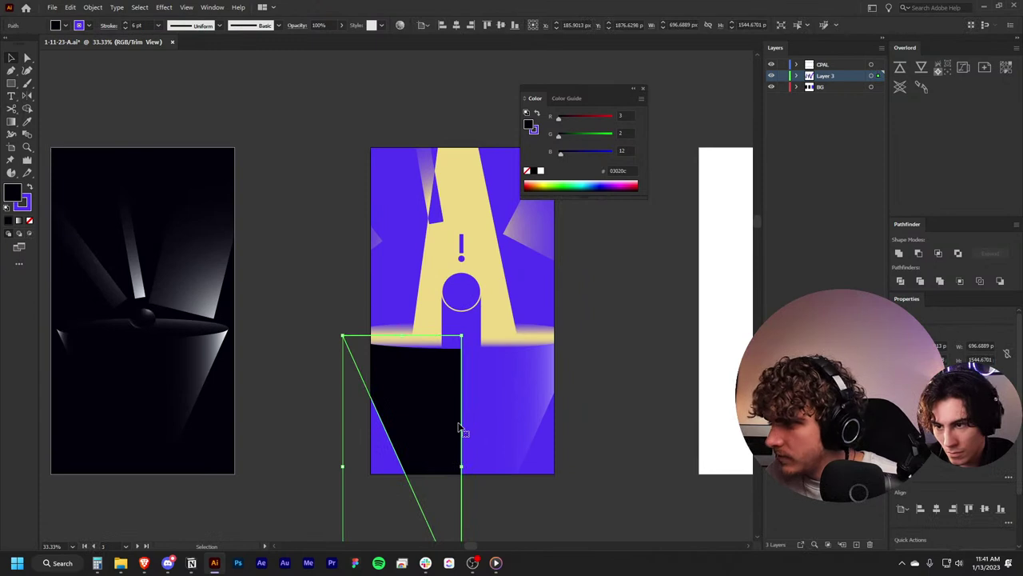
{"action": "key", "text": "i"}
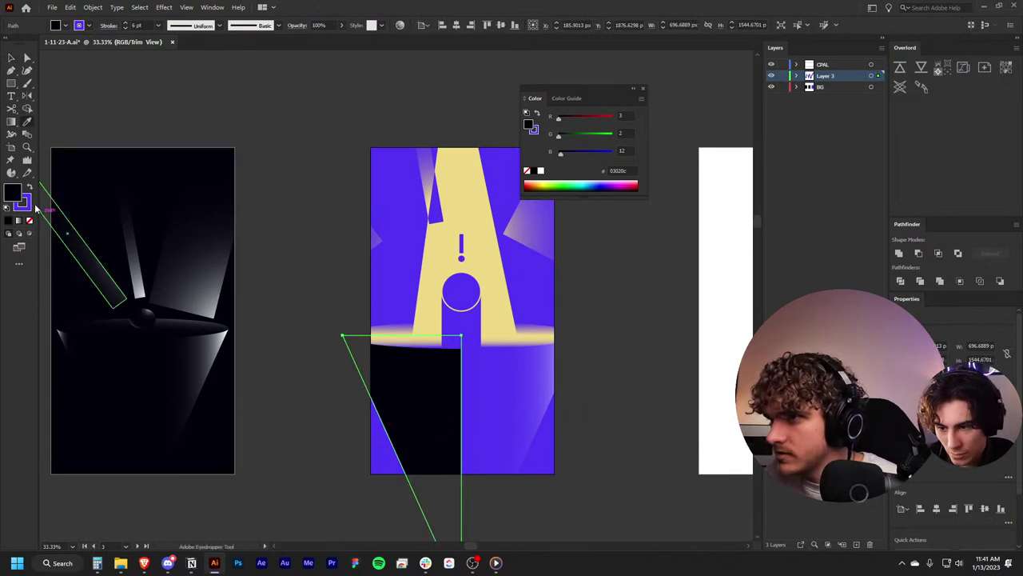
{"action": "left_click", "coordinate": [452, 240], "text": "shift"}
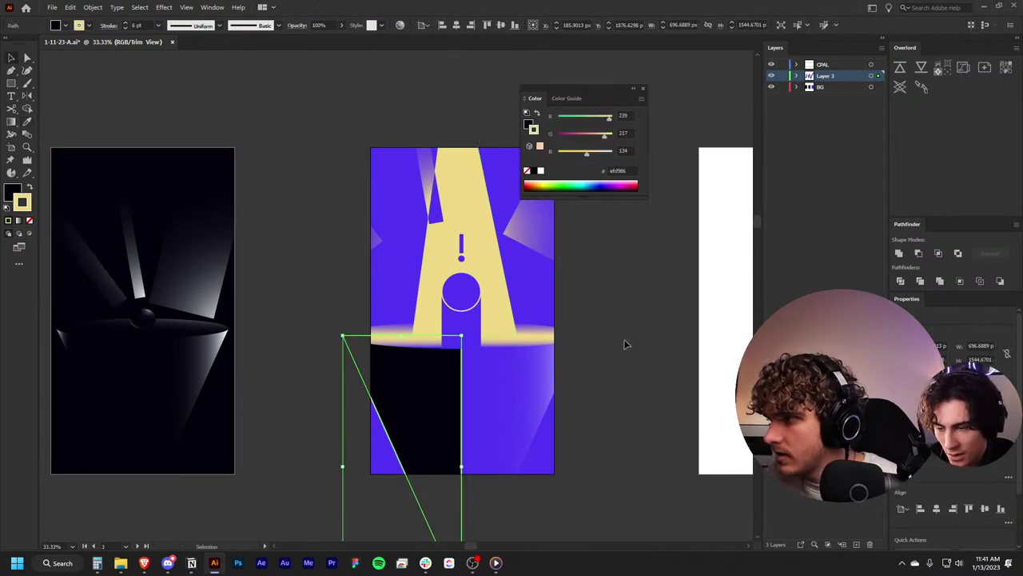
{"action": "key", "text": "v"}
{"action": "left_click", "coordinate": [570, 425]}
{"action": "scroll", "coordinate": [570, 425], "scroll_direction": "up", "scroll_amount": 1}
{"action": "left_click", "coordinate": [499, 455]}
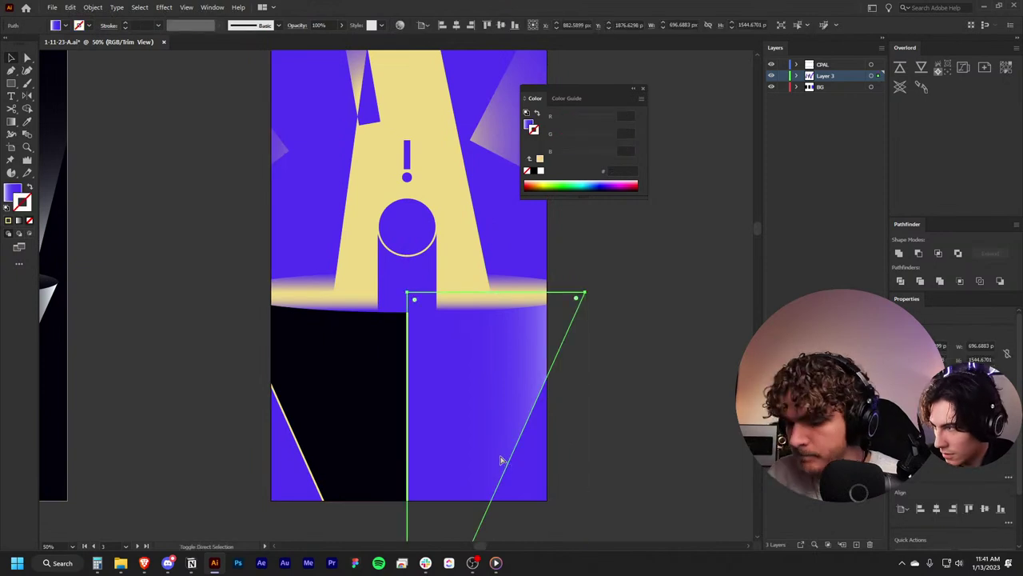
{"action": "left_click", "coordinate": [641, 396]}
Step: Undo the black fill and yellow edge, restoring the wedge's gradient
{"action": "scroll", "coordinate": [641, 395], "scroll_direction": "down", "scroll_amount": 2}
{"action": "scroll", "coordinate": [639, 394], "scroll_direction": "up", "scroll_amount": 2}
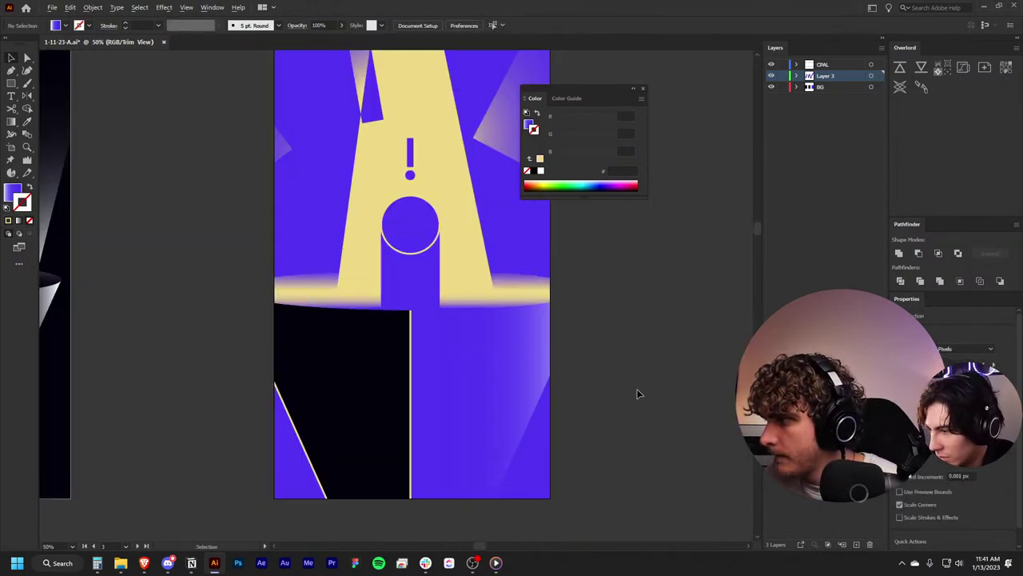
{"action": "scroll", "coordinate": [638, 393], "scroll_direction": "down", "scroll_amount": 2}
{"action": "scroll", "coordinate": [638, 394], "scroll_direction": "up", "scroll_amount": 1}
{"action": "scroll", "coordinate": [637, 393], "scroll_direction": "down", "scroll_amount": 1}
{"action": "scroll", "coordinate": [626, 377], "scroll_direction": "down", "scroll_amount": 1}
{"action": "scroll", "coordinate": [626, 377], "scroll_direction": "right", "scroll_amount": 2}
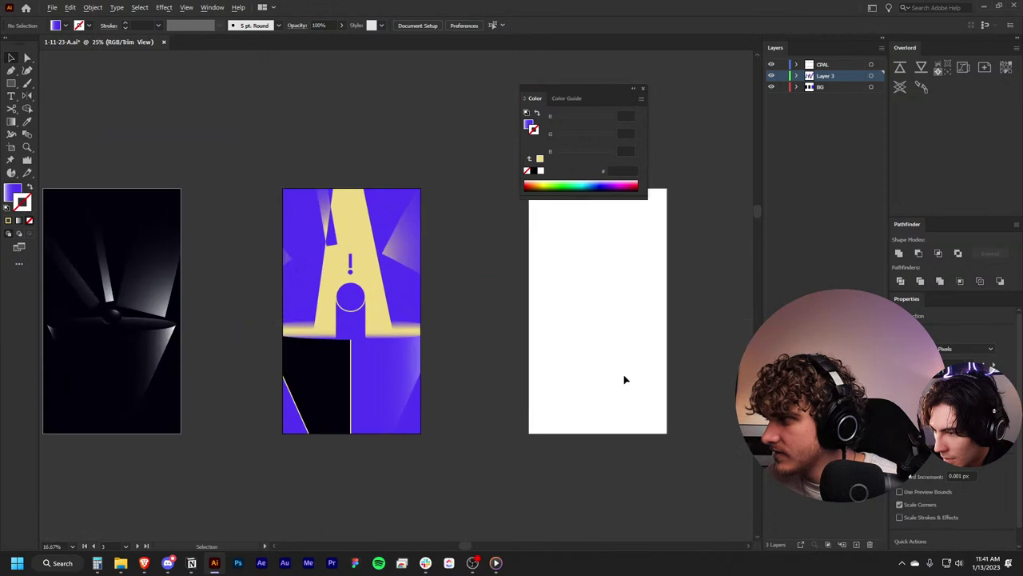
{"action": "scroll", "coordinate": [492, 390], "scroll_direction": "up", "scroll_amount": 1}
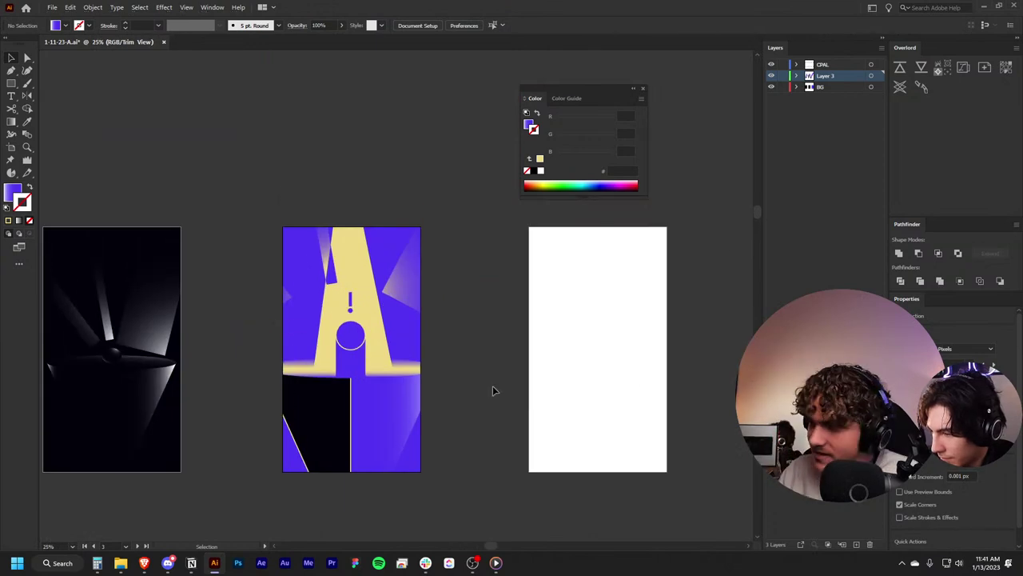
{"action": "scroll", "coordinate": [479, 390], "scroll_direction": "up", "scroll_amount": 1}
{"action": "key", "text": "ctrl+z"}
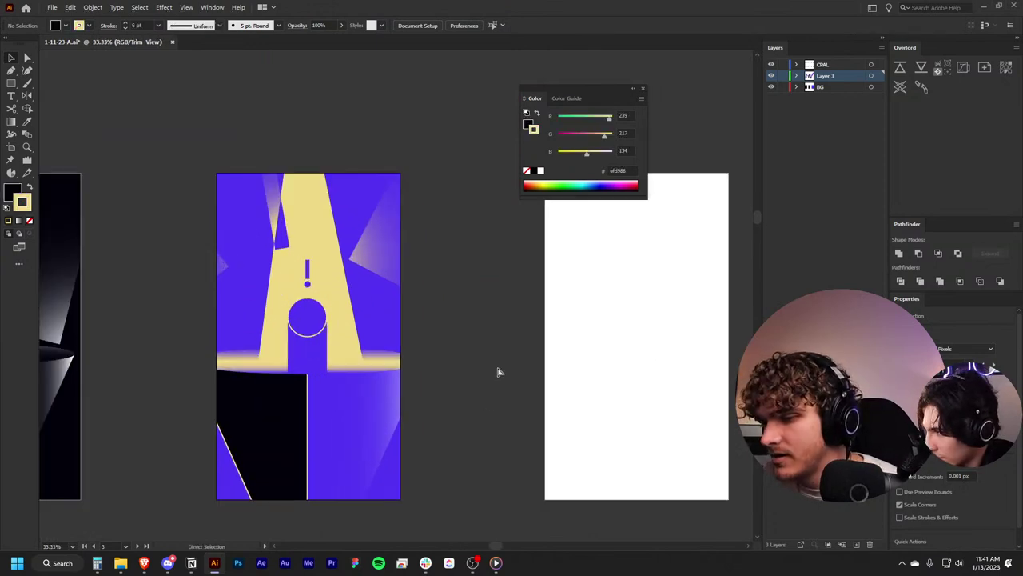
{"action": "key", "text": "ctrl+z"}
{"action": "key", "text": "ctrl+z"}
{"action": "key", "text": "ctrl+z"}
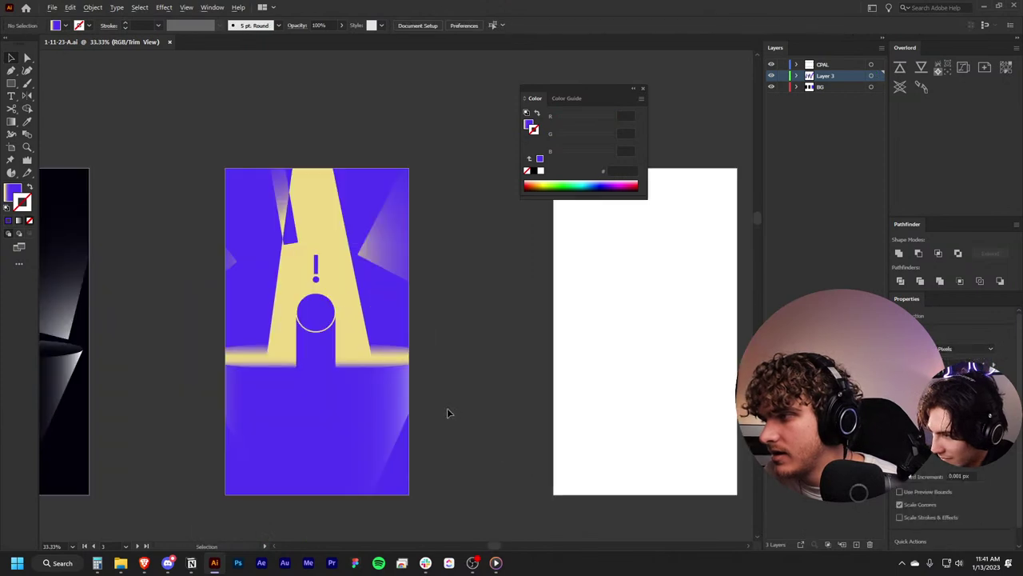
{"action": "key", "text": "ctrl+shift+z"}
{"action": "scroll", "coordinate": [445, 414], "scroll_direction": "left", "scroll_amount": 2}
Step: Drag the wedge's gradient vertically from the pedestal rim down past the bottom edge
{"action": "scroll", "coordinate": [347, 427], "scroll_direction": "down", "scroll_amount": 2}
{"action": "key", "text": "g"}
{"action": "scroll", "coordinate": [345, 424], "scroll_direction": "down", "scroll_amount": 2}
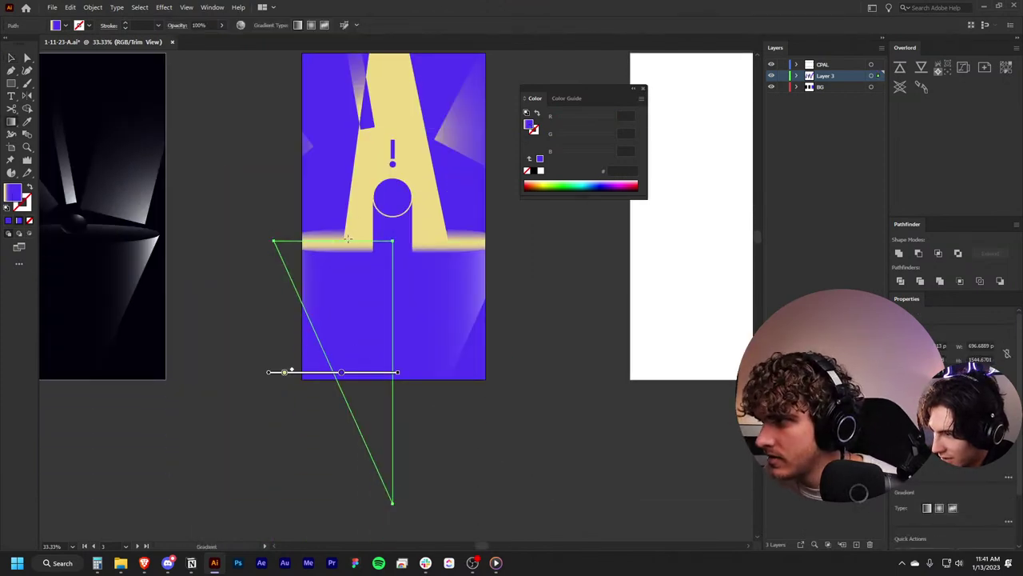
{"action": "left_click_drag", "start_coordinate": [347, 238], "coordinate": [346, 468]}
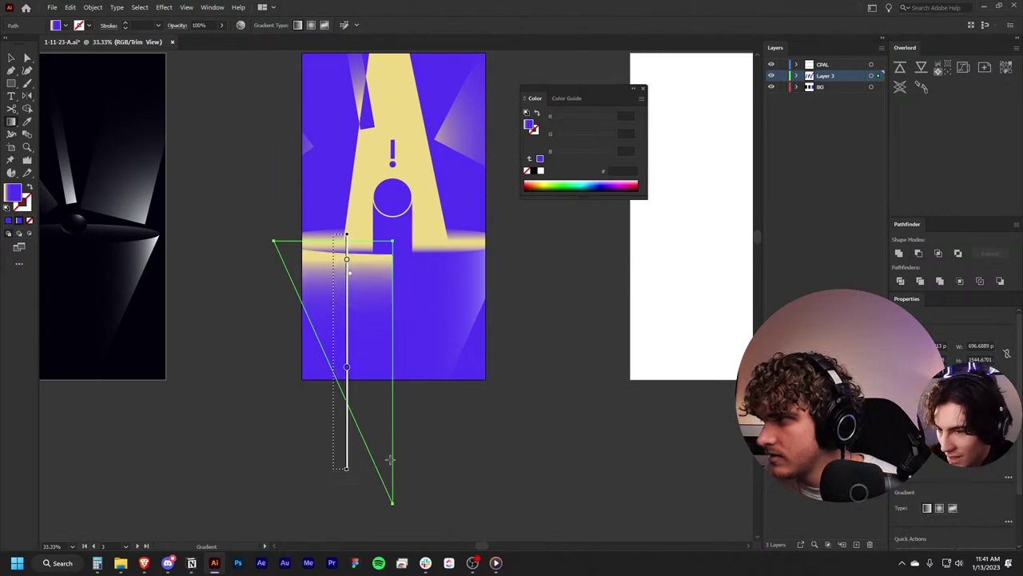
{"action": "left_click_drag", "start_coordinate": [390, 459], "coordinate": [346, 507]}
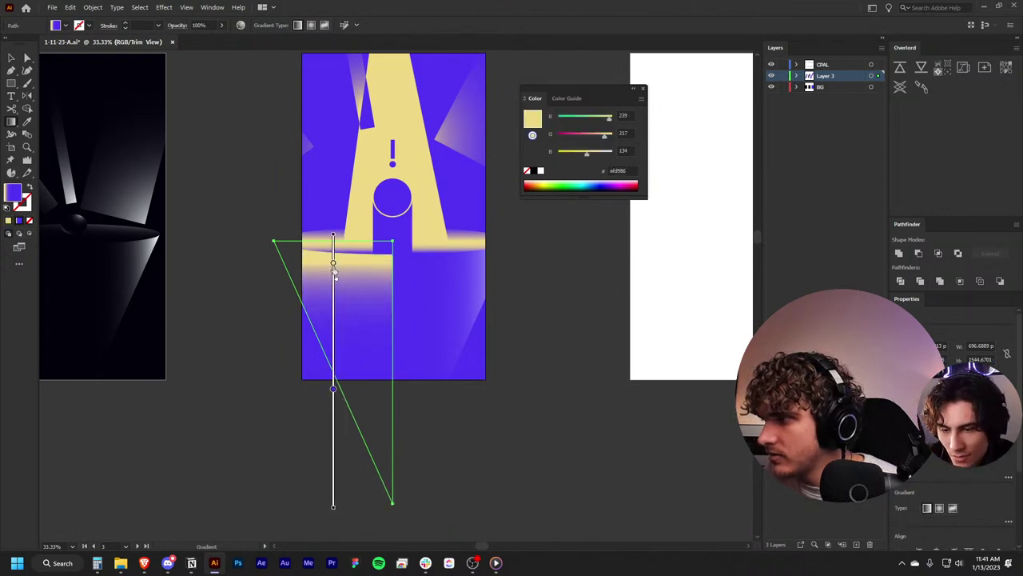
{"action": "key", "text": "v"}
{"action": "left_click", "coordinate": [553, 331]}
Step: Select the glowing pedestal ellipse and zoom in on it
{"action": "key", "text": "ctrl+minus"}
{"action": "key", "text": "ctrl+minus"}
{"action": "key", "text": "ctrl+minus"}
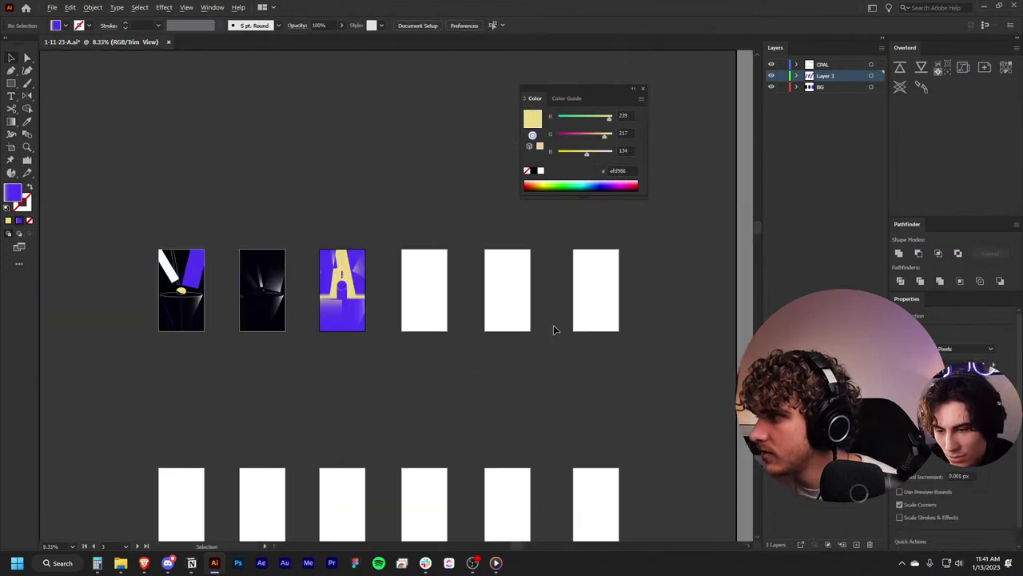
{"action": "left_click", "coordinate": [329, 288]}
{"action": "key", "text": "ctrl+plus"}
{"action": "key", "text": "ctrl+plus"}
{"action": "key", "text": "ctrl+plus"}
{"action": "key", "text": "ctrl+plus"}
{"action": "key", "text": "ctrl+plus"}
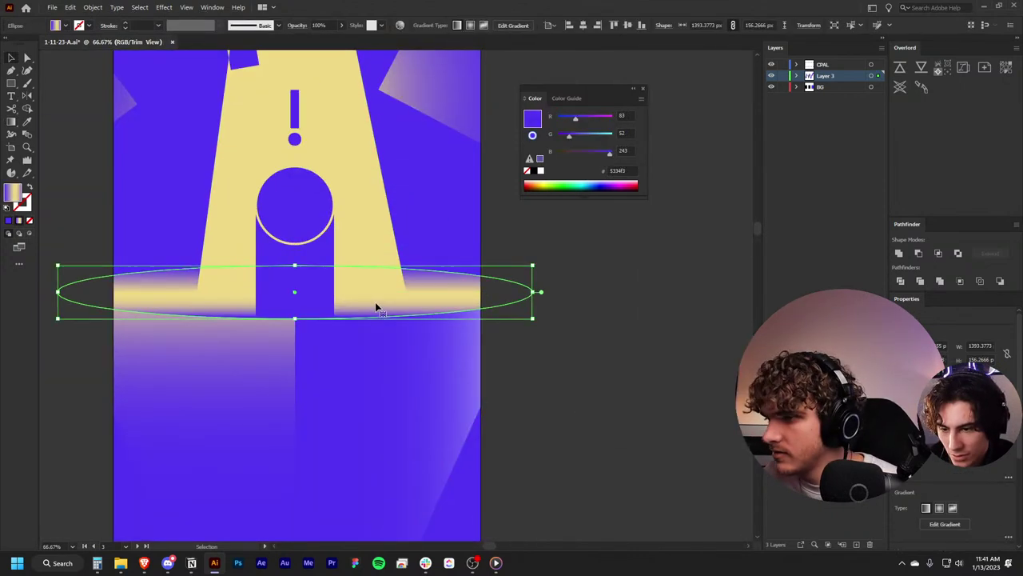
Step: Shift the pedestal ellipse's gradient slightly to the right
{"action": "key", "text": "g"}
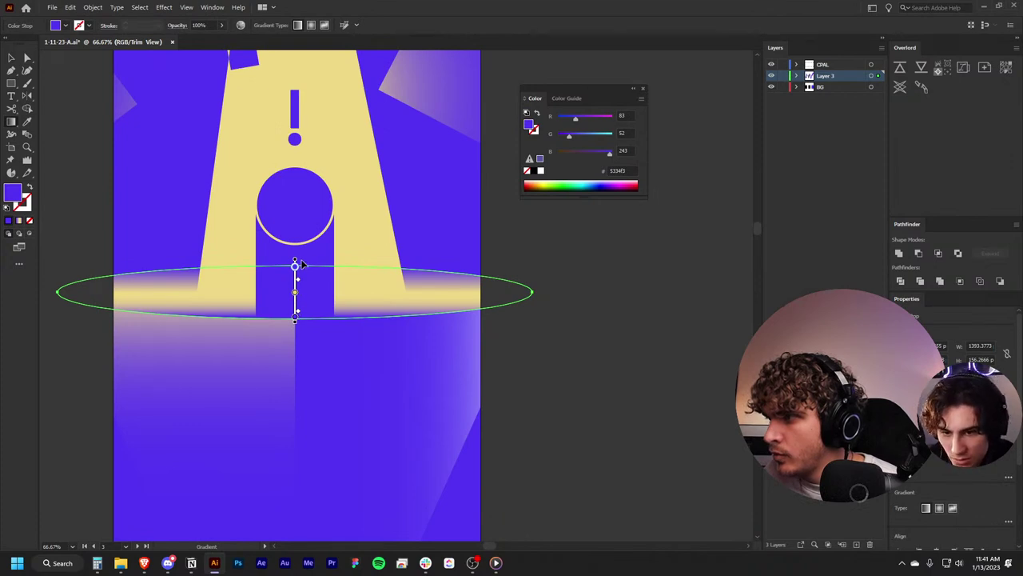
{"action": "left_click_drag", "start_coordinate": [305, 257], "coordinate": [317, 322]}
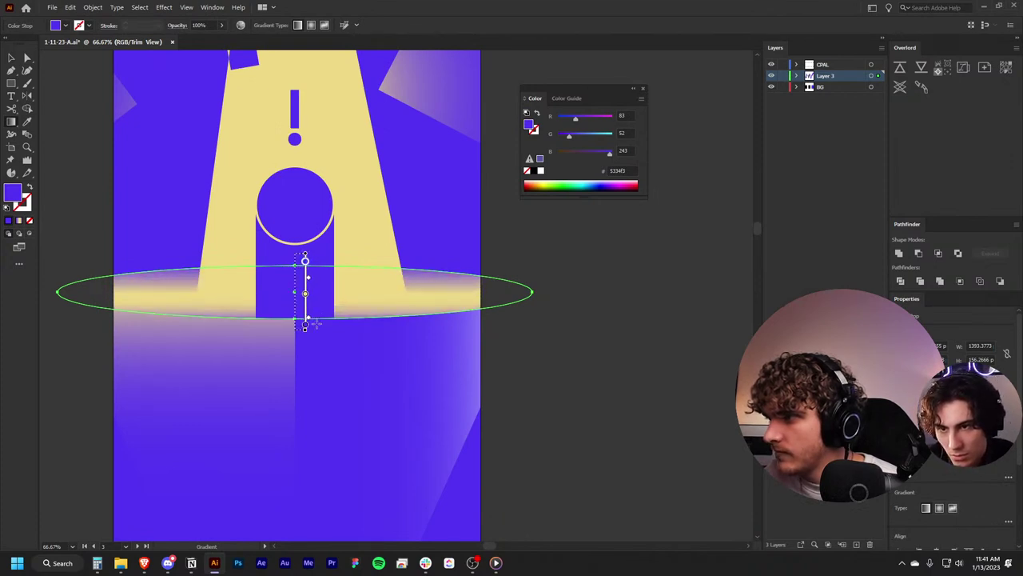
{"action": "left_click", "coordinate": [565, 359]}
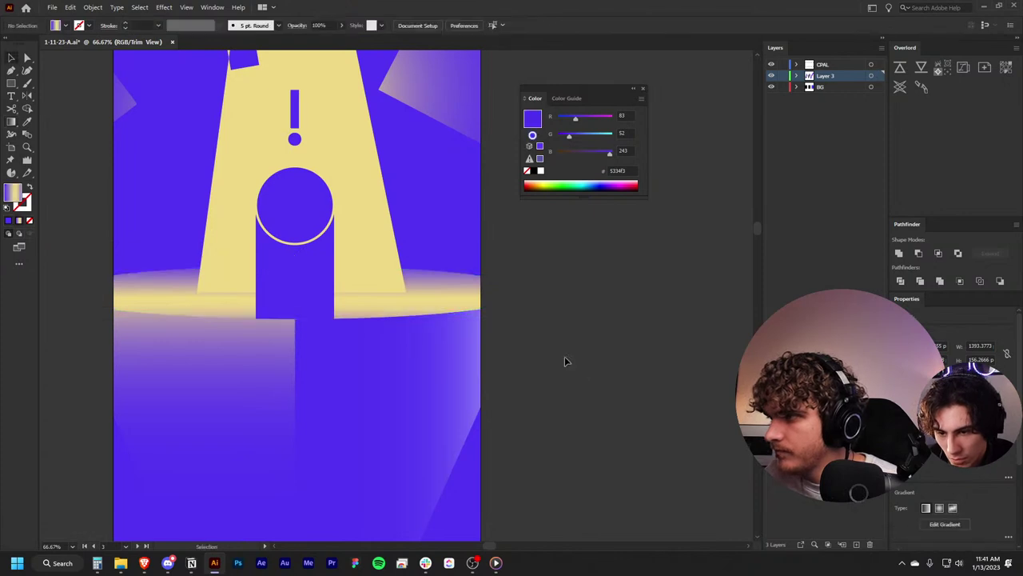
{"action": "scroll", "coordinate": [562, 358], "scroll_direction": "down", "scroll_amount": 5}
{"action": "scroll", "coordinate": [560, 356], "scroll_direction": "up", "scroll_amount": 2}
{"action": "scroll", "coordinate": [552, 354], "scroll_direction": "up", "scroll_amount": 2}
Step: Lower the yellow beam's bottom edge about 31 px into the glowing rim
{"action": "left_click", "coordinate": [418, 331]}
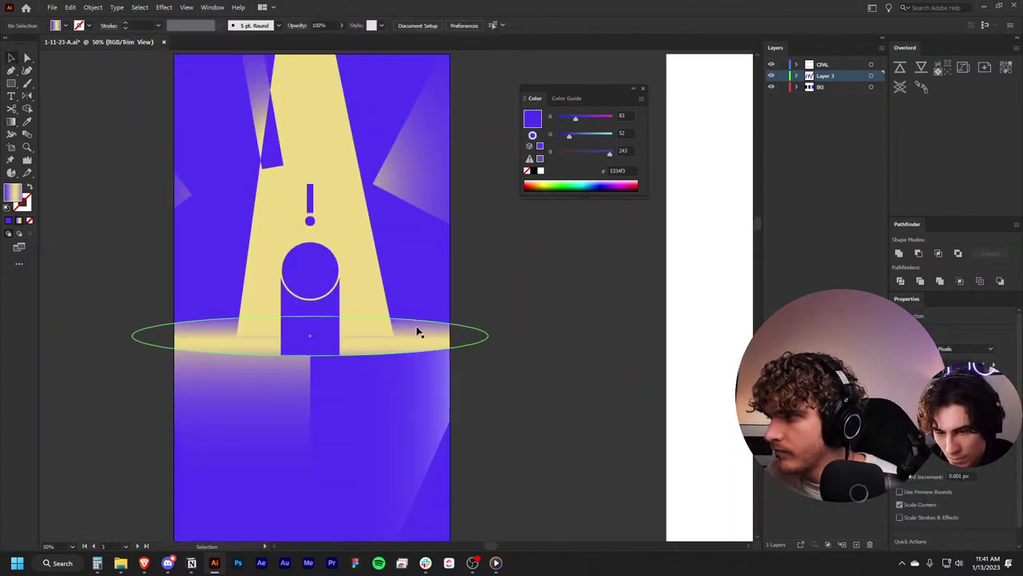
{"action": "key", "text": "g"}
{"action": "key", "text": "a"}
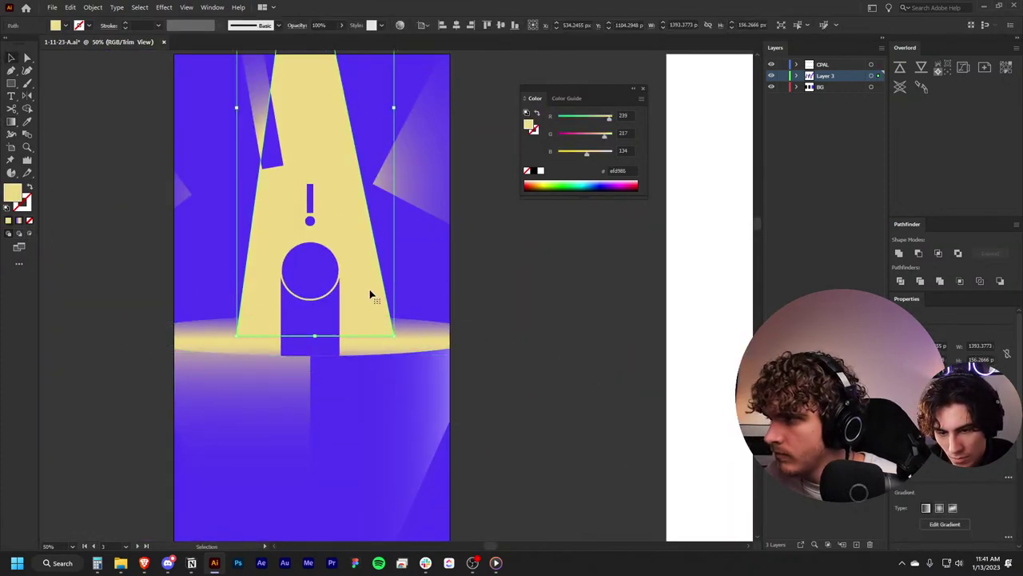
{"action": "left_click", "coordinate": [259, 337]}
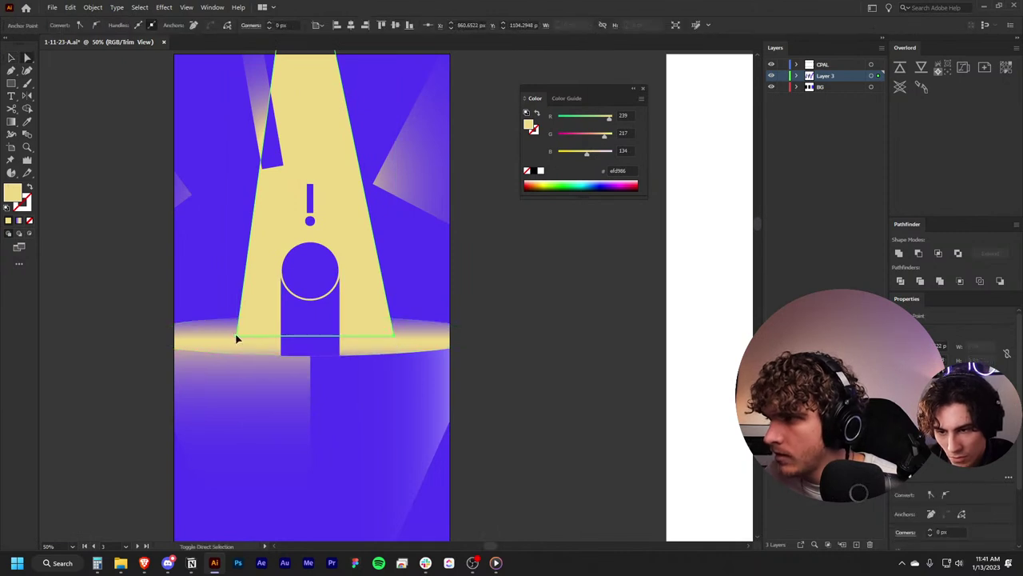
{"action": "left_click_drag", "start_coordinate": [240, 336], "coordinate": [238, 348]}
{"action": "key", "text": "v"}
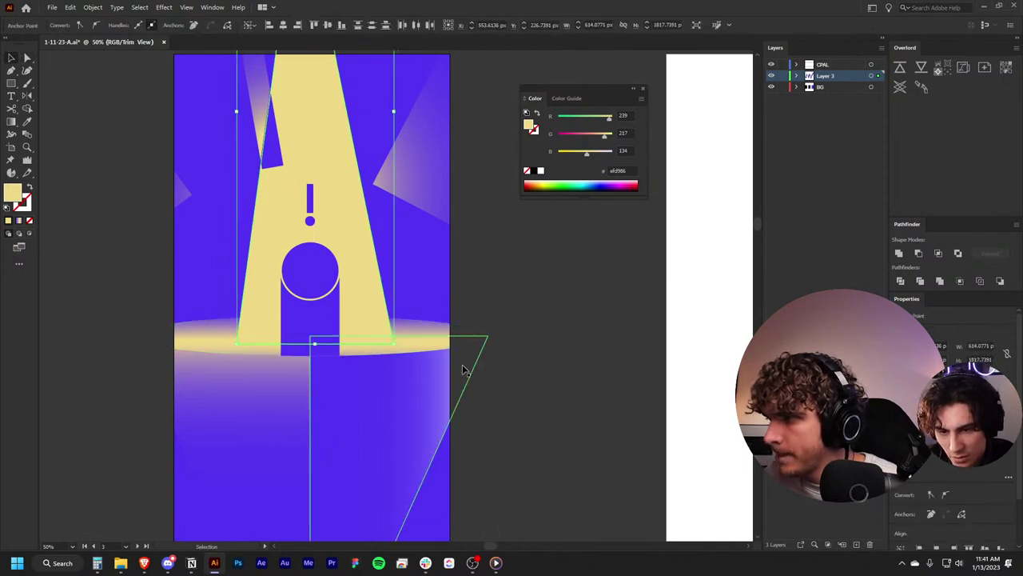
{"action": "left_click", "coordinate": [514, 373]}
{"action": "scroll", "coordinate": [514, 373], "scroll_direction": "down", "scroll_amount": 2}
{"action": "scroll", "coordinate": [515, 367], "scroll_direction": "up", "scroll_amount": 1}
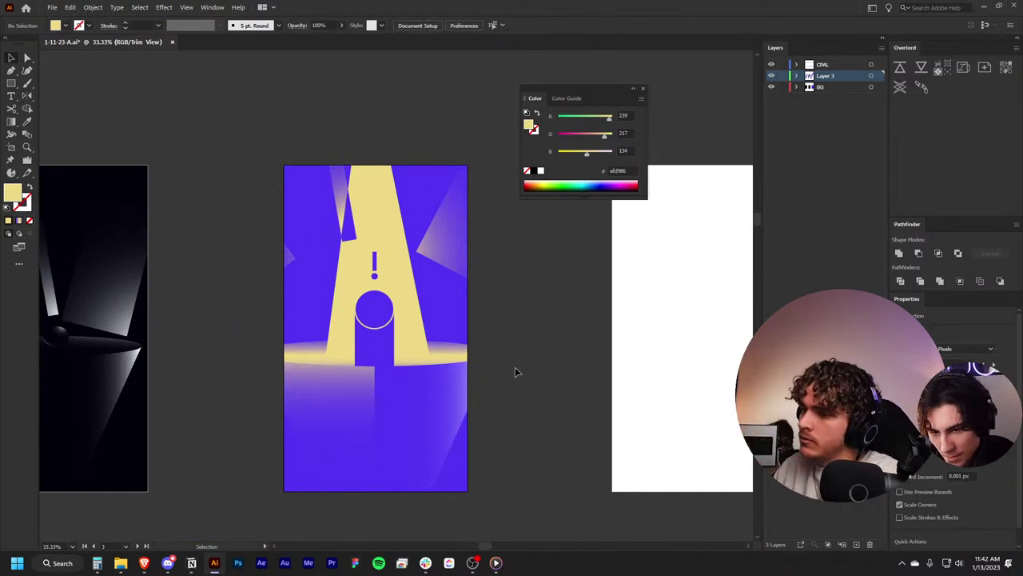
Step: Review the purple poster's artboards, then bring up the Internal Motion Projects.ai document
{"action": "scroll", "coordinate": [516, 359], "scroll_direction": "down", "scroll_amount": 2}
{"action": "scroll", "coordinate": [520, 349], "scroll_direction": "up", "scroll_amount": 1}
{"action": "scroll", "coordinate": [526, 355], "scroll_direction": "left", "scroll_amount": 1}
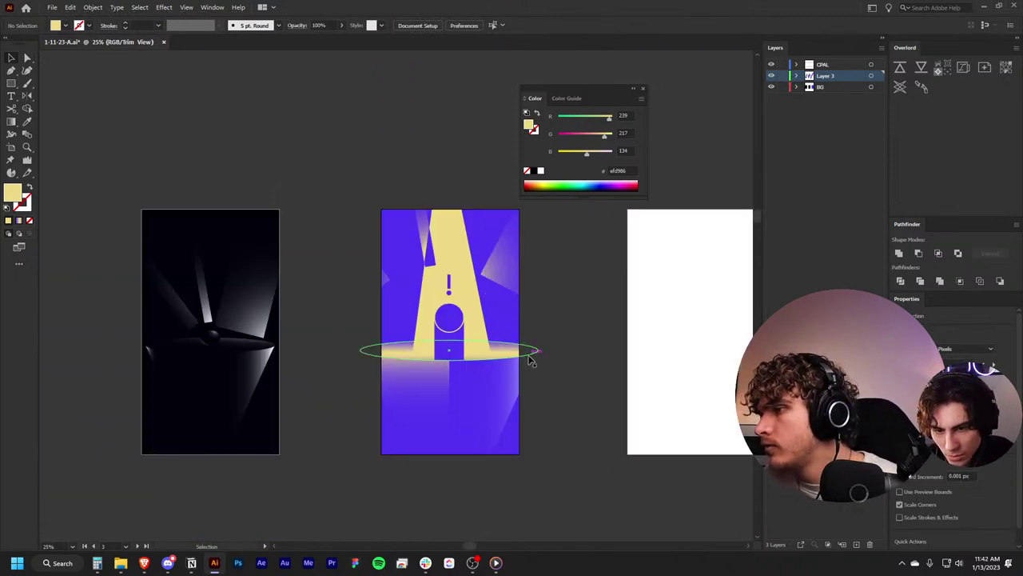
{"action": "scroll", "coordinate": [650, 395], "scroll_direction": "left", "scroll_amount": 1}
{"action": "scroll", "coordinate": [651, 392], "scroll_direction": "right", "scroll_amount": 2}
{"action": "scroll", "coordinate": [578, 365], "scroll_direction": "right", "scroll_amount": 2}
{"action": "scroll", "coordinate": [470, 349], "scroll_direction": "down", "scroll_amount": 1}
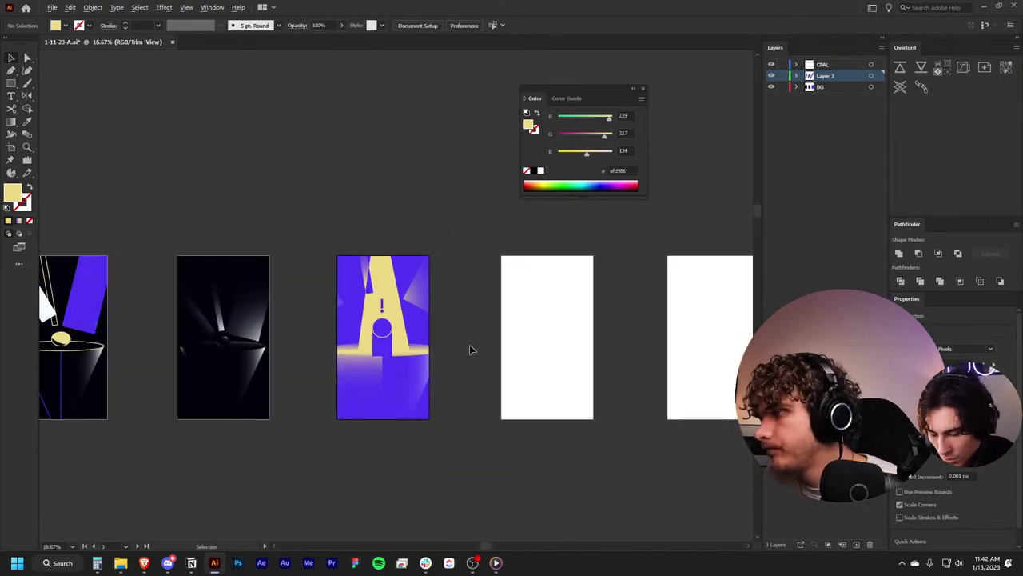
{"action": "scroll", "coordinate": [470, 349], "scroll_direction": "down", "scroll_amount": 1}
{"action": "scroll", "coordinate": [452, 368], "scroll_direction": "up", "scroll_amount": 1}
{"action": "scroll", "coordinate": [436, 392], "scroll_direction": "left", "scroll_amount": 1}
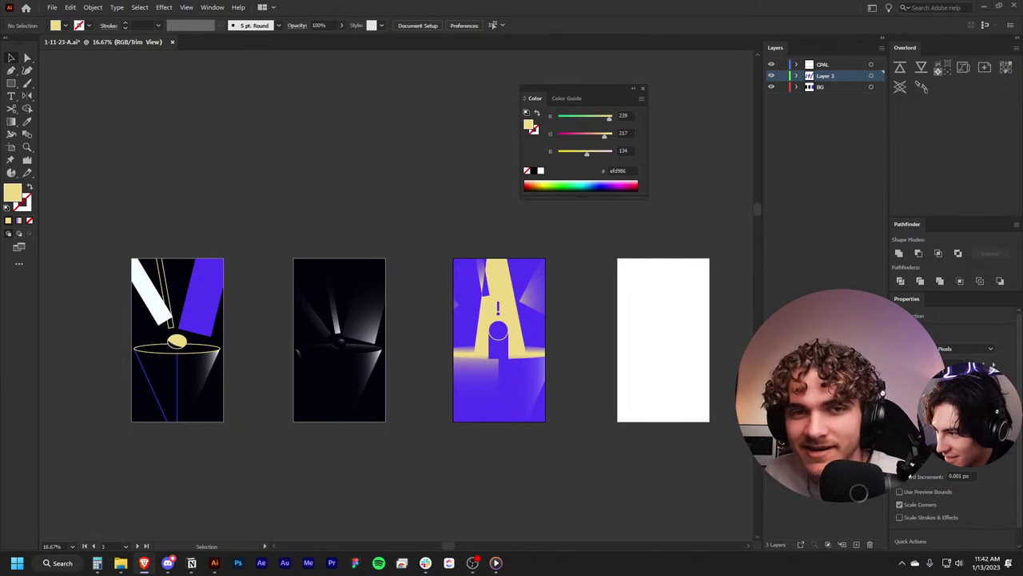
{"action": "left_click", "coordinate": [653, 476]}
{"action": "key", "text": "a"}
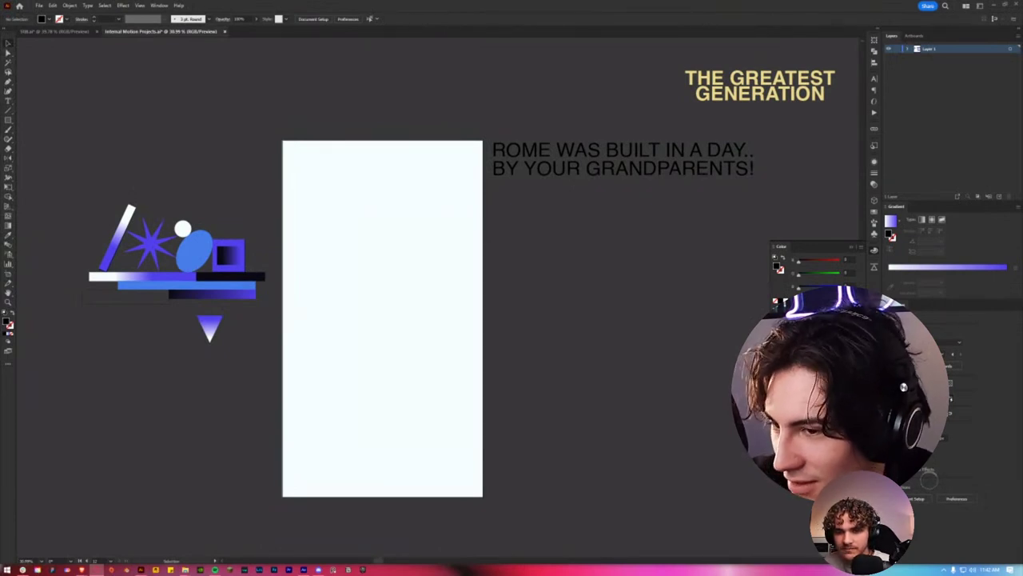
Step: Pen a closed stepped staircase shape from the right-edge midpoint down to the artboard's bottom-right corner
{"action": "left_click_drag", "start_coordinate": [219, 405], "coordinate": [264, 402]}
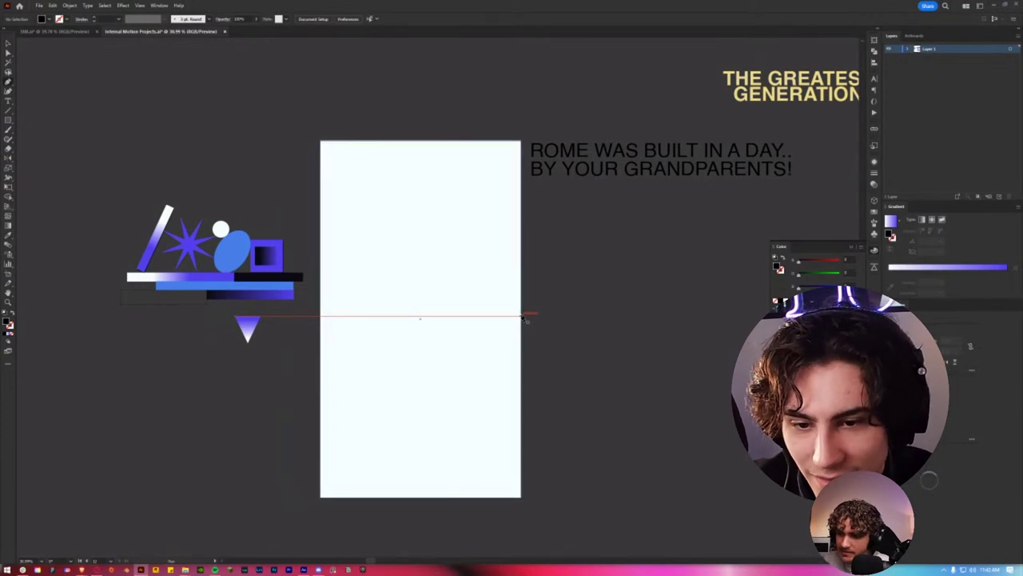
{"action": "left_click_drag", "start_coordinate": [519, 317], "coordinate": [486, 361]}
{"action": "left_click", "coordinate": [480, 363]}
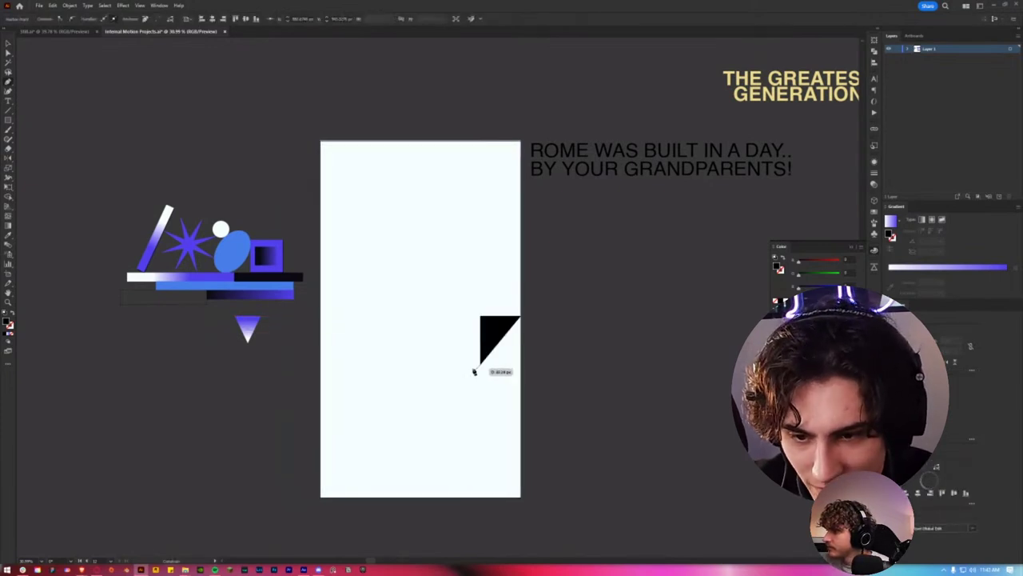
{"action": "left_click", "coordinate": [458, 427]}
{"action": "left_click", "coordinate": [413, 428]}
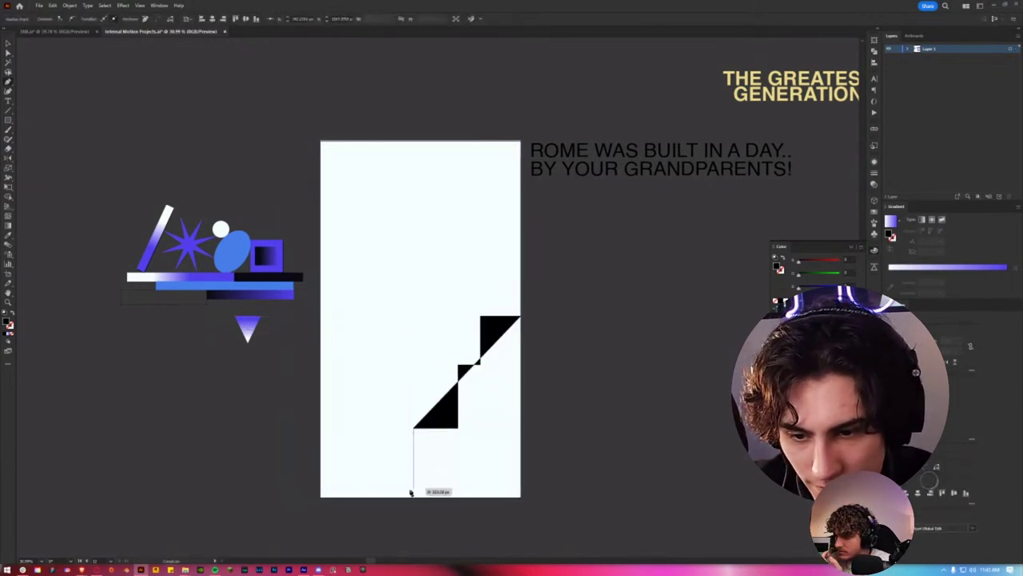
{"action": "left_click", "coordinate": [413, 496]}
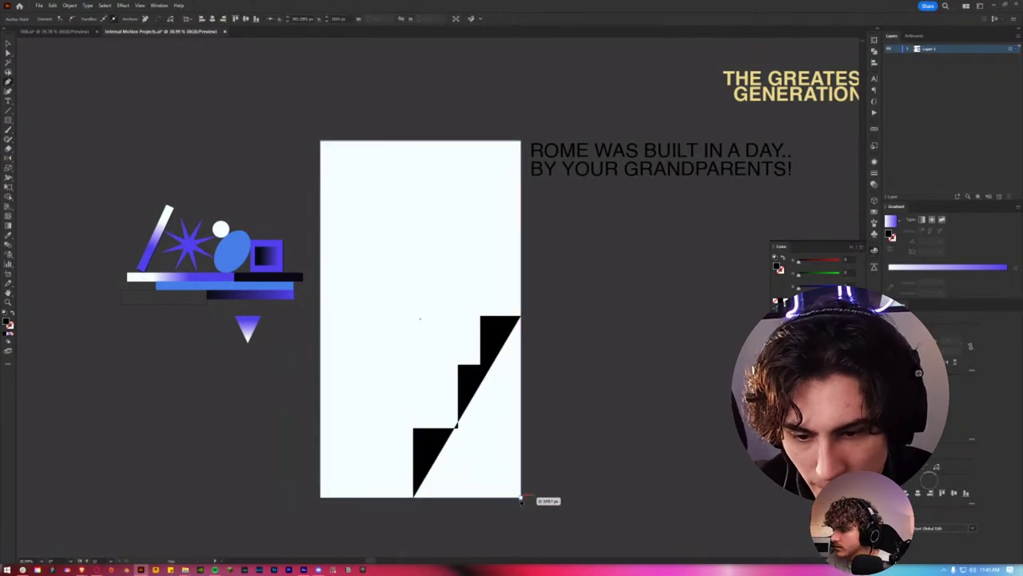
{"action": "left_click", "coordinate": [519, 497]}
{"action": "left_click", "coordinate": [520, 318]}
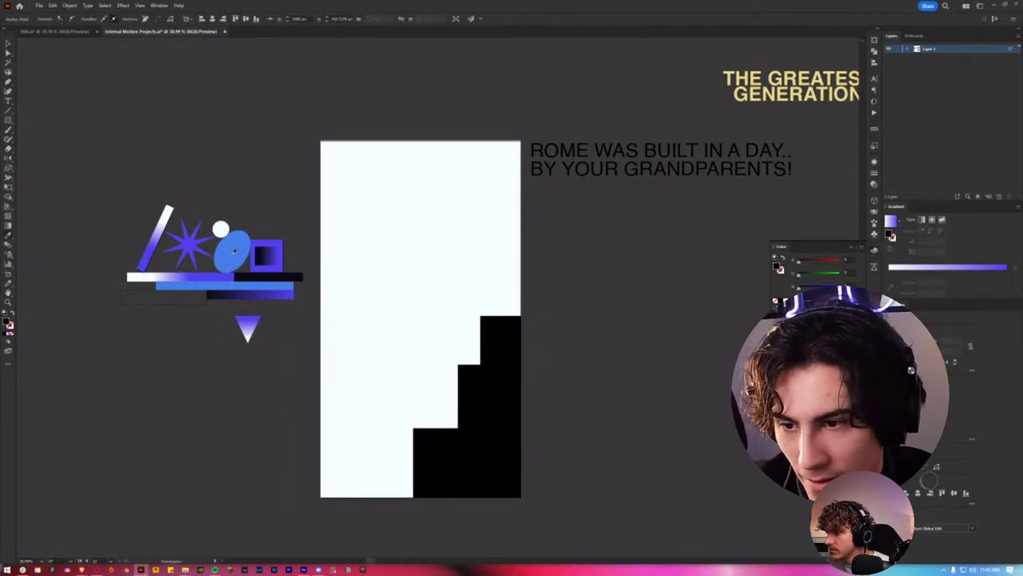
{"action": "scroll", "coordinate": [360, 338], "scroll_direction": "up", "scroll_amount": 2}
{"action": "scroll", "coordinate": [308, 318], "scroll_direction": "down", "scroll_amount": 1}
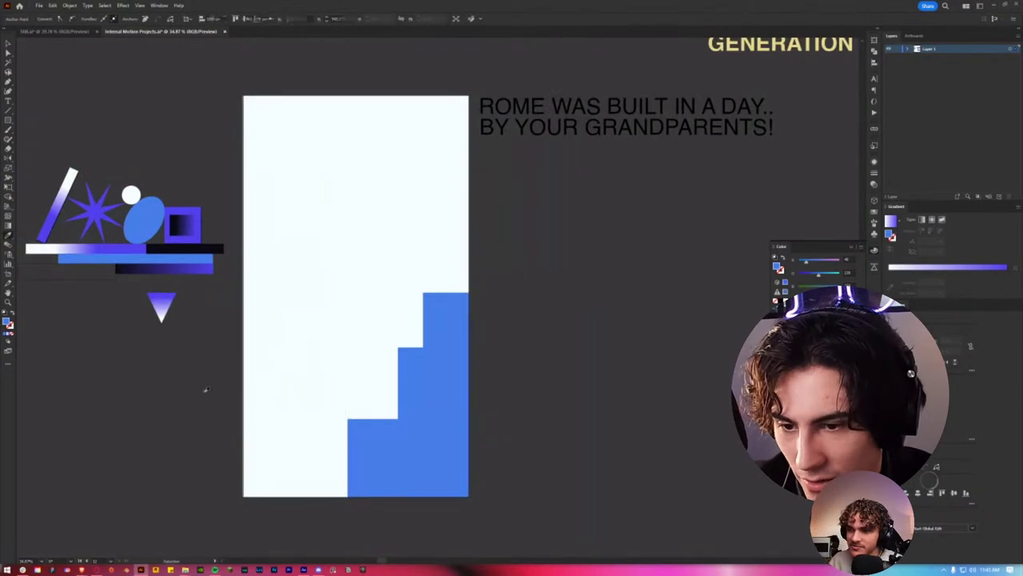
{"action": "scroll", "coordinate": [205, 389], "scroll_direction": "down", "scroll_amount": 2}
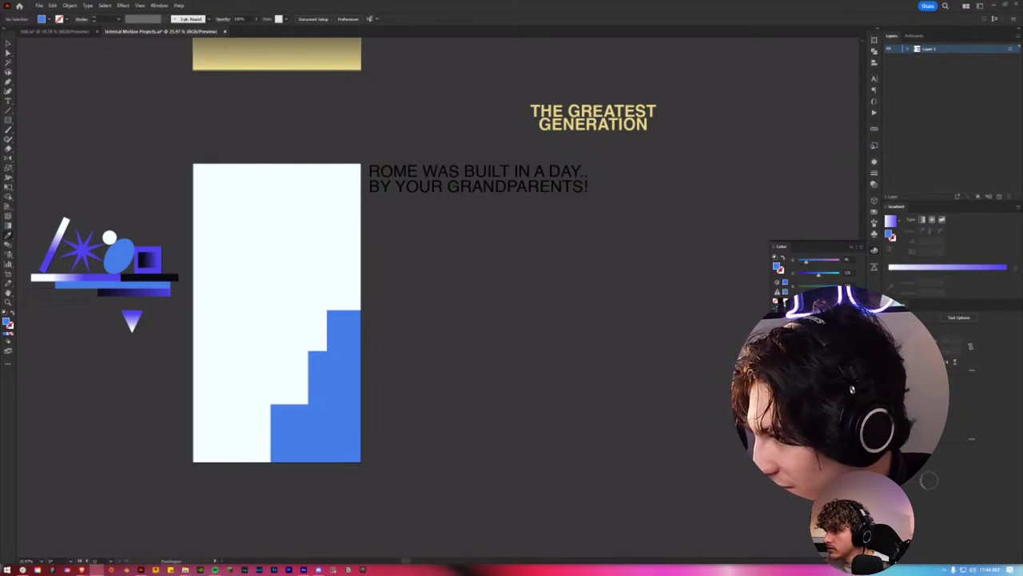
Step: Try a black-to-blue gradient on the blue staircase, then revert it to flat blue
{"action": "key", "text": "x"}
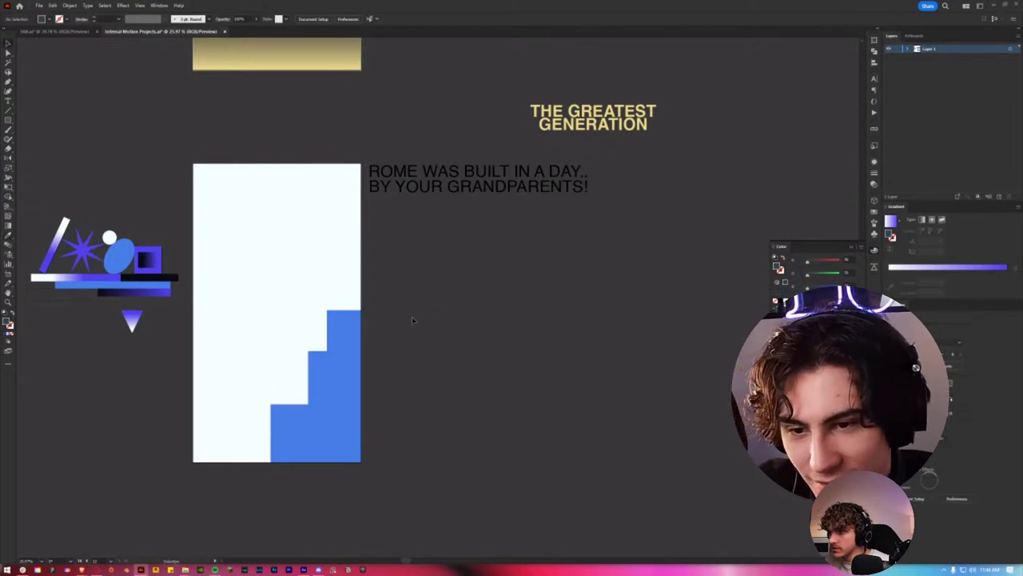
{"action": "scroll", "coordinate": [436, 311], "scroll_direction": "left", "scroll_amount": 2}
{"action": "scroll", "coordinate": [432, 311], "scroll_direction": "up", "scroll_amount": 3}
{"action": "scroll", "coordinate": [545, 327], "scroll_direction": "up", "scroll_amount": 1}
{"action": "scroll", "coordinate": [536, 343], "scroll_direction": "left", "scroll_amount": 2}
{"action": "left_click", "coordinate": [516, 363]}
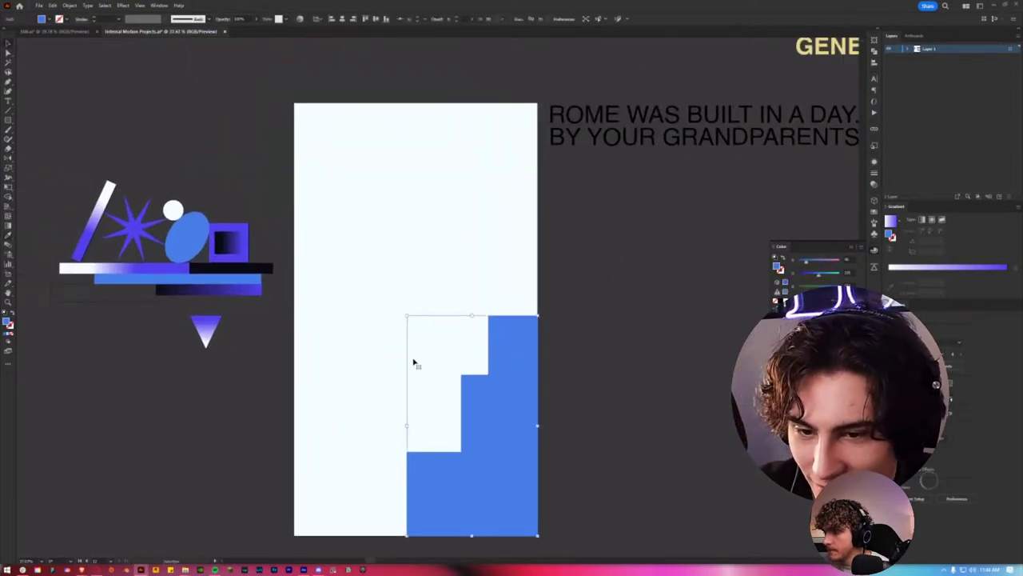
{"action": "key", "text": "period"}
{"action": "scroll", "coordinate": [311, 336], "scroll_direction": "down", "scroll_amount": 1}
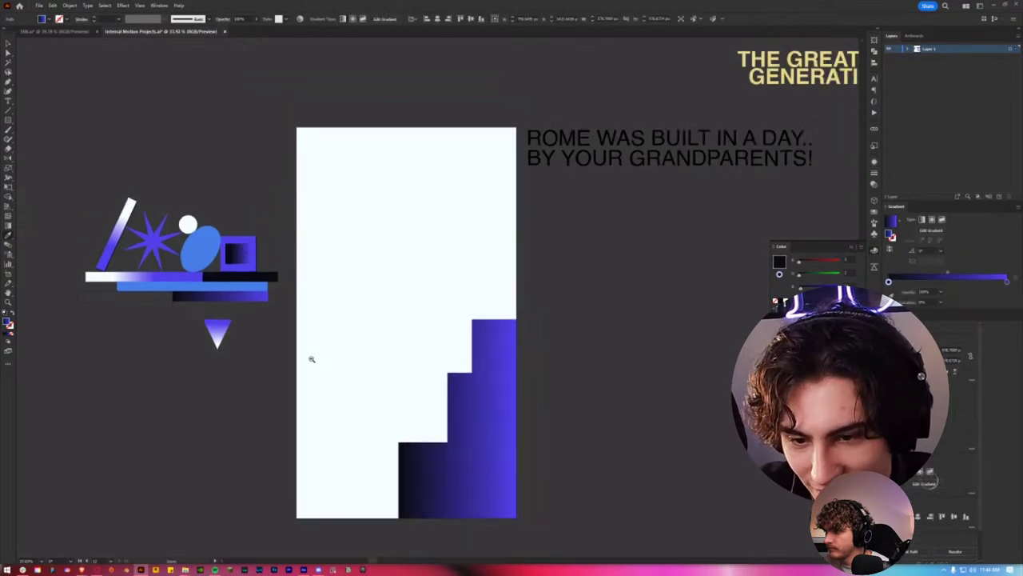
{"action": "scroll", "coordinate": [336, 360], "scroll_direction": "up", "scroll_amount": 1}
{"action": "key", "text": "ctrl+z"}
{"action": "scroll", "coordinate": [314, 376], "scroll_direction": "right", "scroll_amount": 3}
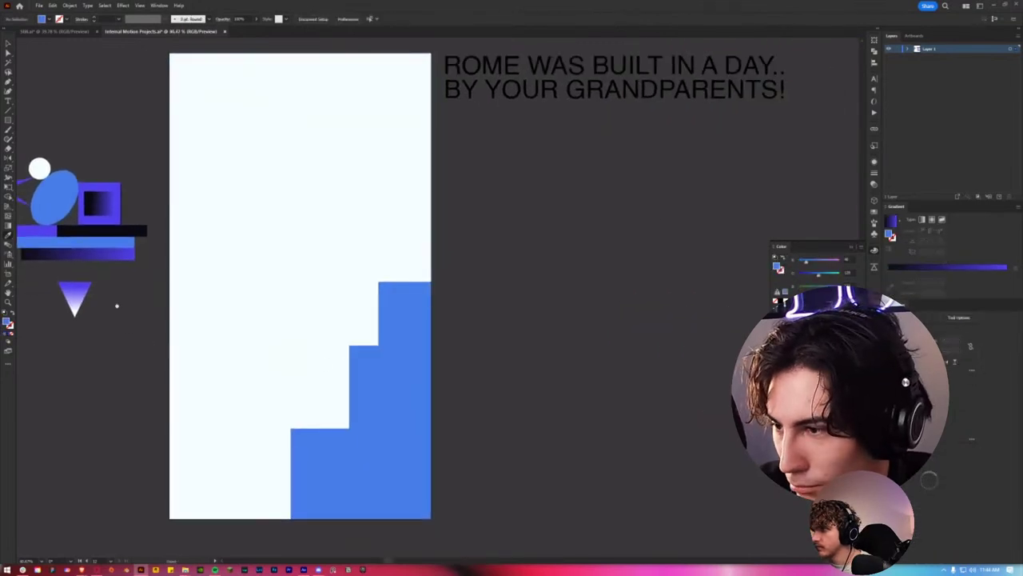
{"action": "scroll", "coordinate": [166, 336], "scroll_direction": "left", "scroll_amount": 1}
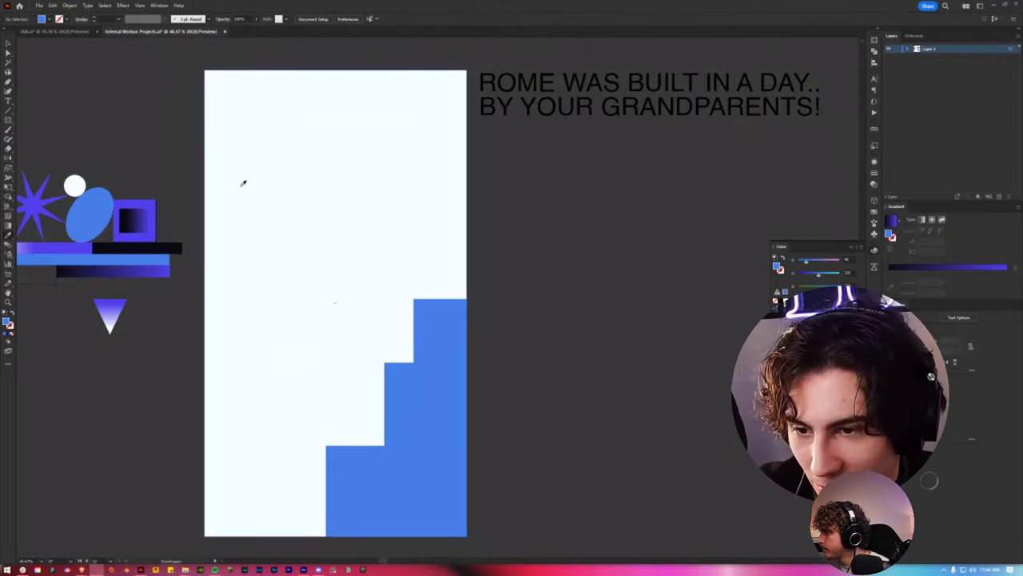
Step: Draw a tall rectangle up from the lower step and fill it with the white-to-purple gradient
{"action": "left_click", "coordinate": [280, 232]}
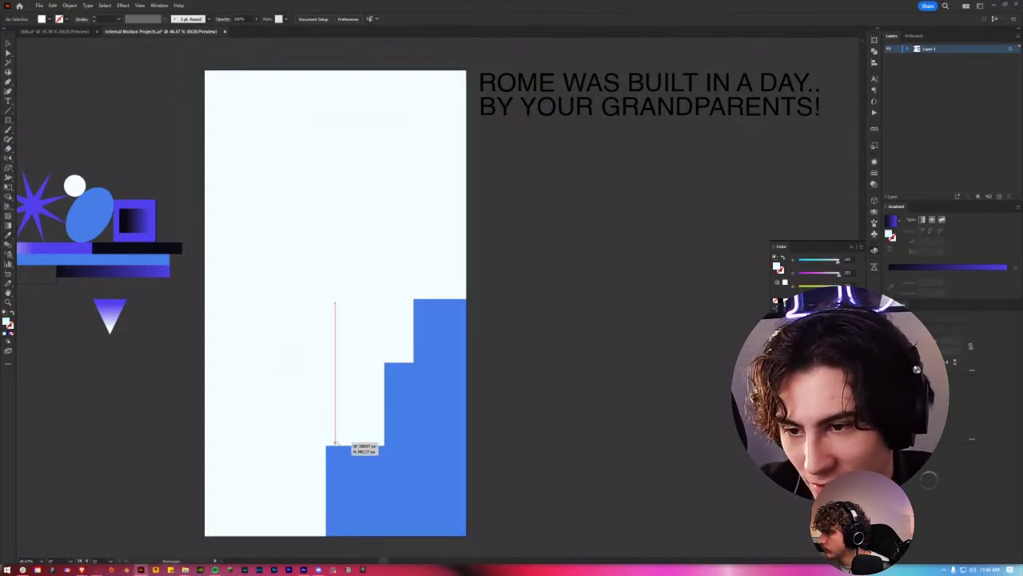
{"action": "left_click_drag", "start_coordinate": [326, 445], "coordinate": [377, 508]}
{"action": "key", "text": "ctrl+y"}
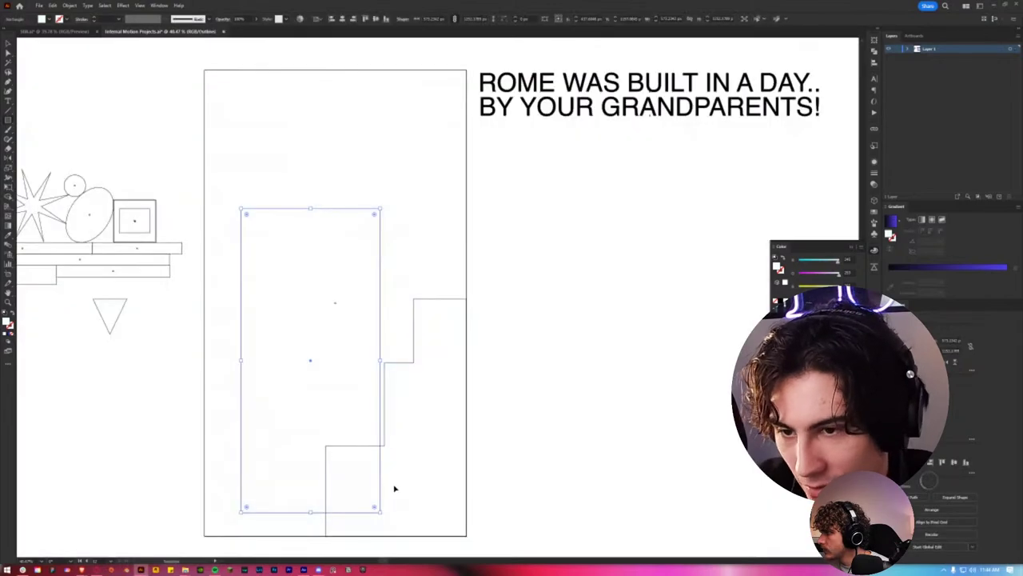
{"action": "key", "text": "ctrl+y"}
{"action": "key", "text": "ctrl+h"}
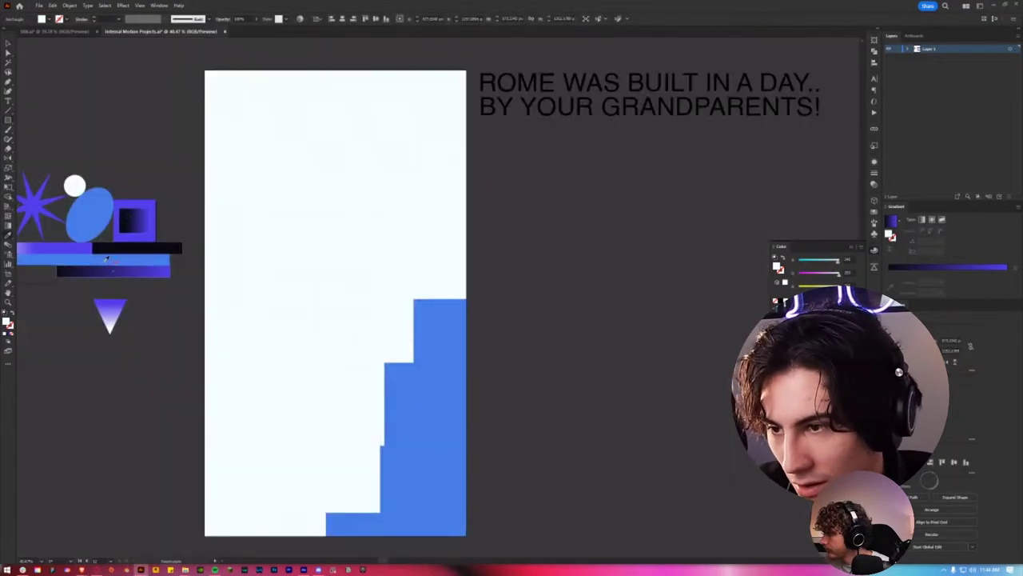
{"action": "key", "text": "g"}
{"action": "left_click", "coordinate": [306, 300]}
Step: Round the rectangle's top corners into an arch and send it behind the staircase
{"action": "key", "text": "ctrl+h"}
{"action": "key", "text": "a"}
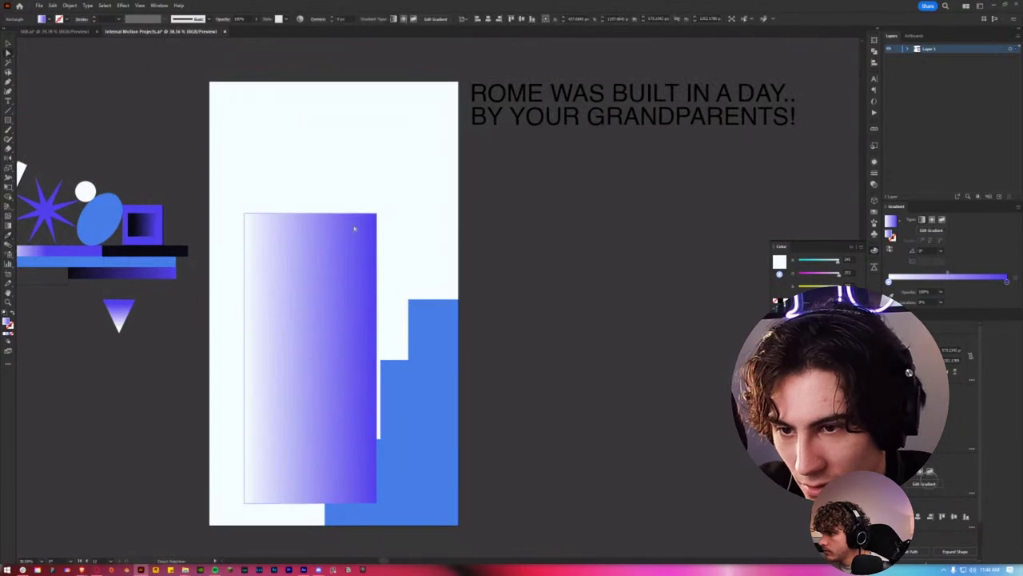
{"action": "left_click", "coordinate": [247, 216]}
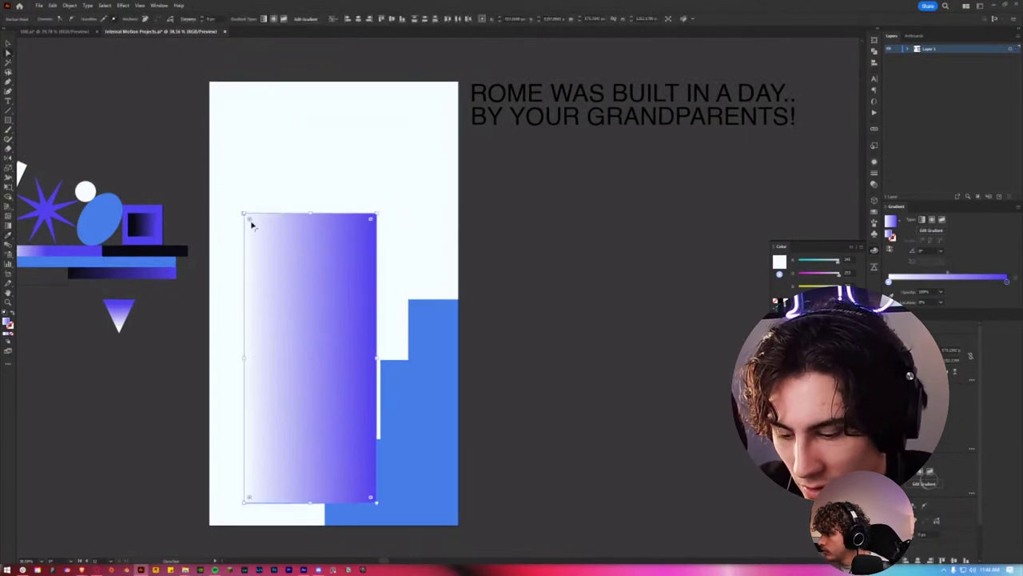
{"action": "left_click", "coordinate": [541, 407]}
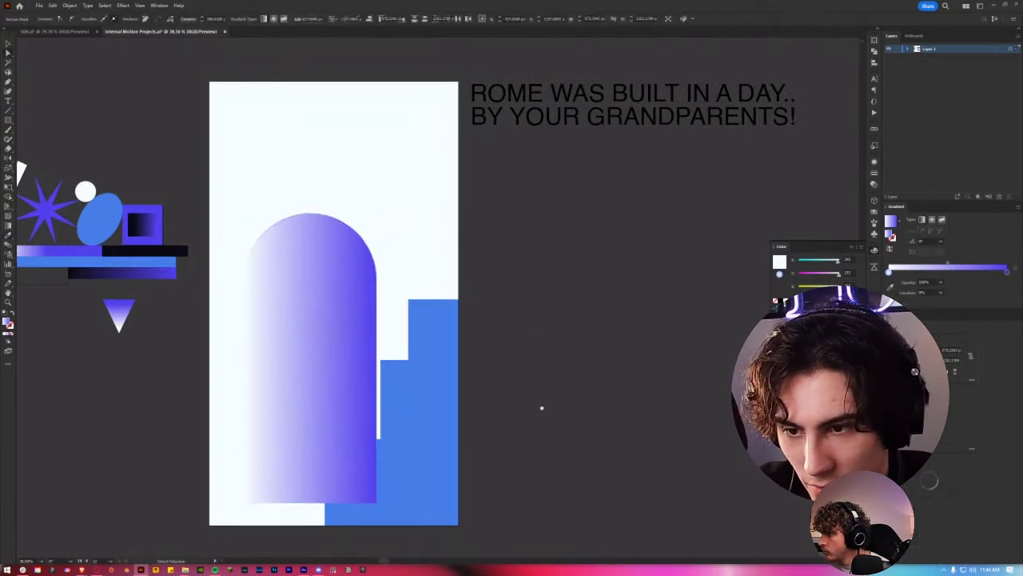
{"action": "scroll", "coordinate": [541, 407], "scroll_direction": "down", "scroll_amount": 3}
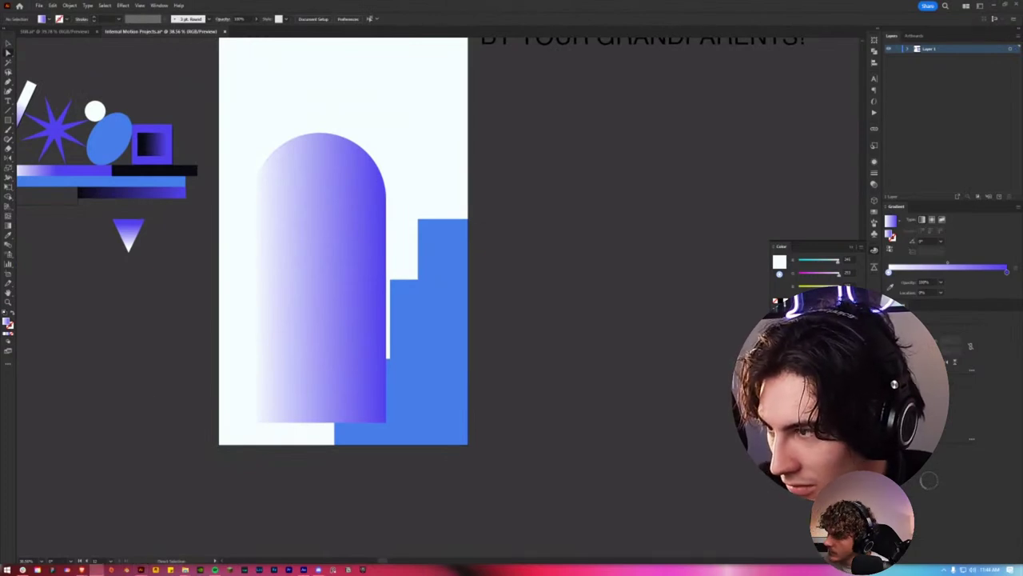
{"action": "scroll", "coordinate": [344, 320], "scroll_direction": "up", "scroll_amount": 3}
{"action": "left_click", "coordinate": [318, 342]}
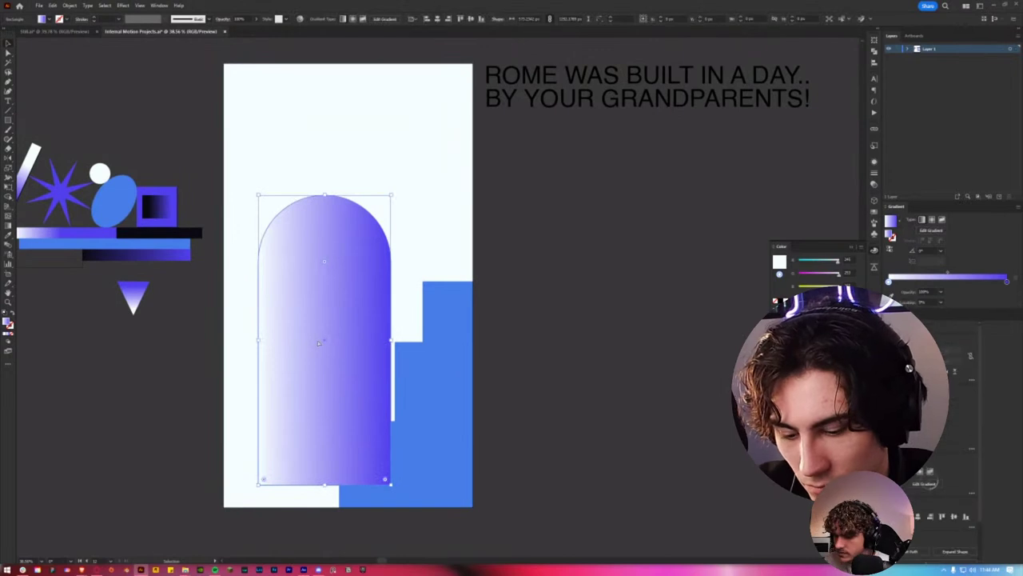
{"action": "key", "text": "ctrl+bracketleft"}
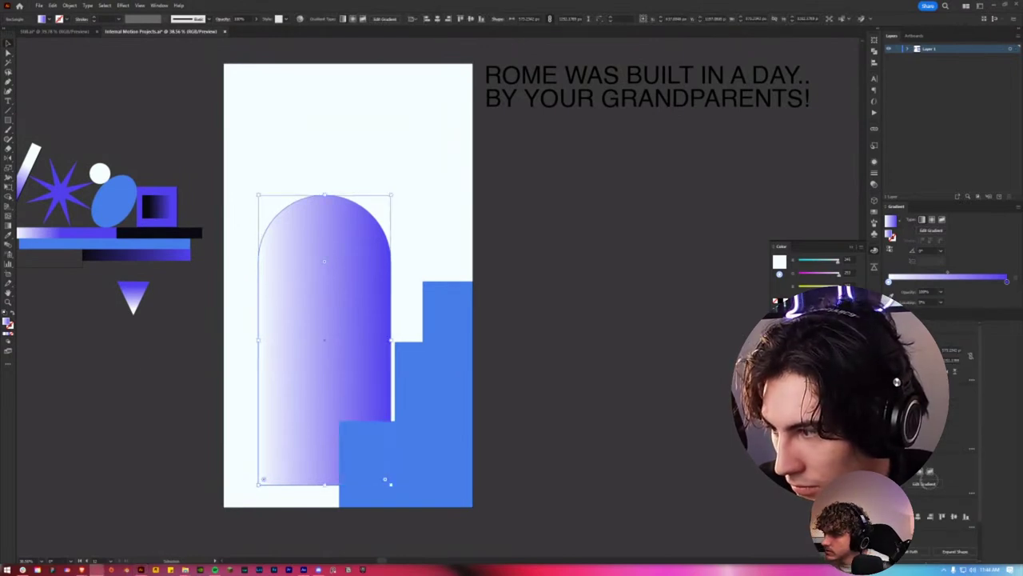
Step: Shrink and reposition the arch, move the staircase off the artboard, and make the arch solid purple
{"action": "scroll", "coordinate": [389, 479], "scroll_direction": "left", "scroll_amount": 3}
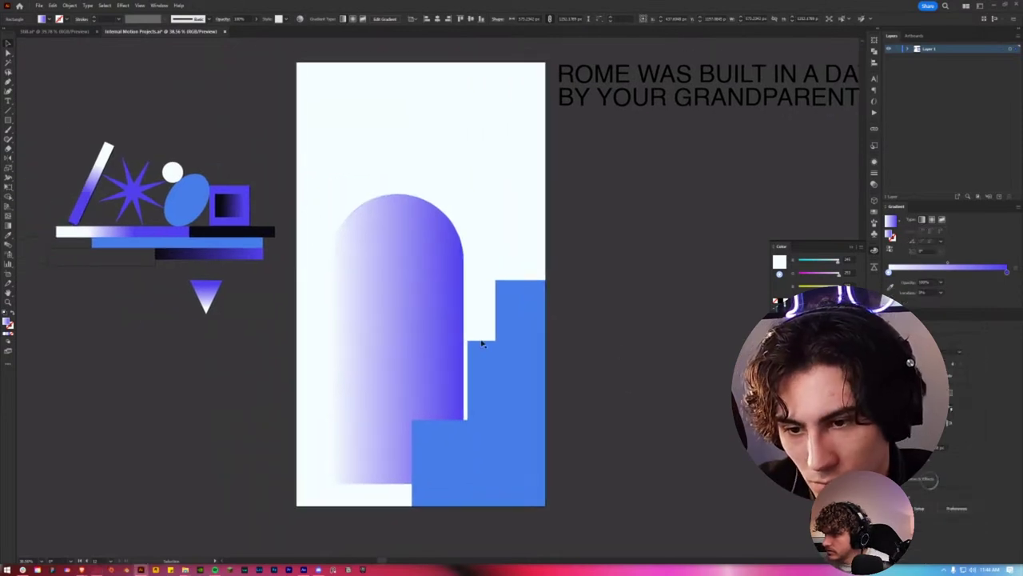
{"action": "left_click_drag", "start_coordinate": [422, 342], "coordinate": [386, 368]}
{"action": "left_click_drag", "start_coordinate": [375, 217], "coordinate": [375, 332]}
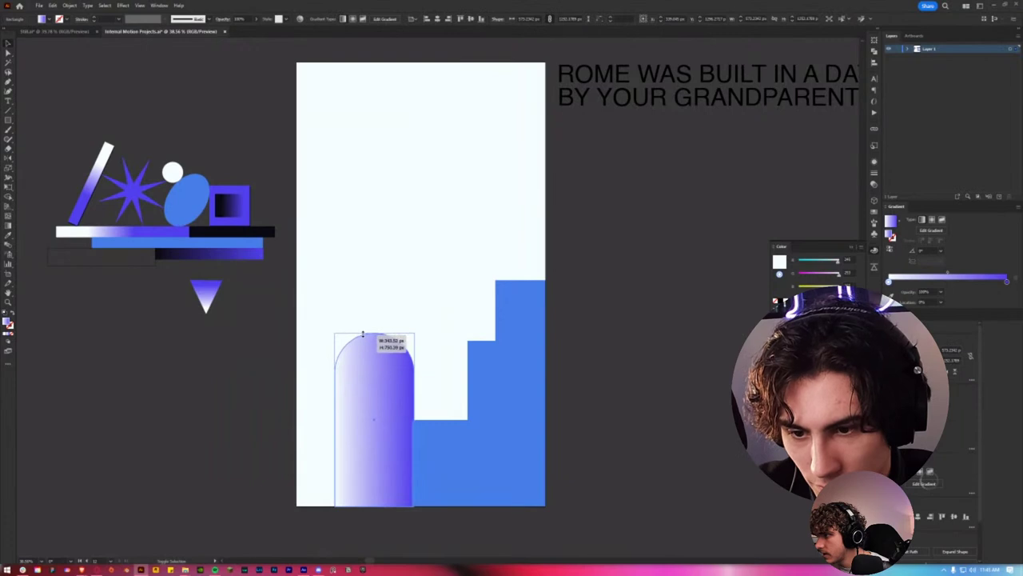
{"action": "left_click_drag", "start_coordinate": [432, 427], "coordinate": [635, 428]}
{"action": "left_click_drag", "start_coordinate": [372, 417], "coordinate": [418, 416]}
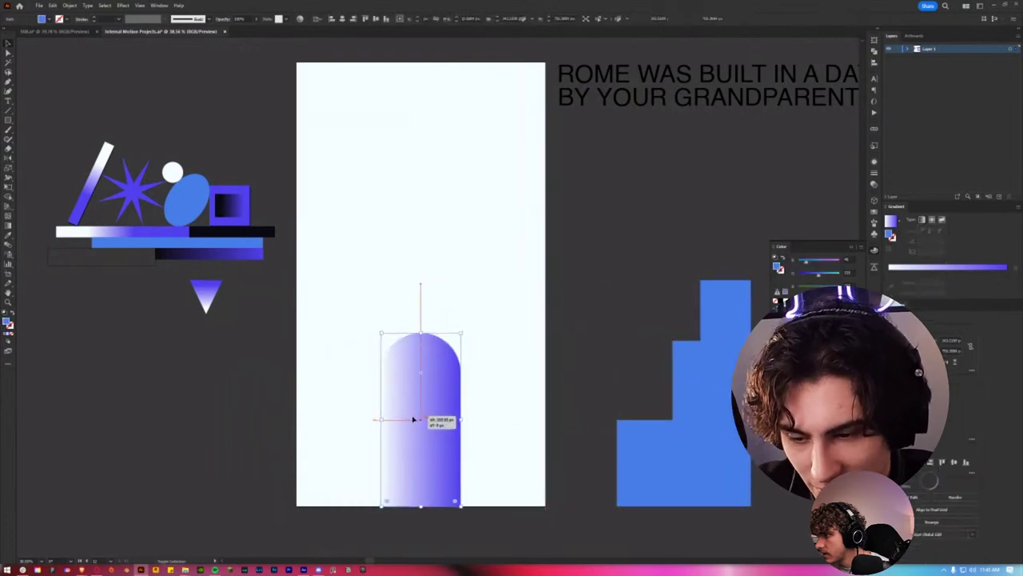
{"action": "key", "text": "g"}
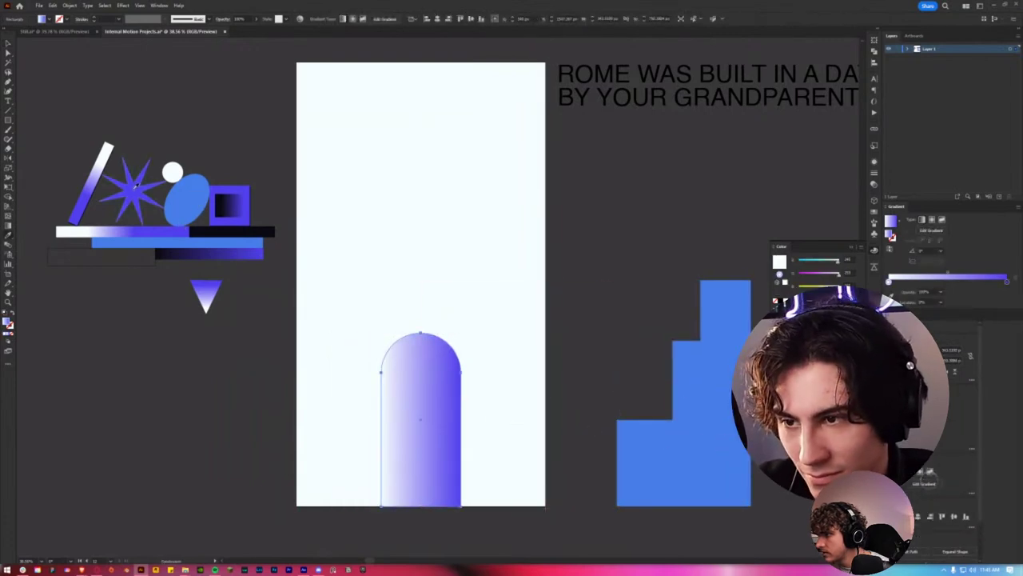
{"action": "key", "text": "comma"}
{"action": "scroll", "coordinate": [550, 456], "scroll_direction": "up", "scroll_amount": 2}
{"action": "scroll", "coordinate": [411, 391], "scroll_direction": "right", "scroll_amount": 3}
{"action": "key", "text": "v"}
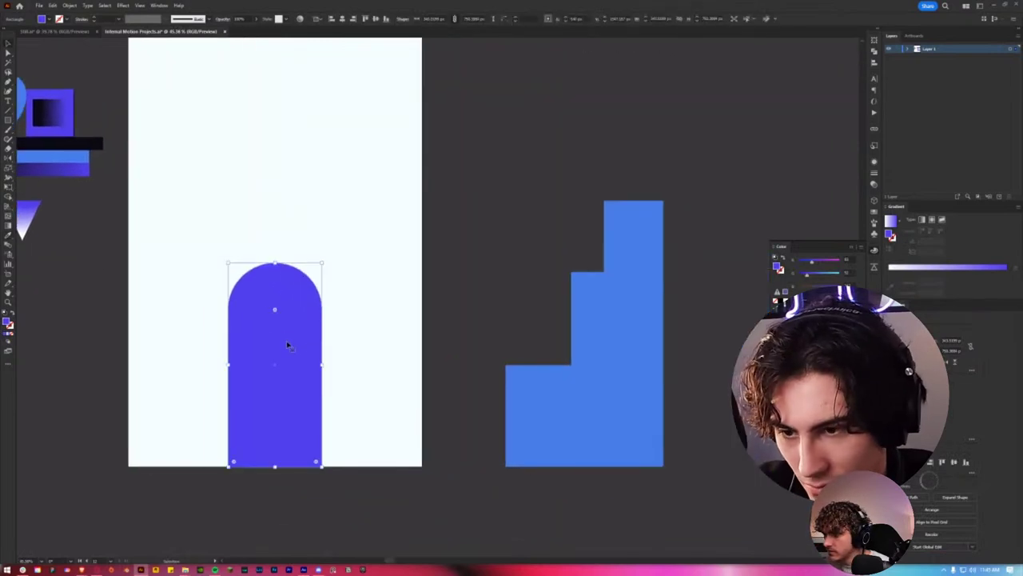
{"action": "left_click_drag", "start_coordinate": [288, 345], "coordinate": [232, 346]}
Step: Draw a tall narrow rectangle down to the artboard bottom with a black stroke and no fill
{"action": "scroll", "coordinate": [320, 320], "scroll_direction": "up", "scroll_amount": 2}
{"action": "scroll", "coordinate": [320, 320], "scroll_direction": "left", "scroll_amount": 2}
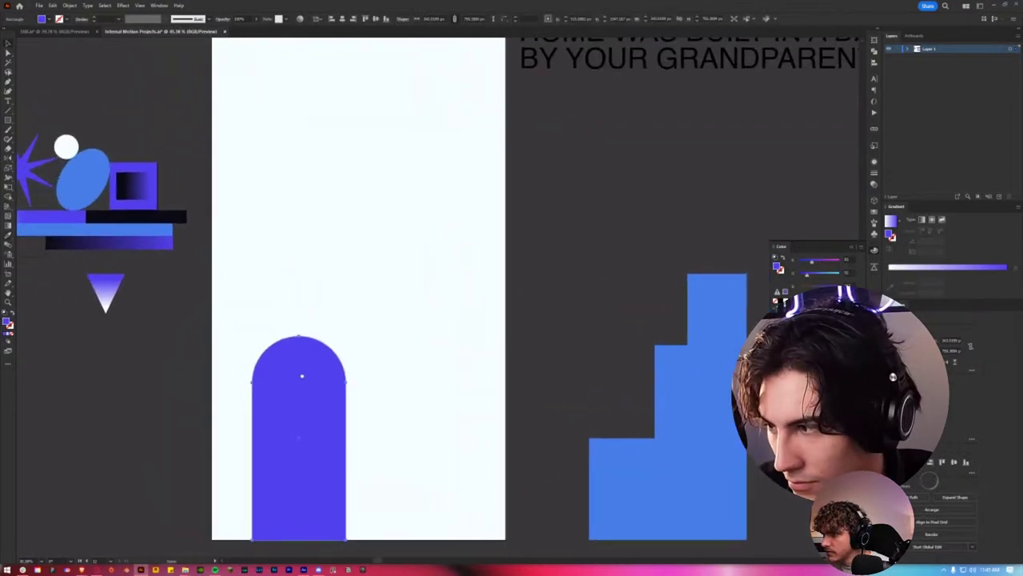
{"action": "scroll", "coordinate": [304, 375], "scroll_direction": "left", "scroll_amount": 1}
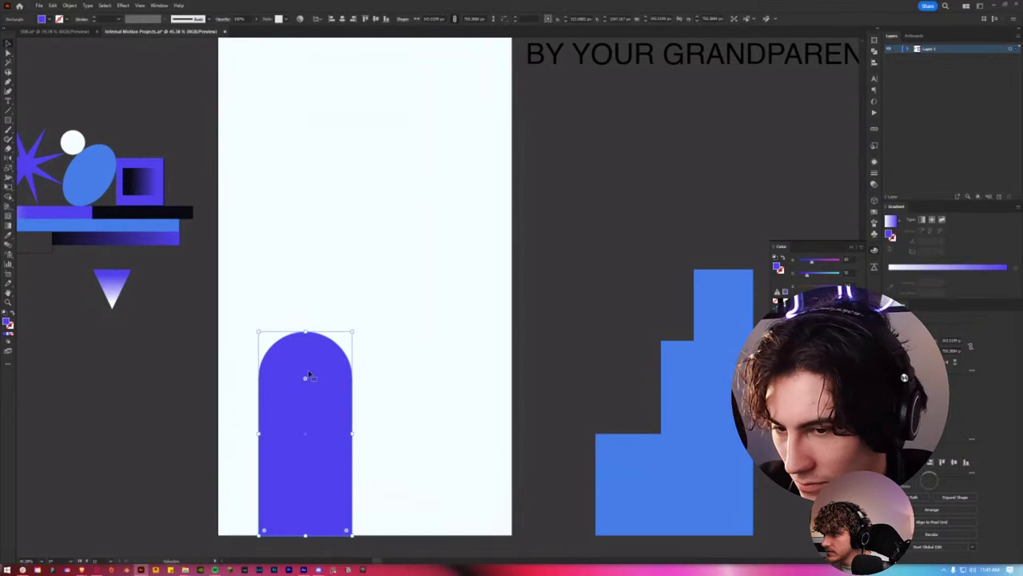
{"action": "left_click", "coordinate": [565, 373]}
{"action": "scroll", "coordinate": [359, 221], "scroll_direction": "down", "scroll_amount": 2}
{"action": "scroll", "coordinate": [359, 221], "scroll_direction": "right", "scroll_amount": 1}
{"action": "left_click_drag", "start_coordinate": [359, 221], "coordinate": [379, 474]}
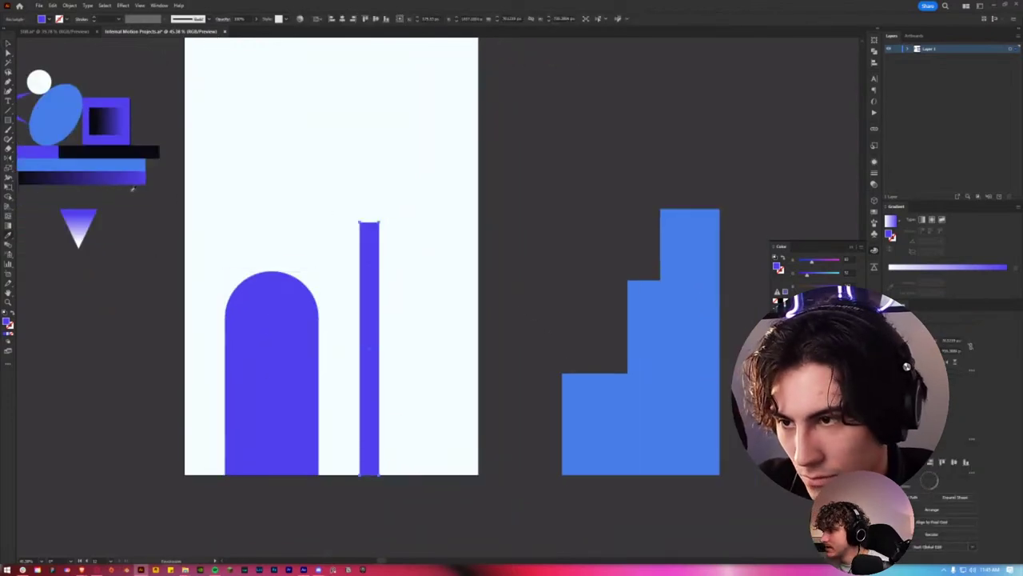
{"action": "key", "text": "d"}
{"action": "key", "text": "shift+x"}
{"action": "key", "text": "slash"}
{"action": "scroll", "coordinate": [392, 307], "scroll_direction": "up", "scroll_amount": 1}
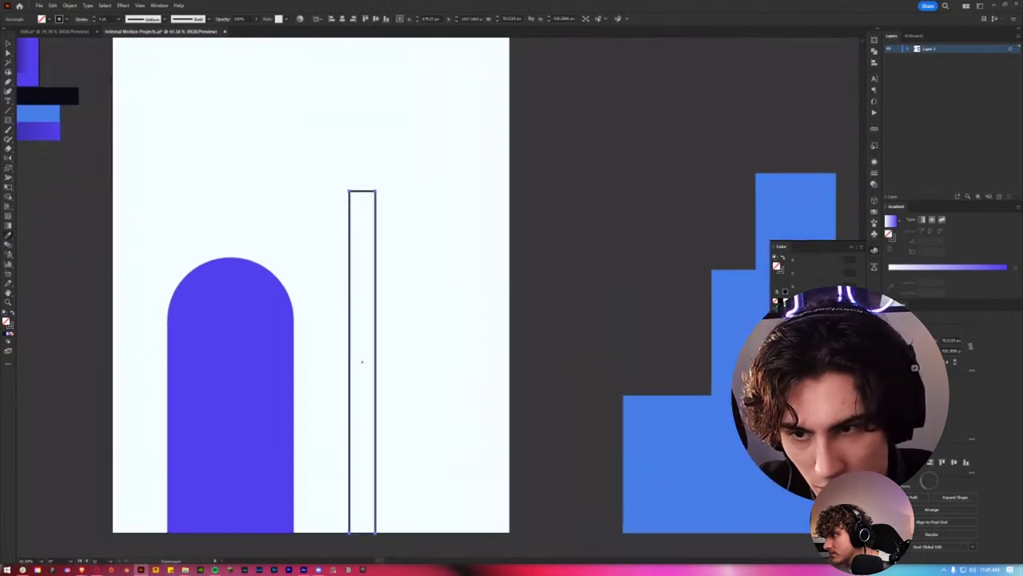
{"action": "scroll", "coordinate": [458, 346], "scroll_direction": "down", "scroll_amount": 1}
{"action": "scroll", "coordinate": [458, 346], "scroll_direction": "down", "scroll_amount": 1}
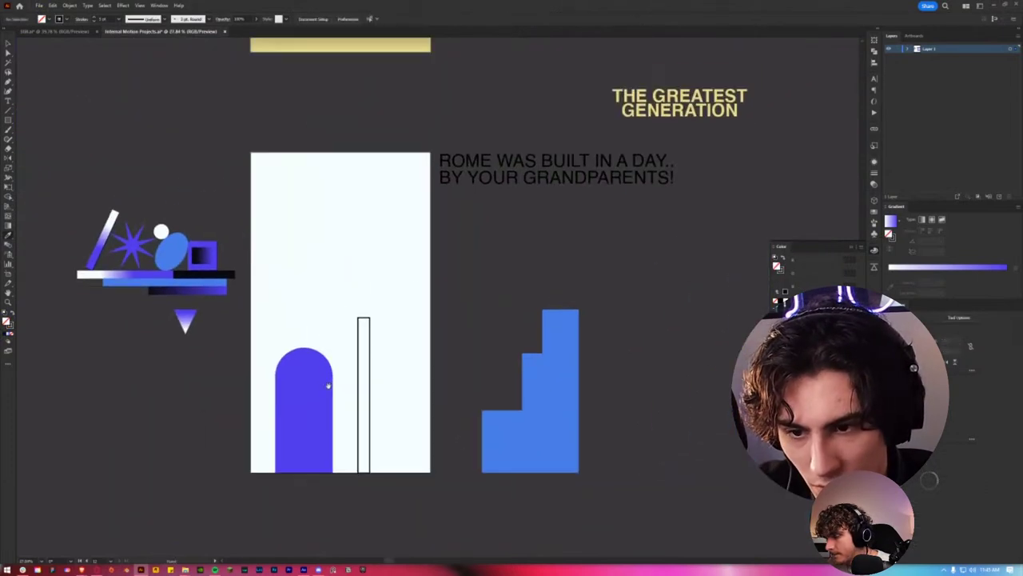
{"action": "left_click", "coordinate": [372, 370]}
{"action": "left_click", "coordinate": [482, 346]}
Step: Check the horizontal line across the poster and shift the view toward the other artboard
{"action": "scroll", "coordinate": [455, 290], "scroll_direction": "up", "scroll_amount": 1}
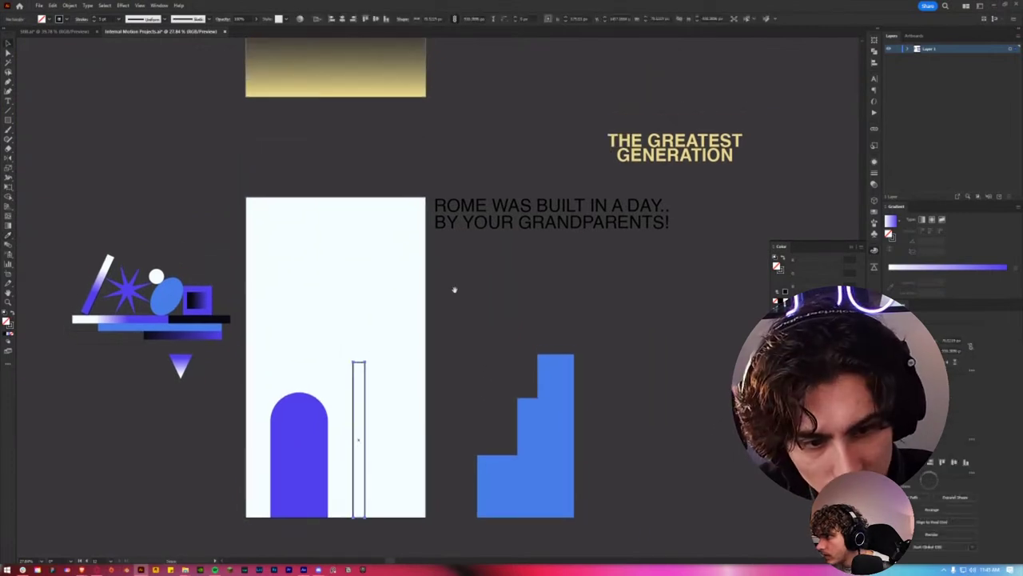
{"action": "scroll", "coordinate": [456, 290], "scroll_direction": "up", "scroll_amount": 5}
{"action": "scroll", "coordinate": [406, 332], "scroll_direction": "up", "scroll_amount": 3}
{"action": "scroll", "coordinate": [405, 332], "scroll_direction": "up", "scroll_amount": 2}
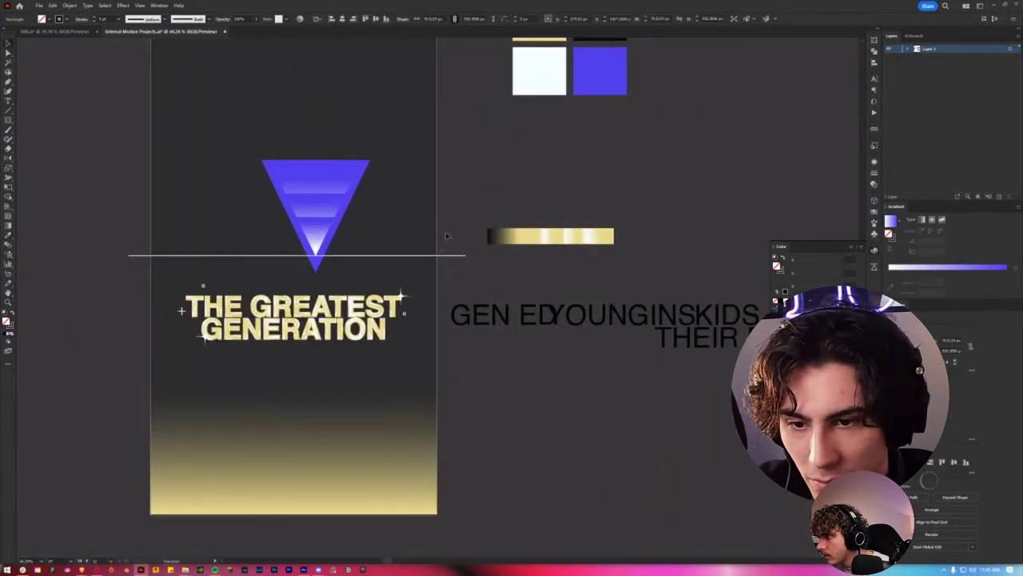
{"action": "left_click", "coordinate": [448, 256]}
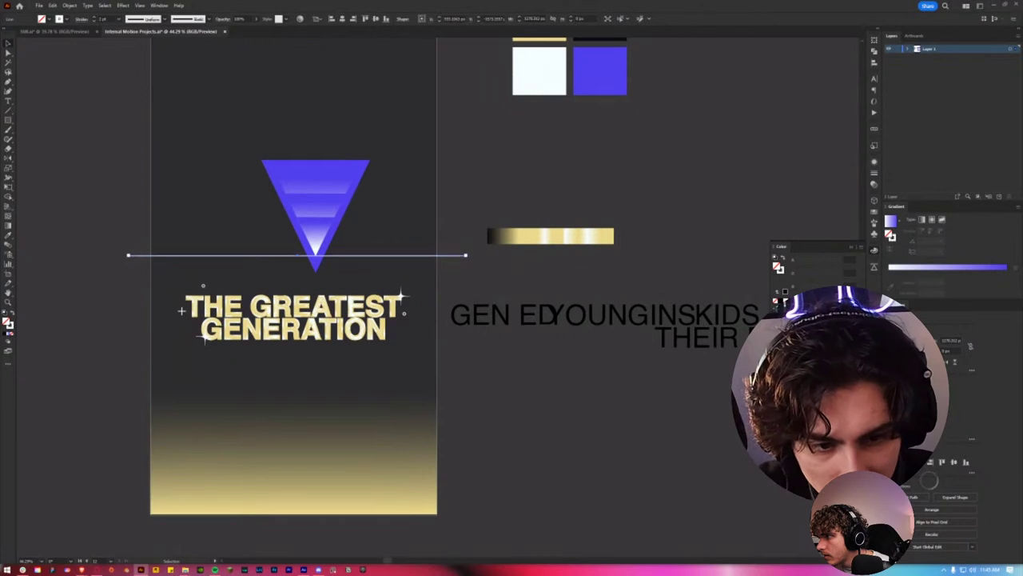
{"action": "left_click", "coordinate": [507, 455]}
{"action": "left_click_drag", "start_coordinate": [506, 455], "coordinate": [531, 399]}
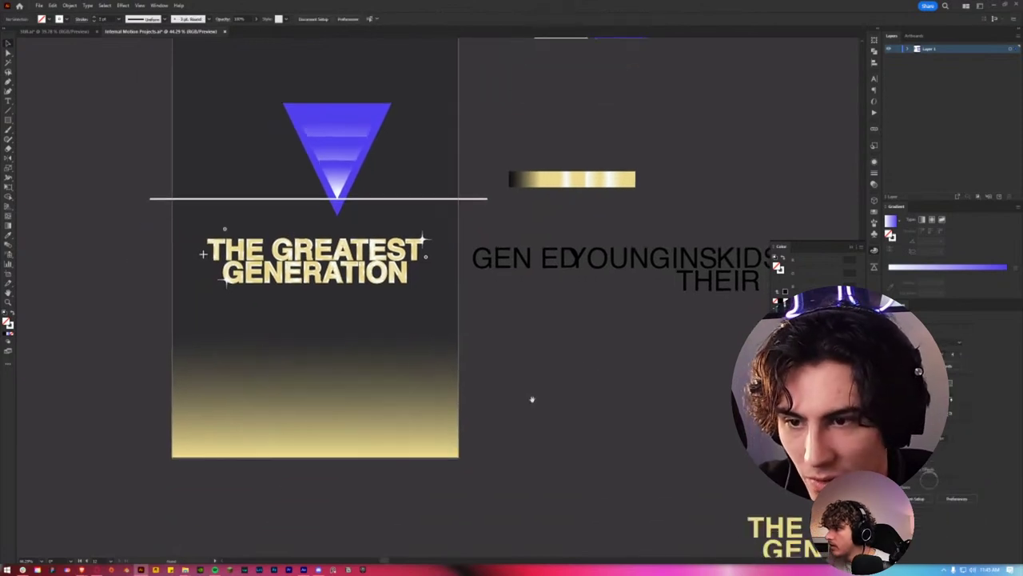
{"action": "scroll", "coordinate": [531, 399], "scroll_direction": "down", "scroll_amount": 3}
{"action": "scroll", "coordinate": [554, 411], "scroll_direction": "down", "scroll_amount": 3}
{"action": "scroll", "coordinate": [480, 360], "scroll_direction": "down", "scroll_amount": 5}
{"action": "scroll", "coordinate": [469, 333], "scroll_direction": "down", "scroll_amount": 2}
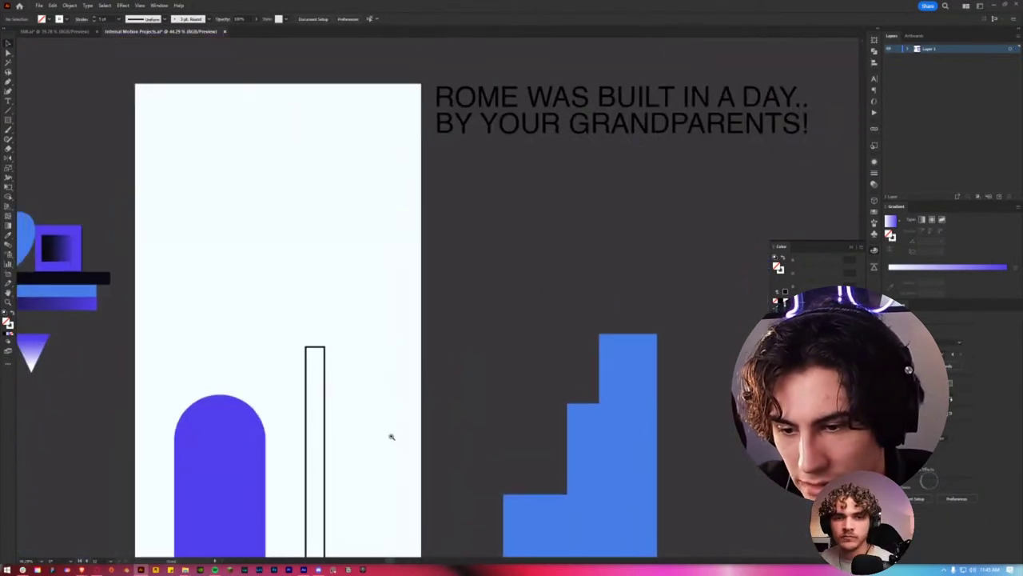
{"action": "scroll", "coordinate": [391, 435], "scroll_direction": "up", "scroll_amount": 2}
Step: Duplicate the tall rectangle twice to the right and narrow the new strips
{"action": "left_click_drag", "start_coordinate": [314, 329], "coordinate": [344, 332]}
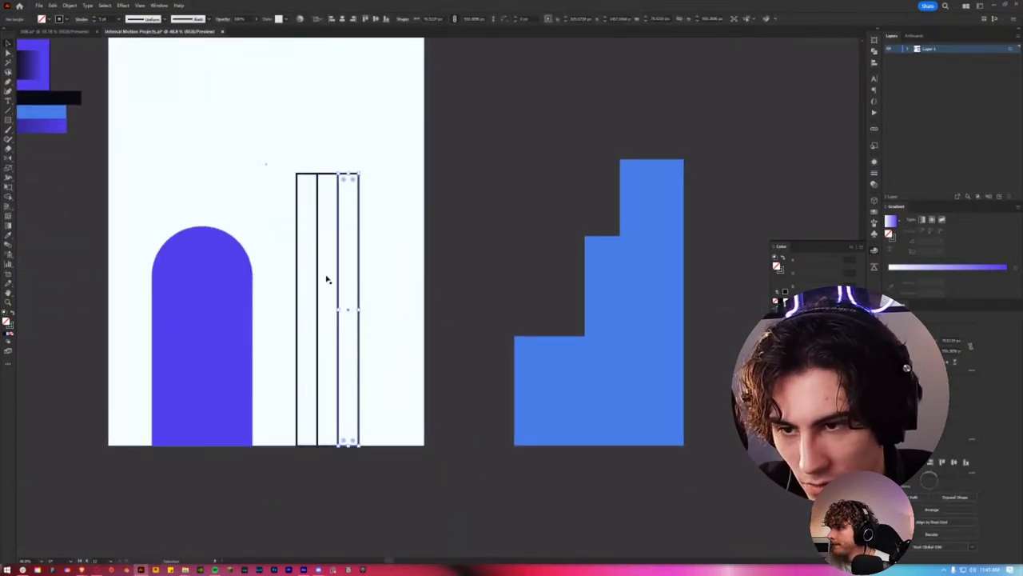
{"action": "scroll", "coordinate": [336, 275], "scroll_direction": "up", "scroll_amount": 1}
{"action": "key", "text": "ctrl+d"}
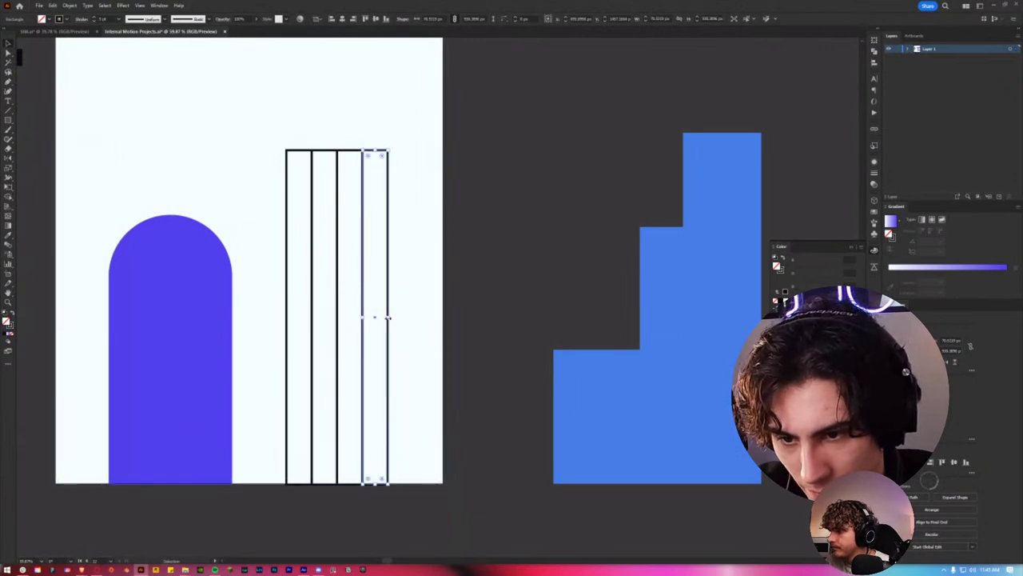
{"action": "left_click_drag", "start_coordinate": [387, 318], "coordinate": [375, 318]}
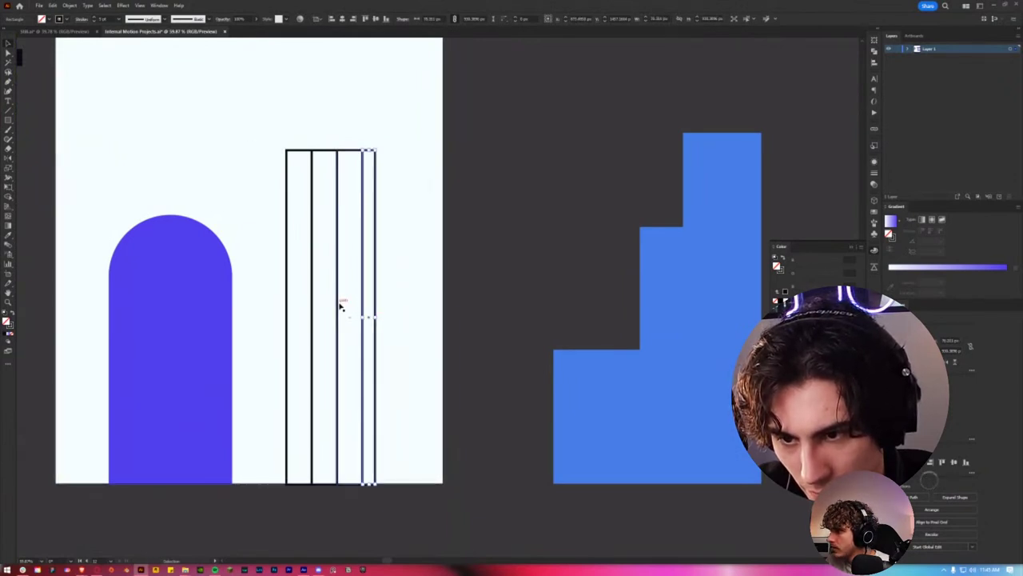
{"action": "left_click", "coordinate": [338, 304], "text": "shift"}
{"action": "left_click_drag", "start_coordinate": [374, 316], "coordinate": [359, 318]}
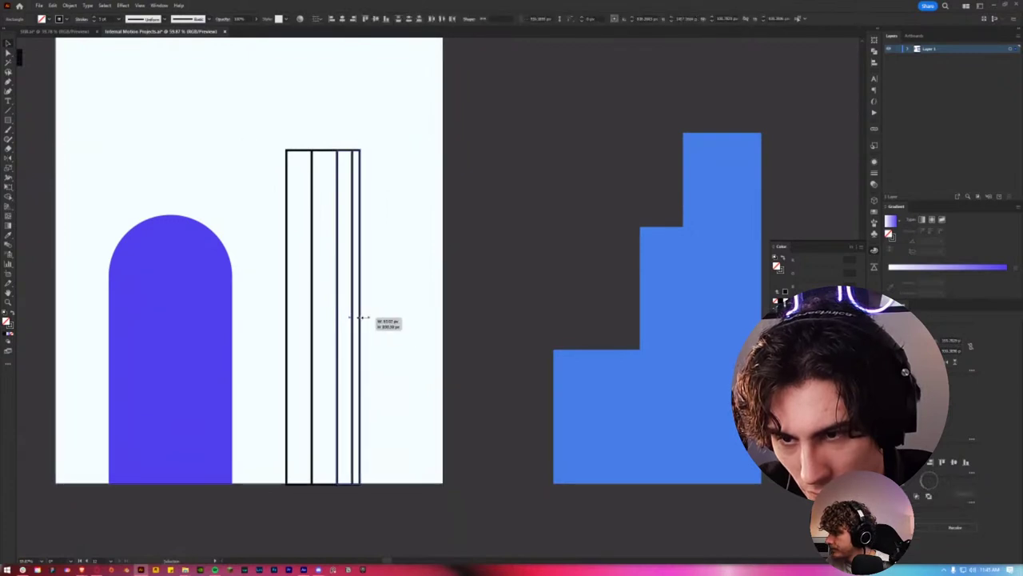
{"action": "left_click", "coordinate": [290, 290]}
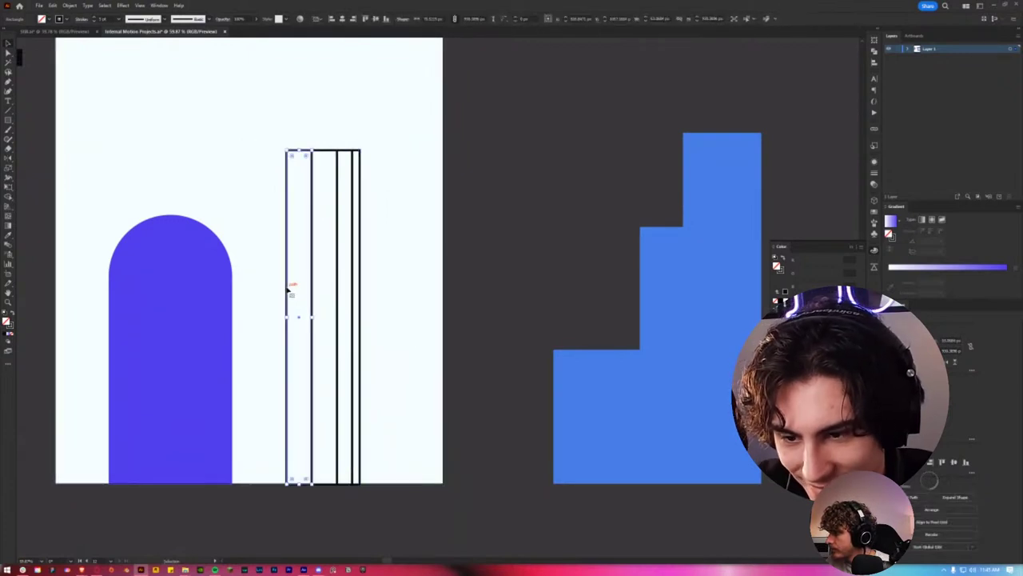
{"action": "key", "text": "Delete"}
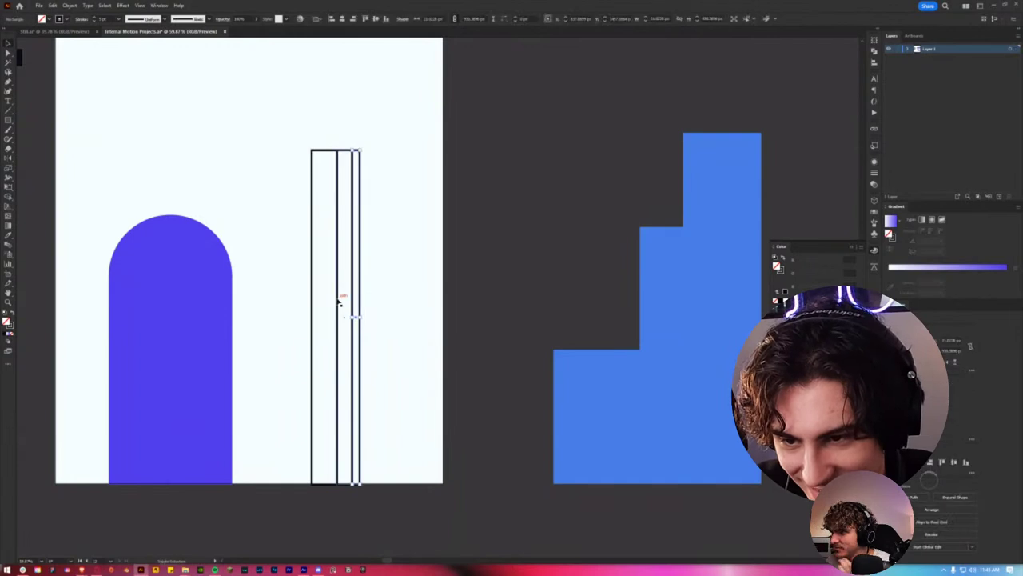
{"action": "left_click", "coordinate": [338, 304]}
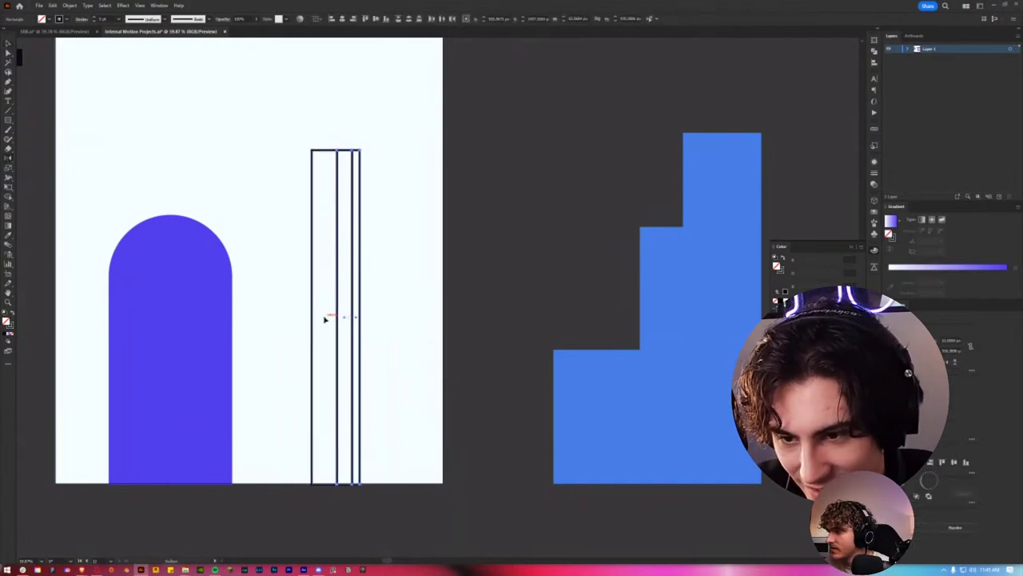
{"action": "key", "text": "ctrl+z"}
Step: Nudge the group of vertical strips slightly right beside the arch
{"action": "scroll", "coordinate": [299, 365], "scroll_direction": "down", "scroll_amount": 2}
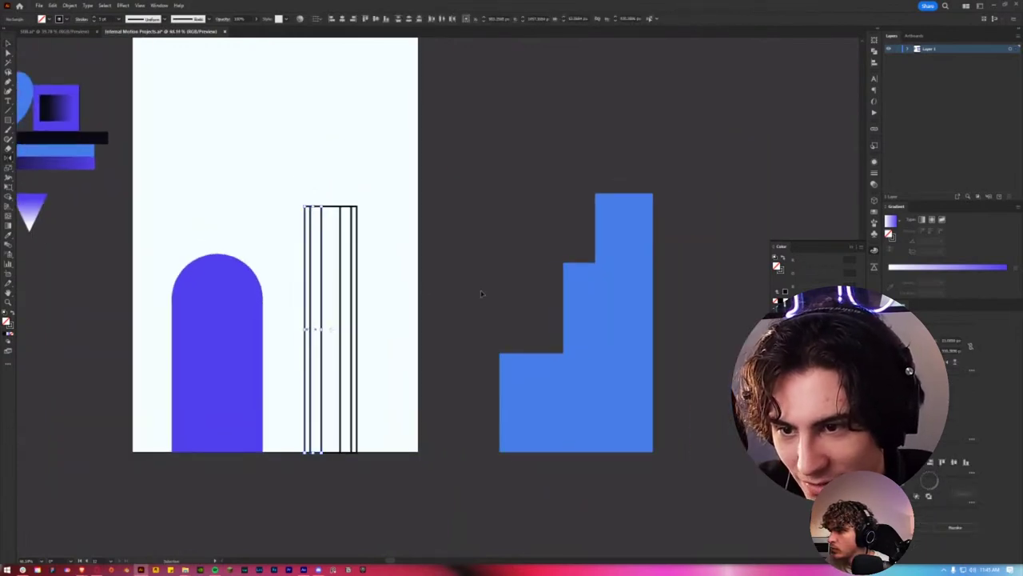
{"action": "scroll", "coordinate": [481, 294], "scroll_direction": "up", "scroll_amount": 2}
{"action": "scroll", "coordinate": [489, 300], "scroll_direction": "left", "scroll_amount": 3}
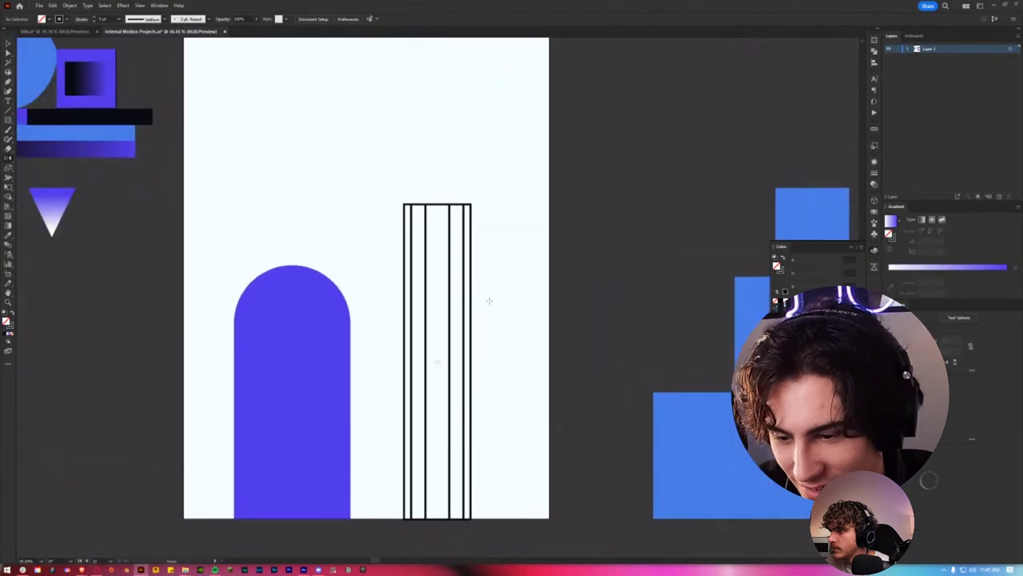
{"action": "left_click", "coordinate": [405, 480]}
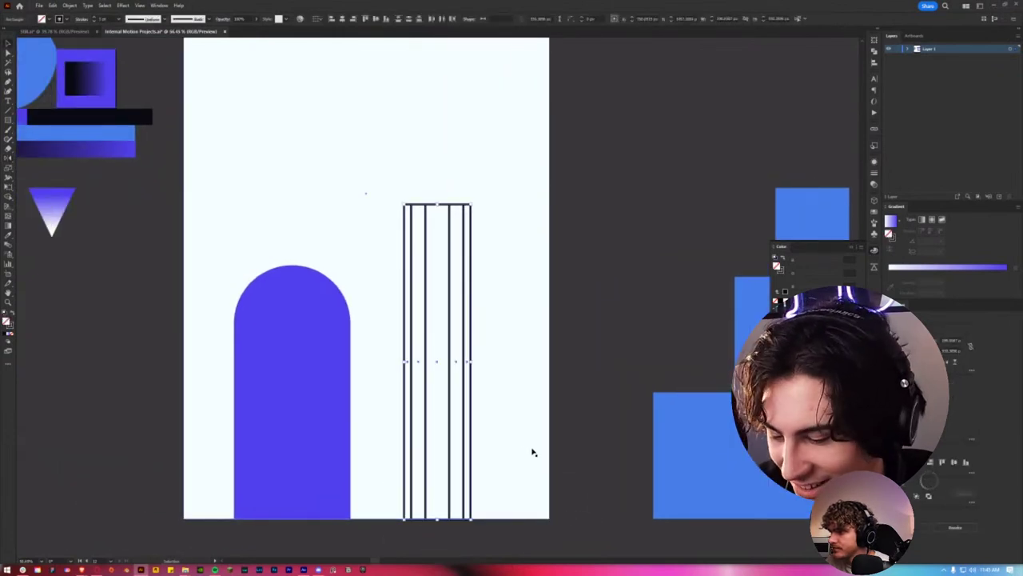
{"action": "scroll", "coordinate": [505, 395], "scroll_direction": "right", "scroll_amount": 2}
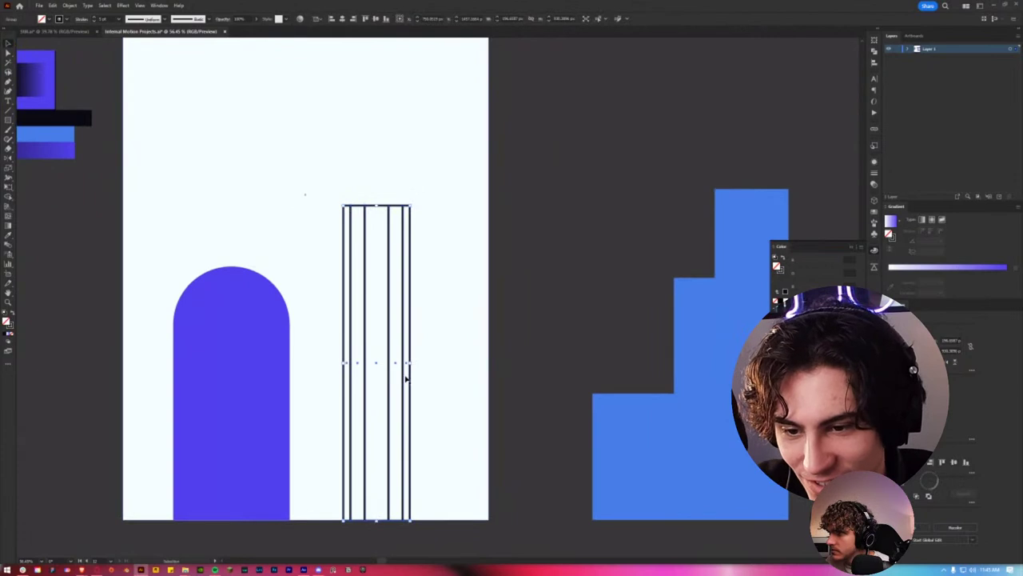
{"action": "left_click_drag", "start_coordinate": [405, 380], "coordinate": [427, 380]}
{"action": "scroll", "coordinate": [428, 380], "scroll_direction": "up", "scroll_amount": 2}
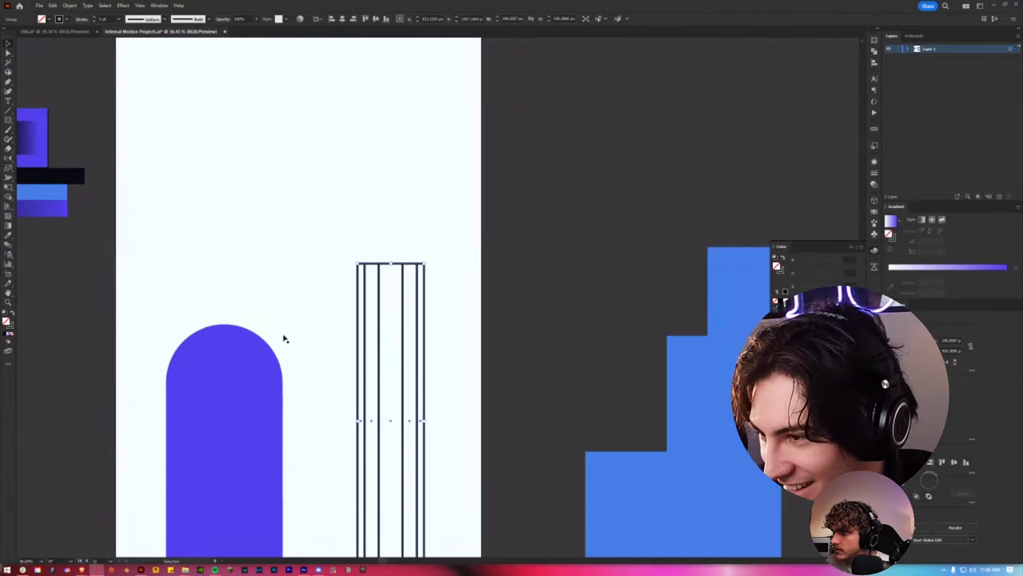
{"action": "left_click_drag", "start_coordinate": [283, 338], "coordinate": [137, 286]}
{"action": "left_click_drag", "start_coordinate": [369, 212], "coordinate": [494, 249]}
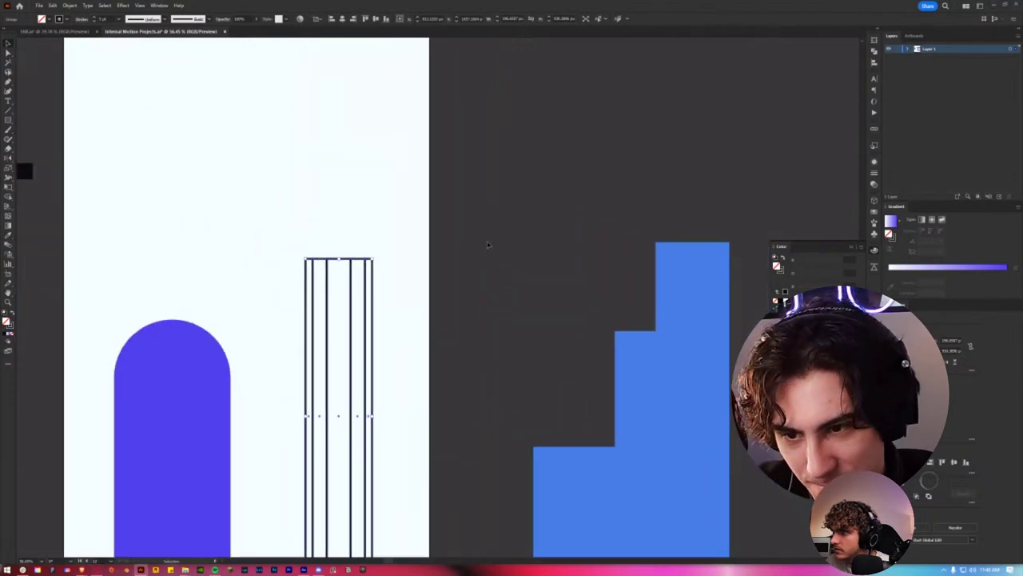
{"action": "left_click", "coordinate": [390, 295]}
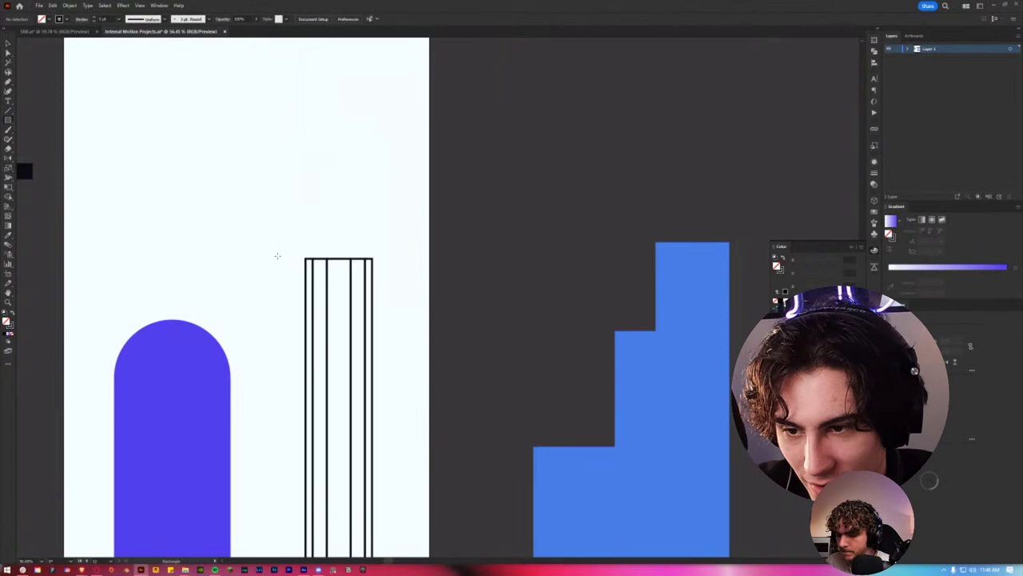
Step: Draw a flat rectangular cap across the top of the striped column
{"action": "left_click_drag", "start_coordinate": [277, 256], "coordinate": [399, 236]}
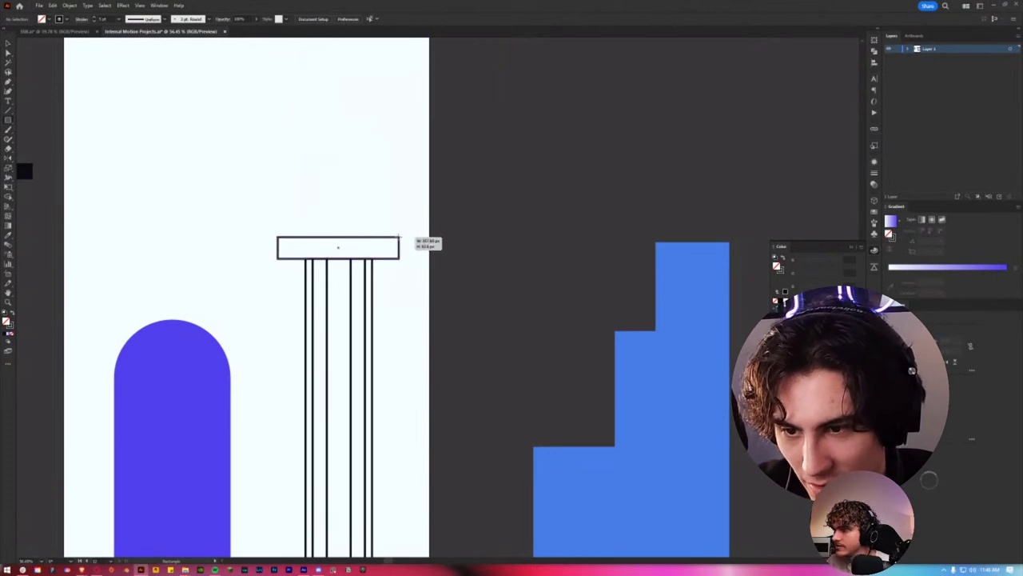
{"action": "key", "text": "v"}
{"action": "left_click", "coordinate": [352, 284], "text": "shift"}
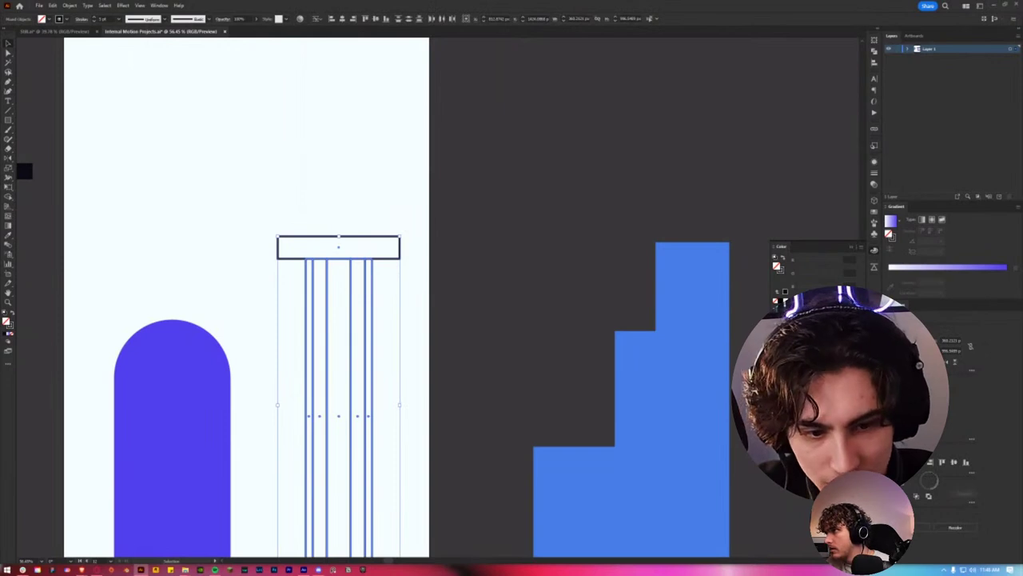
{"action": "left_click", "coordinate": [470, 302]}
{"action": "scroll", "coordinate": [614, 286], "scroll_direction": "down", "scroll_amount": 5}
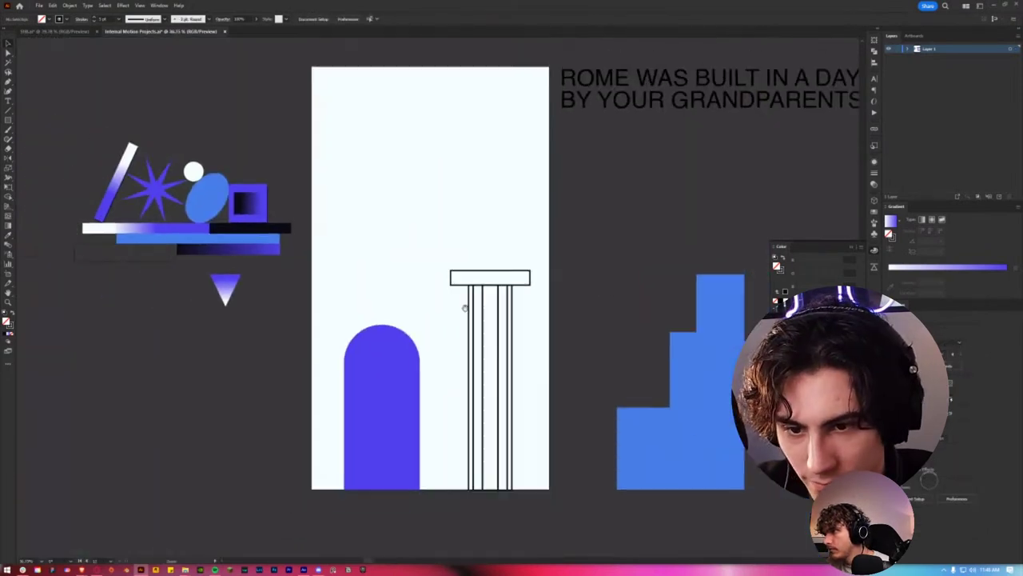
{"action": "scroll", "coordinate": [430, 301], "scroll_direction": "up", "scroll_amount": 2}
{"action": "scroll", "coordinate": [557, 274], "scroll_direction": "down", "scroll_amount": 1}
{"action": "left_click_drag", "start_coordinate": [557, 274], "coordinate": [535, 240]}
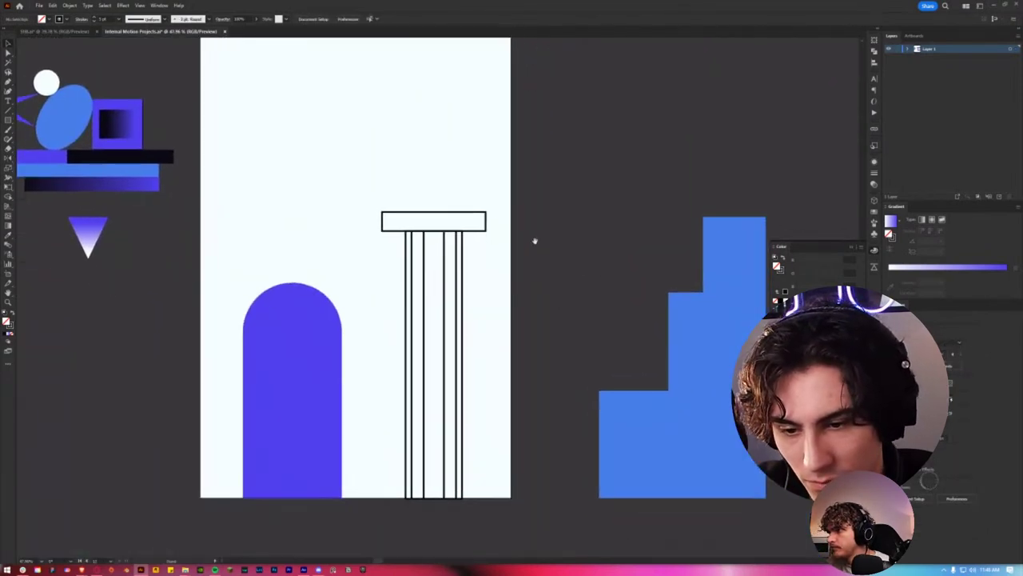
Step: Widen the column's stripes and move the cap off to the right of the artboard
{"action": "left_click_drag", "start_coordinate": [406, 363], "coordinate": [389, 365]}
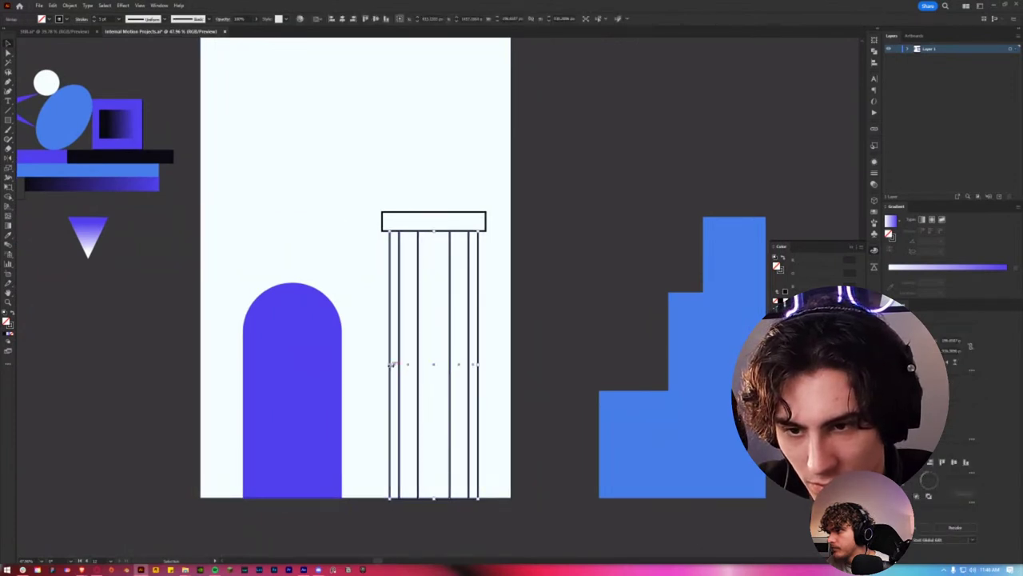
{"action": "left_click", "coordinate": [570, 279]}
{"action": "scroll", "coordinate": [564, 292], "scroll_direction": "up", "scroll_amount": 3}
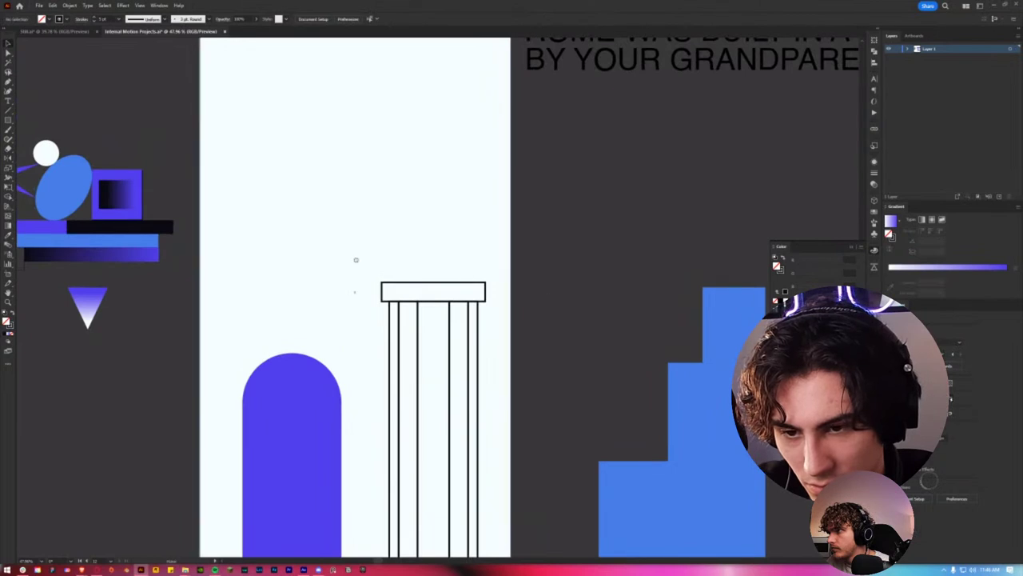
{"action": "mouse_move", "coordinate": [354, 258]}
{"action": "left_mouse_down"}
{"action": "mouse_move", "coordinate": [291, 192]}
{"action": "mouse_move", "coordinate": [306, 244]}
{"action": "mouse_move", "coordinate": [297, 264]}
{"action": "left_mouse_up"}
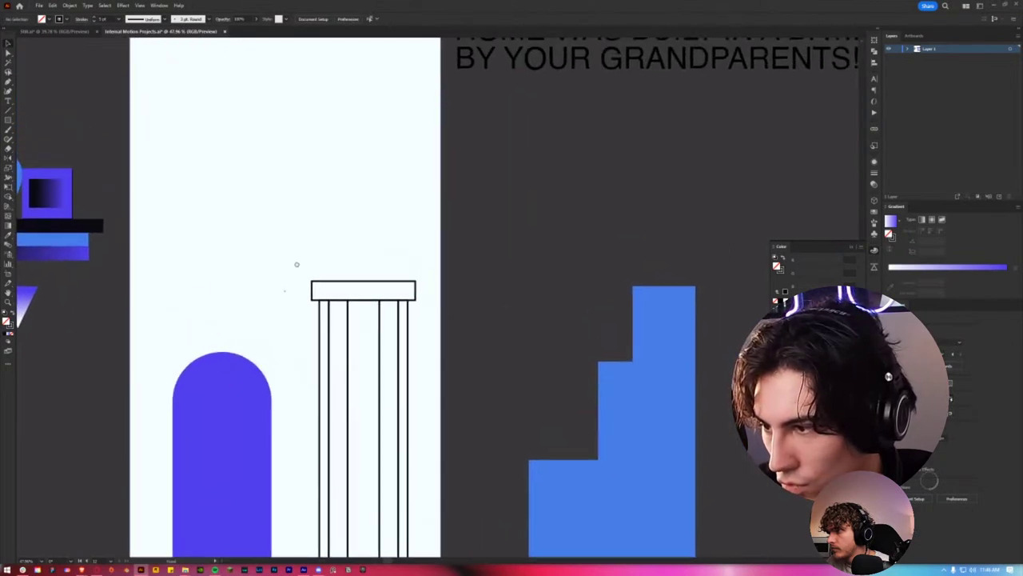
{"action": "left_click_drag", "start_coordinate": [414, 281], "coordinate": [574, 264]}
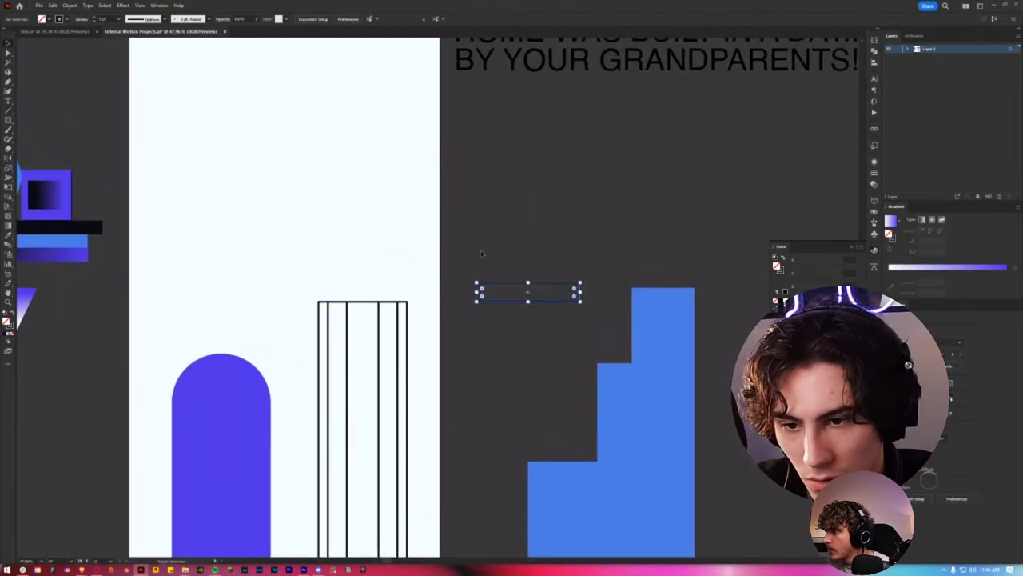
Step: Draw a slanted half-trapezoid cap shape on the column's top-right corner
{"action": "left_click_drag", "start_coordinate": [408, 302], "coordinate": [440, 228]}
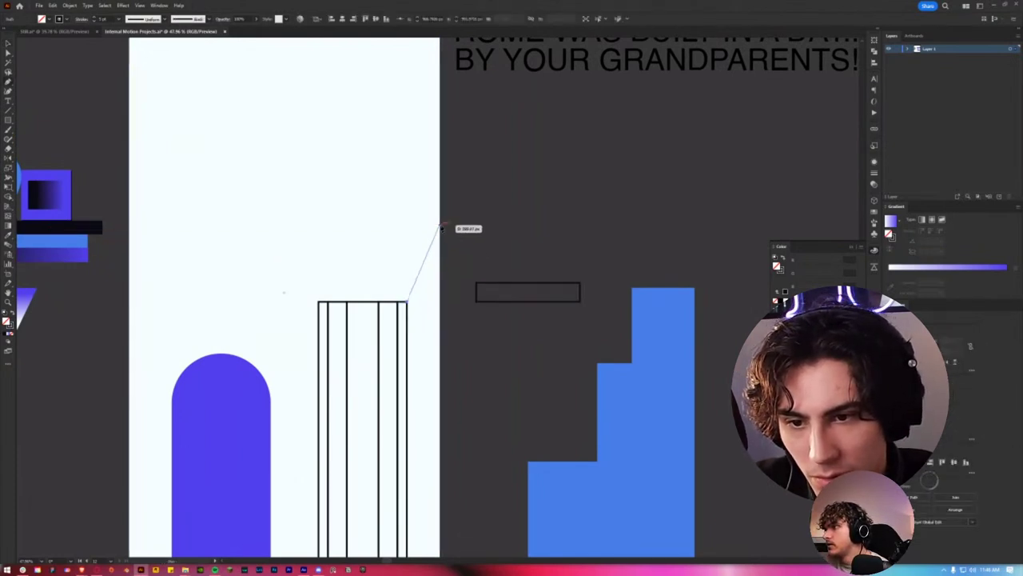
{"action": "left_click", "coordinate": [429, 260]}
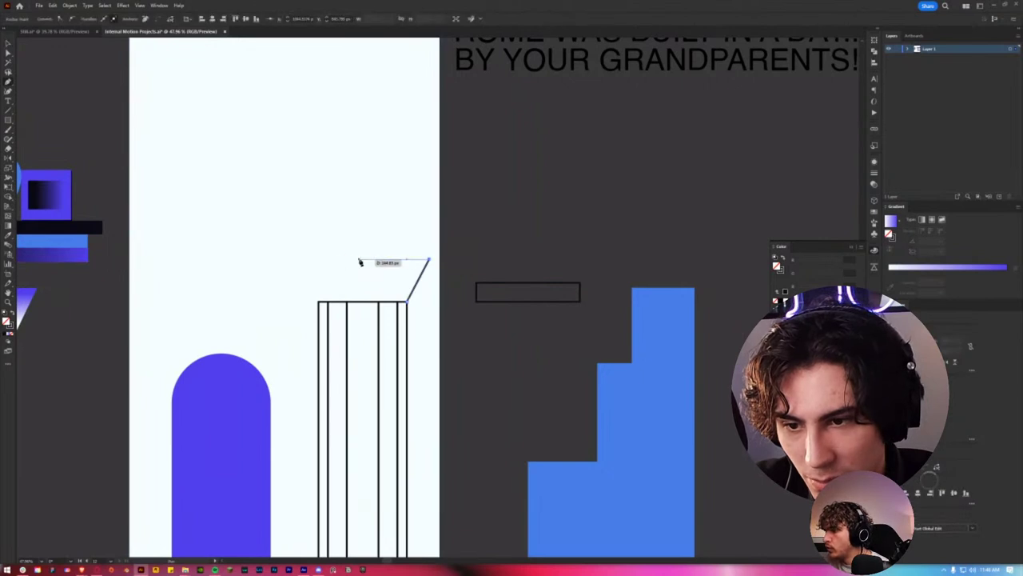
{"action": "left_click", "coordinate": [363, 260]}
{"action": "left_click", "coordinate": [363, 302]}
{"action": "left_click", "coordinate": [408, 302]}
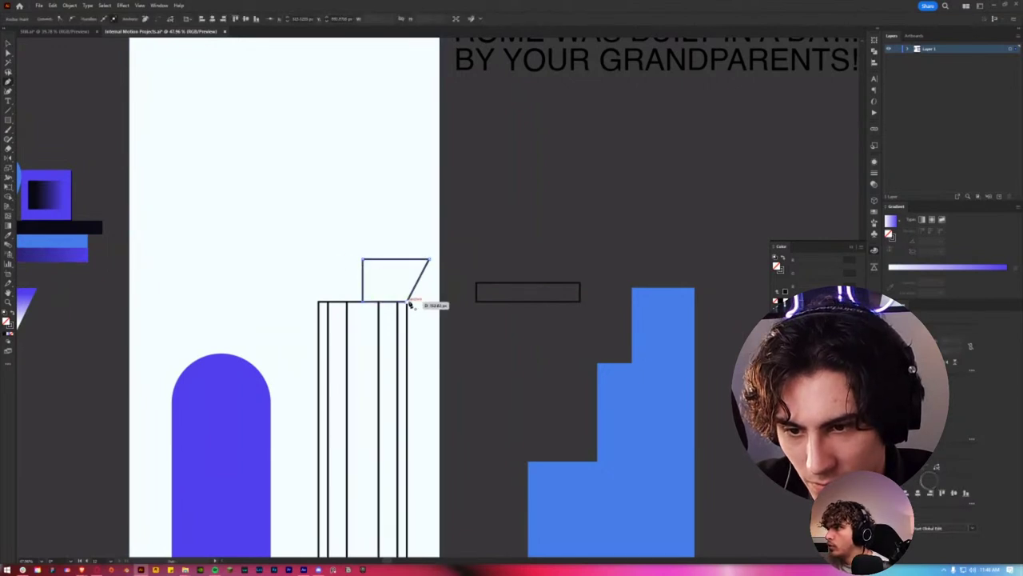
{"action": "key", "text": "v"}
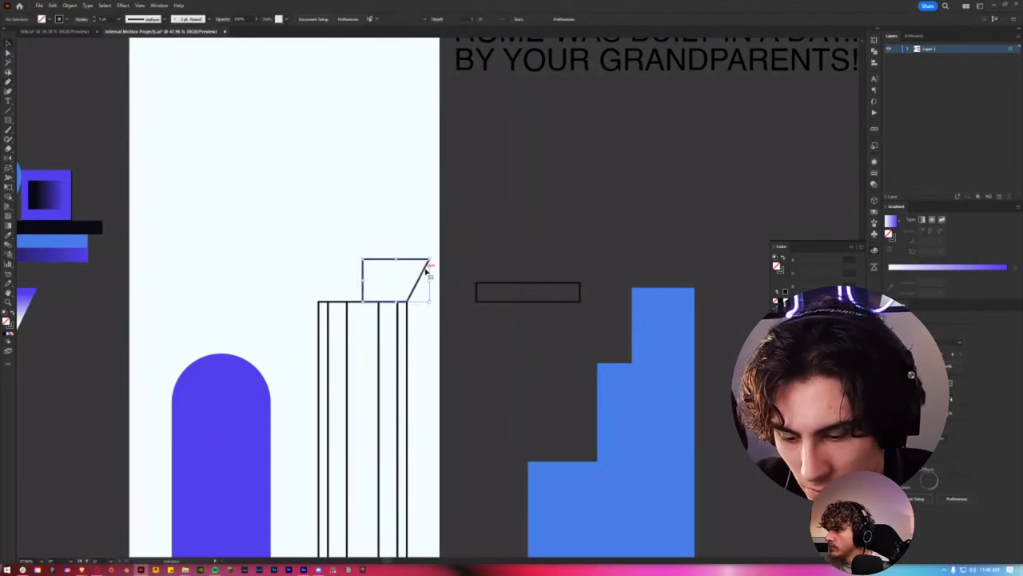
Step: Mirror a copy of the half cap and unite both halves into one trapezoid
{"action": "key", "text": "o"}
{"action": "left_click", "coordinate": [363, 259]}
{"action": "left_click_drag", "start_coordinate": [352, 280], "coordinate": [331, 281]}
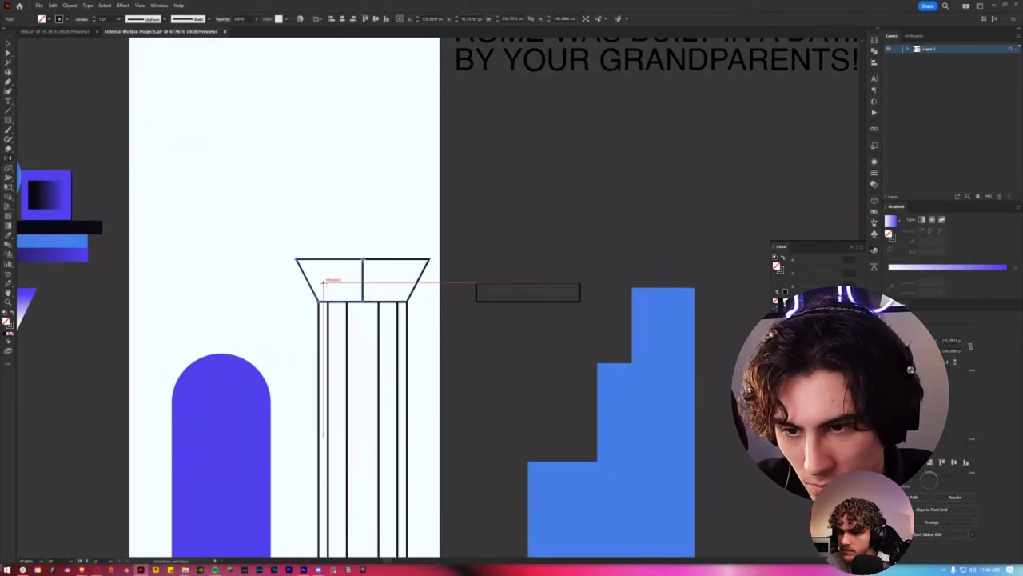
{"action": "scroll", "coordinate": [342, 286], "scroll_direction": "up", "scroll_amount": 1}
{"action": "left_click", "coordinate": [388, 258]}
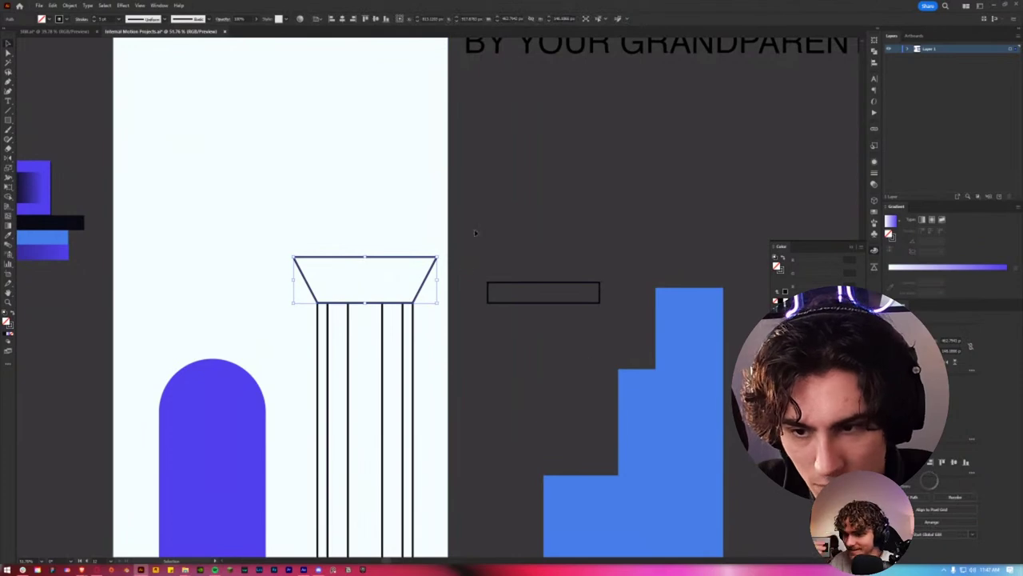
{"action": "left_click", "coordinate": [505, 211]}
{"action": "scroll", "coordinate": [505, 211], "scroll_direction": "down", "scroll_amount": 1}
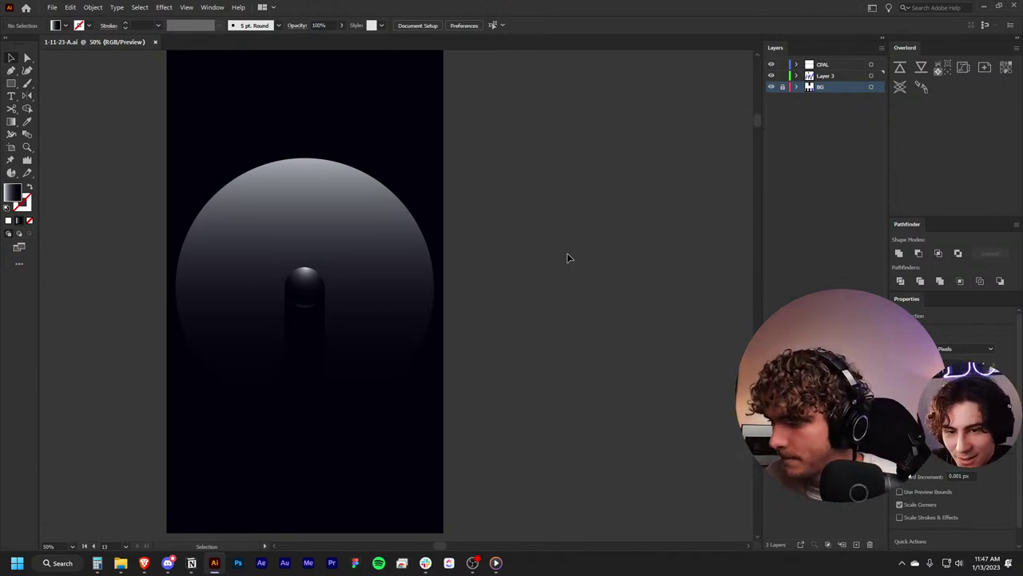
{"action": "scroll", "coordinate": [566, 259], "scroll_direction": "down", "scroll_amount": 2}
{"action": "scroll", "coordinate": [563, 259], "scroll_direction": "down", "scroll_amount": 1}
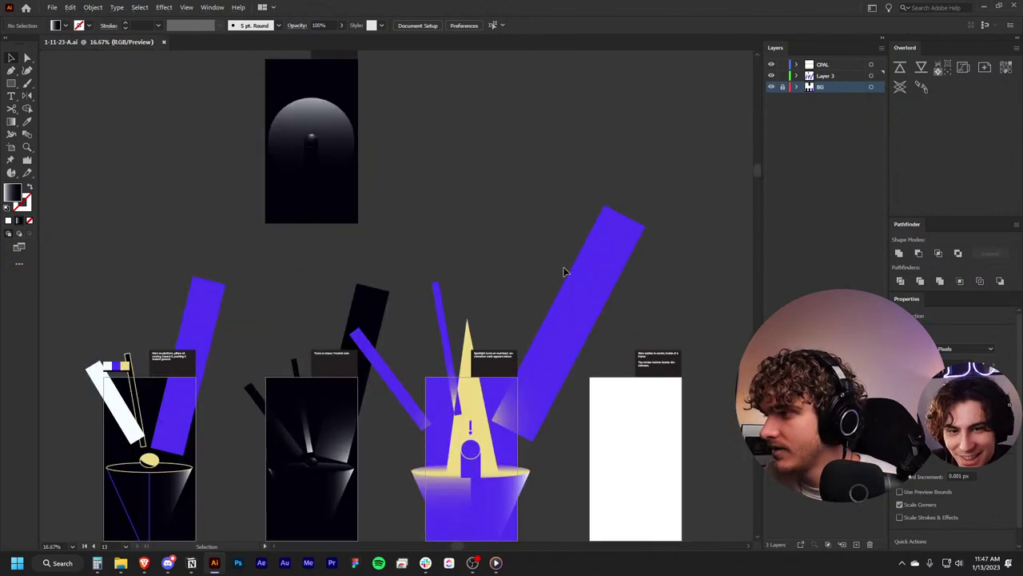
{"action": "scroll", "coordinate": [564, 272], "scroll_direction": "down", "scroll_amount": 3}
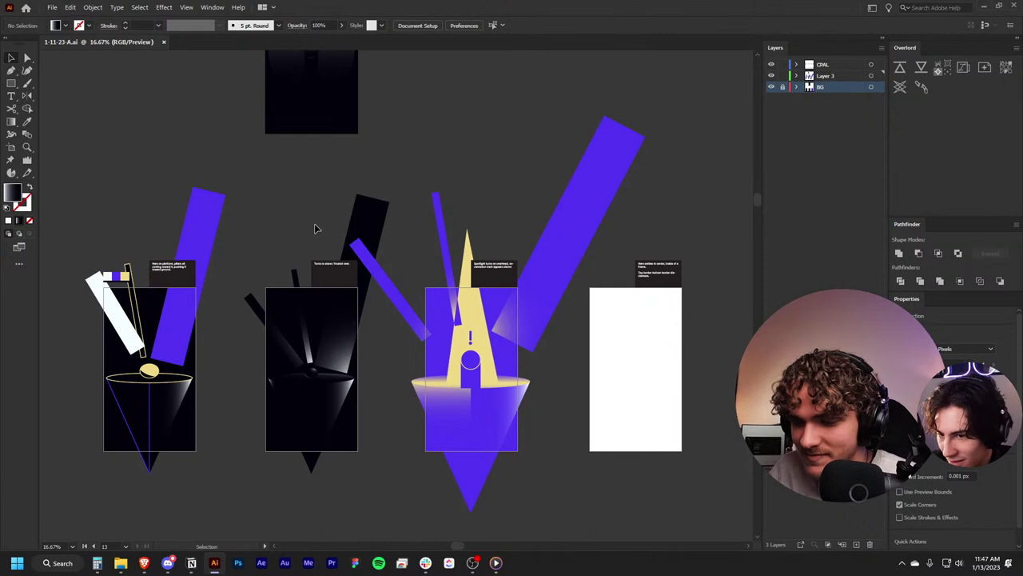
{"action": "scroll", "coordinate": [354, 194], "scroll_direction": "up", "scroll_amount": 3}
{"action": "scroll", "coordinate": [343, 191], "scroll_direction": "up", "scroll_amount": 1, "text": "alt"}
{"action": "scroll", "coordinate": [339, 187], "scroll_direction": "up", "scroll_amount": 1, "text": "alt"}
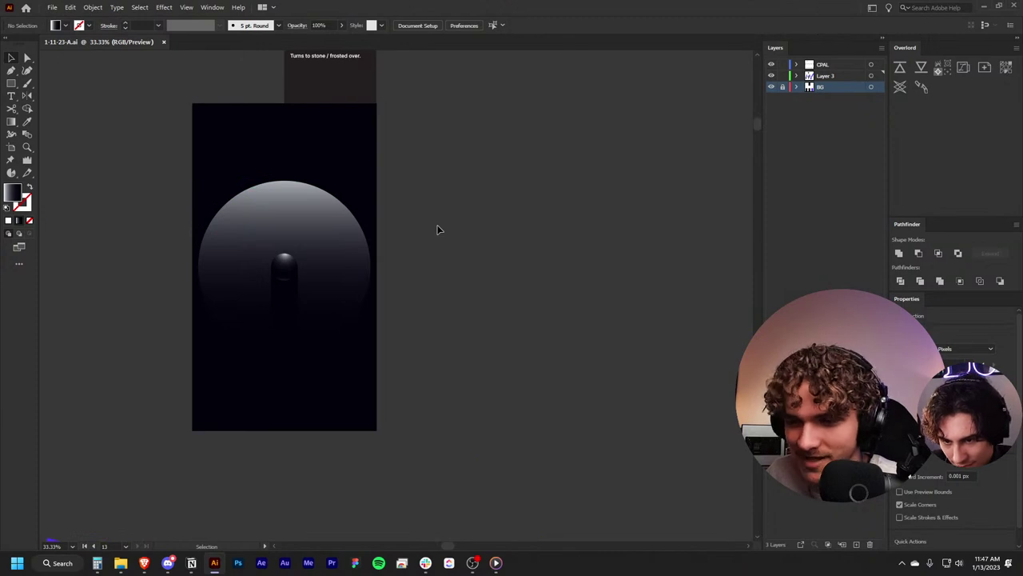
{"action": "scroll", "coordinate": [432, 230], "scroll_direction": "left", "scroll_amount": 1}
{"action": "scroll", "coordinate": [429, 228], "scroll_direction": "right", "scroll_amount": 1}
{"action": "scroll", "coordinate": [430, 229], "scroll_direction": "up", "scroll_amount": 1}
{"action": "scroll", "coordinate": [432, 229], "scroll_direction": "up", "scroll_amount": 1, "text": "alt"}
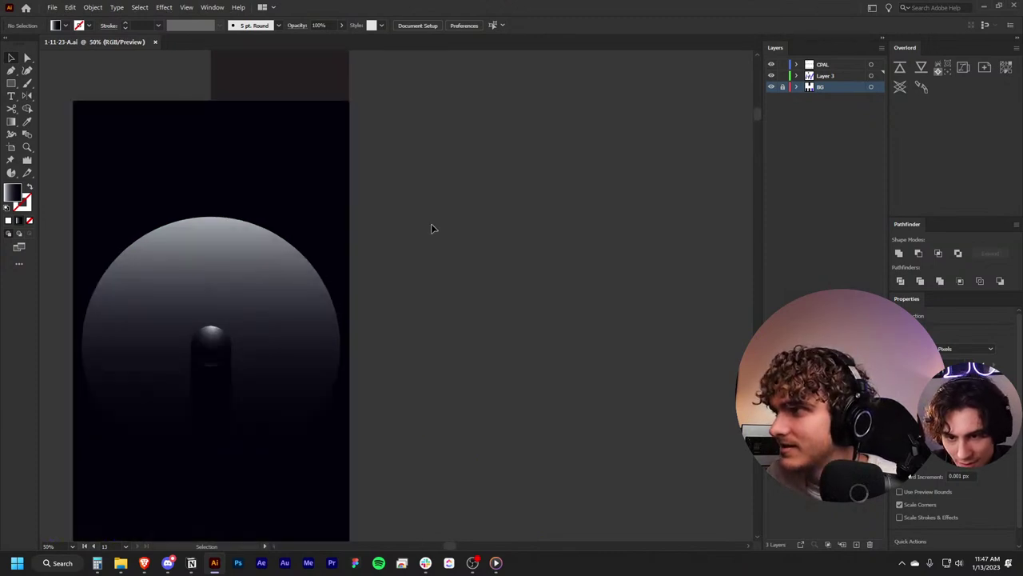
{"action": "scroll", "coordinate": [432, 229], "scroll_direction": "up", "scroll_amount": 1}
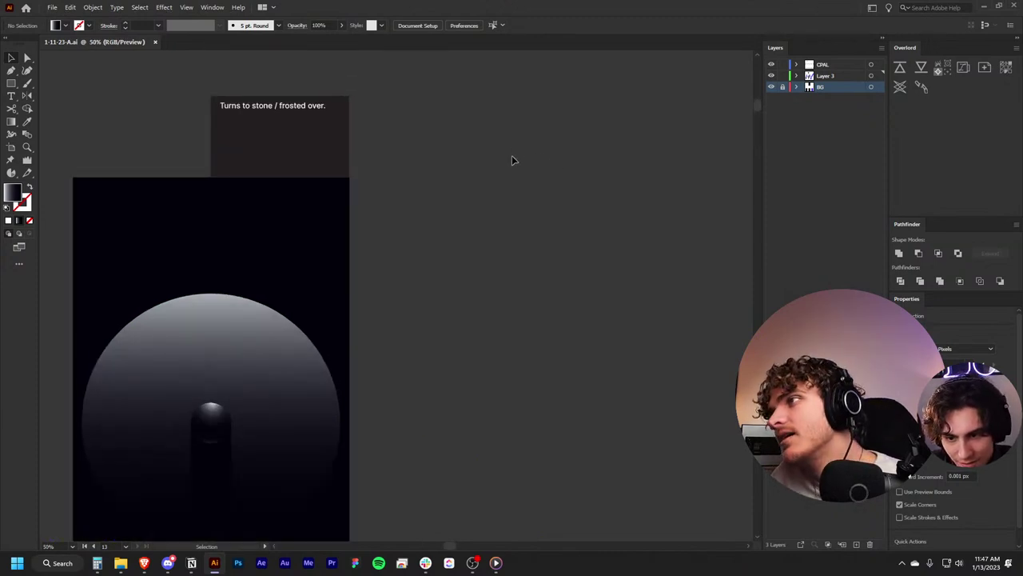
{"action": "scroll", "coordinate": [511, 160], "scroll_direction": "down", "scroll_amount": 1}
{"action": "scroll", "coordinate": [512, 160], "scroll_direction": "down", "scroll_amount": 1}
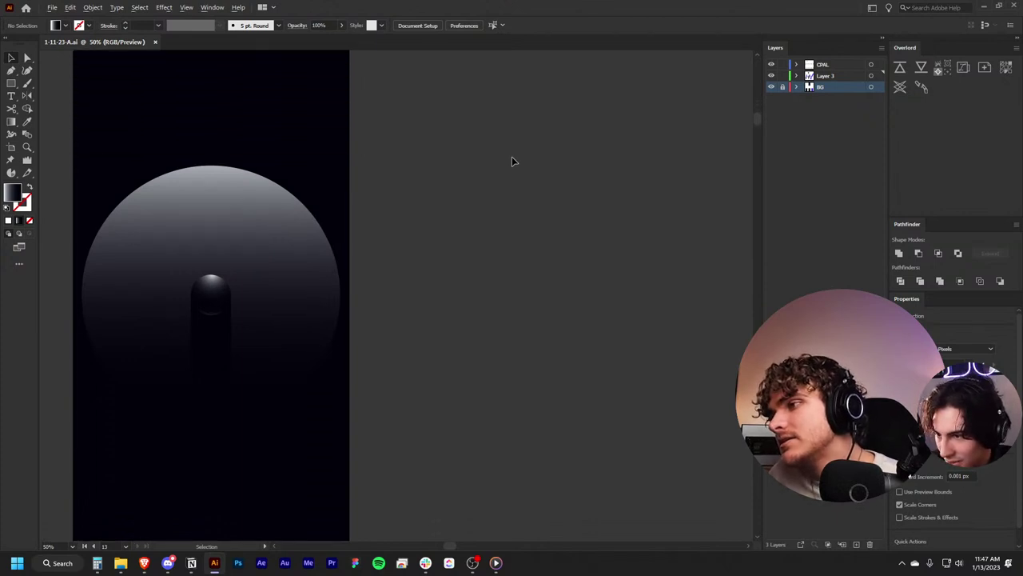
{"action": "scroll", "coordinate": [511, 160], "scroll_direction": "down", "scroll_amount": 3, "text": "alt"}
{"action": "scroll", "coordinate": [512, 164], "scroll_direction": "up", "scroll_amount": 1, "text": "alt"}
{"action": "scroll", "coordinate": [520, 178], "scroll_direction": "down", "scroll_amount": 1}
{"action": "scroll", "coordinate": [512, 192], "scroll_direction": "up", "scroll_amount": 1}
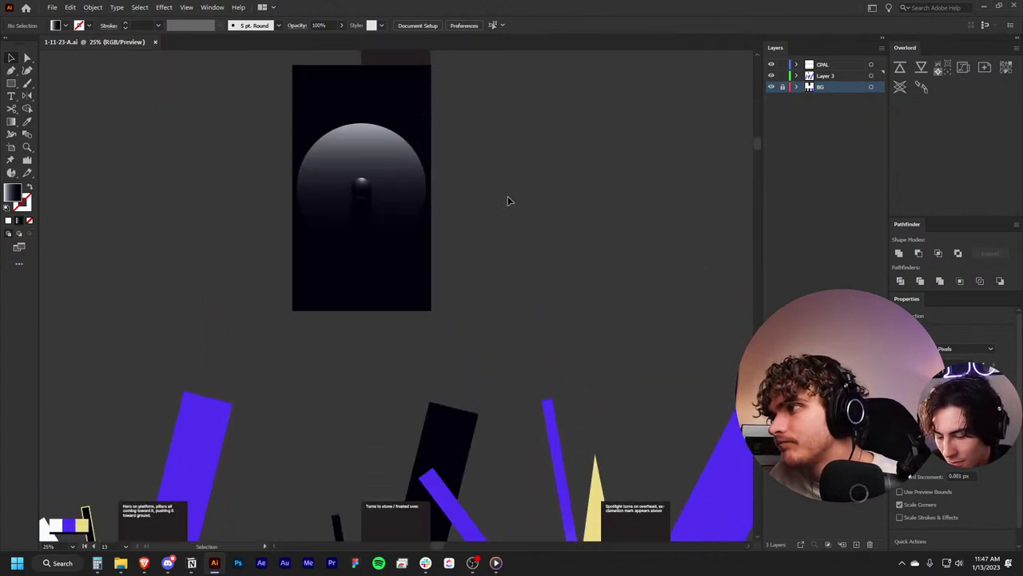
{"action": "scroll", "coordinate": [506, 205], "scroll_direction": "down", "scroll_amount": 1, "text": "alt"}
{"action": "scroll", "coordinate": [504, 206], "scroll_direction": "up", "scroll_amount": 2, "text": "alt"}
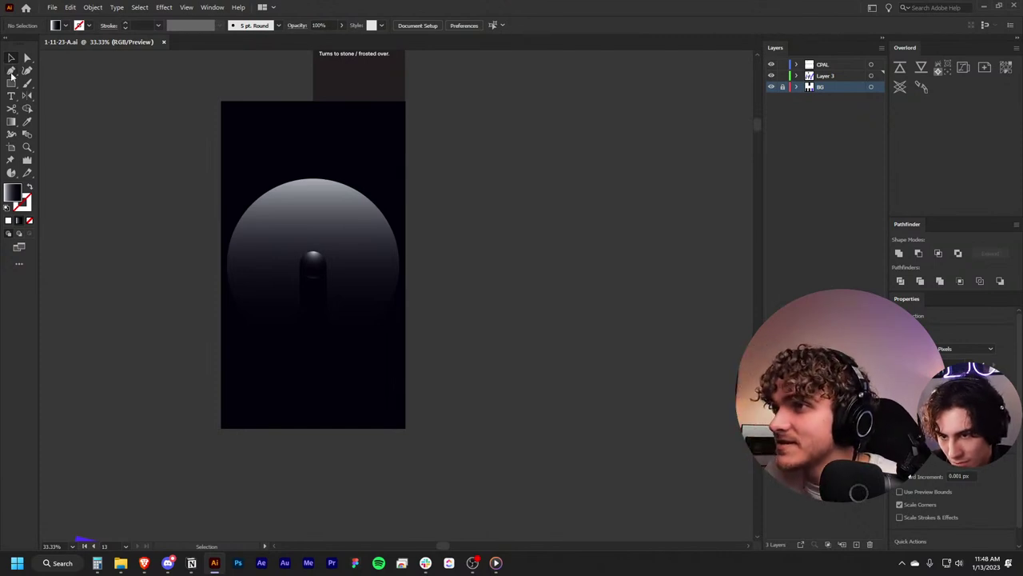
Step: Draw a thin, tall gradient bar from the artboard top and rotate it about 34° toward the orb
{"action": "left_click_drag", "start_coordinate": [11, 84], "coordinate": [48, 83]}
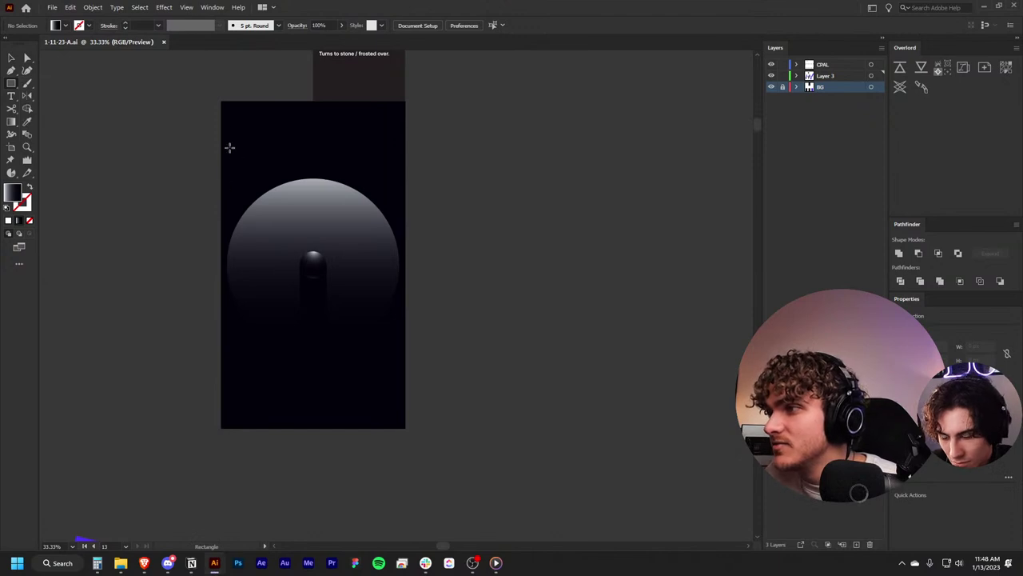
{"action": "left_click_drag", "start_coordinate": [219, 95], "coordinate": [224, 305]}
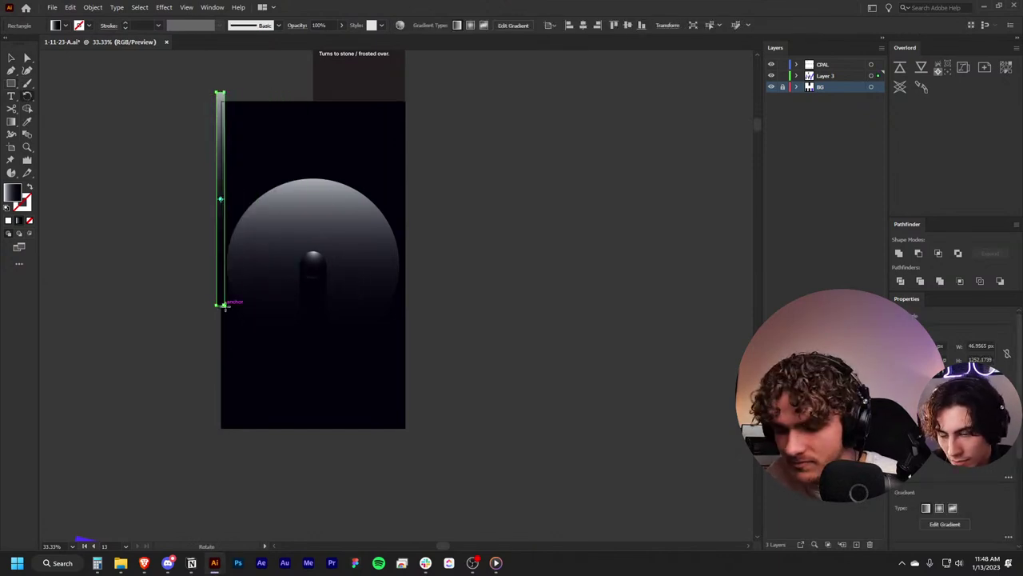
{"action": "key", "text": "v"}
{"action": "left_click", "coordinate": [228, 309]}
{"action": "mouse_move", "coordinate": [223, 305]}
{"action": "left_mouse_down"}
{"action": "mouse_move", "coordinate": [278, 264]}
{"action": "mouse_move", "coordinate": [267, 275]}
{"action": "mouse_move", "coordinate": [272, 238]}
{"action": "mouse_move", "coordinate": [289, 241]}
{"action": "left_mouse_up"}
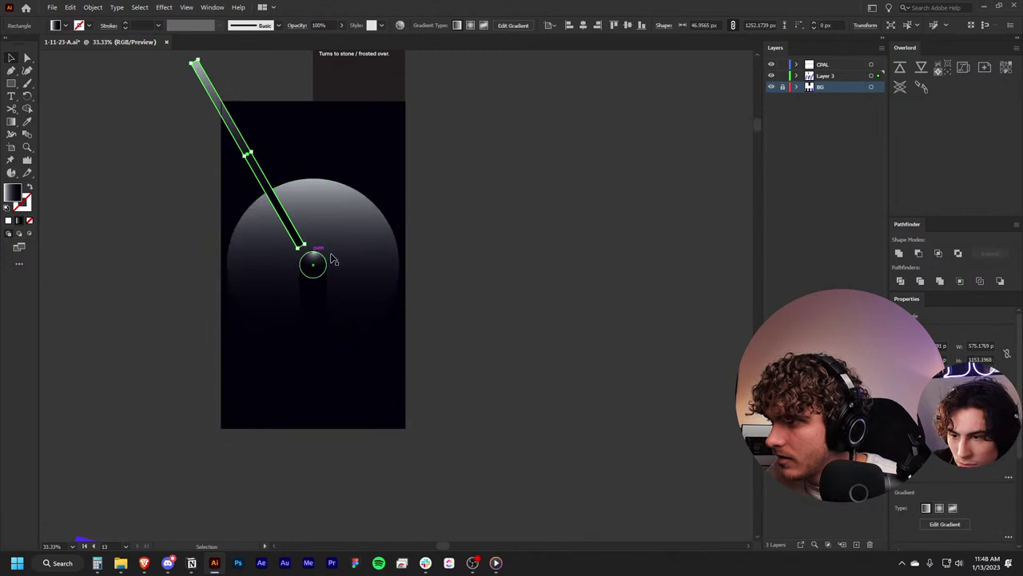
Step: Move the angled bar down to meet the orb and pull its top corner into a widening wedge
{"action": "scroll", "coordinate": [442, 228], "scroll_direction": "down", "scroll_amount": 5}
{"action": "scroll", "coordinate": [395, 229], "scroll_direction": "up", "scroll_amount": 2}
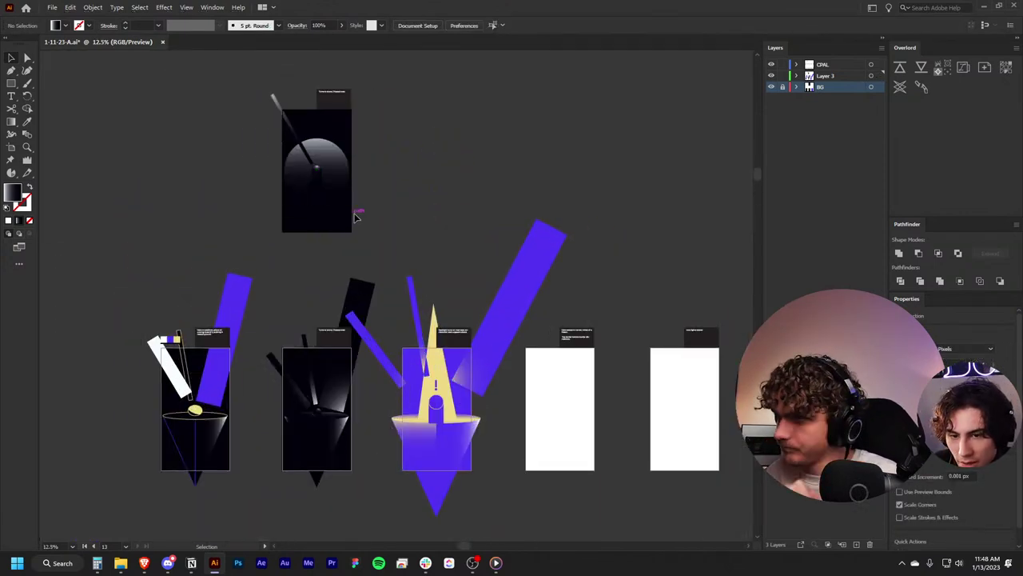
{"action": "scroll", "coordinate": [358, 216], "scroll_direction": "up", "scroll_amount": 1}
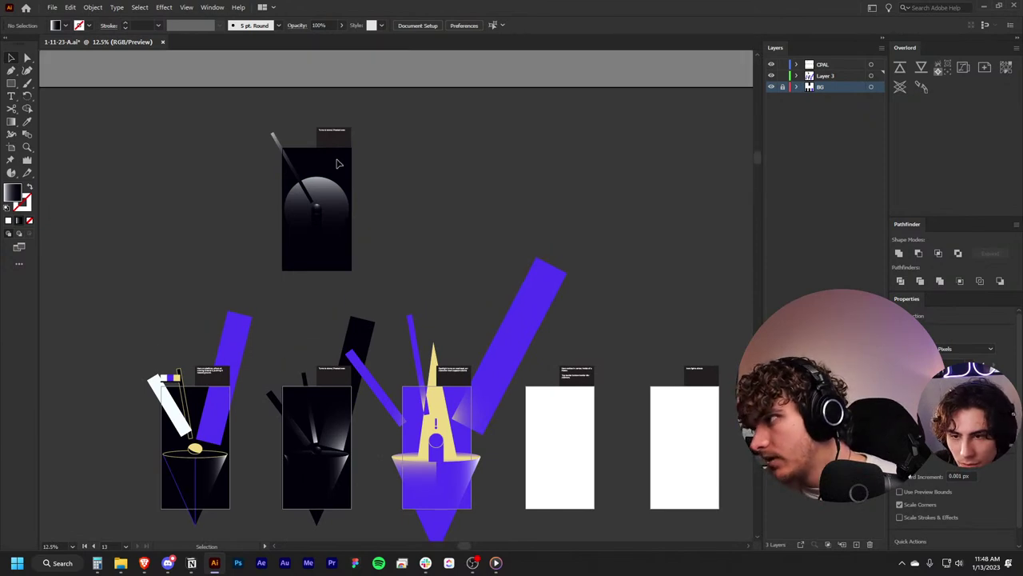
{"action": "scroll", "coordinate": [328, 146], "scroll_direction": "up", "scroll_amount": 3}
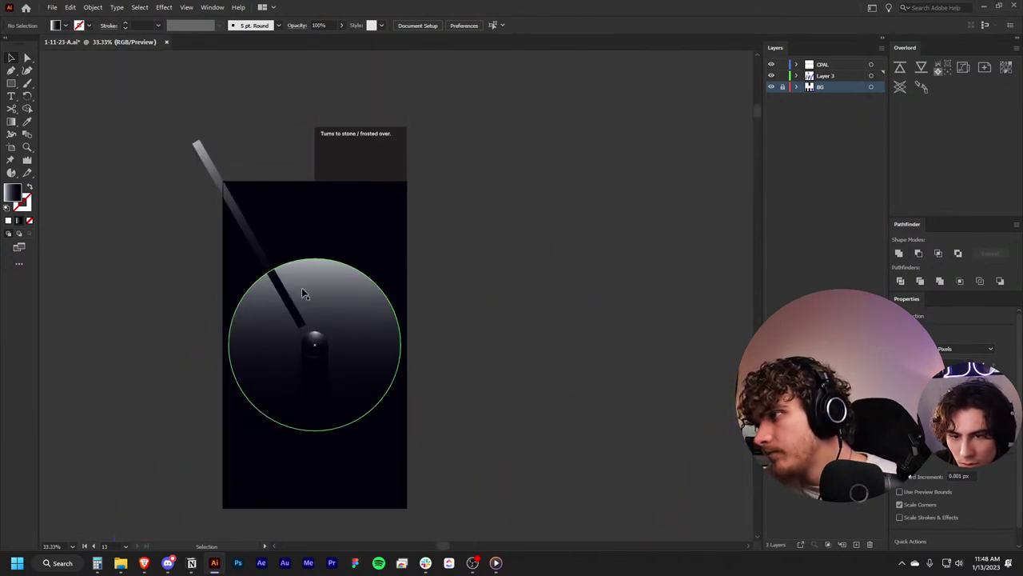
{"action": "left_click_drag", "start_coordinate": [298, 320], "coordinate": [300, 328]}
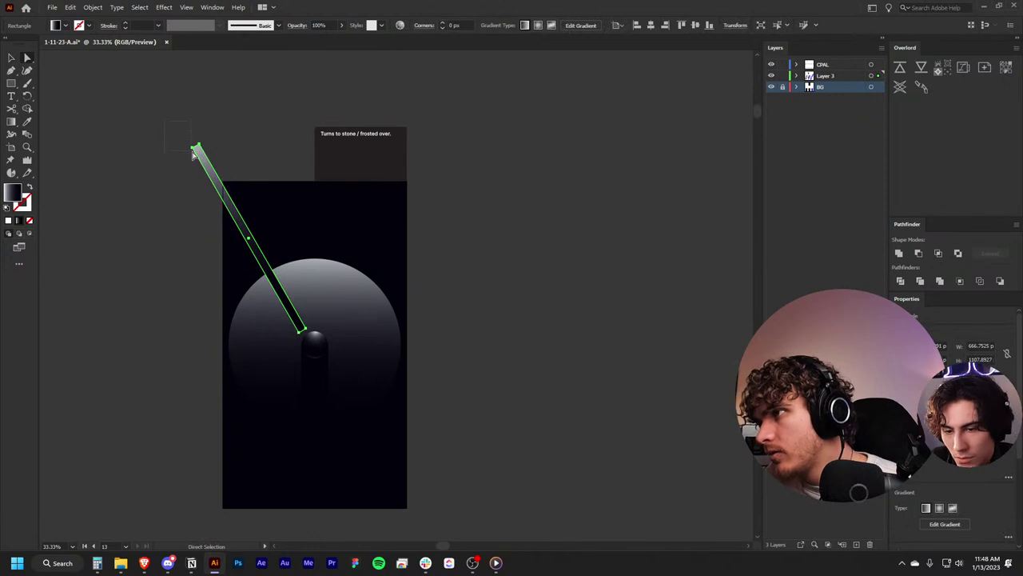
{"action": "left_click_drag", "start_coordinate": [192, 149], "coordinate": [189, 235]}
{"action": "left_click", "coordinate": [436, 271]}
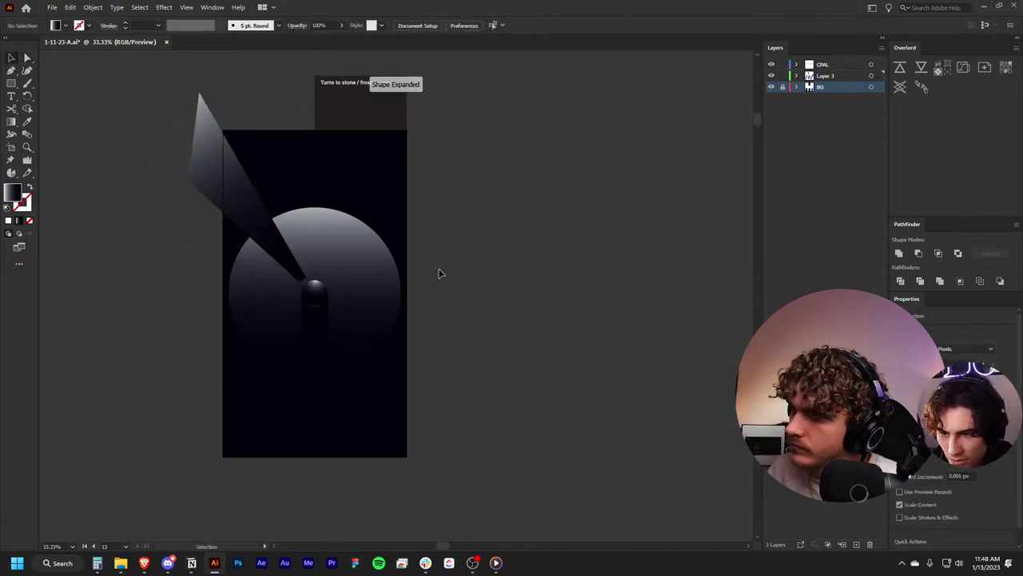
Step: Select the short edge at the wedge's tip beside the orb, then clear the selection
{"action": "scroll", "coordinate": [312, 340], "scroll_direction": "up", "scroll_amount": 2}
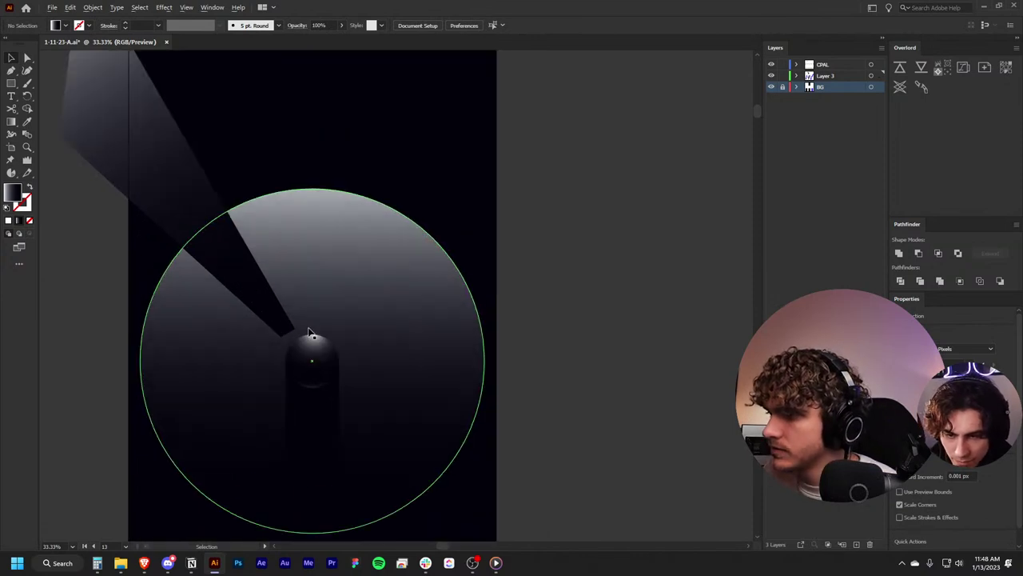
{"action": "scroll", "coordinate": [309, 331], "scroll_direction": "up", "scroll_amount": 2}
{"action": "left_click", "coordinate": [289, 336]}
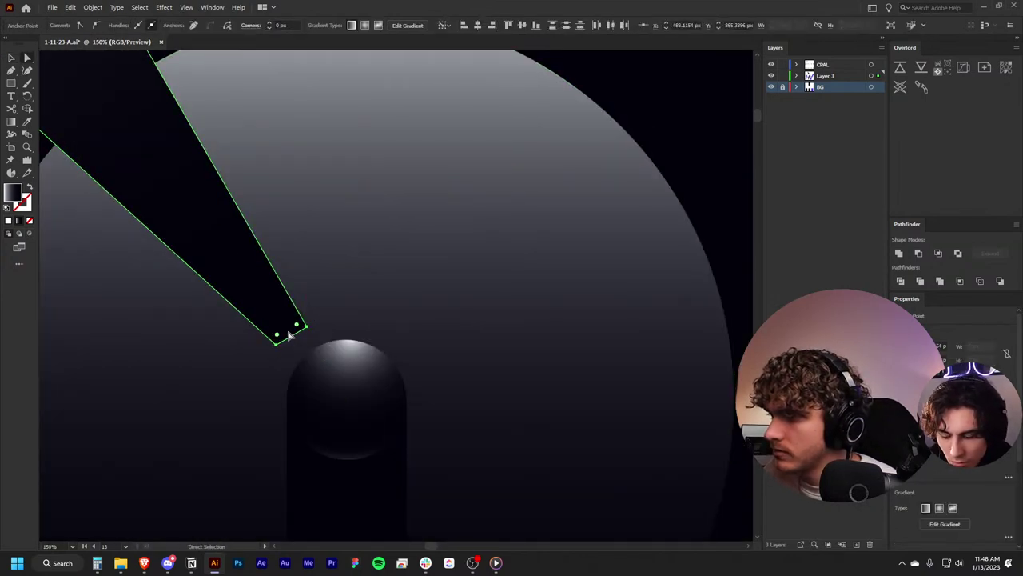
{"action": "key", "text": "v"}
{"action": "scroll", "coordinate": [439, 307], "scroll_direction": "down", "scroll_amount": 5}
{"action": "left_click", "coordinate": [512, 301]}
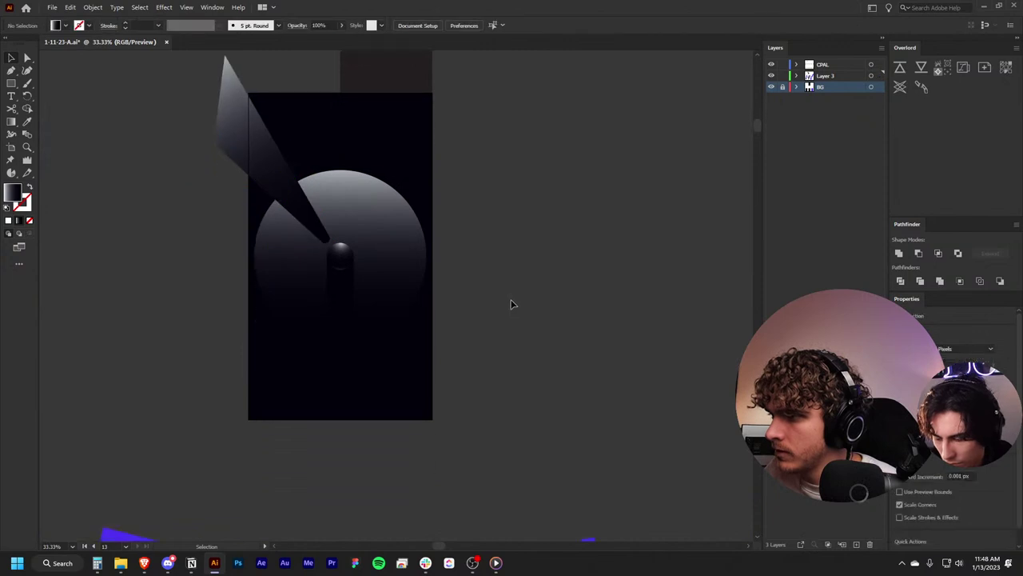
Step: Zoom in and check the wedge's anchors and overlap with the orb group, then deselect
{"action": "scroll", "coordinate": [509, 305], "scroll_direction": "down", "scroll_amount": 3}
{"action": "scroll", "coordinate": [420, 314], "scroll_direction": "up", "scroll_amount": 1}
{"action": "scroll", "coordinate": [421, 315], "scroll_direction": "up", "scroll_amount": 1}
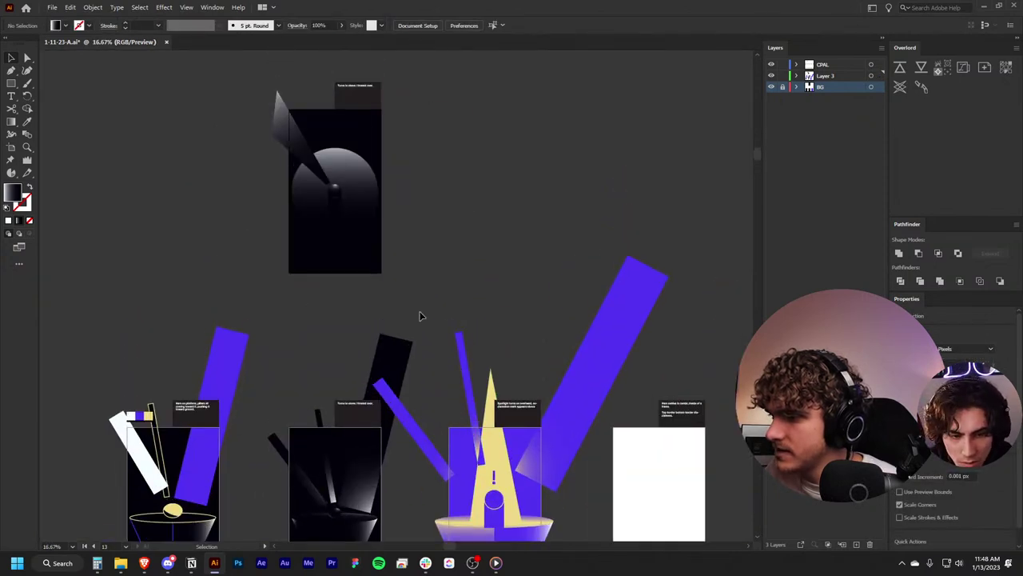
{"action": "scroll", "coordinate": [350, 198], "scroll_direction": "up", "scroll_amount": 2}
{"action": "scroll", "coordinate": [349, 198], "scroll_direction": "up", "scroll_amount": 1}
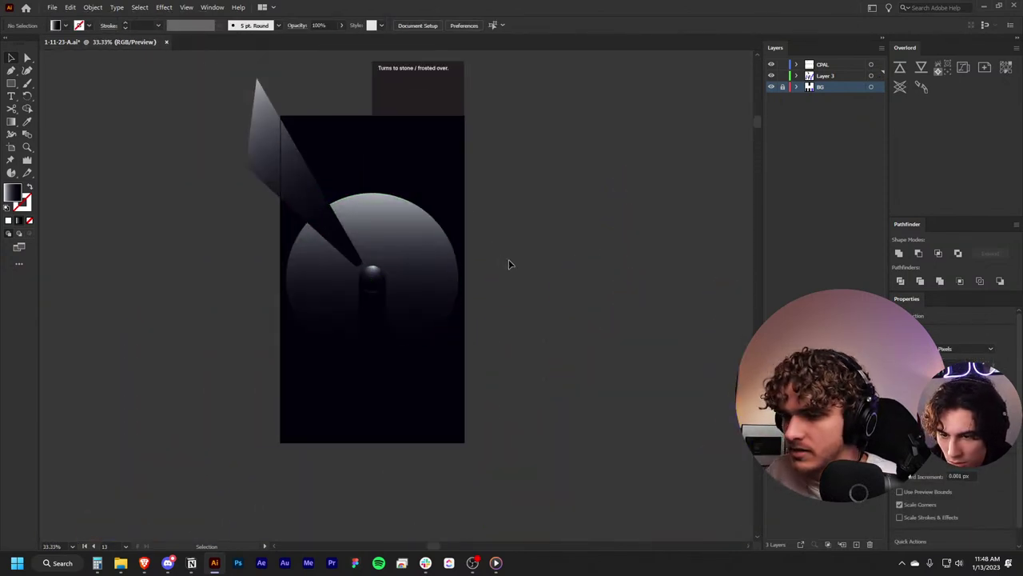
{"action": "key", "text": "v"}
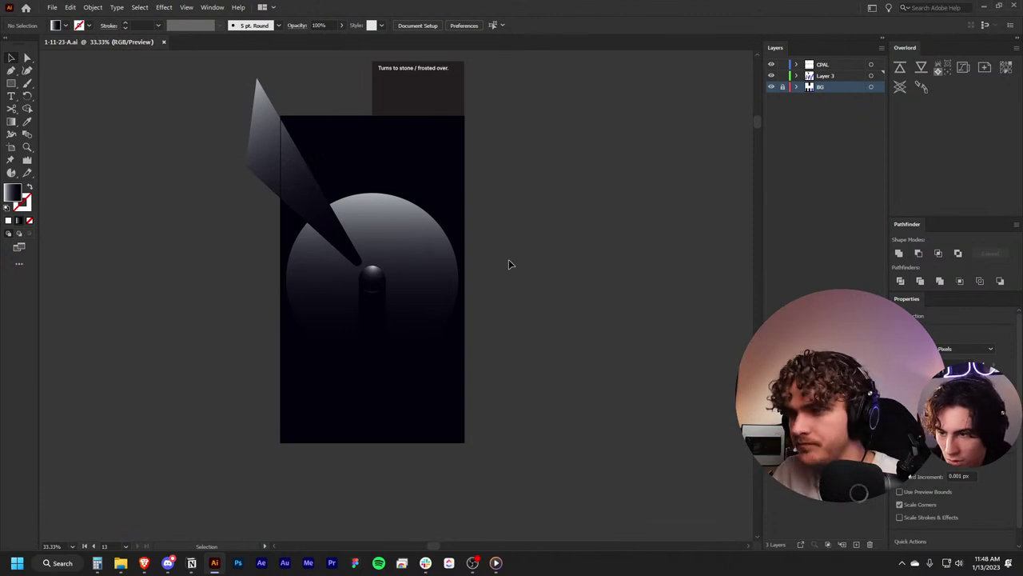
{"action": "scroll", "coordinate": [491, 226], "scroll_direction": "up", "scroll_amount": 1}
{"action": "key", "text": "a"}
{"action": "left_click", "coordinate": [261, 242]}
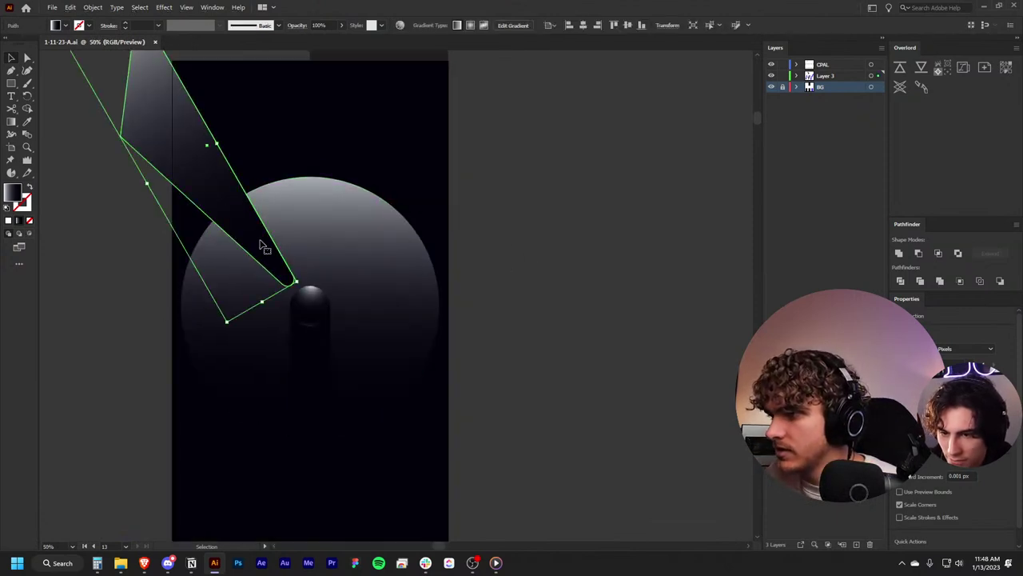
{"action": "key", "text": "v"}
{"action": "left_click", "coordinate": [306, 239]}
{"action": "scroll", "coordinate": [323, 207], "scroll_direction": "down", "scroll_amount": 1}
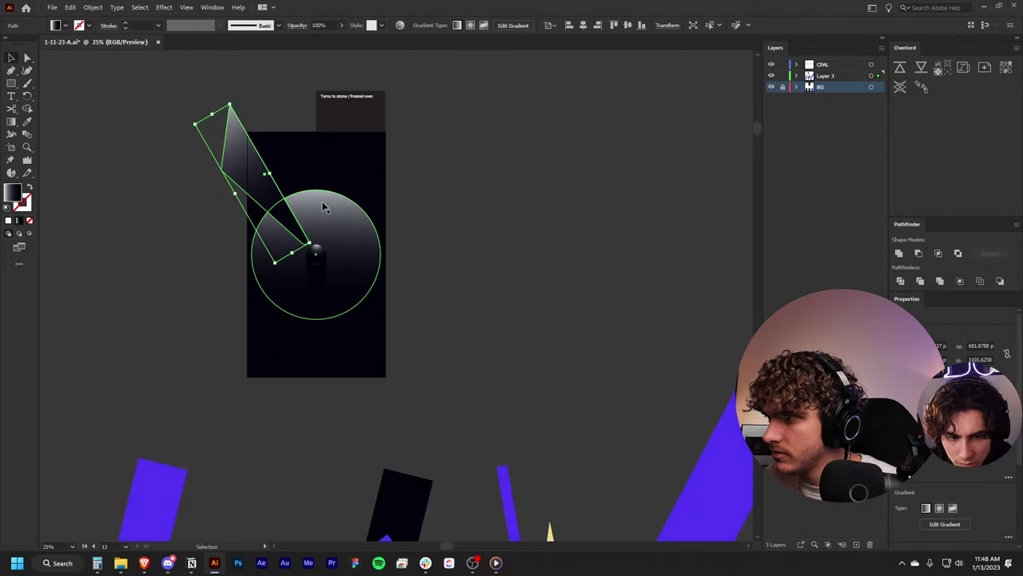
{"action": "key", "text": "ctrl+shift+a"}
Step: Switch back to the Rectangle tool and reposition the view around the orb
{"action": "left_click", "coordinate": [11, 83]}
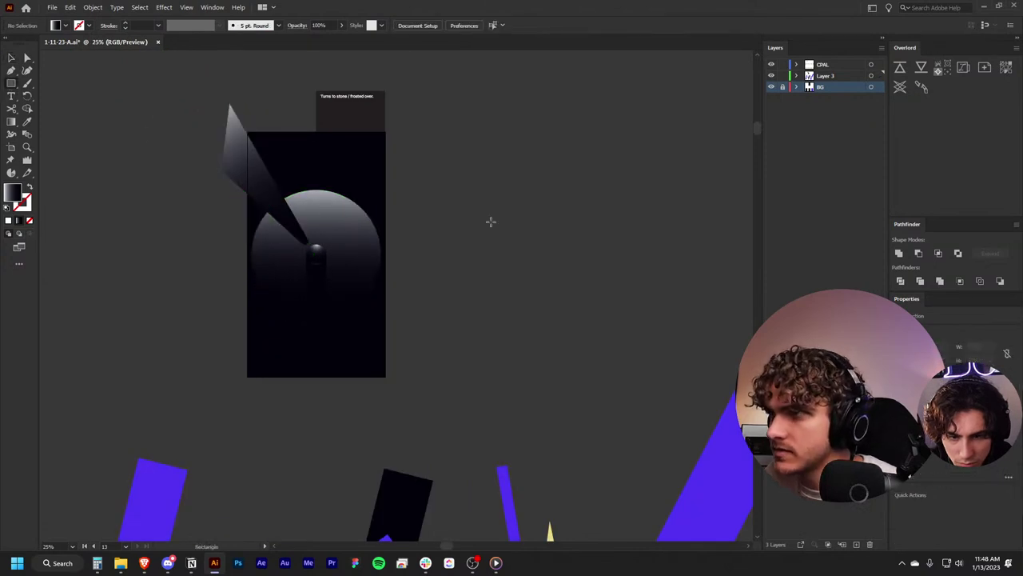
{"action": "scroll", "coordinate": [452, 268], "scroll_direction": "down", "scroll_amount": 2}
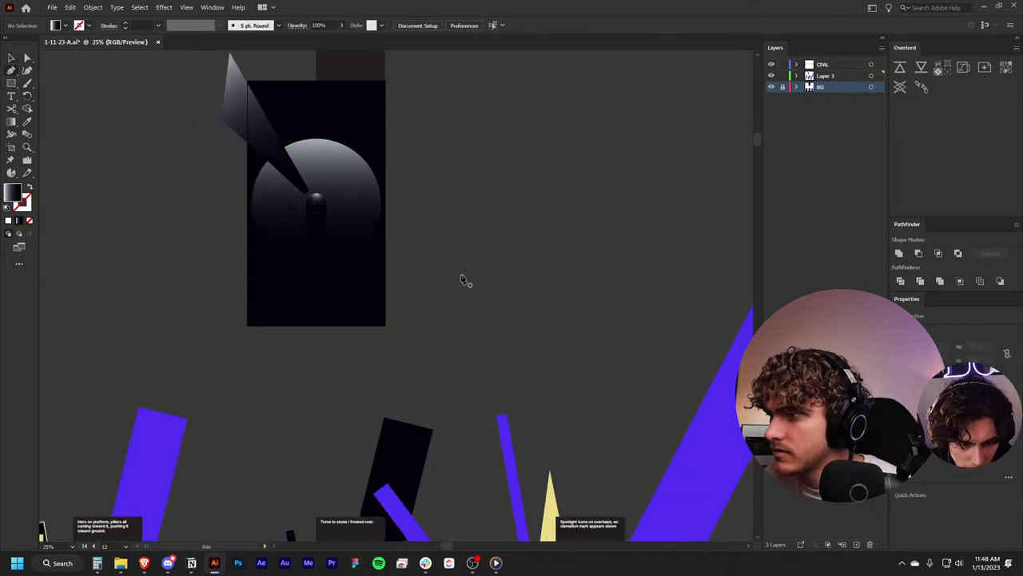
{"action": "scroll", "coordinate": [463, 280], "scroll_direction": "down", "scroll_amount": 2, "text": "alt"}
{"action": "scroll", "coordinate": [467, 275], "scroll_direction": "up", "scroll_amount": 1, "text": "alt"}
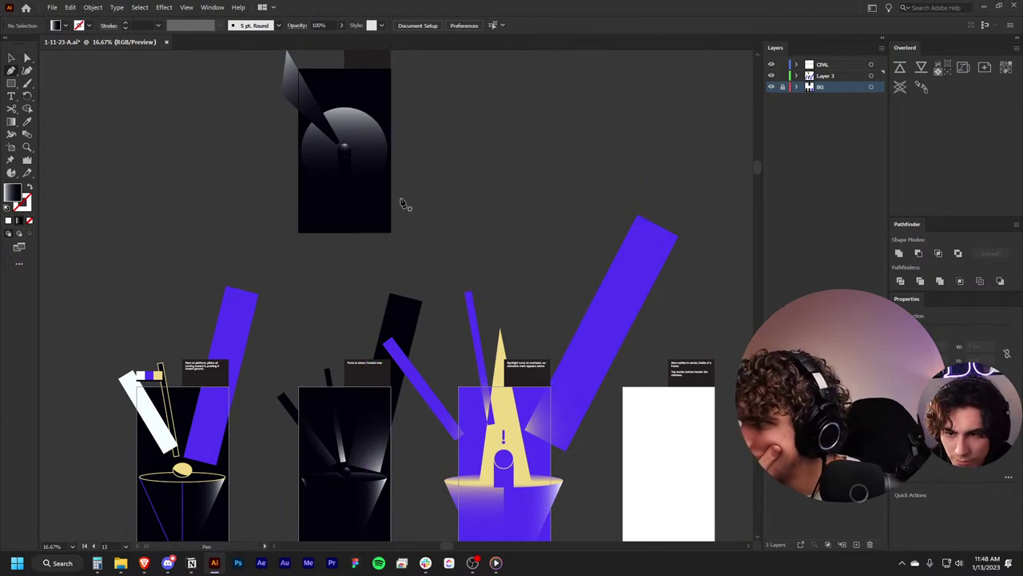
Step: Draw a three-corner gradient wedge fanning right and settle its inner point beside the orb
{"action": "mouse_move", "coordinate": [395, 200]}
{"action": "left_mouse_down"}
{"action": "mouse_move", "coordinate": [348, 163]}
{"action": "mouse_move", "coordinate": [426, 163]}
{"action": "left_mouse_up"}
{"action": "left_click", "coordinate": [424, 171]}
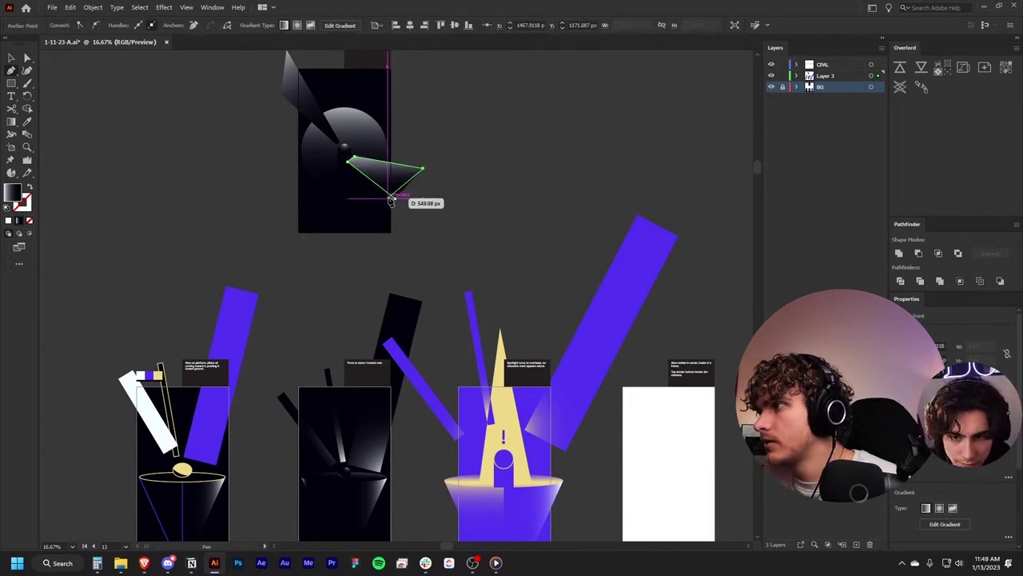
{"action": "left_click", "coordinate": [395, 200]}
{"action": "key", "text": "ctrl+plus"}
{"action": "key", "text": "ctrl+plus"}
{"action": "key", "text": "ctrl+plus"}
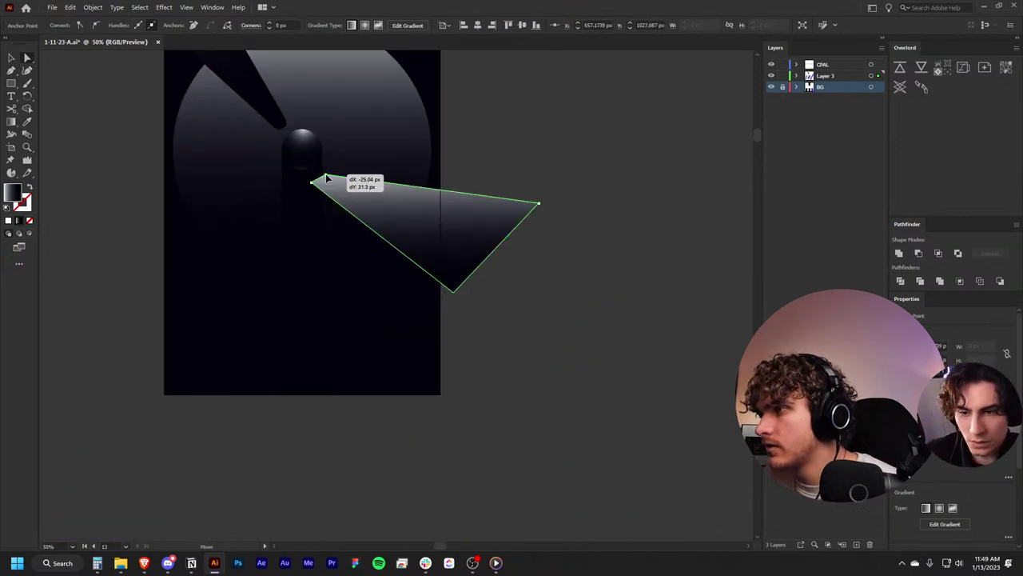
{"action": "left_click_drag", "start_coordinate": [333, 171], "coordinate": [334, 169]}
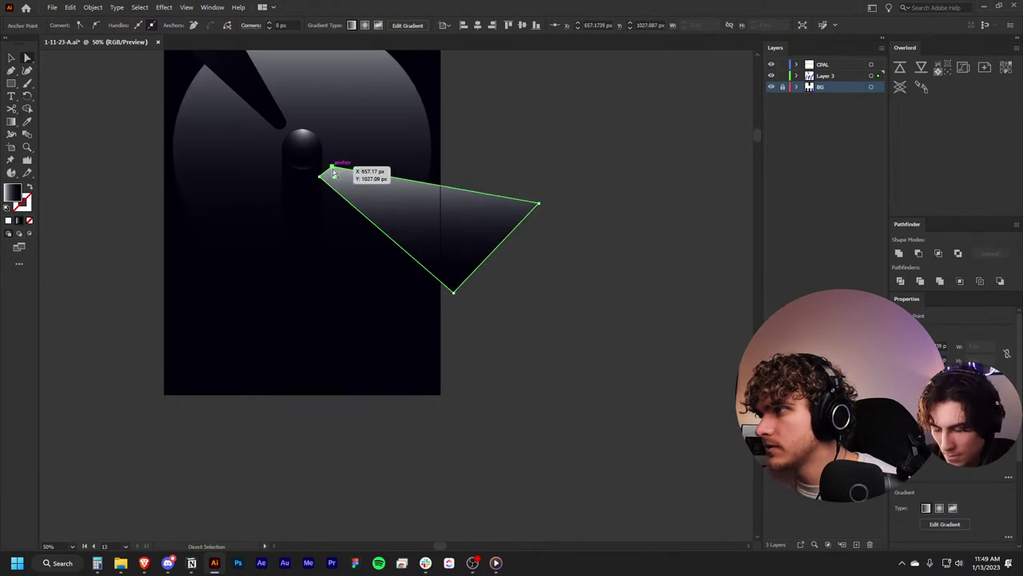
{"action": "left_click_drag", "start_coordinate": [334, 172], "coordinate": [331, 171]}
{"action": "key", "text": "v"}
{"action": "left_click", "coordinate": [594, 185]}
Step: Round the right wedge's inner corner by the orb and view the whole poster
{"action": "scroll", "coordinate": [594, 186], "scroll_direction": "up", "scroll_amount": 3}
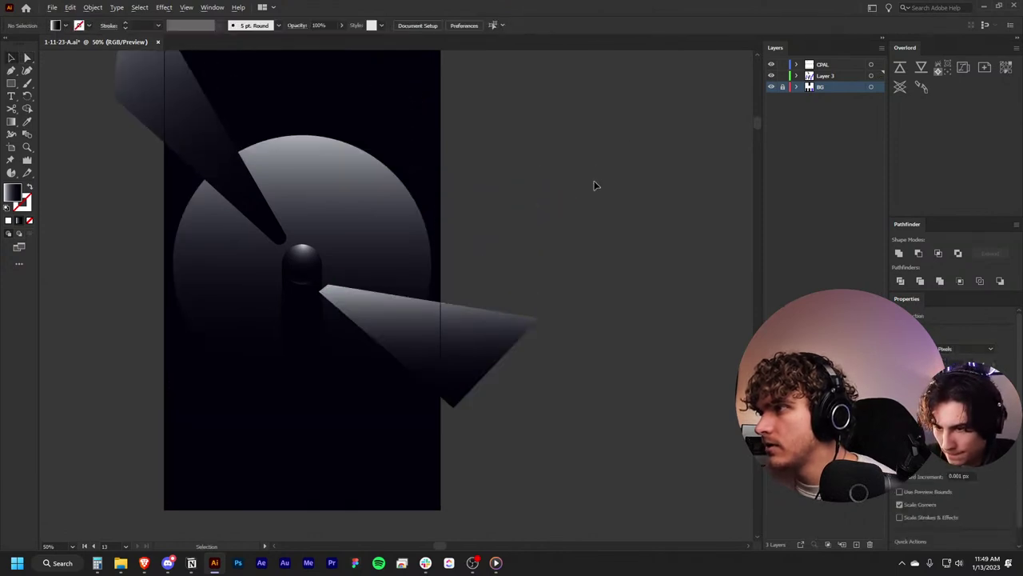
{"action": "key", "text": "a"}
{"action": "left_click", "coordinate": [331, 300]}
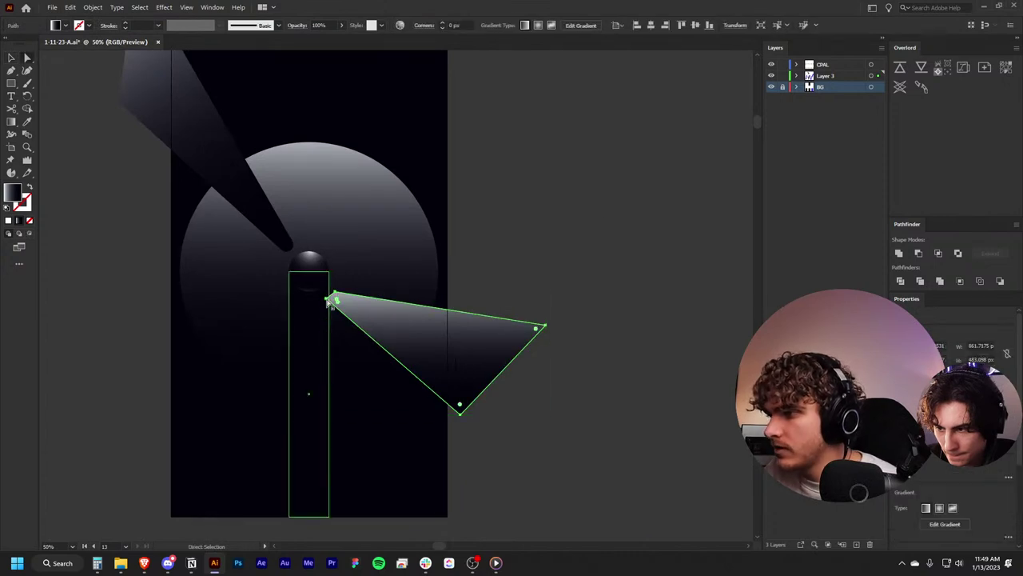
{"action": "left_click_drag", "start_coordinate": [339, 306], "coordinate": [375, 336]}
{"action": "key", "text": "v"}
{"action": "left_click", "coordinate": [522, 256]}
{"action": "scroll", "coordinate": [523, 256], "scroll_direction": "down", "scroll_amount": 2}
{"action": "scroll", "coordinate": [523, 256], "scroll_direction": "down", "scroll_amount": 2}
{"action": "scroll", "coordinate": [471, 261], "scroll_direction": "up", "scroll_amount": 2}
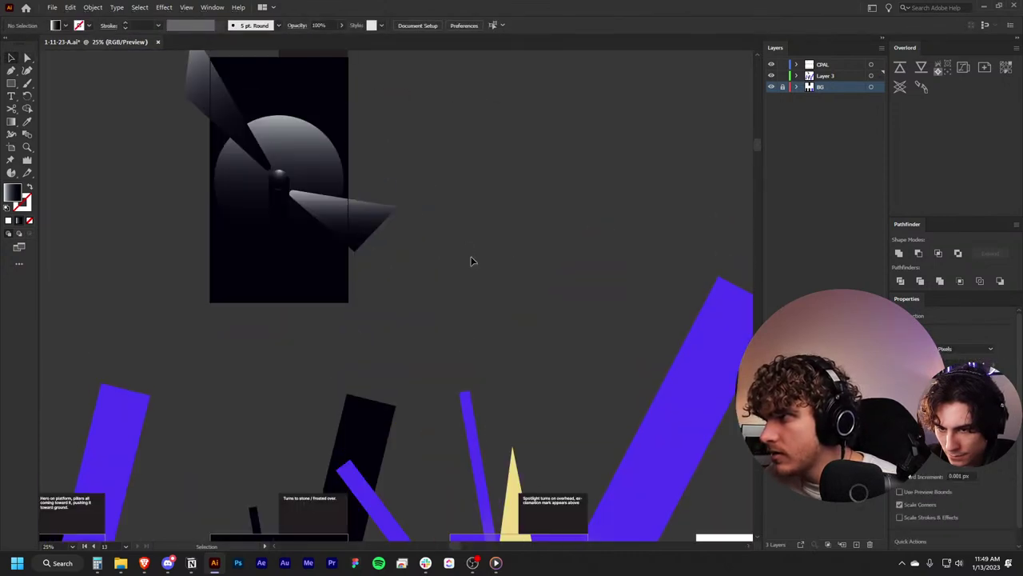
{"action": "scroll", "coordinate": [486, 265], "scroll_direction": "left", "scroll_amount": 4}
{"action": "scroll", "coordinate": [593, 235], "scroll_direction": "up", "scroll_amount": 3}
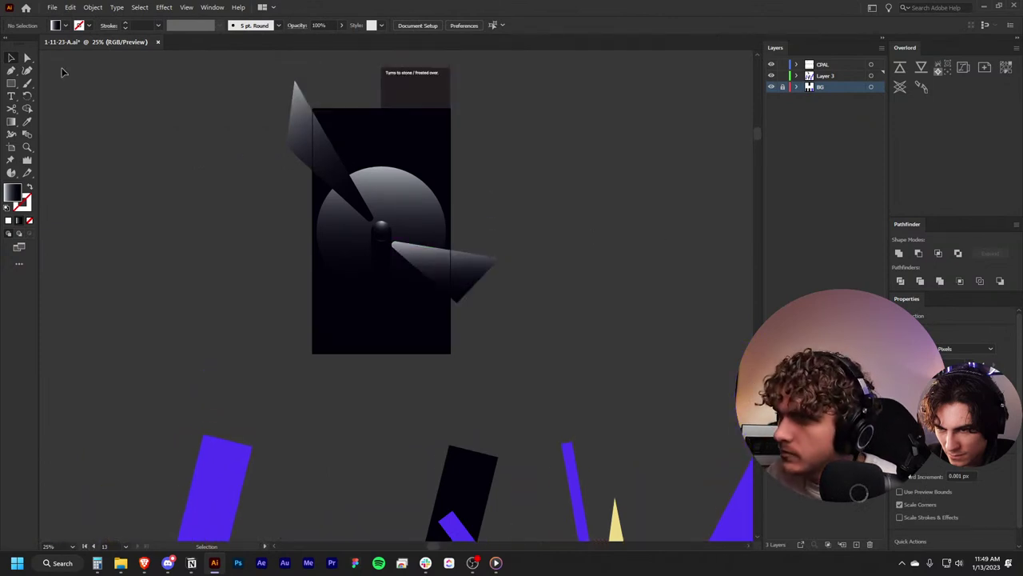
Step: Draw a gradient wedge from beside the orb fanning down-left past the artboard edge
{"action": "left_click", "coordinate": [10, 79]}
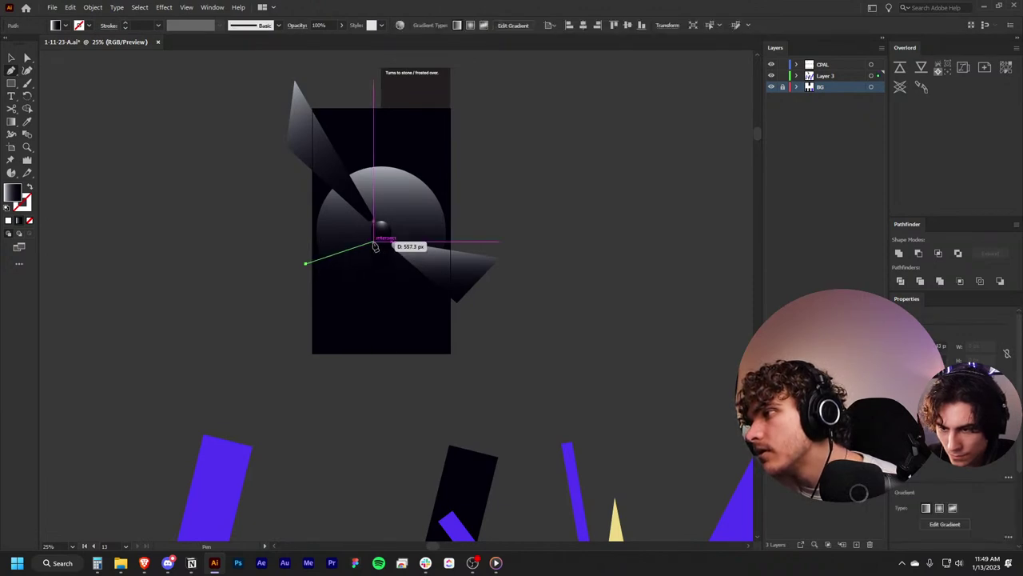
{"action": "scroll", "coordinate": [366, 240], "scroll_direction": "up", "scroll_amount": 2, "text": "alt"}
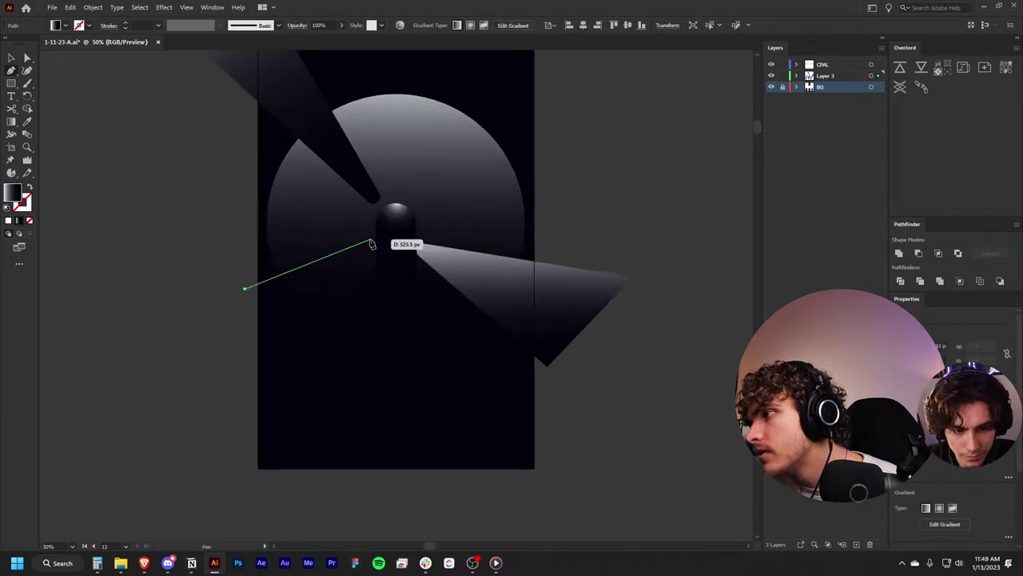
{"action": "left_click", "coordinate": [371, 242]}
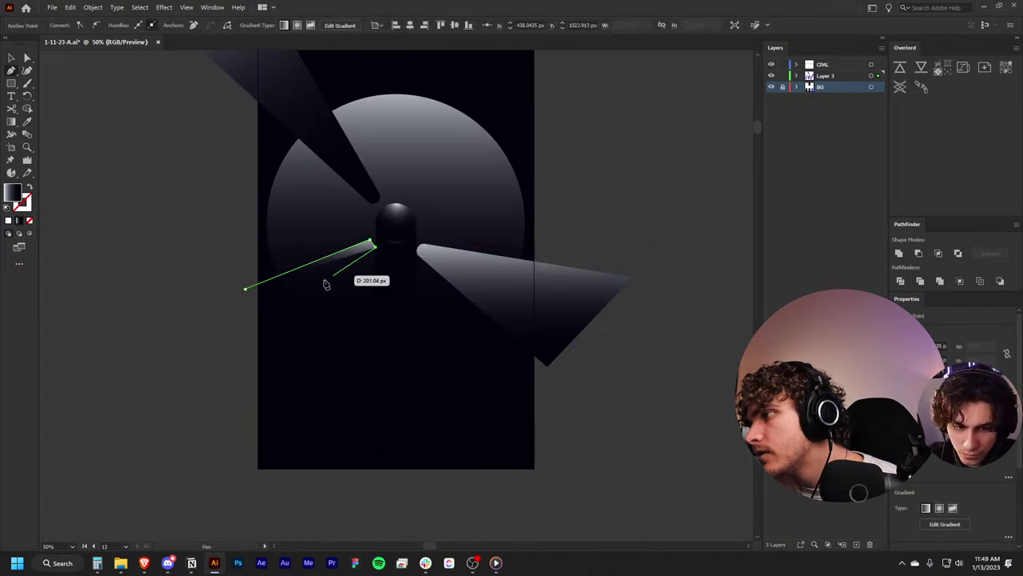
{"action": "left_click", "coordinate": [243, 343]}
{"action": "key", "text": "v"}
{"action": "left_click", "coordinate": [210, 306]}
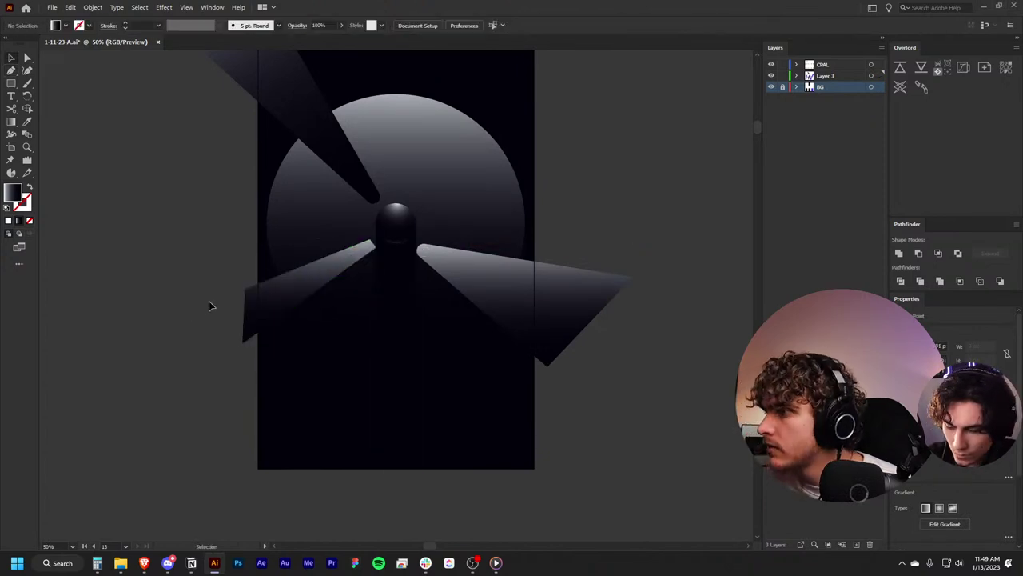
Step: Lower the upper-left light wedge slightly
{"action": "scroll", "coordinate": [240, 299], "scroll_direction": "up", "scroll_amount": 3}
{"action": "left_click_drag", "start_coordinate": [324, 251], "coordinate": [331, 263]}
{"action": "left_click", "coordinate": [551, 307]}
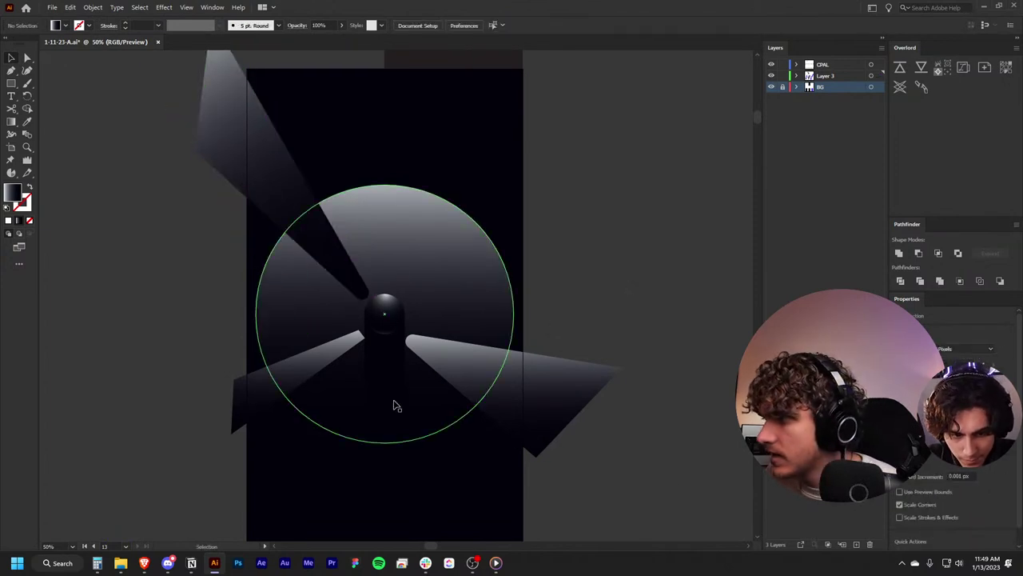
{"action": "scroll", "coordinate": [560, 349], "scroll_direction": "down", "scroll_amount": 1}
{"action": "scroll", "coordinate": [578, 330], "scroll_direction": "up", "scroll_amount": 1}
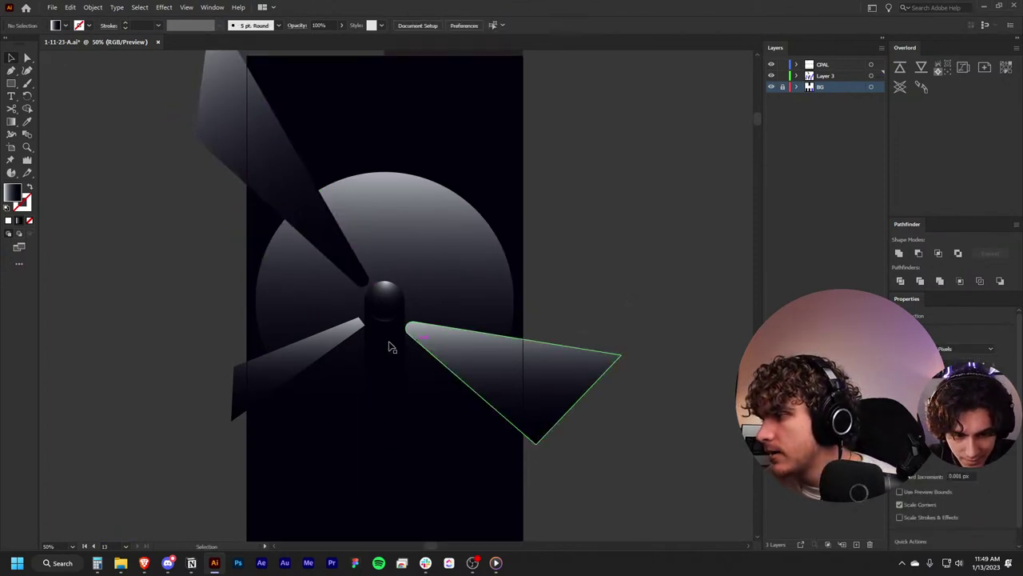
Step: Round the lower-left wedge's inner tip by the orb
{"action": "left_click", "coordinate": [294, 352]}
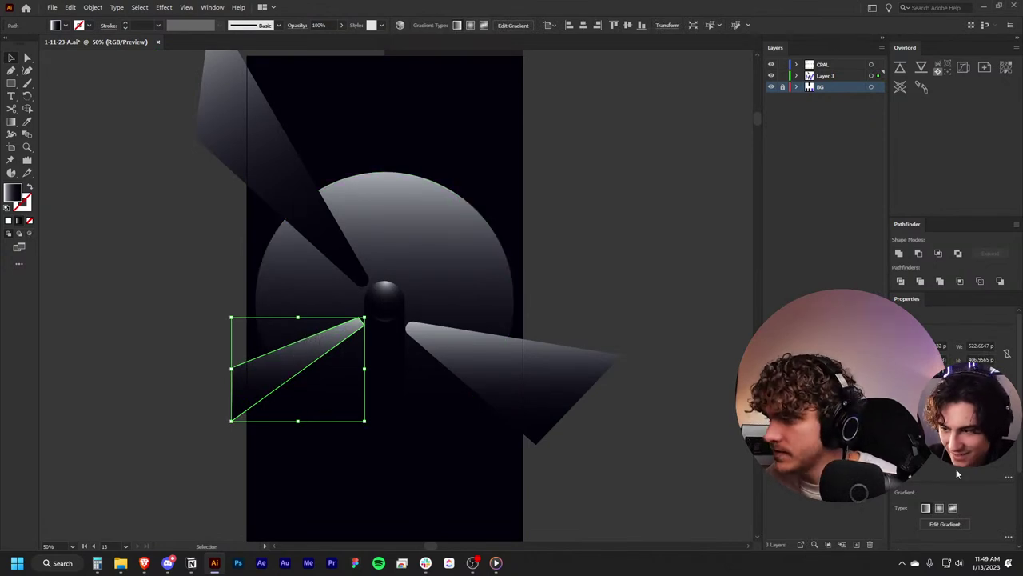
{"action": "key", "text": "a"}
{"action": "left_click", "coordinate": [362, 321]}
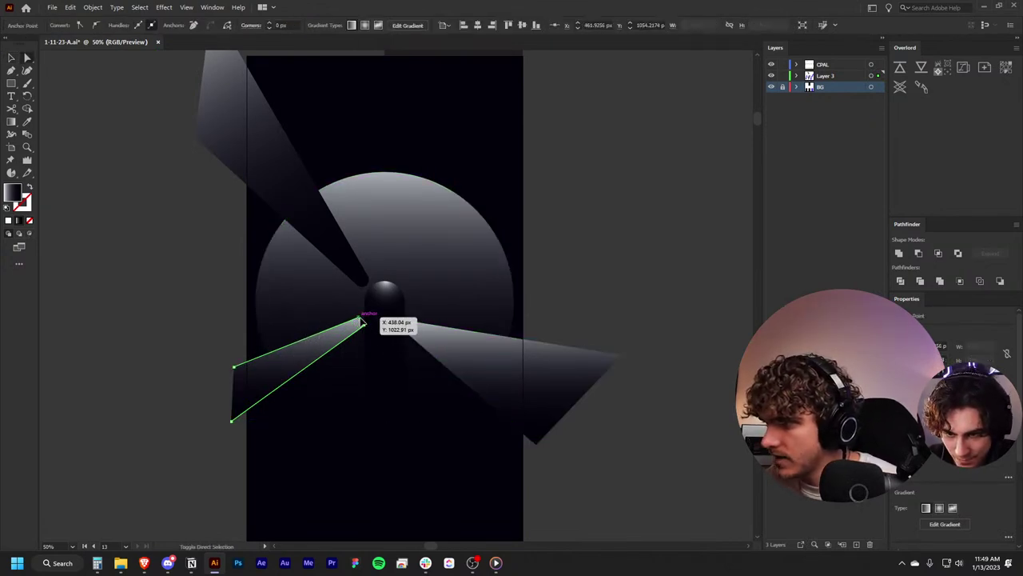
{"action": "left_click_drag", "start_coordinate": [362, 321], "coordinate": [357, 323]}
{"action": "key", "text": "v"}
{"action": "left_click", "coordinate": [635, 251]}
{"action": "scroll", "coordinate": [635, 251], "scroll_direction": "down", "scroll_amount": 2}
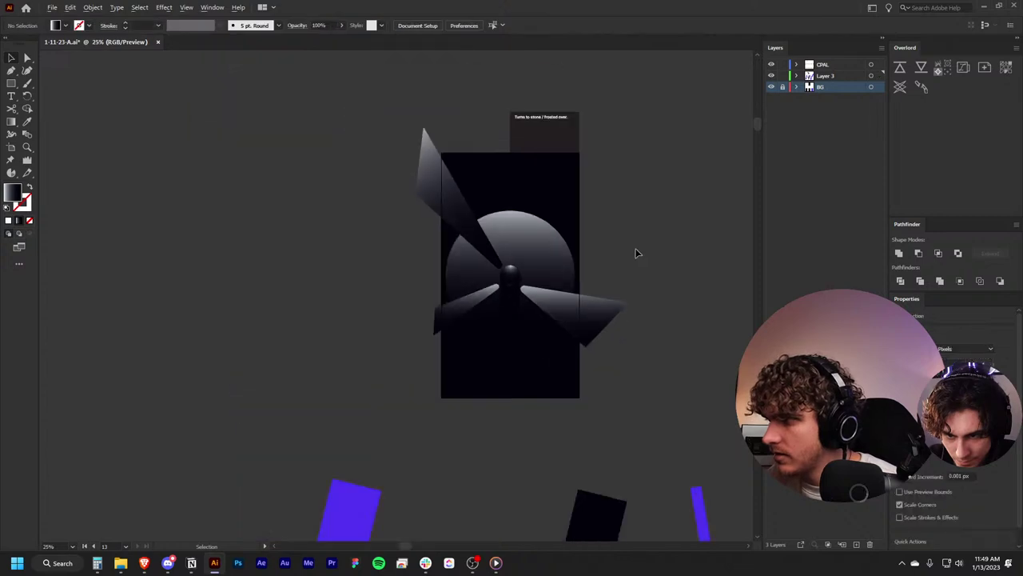
{"action": "scroll", "coordinate": [450, 189], "scroll_direction": "down", "scroll_amount": 3}
{"action": "scroll", "coordinate": [608, 297], "scroll_direction": "up", "scroll_amount": 1}
{"action": "scroll", "coordinate": [608, 296], "scroll_direction": "left", "scroll_amount": 3}
{"action": "scroll", "coordinate": [609, 293], "scroll_direction": "down", "scroll_amount": 2}
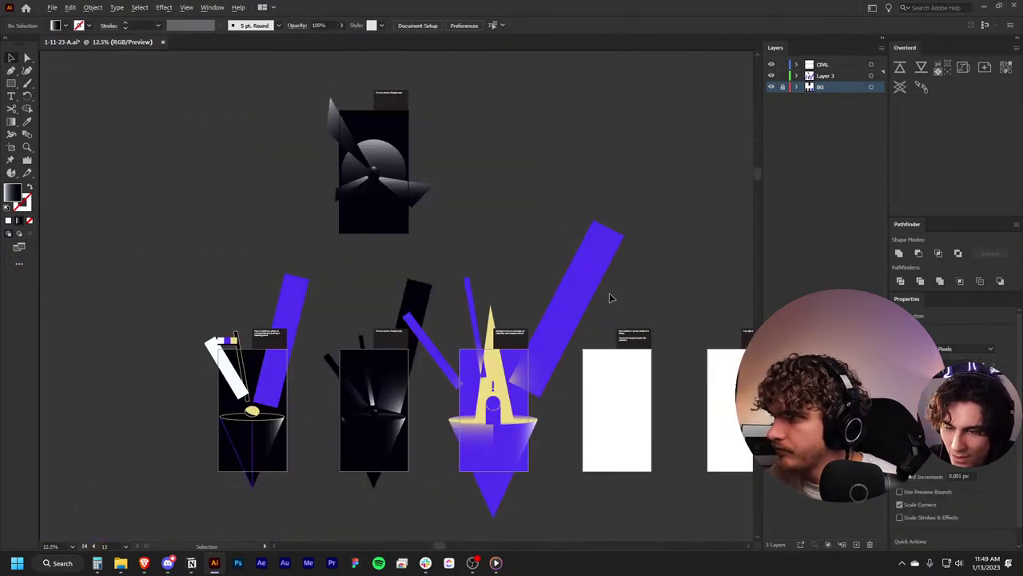
{"action": "scroll", "coordinate": [418, 189], "scroll_direction": "up", "scroll_amount": 2}
{"action": "scroll", "coordinate": [660, 256], "scroll_direction": "up", "scroll_amount": 1}
{"action": "scroll", "coordinate": [661, 254], "scroll_direction": "down", "scroll_amount": 2}
{"action": "scroll", "coordinate": [659, 244], "scroll_direction": "down", "scroll_amount": 2}
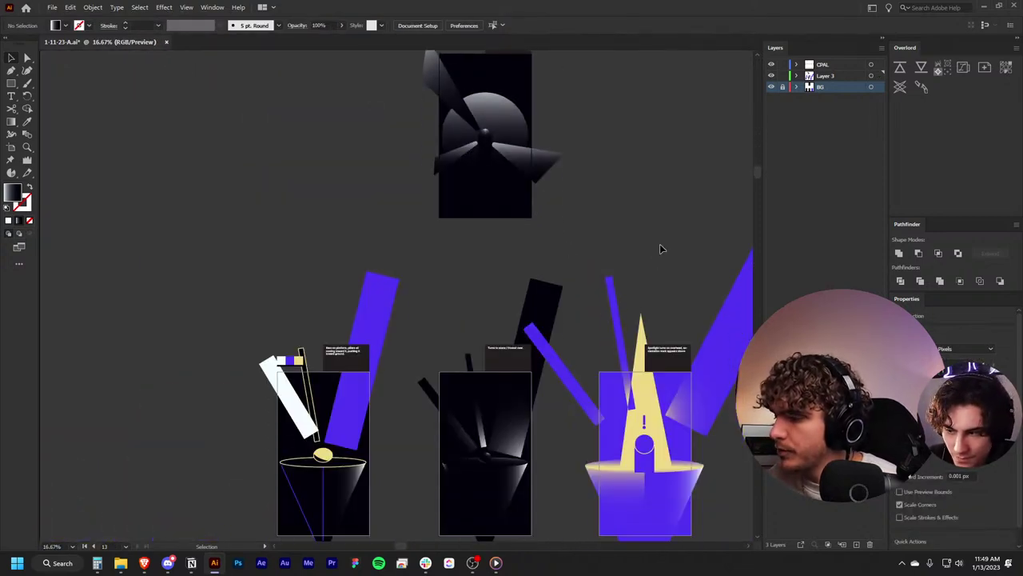
{"action": "scroll", "coordinate": [659, 244], "scroll_direction": "right", "scroll_amount": 1}
{"action": "scroll", "coordinate": [649, 238], "scroll_direction": "up", "scroll_amount": 1}
{"action": "scroll", "coordinate": [605, 155], "scroll_direction": "left", "scroll_amount": 2}
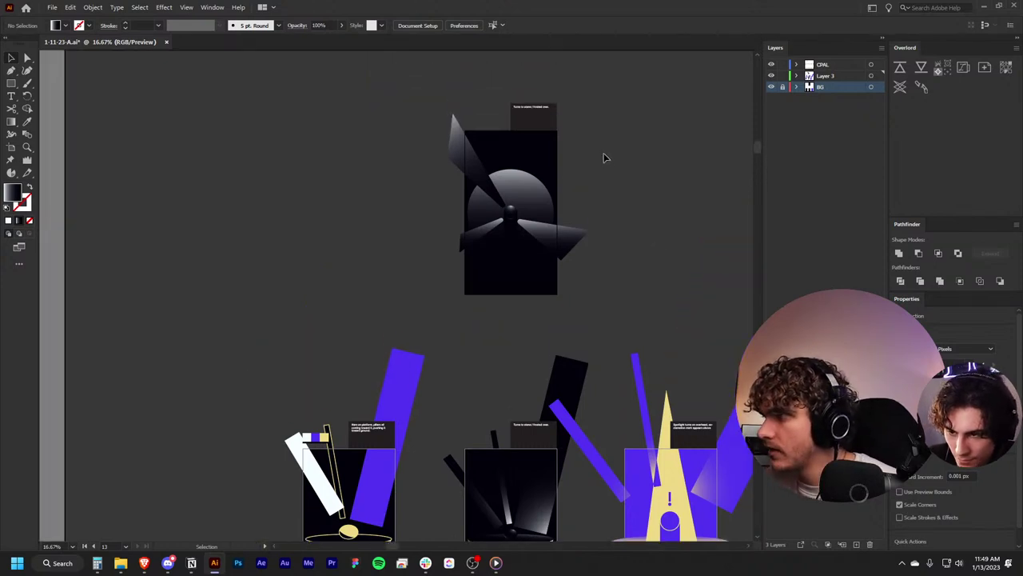
{"action": "scroll", "coordinate": [517, 210], "scroll_direction": "up", "scroll_amount": 3}
{"action": "scroll", "coordinate": [573, 284], "scroll_direction": "up", "scroll_amount": 1}
{"action": "scroll", "coordinate": [676, 258], "scroll_direction": "down", "scroll_amount": 2}
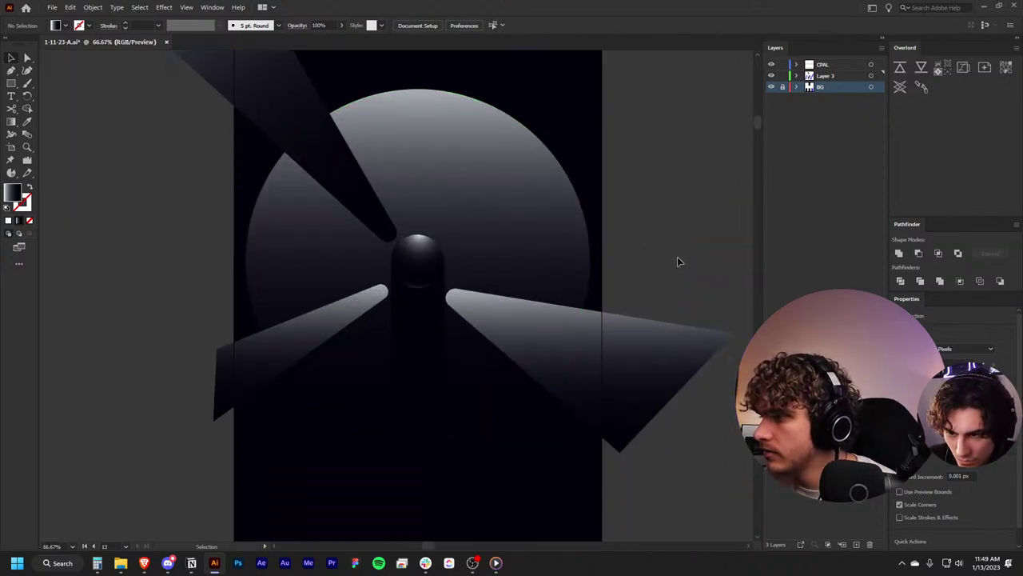
{"action": "left_click", "coordinate": [13, 84]}
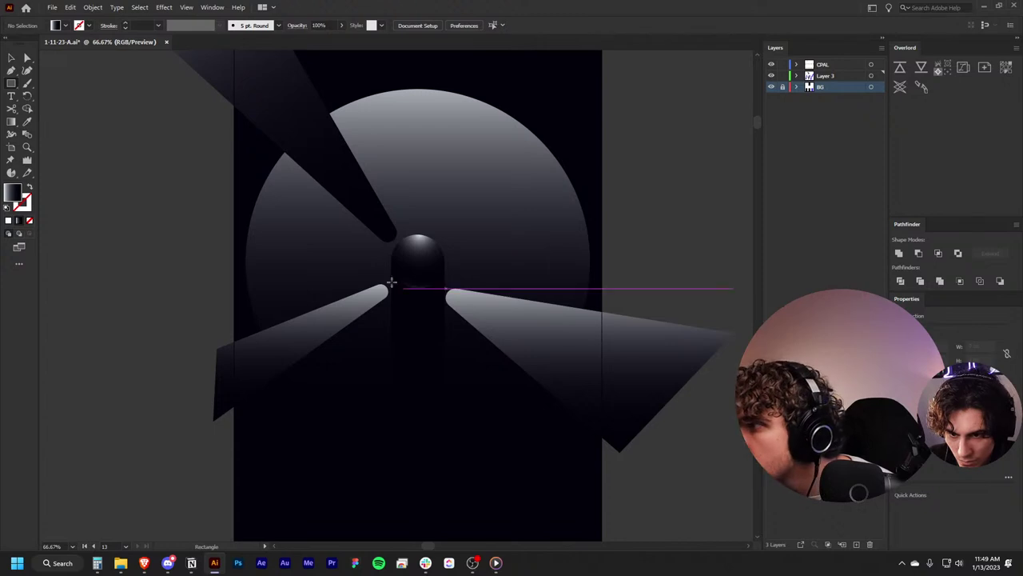
{"action": "key", "text": "a"}
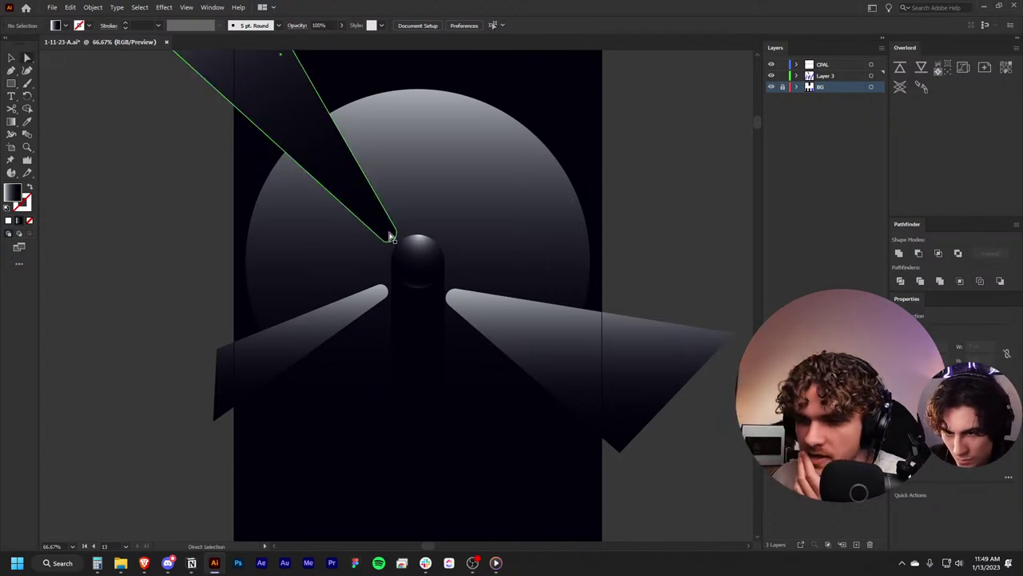
{"action": "right_click", "coordinate": [390, 237]}
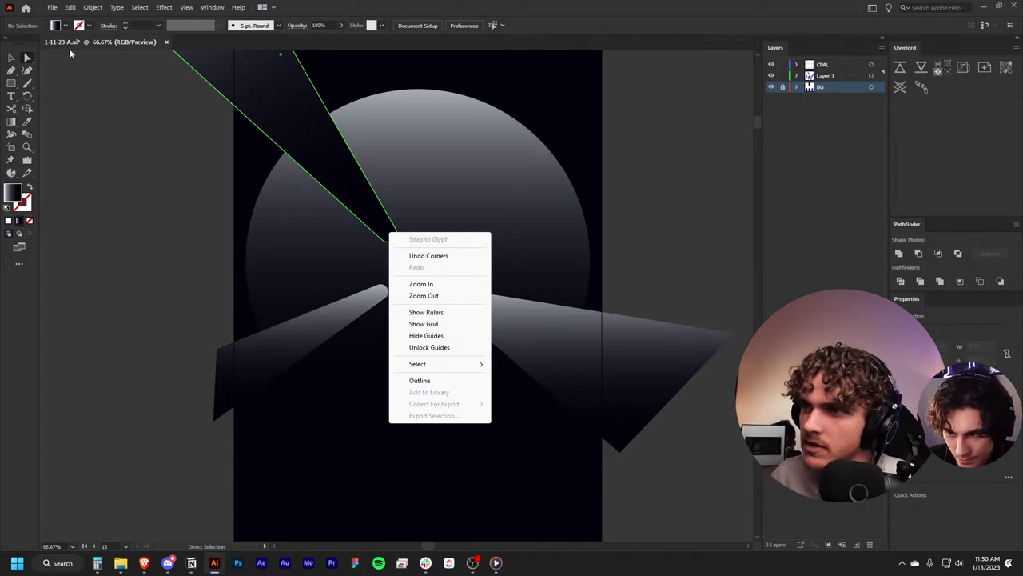
{"action": "left_click", "coordinate": [69, 54]}
{"action": "left_click", "coordinate": [12, 58]}
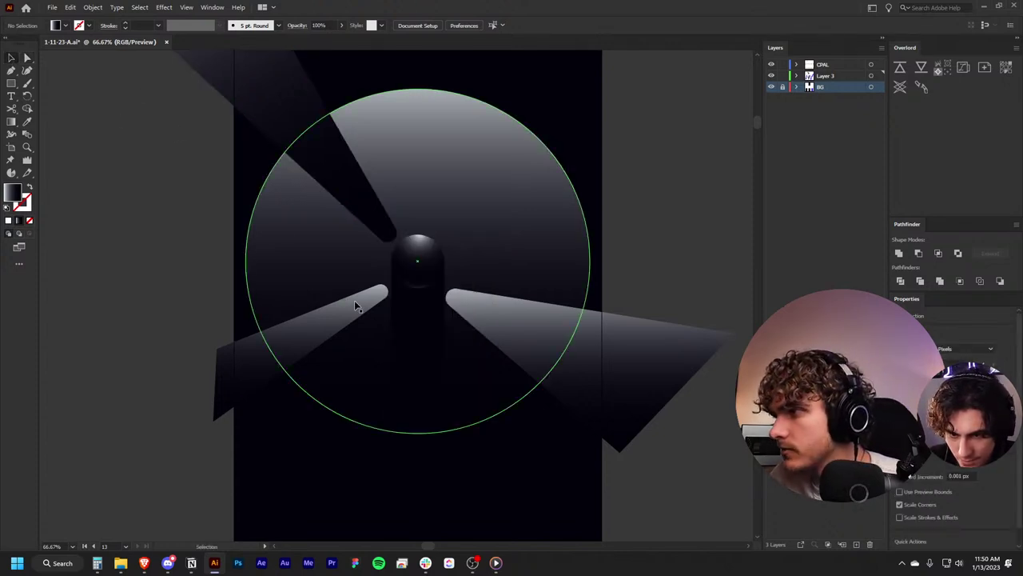
{"action": "key", "text": "m"}
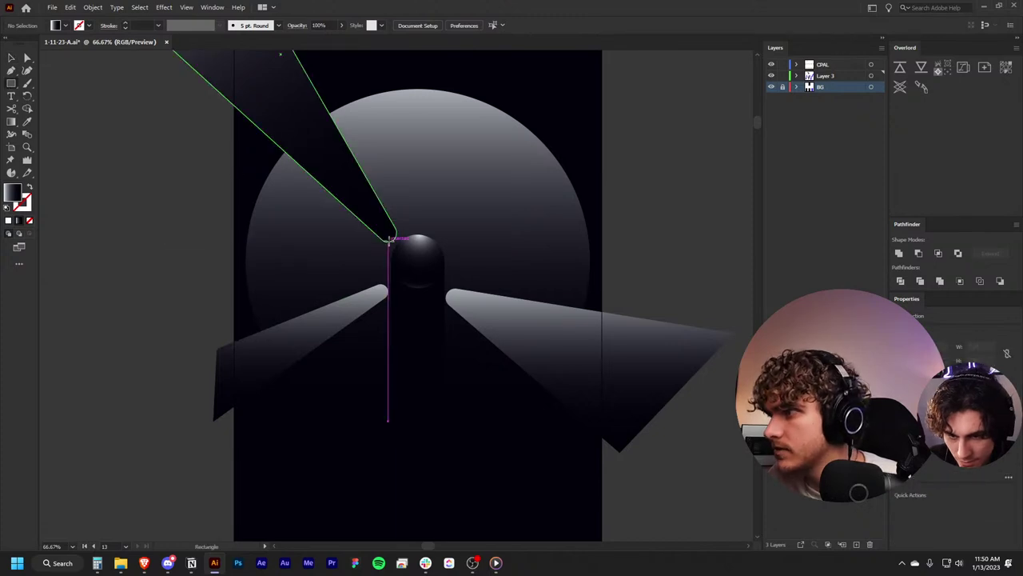
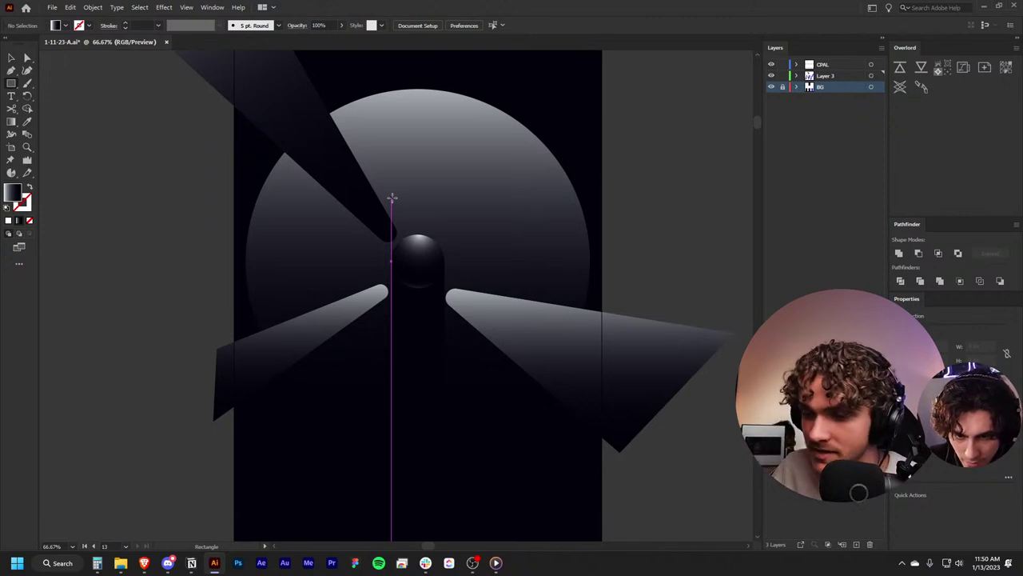
Step: Draw a thin vertical rectangle beside the central column, reaching up to the upper beam
{"action": "left_click_drag", "start_coordinate": [379, 237], "coordinate": [397, 390]}
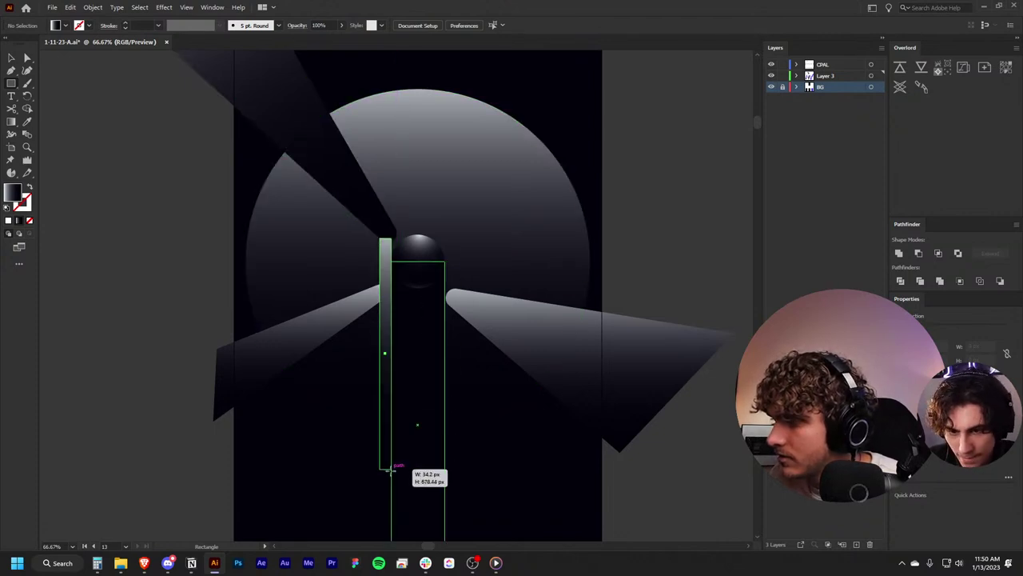
{"action": "left_click_drag", "start_coordinate": [396, 390], "coordinate": [398, 499]}
{"action": "key", "text": "v"}
{"action": "scroll", "coordinate": [389, 238], "scroll_direction": "up", "scroll_amount": 6}
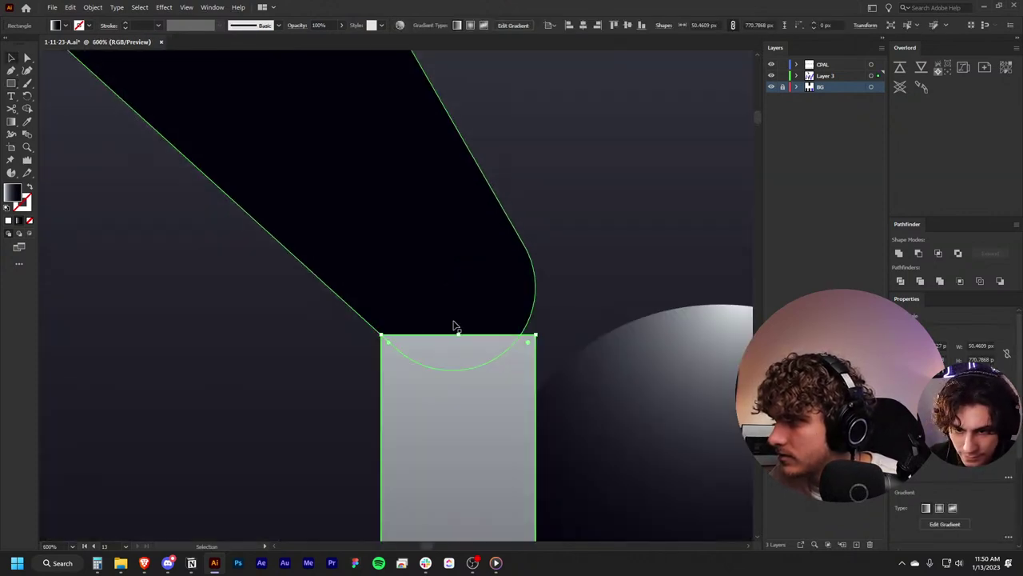
{"action": "left_click_drag", "start_coordinate": [461, 332], "coordinate": [461, 279]}
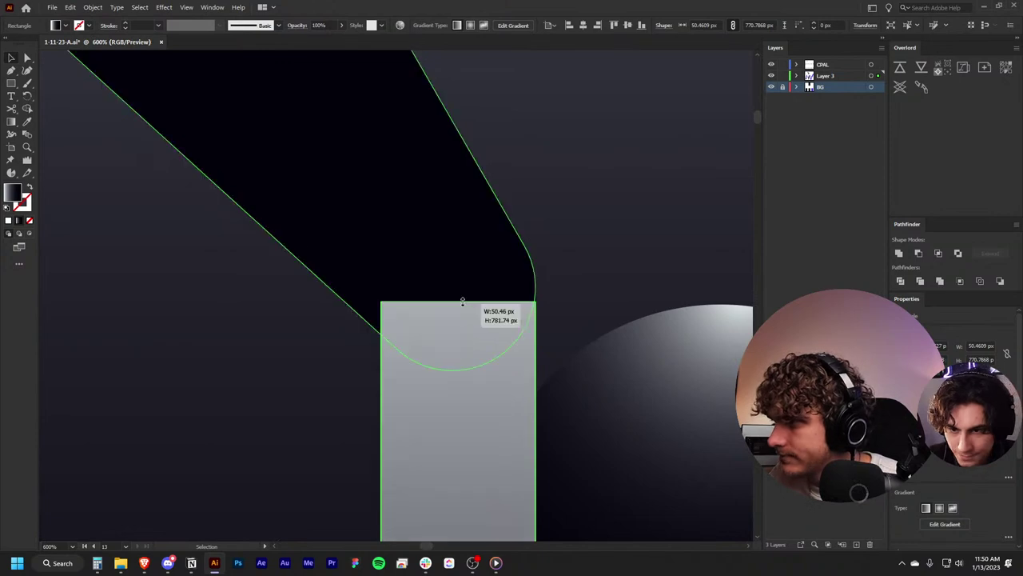
{"action": "scroll", "coordinate": [460, 279], "scroll_direction": "down", "scroll_amount": 2}
{"action": "scroll", "coordinate": [450, 258], "scroll_direction": "down", "scroll_amount": 3}
{"action": "scroll", "coordinate": [450, 257], "scroll_direction": "down", "scroll_amount": 2}
Step: Give the thin rectangle the column's black fill with the Eyedropper
{"action": "left_click", "coordinate": [450, 257]}
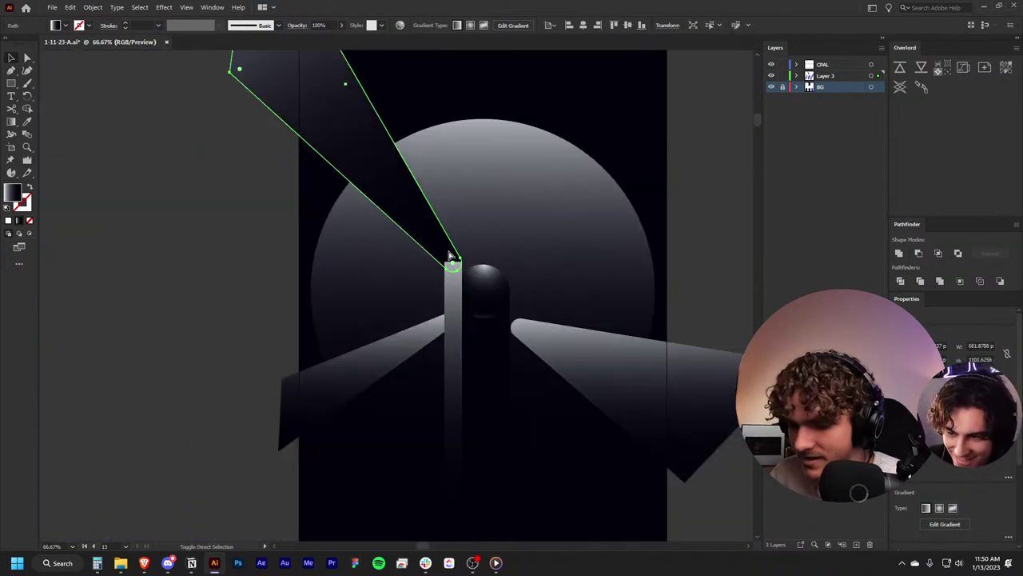
{"action": "left_click", "coordinate": [435, 332]}
{"action": "left_click", "coordinate": [501, 352], "text": "shift"}
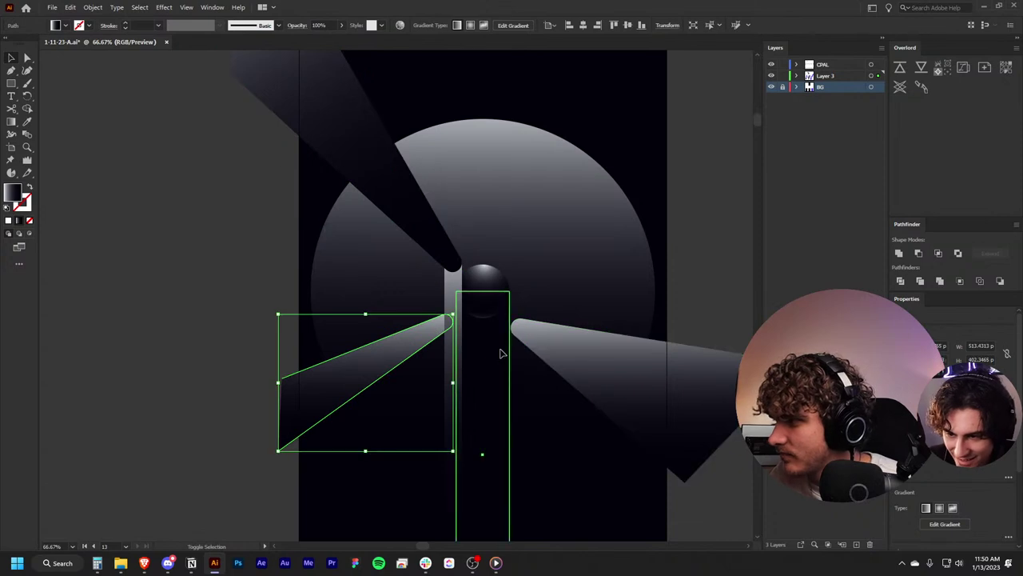
{"action": "left_click", "coordinate": [590, 366], "text": "shift"}
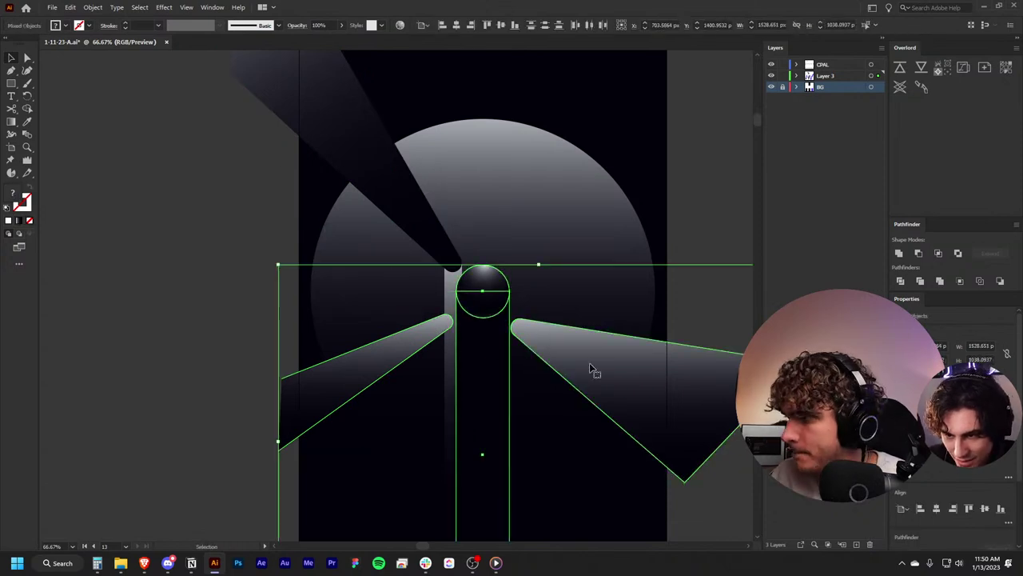
{"action": "left_click", "coordinate": [453, 359]}
{"action": "key", "text": "i"}
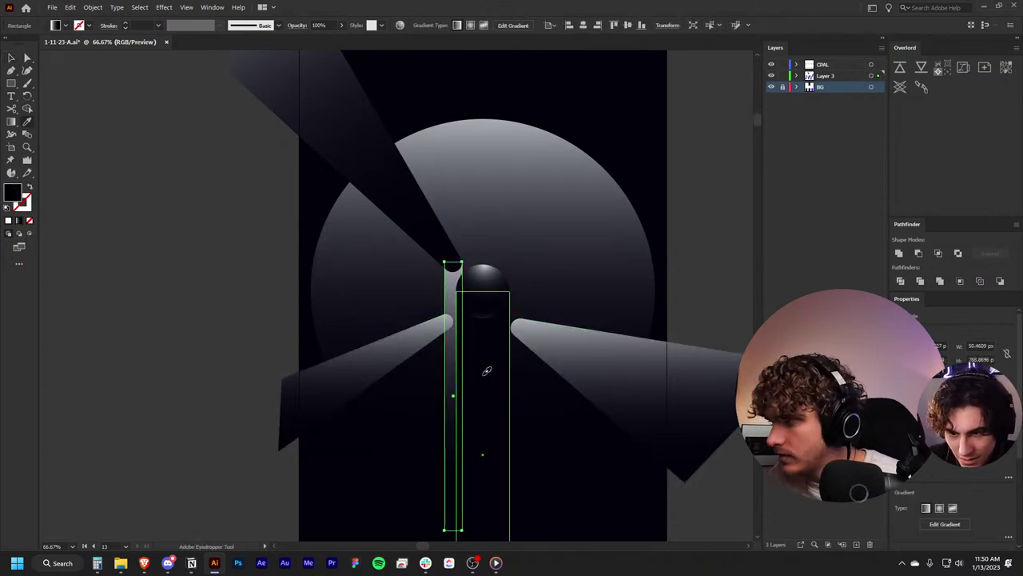
{"action": "left_click", "coordinate": [486, 362]}
{"action": "key", "text": "v"}
{"action": "left_click", "coordinate": [181, 314]}
Step: Alt-drag a copy of the thin strip to the column's right side
{"action": "scroll", "coordinate": [184, 314], "scroll_direction": "down", "scroll_amount": 1}
{"action": "scroll", "coordinate": [525, 296], "scroll_direction": "up", "scroll_amount": 1}
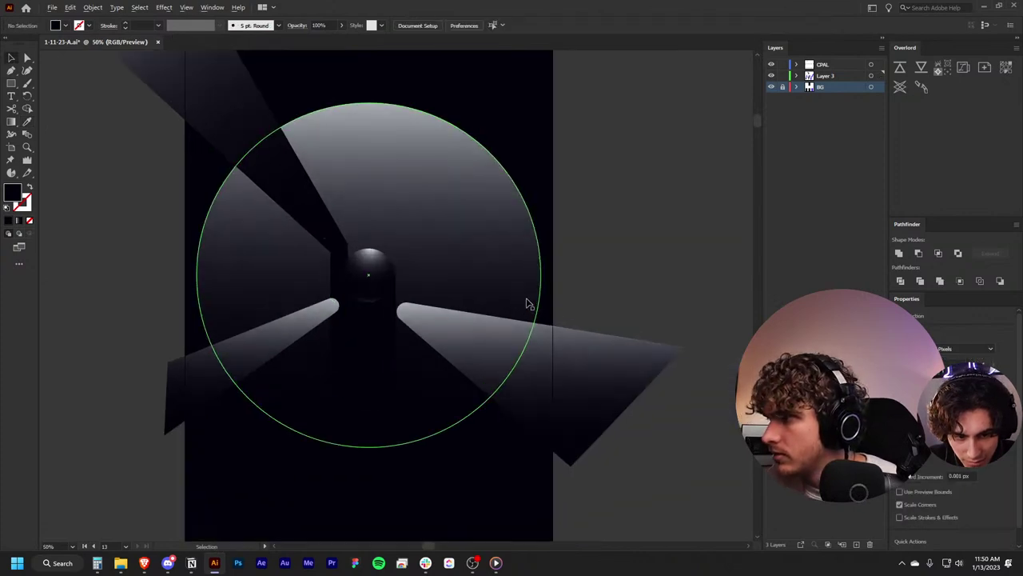
{"action": "scroll", "coordinate": [516, 294], "scroll_direction": "up", "scroll_amount": 2}
{"action": "scroll", "coordinate": [516, 294], "scroll_direction": "down", "scroll_amount": 1}
{"action": "scroll", "coordinate": [475, 283], "scroll_direction": "down", "scroll_amount": 1}
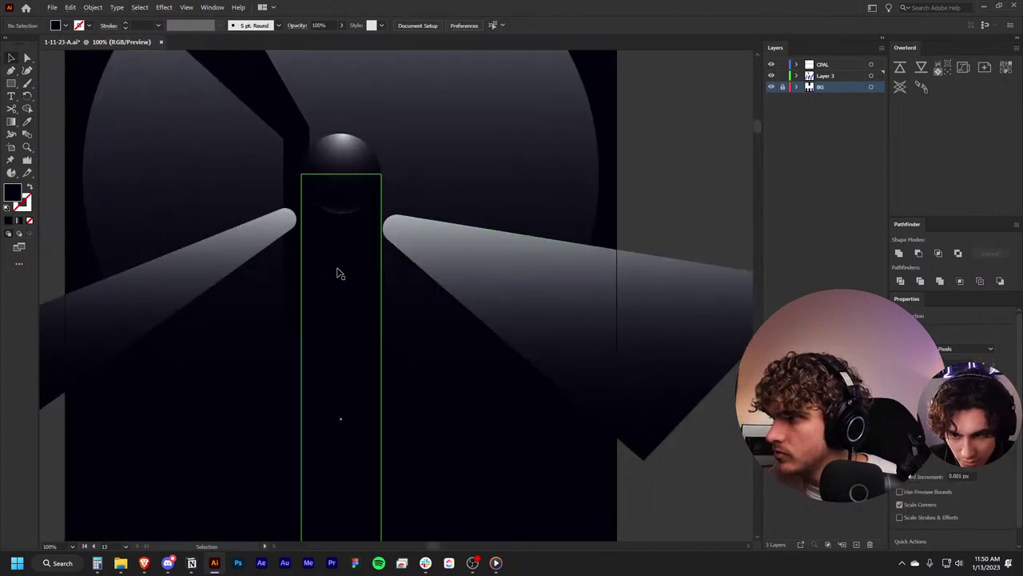
{"action": "scroll", "coordinate": [398, 267], "scroll_direction": "down", "scroll_amount": 1}
{"action": "scroll", "coordinate": [398, 266], "scroll_direction": "up", "scroll_amount": 2}
{"action": "left_click", "coordinate": [358, 300]}
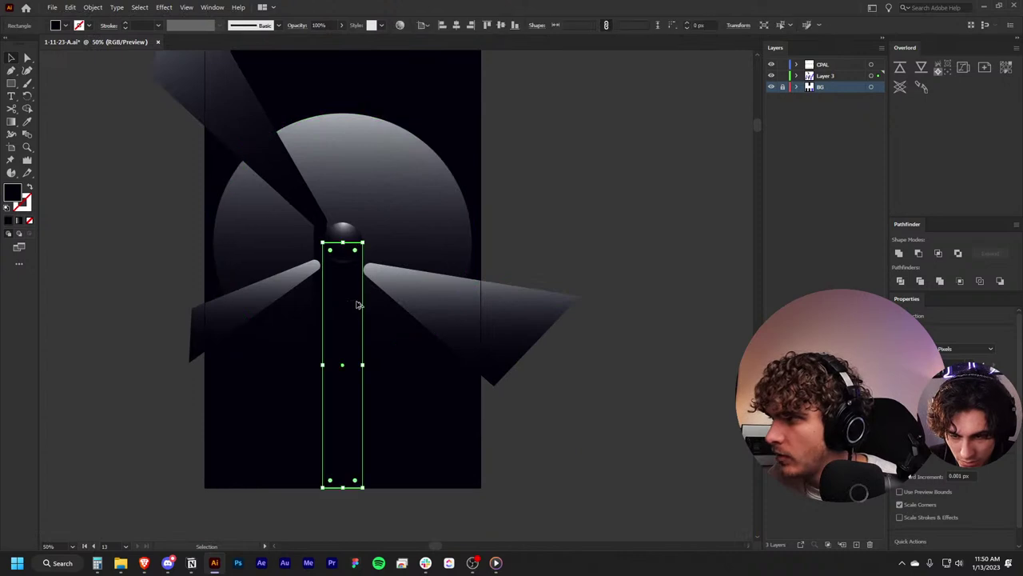
{"action": "scroll", "coordinate": [360, 297], "scroll_direction": "up", "scroll_amount": 2}
{"action": "left_click", "coordinate": [247, 255]}
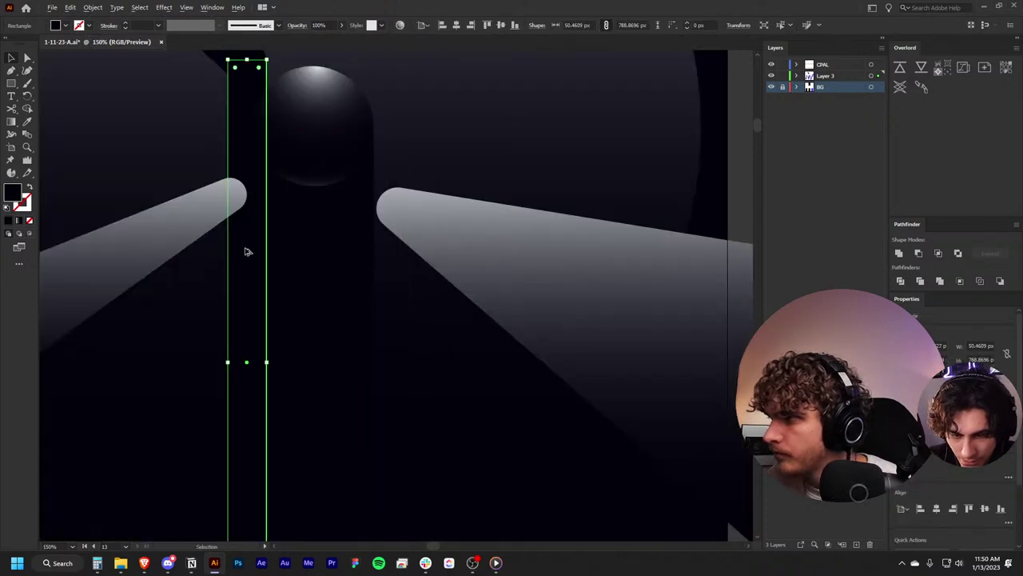
{"action": "mouse_move", "coordinate": [247, 251]}
{"action": "left_mouse_down"}
{"action": "mouse_move", "coordinate": [411, 354]}
{"action": "mouse_move", "coordinate": [389, 386]}
{"action": "left_mouse_up"}
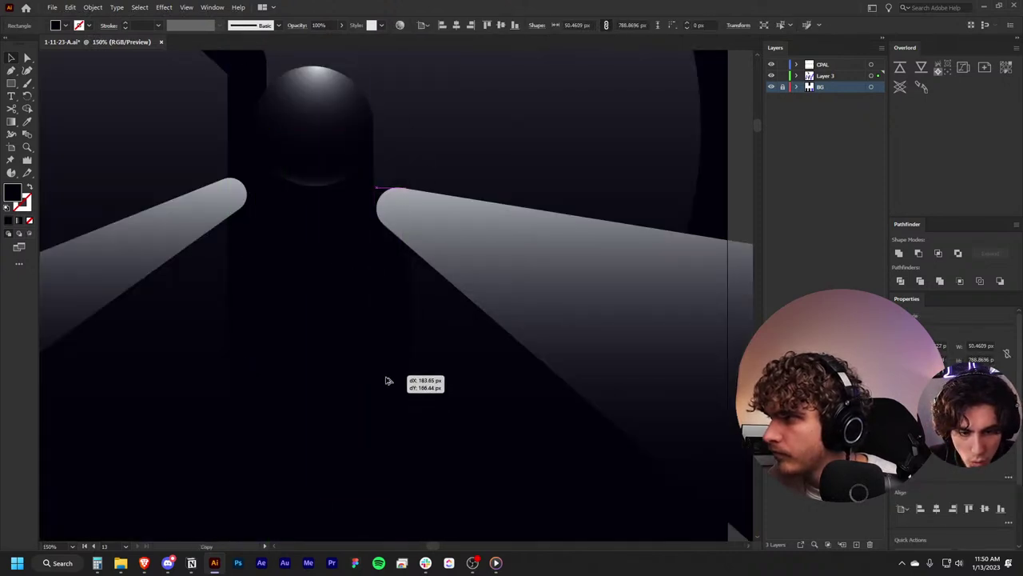
{"action": "scroll", "coordinate": [365, 325], "scroll_direction": "down", "scroll_amount": 1}
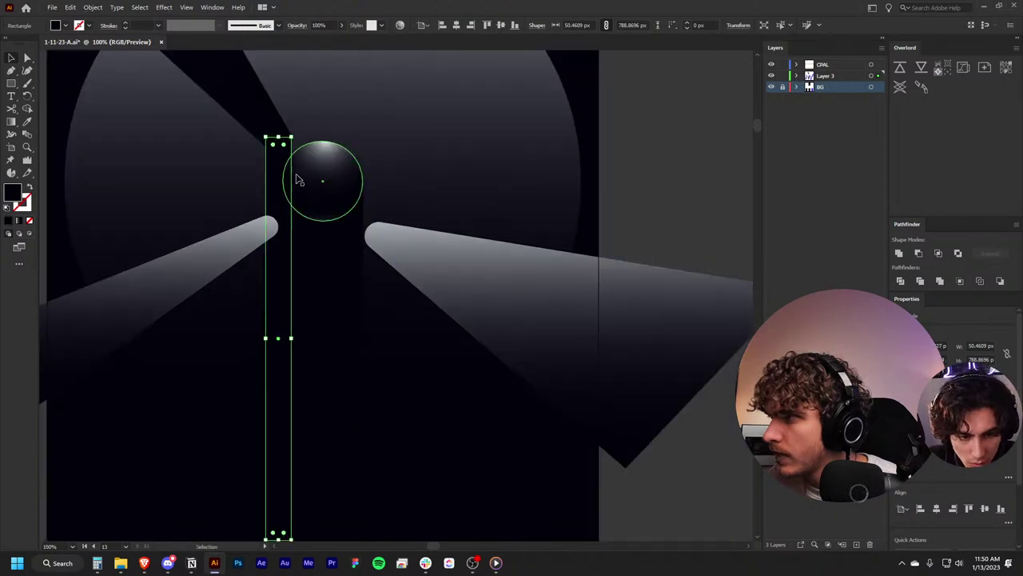
{"action": "mouse_move", "coordinate": [385, 381]}
{"action": "left_mouse_down"}
{"action": "mouse_move", "coordinate": [310, 192]}
{"action": "mouse_move", "coordinate": [366, 304]}
{"action": "left_mouse_up"}
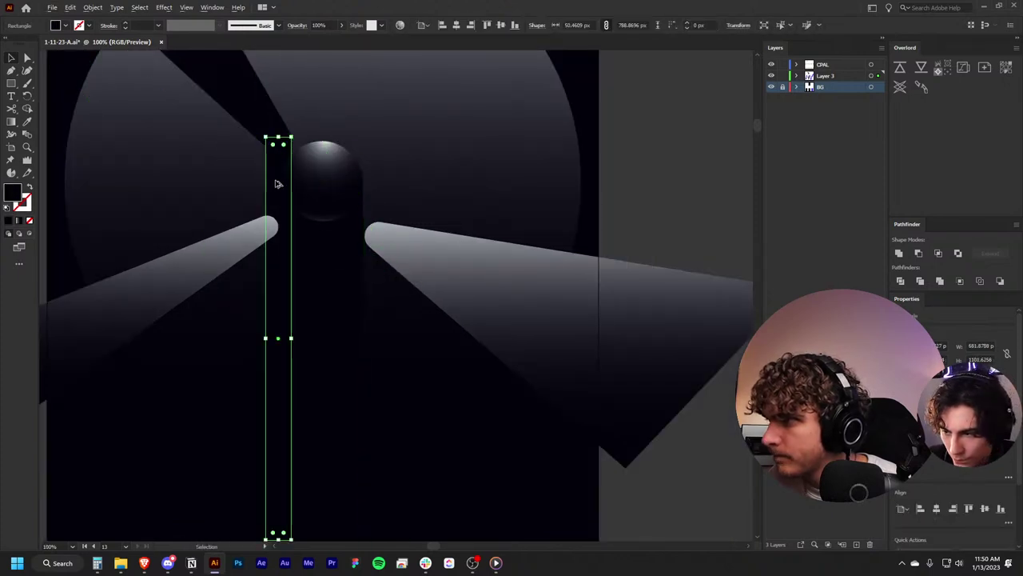
{"action": "left_click_drag", "start_coordinate": [366, 303], "coordinate": [375, 287]}
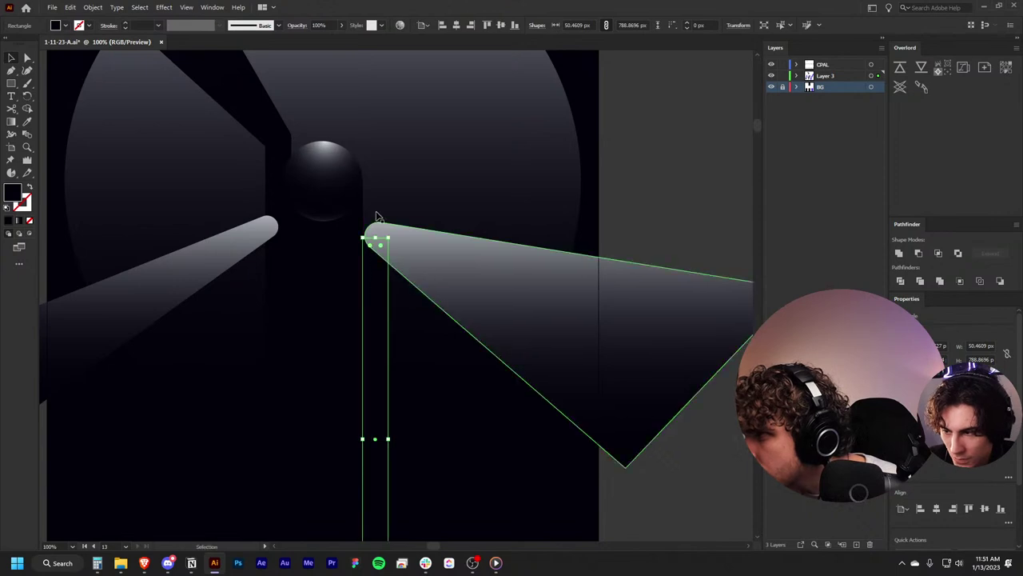
Step: Nudge the right beam slightly left and up against the column, then deselect
{"action": "scroll", "coordinate": [390, 236], "scroll_direction": "up", "scroll_amount": 4}
{"action": "left_click_drag", "start_coordinate": [407, 317], "coordinate": [394, 315]}
{"action": "scroll", "coordinate": [395, 315], "scroll_direction": "down", "scroll_amount": 4}
{"action": "left_click", "coordinate": [680, 189]}
{"action": "scroll", "coordinate": [592, 299], "scroll_direction": "up", "scroll_amount": 2}
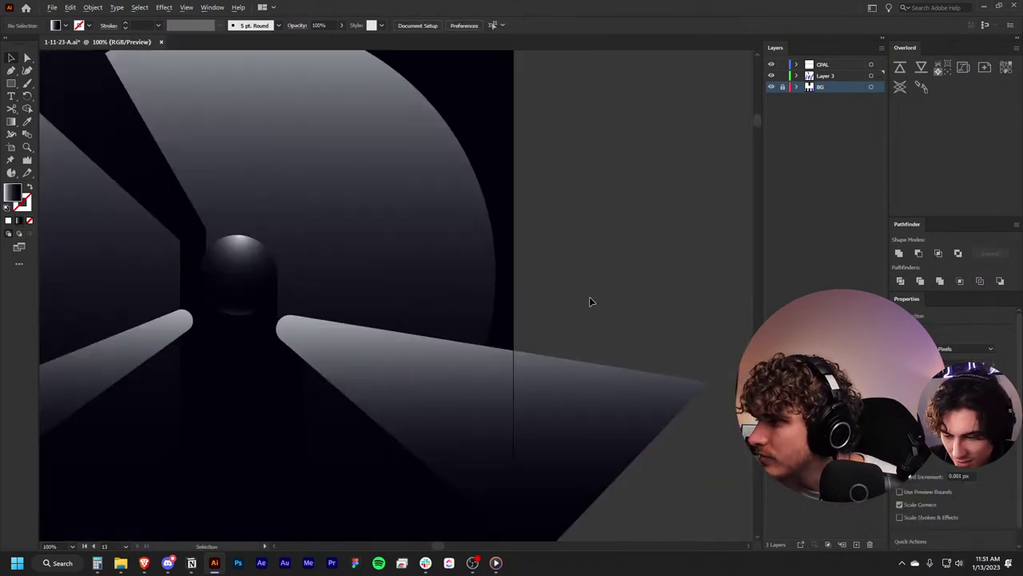
{"action": "scroll", "coordinate": [592, 299], "scroll_direction": "down", "scroll_amount": 2}
{"action": "scroll", "coordinate": [596, 281], "scroll_direction": "down", "scroll_amount": 2}
{"action": "scroll", "coordinate": [571, 472], "scroll_direction": "up", "scroll_amount": 3}
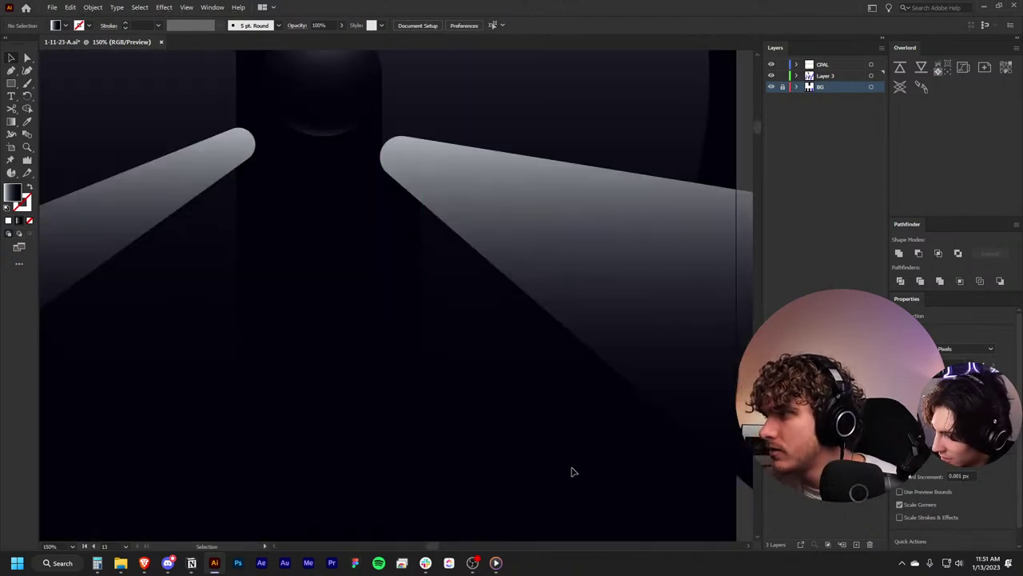
{"action": "scroll", "coordinate": [580, 457], "scroll_direction": "down", "scroll_amount": 2}
{"action": "scroll", "coordinate": [621, 190], "scroll_direction": "up", "scroll_amount": 2}
{"action": "scroll", "coordinate": [621, 189], "scroll_direction": "right", "scroll_amount": 2}
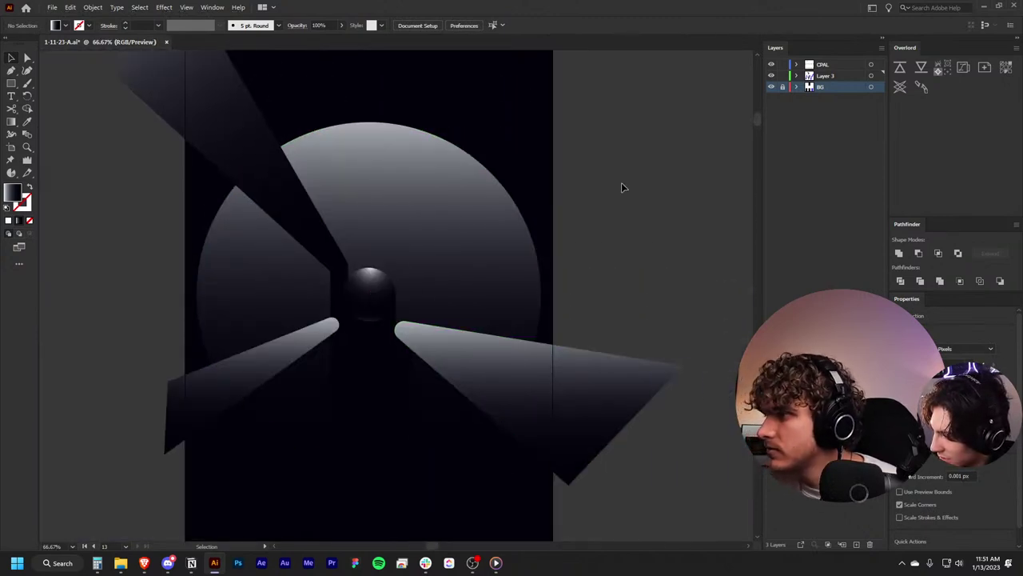
{"action": "scroll", "coordinate": [480, 256], "scroll_direction": "right", "scroll_amount": 2}
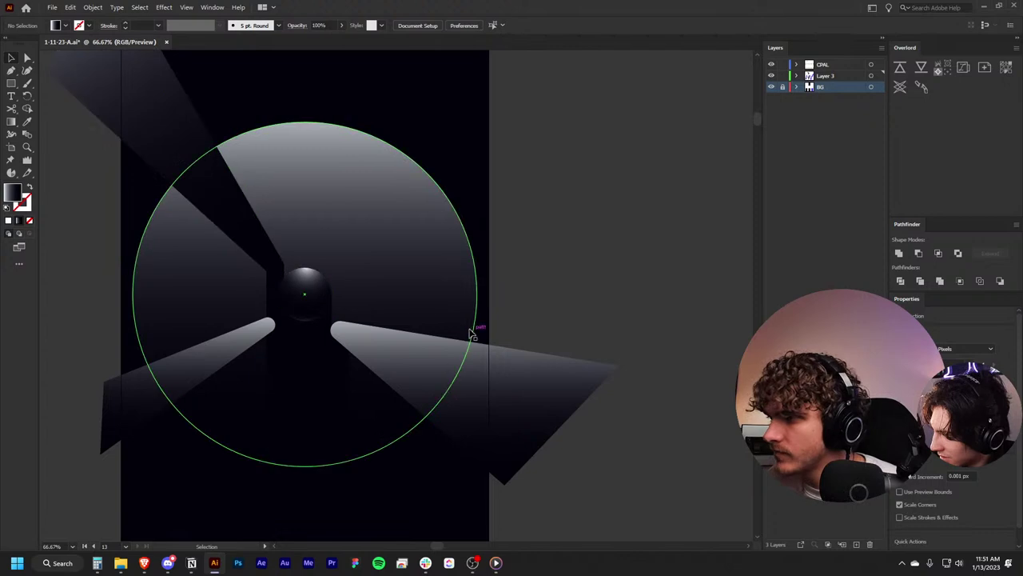
Step: Redraw the upper-left beam's gradient across and farther up the beam
{"action": "left_click", "coordinate": [252, 240]}
{"action": "key", "text": "g"}
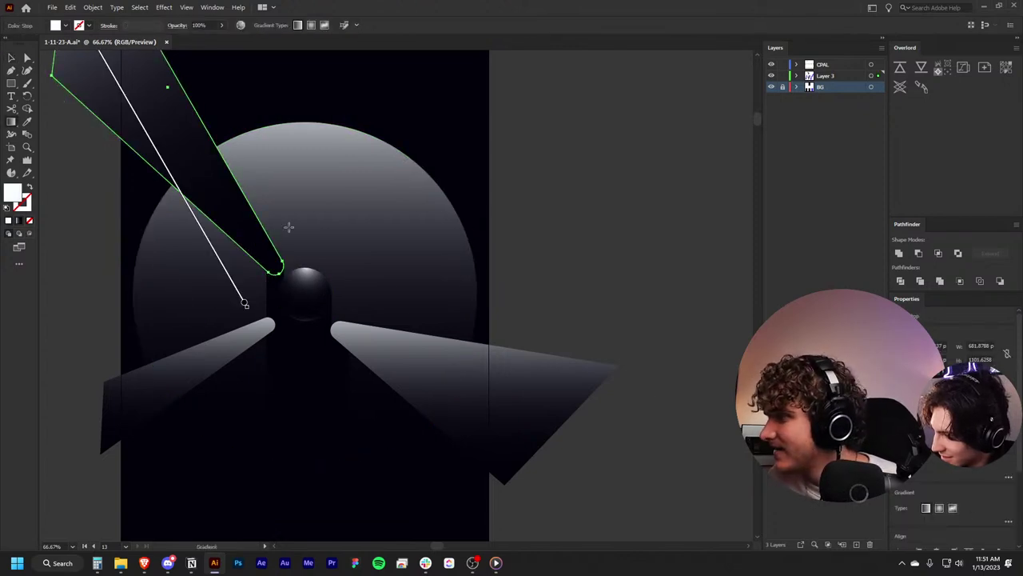
{"action": "left_click_drag", "start_coordinate": [244, 188], "coordinate": [209, 216]}
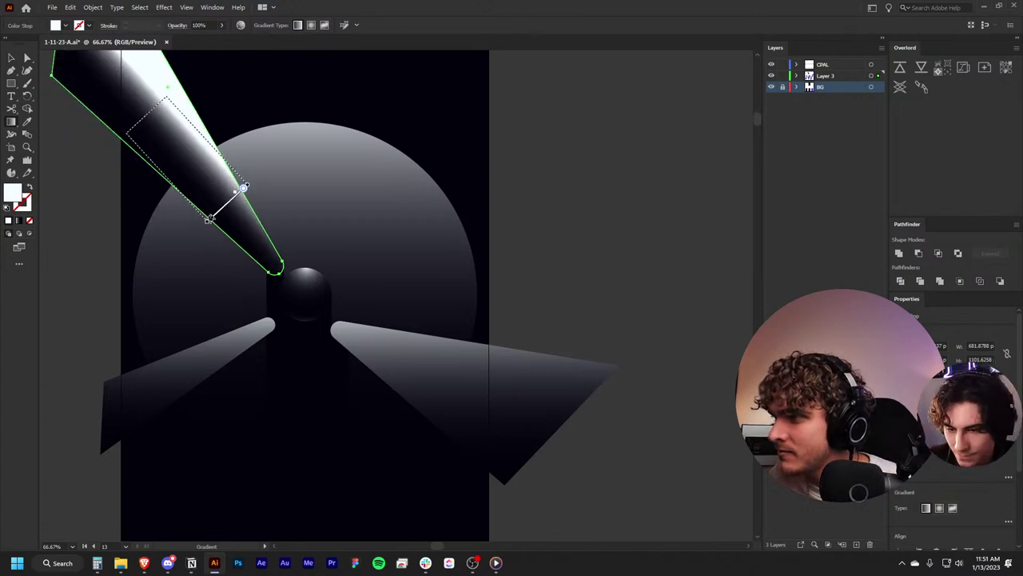
{"action": "scroll", "coordinate": [212, 198], "scroll_direction": "up", "scroll_amount": 2, "text": "alt"}
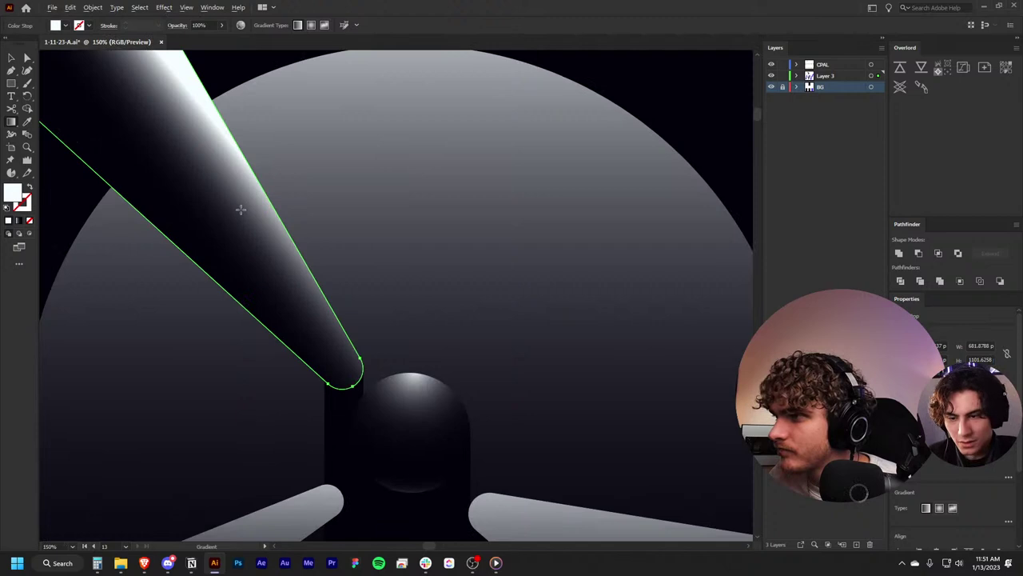
{"action": "scroll", "coordinate": [241, 209], "scroll_direction": "down", "scroll_amount": 2, "text": "alt"}
{"action": "scroll", "coordinate": [223, 180], "scroll_direction": "down", "scroll_amount": 1, "text": "alt"}
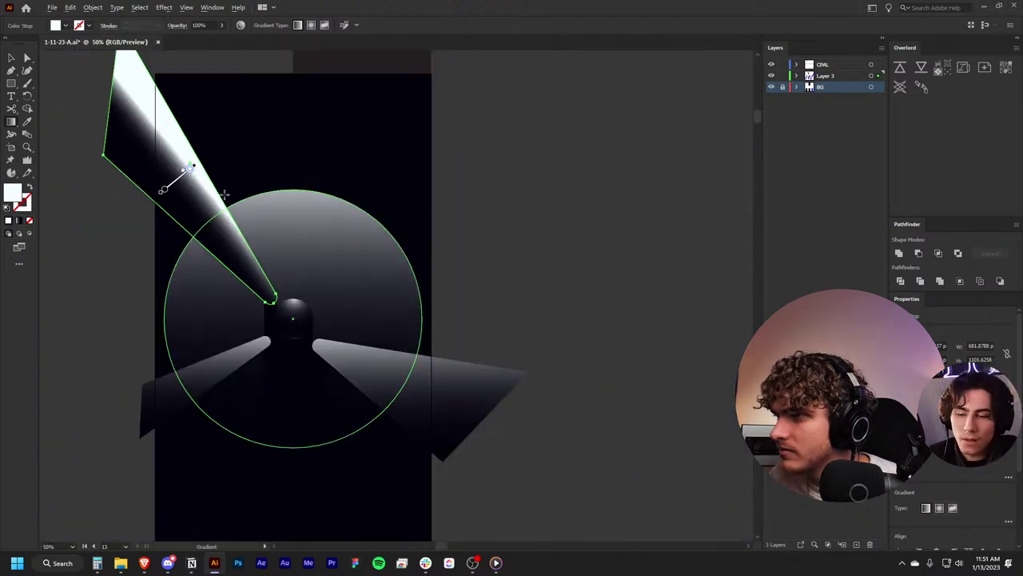
{"action": "left_click_drag", "start_coordinate": [222, 192], "coordinate": [219, 179]}
{"action": "left_click_drag", "start_coordinate": [184, 214], "coordinate": [174, 217]}
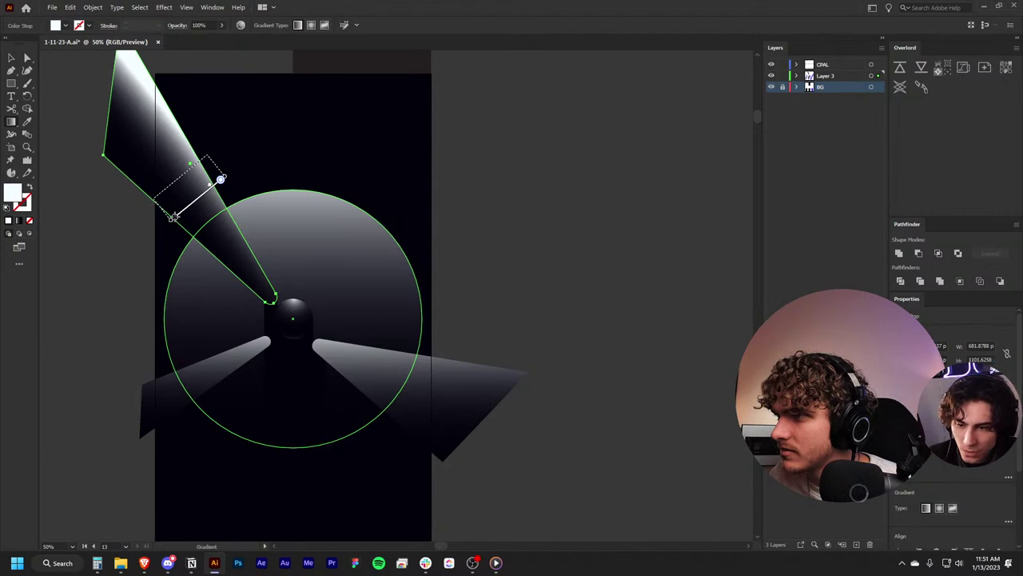
Step: Add a colour stop to the beam's gradient and inspect its stop settings
{"action": "left_click", "coordinate": [196, 161]}
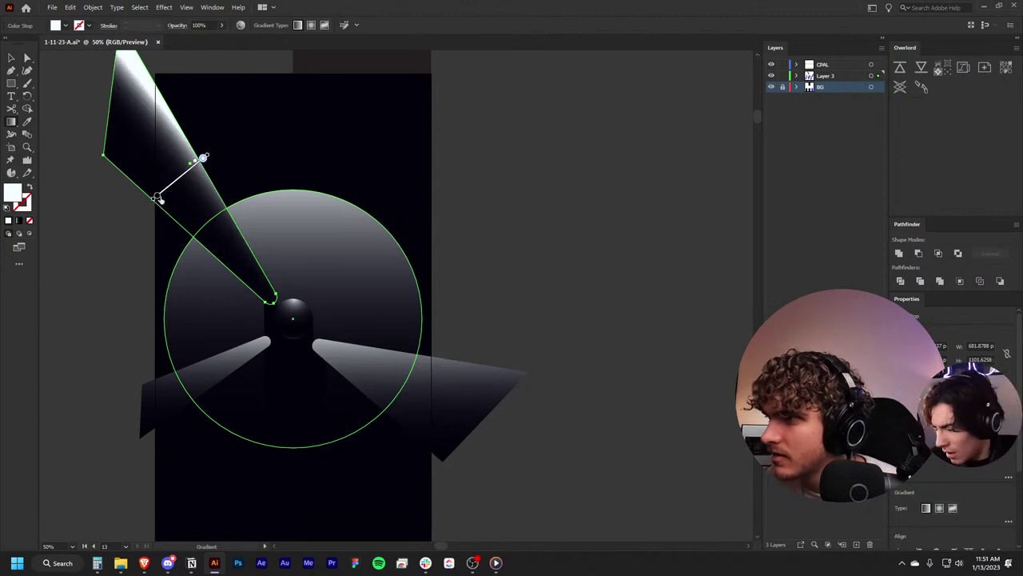
{"action": "left_click_drag", "start_coordinate": [176, 179], "coordinate": [184, 174]}
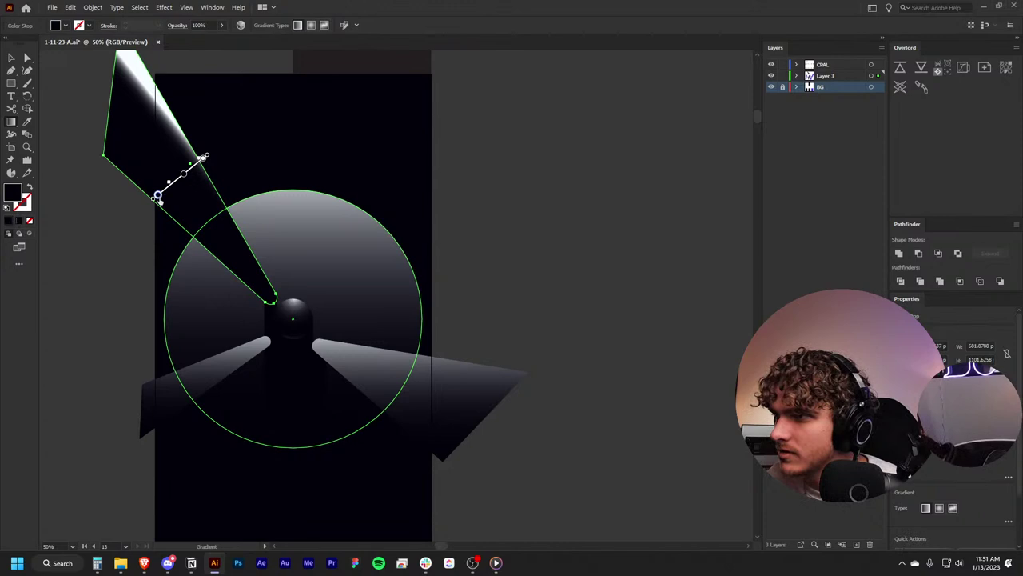
{"action": "double_click", "coordinate": [157, 195]}
{"action": "key", "text": "Escape"}
{"action": "scroll", "coordinate": [157, 196], "scroll_direction": "up", "scroll_amount": 1}
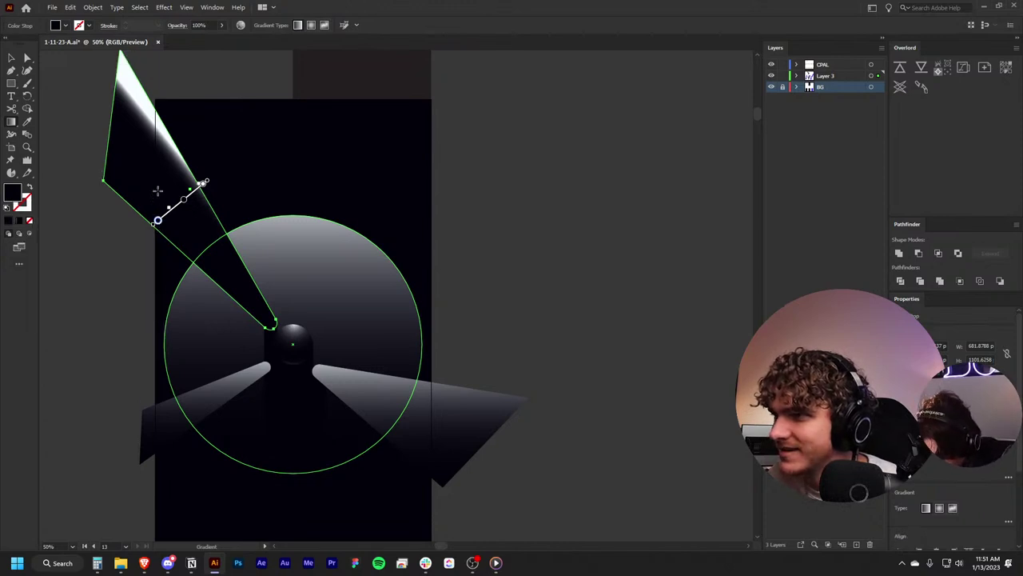
{"action": "scroll", "coordinate": [190, 198], "scroll_direction": "down", "scroll_amount": 3, "text": "alt"}
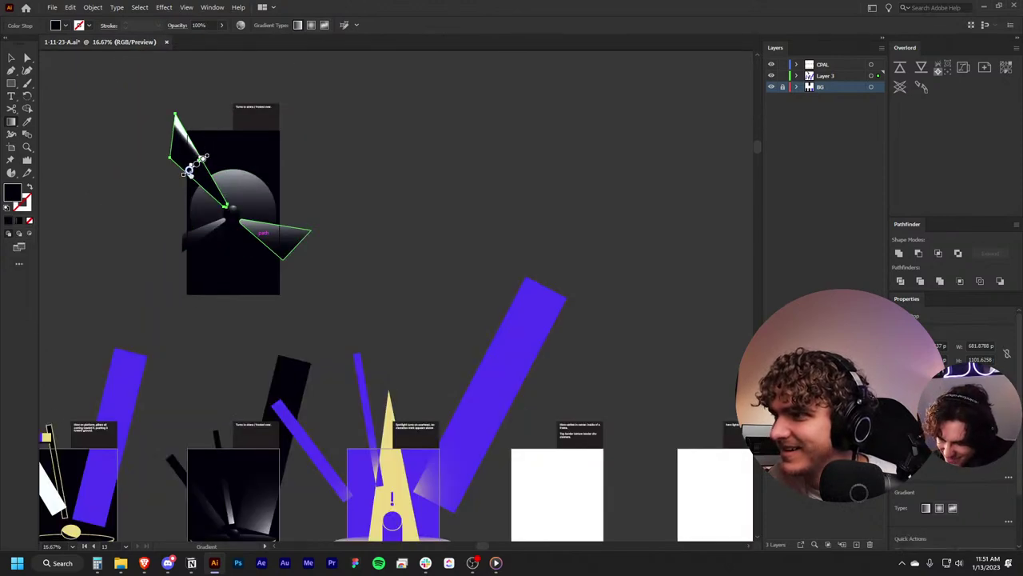
{"action": "double_click", "coordinate": [186, 170]}
{"action": "left_click", "coordinate": [49, 247]}
{"action": "scroll", "coordinate": [395, 326], "scroll_direction": "left", "scroll_amount": 1}
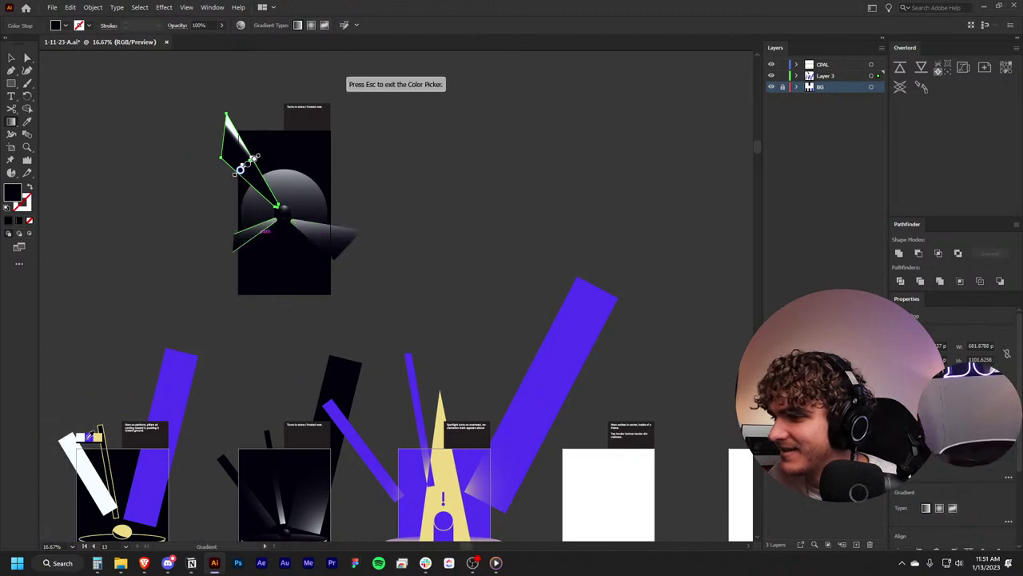
{"action": "scroll", "coordinate": [240, 170], "scroll_direction": "up", "scroll_amount": 1, "text": "alt"}
{"action": "scroll", "coordinate": [240, 170], "scroll_direction": "up", "scroll_amount": 1, "text": "alt"}
{"action": "scroll", "coordinate": [240, 170], "scroll_direction": "up", "scroll_amount": 2, "text": "alt"}
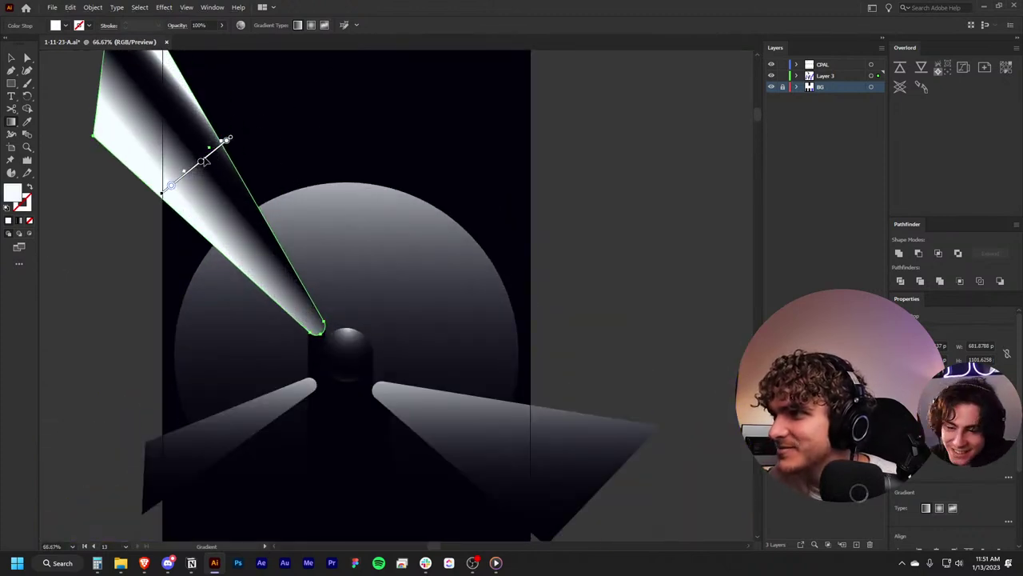
Step: Put a white stop at the beam's outer end and fine-tune the gradient's position
{"action": "key", "text": "Delete"}
{"action": "left_click", "coordinate": [164, 192]}
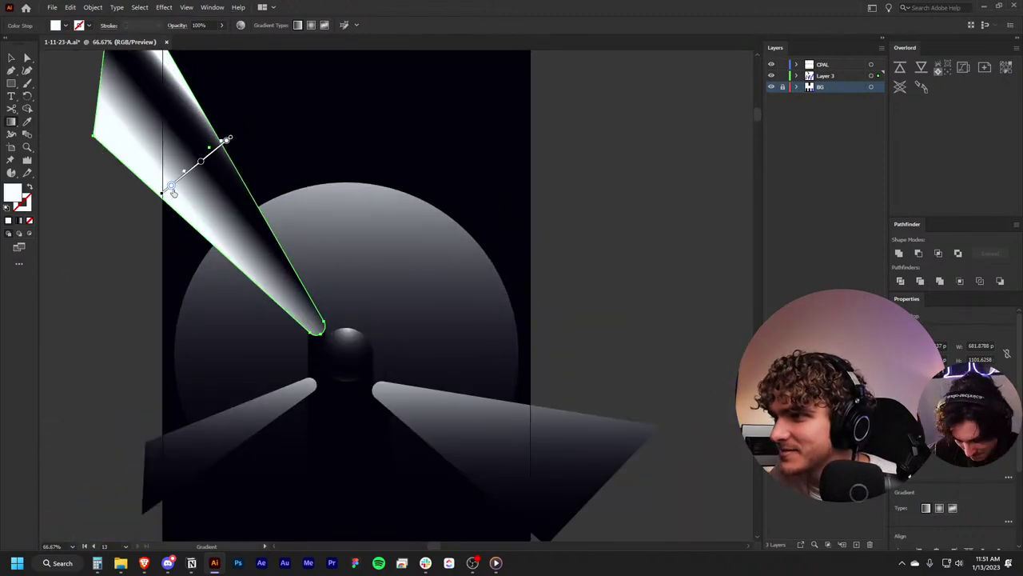
{"action": "left_click_drag", "start_coordinate": [182, 177], "coordinate": [169, 191]}
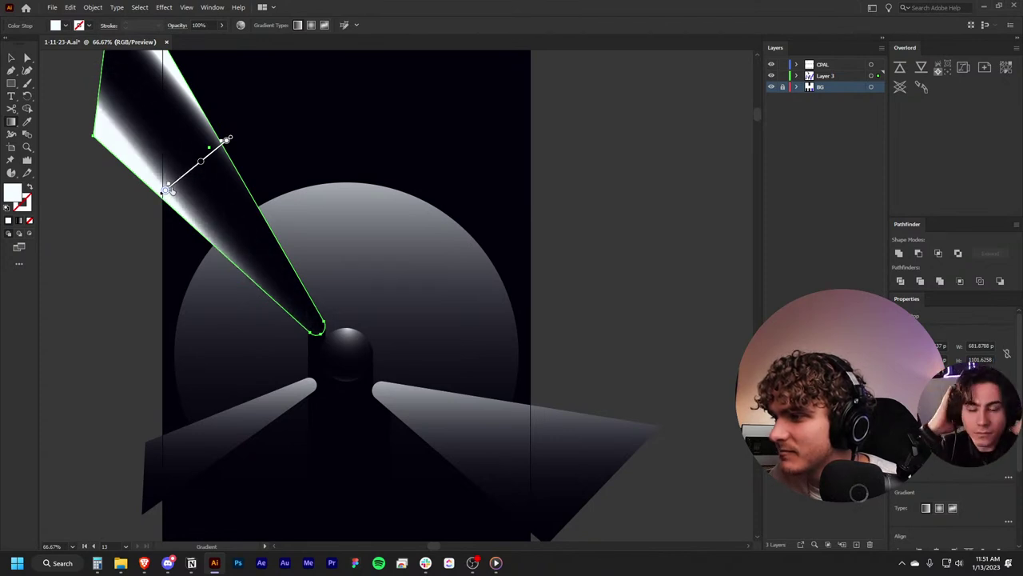
{"action": "left_click_drag", "start_coordinate": [161, 203], "coordinate": [158, 206]}
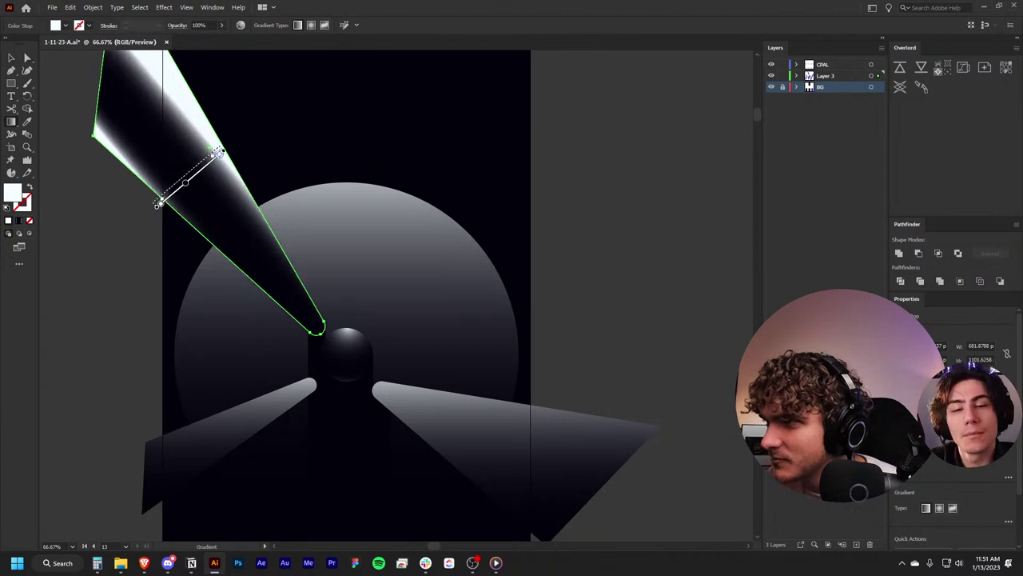
{"action": "left_click_drag", "start_coordinate": [223, 151], "coordinate": [227, 155]}
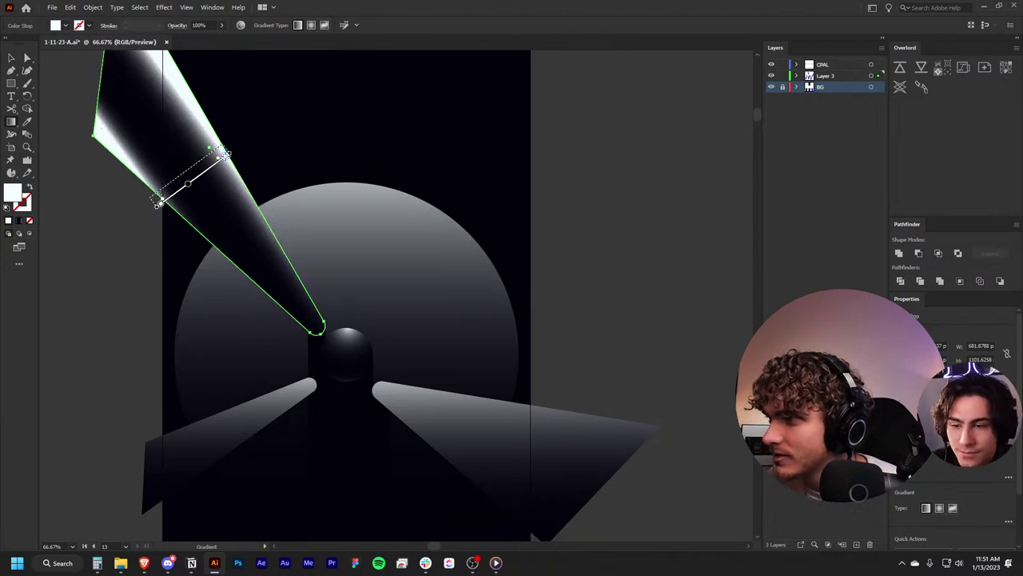
{"action": "key", "text": "v"}
{"action": "left_click", "coordinate": [553, 228]}
{"action": "scroll", "coordinate": [552, 229], "scroll_direction": "up", "scroll_amount": 1}
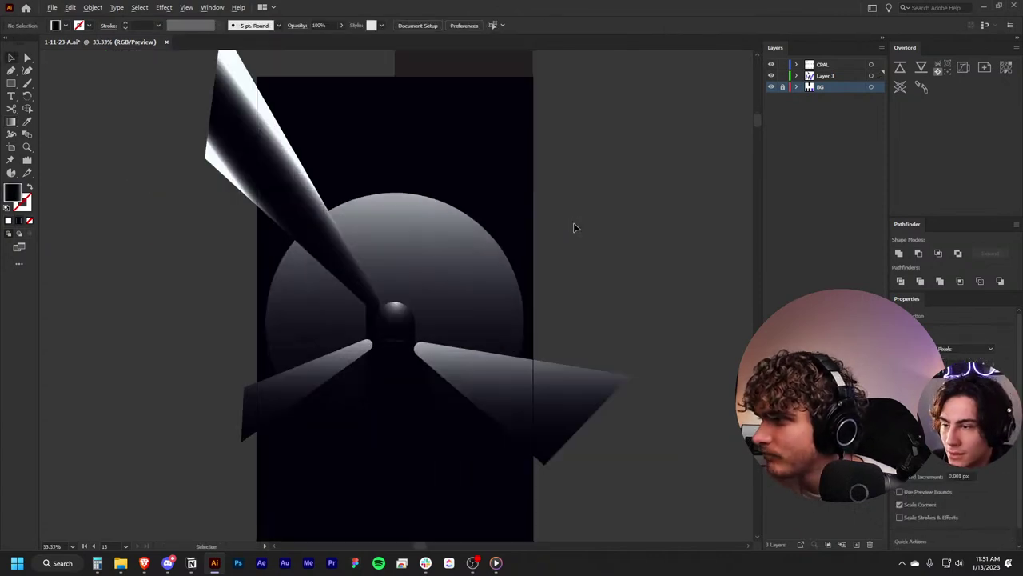
Step: Copy the upper beam's gradient onto the right beam, angled to brighten outward
{"action": "left_click", "coordinate": [456, 390]}
{"action": "key", "text": "i"}
{"action": "left_click", "coordinate": [478, 332]}
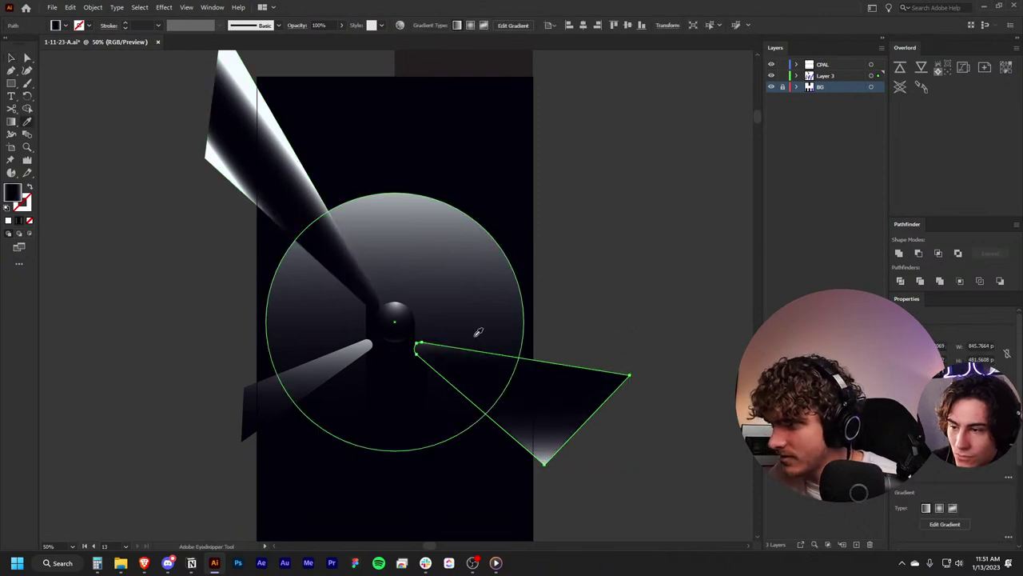
{"action": "key", "text": "g"}
{"action": "scroll", "coordinate": [454, 399], "scroll_direction": "up", "scroll_amount": 1}
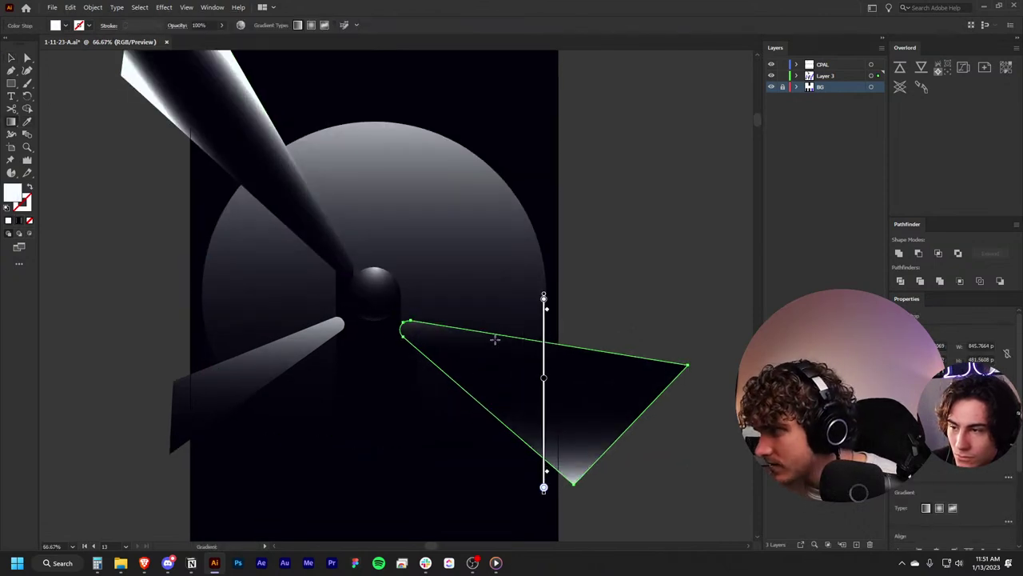
{"action": "mouse_move", "coordinate": [494, 334]}
{"action": "left_mouse_down"}
{"action": "mouse_move", "coordinate": [454, 389]}
{"action": "mouse_move", "coordinate": [490, 417]}
{"action": "left_mouse_up"}
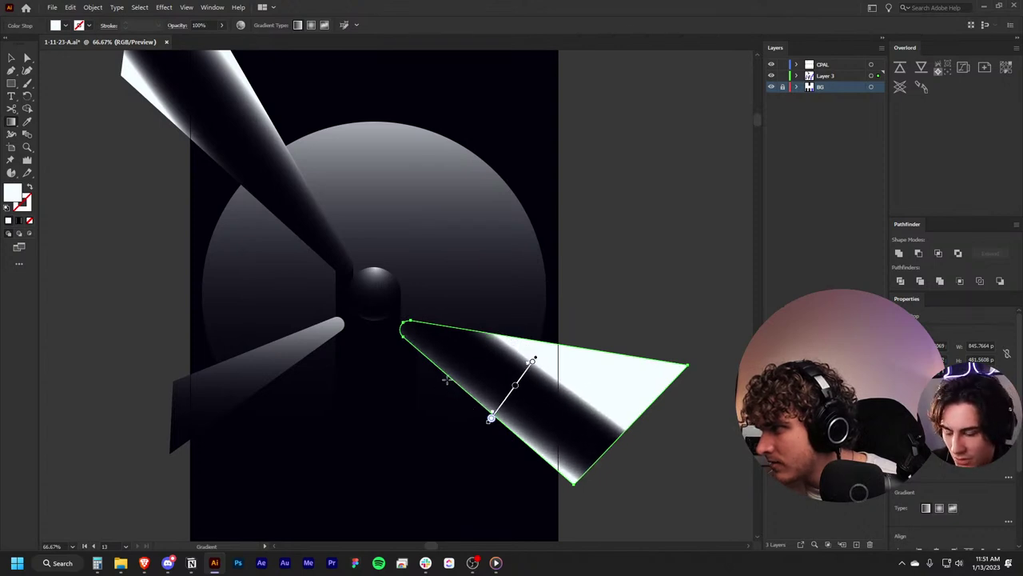
{"action": "mouse_move", "coordinate": [446, 380]}
{"action": "left_mouse_down"}
{"action": "mouse_move", "coordinate": [512, 426]}
{"action": "mouse_move", "coordinate": [565, 343]}
{"action": "mouse_move", "coordinate": [551, 342]}
{"action": "left_mouse_up"}
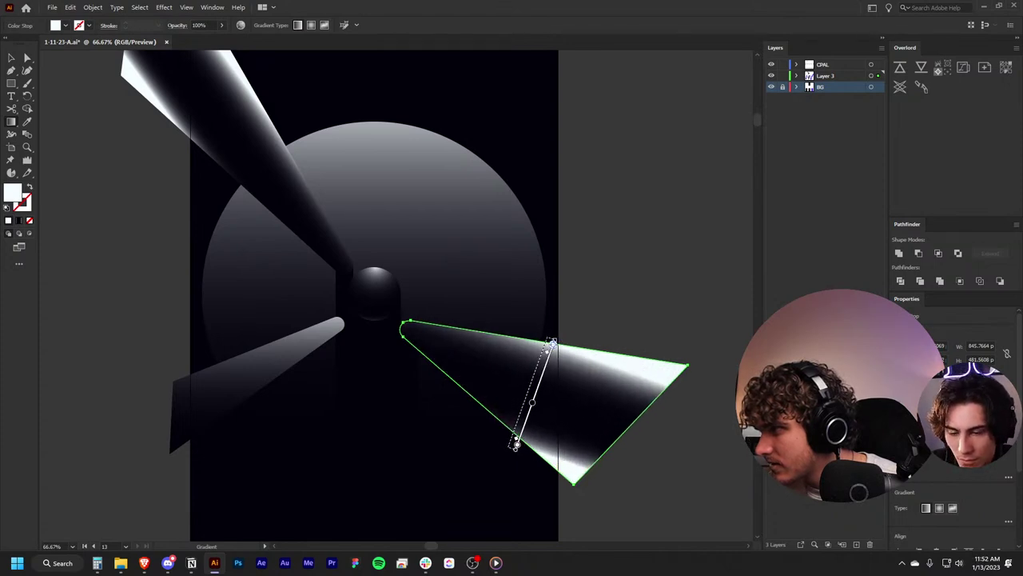
{"action": "key", "text": "v"}
{"action": "left_click", "coordinate": [616, 281]}
{"action": "scroll", "coordinate": [616, 282], "scroll_direction": "up", "scroll_amount": 2}
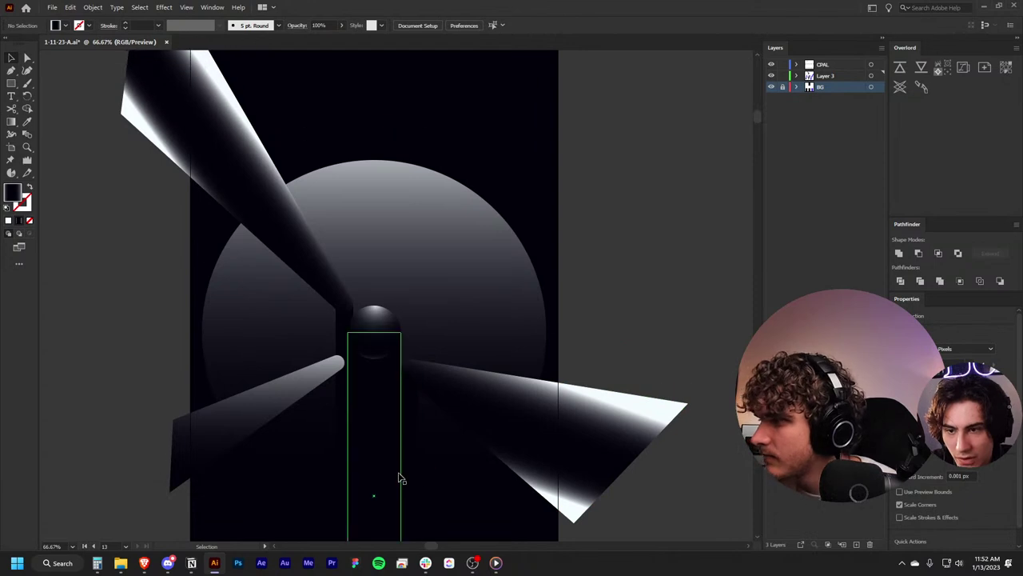
{"action": "scroll", "coordinate": [402, 478], "scroll_direction": "down", "scroll_amount": 1}
{"action": "scroll", "coordinate": [312, 427], "scroll_direction": "up", "scroll_amount": 1}
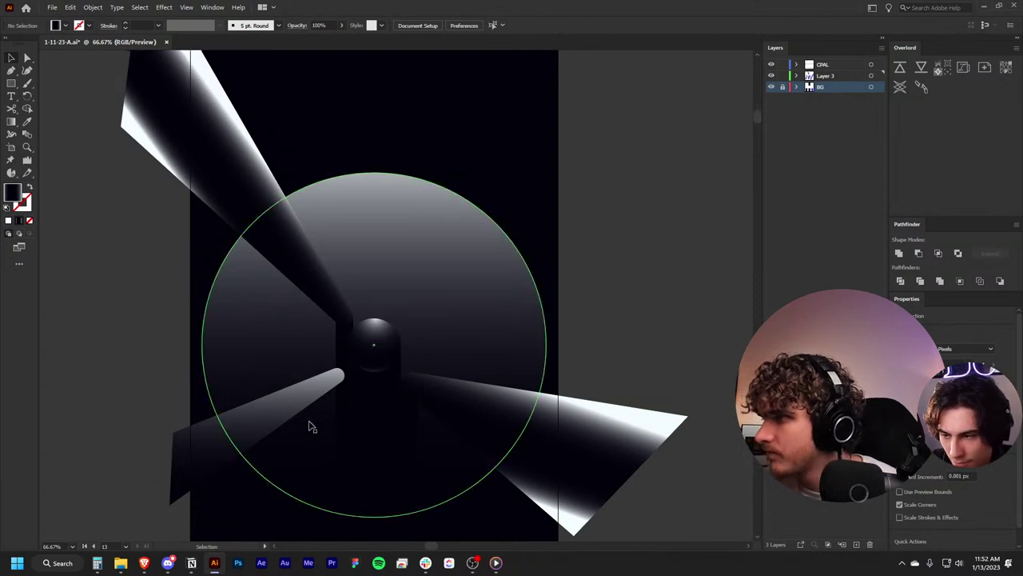
Step: Copy the gradient onto the left beam and redraw it to brighten outward
{"action": "left_click", "coordinate": [200, 446]}
{"action": "scroll", "coordinate": [308, 430], "scroll_direction": "down", "scroll_amount": 2}
{"action": "key", "text": "i"}
{"action": "left_click", "coordinate": [464, 360]}
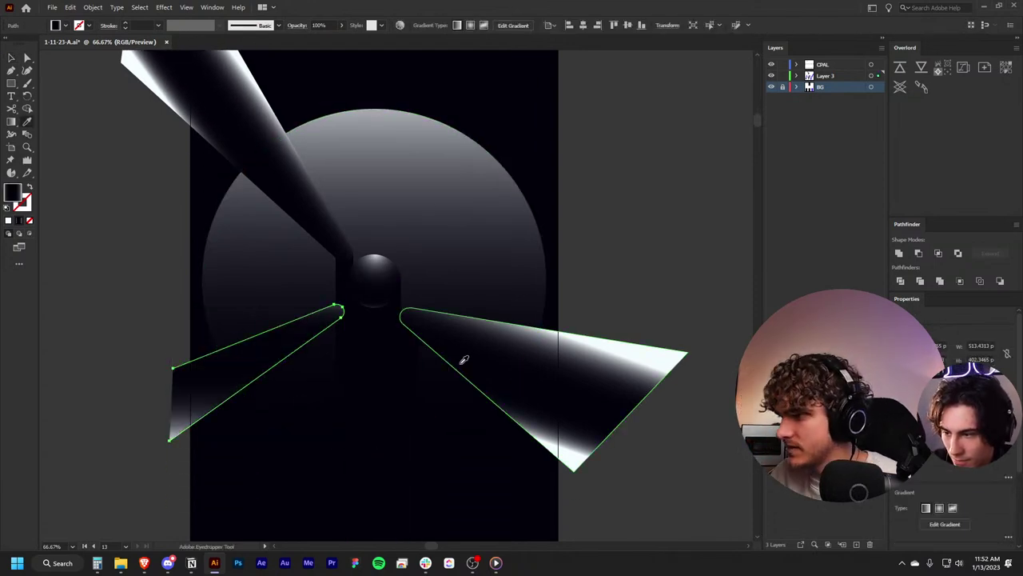
{"action": "scroll", "coordinate": [463, 359], "scroll_direction": "down", "scroll_amount": 1}
{"action": "key", "text": "g"}
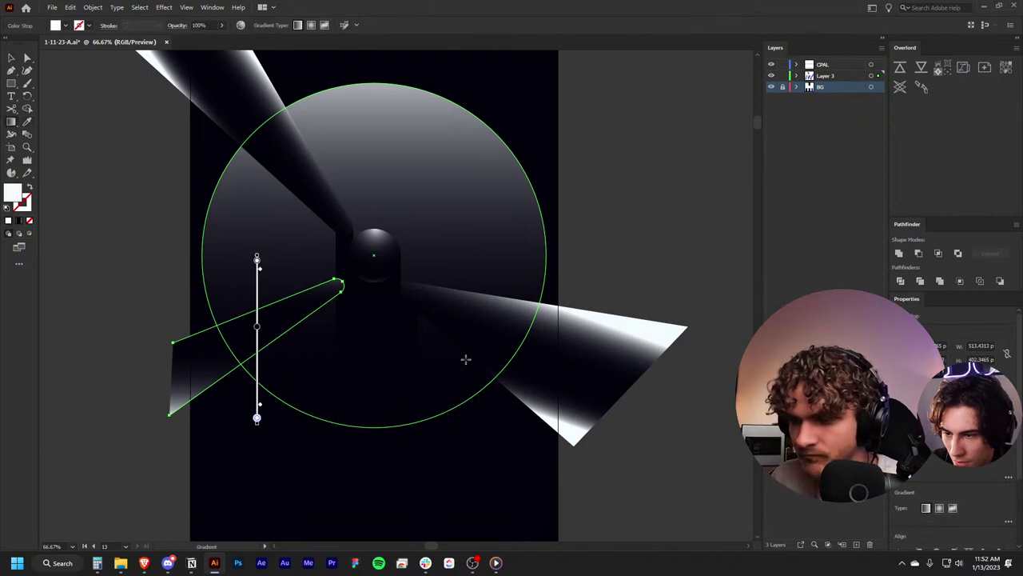
{"action": "scroll", "coordinate": [339, 280], "scroll_direction": "up", "scroll_amount": 1}
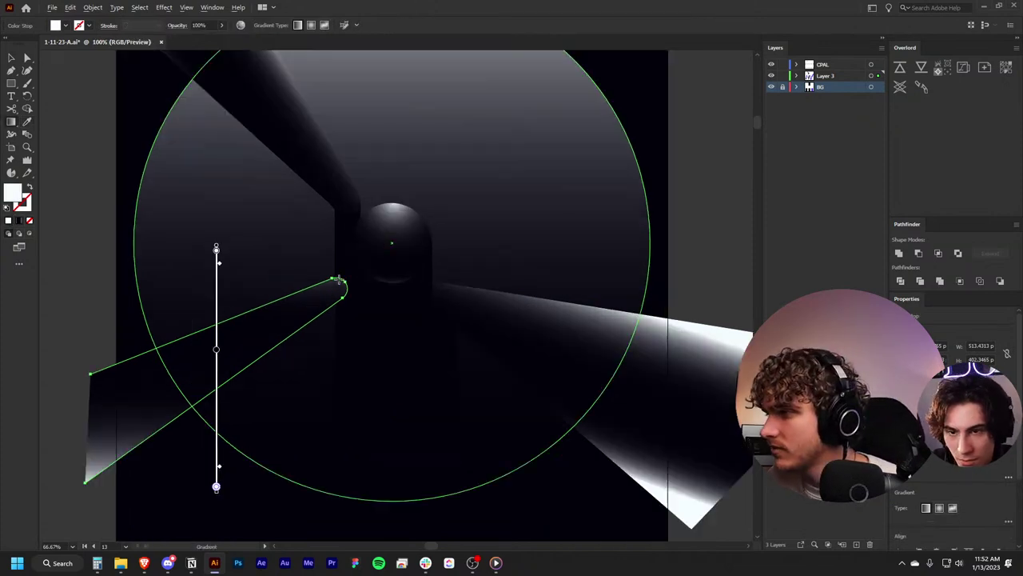
{"action": "scroll", "coordinate": [339, 280], "scroll_direction": "down", "scroll_amount": 1}
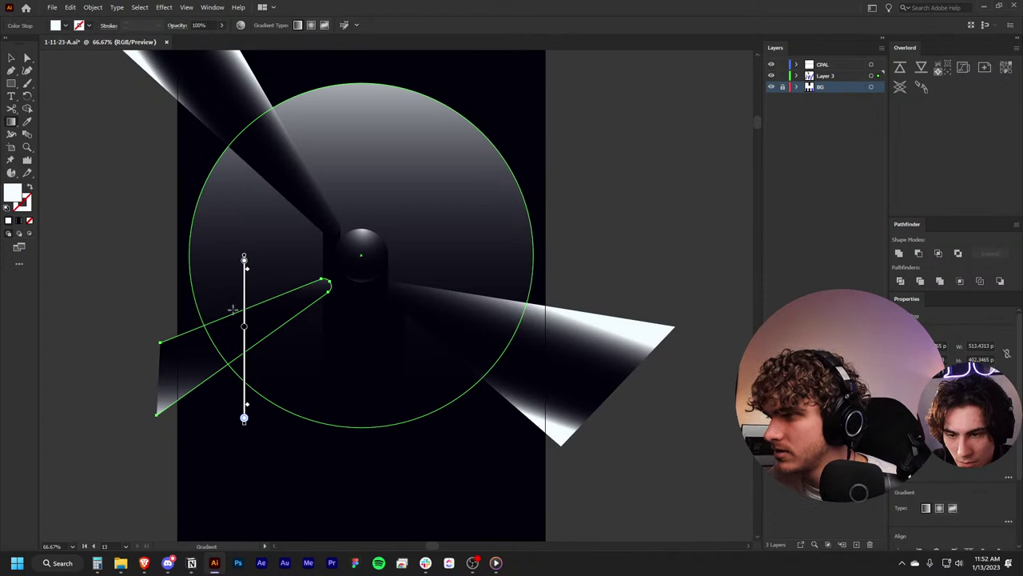
{"action": "left_click_drag", "start_coordinate": [232, 309], "coordinate": [259, 384]}
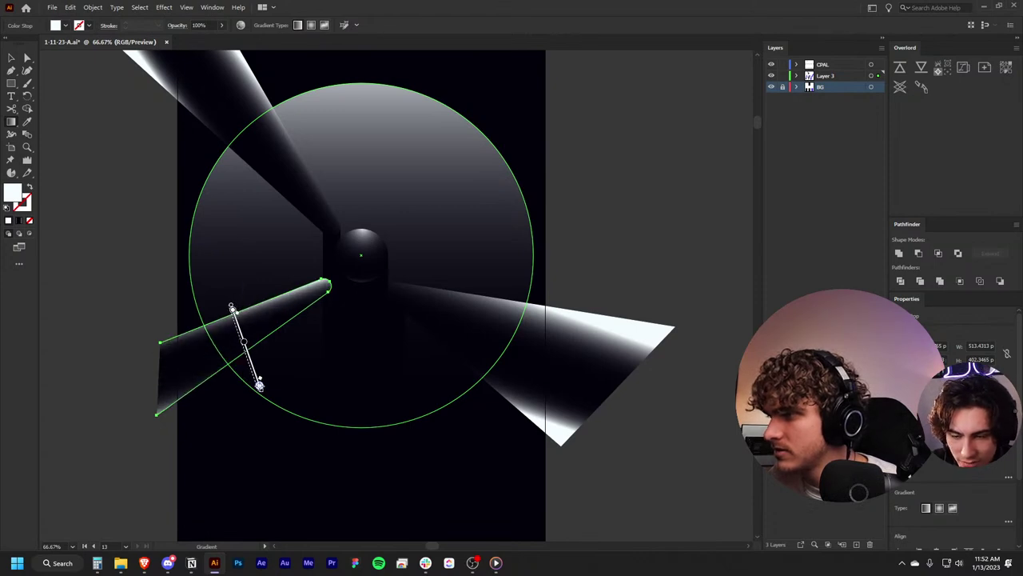
{"action": "left_click_drag", "start_coordinate": [206, 310], "coordinate": [233, 363]}
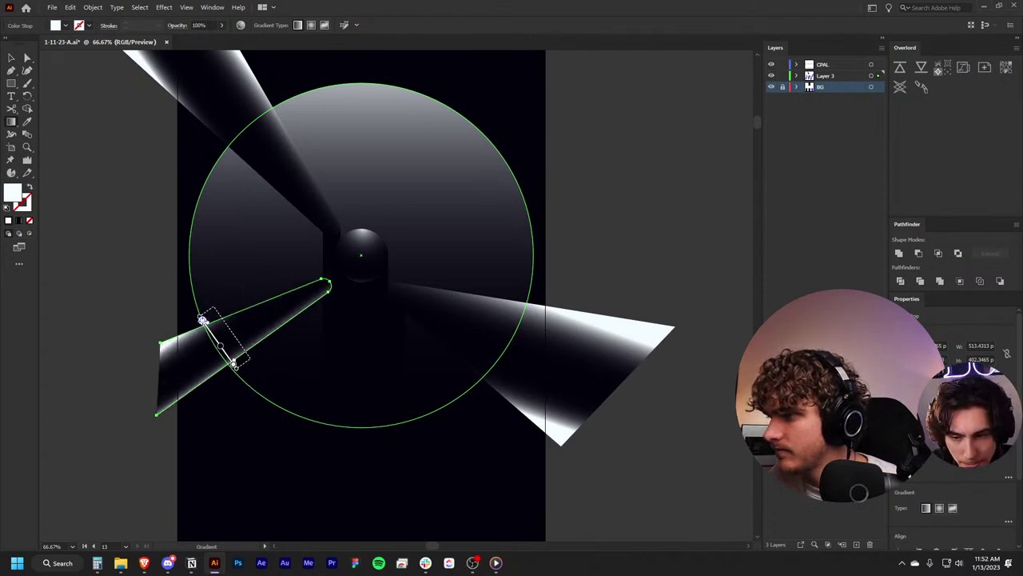
{"action": "left_click_drag", "start_coordinate": [204, 317], "coordinate": [217, 312]}
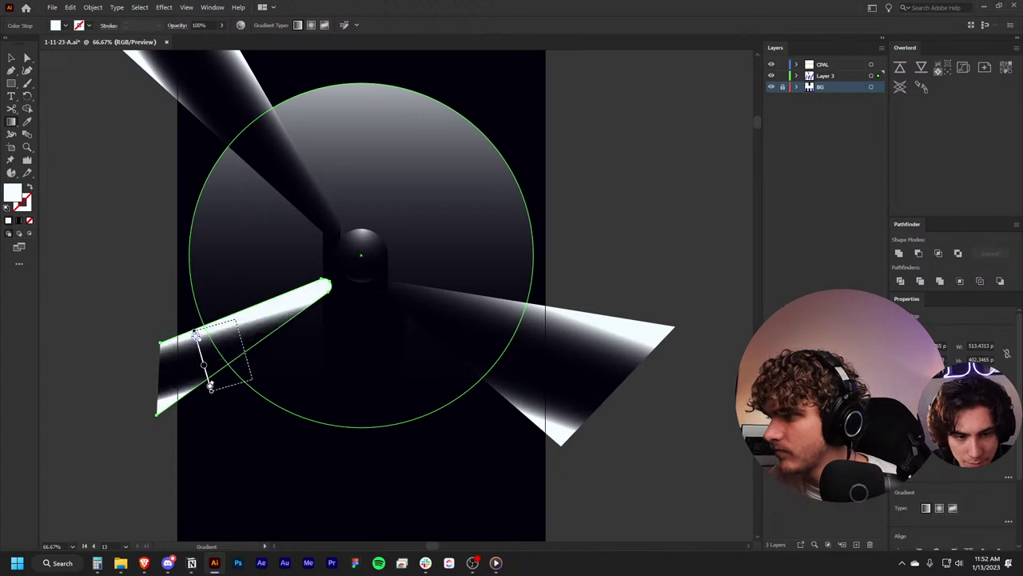
{"action": "left_click_drag", "start_coordinate": [212, 387], "coordinate": [185, 330]}
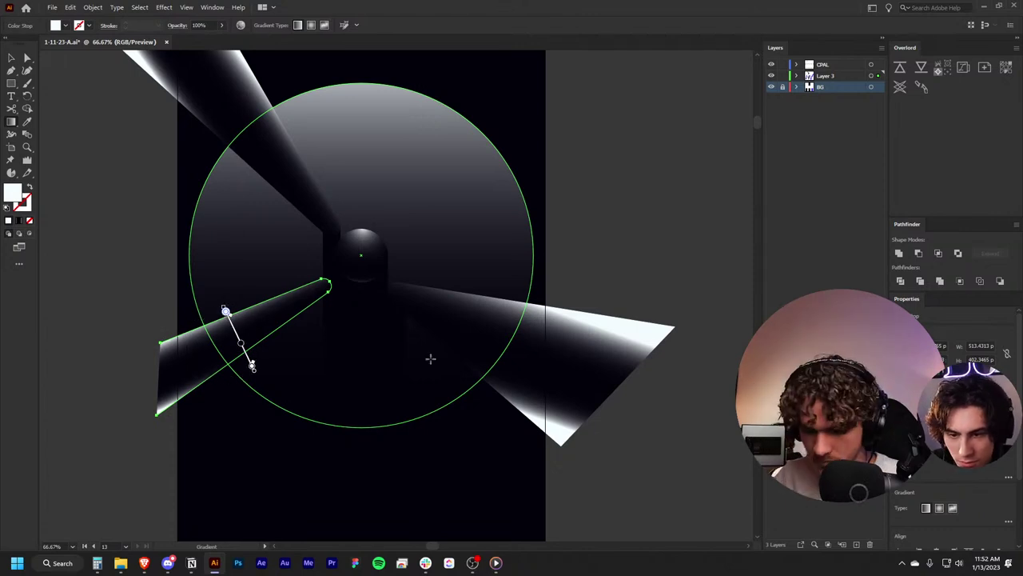
{"action": "key", "text": "v"}
{"action": "left_click", "coordinate": [653, 171]}
{"action": "scroll", "coordinate": [653, 169], "scroll_direction": "down", "scroll_amount": 1, "text": "alt"}
{"action": "scroll", "coordinate": [644, 186], "scroll_direction": "up", "scroll_amount": 1, "text": "alt"}
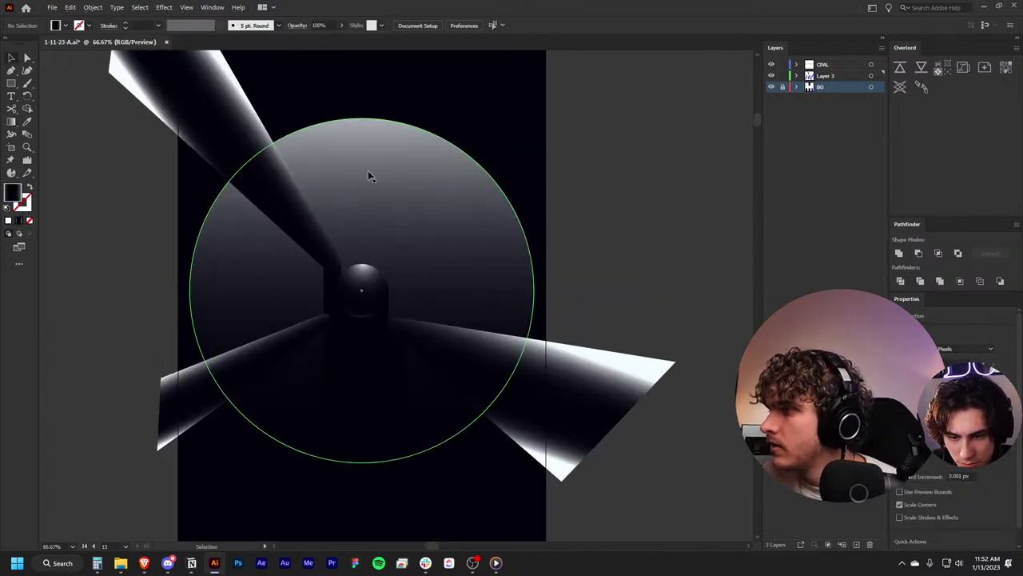
Step: Turn on View > Trim View to hide artwork past the artboard edges
{"action": "left_click", "coordinate": [186, 7]}
{"action": "left_click", "coordinate": [212, 71]}
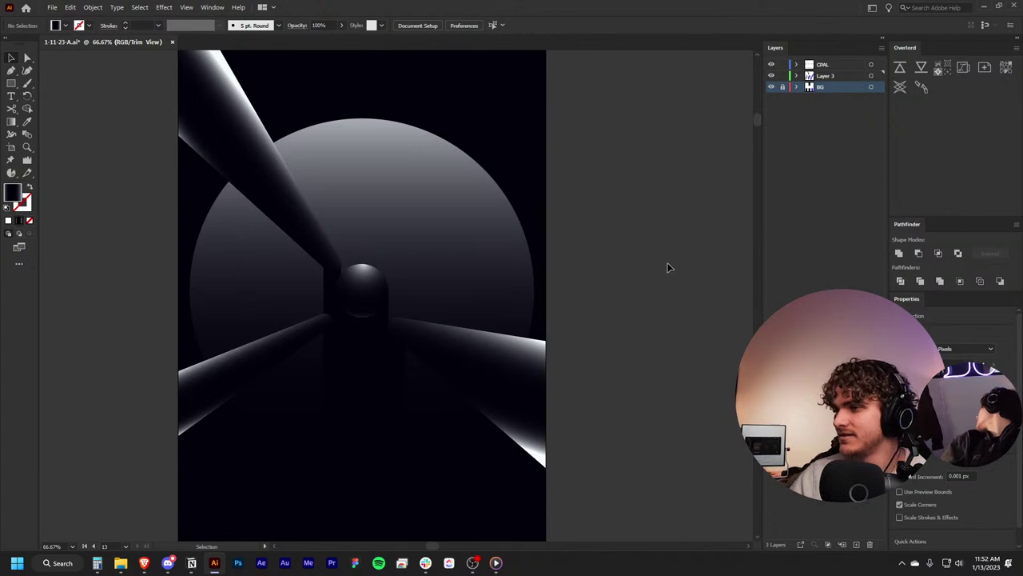
{"action": "scroll", "coordinate": [659, 274], "scroll_direction": "down", "scroll_amount": 2}
{"action": "scroll", "coordinate": [668, 295], "scroll_direction": "down", "scroll_amount": 1}
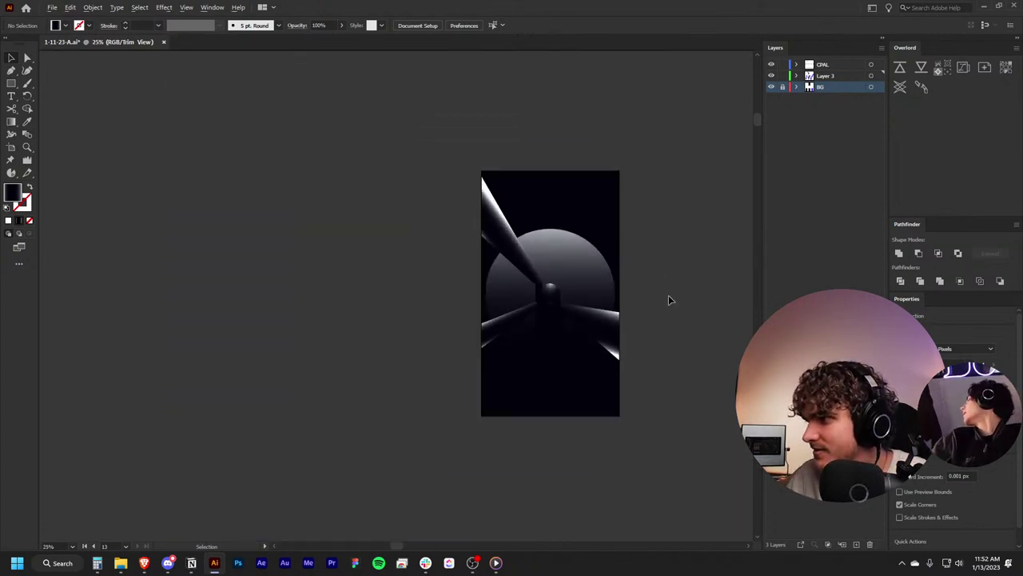
{"action": "scroll", "coordinate": [669, 296], "scroll_direction": "down", "scroll_amount": 2}
{"action": "scroll", "coordinate": [668, 312], "scroll_direction": "up", "scroll_amount": 1}
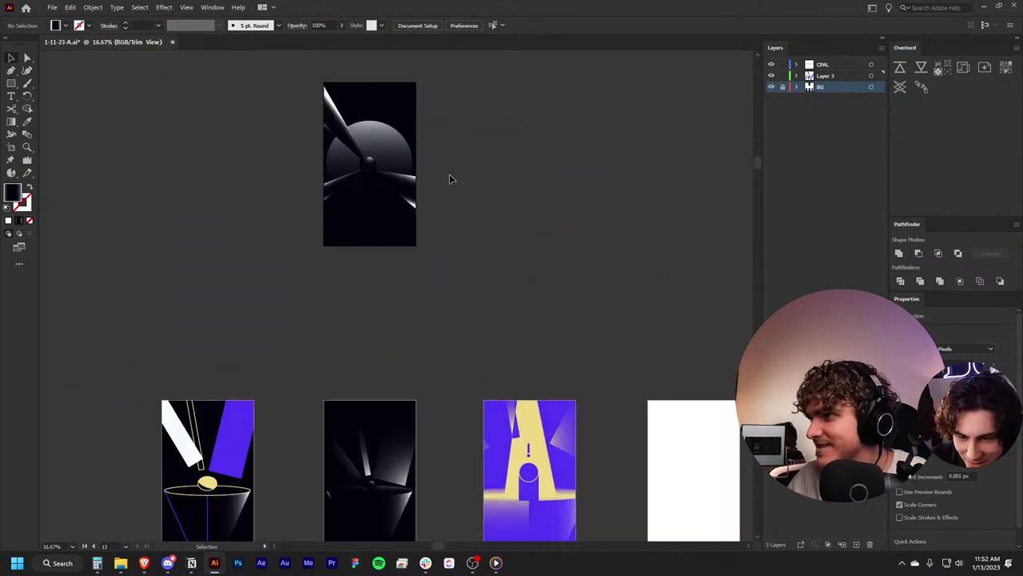
{"action": "scroll", "coordinate": [450, 178], "scroll_direction": "up", "scroll_amount": 2}
{"action": "scroll", "coordinate": [450, 187], "scroll_direction": "up", "scroll_amount": 2}
{"action": "scroll", "coordinate": [528, 227], "scroll_direction": "right", "scroll_amount": 3}
{"action": "scroll", "coordinate": [545, 232], "scroll_direction": "right", "scroll_amount": 3}
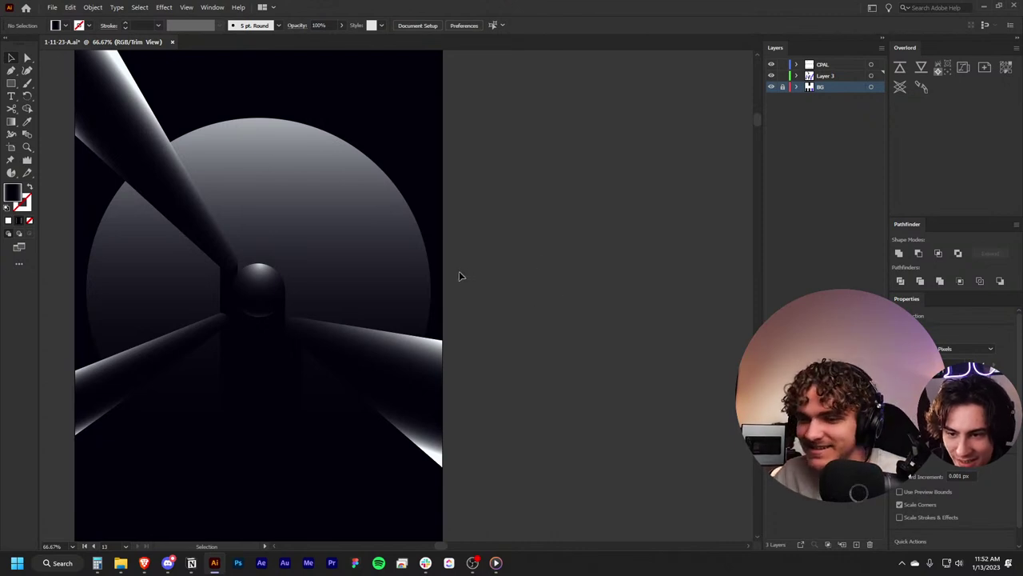
Step: Zoom out and pan to compare the poster with the other artboards
{"action": "scroll", "coordinate": [459, 277], "scroll_direction": "down", "scroll_amount": 2}
{"action": "scroll", "coordinate": [458, 293], "scroll_direction": "down", "scroll_amount": 4}
{"action": "scroll", "coordinate": [470, 302], "scroll_direction": "down", "scroll_amount": 2}
{"action": "scroll", "coordinate": [479, 307], "scroll_direction": "down", "scroll_amount": 2}
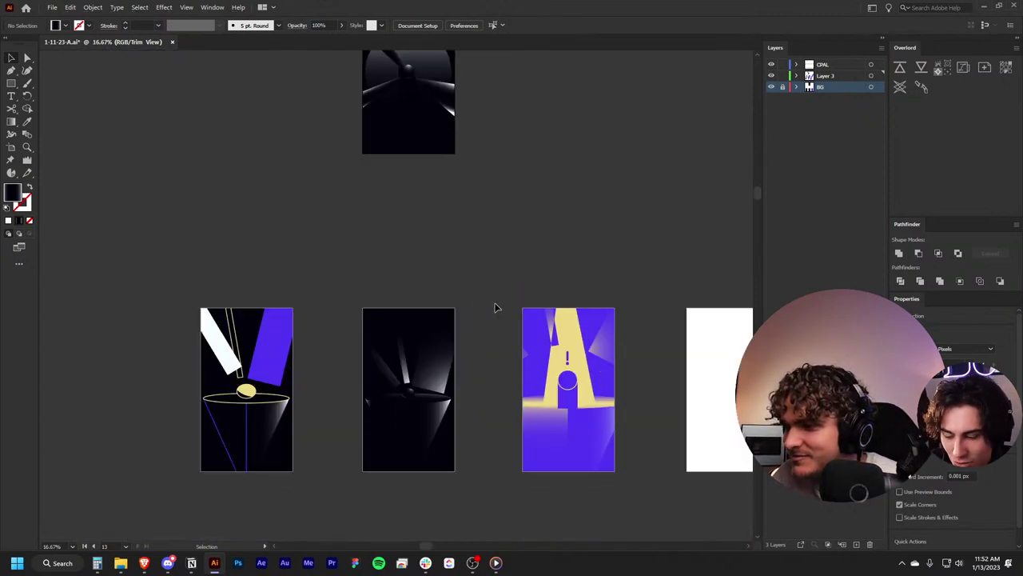
{"action": "scroll", "coordinate": [500, 305], "scroll_direction": "left", "scroll_amount": 1}
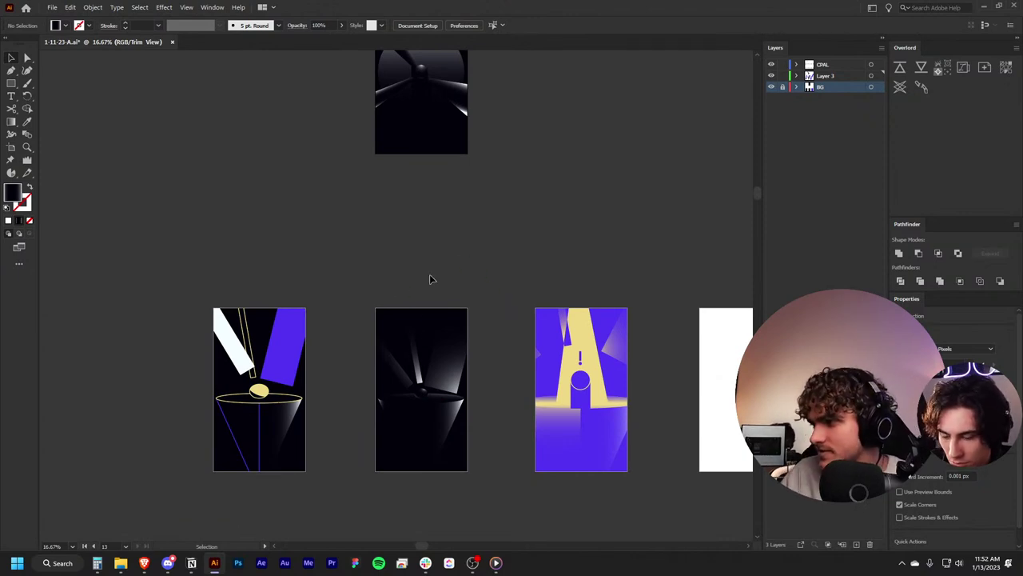
{"action": "scroll", "coordinate": [484, 254], "scroll_direction": "up", "scroll_amount": 3}
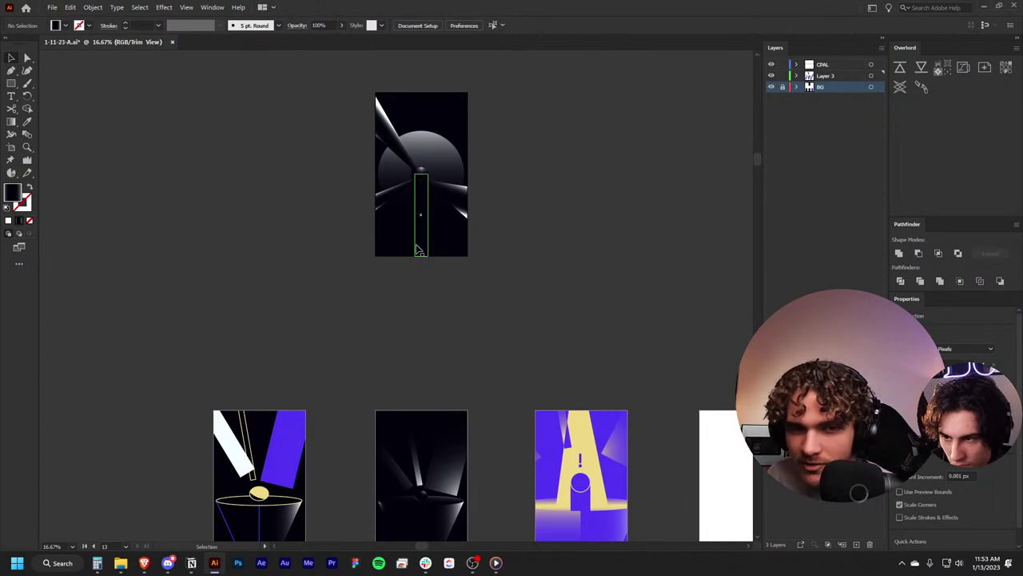
{"action": "scroll", "coordinate": [305, 264], "scroll_direction": "up", "scroll_amount": 1}
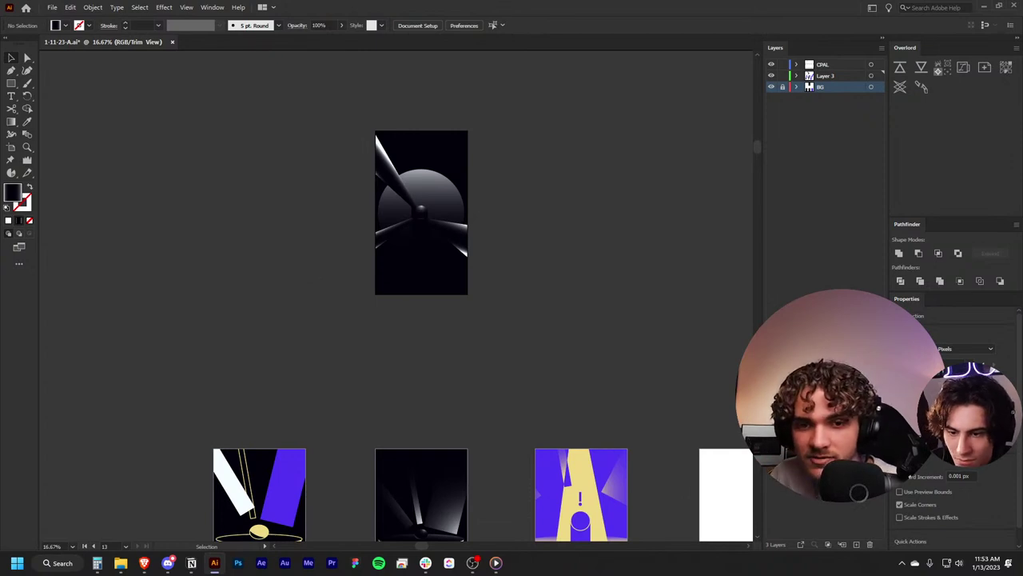
Step: Export only artboard 2 as the Frame2 JPG with the file prefix cleared
{"action": "left_click", "coordinate": [52, 8]}
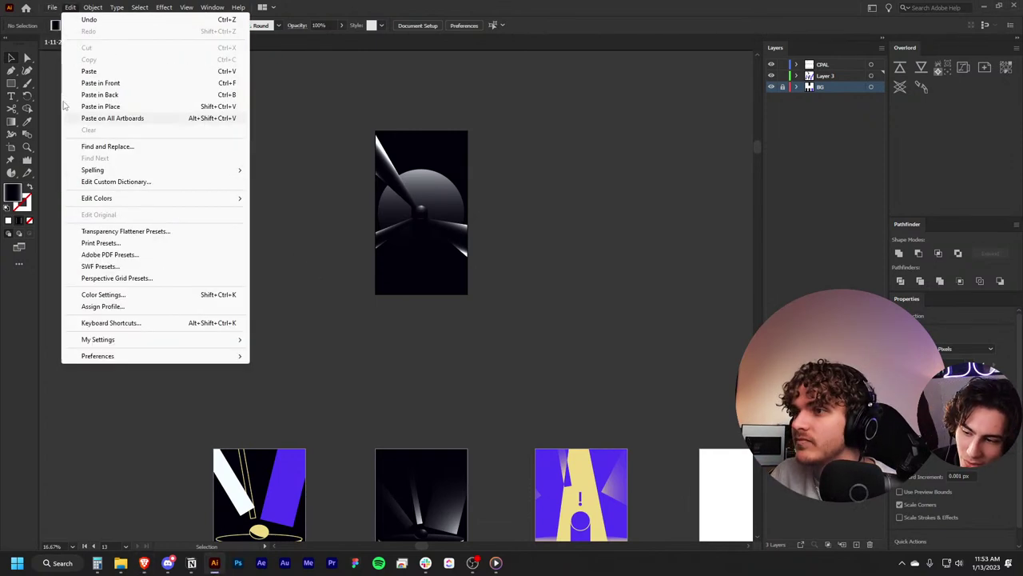
{"action": "left_click", "coordinate": [228, 209]}
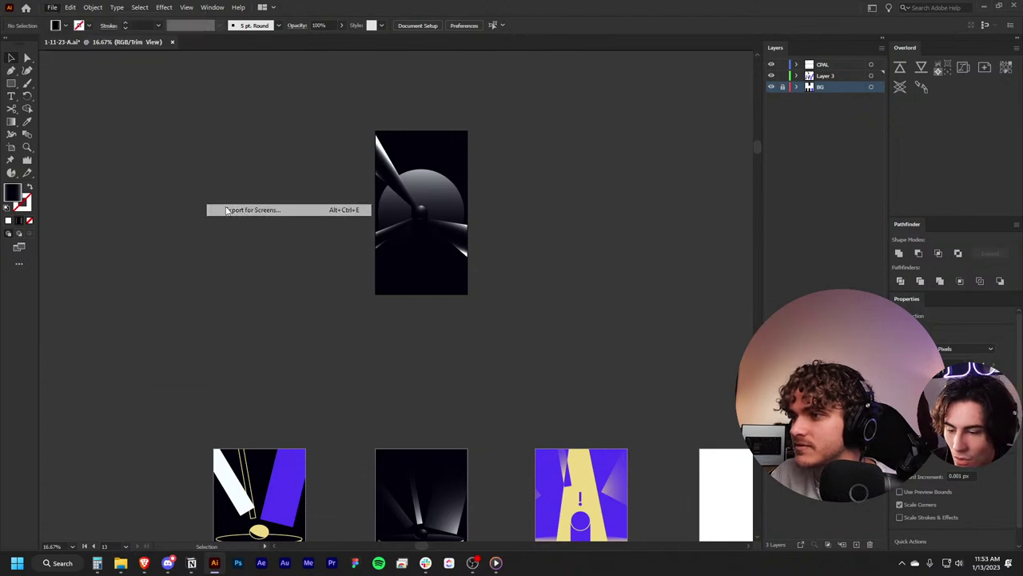
{"action": "left_click", "coordinate": [183, 144]}
{"action": "left_click", "coordinate": [216, 185]}
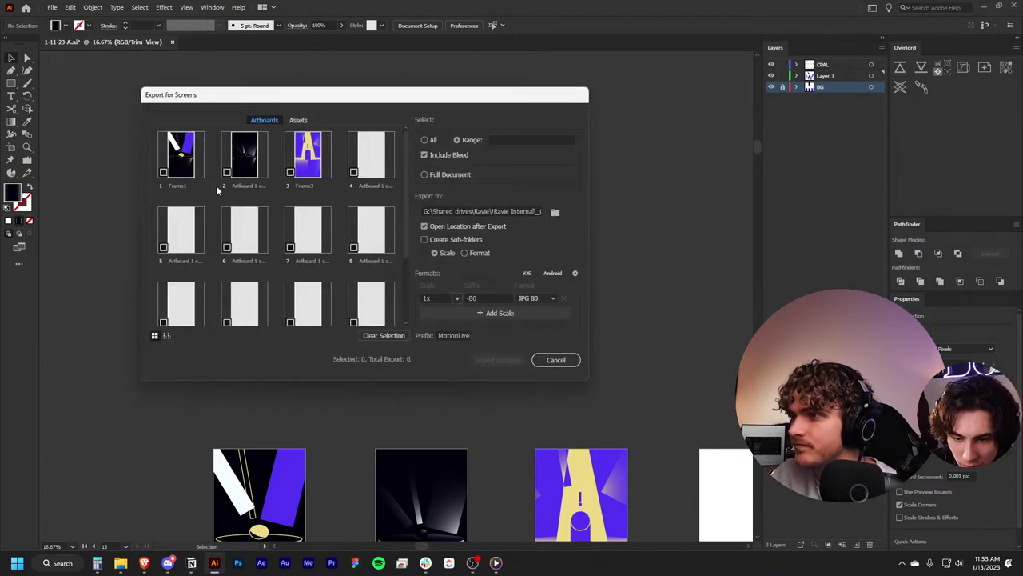
{"action": "double_click", "coordinate": [249, 185]}
{"action": "type", "text": "Frame2"}
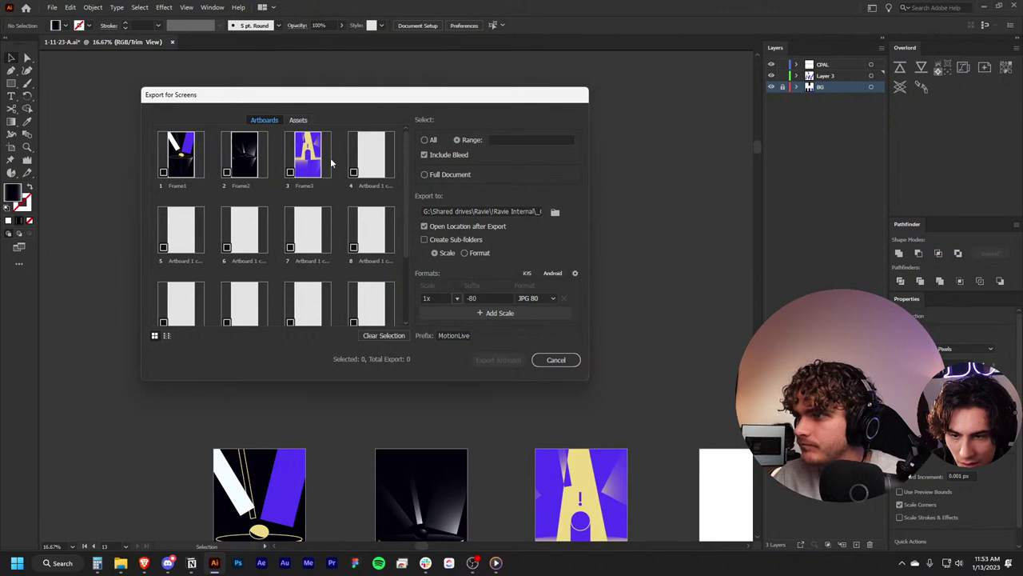
{"action": "left_click", "coordinate": [254, 149]}
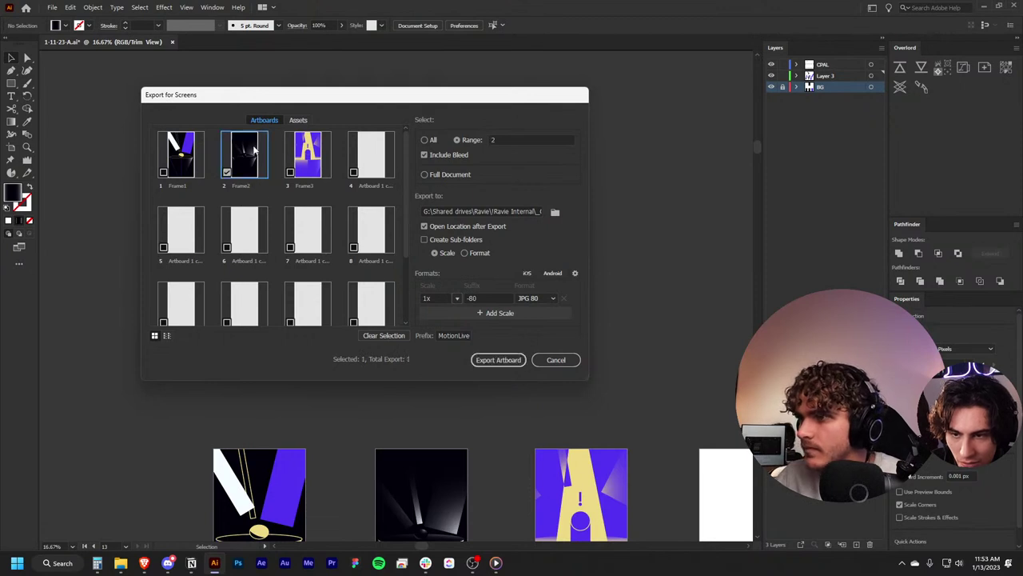
{"action": "double_click", "coordinate": [453, 335]}
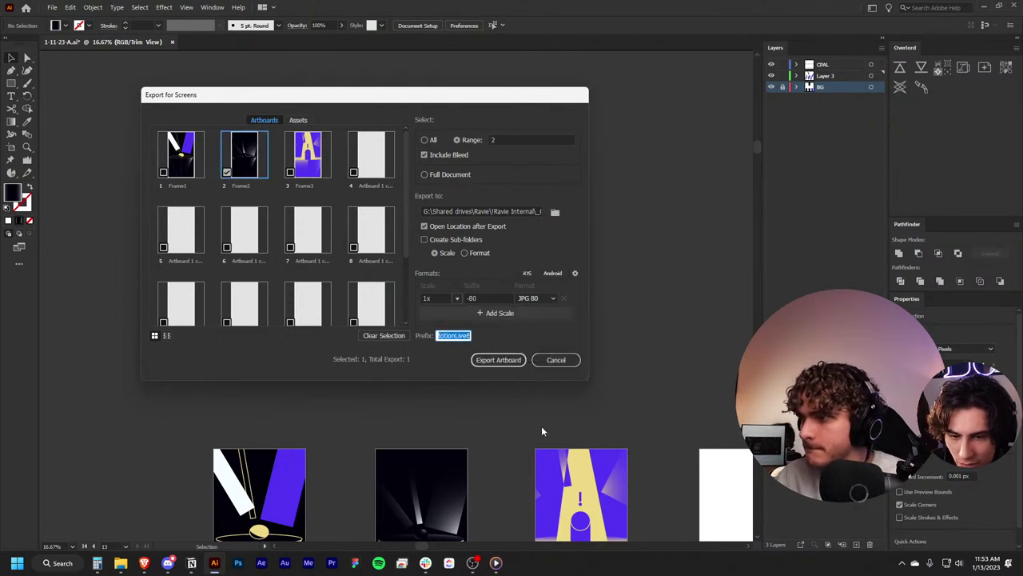
{"action": "left_click", "coordinate": [508, 362]}
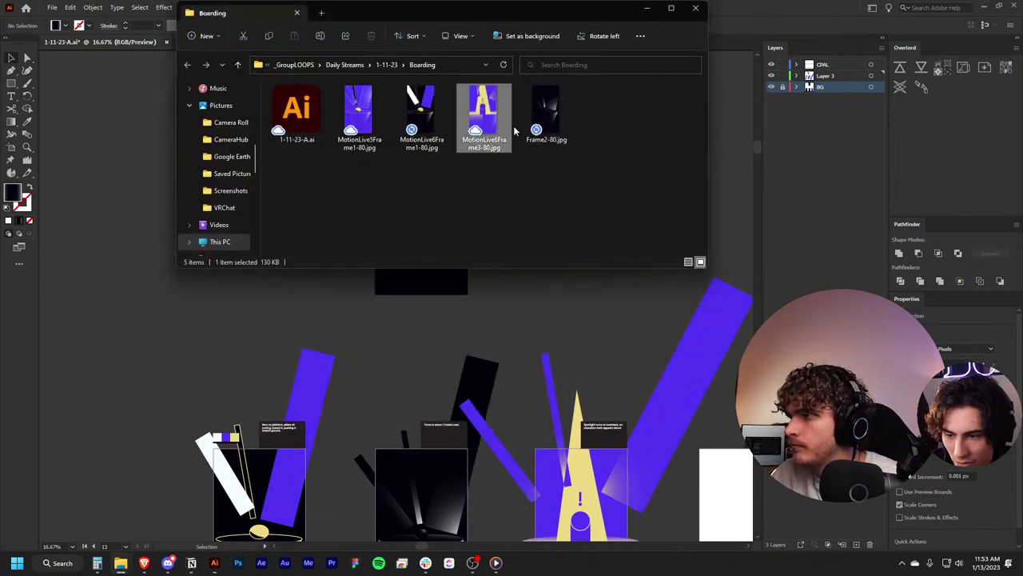
{"action": "left_click_drag", "start_coordinate": [546, 120], "coordinate": [562, 350]}
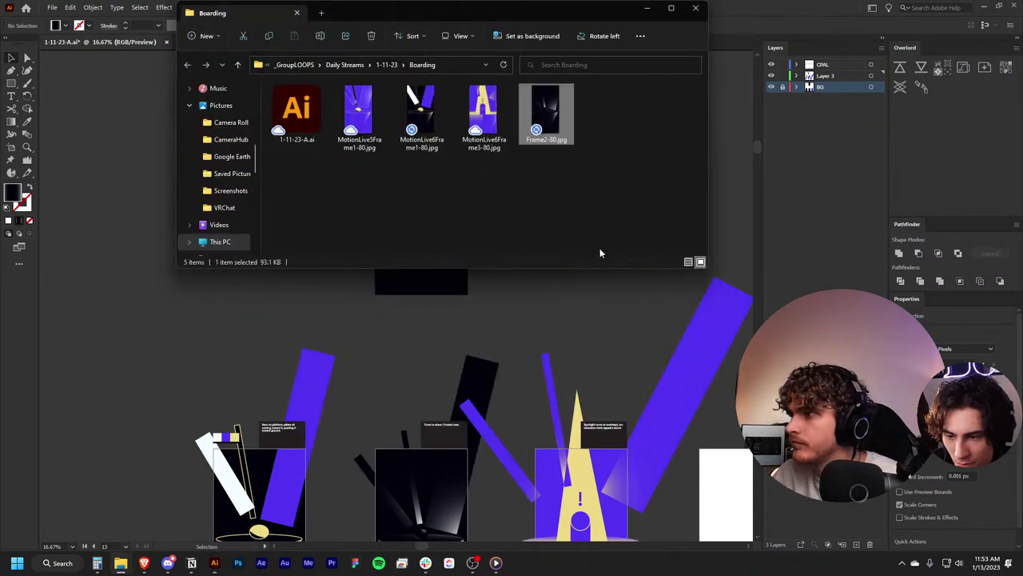
Step: Export artboard 13 as a JPG through Export for Screens
{"action": "left_click", "coordinate": [52, 7]}
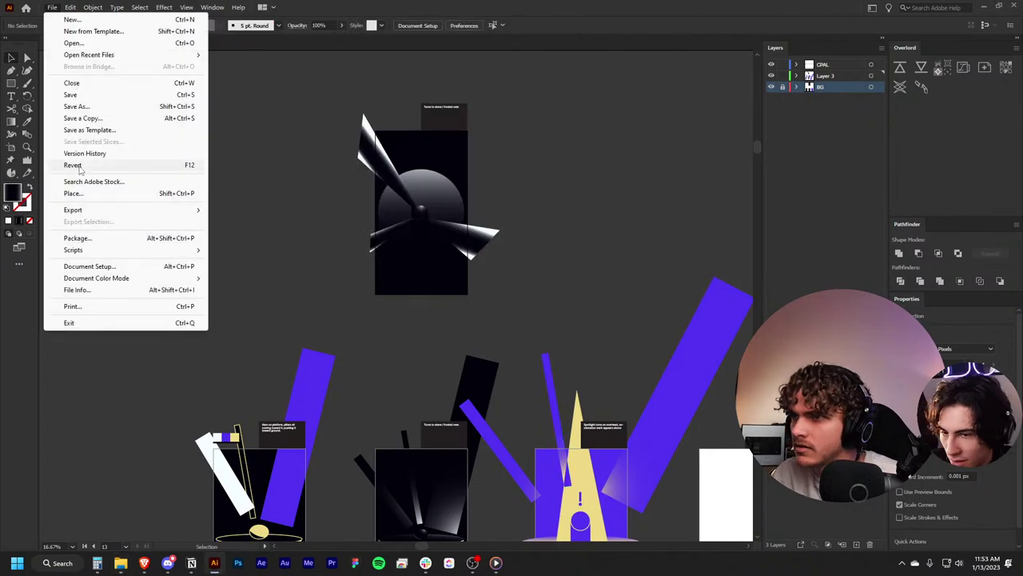
{"action": "left_click", "coordinate": [65, 194]}
{"action": "left_click", "coordinate": [482, 336]}
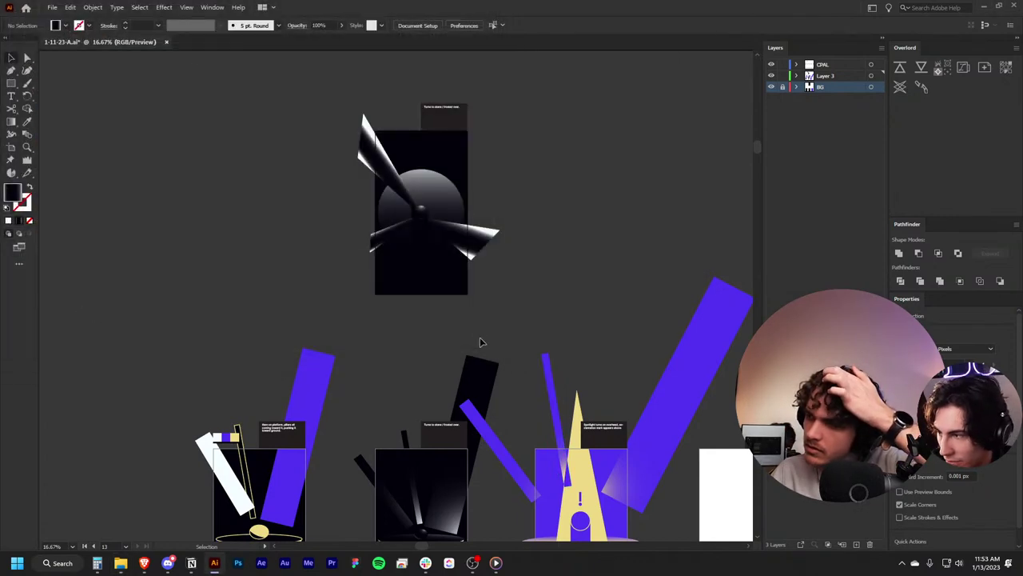
{"action": "left_click", "coordinate": [50, 7]}
{"action": "mouse_move", "coordinate": [73, 209]}
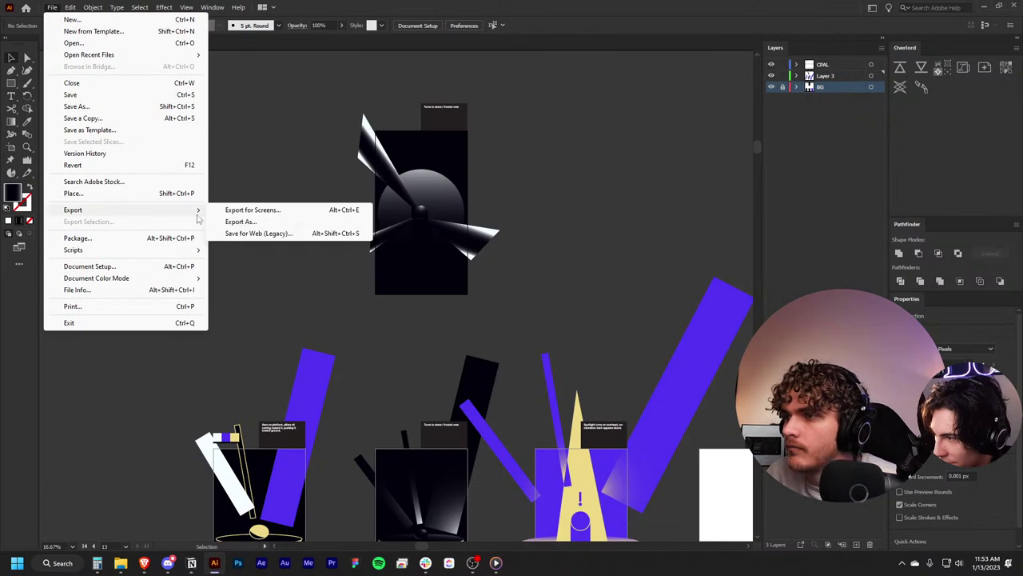
{"action": "left_click", "coordinate": [244, 210]}
{"action": "left_click", "coordinate": [245, 156]}
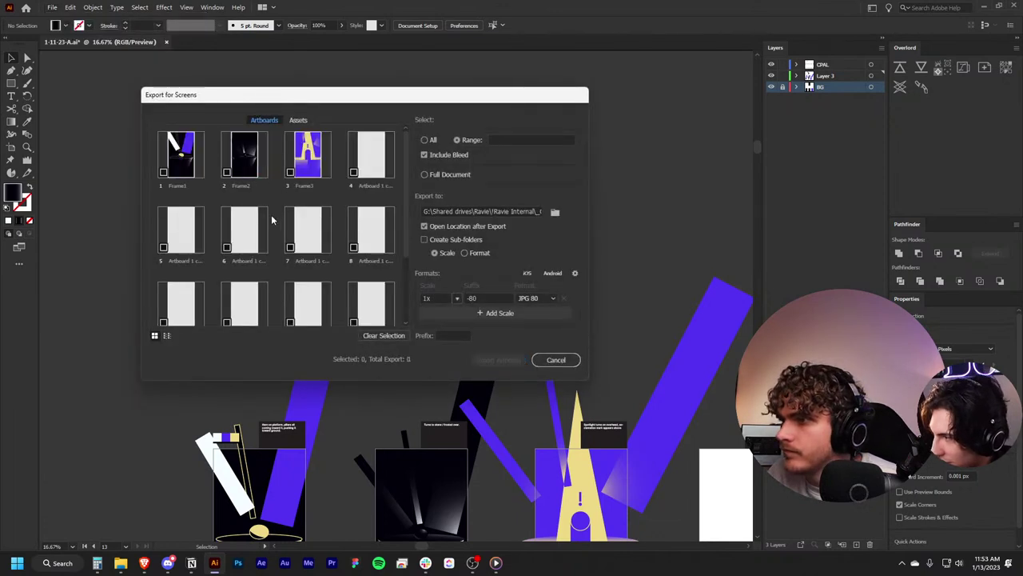
{"action": "scroll", "coordinate": [240, 232], "scroll_direction": "down", "scroll_amount": 2}
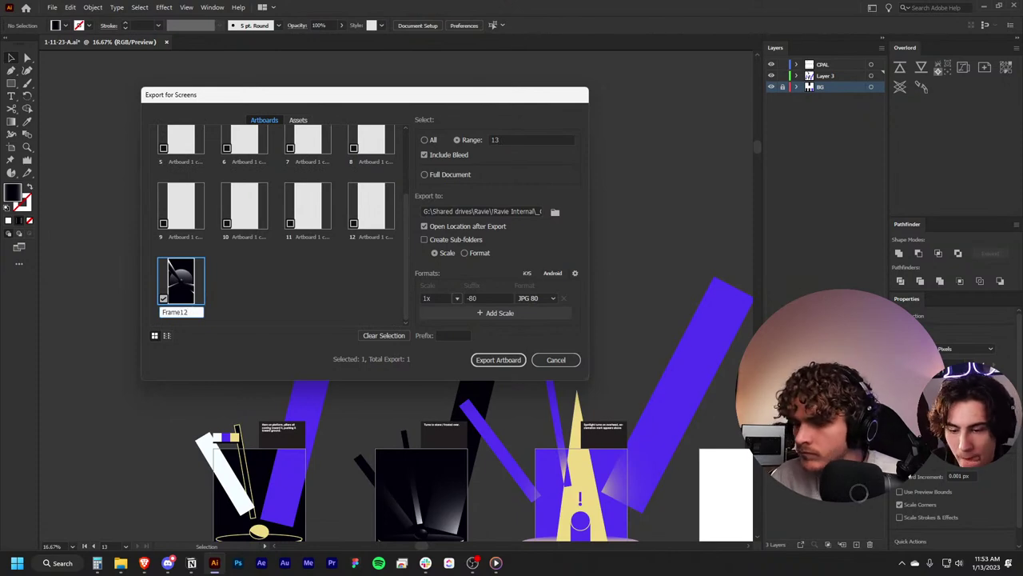
{"action": "left_click", "coordinate": [501, 363]}
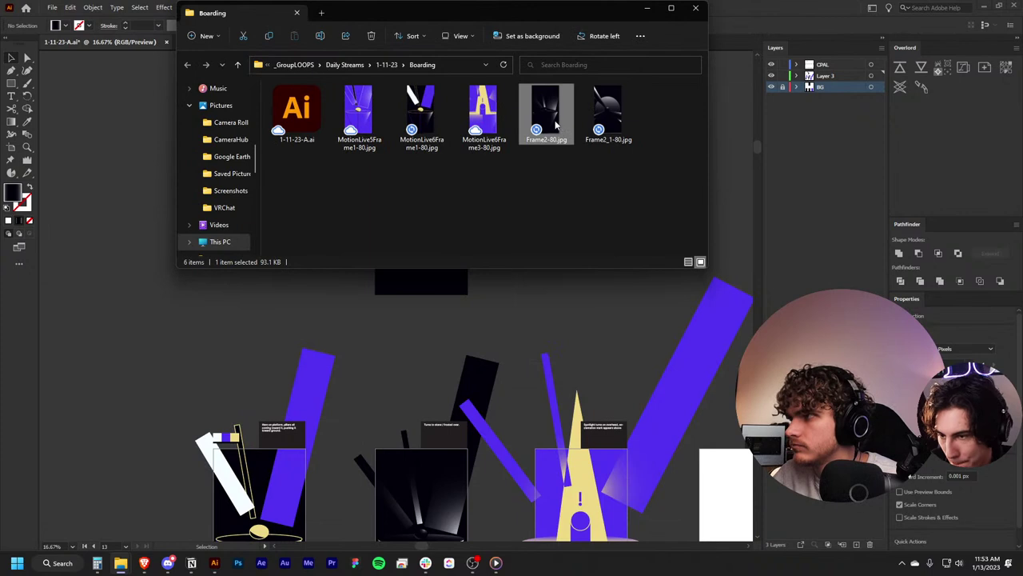
Step: Delete Frame2-80.jpg from the Boarding folder and confirm the deletion
{"action": "key", "text": "Delete"}
{"action": "key", "text": "Return"}
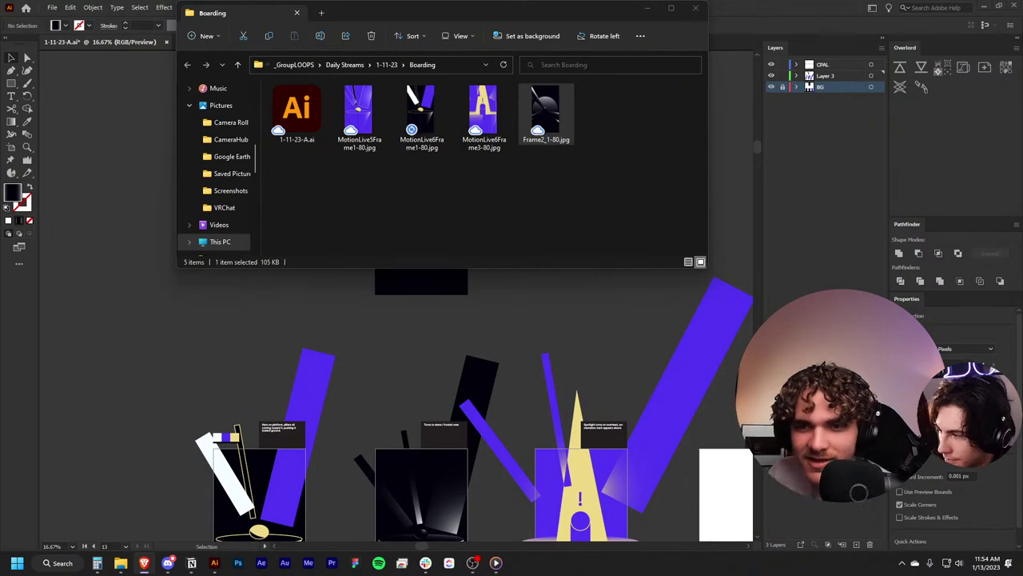
Step: Bring the Illustrator storyboard in front of File Explorer and scroll over to the left artboard
{"action": "left_click", "coordinate": [414, 346]}
{"action": "scroll", "coordinate": [414, 350], "scroll_direction": "down", "scroll_amount": 2}
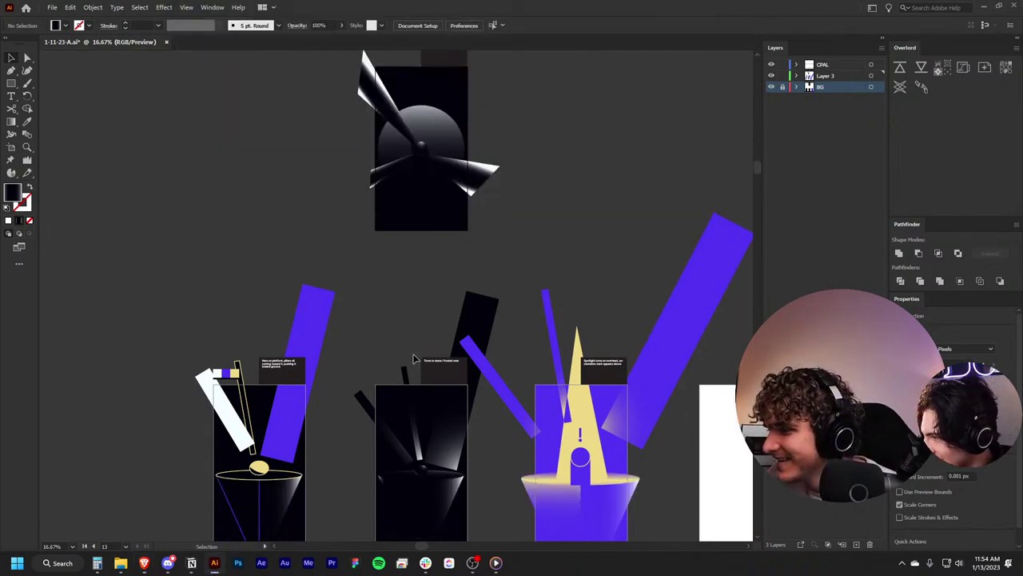
{"action": "scroll", "coordinate": [414, 350], "scroll_direction": "down", "scroll_amount": 2}
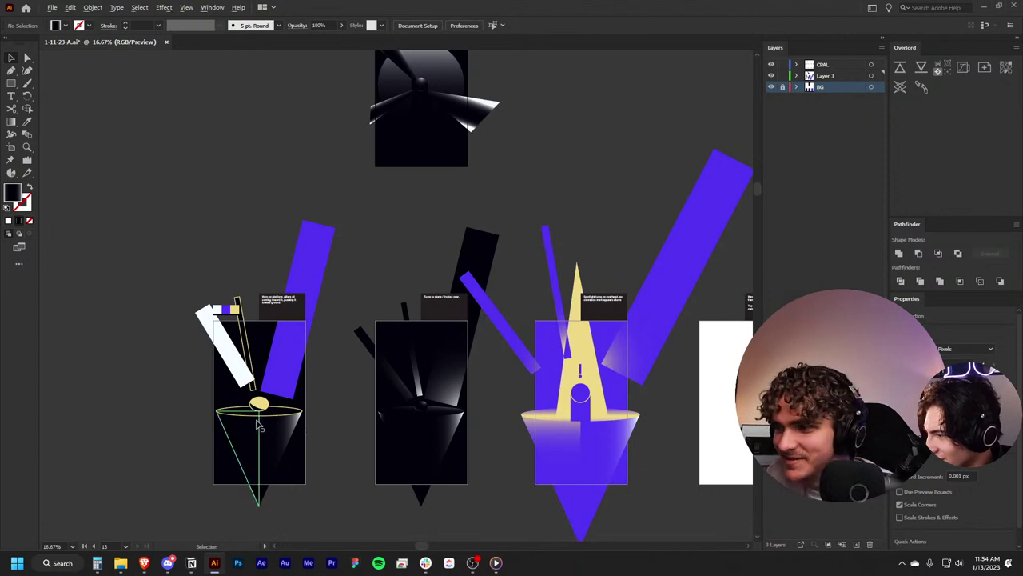
{"action": "scroll", "coordinate": [288, 420], "scroll_direction": "up", "scroll_amount": 5}
{"action": "scroll", "coordinate": [706, 396], "scroll_direction": "down", "scroll_amount": 1}
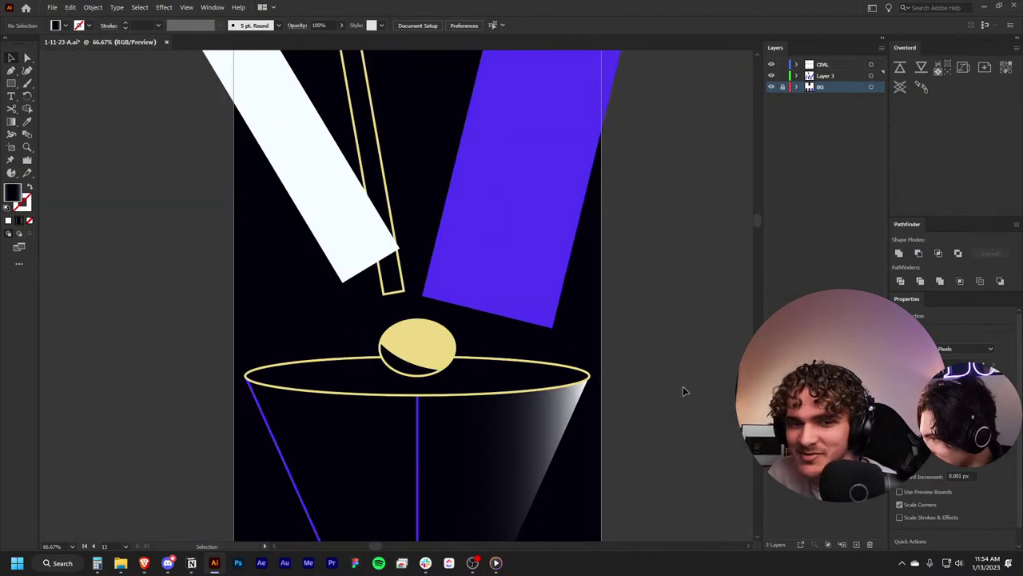
{"action": "scroll", "coordinate": [663, 377], "scroll_direction": "right", "scroll_amount": 1}
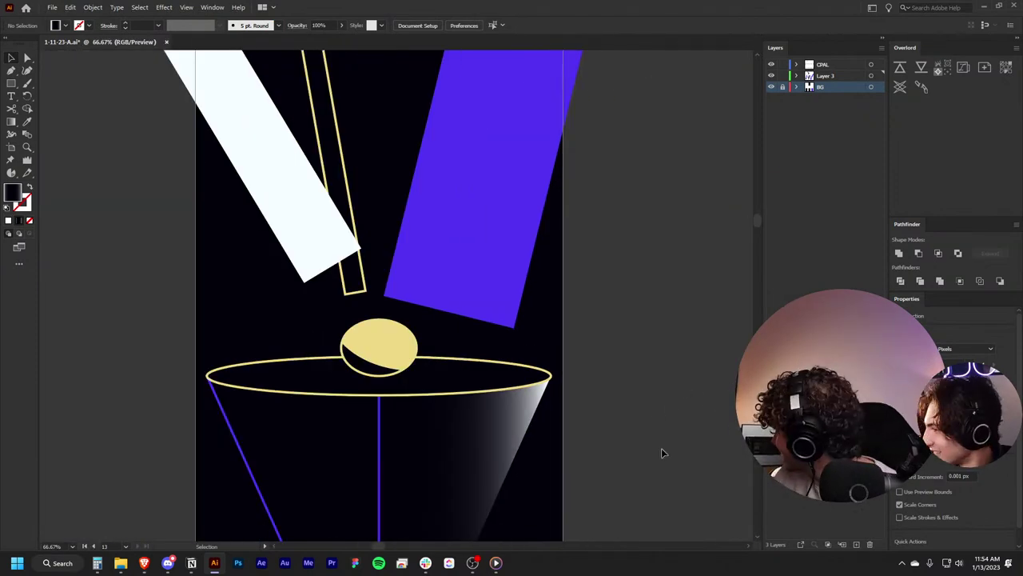
{"action": "scroll", "coordinate": [651, 443], "scroll_direction": "right", "scroll_amount": 3}
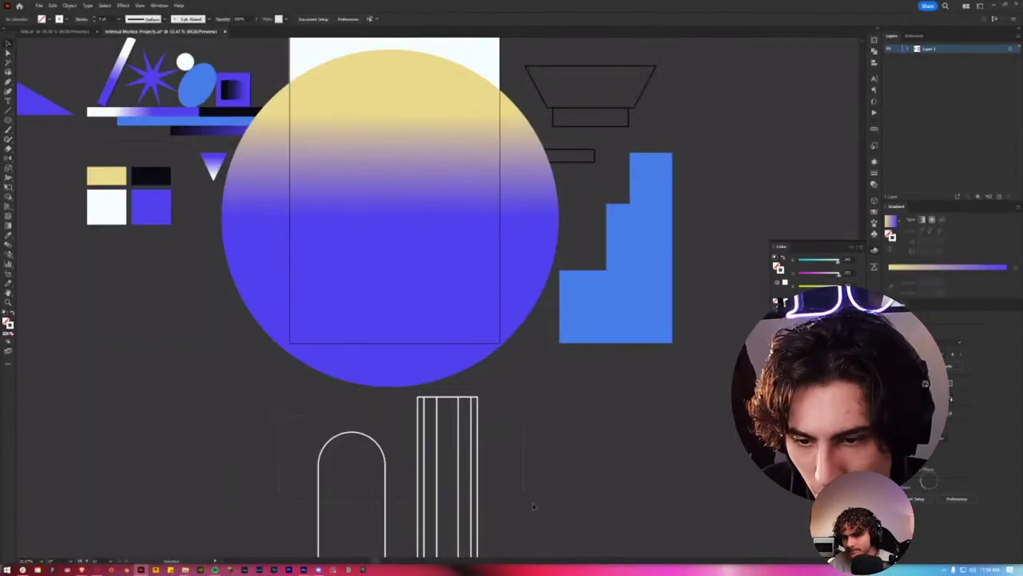
Step: Move the arch and striped pillar together into the gradient circle, lowering each slightly
{"action": "left_click_drag", "start_coordinate": [399, 428], "coordinate": [514, 490]}
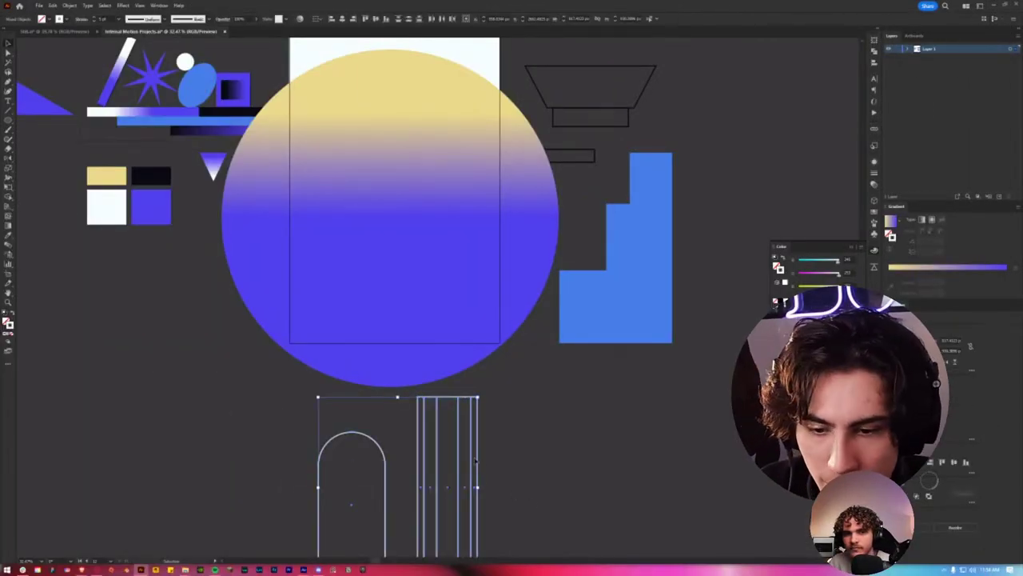
{"action": "left_click_drag", "start_coordinate": [476, 461], "coordinate": [481, 229]}
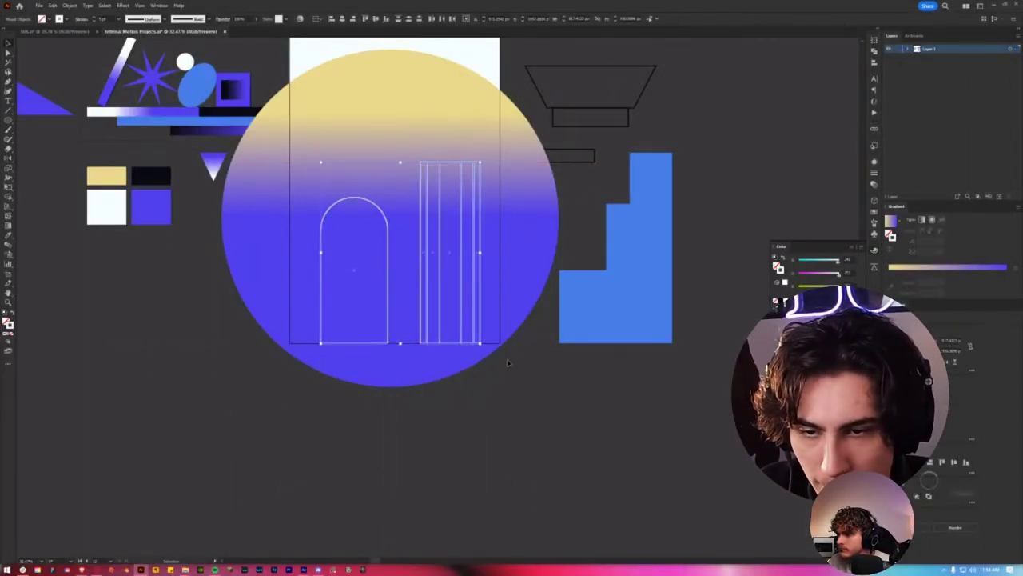
{"action": "scroll", "coordinate": [419, 232], "scroll_direction": "up", "scroll_amount": 3}
{"action": "left_click_drag", "start_coordinate": [371, 373], "coordinate": [371, 395]}
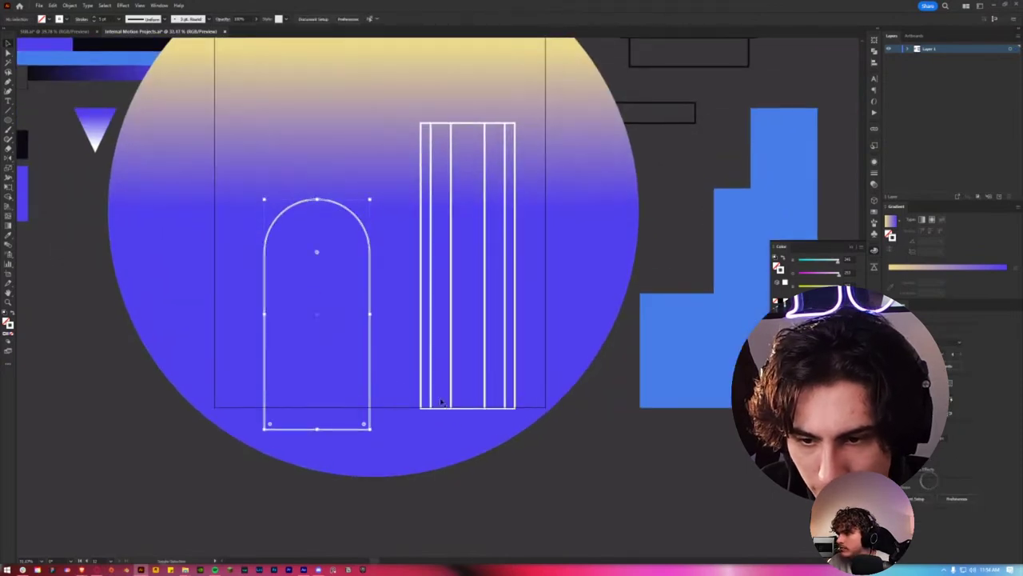
{"action": "left_click_drag", "start_coordinate": [468, 383], "coordinate": [468, 405]}
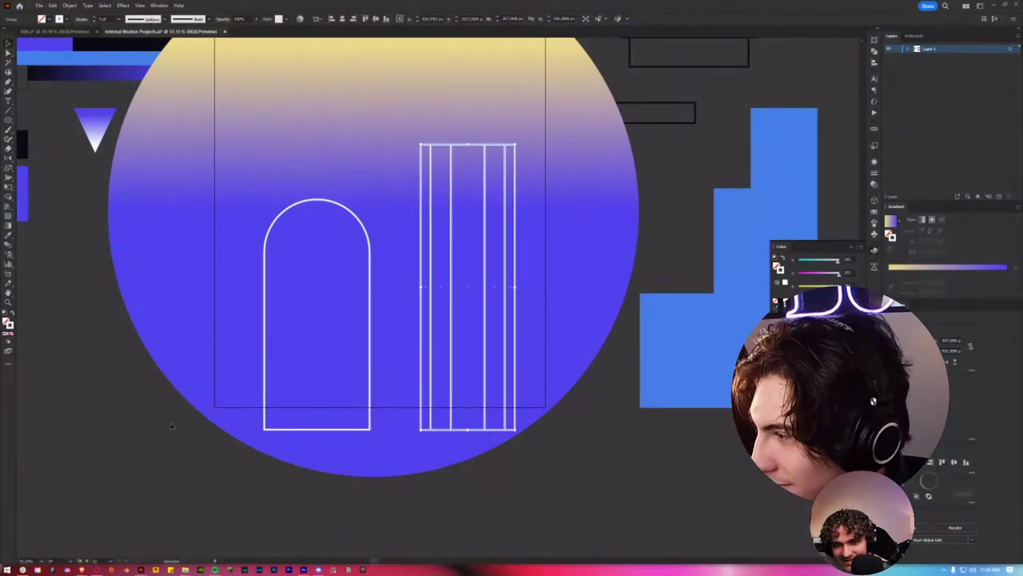
Step: Shift the arch further left and the striped pillar slightly left inside the circle
{"action": "left_click", "coordinate": [272, 454]}
{"action": "scroll", "coordinate": [311, 432], "scroll_direction": "up", "scroll_amount": 3}
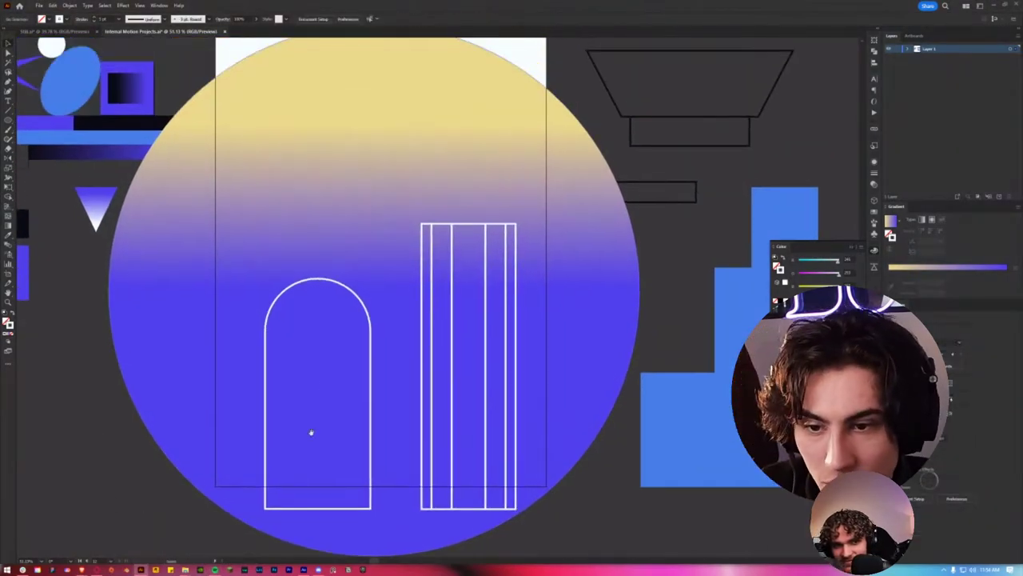
{"action": "left_click", "coordinate": [371, 354]}
{"action": "left_click_drag", "start_coordinate": [369, 364], "coordinate": [312, 361]}
{"action": "scroll", "coordinate": [312, 361], "scroll_direction": "down", "scroll_amount": 3}
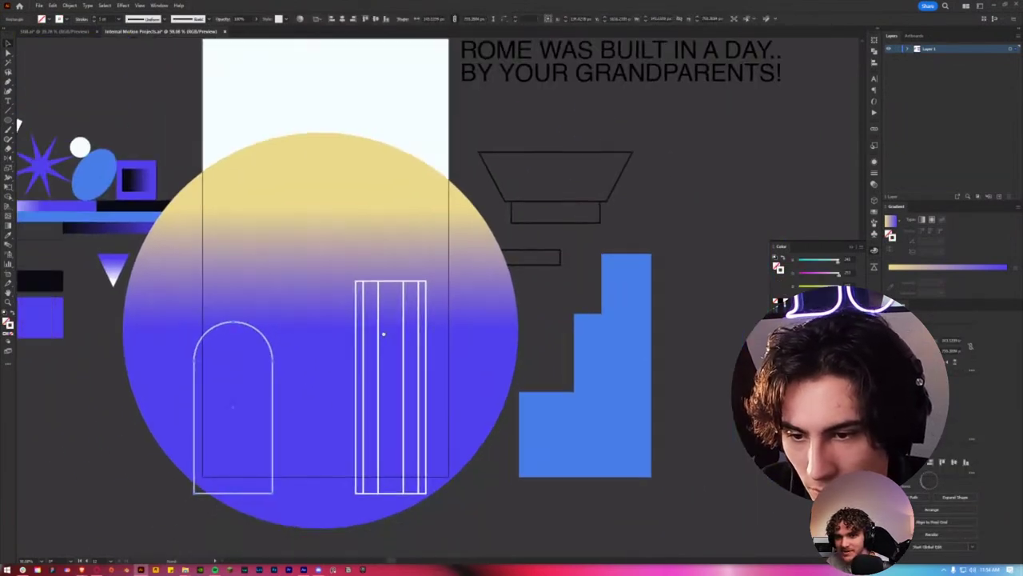
{"action": "left_click_drag", "start_coordinate": [417, 352], "coordinate": [387, 352]}
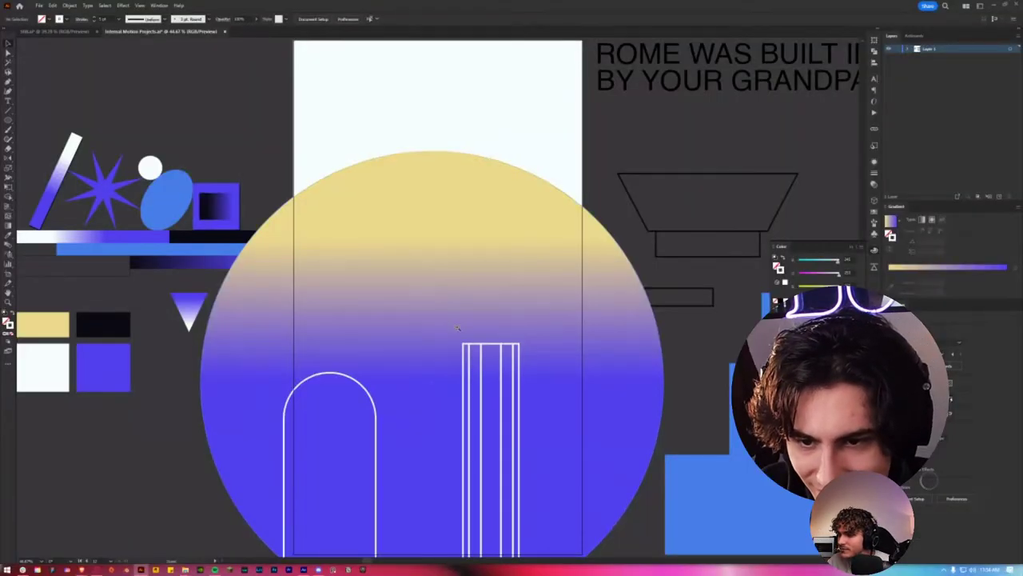
Step: Shorten the striped pillar by dragging its top edge down
{"action": "scroll", "coordinate": [346, 364], "scroll_direction": "down", "scroll_amount": 2}
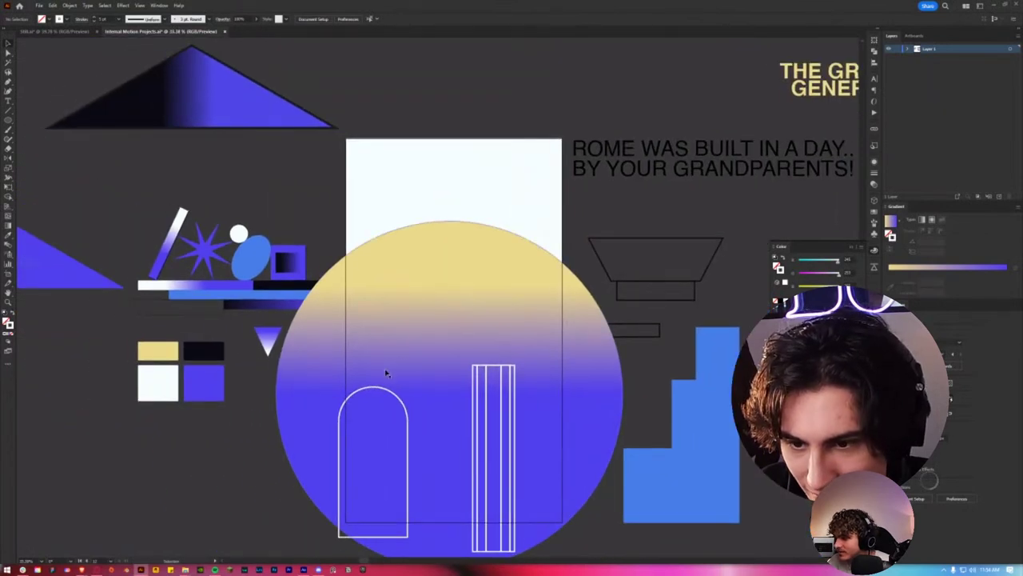
{"action": "left_click_drag", "start_coordinate": [496, 365], "coordinate": [500, 389]}
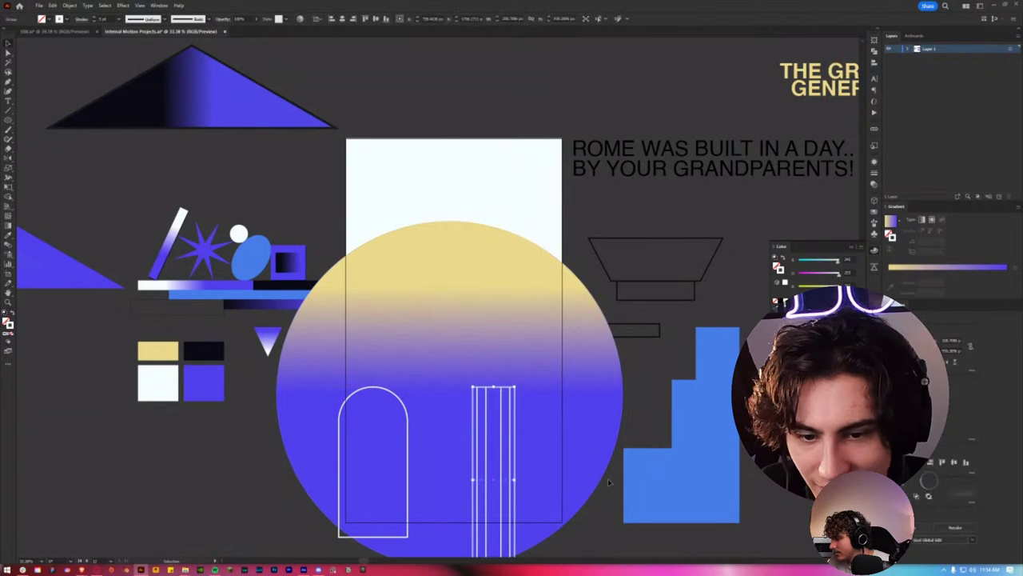
{"action": "scroll", "coordinate": [387, 391], "scroll_direction": "right", "scroll_amount": 2}
{"action": "scroll", "coordinate": [387, 392], "scroll_direction": "up", "scroll_amount": 1}
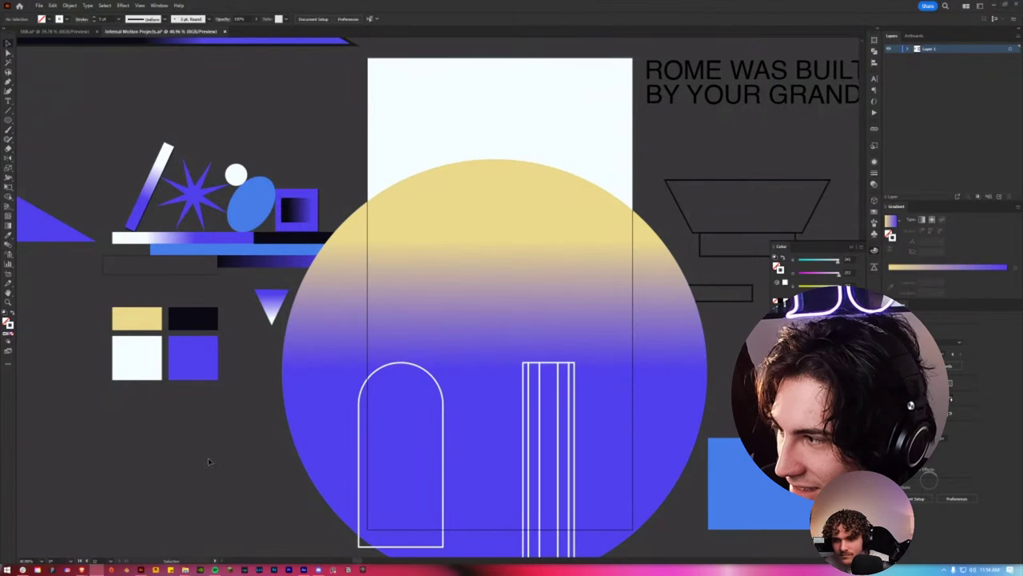
{"action": "key", "text": "g"}
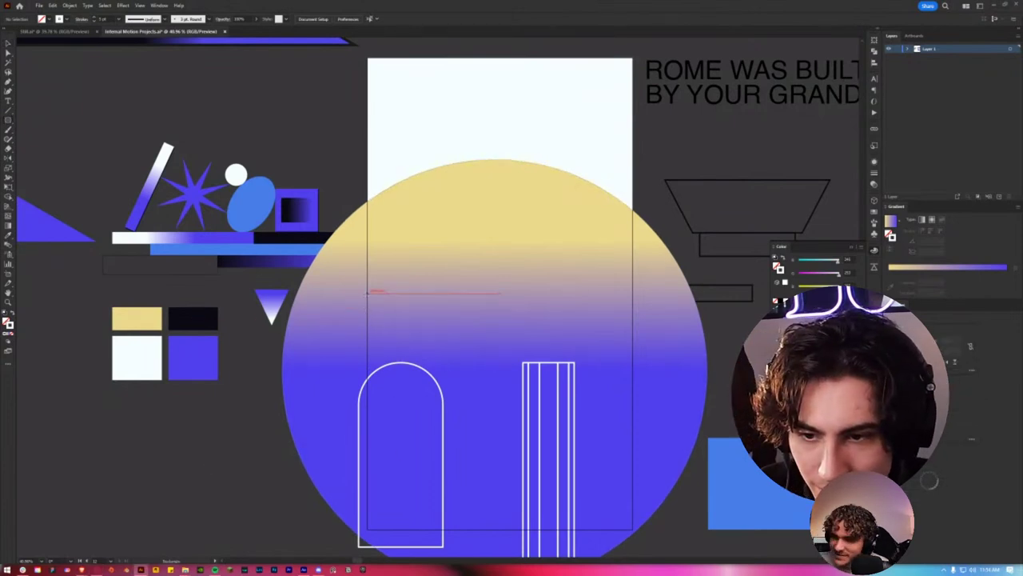
Step: Draw a wide rectangle above the arch and pillar
{"action": "left_click_drag", "start_coordinate": [368, 291], "coordinate": [592, 364]}
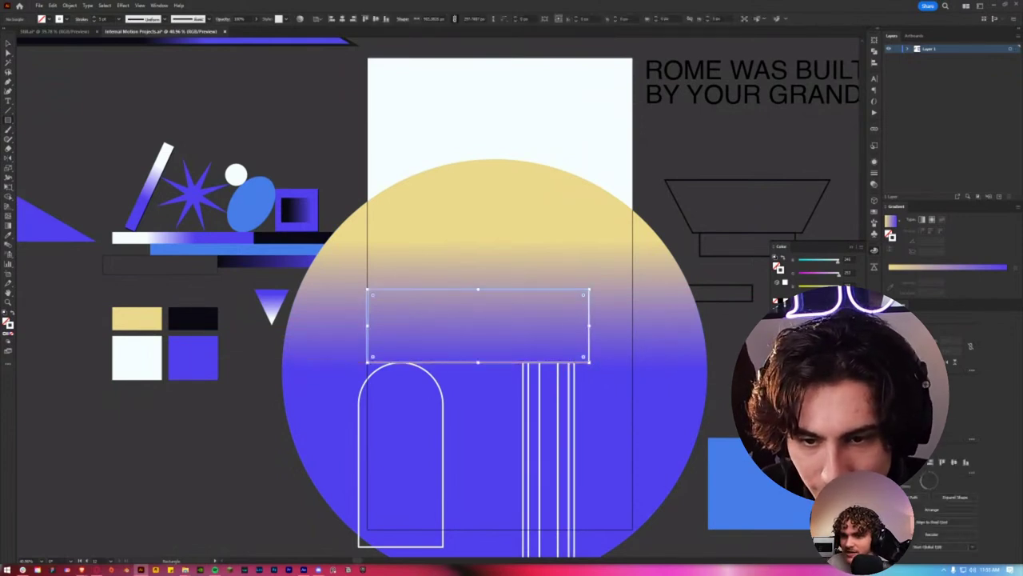
{"action": "scroll", "coordinate": [564, 306], "scroll_direction": "up", "scroll_amount": 1}
{"action": "scroll", "coordinate": [564, 306], "scroll_direction": "up", "scroll_amount": 1}
{"action": "scroll", "coordinate": [502, 292], "scroll_direction": "down", "scroll_amount": 2}
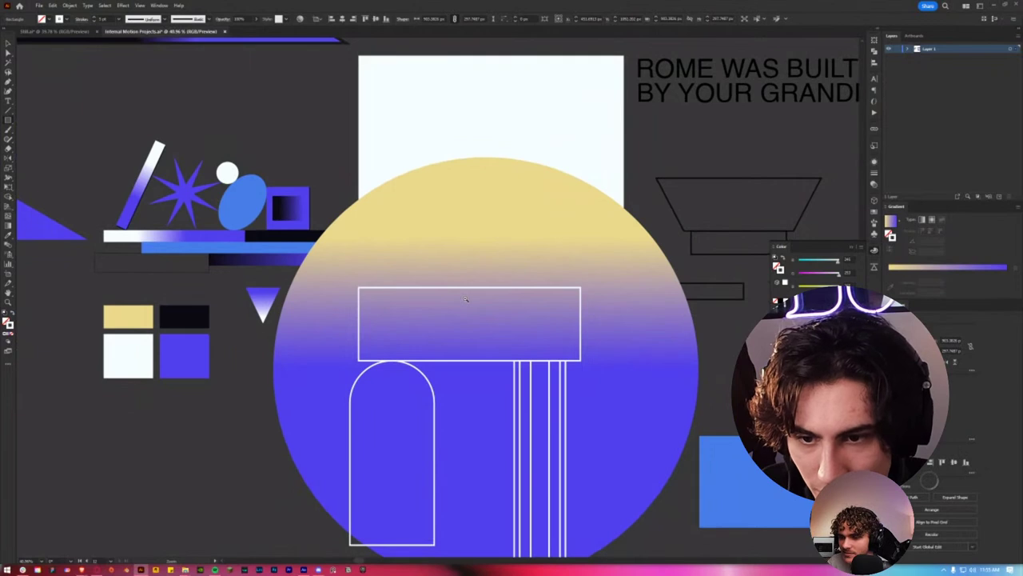
{"action": "scroll", "coordinate": [501, 293], "scroll_direction": "up", "scroll_amount": 1}
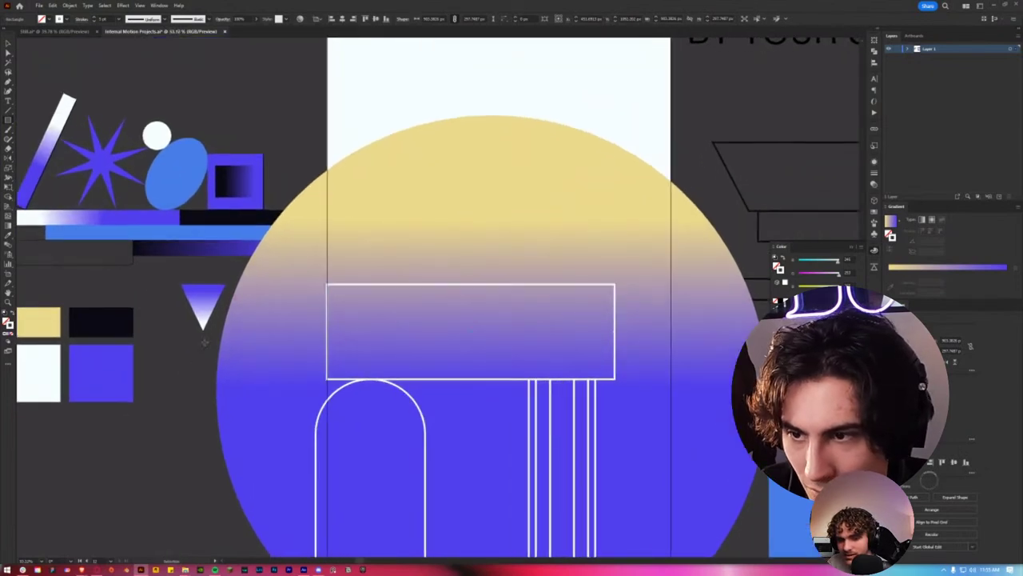
{"action": "scroll", "coordinate": [204, 342], "scroll_direction": "up", "scroll_amount": 1}
{"action": "scroll", "coordinate": [192, 341], "scroll_direction": "right", "scroll_amount": 1}
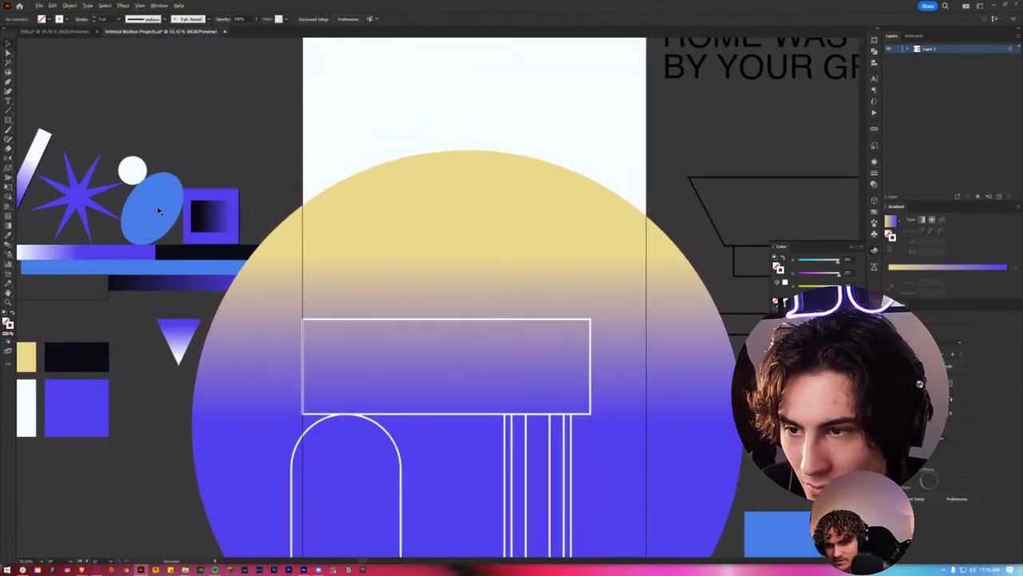
Step: Copy the blue ellipse above the rectangle, rotate it upright and make it a light outline
{"action": "left_click_drag", "start_coordinate": [158, 210], "coordinate": [466, 294]}
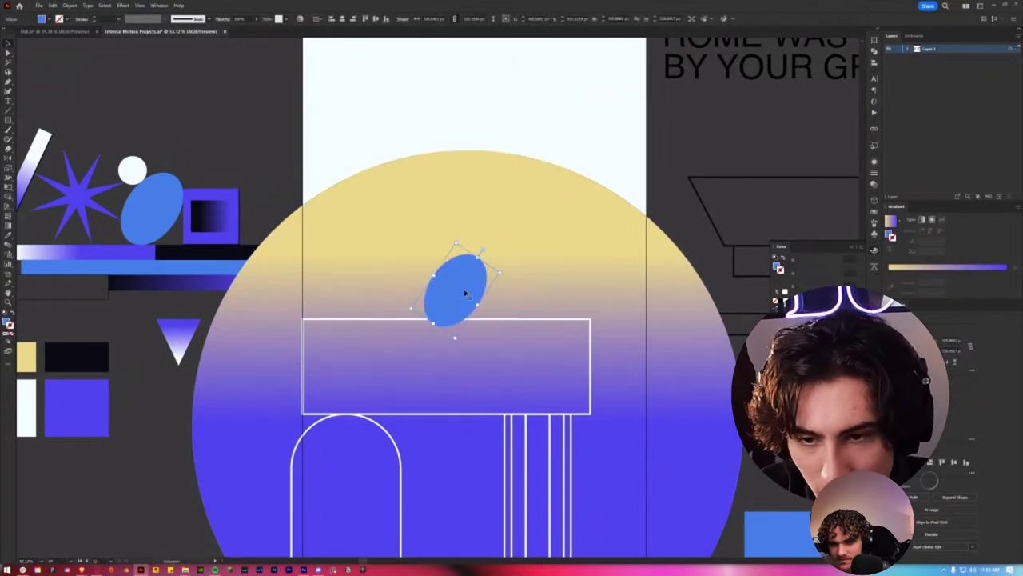
{"action": "mouse_move", "coordinate": [457, 340]}
{"action": "left_mouse_down"}
{"action": "mouse_move", "coordinate": [498, 347]}
{"action": "mouse_move", "coordinate": [464, 372]}
{"action": "mouse_move", "coordinate": [471, 361]}
{"action": "mouse_move", "coordinate": [455, 355]}
{"action": "mouse_move", "coordinate": [476, 344]}
{"action": "left_mouse_up"}
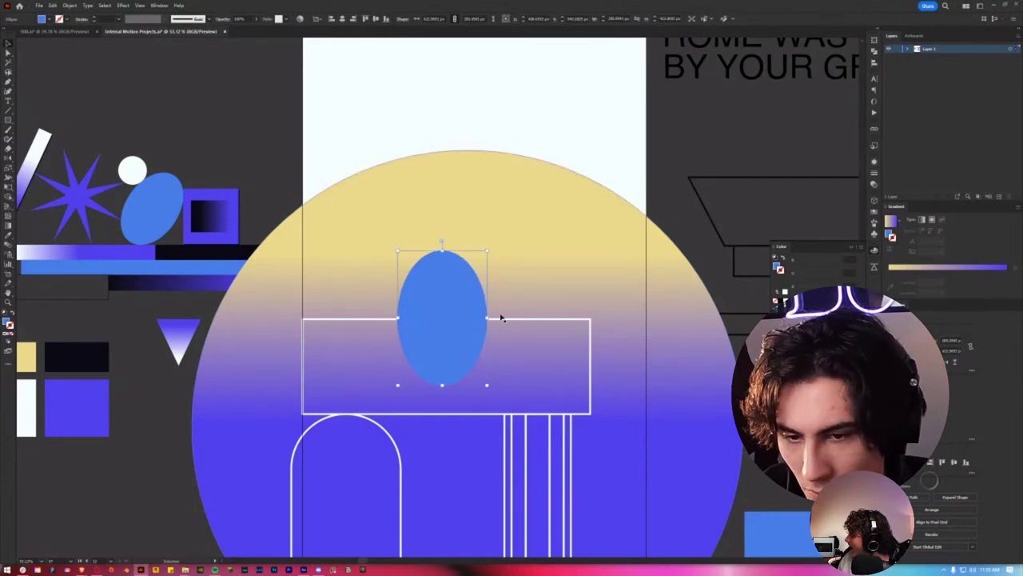
{"action": "key", "text": "shift+x"}
{"action": "scroll", "coordinate": [503, 320], "scroll_direction": "down", "scroll_amount": 2}
{"action": "scroll", "coordinate": [511, 336], "scroll_direction": "up", "scroll_amount": 2}
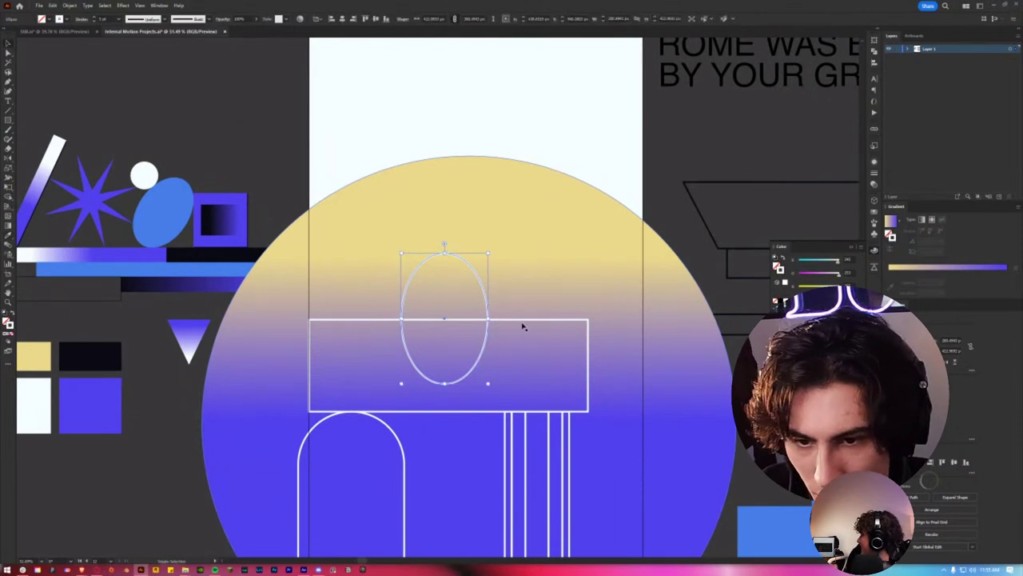
Step: Centre the oval horizontally on the rectangle and nudge it down slightly
{"action": "left_click", "coordinate": [516, 321], "text": "shift"}
{"action": "left_click", "coordinate": [330, 17]}
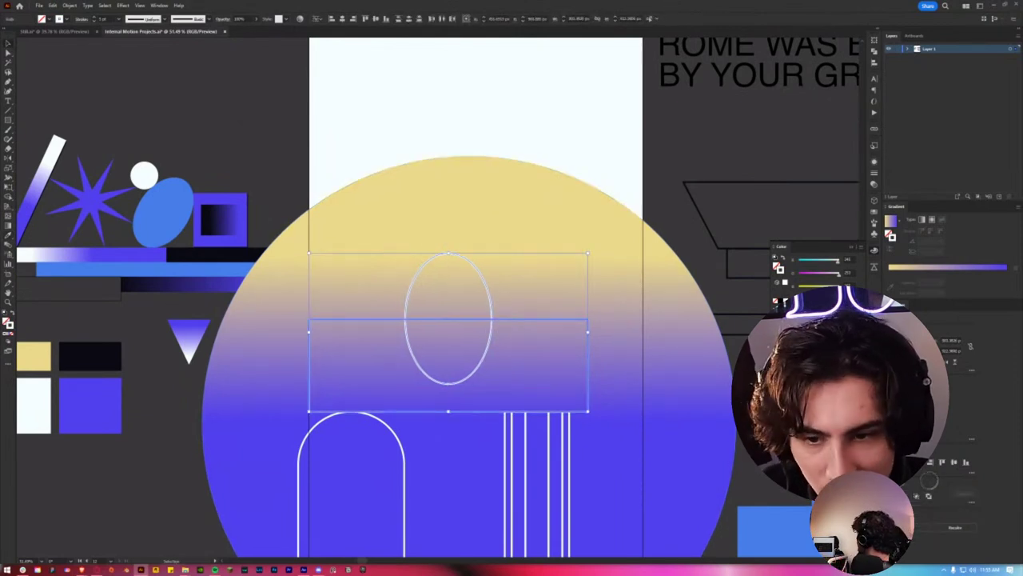
{"action": "left_click", "coordinate": [473, 324]}
{"action": "scroll", "coordinate": [472, 325], "scroll_direction": "up", "scroll_amount": 2}
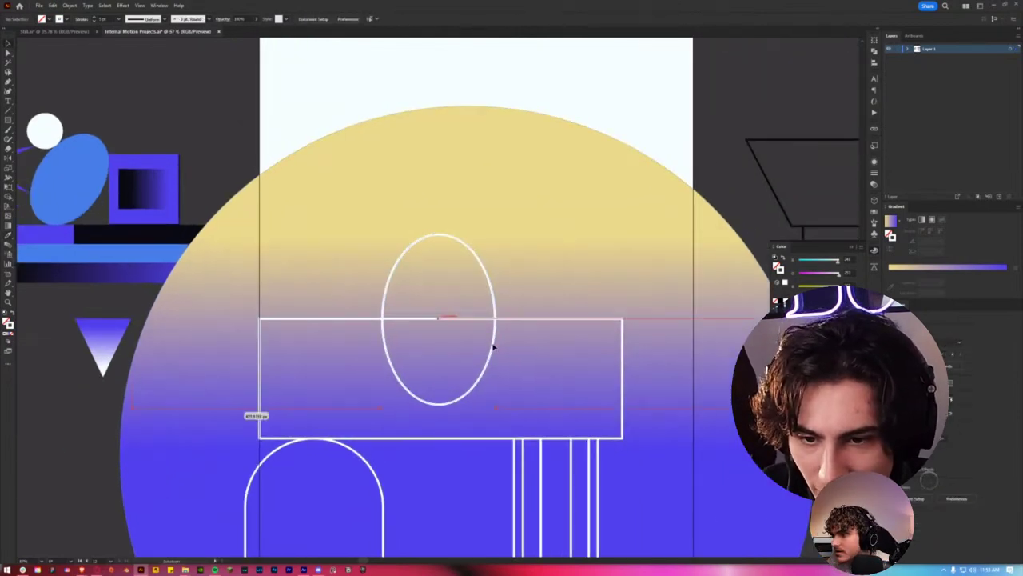
{"action": "left_click_drag", "start_coordinate": [495, 344], "coordinate": [495, 339]}
{"action": "scroll", "coordinate": [496, 320], "scroll_direction": "up", "scroll_amount": 1}
{"action": "scroll", "coordinate": [483, 318], "scroll_direction": "up", "scroll_amount": 2}
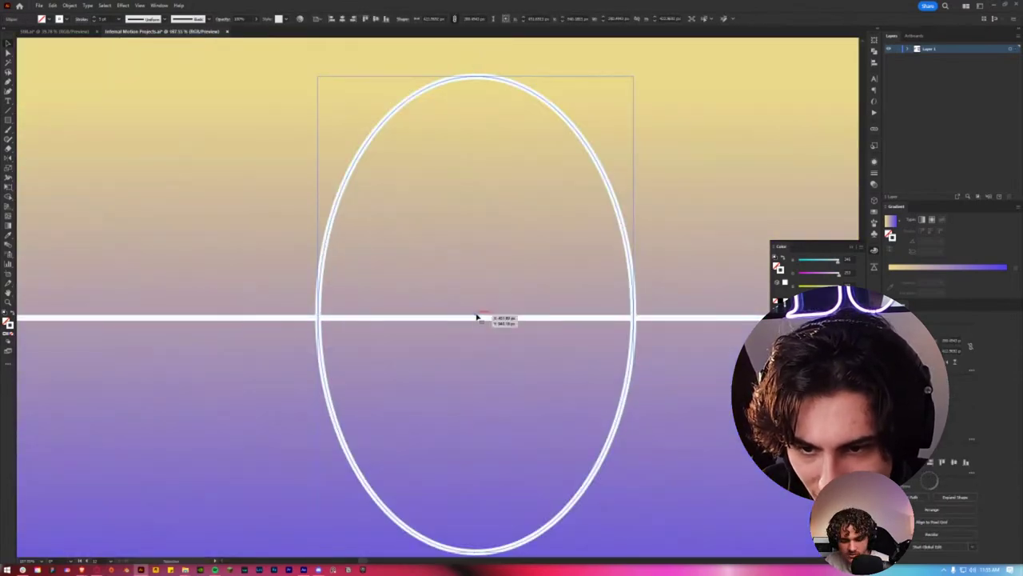
{"action": "scroll", "coordinate": [477, 320], "scroll_direction": "down", "scroll_amount": 2}
{"action": "scroll", "coordinate": [571, 343], "scroll_direction": "down", "scroll_amount": 1}
Step: Try cutting the oval out of the rectangle with Pathfinder Minus Front, then undo it
{"action": "left_click", "coordinate": [572, 337], "text": "shift"}
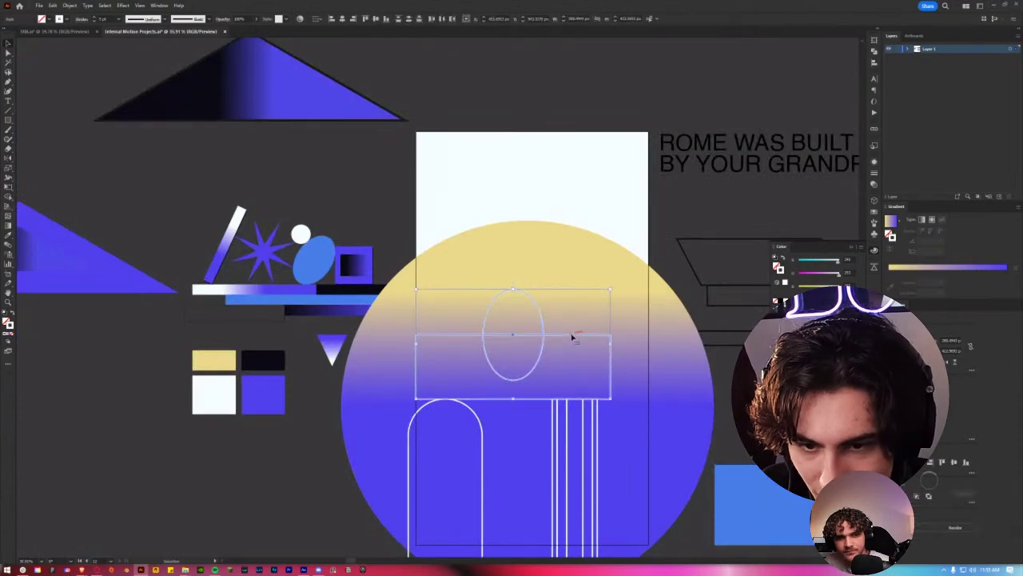
{"action": "key", "text": "shift+m"}
{"action": "left_click_drag", "start_coordinate": [525, 352], "coordinate": [543, 293]}
{"action": "scroll", "coordinate": [544, 296], "scroll_direction": "down", "scroll_amount": 1}
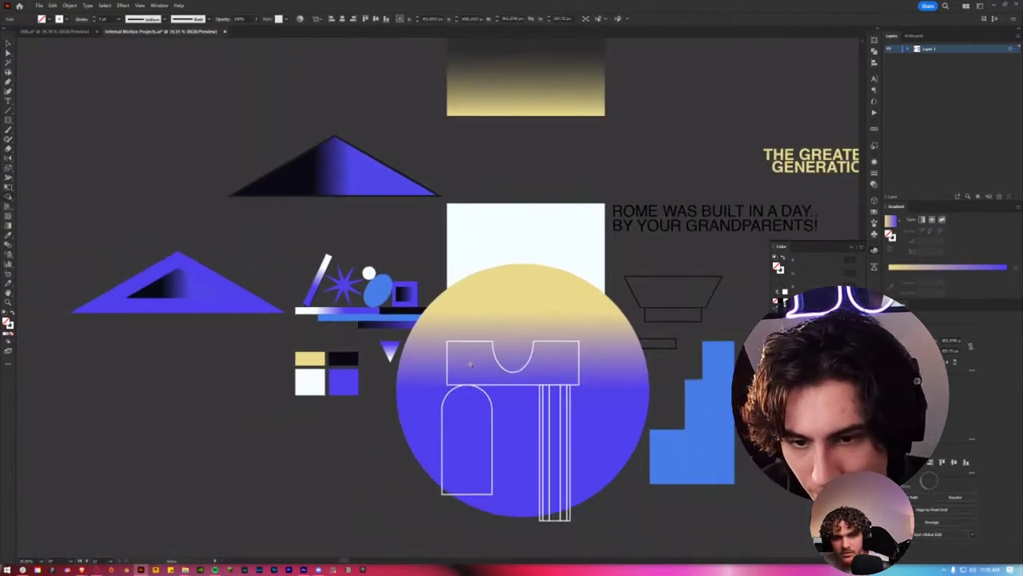
{"action": "scroll", "coordinate": [553, 357], "scroll_direction": "up", "scroll_amount": 3}
{"action": "scroll", "coordinate": [553, 357], "scroll_direction": "up", "scroll_amount": 1}
{"action": "key", "text": "ctrl+z"}
{"action": "scroll", "coordinate": [562, 354], "scroll_direction": "up", "scroll_amount": 1}
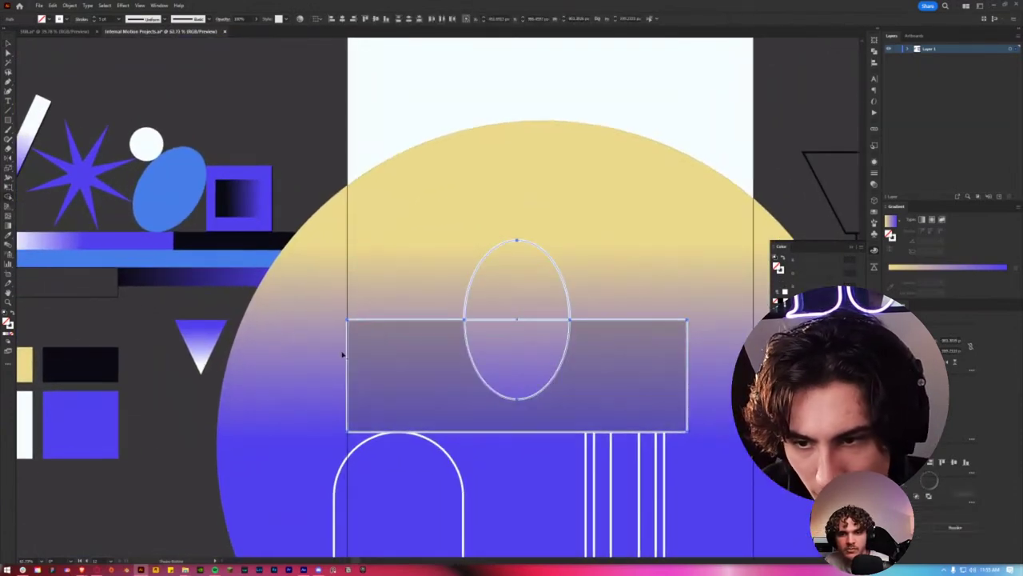
Step: Resize the oval, then delete it and deselect everything
{"action": "left_click", "coordinate": [294, 183]}
{"action": "left_click", "coordinate": [542, 250]}
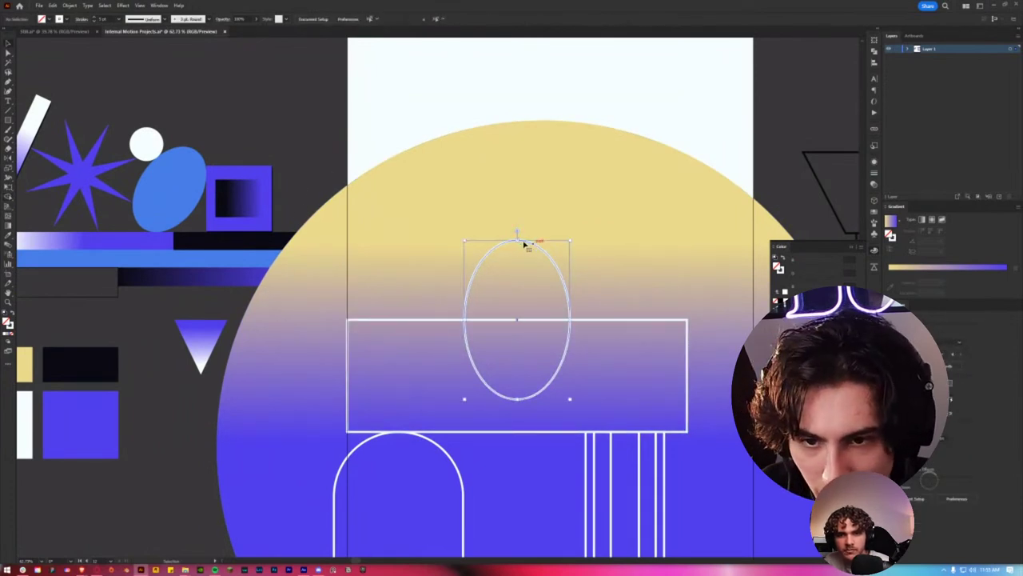
{"action": "left_click_drag", "start_coordinate": [517, 239], "coordinate": [517, 254]}
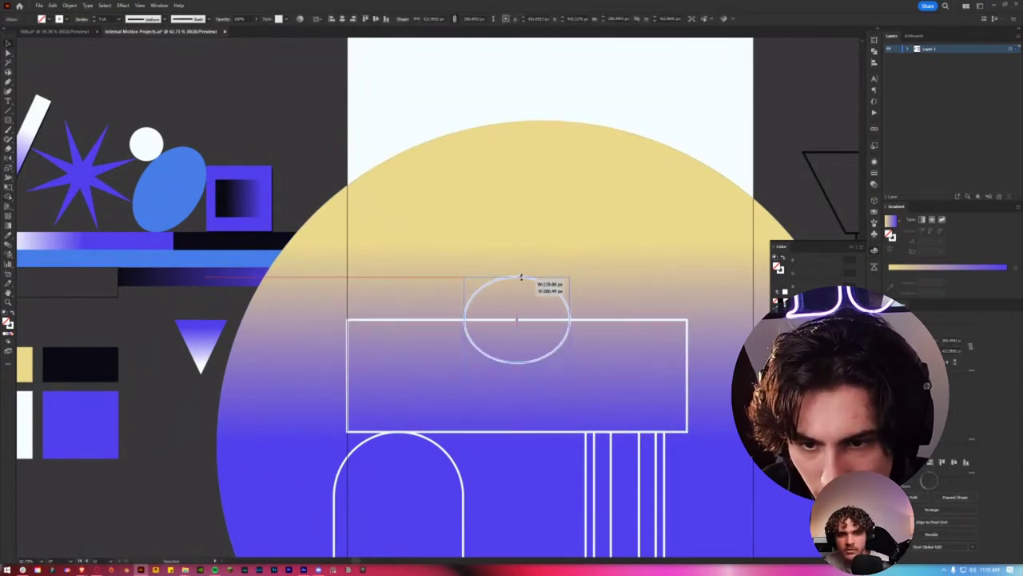
{"action": "left_click_drag", "start_coordinate": [517, 255], "coordinate": [530, 238]}
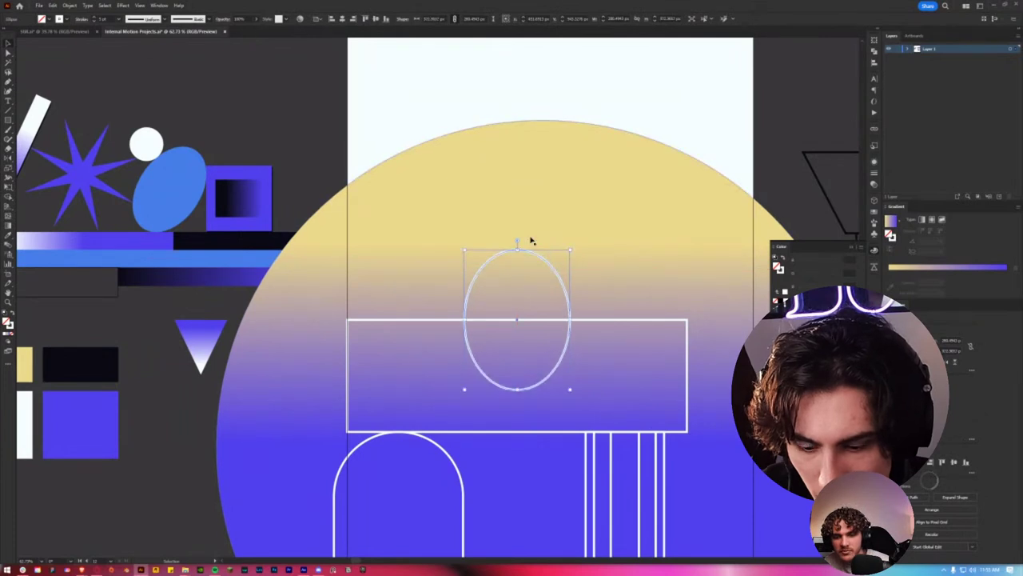
{"action": "key", "text": "Delete"}
{"action": "key", "text": "ctrl+shift+a"}
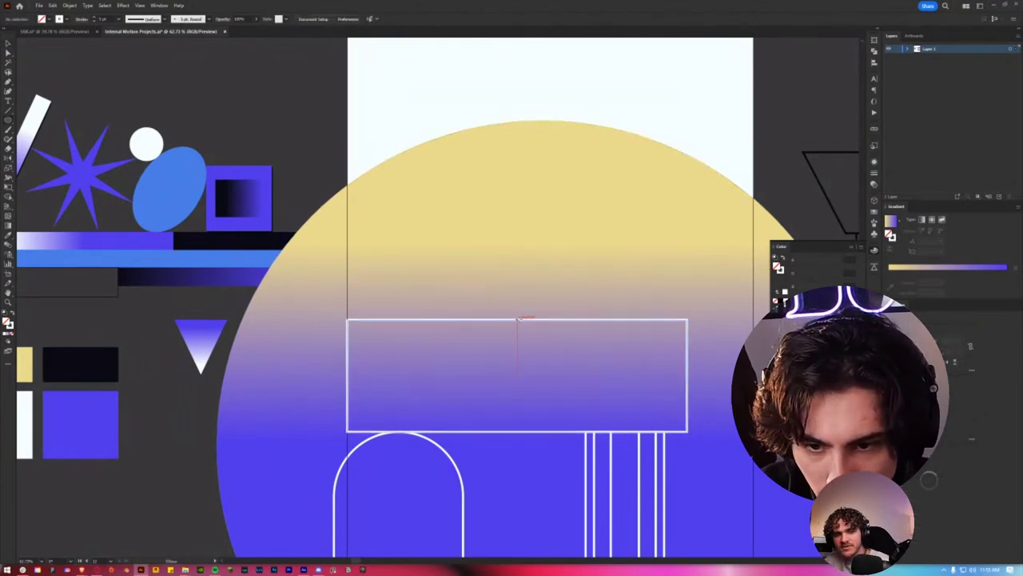
Step: Draw a circle on the rectangle's top edge and place a second circle beside it
{"action": "left_click_drag", "start_coordinate": [518, 318], "coordinate": [581, 365]}
{"action": "scroll", "coordinate": [191, 405], "scroll_direction": "right", "scroll_amount": 2}
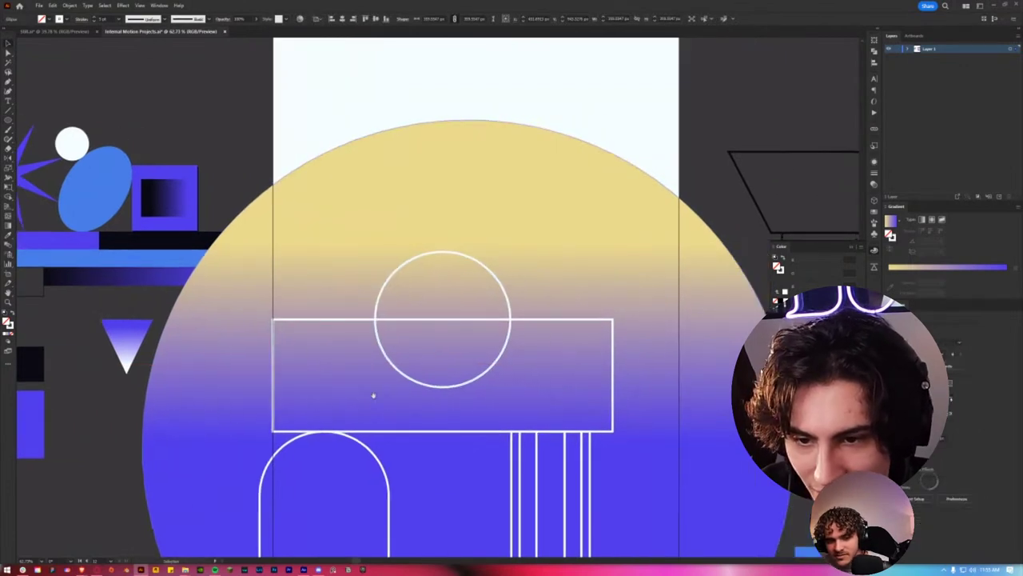
{"action": "key", "text": "ctrl+shift+a"}
{"action": "mouse_move", "coordinate": [450, 388]}
{"action": "left_mouse_down"}
{"action": "mouse_move", "coordinate": [392, 388]}
{"action": "mouse_move", "coordinate": [566, 384]}
{"action": "left_mouse_up"}
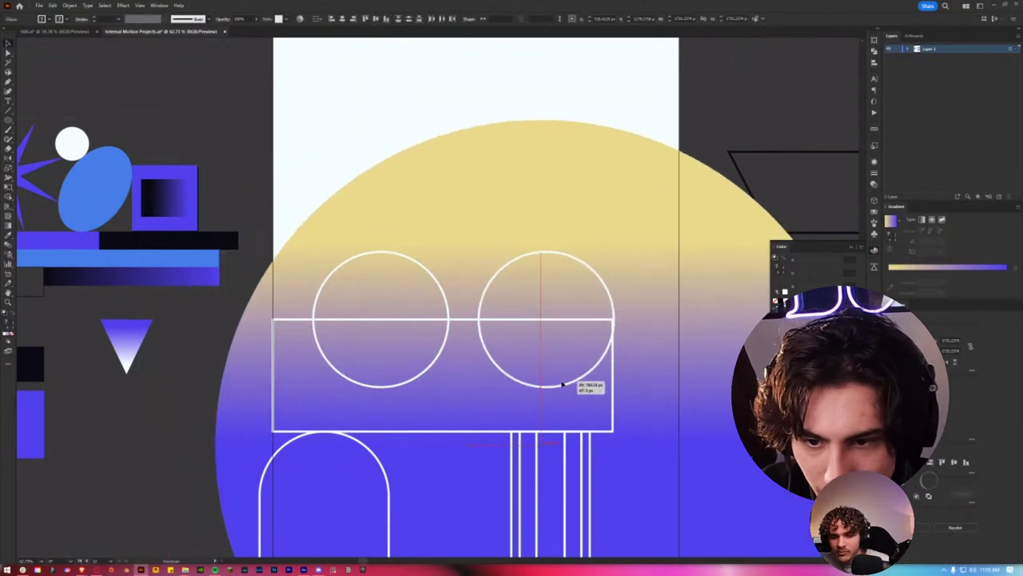
{"action": "key", "text": "ctrl+z"}
{"action": "left_click", "coordinate": [541, 324]}
{"action": "left_click_drag", "start_coordinate": [541, 325], "coordinate": [603, 324]}
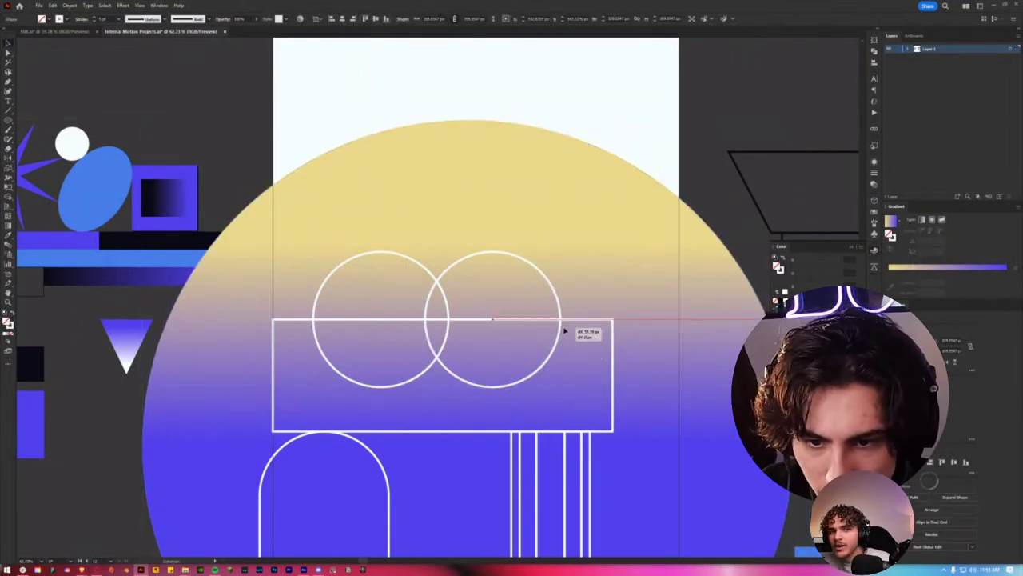
Step: Place a copy of the right circle below the rectangle
{"action": "left_click", "coordinate": [676, 304]}
{"action": "key", "text": "ctrl+shift+a"}
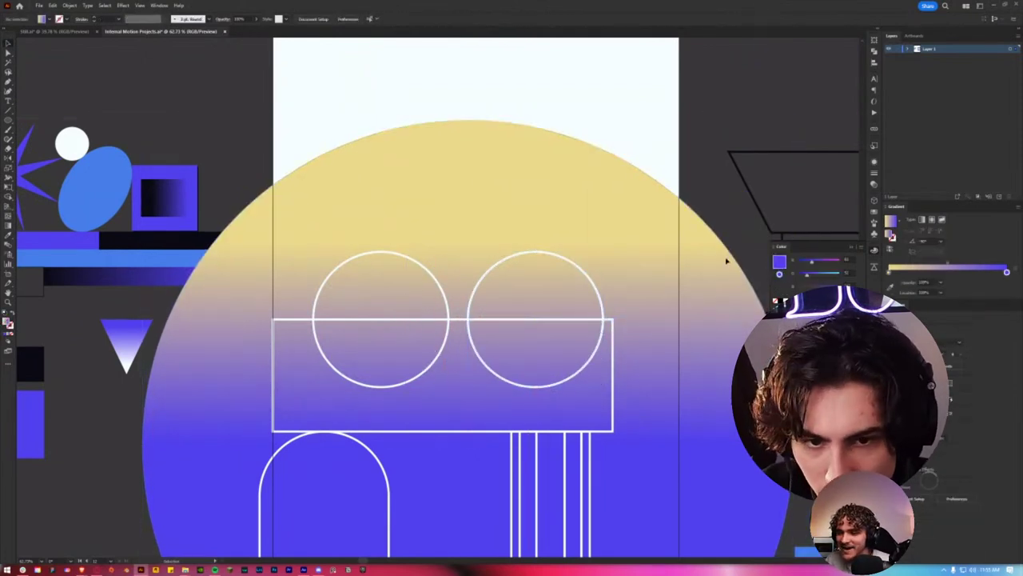
{"action": "scroll", "coordinate": [571, 402], "scroll_direction": "down", "scroll_amount": 3}
{"action": "scroll", "coordinate": [429, 293], "scroll_direction": "down", "scroll_amount": 1}
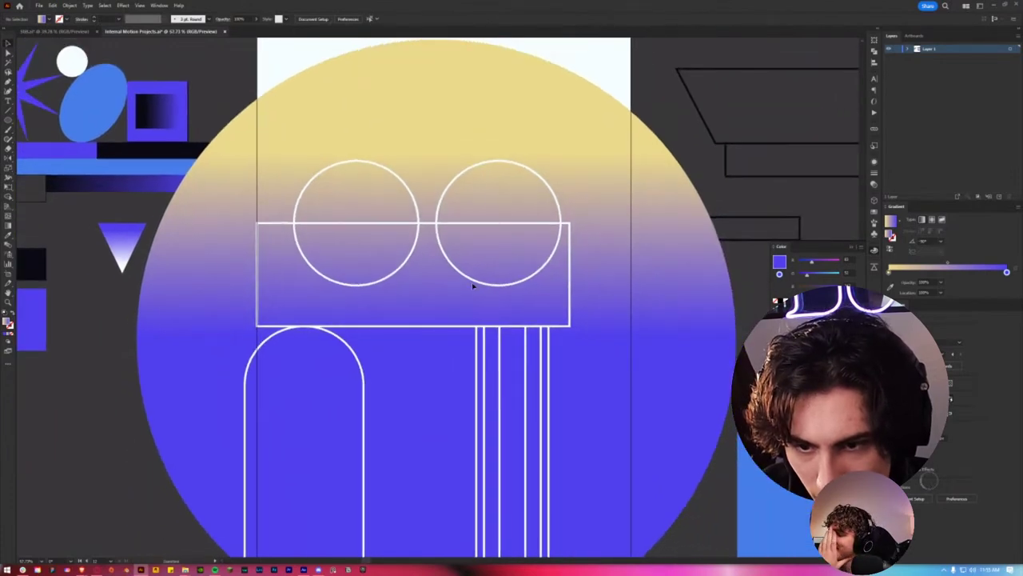
{"action": "mouse_move", "coordinate": [471, 285]}
{"action": "left_mouse_down"}
{"action": "mouse_move", "coordinate": [386, 410]}
{"action": "mouse_move", "coordinate": [370, 415]}
{"action": "left_mouse_up"}
Step: Delete the circle below the rectangle and undo the other trial circle copies
{"action": "scroll", "coordinate": [408, 418], "scroll_direction": "down", "scroll_amount": 5}
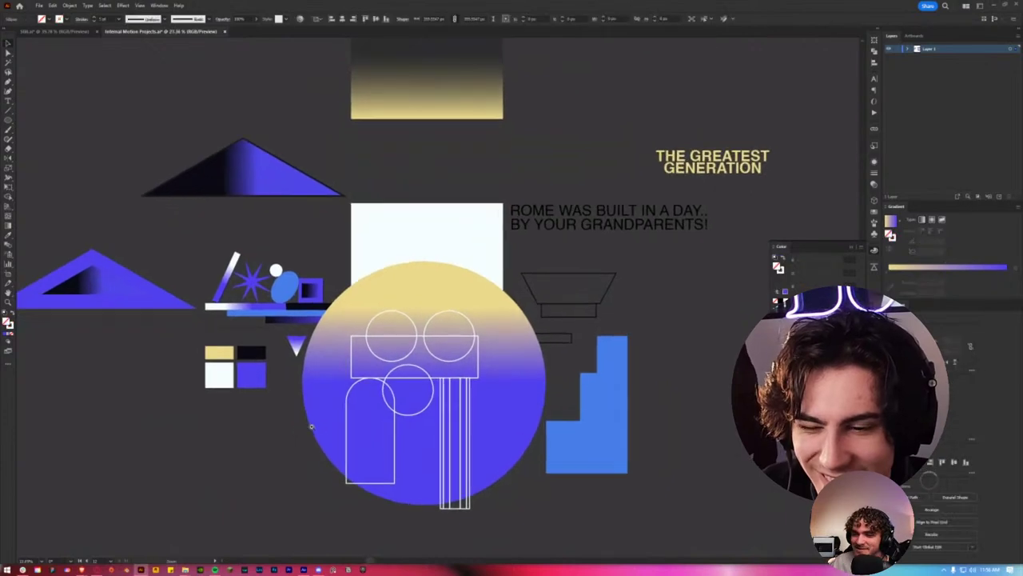
{"action": "scroll", "coordinate": [437, 401], "scroll_direction": "up", "scroll_amount": 5}
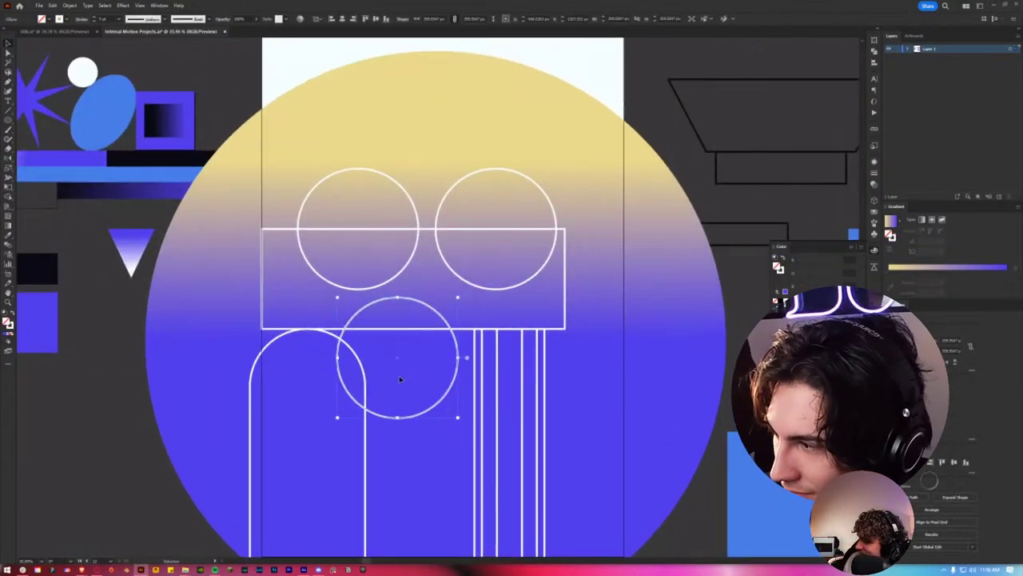
{"action": "scroll", "coordinate": [428, 366], "scroll_direction": "up", "scroll_amount": 3}
{"action": "key", "text": "Delete"}
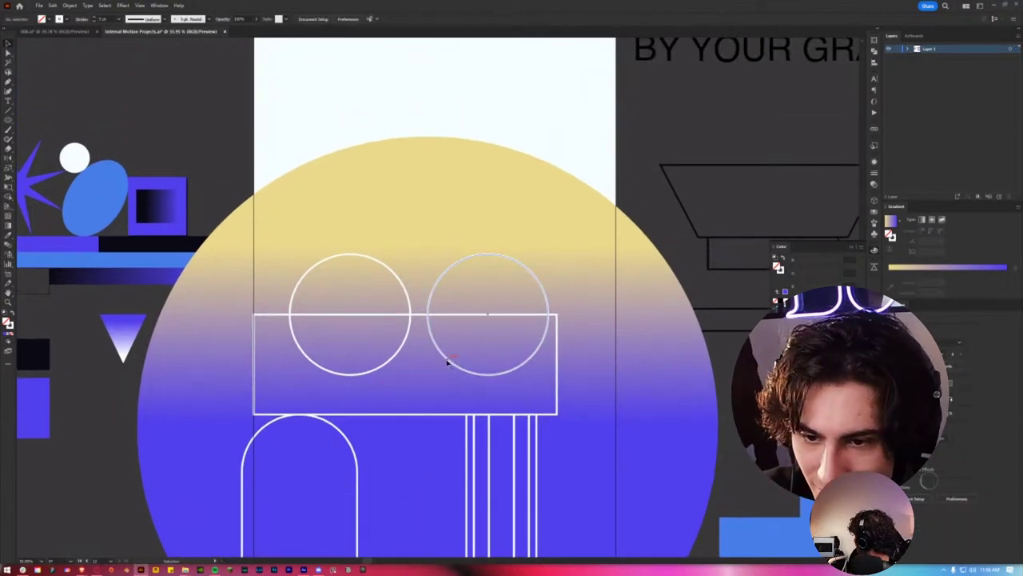
{"action": "key", "text": "ctrl+z"}
{"action": "key", "text": "ctrl+z"}
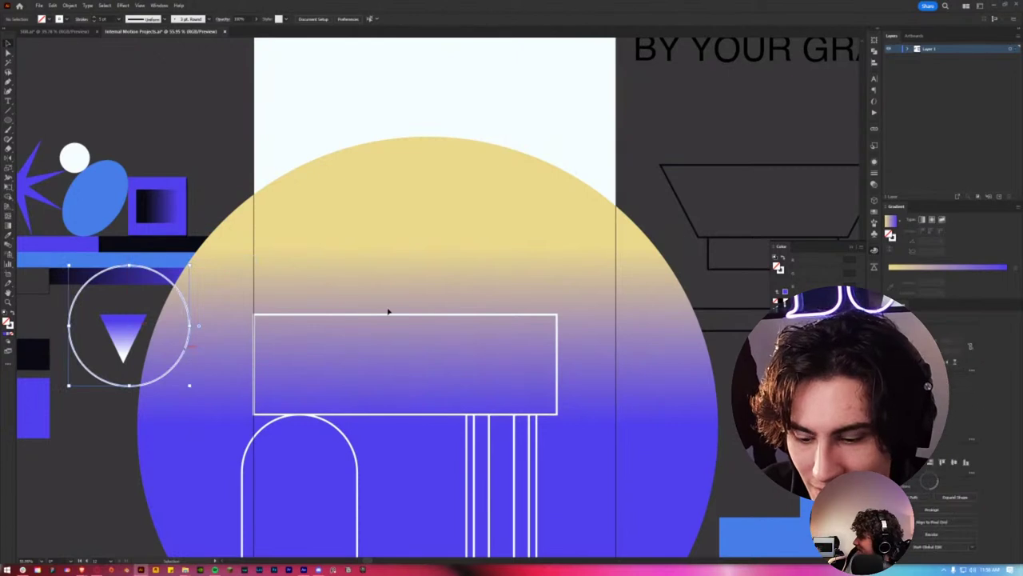
Step: Draw a small rectangle inside the top of the large crossbar rectangle
{"action": "key", "text": "m"}
{"action": "left_click_drag", "start_coordinate": [367, 316], "coordinate": [453, 381]}
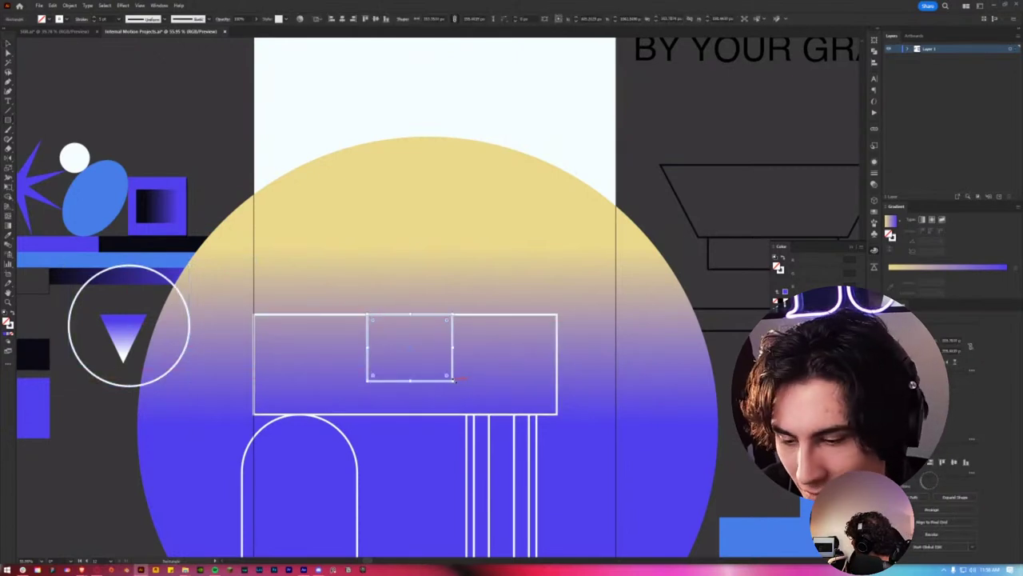
{"action": "left_click", "coordinate": [446, 415]}
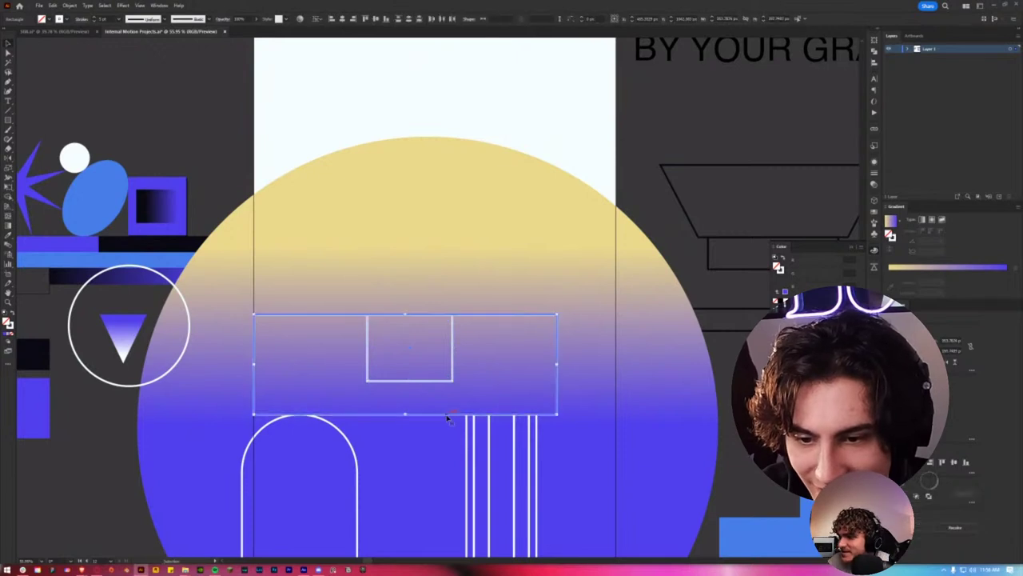
{"action": "left_click", "coordinate": [585, 352]}
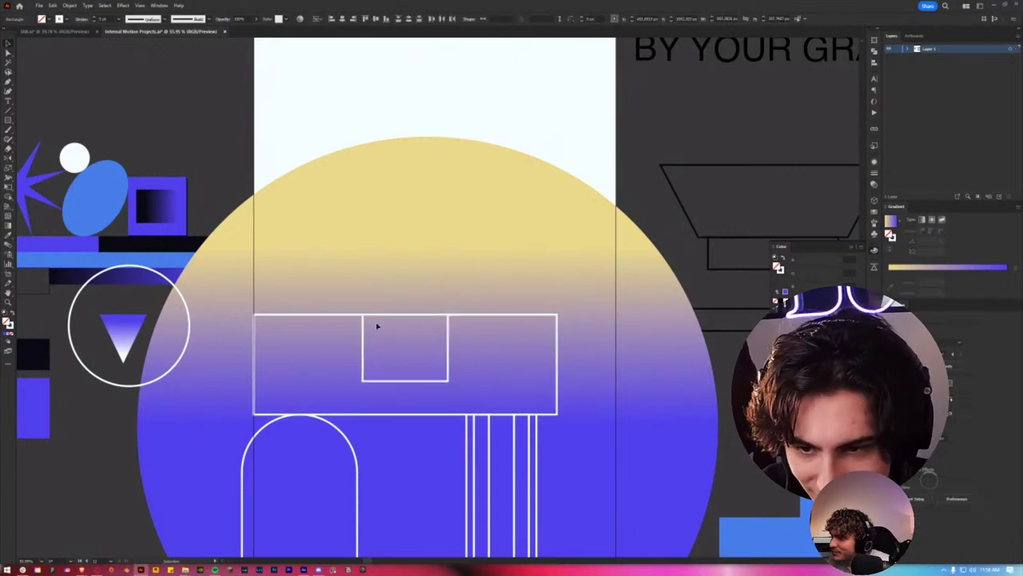
Step: Round the small rectangle's bottom corners into a semicircular U shape
{"action": "scroll", "coordinate": [376, 323], "scroll_direction": "up", "scroll_amount": 1}
{"action": "left_click", "coordinate": [361, 391]}
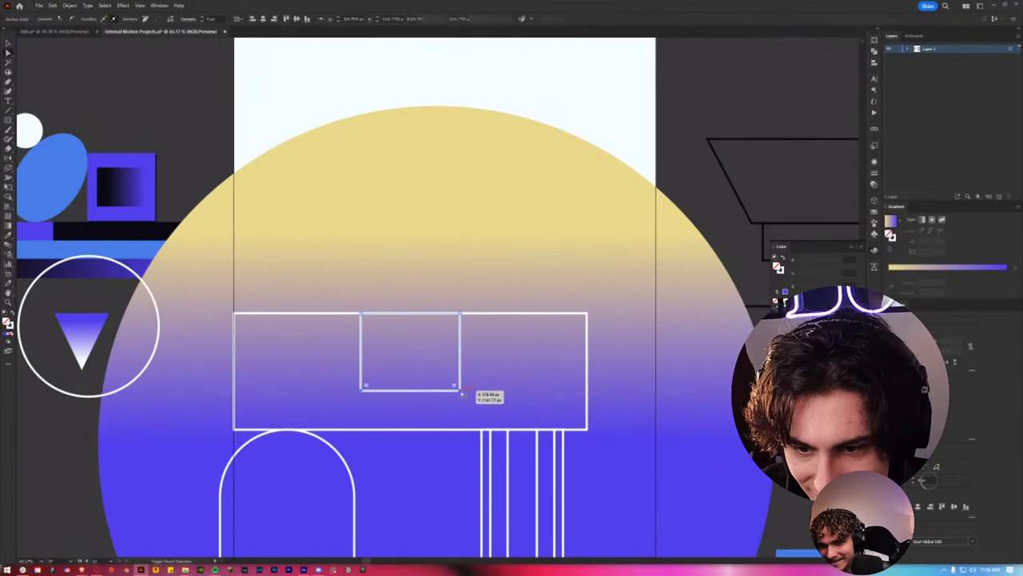
{"action": "left_click_drag", "start_coordinate": [461, 393], "coordinate": [411, 339]}
{"action": "scroll", "coordinate": [346, 312], "scroll_direction": "up", "scroll_amount": 2}
{"action": "scroll", "coordinate": [346, 313], "scroll_direction": "down", "scroll_amount": 3}
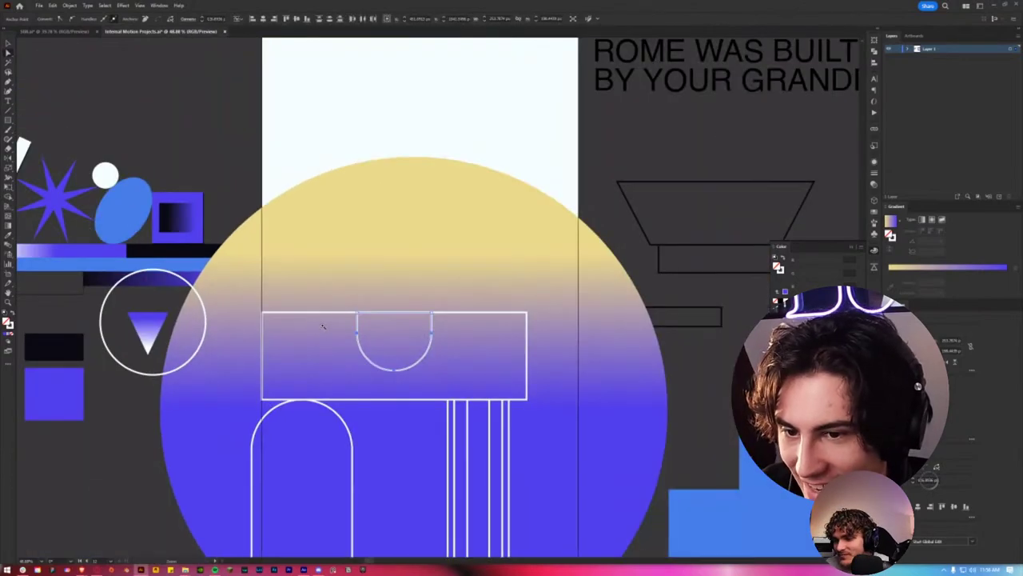
{"action": "left_click", "coordinate": [323, 323]}
{"action": "scroll", "coordinate": [384, 320], "scroll_direction": "up", "scroll_amount": 4}
{"action": "scroll", "coordinate": [384, 319], "scroll_direction": "down", "scroll_amount": 2}
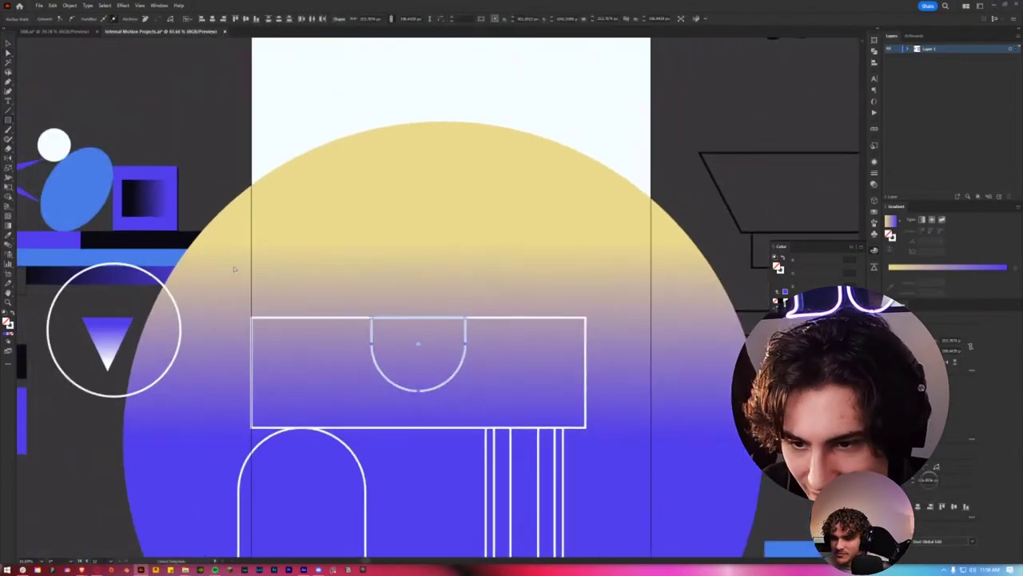
{"action": "scroll", "coordinate": [384, 319], "scroll_direction": "up", "scroll_amount": 4}
Step: Draw a rectangle extending upward from the top of the semicircle shape
{"action": "left_click", "coordinate": [327, 311]}
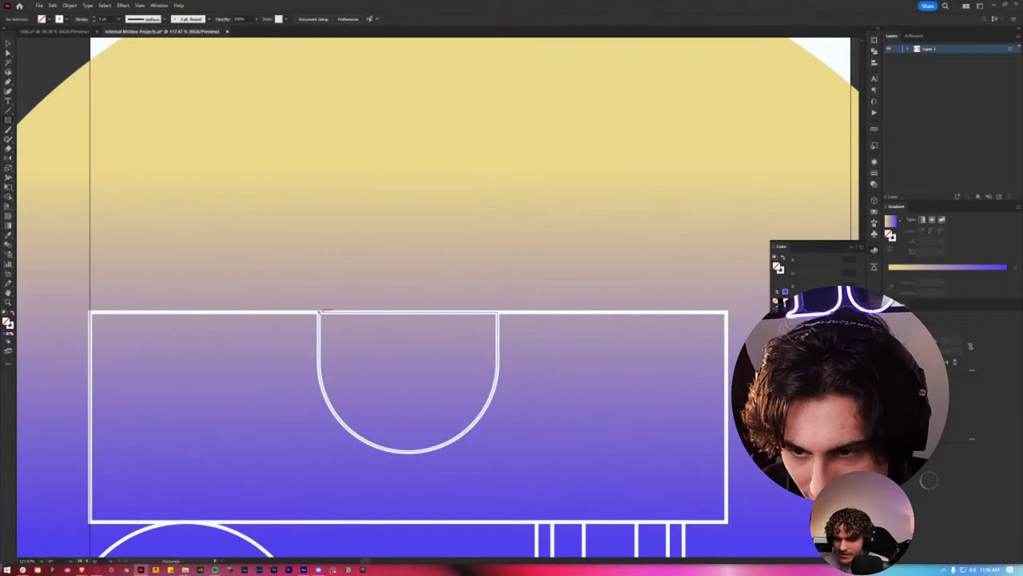
{"action": "left_click_drag", "start_coordinate": [320, 311], "coordinate": [495, 274]}
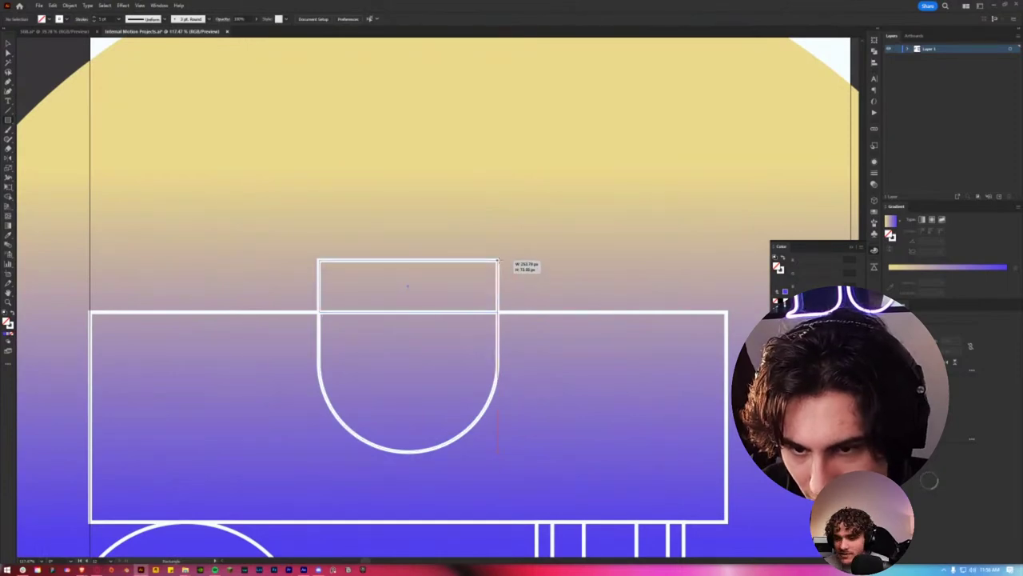
{"action": "left_click_drag", "start_coordinate": [496, 274], "coordinate": [497, 265]}
{"action": "scroll", "coordinate": [426, 290], "scroll_direction": "down", "scroll_amount": 3}
{"action": "scroll", "coordinate": [426, 290], "scroll_direction": "down", "scroll_amount": 5}
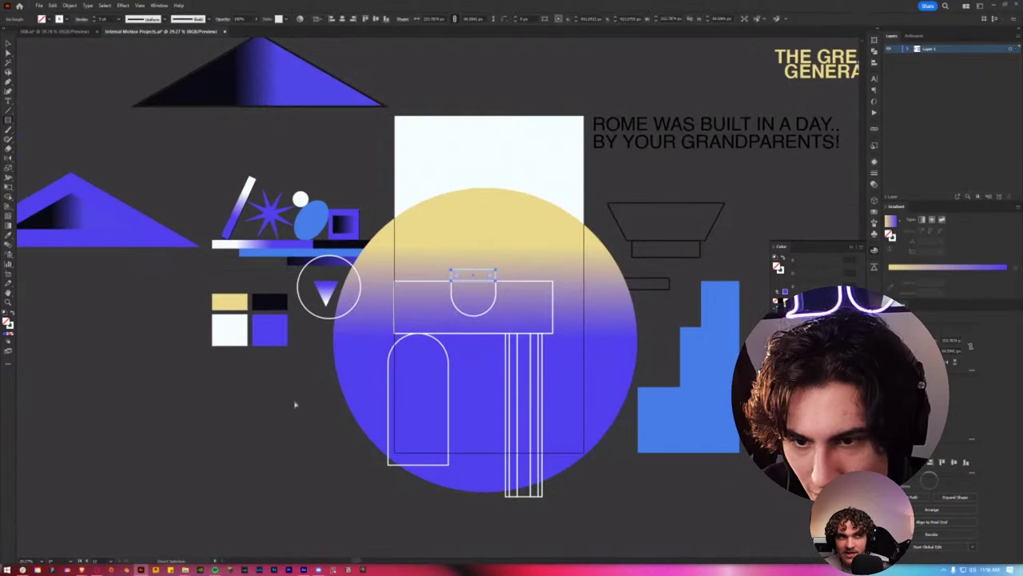
{"action": "scroll", "coordinate": [304, 407], "scroll_direction": "up", "scroll_amount": 2}
{"action": "scroll", "coordinate": [304, 407], "scroll_direction": "up", "scroll_amount": 3}
Step: Move the column of vertical pillar lines up to the artboard's top
{"action": "left_click_drag", "start_coordinate": [392, 290], "coordinate": [361, 385]}
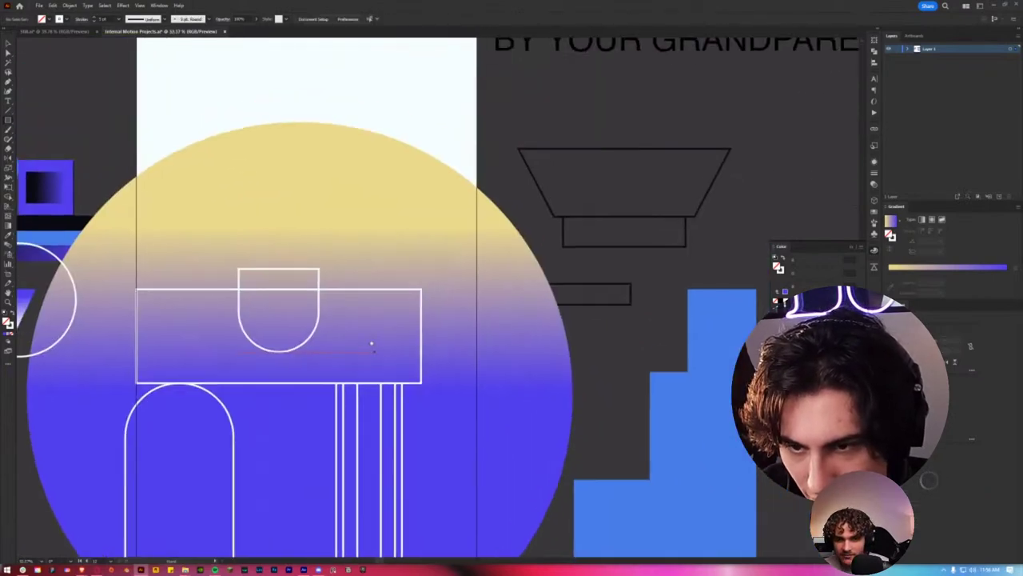
{"action": "scroll", "coordinate": [381, 369], "scroll_direction": "down", "scroll_amount": 1}
{"action": "scroll", "coordinate": [341, 381], "scroll_direction": "down", "scroll_amount": 1}
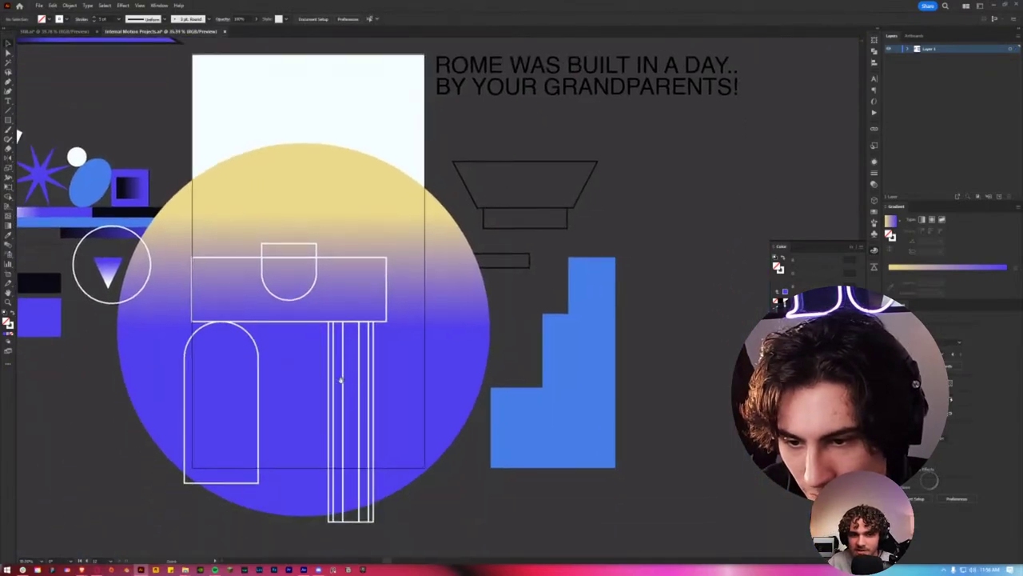
{"action": "mouse_move", "coordinate": [344, 410]}
{"action": "left_mouse_down"}
{"action": "mouse_move", "coordinate": [223, 148]}
{"action": "mouse_move", "coordinate": [223, 56]}
{"action": "left_mouse_up"}
{"action": "left_click_drag", "start_coordinate": [297, 307], "coordinate": [331, 348]}
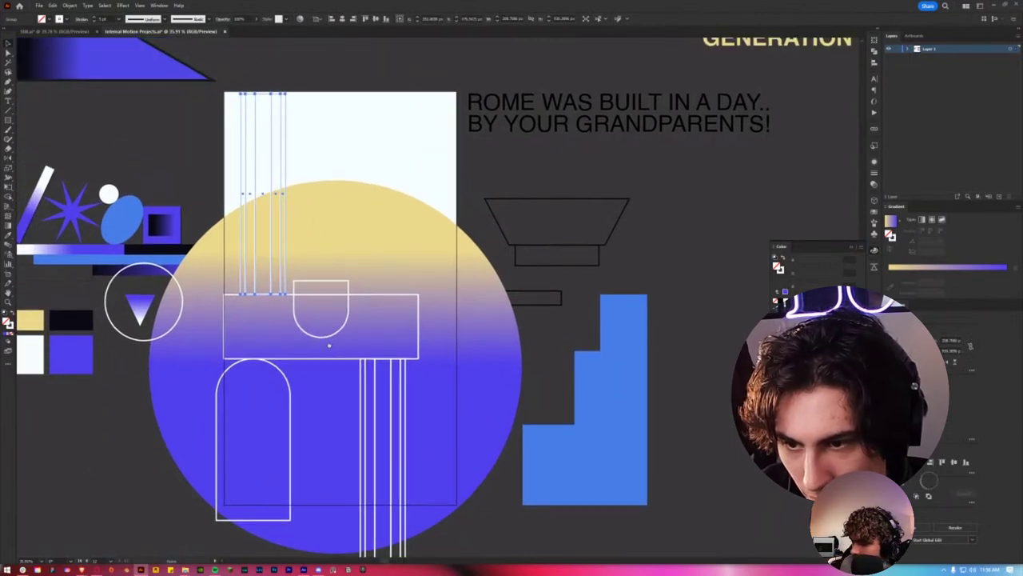
{"action": "left_click", "coordinate": [142, 428]}
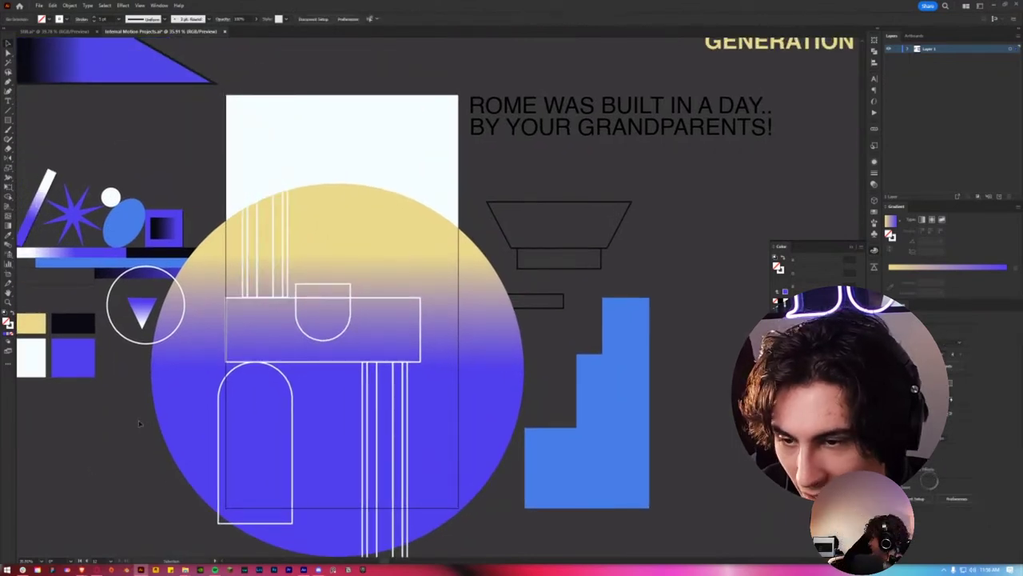
Step: Draw an outlined circle between the arch and striped pillar
{"action": "left_click_drag", "start_coordinate": [385, 349], "coordinate": [409, 409]}
{"action": "scroll", "coordinate": [408, 409], "scroll_direction": "down", "scroll_amount": 3}
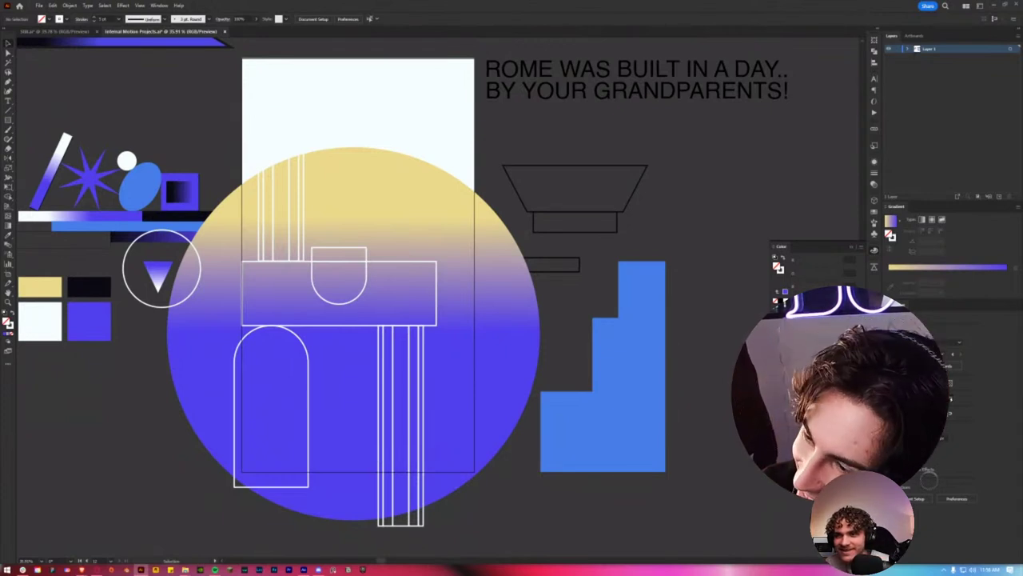
{"action": "scroll", "coordinate": [336, 348], "scroll_direction": "up", "scroll_amount": 1}
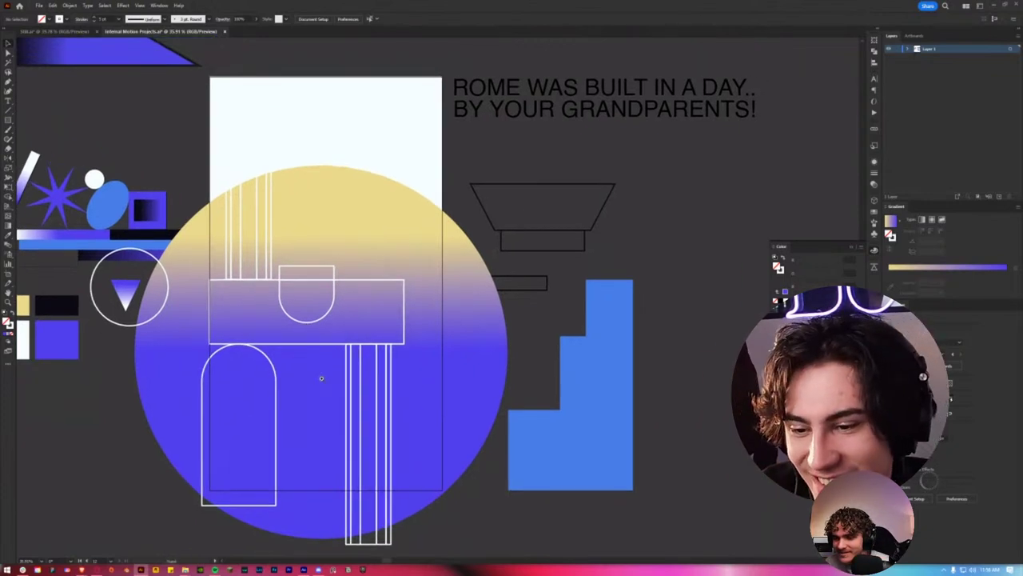
{"action": "scroll", "coordinate": [335, 347], "scroll_direction": "up", "scroll_amount": 2}
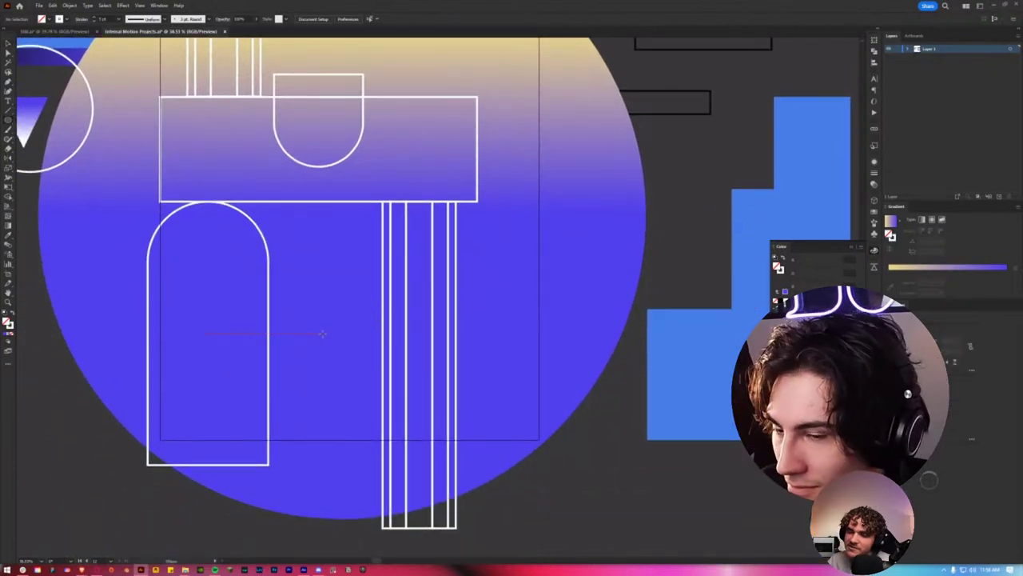
{"action": "left_click_drag", "start_coordinate": [322, 333], "coordinate": [384, 330]}
Step: Fill the new small circle with the bar's white-to-blue gradient using the eyedropper
{"action": "scroll", "coordinate": [273, 351], "scroll_direction": "right", "scroll_amount": 1}
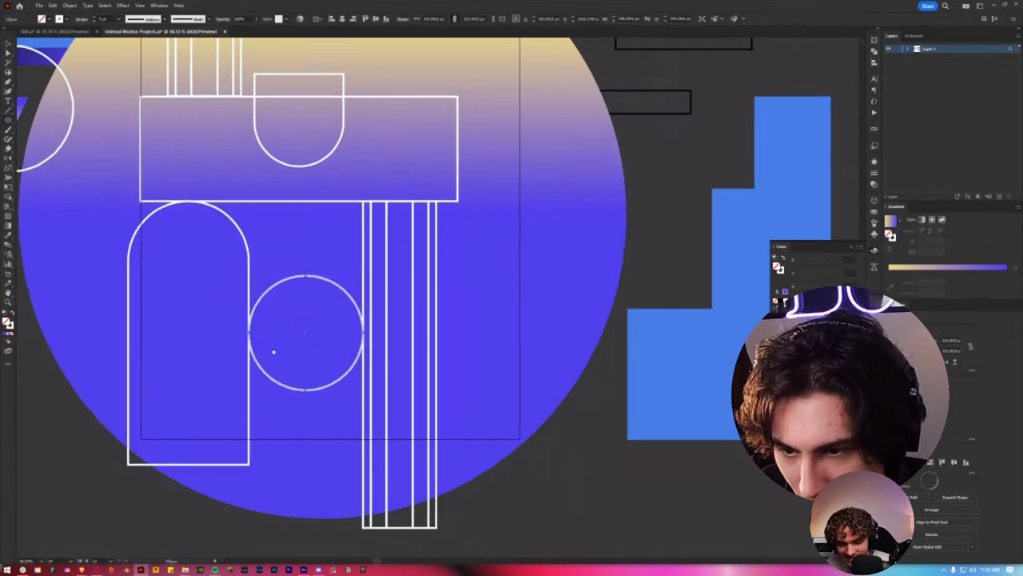
{"action": "scroll", "coordinate": [273, 352], "scroll_direction": "right", "scroll_amount": 2}
{"action": "scroll", "coordinate": [265, 359], "scroll_direction": "down", "scroll_amount": 2}
{"action": "scroll", "coordinate": [245, 258], "scroll_direction": "up", "scroll_amount": 1}
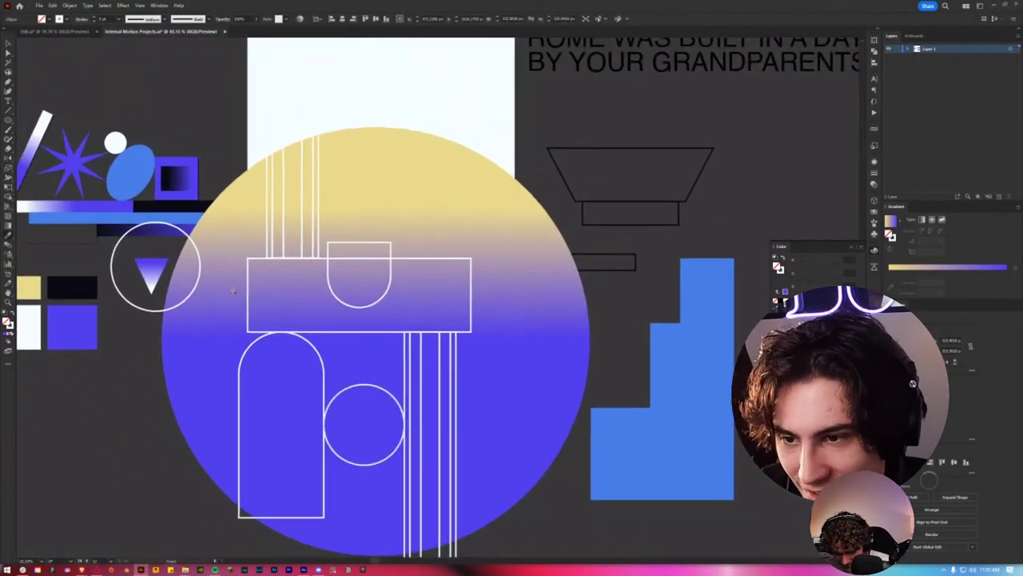
{"action": "key", "text": "period"}
{"action": "scroll", "coordinate": [233, 291], "scroll_direction": "down", "scroll_amount": 3}
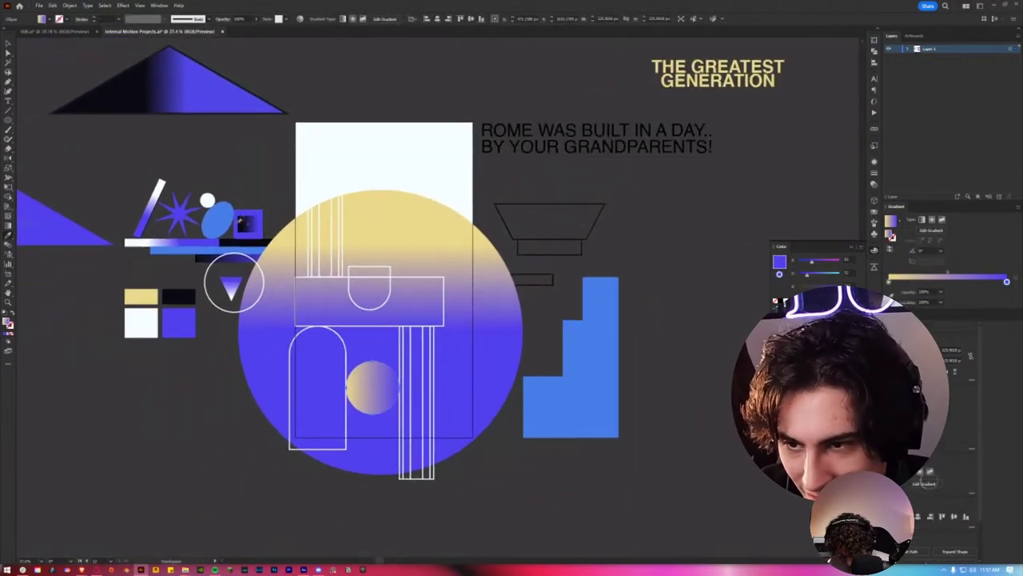
{"action": "left_click", "coordinate": [244, 227]}
{"action": "scroll", "coordinate": [320, 310], "scroll_direction": "up", "scroll_amount": 1}
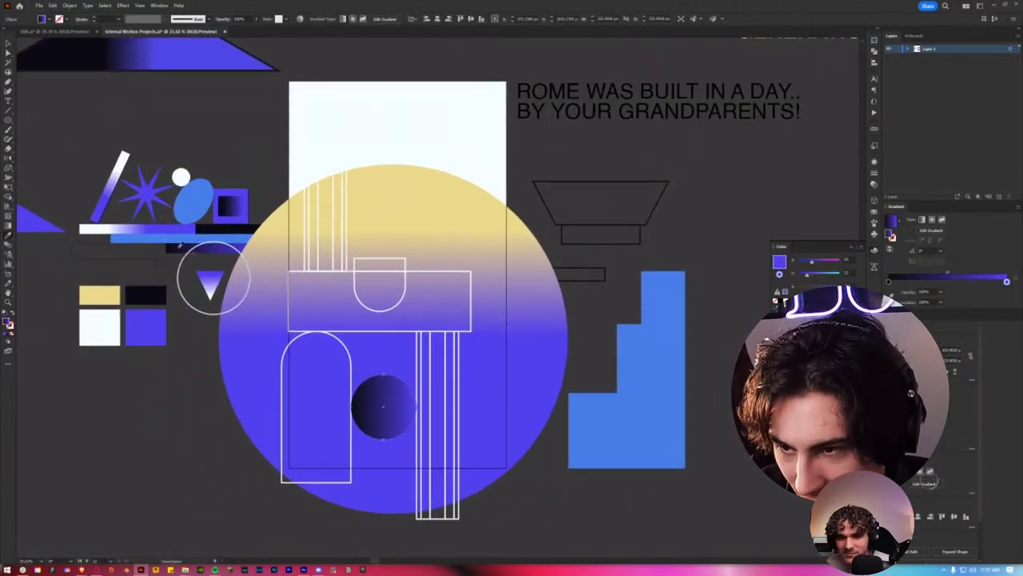
{"action": "left_click", "coordinate": [147, 223]}
Step: Draw a rectangle over the small circle
{"action": "scroll", "coordinate": [352, 400], "scroll_direction": "up", "scroll_amount": 1}
{"action": "scroll", "coordinate": [352, 408], "scroll_direction": "down", "scroll_amount": 2}
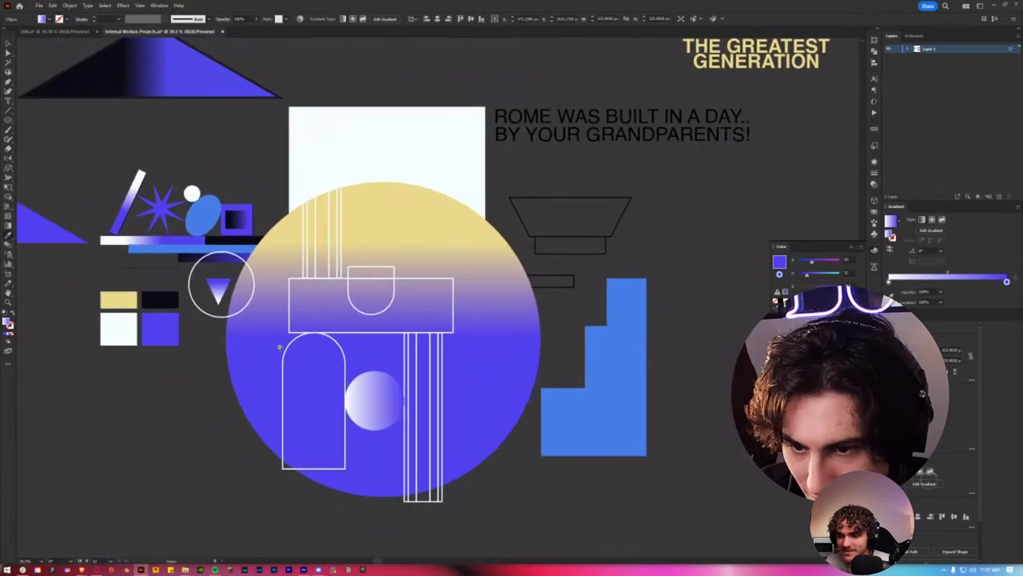
{"action": "scroll", "coordinate": [351, 414], "scroll_direction": "up", "scroll_amount": 1}
{"action": "scroll", "coordinate": [352, 414], "scroll_direction": "up", "scroll_amount": 3}
{"action": "scroll", "coordinate": [375, 407], "scroll_direction": "up", "scroll_amount": 1}
{"action": "scroll", "coordinate": [377, 400], "scroll_direction": "up", "scroll_amount": 1}
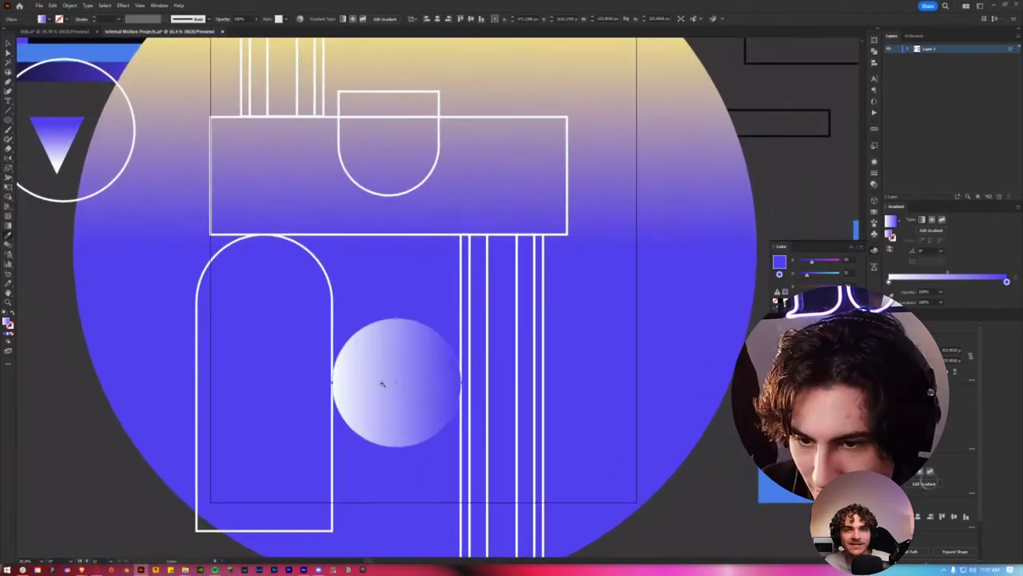
{"action": "key", "text": "m"}
{"action": "mouse_move", "coordinate": [331, 503]}
{"action": "left_mouse_down"}
{"action": "mouse_move", "coordinate": [448, 260]}
{"action": "mouse_move", "coordinate": [462, 274]}
{"action": "left_mouse_up"}
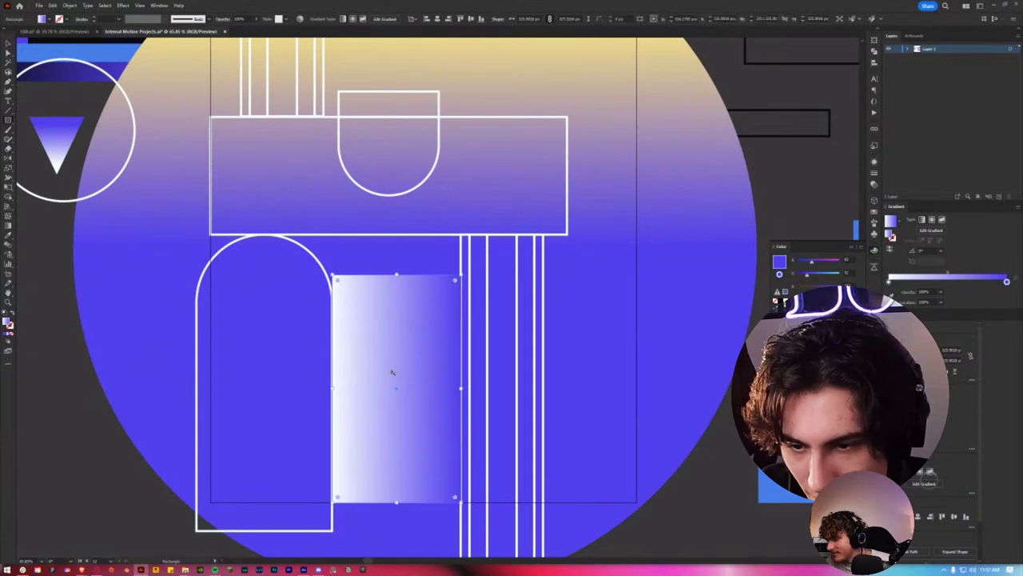
Step: Try and undo a clipping mask twice, then move the white rectangle down below the circle
{"action": "scroll", "coordinate": [413, 378], "scroll_direction": "up", "scroll_amount": 1}
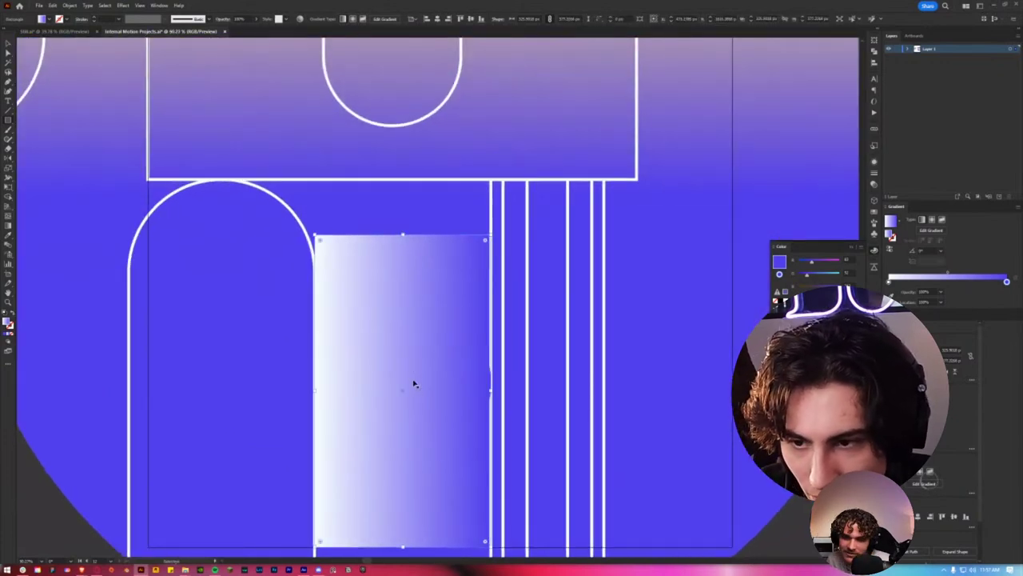
{"action": "key", "text": "ctrl+7"}
{"action": "key", "text": "ctrl+z"}
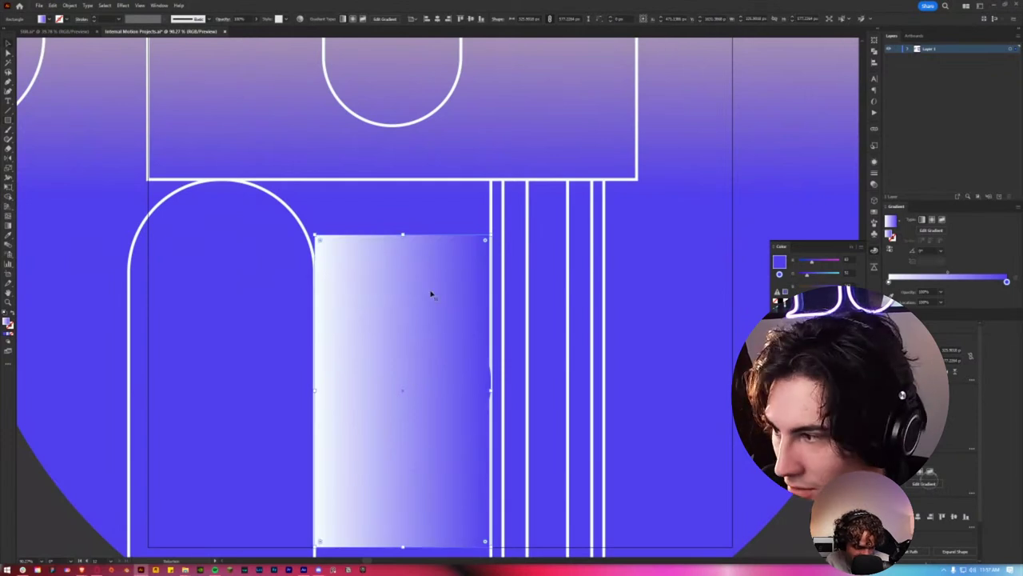
{"action": "scroll", "coordinate": [429, 303], "scroll_direction": "down", "scroll_amount": 3}
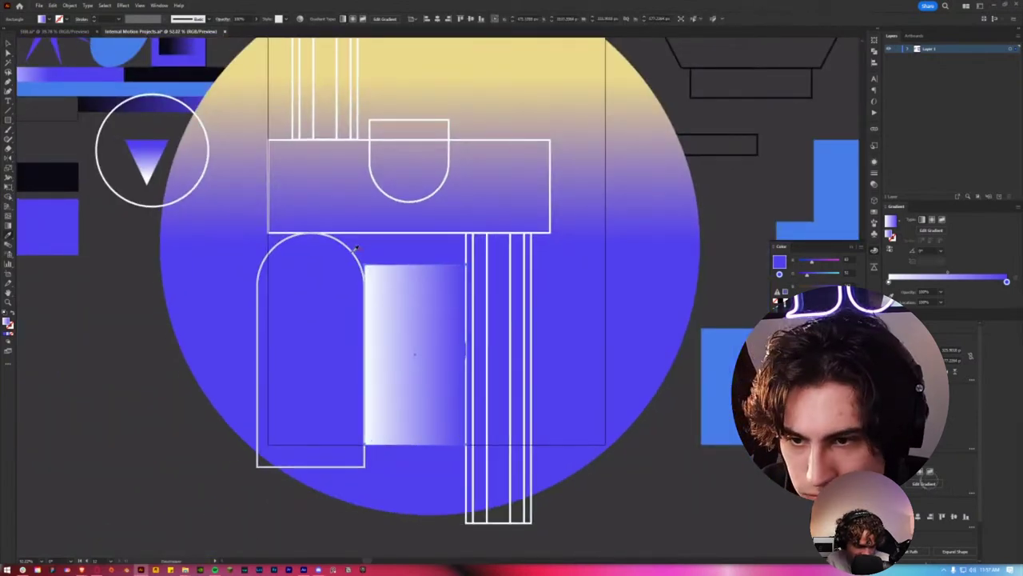
{"action": "key", "text": "ctrl+7"}
{"action": "key", "text": "ctrl+z"}
{"action": "scroll", "coordinate": [432, 375], "scroll_direction": "up", "scroll_amount": 1}
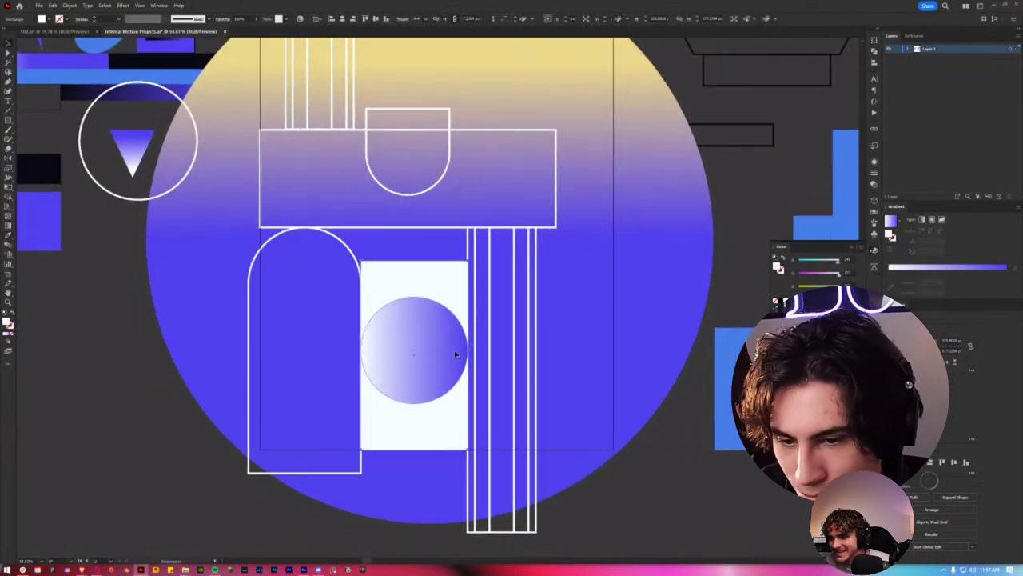
{"action": "scroll", "coordinate": [439, 436], "scroll_direction": "up", "scroll_amount": 1}
{"action": "left_click_drag", "start_coordinate": [439, 437], "coordinate": [438, 474]}
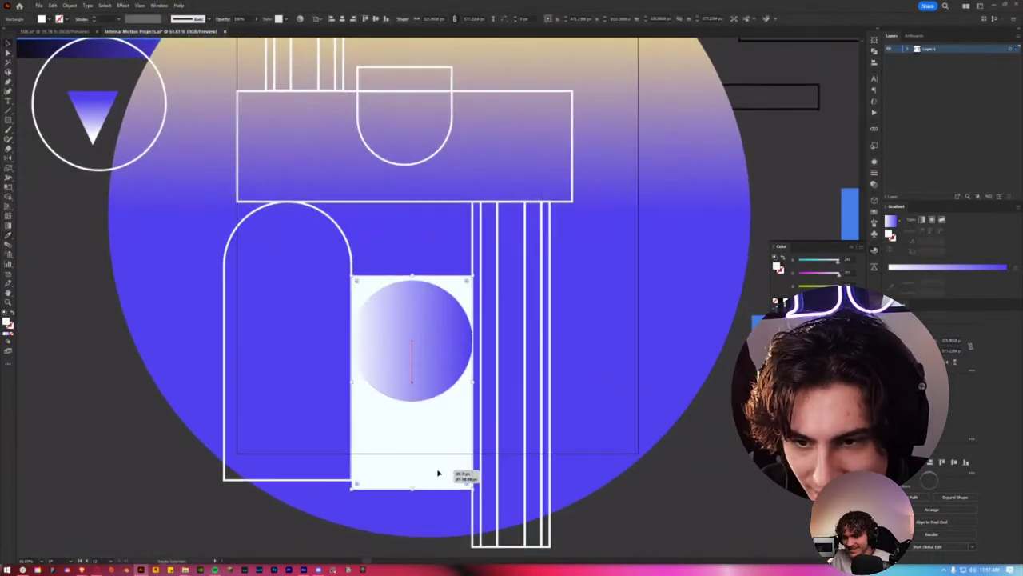
Step: Scale the gradient circle slightly larger from its centre
{"action": "left_click", "coordinate": [409, 344]}
{"action": "left_click_drag", "start_coordinate": [472, 342], "coordinate": [466, 341]}
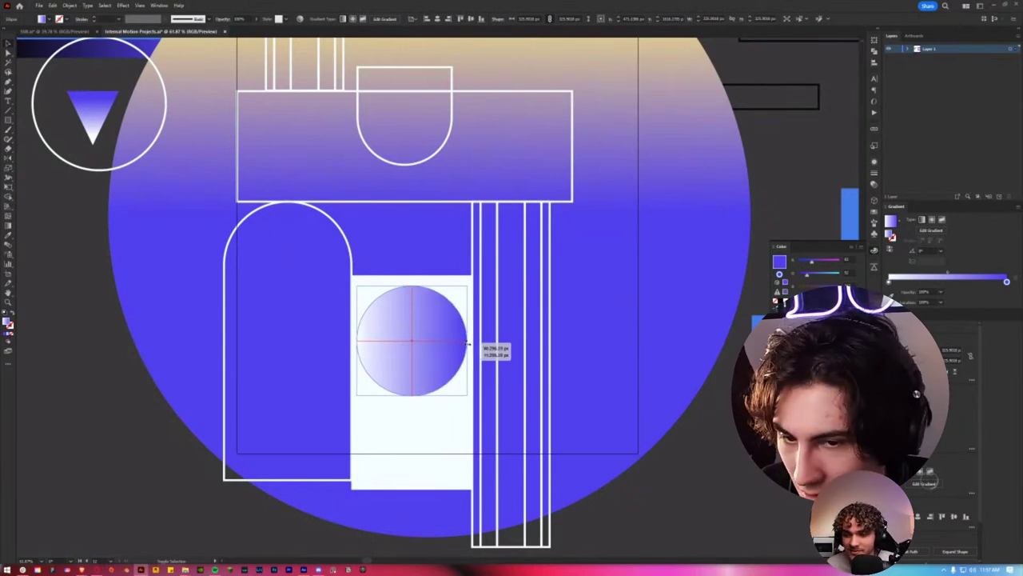
{"action": "left_click_drag", "start_coordinate": [465, 341], "coordinate": [468, 341]}
{"action": "scroll", "coordinate": [440, 355], "scroll_direction": "down", "scroll_amount": 2}
{"action": "scroll", "coordinate": [440, 355], "scroll_direction": "up", "scroll_amount": 1}
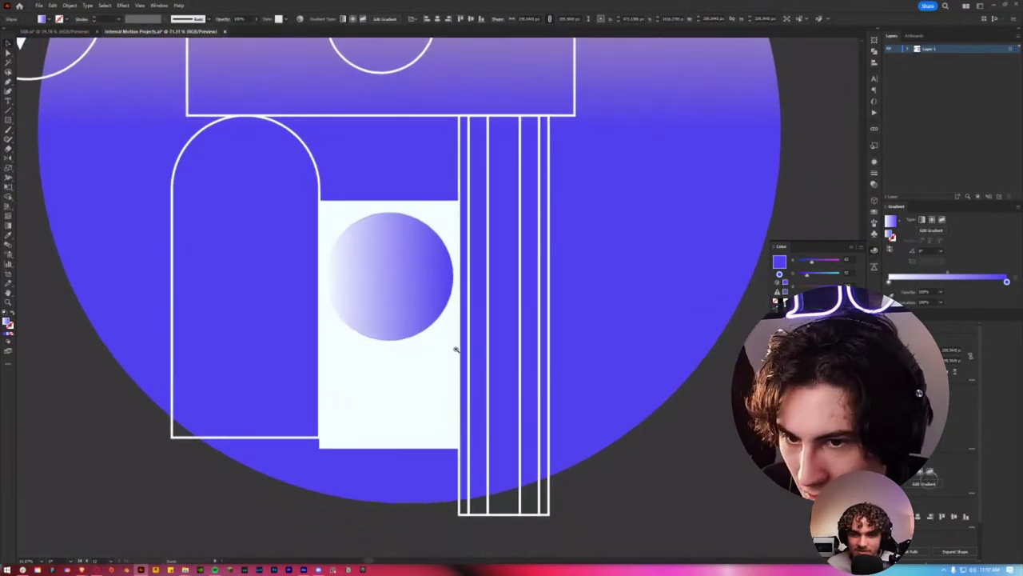
Step: Give the white rectangle a gradient fill
{"action": "left_click", "coordinate": [418, 377]}
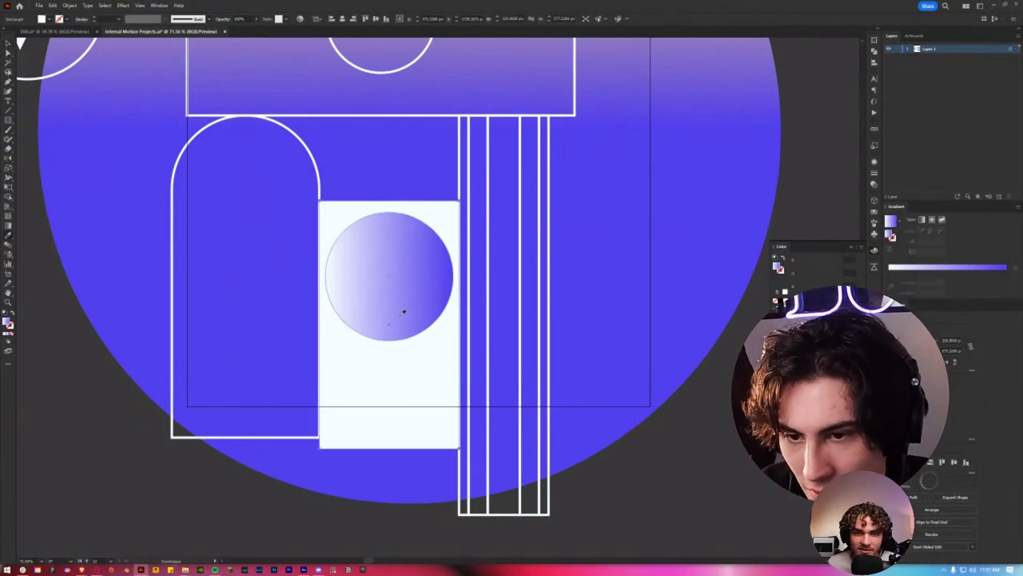
{"action": "key", "text": "."}
{"action": "scroll", "coordinate": [392, 336], "scroll_direction": "down", "scroll_amount": 1}
{"action": "scroll", "coordinate": [384, 347], "scroll_direction": "up", "scroll_amount": 1}
Step: Make the rectangle's and circle's gradients run vertically, with white on top of the circle
{"action": "key", "text": "g"}
{"action": "mouse_move", "coordinate": [389, 362]}
{"action": "left_mouse_down"}
{"action": "mouse_move", "coordinate": [391, 240]}
{"action": "mouse_move", "coordinate": [389, 286]}
{"action": "left_mouse_up"}
{"action": "left_click", "coordinate": [390, 285]}
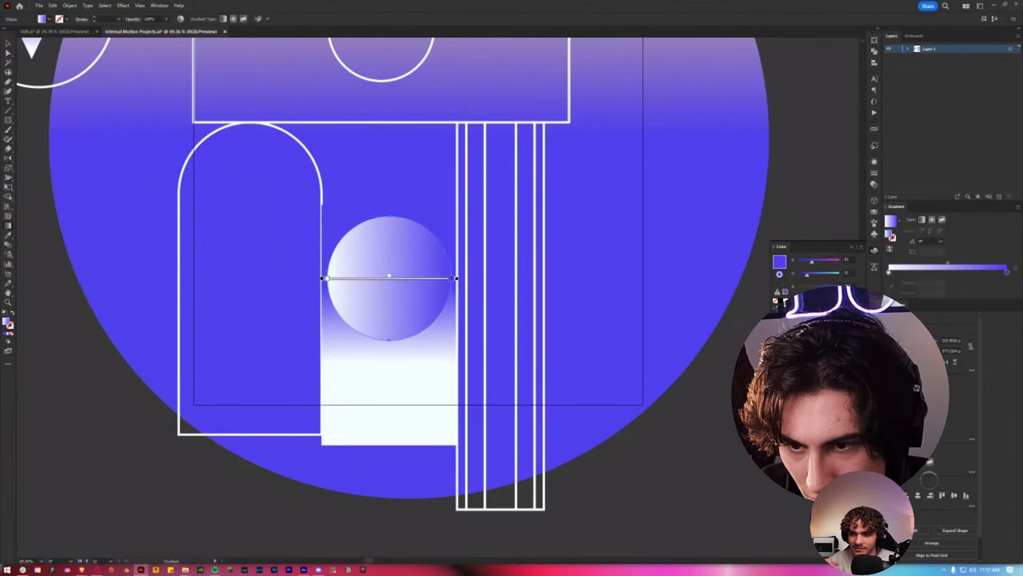
{"action": "mouse_move", "coordinate": [391, 232]}
{"action": "left_mouse_down"}
{"action": "mouse_move", "coordinate": [391, 314]}
{"action": "mouse_move", "coordinate": [391, 275]}
{"action": "mouse_move", "coordinate": [392, 294]}
{"action": "left_mouse_up"}
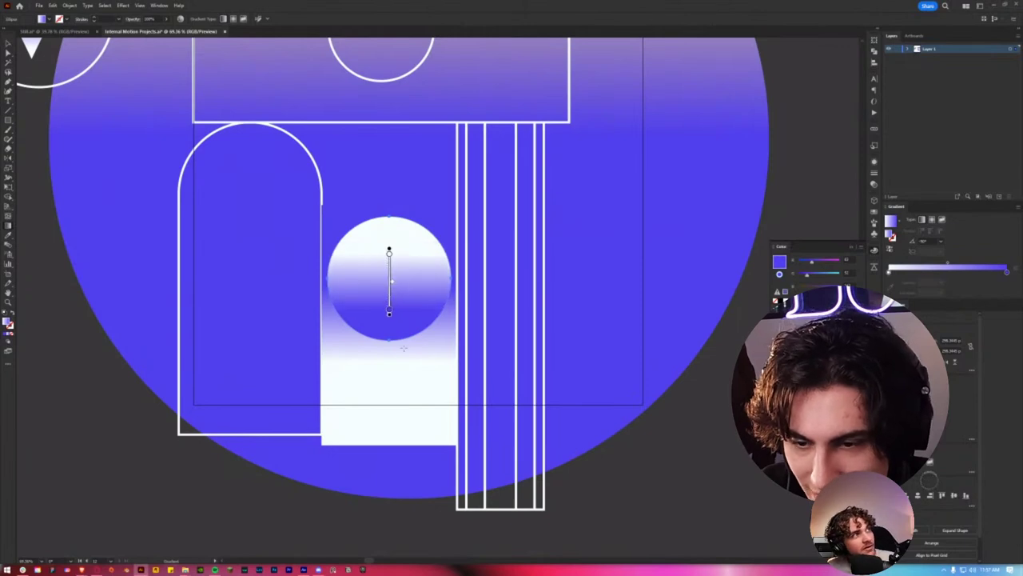
Step: Shrink the rectangle and circle together, then draw a large gradient rectangle over the doorway
{"action": "scroll", "coordinate": [403, 348], "scroll_direction": "down", "scroll_amount": 3}
{"action": "scroll", "coordinate": [395, 344], "scroll_direction": "up", "scroll_amount": 5}
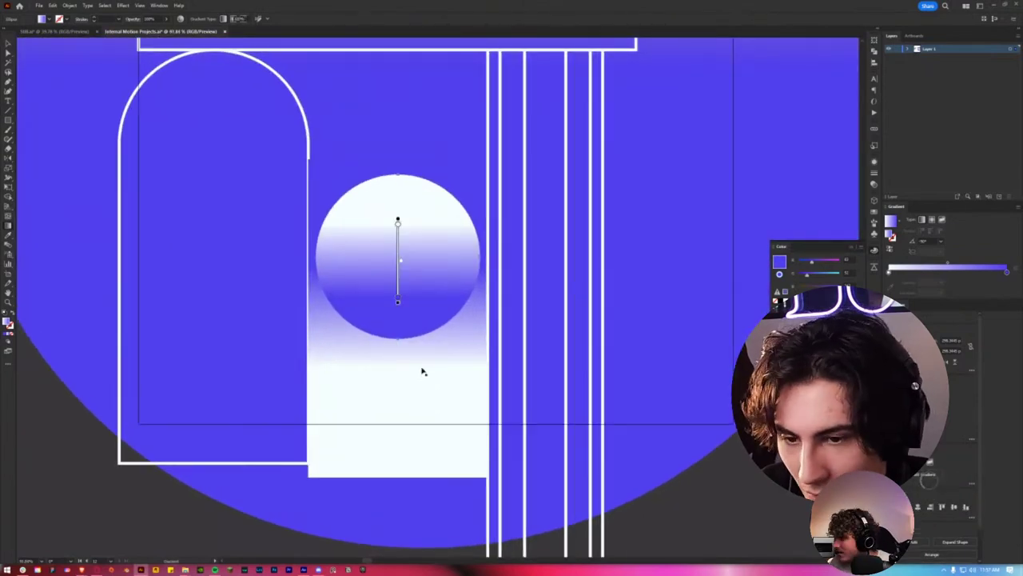
{"action": "left_click", "coordinate": [435, 399]}
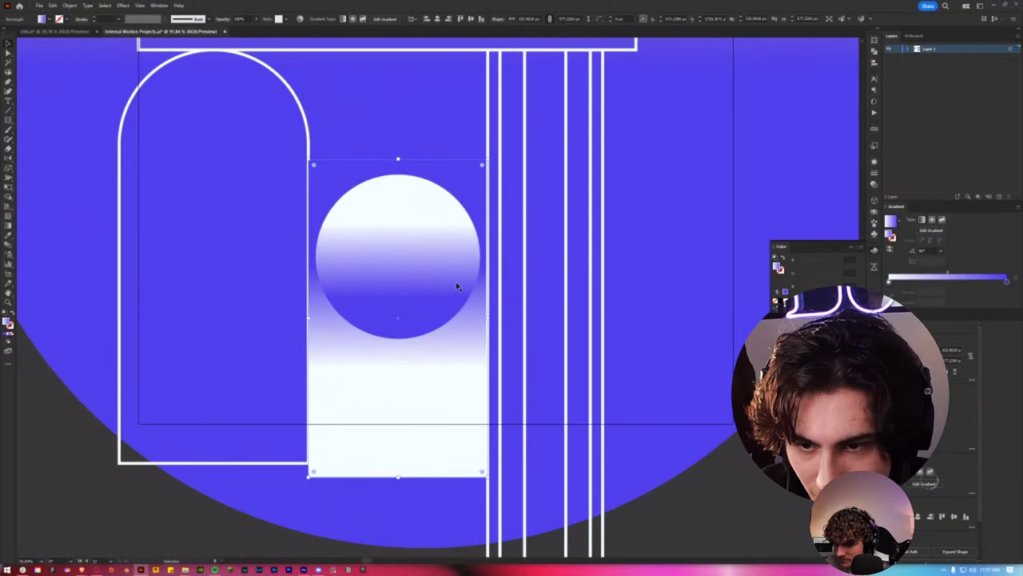
{"action": "key", "text": "s"}
{"action": "left_click_drag", "start_coordinate": [487, 321], "coordinate": [460, 320]}
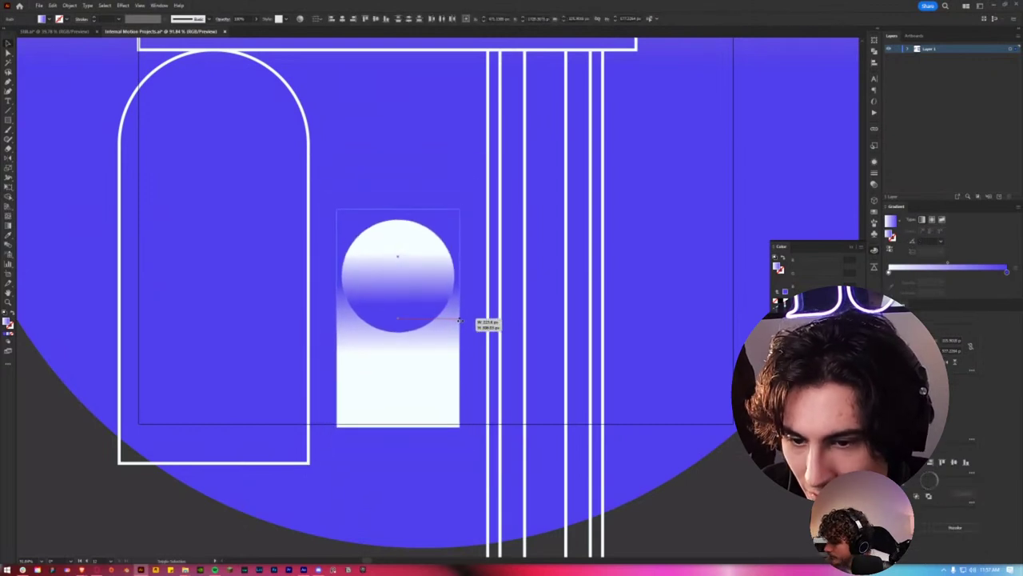
{"action": "left_click", "coordinate": [410, 478]}
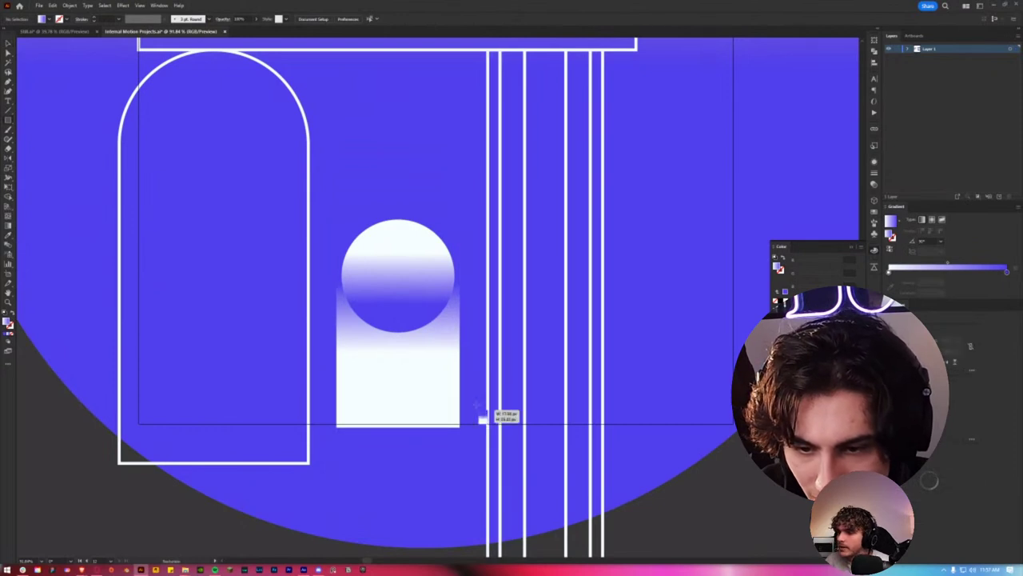
{"action": "mouse_move", "coordinate": [486, 424]}
{"action": "left_mouse_down"}
{"action": "mouse_move", "coordinate": [334, 120]}
{"action": "mouse_move", "coordinate": [305, 88]}
{"action": "mouse_move", "coordinate": [308, 49]}
{"action": "mouse_move", "coordinate": [215, 50]}
{"action": "left_mouse_up"}
Step: Make the new doorway rectangle solid white
{"action": "scroll", "coordinate": [210, 232], "scroll_direction": "down", "scroll_amount": 2}
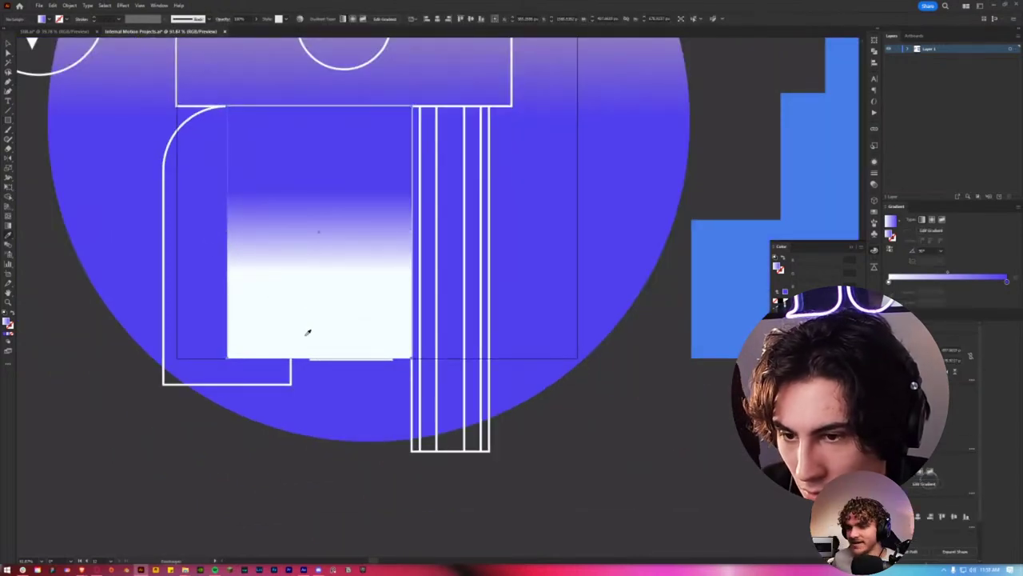
{"action": "left_click_drag", "start_coordinate": [438, 361], "coordinate": [384, 354]}
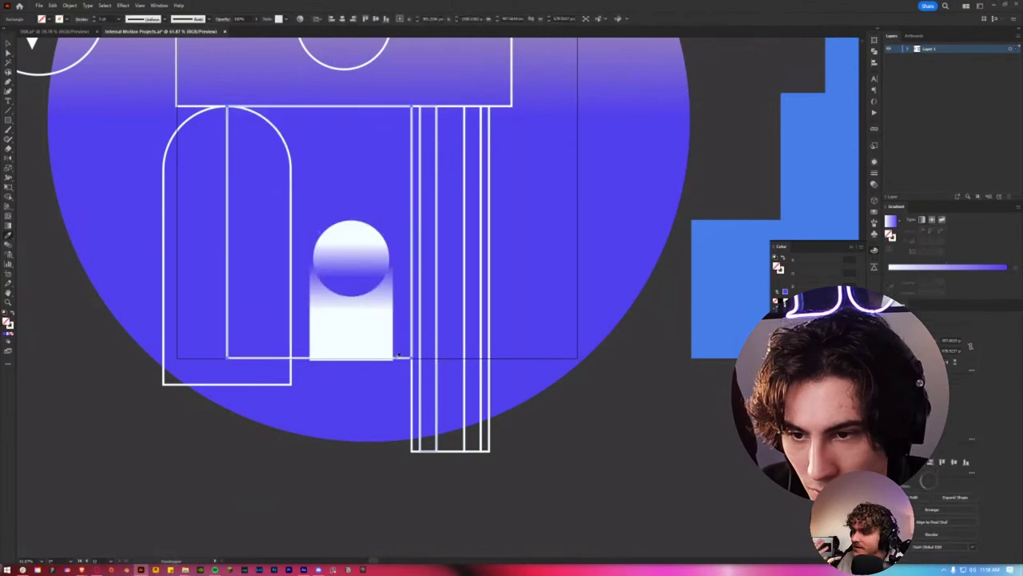
{"action": "scroll", "coordinate": [316, 360], "scroll_direction": "up", "scroll_amount": 1}
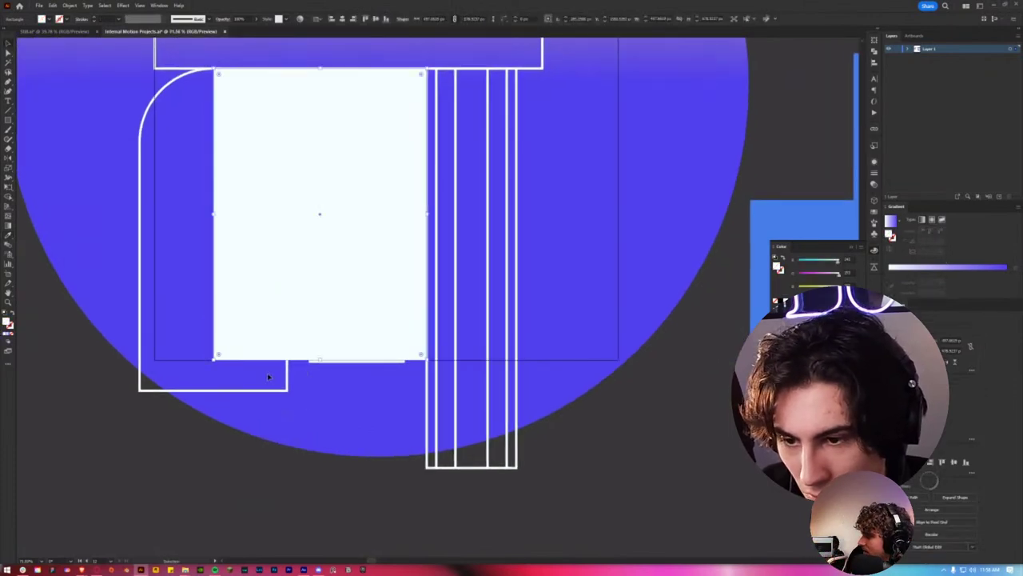
Step: Fill the arch with the circle's blue and reselect the white rectangle
{"action": "left_click", "coordinate": [286, 384]}
{"action": "scroll", "coordinate": [302, 383], "scroll_direction": "down", "scroll_amount": 1}
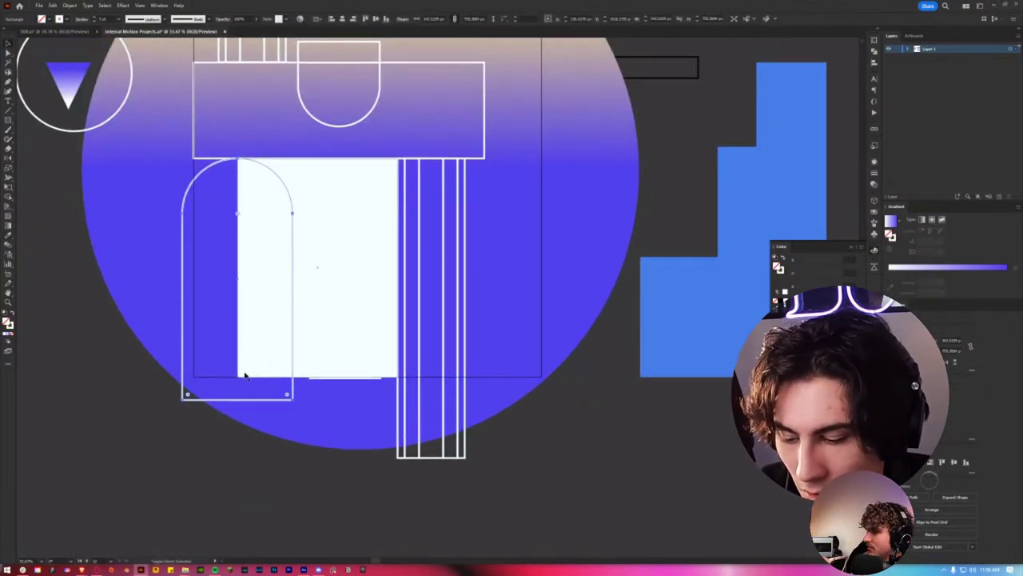
{"action": "left_click", "coordinate": [195, 336]}
{"action": "left_click", "coordinate": [144, 220]}
{"action": "scroll", "coordinate": [165, 269], "scroll_direction": "down", "scroll_amount": 1}
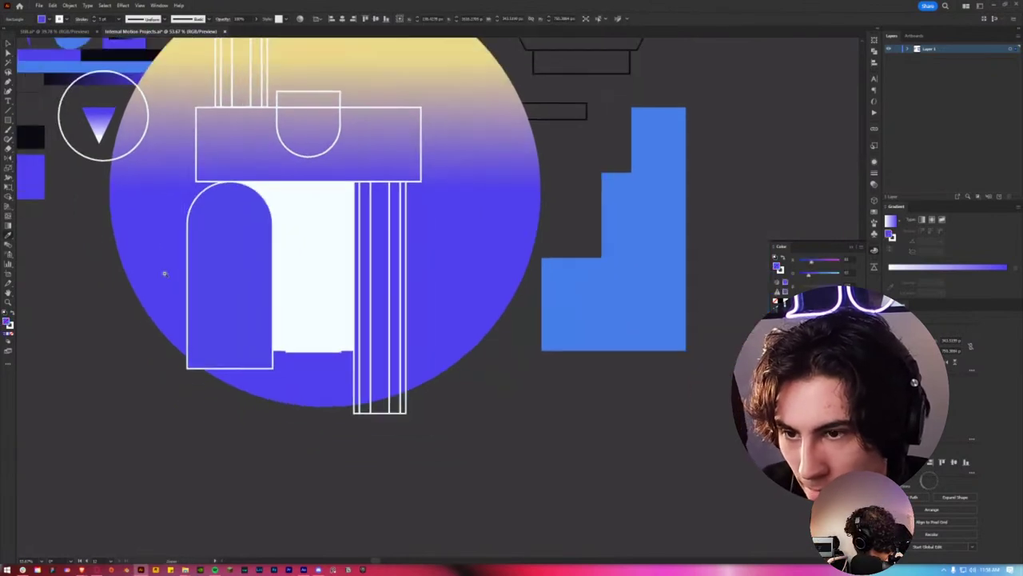
{"action": "scroll", "coordinate": [168, 271], "scroll_direction": "down", "scroll_amount": 1}
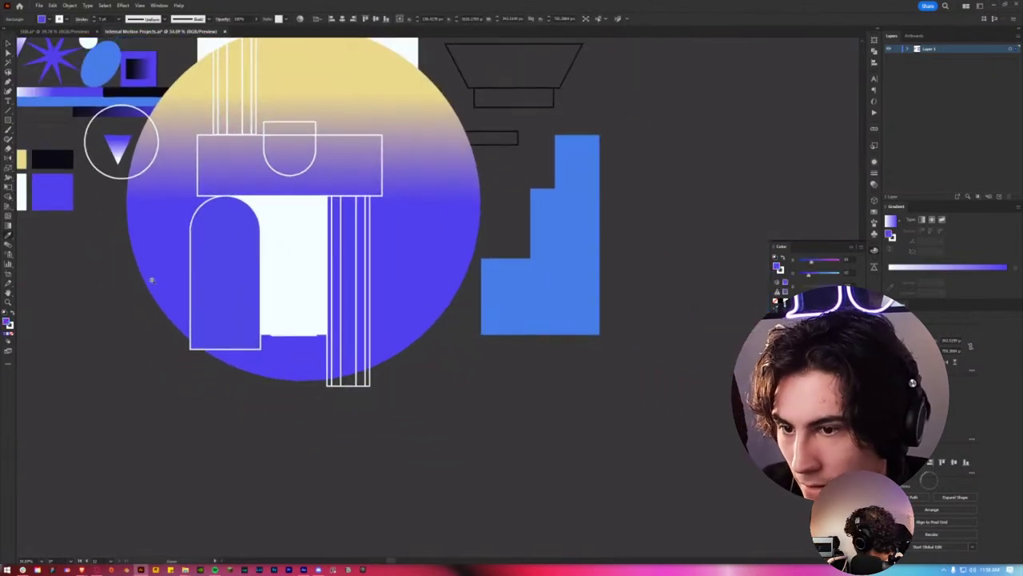
{"action": "left_click", "coordinate": [299, 283]}
Step: Undo and redo back to the gradient circle on a square, zoom in, and preview full-screen
{"action": "key", "text": "ctrl+z"}
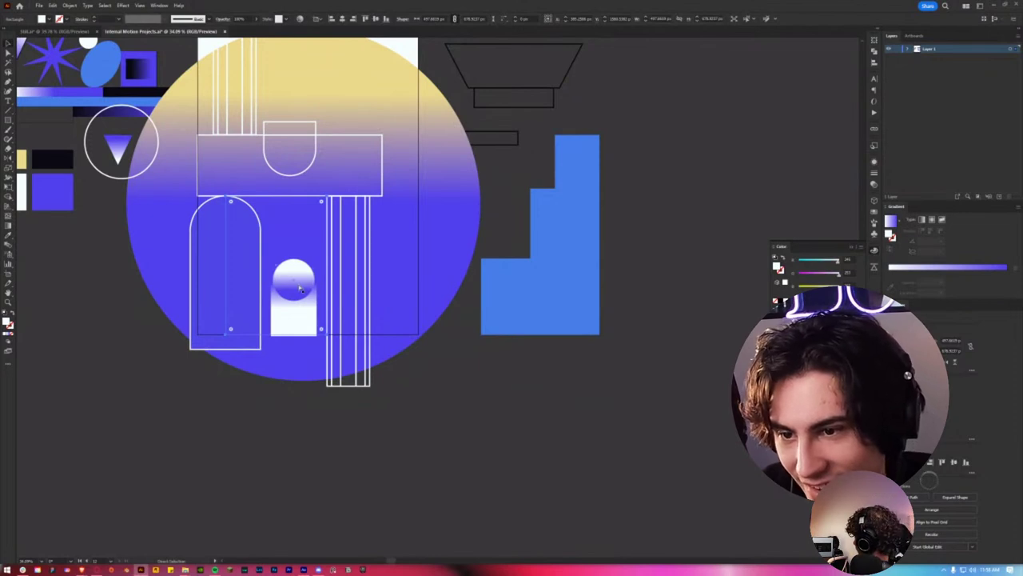
{"action": "key", "text": "ctrl+shift+z"}
{"action": "key", "text": "ctrl+shift+z"}
{"action": "key", "text": "ctrl+shift+z"}
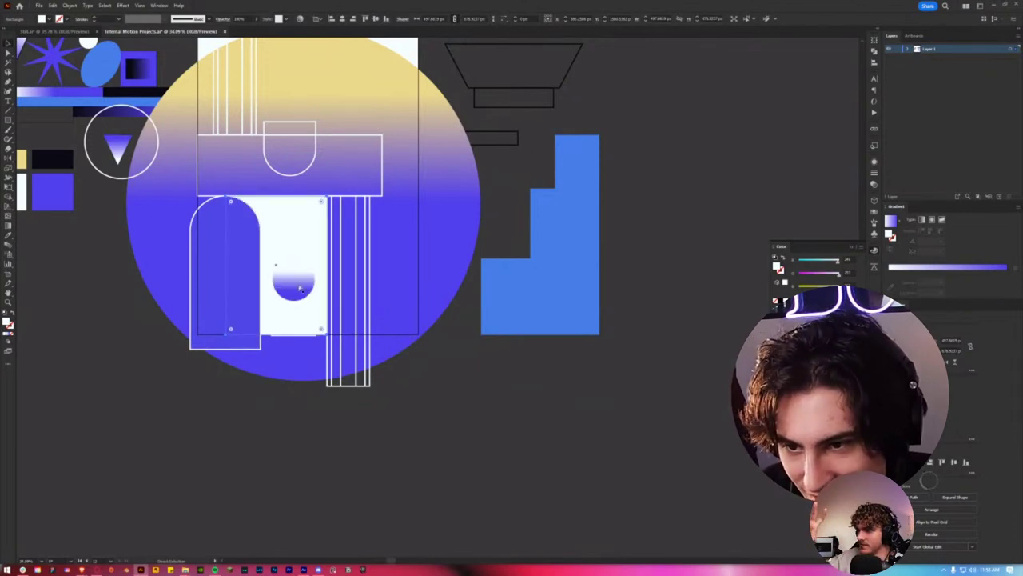
{"action": "key", "text": "ctrl+z"}
{"action": "key", "text": "ctrl+shift+z"}
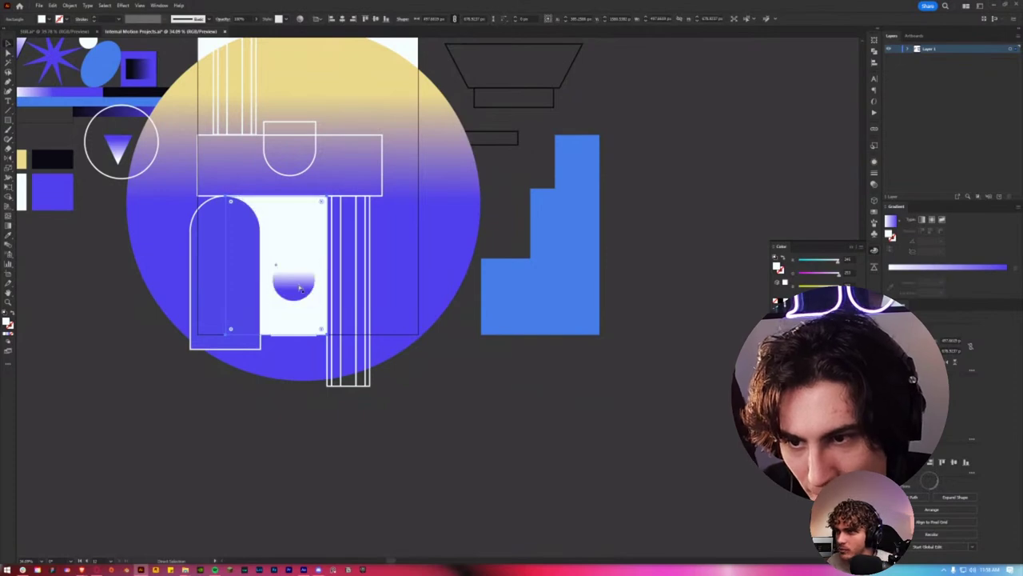
{"action": "key", "text": "ctrl+shift+z"}
{"action": "mouse_move", "coordinate": [300, 288]}
{"action": "left_mouse_down"}
{"action": "mouse_move", "coordinate": [380, 430]}
{"action": "mouse_move", "coordinate": [364, 402]}
{"action": "left_mouse_up"}
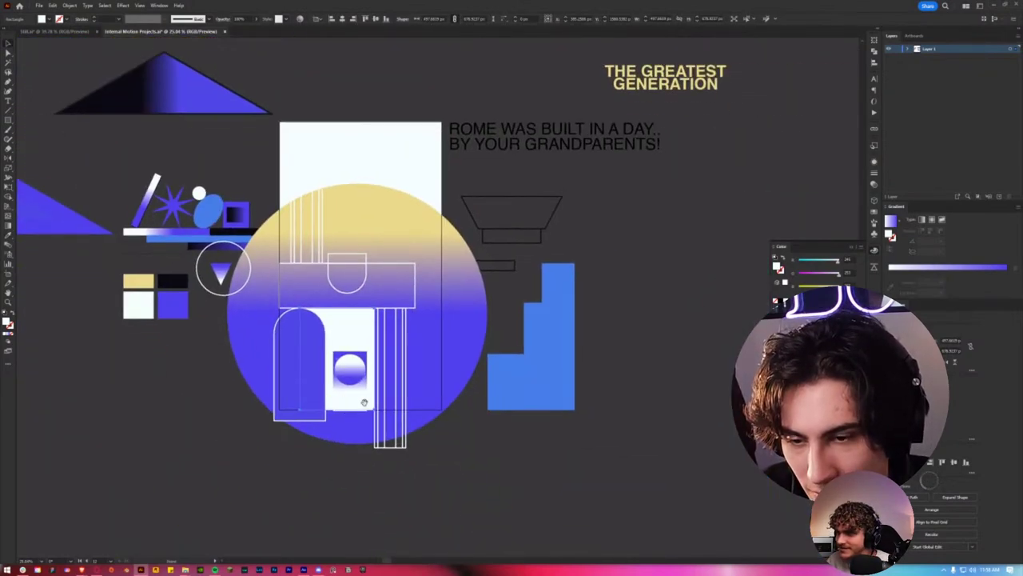
{"action": "key", "text": "shift+f"}
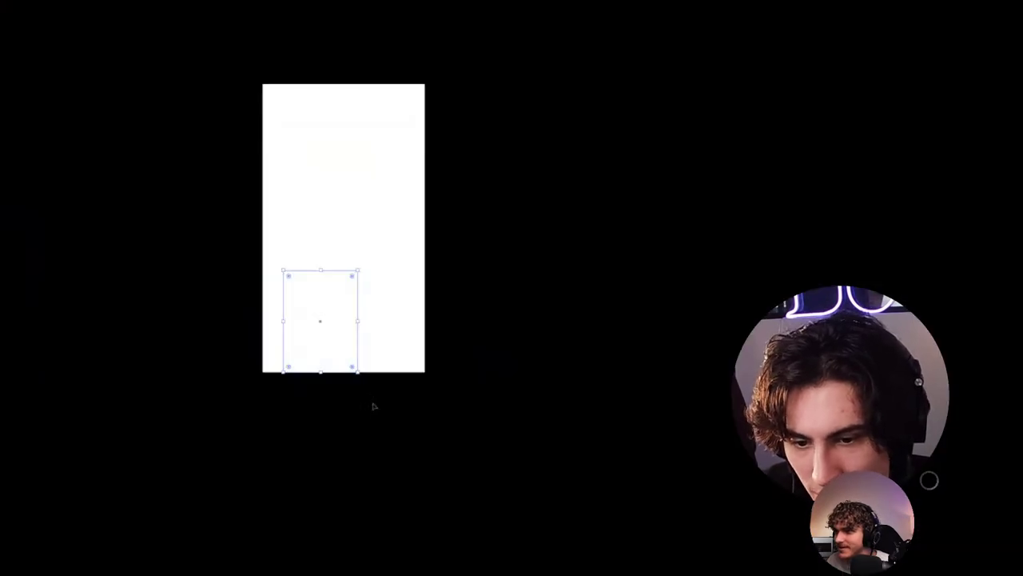
Step: Exit the full-screen preview and locate the gradient circle in the window
{"action": "key", "text": "Escape"}
{"action": "scroll", "coordinate": [422, 320], "scroll_direction": "up", "scroll_amount": 3}
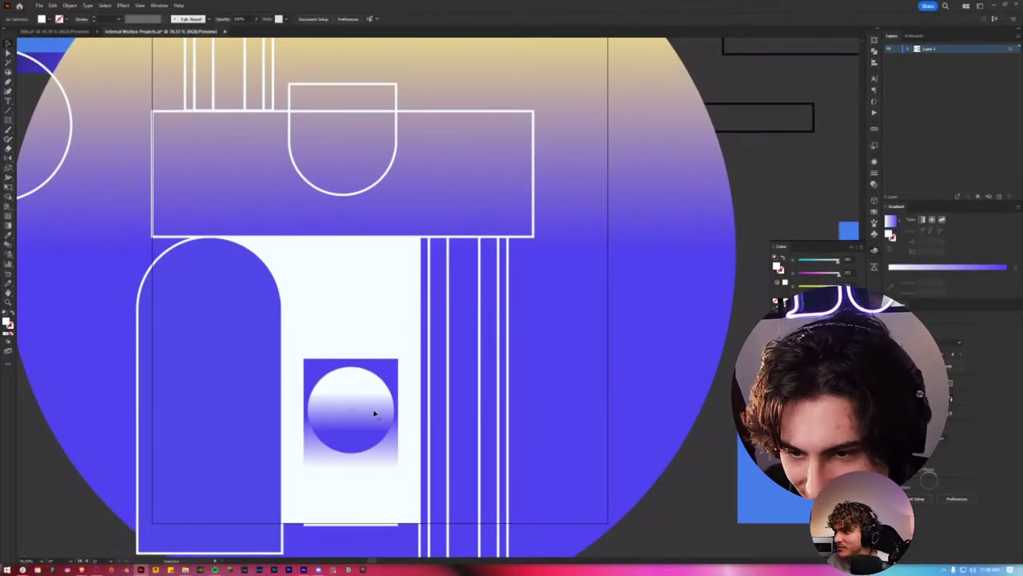
{"action": "left_click", "coordinate": [374, 413]}
{"action": "left_click", "coordinate": [432, 340]}
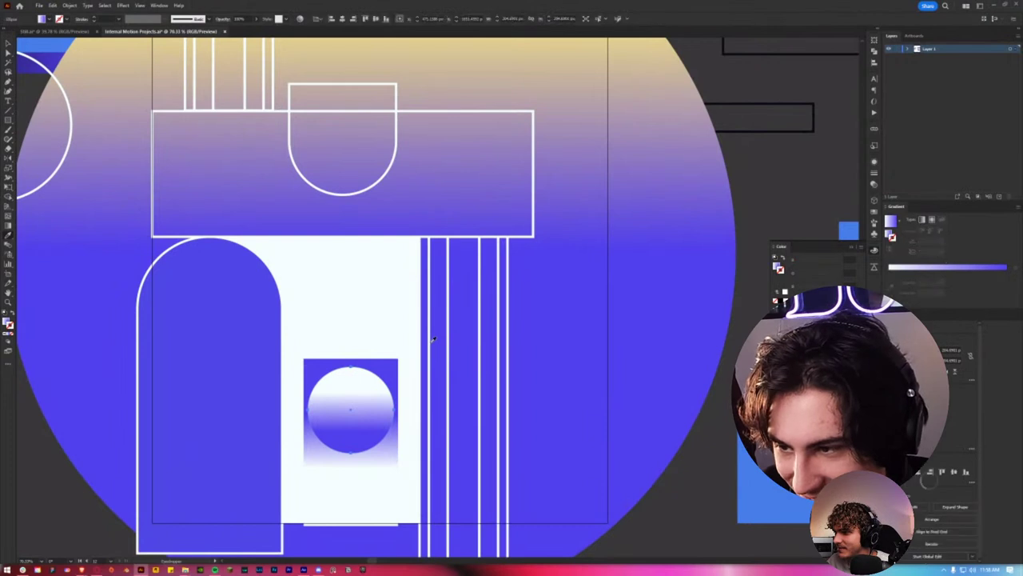
{"action": "left_click", "coordinate": [511, 373]}
{"action": "left_click", "coordinate": [369, 403]}
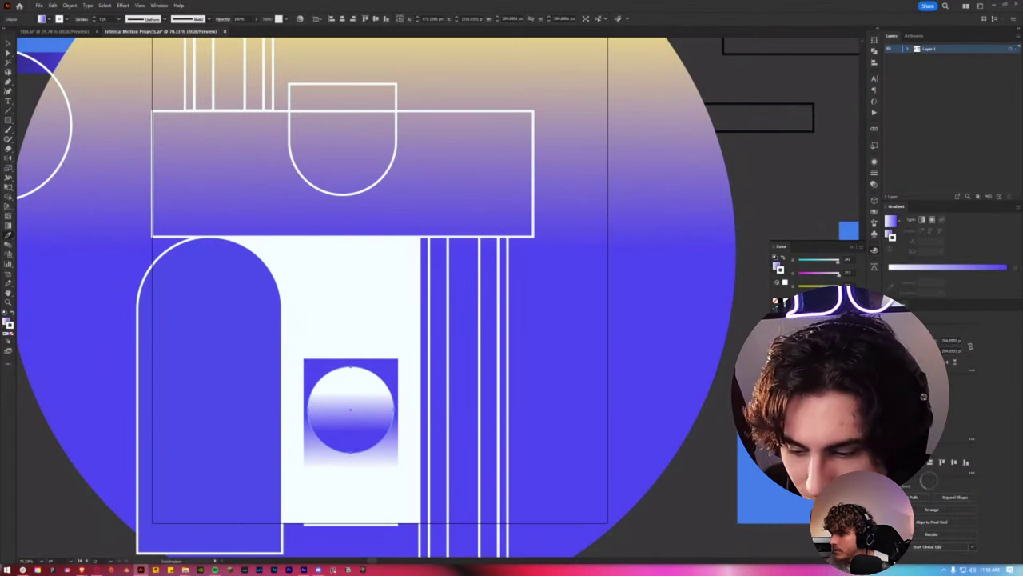
{"action": "left_click_drag", "start_coordinate": [369, 476], "coordinate": [344, 371]}
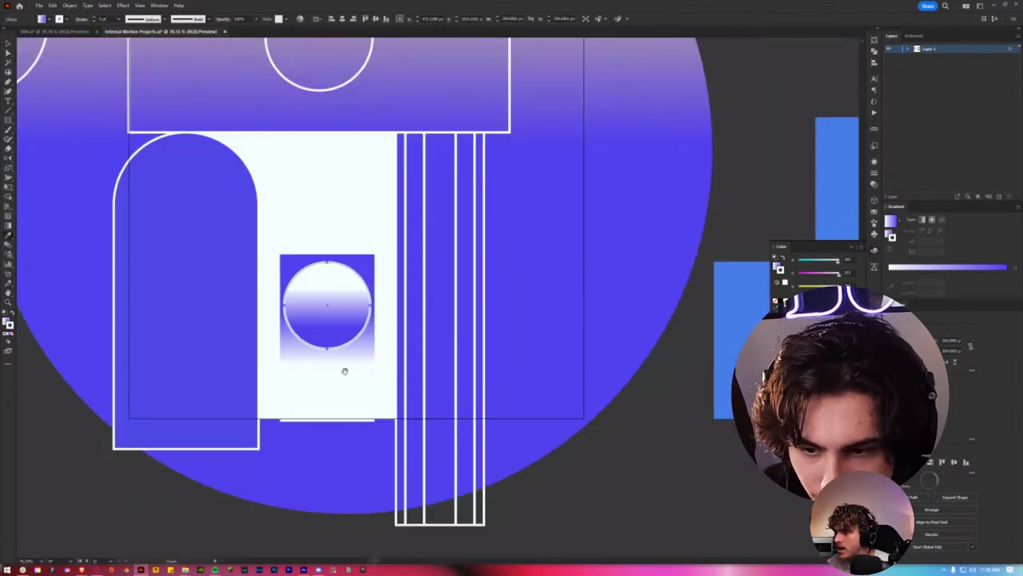
{"action": "left_click", "coordinate": [583, 502]}
{"action": "left_click_drag", "start_coordinate": [583, 503], "coordinate": [662, 465]}
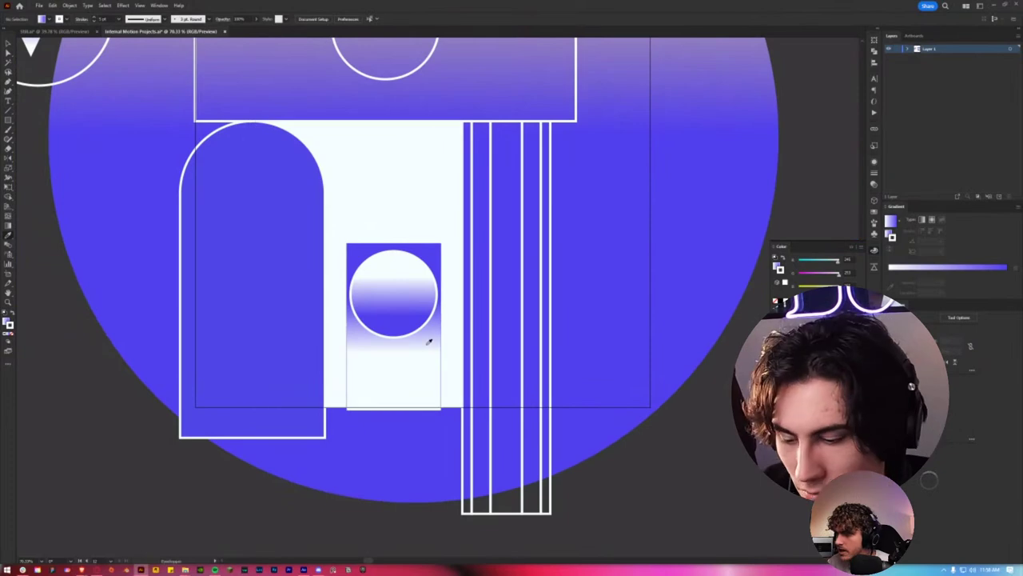
Step: Shrink the gradient circle around its centre so the square shows a margin
{"action": "left_click", "coordinate": [432, 291]}
{"action": "left_click_drag", "start_coordinate": [438, 293], "coordinate": [429, 296]}
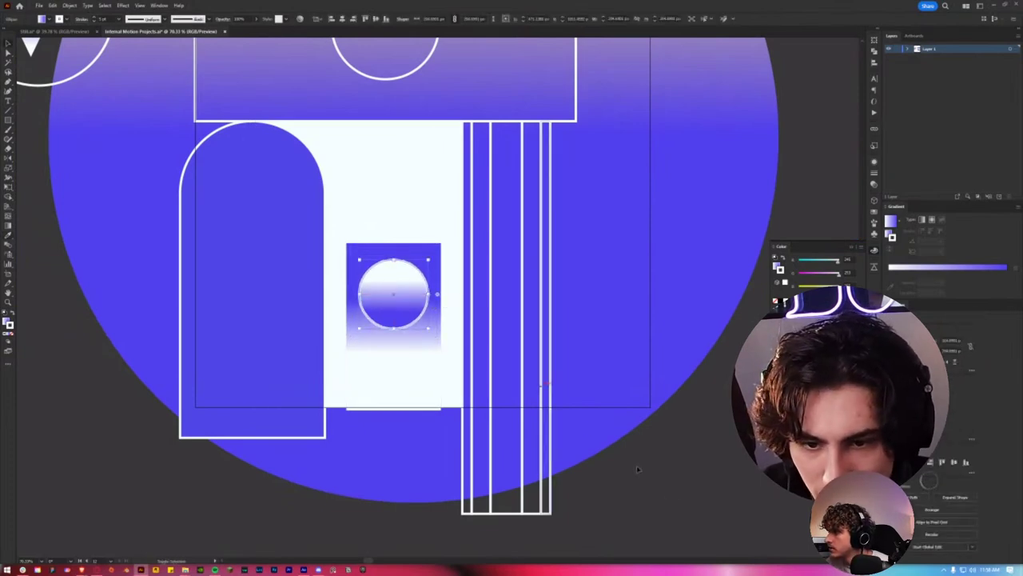
{"action": "scroll", "coordinate": [410, 435], "scroll_direction": "down", "scroll_amount": 5}
{"action": "scroll", "coordinate": [410, 435], "scroll_direction": "up", "scroll_amount": 2}
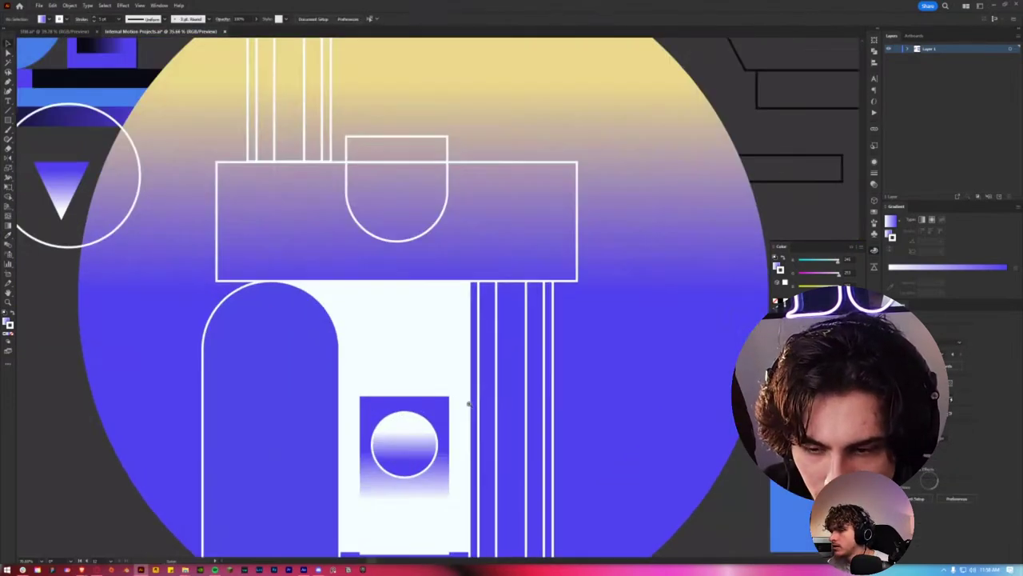
{"action": "scroll", "coordinate": [468, 405], "scroll_direction": "up", "scroll_amount": 2}
{"action": "scroll", "coordinate": [477, 411], "scroll_direction": "up", "scroll_amount": 2}
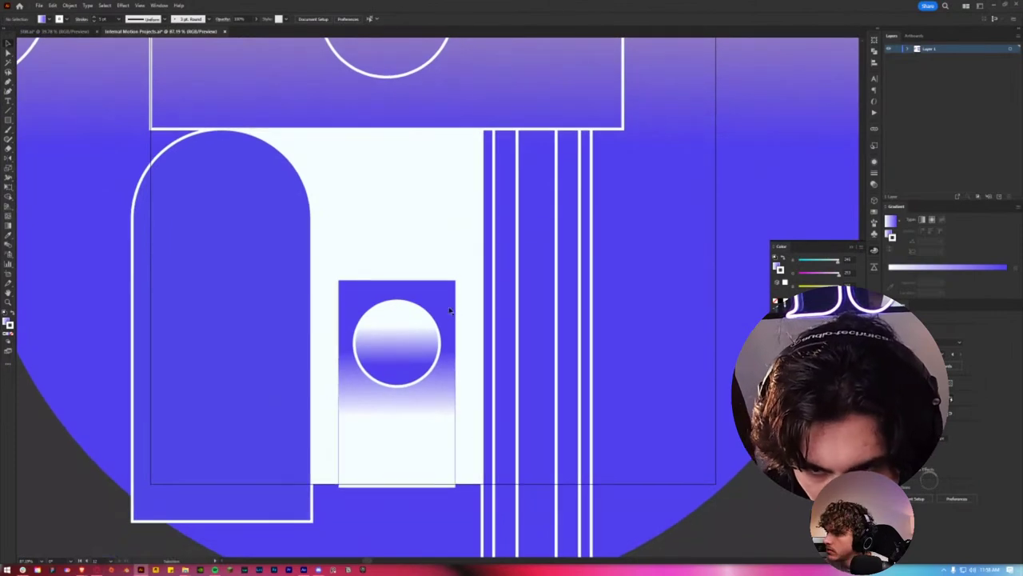
{"action": "scroll", "coordinate": [449, 312], "scroll_direction": "down", "scroll_amount": 1}
Step: Add a small white rectangle capping the top of the half-circle
{"action": "scroll", "coordinate": [466, 327], "scroll_direction": "down", "scroll_amount": 2}
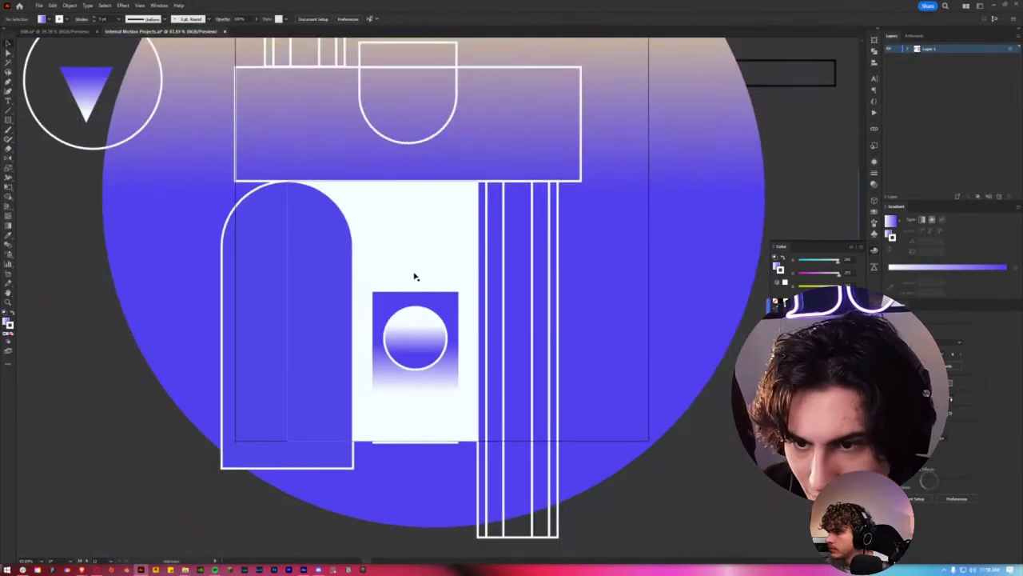
{"action": "scroll", "coordinate": [414, 261], "scroll_direction": "down", "scroll_amount": 2}
{"action": "scroll", "coordinate": [348, 380], "scroll_direction": "up", "scroll_amount": 1}
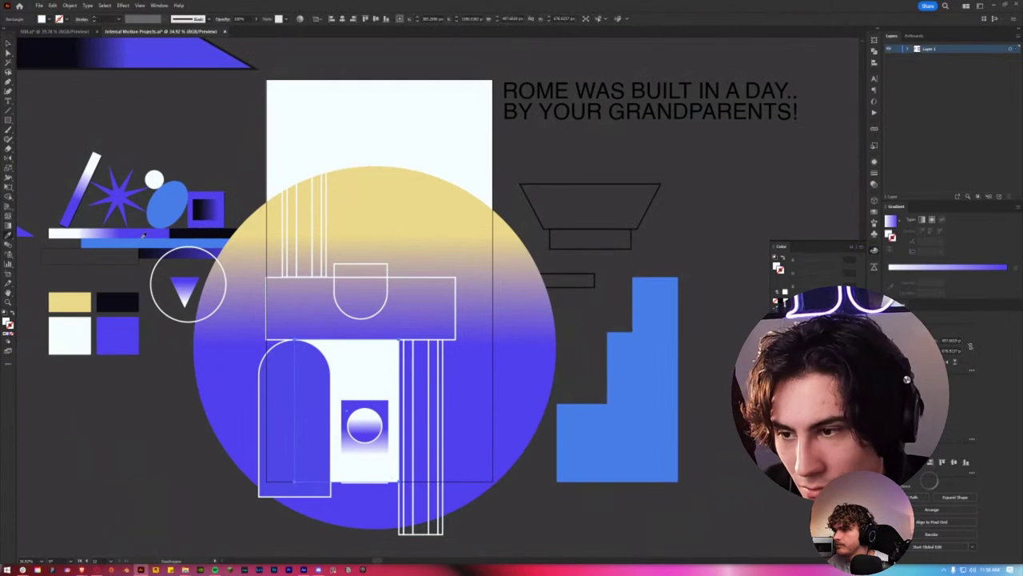
{"action": "scroll", "coordinate": [251, 381], "scroll_direction": "down", "scroll_amount": 1}
{"action": "scroll", "coordinate": [315, 388], "scroll_direction": "up", "scroll_amount": 2}
{"action": "scroll", "coordinate": [308, 416], "scroll_direction": "up", "scroll_amount": 1}
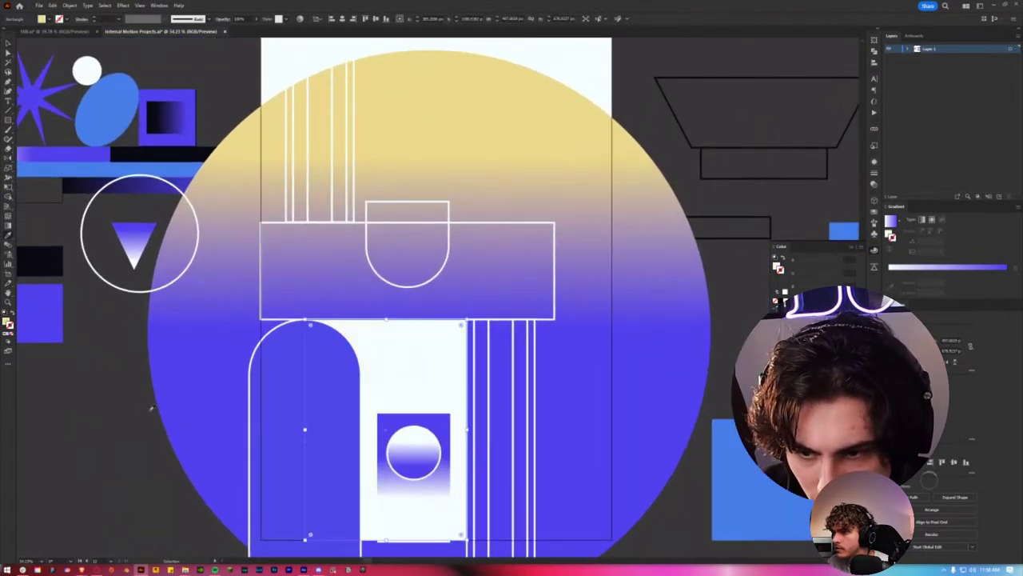
{"action": "left_click", "coordinate": [88, 390]}
{"action": "scroll", "coordinate": [88, 390], "scroll_direction": "right", "scroll_amount": 2}
{"action": "scroll", "coordinate": [88, 389], "scroll_direction": "down", "scroll_amount": 1}
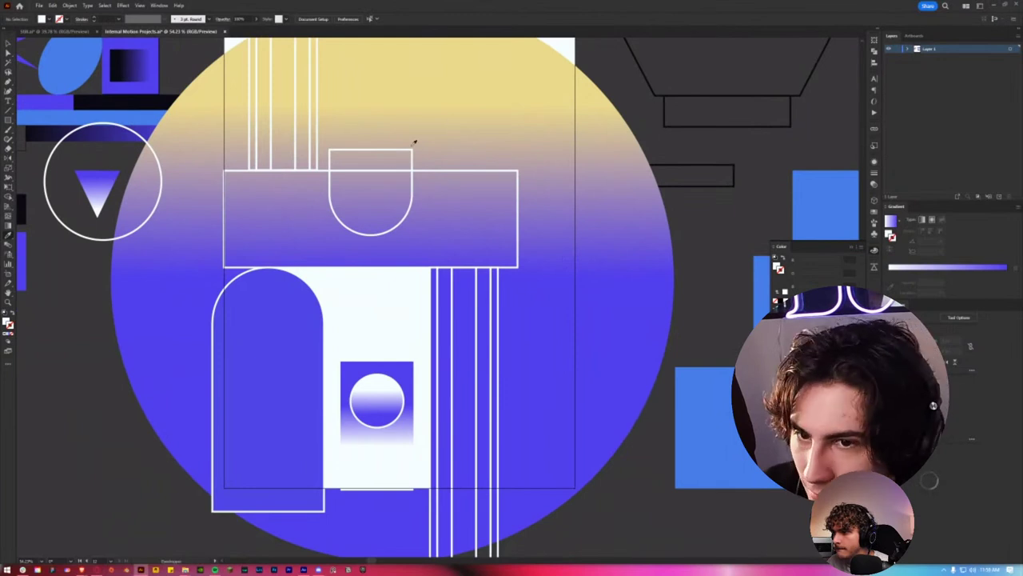
{"action": "left_click", "coordinate": [405, 151]}
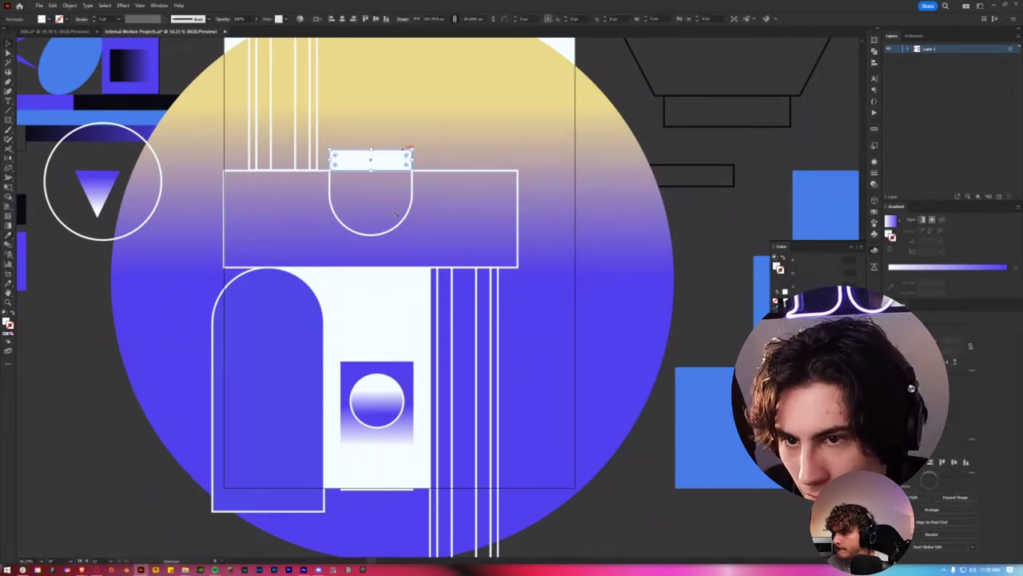
{"action": "scroll", "coordinate": [376, 232], "scroll_direction": "down", "scroll_amount": 1}
{"action": "left_click", "coordinate": [152, 368]}
Step: Pan the view to recentre the artwork
{"action": "scroll", "coordinate": [201, 338], "scroll_direction": "up", "scroll_amount": 1}
{"action": "scroll", "coordinate": [325, 392], "scroll_direction": "right", "scroll_amount": 1}
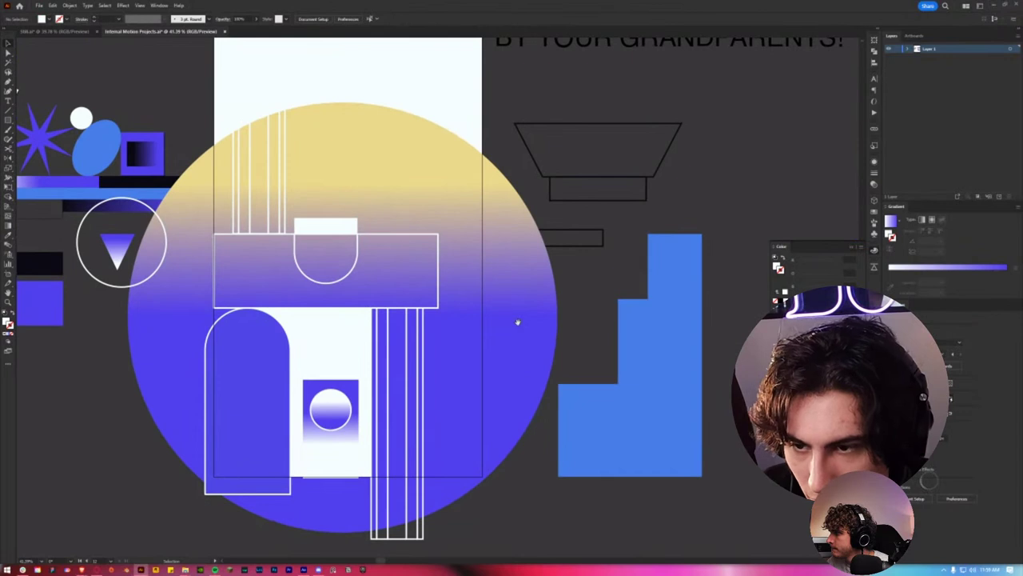
{"action": "scroll", "coordinate": [517, 322], "scroll_direction": "left", "scroll_amount": 2}
{"action": "scroll", "coordinate": [517, 322], "scroll_direction": "up", "scroll_amount": 1}
{"action": "scroll", "coordinate": [559, 332], "scroll_direction": "down", "scroll_amount": 1}
{"action": "scroll", "coordinate": [520, 312], "scroll_direction": "right", "scroll_amount": 1}
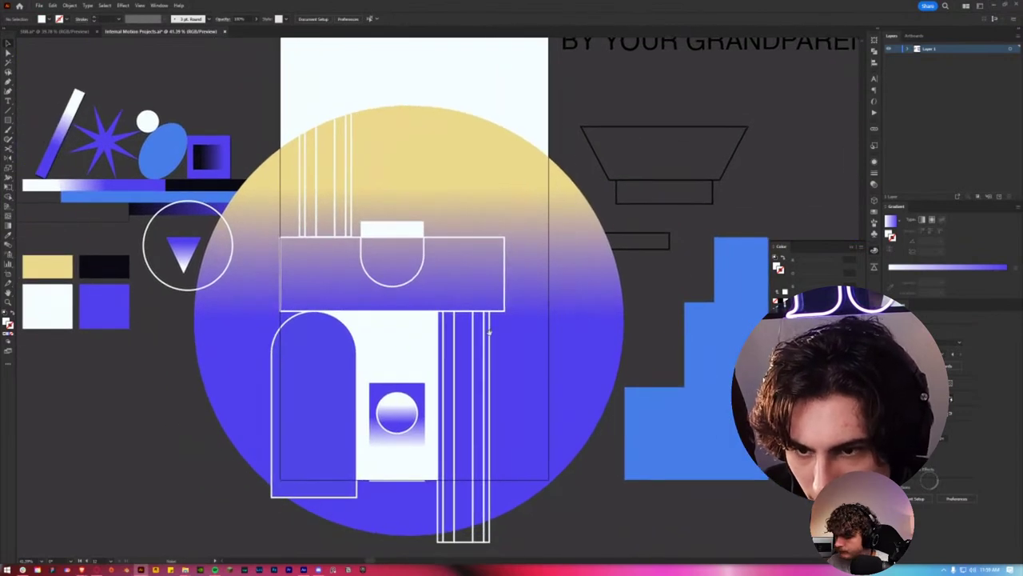
{"action": "left_click_drag", "start_coordinate": [488, 332], "coordinate": [429, 254]}
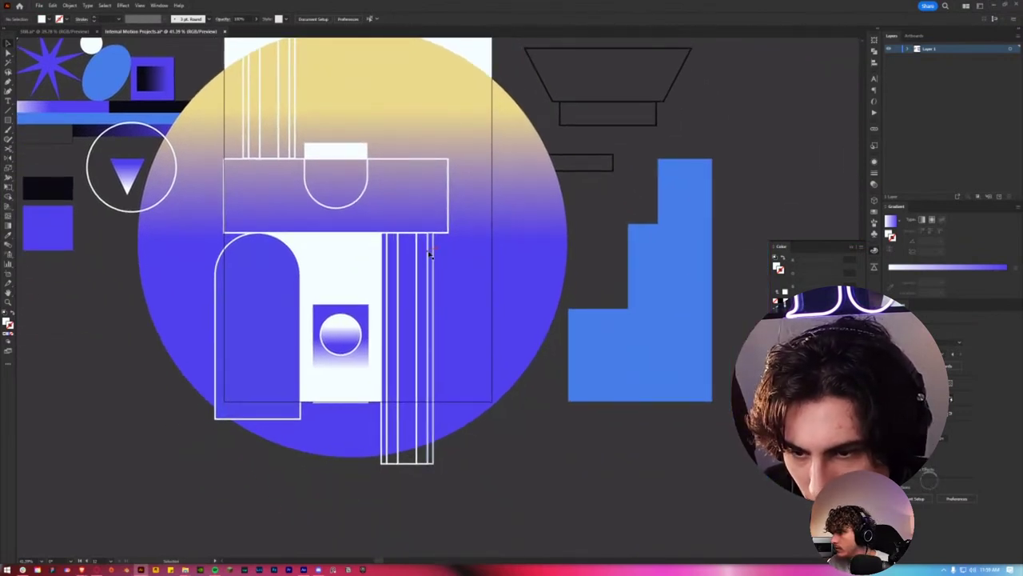
{"action": "scroll", "coordinate": [429, 254], "scroll_direction": "left", "scroll_amount": 1}
{"action": "scroll", "coordinate": [468, 327], "scroll_direction": "left", "scroll_amount": 1}
{"action": "scroll", "coordinate": [453, 363], "scroll_direction": "up", "scroll_amount": 3}
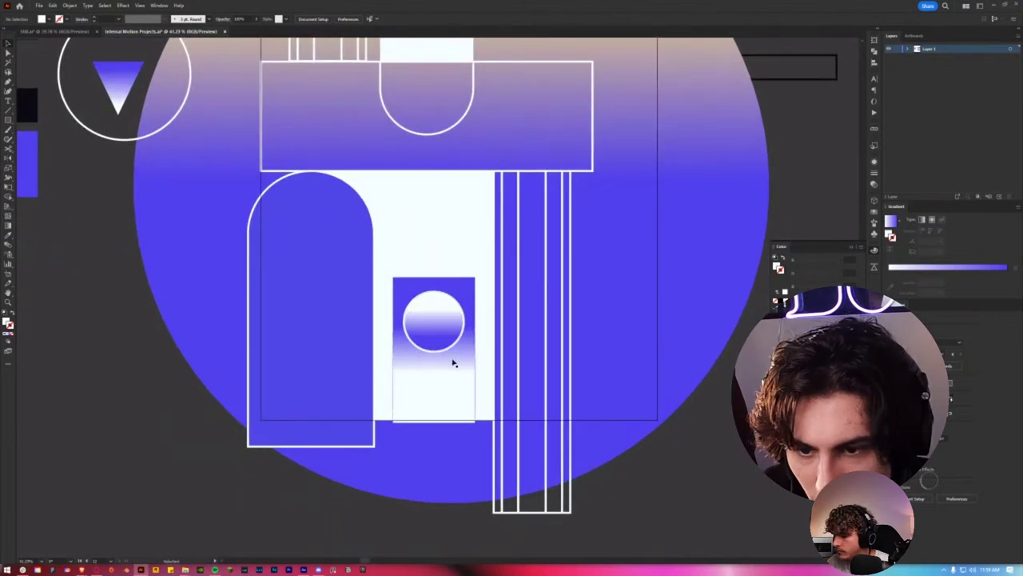
{"action": "scroll", "coordinate": [448, 334], "scroll_direction": "down", "scroll_amount": 2}
{"action": "scroll", "coordinate": [448, 334], "scroll_direction": "down", "scroll_amount": 2}
Step: Drag the gradient-circle window right of the striped pillar and check it in a full-screen preview
{"action": "left_click_drag", "start_coordinate": [388, 386], "coordinate": [507, 397]}
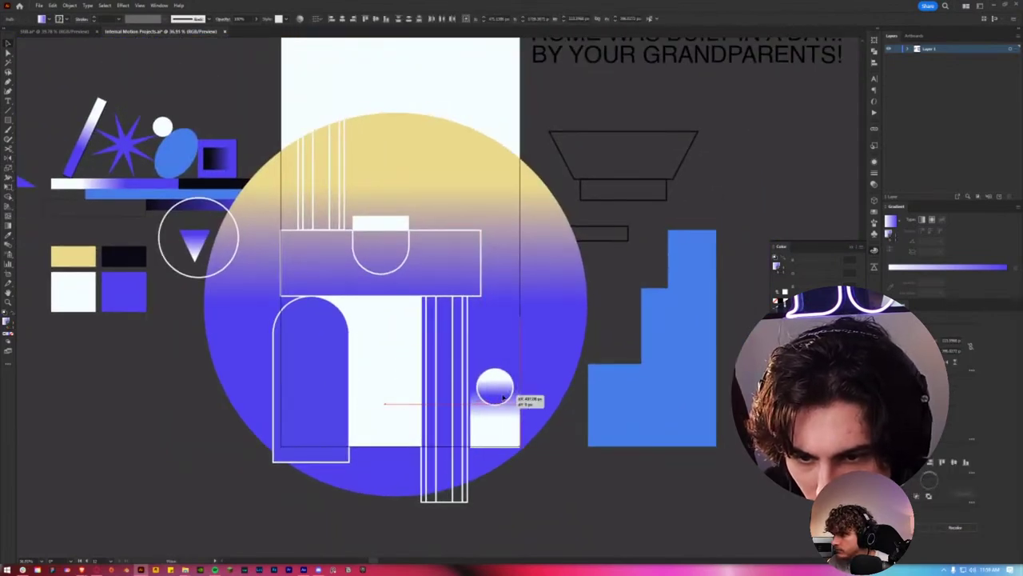
{"action": "left_click", "coordinate": [558, 453]}
{"action": "key", "text": "shift+f"}
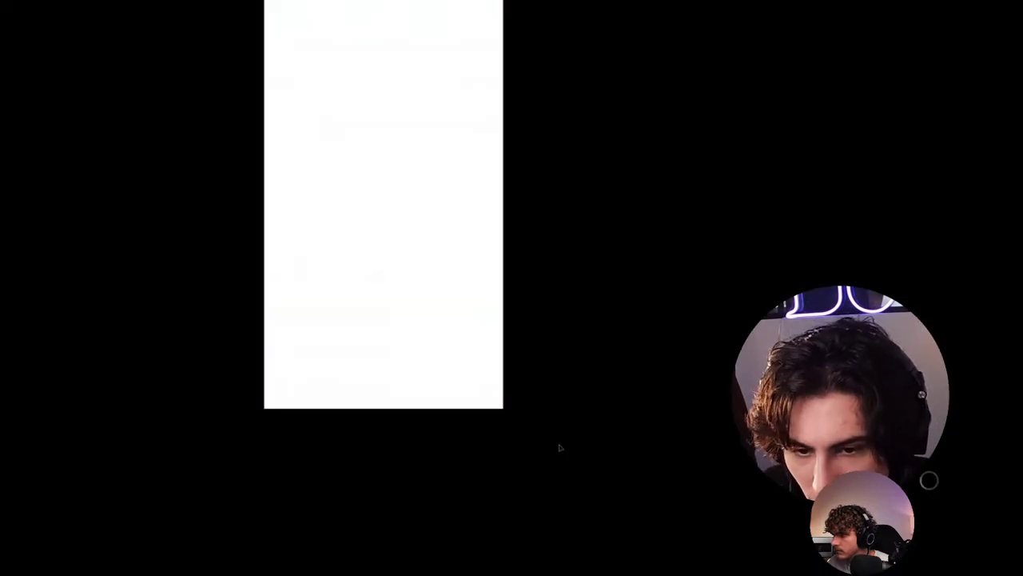
{"action": "key", "text": "Escape"}
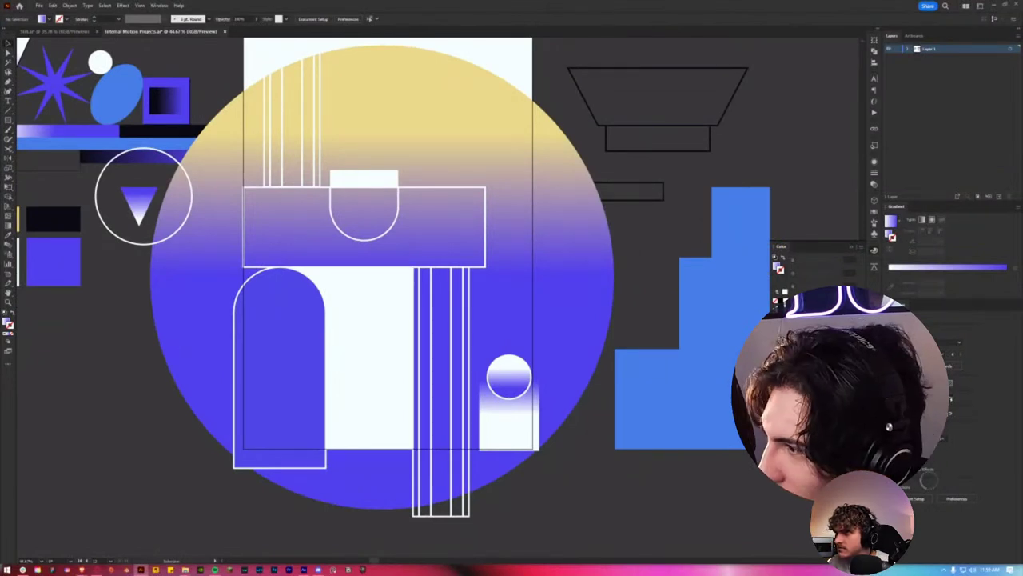
{"action": "scroll", "coordinate": [398, 368], "scroll_direction": "up", "scroll_amount": 2}
{"action": "scroll", "coordinate": [398, 369], "scroll_direction": "right", "scroll_amount": 2}
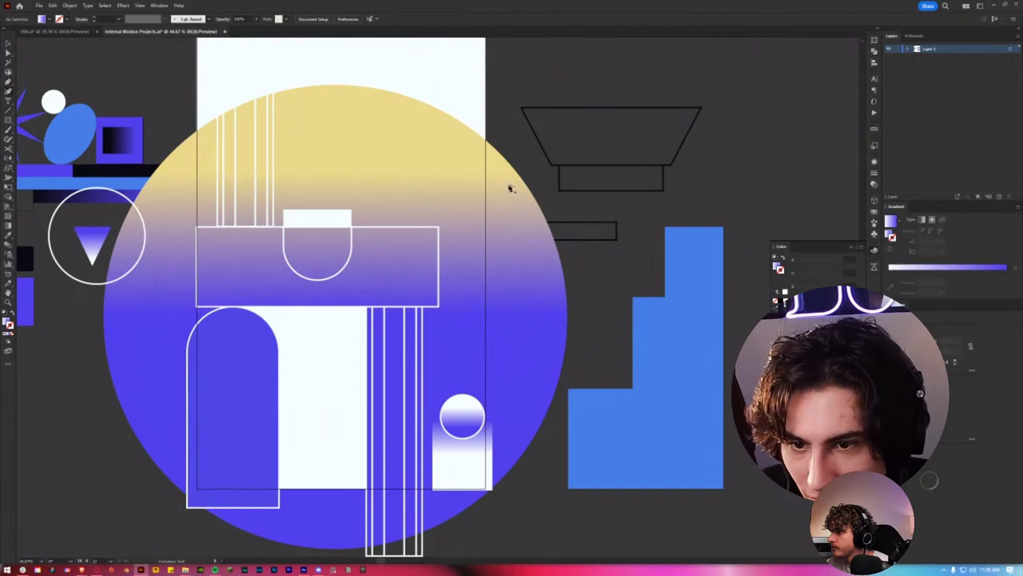
Step: Pen-draw a curved hill shape sweeping from upper right down to a flat bottom edge
{"action": "left_click", "coordinate": [501, 203]}
{"action": "left_click_drag", "start_coordinate": [464, 229], "coordinate": [406, 238]}
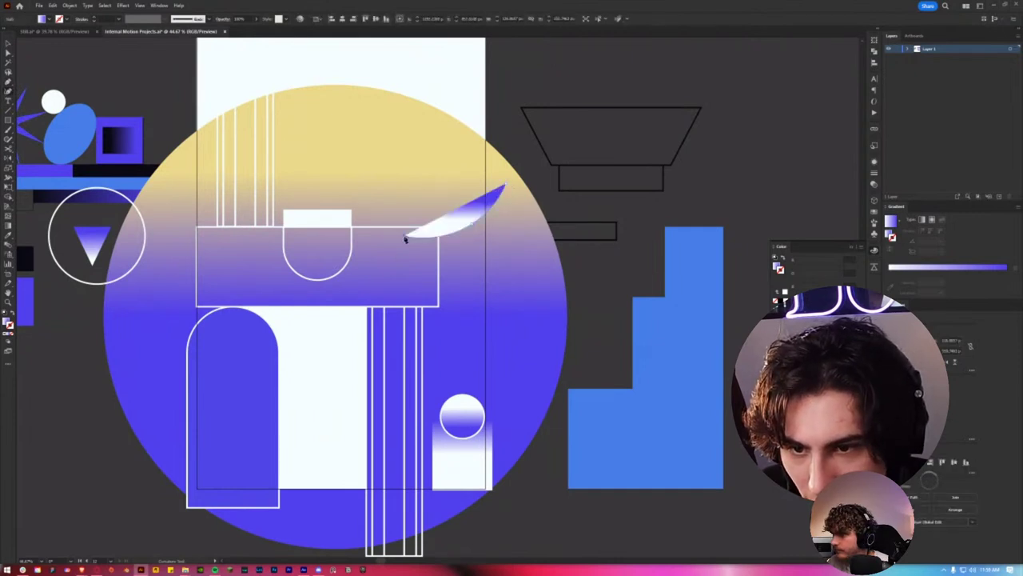
{"action": "left_click_drag", "start_coordinate": [359, 291], "coordinate": [347, 300]}
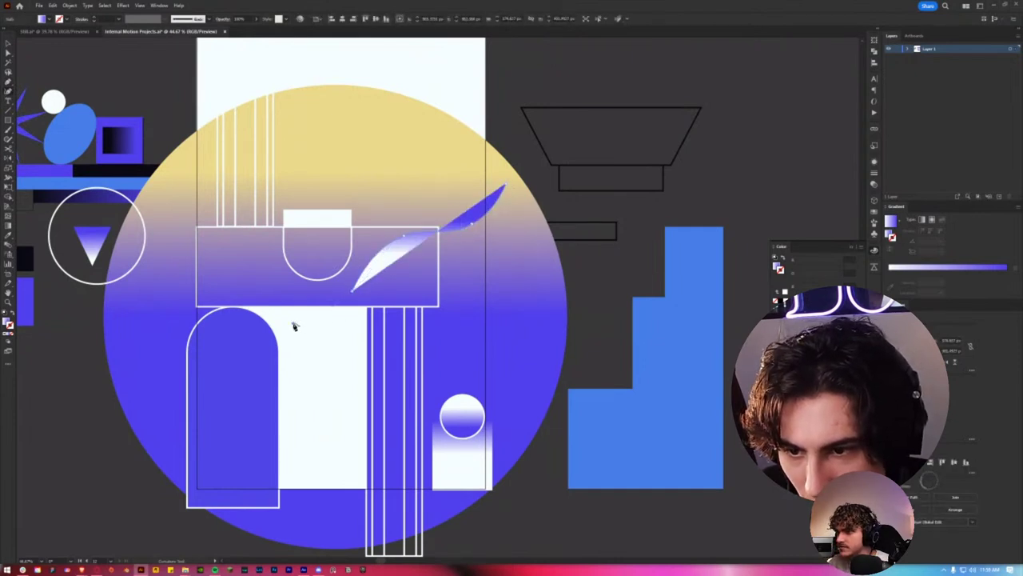
{"action": "left_click_drag", "start_coordinate": [295, 327], "coordinate": [256, 367]}
{"action": "left_click_drag", "start_coordinate": [245, 408], "coordinate": [238, 462]}
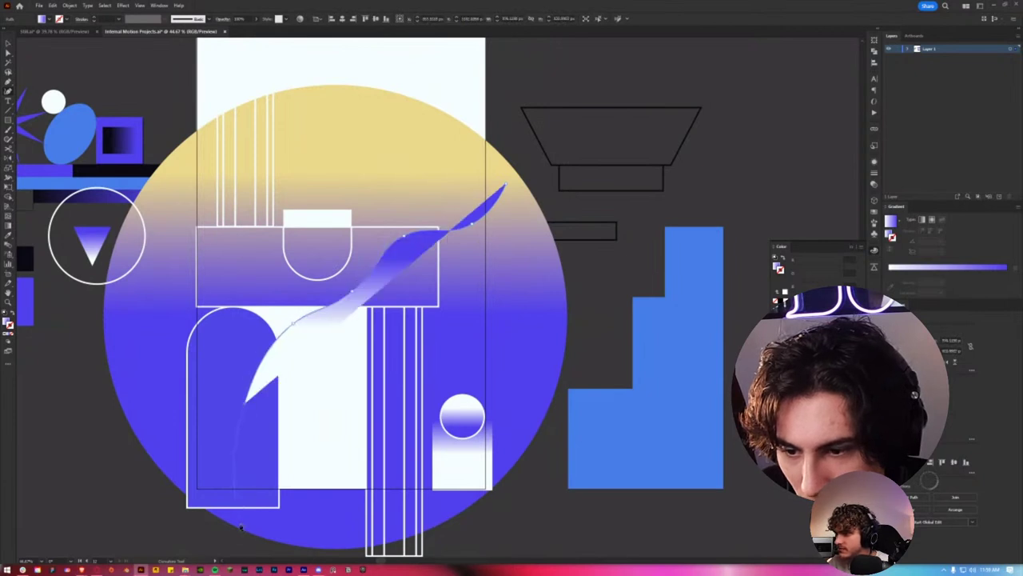
{"action": "left_click", "coordinate": [246, 405]}
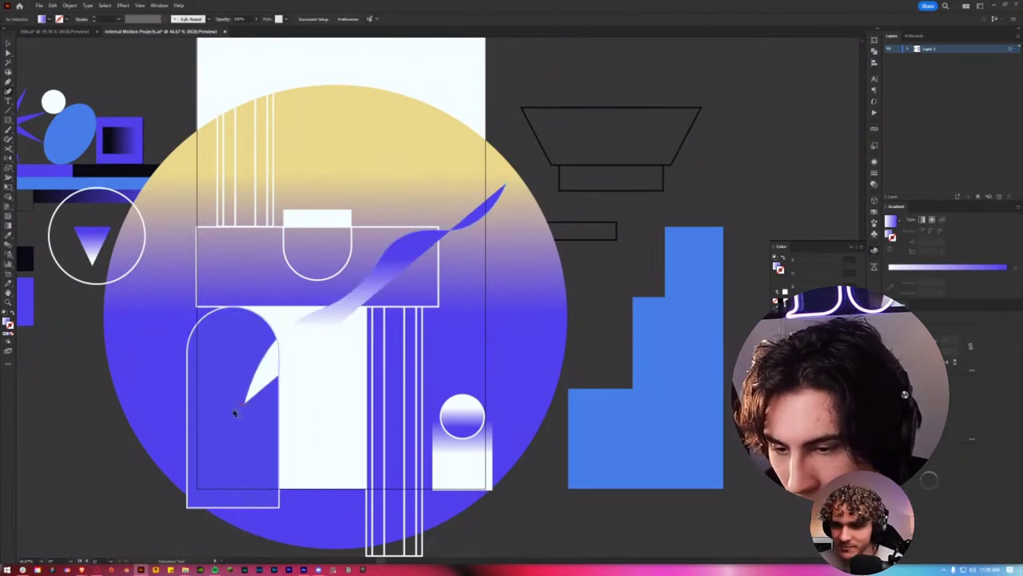
{"action": "left_click", "coordinate": [245, 524]}
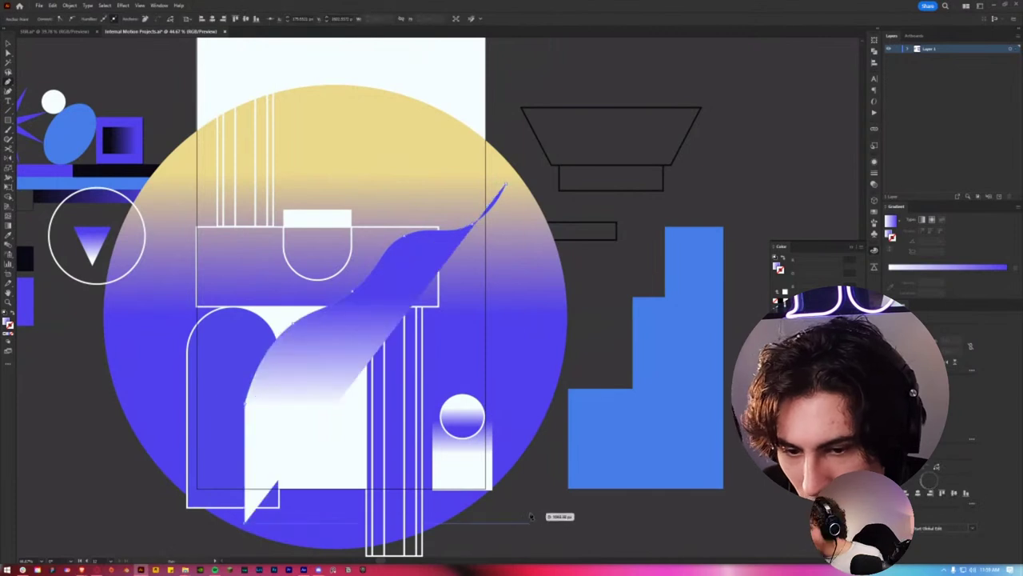
{"action": "left_click", "coordinate": [505, 524]}
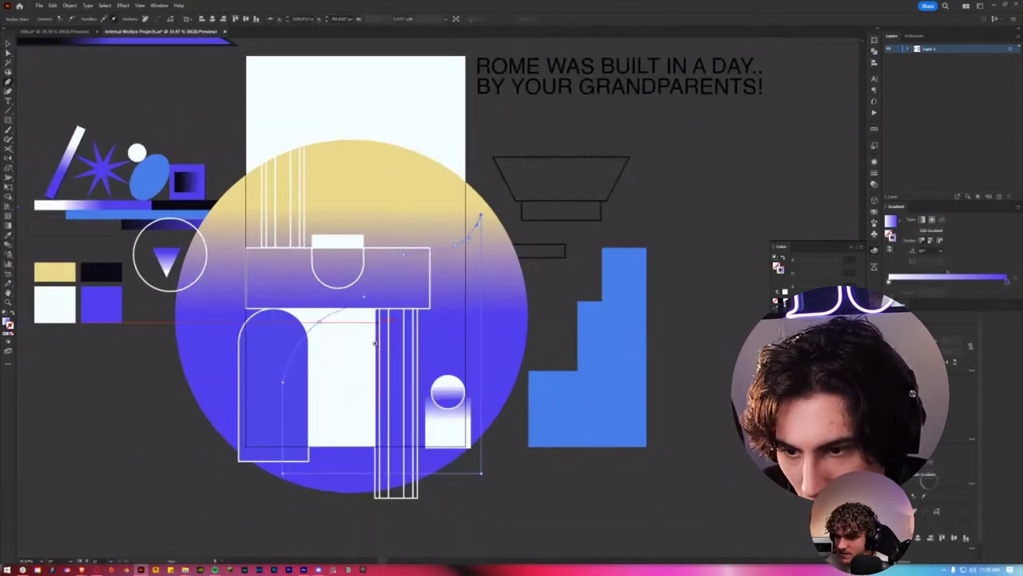
Step: Fill the hill shape with the blue-to-white gradient, then try and undo rounding its corners
{"action": "scroll", "coordinate": [374, 344], "scroll_direction": "up", "scroll_amount": 2}
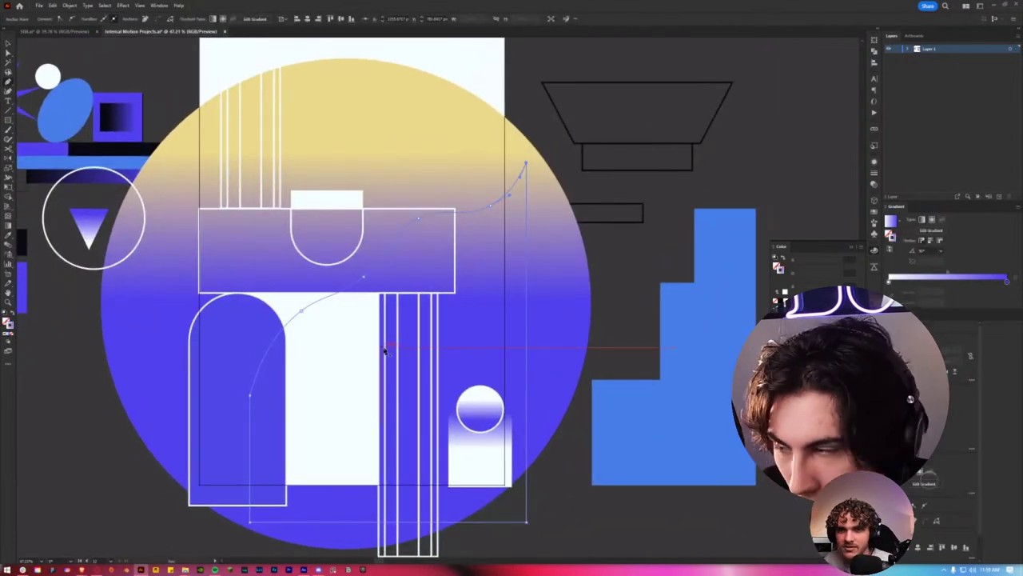
{"action": "key", "text": "period"}
{"action": "scroll", "coordinate": [288, 374], "scroll_direction": "up", "scroll_amount": 1}
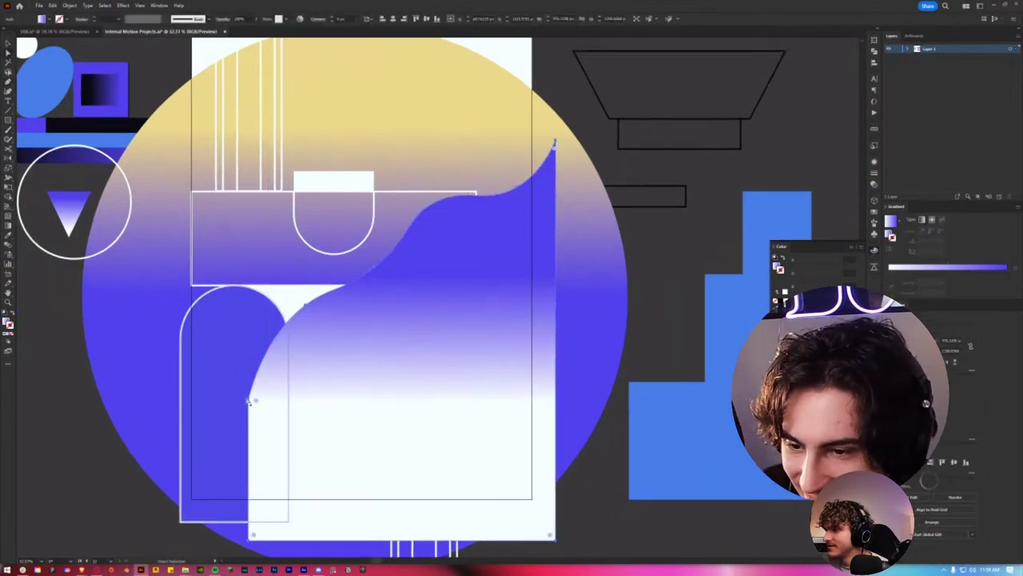
{"action": "left_click_drag", "start_coordinate": [249, 402], "coordinate": [389, 477]}
{"action": "key", "text": "ctrl+z"}
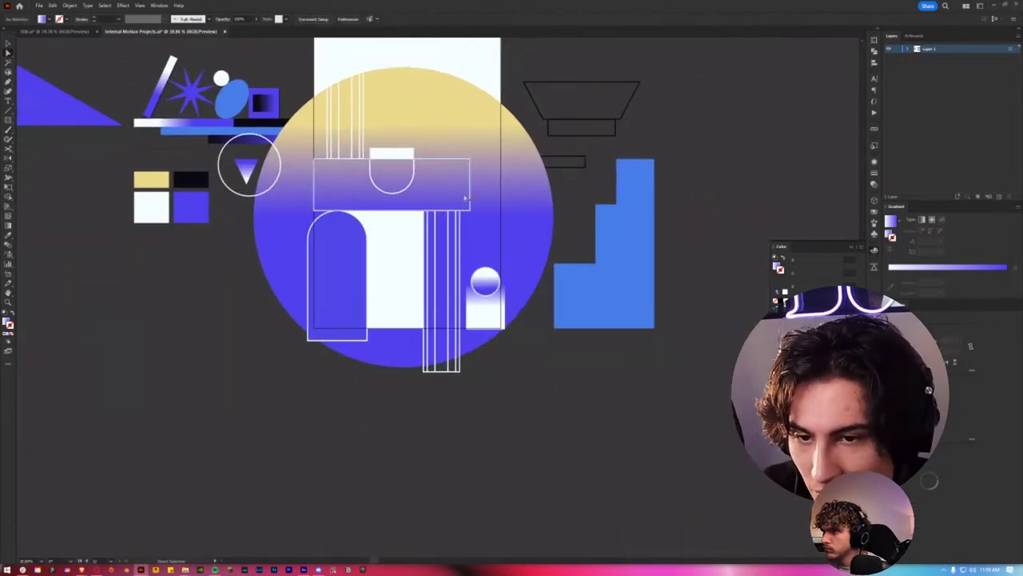
Step: Draw a new rectangle left of the poster with a solid blue fill
{"action": "scroll", "coordinate": [468, 239], "scroll_direction": "up", "scroll_amount": 3}
{"action": "scroll", "coordinate": [472, 320], "scroll_direction": "up", "scroll_amount": 3}
{"action": "scroll", "coordinate": [475, 349], "scroll_direction": "left", "scroll_amount": 5}
{"action": "scroll", "coordinate": [466, 308], "scroll_direction": "up", "scroll_amount": 5}
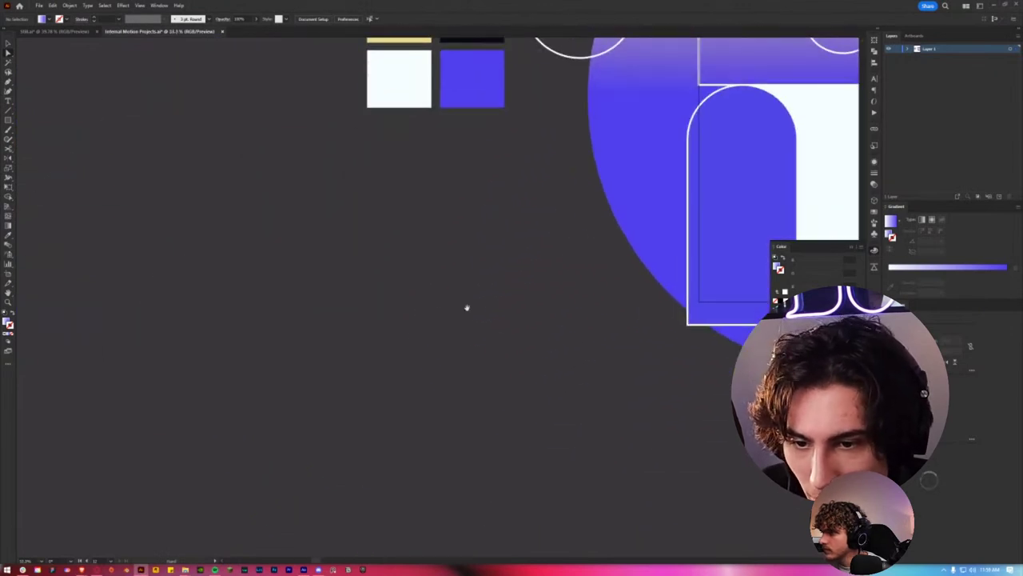
{"action": "left_click_drag", "start_coordinate": [403, 274], "coordinate": [529, 473]}
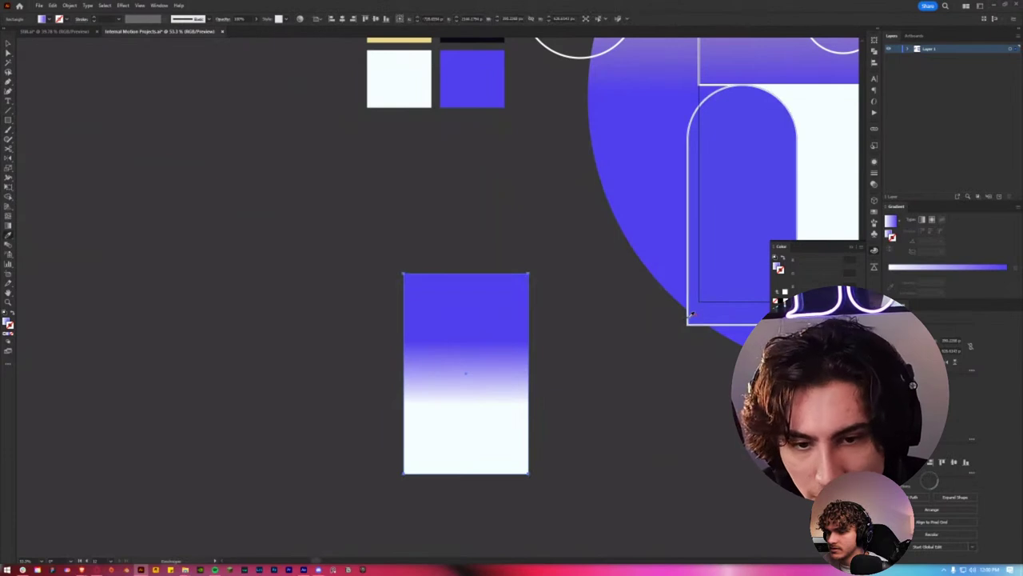
{"action": "key", "text": "comma"}
Step: Extend the rectangle's left edge outward to make it square
{"action": "scroll", "coordinate": [557, 345], "scroll_direction": "up", "scroll_amount": 1}
{"action": "left_click_drag", "start_coordinate": [550, 338], "coordinate": [477, 286]}
{"action": "key", "text": "a"}
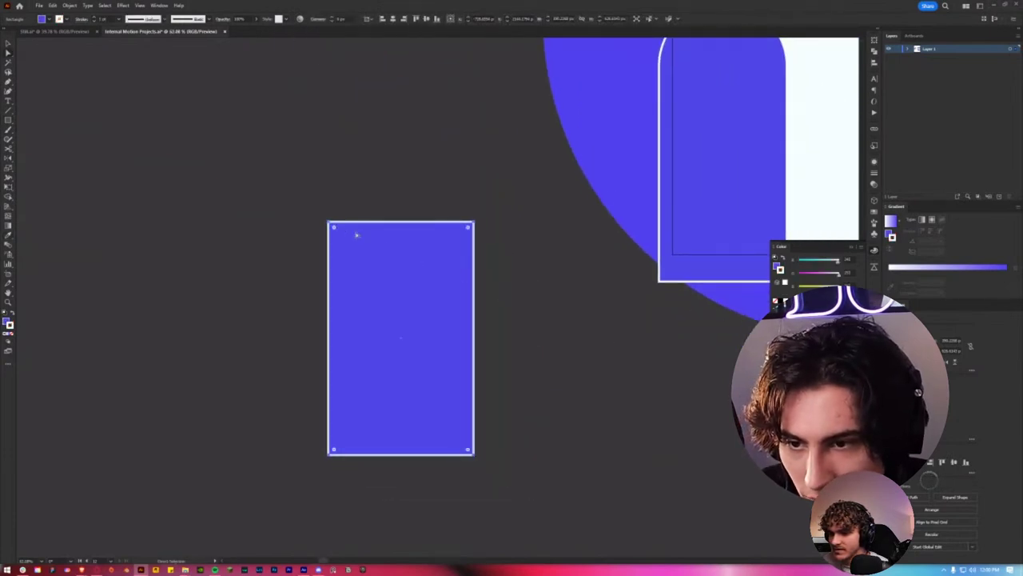
{"action": "left_click", "coordinate": [331, 225]}
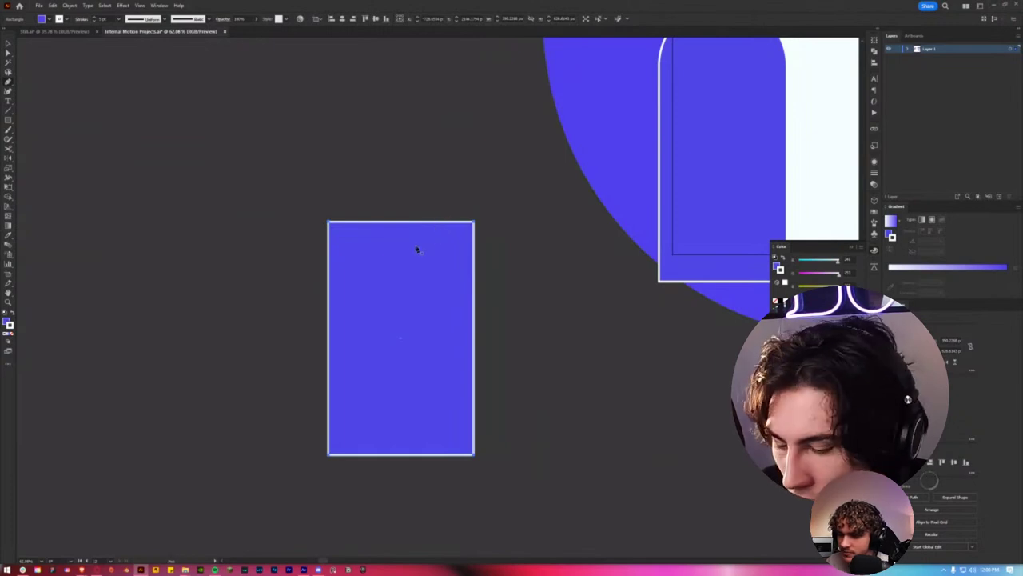
{"action": "left_click", "coordinate": [329, 340]}
{"action": "left_click_drag", "start_coordinate": [329, 340], "coordinate": [232, 339]}
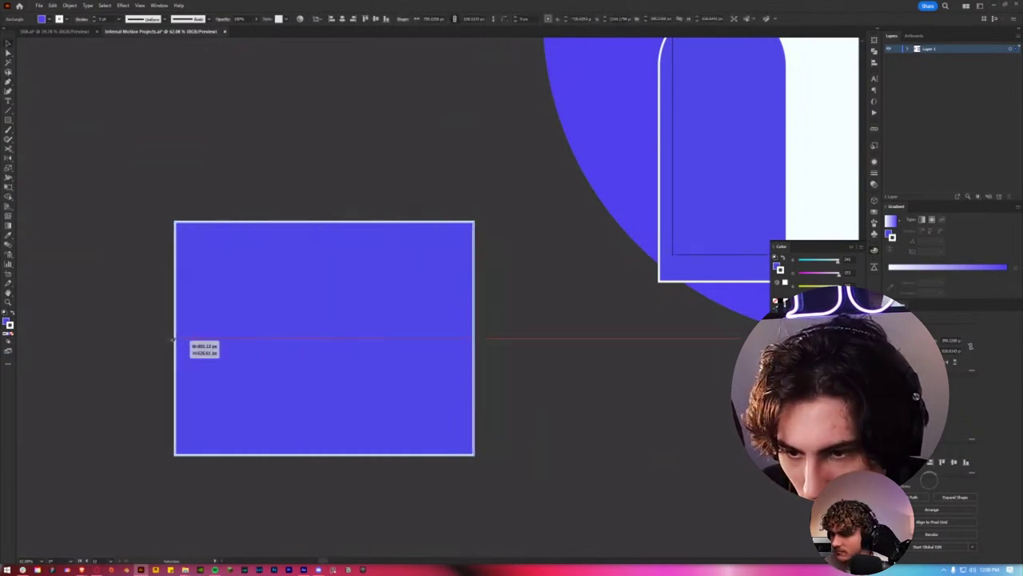
{"action": "scroll", "coordinate": [381, 303], "scroll_direction": "up", "scroll_amount": 2}
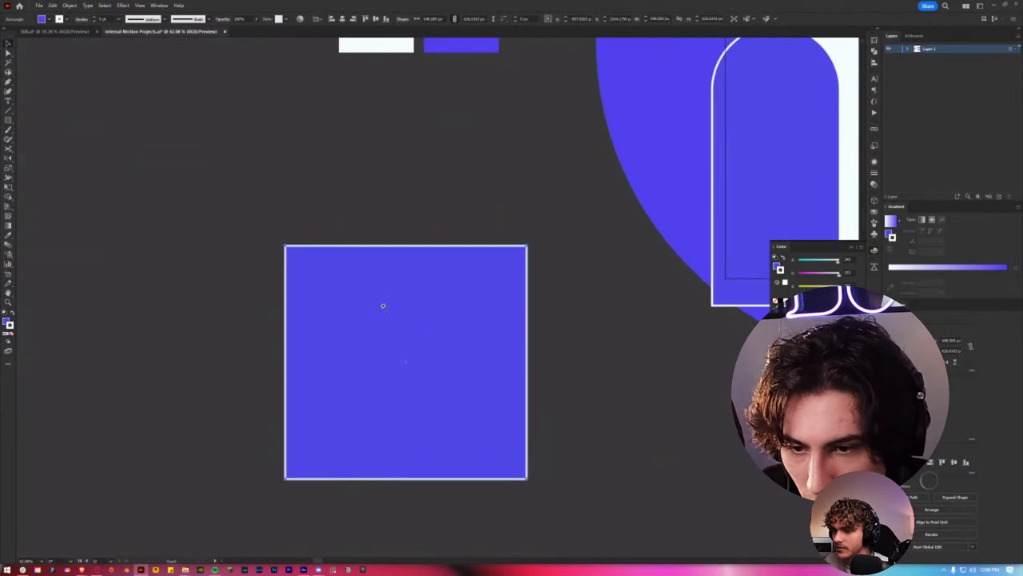
Step: Add anchor points on the blue square's top and left edges and pull the top-left corner into a notch
{"action": "key", "text": "p"}
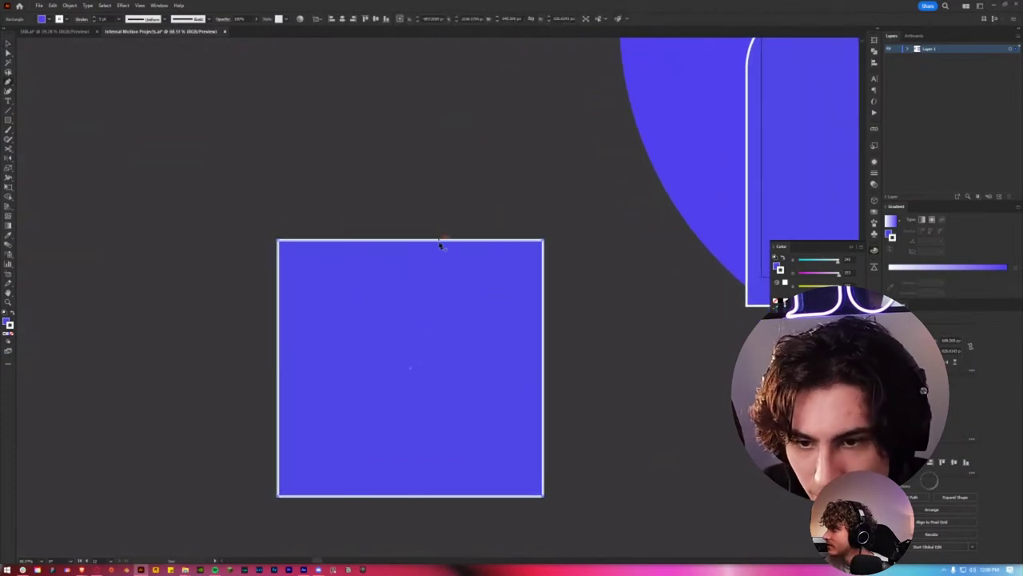
{"action": "left_click", "coordinate": [436, 240]}
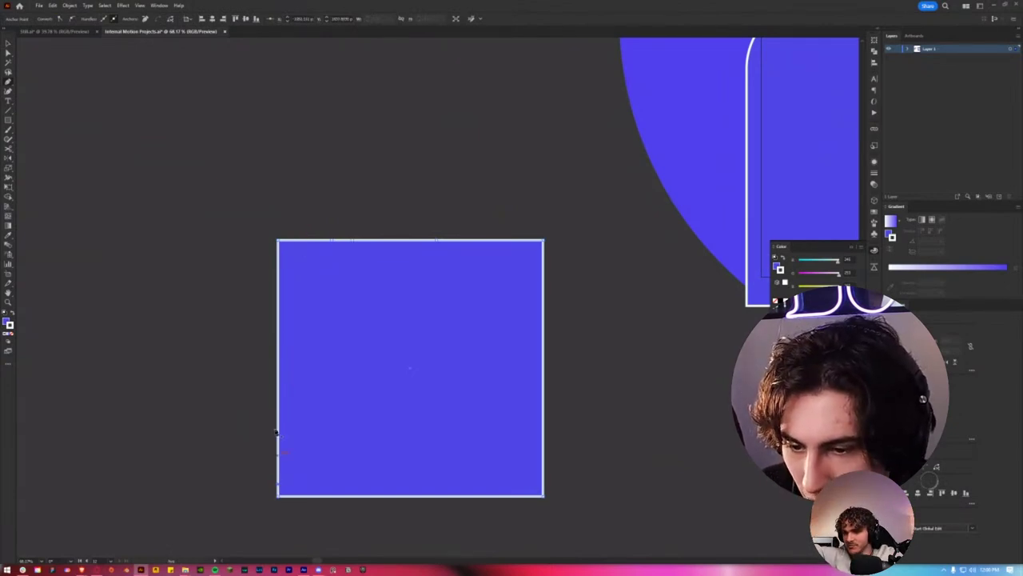
{"action": "left_click", "coordinate": [278, 361]}
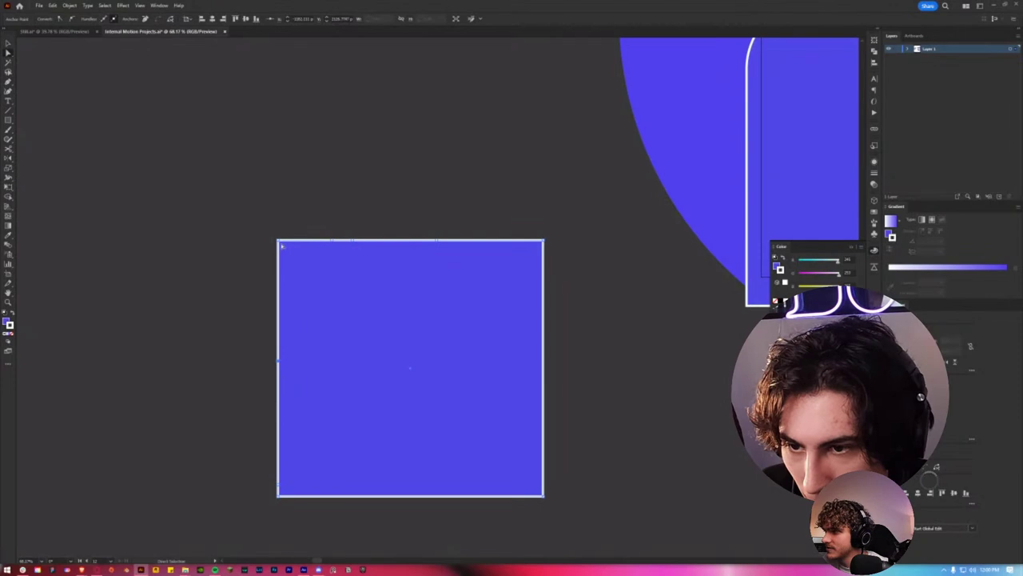
{"action": "left_click_drag", "start_coordinate": [281, 243], "coordinate": [372, 370]}
{"action": "left_click_drag", "start_coordinate": [331, 239], "coordinate": [354, 240]}
{"action": "left_click_drag", "start_coordinate": [392, 302], "coordinate": [436, 330]}
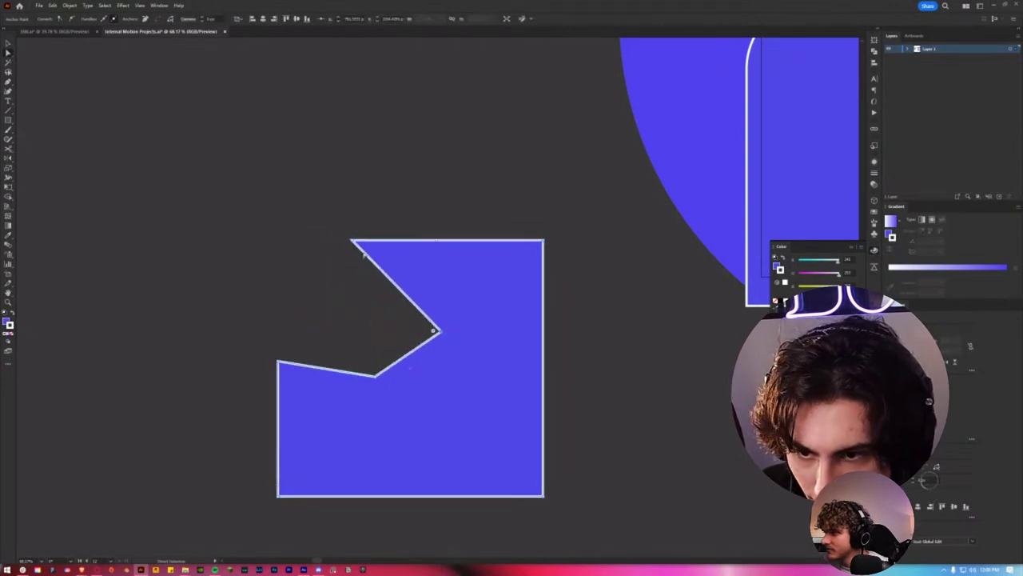
Step: Turn the notch into a step with a sloping left edge, then try rounding the corners
{"action": "mouse_move", "coordinate": [355, 241]}
{"action": "left_mouse_down"}
{"action": "mouse_move", "coordinate": [438, 274]}
{"action": "mouse_move", "coordinate": [461, 258]}
{"action": "mouse_move", "coordinate": [497, 258]}
{"action": "left_mouse_up"}
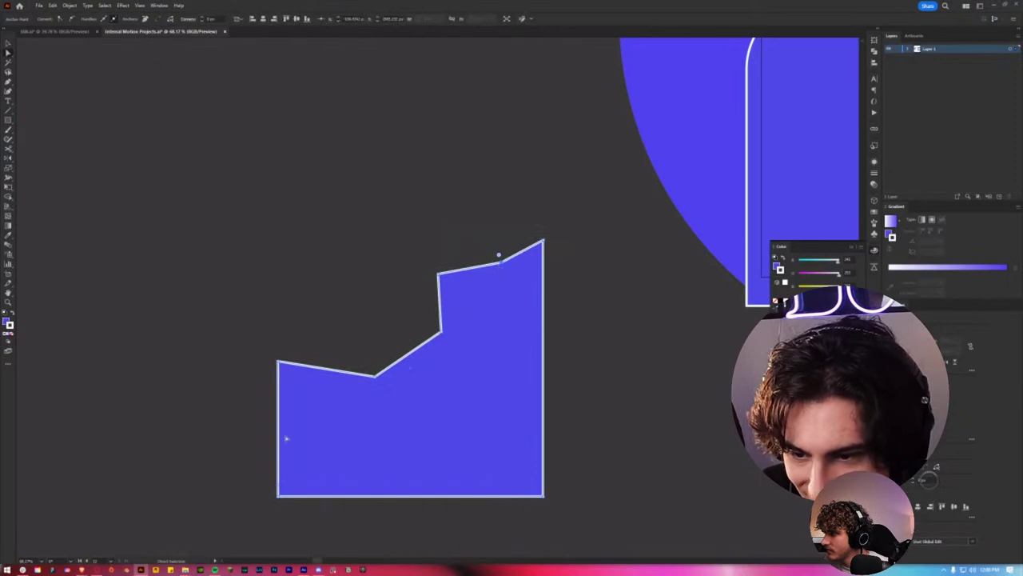
{"action": "mouse_move", "coordinate": [279, 482]}
{"action": "left_mouse_down"}
{"action": "mouse_move", "coordinate": [293, 481]}
{"action": "mouse_move", "coordinate": [279, 481]}
{"action": "left_mouse_up"}
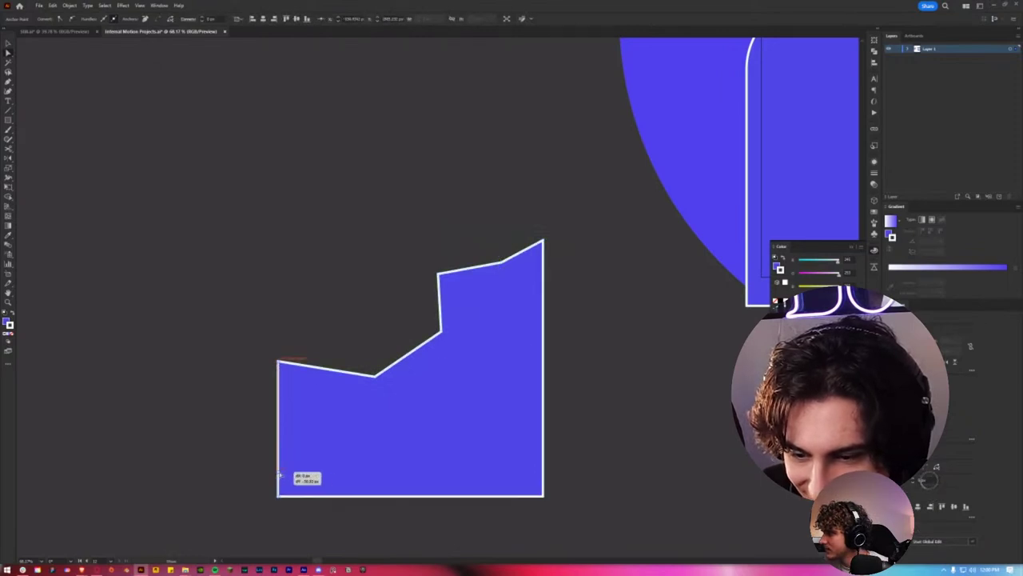
{"action": "left_click_drag", "start_coordinate": [280, 364], "coordinate": [350, 453]}
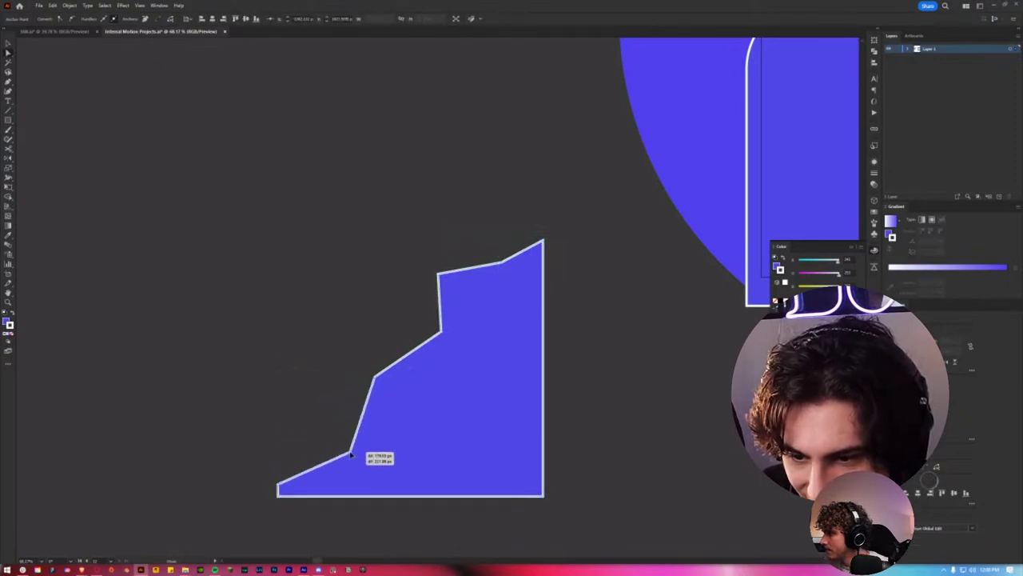
{"action": "key", "text": "ctrl+minus"}
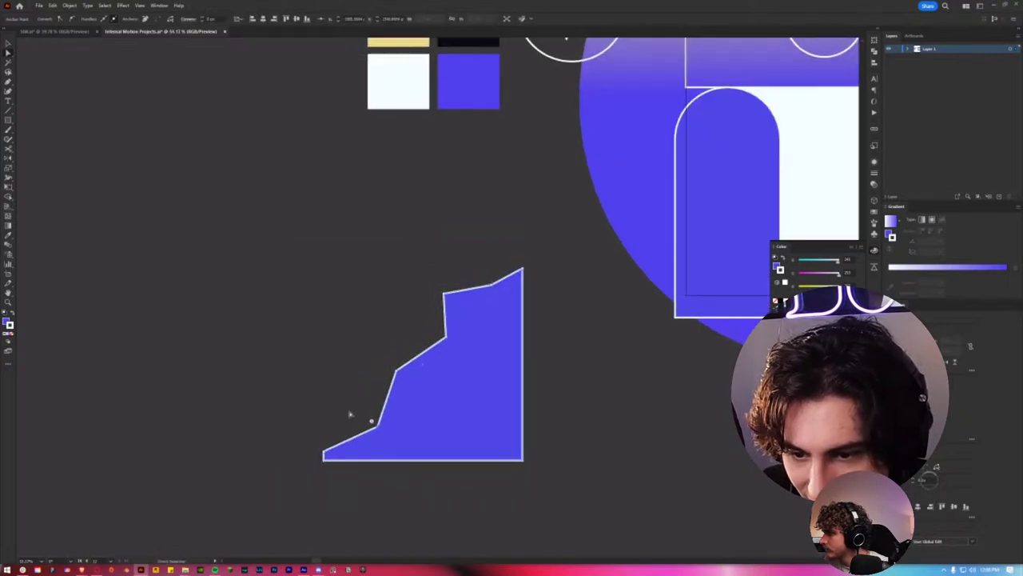
{"action": "left_click", "coordinate": [442, 293]}
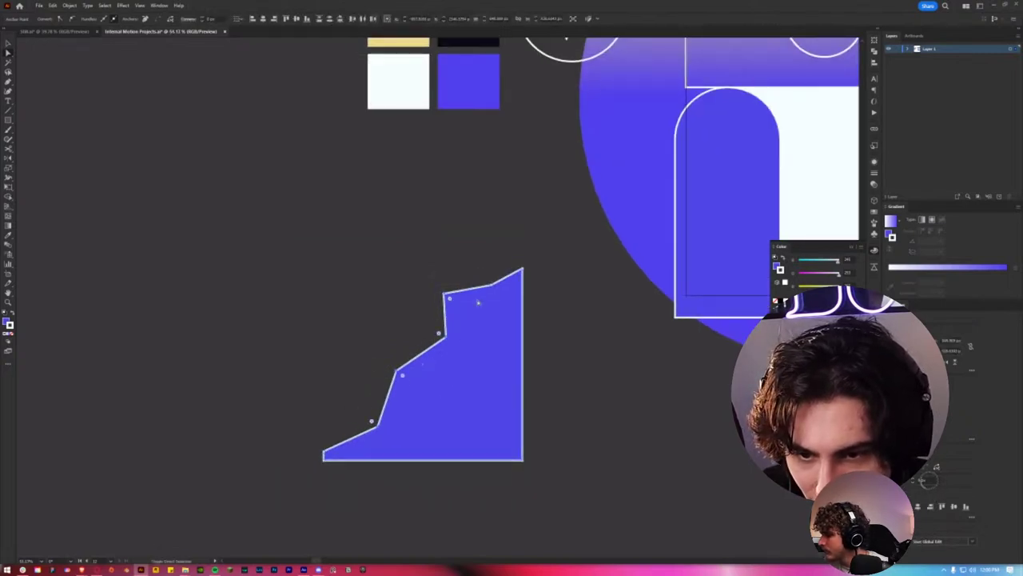
{"action": "left_click_drag", "start_coordinate": [488, 279], "coordinate": [404, 279]}
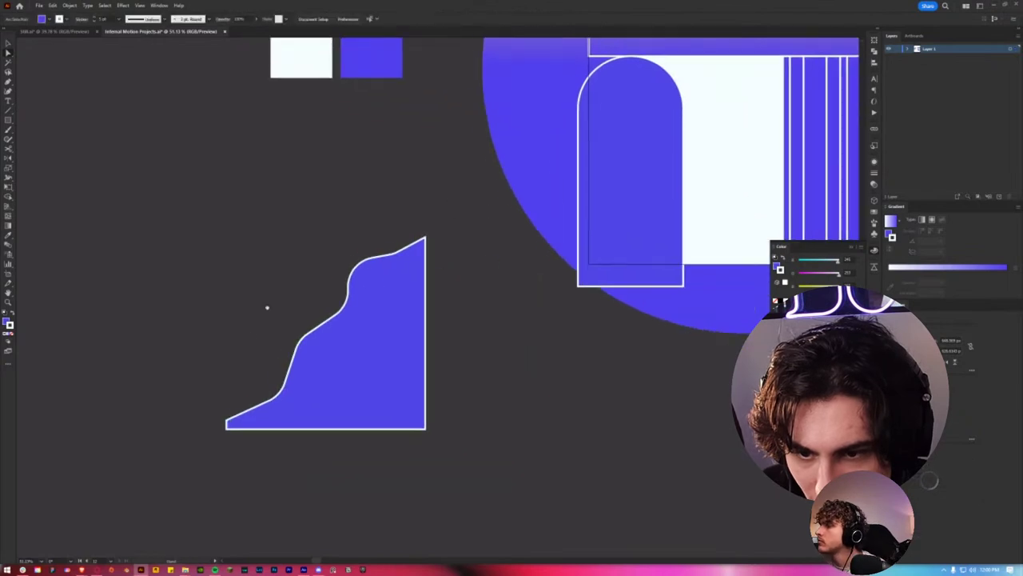
{"action": "scroll", "coordinate": [239, 352], "scroll_direction": "down", "scroll_amount": 2}
{"action": "scroll", "coordinate": [267, 387], "scroll_direction": "up", "scroll_amount": 1}
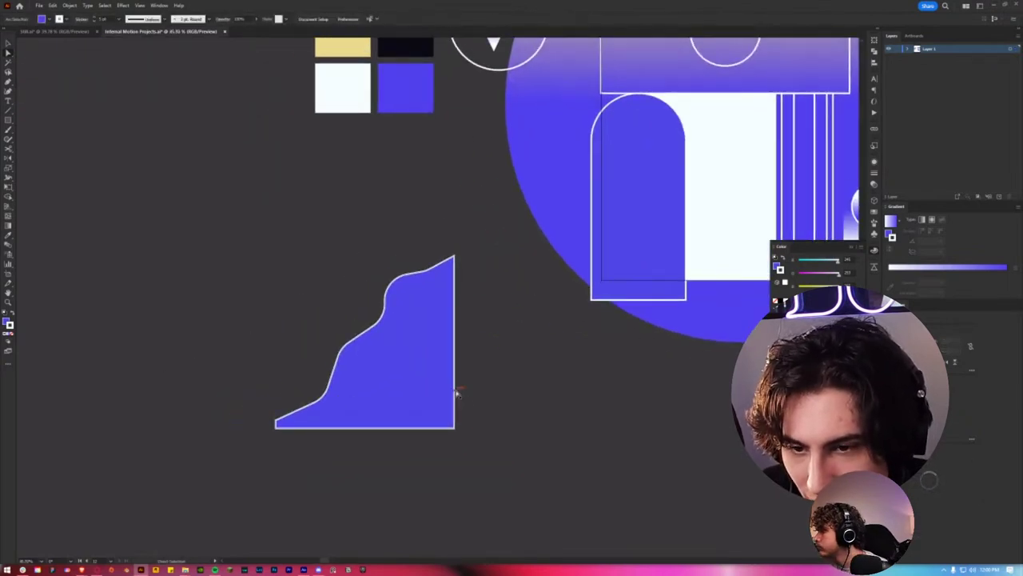
Step: Undo back to the notched square, flatten the top, reposition the step points and widen the left edge
{"action": "left_click", "coordinate": [408, 406]}
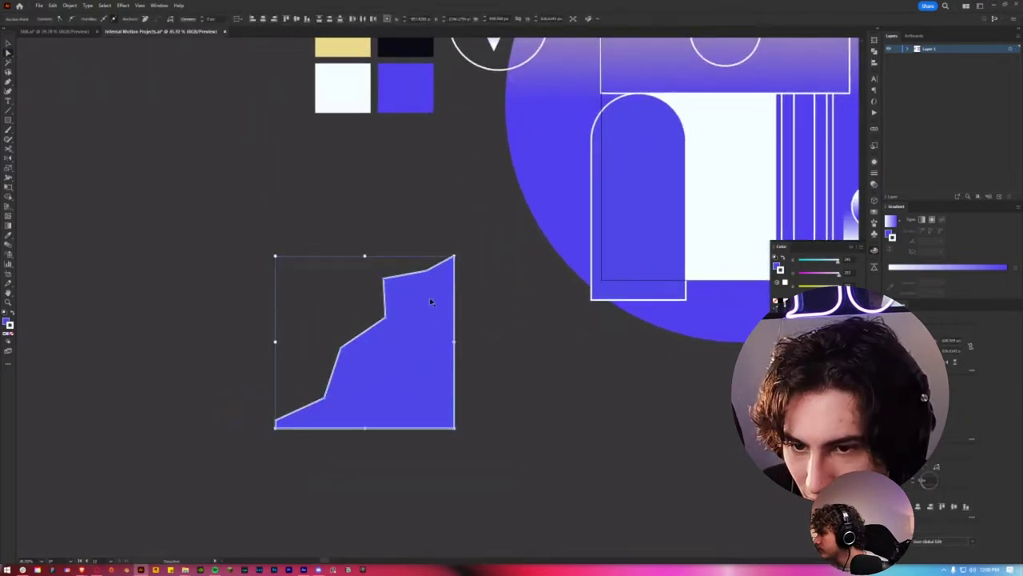
{"action": "key", "text": "ctrl+z"}
{"action": "key", "text": "ctrl+z"}
{"action": "key", "text": "ctrl+z"}
{"action": "key", "text": "ctrl+z"}
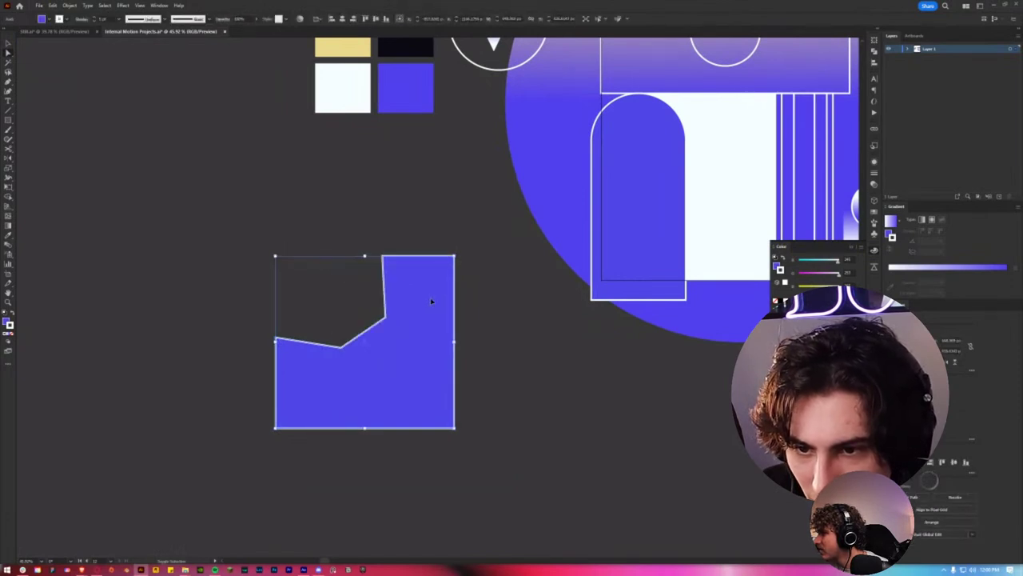
{"action": "key", "text": "ctrl+z"}
{"action": "key", "text": "ctrl+z"}
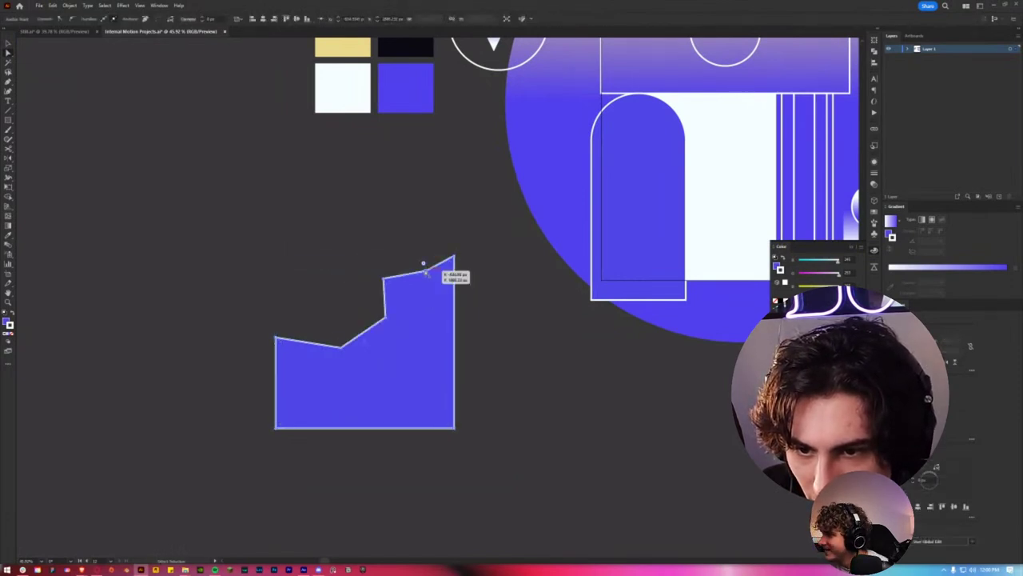
{"action": "mouse_move", "coordinate": [423, 263]}
{"action": "left_mouse_down"}
{"action": "mouse_move", "coordinate": [399, 256]}
{"action": "mouse_move", "coordinate": [378, 279]}
{"action": "left_mouse_up"}
{"action": "left_click_drag", "start_coordinate": [386, 318], "coordinate": [375, 320]}
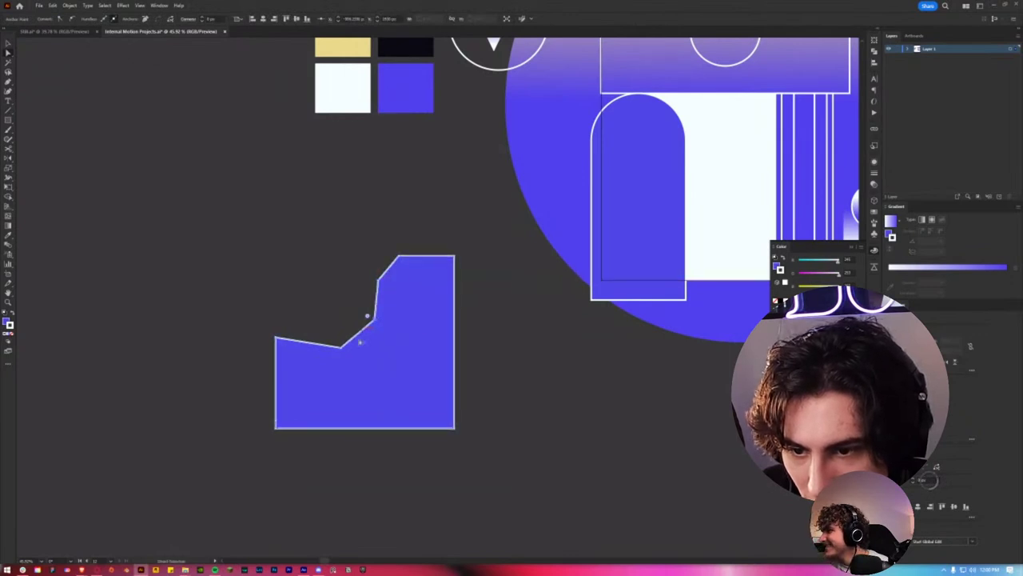
{"action": "left_click_drag", "start_coordinate": [341, 351], "coordinate": [324, 358]}
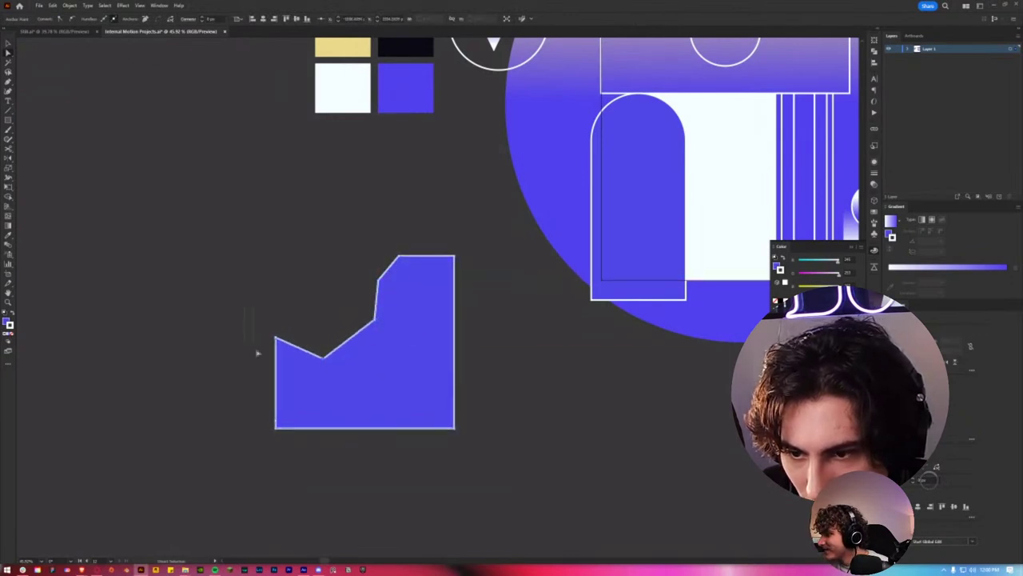
{"action": "left_click", "coordinate": [270, 418]}
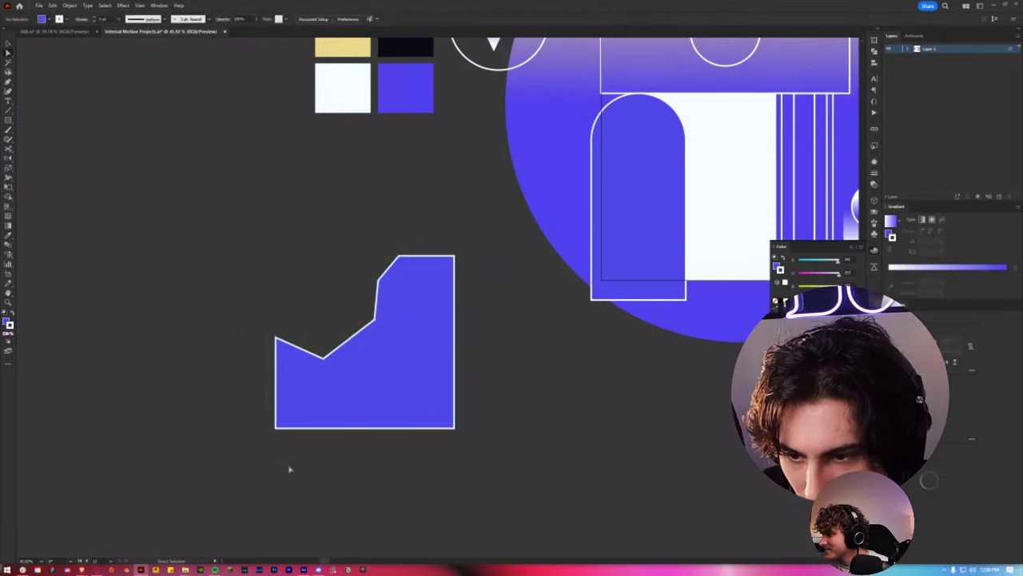
{"action": "left_click_drag", "start_coordinate": [276, 425], "coordinate": [244, 424]}
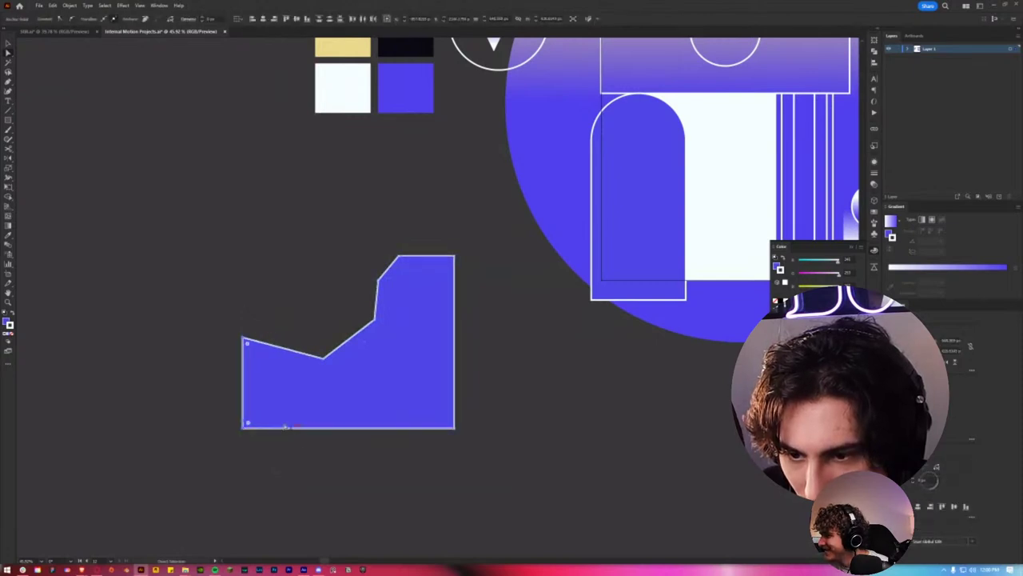
Step: Slant the left edge, stretch the bottom-left point outward and shift the upper step left
{"action": "scroll", "coordinate": [285, 427], "scroll_direction": "up", "scroll_amount": 3}
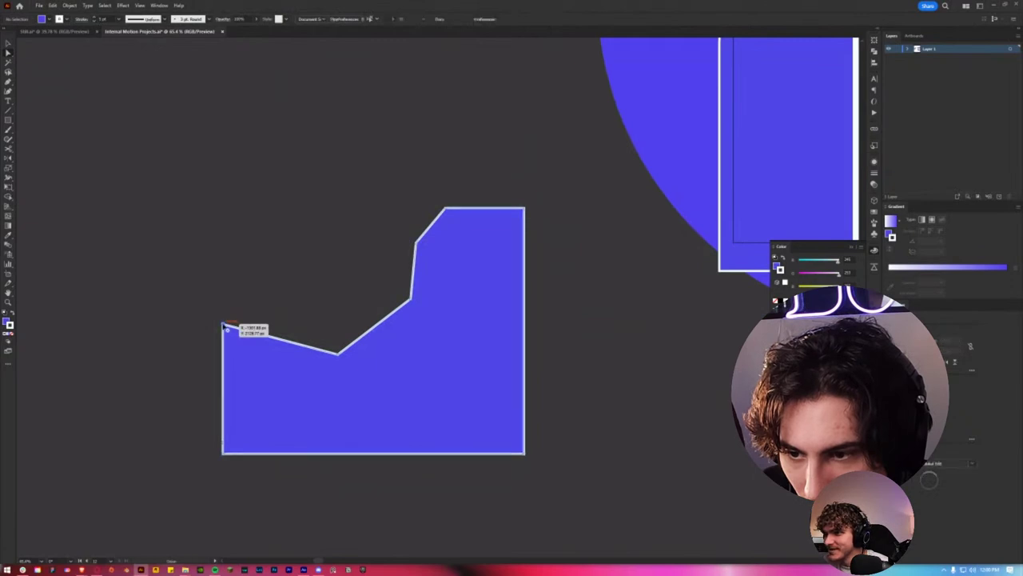
{"action": "left_click_drag", "start_coordinate": [225, 324], "coordinate": [255, 346]}
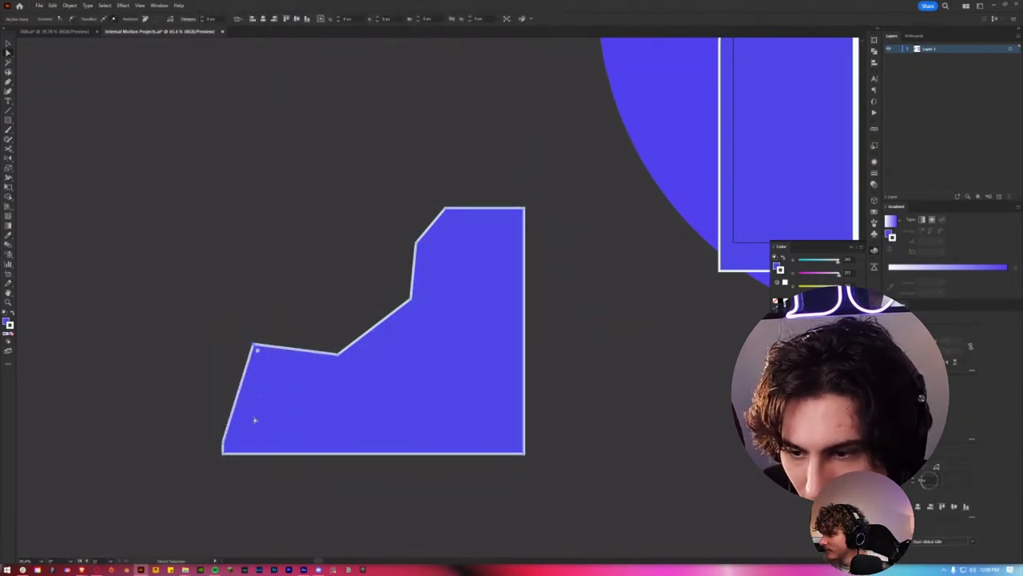
{"action": "left_click_drag", "start_coordinate": [223, 448], "coordinate": [186, 452]}
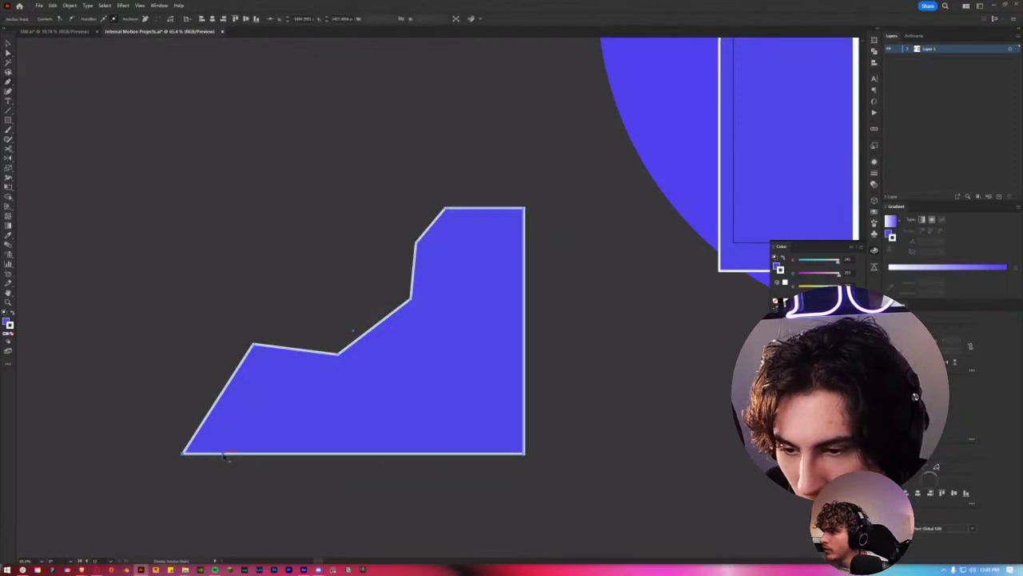
{"action": "scroll", "coordinate": [258, 423], "scroll_direction": "down", "scroll_amount": 2}
{"action": "scroll", "coordinate": [383, 300], "scroll_direction": "up", "scroll_amount": 2}
{"action": "scroll", "coordinate": [383, 299], "scroll_direction": "up", "scroll_amount": 1}
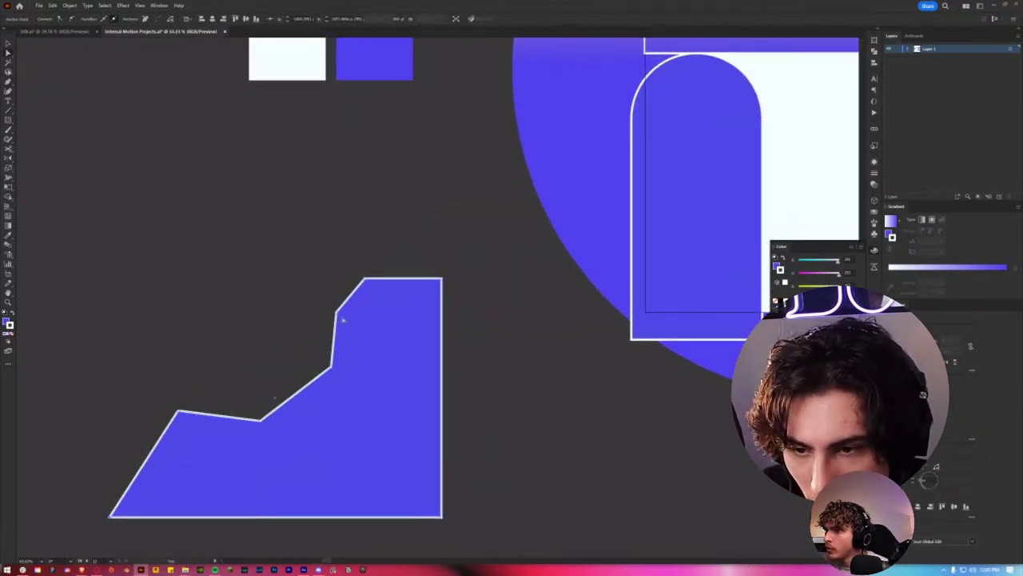
{"action": "left_click_drag", "start_coordinate": [336, 312], "coordinate": [306, 314]}
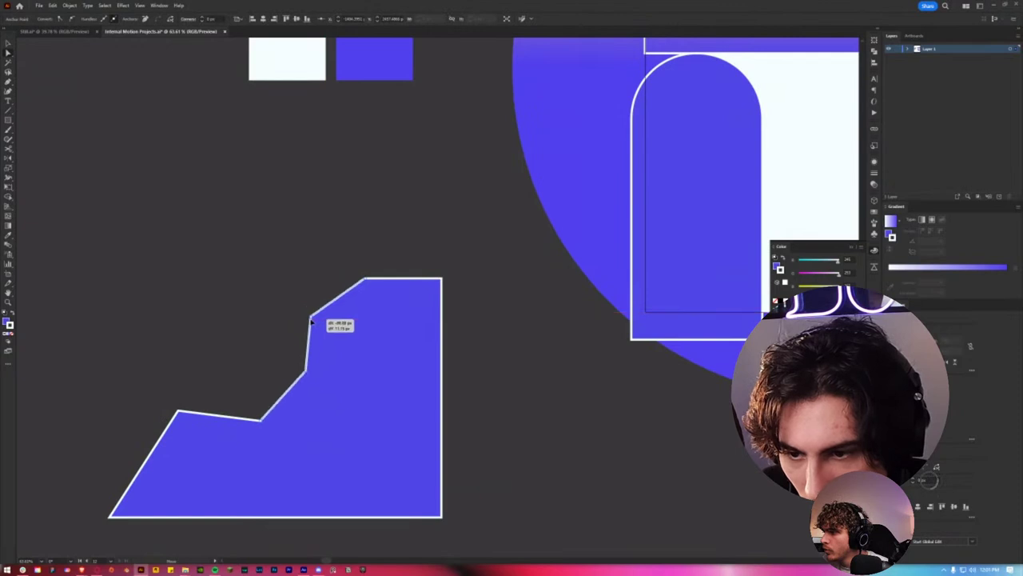
{"action": "scroll", "coordinate": [257, 376], "scroll_direction": "down", "scroll_amount": 1}
Step: Round the stepped corners with the live corner widget into a smooth hill curve
{"action": "left_click", "coordinate": [315, 430]}
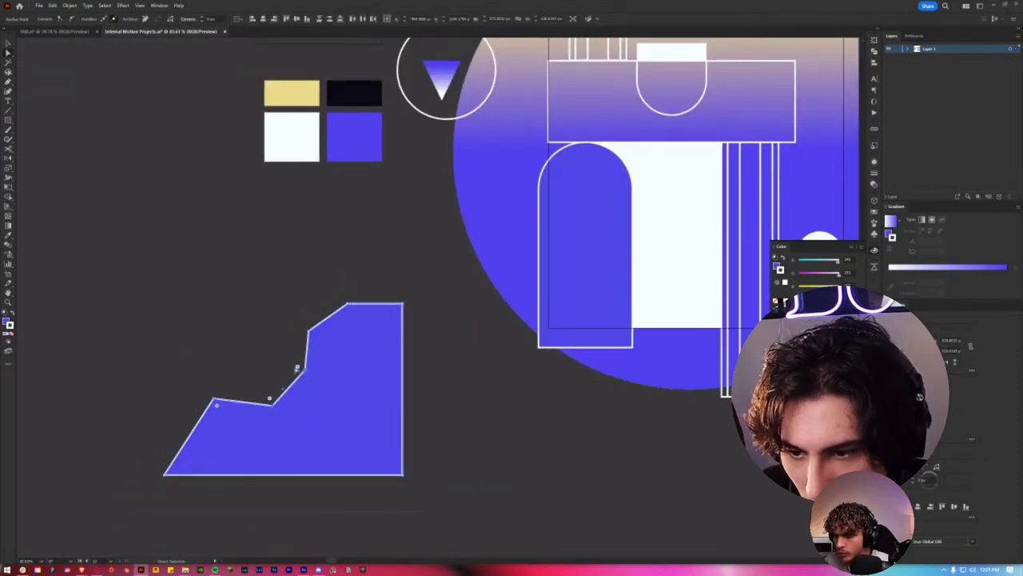
{"action": "left_click_drag", "start_coordinate": [276, 388], "coordinate": [251, 320]}
{"action": "scroll", "coordinate": [258, 372], "scroll_direction": "down", "scroll_amount": 1}
{"action": "scroll", "coordinate": [253, 385], "scroll_direction": "down", "scroll_amount": 1}
{"action": "scroll", "coordinate": [287, 374], "scroll_direction": "up", "scroll_amount": 2}
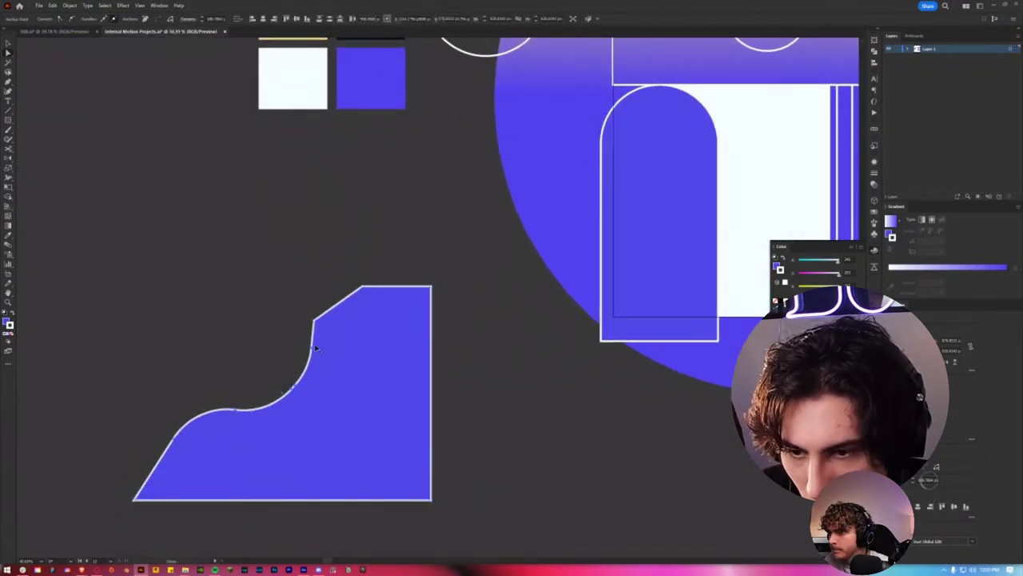
{"action": "left_click_drag", "start_coordinate": [347, 350], "coordinate": [371, 352]}
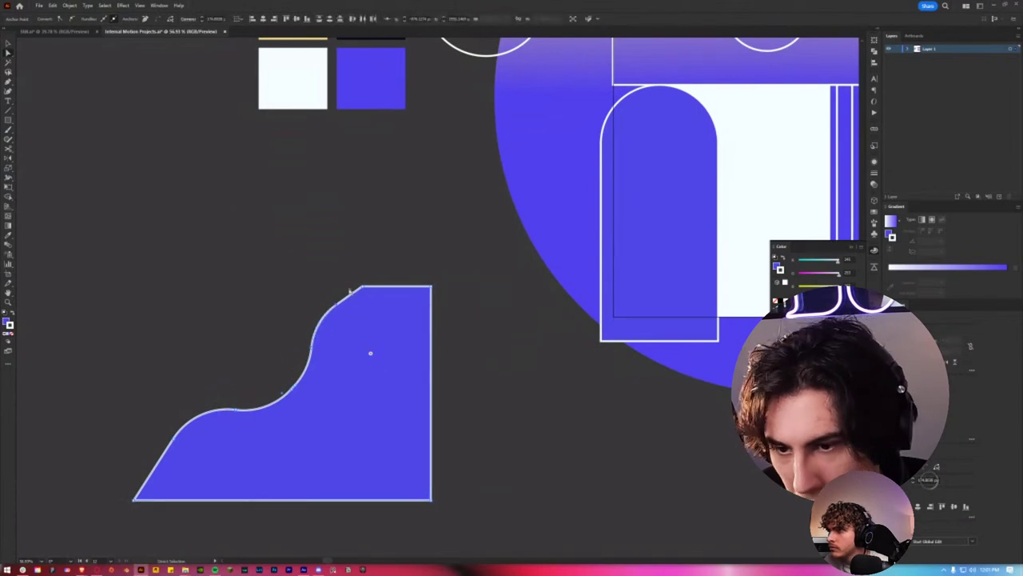
{"action": "left_click", "coordinate": [325, 258]}
{"action": "scroll", "coordinate": [233, 375], "scroll_direction": "down", "scroll_amount": 2}
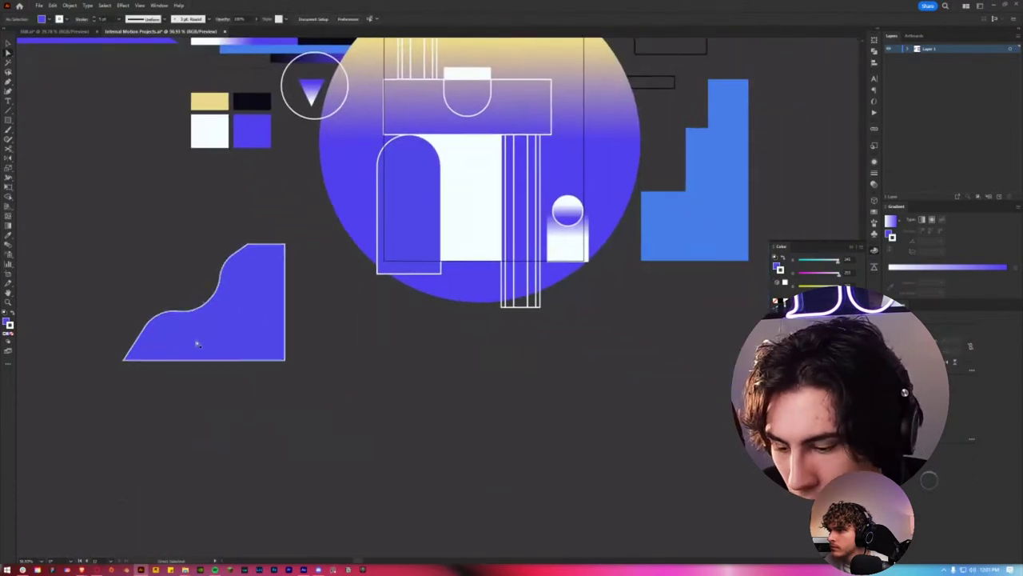
Step: Move the blue hill shape into the central composition and send it to the back
{"action": "scroll", "coordinate": [212, 344], "scroll_direction": "right", "scroll_amount": 2}
{"action": "scroll", "coordinate": [211, 344], "scroll_direction": "down", "scroll_amount": 1}
{"action": "left_click", "coordinate": [264, 326]}
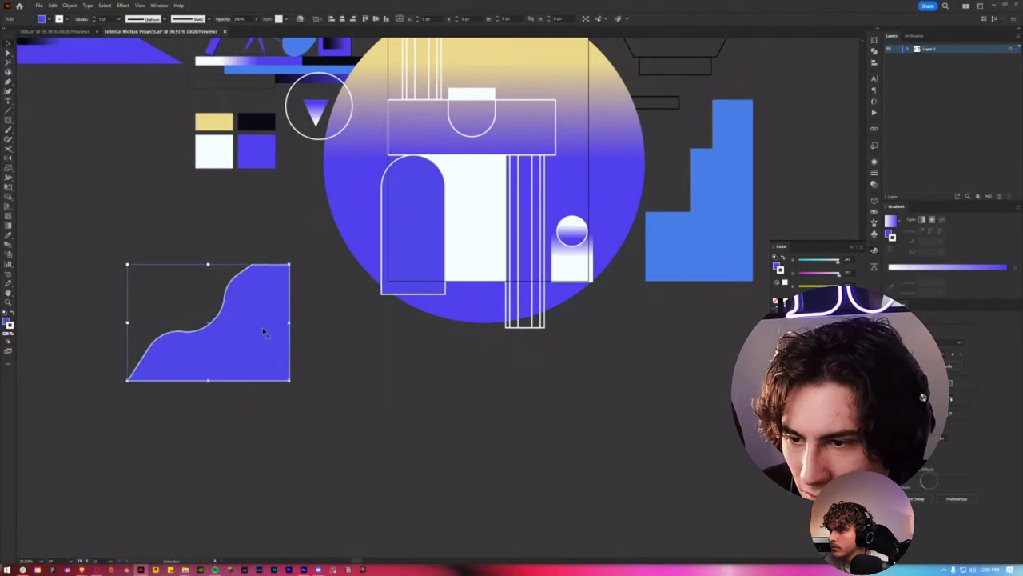
{"action": "left_click_drag", "start_coordinate": [263, 346], "coordinate": [570, 241]}
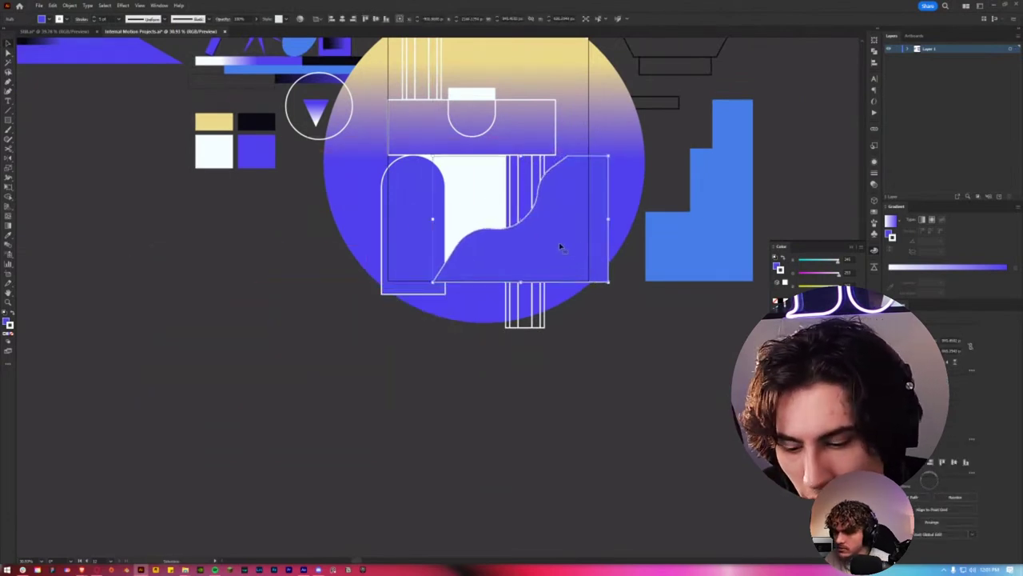
{"action": "key", "text": "ctrl+shift+["}
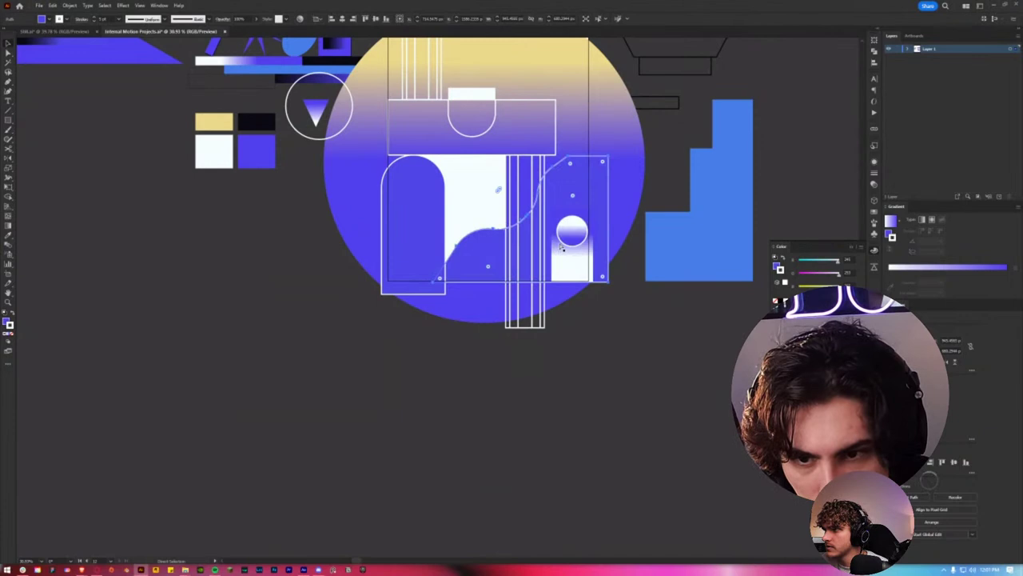
Step: Nudge the right-hand gradient rectangle slightly right and down, then clear the selection
{"action": "scroll", "coordinate": [568, 445], "scroll_direction": "up", "scroll_amount": 2}
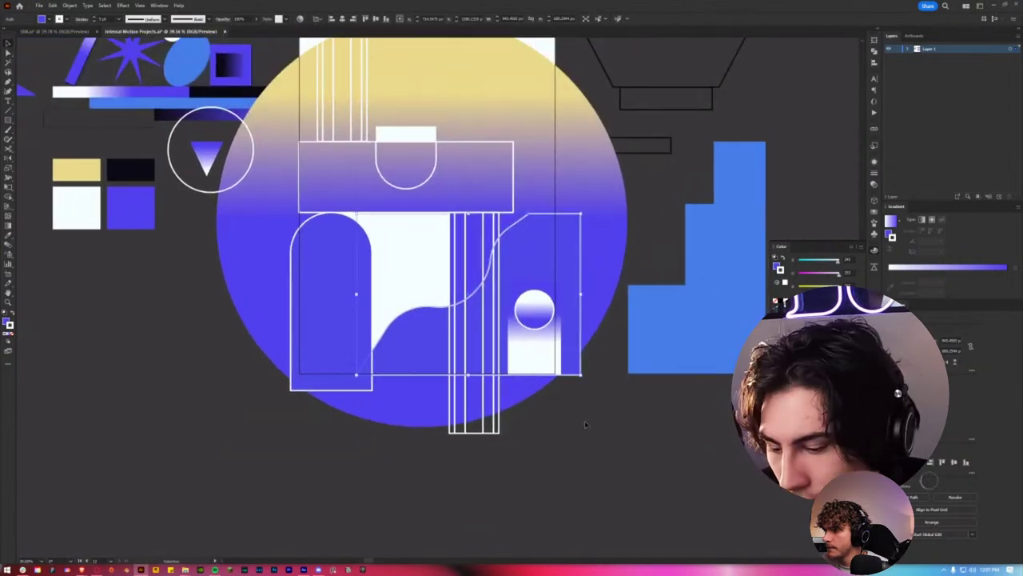
{"action": "scroll", "coordinate": [595, 429], "scroll_direction": "up", "scroll_amount": 1}
{"action": "scroll", "coordinate": [576, 448], "scroll_direction": "up", "scroll_amount": 2}
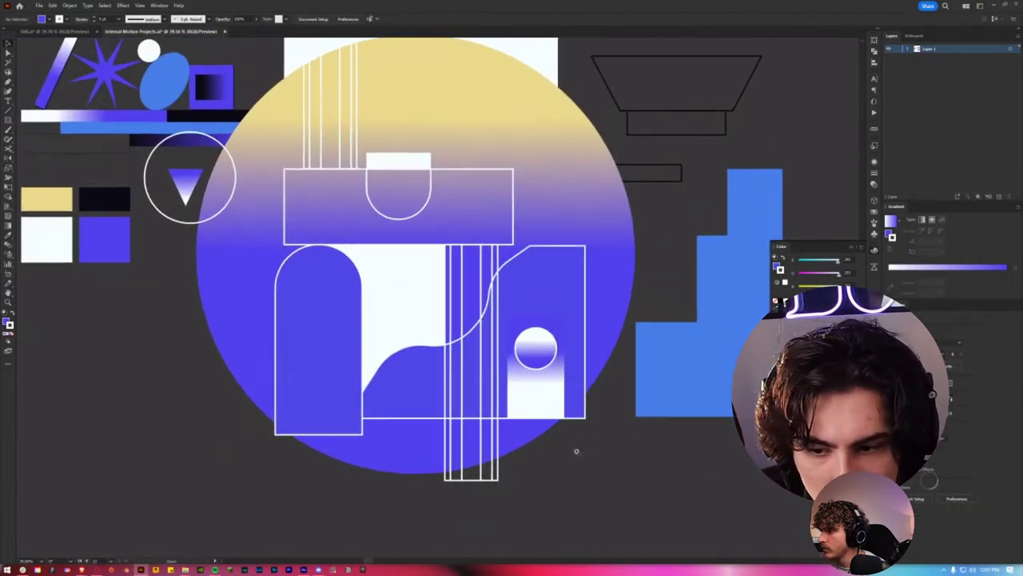
{"action": "left_click", "coordinate": [568, 406]}
{"action": "left_click_drag", "start_coordinate": [569, 398], "coordinate": [574, 404]}
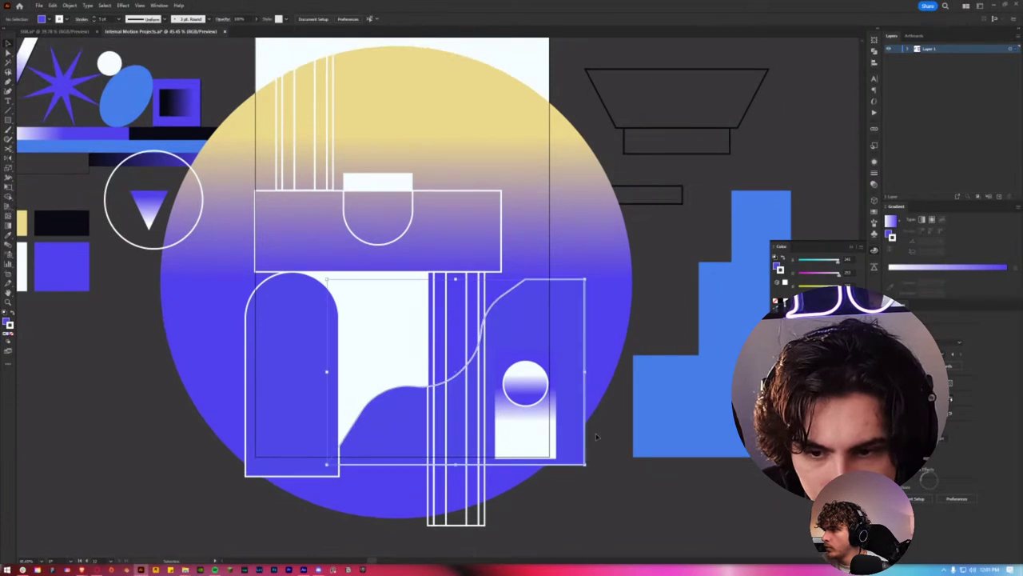
{"action": "left_click", "coordinate": [594, 508]}
{"action": "scroll", "coordinate": [594, 508], "scroll_direction": "up", "scroll_amount": 2}
{"action": "scroll", "coordinate": [491, 359], "scroll_direction": "up", "scroll_amount": 2}
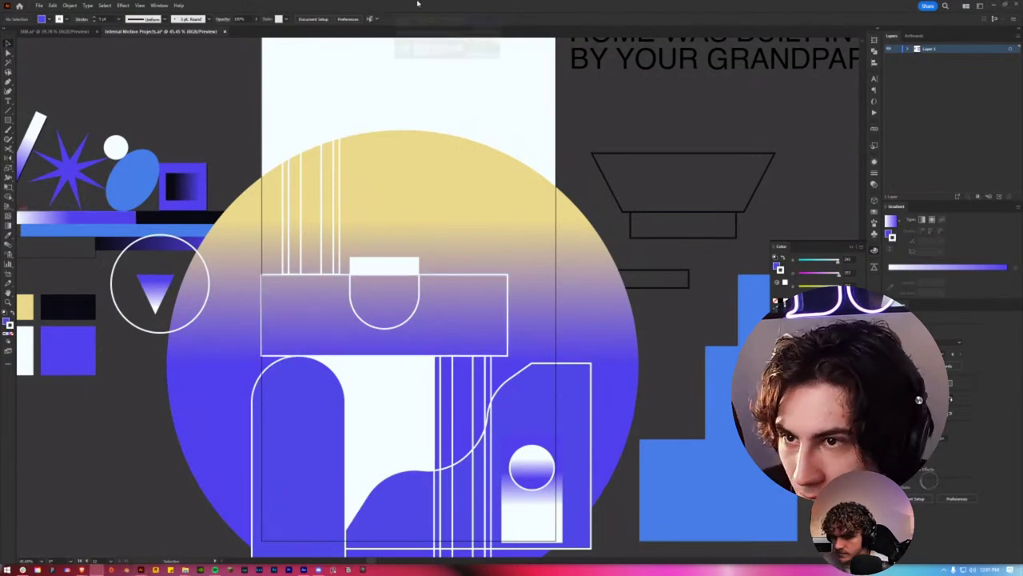
Step: Scroll far down the 'ancient rome' Google Images results to browse reference photos
{"action": "scroll", "coordinate": [352, 422], "scroll_direction": "down", "scroll_amount": 3}
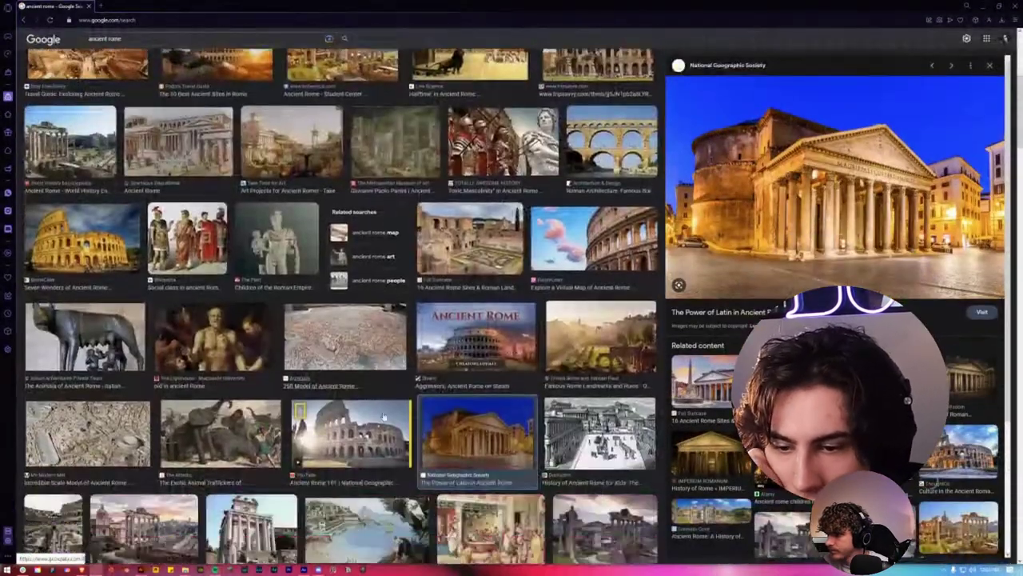
{"action": "scroll", "coordinate": [356, 424], "scroll_direction": "down", "scroll_amount": 2}
{"action": "scroll", "coordinate": [360, 426], "scroll_direction": "down", "scroll_amount": 3}
{"action": "scroll", "coordinate": [367, 428], "scroll_direction": "down", "scroll_amount": 3}
{"action": "scroll", "coordinate": [367, 427], "scroll_direction": "down", "scroll_amount": 3}
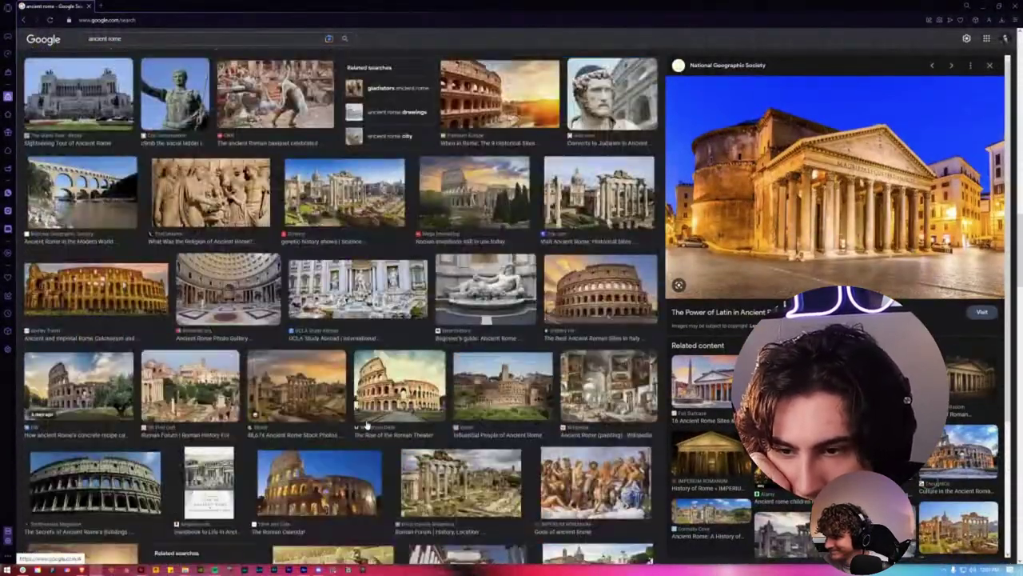
{"action": "scroll", "coordinate": [362, 431], "scroll_direction": "down", "scroll_amount": 3}
{"action": "scroll", "coordinate": [356, 438], "scroll_direction": "down", "scroll_amount": 3}
{"action": "scroll", "coordinate": [349, 445], "scroll_direction": "down", "scroll_amount": 3}
{"action": "scroll", "coordinate": [348, 445], "scroll_direction": "down", "scroll_amount": 3}
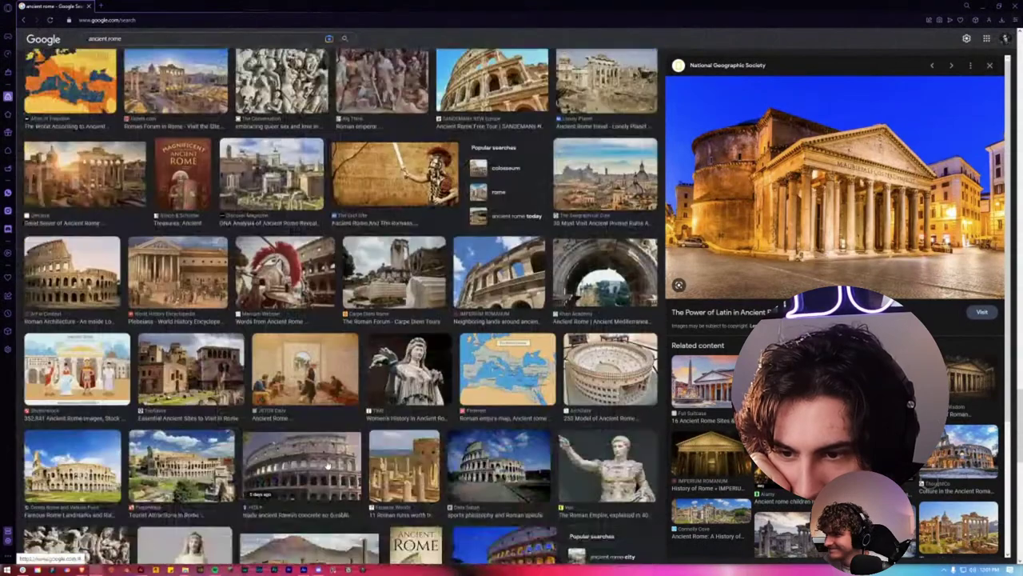
{"action": "scroll", "coordinate": [336, 457], "scroll_direction": "down", "scroll_amount": 3}
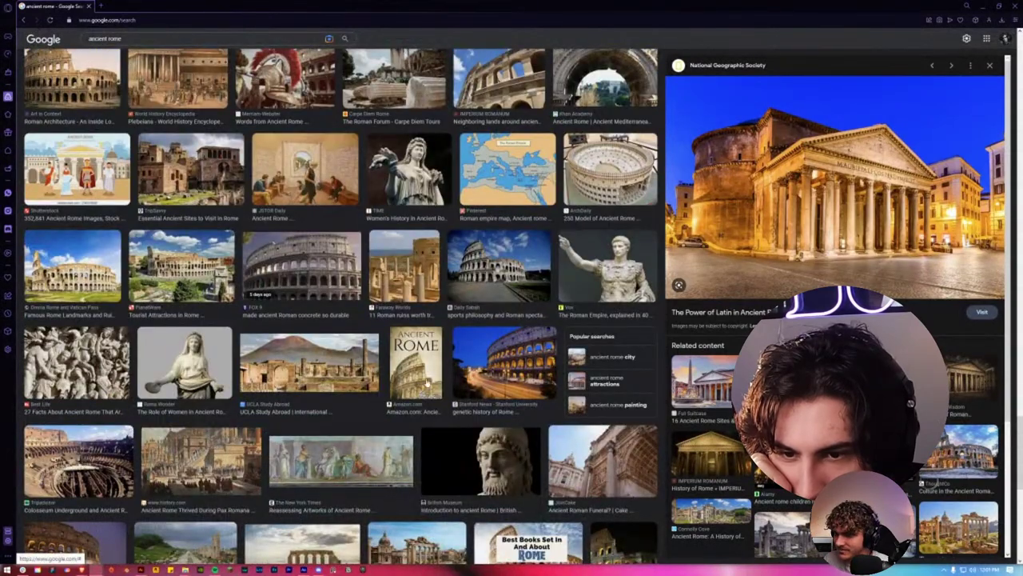
{"action": "scroll", "coordinate": [458, 371], "scroll_direction": "down", "scroll_amount": 3}
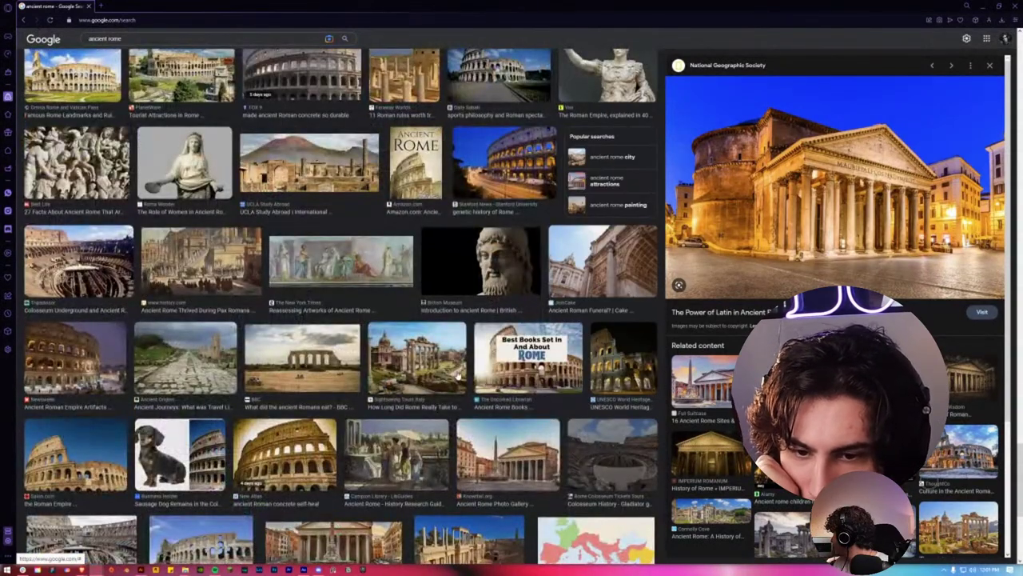
{"action": "scroll", "coordinate": [457, 377], "scroll_direction": "down", "scroll_amount": 2}
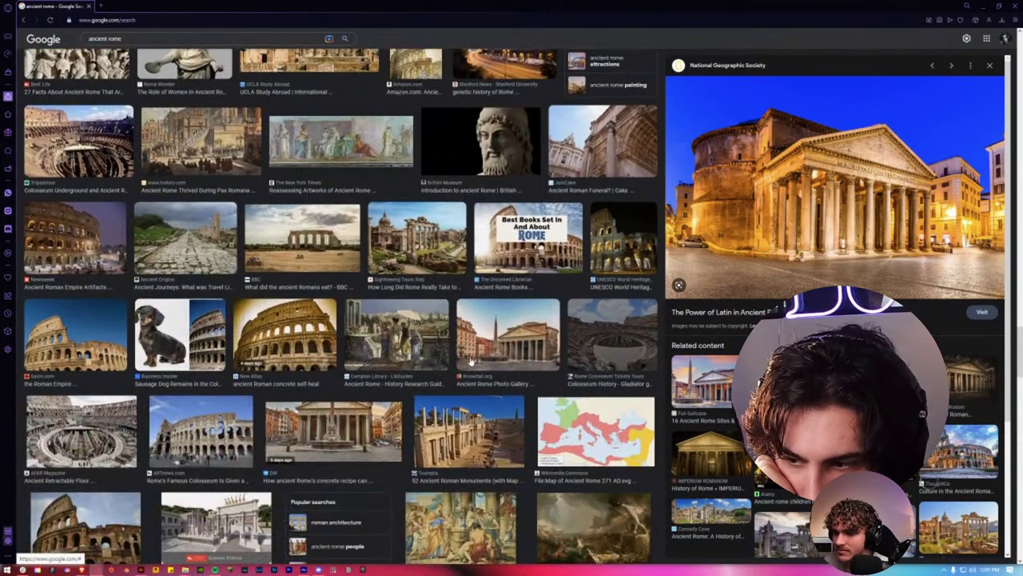
{"action": "scroll", "coordinate": [317, 349], "scroll_direction": "down", "scroll_amount": 5}
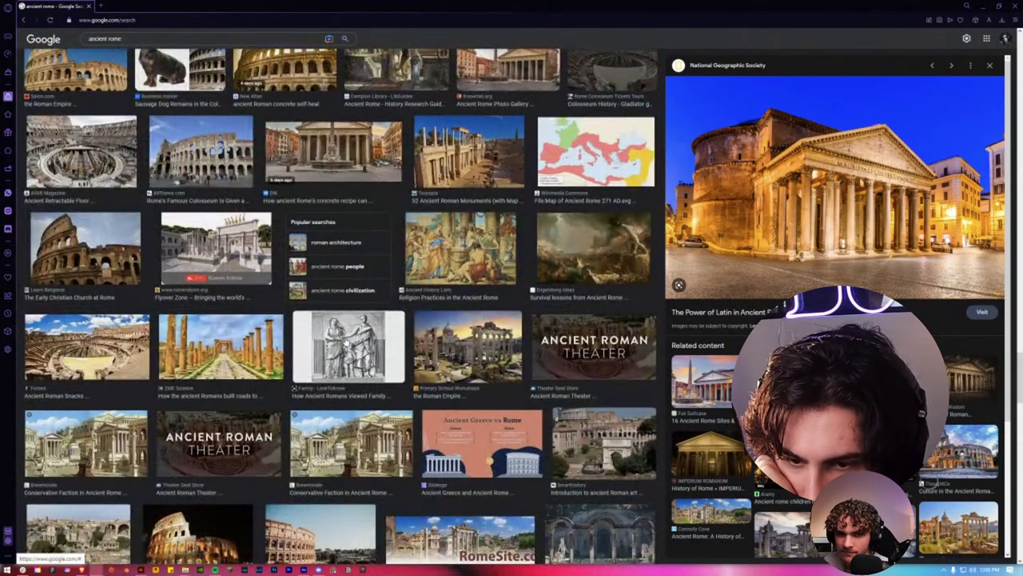
{"action": "scroll", "coordinate": [396, 321], "scroll_direction": "down", "scroll_amount": 4}
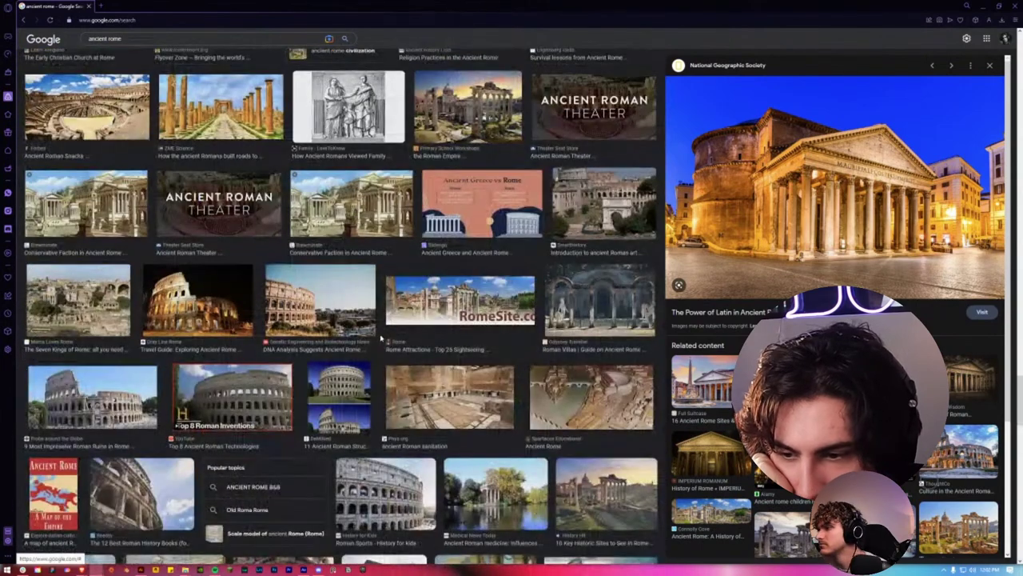
{"action": "scroll", "coordinate": [390, 333], "scroll_direction": "down", "scroll_amount": 3}
{"action": "scroll", "coordinate": [392, 331], "scroll_direction": "down", "scroll_amount": 1}
{"action": "scroll", "coordinate": [391, 328], "scroll_direction": "down", "scroll_amount": 3}
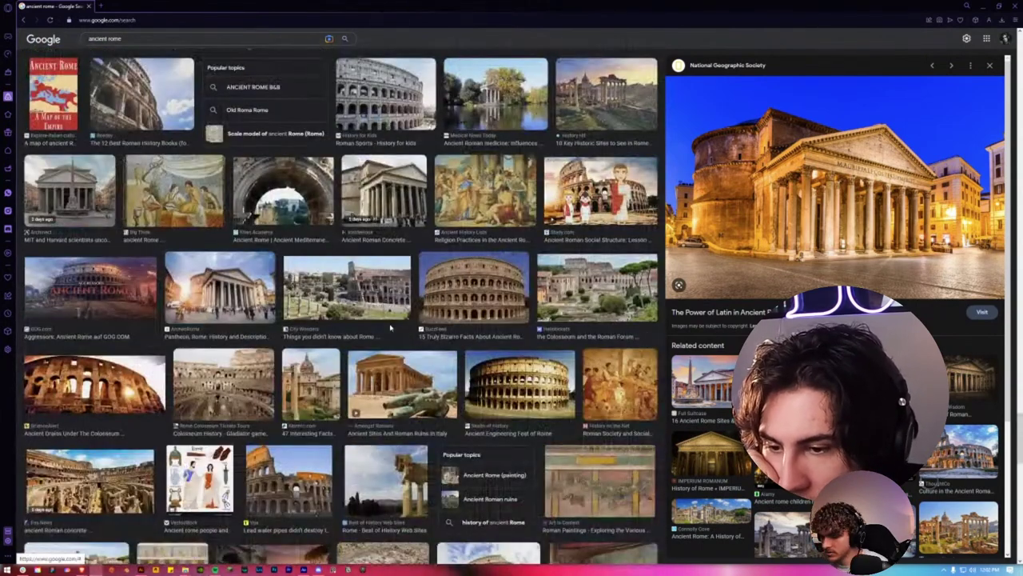
{"action": "scroll", "coordinate": [390, 325], "scroll_direction": "down", "scroll_amount": 1}
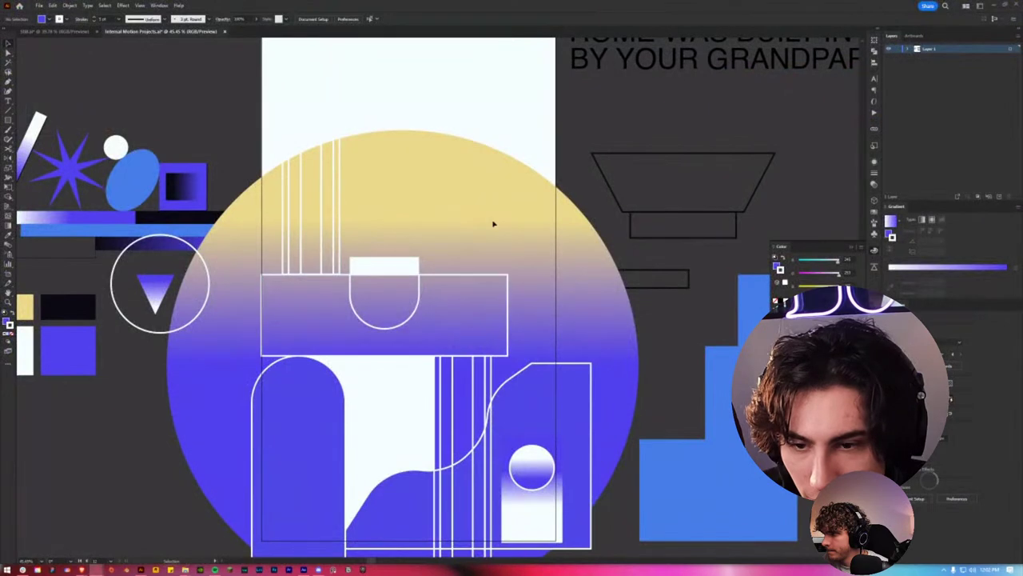
Step: Zoom and pan around the artboard to inspect the arch and pillar composition up close
{"action": "scroll", "coordinate": [494, 224], "scroll_direction": "down", "scroll_amount": 3}
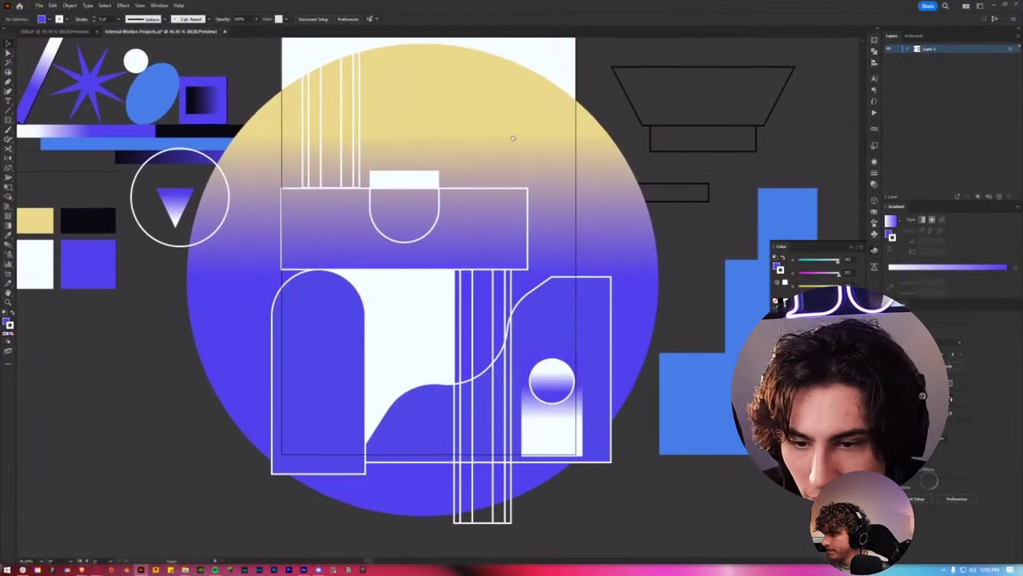
{"action": "scroll", "coordinate": [512, 132], "scroll_direction": "up", "scroll_amount": 3}
{"action": "scroll", "coordinate": [408, 304], "scroll_direction": "left", "scroll_amount": 3}
{"action": "scroll", "coordinate": [472, 249], "scroll_direction": "down", "scroll_amount": 2}
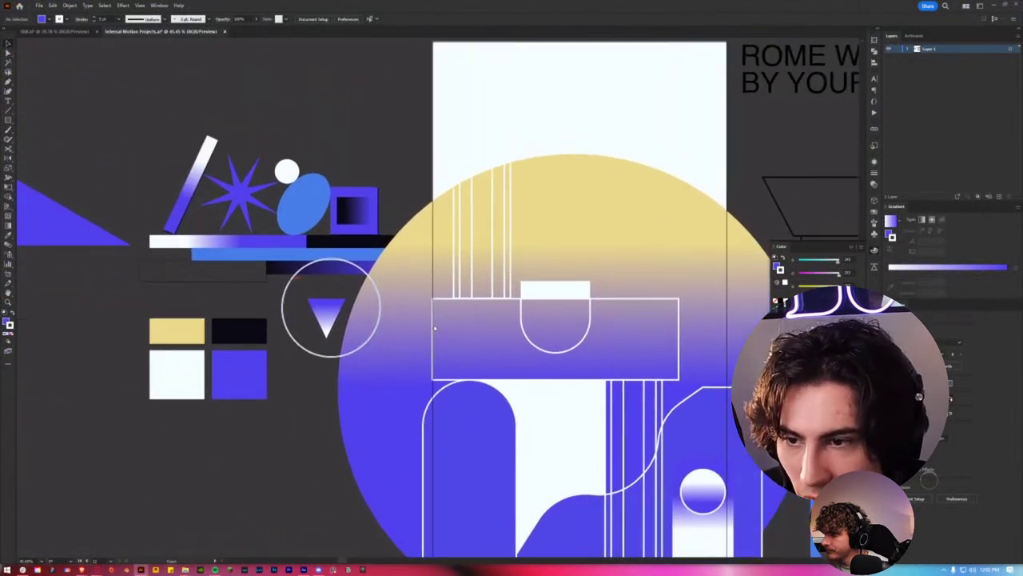
{"action": "scroll", "coordinate": [496, 264], "scroll_direction": "up", "scroll_amount": 2}
{"action": "scroll", "coordinate": [543, 279], "scroll_direction": "down", "scroll_amount": 2}
{"action": "scroll", "coordinate": [583, 302], "scroll_direction": "up", "scroll_amount": 4}
{"action": "scroll", "coordinate": [479, 296], "scroll_direction": "right", "scroll_amount": 3}
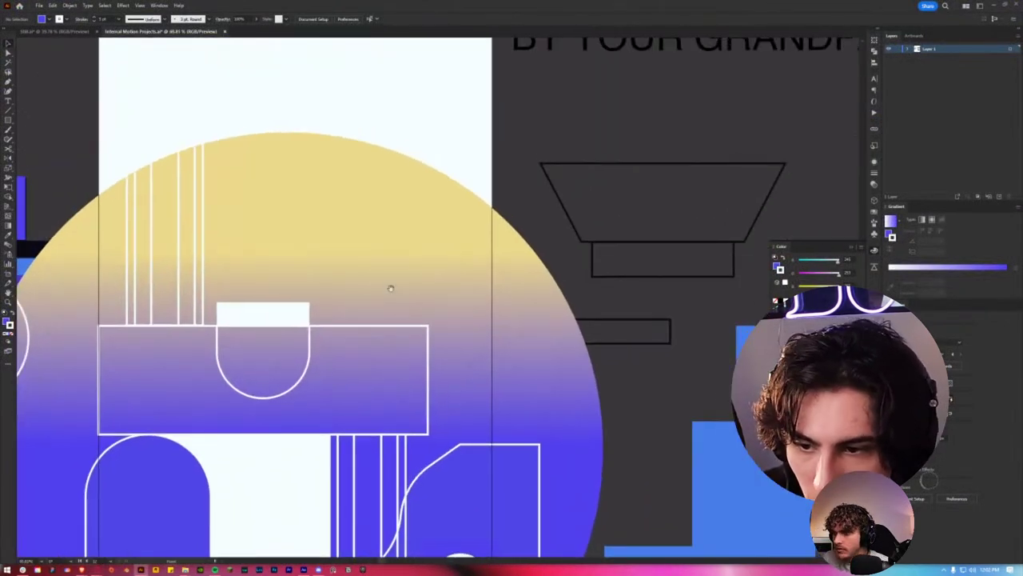
{"action": "scroll", "coordinate": [266, 255], "scroll_direction": "right", "scroll_amount": 1}
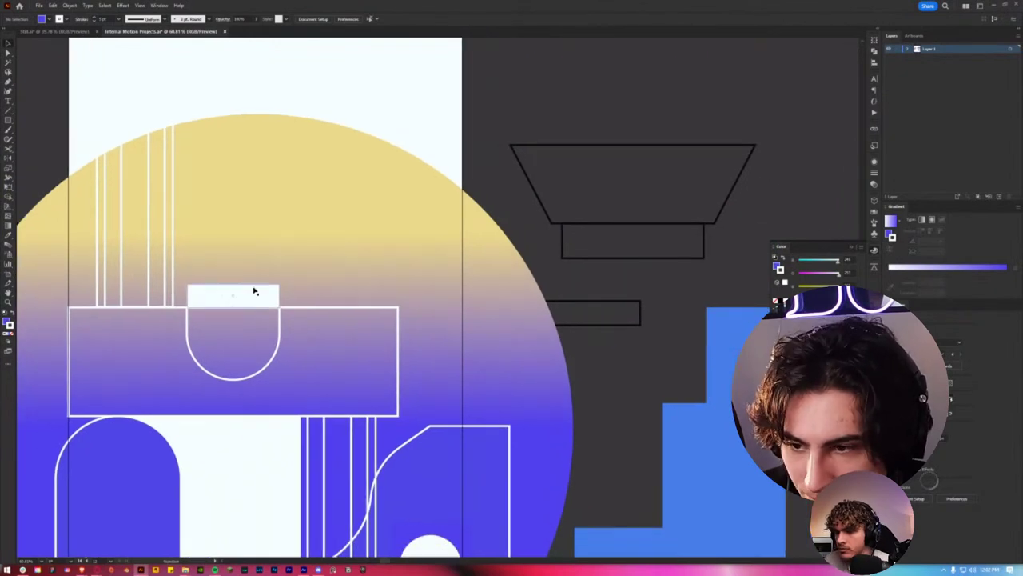
{"action": "scroll", "coordinate": [280, 288], "scroll_direction": "left", "scroll_amount": 3}
{"action": "scroll", "coordinate": [495, 272], "scroll_direction": "right", "scroll_amount": 3}
{"action": "scroll", "coordinate": [496, 272], "scroll_direction": "down", "scroll_amount": 1}
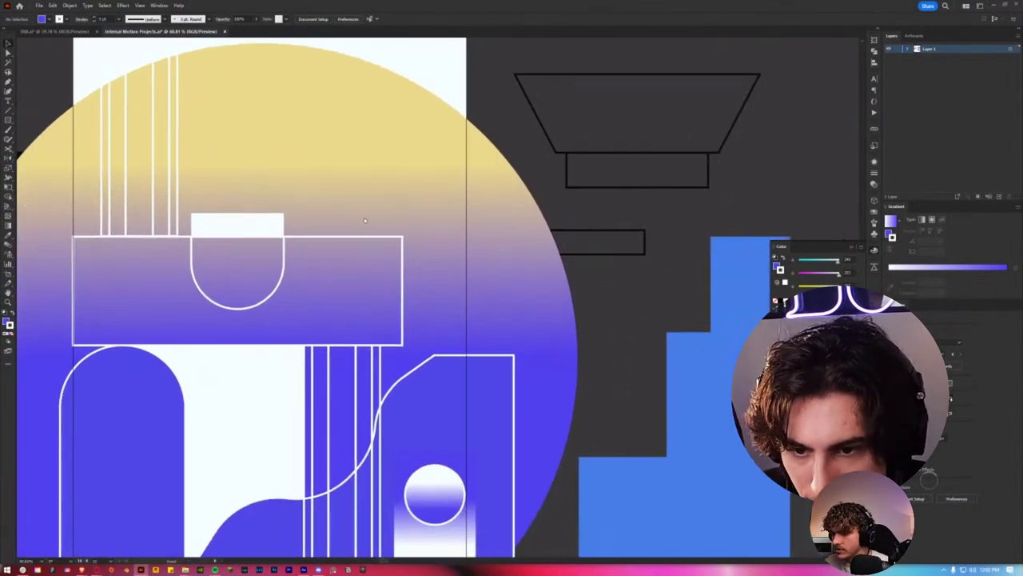
{"action": "scroll", "coordinate": [371, 266], "scroll_direction": "up", "scroll_amount": 1}
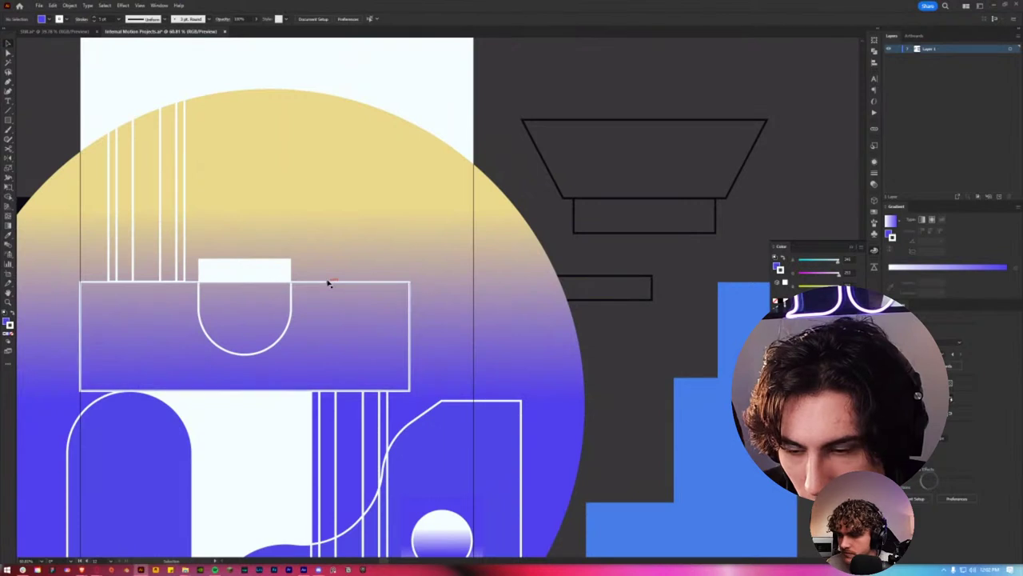
{"action": "scroll", "coordinate": [351, 264], "scroll_direction": "down", "scroll_amount": 3}
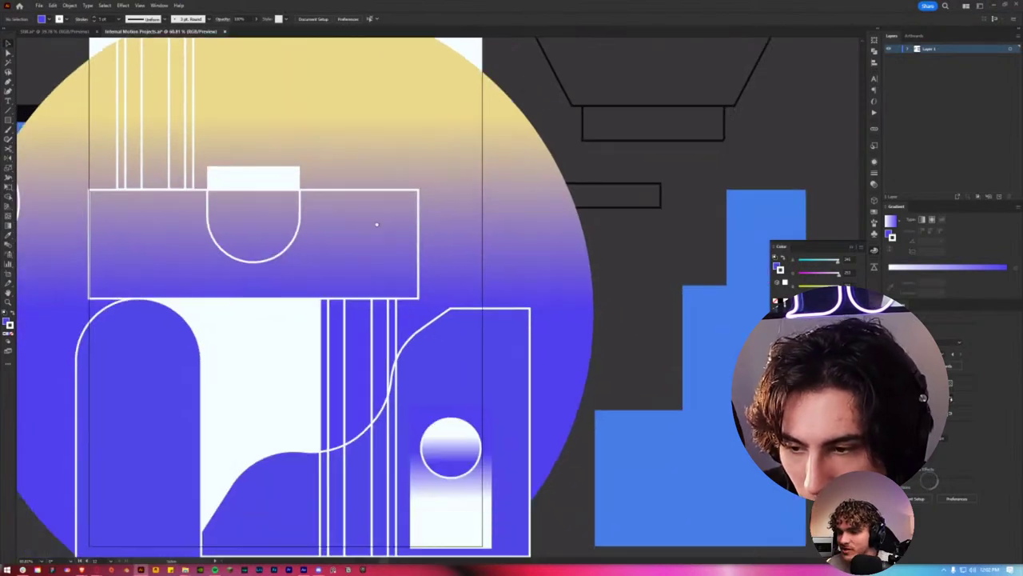
{"action": "scroll", "coordinate": [377, 219], "scroll_direction": "down", "scroll_amount": 2}
{"action": "scroll", "coordinate": [381, 216], "scroll_direction": "up", "scroll_amount": 1}
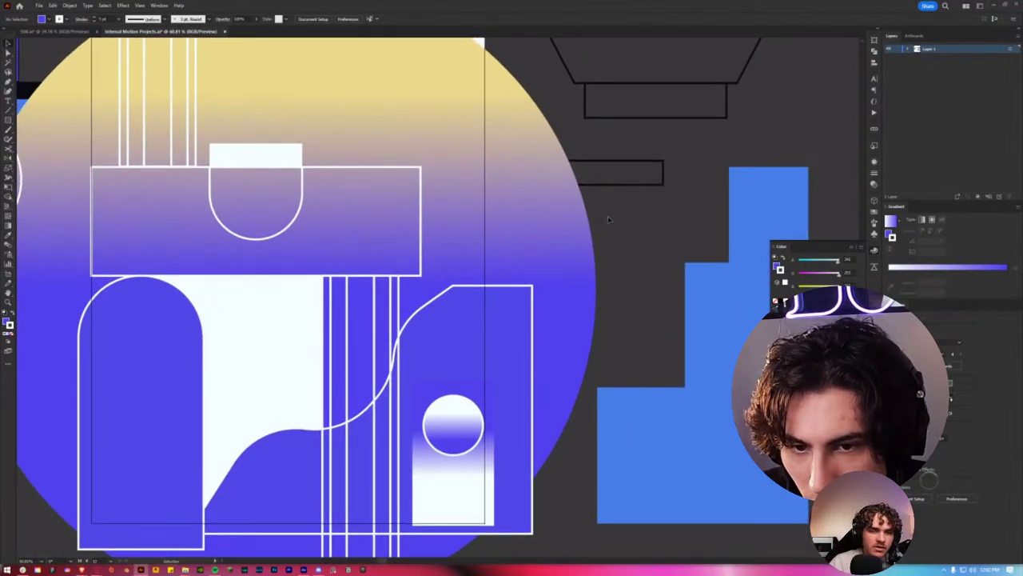
{"action": "scroll", "coordinate": [480, 313], "scroll_direction": "up", "scroll_amount": 4}
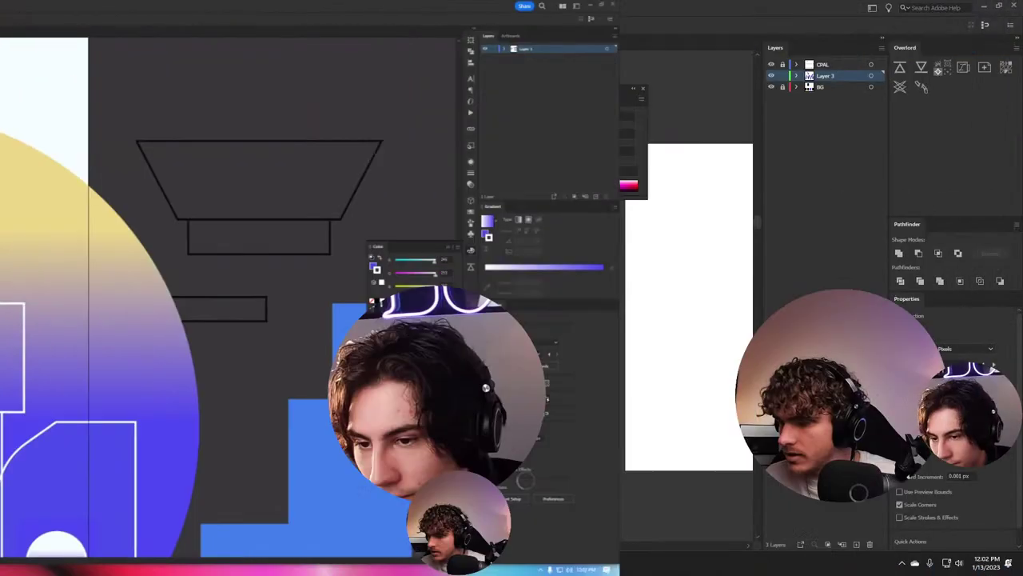
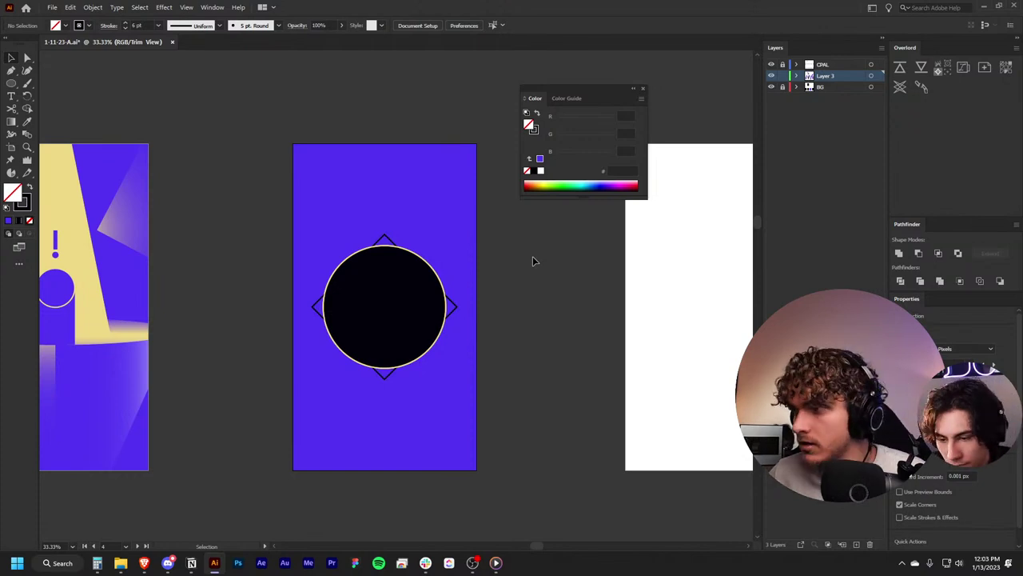
Step: Draw a small wavy tilde curve near the purple poster's top-left corner with the Curvature tool
{"action": "scroll", "coordinate": [576, 358], "scroll_direction": "down", "scroll_amount": 1}
{"action": "scroll", "coordinate": [575, 365], "scroll_direction": "right", "scroll_amount": 1}
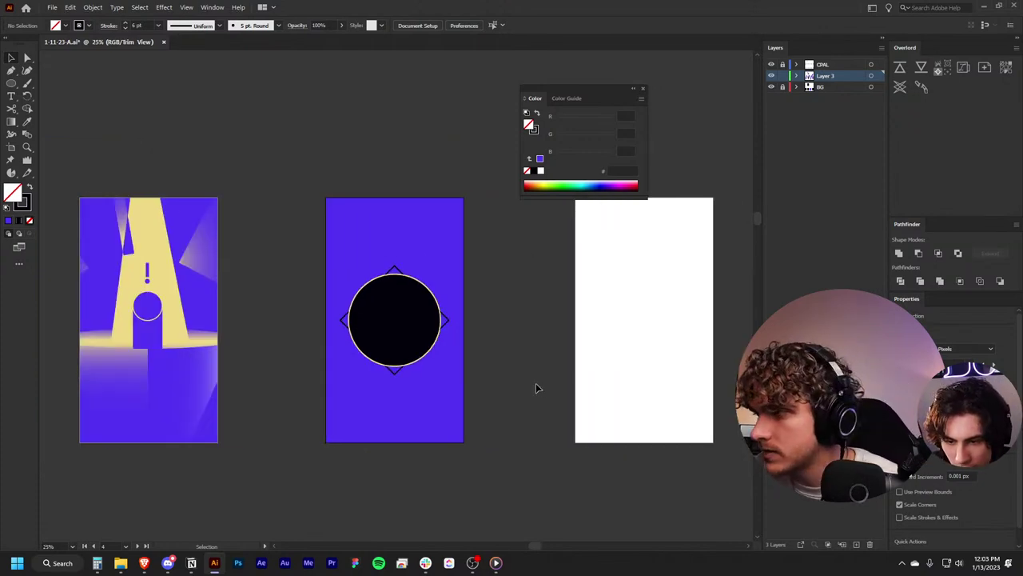
{"action": "scroll", "coordinate": [495, 355], "scroll_direction": "up", "scroll_amount": 2}
{"action": "scroll", "coordinate": [485, 349], "scroll_direction": "left", "scroll_amount": 1}
{"action": "scroll", "coordinate": [487, 333], "scroll_direction": "right", "scroll_amount": 1}
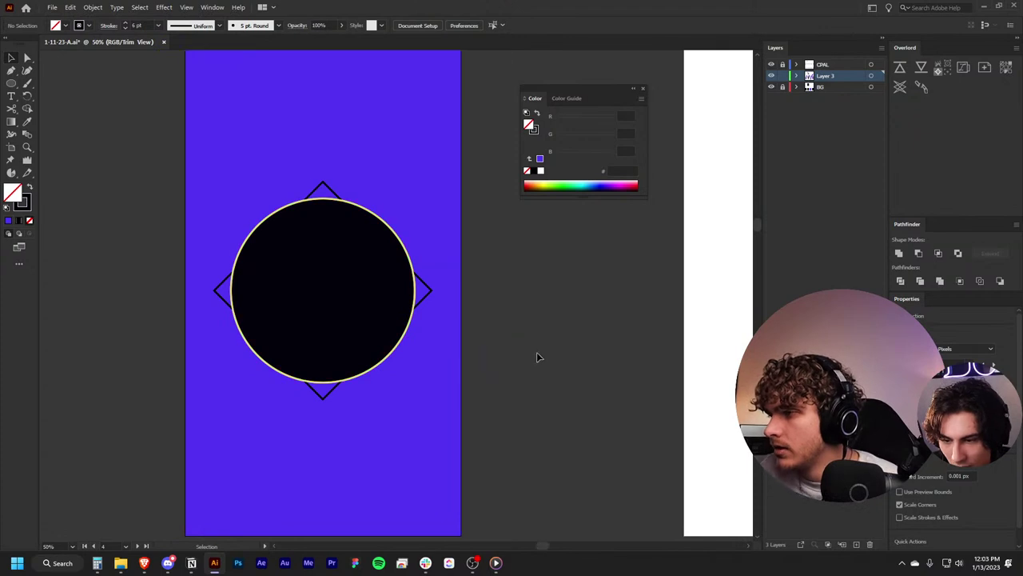
{"action": "scroll", "coordinate": [538, 356], "scroll_direction": "down", "scroll_amount": 1}
{"action": "scroll", "coordinate": [540, 356], "scroll_direction": "up", "scroll_amount": 1}
{"action": "scroll", "coordinate": [539, 356], "scroll_direction": "right", "scroll_amount": 1}
{"action": "scroll", "coordinate": [534, 356], "scroll_direction": "left", "scroll_amount": 1}
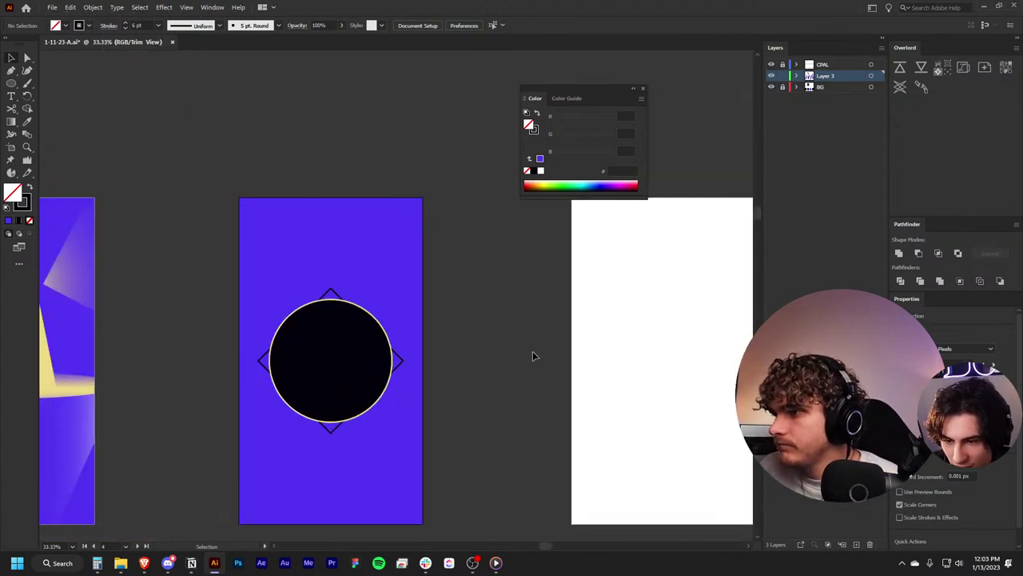
{"action": "left_click", "coordinate": [26, 71]}
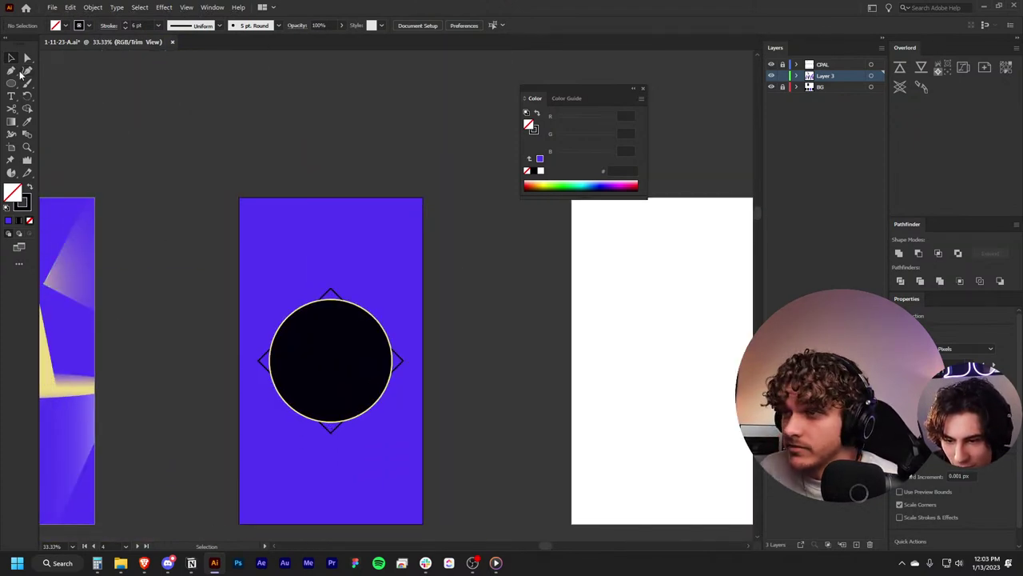
{"action": "scroll", "coordinate": [567, 322], "scroll_direction": "down", "scroll_amount": 1}
{"action": "scroll", "coordinate": [568, 324], "scroll_direction": "left", "scroll_amount": 1}
{"action": "scroll", "coordinate": [416, 215], "scroll_direction": "up", "scroll_amount": 3}
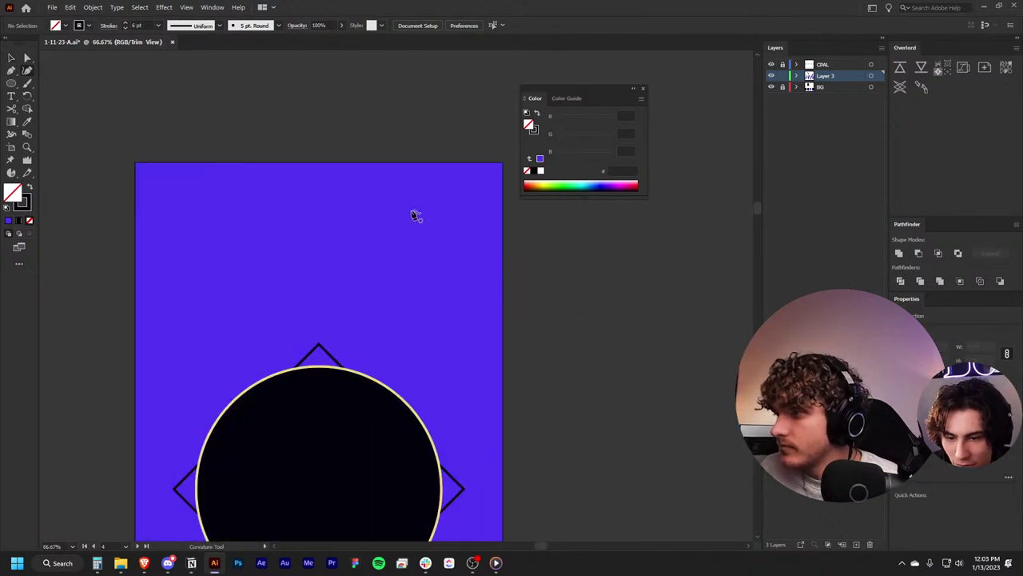
{"action": "left_click", "coordinate": [158, 195]}
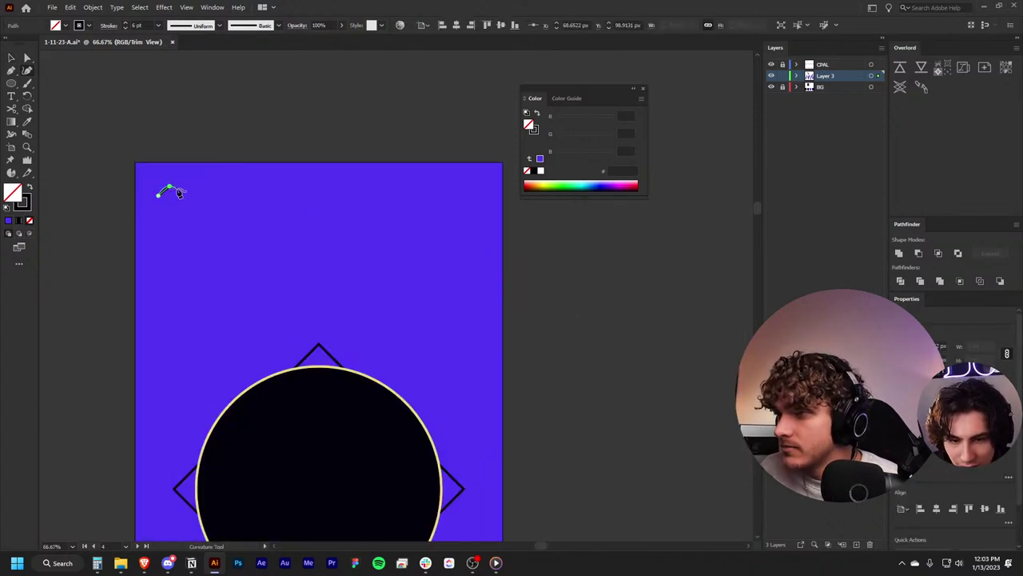
{"action": "left_click", "coordinate": [201, 188]}
{"action": "key", "text": "v"}
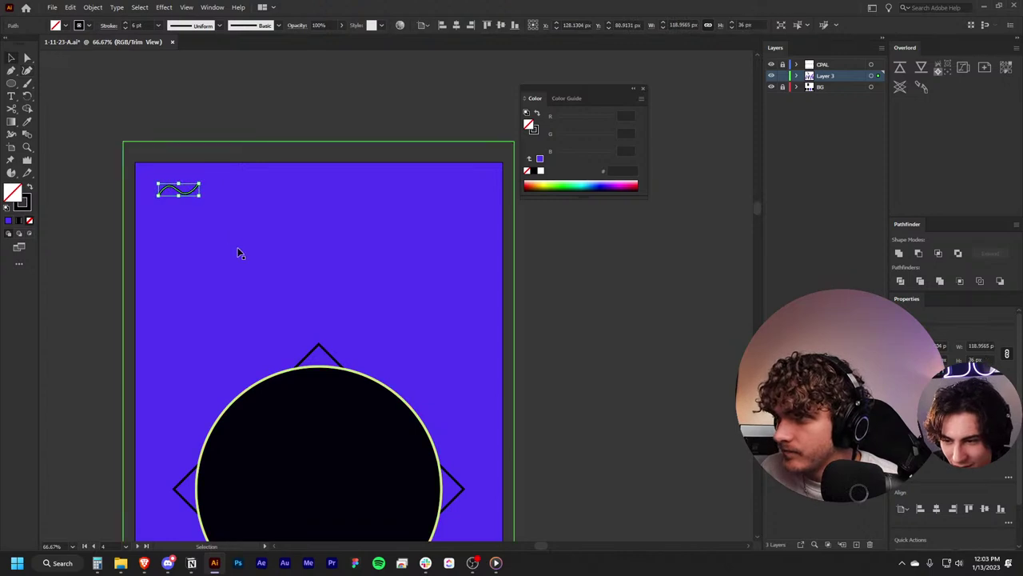
{"action": "scroll", "coordinate": [240, 251], "scroll_direction": "down", "scroll_amount": 2}
{"action": "left_click", "coordinate": [427, 270]}
Step: Nudge the tilde slightly down and right into the artboard's top-left corner
{"action": "scroll", "coordinate": [424, 272], "scroll_direction": "left", "scroll_amount": 2}
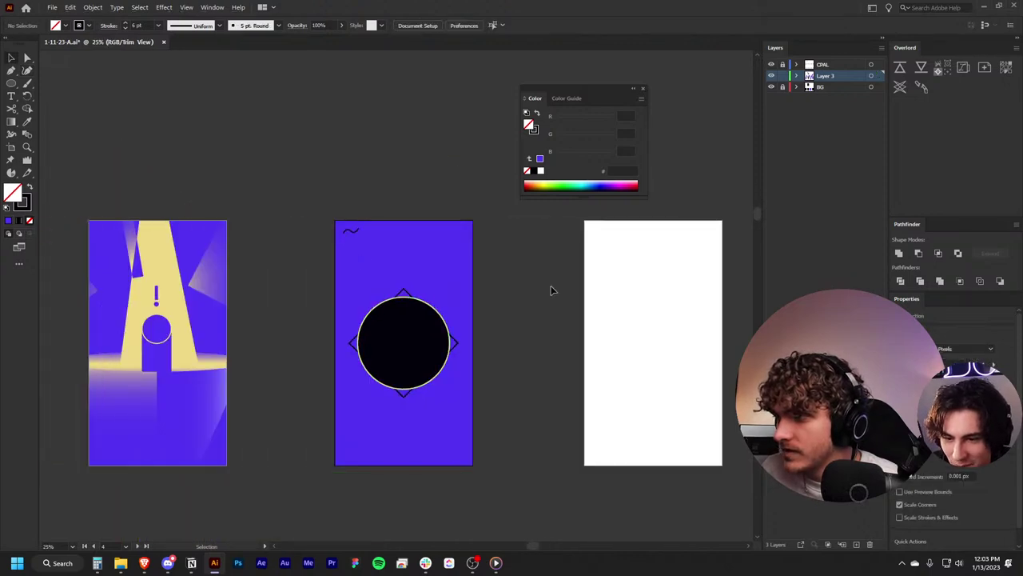
{"action": "scroll", "coordinate": [528, 287], "scroll_direction": "up", "scroll_amount": 1}
{"action": "scroll", "coordinate": [521, 286], "scroll_direction": "down", "scroll_amount": 2}
{"action": "scroll", "coordinate": [521, 285], "scroll_direction": "up", "scroll_amount": 3}
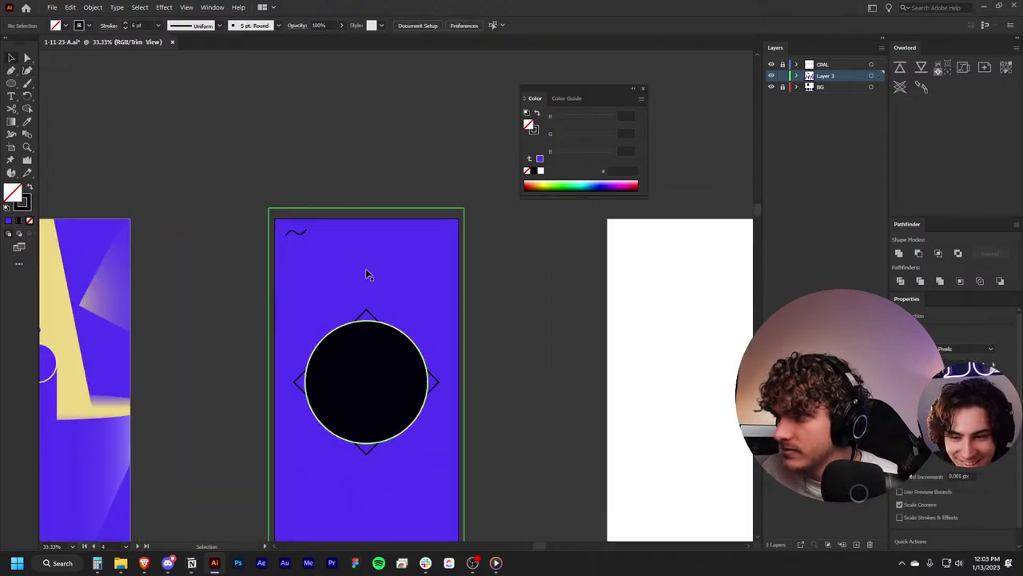
{"action": "left_click", "coordinate": [302, 232]}
{"action": "scroll", "coordinate": [327, 337], "scroll_direction": "left", "scroll_amount": 2}
{"action": "key", "text": "i"}
{"action": "key", "text": "v"}
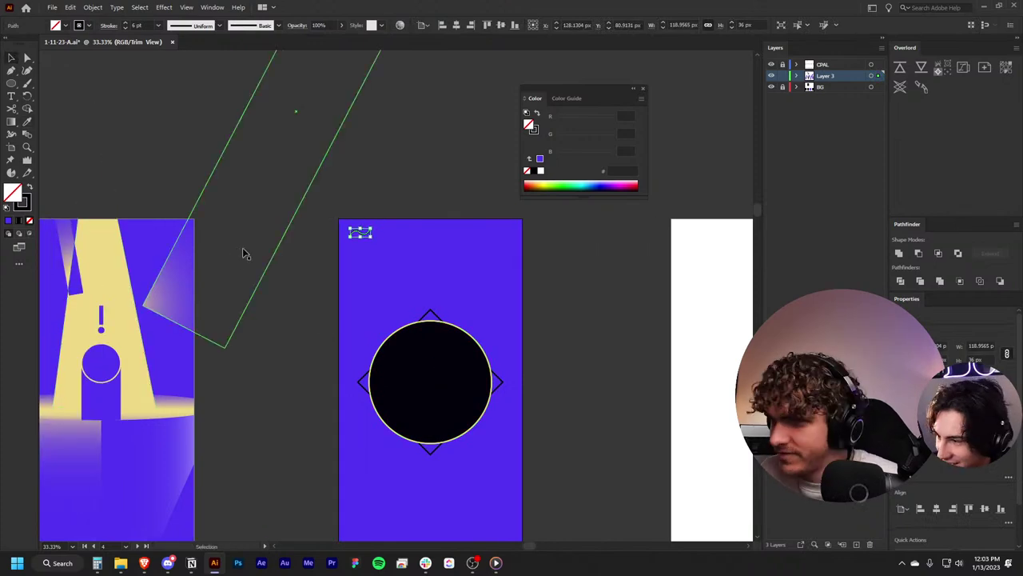
{"action": "mouse_move", "coordinate": [370, 230]}
{"action": "left_mouse_down"}
{"action": "mouse_move", "coordinate": [379, 242]}
{"action": "mouse_move", "coordinate": [374, 233]}
{"action": "left_mouse_up"}
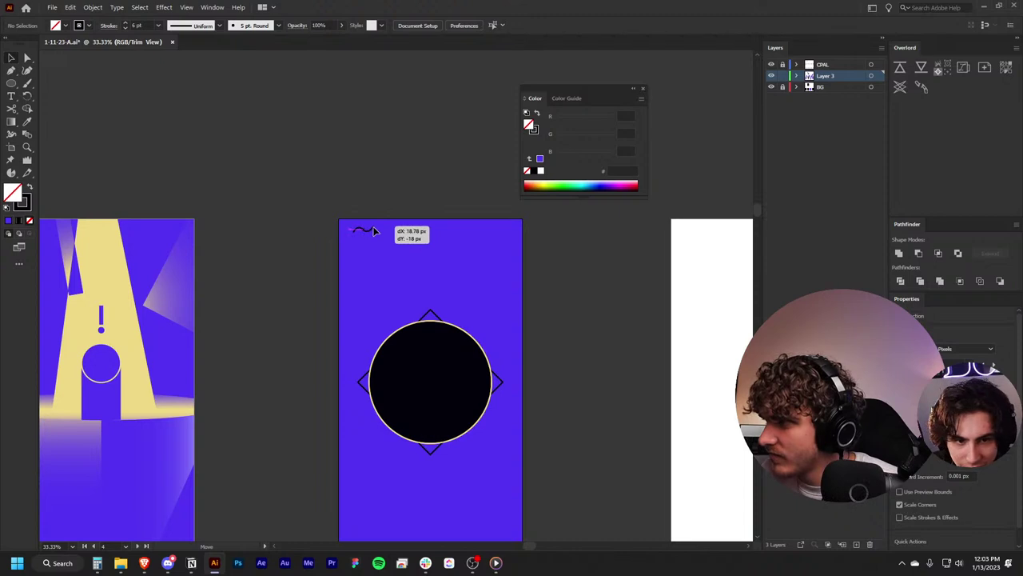
{"action": "left_click_drag", "start_coordinate": [374, 233], "coordinate": [374, 233]}
{"action": "scroll", "coordinate": [595, 254], "scroll_direction": "down", "scroll_amount": 2}
{"action": "scroll", "coordinate": [585, 263], "scroll_direction": "up", "scroll_amount": 1}
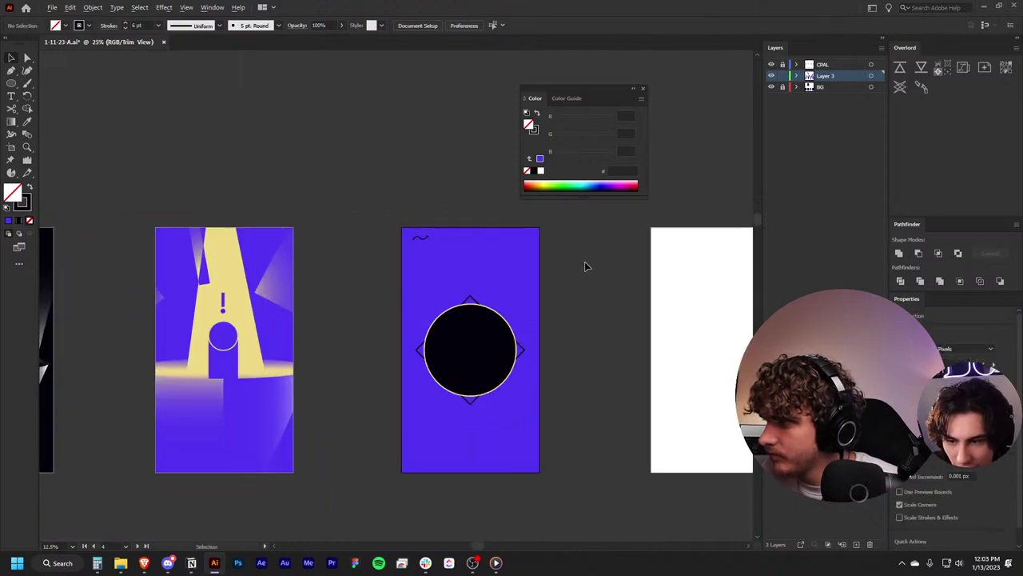
{"action": "left_click", "coordinate": [427, 237]}
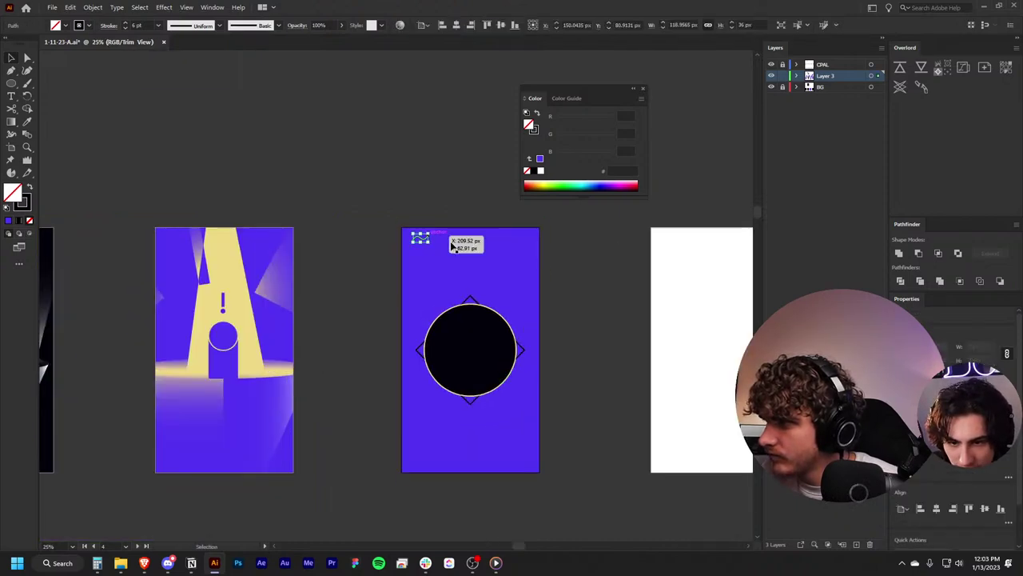
{"action": "left_click", "coordinate": [547, 256]}
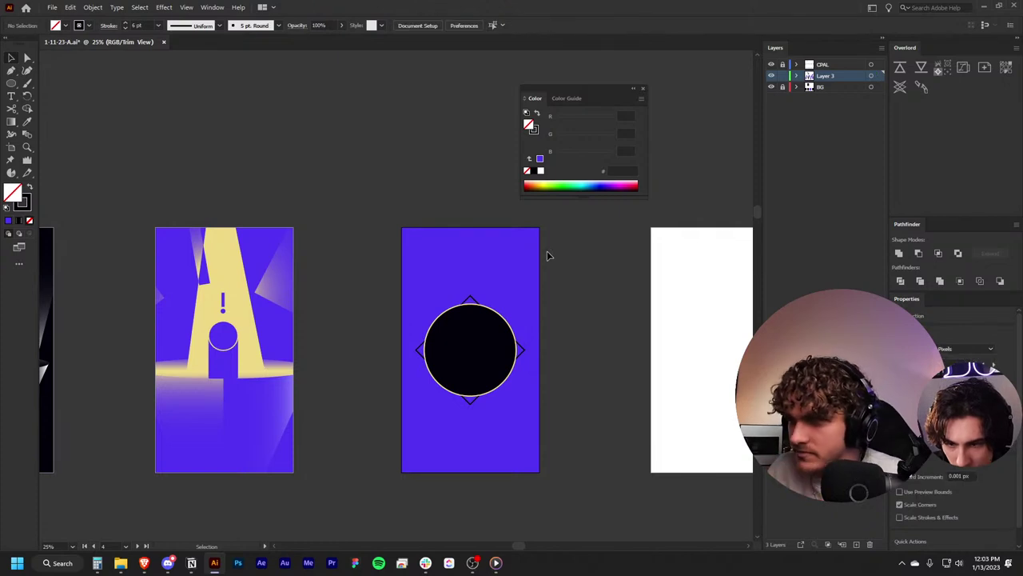
{"action": "scroll", "coordinate": [548, 264], "scroll_direction": "down", "scroll_amount": 2}
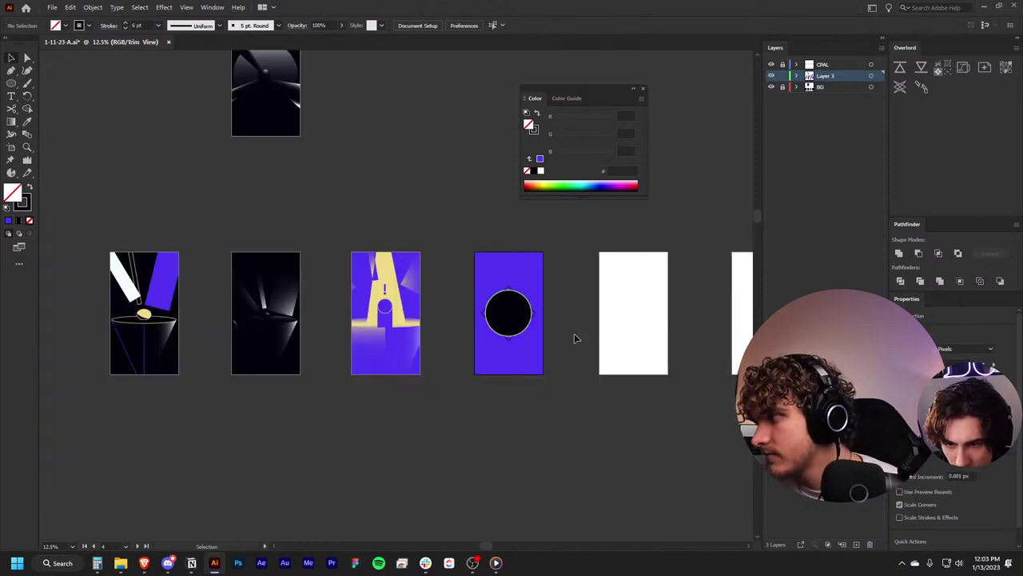
{"action": "scroll", "coordinate": [575, 338], "scroll_direction": "right", "scroll_amount": 1}
{"action": "scroll", "coordinate": [589, 361], "scroll_direction": "right", "scroll_amount": 3}
{"action": "scroll", "coordinate": [571, 360], "scroll_direction": "left", "scroll_amount": 2}
{"action": "scroll", "coordinate": [572, 359], "scroll_direction": "right", "scroll_amount": 3}
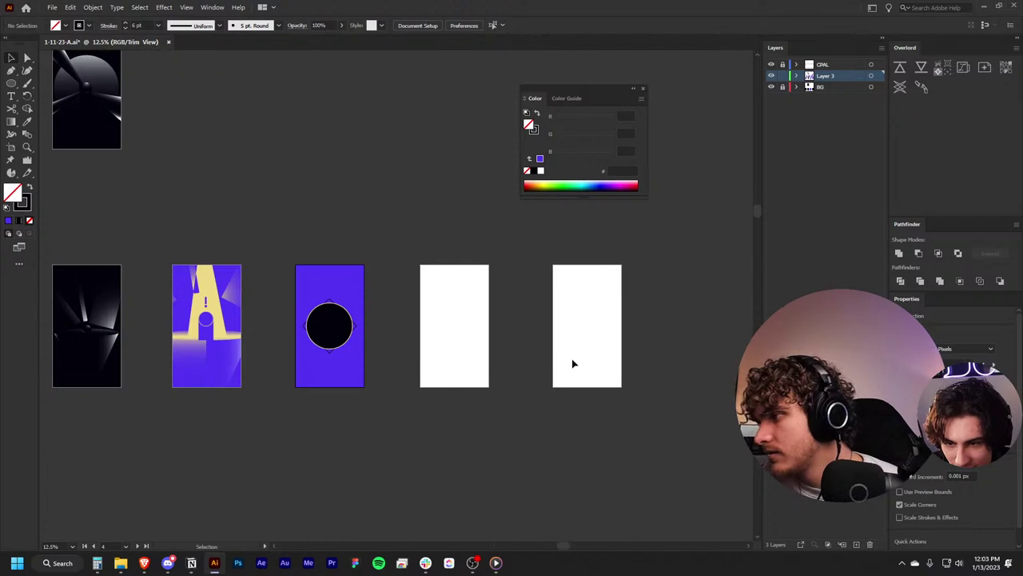
{"action": "scroll", "coordinate": [359, 338], "scroll_direction": "up", "scroll_amount": 2}
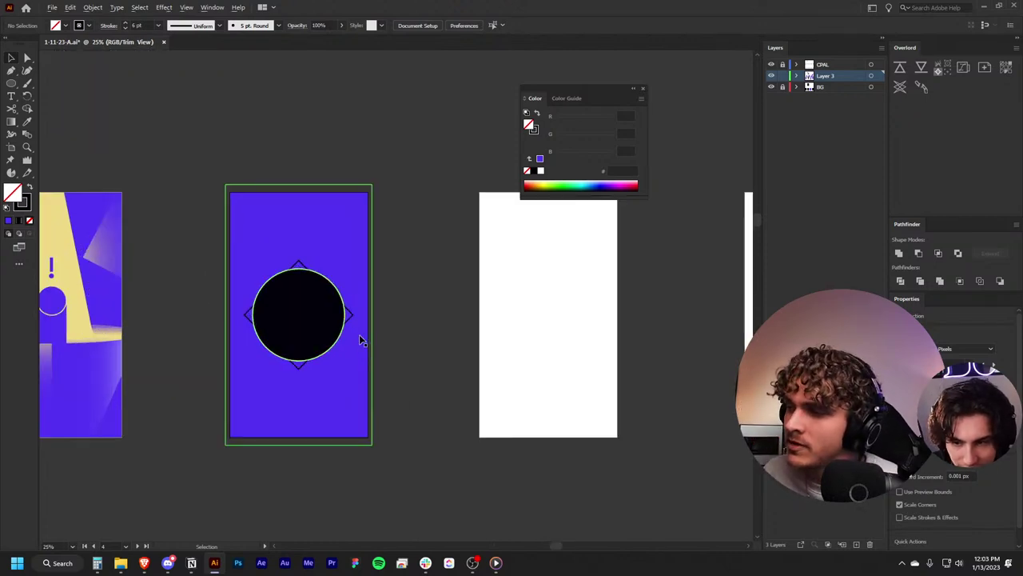
{"action": "scroll", "coordinate": [338, 339], "scroll_direction": "up", "scroll_amount": 1}
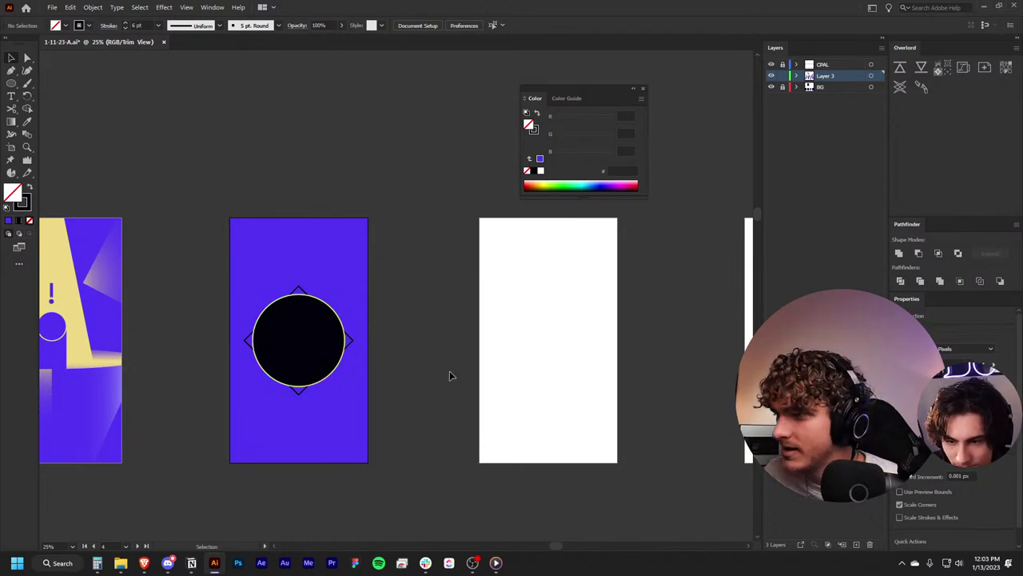
{"action": "scroll", "coordinate": [297, 347], "scroll_direction": "up", "scroll_amount": 2}
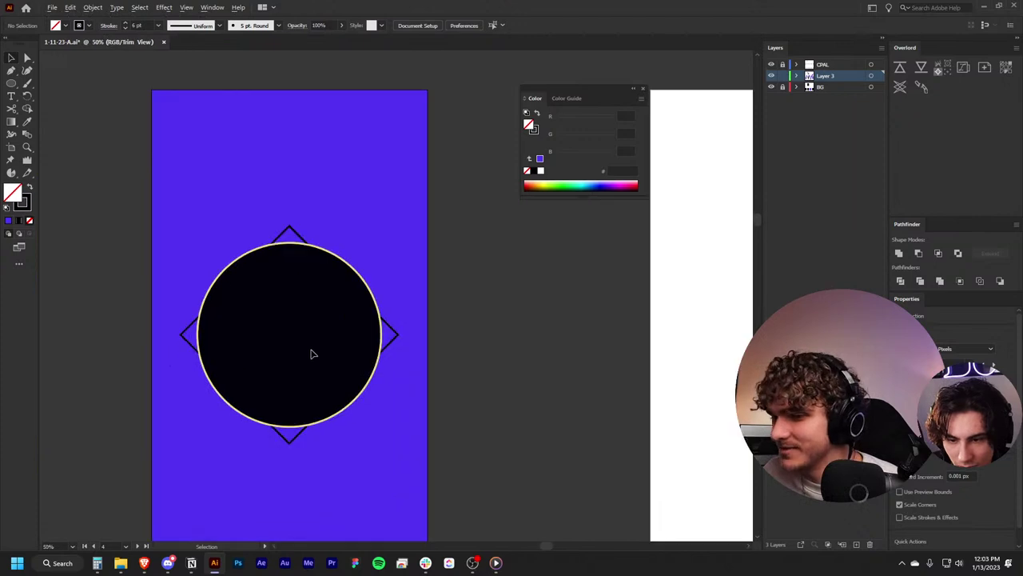
{"action": "scroll", "coordinate": [313, 354], "scroll_direction": "down", "scroll_amount": 1}
{"action": "scroll", "coordinate": [313, 343], "scroll_direction": "left", "scroll_amount": 2}
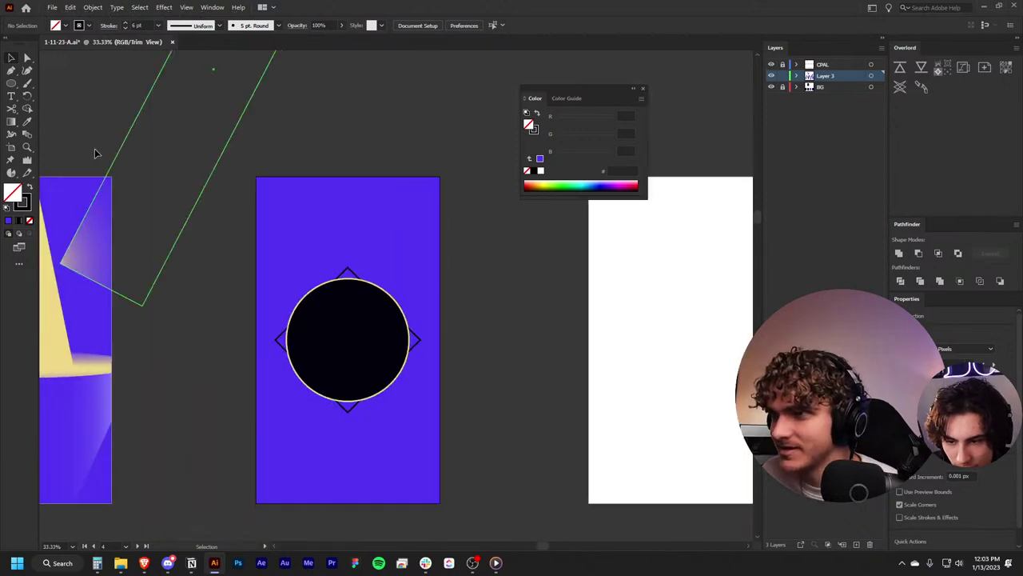
{"action": "left_click", "coordinate": [13, 85]}
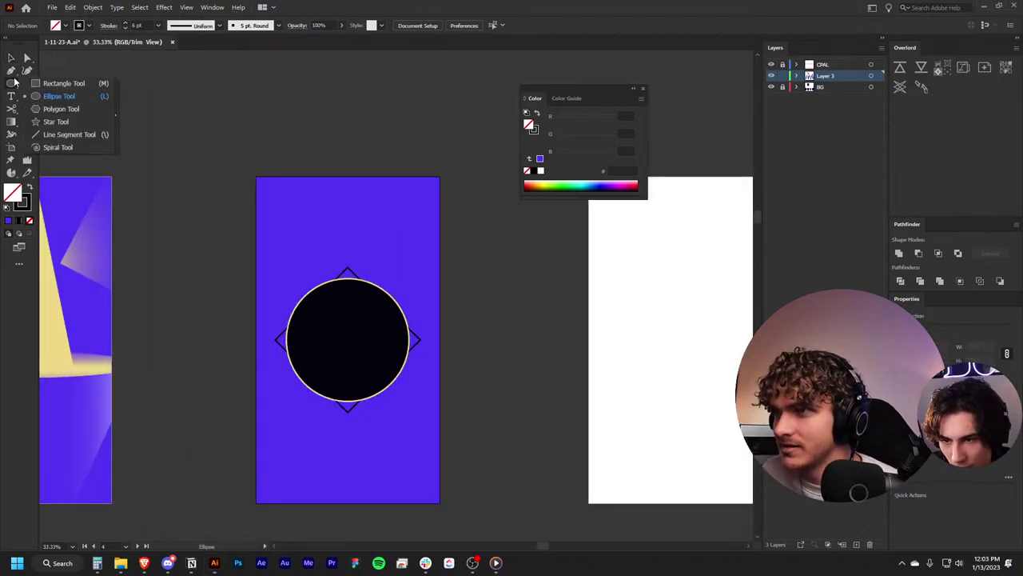
{"action": "left_click", "coordinate": [56, 83]}
{"action": "scroll", "coordinate": [228, 187], "scroll_direction": "down", "scroll_amount": 2}
{"action": "scroll", "coordinate": [290, 256], "scroll_direction": "down", "scroll_amount": 1}
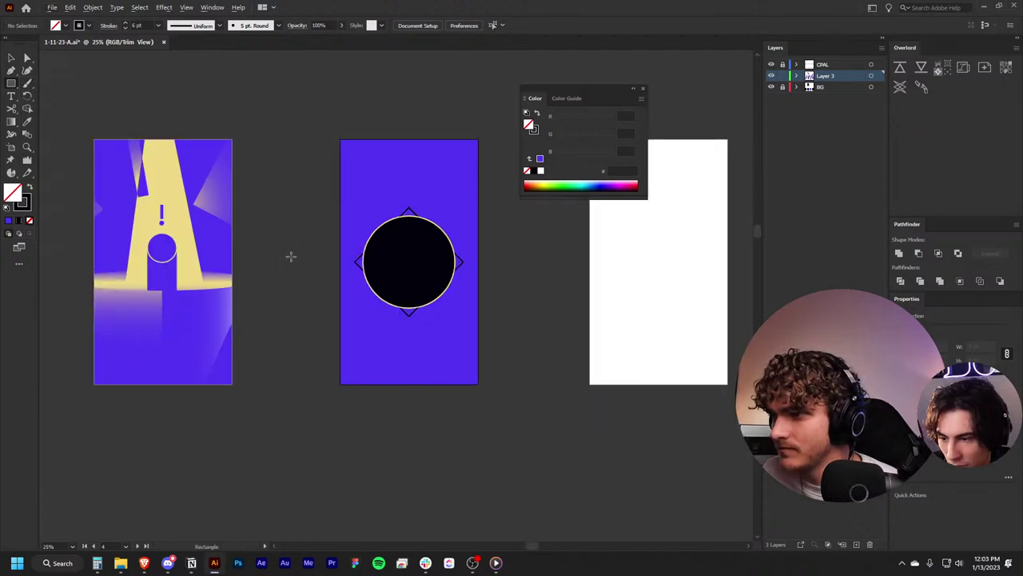
{"action": "scroll", "coordinate": [290, 256], "scroll_direction": "left", "scroll_amount": 3}
{"action": "scroll", "coordinate": [300, 260], "scroll_direction": "left", "scroll_amount": 2}
{"action": "scroll", "coordinate": [264, 279], "scroll_direction": "down", "scroll_amount": 2}
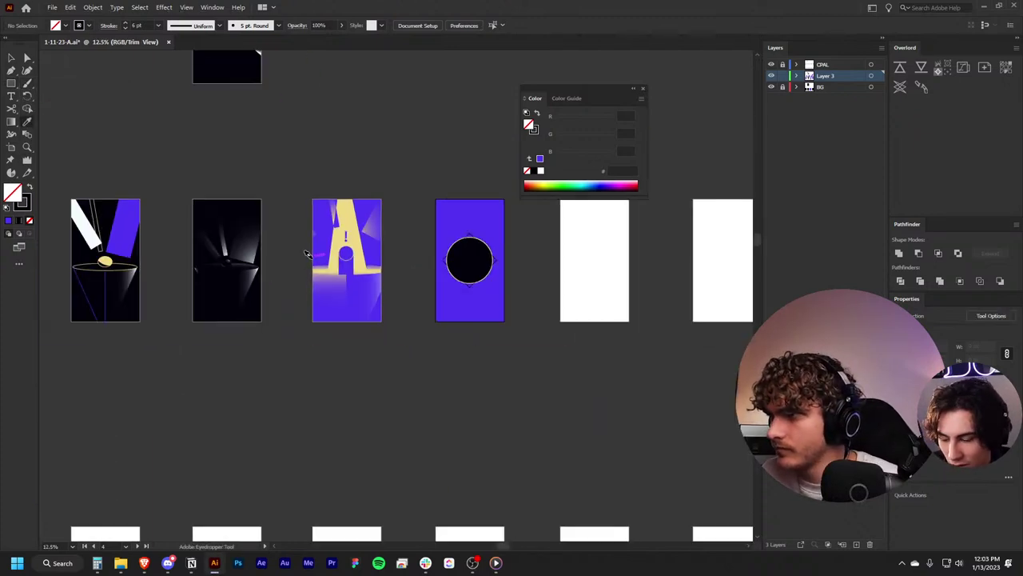
{"action": "scroll", "coordinate": [256, 160], "scroll_direction": "up", "scroll_amount": 1}
{"action": "key", "text": "i"}
Step: Draw a tall gradient-filled rectangle from the circle centre down to the artboard's bottom edge
{"action": "left_click", "coordinate": [204, 68]}
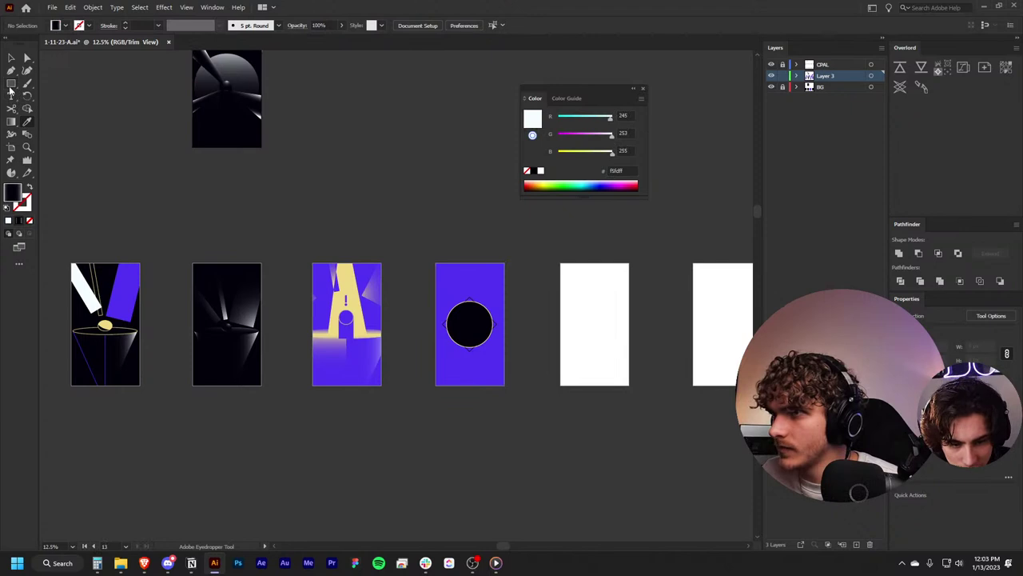
{"action": "key", "text": "m"}
{"action": "scroll", "coordinate": [615, 355], "scroll_direction": "up", "scroll_amount": 3}
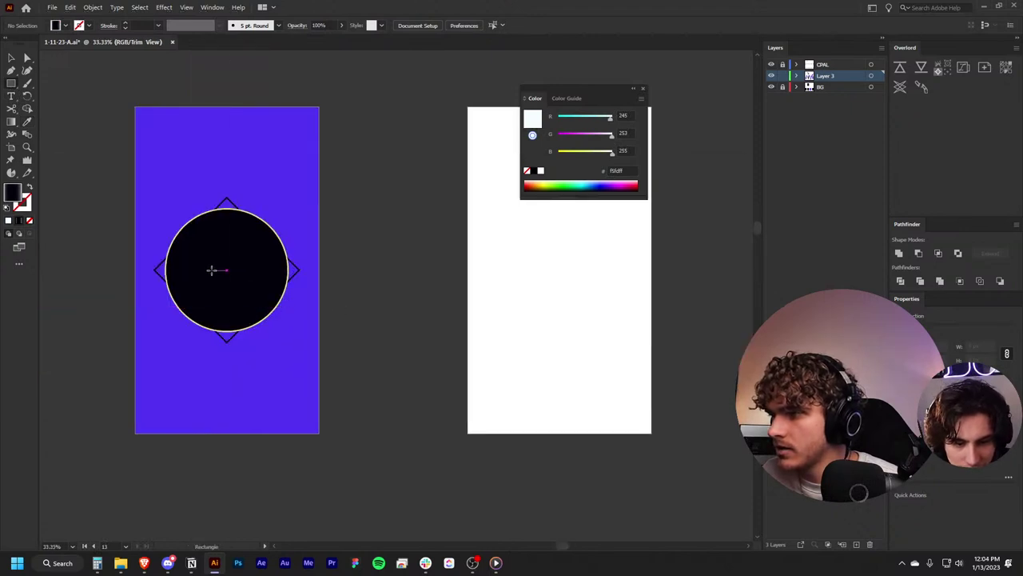
{"action": "left_click_drag", "start_coordinate": [208, 271], "coordinate": [244, 432]}
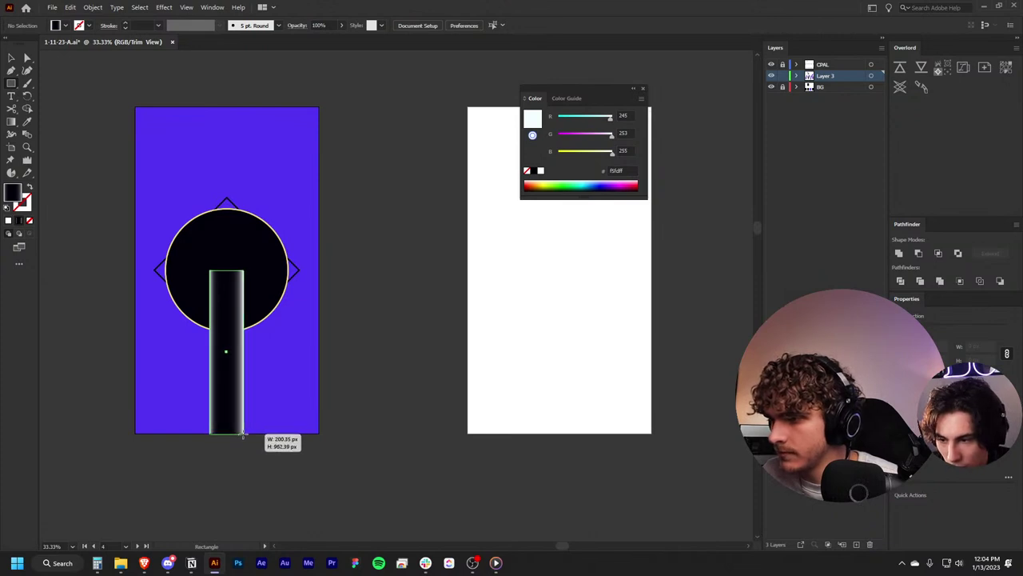
{"action": "left_click_drag", "start_coordinate": [244, 431], "coordinate": [243, 432]}
{"action": "key", "text": "v"}
{"action": "key", "text": "period"}
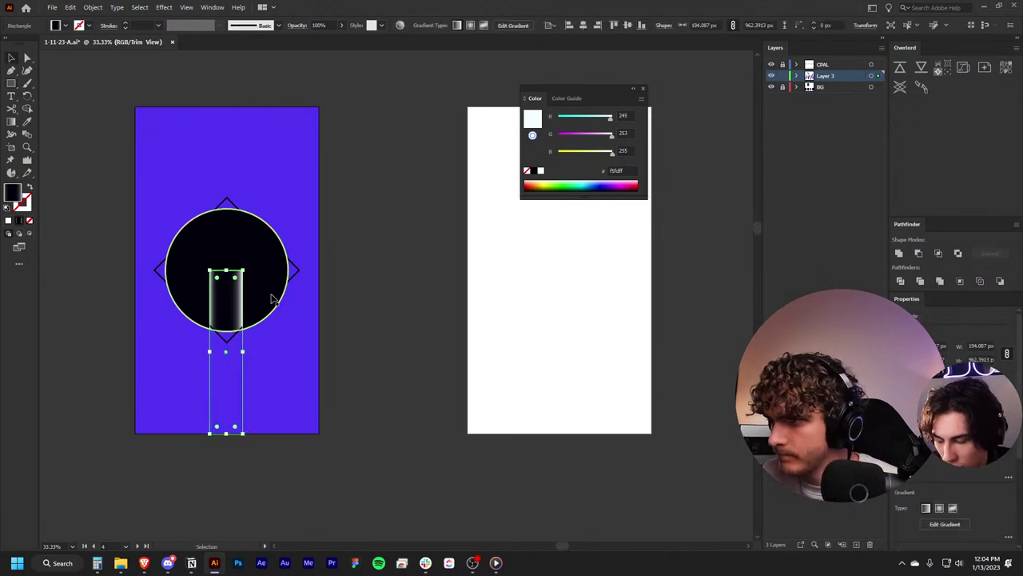
Step: Narrow the gradient bar to about 119 px and lower its top edge inside the circle
{"action": "left_click_drag", "start_coordinate": [243, 355], "coordinate": [230, 350]}
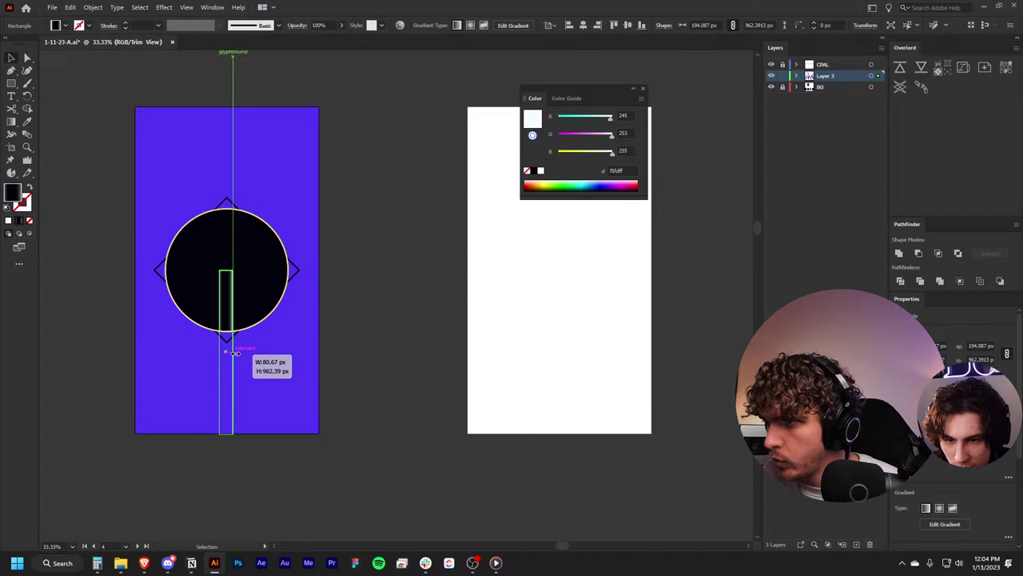
{"action": "scroll", "coordinate": [216, 284], "scroll_direction": "up", "scroll_amount": 1}
{"action": "left_click_drag", "start_coordinate": [234, 254], "coordinate": [233, 293]}
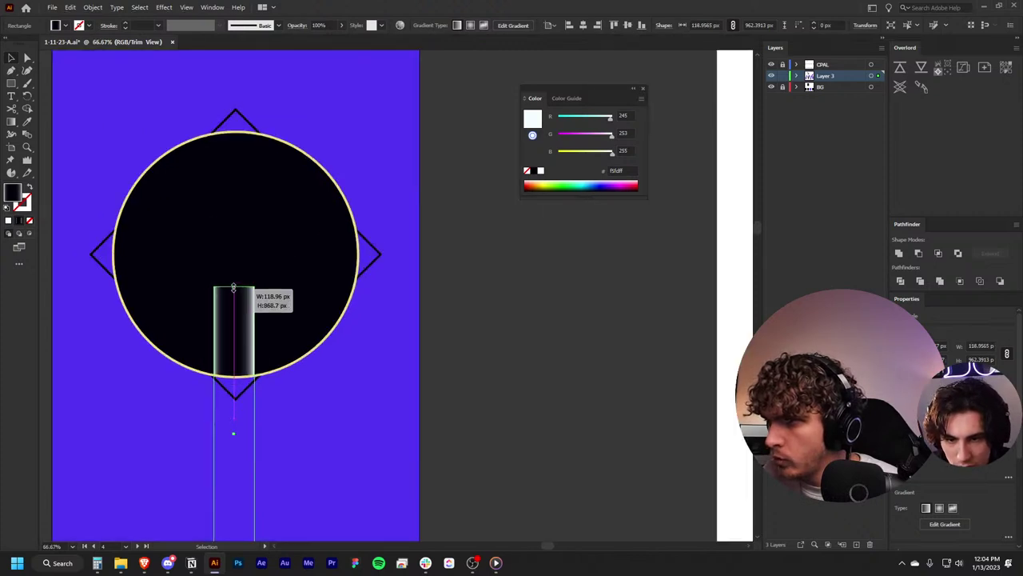
{"action": "left_click", "coordinate": [535, 356]}
{"action": "scroll", "coordinate": [546, 352], "scroll_direction": "down", "scroll_amount": 3}
{"action": "scroll", "coordinate": [546, 356], "scroll_direction": "up", "scroll_amount": 1}
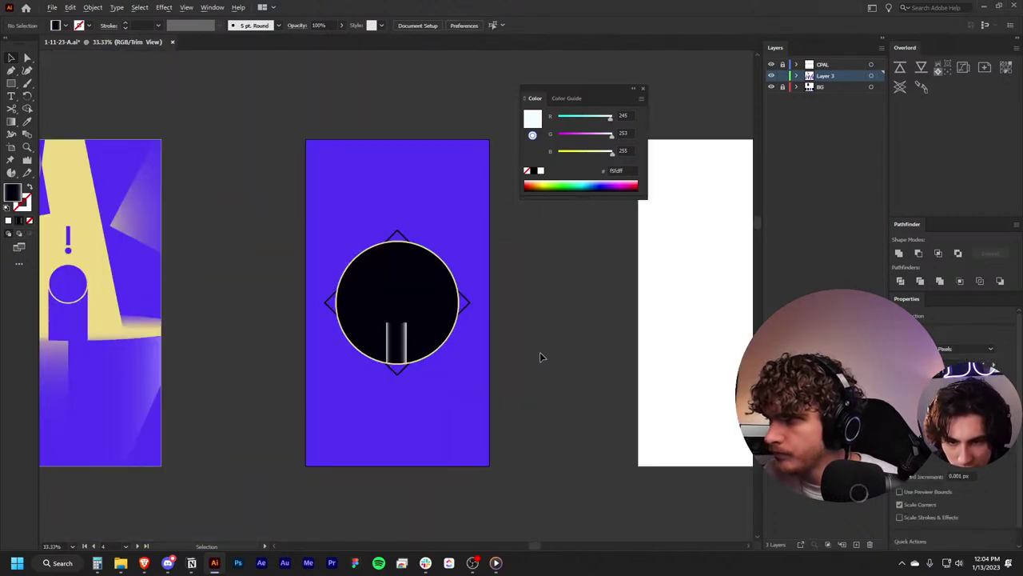
{"action": "scroll", "coordinate": [541, 357], "scroll_direction": "up", "scroll_amount": 1}
{"action": "left_click", "coordinate": [304, 322]}
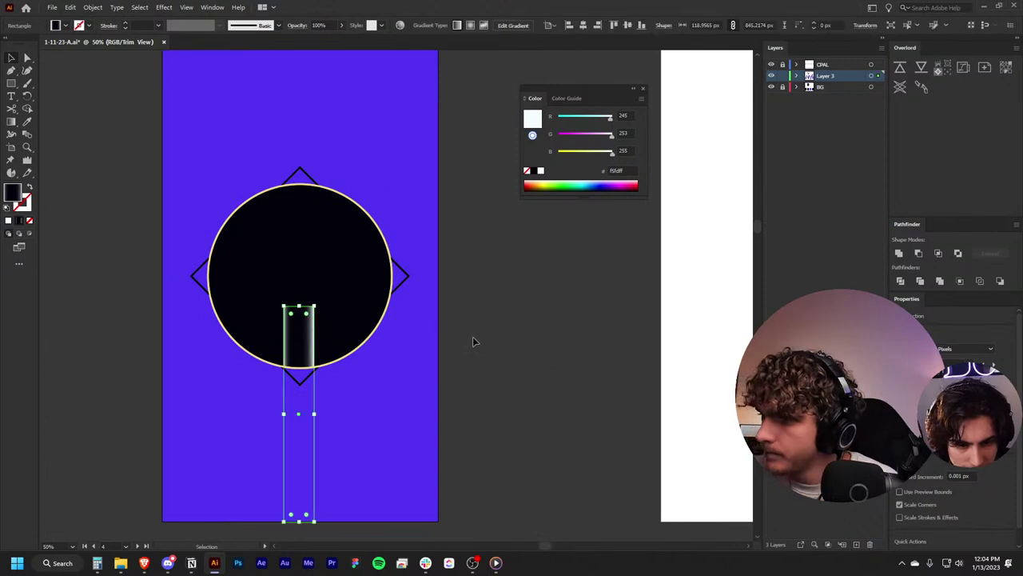
{"action": "left_click", "coordinate": [473, 338]}
{"action": "scroll", "coordinate": [464, 337], "scroll_direction": "down", "scroll_amount": 2}
{"action": "scroll", "coordinate": [399, 327], "scroll_direction": "up", "scroll_amount": 3}
{"action": "scroll", "coordinate": [324, 315], "scroll_direction": "up", "scroll_amount": 3}
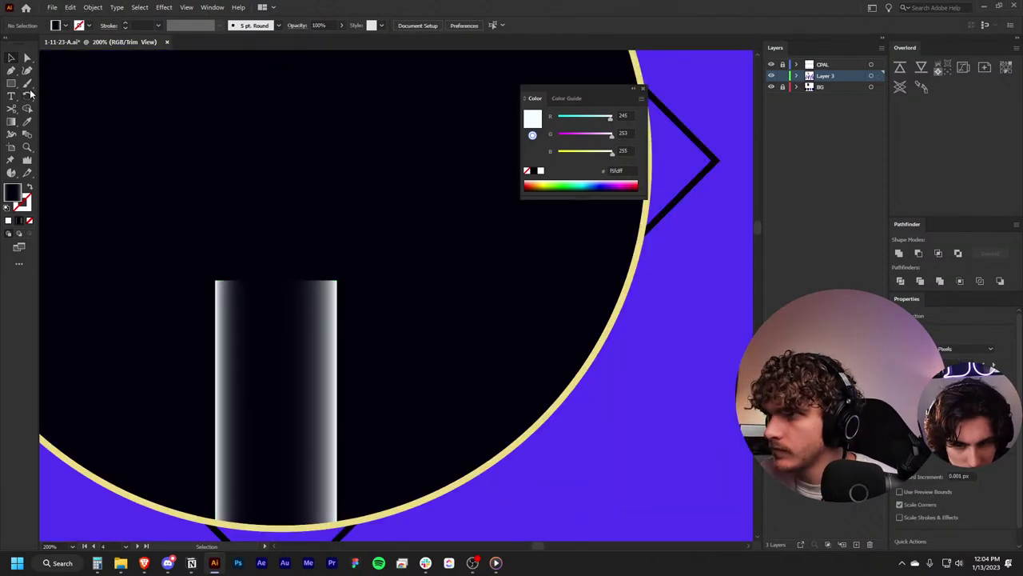
Step: Draw a thin ellipse across the gradient bar's top edge
{"action": "left_click_drag", "start_coordinate": [12, 82], "coordinate": [72, 109]}
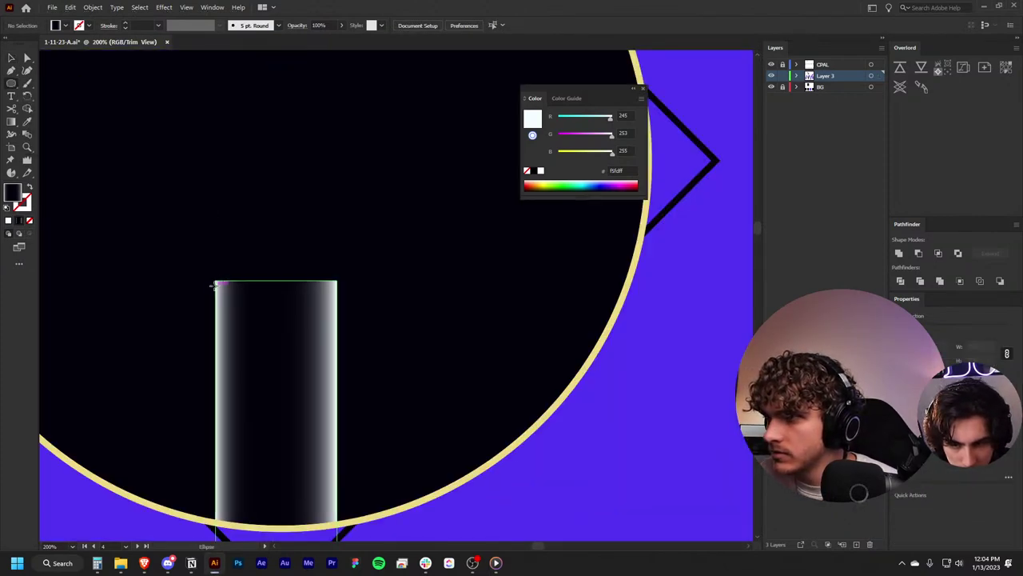
{"action": "left_click_drag", "start_coordinate": [214, 278], "coordinate": [337, 272]}
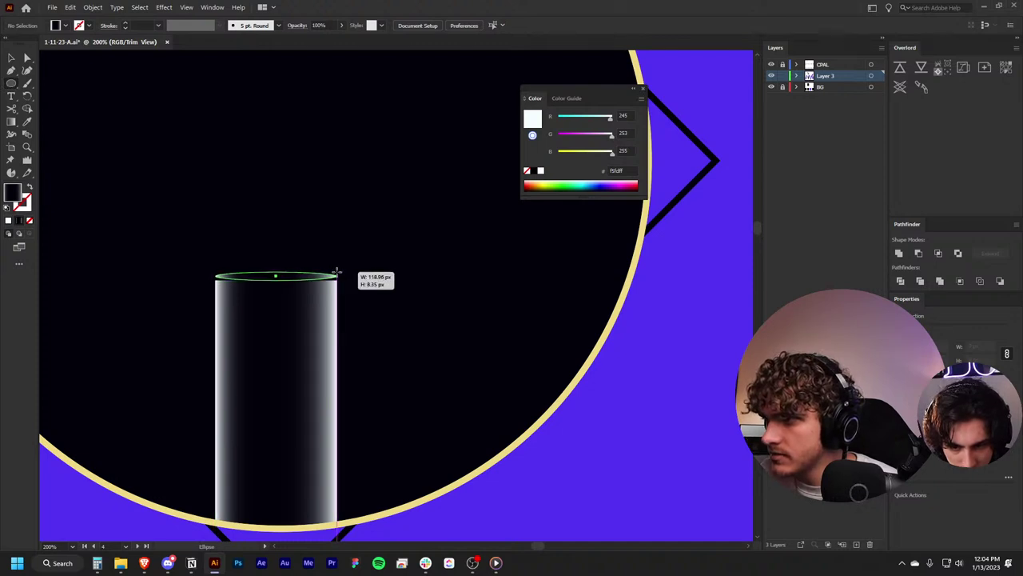
{"action": "scroll", "coordinate": [277, 272], "scroll_direction": "up", "scroll_amount": 1}
{"action": "scroll", "coordinate": [299, 286], "scroll_direction": "up", "scroll_amount": 1}
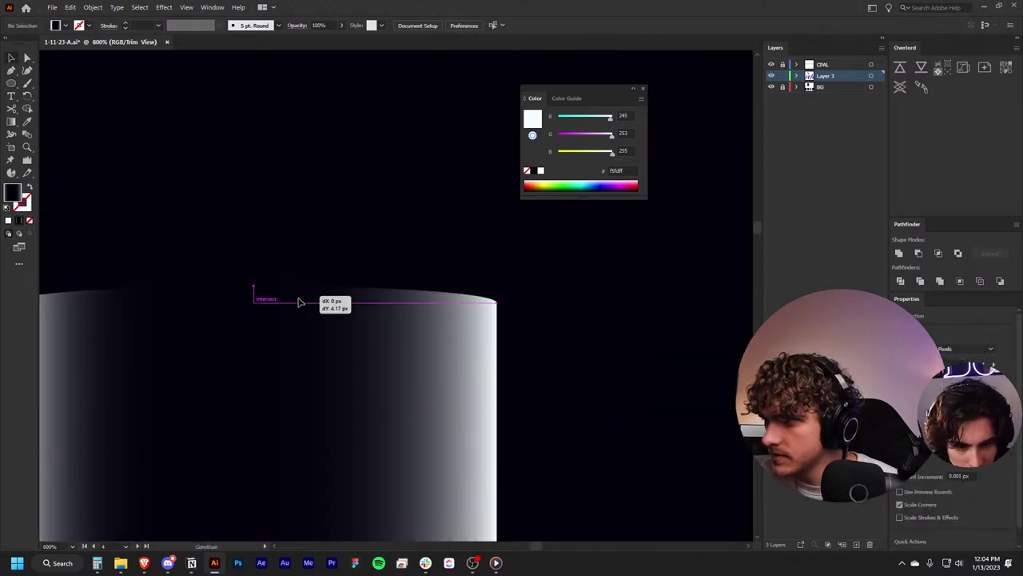
{"action": "scroll", "coordinate": [467, 274], "scroll_direction": "down", "scroll_amount": 1}
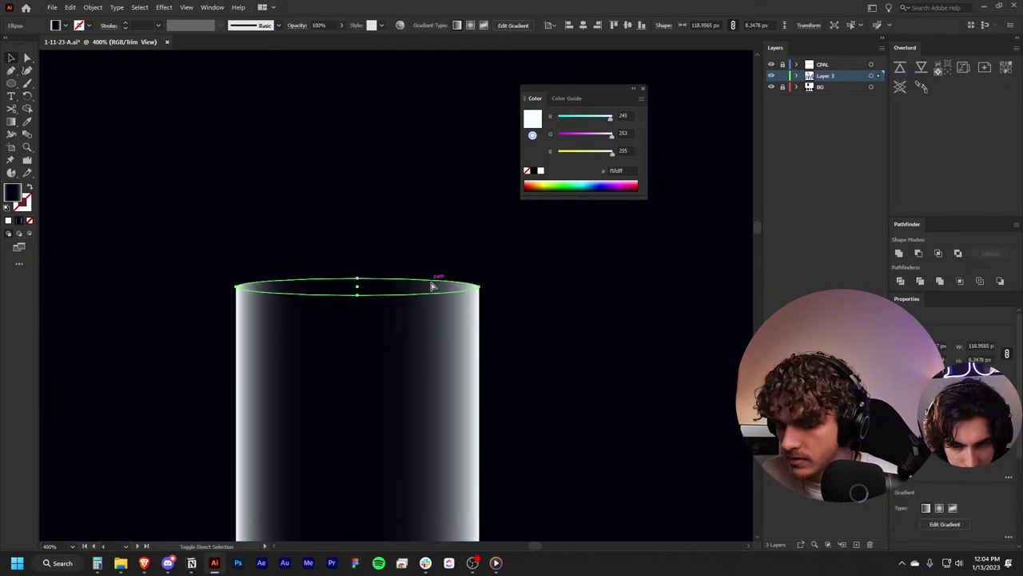
{"action": "left_click", "coordinate": [596, 328]}
{"action": "scroll", "coordinate": [596, 329], "scroll_direction": "down", "scroll_amount": 2}
{"action": "scroll", "coordinate": [597, 329], "scroll_direction": "up", "scroll_amount": 1}
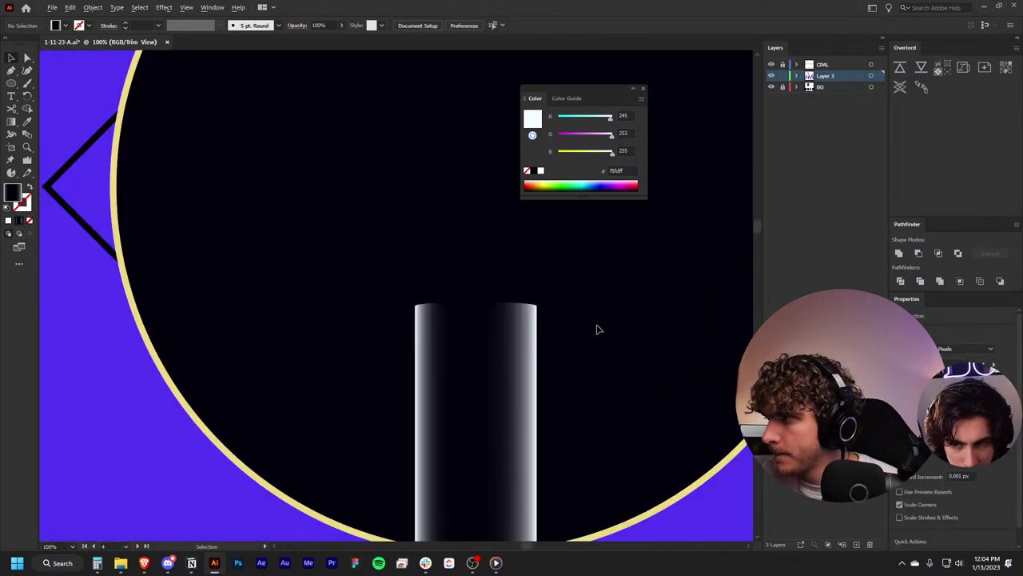
{"action": "scroll", "coordinate": [596, 328], "scroll_direction": "up", "scroll_amount": 1}
Step: Adjust the top ellipse's gradient stops and shift the ellipse slightly
{"action": "left_click", "coordinate": [440, 292]}
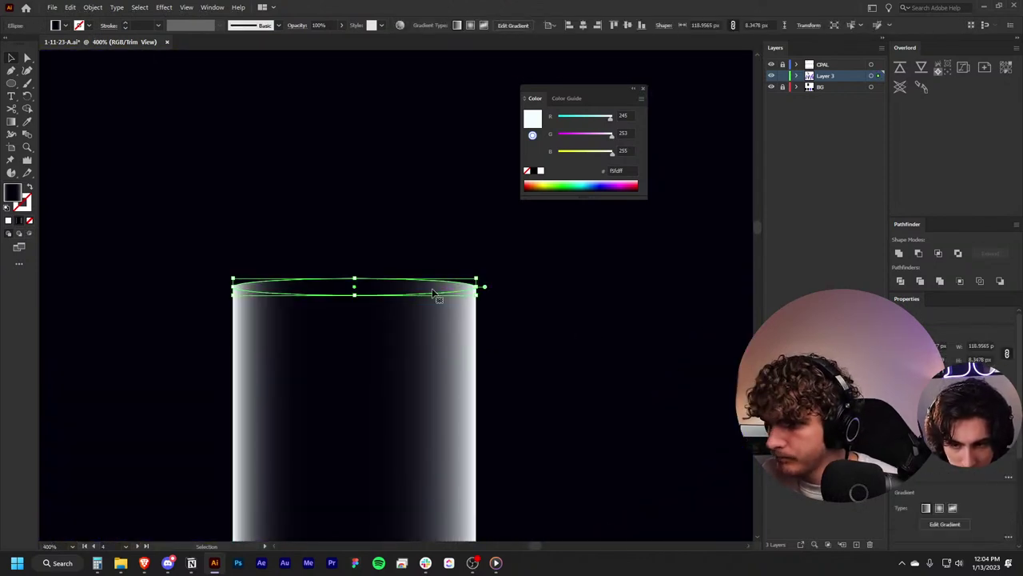
{"action": "key", "text": "g"}
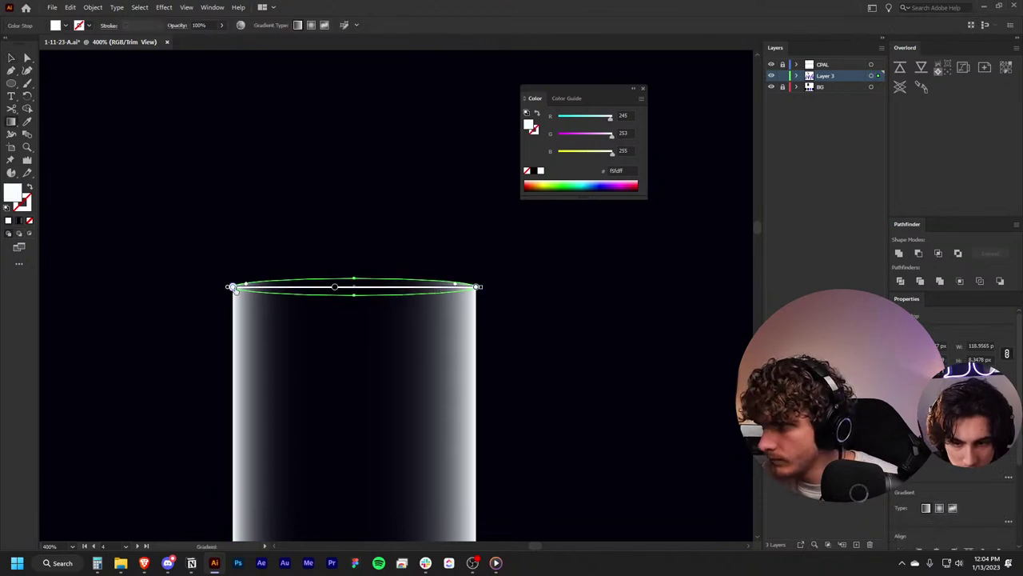
{"action": "left_click", "coordinate": [235, 290]}
{"action": "left_click", "coordinate": [231, 286]}
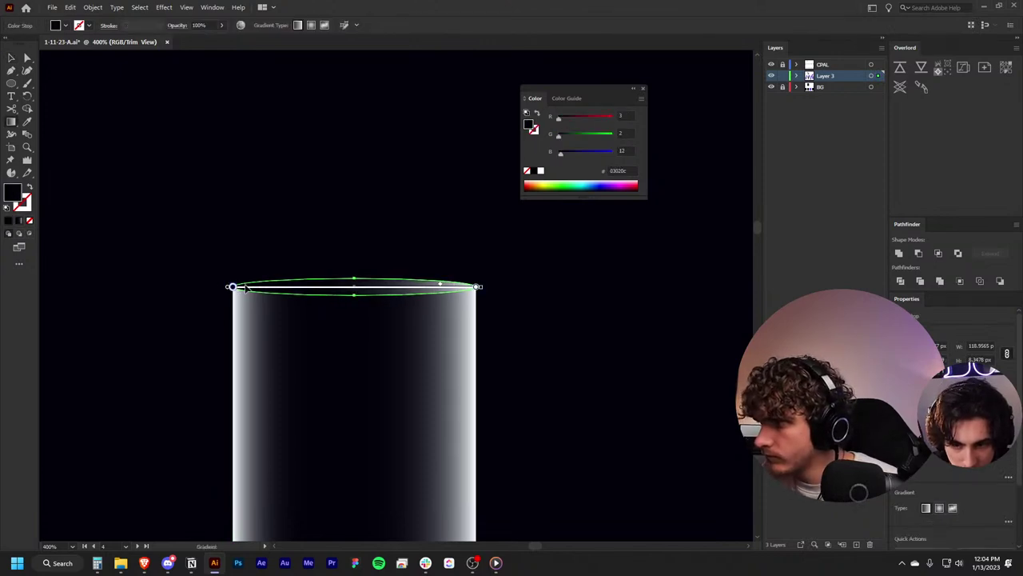
{"action": "key", "text": "v"}
{"action": "mouse_move", "coordinate": [443, 291]}
{"action": "left_mouse_down"}
{"action": "mouse_move", "coordinate": [371, 289]}
{"action": "mouse_move", "coordinate": [436, 289]}
{"action": "left_mouse_up"}
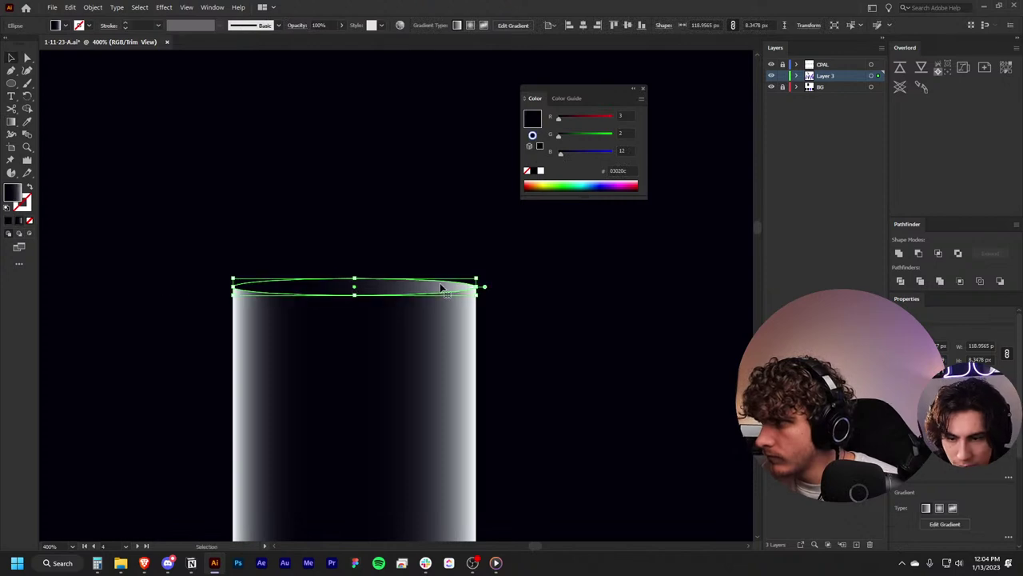
{"action": "key", "text": "g"}
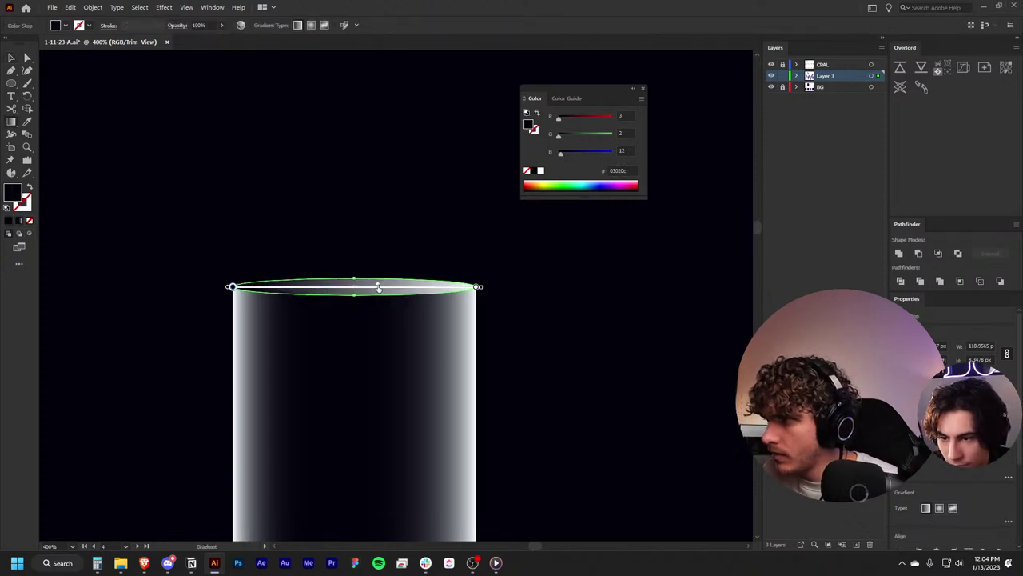
{"action": "key", "text": "v"}
{"action": "scroll", "coordinate": [544, 272], "scroll_direction": "down", "scroll_amount": 4}
{"action": "scroll", "coordinate": [548, 276], "scroll_direction": "down", "scroll_amount": 3}
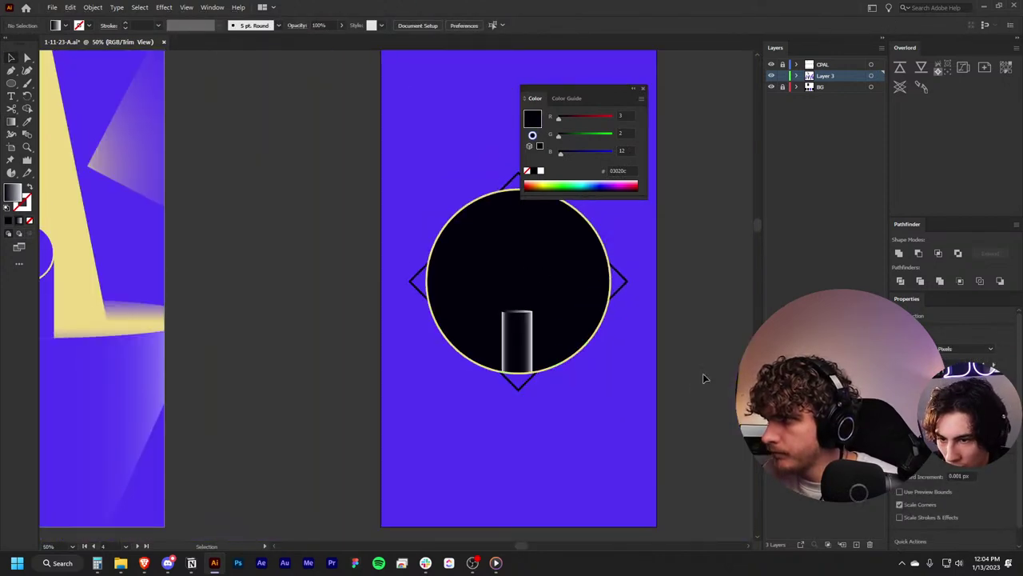
{"action": "scroll", "coordinate": [702, 373], "scroll_direction": "right", "scroll_amount": 3}
{"action": "scroll", "coordinate": [274, 425], "scroll_direction": "up", "scroll_amount": 4}
Step: Eyedropper the black circle's fill and cream stroke onto the top ellipse
{"action": "left_click", "coordinate": [219, 429]}
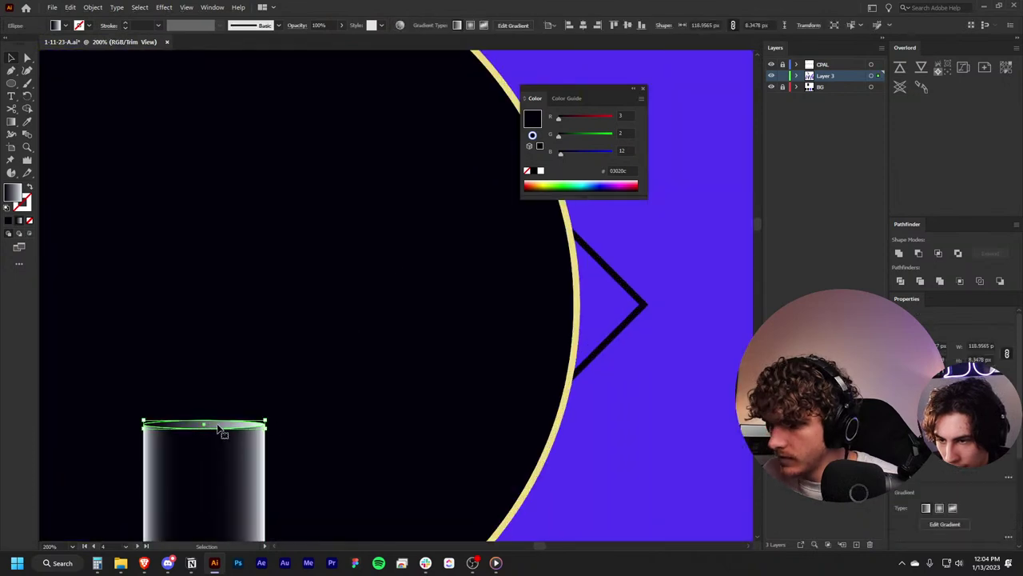
{"action": "scroll", "coordinate": [222, 418], "scroll_direction": "left", "scroll_amount": 2}
{"action": "scroll", "coordinate": [224, 416], "scroll_direction": "down", "scroll_amount": 3}
{"action": "key", "text": "i"}
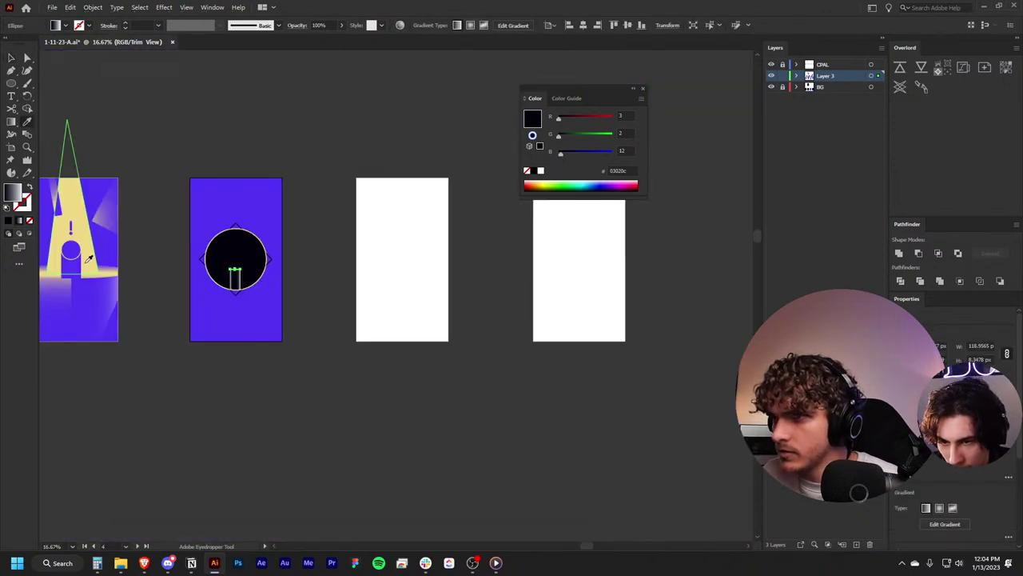
{"action": "left_click", "coordinate": [80, 248]}
{"action": "scroll", "coordinate": [201, 319], "scroll_direction": "up", "scroll_amount": 4}
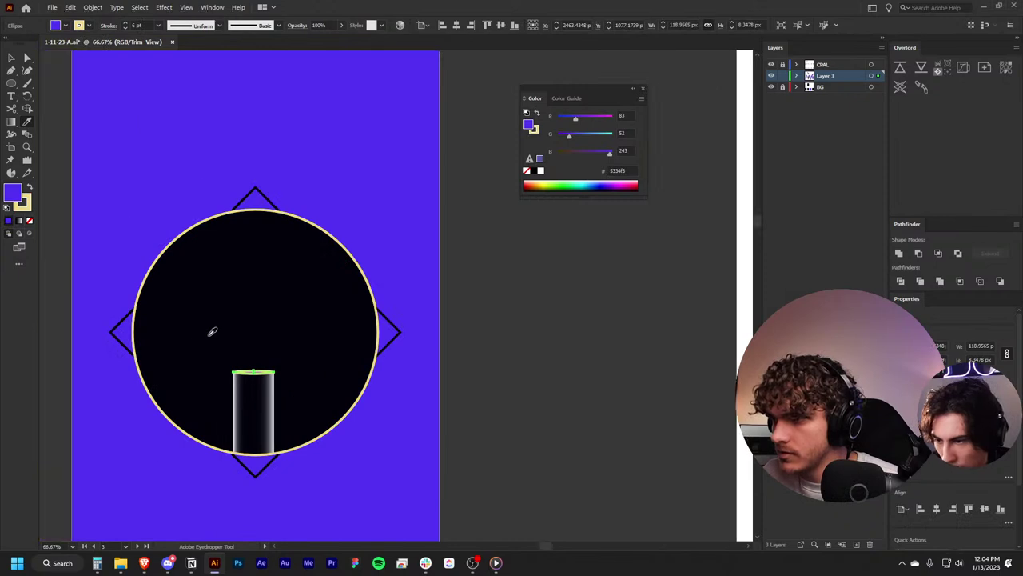
{"action": "left_click", "coordinate": [286, 329]}
{"action": "scroll", "coordinate": [271, 363], "scroll_direction": "up", "scroll_amount": 3}
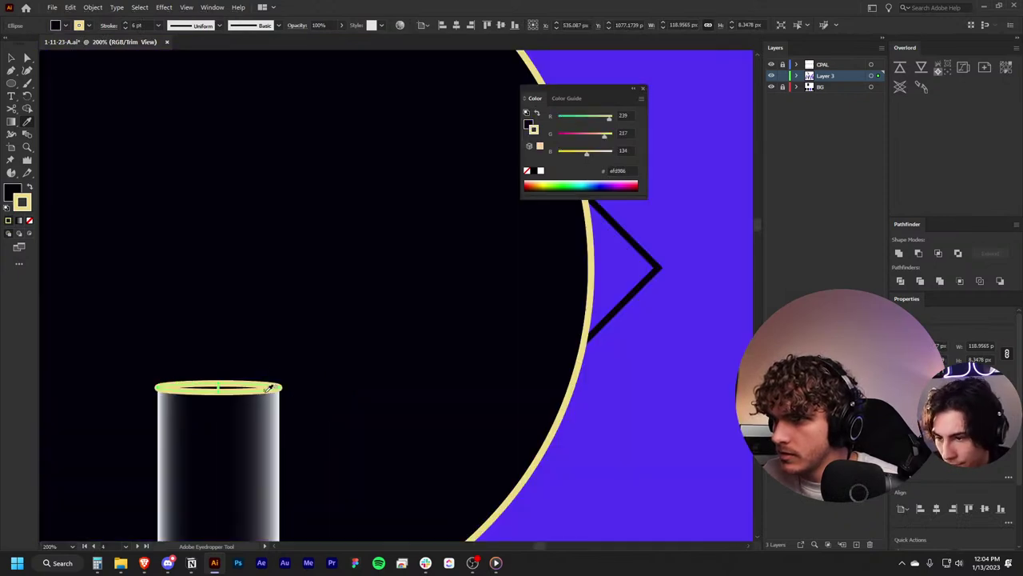
{"action": "scroll", "coordinate": [270, 343], "scroll_direction": "down", "scroll_amount": 4}
{"action": "scroll", "coordinate": [262, 340], "scroll_direction": "down", "scroll_amount": 2}
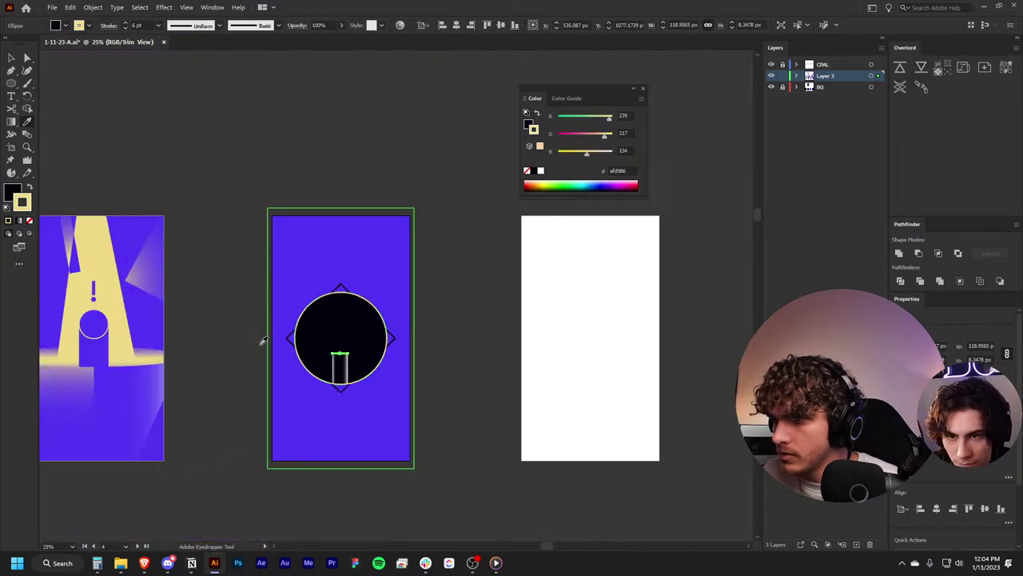
{"action": "scroll", "coordinate": [259, 337], "scroll_direction": "down", "scroll_amount": 3}
{"action": "scroll", "coordinate": [366, 274], "scroll_direction": "up", "scroll_amount": 1}
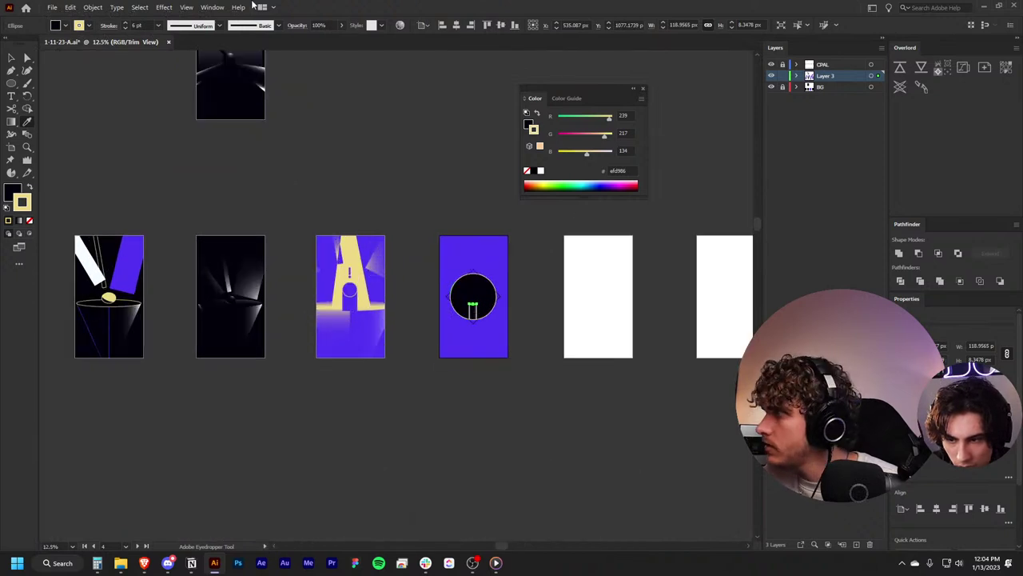
Step: Show artwork extending beyond the artboards and pick up the purple fill colour
{"action": "left_click", "coordinate": [186, 8]}
{"action": "left_click", "coordinate": [212, 72]}
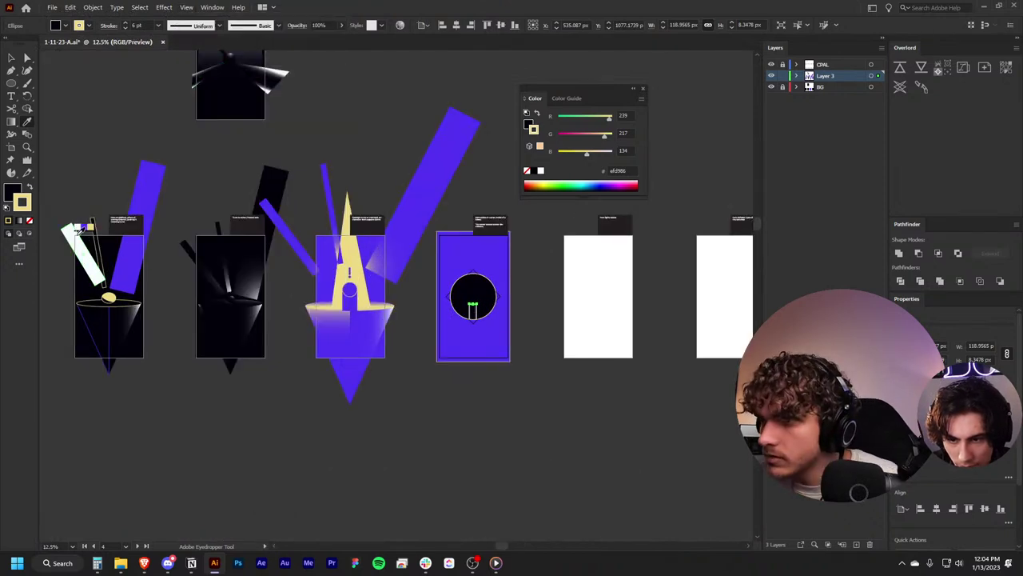
{"action": "left_click", "coordinate": [76, 231]}
{"action": "key", "text": "ctrl+shift+a"}
{"action": "scroll", "coordinate": [473, 296], "scroll_direction": "up", "scroll_amount": 3}
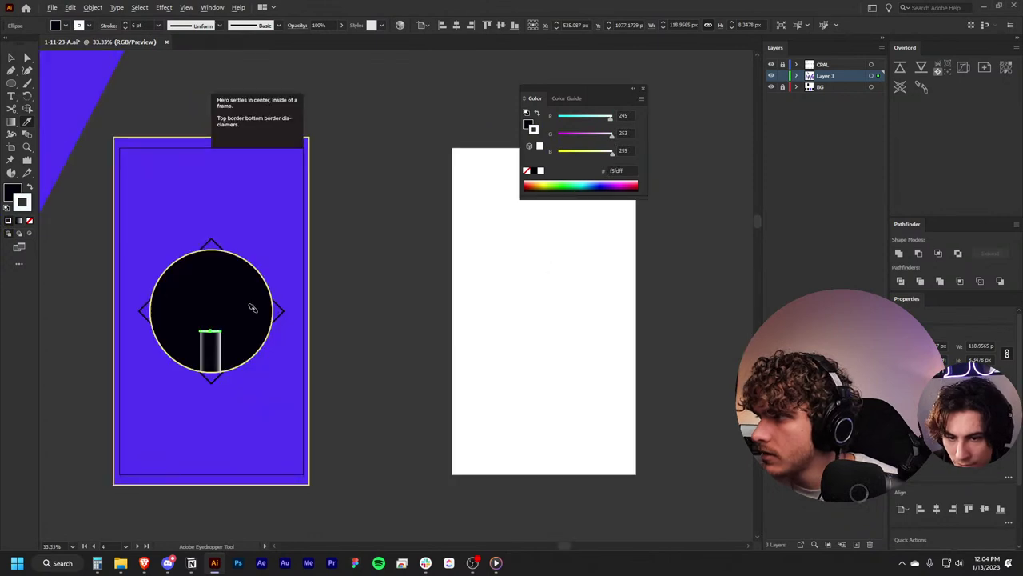
{"action": "scroll", "coordinate": [427, 342], "scroll_direction": "up", "scroll_amount": 2}
{"action": "scroll", "coordinate": [456, 342], "scroll_direction": "down", "scroll_amount": 2}
{"action": "scroll", "coordinate": [448, 327], "scroll_direction": "up", "scroll_amount": 2}
{"action": "scroll", "coordinate": [192, 304], "scroll_direction": "up", "scroll_amount": 3}
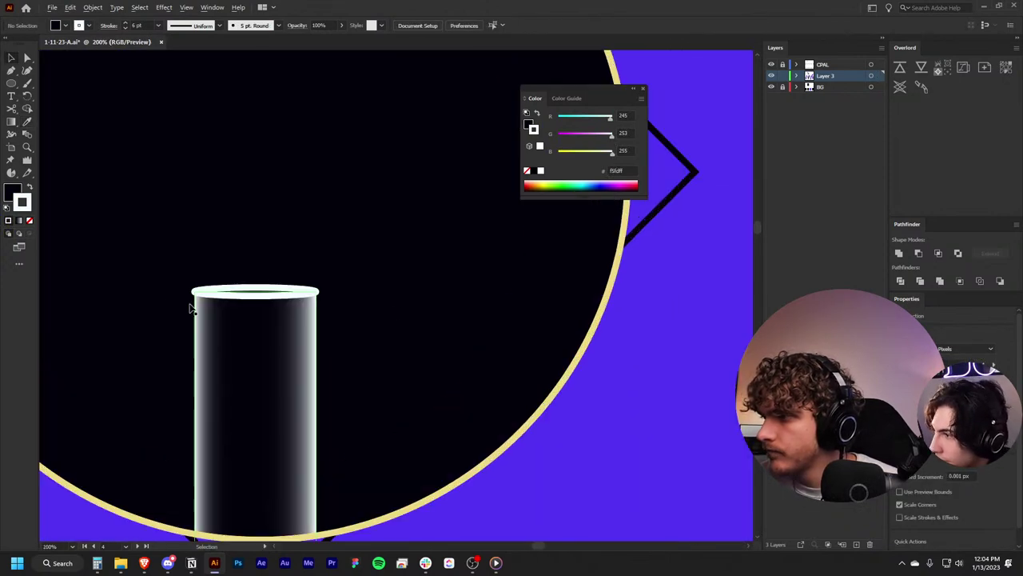
{"action": "scroll", "coordinate": [153, 286], "scroll_direction": "up", "scroll_amount": 2}
Step: Set the top ellipse's outline weight to 2 pt and check the result
{"action": "left_click", "coordinate": [362, 297]}
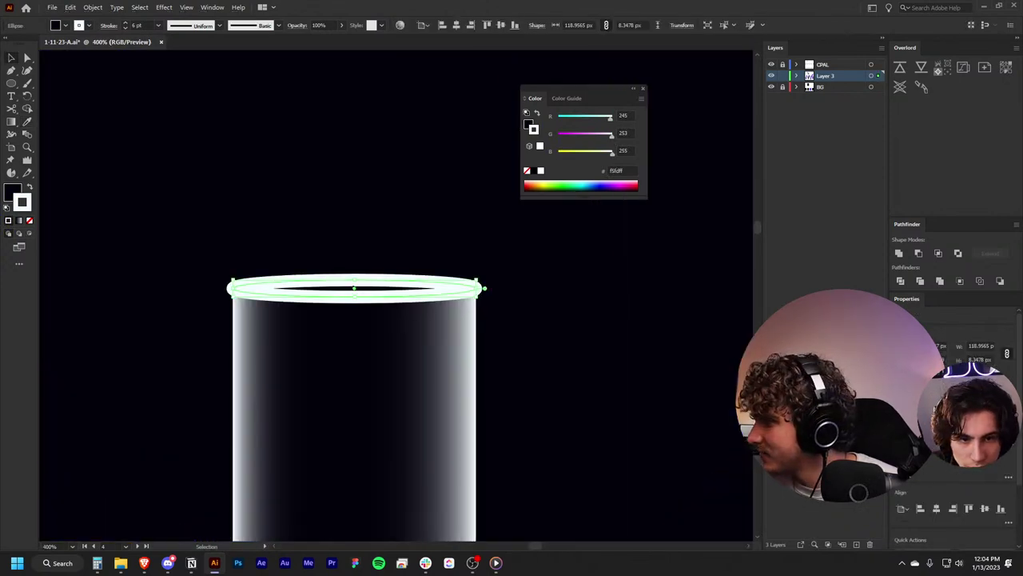
{"action": "left_click", "coordinate": [125, 28]}
{"action": "left_click", "coordinate": [126, 27]}
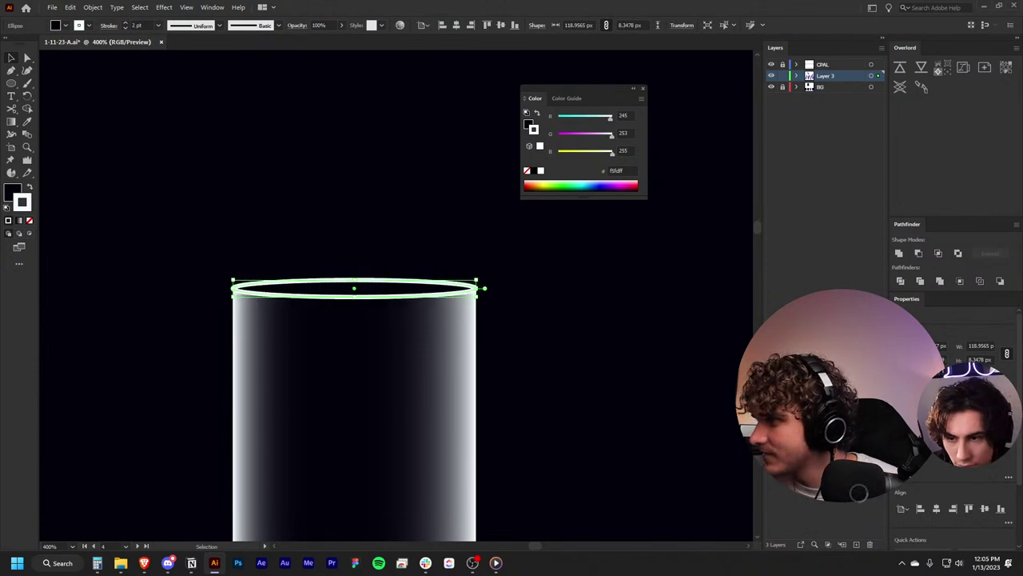
{"action": "left_click", "coordinate": [715, 383]}
{"action": "scroll", "coordinate": [656, 380], "scroll_direction": "down", "scroll_amount": 3}
{"action": "scroll", "coordinate": [597, 379], "scroll_direction": "down", "scroll_amount": 2}
{"action": "scroll", "coordinate": [631, 387], "scroll_direction": "down", "scroll_amount": 2}
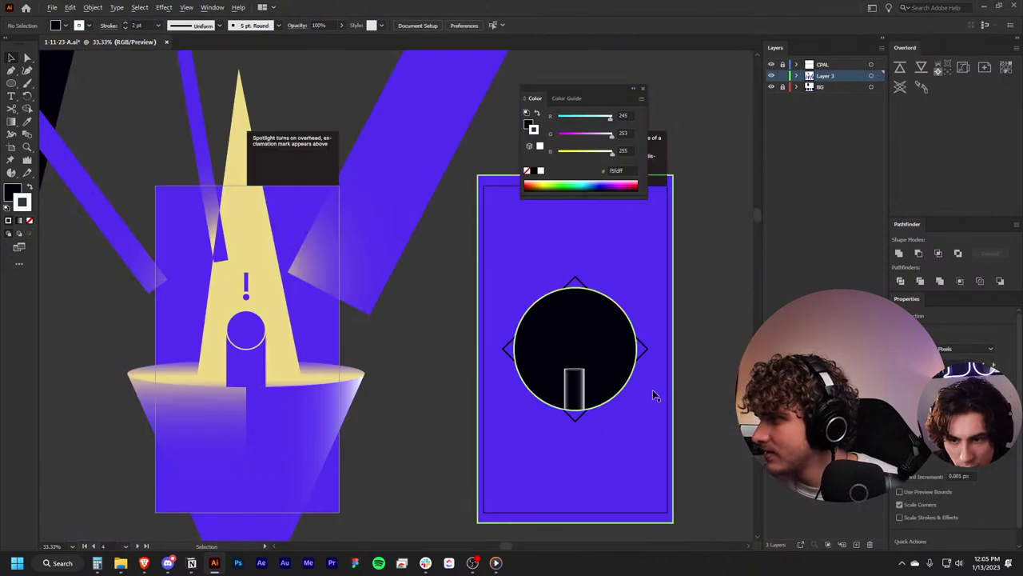
{"action": "scroll", "coordinate": [654, 391], "scroll_direction": "up", "scroll_amount": 3}
{"action": "left_click", "coordinate": [401, 332]}
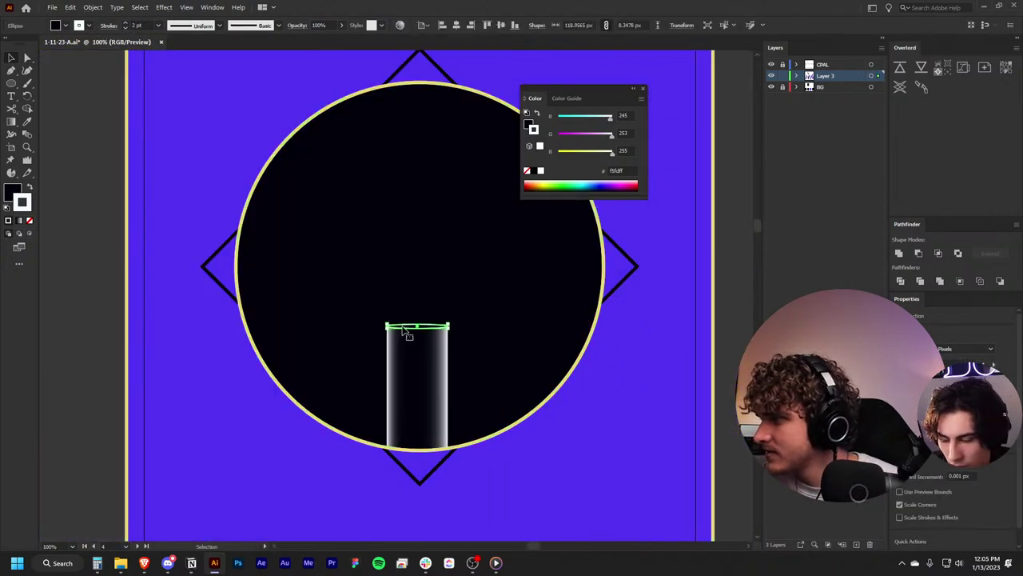
{"action": "left_click", "coordinate": [504, 334]}
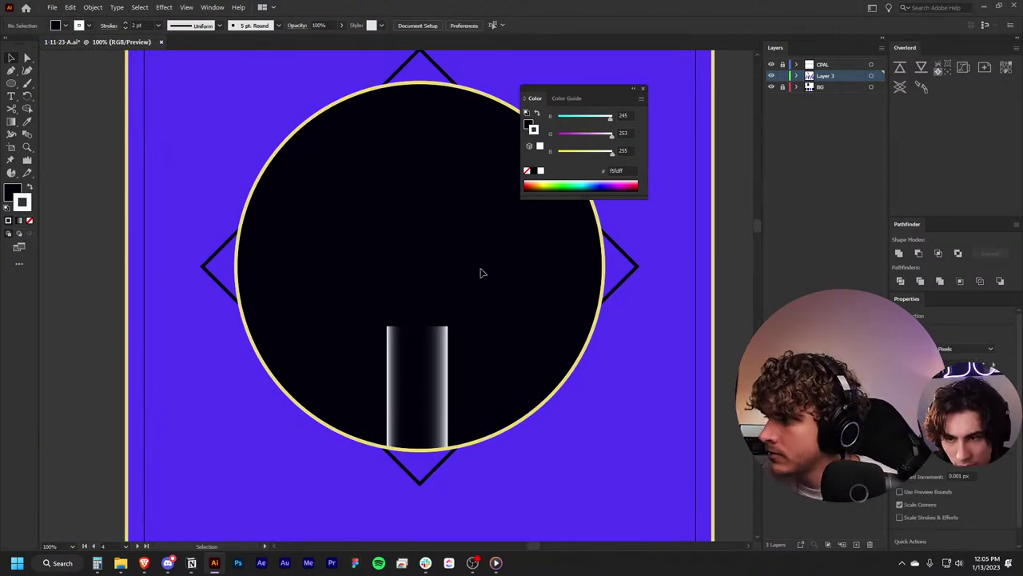
Step: Drag the gradient bar's side handle inward to about 86 px wide
{"action": "scroll", "coordinate": [480, 273], "scroll_direction": "down", "scroll_amount": 2}
{"action": "scroll", "coordinate": [426, 317], "scroll_direction": "up", "scroll_amount": 2}
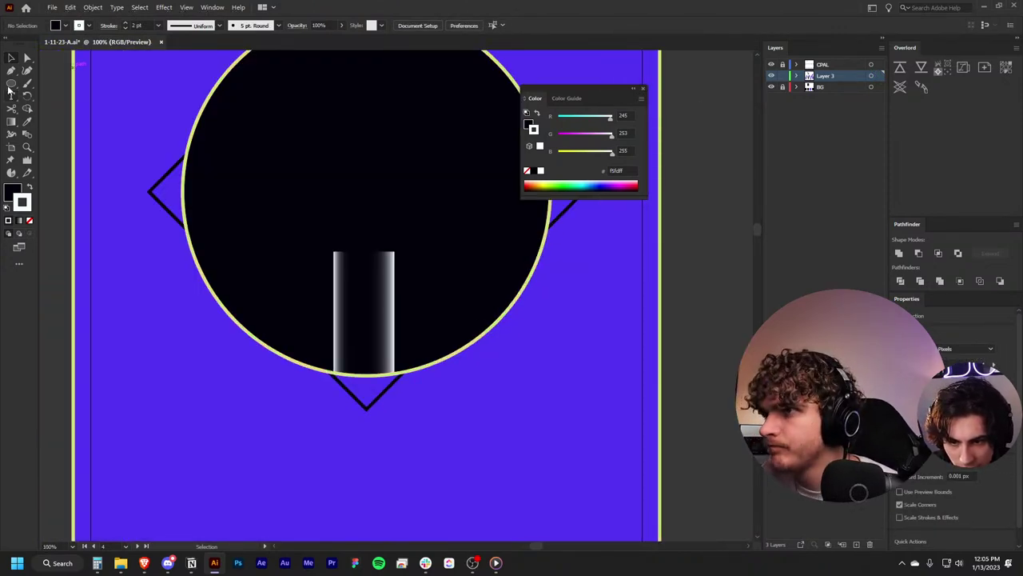
{"action": "scroll", "coordinate": [544, 302], "scroll_direction": "down", "scroll_amount": 3}
{"action": "scroll", "coordinate": [532, 315], "scroll_direction": "up", "scroll_amount": 1}
{"action": "scroll", "coordinate": [530, 312], "scroll_direction": "down", "scroll_amount": 1}
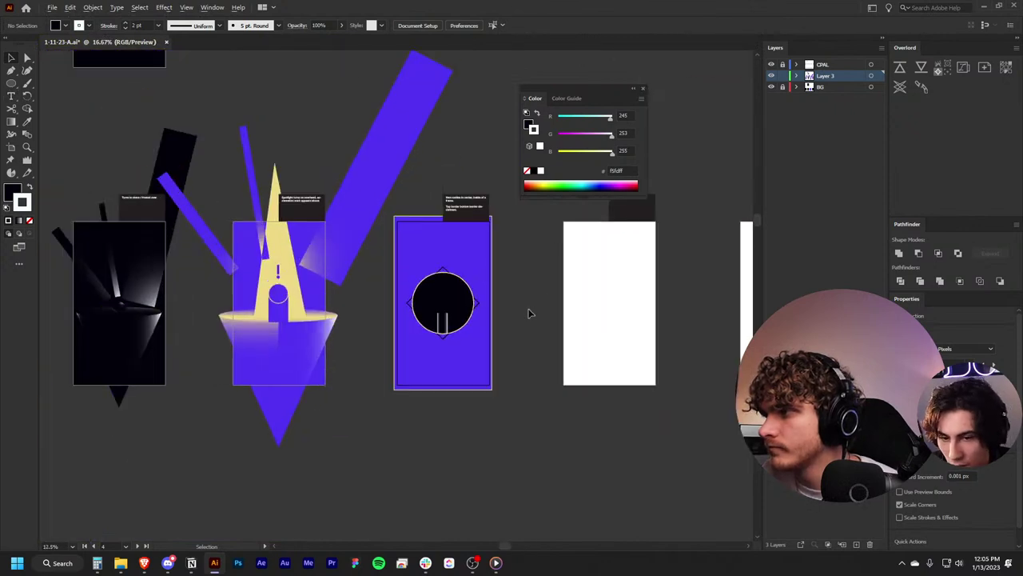
{"action": "scroll", "coordinate": [506, 330], "scroll_direction": "up", "scroll_amount": 1}
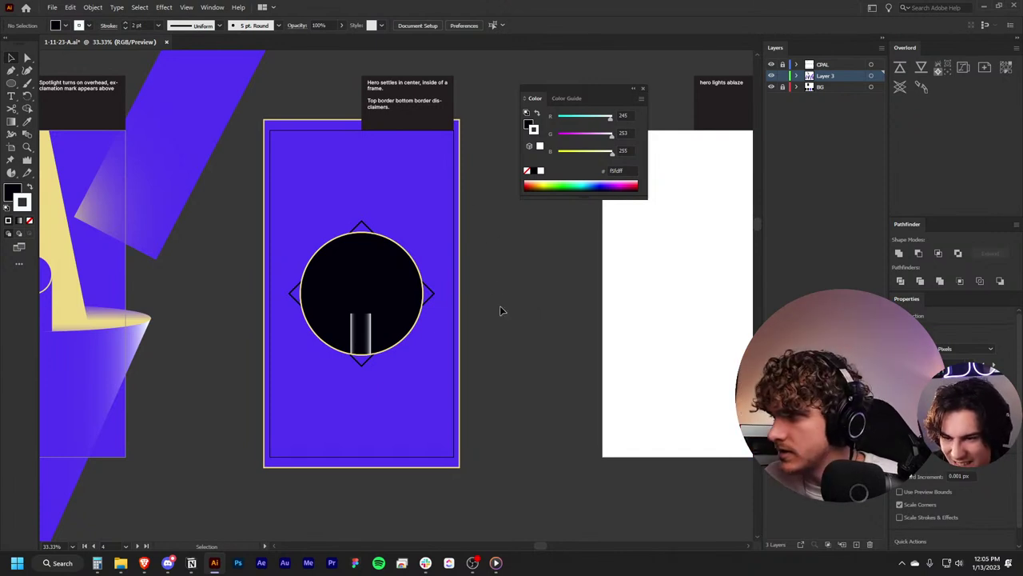
{"action": "left_click", "coordinate": [424, 382]}
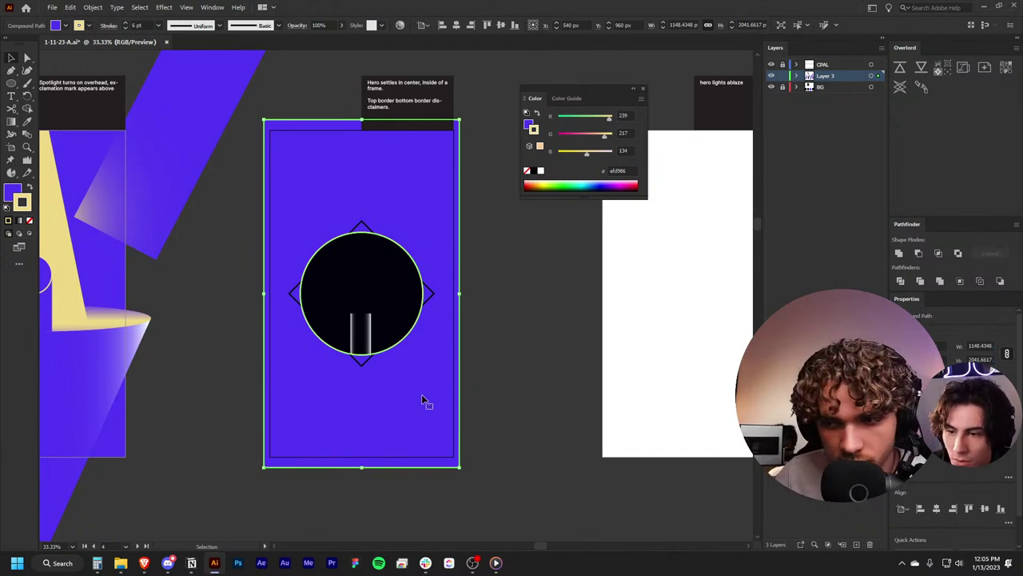
{"action": "left_click", "coordinate": [366, 332]}
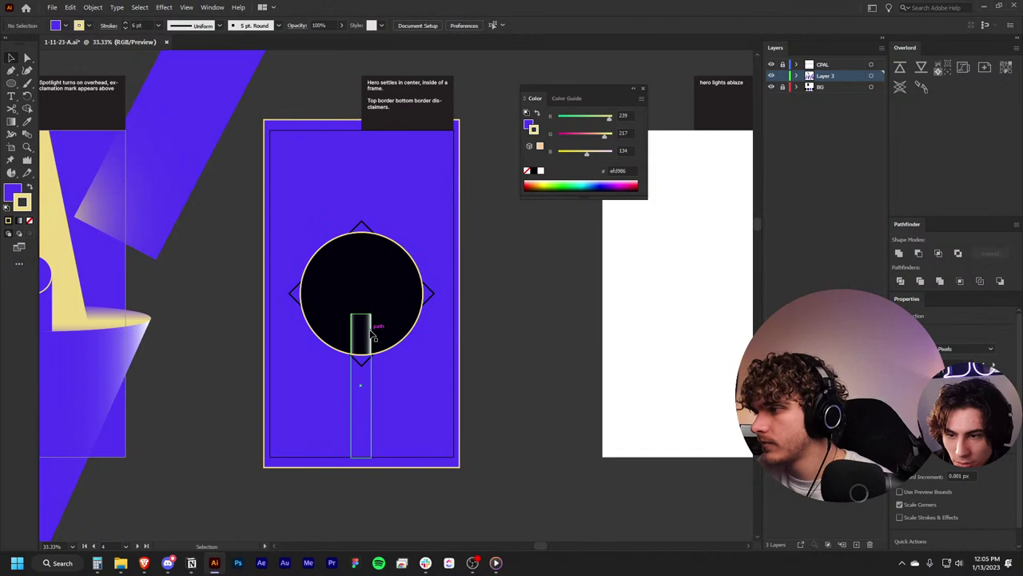
{"action": "scroll", "coordinate": [371, 332], "scroll_direction": "up", "scroll_amount": 2}
{"action": "scroll", "coordinate": [372, 331], "scroll_direction": "up", "scroll_amount": 1}
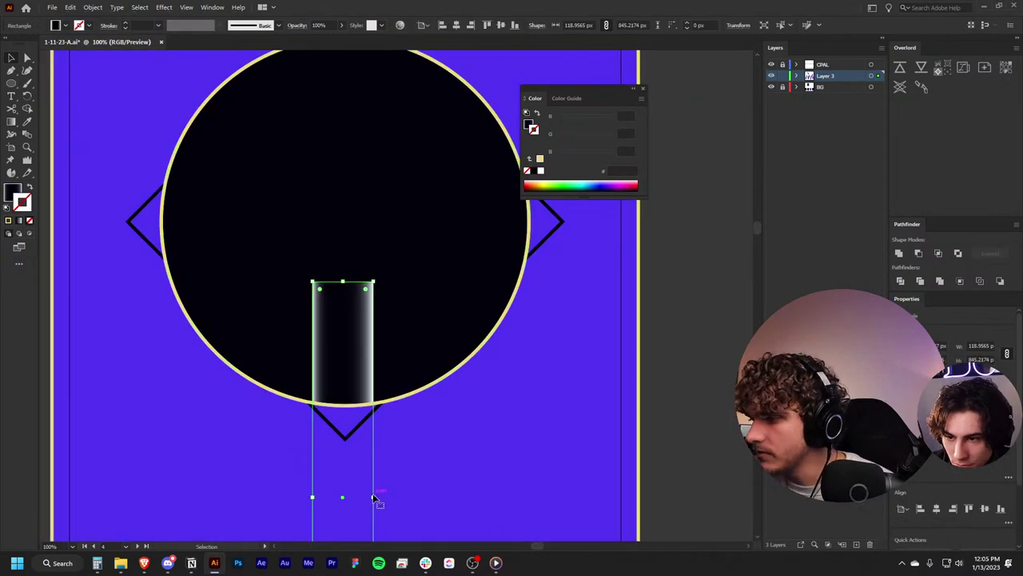
{"action": "left_click_drag", "start_coordinate": [373, 496], "coordinate": [366, 496]}
{"action": "scroll", "coordinate": [540, 392], "scroll_direction": "down", "scroll_amount": 3, "text": "alt"}
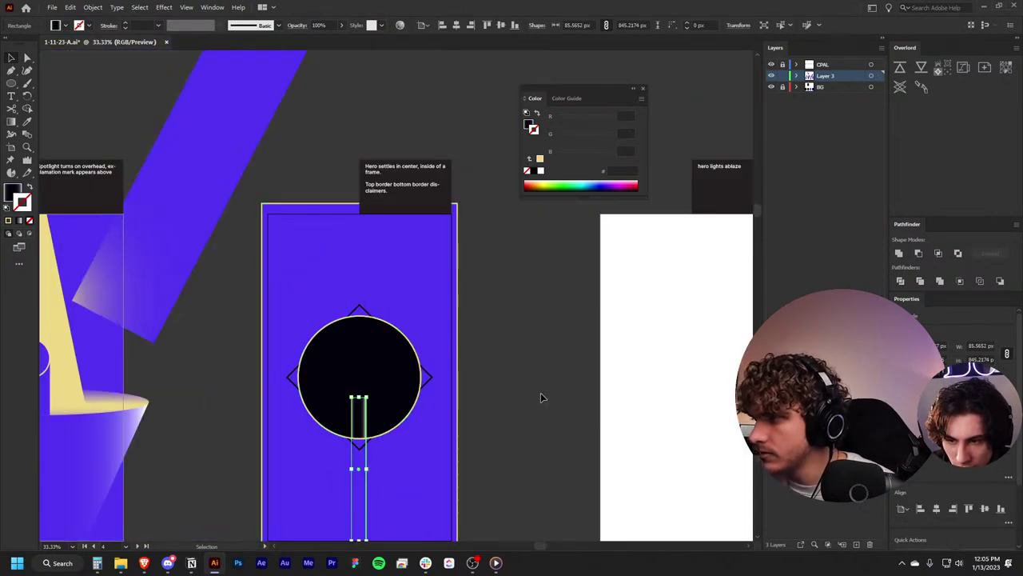
{"action": "left_click", "coordinate": [512, 382]}
{"action": "scroll", "coordinate": [392, 360], "scroll_direction": "up", "scroll_amount": 3}
{"action": "scroll", "coordinate": [347, 397], "scroll_direction": "up", "scroll_amount": 2}
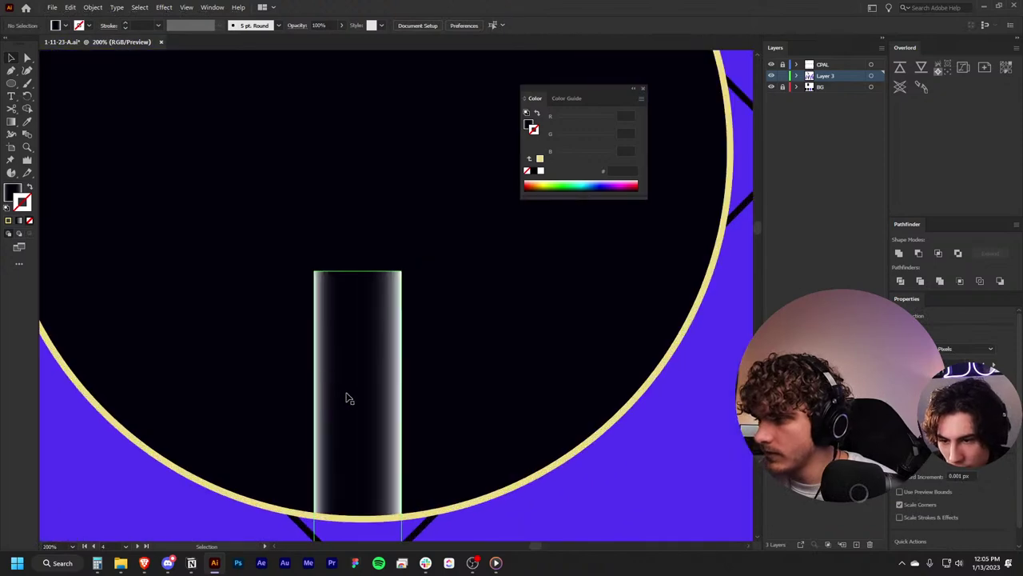
{"action": "left_click", "coordinate": [363, 409]}
Step: Run a sideways dark-to-white gradient across the top of the bar
{"action": "scroll", "coordinate": [356, 413], "scroll_direction": "down", "scroll_amount": 3, "text": "alt"}
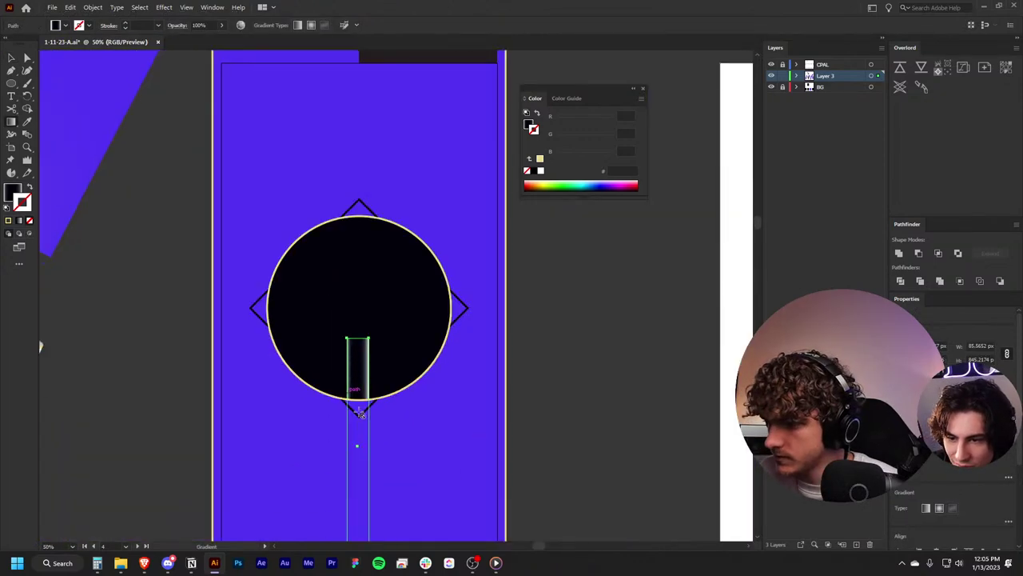
{"action": "left_click", "coordinate": [356, 356]}
{"action": "scroll", "coordinate": [357, 356], "scroll_direction": "up", "scroll_amount": 1, "text": "alt"}
{"action": "scroll", "coordinate": [307, 395], "scroll_direction": "up", "scroll_amount": 2, "text": "alt"}
{"action": "scroll", "coordinate": [307, 395], "scroll_direction": "up", "scroll_amount": 2}
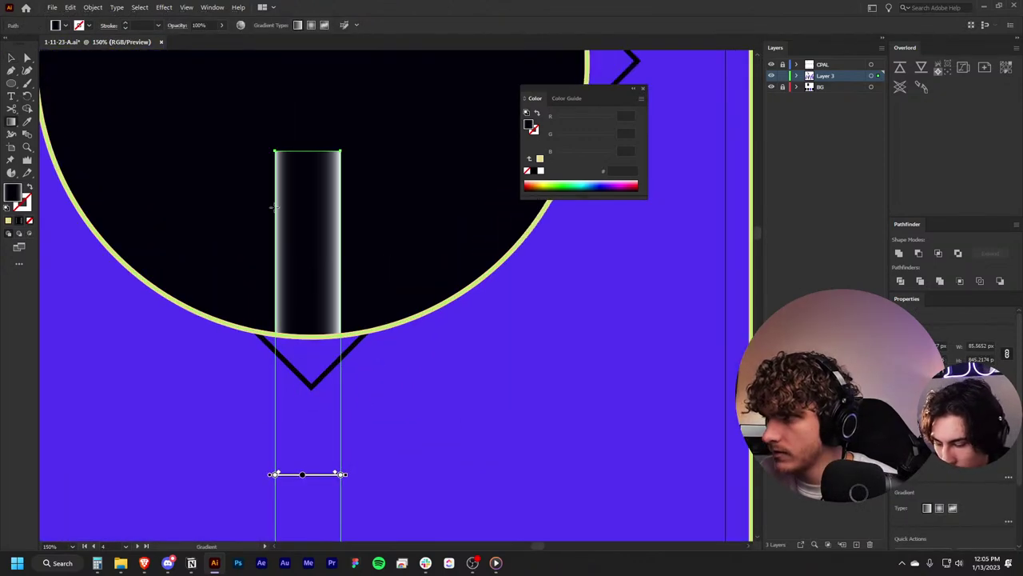
{"action": "left_click_drag", "start_coordinate": [273, 210], "coordinate": [348, 211]}
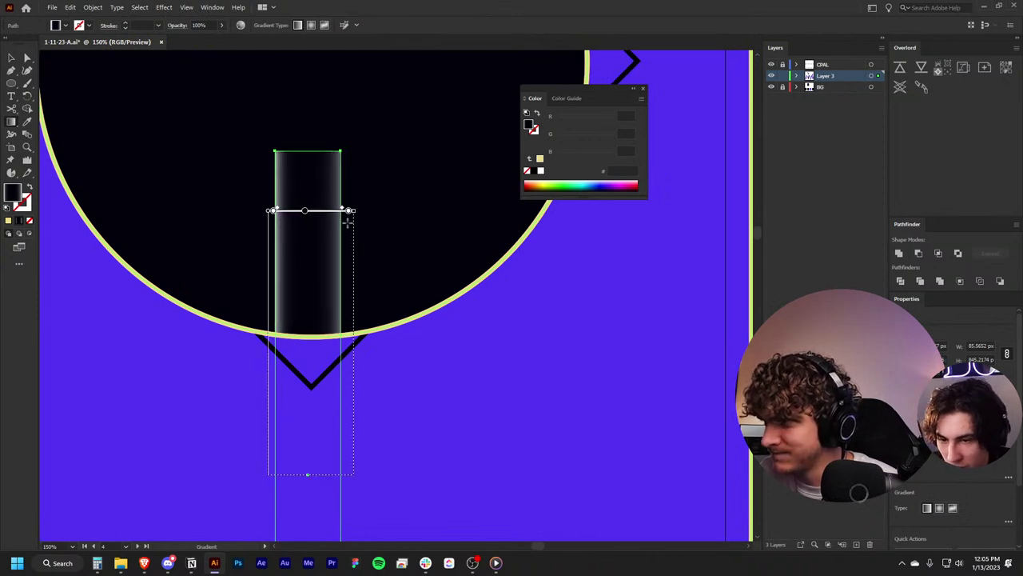
{"action": "key", "text": "ctrl+z"}
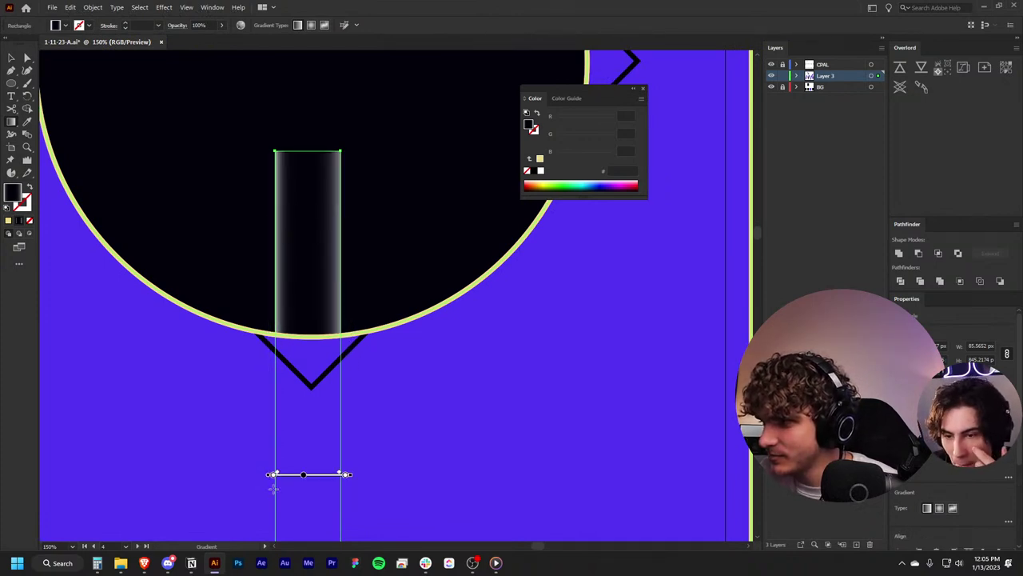
{"action": "left_click_drag", "start_coordinate": [344, 181], "coordinate": [258, 176]}
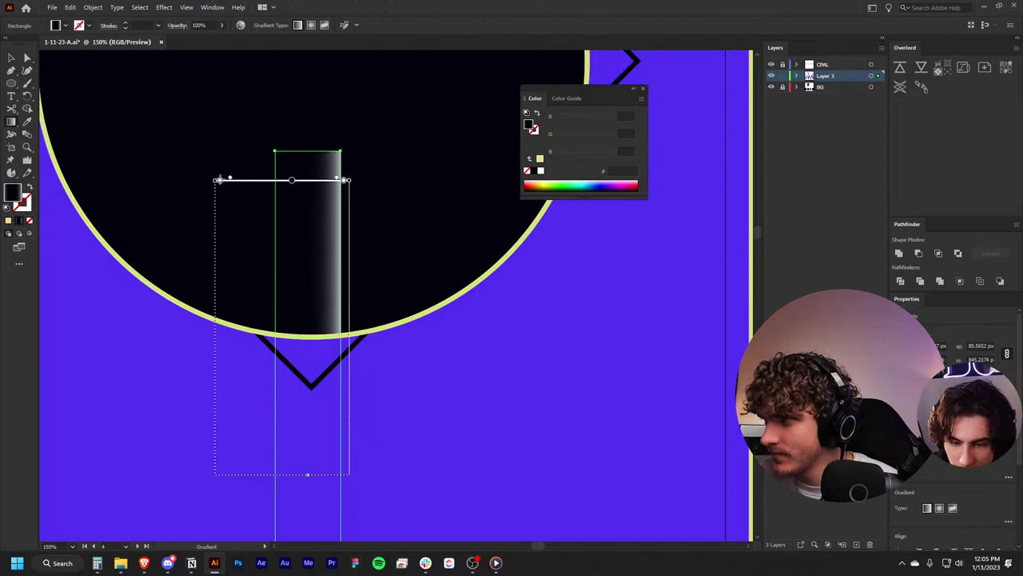
{"action": "key", "text": "v"}
Step: Adjust the bar's gradient stops and midpoint to shift the dark-to-light balance
{"action": "key", "text": "ctrl+0"}
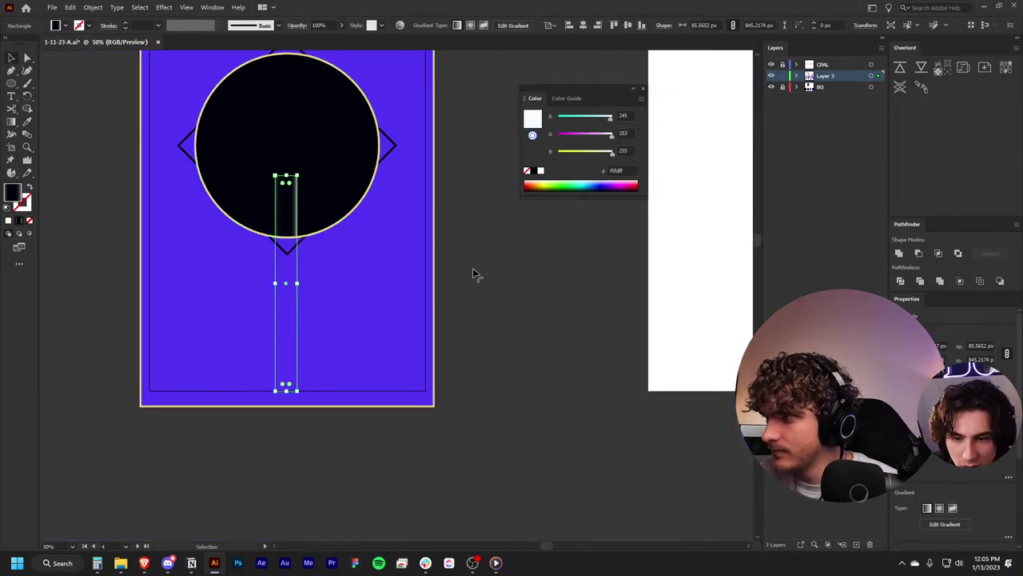
{"action": "left_click", "coordinate": [472, 272]}
{"action": "scroll", "coordinate": [473, 272], "scroll_direction": "up", "scroll_amount": 5}
{"action": "scroll", "coordinate": [269, 366], "scroll_direction": "up", "scroll_amount": 5}
{"action": "left_click", "coordinate": [327, 361]}
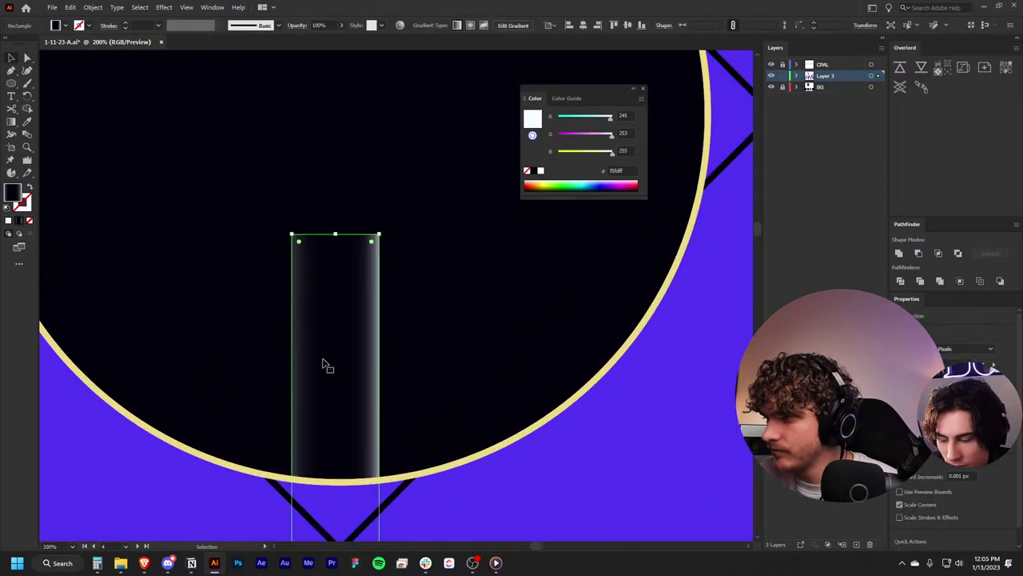
{"action": "key", "text": "g"}
{"action": "scroll", "coordinate": [322, 360], "scroll_direction": "down", "scroll_amount": 1}
{"action": "scroll", "coordinate": [322, 360], "scroll_direction": "down", "scroll_amount": 2}
{"action": "scroll", "coordinate": [322, 378], "scroll_direction": "down", "scroll_amount": 1}
{"action": "scroll", "coordinate": [321, 377], "scroll_direction": "down", "scroll_amount": 4}
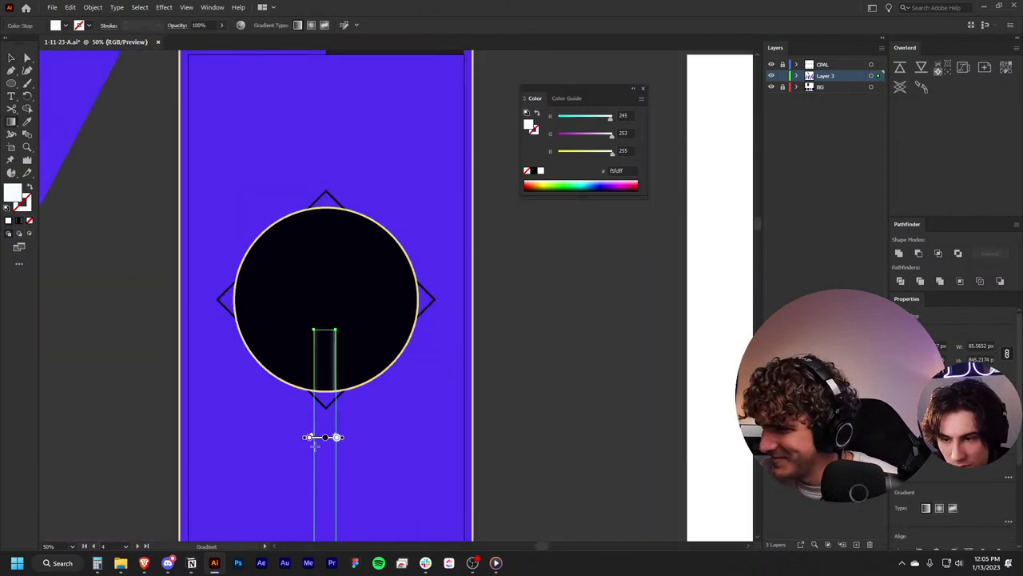
{"action": "left_click", "coordinate": [337, 436]}
{"action": "scroll", "coordinate": [328, 443], "scroll_direction": "up", "scroll_amount": 2}
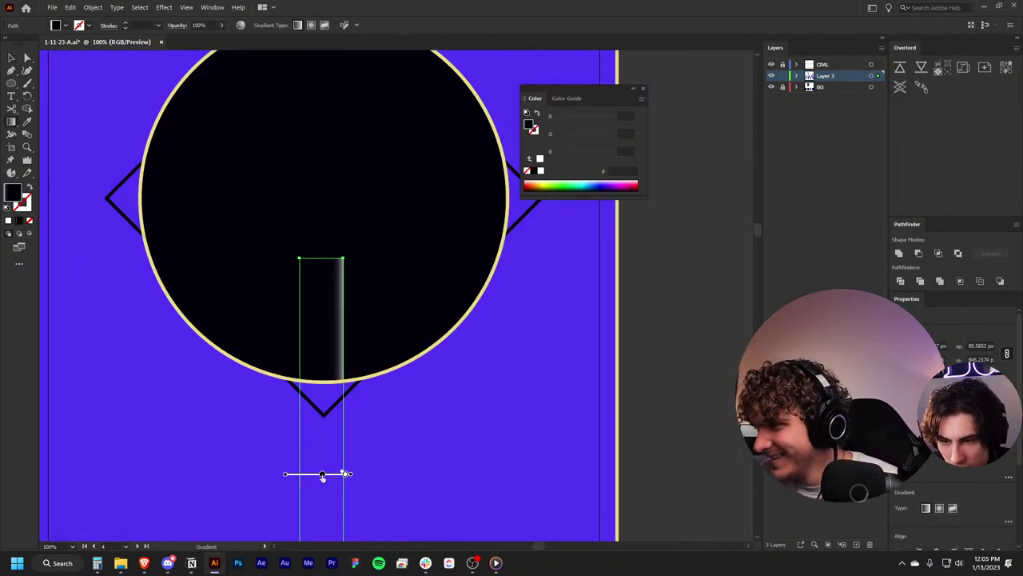
{"action": "left_click_drag", "start_coordinate": [324, 473], "coordinate": [294, 475]}
{"action": "left_click", "coordinate": [291, 474]}
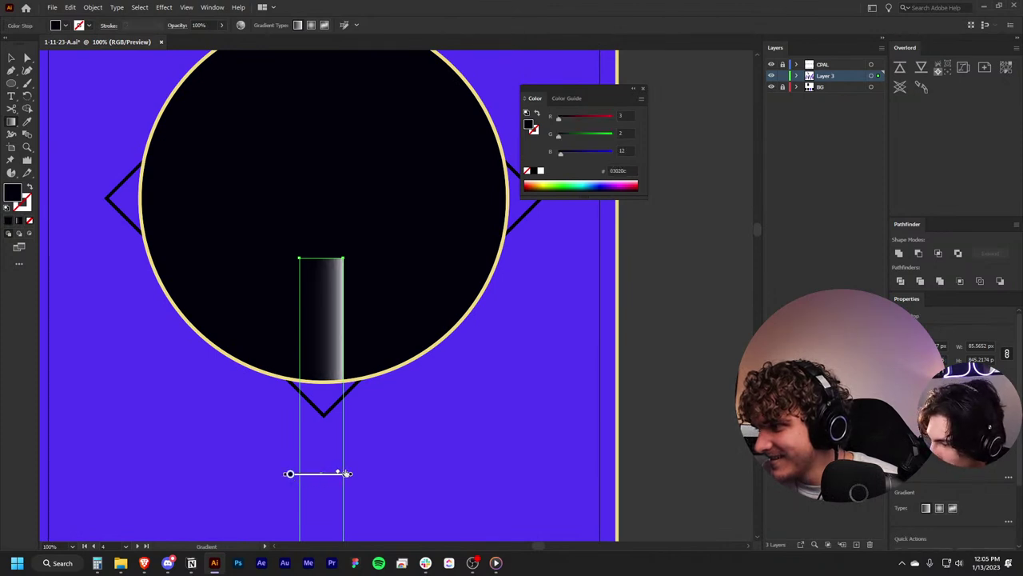
{"action": "left_click_drag", "start_coordinate": [296, 296], "coordinate": [347, 296]}
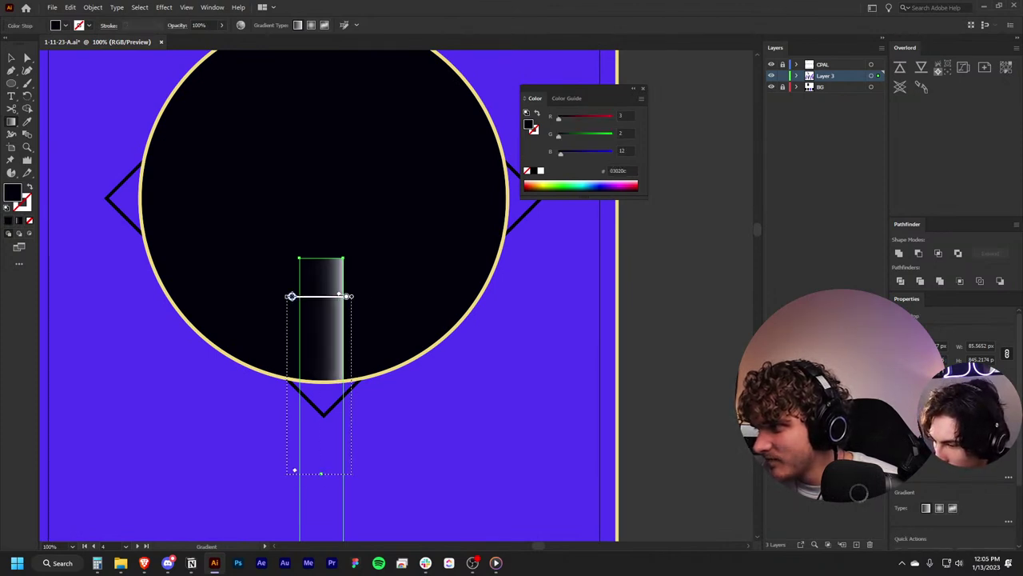
{"action": "key", "text": "ctrl+z"}
{"action": "key", "text": "v"}
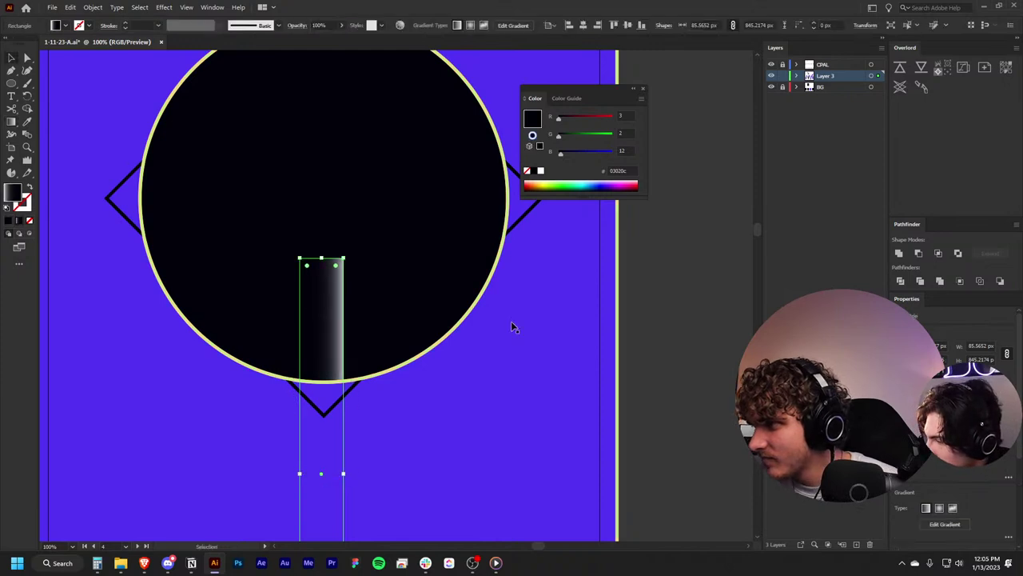
{"action": "scroll", "coordinate": [510, 320], "scroll_direction": "down", "scroll_amount": 3}
{"action": "left_click", "coordinate": [584, 328]}
Step: Round off the bar's two top corners by dragging their corner widget
{"action": "scroll", "coordinate": [581, 333], "scroll_direction": "up", "scroll_amount": 2}
{"action": "scroll", "coordinate": [552, 351], "scroll_direction": "up", "scroll_amount": 3}
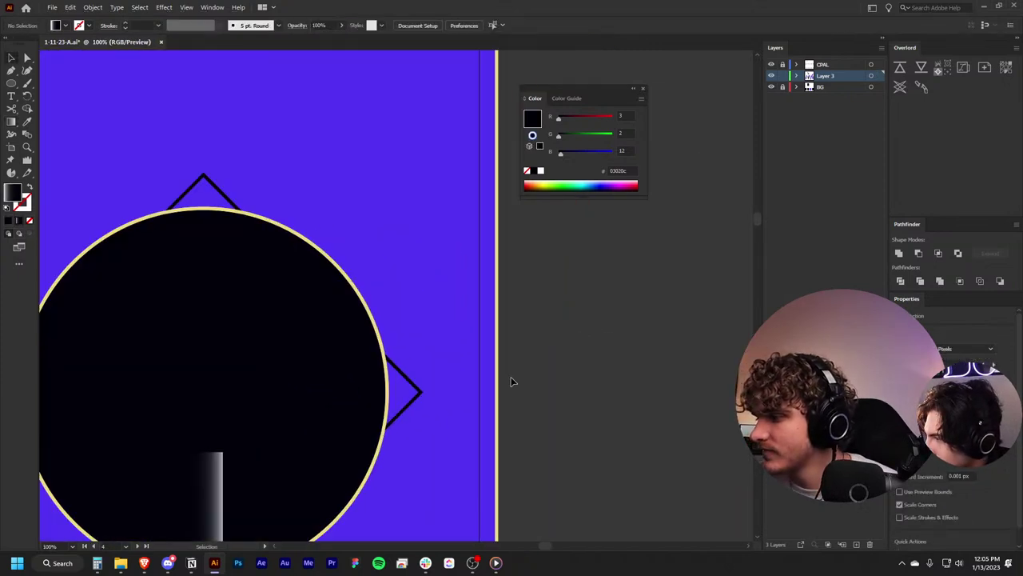
{"action": "scroll", "coordinate": [516, 376], "scroll_direction": "down", "scroll_amount": 3}
{"action": "scroll", "coordinate": [520, 369], "scroll_direction": "left", "scroll_amount": 2}
{"action": "scroll", "coordinate": [525, 361], "scroll_direction": "down", "scroll_amount": 1}
{"action": "scroll", "coordinate": [525, 361], "scroll_direction": "down", "scroll_amount": 2}
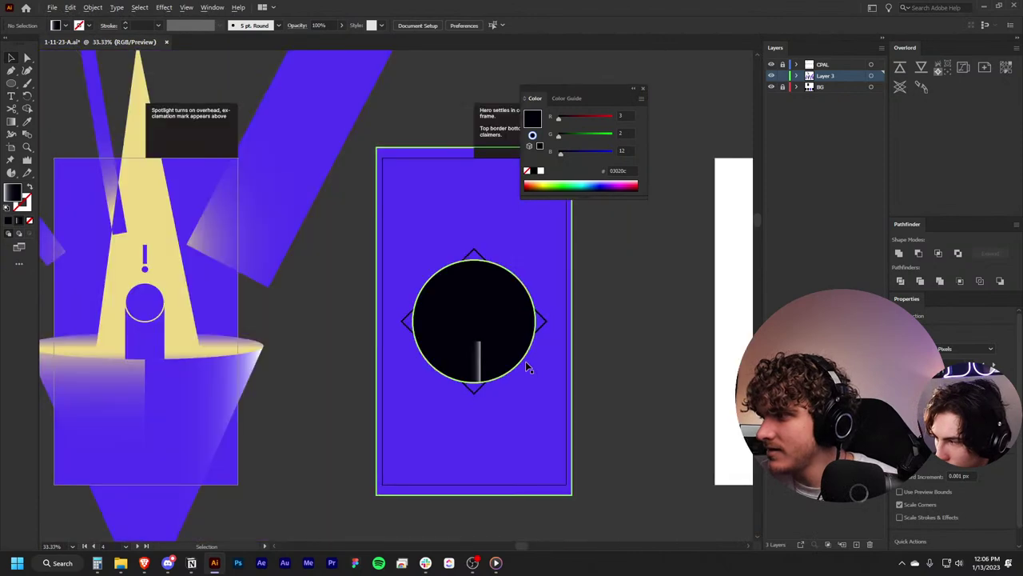
{"action": "scroll", "coordinate": [432, 327], "scroll_direction": "up", "scroll_amount": 4}
{"action": "scroll", "coordinate": [466, 336], "scroll_direction": "up", "scroll_amount": 2}
{"action": "key", "text": "a"}
{"action": "left_click_drag", "start_coordinate": [327, 254], "coordinate": [521, 294]}
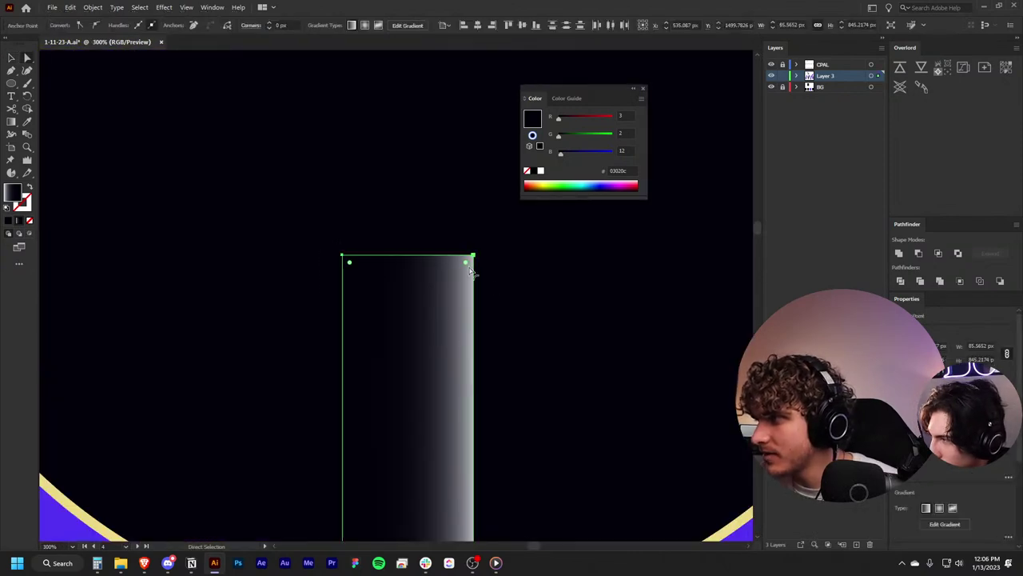
{"action": "left_click_drag", "start_coordinate": [466, 264], "coordinate": [509, 272]}
{"action": "key", "text": "v"}
Step: Pan around to inspect the rounded bar, then reselect it
{"action": "scroll", "coordinate": [523, 277], "scroll_direction": "down", "scroll_amount": 3}
{"action": "scroll", "coordinate": [522, 276], "scroll_direction": "down", "scroll_amount": 3}
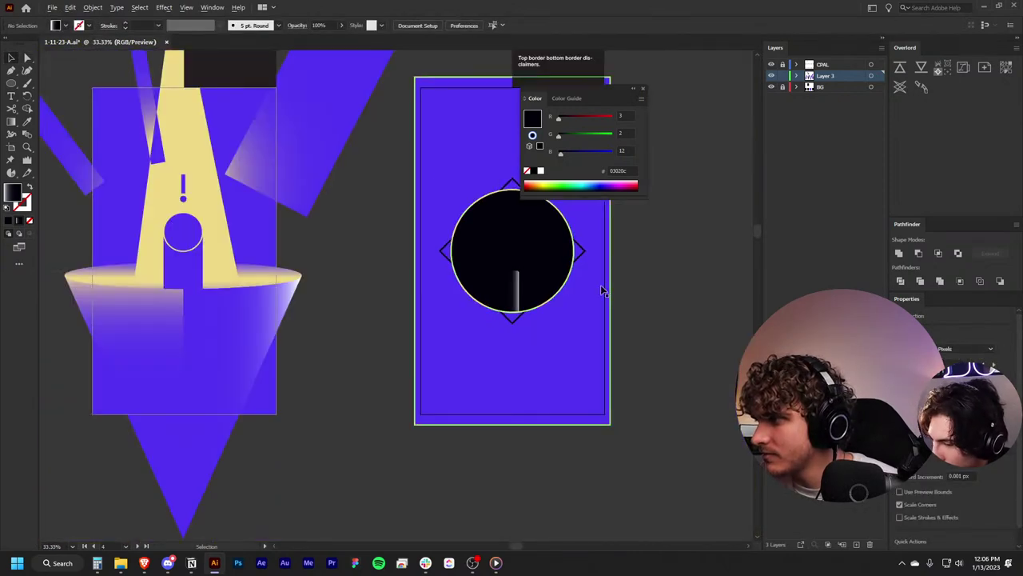
{"action": "scroll", "coordinate": [640, 318], "scroll_direction": "up", "scroll_amount": 2}
{"action": "scroll", "coordinate": [631, 314], "scroll_direction": "right", "scroll_amount": 2}
{"action": "scroll", "coordinate": [345, 347], "scroll_direction": "right", "scroll_amount": 2}
{"action": "scroll", "coordinate": [348, 356], "scroll_direction": "up", "scroll_amount": 2}
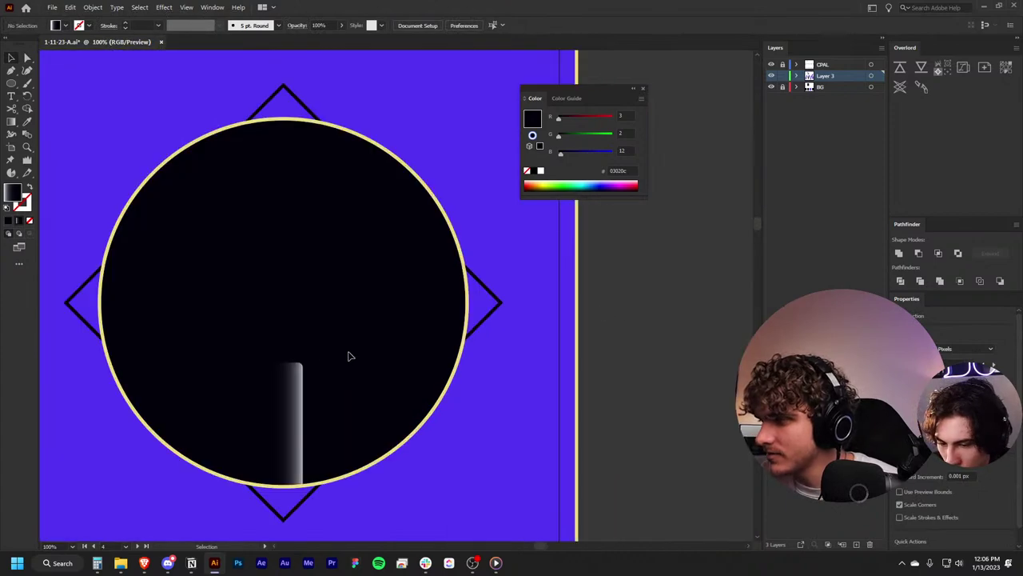
{"action": "scroll", "coordinate": [360, 362], "scroll_direction": "down", "scroll_amount": 3}
{"action": "scroll", "coordinate": [361, 359], "scroll_direction": "up", "scroll_amount": 1}
{"action": "scroll", "coordinate": [365, 361], "scroll_direction": "up", "scroll_amount": 2}
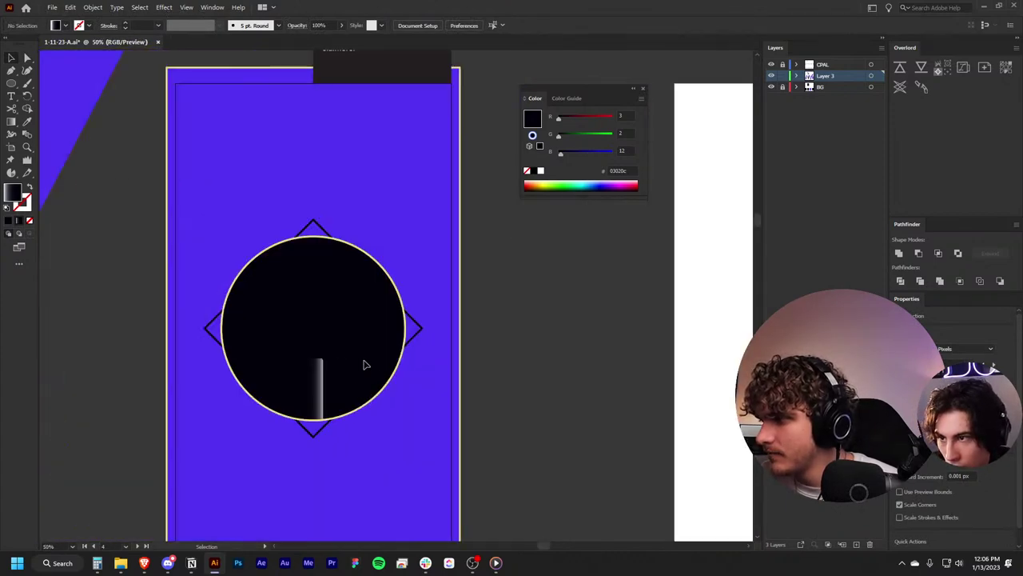
{"action": "scroll", "coordinate": [369, 361], "scroll_direction": "down", "scroll_amount": 2}
{"action": "scroll", "coordinate": [376, 363], "scroll_direction": "up", "scroll_amount": 1}
{"action": "scroll", "coordinate": [524, 387], "scroll_direction": "left", "scroll_amount": 2}
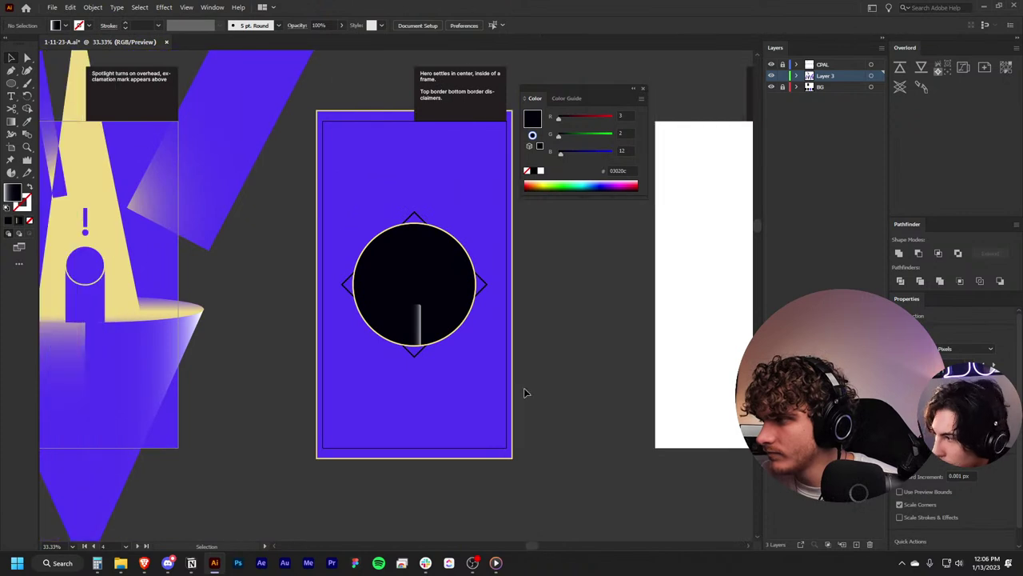
{"action": "scroll", "coordinate": [439, 353], "scroll_direction": "right", "scroll_amount": 3}
{"action": "scroll", "coordinate": [267, 269], "scroll_direction": "up", "scroll_amount": 3}
{"action": "scroll", "coordinate": [299, 315], "scroll_direction": "up", "scroll_amount": 1}
{"action": "scroll", "coordinate": [311, 315], "scroll_direction": "down", "scroll_amount": 2}
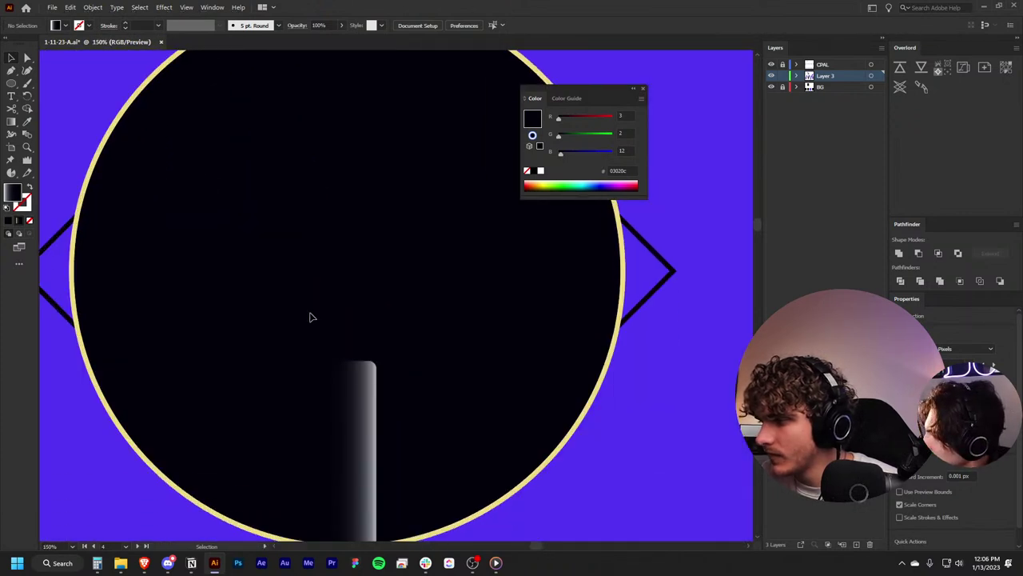
{"action": "scroll", "coordinate": [311, 317], "scroll_direction": "up", "scroll_amount": 1}
{"action": "left_click", "coordinate": [367, 411]}
Step: Eyedrop the cream-outlined shape's style onto the bar
{"action": "scroll", "coordinate": [376, 400], "scroll_direction": "down", "scroll_amount": 4}
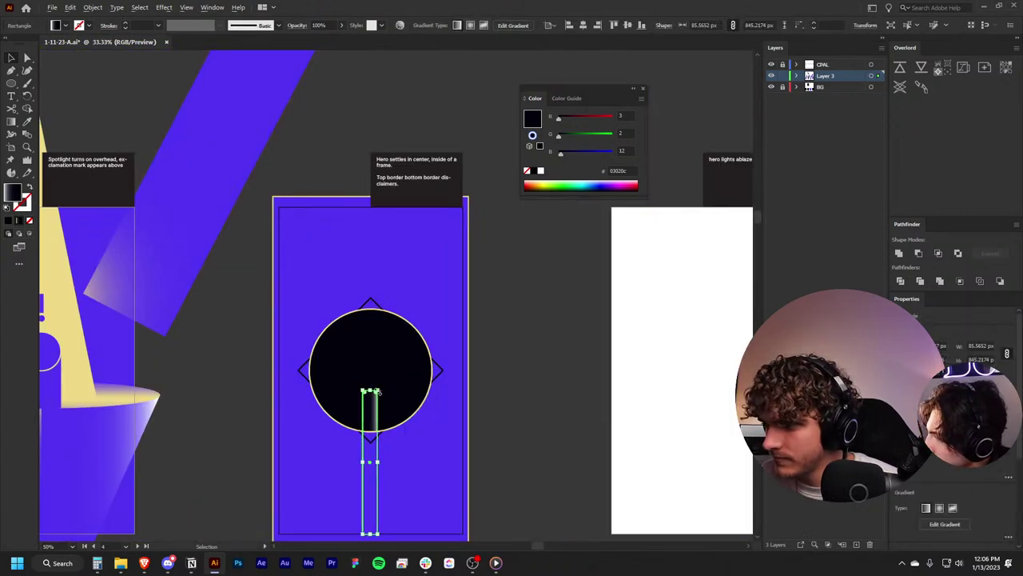
{"action": "key", "text": "i"}
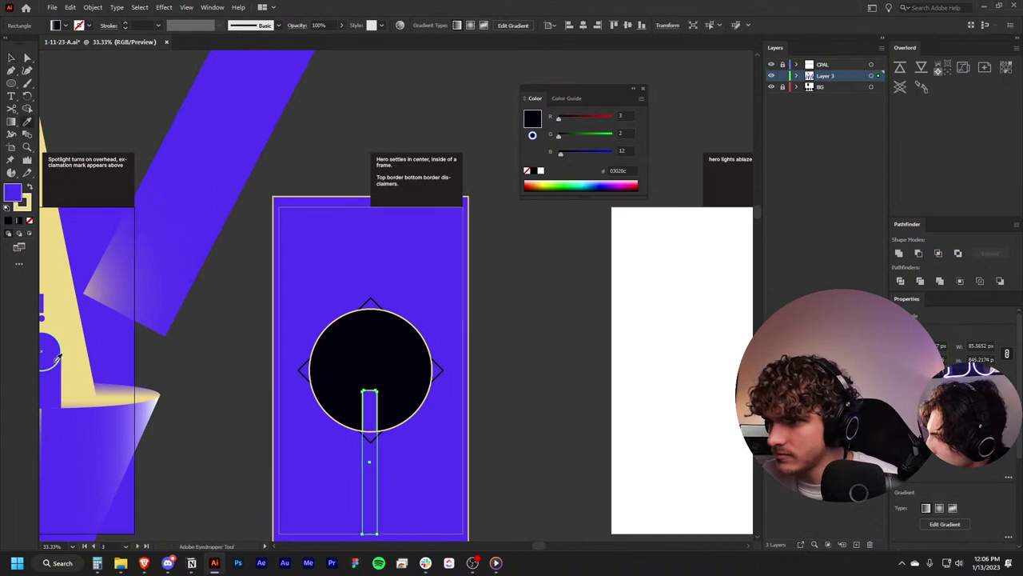
{"action": "left_click", "coordinate": [88, 384]}
{"action": "key", "text": "ctrl+z"}
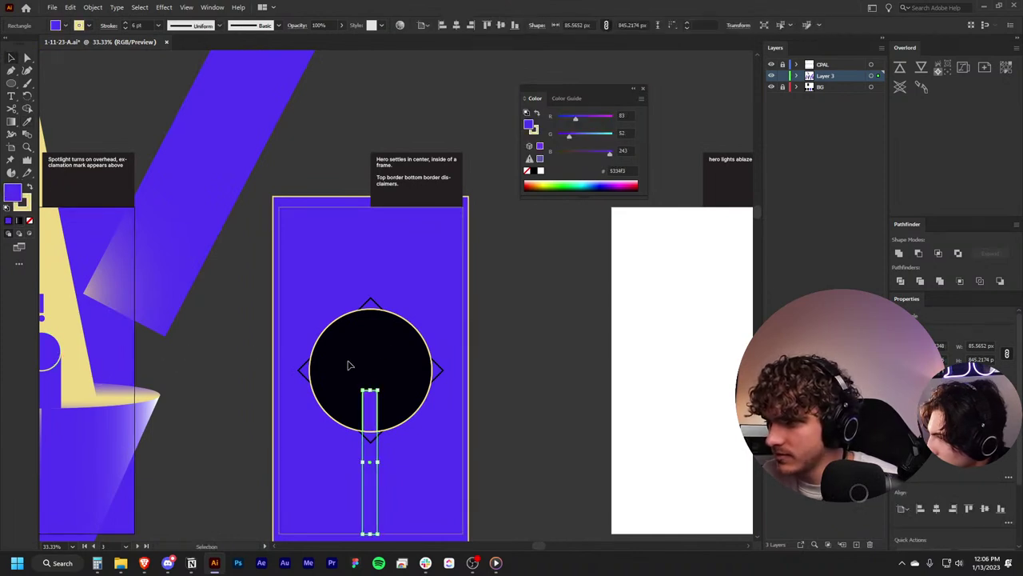
{"action": "left_click", "coordinate": [391, 359]}
{"action": "scroll", "coordinate": [391, 359], "scroll_direction": "down", "scroll_amount": 3}
{"action": "key", "text": "ctrl+equal"}
{"action": "key", "text": "v"}
Step: Extend the bar down to the inner frame and fill it with the circle's black 03020c
{"action": "left_click_drag", "start_coordinate": [319, 350], "coordinate": [319, 503]}
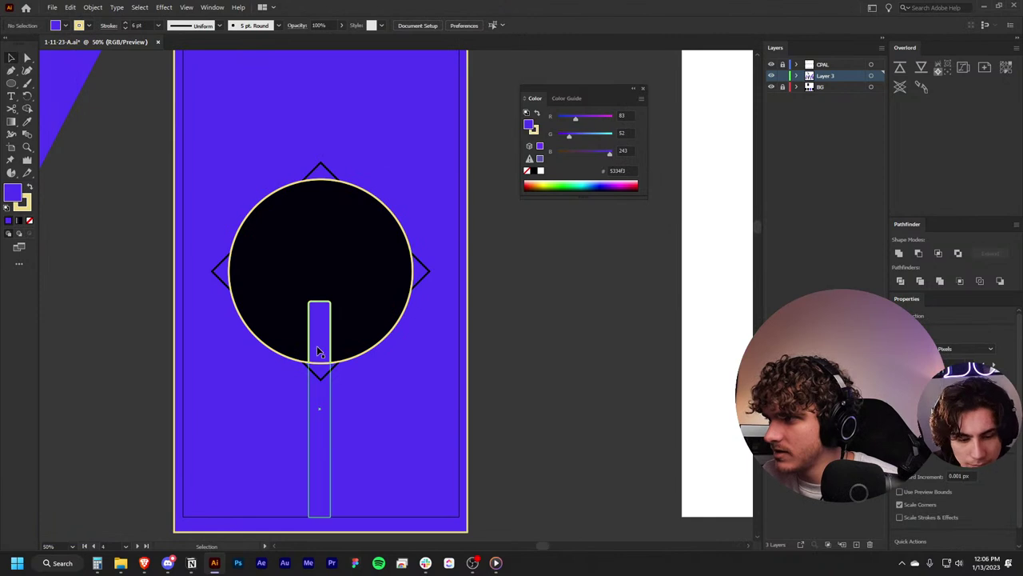
{"action": "scroll", "coordinate": [377, 356], "scroll_direction": "left", "scroll_amount": 5}
{"action": "key", "text": "i"}
{"action": "left_click", "coordinate": [375, 240]}
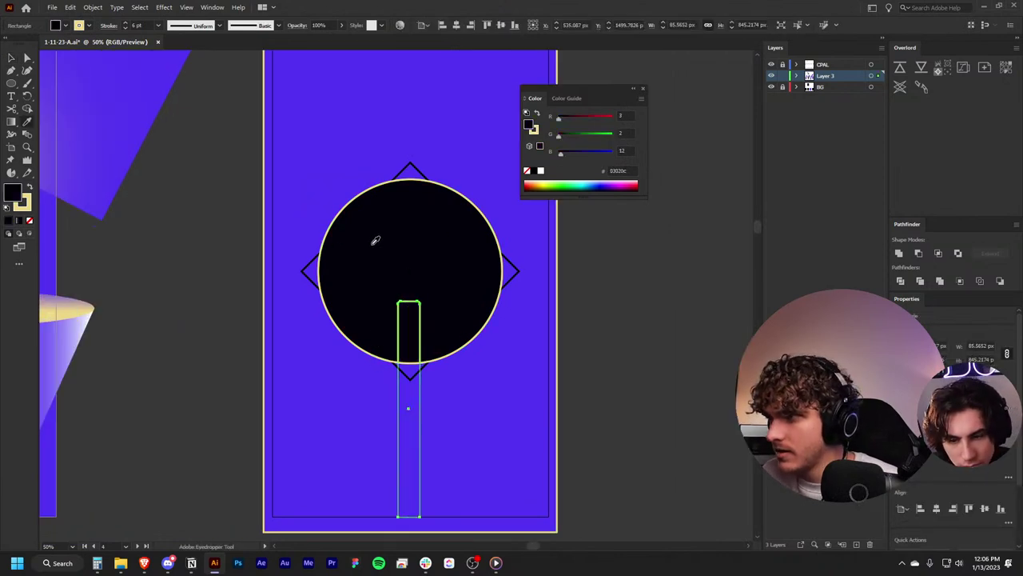
{"action": "scroll", "coordinate": [357, 251], "scroll_direction": "down", "scroll_amount": 2}
{"action": "key", "text": "v"}
{"action": "left_click", "coordinate": [499, 300]}
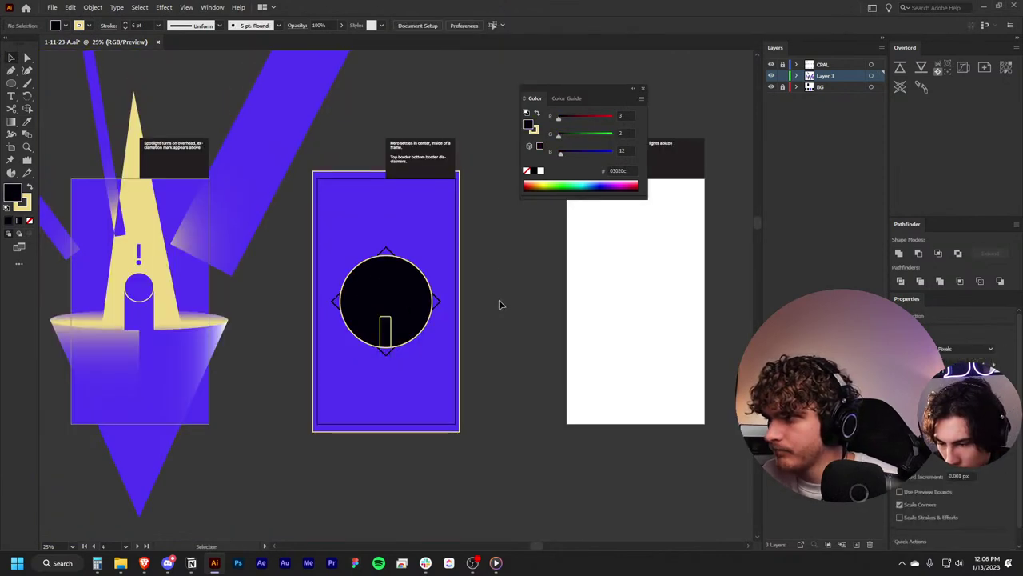
{"action": "scroll", "coordinate": [499, 300], "scroll_direction": "up", "scroll_amount": 1}
{"action": "scroll", "coordinate": [489, 304], "scroll_direction": "up", "scroll_amount": 4}
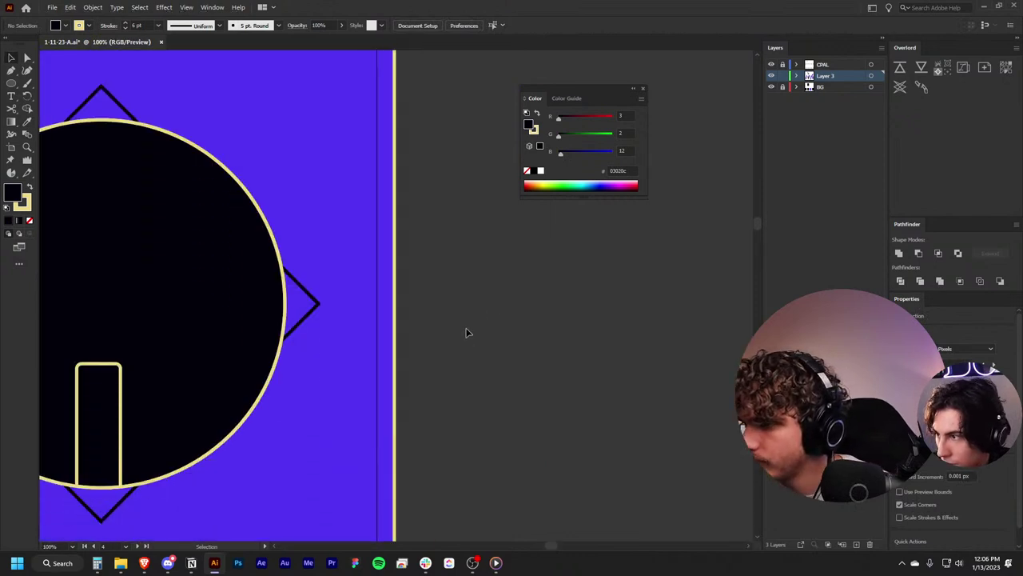
{"action": "scroll", "coordinate": [472, 336], "scroll_direction": "left", "scroll_amount": 4}
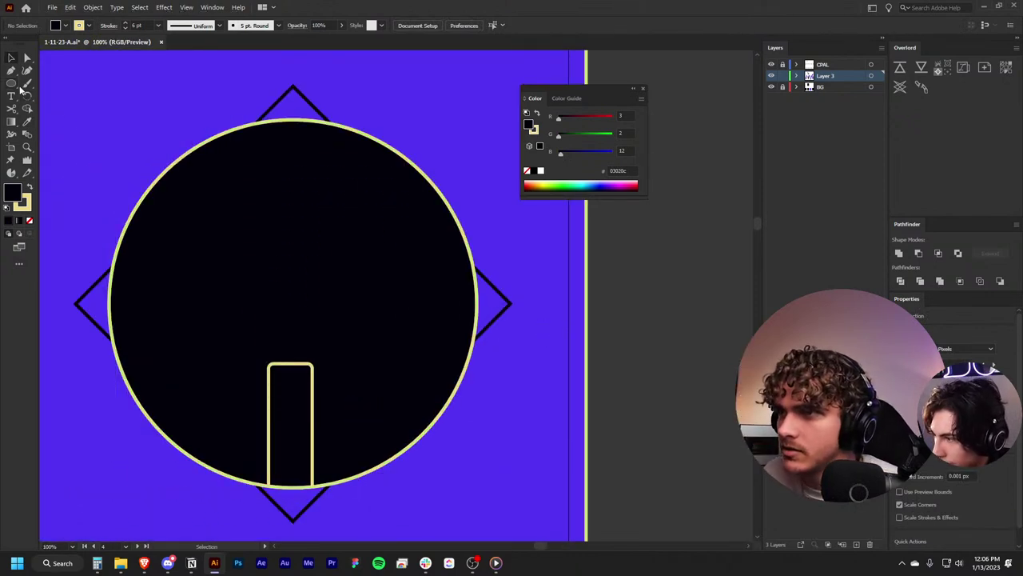
{"action": "scroll", "coordinate": [132, 208], "scroll_direction": "down", "scroll_amount": 4}
{"action": "scroll", "coordinate": [132, 208], "scroll_direction": "down", "scroll_amount": 2}
{"action": "scroll", "coordinate": [132, 208], "scroll_direction": "up", "scroll_amount": 1}
Step: Make the yellow moon ellipse a true circle by entering 5 as its height
{"action": "scroll", "coordinate": [132, 207], "scroll_direction": "up", "scroll_amount": 1}
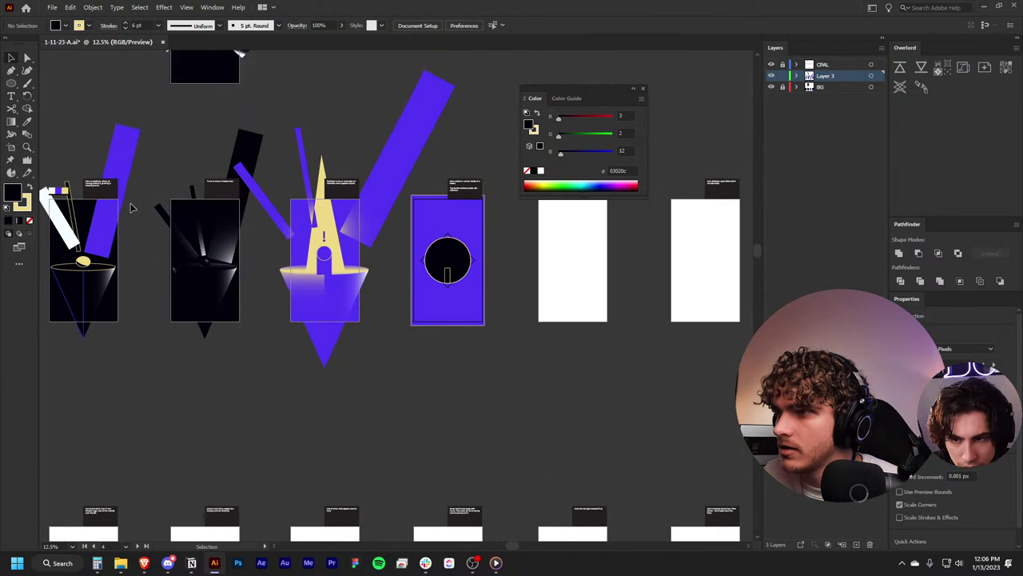
{"action": "scroll", "coordinate": [132, 208], "scroll_direction": "up", "scroll_amount": 1}
{"action": "scroll", "coordinate": [132, 208], "scroll_direction": "up", "scroll_amount": 1}
{"action": "left_click", "coordinate": [84, 313]}
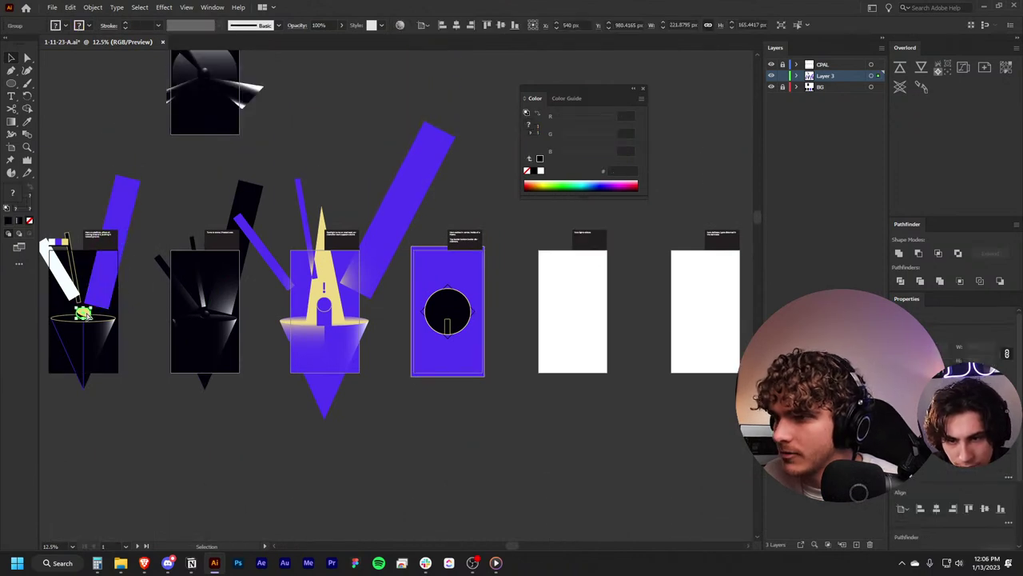
{"action": "scroll", "coordinate": [447, 312], "scroll_direction": "up", "scroll_amount": 5}
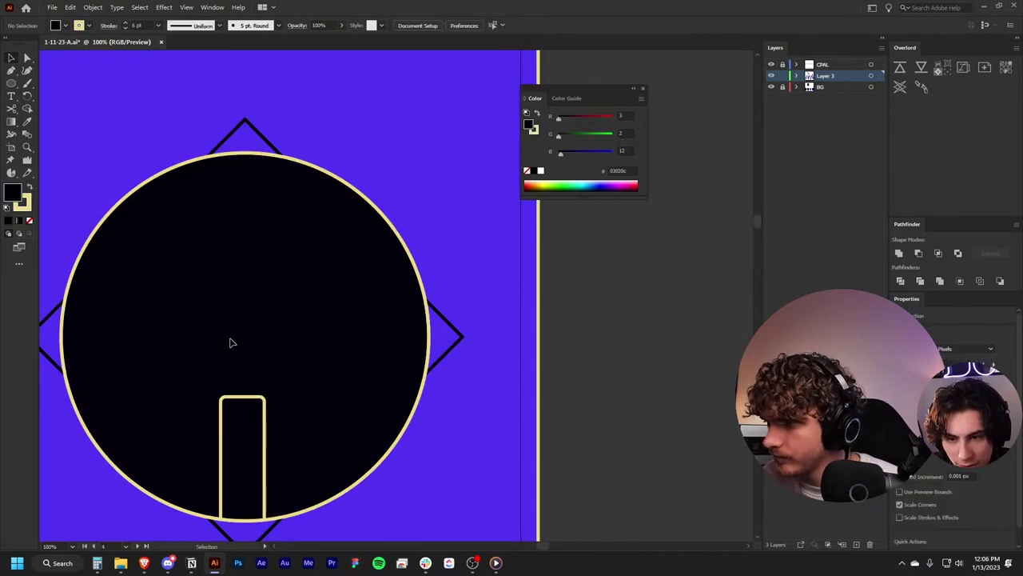
{"action": "scroll", "coordinate": [372, 315], "scroll_direction": "down", "scroll_amount": 3}
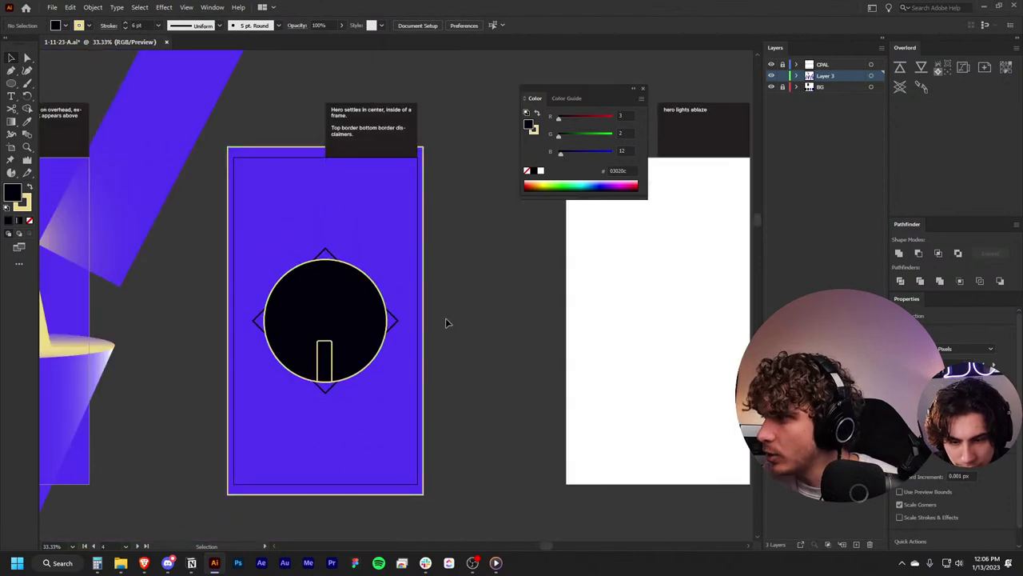
{"action": "scroll", "coordinate": [344, 321], "scroll_direction": "up", "scroll_amount": 2}
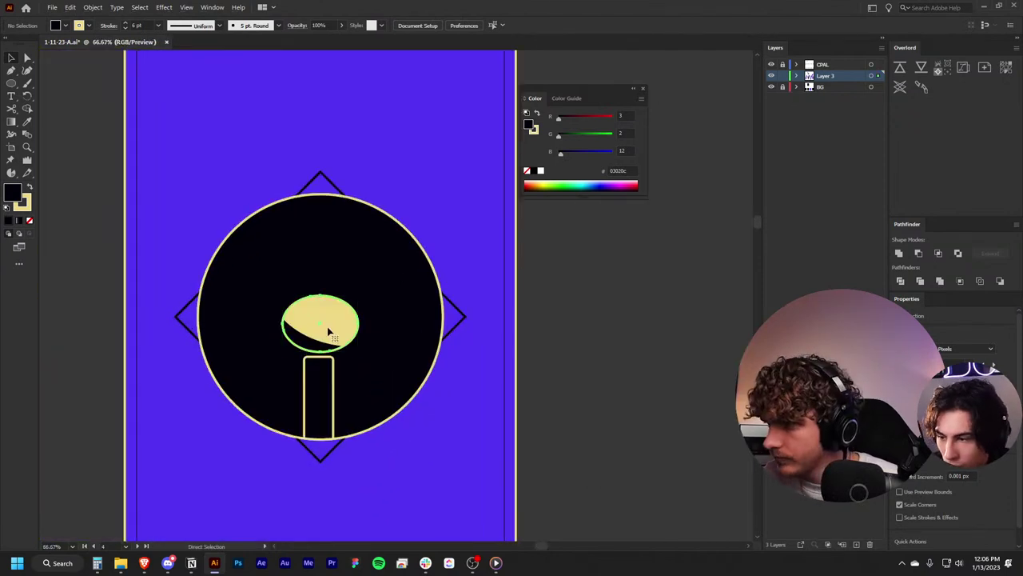
{"action": "key", "text": "v"}
{"action": "left_click", "coordinate": [326, 328]}
{"action": "scroll", "coordinate": [327, 328], "scroll_direction": "up", "scroll_amount": 2}
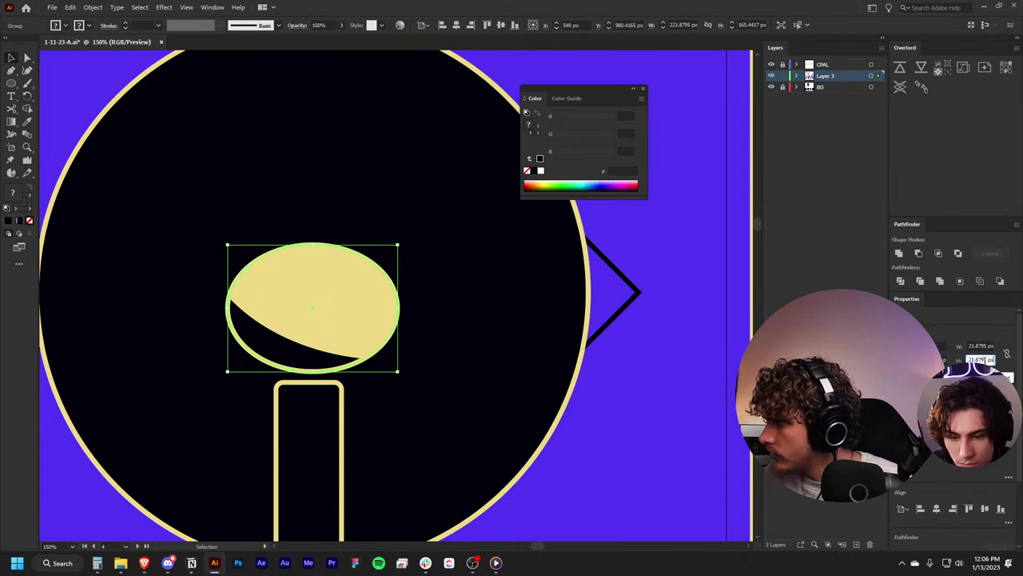
{"action": "type", "text": "5"}
{"action": "key", "text": "Return"}
Step: Move the yellow circle up and centre it vertically within the black emblem
{"action": "left_click_drag", "start_coordinate": [351, 362], "coordinate": [354, 324]}
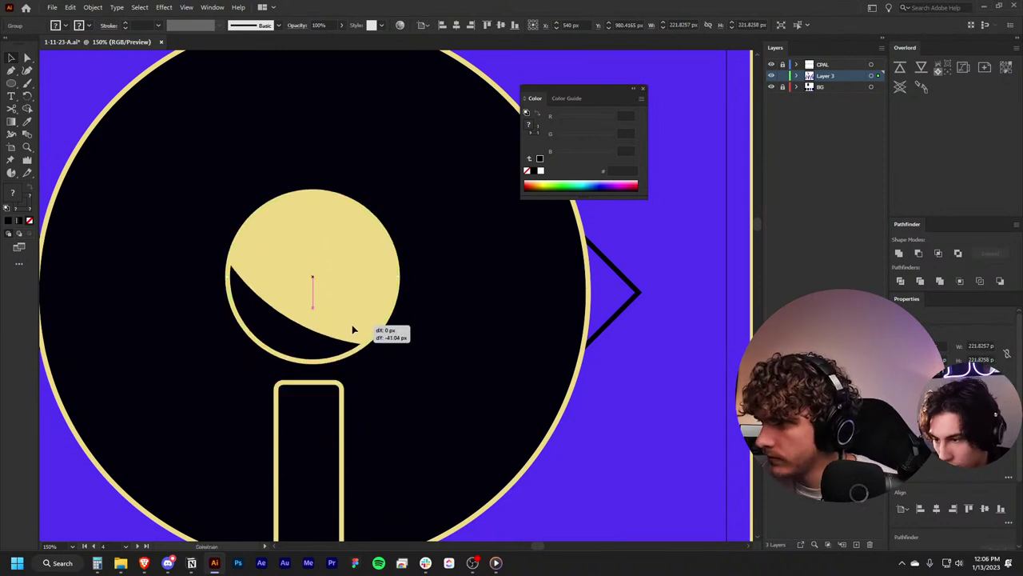
{"action": "key", "text": "ctrl+minus"}
{"action": "key", "text": "ctrl+minus"}
{"action": "key", "text": "ctrl+minus"}
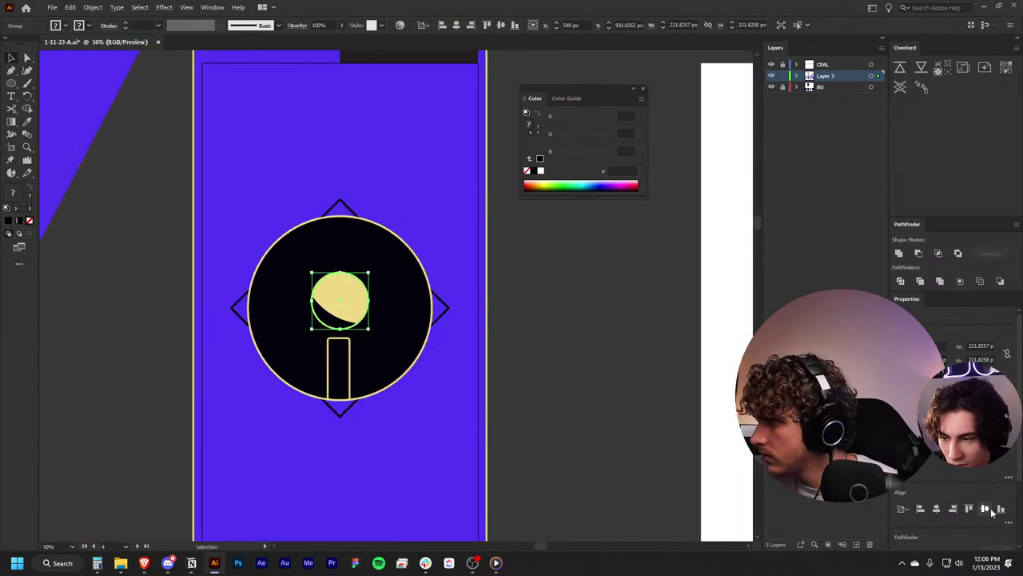
{"action": "left_click", "coordinate": [990, 511]}
{"action": "key", "text": "ctrl+plus"}
Step: Resize the i's stem rectangle
{"action": "key", "text": "ctrl+plus"}
{"action": "key", "text": "ctrl+plus"}
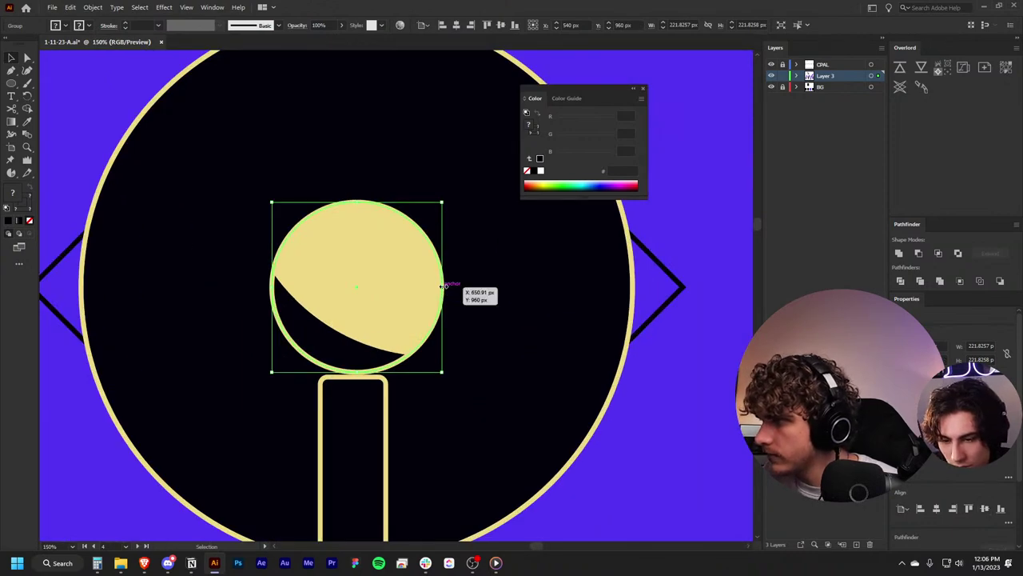
{"action": "key", "text": "ctrl+minus"}
{"action": "key", "text": "ctrl+minus"}
{"action": "key", "text": "ctrl+minus"}
{"action": "left_click", "coordinate": [469, 330]}
{"action": "key", "text": "ctrl+plus"}
{"action": "key", "text": "ctrl+plus"}
{"action": "key", "text": "ctrl+plus"}
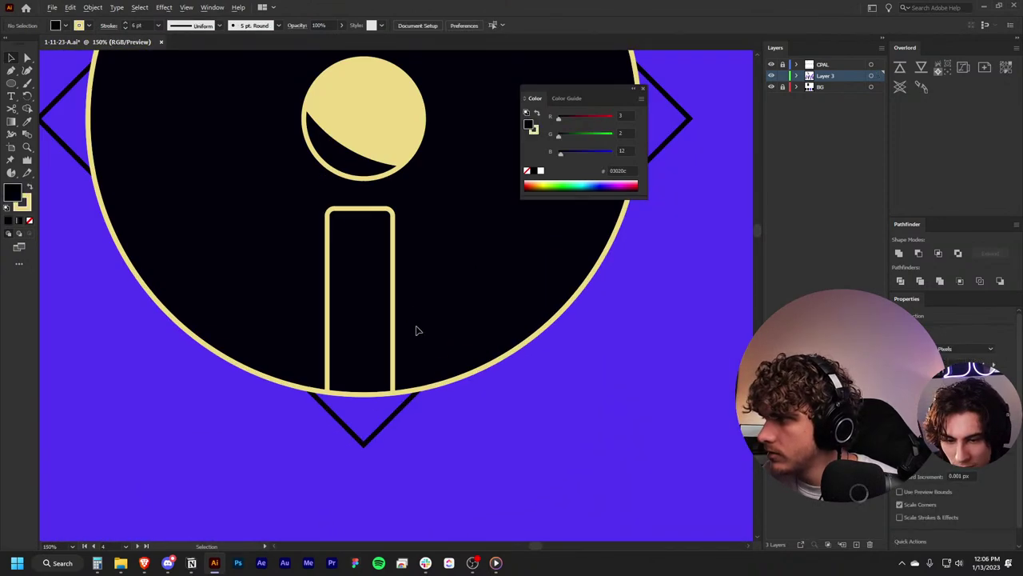
{"action": "left_click_drag", "start_coordinate": [416, 331], "coordinate": [412, 335]}
{"action": "key", "text": "ctrl+minus"}
{"action": "key", "text": "ctrl+minus"}
{"action": "key", "text": "ctrl+minus"}
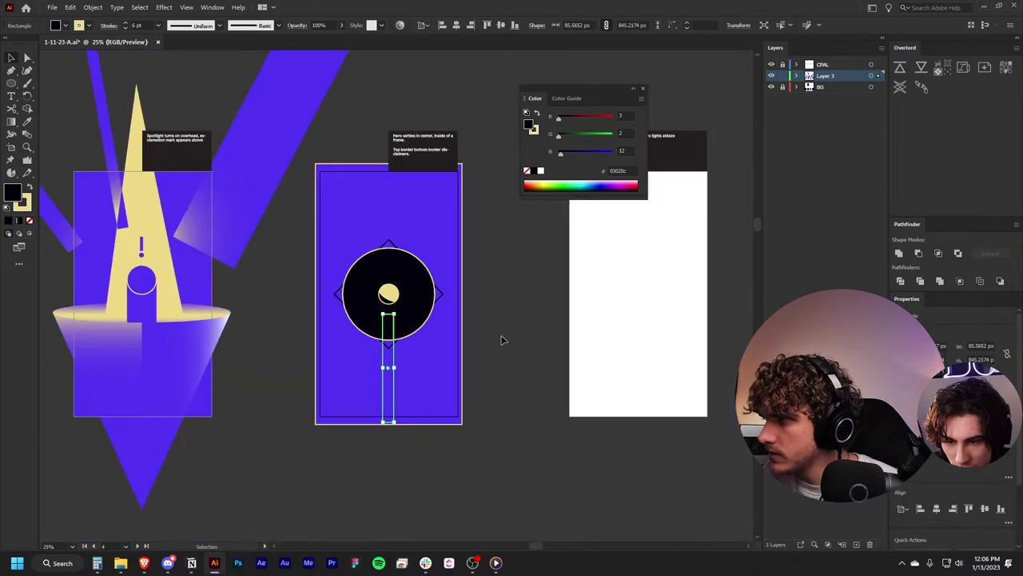
{"action": "left_click", "coordinate": [501, 340]}
{"action": "key", "text": "ctrl+plus"}
Step: Inspect the emblem, selecting the diamond behind the circle and the tall stem rectangle
{"action": "scroll", "coordinate": [484, 329], "scroll_direction": "up", "scroll_amount": 2}
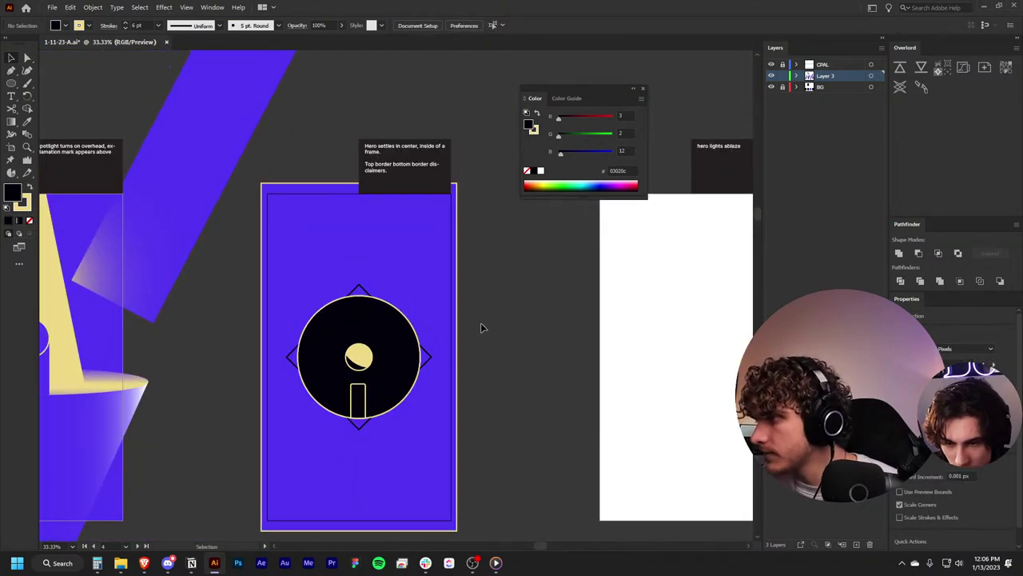
{"action": "scroll", "coordinate": [482, 324], "scroll_direction": "down", "scroll_amount": 3}
{"action": "scroll", "coordinate": [481, 323], "scroll_direction": "up", "scroll_amount": 2}
{"action": "scroll", "coordinate": [481, 324], "scroll_direction": "up", "scroll_amount": 1}
{"action": "scroll", "coordinate": [488, 343], "scroll_direction": "right", "scroll_amount": 2}
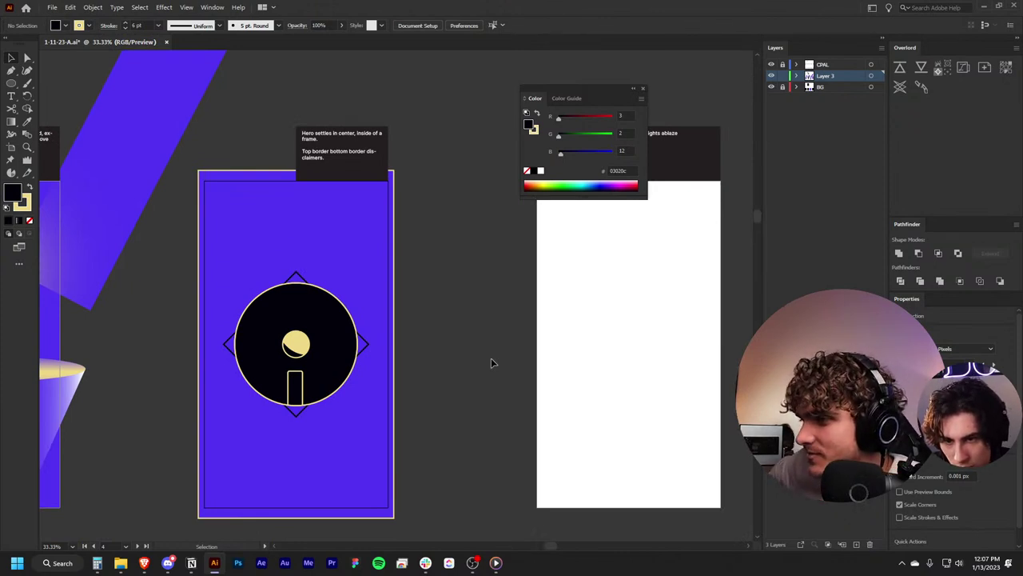
{"action": "scroll", "coordinate": [489, 359], "scroll_direction": "left", "scroll_amount": 2}
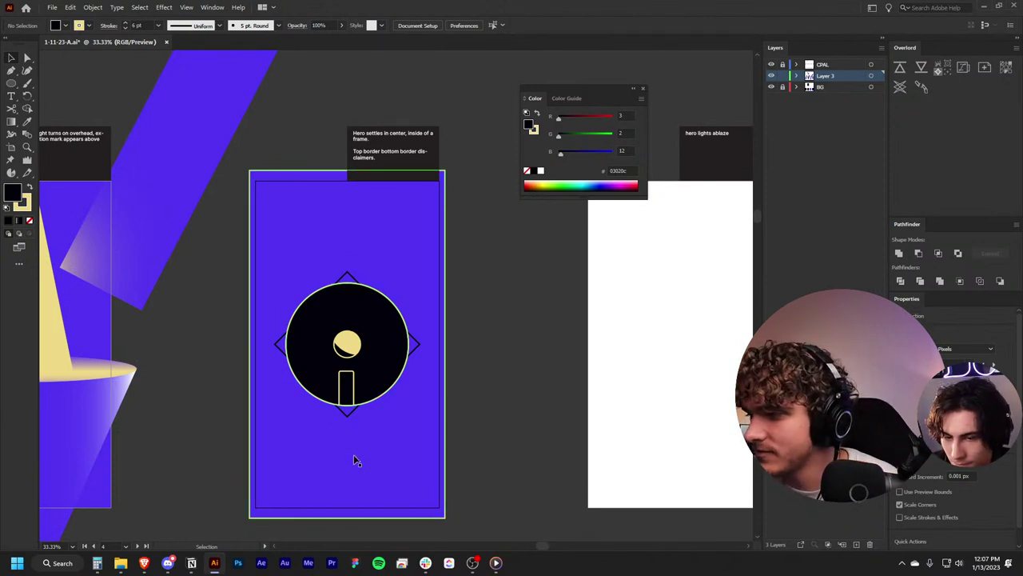
{"action": "key", "text": "ctrl+1"}
{"action": "left_click", "coordinate": [382, 430]}
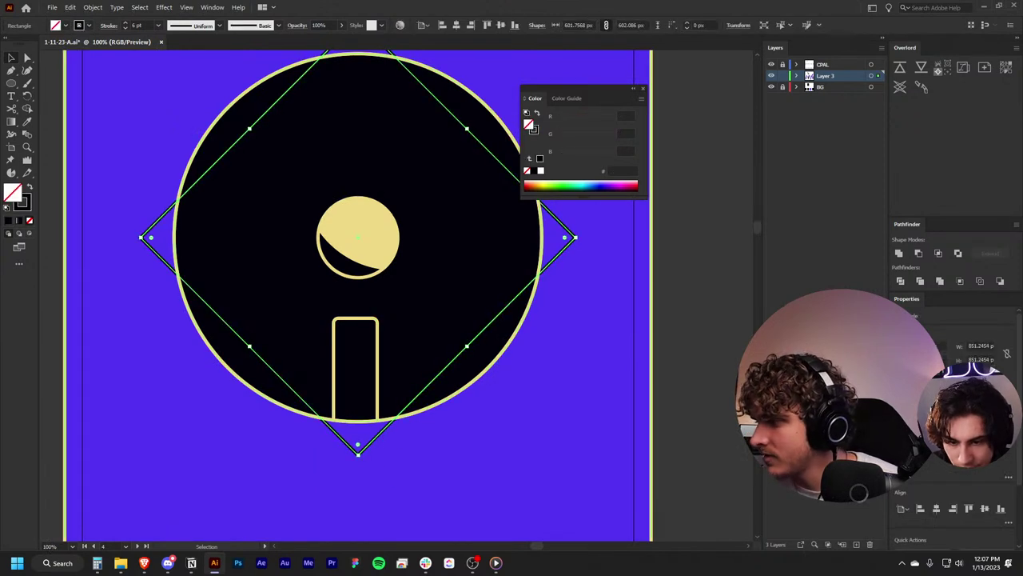
{"action": "left_click", "coordinate": [366, 389]}
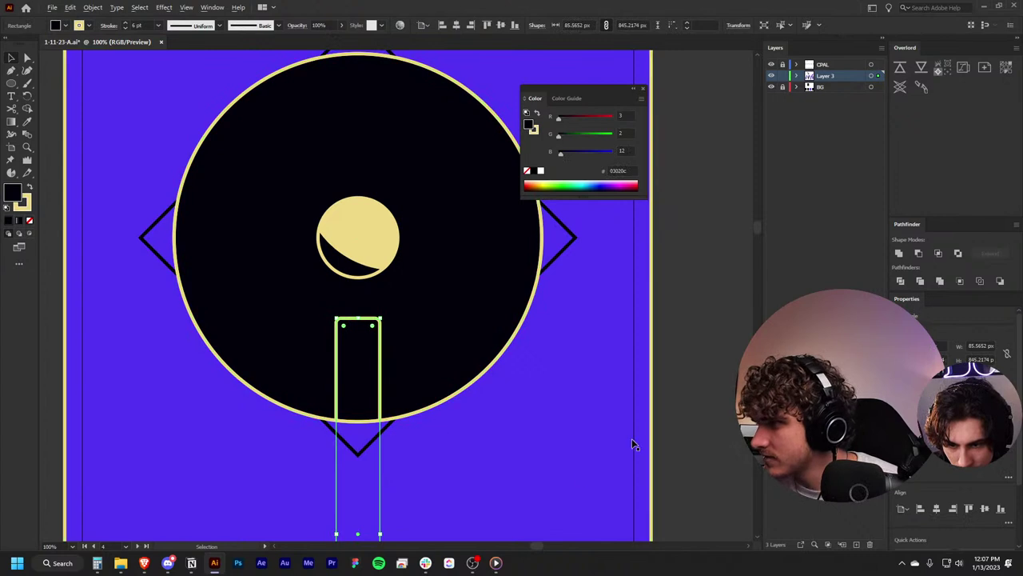
{"action": "key", "text": "ctrl+minus"}
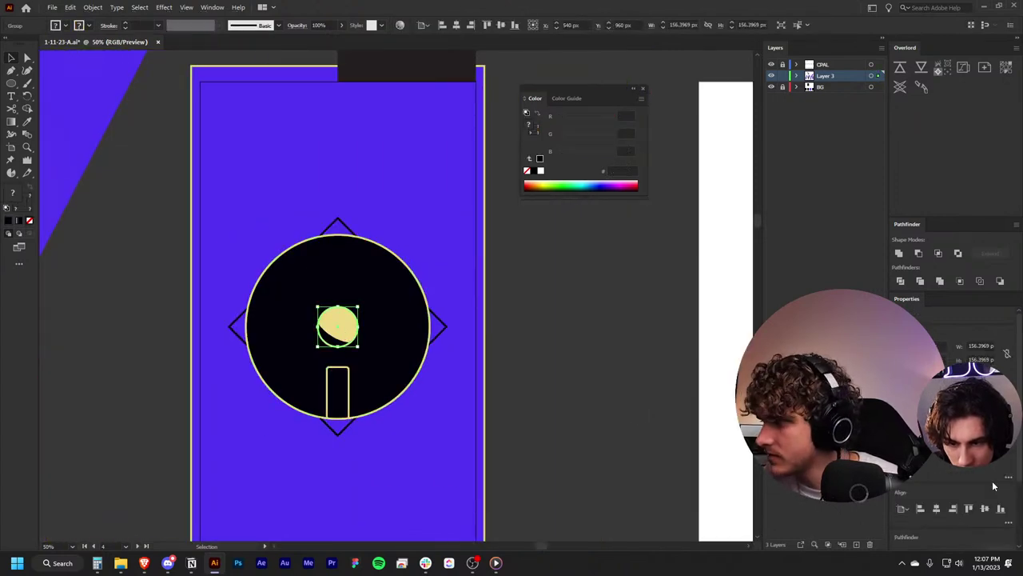
{"action": "left_click", "coordinate": [574, 413]}
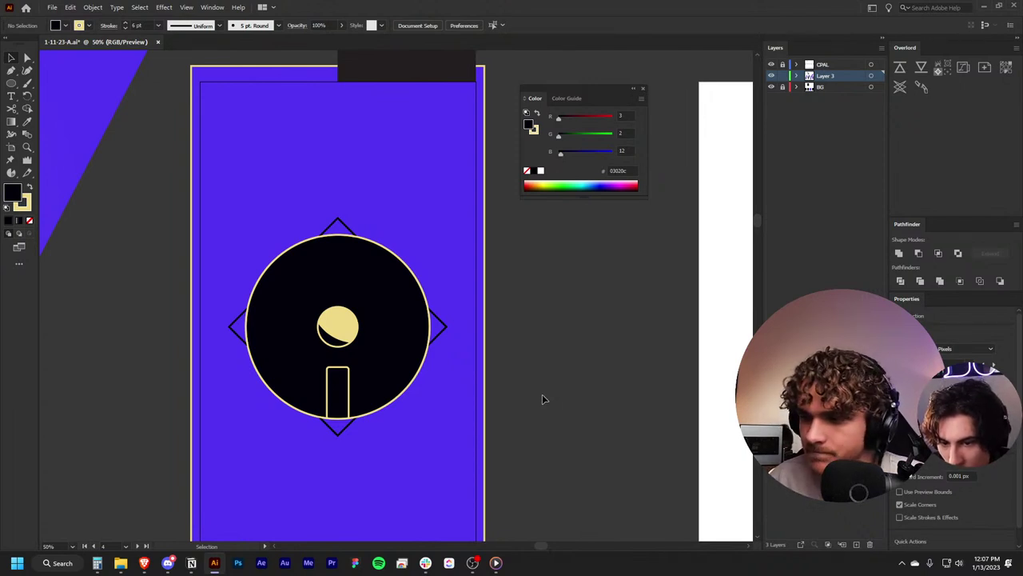
{"action": "scroll", "coordinate": [541, 394], "scroll_direction": "up", "scroll_amount": 3}
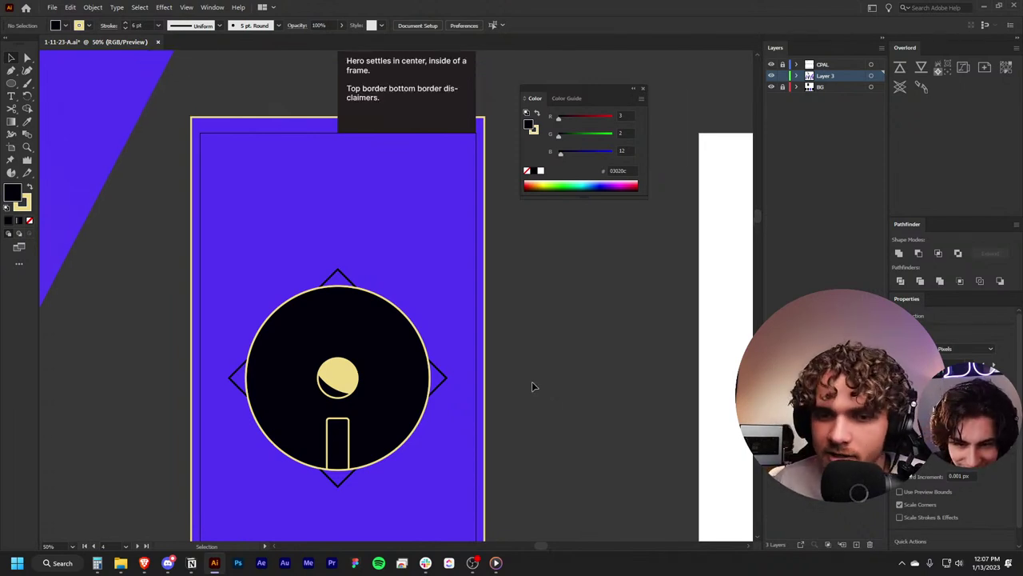
{"action": "scroll", "coordinate": [532, 381], "scroll_direction": "up", "scroll_amount": 2}
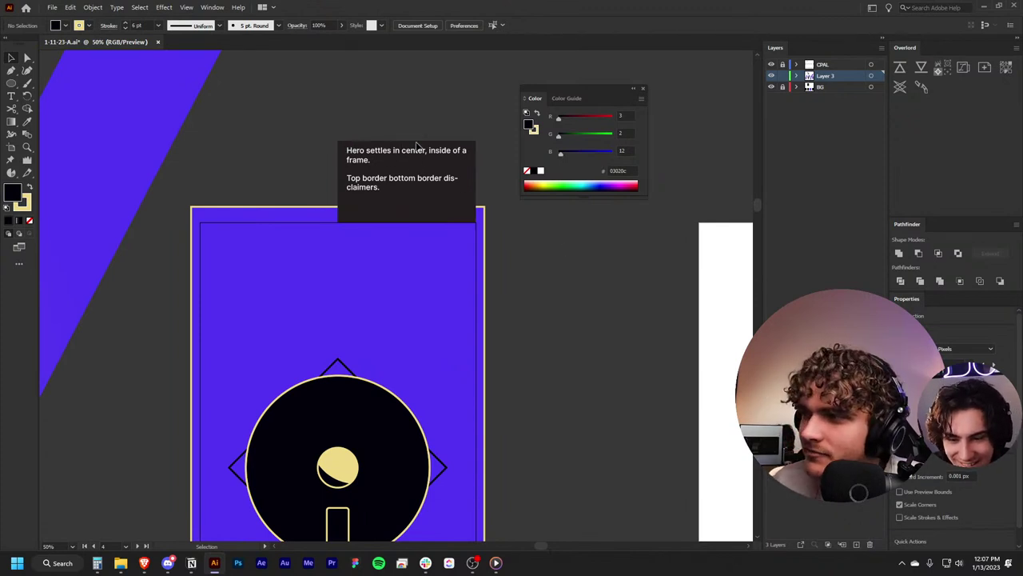
{"action": "scroll", "coordinate": [466, 308], "scroll_direction": "down", "scroll_amount": 2}
{"action": "scroll", "coordinate": [247, 270], "scroll_direction": "down", "scroll_amount": 2}
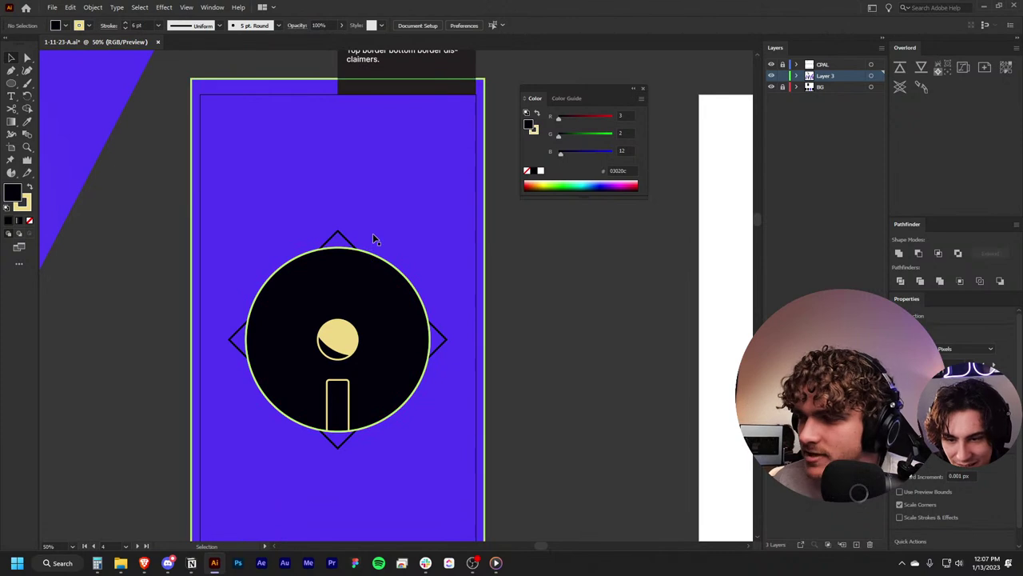
{"action": "scroll", "coordinate": [381, 163], "scroll_direction": "up", "scroll_amount": 3}
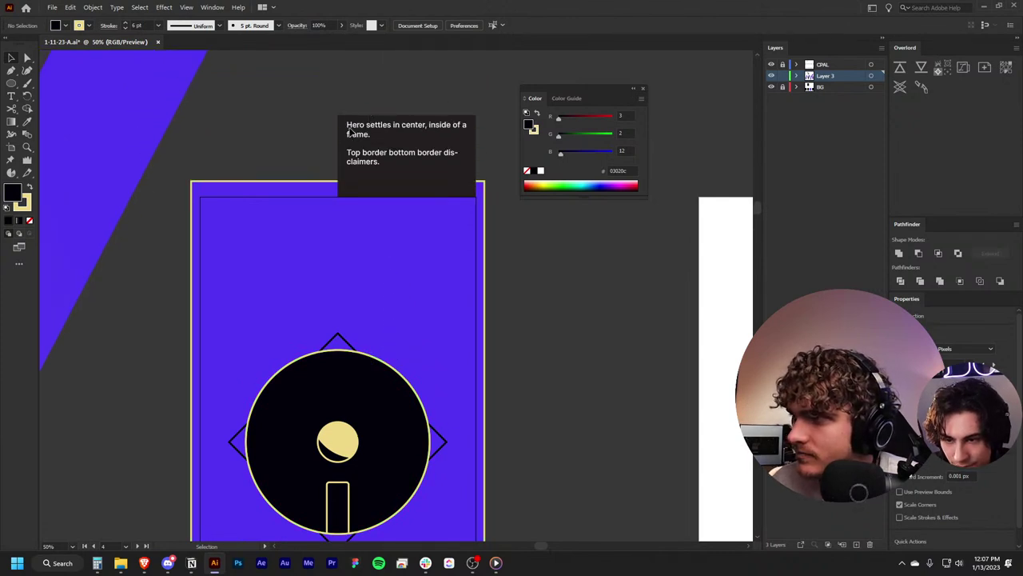
{"action": "scroll", "coordinate": [485, 204], "scroll_direction": "down", "scroll_amount": 3}
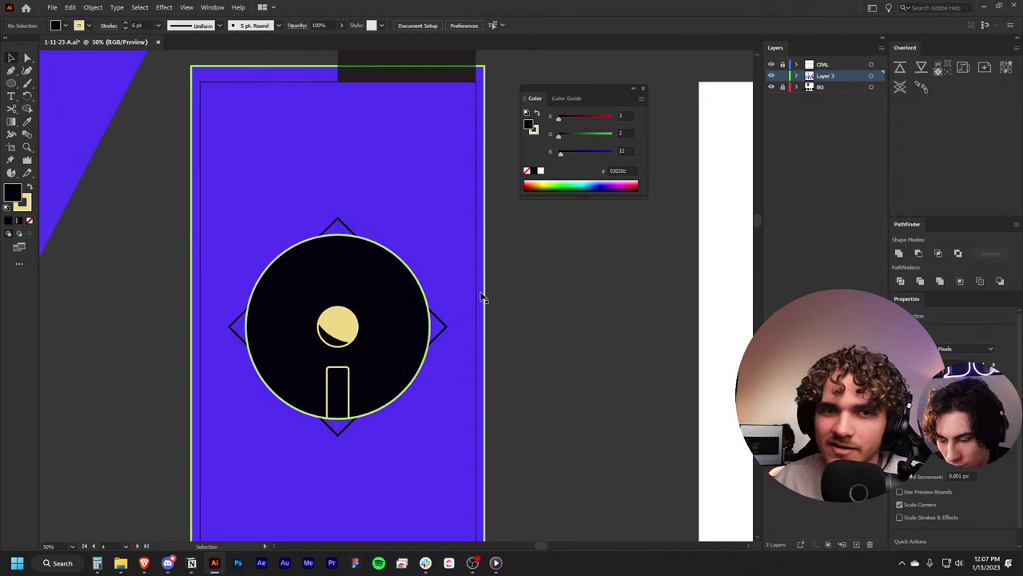
{"action": "scroll", "coordinate": [473, 331], "scroll_direction": "down", "scroll_amount": 4}
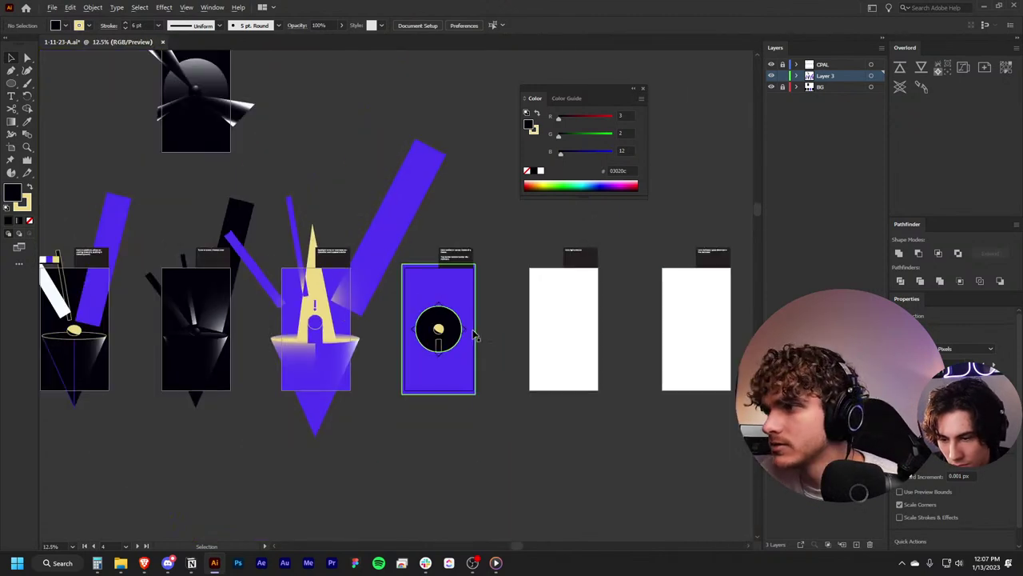
{"action": "scroll", "coordinate": [473, 335], "scroll_direction": "up", "scroll_amount": 2}
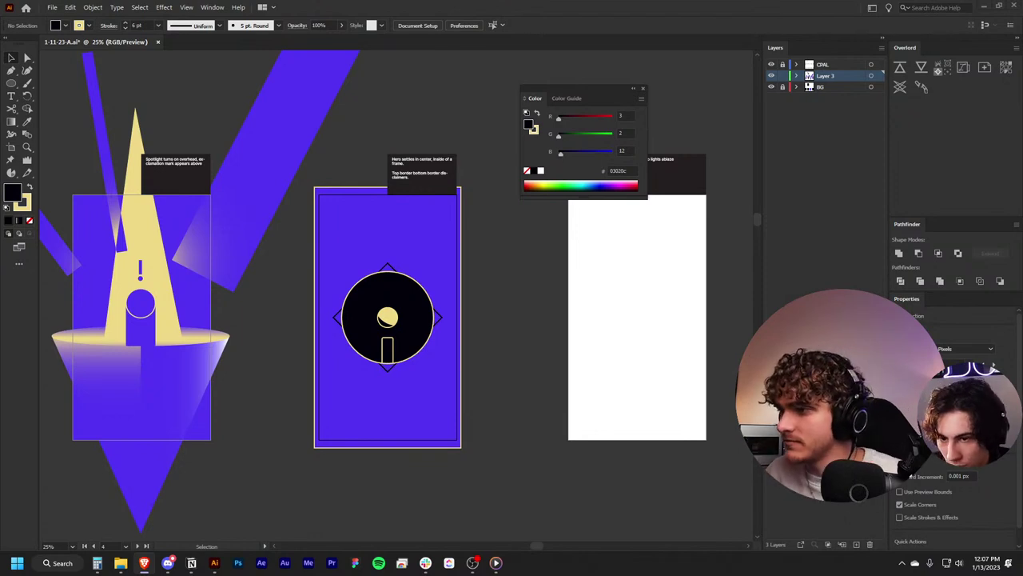
{"action": "scroll", "coordinate": [450, 339], "scroll_direction": "up", "scroll_amount": 3}
{"action": "scroll", "coordinate": [455, 336], "scroll_direction": "up", "scroll_amount": 2}
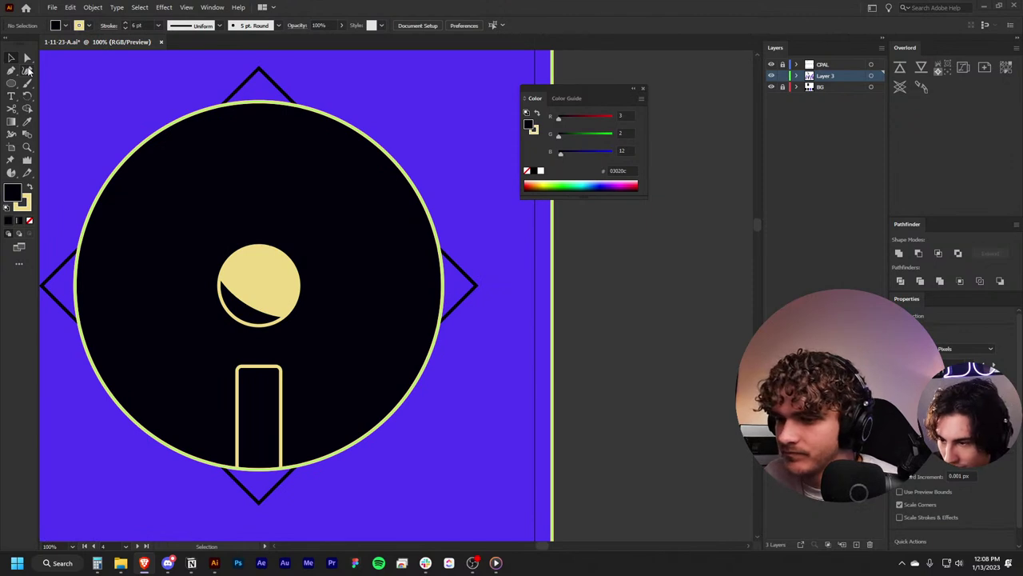
{"action": "left_click", "coordinate": [16, 73]}
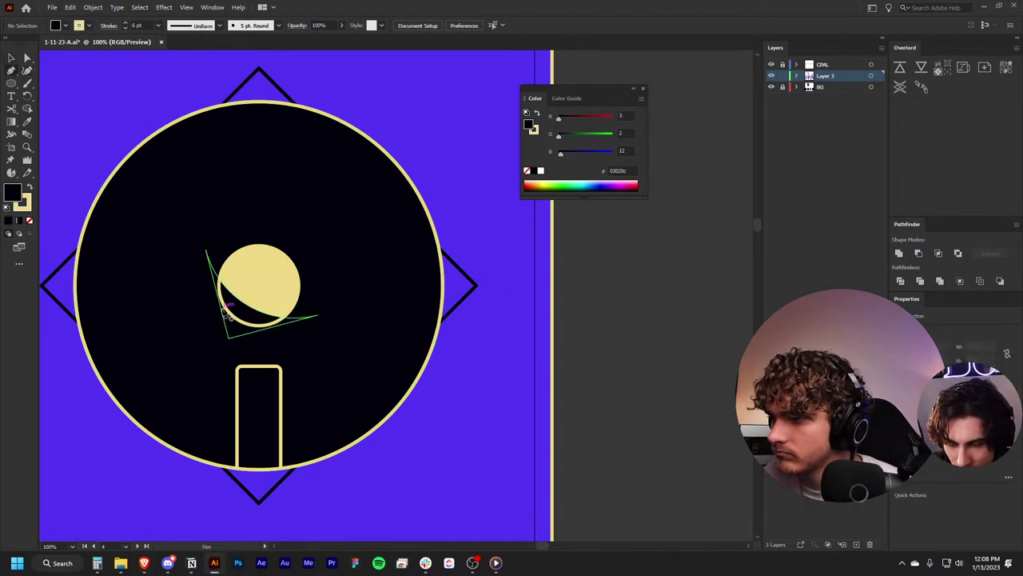
{"action": "scroll", "coordinate": [260, 350], "scroll_direction": "down", "scroll_amount": 3}
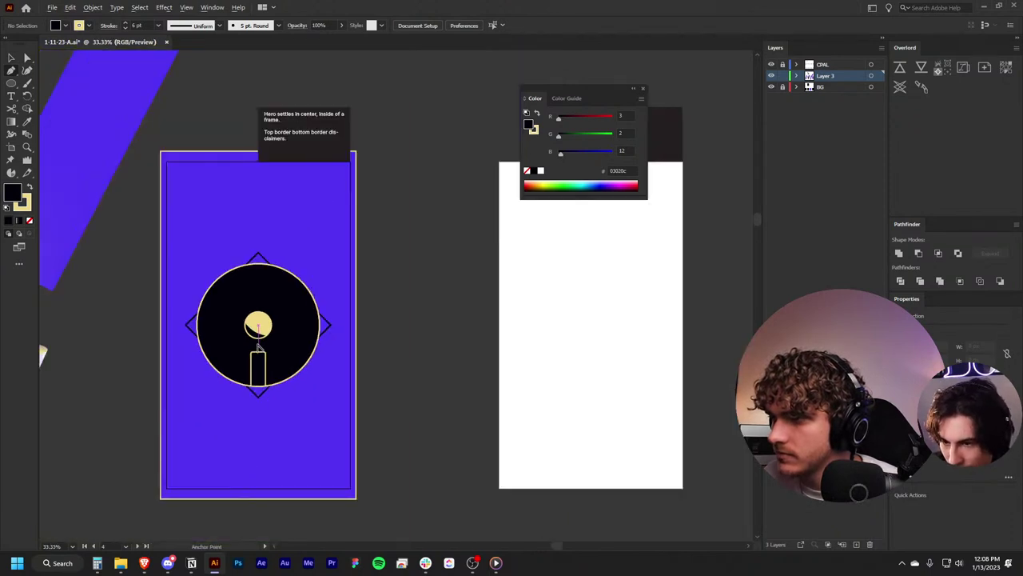
{"action": "key", "text": "v"}
{"action": "scroll", "coordinate": [389, 313], "scroll_direction": "right", "scroll_amount": 2}
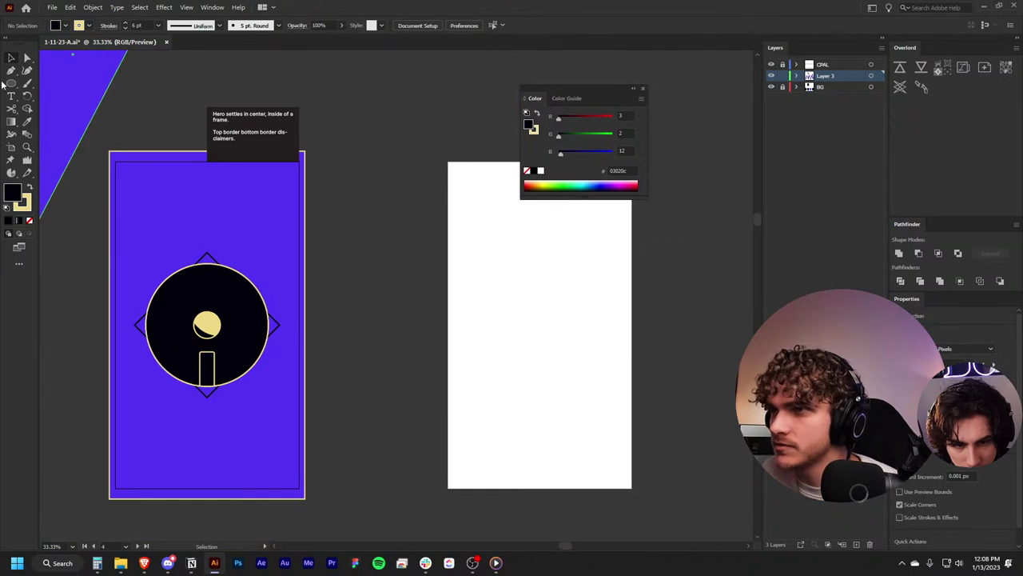
Step: Draw a black rectangle across the top of the poster, widened to its right edge
{"action": "left_click_drag", "start_coordinate": [11, 84], "coordinate": [56, 83]}
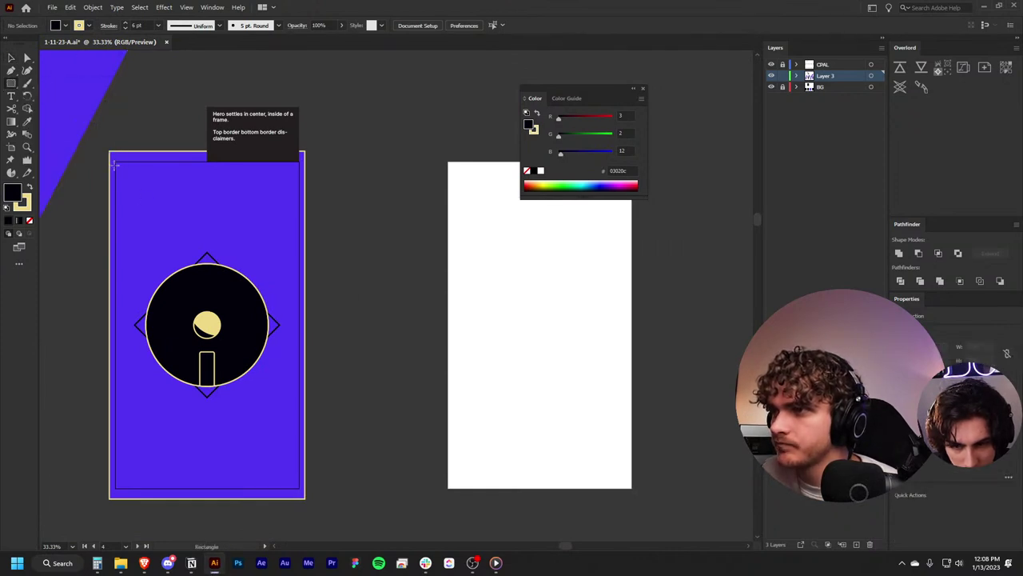
{"action": "mouse_move", "coordinate": [116, 161]}
{"action": "left_mouse_down"}
{"action": "mouse_move", "coordinate": [292, 249]}
{"action": "mouse_move", "coordinate": [302, 240]}
{"action": "left_mouse_up"}
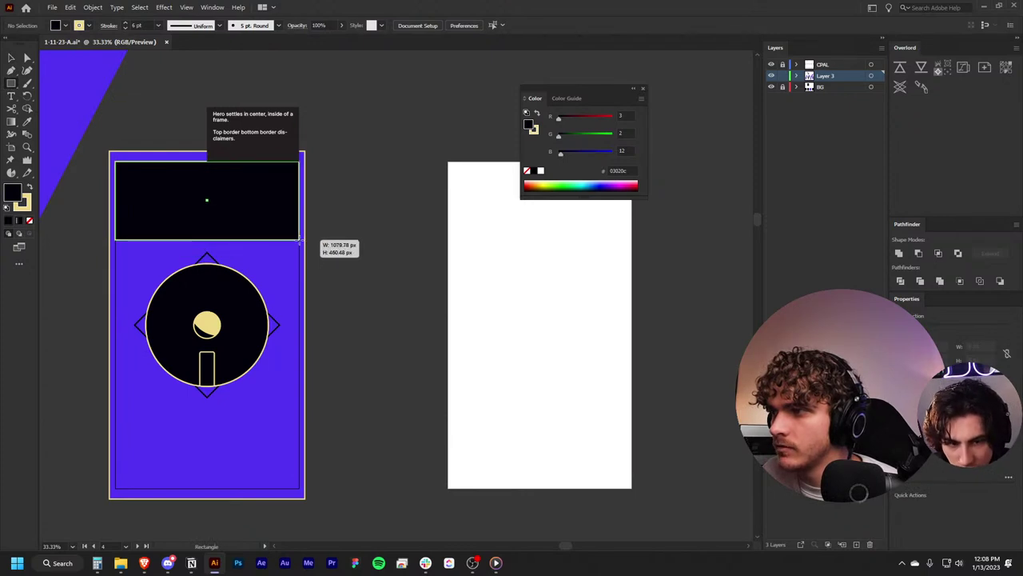
{"action": "key", "text": "v"}
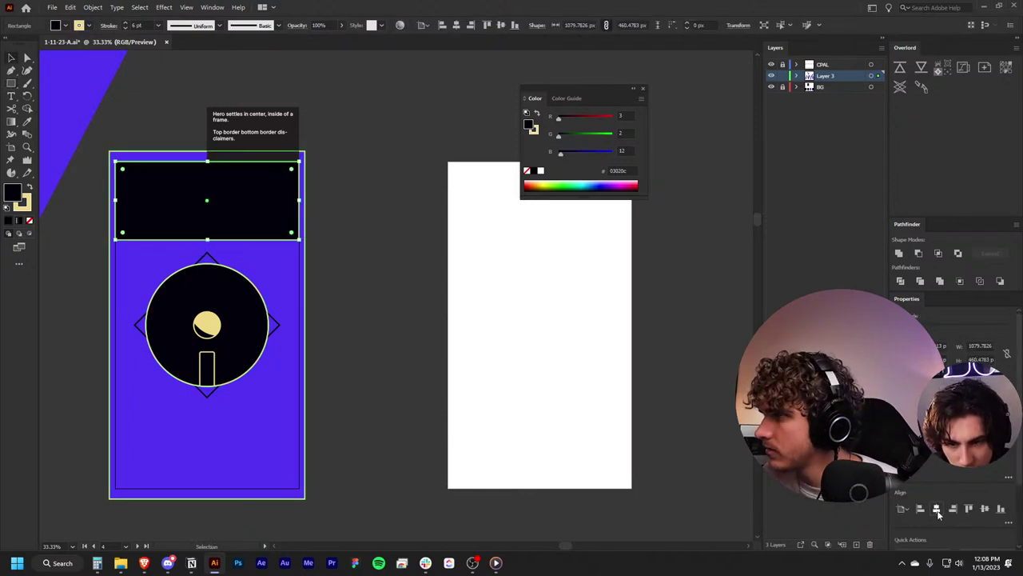
{"action": "scroll", "coordinate": [204, 178], "scroll_direction": "up", "scroll_amount": 5, "text": "alt"}
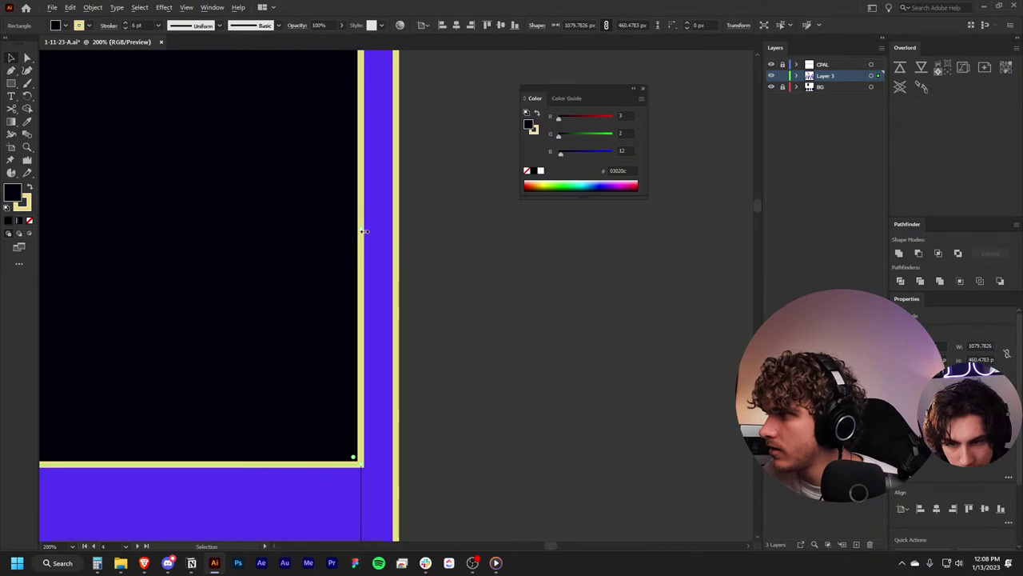
{"action": "left_click_drag", "start_coordinate": [364, 231], "coordinate": [402, 235]}
{"action": "left_click", "coordinate": [438, 244]}
Step: Drag the black rectangle's top edge up to the artboard's top edge
{"action": "scroll", "coordinate": [437, 244], "scroll_direction": "down", "scroll_amount": 6, "text": "alt"}
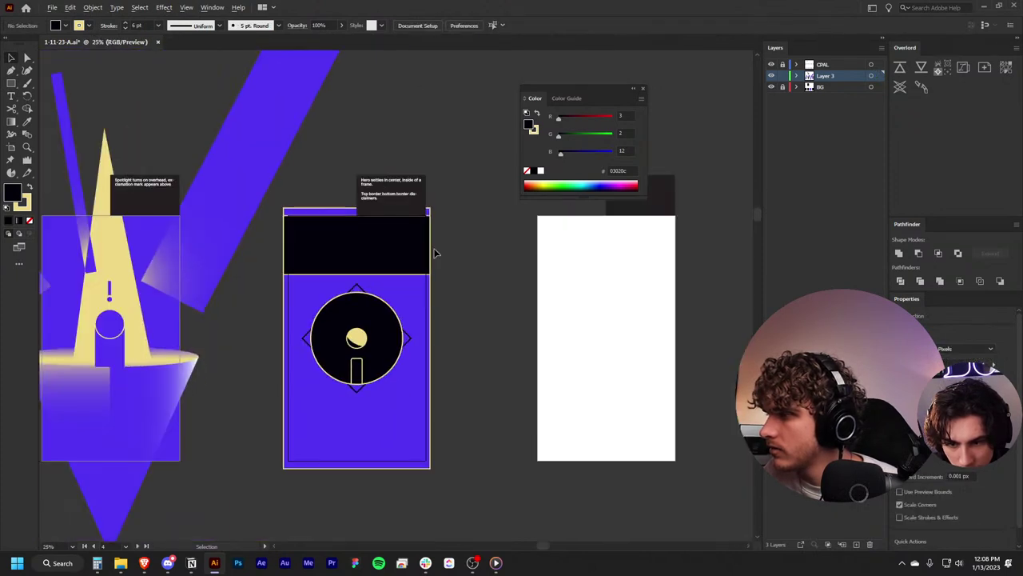
{"action": "scroll", "coordinate": [349, 256], "scroll_direction": "up", "scroll_amount": 1, "text": "alt"}
{"action": "scroll", "coordinate": [411, 276], "scroll_direction": "up", "scroll_amount": 1, "text": "alt"}
{"action": "left_click", "coordinate": [401, 299]}
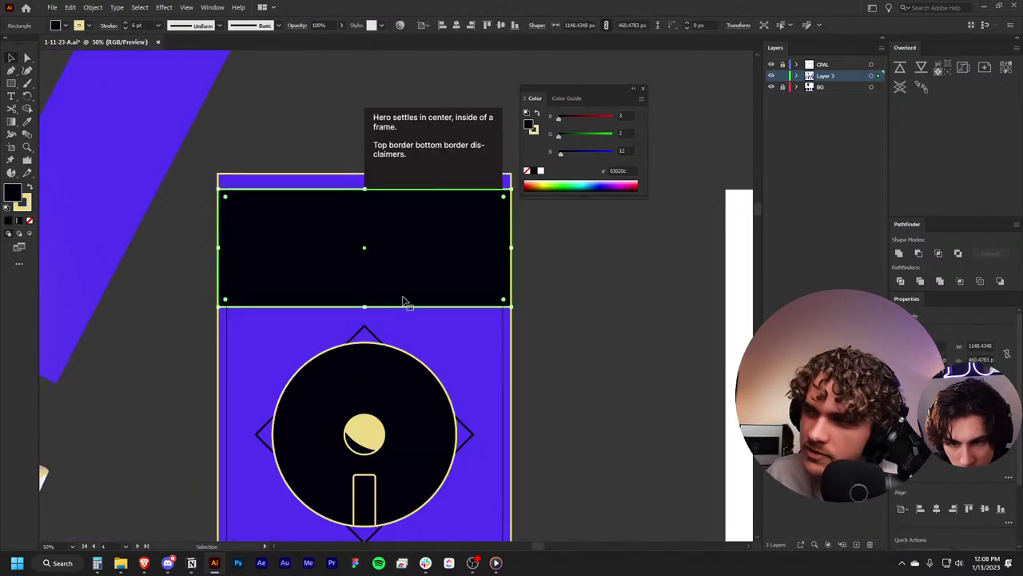
{"action": "left_click_drag", "start_coordinate": [364, 189], "coordinate": [364, 174]}
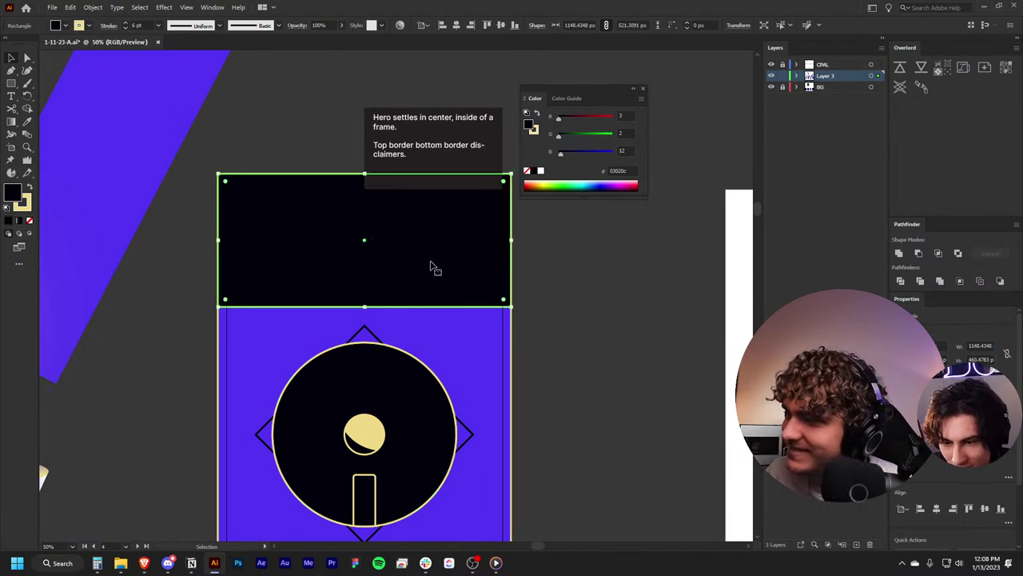
Step: Eyedrop the pale yellow fill onto the top rectangle, undoing a stray purple sample
{"action": "scroll", "coordinate": [514, 366], "scroll_direction": "down", "scroll_amount": 1}
{"action": "key", "text": "i"}
{"action": "left_click", "coordinate": [513, 371]}
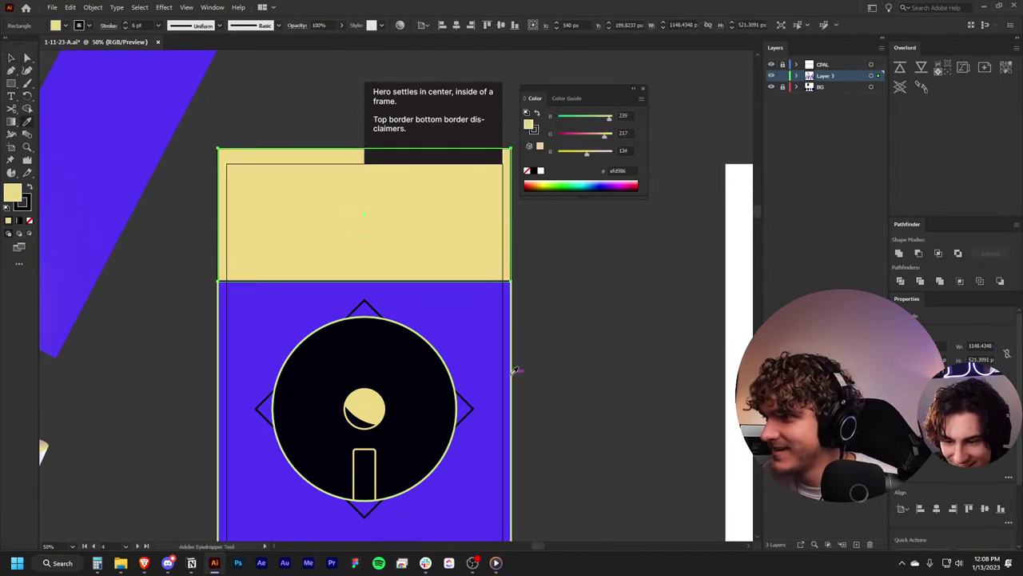
{"action": "key", "text": "v"}
{"action": "scroll", "coordinate": [577, 321], "scroll_direction": "down", "scroll_amount": 2}
{"action": "scroll", "coordinate": [576, 320], "scroll_direction": "up", "scroll_amount": 3}
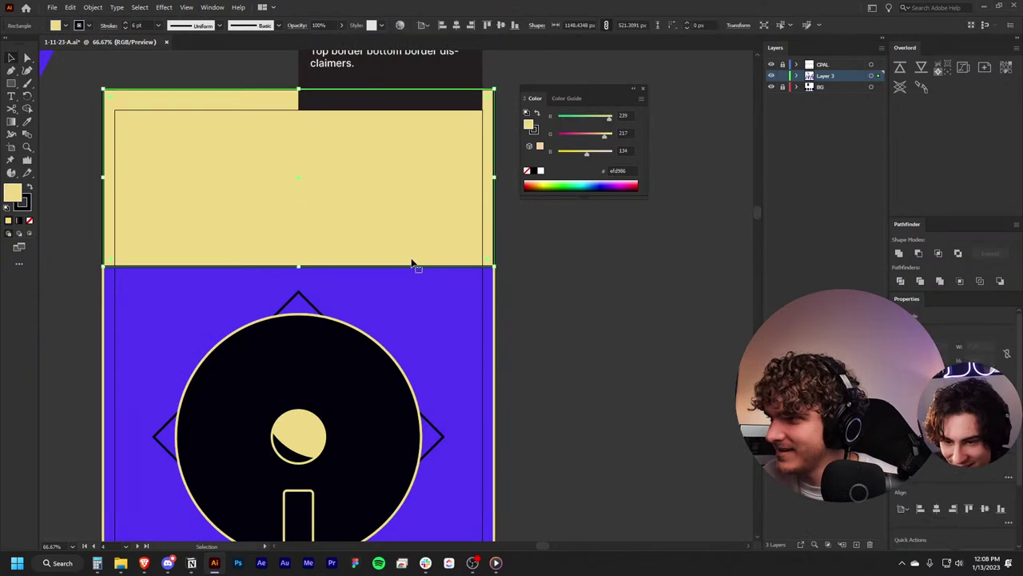
{"action": "key", "text": "i"}
{"action": "left_click", "coordinate": [417, 299], "text": "shift"}
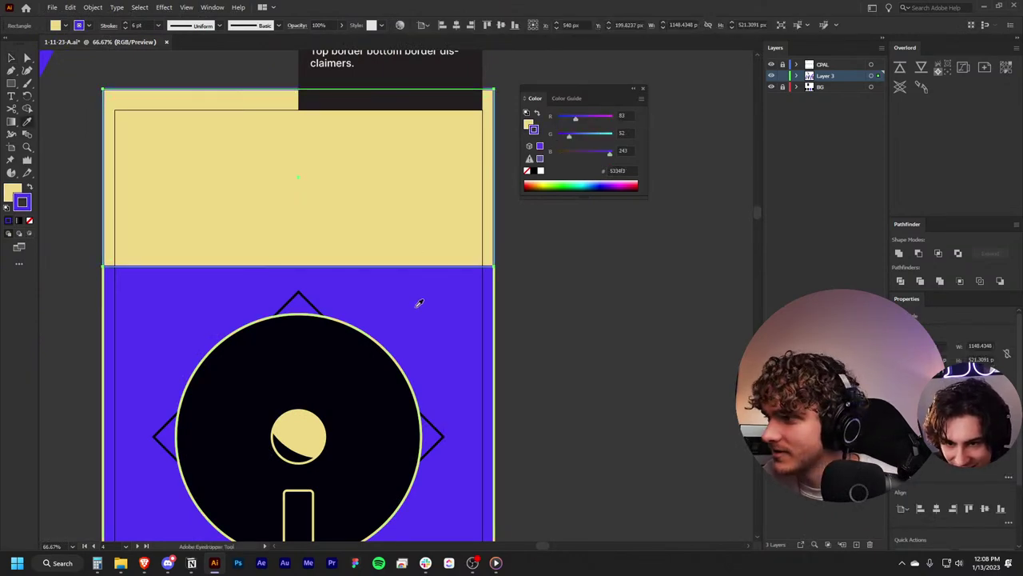
{"action": "key", "text": "v"}
{"action": "left_click", "coordinate": [573, 317]}
{"action": "scroll", "coordinate": [573, 317], "scroll_direction": "down", "scroll_amount": 2}
{"action": "scroll", "coordinate": [573, 320], "scroll_direction": "up", "scroll_amount": 1}
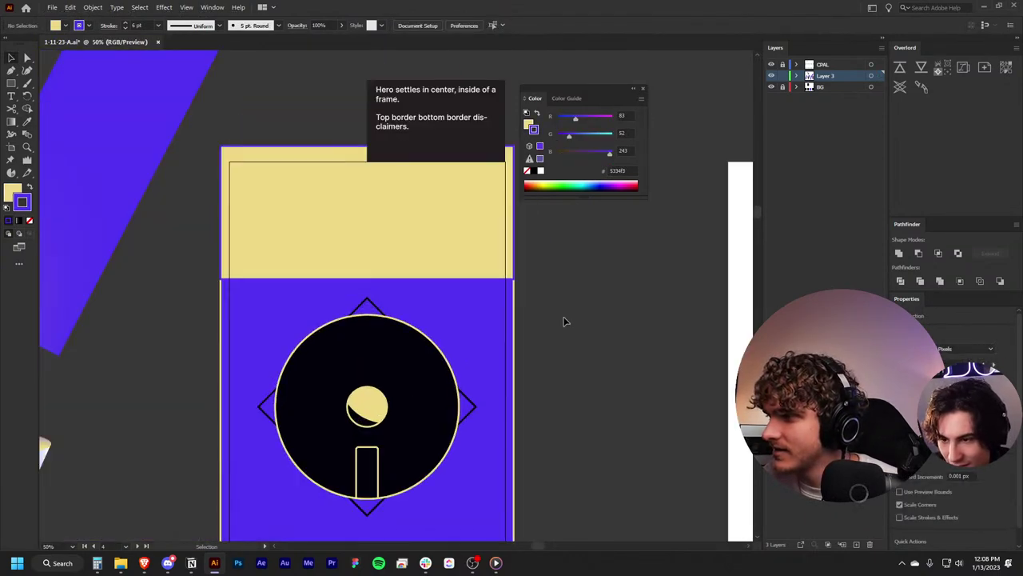
{"action": "key", "text": "ctrl+z"}
Step: Turn on View > Trim View to hide artwork outside the artboards
{"action": "key", "text": "c"}
{"action": "left_click", "coordinate": [583, 315]}
{"action": "left_click", "coordinate": [612, 295]}
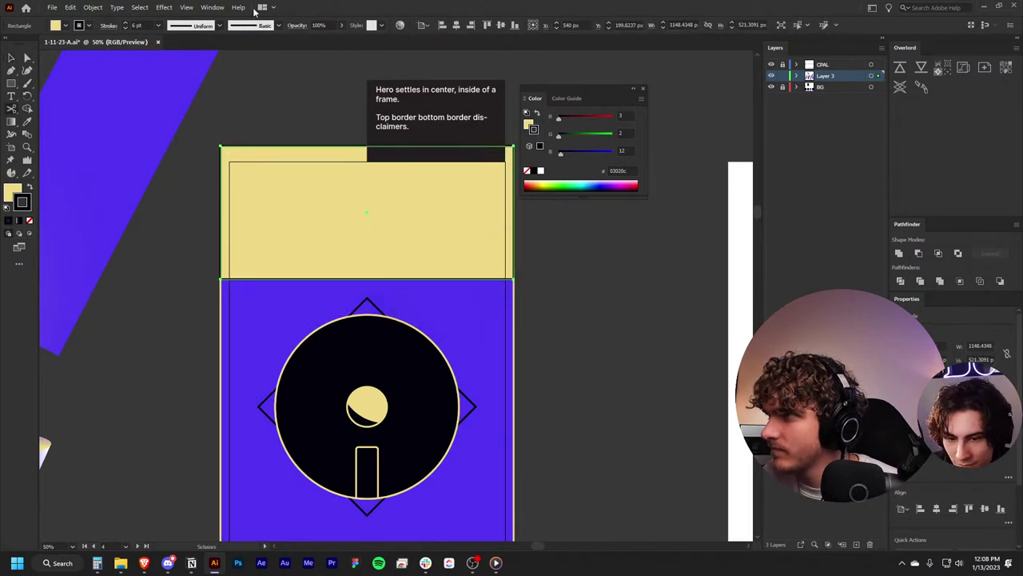
{"action": "left_click", "coordinate": [164, 7]}
{"action": "left_click", "coordinate": [216, 71]}
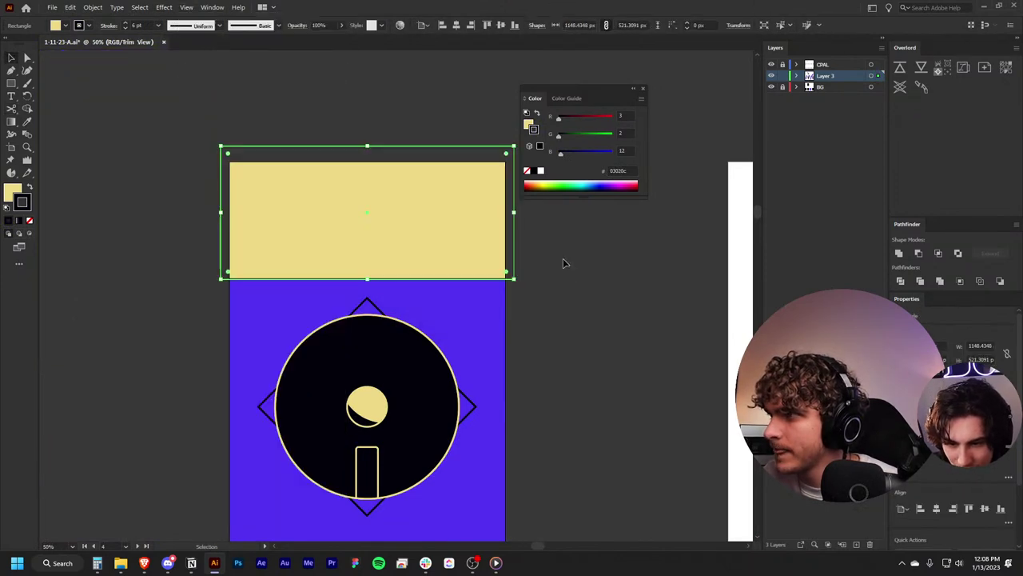
{"action": "scroll", "coordinate": [561, 266], "scroll_direction": "down", "scroll_amount": 1}
{"action": "scroll", "coordinate": [550, 268], "scroll_direction": "up", "scroll_amount": 1}
{"action": "scroll", "coordinate": [479, 267], "scroll_direction": "up", "scroll_amount": 1}
{"action": "scroll", "coordinate": [442, 267], "scroll_direction": "up", "scroll_amount": 1}
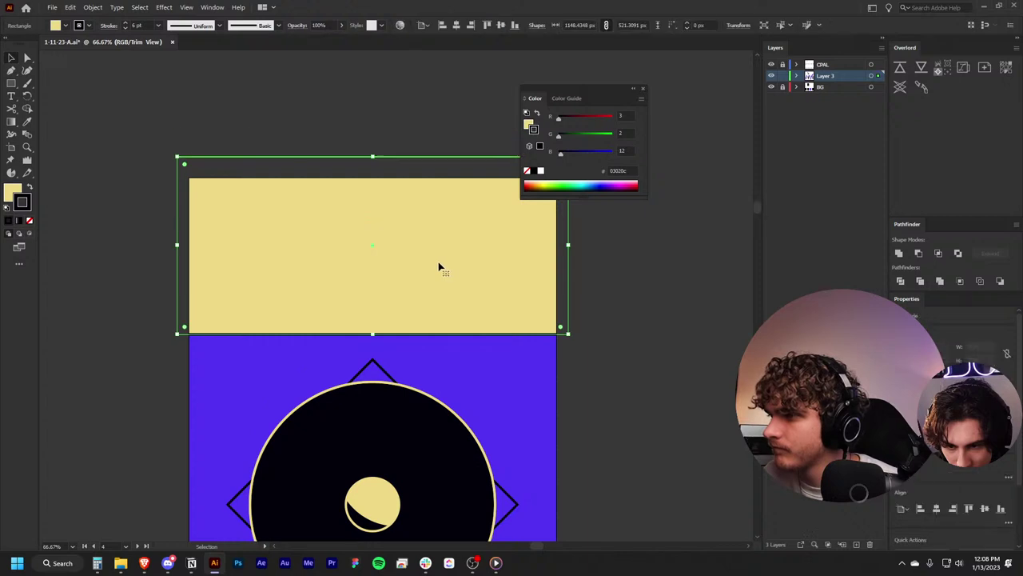
{"action": "scroll", "coordinate": [464, 338], "scroll_direction": "down", "scroll_amount": 1}
{"action": "scroll", "coordinate": [469, 364], "scroll_direction": "right", "scroll_amount": 2}
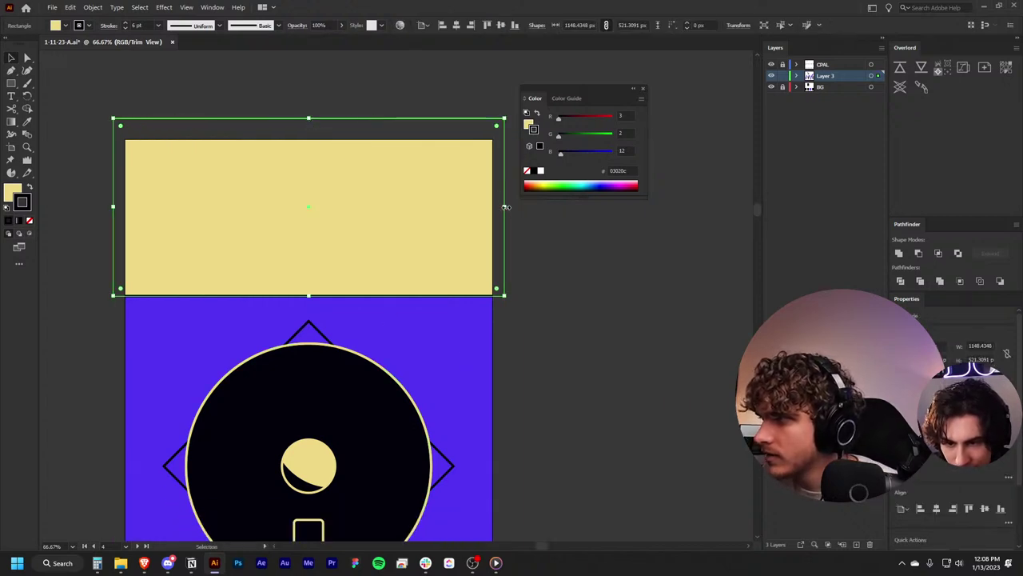
Step: Duplicate the yellow top band down to the bottom edge of the poster
{"action": "left_click", "coordinate": [553, 281]}
{"action": "scroll", "coordinate": [523, 285], "scroll_direction": "up", "scroll_amount": 1}
{"action": "scroll", "coordinate": [517, 292], "scroll_direction": "down", "scroll_amount": 4}
{"action": "scroll", "coordinate": [517, 300], "scroll_direction": "up", "scroll_amount": 2}
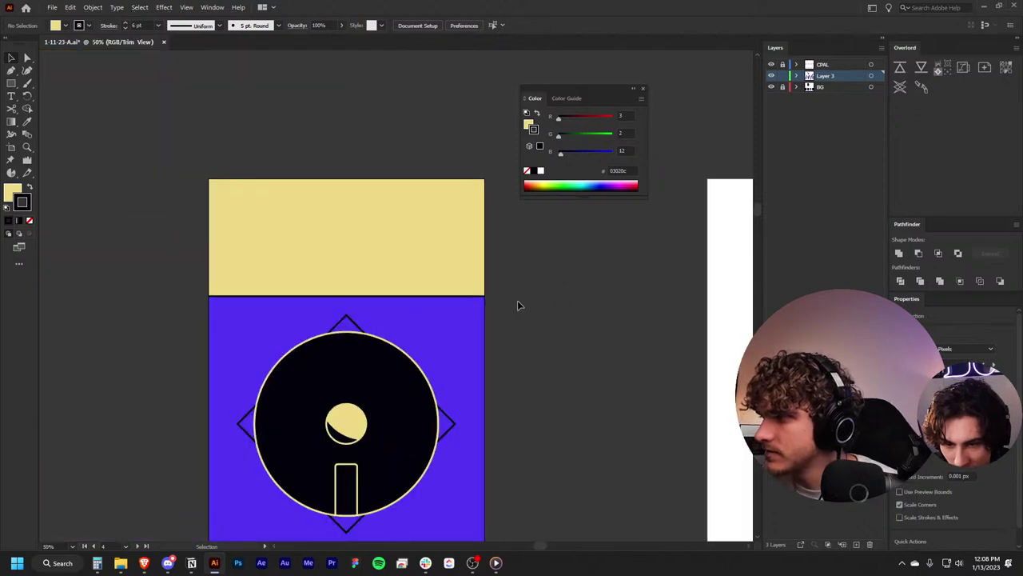
{"action": "scroll", "coordinate": [512, 287], "scroll_direction": "down", "scroll_amount": 3}
{"action": "scroll", "coordinate": [504, 268], "scroll_direction": "down", "scroll_amount": 1}
{"action": "left_click", "coordinate": [411, 182]}
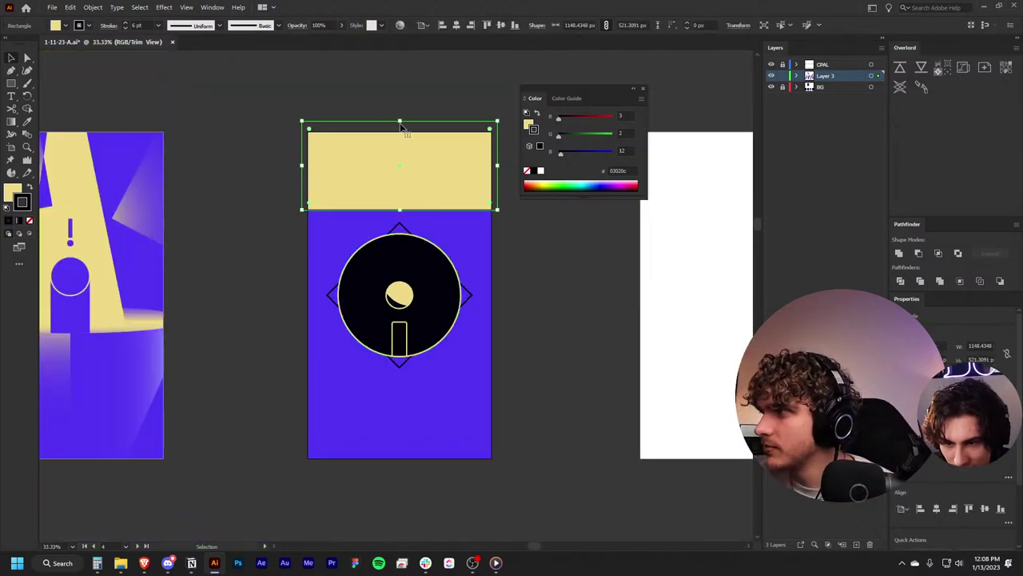
{"action": "left_click_drag", "start_coordinate": [420, 168], "coordinate": [434, 448]}
{"action": "left_click", "coordinate": [512, 391]}
{"action": "scroll", "coordinate": [520, 396], "scroll_direction": "up", "scroll_amount": 2}
{"action": "key", "text": "t"}
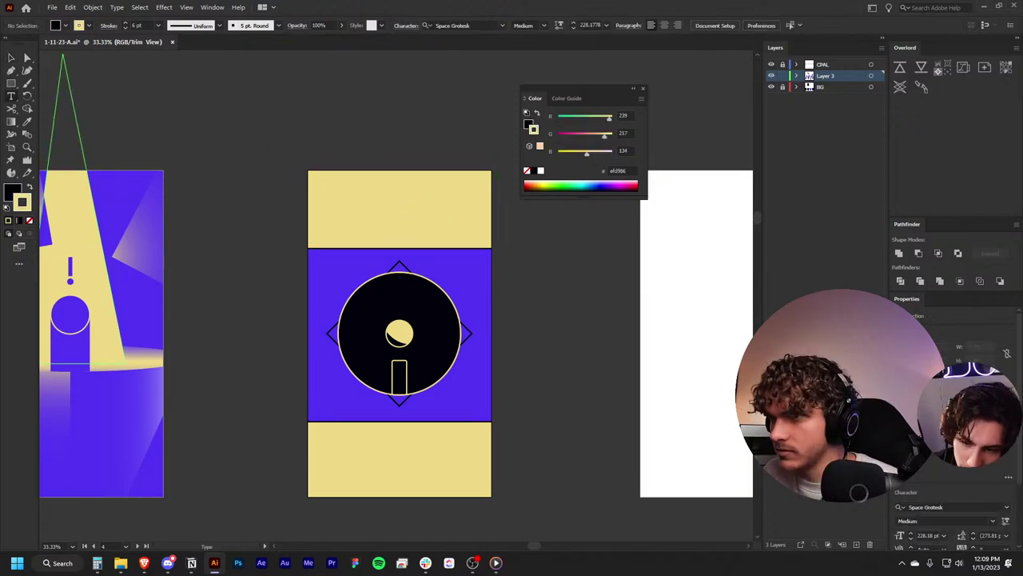
Step: Type the word SIDE in black in the top yellow band
{"action": "left_click", "coordinate": [29, 187]}
{"action": "left_click", "coordinate": [402, 208]}
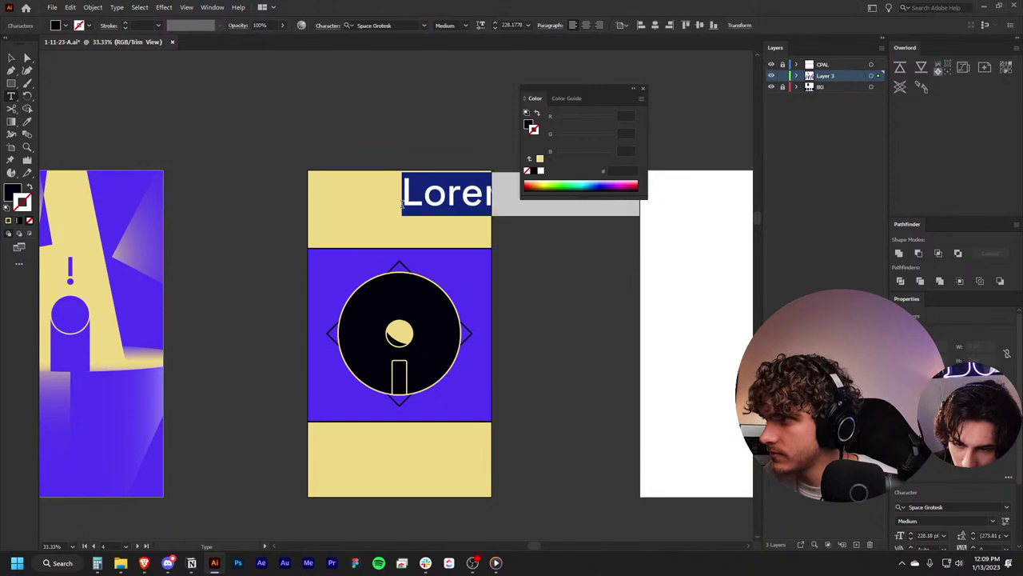
{"action": "type", "text": "SIDE"}
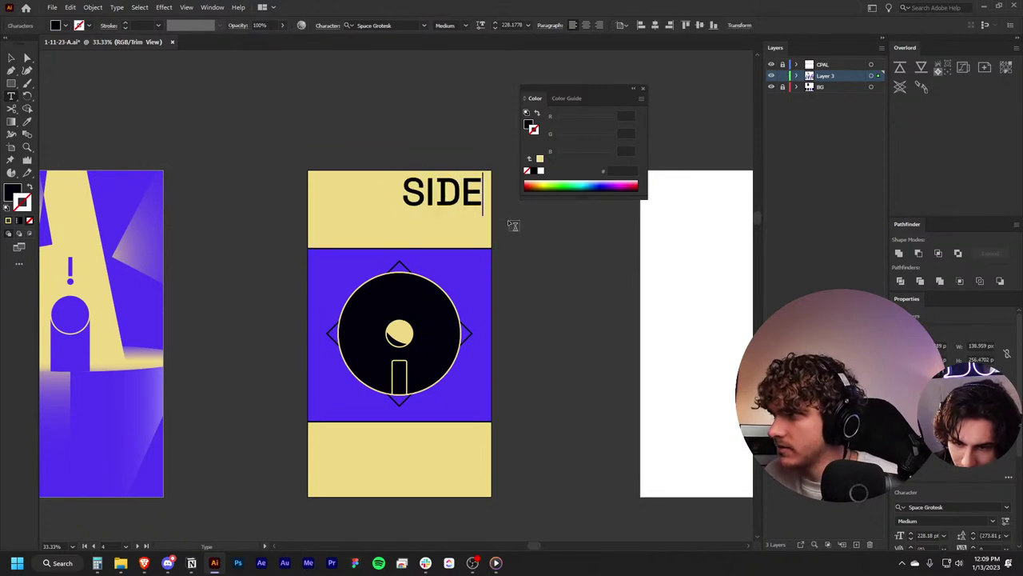
{"action": "key", "text": "Escape"}
Step: Set SIDE to Inter ExtraBold, centre-align it, and copy it into the bottom band
{"action": "left_click", "coordinate": [953, 507]}
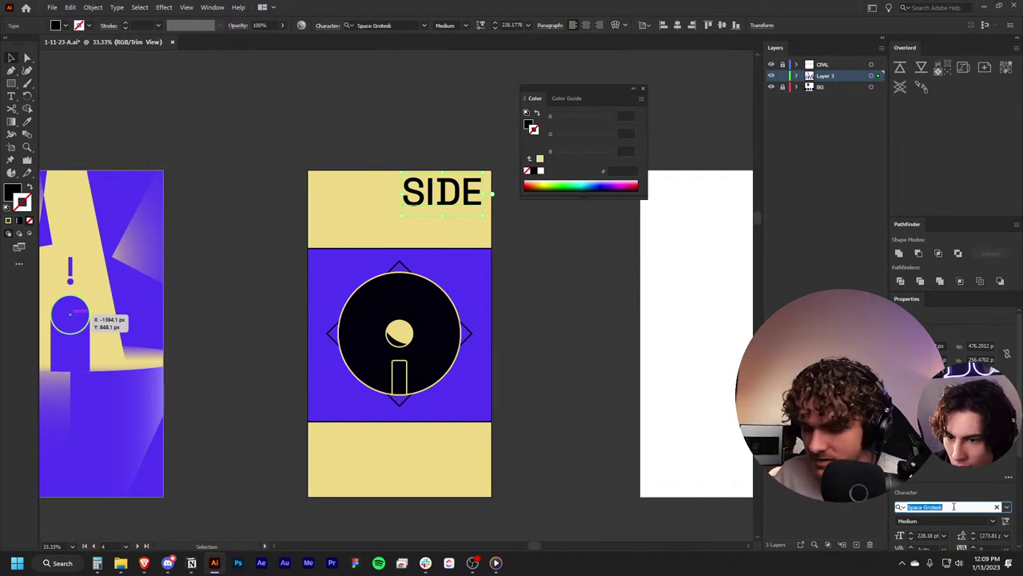
{"action": "type", "text": "inter"}
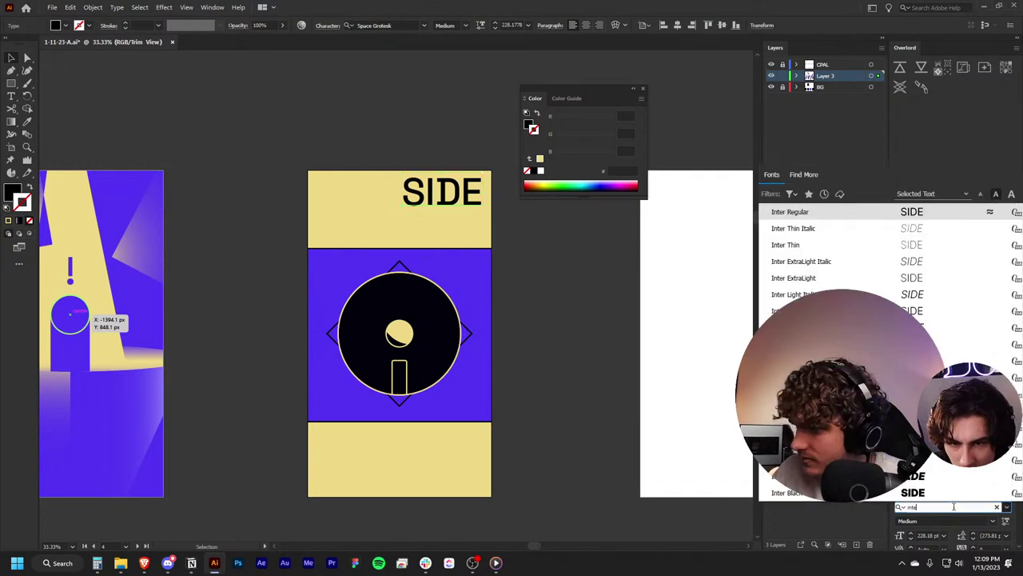
{"action": "left_click", "coordinate": [912, 478]}
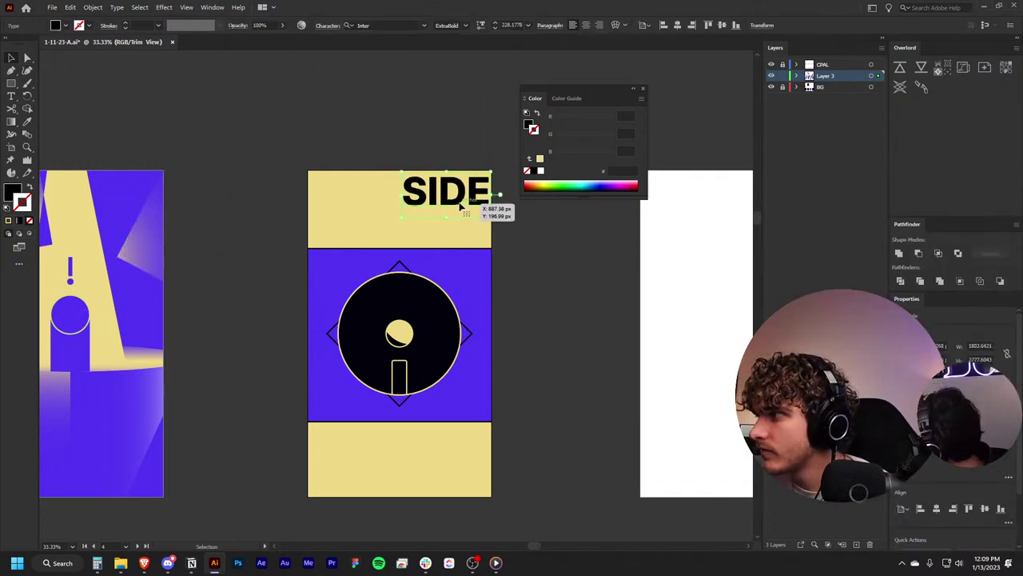
{"action": "scroll", "coordinate": [944, 501], "scroll_direction": "down", "scroll_amount": 3}
{"action": "left_click", "coordinate": [918, 521]}
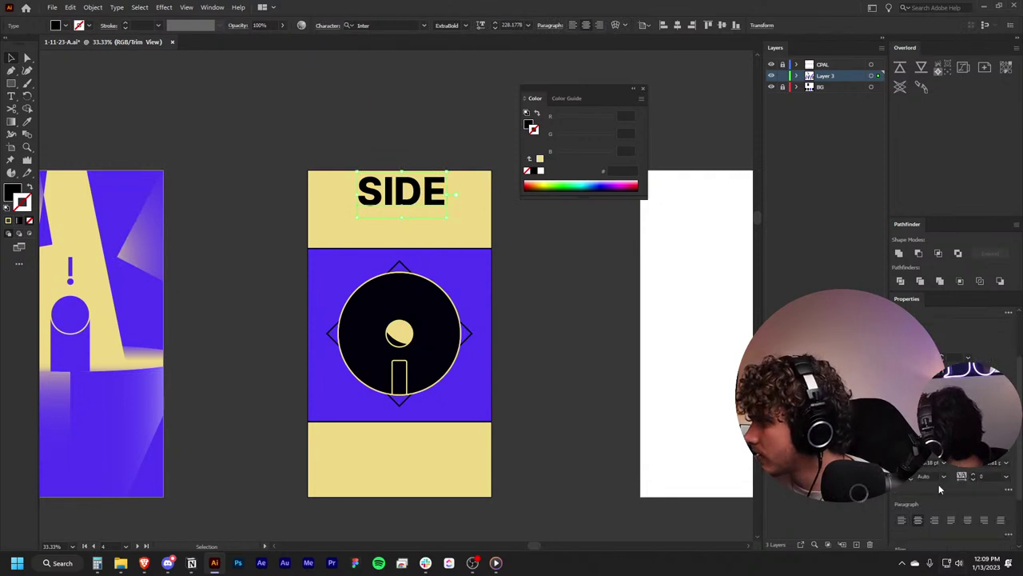
{"action": "scroll", "coordinate": [934, 496], "scroll_direction": "down", "scroll_amount": 3}
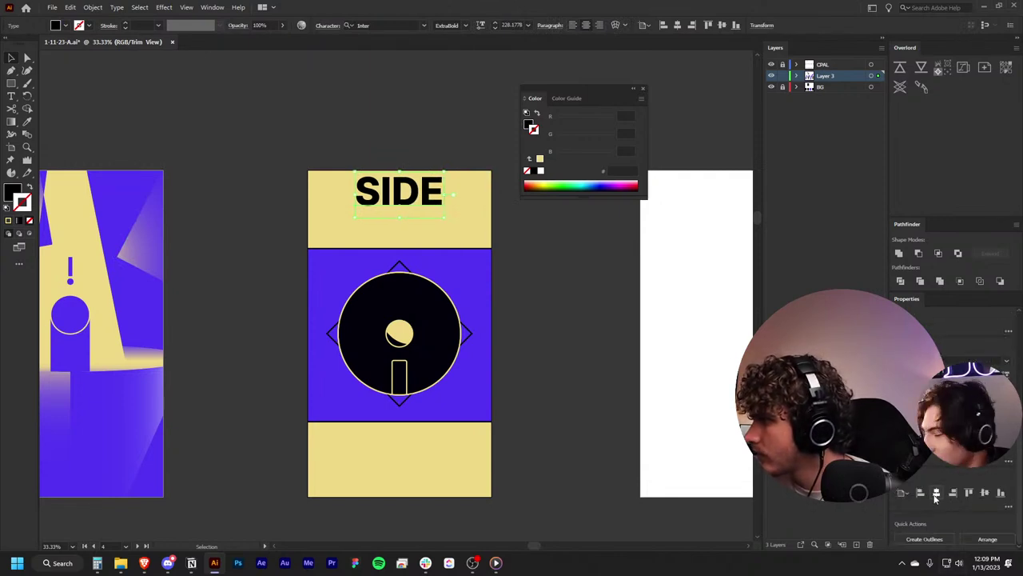
{"action": "left_click_drag", "start_coordinate": [436, 196], "coordinate": [433, 212]}
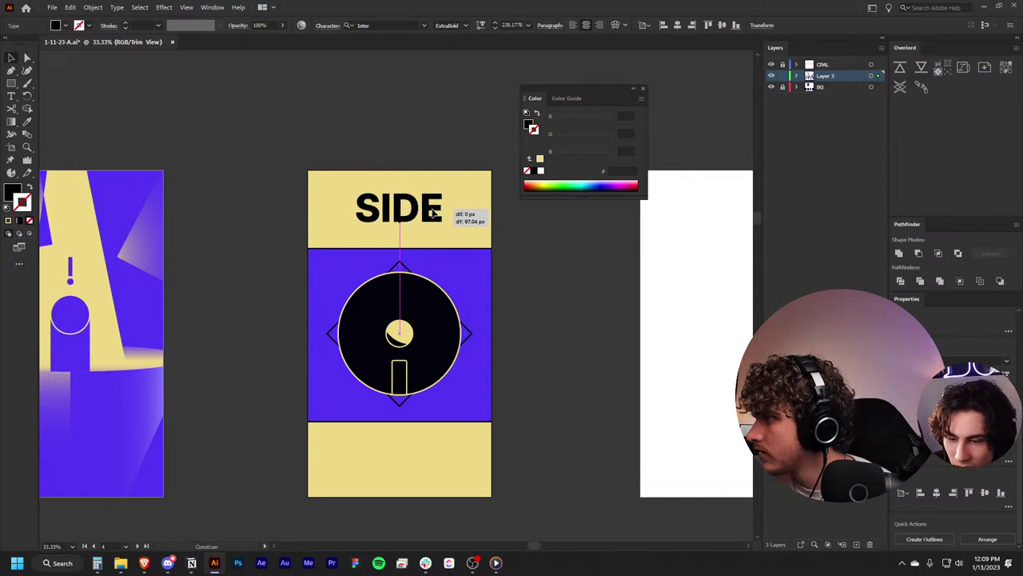
{"action": "left_click_drag", "start_coordinate": [433, 212], "coordinate": [448, 465]}
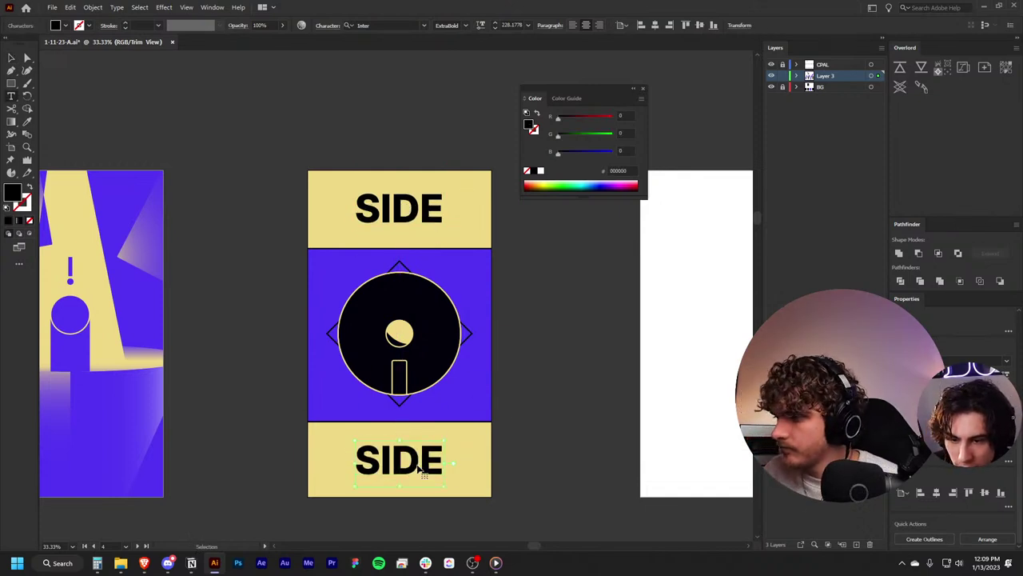
Step: Retype the bottom copy as EFFECTS, shrink it to fit, and match SIDE's size to it
{"action": "double_click", "coordinate": [418, 462]}
{"action": "type", "text": "e"}
{"action": "key", "text": "BackSpace"}
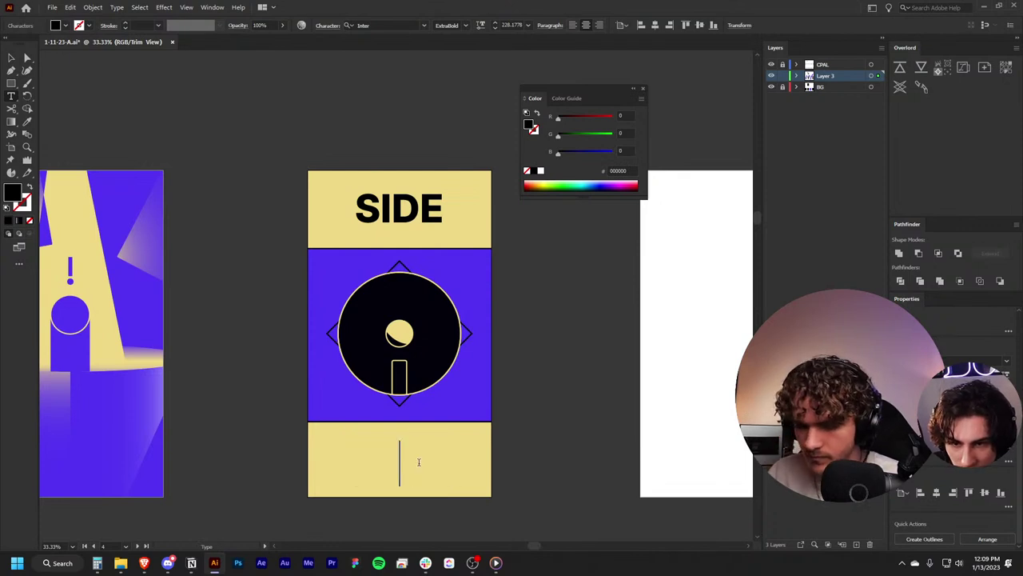
{"action": "type", "text": "effects"}
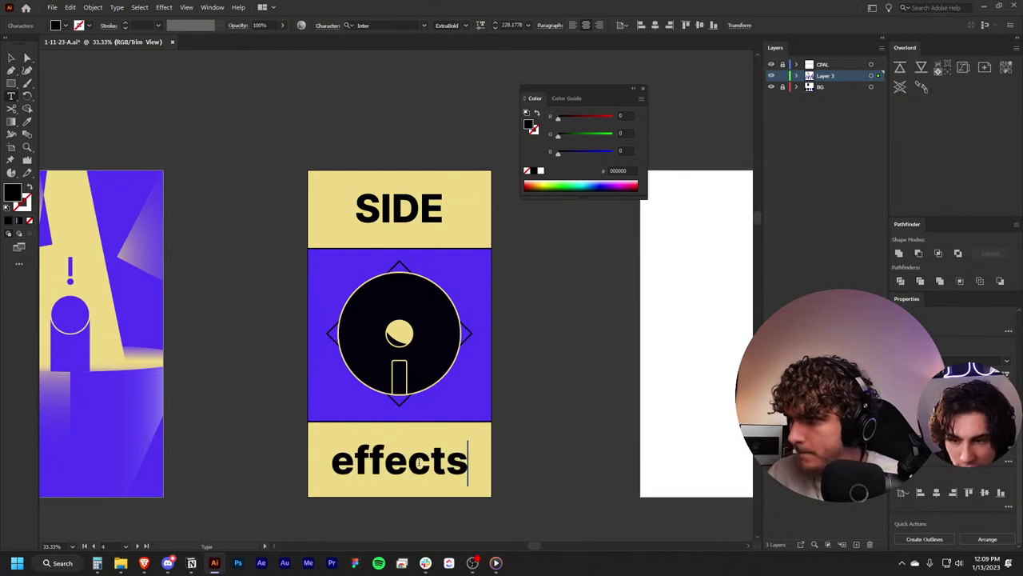
{"action": "key", "text": "ctrl+a"}
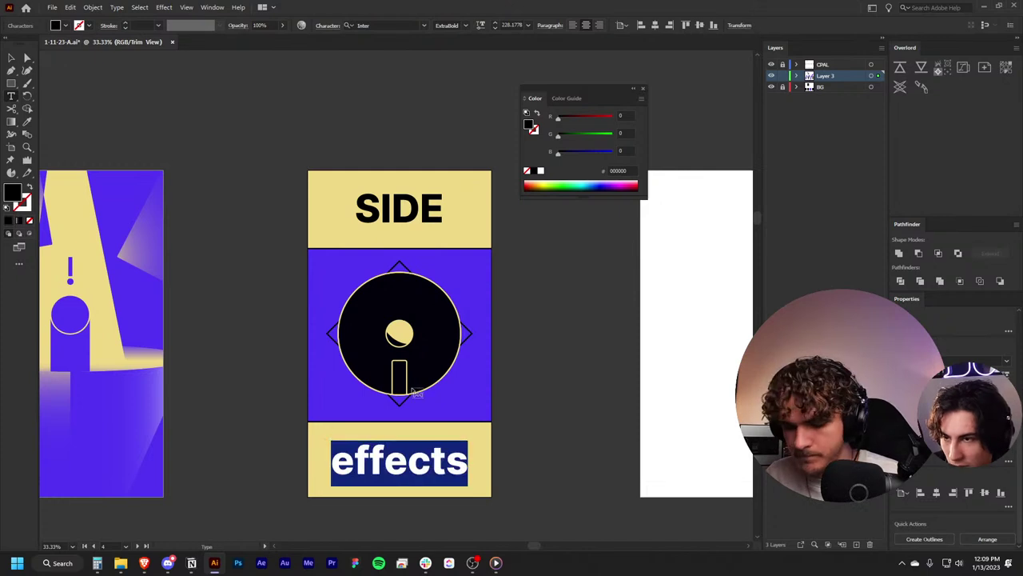
{"action": "type", "text": "EFFECTS"}
{"action": "key", "text": "Escape"}
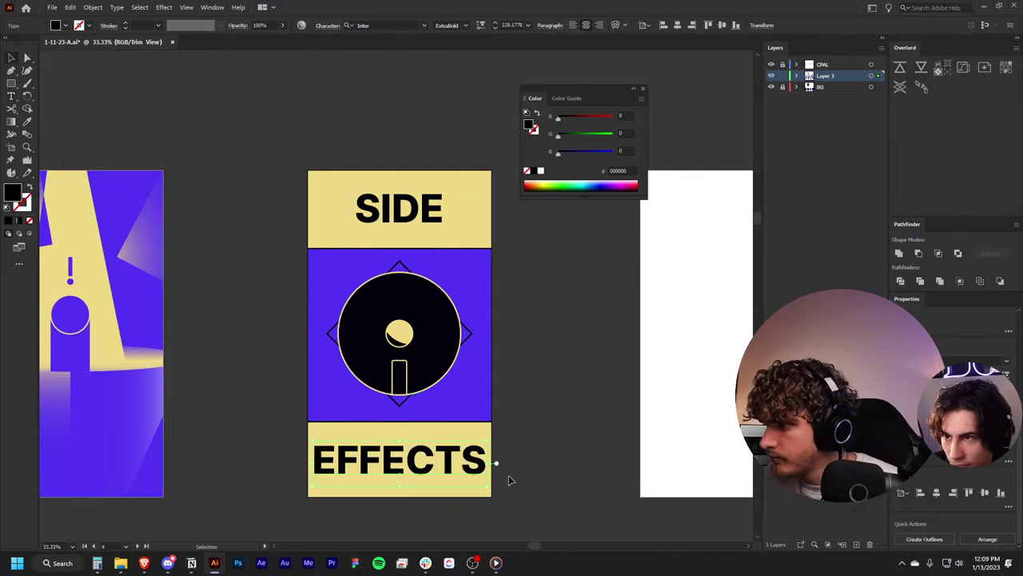
{"action": "left_click_drag", "start_coordinate": [496, 462], "coordinate": [461, 460]}
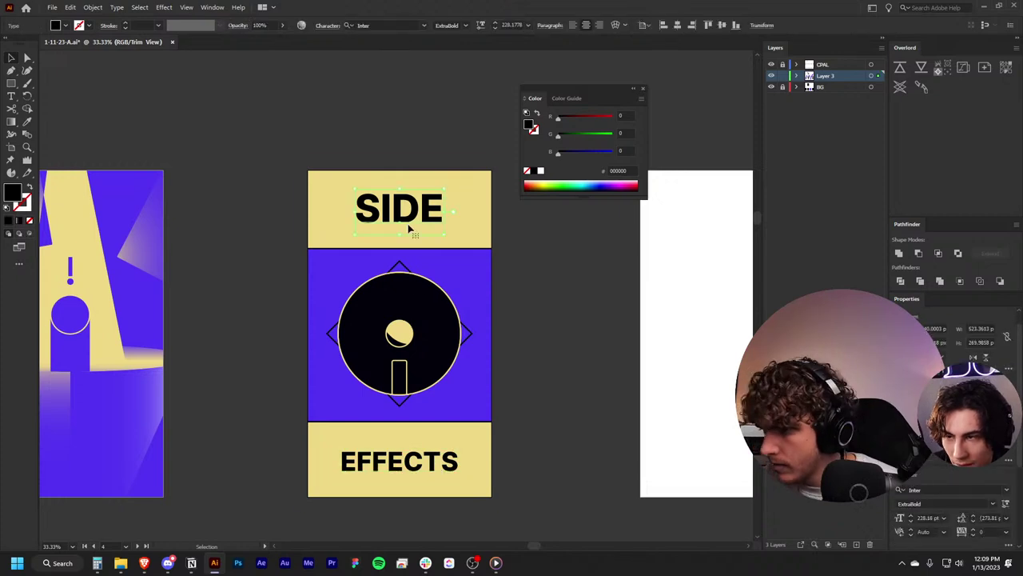
{"action": "left_click", "coordinate": [377, 456]}
{"action": "left_click", "coordinate": [568, 352]}
{"action": "scroll", "coordinate": [567, 347], "scroll_direction": "down", "scroll_amount": 3}
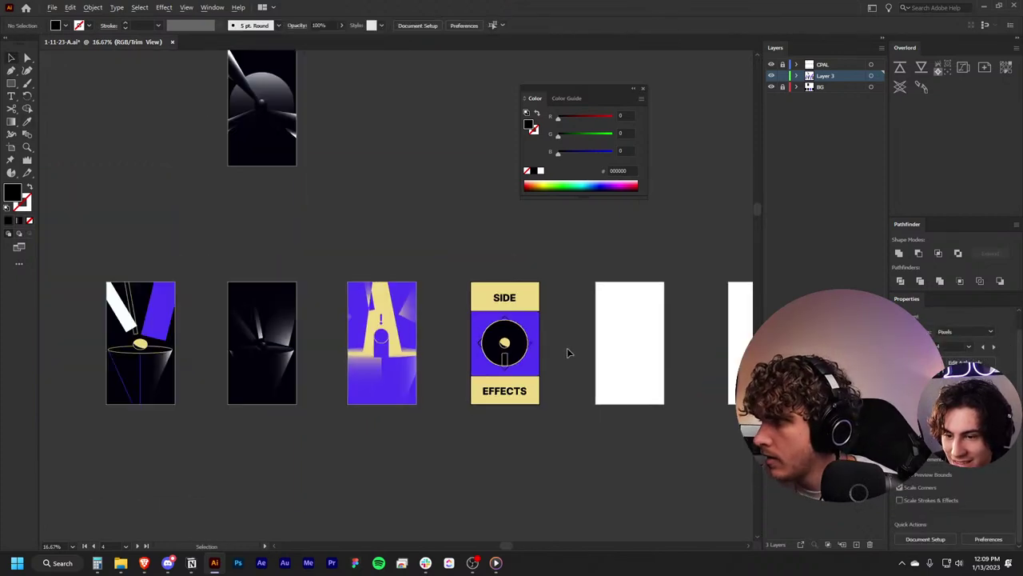
{"action": "scroll", "coordinate": [566, 348], "scroll_direction": "up", "scroll_amount": 2}
{"action": "scroll", "coordinate": [567, 348], "scroll_direction": "up", "scroll_amount": 1}
{"action": "scroll", "coordinate": [565, 343], "scroll_direction": "down", "scroll_amount": 2}
{"action": "scroll", "coordinate": [565, 344], "scroll_direction": "right", "scroll_amount": 2}
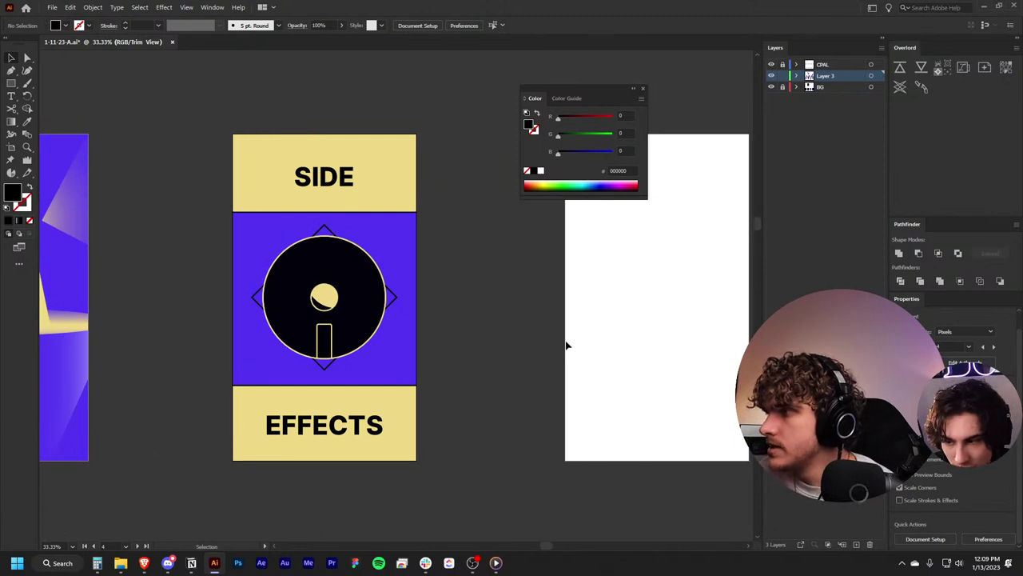
{"action": "scroll", "coordinate": [565, 342], "scroll_direction": "left", "scroll_amount": 2}
{"action": "scroll", "coordinate": [566, 342], "scroll_direction": "right", "scroll_amount": 2}
{"action": "scroll", "coordinate": [568, 340], "scroll_direction": "left", "scroll_amount": 3}
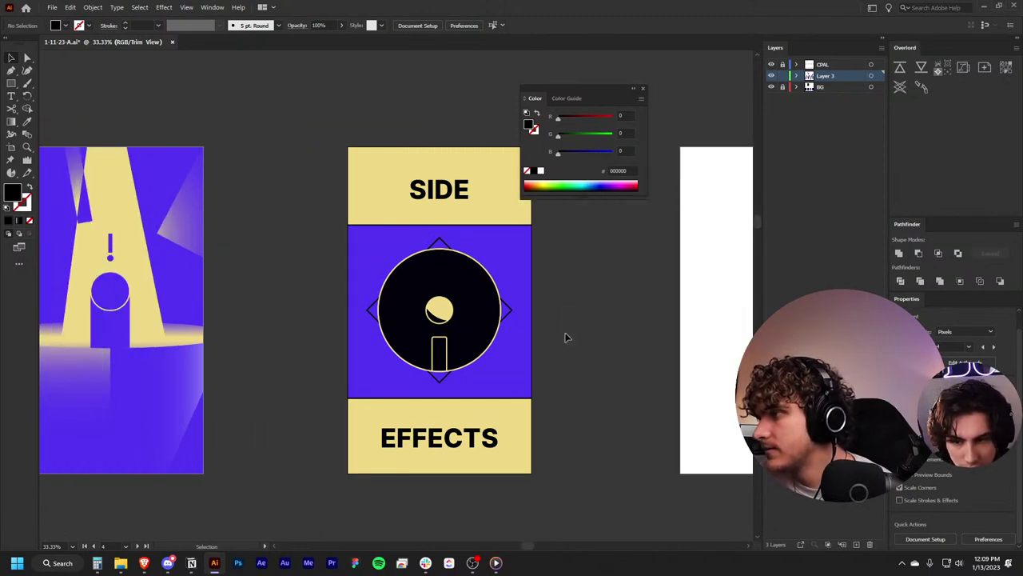
{"action": "scroll", "coordinate": [564, 337], "scroll_direction": "right", "scroll_amount": 1}
{"action": "scroll", "coordinate": [527, 254], "scroll_direction": "down", "scroll_amount": 3}
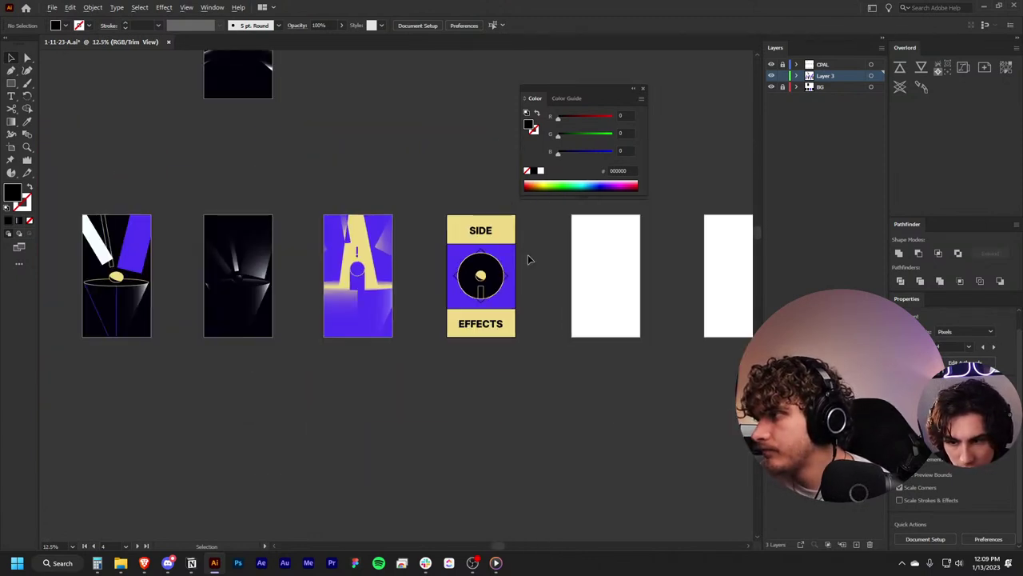
{"action": "scroll", "coordinate": [530, 258], "scroll_direction": "up", "scroll_amount": 2}
{"action": "scroll", "coordinate": [530, 265], "scroll_direction": "right", "scroll_amount": 2}
{"action": "left_click", "coordinate": [429, 404]}
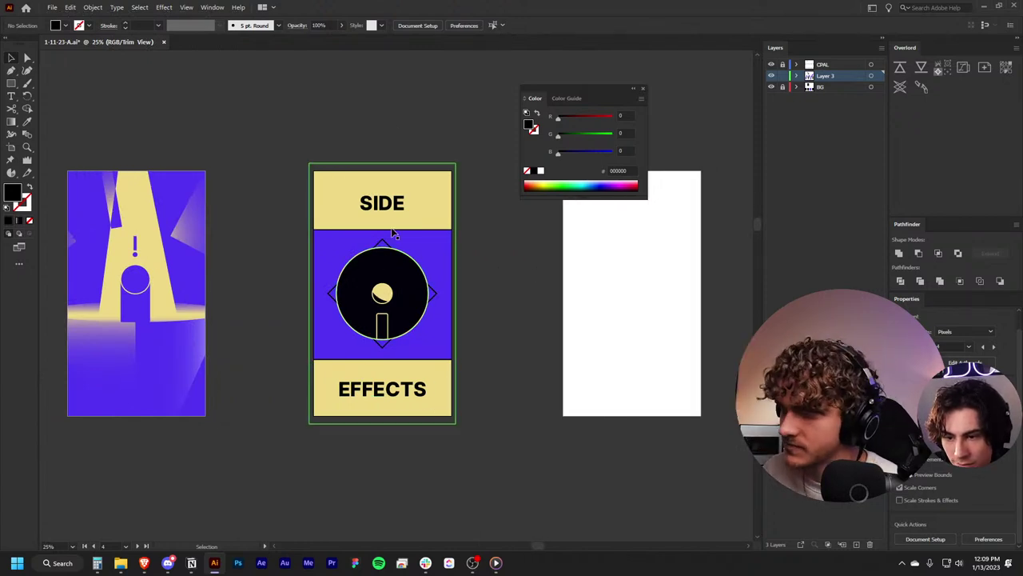
{"action": "left_click", "coordinate": [542, 437]}
{"action": "left_click", "coordinate": [426, 398]}
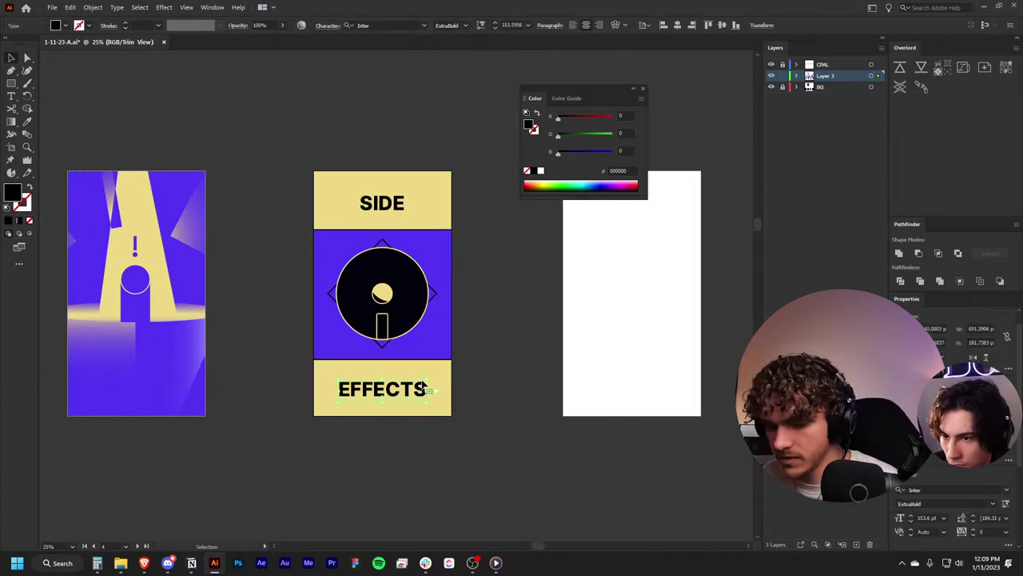
{"action": "key", "text": "i"}
{"action": "left_click", "coordinate": [426, 333]}
{"action": "left_click", "coordinate": [480, 359]}
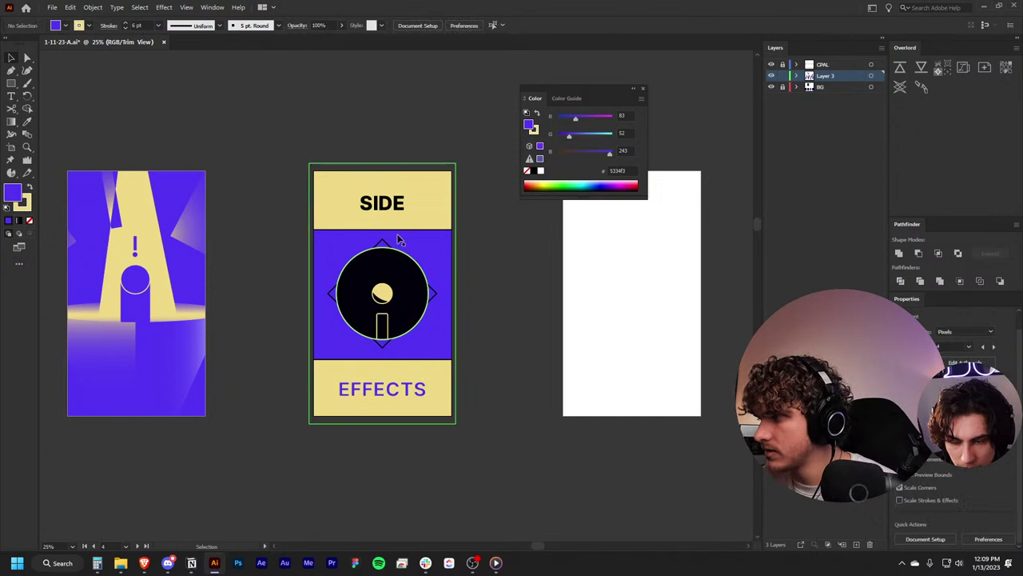
{"action": "key", "text": "ctrl+z"}
{"action": "scroll", "coordinate": [518, 359], "scroll_direction": "up", "scroll_amount": 3}
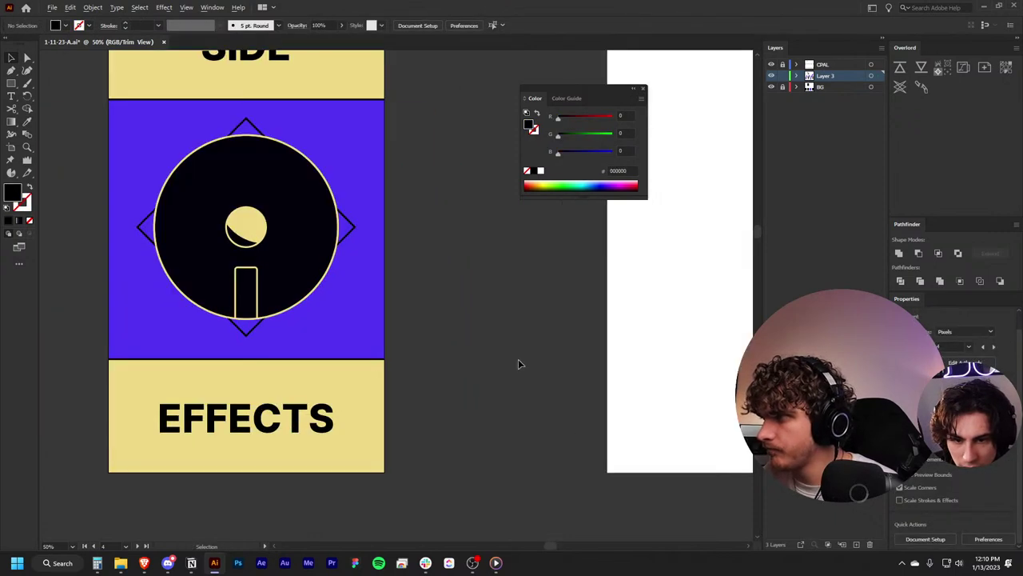
{"action": "scroll", "coordinate": [518, 359], "scroll_direction": "down", "scroll_amount": 5}
{"action": "scroll", "coordinate": [480, 325], "scroll_direction": "up", "scroll_amount": 3}
{"action": "scroll", "coordinate": [479, 325], "scroll_direction": "up", "scroll_amount": 3}
{"action": "scroll", "coordinate": [393, 312], "scroll_direction": "up", "scroll_amount": 1}
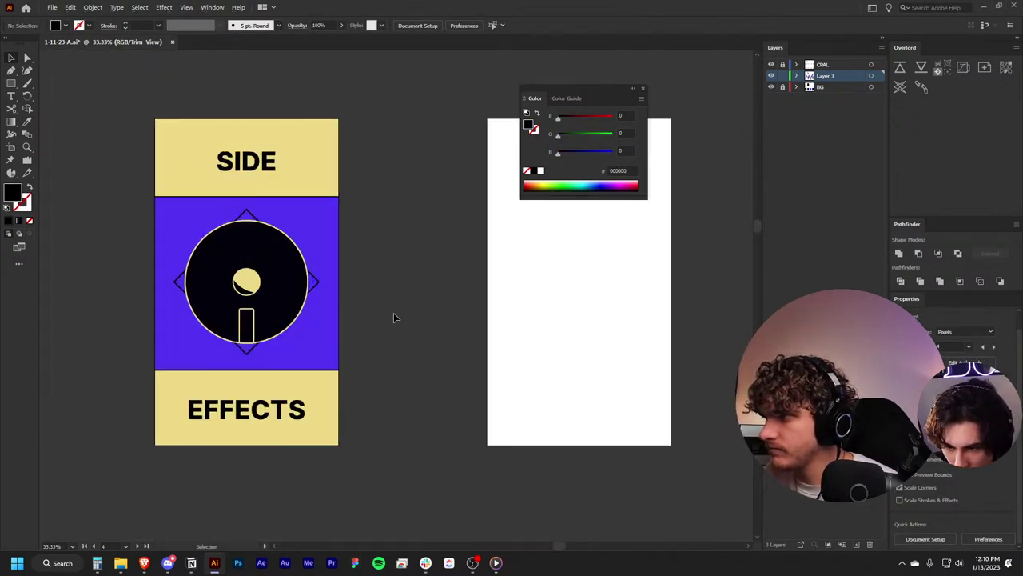
{"action": "scroll", "coordinate": [435, 313], "scroll_direction": "left", "scroll_amount": 2}
{"action": "scroll", "coordinate": [332, 148], "scroll_direction": "up", "scroll_amount": 1}
{"action": "scroll", "coordinate": [332, 148], "scroll_direction": "up", "scroll_amount": 4}
{"action": "scroll", "coordinate": [327, 171], "scroll_direction": "down", "scroll_amount": 2}
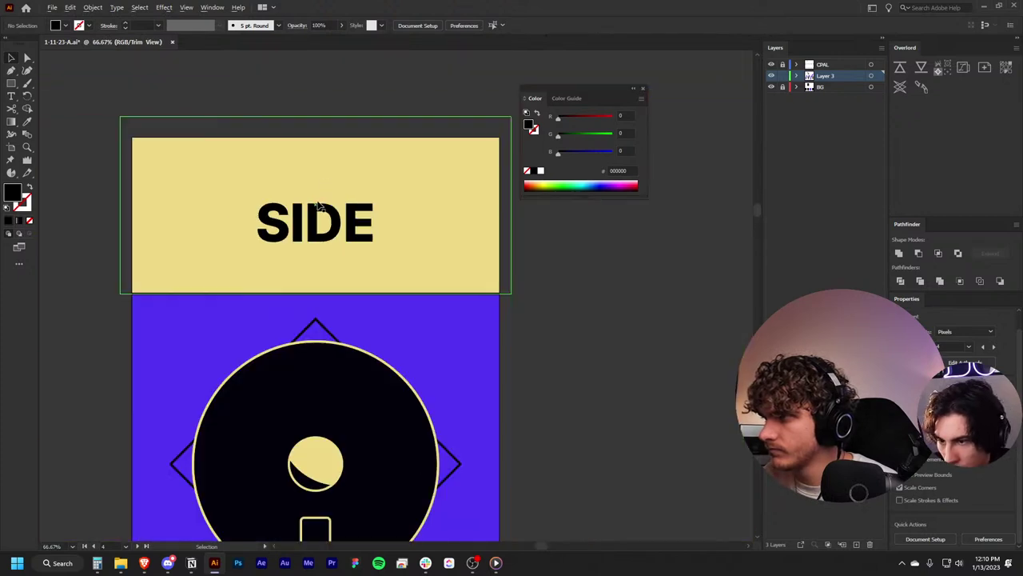
{"action": "left_click", "coordinate": [352, 228]}
{"action": "left_click", "coordinate": [535, 276]}
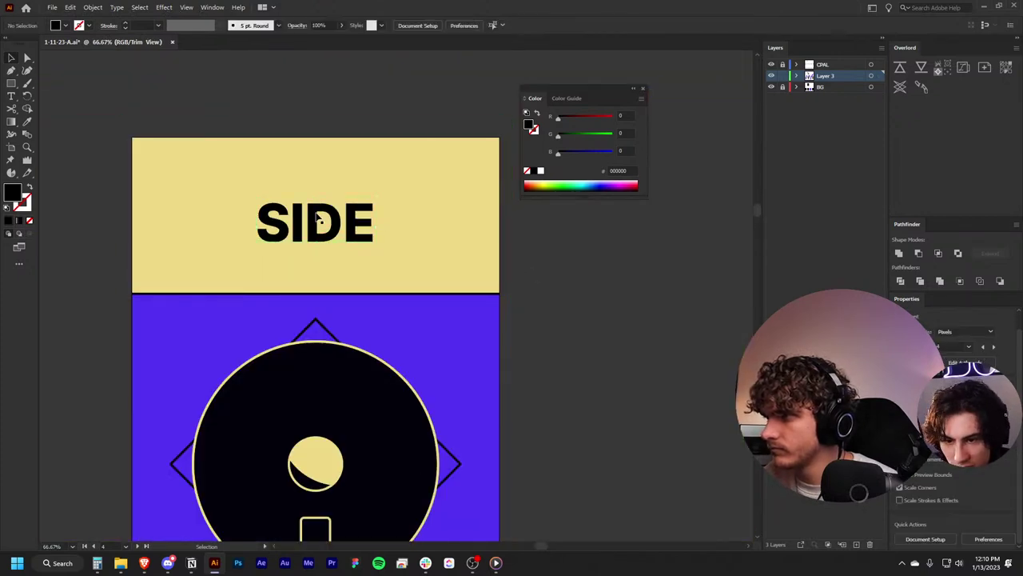
{"action": "left_click", "coordinate": [11, 82]}
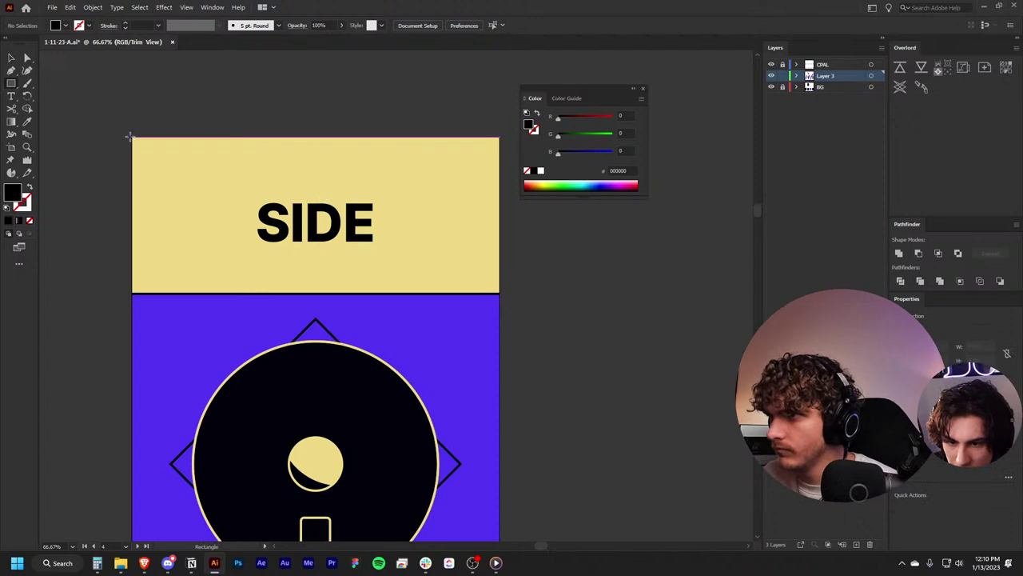
Step: Draw a tall black bar onto the top band left of SIDE, nudging SIDE up
{"action": "left_click_drag", "start_coordinate": [129, 137], "coordinate": [74, 293]}
{"action": "key", "text": "v"}
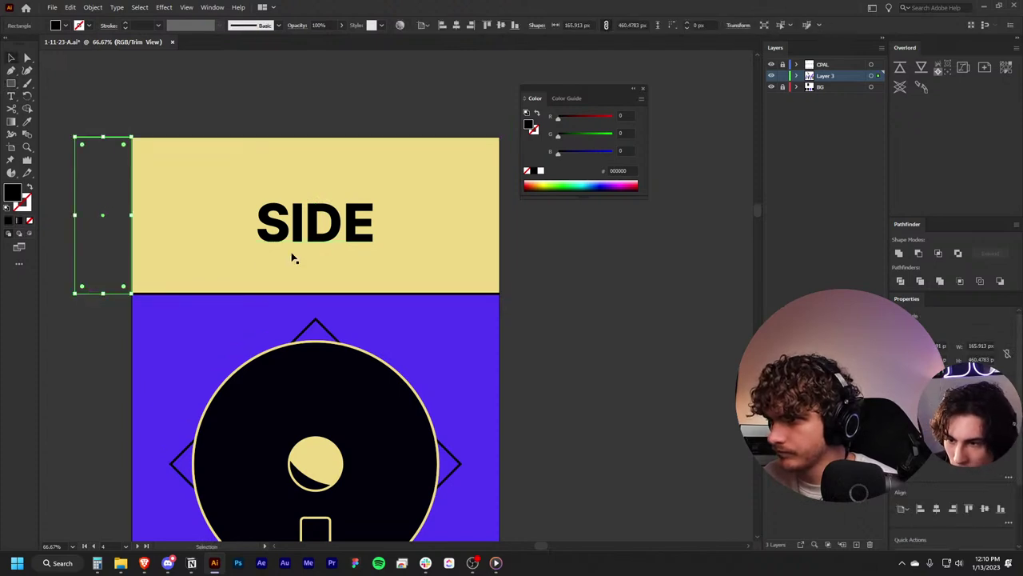
{"action": "left_click", "coordinate": [293, 258]}
{"action": "left_click_drag", "start_coordinate": [101, 224], "coordinate": [200, 226]}
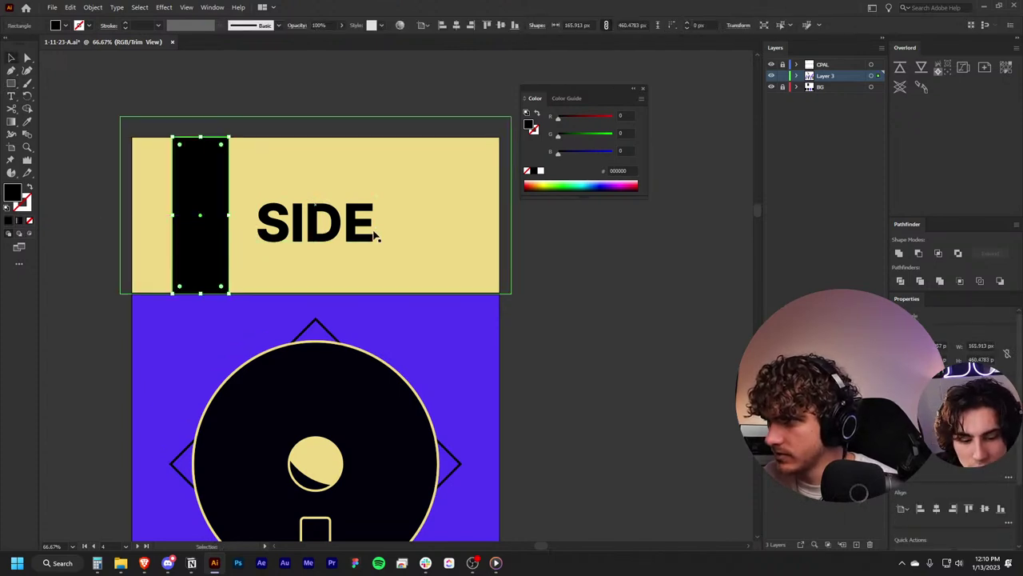
{"action": "mouse_move", "coordinate": [378, 235]}
{"action": "left_mouse_down"}
{"action": "mouse_move", "coordinate": [318, 221]}
{"action": "mouse_move", "coordinate": [352, 211]}
{"action": "left_mouse_up"}
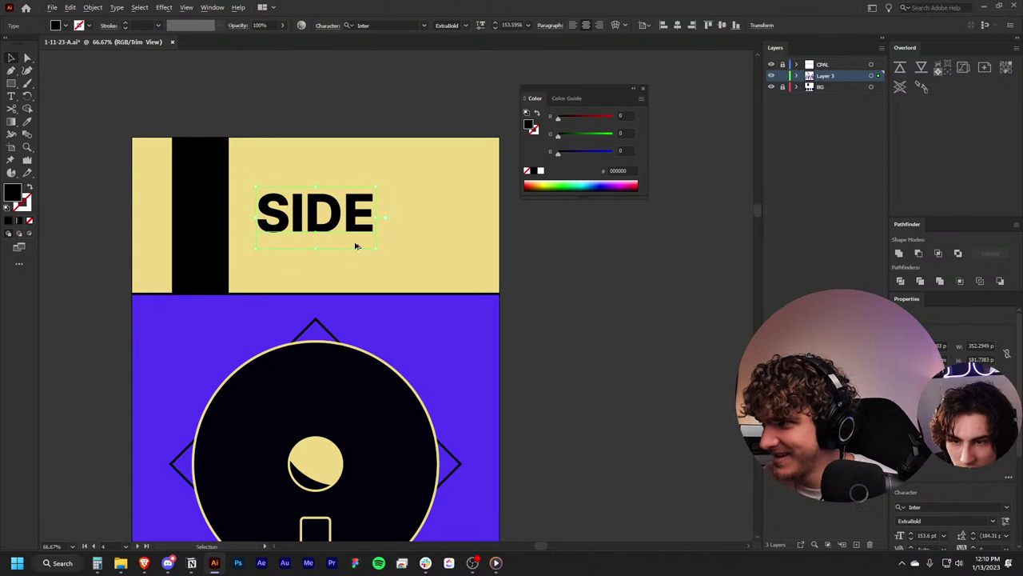
Step: Move the black bar down onto the EFFECTS band
{"action": "scroll", "coordinate": [357, 246], "scroll_direction": "down", "scroll_amount": 3}
{"action": "scroll", "coordinate": [344, 232], "scroll_direction": "up", "scroll_amount": 3}
{"action": "scroll", "coordinate": [327, 224], "scroll_direction": "up", "scroll_amount": 3}
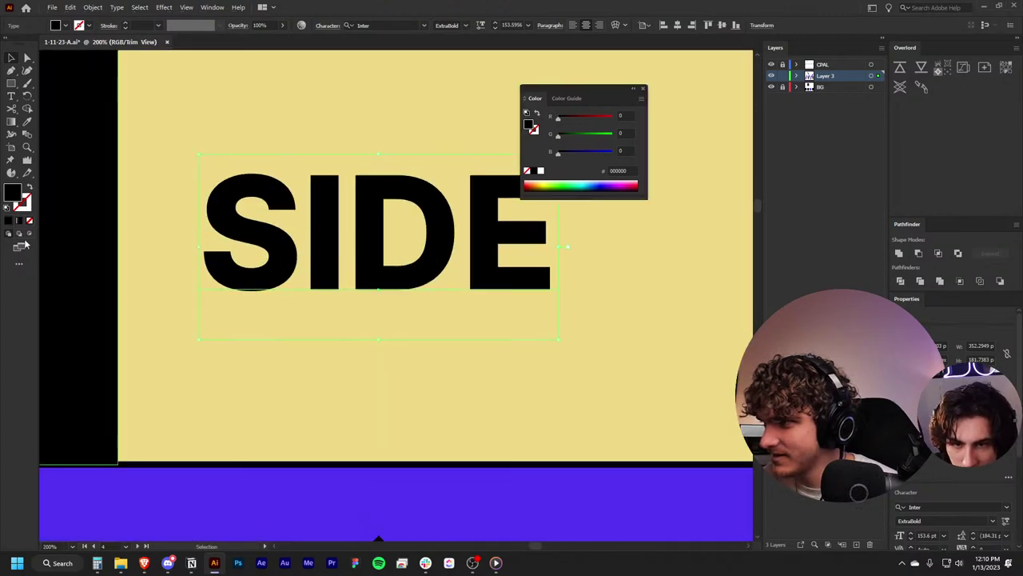
{"action": "scroll", "coordinate": [90, 246], "scroll_direction": "down", "scroll_amount": 3}
{"action": "scroll", "coordinate": [174, 244], "scroll_direction": "down", "scroll_amount": 2}
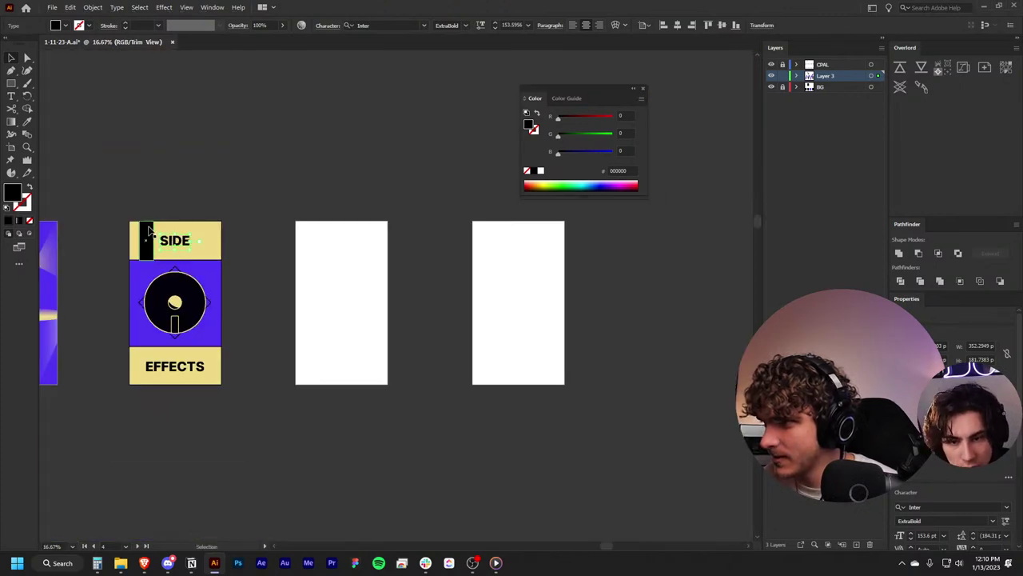
{"action": "left_click_drag", "start_coordinate": [148, 231], "coordinate": [148, 355]}
{"action": "scroll", "coordinate": [195, 376], "scroll_direction": "up", "scroll_amount": 4}
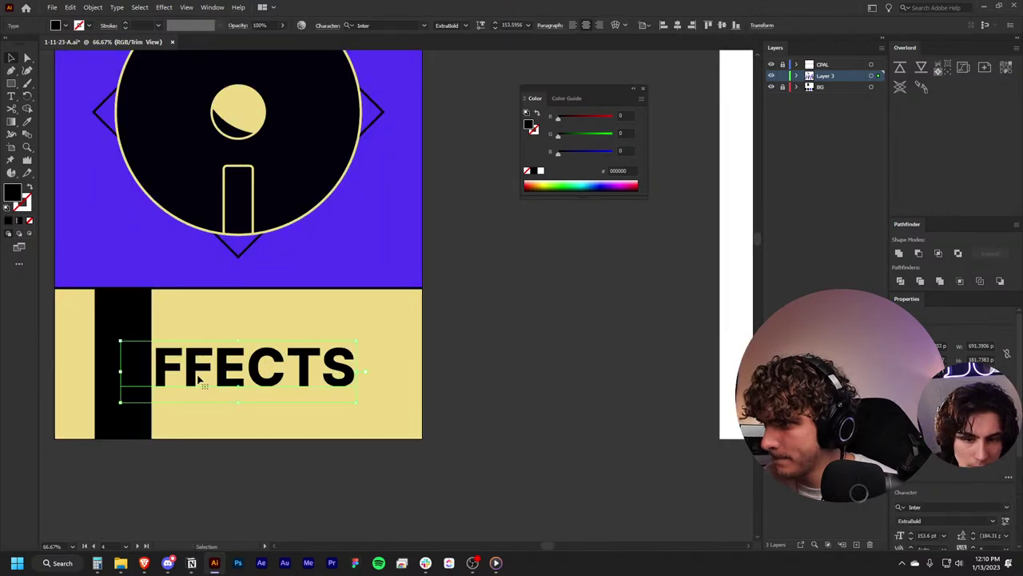
Step: Delete the black bar covering EFFECTS
{"action": "scroll", "coordinate": [199, 381], "scroll_direction": "down", "scroll_amount": 3}
{"action": "left_click", "coordinate": [335, 382]}
{"action": "left_click", "coordinate": [191, 367]}
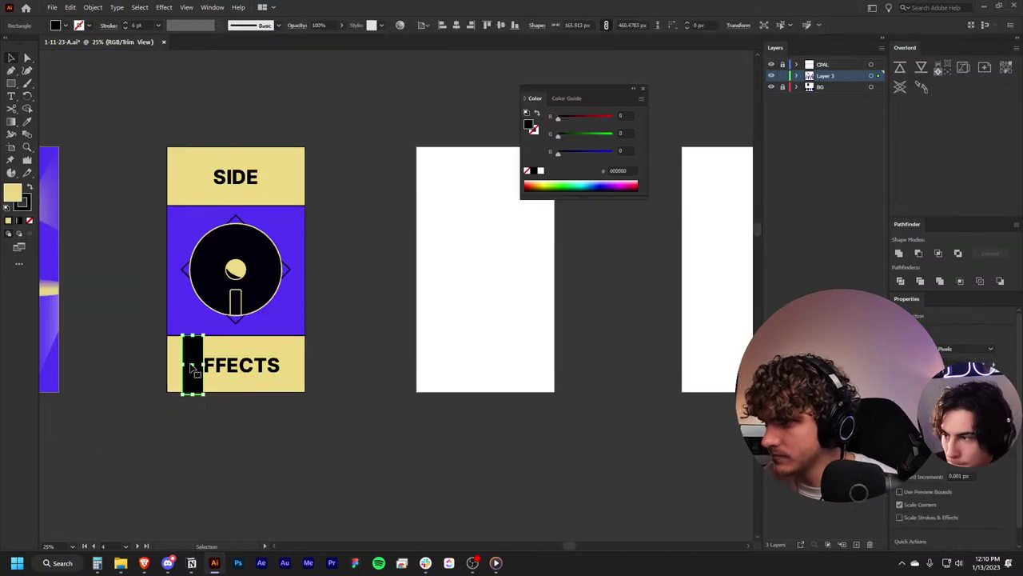
{"action": "key", "text": "Delete"}
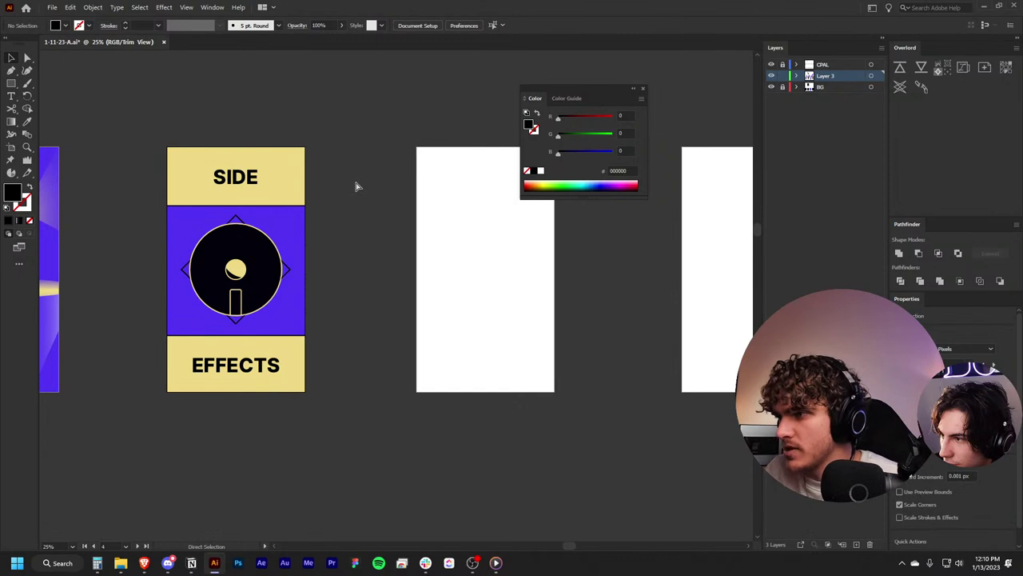
Step: Turn off Trim View to show artwork outside the artboards
{"action": "scroll", "coordinate": [311, 221], "scroll_direction": "down", "scroll_amount": 2}
{"action": "scroll", "coordinate": [336, 233], "scroll_direction": "up", "scroll_amount": 2}
{"action": "left_click", "coordinate": [187, 7]}
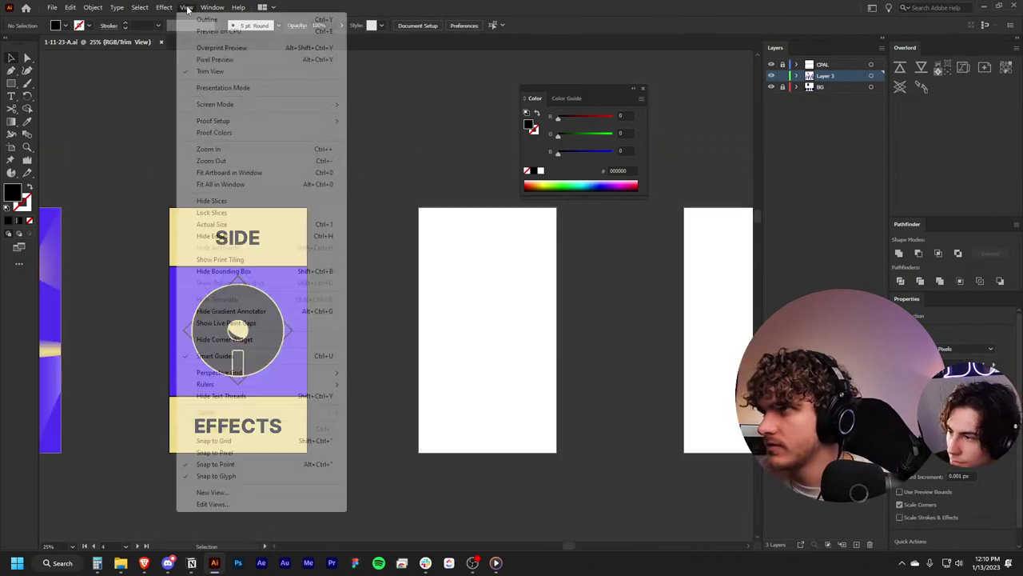
{"action": "left_click", "coordinate": [211, 71]}
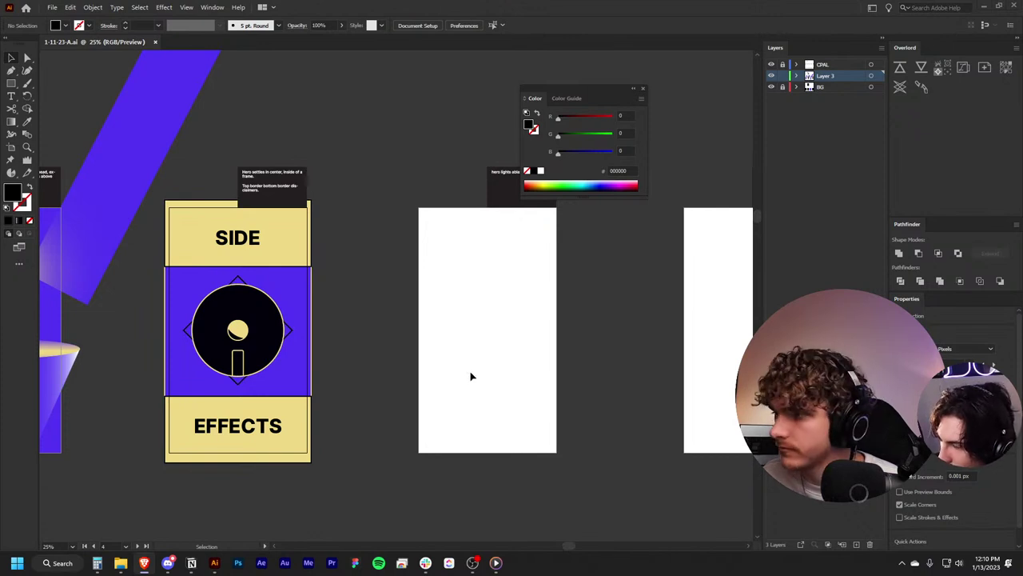
Step: Export only artboard 4 as a JPG 80 via Export for Screens, creating Frame12-80.jpg
{"action": "left_click", "coordinate": [52, 7]}
{"action": "mouse_move", "coordinate": [73, 209]}
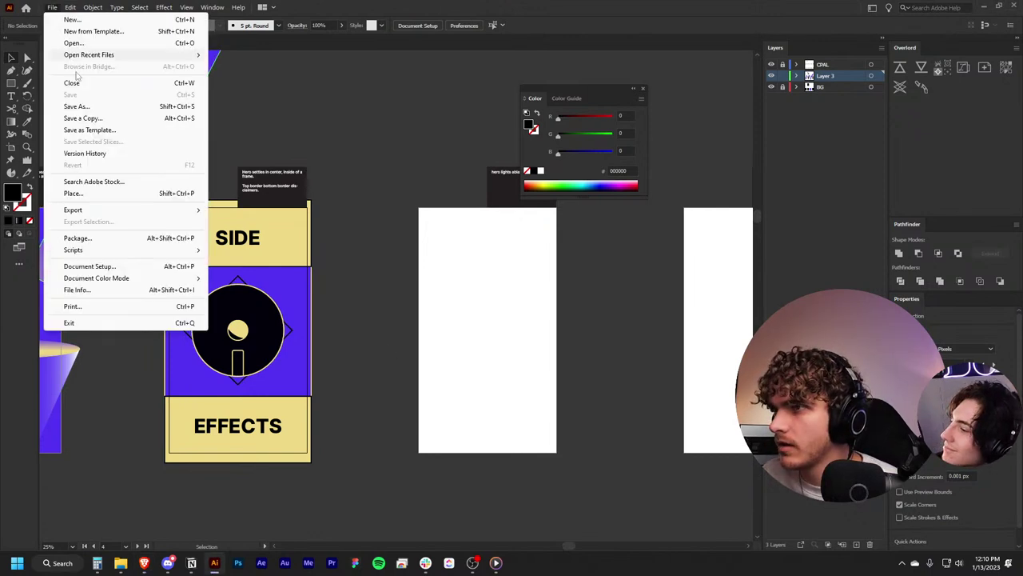
{"action": "left_click", "coordinate": [246, 210]}
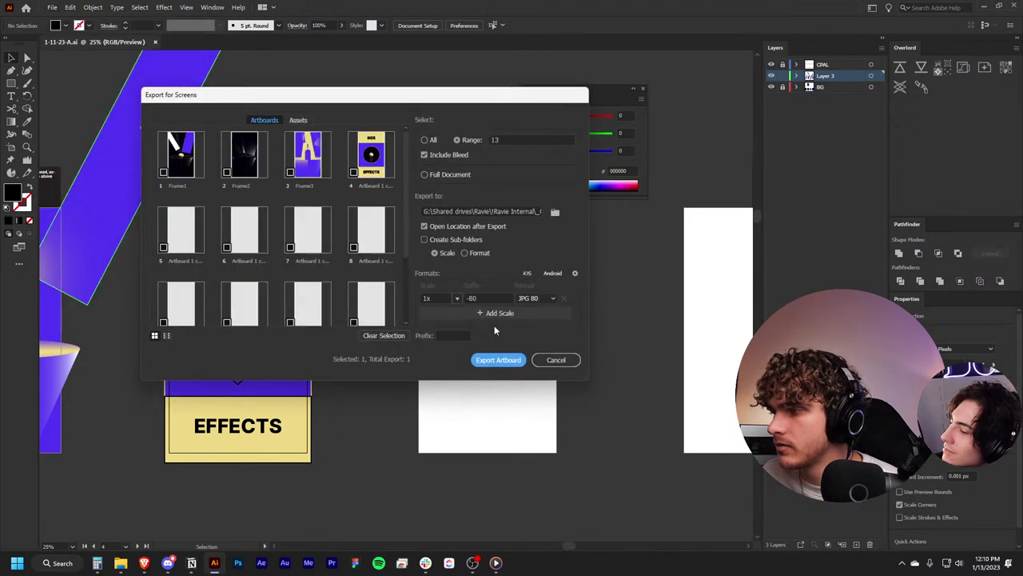
{"action": "scroll", "coordinate": [362, 270], "scroll_direction": "down", "scroll_amount": 2}
{"action": "left_click", "coordinate": [182, 292]}
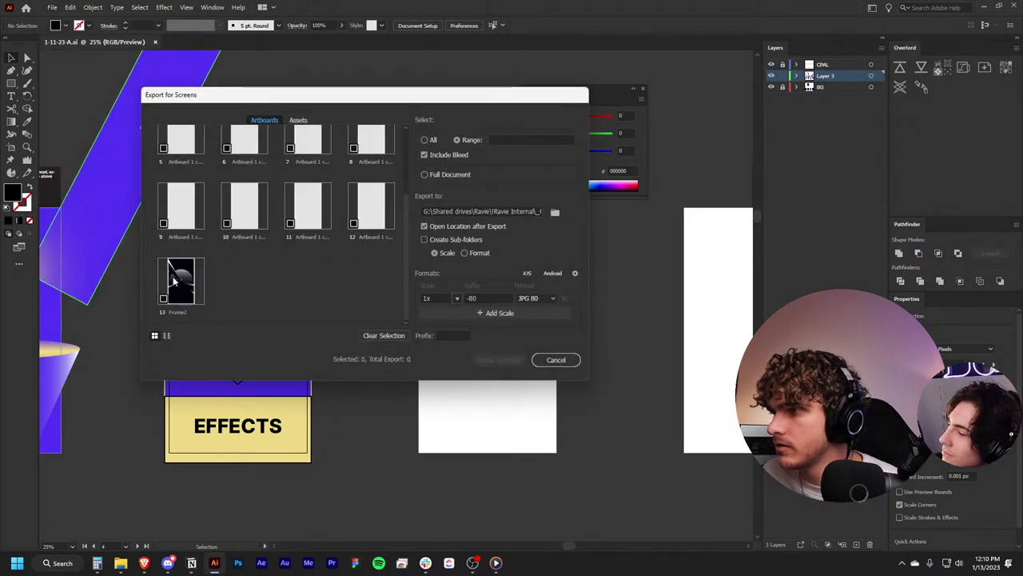
{"action": "scroll", "coordinate": [182, 292], "scroll_direction": "up", "scroll_amount": 2}
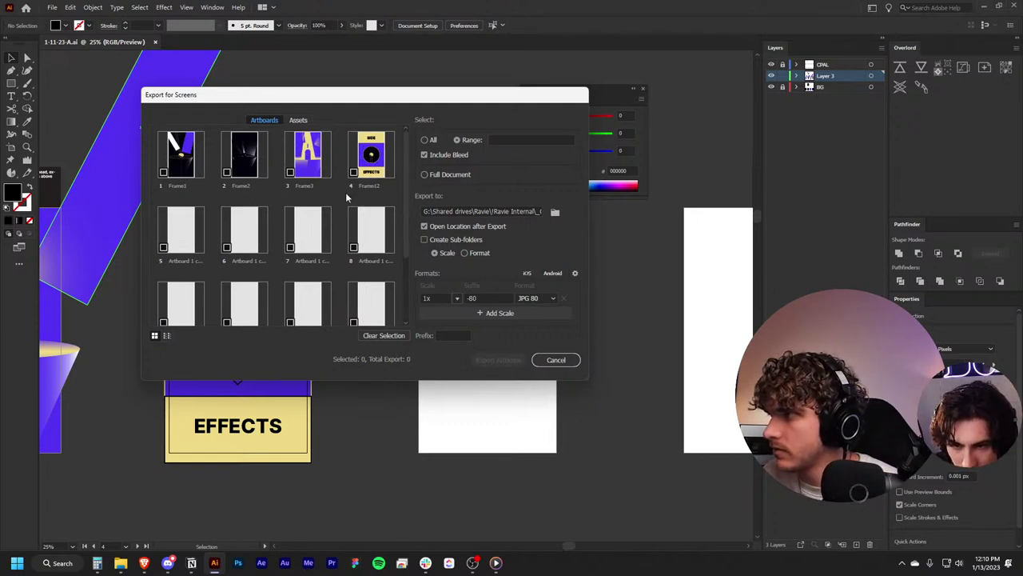
{"action": "left_click", "coordinate": [497, 364]}
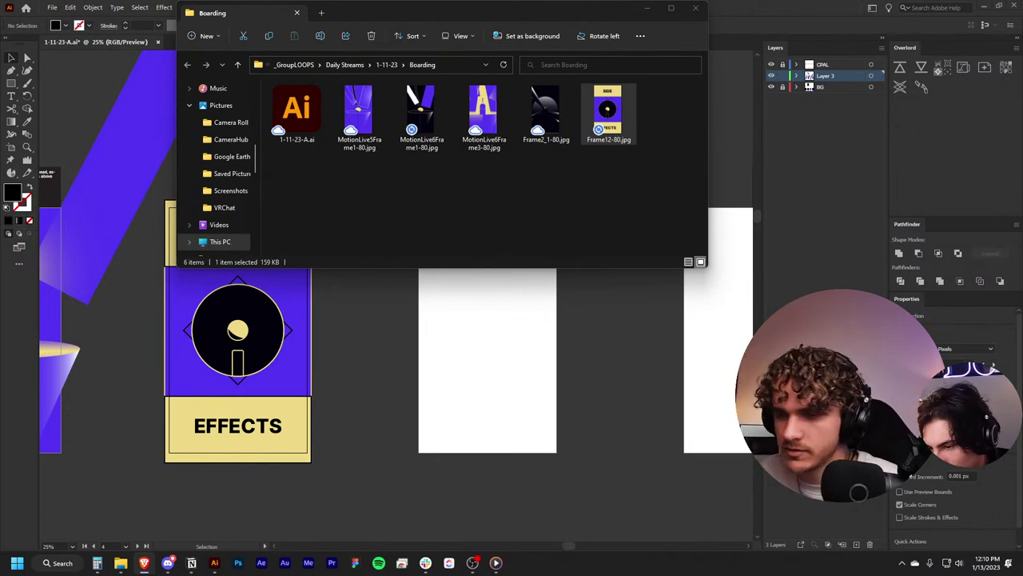
{"action": "left_click", "coordinate": [352, 414]}
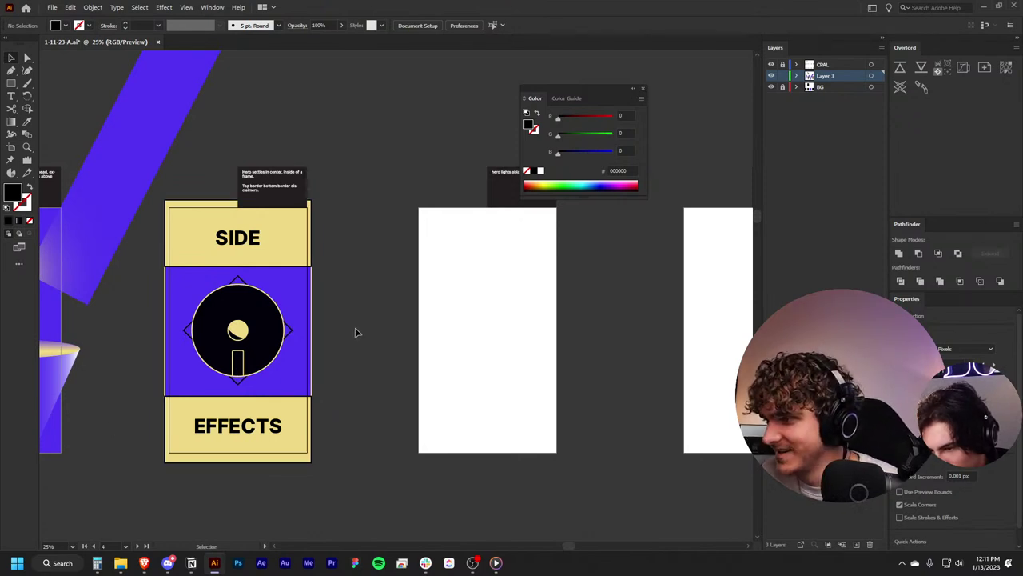
Step: Place a copy of the SIDE EFFECTS poster on the middle artboard and unlock the BG layer
{"action": "left_click", "coordinate": [291, 251]}
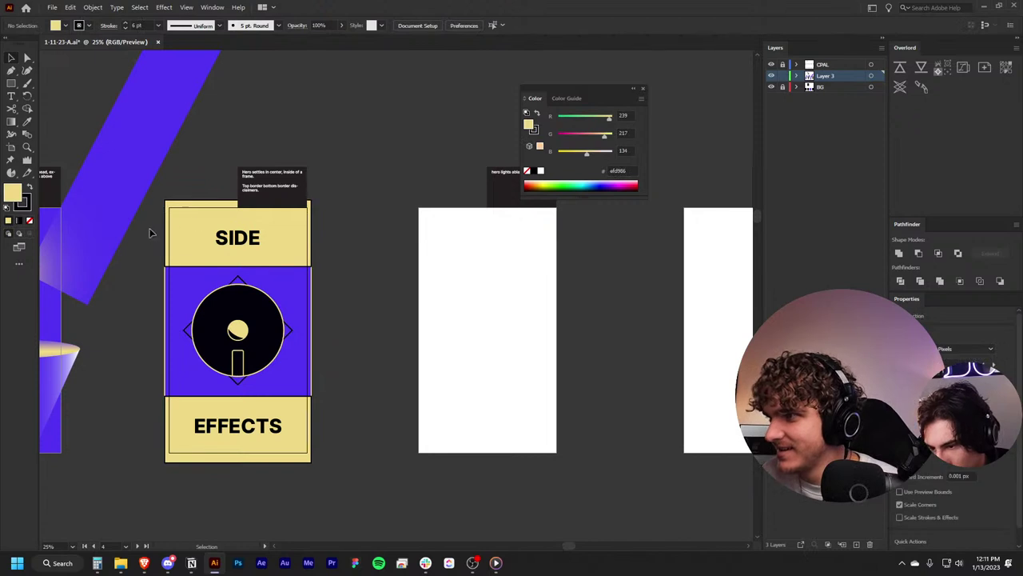
{"action": "left_click_drag", "start_coordinate": [353, 438], "coordinate": [353, 438]}
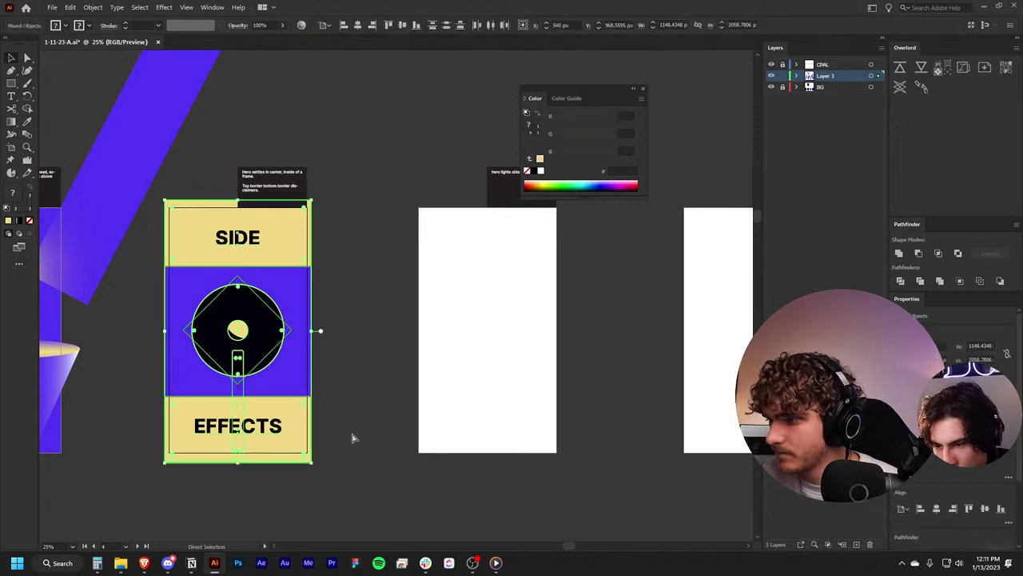
{"action": "left_click", "coordinate": [506, 402]}
{"action": "key", "text": "ctrl+shift+v"}
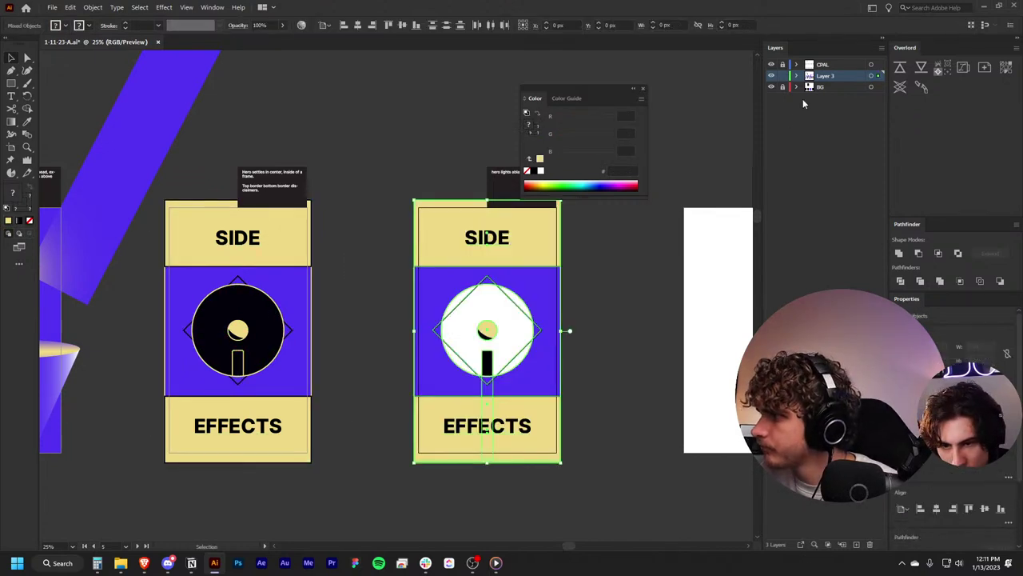
{"action": "key", "text": "ctrl+shift+a"}
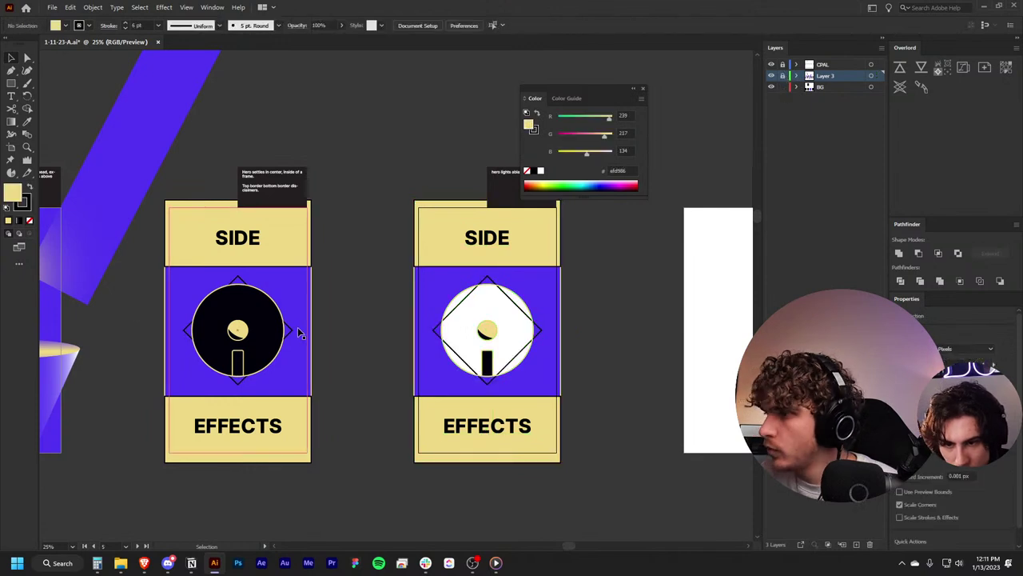
{"action": "key", "text": "a"}
{"action": "left_click", "coordinate": [272, 332]}
{"action": "left_click", "coordinate": [515, 328]}
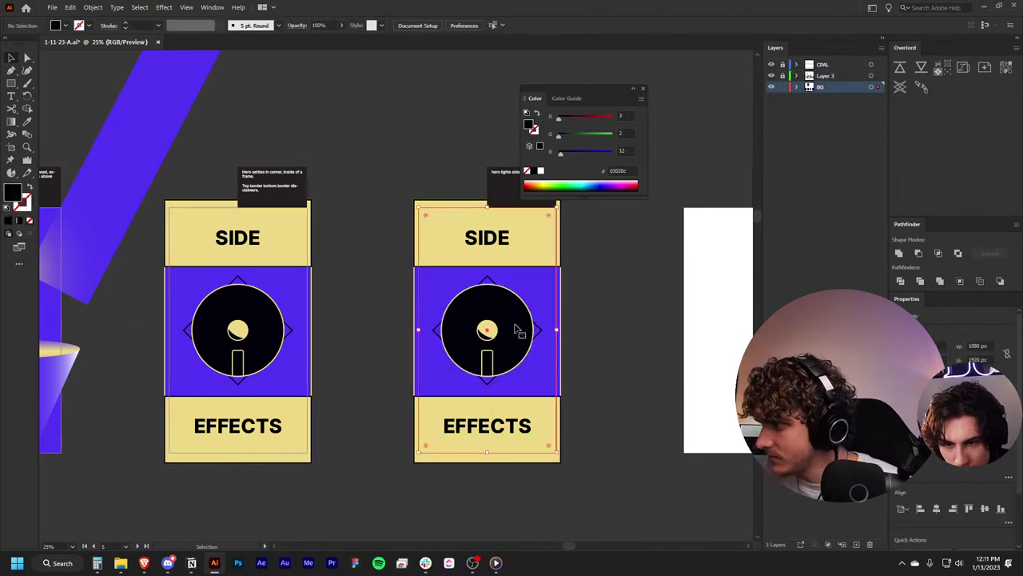
{"action": "left_click", "coordinate": [625, 352]}
{"action": "scroll", "coordinate": [626, 351], "scroll_direction": "right", "scroll_amount": 3}
{"action": "scroll", "coordinate": [592, 354], "scroll_direction": "left", "scroll_amount": 1}
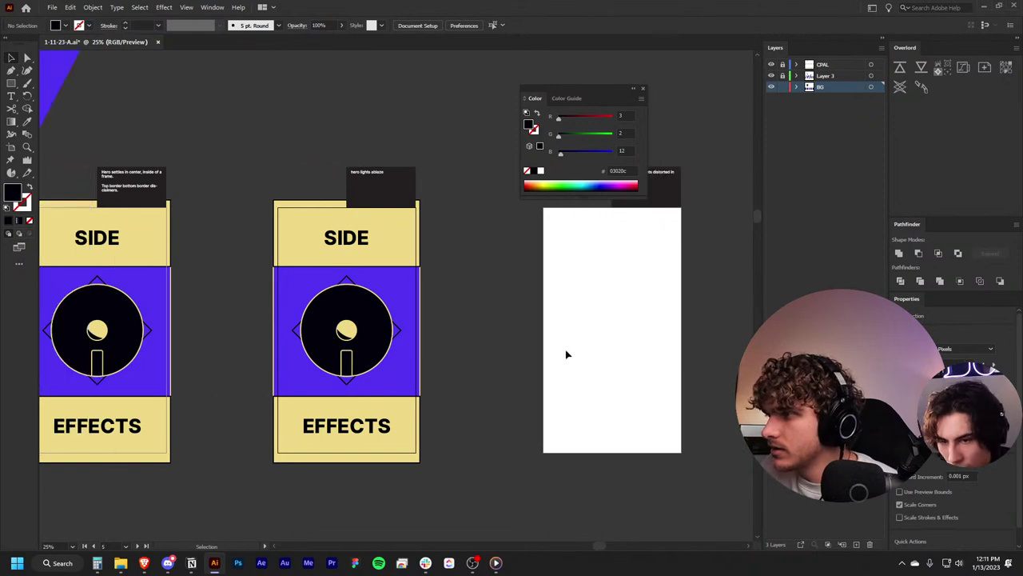
{"action": "left_click", "coordinate": [413, 262]}
{"action": "left_click", "coordinate": [781, 87]}
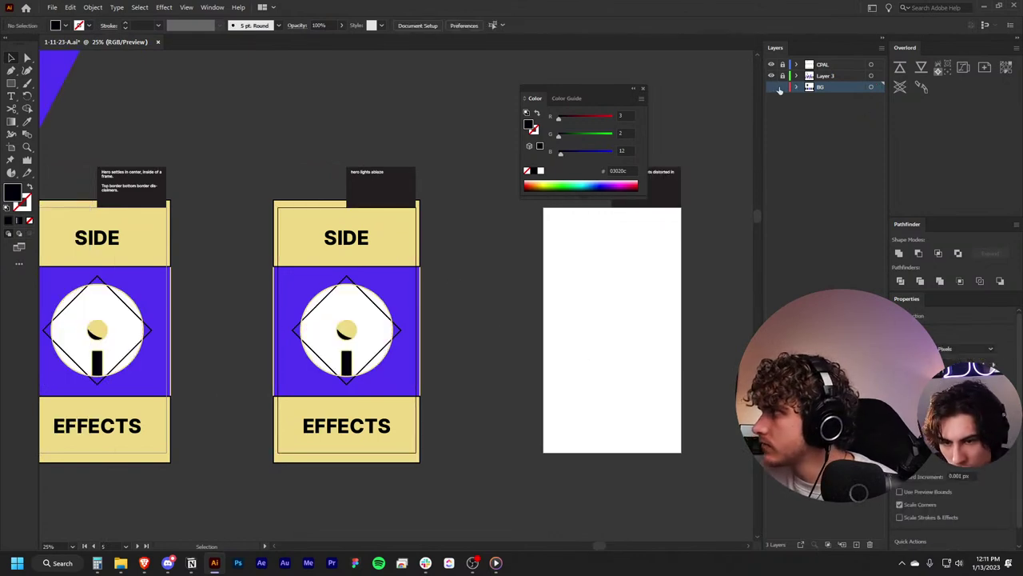
Step: Delete the top and bottom bands and the SIDE and EFFECTS text from the copy
{"action": "left_click", "coordinate": [373, 263]}
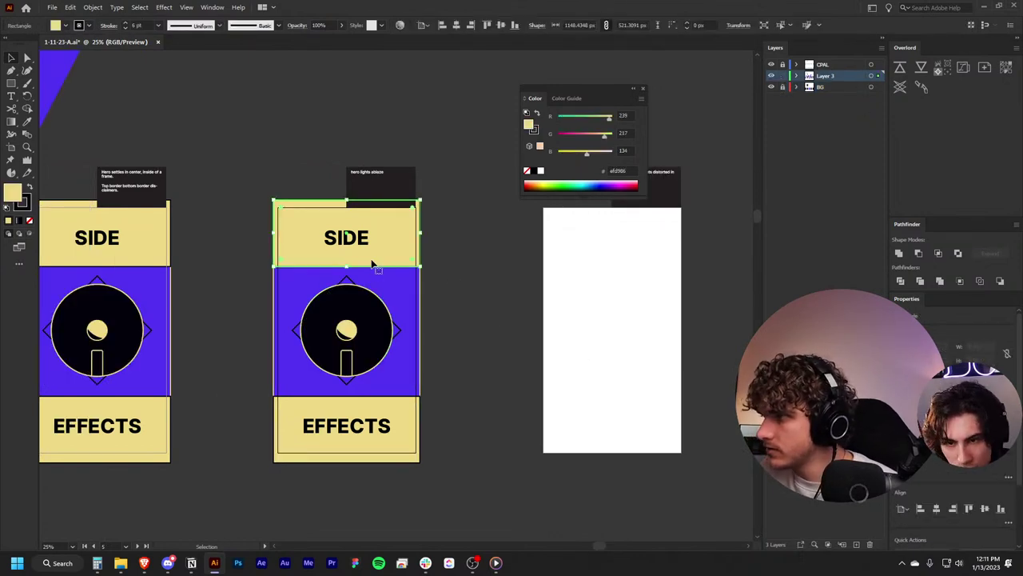
{"action": "key", "text": "Delete"}
{"action": "key", "text": "Delete"}
{"action": "left_click", "coordinate": [373, 432]}
{"action": "key", "text": "Delete"}
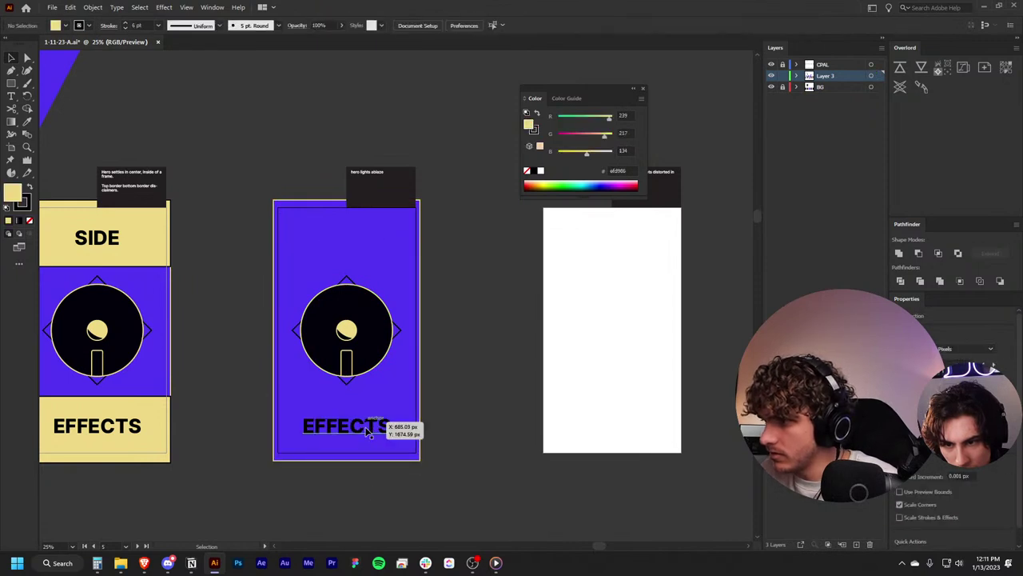
{"action": "key", "text": "Delete"}
{"action": "left_click", "coordinate": [369, 427]}
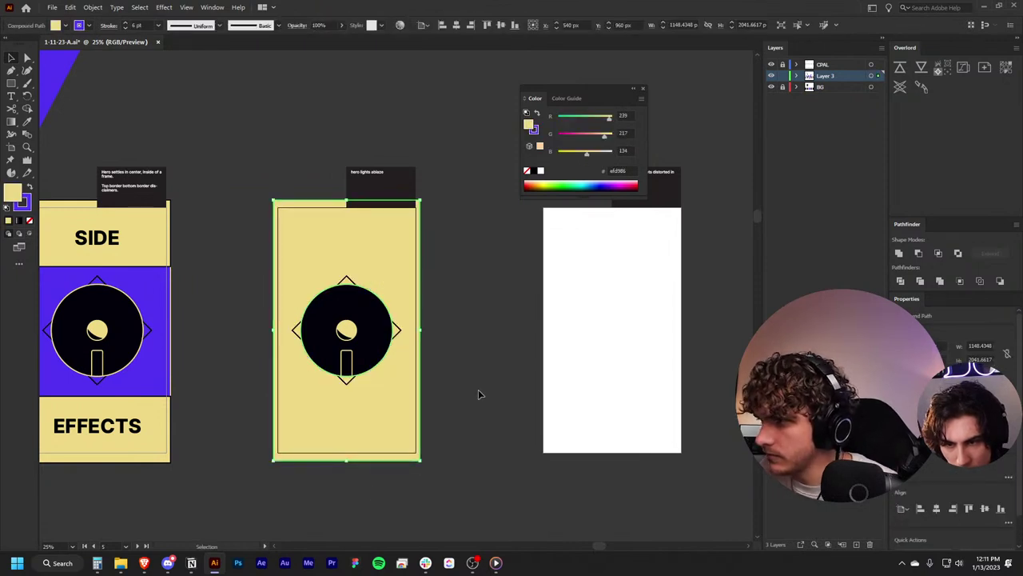
{"action": "left_click", "coordinate": [480, 392]}
{"action": "scroll", "coordinate": [392, 356], "scroll_direction": "up", "scroll_amount": 3}
Step: Eyedrop the purple band's colour onto the emblem circle so it gets a purple rim
{"action": "left_click", "coordinate": [409, 357]}
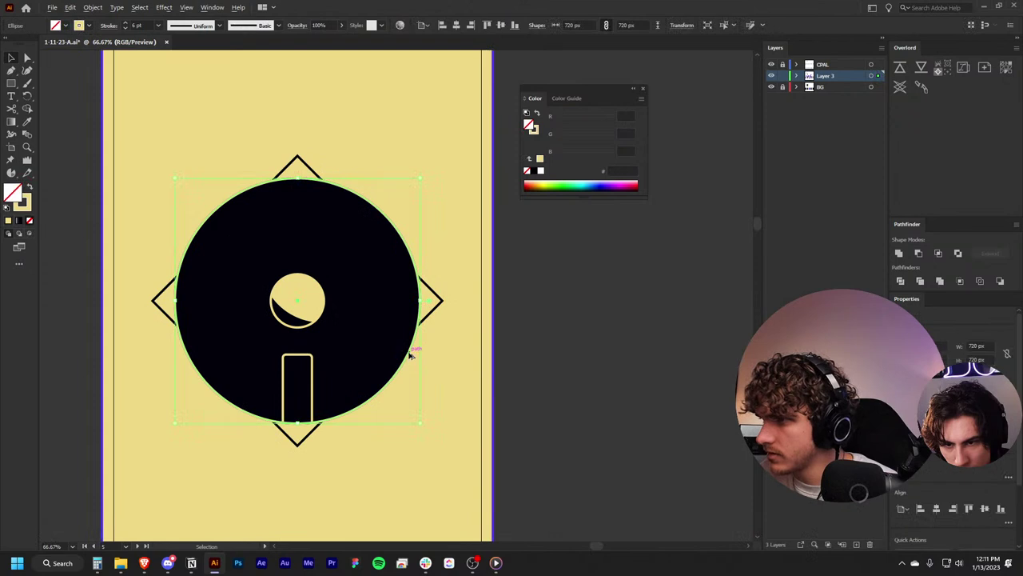
{"action": "scroll", "coordinate": [408, 355], "scroll_direction": "down", "scroll_amount": 2}
{"action": "key", "text": "i"}
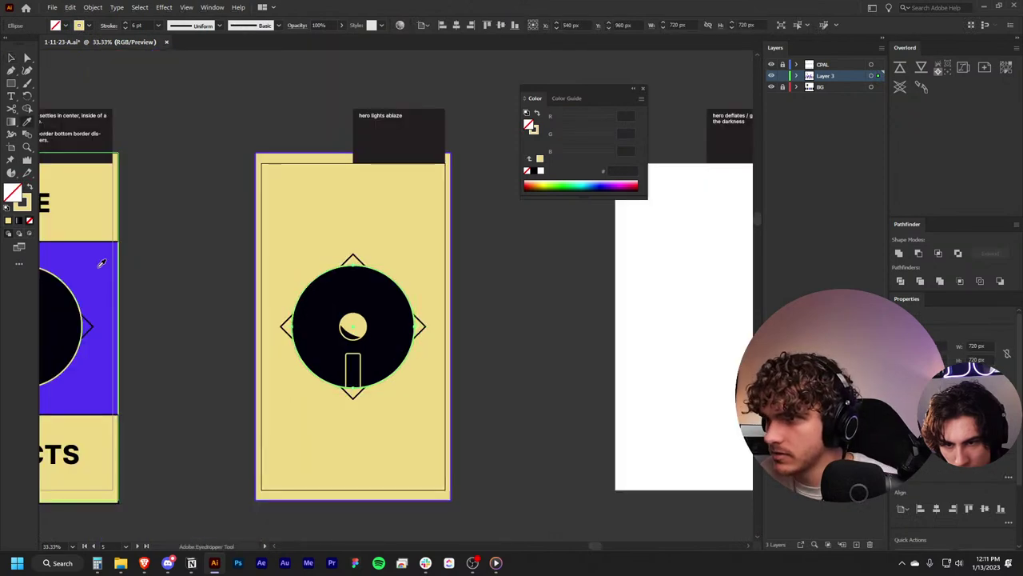
{"action": "left_click", "coordinate": [97, 266]}
{"action": "key", "text": "v"}
{"action": "left_click", "coordinate": [469, 278]}
Step: Give the diamond around the circle a white outline using the Eyedropper
{"action": "scroll", "coordinate": [514, 366], "scroll_direction": "up", "scroll_amount": 3}
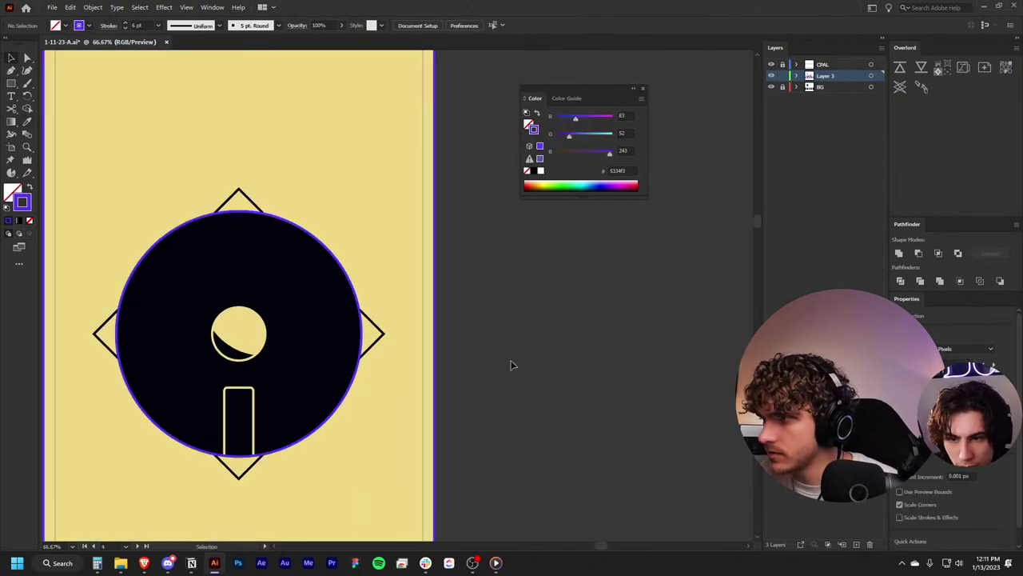
{"action": "scroll", "coordinate": [525, 393], "scroll_direction": "down", "scroll_amount": 3}
{"action": "scroll", "coordinate": [525, 393], "scroll_direction": "up", "scroll_amount": 1}
{"action": "scroll", "coordinate": [560, 396], "scroll_direction": "left", "scroll_amount": 2}
{"action": "scroll", "coordinate": [605, 400], "scroll_direction": "down", "scroll_amount": 3}
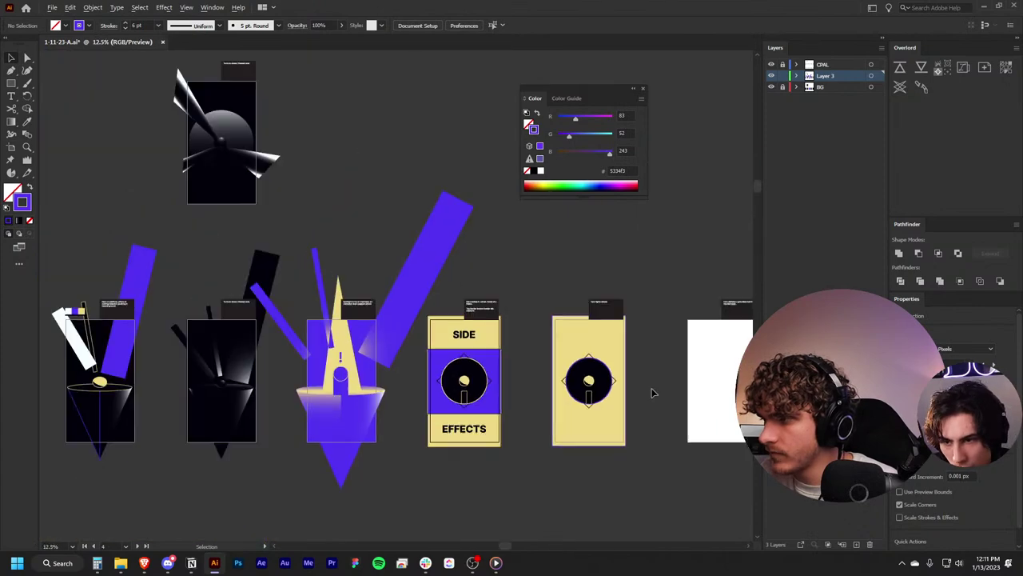
{"action": "scroll", "coordinate": [651, 392], "scroll_direction": "up", "scroll_amount": 2}
{"action": "scroll", "coordinate": [639, 402], "scroll_direction": "down", "scroll_amount": 1}
{"action": "left_click", "coordinate": [549, 359]}
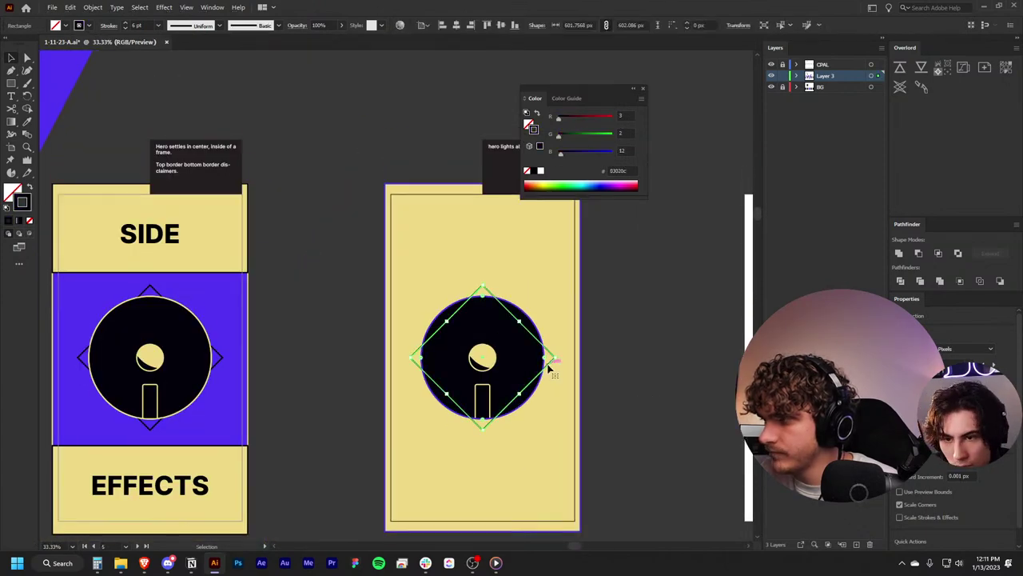
{"action": "key", "text": "i"}
{"action": "left_click", "coordinate": [548, 359]}
{"action": "scroll", "coordinate": [286, 266], "scroll_direction": "down", "scroll_amount": 1}
{"action": "scroll", "coordinate": [285, 266], "scroll_direction": "left", "scroll_amount": 3}
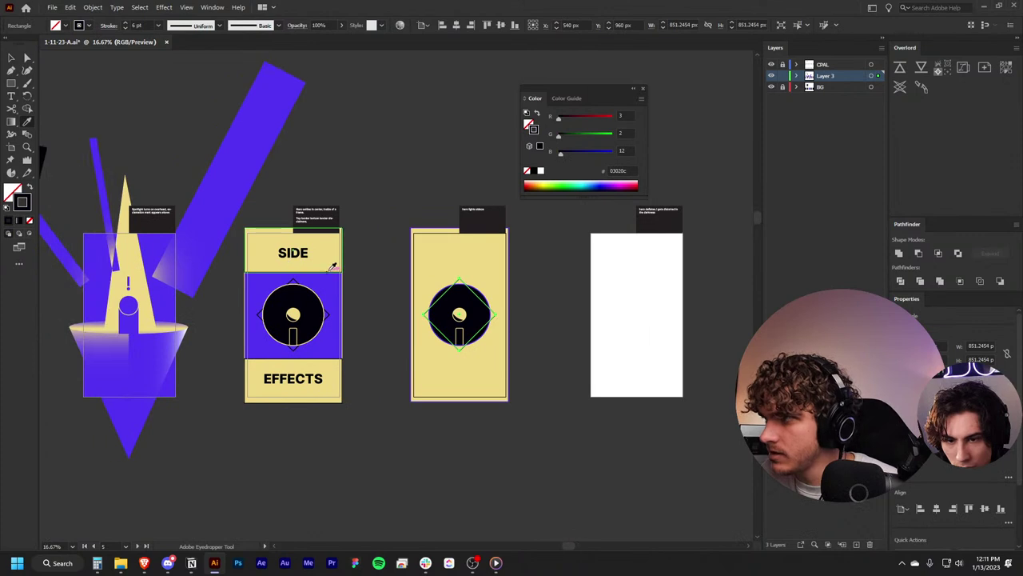
{"action": "scroll", "coordinate": [286, 266], "scroll_direction": "left", "scroll_amount": 6}
{"action": "scroll", "coordinate": [205, 222], "scroll_direction": "up", "scroll_amount": 2}
{"action": "scroll", "coordinate": [206, 222], "scroll_direction": "down", "scroll_amount": 1}
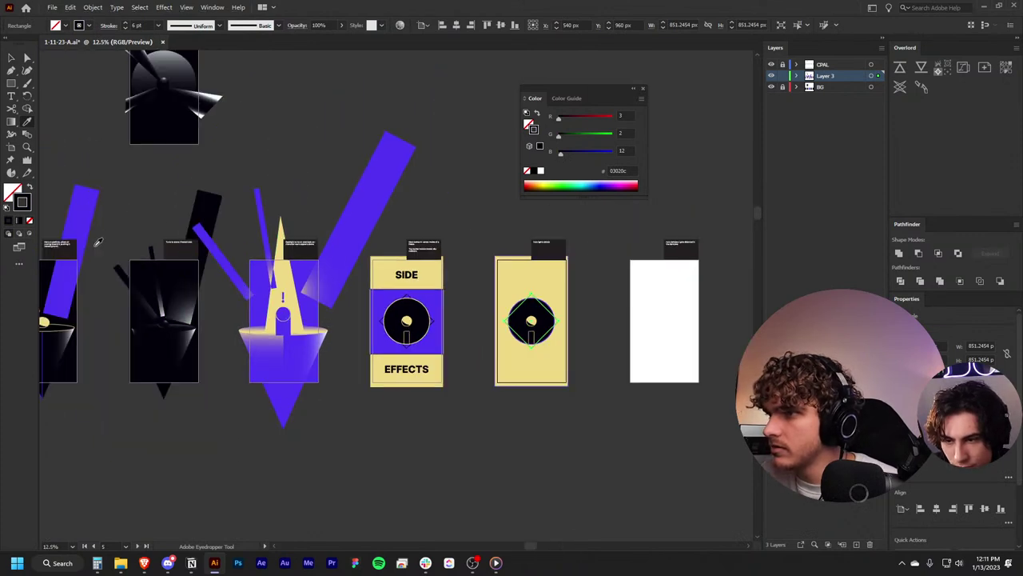
{"action": "scroll", "coordinate": [94, 253], "scroll_direction": "left", "scroll_amount": 3}
{"action": "left_click", "coordinate": [96, 250]}
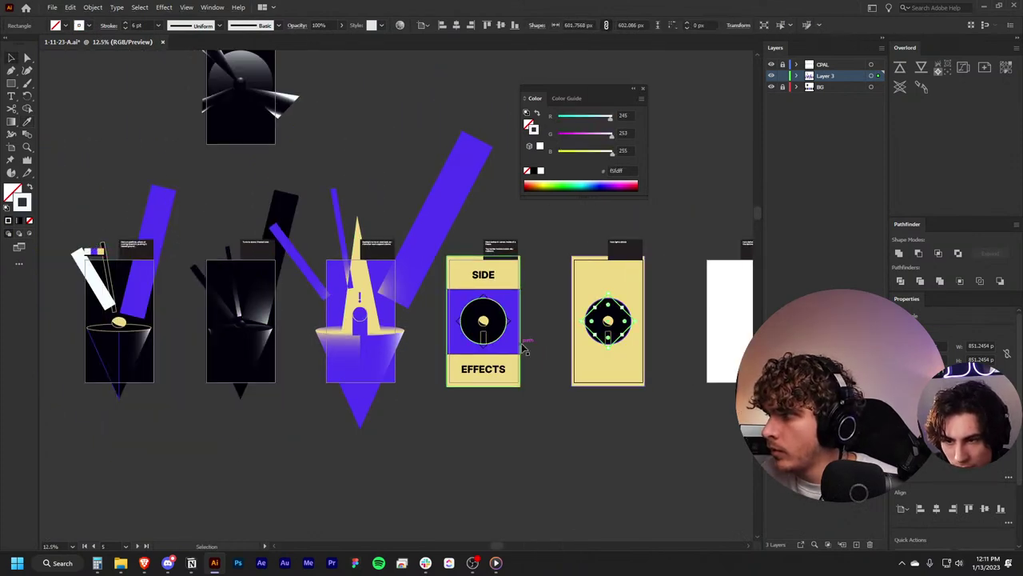
{"action": "scroll", "coordinate": [605, 439], "scroll_direction": "right", "scroll_amount": 2}
{"action": "key", "text": "v"}
{"action": "left_click", "coordinate": [605, 439]}
Step: Turn on View > Trim View so only artwork inside the artboards shows
{"action": "scroll", "coordinate": [614, 367], "scroll_direction": "up", "scroll_amount": 3}
{"action": "scroll", "coordinate": [590, 384], "scroll_direction": "up", "scroll_amount": 1}
{"action": "scroll", "coordinate": [590, 384], "scroll_direction": "up", "scroll_amount": 1}
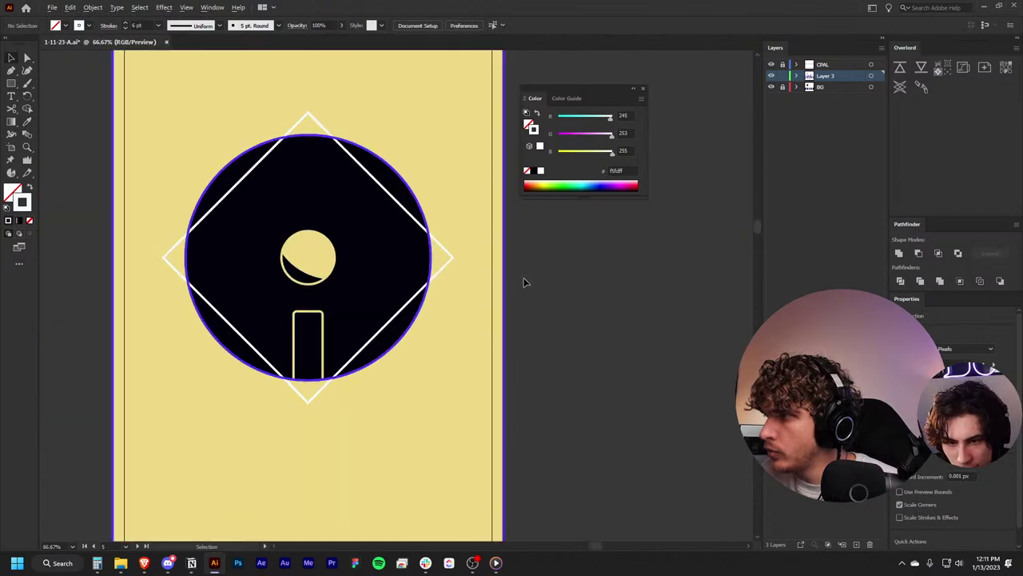
{"action": "scroll", "coordinate": [616, 355], "scroll_direction": "up", "scroll_amount": 2}
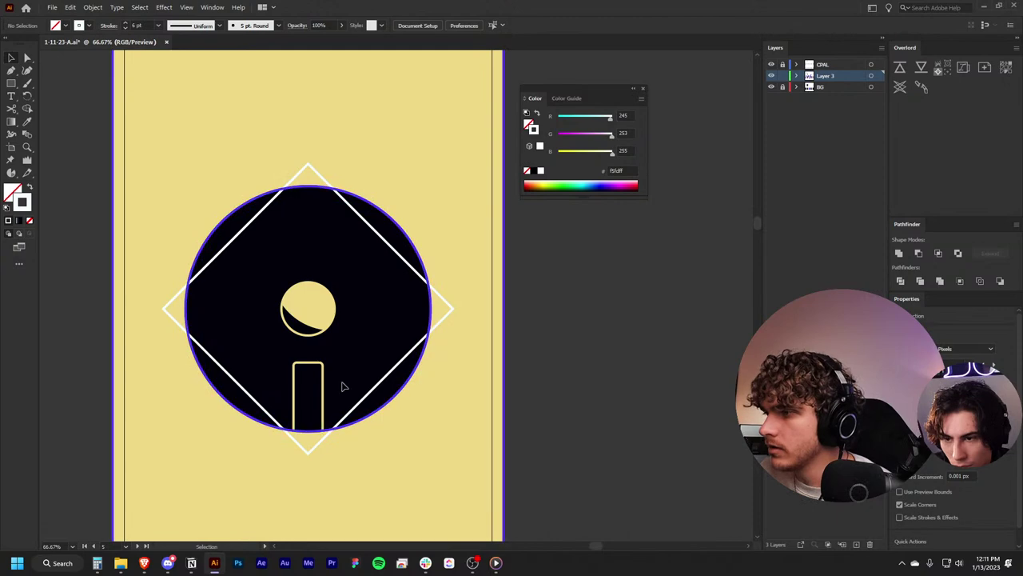
{"action": "key", "text": "a"}
{"action": "key", "text": "v"}
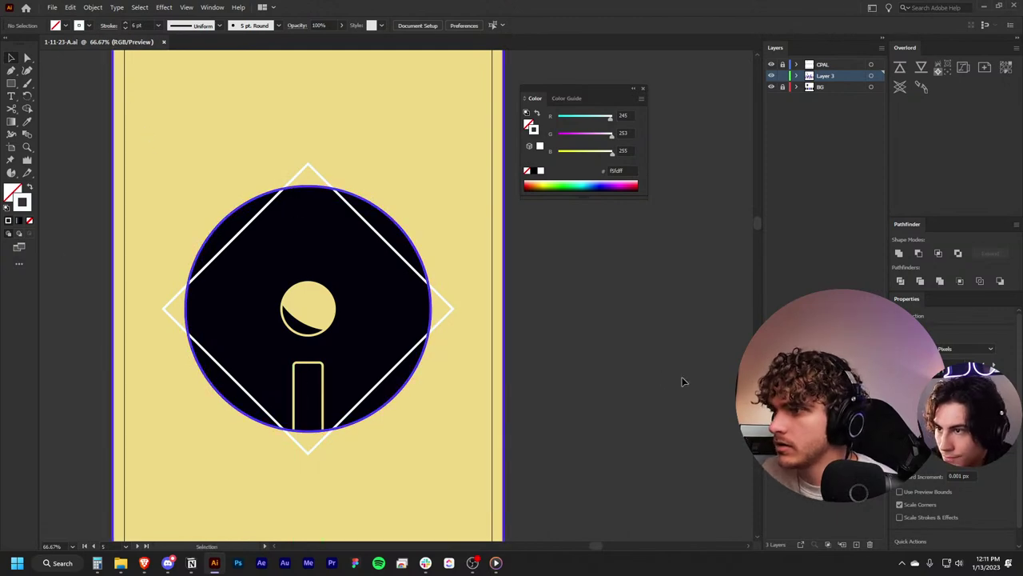
{"action": "left_click", "coordinate": [186, 7]}
{"action": "left_click", "coordinate": [210, 71]}
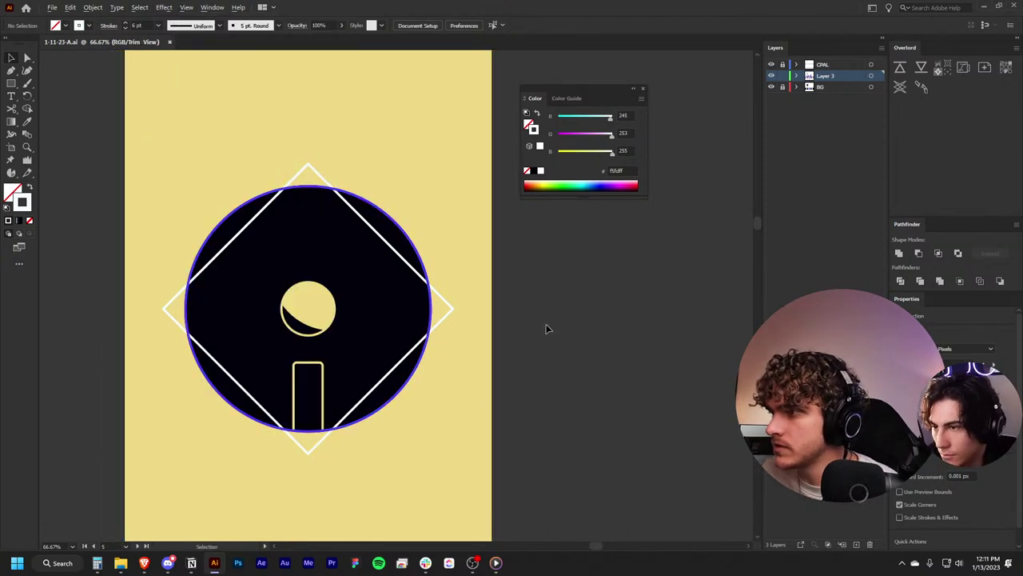
{"action": "scroll", "coordinate": [545, 329], "scroll_direction": "down", "scroll_amount": 5}
{"action": "scroll", "coordinate": [545, 329], "scroll_direction": "up", "scroll_amount": 3}
{"action": "scroll", "coordinate": [546, 338], "scroll_direction": "right", "scroll_amount": 2}
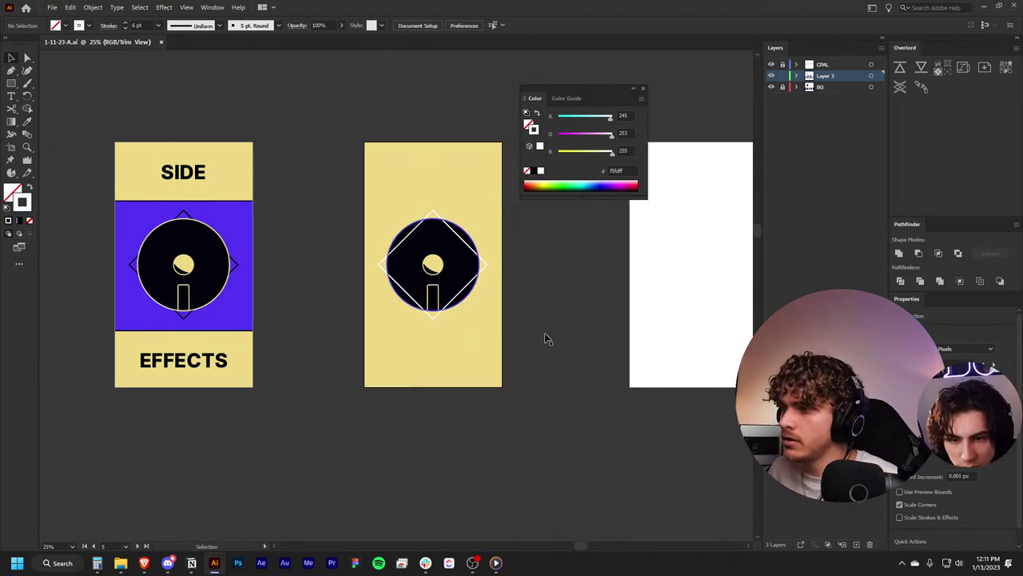
Step: Delete the crescent shadow from the emblem's inner moon with Direct Selection
{"action": "scroll", "coordinate": [436, 251], "scroll_direction": "up", "scroll_amount": 3}
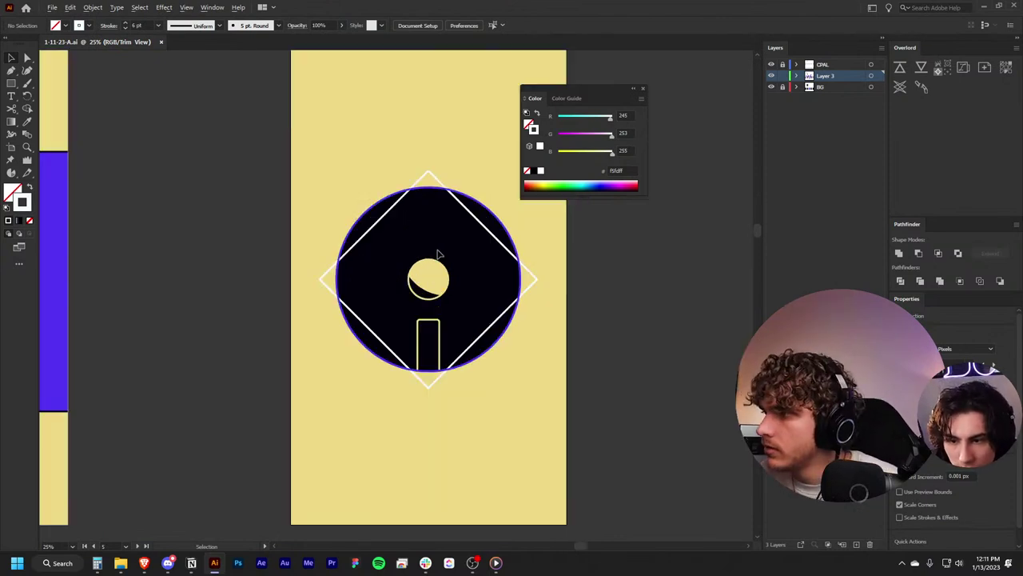
{"action": "key", "text": "a"}
{"action": "left_click", "coordinate": [422, 311]}
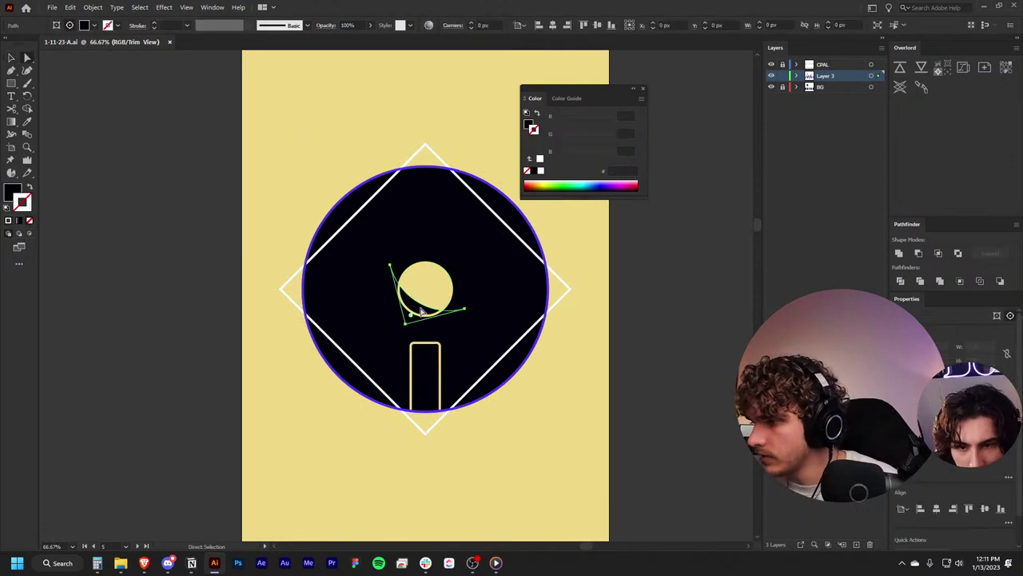
{"action": "key", "text": "Delete"}
Step: Eyedrop black into the small inner circle's fill, leaving a yellow ring
{"action": "left_click", "coordinate": [435, 305]}
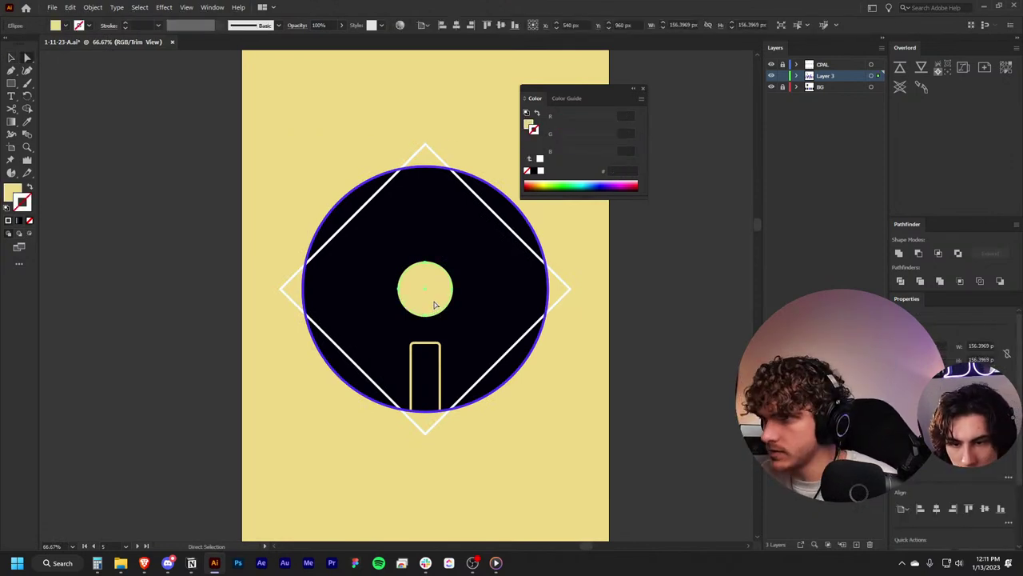
{"action": "key", "text": "i"}
{"action": "left_click", "coordinate": [487, 296]}
{"action": "key", "text": "b"}
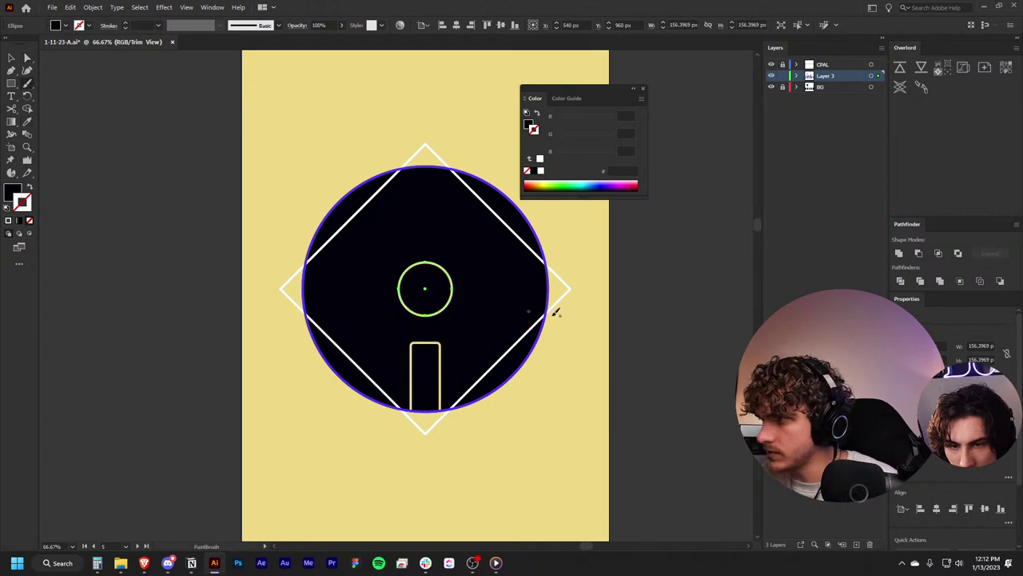
{"action": "key", "text": "v"}
{"action": "left_click", "coordinate": [669, 327]}
{"action": "scroll", "coordinate": [669, 326], "scroll_direction": "down", "scroll_amount": 3}
{"action": "scroll", "coordinate": [670, 329], "scroll_direction": "up", "scroll_amount": 2}
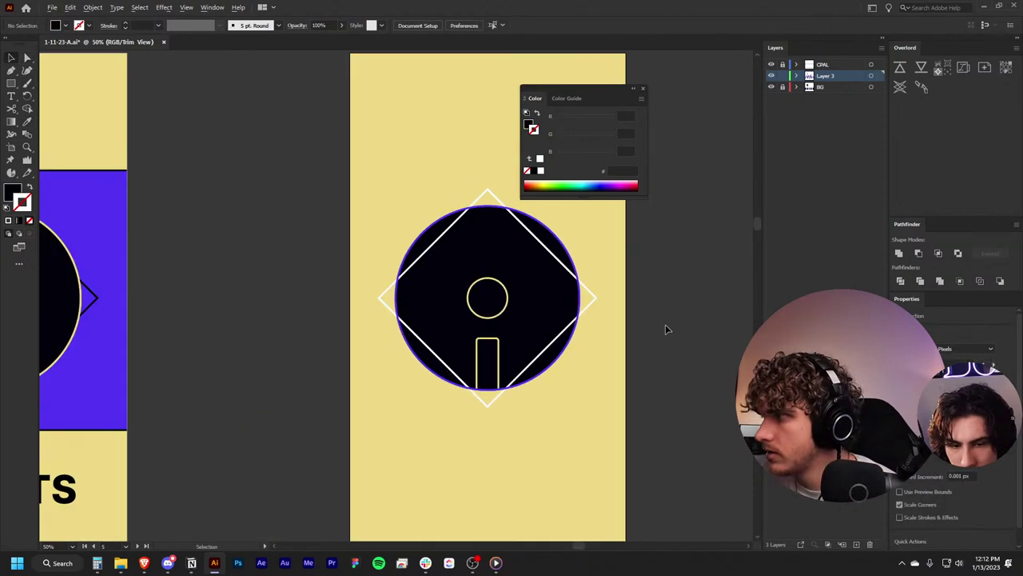
{"action": "scroll", "coordinate": [651, 332], "scroll_direction": "up", "scroll_amount": 2}
{"action": "scroll", "coordinate": [652, 332], "scroll_direction": "up", "scroll_amount": 2}
Step: Place twelve Pen anchors forming a jagged, tall-spiked flame outline around the inner ring
{"action": "left_click", "coordinate": [25, 71]}
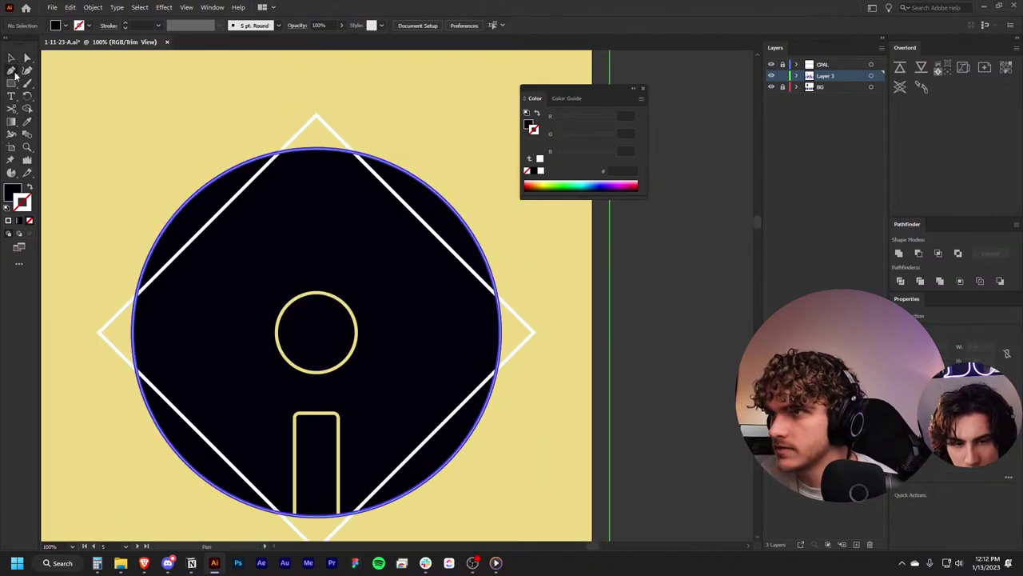
{"action": "left_click", "coordinate": [261, 373]}
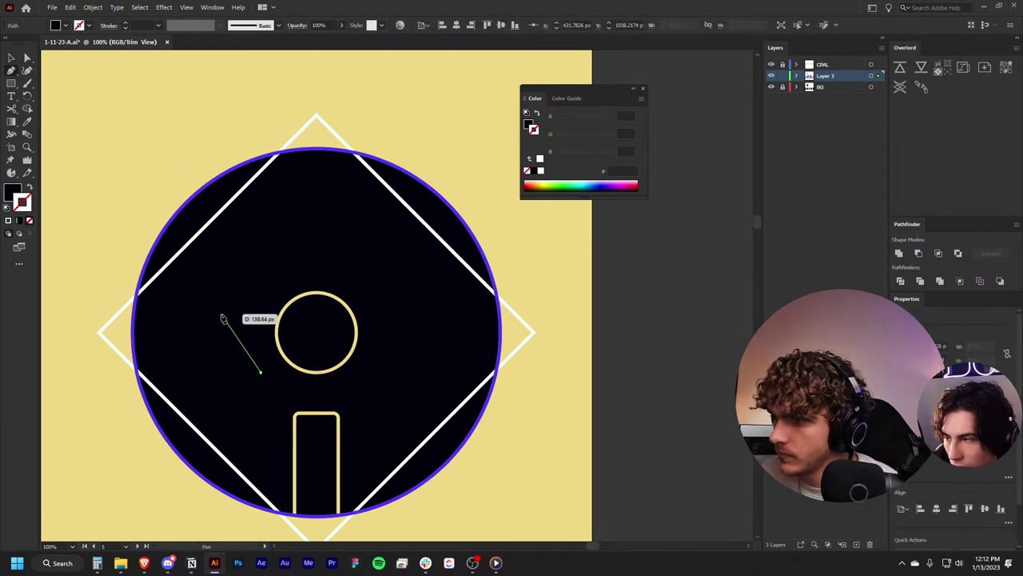
{"action": "left_click", "coordinate": [230, 318]}
{"action": "left_click", "coordinate": [229, 250]}
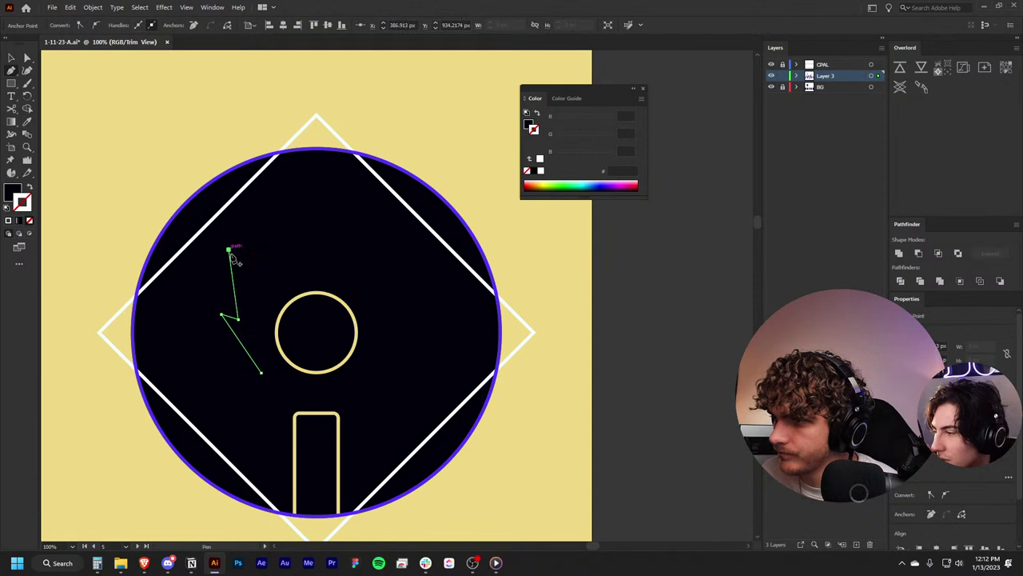
{"action": "left_click", "coordinate": [261, 284]}
{"action": "left_click", "coordinate": [290, 171]}
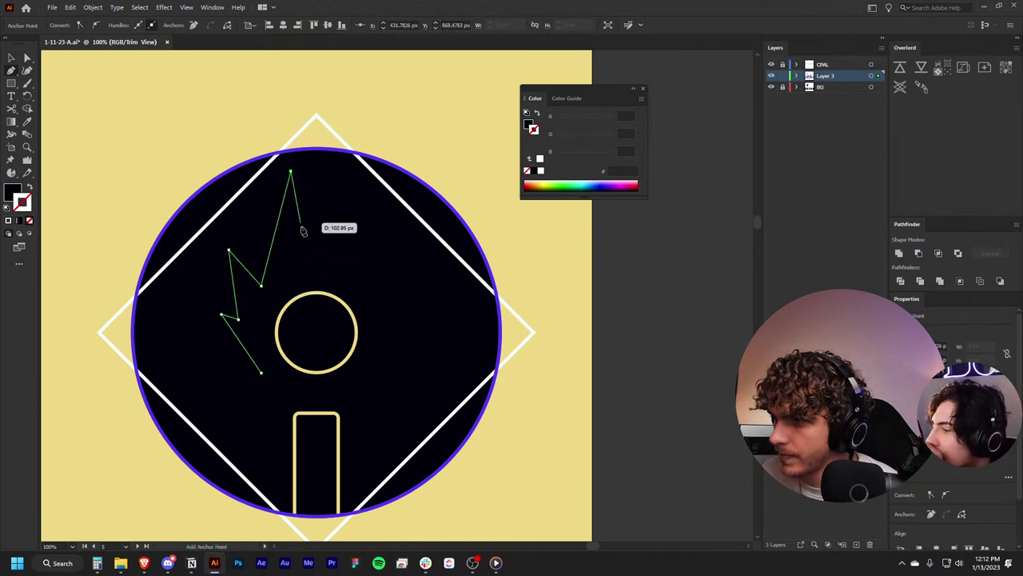
{"action": "left_click", "coordinate": [324, 274]}
{"action": "left_click", "coordinate": [356, 251]}
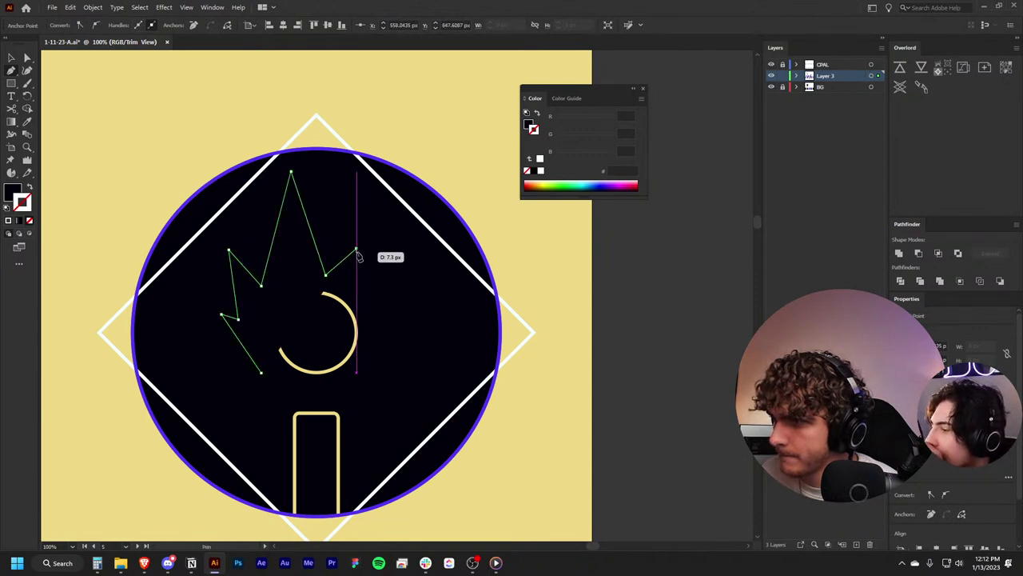
{"action": "left_click", "coordinate": [349, 291]}
{"action": "left_click", "coordinate": [393, 283]}
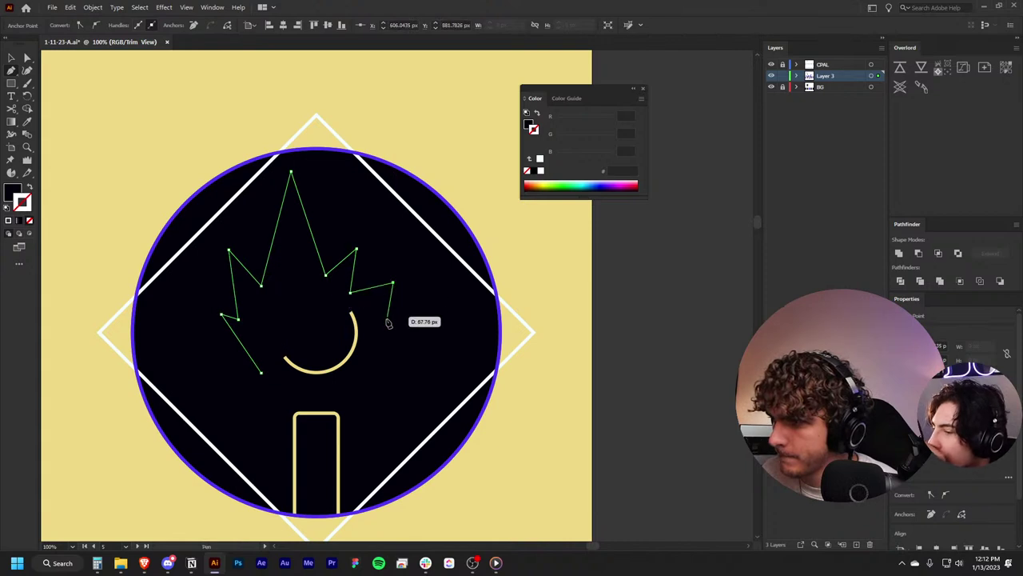
{"action": "left_click", "coordinate": [373, 331]}
{"action": "left_click", "coordinate": [412, 322]}
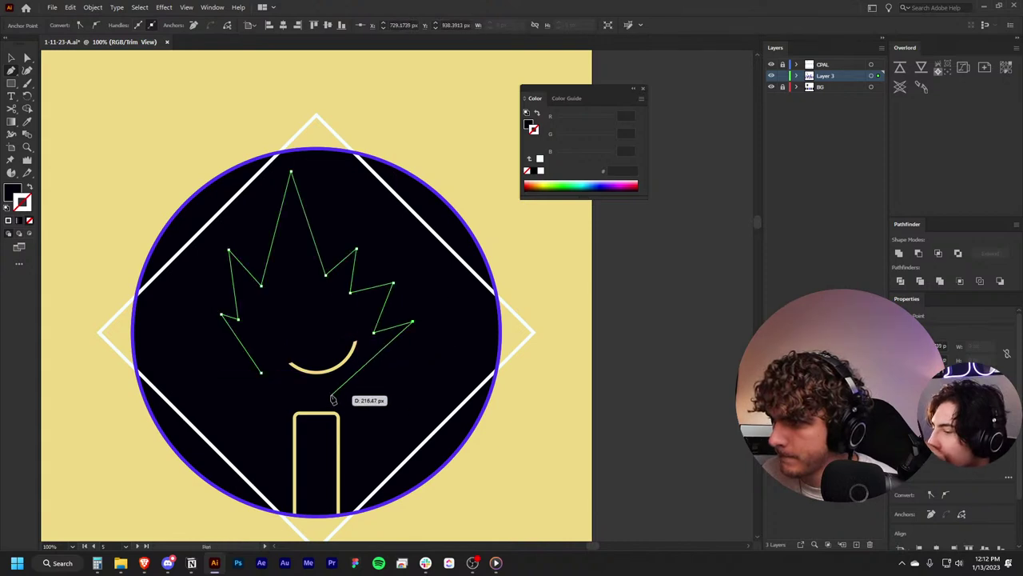
{"action": "left_click", "coordinate": [335, 392]}
Step: Close the flame path and cut a front copy of the inner circle out of it
{"action": "left_click", "coordinate": [261, 374]}
{"action": "key", "text": "v"}
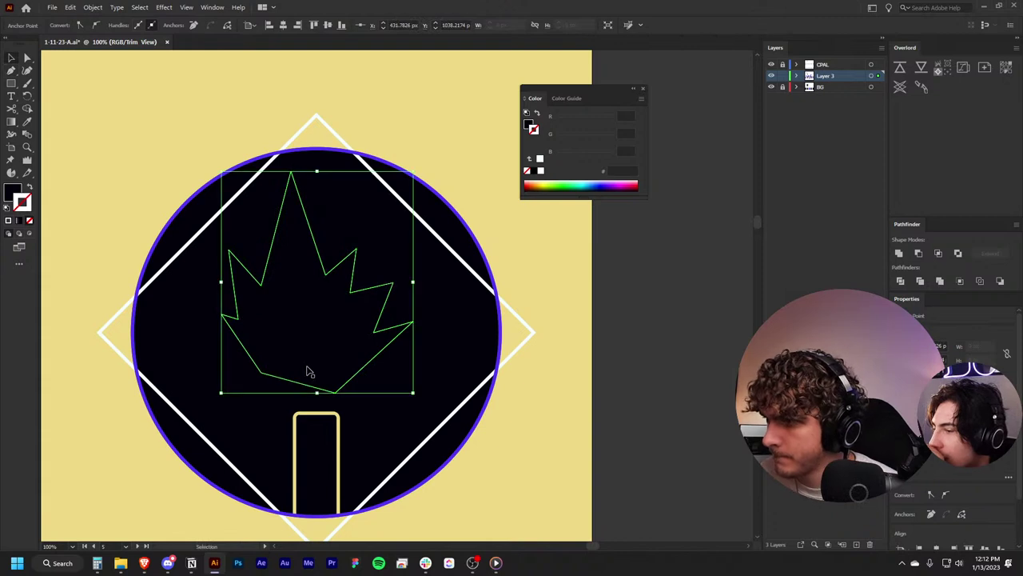
{"action": "key", "text": "ctrl+f"}
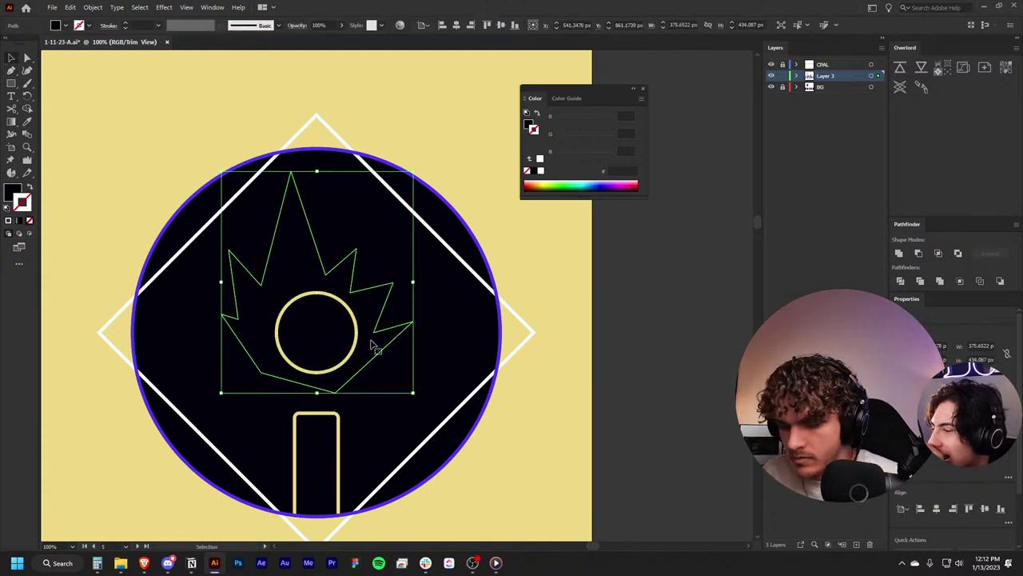
{"action": "left_click", "coordinate": [471, 484]}
{"action": "key", "text": "ctrl+minus"}
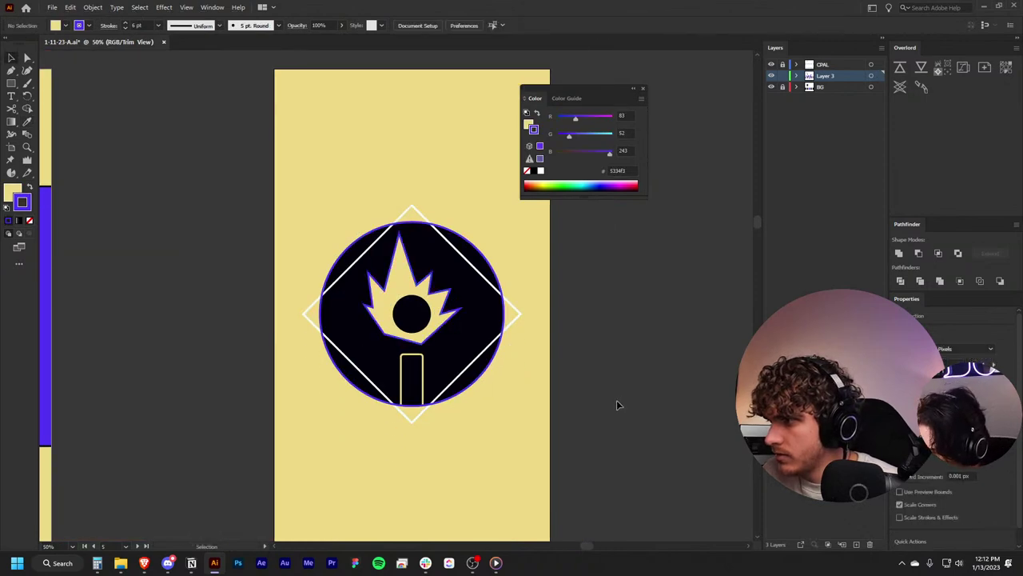
{"action": "key", "text": "ctrl+plus"}
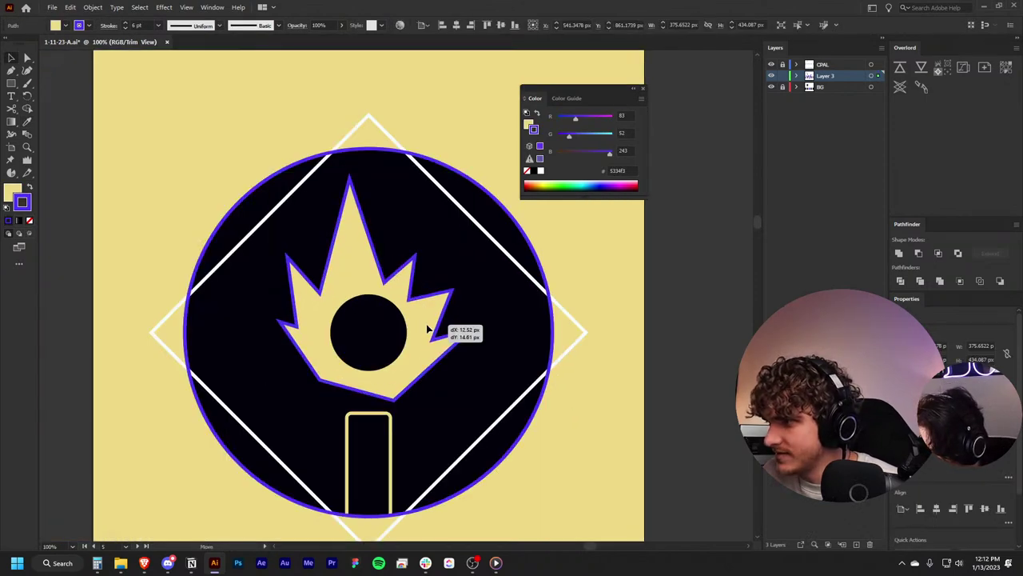
Step: Nudge the flame up-left and round its bottom corners into one deep curve
{"action": "mouse_move", "coordinate": [473, 398]}
{"action": "left_mouse_down"}
{"action": "mouse_move", "coordinate": [486, 354]}
{"action": "mouse_move", "coordinate": [486, 365]}
{"action": "left_mouse_up"}
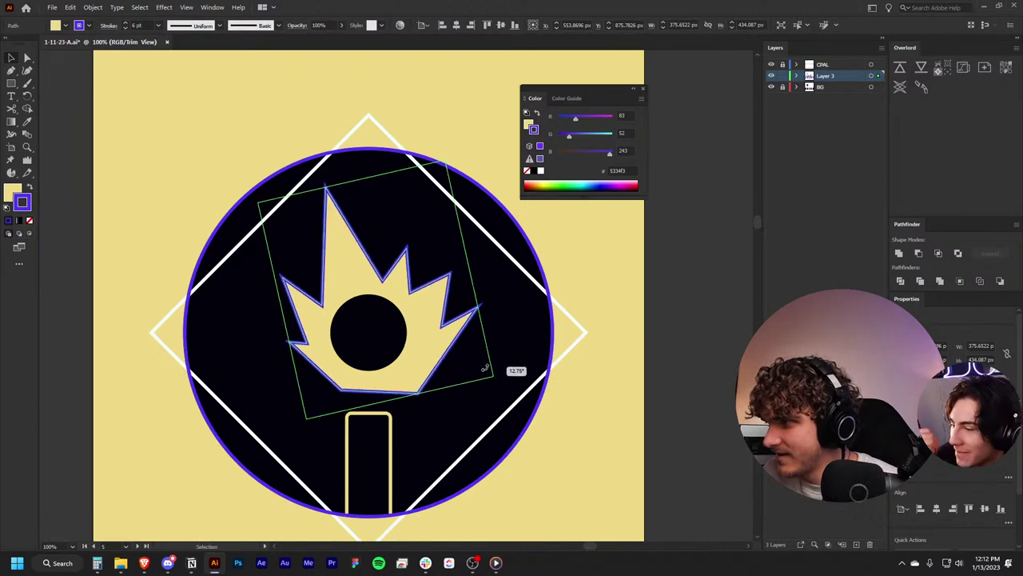
{"action": "key", "text": "ctrl+z"}
{"action": "mouse_move", "coordinate": [440, 350]}
{"action": "left_mouse_down"}
{"action": "mouse_move", "coordinate": [426, 328]}
{"action": "mouse_move", "coordinate": [439, 352]}
{"action": "left_mouse_up"}
{"action": "key", "text": "a"}
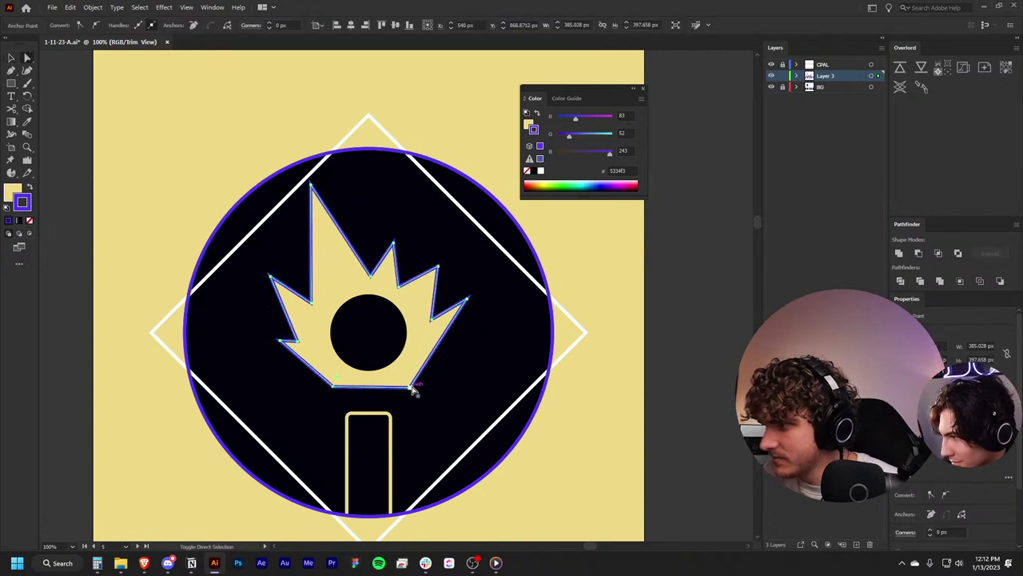
{"action": "left_click_drag", "start_coordinate": [340, 380], "coordinate": [285, 222]}
{"action": "key", "text": "v"}
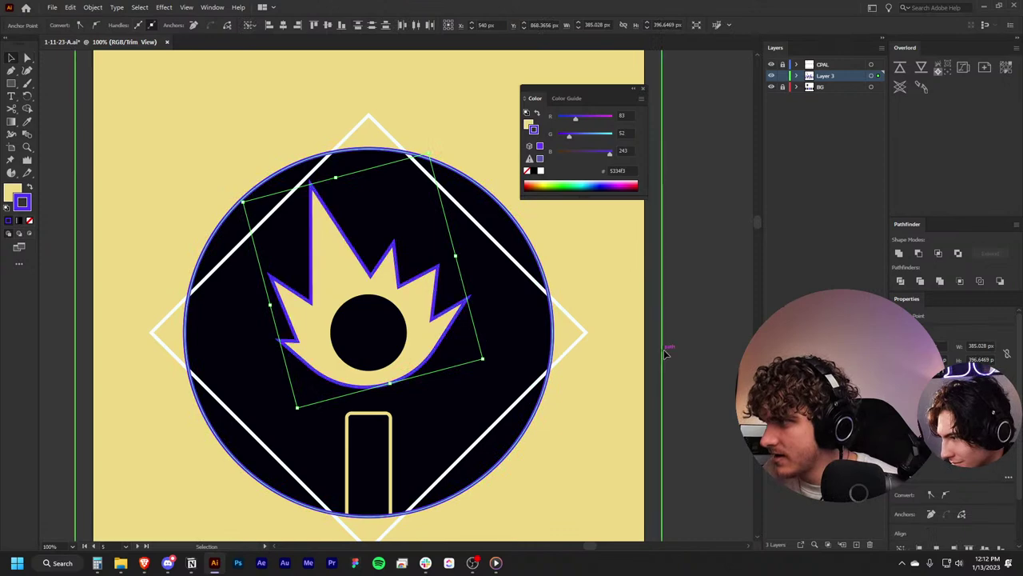
{"action": "key", "text": "ctrl+minus"}
{"action": "key", "text": "ctrl+minus"}
{"action": "key", "text": "ctrl+minus"}
{"action": "left_click", "coordinate": [689, 347]}
{"action": "key", "text": "ctrl+plus"}
{"action": "key", "text": "ctrl+plus"}
{"action": "key", "text": "ctrl+plus"}
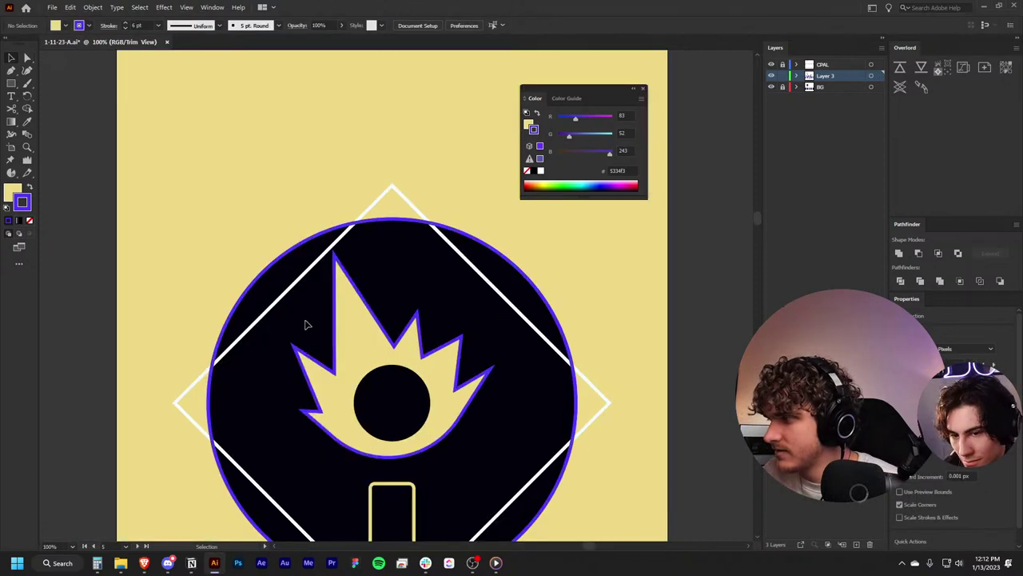
Step: Drag the flame's top anchor point down to reshape its peak
{"action": "key", "text": "a"}
{"action": "left_click_drag", "start_coordinate": [342, 253], "coordinate": [341, 286]}
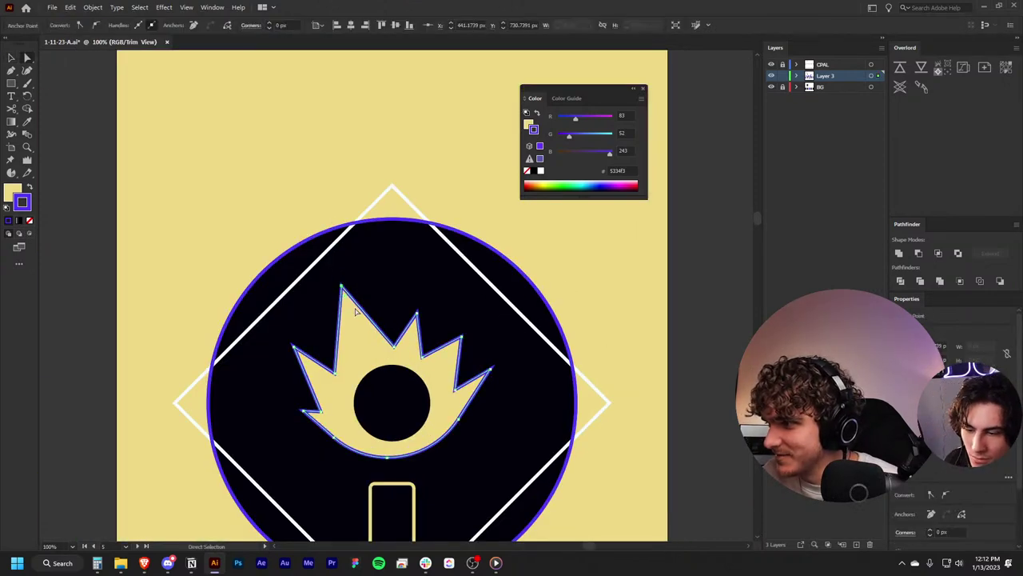
{"action": "key", "text": "v"}
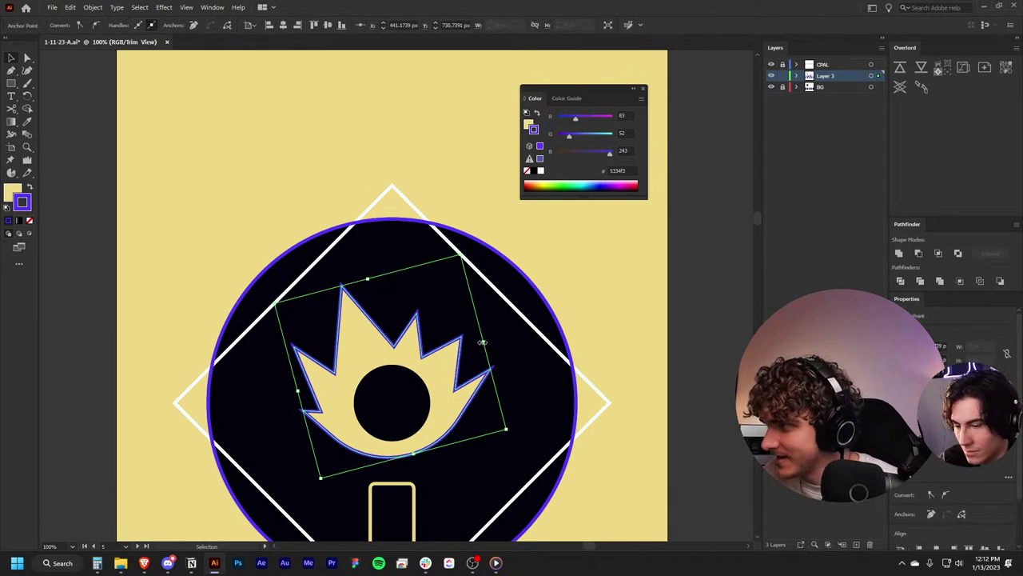
{"action": "key", "text": "ctrl+minus"}
{"action": "key", "text": "ctrl+minus"}
{"action": "key", "text": "ctrl+minus"}
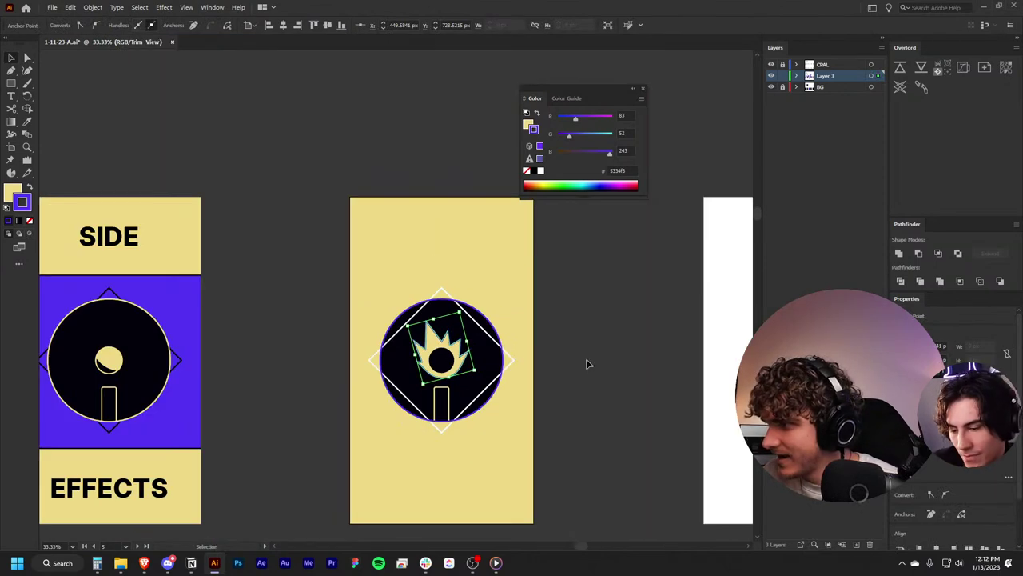
{"action": "key", "text": "ctrl+plus"}
{"action": "key", "text": "ctrl+plus"}
{"action": "key", "text": "ctrl+plus"}
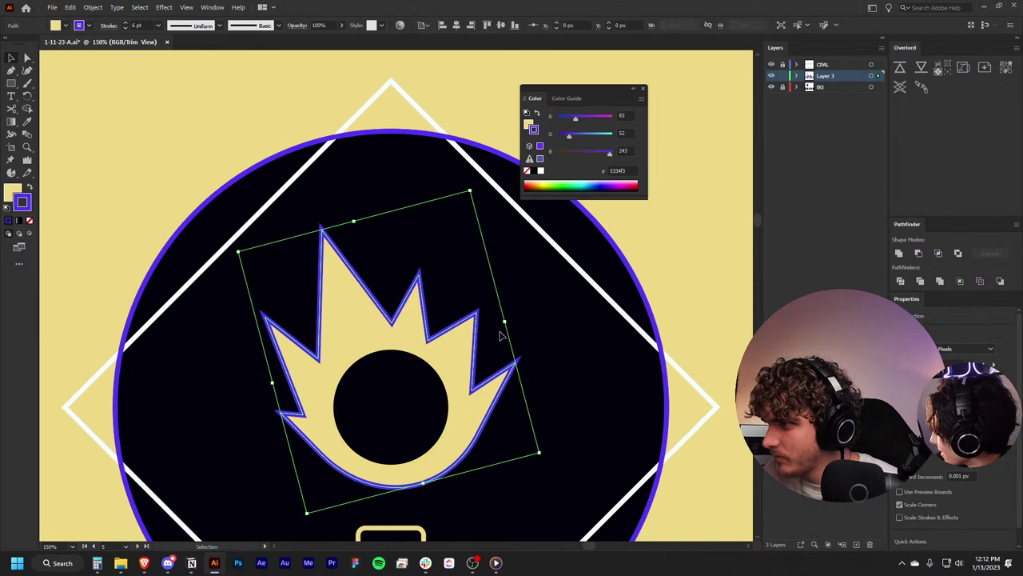
Step: Swap the flame's fill and stroke so it becomes purple with a pale yellow outline
{"action": "key", "text": "shift+x"}
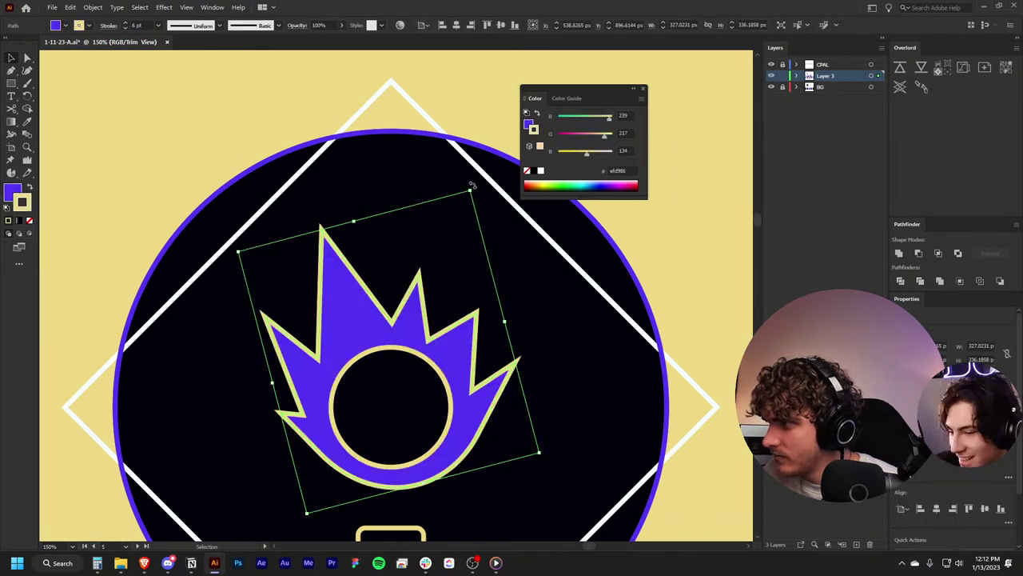
{"action": "key", "text": "ctrl+minus"}
{"action": "key", "text": "ctrl+minus"}
{"action": "key", "text": "ctrl+minus"}
{"action": "left_click", "coordinate": [618, 331]}
{"action": "key", "text": "ctrl+minus"}
{"action": "key", "text": "ctrl+minus"}
{"action": "key", "text": "ctrl+0"}
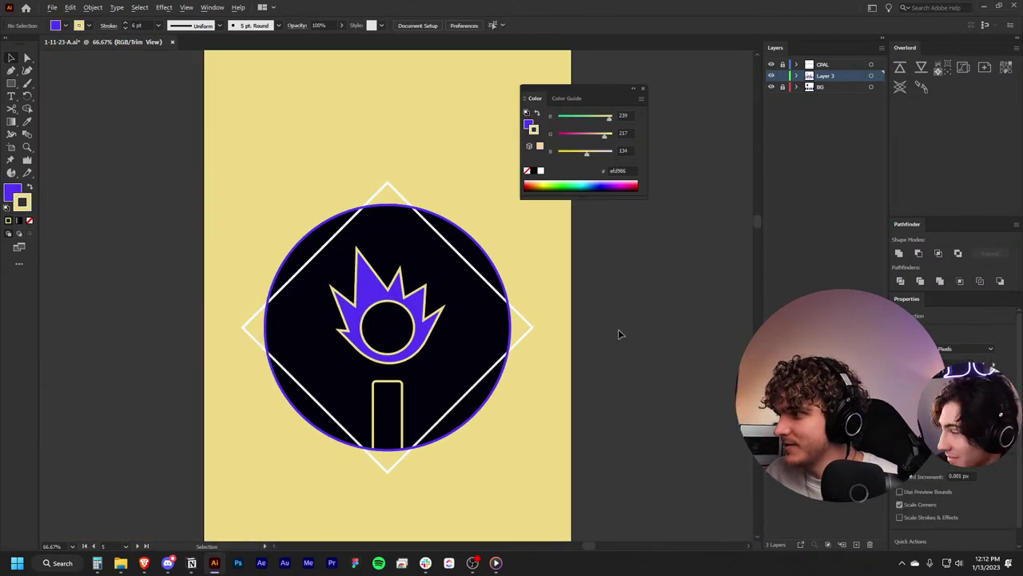
{"action": "scroll", "coordinate": [617, 319], "scroll_direction": "down", "scroll_amount": 1}
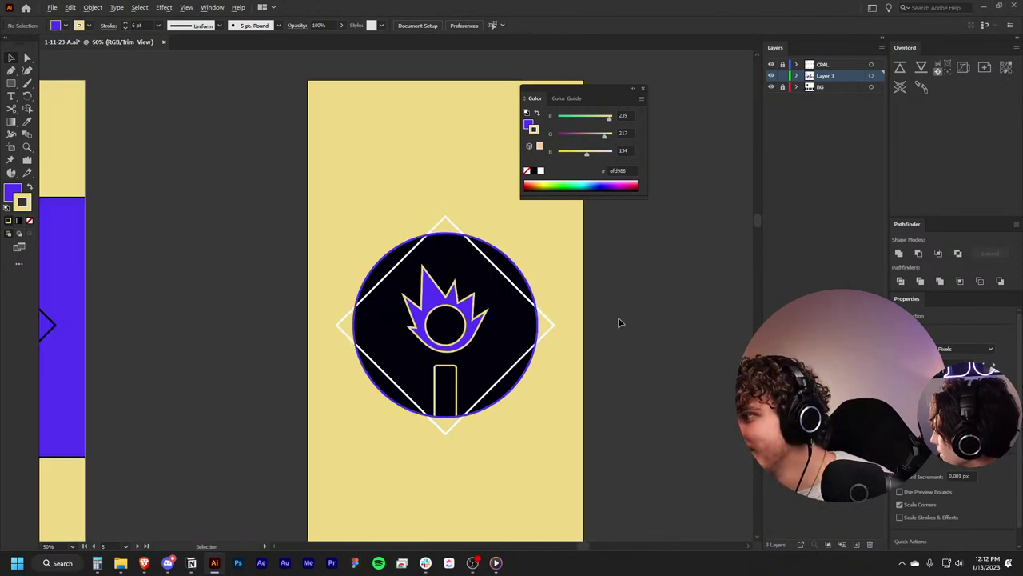
{"action": "scroll", "coordinate": [622, 338], "scroll_direction": "down", "scroll_amount": 2}
{"action": "left_click", "coordinate": [489, 374]}
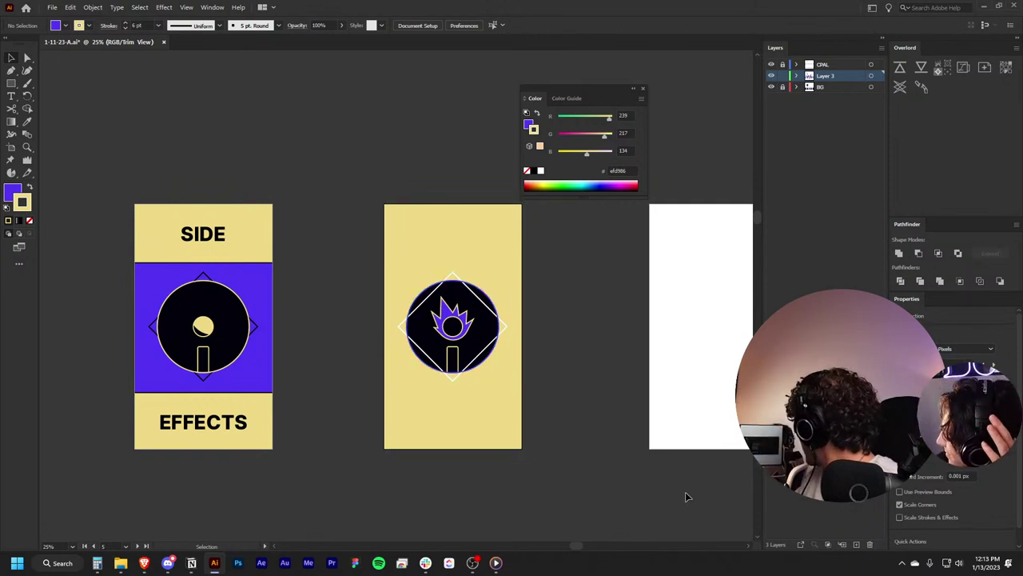
{"action": "scroll", "coordinate": [616, 355], "scroll_direction": "right", "scroll_amount": 3}
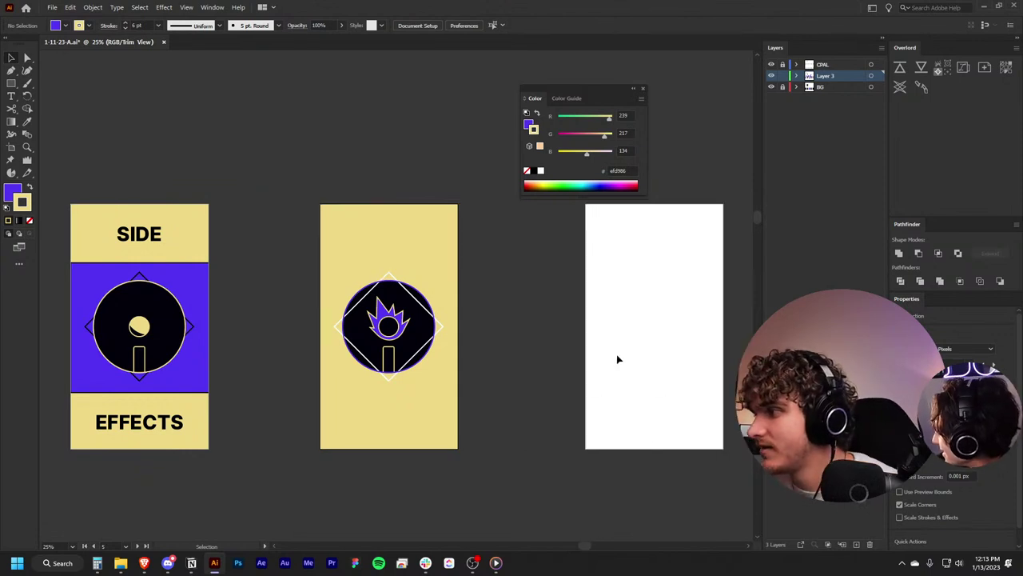
{"action": "scroll", "coordinate": [595, 391], "scroll_direction": "left", "scroll_amount": 1}
{"action": "scroll", "coordinate": [596, 391], "scroll_direction": "up", "scroll_amount": 1}
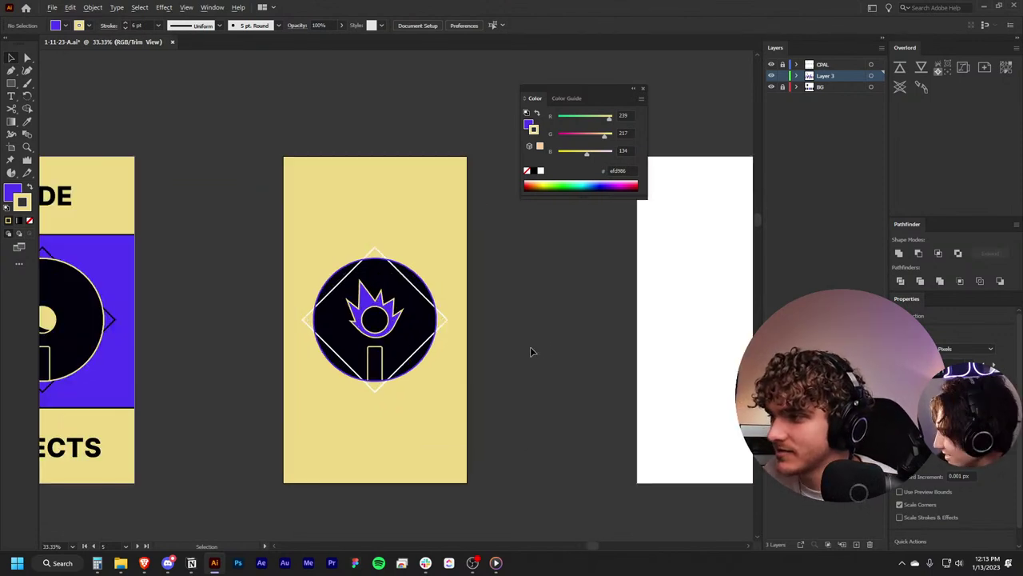
{"action": "scroll", "coordinate": [530, 346], "scroll_direction": "up", "scroll_amount": 1}
{"action": "scroll", "coordinate": [518, 353], "scroll_direction": "down", "scroll_amount": 2}
{"action": "scroll", "coordinate": [516, 356], "scroll_direction": "down", "scroll_amount": 2}
{"action": "scroll", "coordinate": [513, 352], "scroll_direction": "up", "scroll_amount": 1}
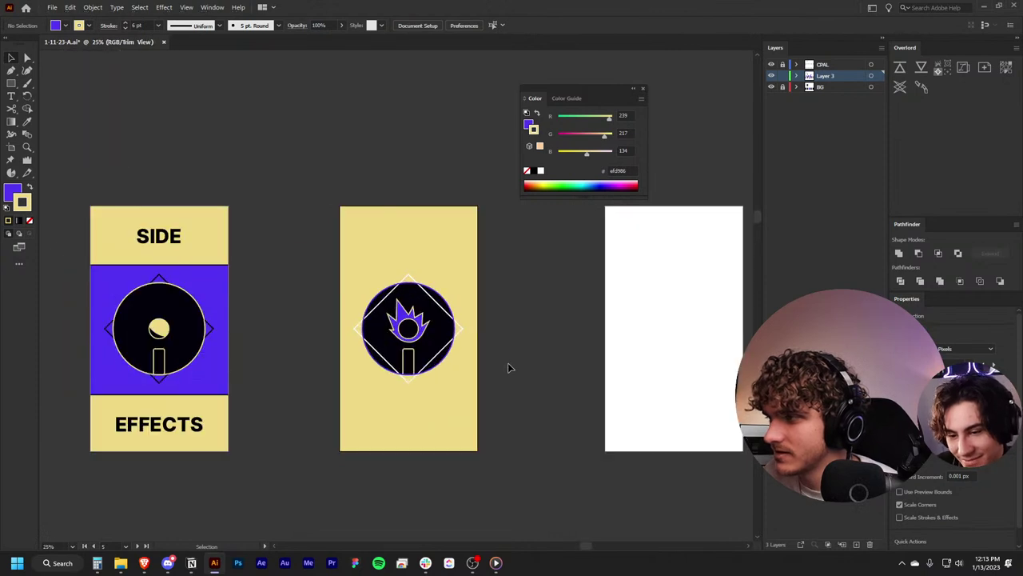
{"action": "scroll", "coordinate": [508, 362], "scroll_direction": "right", "scroll_amount": 1}
{"action": "scroll", "coordinate": [506, 365], "scroll_direction": "left", "scroll_amount": 2}
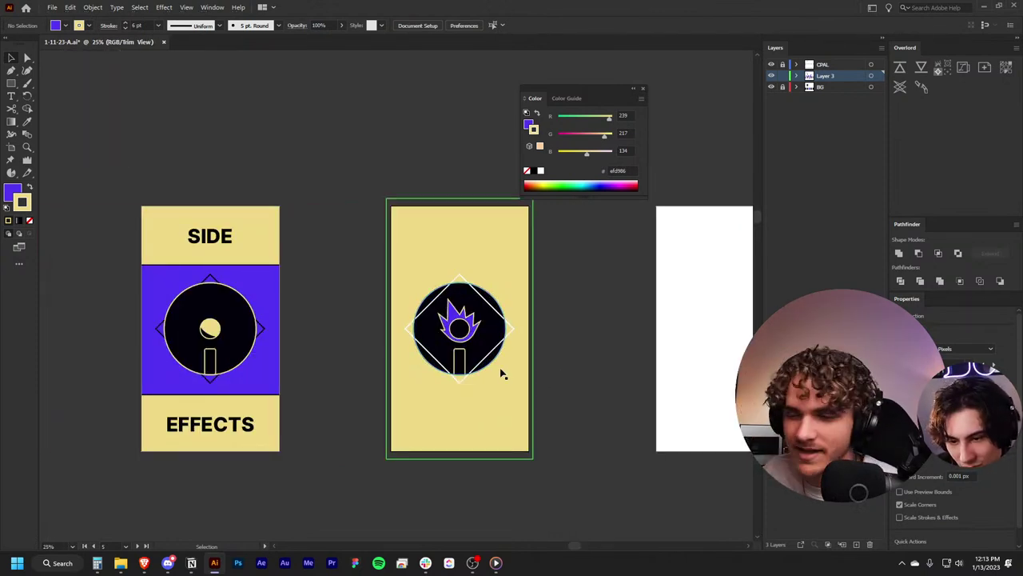
{"action": "scroll", "coordinate": [471, 327], "scroll_direction": "up", "scroll_amount": 5}
Step: Scale the flame up slightly and rotate it upright inside the circle
{"action": "left_click", "coordinate": [472, 361]}
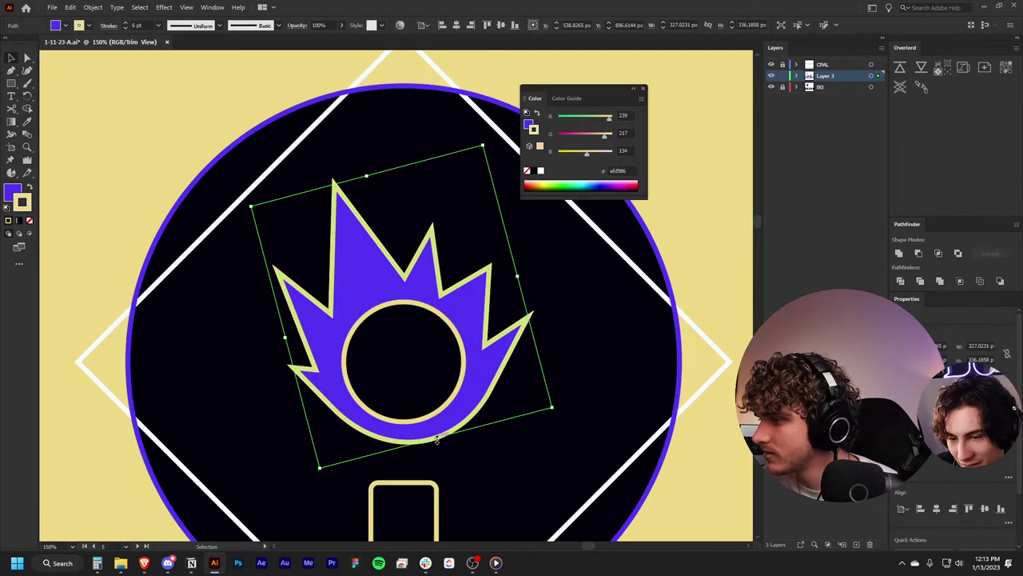
{"action": "left_click_drag", "start_coordinate": [437, 439], "coordinate": [443, 445]}
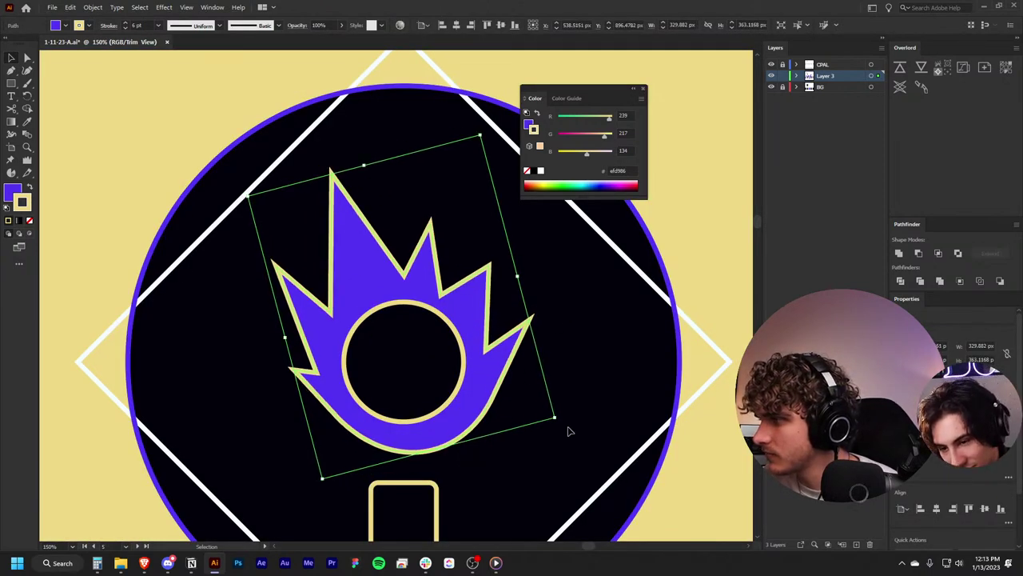
{"action": "left_click_drag", "start_coordinate": [558, 418], "coordinate": [539, 470]}
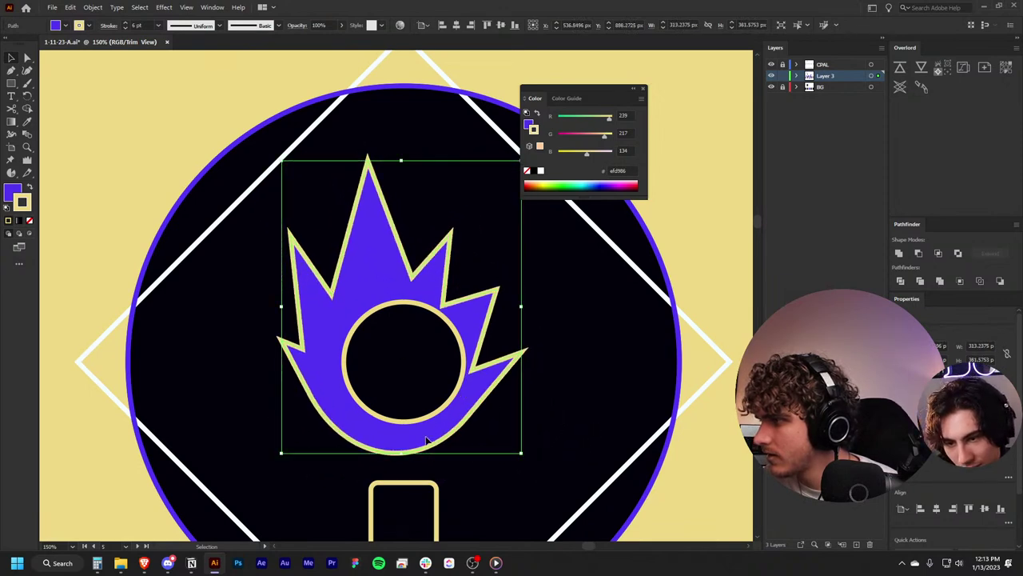
{"action": "key", "text": "ctrl+minus"}
{"action": "key", "text": "ctrl+minus"}
{"action": "key", "text": "ctrl+minus"}
{"action": "left_click", "coordinate": [546, 426]}
{"action": "scroll", "coordinate": [544, 424], "scroll_direction": "down", "scroll_amount": 2}
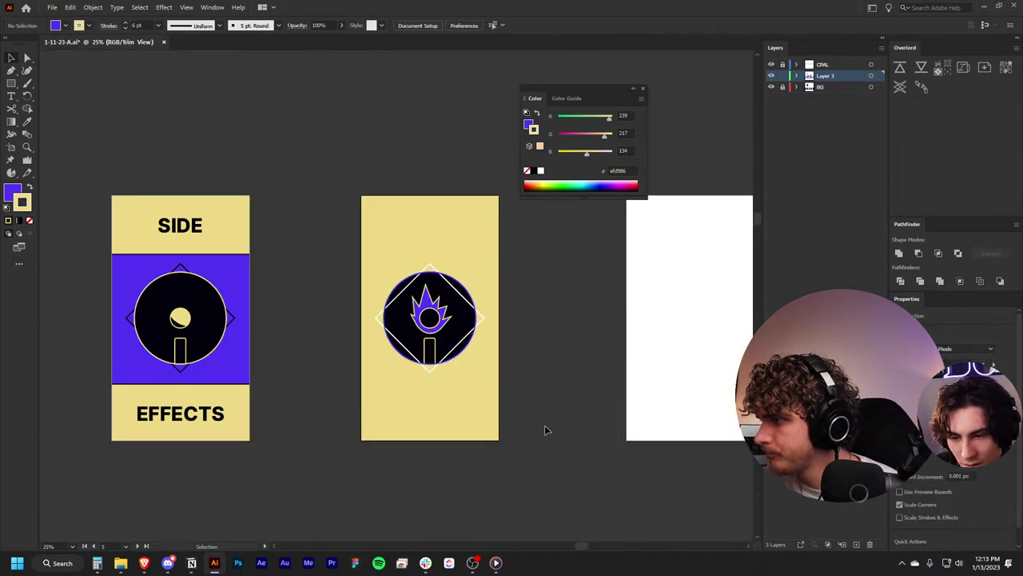
{"action": "key", "text": "ctrl+plus"}
Step: Export only artboard 5, renamed Frame13, as a JPG via Export for Screens
{"action": "left_click", "coordinate": [52, 7]}
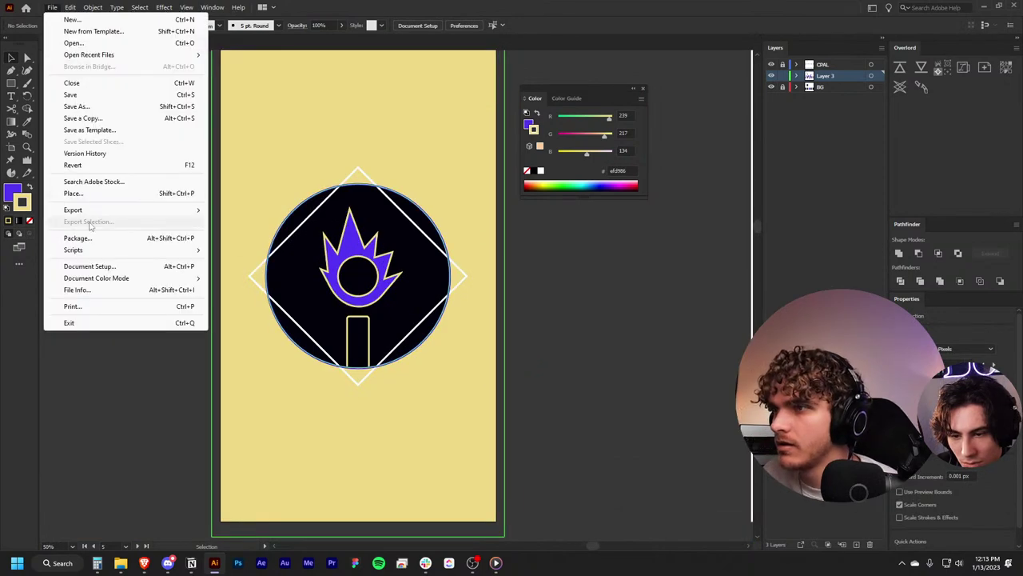
{"action": "mouse_move", "coordinate": [73, 210]}
{"action": "left_click", "coordinate": [247, 209]}
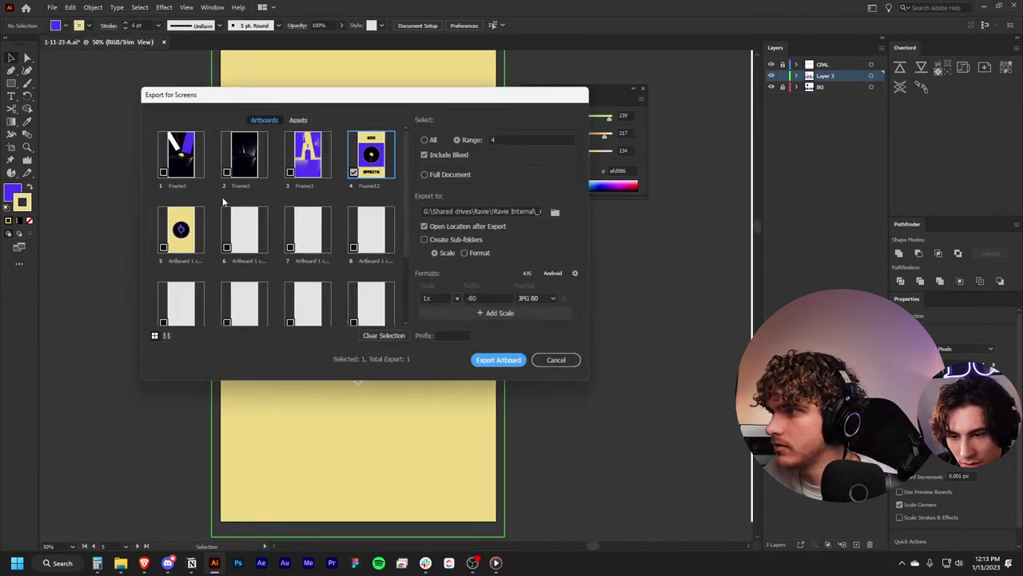
{"action": "left_click", "coordinate": [362, 173]}
{"action": "left_click", "coordinate": [181, 249]}
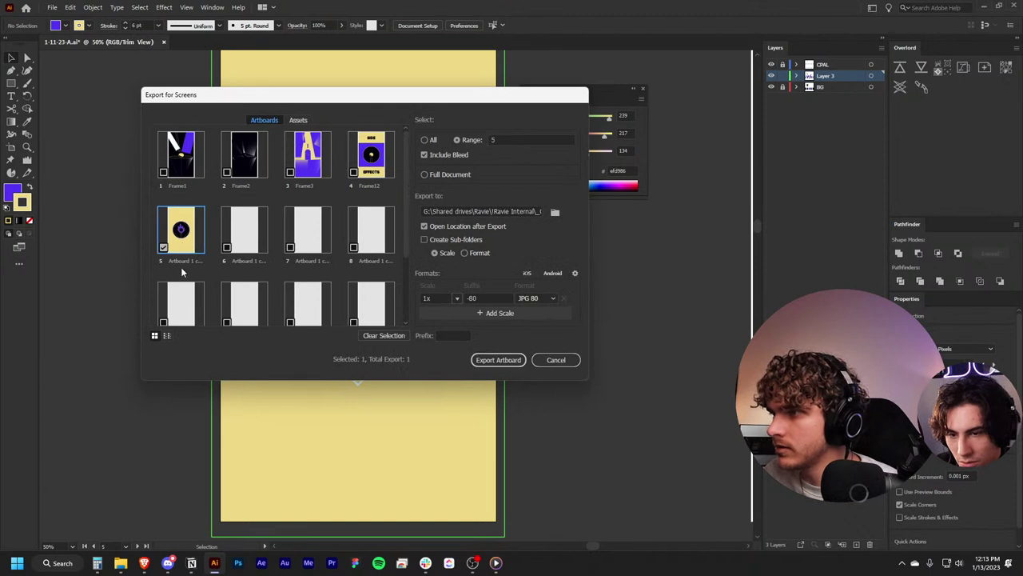
{"action": "left_click", "coordinate": [181, 265]}
{"action": "type", "text": "Frame13"}
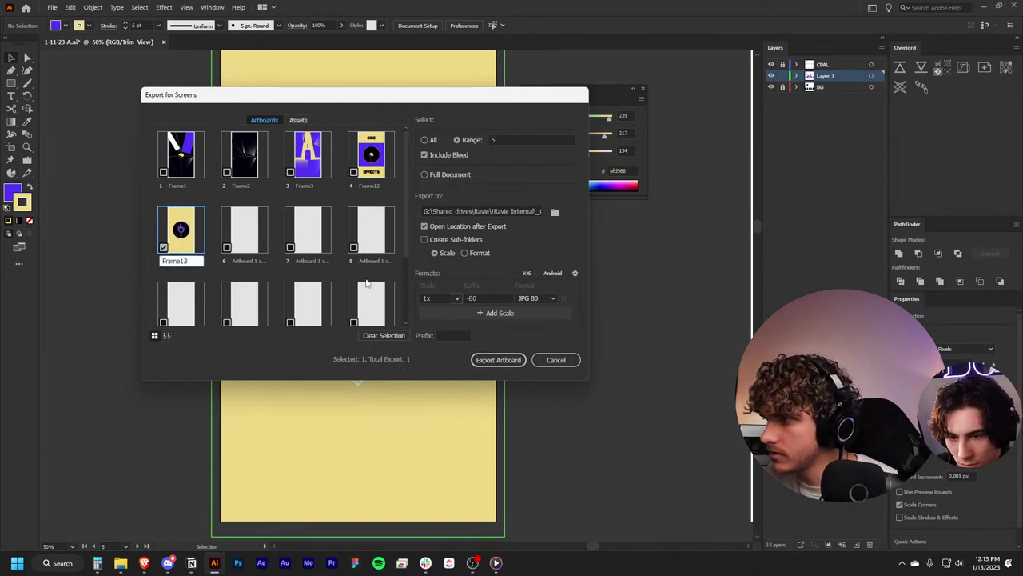
{"action": "key", "text": "Return"}
{"action": "left_click", "coordinate": [504, 360]}
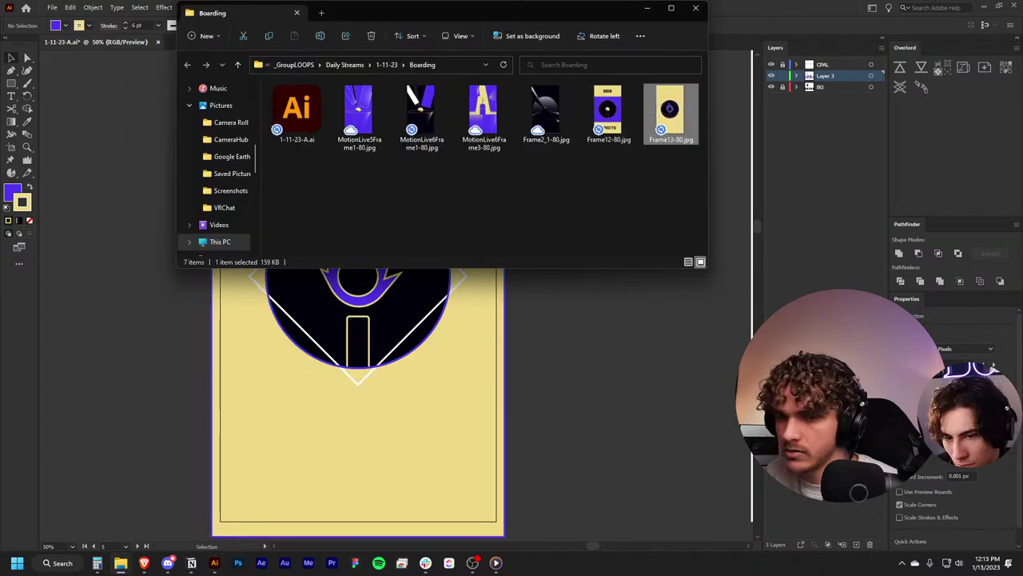
Step: Bring the Illustrator window back in front of the Boarding folder
{"action": "left_click", "coordinate": [644, 370]}
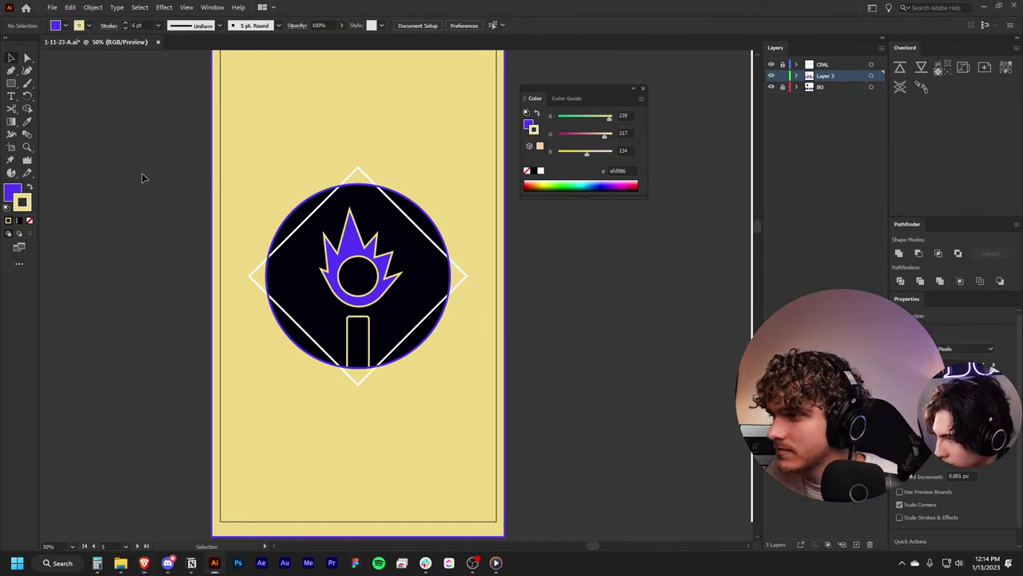
{"action": "scroll", "coordinate": [143, 176], "scroll_direction": "down", "scroll_amount": 1, "text": "alt"}
{"action": "scroll", "coordinate": [143, 164], "scroll_direction": "up", "scroll_amount": 2}
{"action": "scroll", "coordinate": [143, 164], "scroll_direction": "right", "scroll_amount": 3}
{"action": "scroll", "coordinate": [151, 298], "scroll_direction": "right", "scroll_amount": 2}
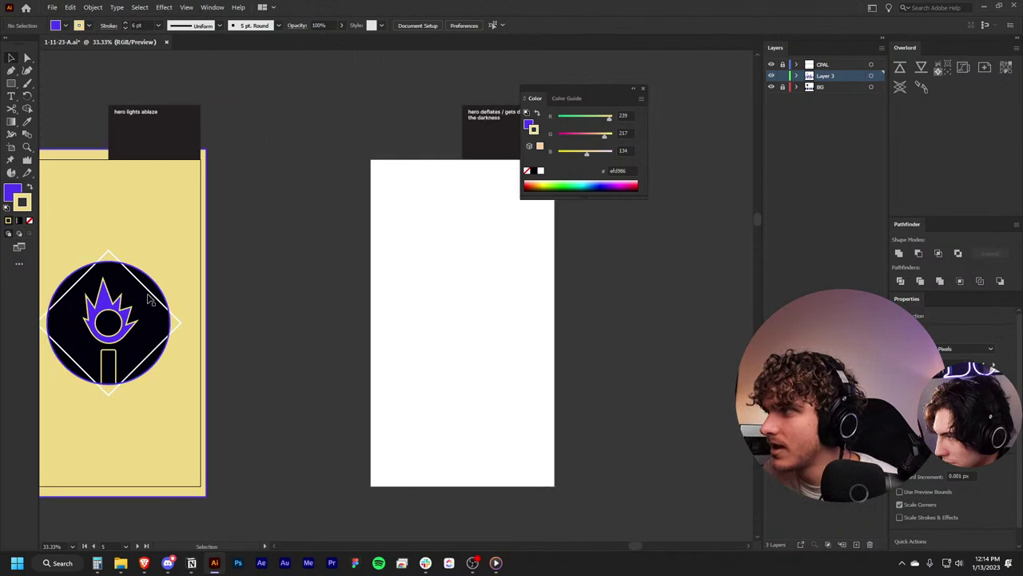
{"action": "scroll", "coordinate": [147, 299], "scroll_direction": "right", "scroll_amount": 4}
{"action": "scroll", "coordinate": [147, 299], "scroll_direction": "down", "scroll_amount": 1, "text": "alt"}
{"action": "scroll", "coordinate": [147, 299], "scroll_direction": "left", "scroll_amount": 3}
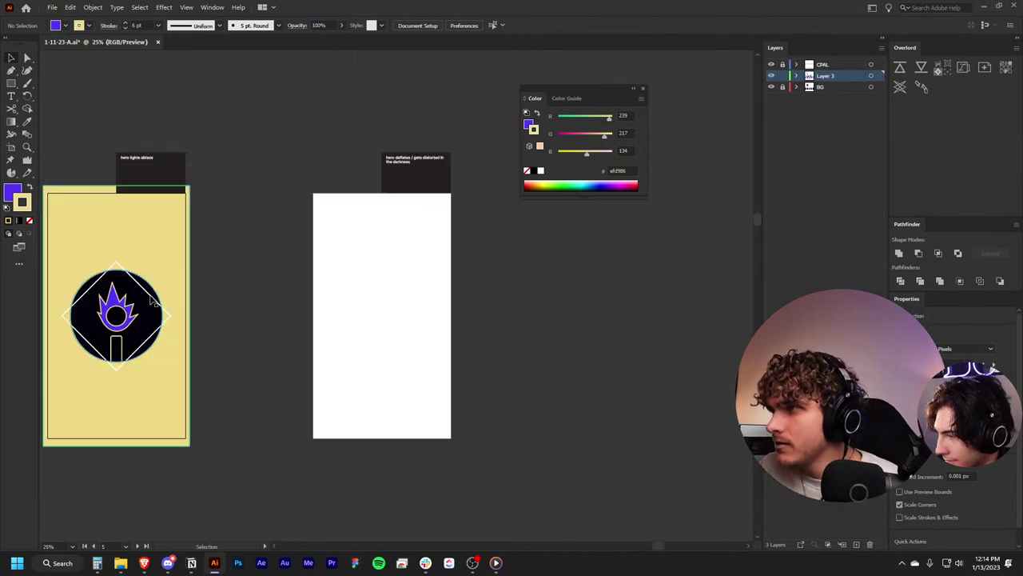
{"action": "scroll", "coordinate": [152, 298], "scroll_direction": "left", "scroll_amount": 2}
{"action": "scroll", "coordinate": [324, 260], "scroll_direction": "right", "scroll_amount": 2}
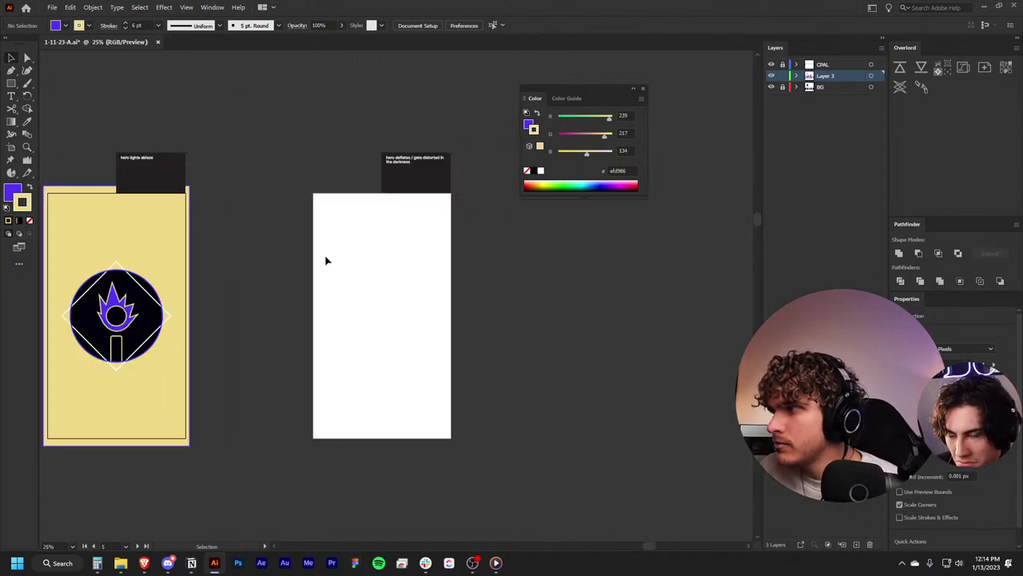
{"action": "scroll", "coordinate": [324, 260], "scroll_direction": "left", "scroll_amount": 1}
{"action": "scroll", "coordinate": [326, 260], "scroll_direction": "left", "scroll_amount": 1}
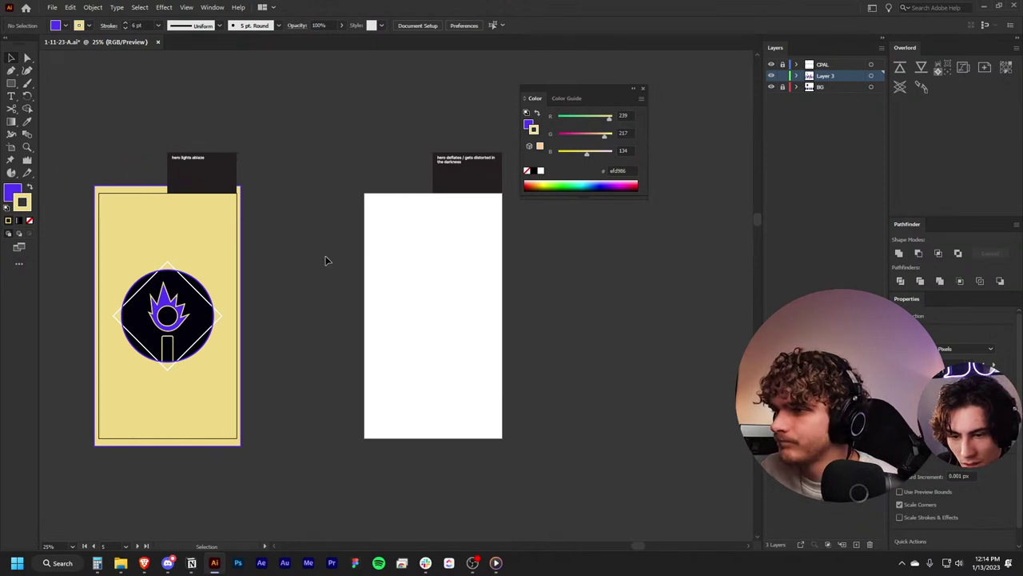
{"action": "scroll", "coordinate": [324, 259], "scroll_direction": "left", "scroll_amount": 1}
{"action": "scroll", "coordinate": [322, 259], "scroll_direction": "right", "scroll_amount": 2}
{"action": "scroll", "coordinate": [321, 264], "scroll_direction": "left", "scroll_amount": 3}
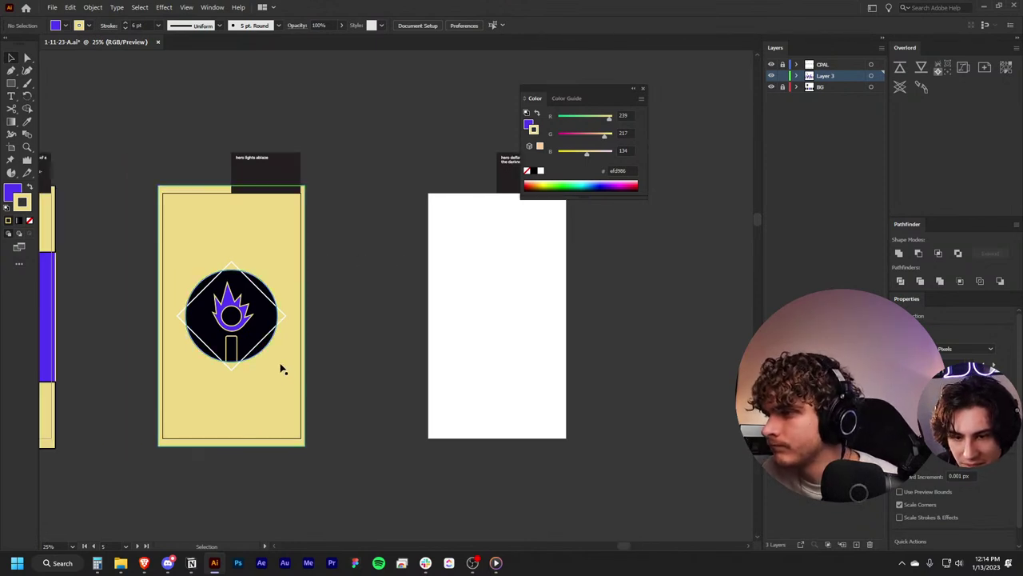
{"action": "scroll", "coordinate": [320, 364], "scroll_direction": "down", "scroll_amount": 1, "text": "alt"}
{"action": "scroll", "coordinate": [399, 368], "scroll_direction": "up", "scroll_amount": 1, "text": "alt"}
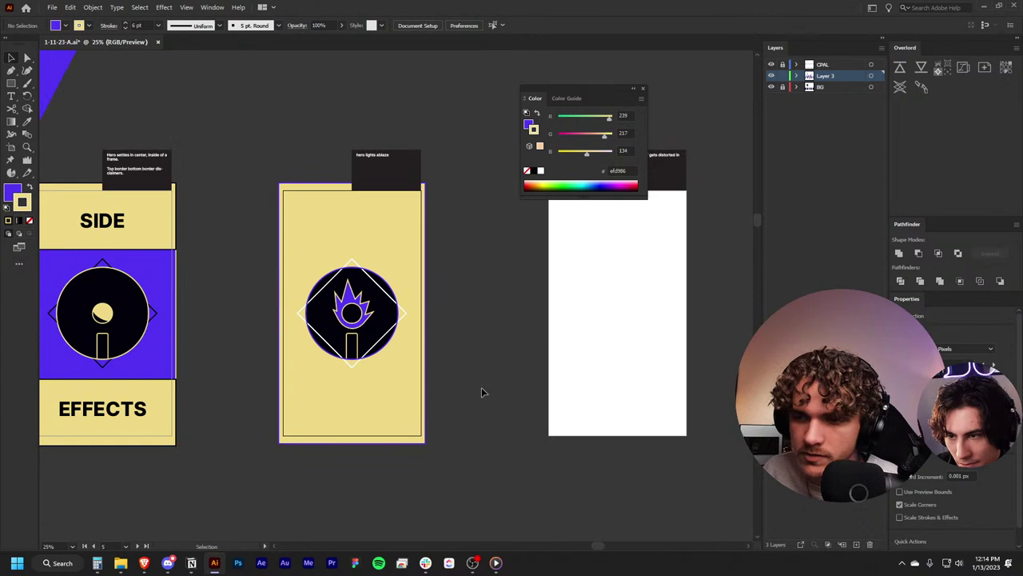
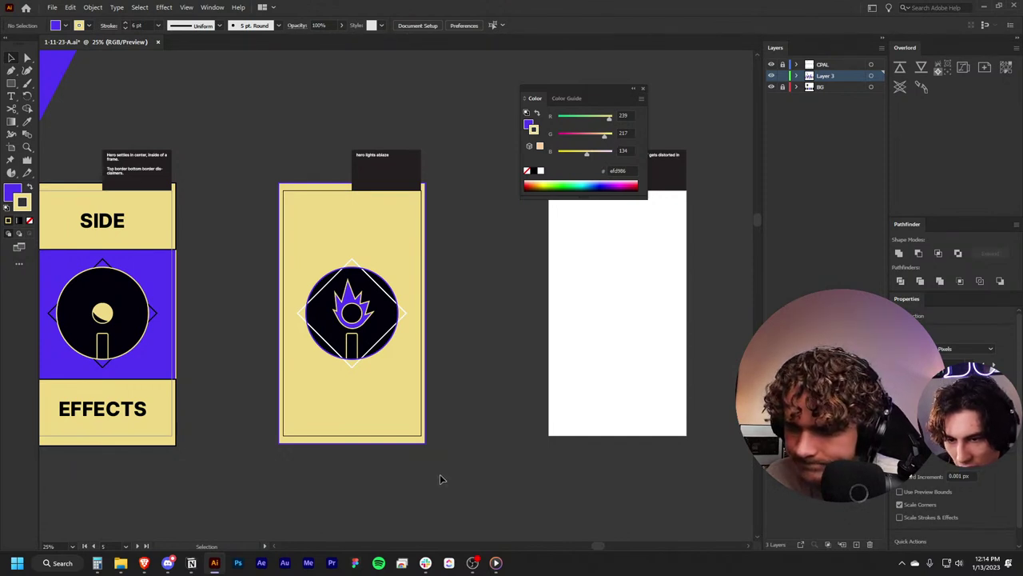
Step: Unlock the BG layer for editing in the Layers panel
{"action": "scroll", "coordinate": [440, 472], "scroll_direction": "up", "scroll_amount": 1}
{"action": "scroll", "coordinate": [431, 448], "scroll_direction": "up", "scroll_amount": 1}
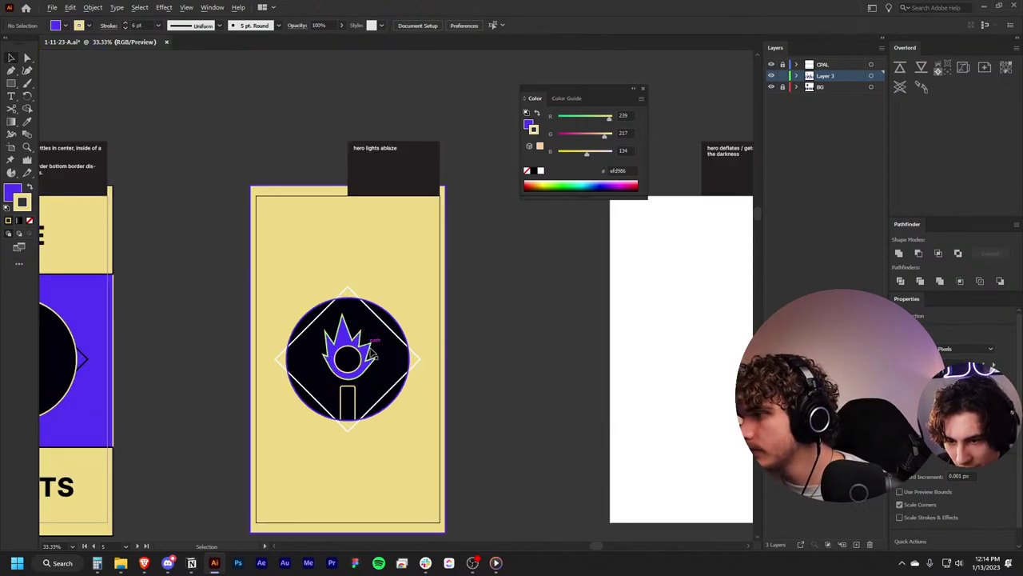
{"action": "scroll", "coordinate": [396, 389], "scroll_direction": "right", "scroll_amount": 2}
{"action": "scroll", "coordinate": [392, 389], "scroll_direction": "down", "scroll_amount": 1}
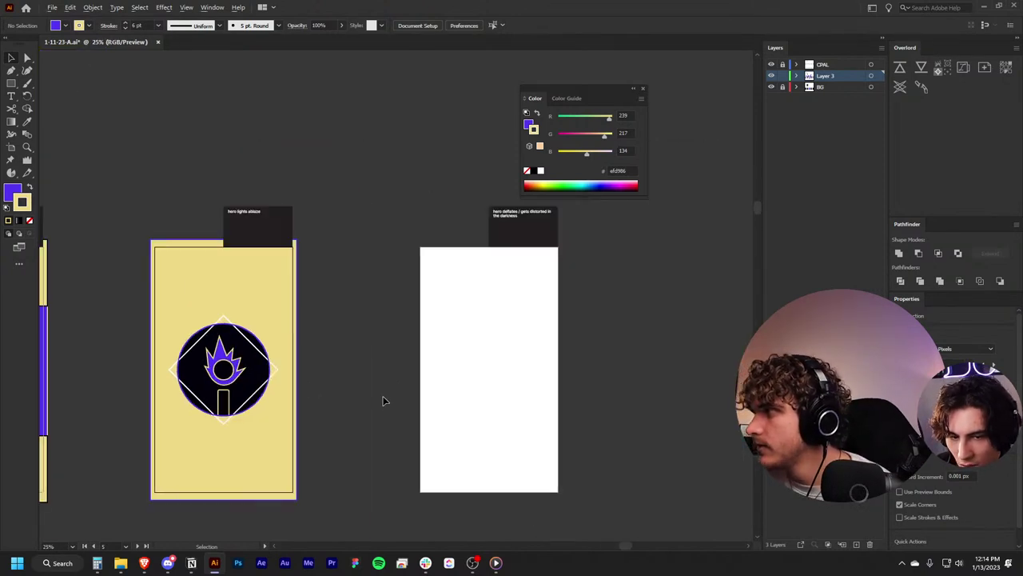
{"action": "left_click", "coordinate": [785, 87]}
Step: Fill the right card's background rectangle with near-black
{"action": "left_click", "coordinate": [482, 386]}
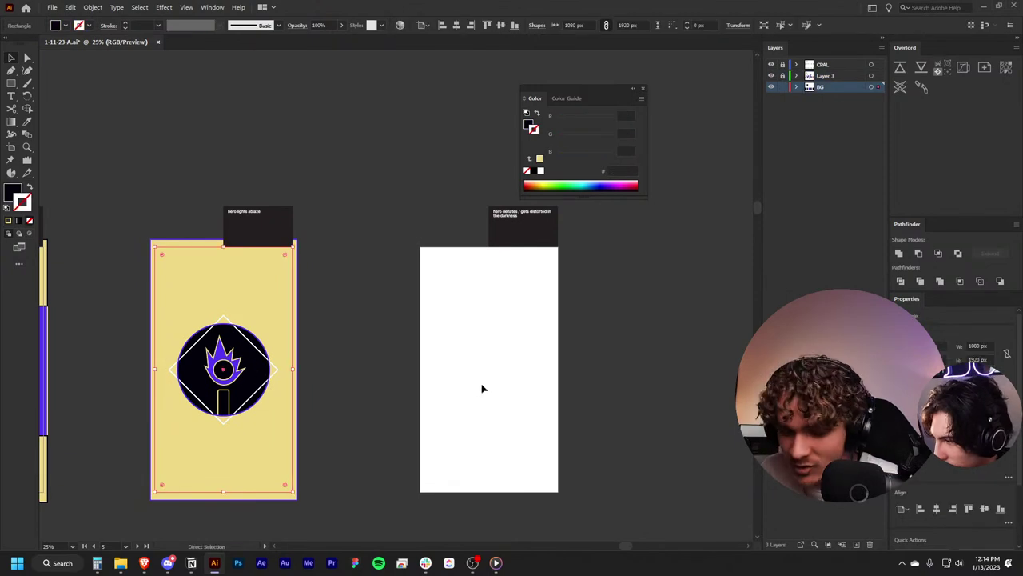
{"action": "left_click", "coordinate": [530, 376]}
{"action": "left_click", "coordinate": [680, 240]}
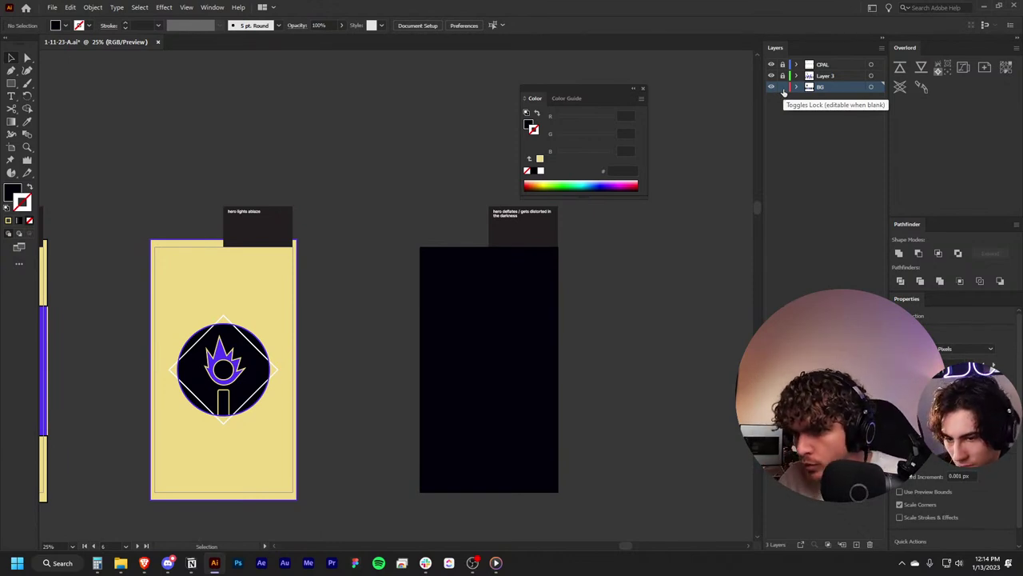
{"action": "left_click", "coordinate": [528, 370]}
Step: Eyedrop white back onto the right card's background rectangle
{"action": "scroll", "coordinate": [439, 354], "scroll_direction": "down", "scroll_amount": 2}
{"action": "scroll", "coordinate": [319, 343], "scroll_direction": "left", "scroll_amount": 3}
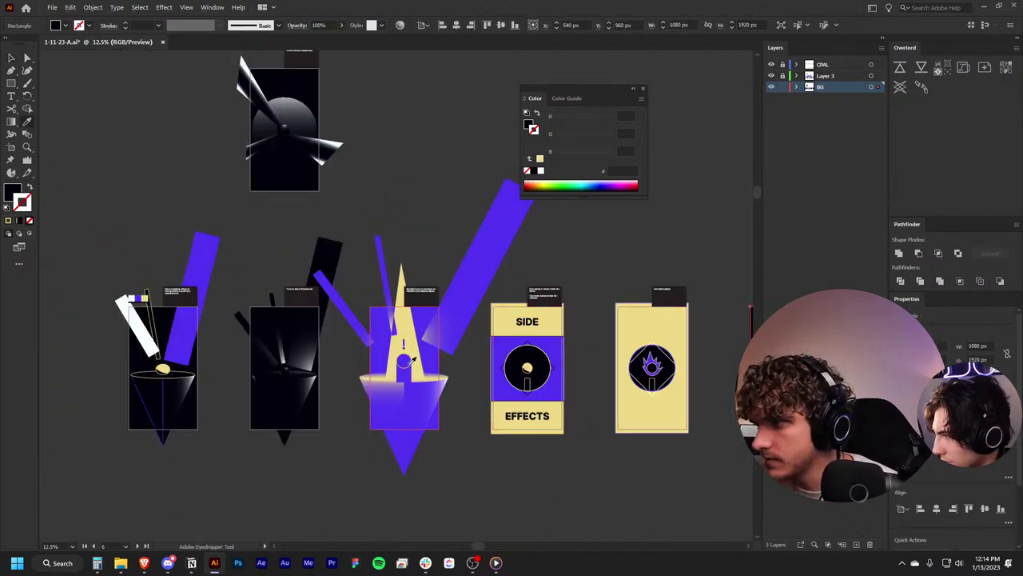
{"action": "left_click", "coordinate": [164, 300]}
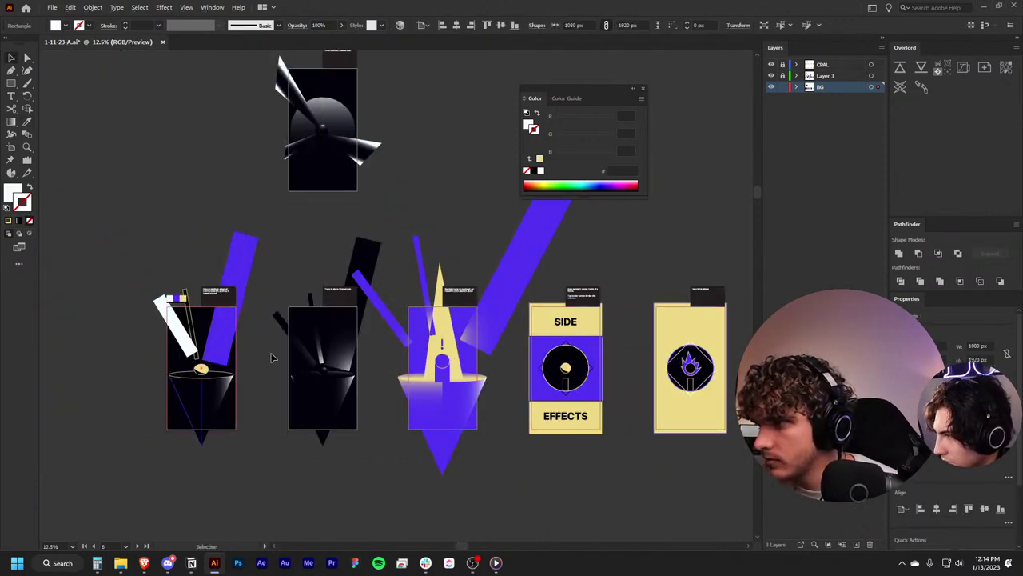
{"action": "scroll", "coordinate": [439, 354], "scroll_direction": "right", "scroll_amount": 5}
{"action": "key", "text": "v"}
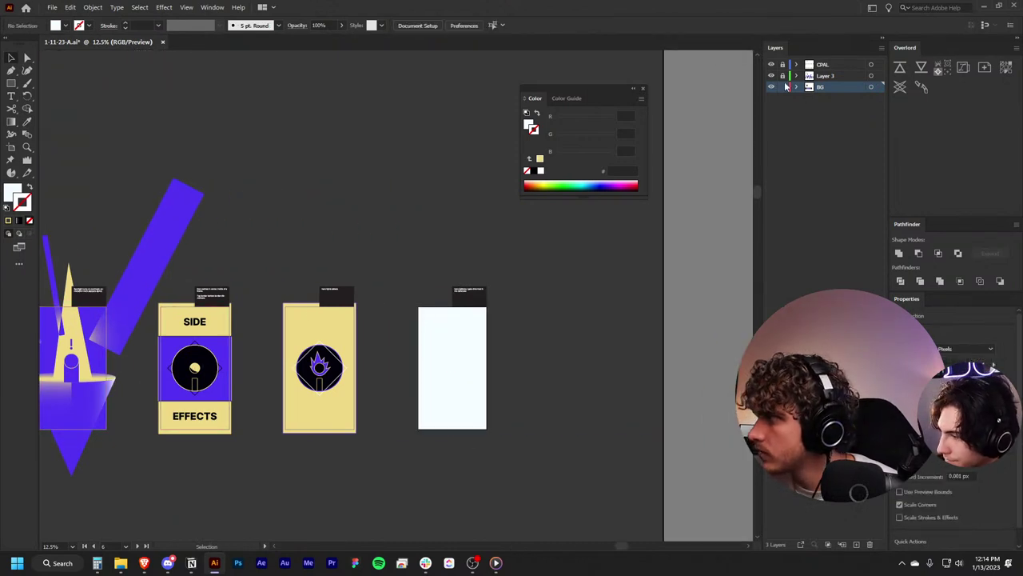
Step: Select the white, purple and yellow CPAL palette swatch group in the first frame
{"action": "scroll", "coordinate": [535, 262], "scroll_direction": "down", "scroll_amount": 1}
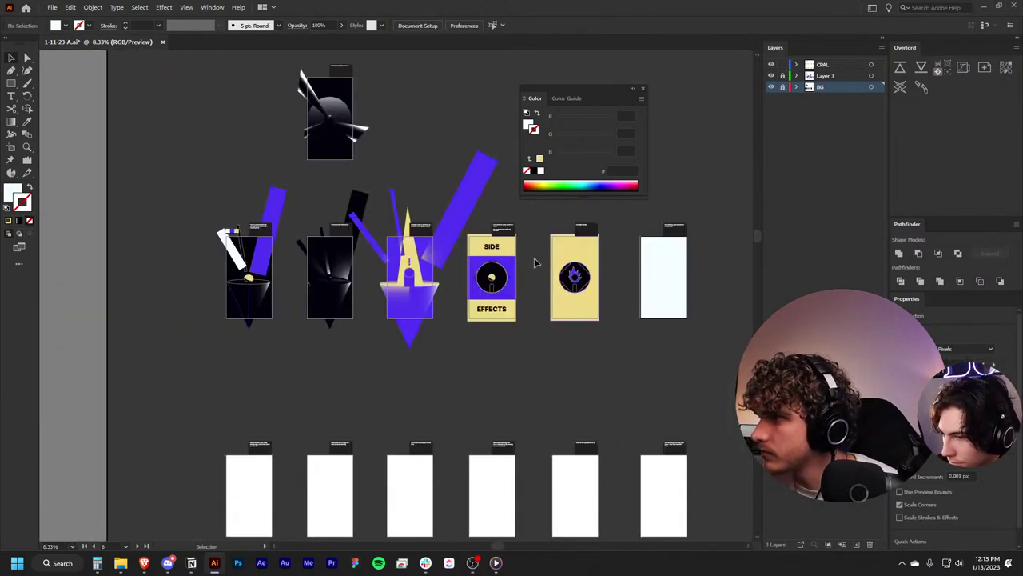
{"action": "left_click", "coordinate": [228, 232]}
{"action": "scroll", "coordinate": [223, 226], "scroll_direction": "up", "scroll_amount": 3}
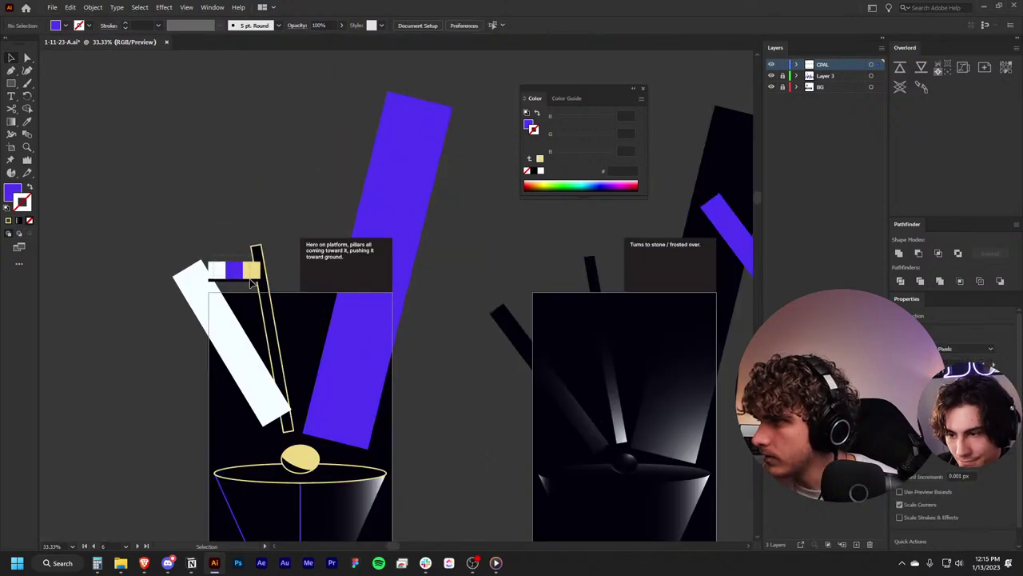
{"action": "left_click", "coordinate": [251, 280]}
{"action": "scroll", "coordinate": [250, 277], "scroll_direction": "down", "scroll_amount": 3}
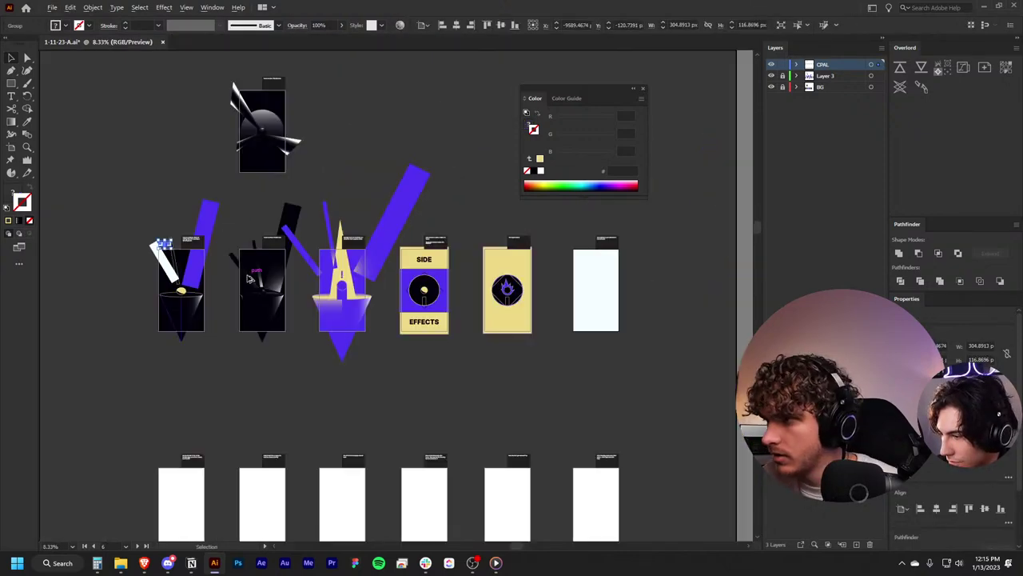
{"action": "scroll", "coordinate": [596, 255], "scroll_direction": "up", "scroll_amount": 3}
{"action": "scroll", "coordinate": [392, 263], "scroll_direction": "up", "scroll_amount": 2}
Step: Paste a copy of the palette swatches above the right artboard
{"action": "key", "text": "ctrl+v"}
{"action": "scroll", "coordinate": [392, 263], "scroll_direction": "down", "scroll_amount": 2}
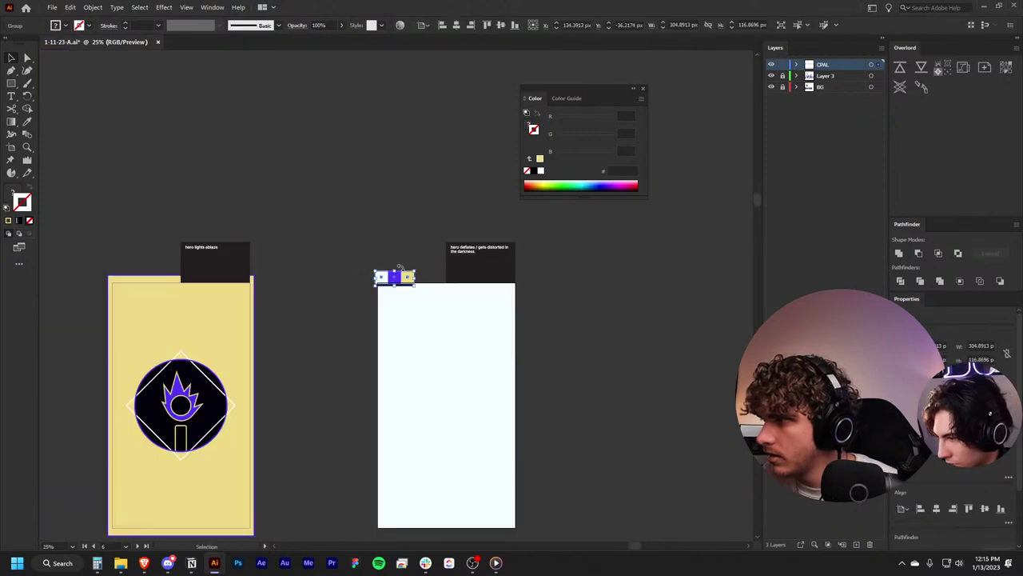
{"action": "left_click_drag", "start_coordinate": [408, 279], "coordinate": [406, 243]}
{"action": "left_click", "coordinate": [500, 334]}
{"action": "scroll", "coordinate": [543, 287], "scroll_direction": "down", "scroll_amount": 1}
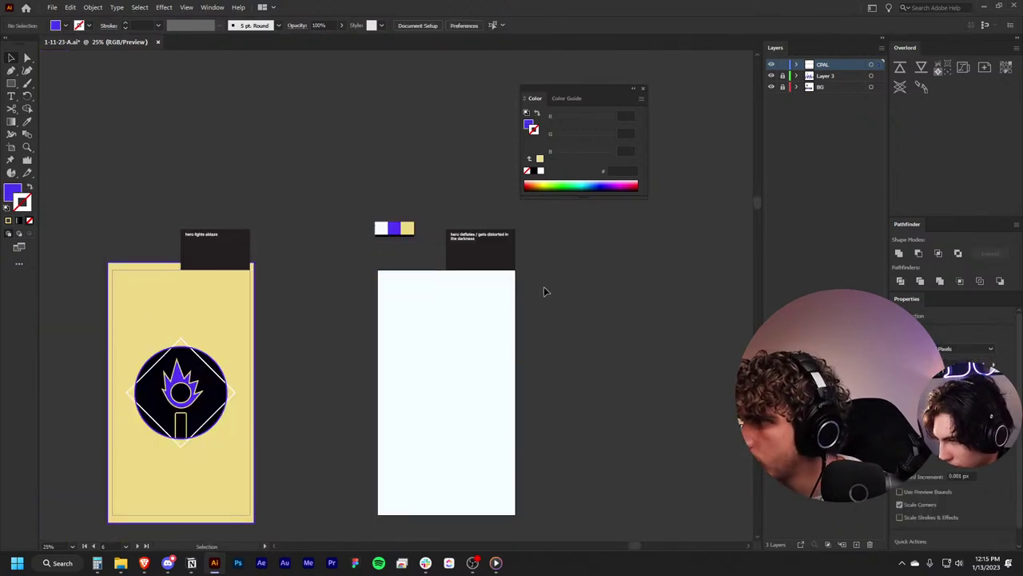
{"action": "scroll", "coordinate": [543, 286], "scroll_direction": "down", "scroll_amount": 3}
{"action": "scroll", "coordinate": [607, 120], "scroll_direction": "right", "scroll_amount": 2}
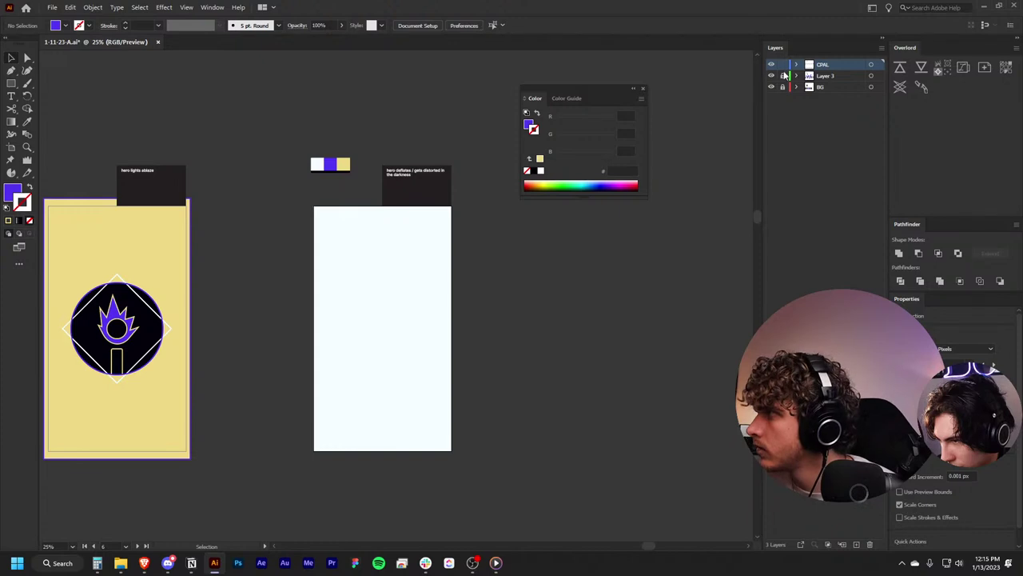
{"action": "scroll", "coordinate": [59, 246], "scroll_direction": "left", "scroll_amount": 2}
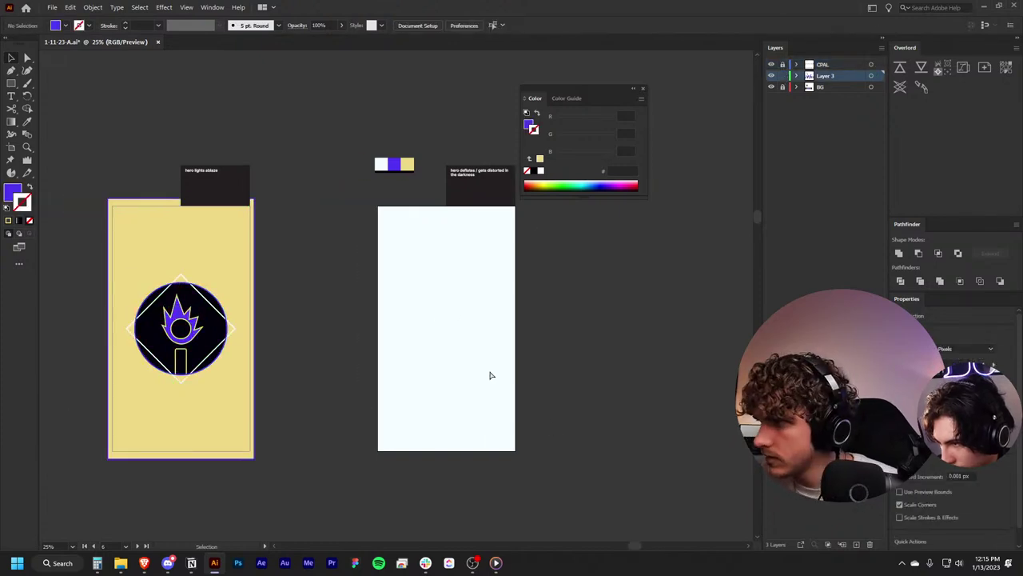
{"action": "left_click", "coordinate": [312, 338]}
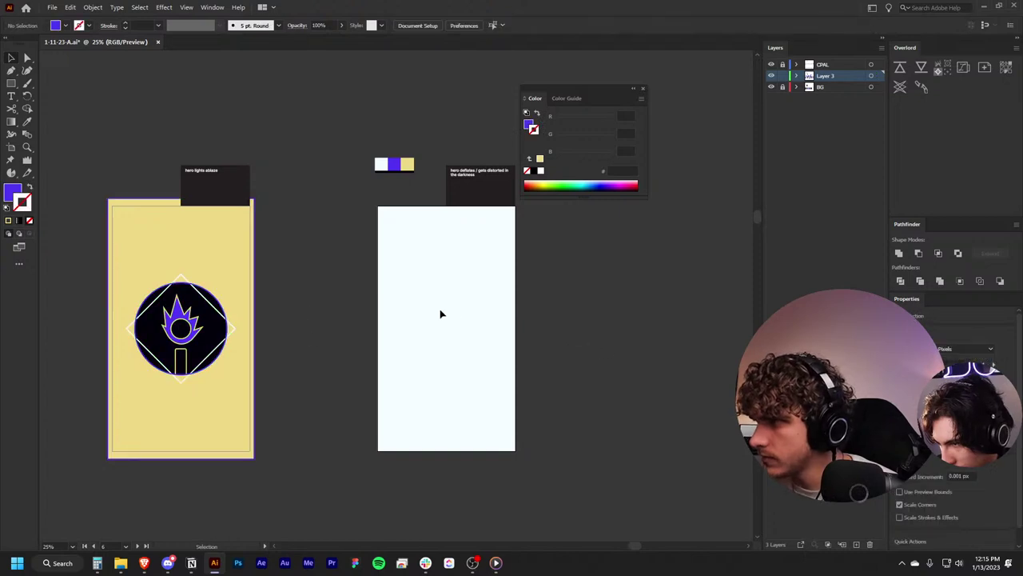
Step: Copy the whole yellow emblem card and paste it onto the right frame
{"action": "key", "text": "a"}
{"action": "left_click_drag", "start_coordinate": [87, 230], "coordinate": [305, 437]}
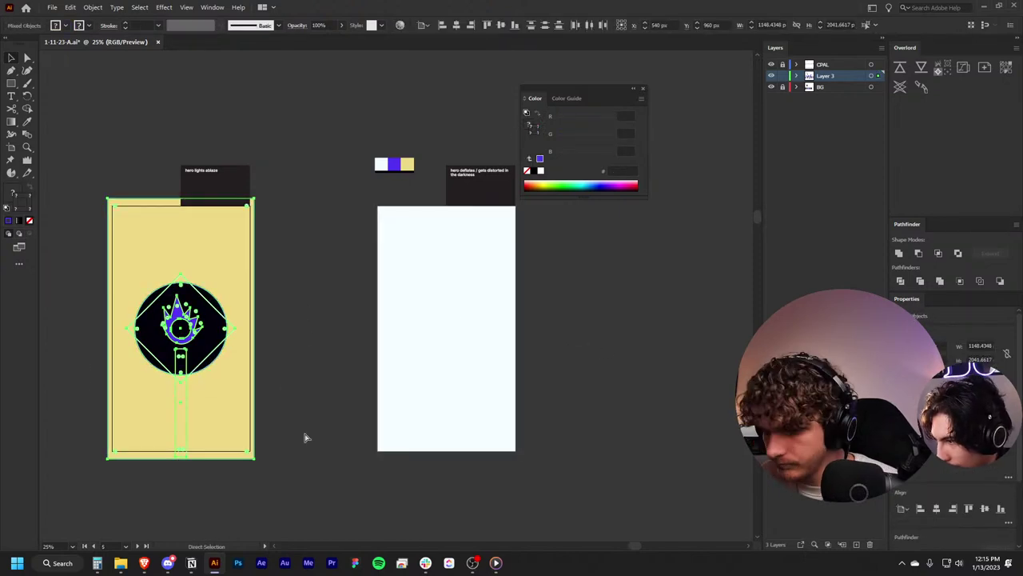
{"action": "left_click", "coordinate": [490, 367]}
{"action": "key", "text": "ctrl+v"}
{"action": "left_click", "coordinate": [560, 347]}
{"action": "scroll", "coordinate": [521, 348], "scroll_direction": "up", "scroll_amount": 2}
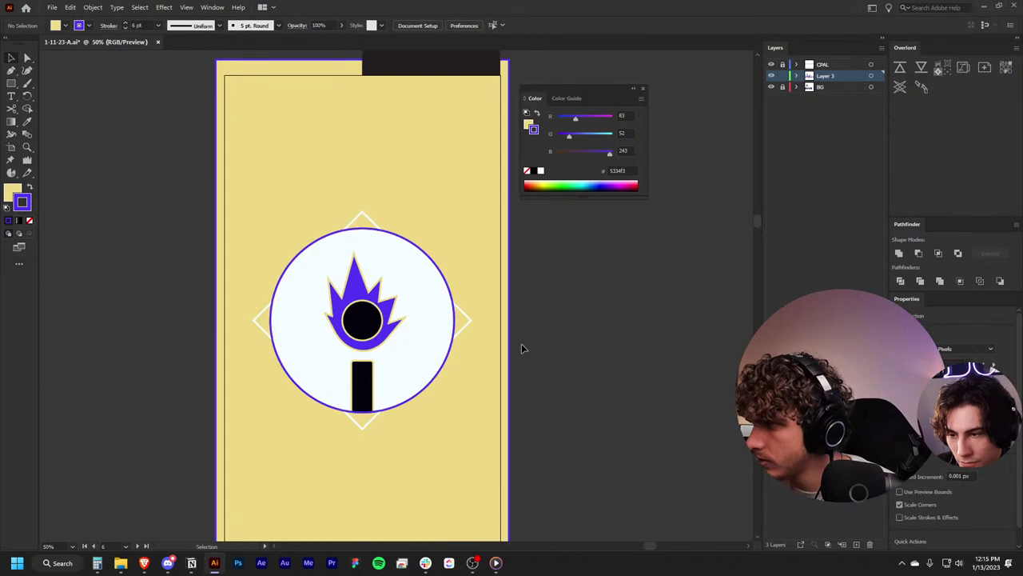
{"action": "scroll", "coordinate": [520, 345], "scroll_direction": "down", "scroll_amount": 2}
Step: Eyedrop another frame's dark gradient onto the new card's background
{"action": "left_click", "coordinate": [423, 263]}
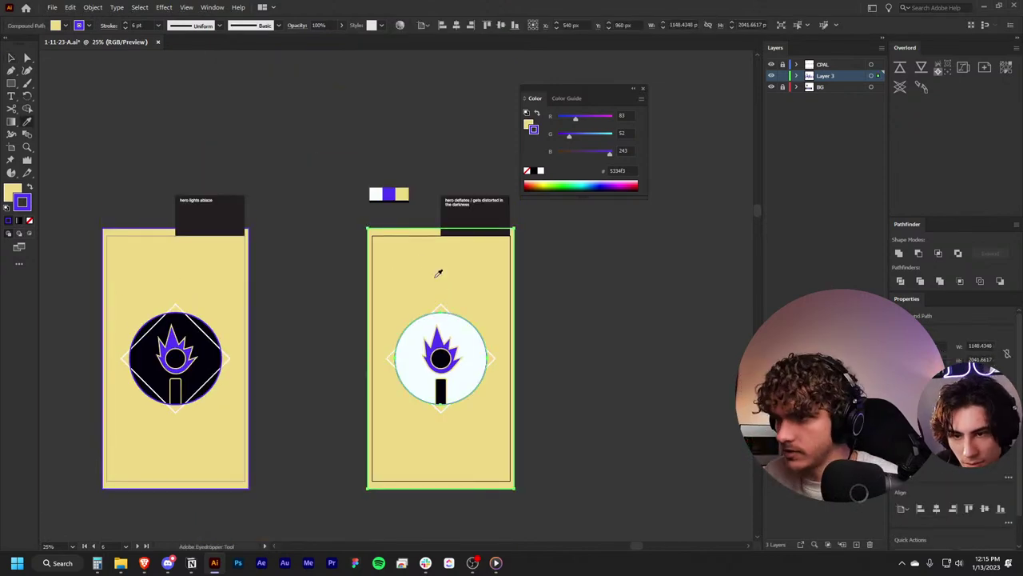
{"action": "scroll", "coordinate": [438, 273], "scroll_direction": "left", "scroll_amount": 3}
{"action": "scroll", "coordinate": [380, 272], "scroll_direction": "down", "scroll_amount": 3}
{"action": "scroll", "coordinate": [381, 273], "scroll_direction": "up", "scroll_amount": 1}
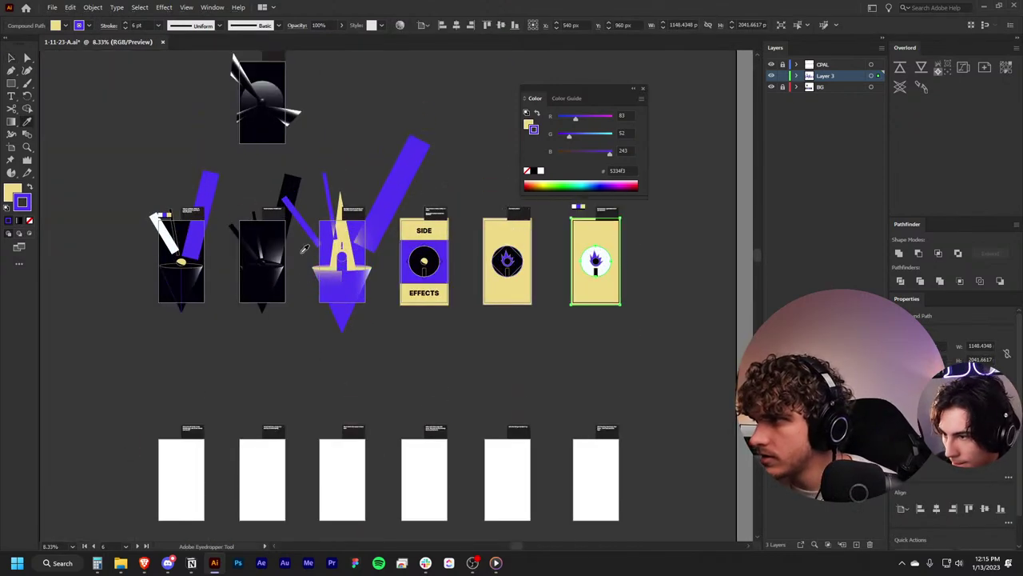
{"action": "scroll", "coordinate": [336, 135], "scroll_direction": "left", "scroll_amount": 2}
{"action": "scroll", "coordinate": [336, 134], "scroll_direction": "up", "scroll_amount": 1}
{"action": "left_click", "coordinate": [336, 134]}
{"action": "scroll", "coordinate": [639, 336], "scroll_direction": "up", "scroll_amount": 2}
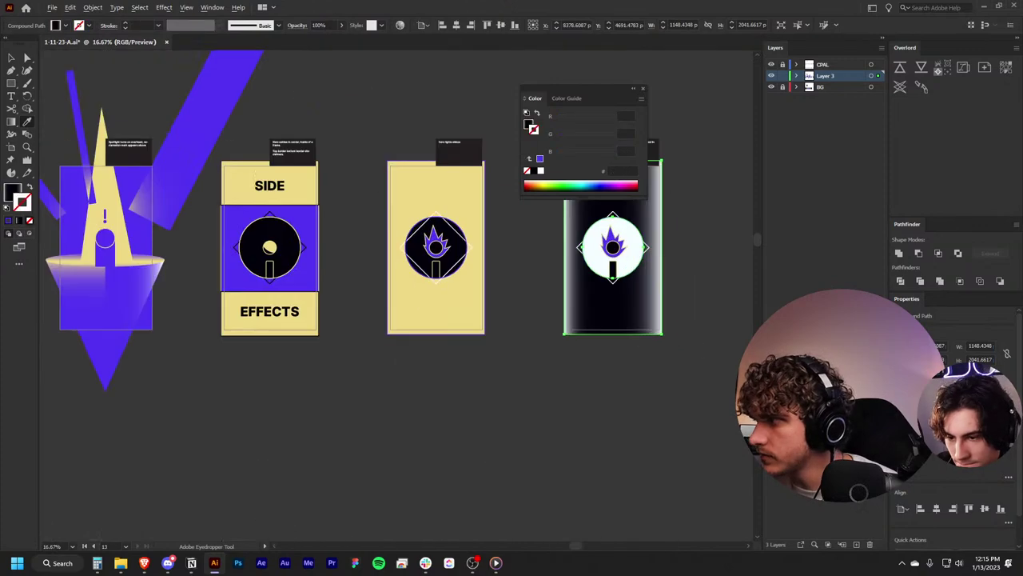
{"action": "scroll", "coordinate": [680, 320], "scroll_direction": "up", "scroll_amount": 2}
{"action": "scroll", "coordinate": [612, 363], "scroll_direction": "up", "scroll_amount": 2}
{"action": "scroll", "coordinate": [612, 363], "scroll_direction": "up", "scroll_amount": 1}
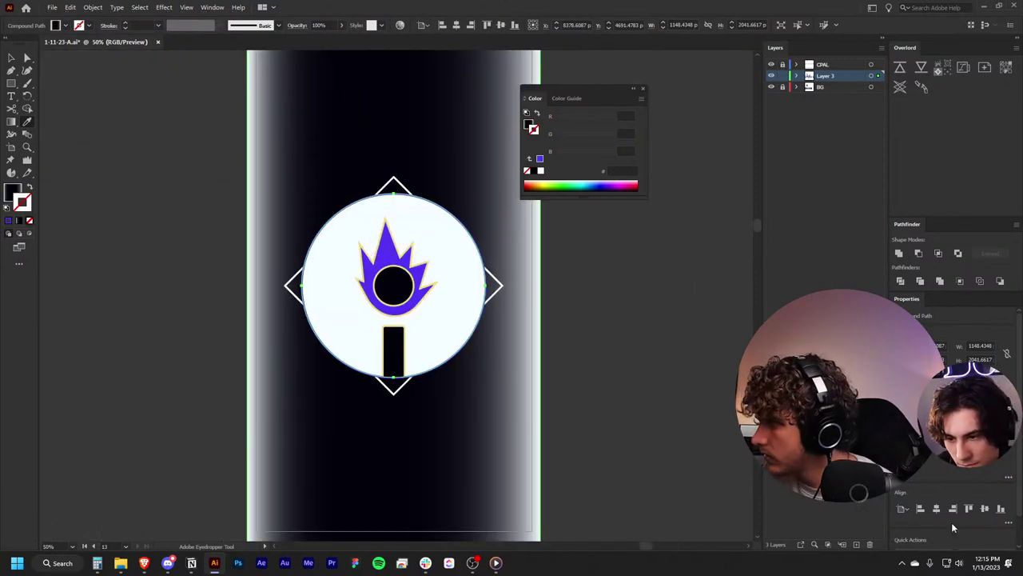
Step: Make the background a radial gradient with a white glow around the emblem fading to near-black
{"action": "key", "text": "g"}
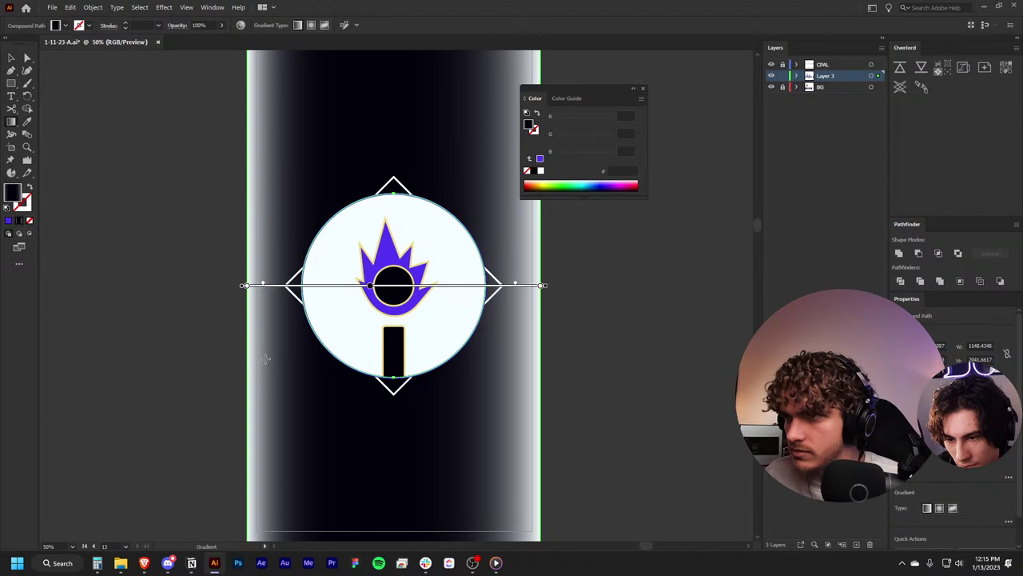
{"action": "left_click", "coordinate": [939, 508]}
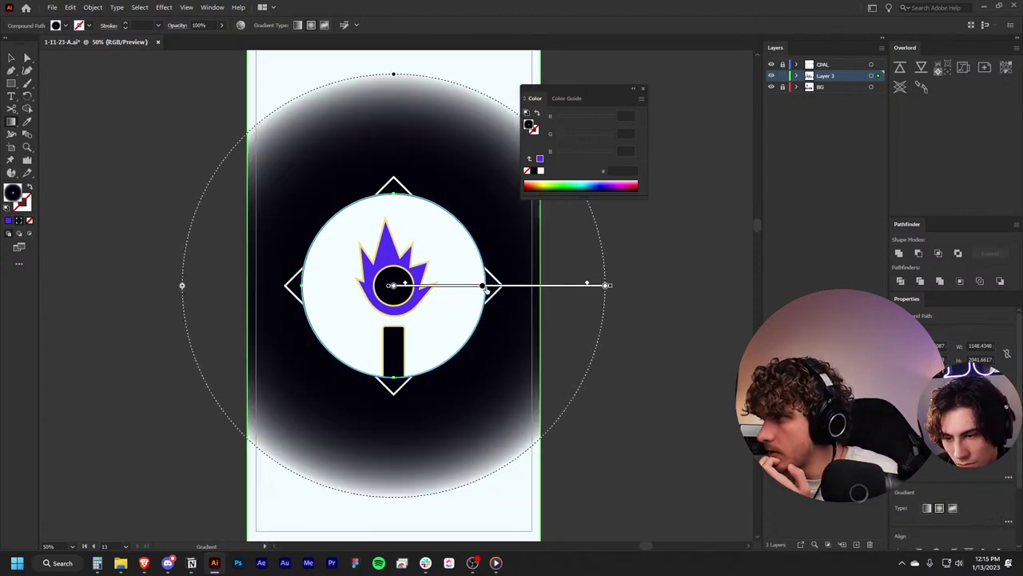
{"action": "mouse_move", "coordinate": [485, 290]}
{"action": "left_mouse_down"}
{"action": "mouse_move", "coordinate": [612, 282]}
{"action": "mouse_move", "coordinate": [579, 292]}
{"action": "mouse_move", "coordinate": [608, 292]}
{"action": "left_mouse_up"}
{"action": "mouse_move", "coordinate": [422, 287]}
{"action": "left_mouse_down"}
{"action": "mouse_move", "coordinate": [478, 285]}
{"action": "mouse_move", "coordinate": [441, 284]}
{"action": "left_mouse_up"}
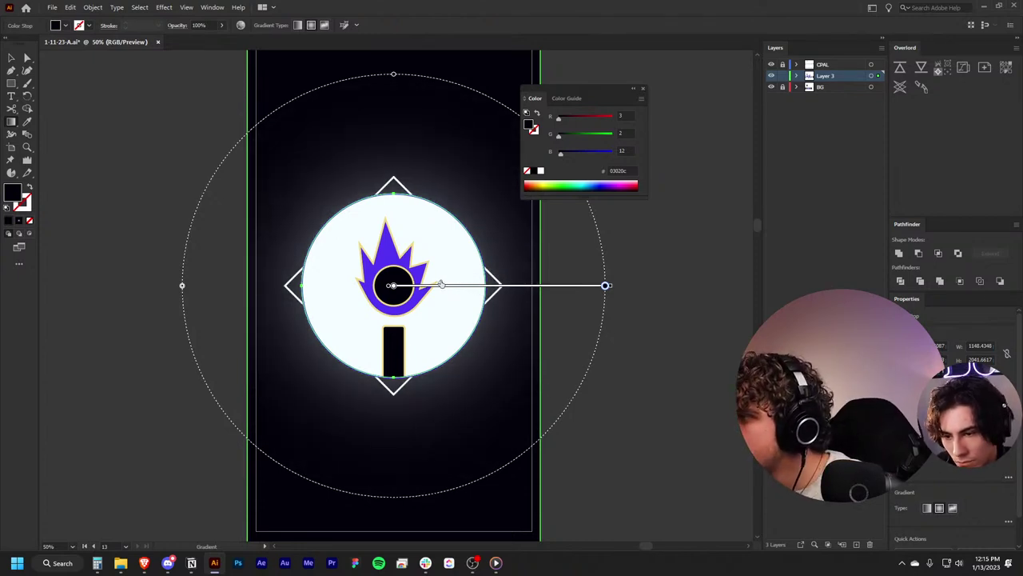
{"action": "mouse_move", "coordinate": [392, 288]}
{"action": "left_mouse_down"}
{"action": "mouse_move", "coordinate": [507, 285]}
{"action": "mouse_move", "coordinate": [493, 285]}
{"action": "left_mouse_up"}
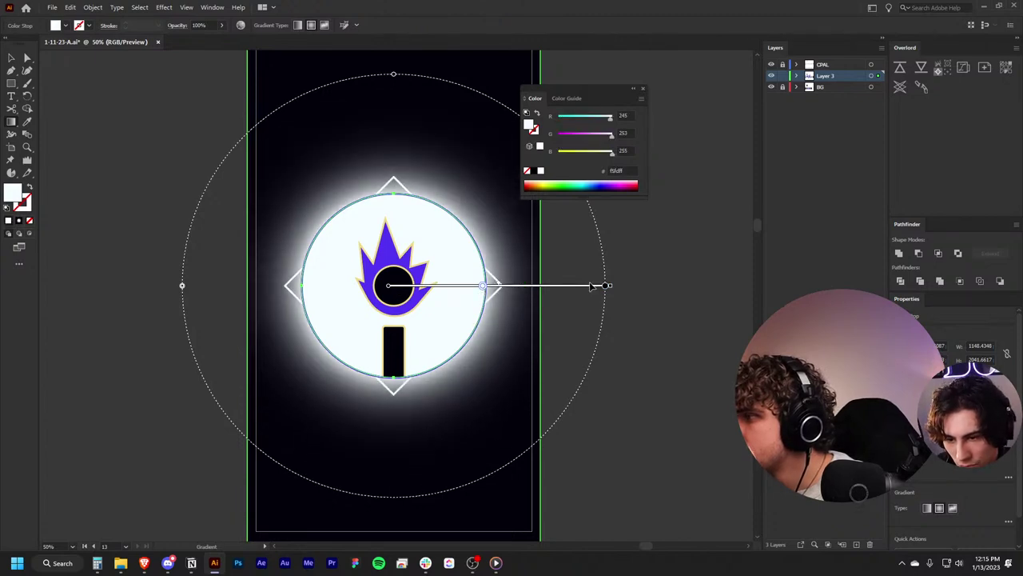
{"action": "mouse_move", "coordinate": [605, 286]}
{"action": "left_mouse_down"}
{"action": "mouse_move", "coordinate": [562, 287]}
{"action": "mouse_move", "coordinate": [606, 286]}
{"action": "left_mouse_up"}
{"action": "left_click", "coordinate": [559, 287]}
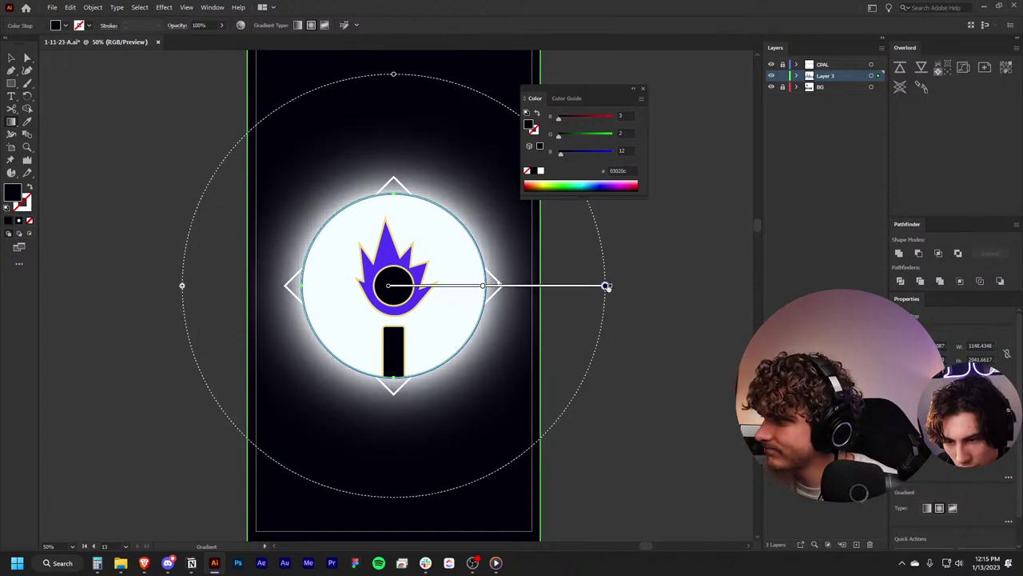
{"action": "key", "text": "v"}
{"action": "left_click", "coordinate": [674, 349]}
{"action": "scroll", "coordinate": [627, 325], "scroll_direction": "down", "scroll_amount": 3}
{"action": "scroll", "coordinate": [628, 325], "scroll_direction": "up", "scroll_amount": 2}
Step: Select the emblem's white circle, then the diamond outline around it
{"action": "scroll", "coordinate": [628, 325], "scroll_direction": "up", "scroll_amount": 1}
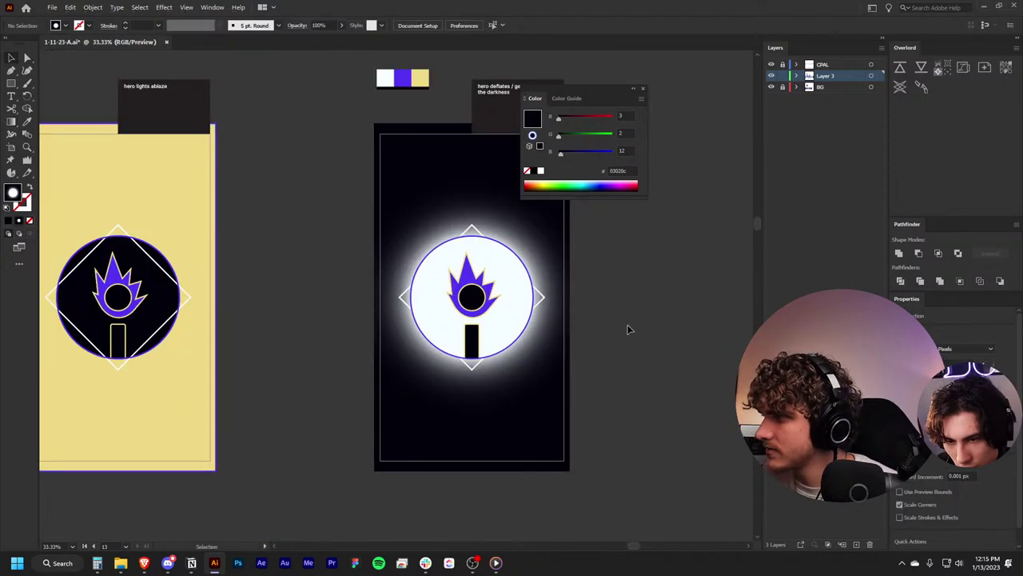
{"action": "scroll", "coordinate": [629, 328], "scroll_direction": "up", "scroll_amount": 1}
{"action": "scroll", "coordinate": [626, 338], "scroll_direction": "down", "scroll_amount": 3}
{"action": "scroll", "coordinate": [626, 341], "scroll_direction": "up", "scroll_amount": 2}
{"action": "scroll", "coordinate": [626, 340], "scroll_direction": "up", "scroll_amount": 1}
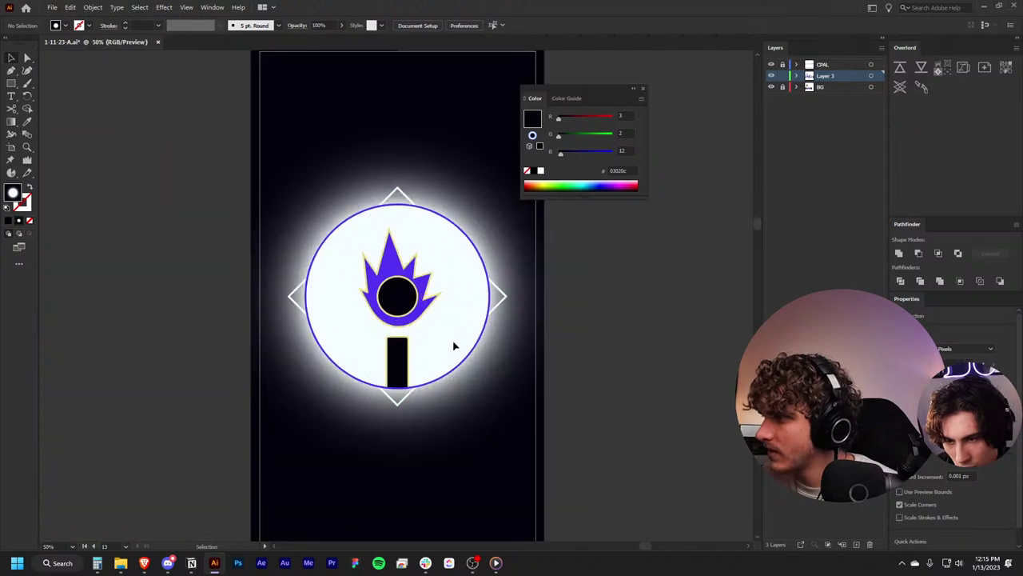
{"action": "left_click", "coordinate": [478, 343]}
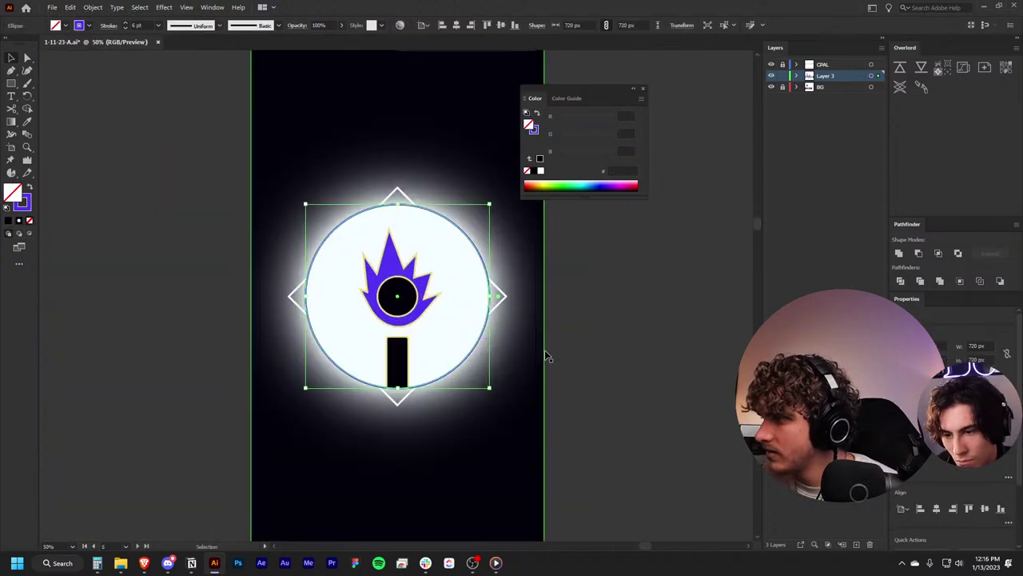
{"action": "left_click", "coordinate": [605, 347]}
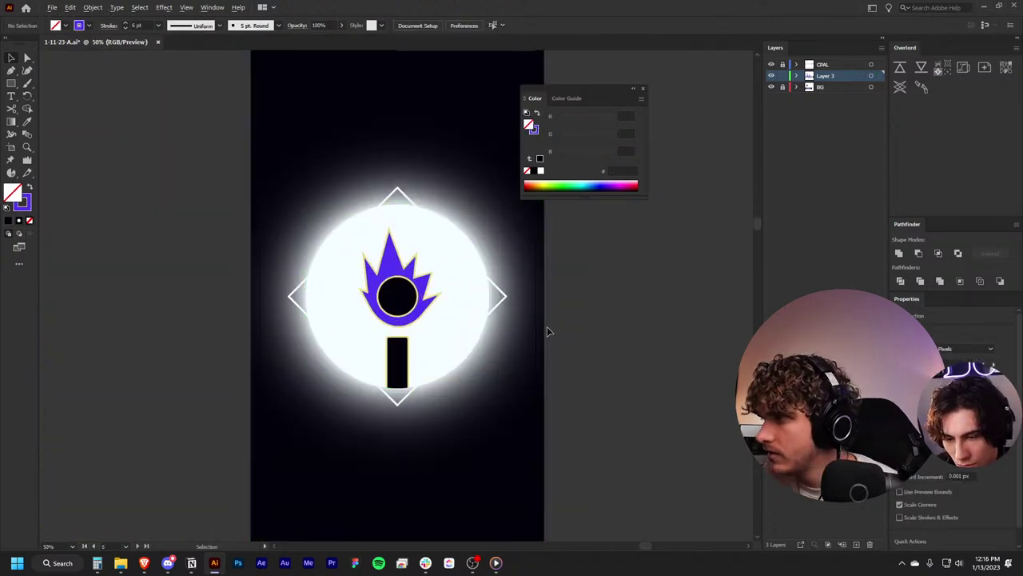
{"action": "scroll", "coordinate": [547, 331], "scroll_direction": "up", "scroll_amount": 1}
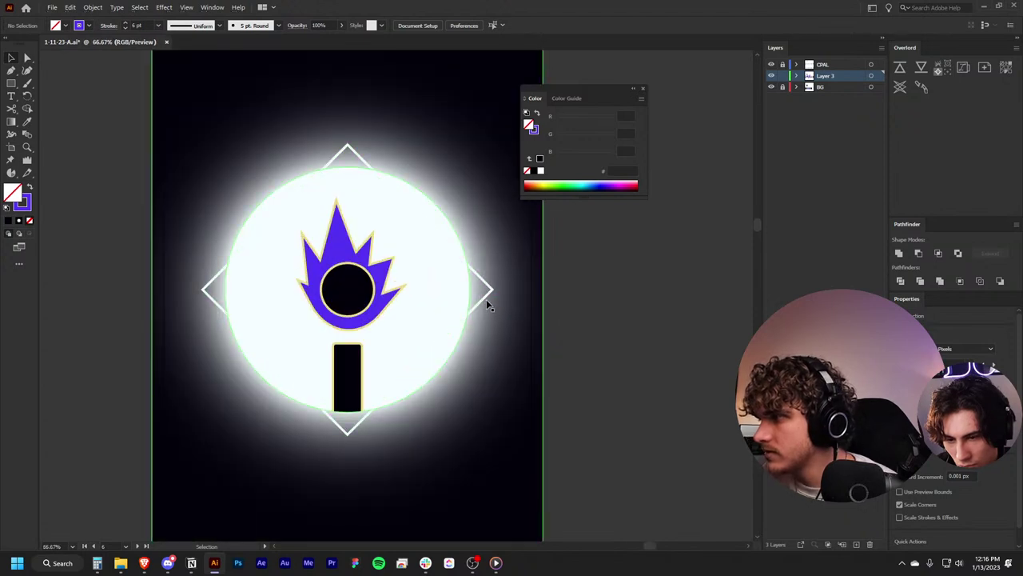
{"action": "left_click", "coordinate": [483, 294]}
Step: Try eyedropping white and the glow gradient into the diamond, then undo those fills
{"action": "key", "text": "i"}
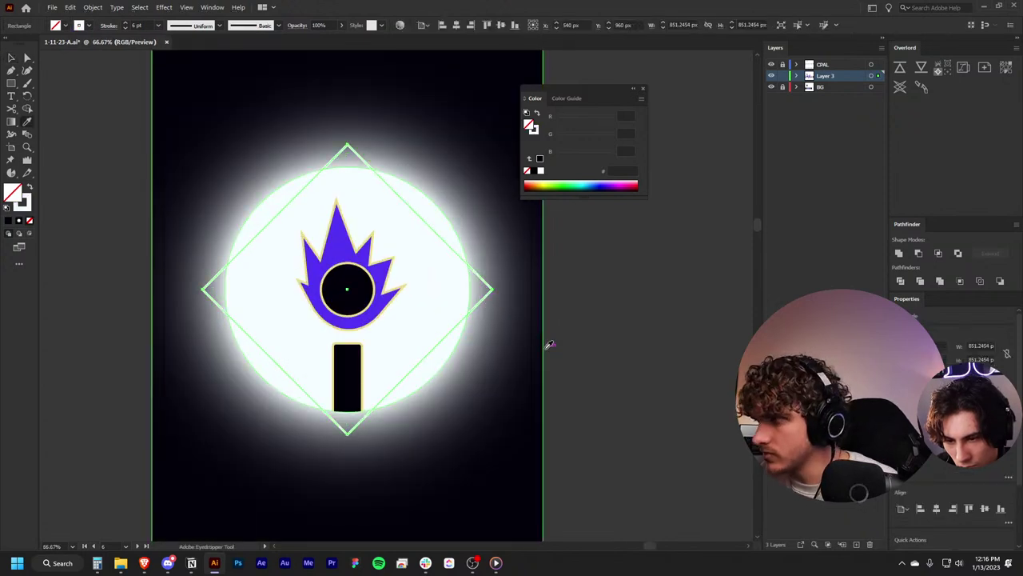
{"action": "scroll", "coordinate": [548, 344], "scroll_direction": "down", "scroll_amount": 1}
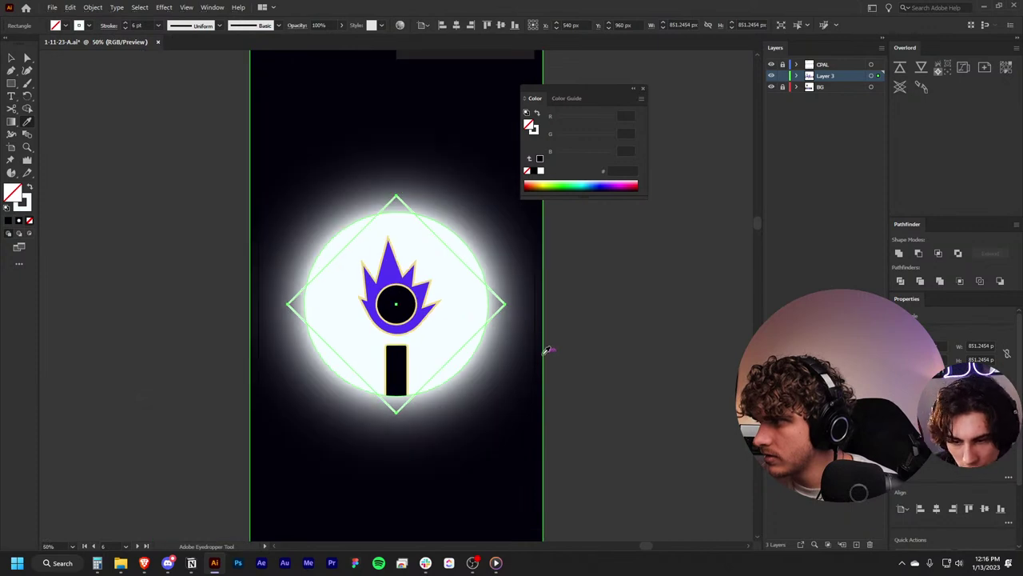
{"action": "scroll", "coordinate": [477, 386], "scroll_direction": "down", "scroll_amount": 1}
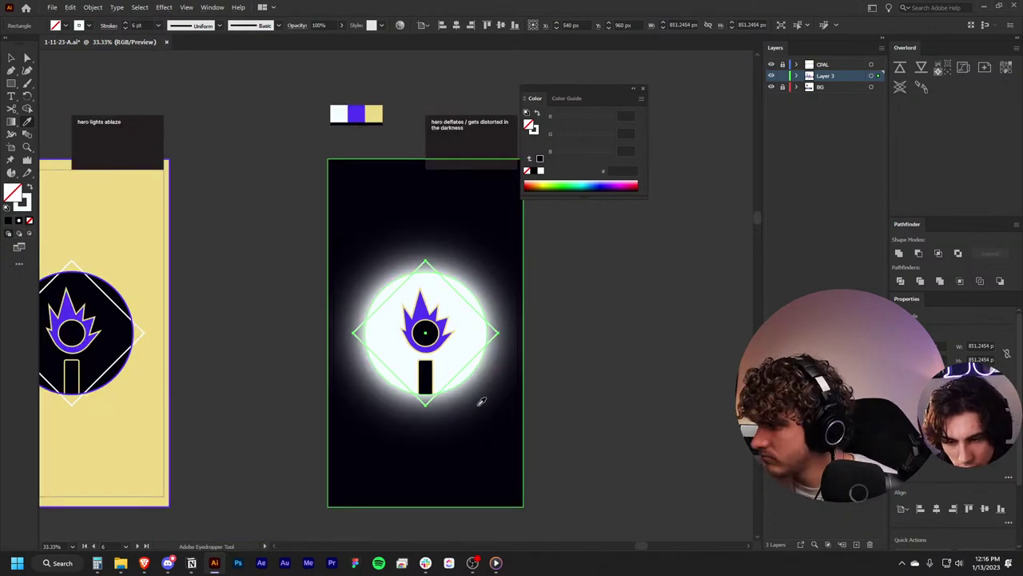
{"action": "left_click", "coordinate": [479, 403]}
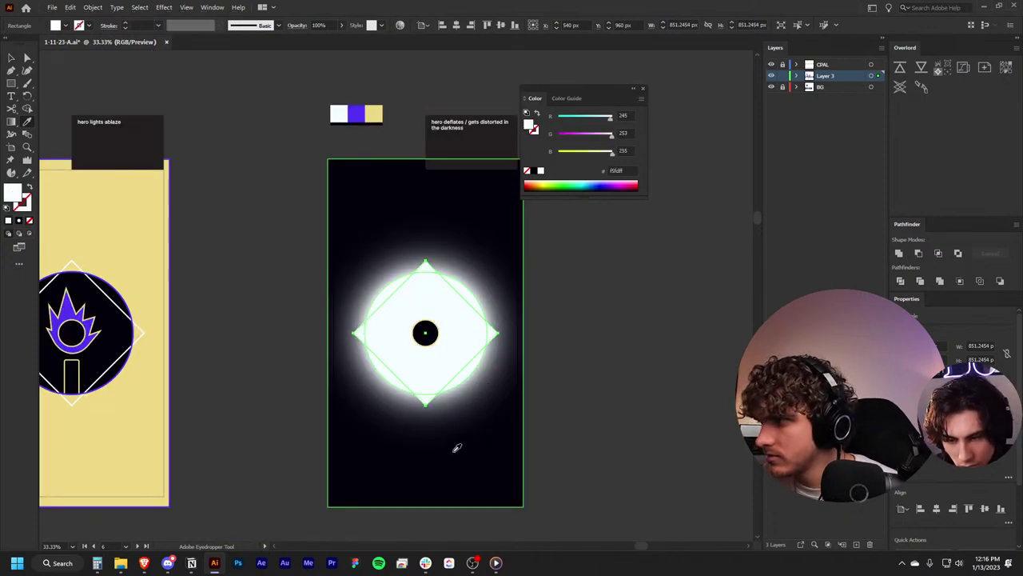
{"action": "left_click", "coordinate": [454, 451]}
{"action": "key", "text": "i"}
{"action": "left_click", "coordinate": [455, 450]}
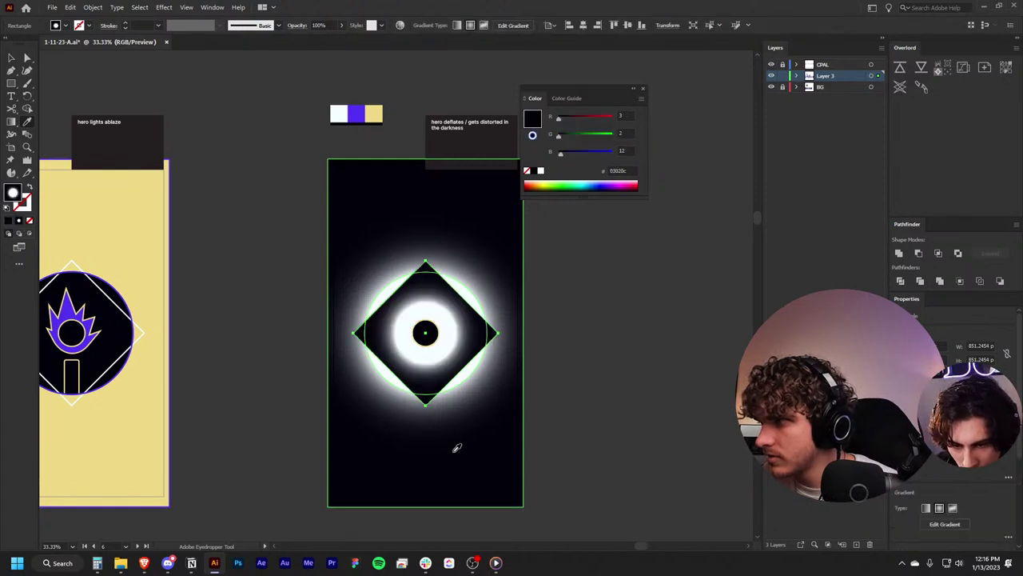
{"action": "key", "text": "ctrl+z"}
{"action": "key", "text": "ctrl+z"}
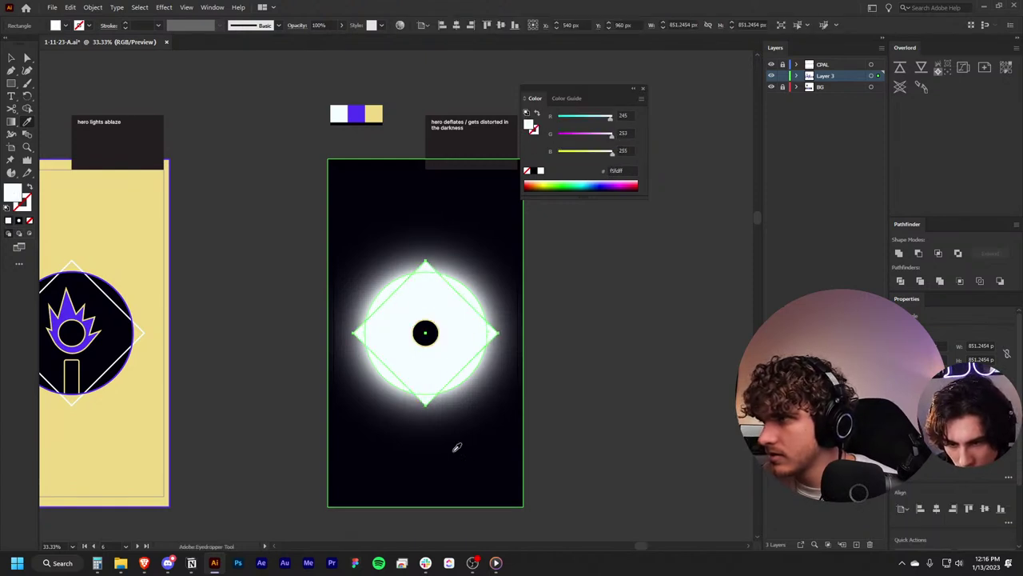
{"action": "key", "text": "slash"}
{"action": "key", "text": "v"}
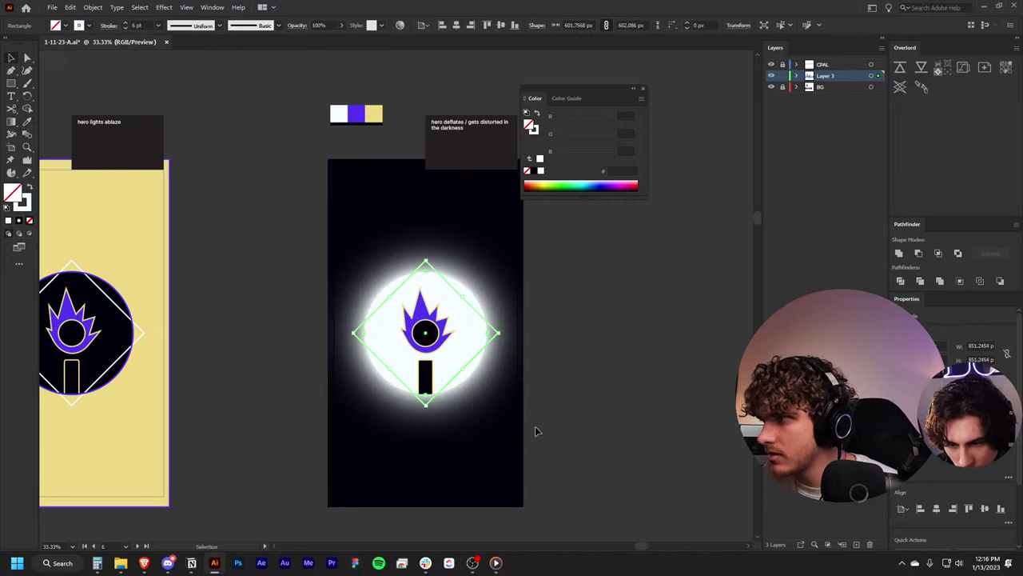
{"action": "left_click", "coordinate": [587, 366]}
Step: Delete the purple flame icon from the emblem
{"action": "scroll", "coordinate": [586, 366], "scroll_direction": "up", "scroll_amount": 1}
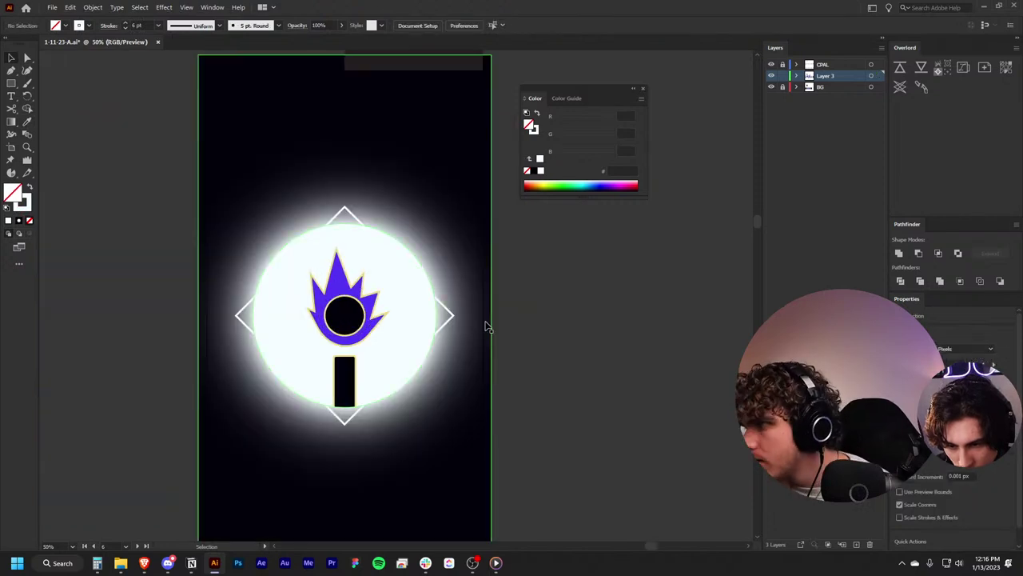
{"action": "left_click", "coordinate": [373, 327]}
{"action": "key", "text": "Delete"}
Step: Give the long black bar the slanted strip's dark gradient with the Eyedropper
{"action": "left_click", "coordinate": [354, 381]}
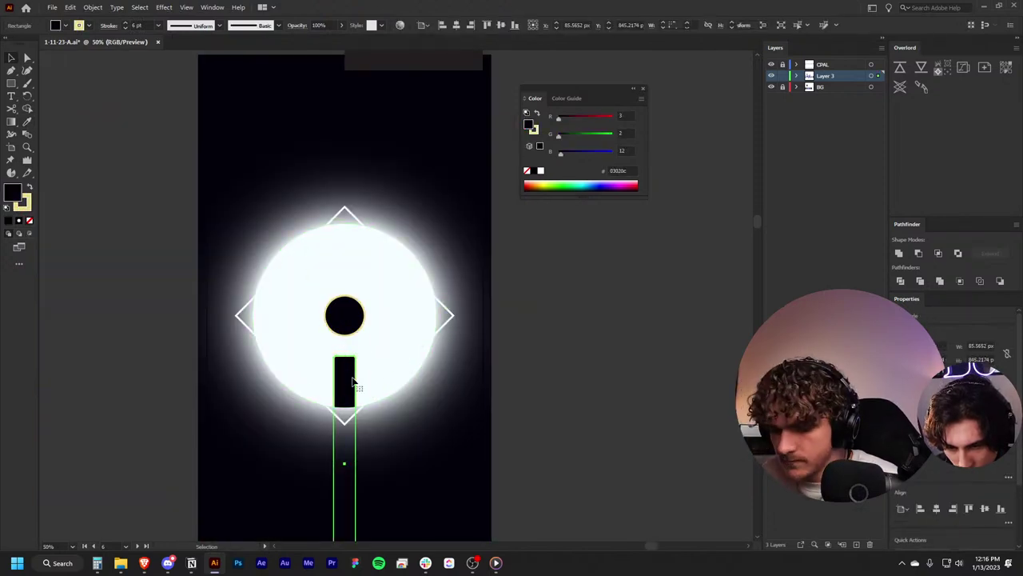
{"action": "scroll", "coordinate": [352, 382], "scroll_direction": "down", "scroll_amount": 1}
{"action": "scroll", "coordinate": [351, 382], "scroll_direction": "down", "scroll_amount": 1}
{"action": "scroll", "coordinate": [240, 368], "scroll_direction": "left", "scroll_amount": 6}
{"action": "key", "text": "i"}
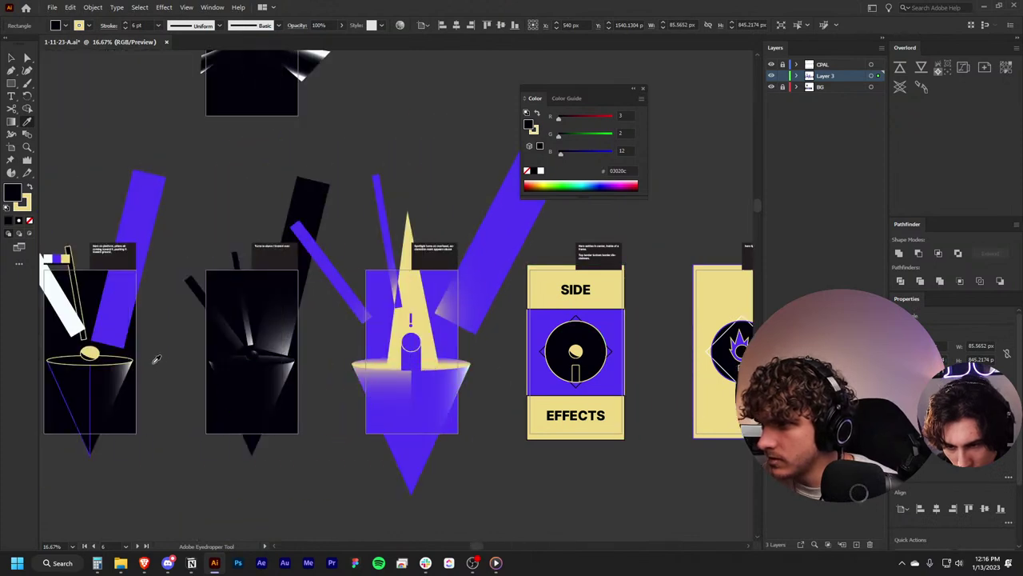
{"action": "scroll", "coordinate": [156, 359], "scroll_direction": "up", "scroll_amount": 2}
{"action": "left_click", "coordinate": [605, 312], "text": "ctrl"}
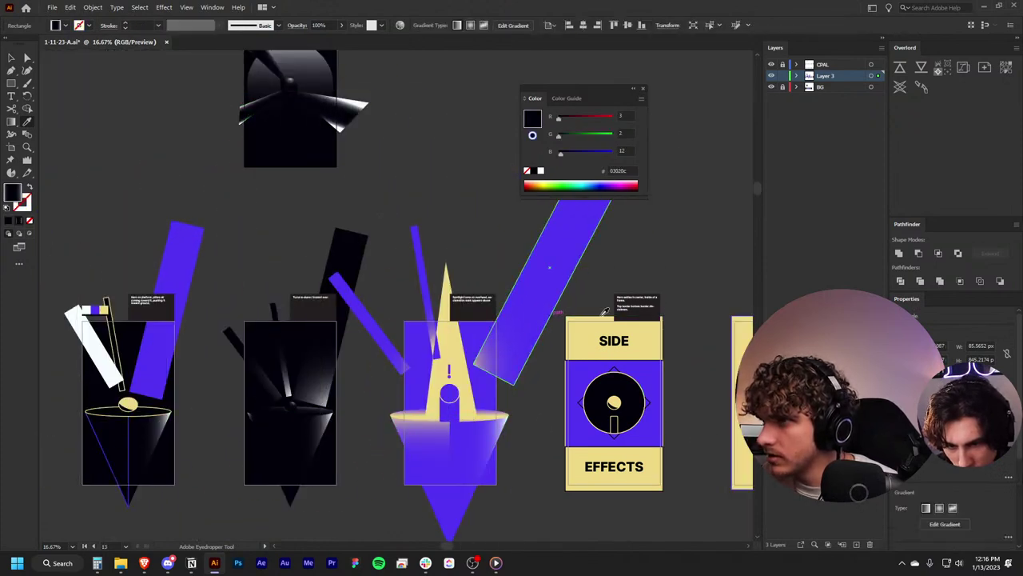
{"action": "scroll", "coordinate": [605, 312], "scroll_direction": "right", "scroll_amount": 3}
{"action": "scroll", "coordinate": [605, 311], "scroll_direction": "right", "scroll_amount": 2}
{"action": "scroll", "coordinate": [624, 418], "scroll_direction": "right", "scroll_amount": 1}
{"action": "key", "text": "v"}
Step: Select the black circle in the emblem
{"action": "scroll", "coordinate": [544, 456], "scroll_direction": "up", "scroll_amount": 2}
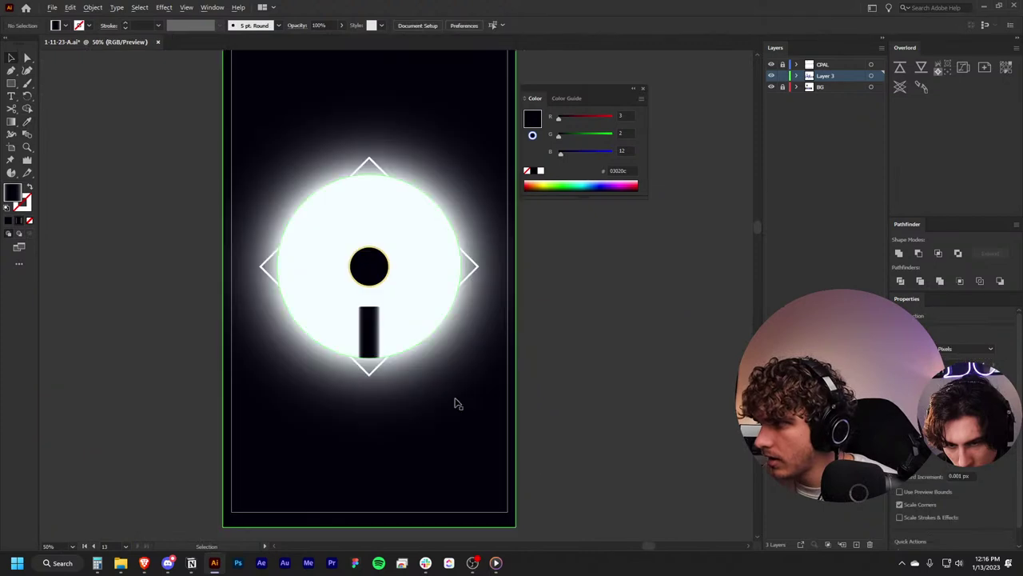
{"action": "scroll", "coordinate": [456, 404], "scroll_direction": "up", "scroll_amount": 1}
{"action": "scroll", "coordinate": [476, 355], "scroll_direction": "up", "scroll_amount": 2}
{"action": "left_click", "coordinate": [368, 317]}
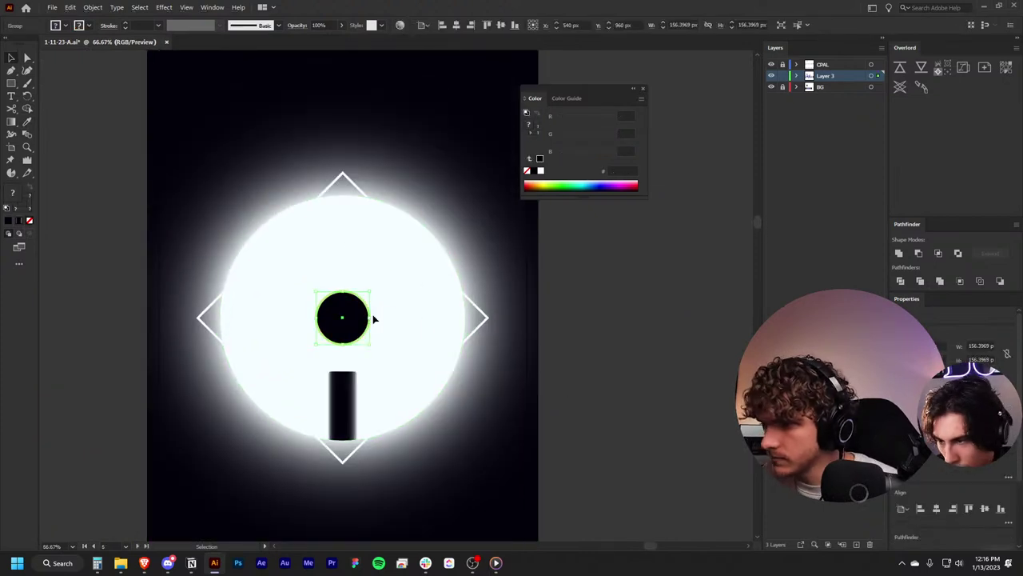
{"action": "scroll", "coordinate": [384, 310], "scroll_direction": "down", "scroll_amount": 4}
{"action": "scroll", "coordinate": [375, 314], "scroll_direction": "down", "scroll_amount": 1}
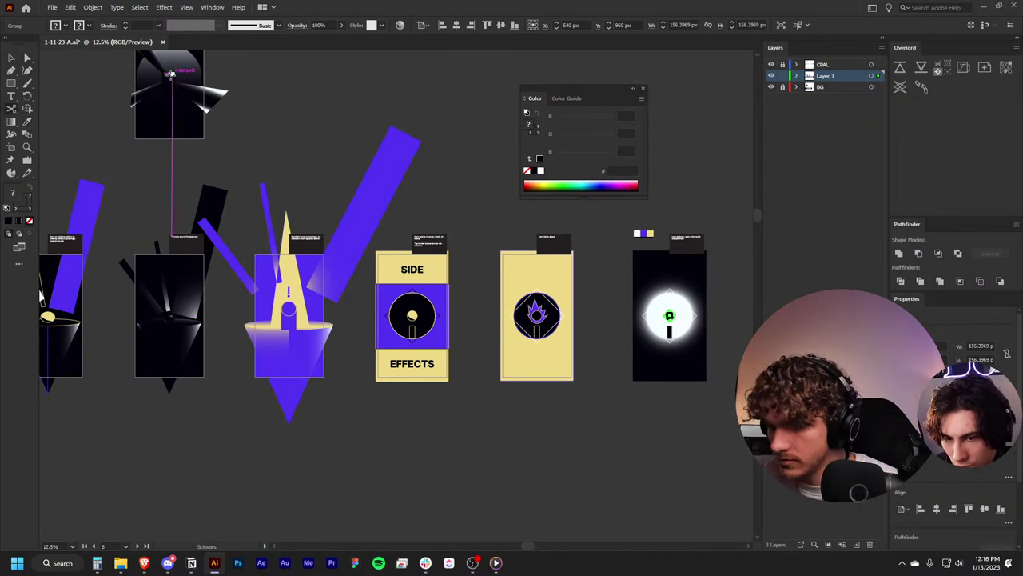
Step: Copy the shaded sphere from the top artboard over toward the glow artboard
{"action": "key", "text": "v"}
{"action": "key", "text": "ctrl+z"}
{"action": "left_click_drag", "start_coordinate": [169, 78], "coordinate": [622, 287]}
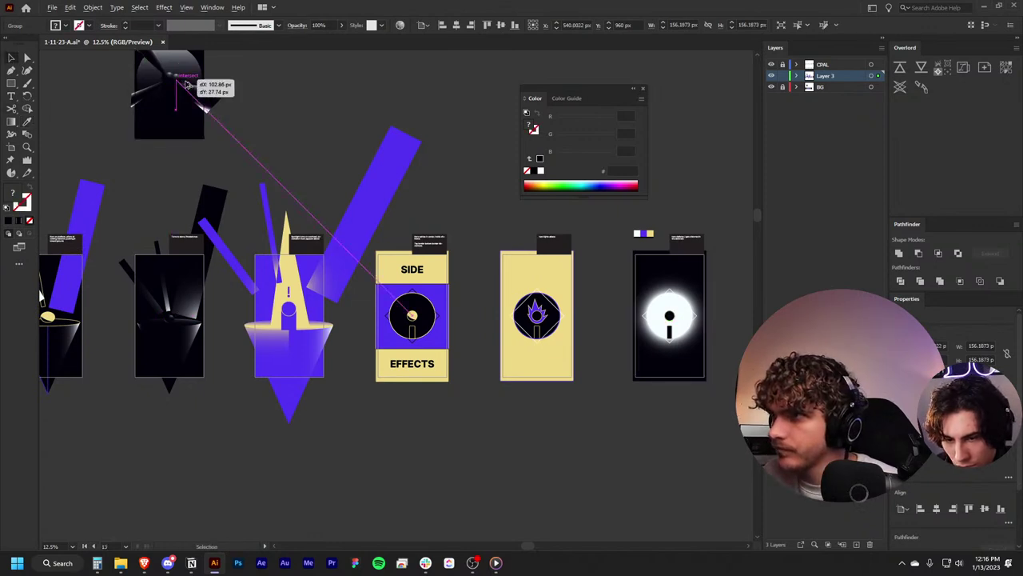
{"action": "scroll", "coordinate": [713, 295], "scroll_direction": "up", "scroll_amount": 3}
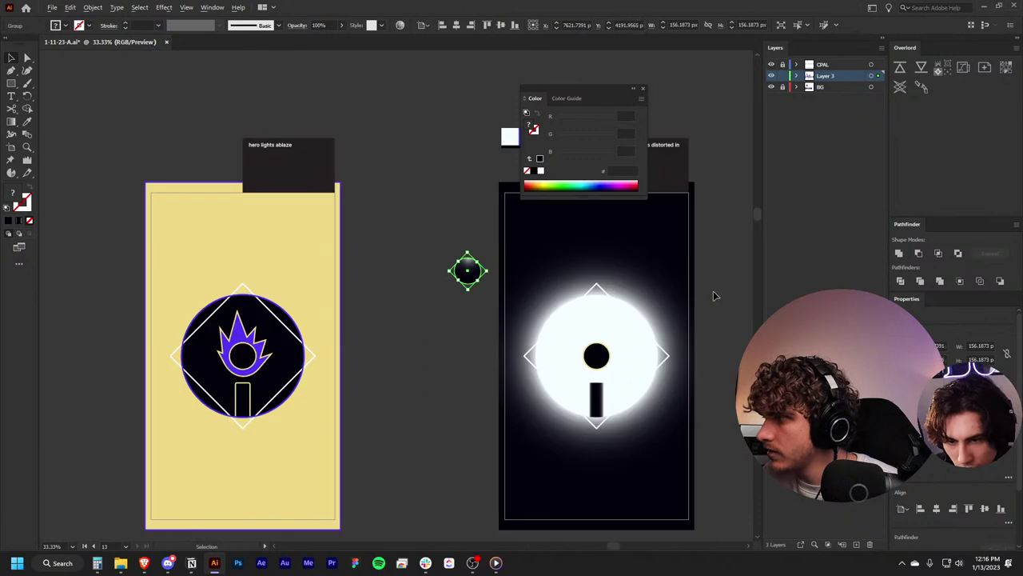
{"action": "key", "text": "Delete"}
{"action": "scroll", "coordinate": [712, 293], "scroll_direction": "up", "scroll_amount": 1}
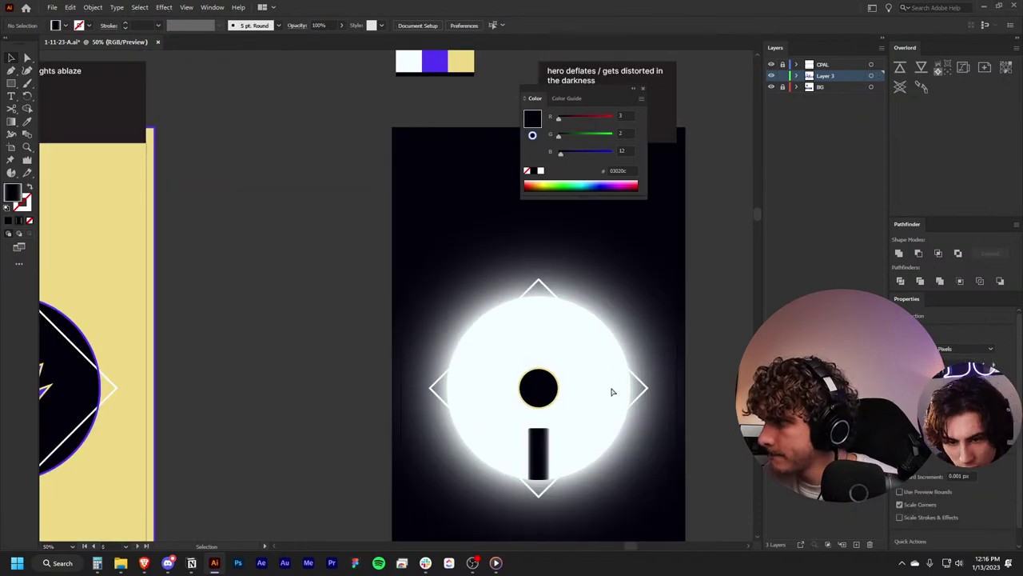
{"action": "key", "text": "ctrl+z"}
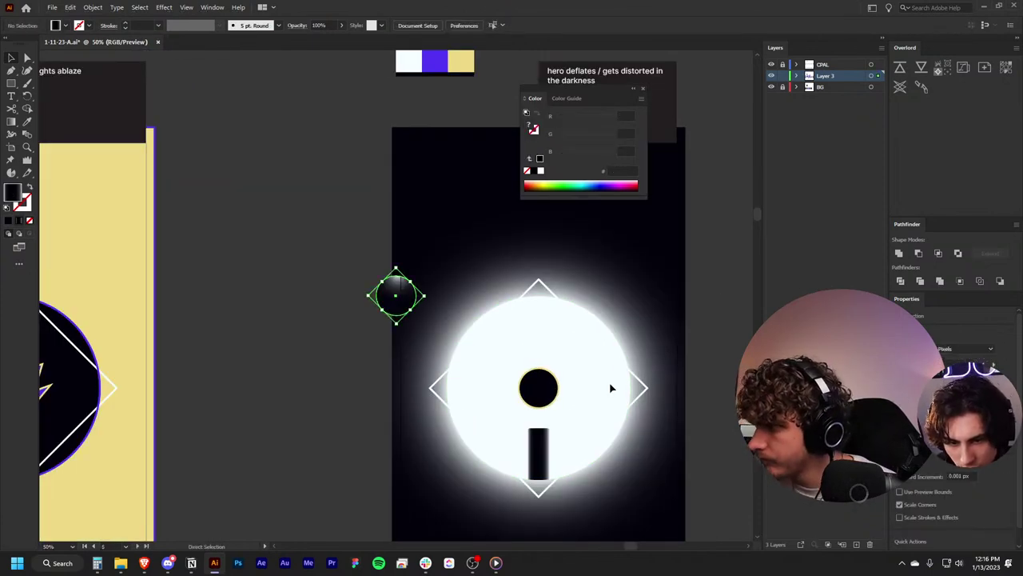
{"action": "scroll", "coordinate": [611, 390], "scroll_direction": "up", "scroll_amount": 2}
Step: Move the sphere into the emblem, delete the gold-ringed black circle, and centre the sphere horizontally
{"action": "left_click_drag", "start_coordinate": [211, 232], "coordinate": [449, 373]}
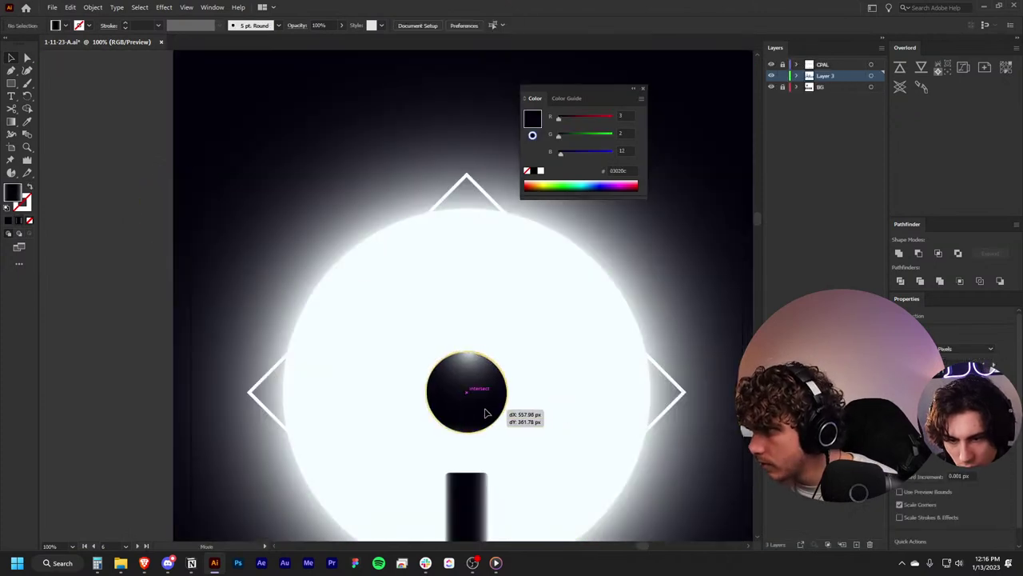
{"action": "mouse_move", "coordinate": [449, 373]}
{"action": "left_mouse_down"}
{"action": "mouse_move", "coordinate": [488, 414]}
{"action": "mouse_move", "coordinate": [372, 411]}
{"action": "left_mouse_up"}
{"action": "left_click", "coordinate": [422, 361]}
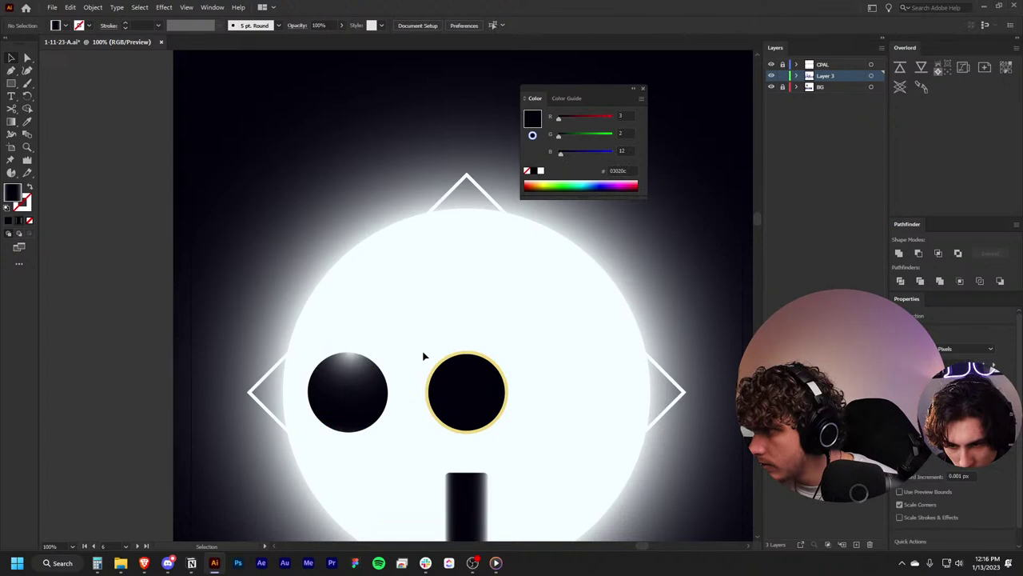
{"action": "left_click", "coordinate": [526, 426]}
{"action": "left_click", "coordinate": [499, 411]}
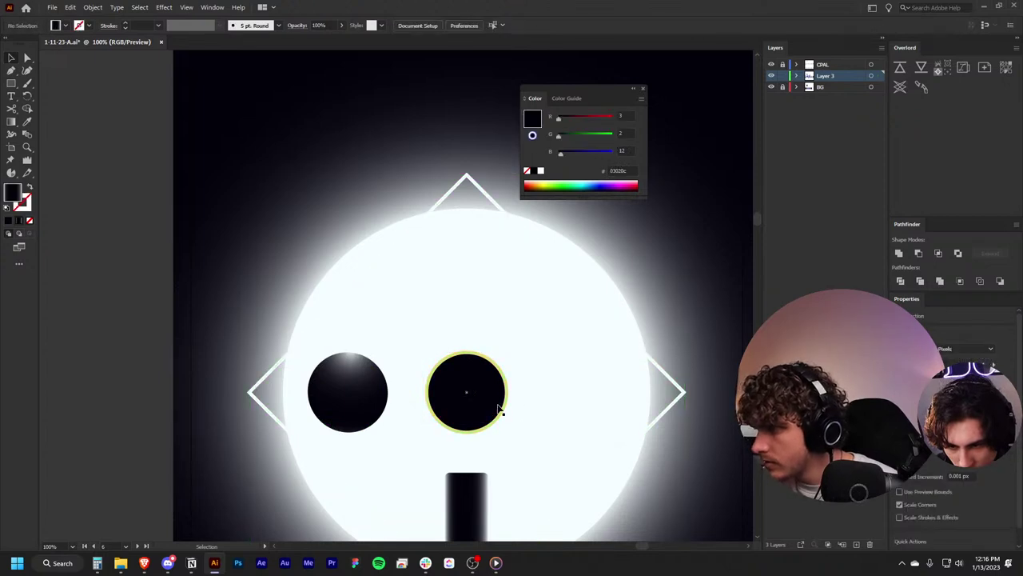
{"action": "key", "text": "Delete"}
{"action": "left_click", "coordinate": [361, 405]}
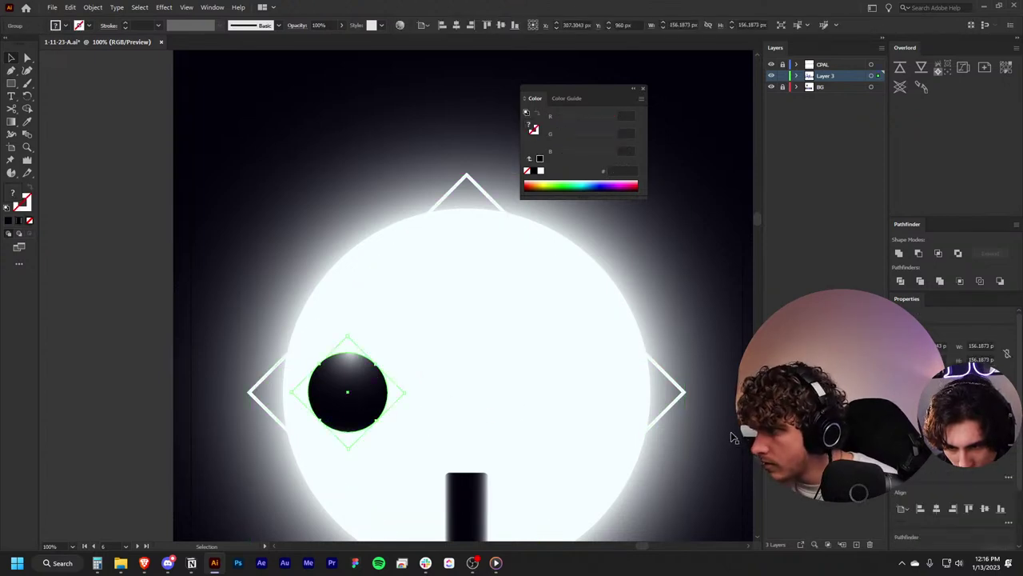
{"action": "left_click", "coordinate": [934, 508]}
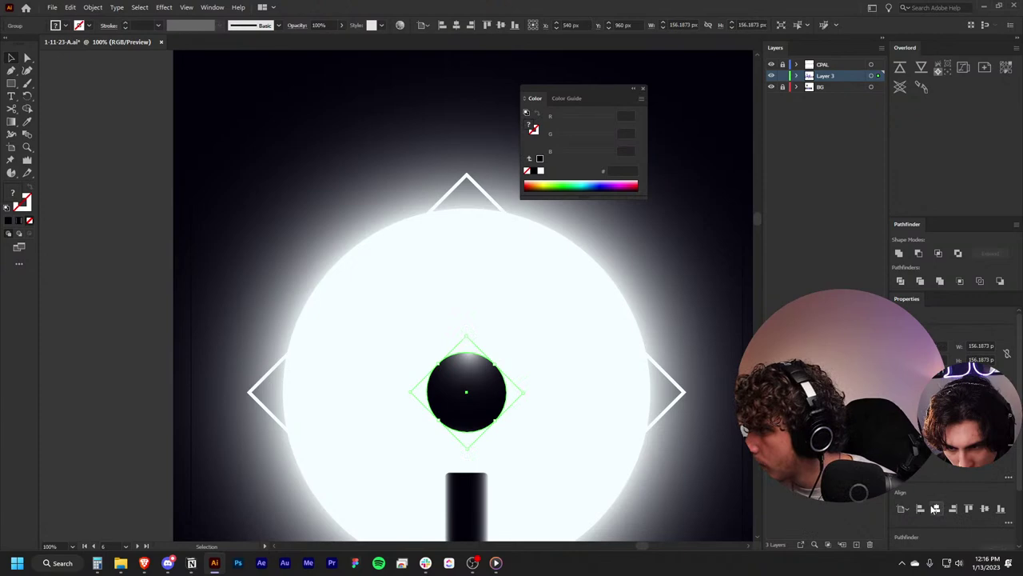
{"action": "left_click", "coordinate": [548, 387]}
Step: Direct-select the dark circle, undoing an accidental move of the rotated shape
{"action": "scroll", "coordinate": [551, 396], "scroll_direction": "down", "scroll_amount": 2}
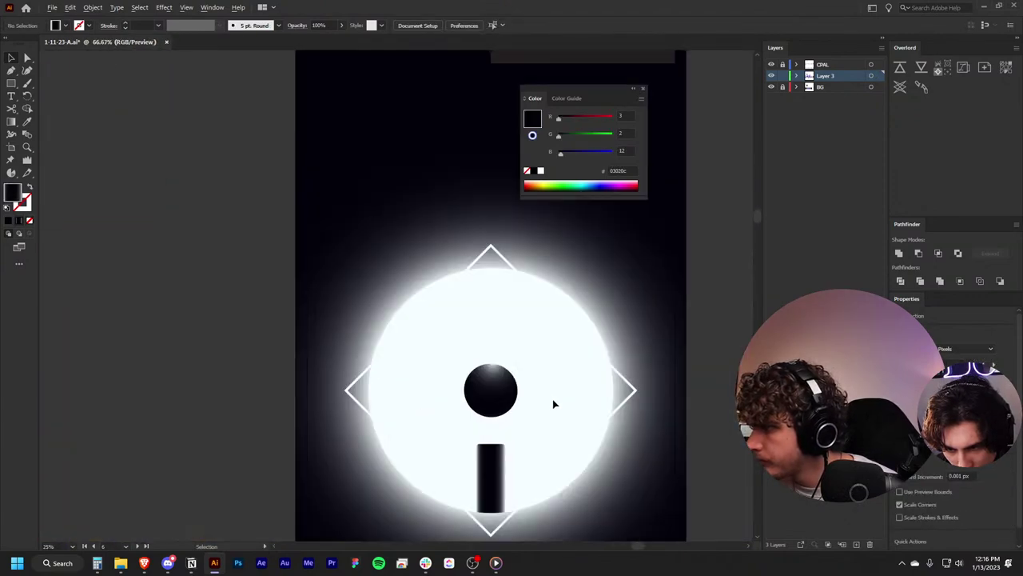
{"action": "scroll", "coordinate": [552, 404], "scroll_direction": "up", "scroll_amount": 2}
{"action": "key", "text": "a"}
{"action": "left_click", "coordinate": [428, 403]}
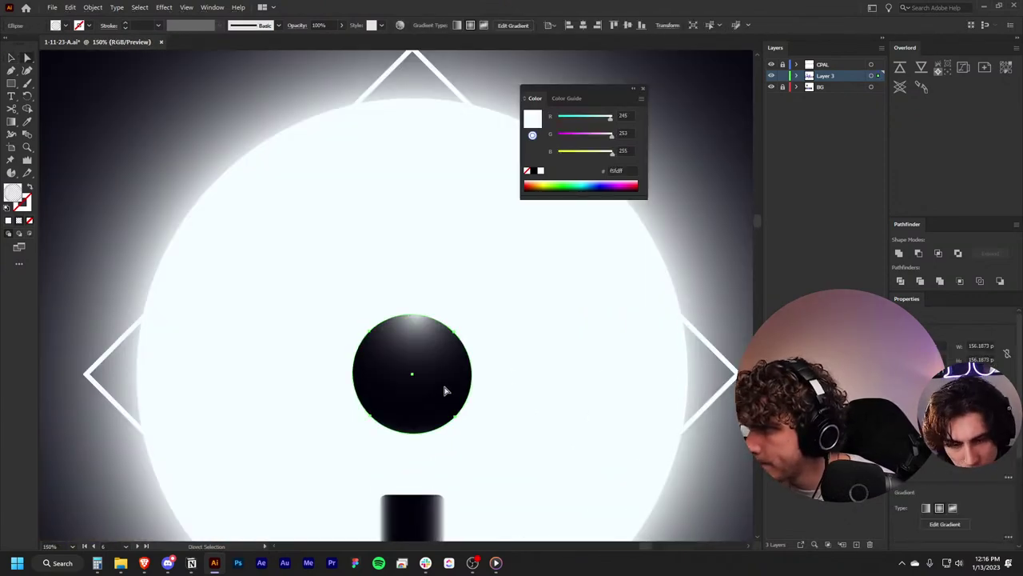
{"action": "key", "text": "g"}
{"action": "key", "text": "v"}
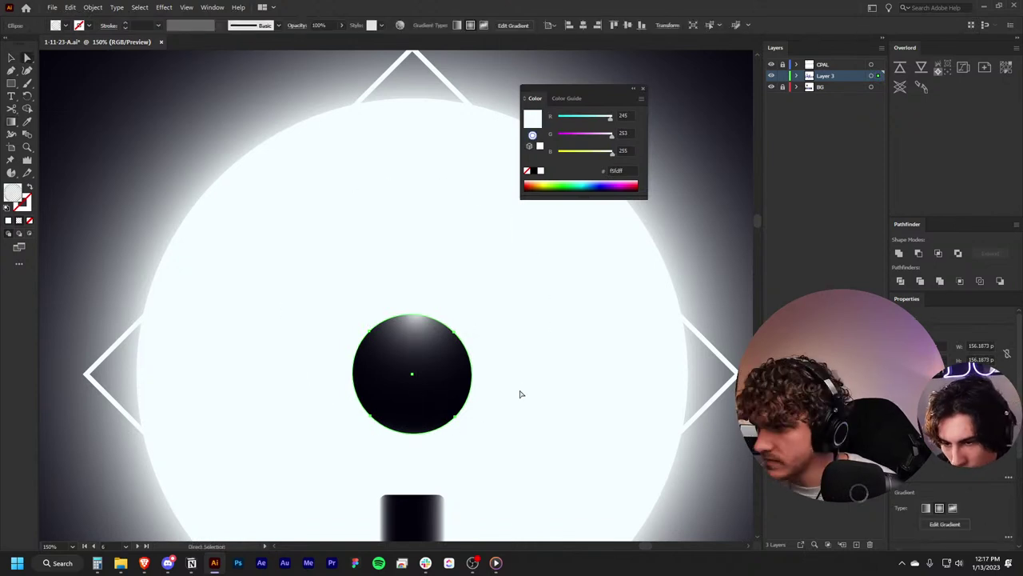
{"action": "left_click_drag", "start_coordinate": [447, 378], "coordinate": [385, 378]}
{"action": "key", "text": "ctrl+z"}
{"action": "key", "text": "a"}
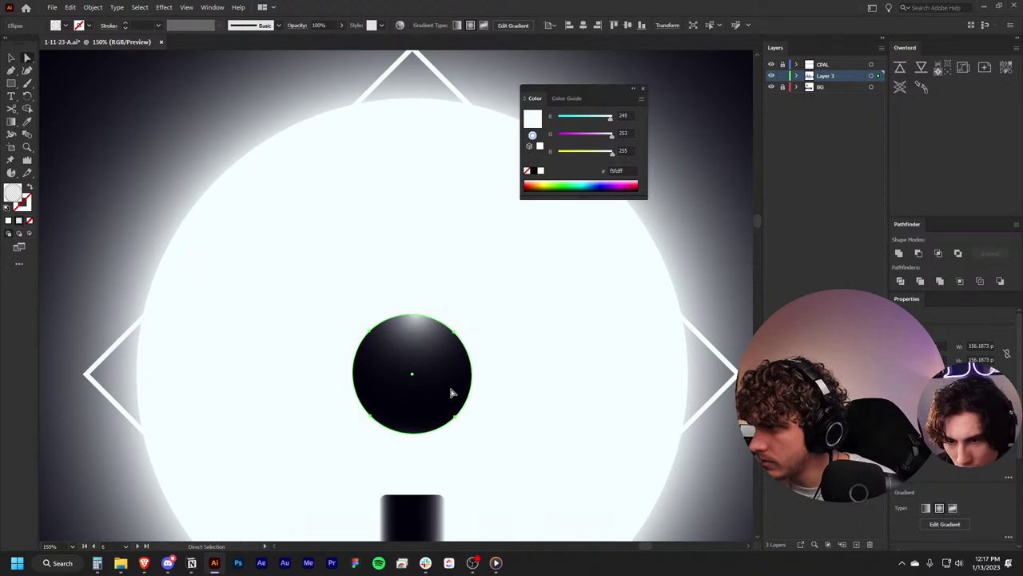
{"action": "left_click", "coordinate": [451, 392]}
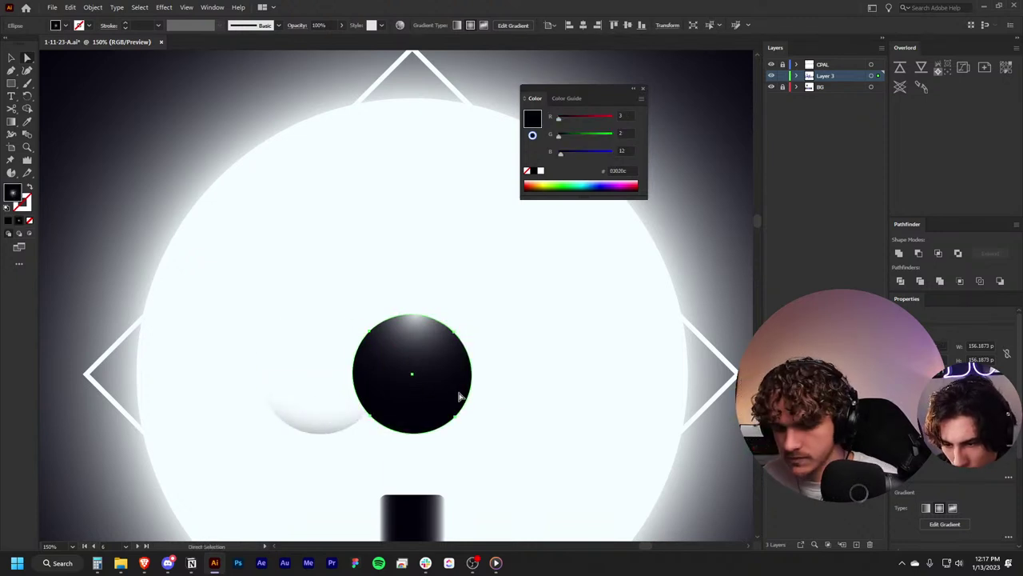
Step: Isolate the black circle inside its group with the Direct Selection tool
{"action": "scroll", "coordinate": [336, 323], "scroll_direction": "down", "scroll_amount": 4}
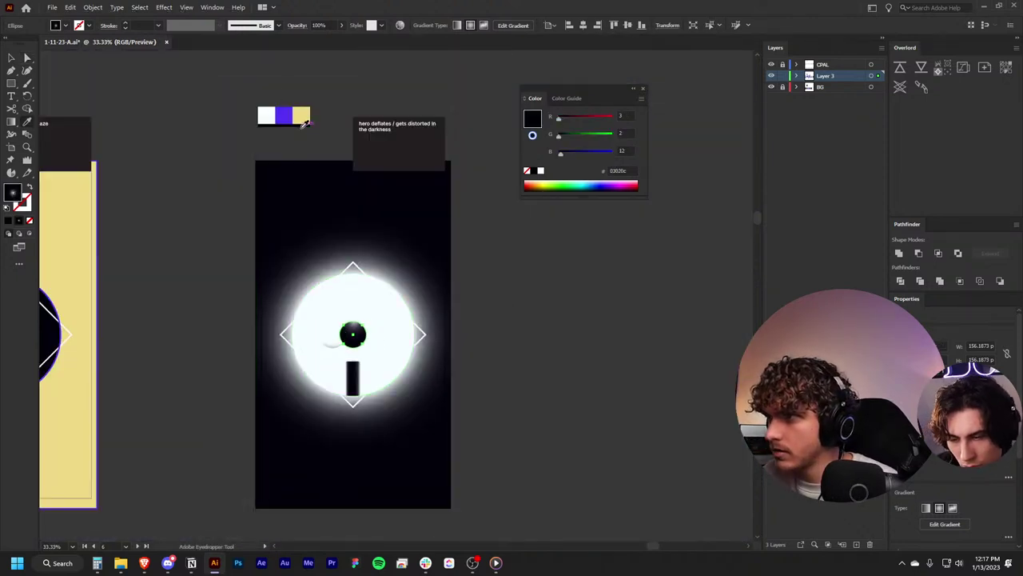
{"action": "key", "text": "v"}
{"action": "scroll", "coordinate": [371, 311], "scroll_direction": "up", "scroll_amount": 4}
{"action": "scroll", "coordinate": [662, 383], "scroll_direction": "down", "scroll_amount": 3}
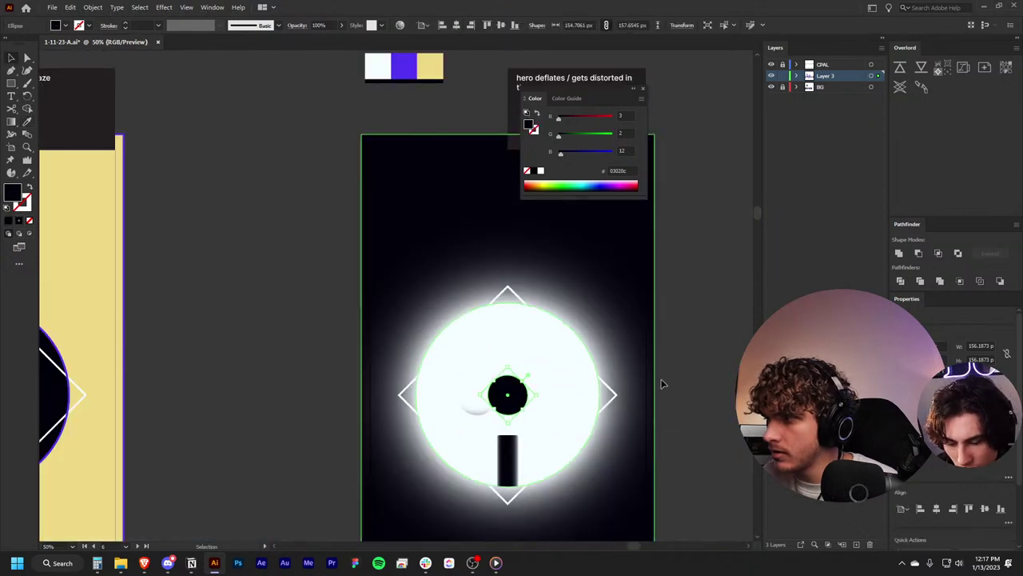
{"action": "left_click", "coordinate": [471, 412]}
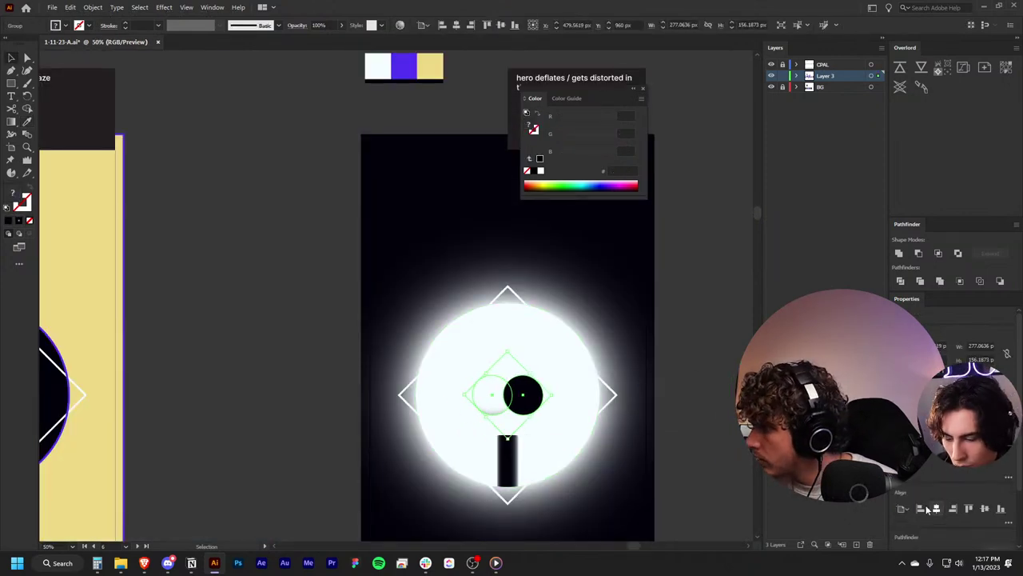
{"action": "key", "text": "a"}
{"action": "left_click", "coordinate": [509, 400]}
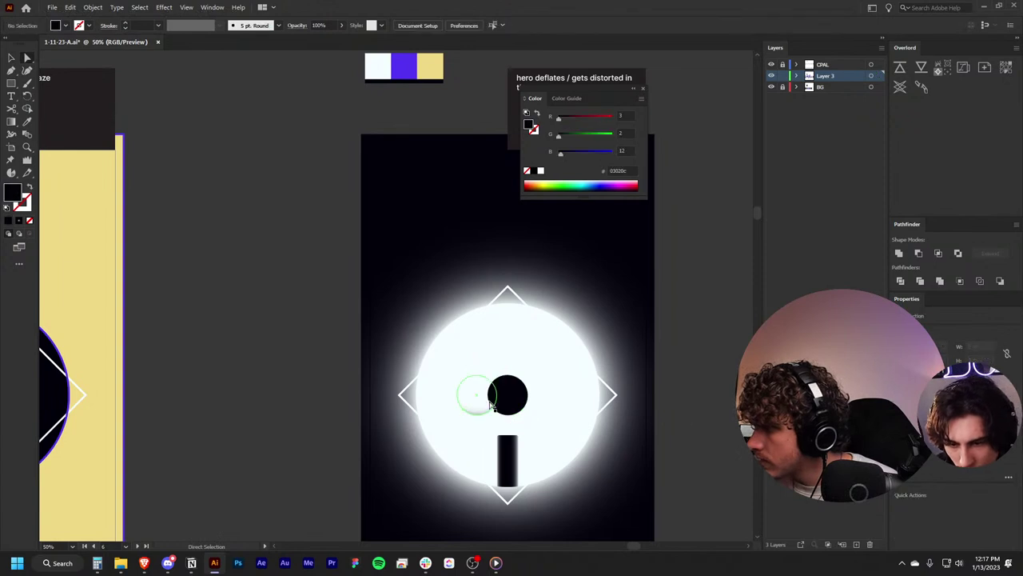
{"action": "scroll", "coordinate": [514, 401], "scroll_direction": "up", "scroll_amount": 4}
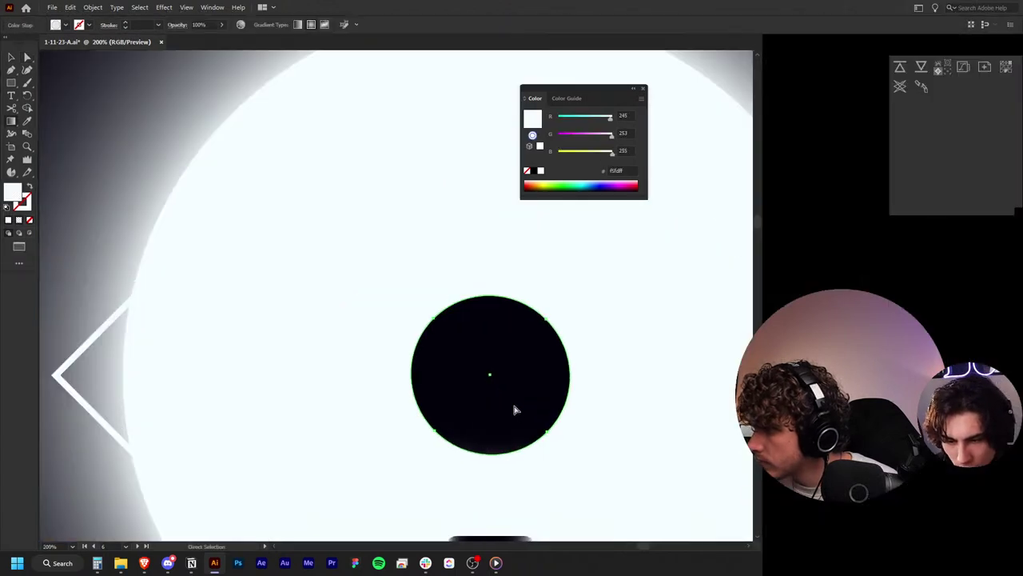
Step: Give the circle a radial gradient from centre to edge, nudged slightly upward
{"action": "key", "text": "g"}
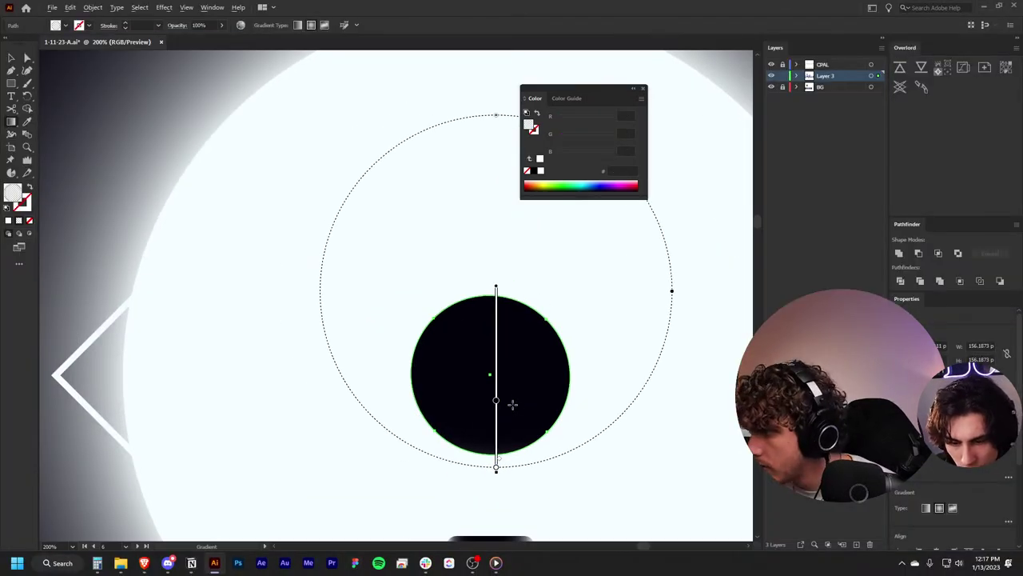
{"action": "left_click", "coordinate": [488, 372]}
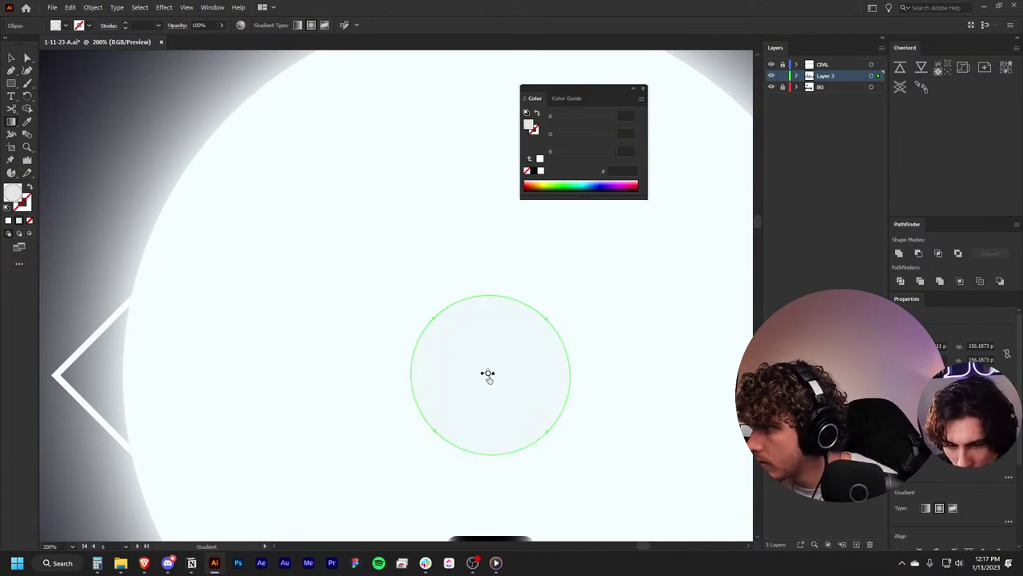
{"action": "left_click_drag", "start_coordinate": [492, 383], "coordinate": [573, 384]}
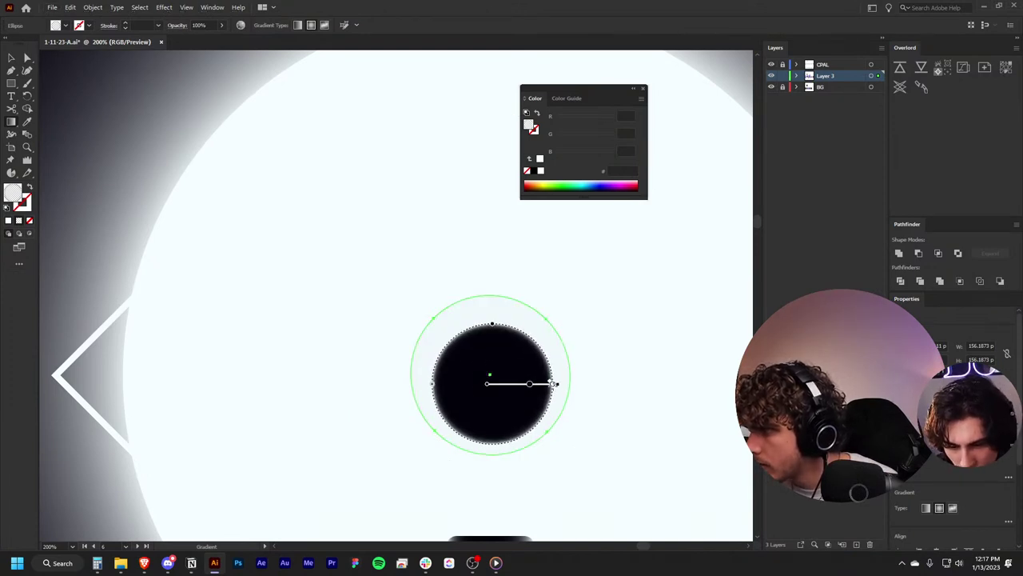
{"action": "mouse_move", "coordinate": [513, 391]}
{"action": "left_mouse_down"}
{"action": "mouse_move", "coordinate": [516, 381]}
{"action": "mouse_move", "coordinate": [496, 374]}
{"action": "left_mouse_up"}
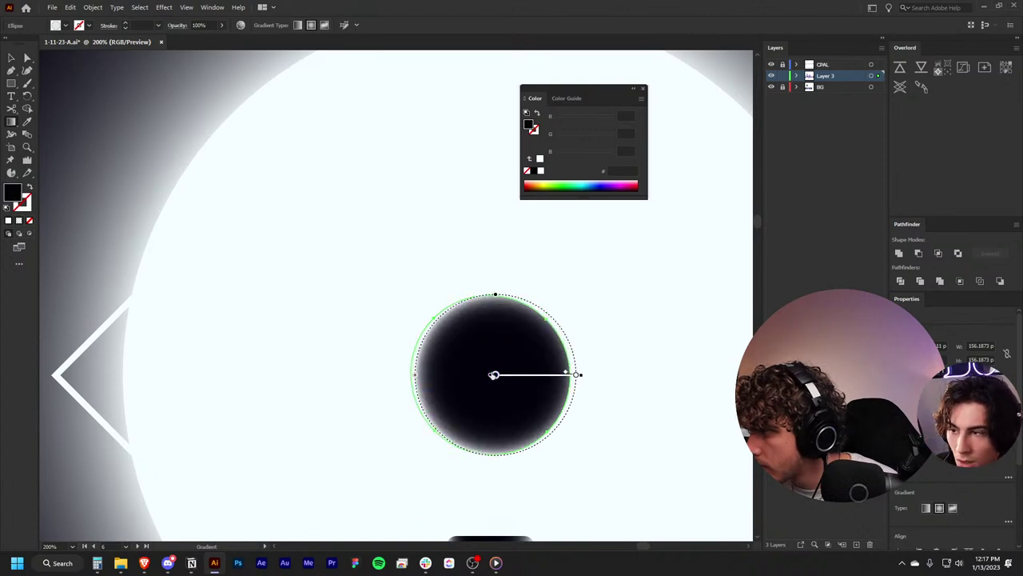
{"action": "key", "text": "v"}
{"action": "scroll", "coordinate": [539, 372], "scroll_direction": "down", "scroll_amount": 4}
Step: Inspect the circle group around the emblem, then clear the selection
{"action": "left_click", "coordinate": [704, 392]}
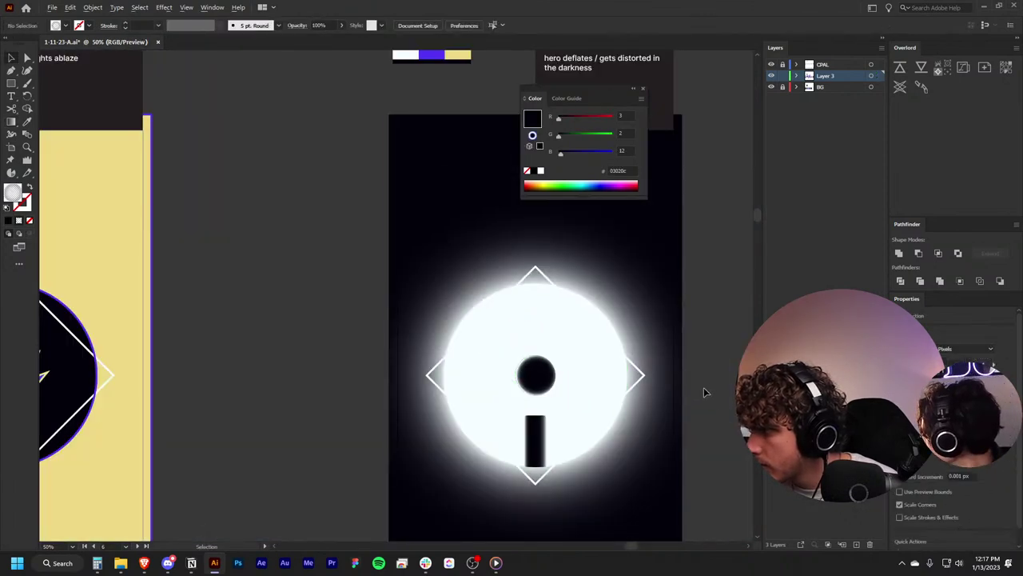
{"action": "scroll", "coordinate": [486, 384], "scroll_direction": "up", "scroll_amount": 5}
{"action": "left_click", "coordinate": [303, 360]}
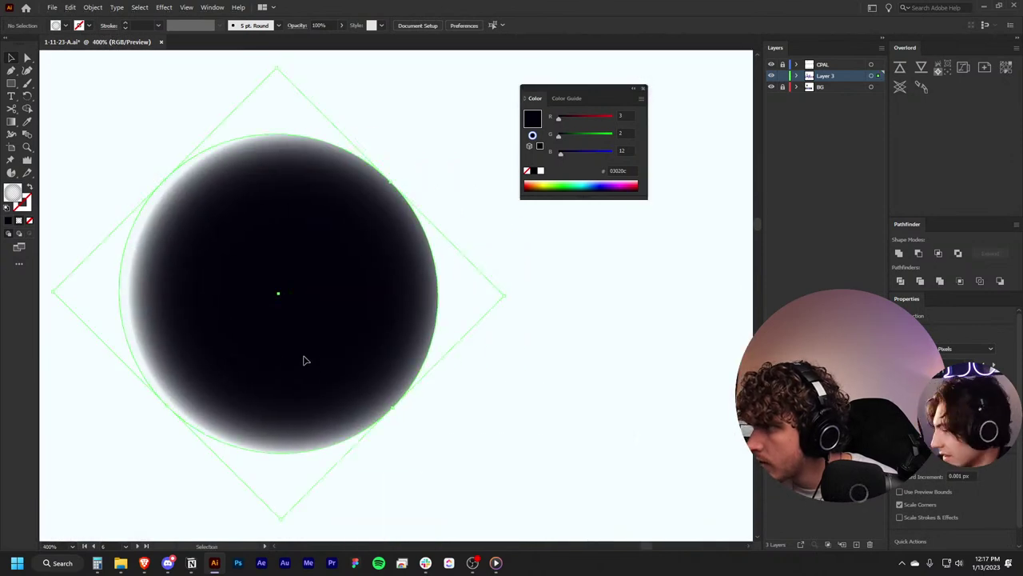
{"action": "scroll", "coordinate": [360, 360], "scroll_direction": "down", "scroll_amount": 6}
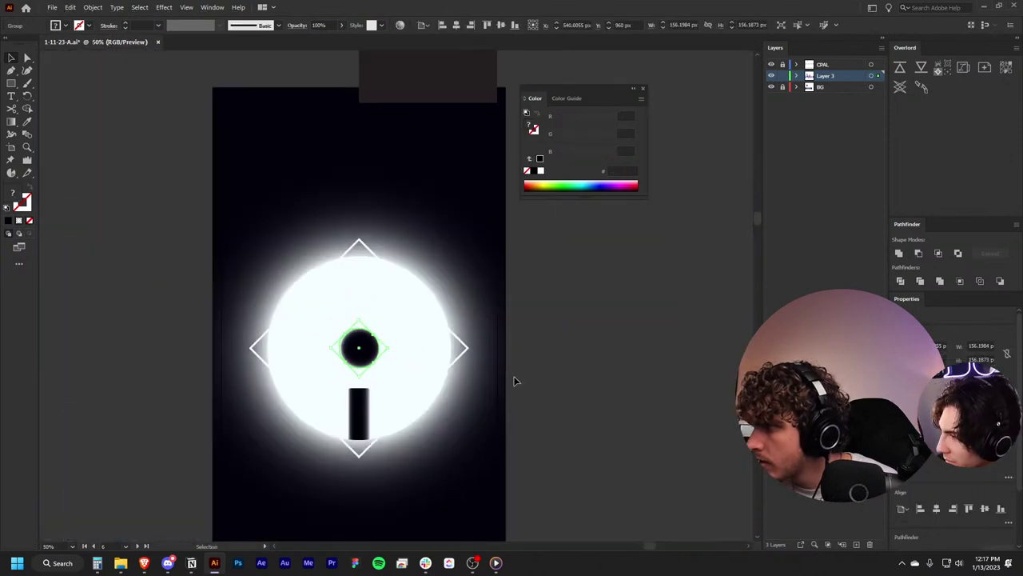
{"action": "left_click", "coordinate": [588, 389]}
{"action": "scroll", "coordinate": [458, 395], "scroll_direction": "down", "scroll_amount": 2}
{"action": "scroll", "coordinate": [379, 445], "scroll_direction": "up", "scroll_amount": 5}
{"action": "scroll", "coordinate": [505, 406], "scroll_direction": "down", "scroll_amount": 3}
{"action": "scroll", "coordinate": [489, 405], "scroll_direction": "down", "scroll_amount": 2}
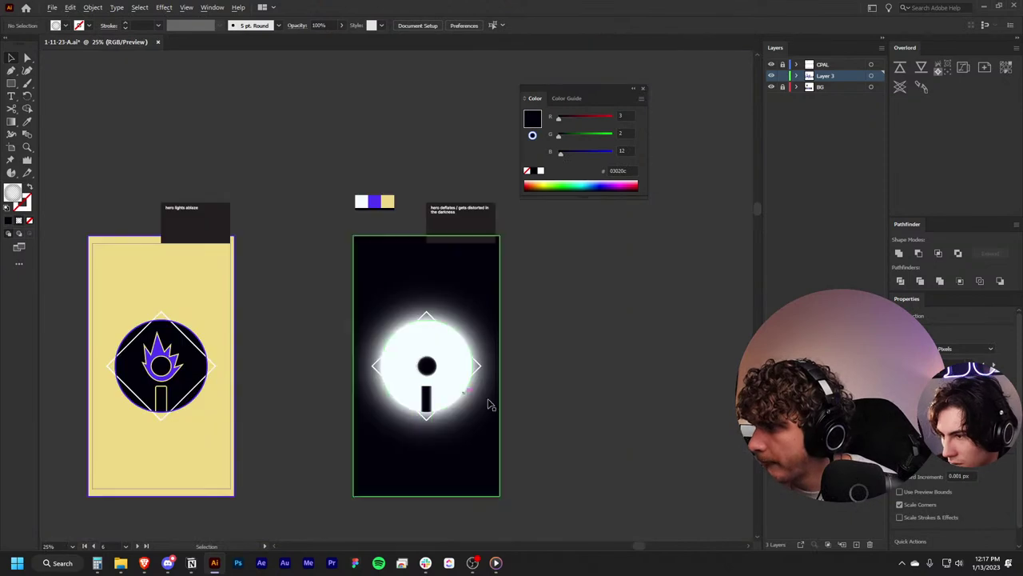
{"action": "scroll", "coordinate": [422, 405], "scroll_direction": "up", "scroll_amount": 1}
{"action": "scroll", "coordinate": [448, 432], "scroll_direction": "up", "scroll_amount": 4}
{"action": "scroll", "coordinate": [415, 415], "scroll_direction": "up", "scroll_amount": 1}
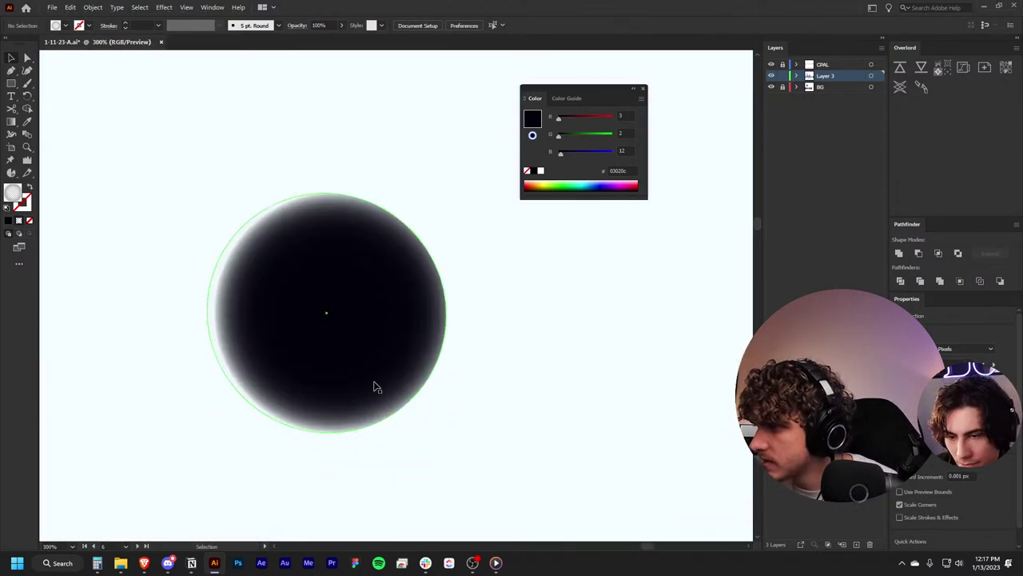
Step: Select the dark circle and drag it left, out beside the grey circle
{"action": "left_click", "coordinate": [378, 387]}
{"action": "scroll", "coordinate": [387, 385], "scroll_direction": "down", "scroll_amount": 2}
{"action": "scroll", "coordinate": [416, 377], "scroll_direction": "left", "scroll_amount": 2}
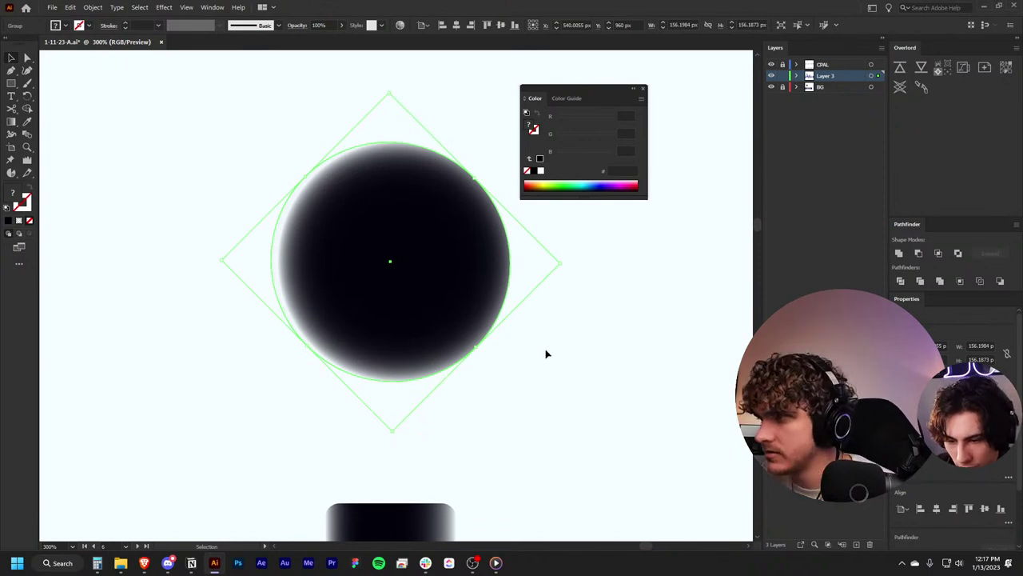
{"action": "scroll", "coordinate": [547, 354], "scroll_direction": "down", "scroll_amount": 5}
{"action": "scroll", "coordinate": [545, 344], "scroll_direction": "down", "scroll_amount": 2}
{"action": "scroll", "coordinate": [550, 367], "scroll_direction": "up", "scroll_amount": 2}
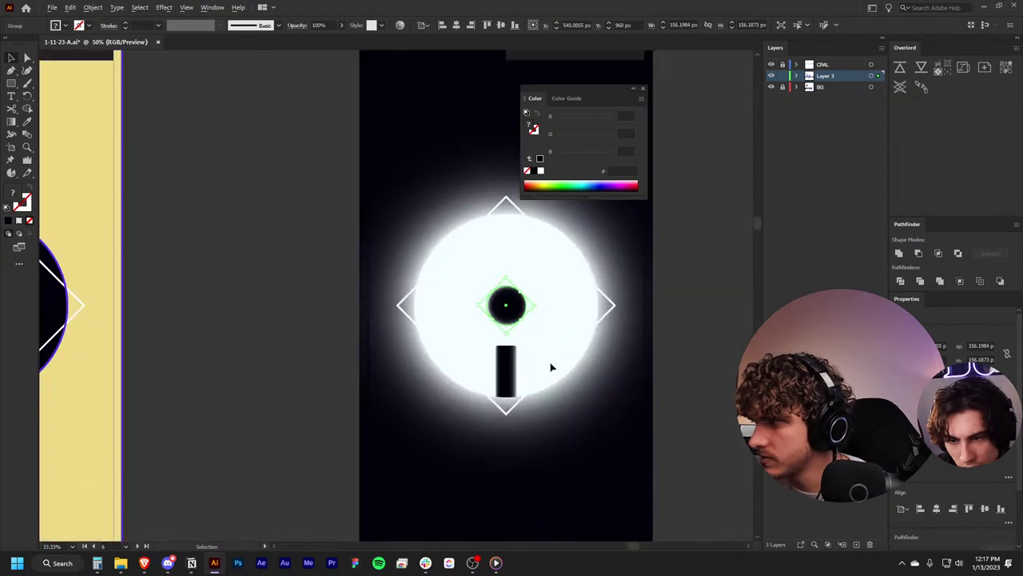
{"action": "scroll", "coordinate": [550, 367], "scroll_direction": "up", "scroll_amount": 3}
{"action": "scroll", "coordinate": [562, 361], "scroll_direction": "up", "scroll_amount": 2}
{"action": "scroll", "coordinate": [555, 343], "scroll_direction": "up", "scroll_amount": 1}
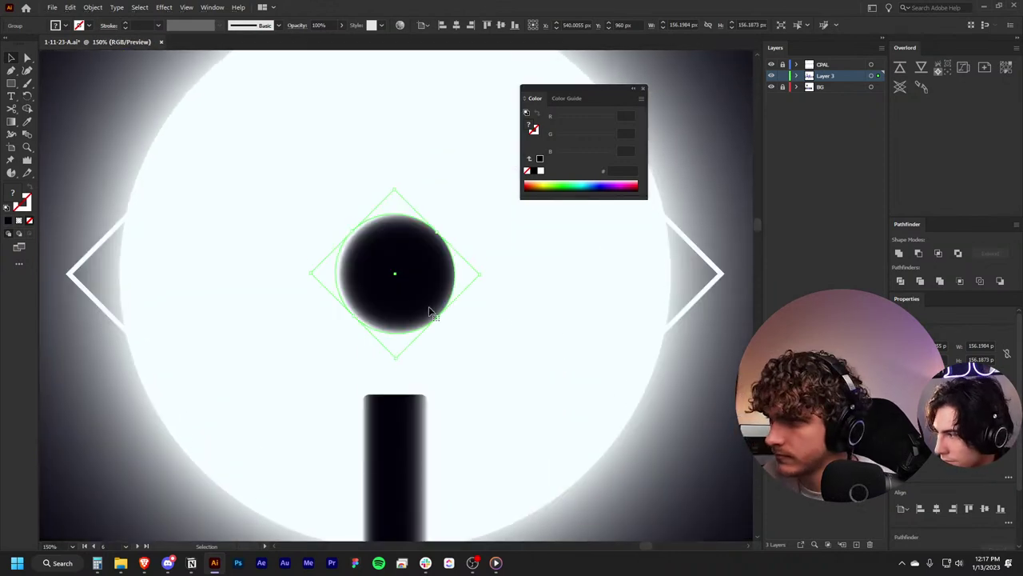
{"action": "left_click", "coordinate": [461, 322]}
{"action": "left_click_drag", "start_coordinate": [413, 294], "coordinate": [277, 294]}
Step: Copy the grey circle's gradient onto the black circle and make its centre stop black
{"action": "left_click", "coordinate": [384, 292]}
{"action": "left_click", "coordinate": [292, 275]}
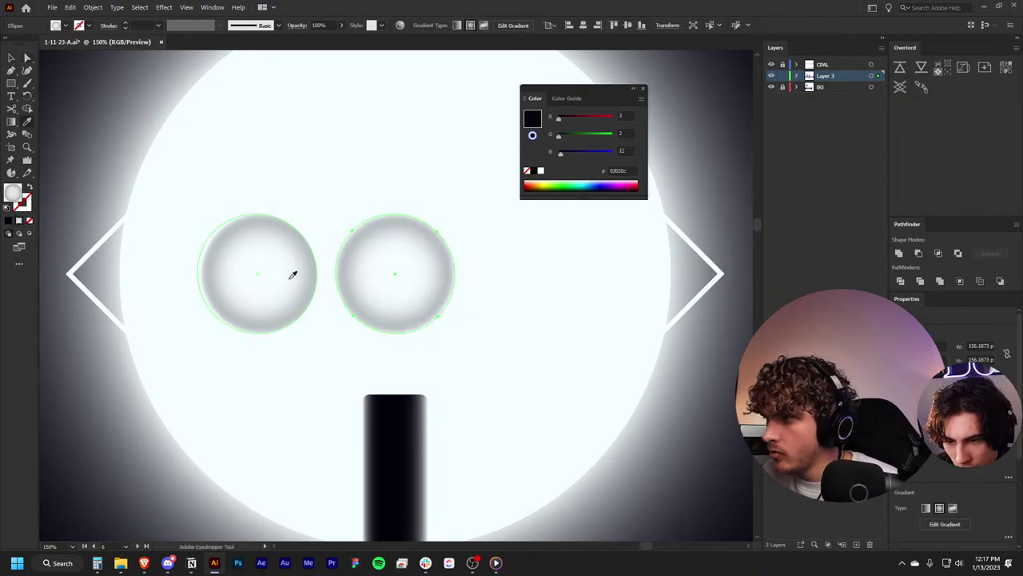
{"action": "key", "text": "g"}
{"action": "double_click", "coordinate": [394, 275]}
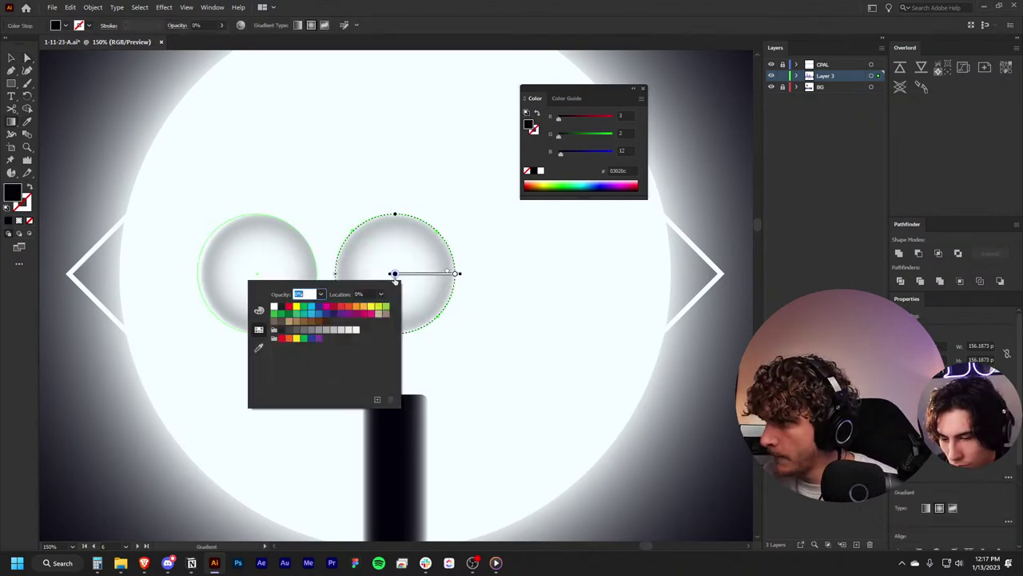
{"action": "key", "text": "Return"}
{"action": "key", "text": "v"}
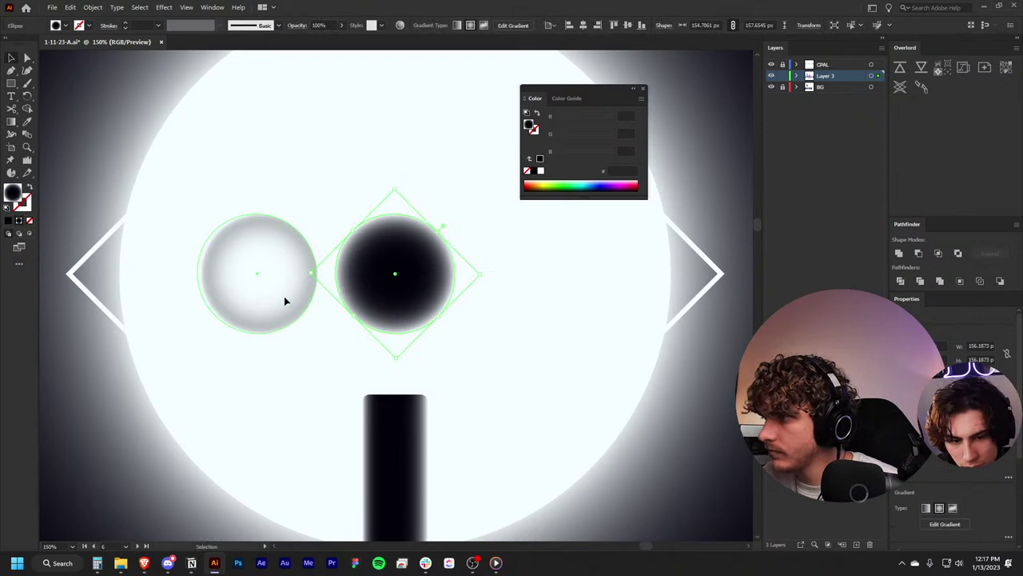
{"action": "left_click", "coordinate": [284, 295]}
Step: Delete the left grey circle and fit the artboard in view
{"action": "key", "text": "a"}
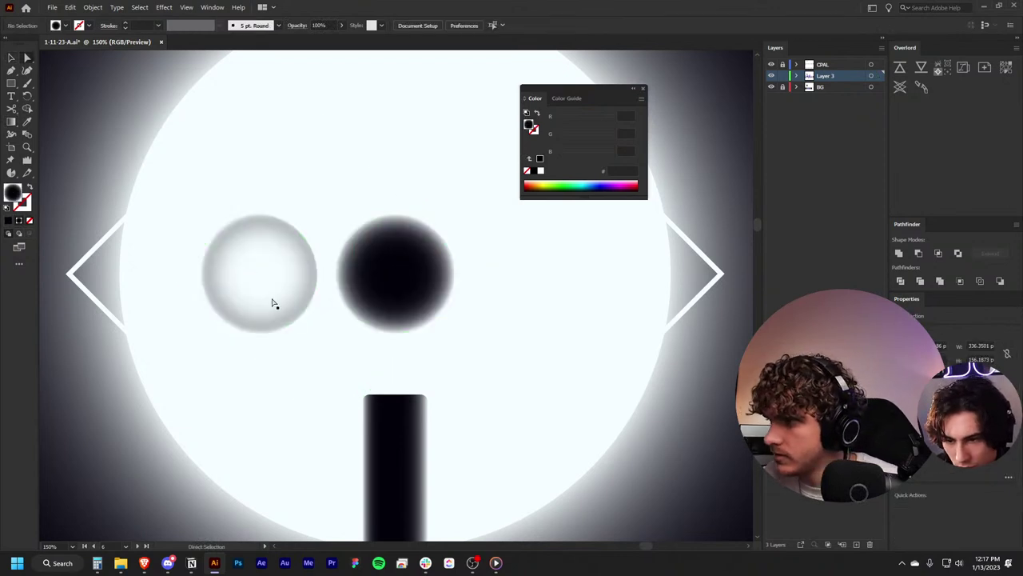
{"action": "left_click", "coordinate": [272, 302]}
{"action": "key", "text": "Delete"}
{"action": "key", "text": "ctrl+minus"}
{"action": "key", "text": "ctrl+minus"}
{"action": "key", "text": "ctrl+minus"}
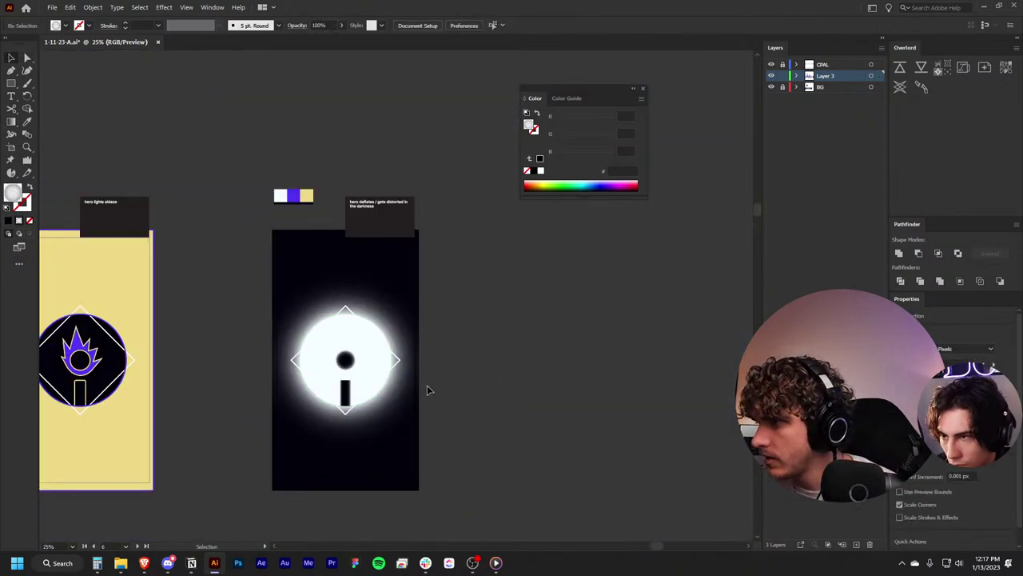
{"action": "key", "text": "ctrl+0"}
{"action": "scroll", "coordinate": [479, 342], "scroll_direction": "up", "scroll_amount": 2}
Step: Lay a horizontal gradient across the black bar and shift its middle stop to brighten it
{"action": "left_click", "coordinate": [388, 359]}
{"action": "key", "text": "g"}
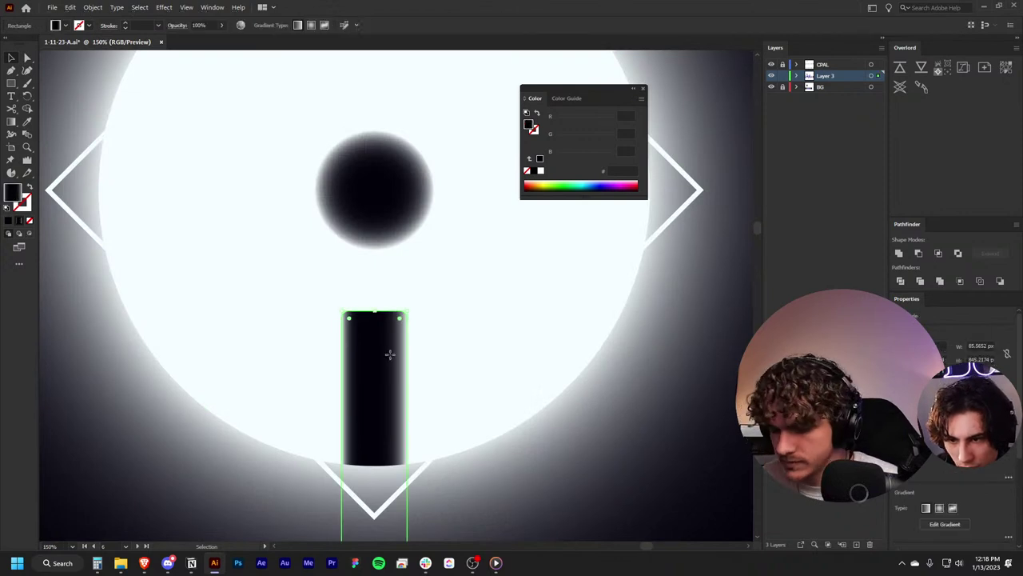
{"action": "scroll", "coordinate": [392, 359], "scroll_direction": "up", "scroll_amount": 1}
{"action": "scroll", "coordinate": [395, 360], "scroll_direction": "down", "scroll_amount": 1}
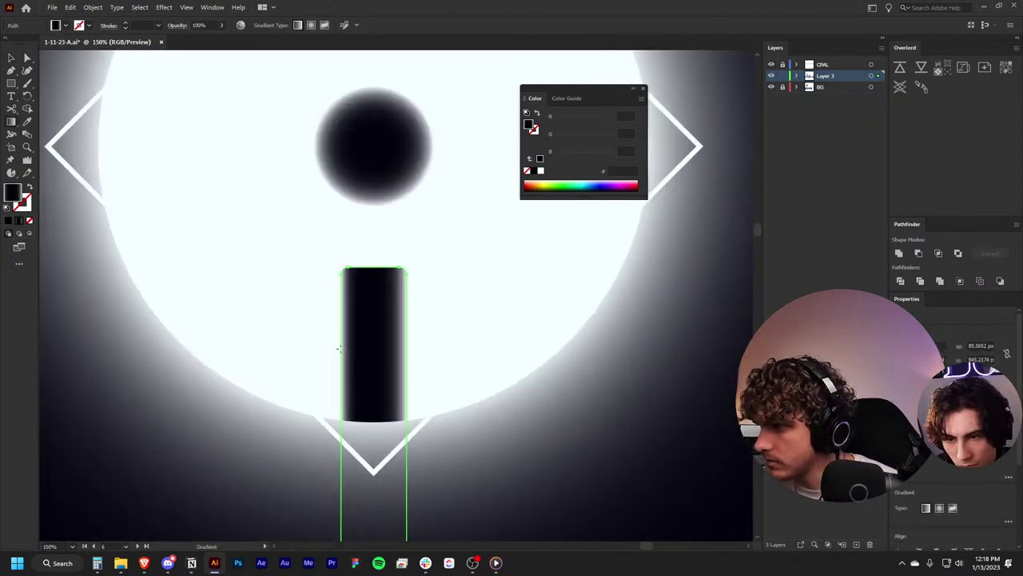
{"action": "left_click_drag", "start_coordinate": [340, 348], "coordinate": [407, 349]}
{"action": "scroll", "coordinate": [392, 375], "scroll_direction": "down", "scroll_amount": 4}
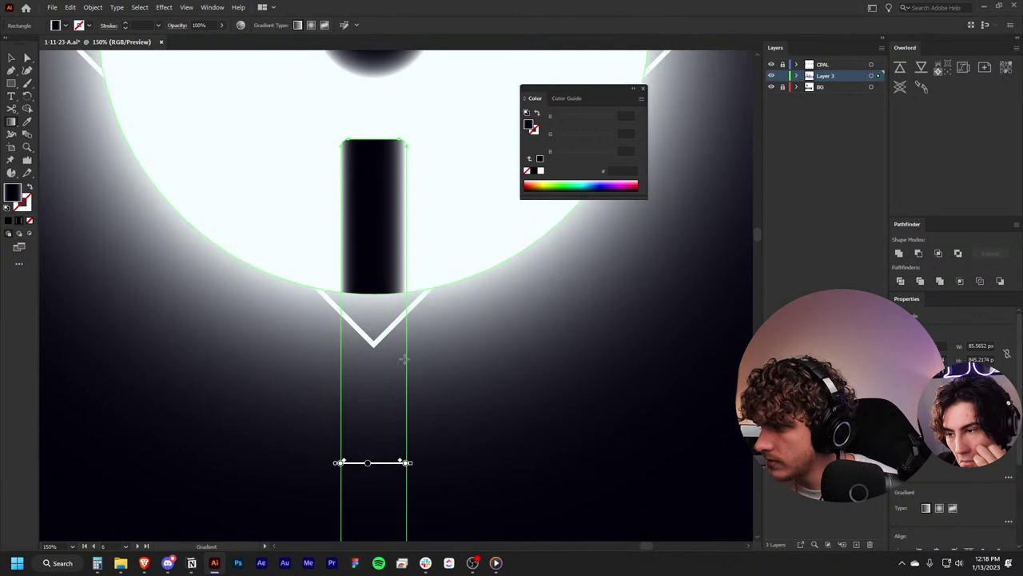
{"action": "scroll", "coordinate": [384, 384], "scroll_direction": "down", "scroll_amount": 2}
{"action": "left_click_drag", "start_coordinate": [372, 398], "coordinate": [377, 399]}
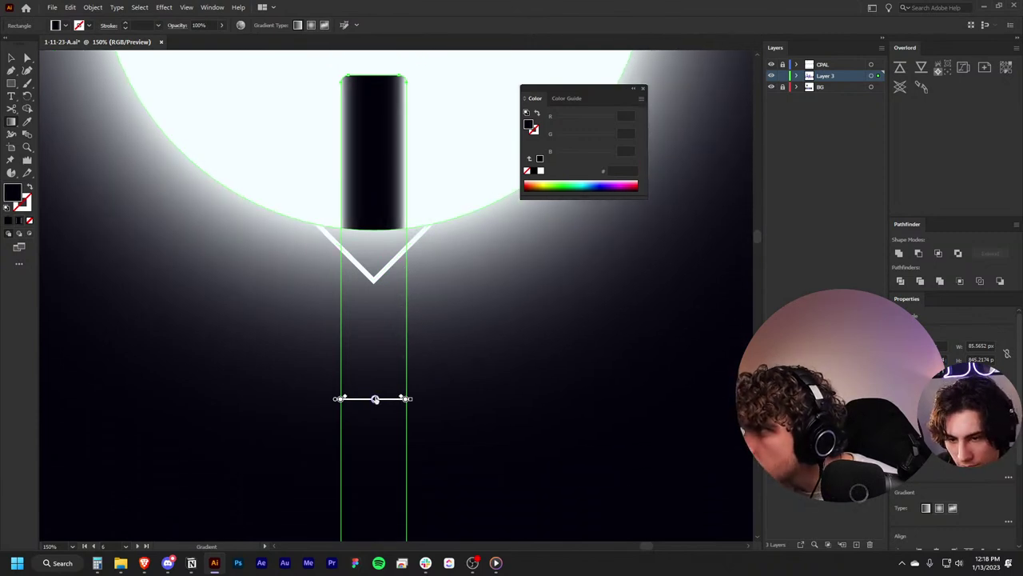
{"action": "left_click", "coordinate": [375, 399]}
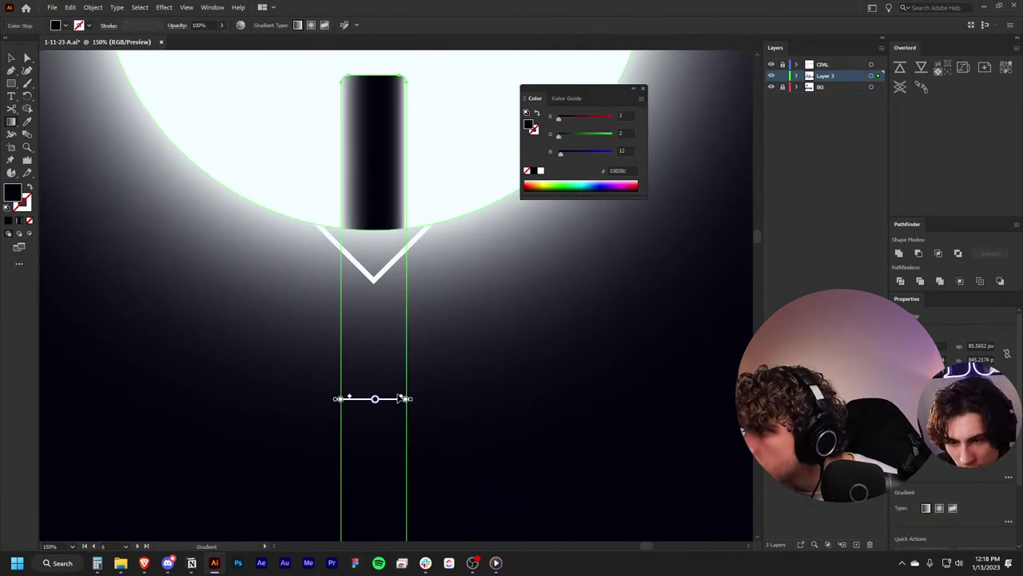
{"action": "left_click_drag", "start_coordinate": [399, 398], "coordinate": [397, 398]}
Step: Deselect everything and scroll around the artboard to review the bar's shading
{"action": "key", "text": "ctrl+shift+a"}
{"action": "scroll", "coordinate": [399, 398], "scroll_direction": "down", "scroll_amount": 5}
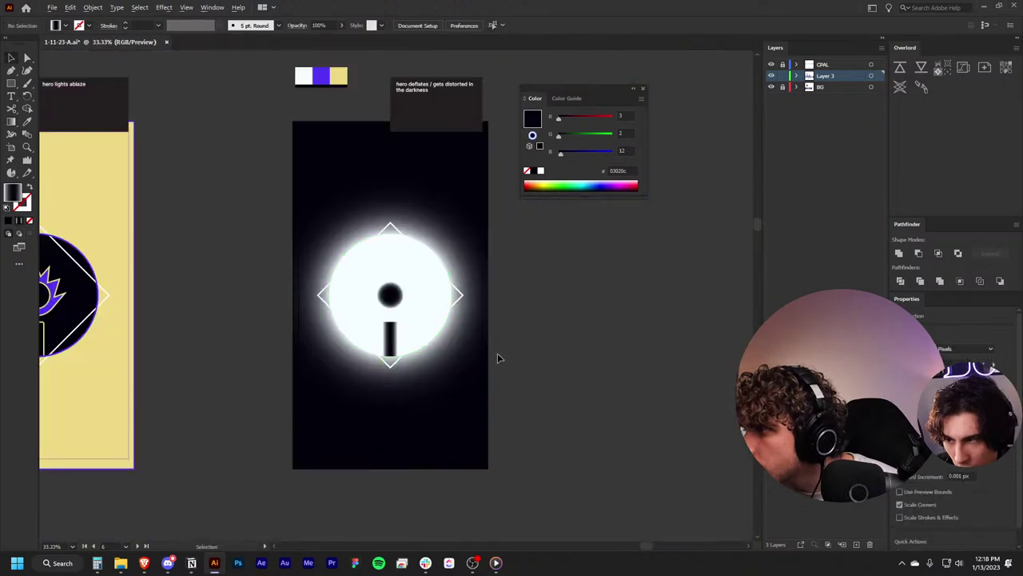
{"action": "scroll", "coordinate": [497, 358], "scroll_direction": "up", "scroll_amount": 1}
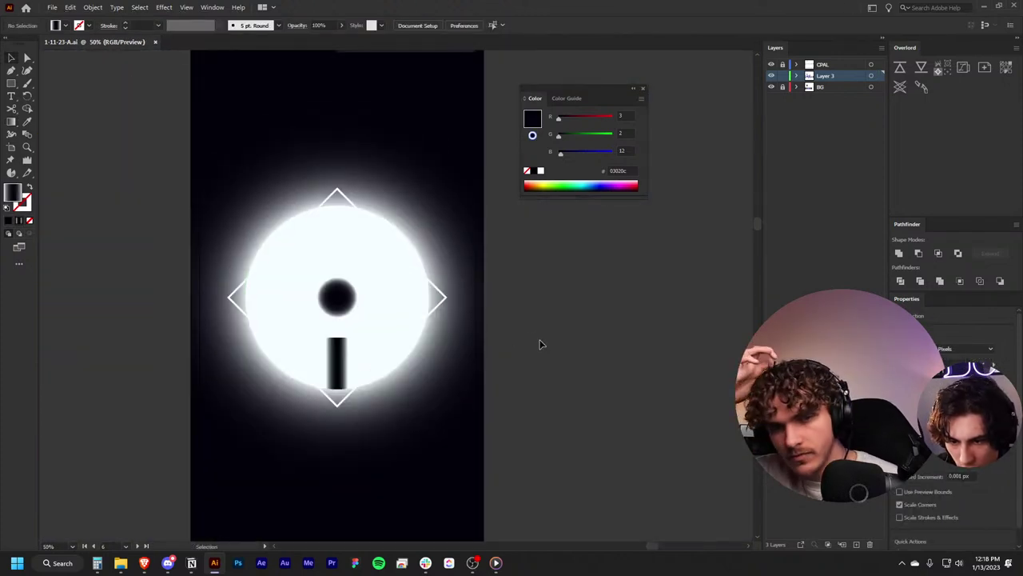
{"action": "scroll", "coordinate": [539, 343], "scroll_direction": "up", "scroll_amount": 4}
{"action": "scroll", "coordinate": [377, 354], "scroll_direction": "up", "scroll_amount": 2}
{"action": "scroll", "coordinate": [386, 366], "scroll_direction": "down", "scroll_amount": 1}
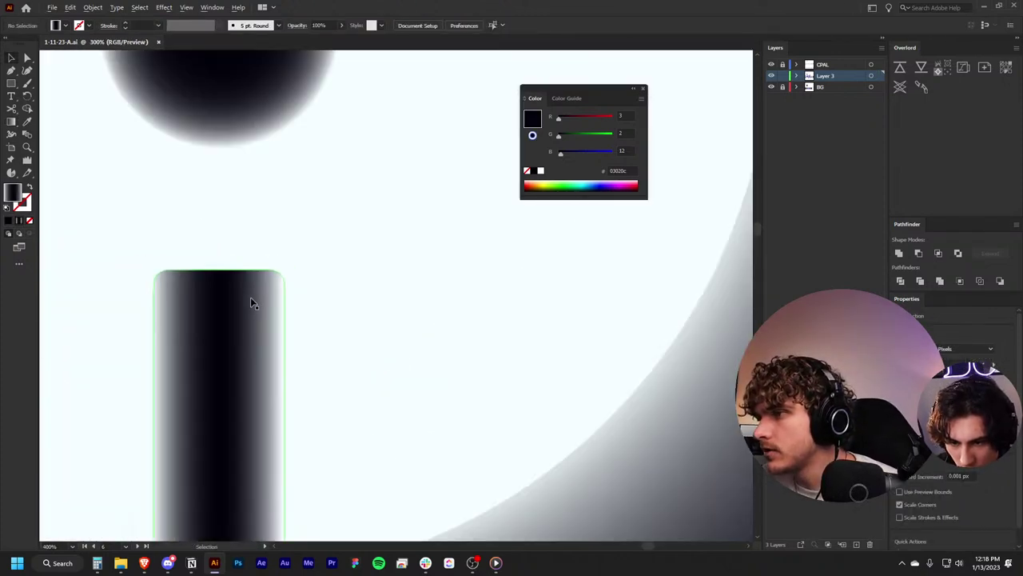
{"action": "scroll", "coordinate": [251, 296], "scroll_direction": "down", "scroll_amount": 2}
{"action": "scroll", "coordinate": [329, 320], "scroll_direction": "down", "scroll_amount": 1}
{"action": "scroll", "coordinate": [313, 309], "scroll_direction": "up", "scroll_amount": 1}
{"action": "scroll", "coordinate": [277, 294], "scroll_direction": "up", "scroll_amount": 3}
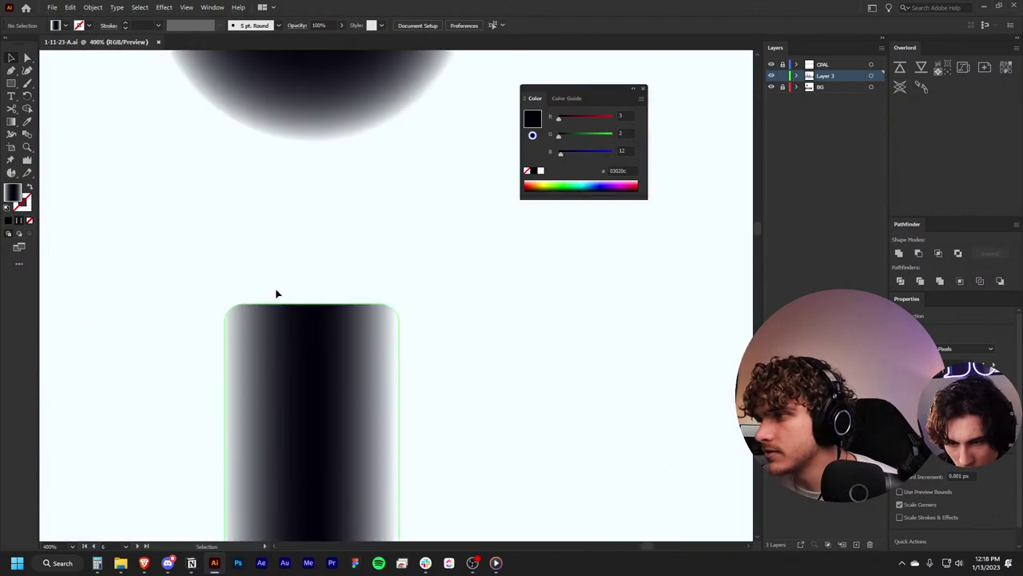
{"action": "scroll", "coordinate": [359, 365], "scroll_direction": "down", "scroll_amount": 4}
{"action": "scroll", "coordinate": [356, 359], "scroll_direction": "down", "scroll_amount": 3}
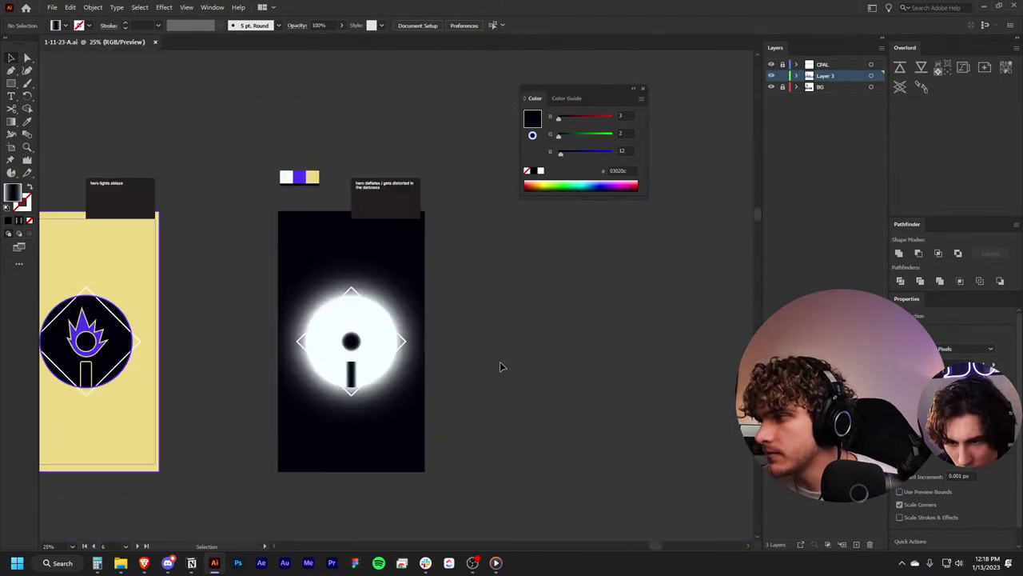
{"action": "scroll", "coordinate": [499, 367], "scroll_direction": "down", "scroll_amount": 1}
{"action": "scroll", "coordinate": [499, 367], "scroll_direction": "down", "scroll_amount": 1}
{"action": "scroll", "coordinate": [608, 339], "scroll_direction": "up", "scroll_amount": 1}
{"action": "scroll", "coordinate": [625, 343], "scroll_direction": "up", "scroll_amount": 1}
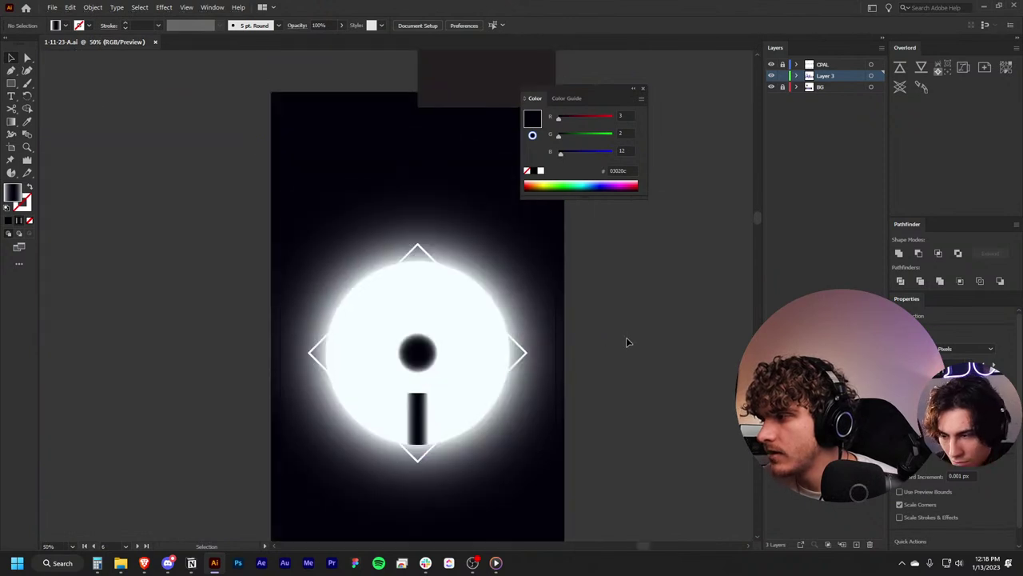
{"action": "scroll", "coordinate": [520, 360], "scroll_direction": "right", "scroll_amount": 3}
{"action": "scroll", "coordinate": [413, 370], "scroll_direction": "up", "scroll_amount": 2}
Step: Select the emblem group and add Curvature Tool points on the dark dot's top and left
{"action": "scroll", "coordinate": [231, 404], "scroll_direction": "down", "scroll_amount": 3}
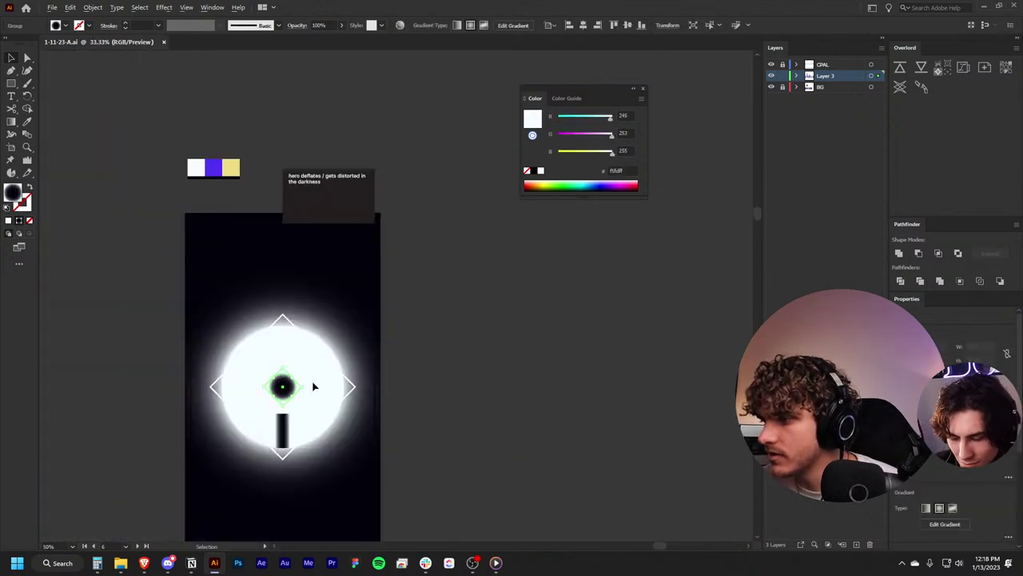
{"action": "left_click", "coordinate": [335, 368]}
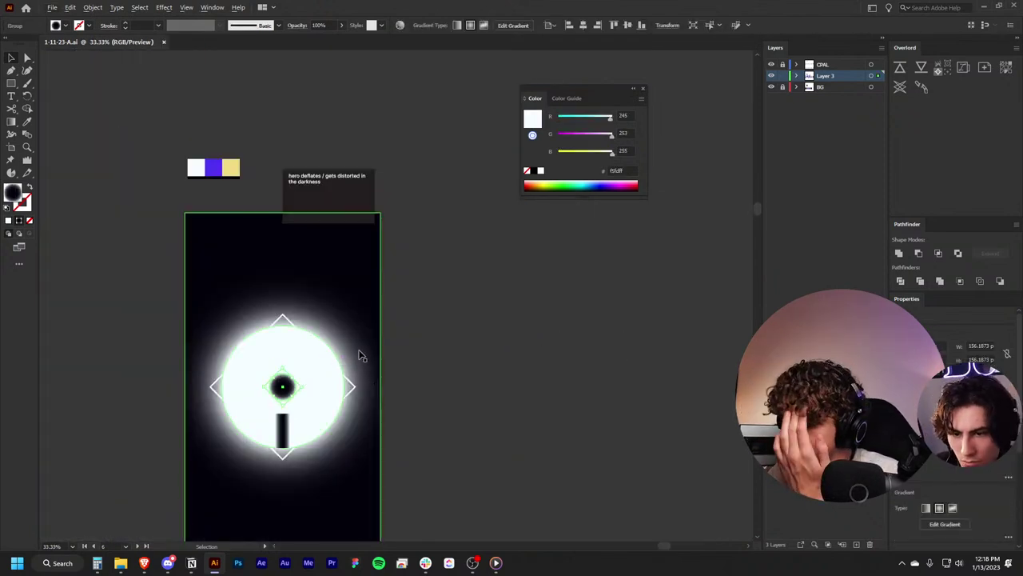
{"action": "scroll", "coordinate": [275, 404], "scroll_direction": "up", "scroll_amount": 1}
{"action": "scroll", "coordinate": [280, 392], "scroll_direction": "up", "scroll_amount": 3}
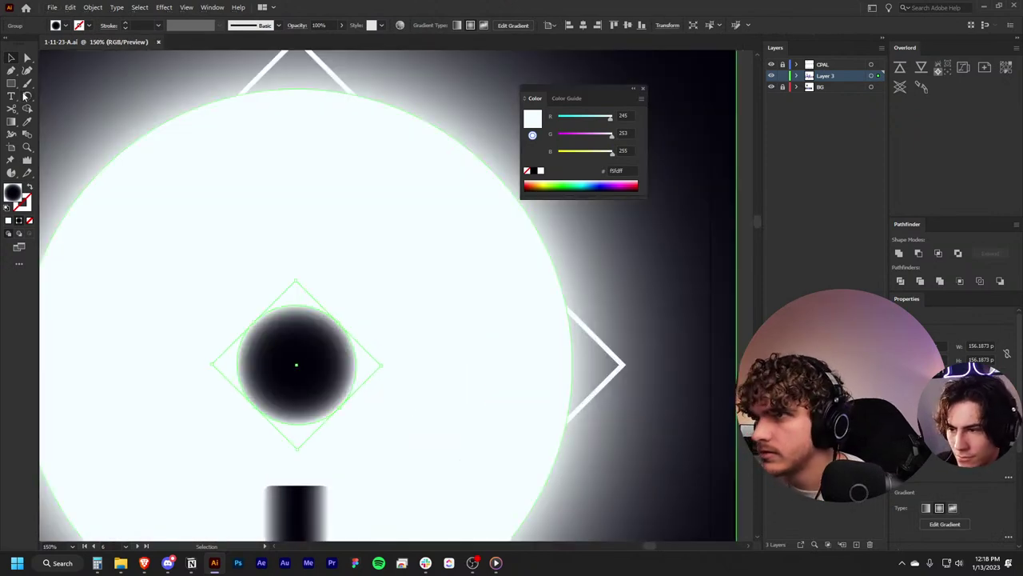
{"action": "left_click", "coordinate": [27, 82]}
{"action": "left_click", "coordinate": [300, 309]}
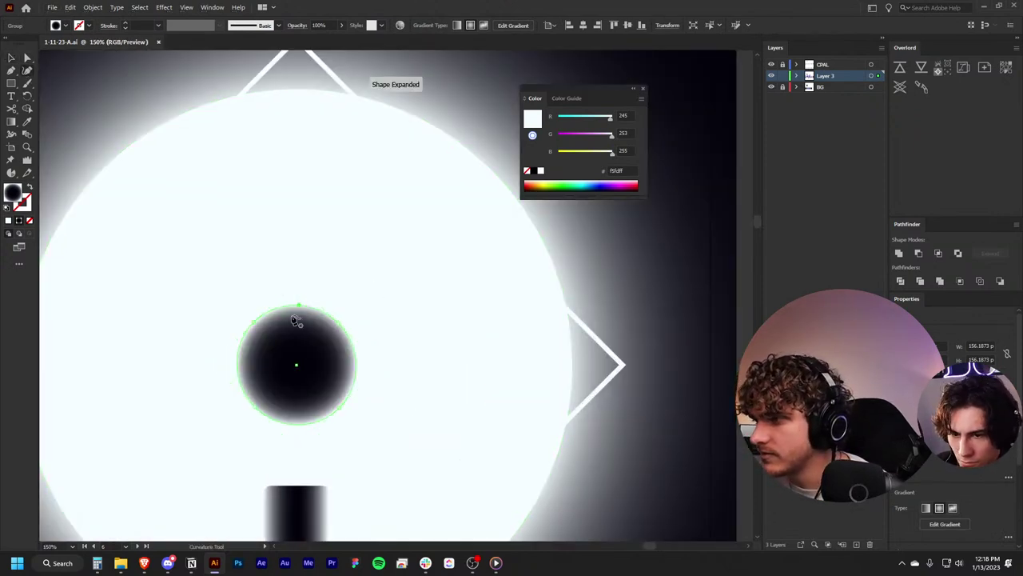
{"action": "left_click", "coordinate": [239, 362]}
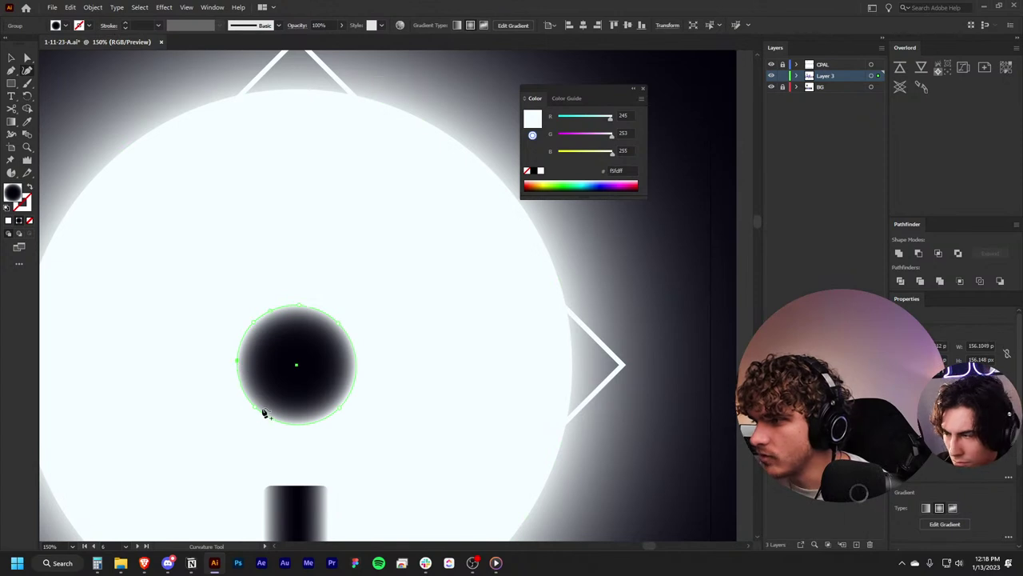
Step: Drag the dot's right, bottom, left and top edges inward into a jagged blob
{"action": "left_click_drag", "start_coordinate": [354, 393], "coordinate": [329, 384]}
{"action": "left_click_drag", "start_coordinate": [310, 425], "coordinate": [310, 409]}
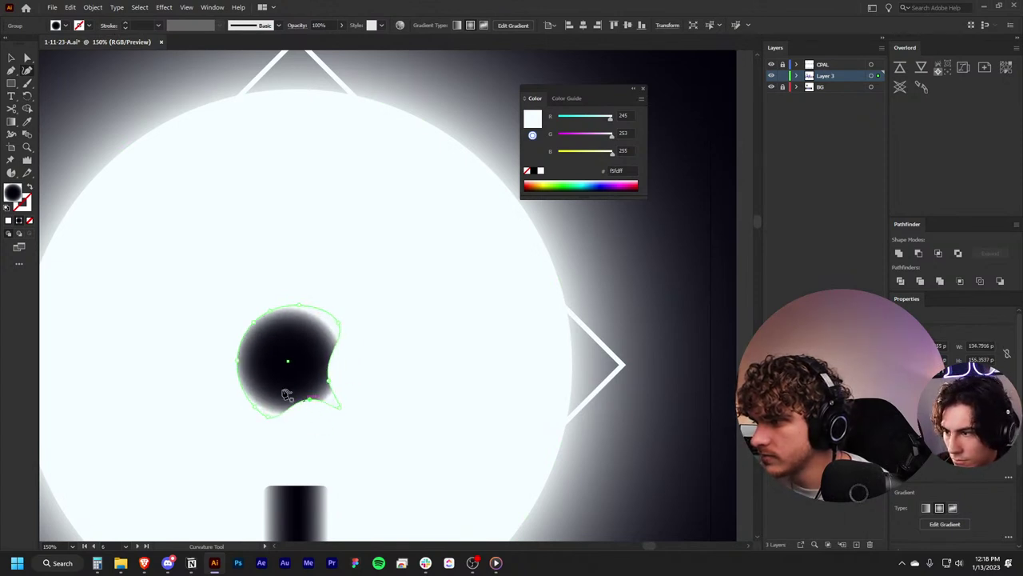
{"action": "left_click_drag", "start_coordinate": [238, 365], "coordinate": [267, 371]}
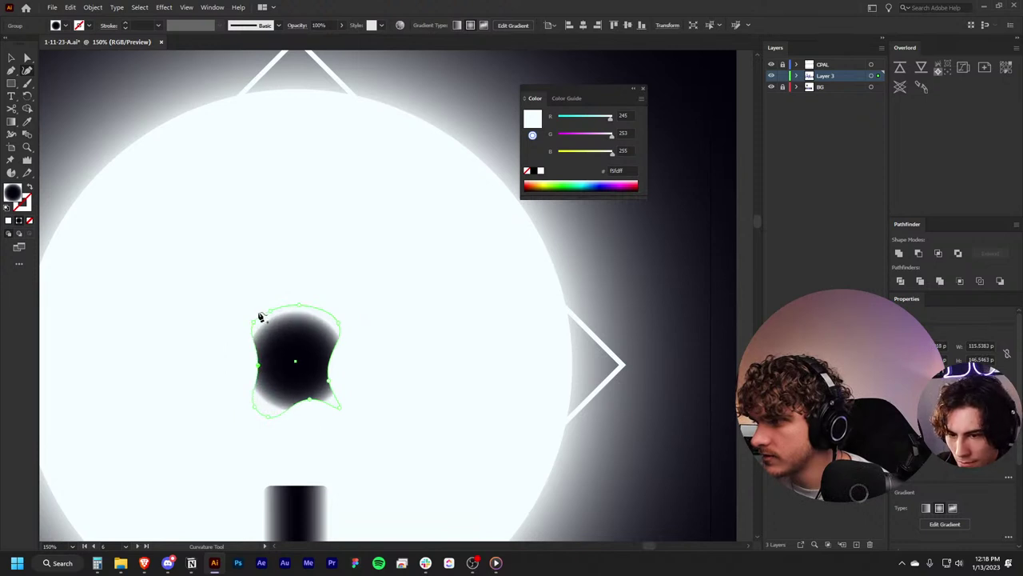
{"action": "left_click_drag", "start_coordinate": [268, 315], "coordinate": [279, 336]}
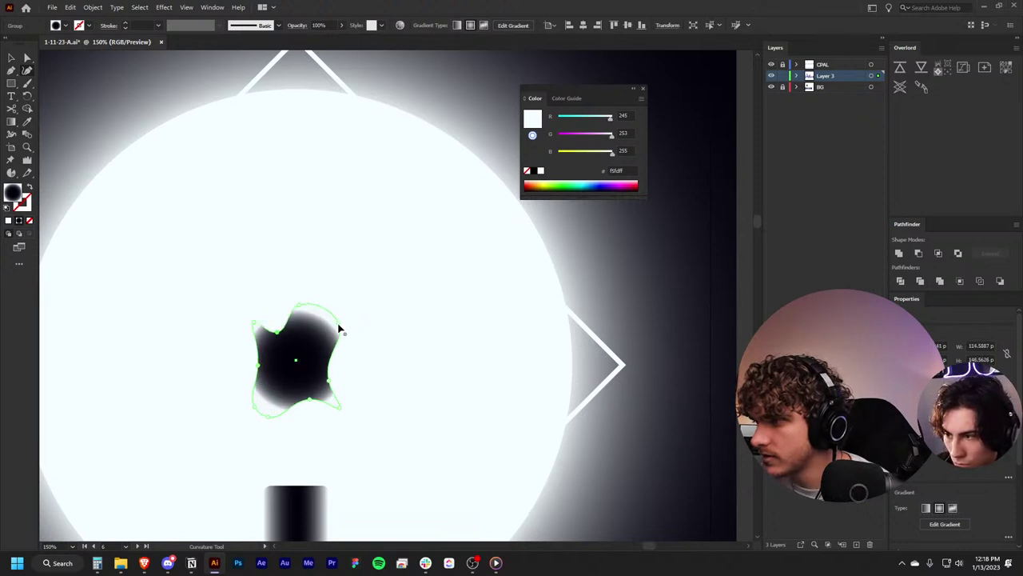
{"action": "left_click_drag", "start_coordinate": [338, 328], "coordinate": [311, 349]}
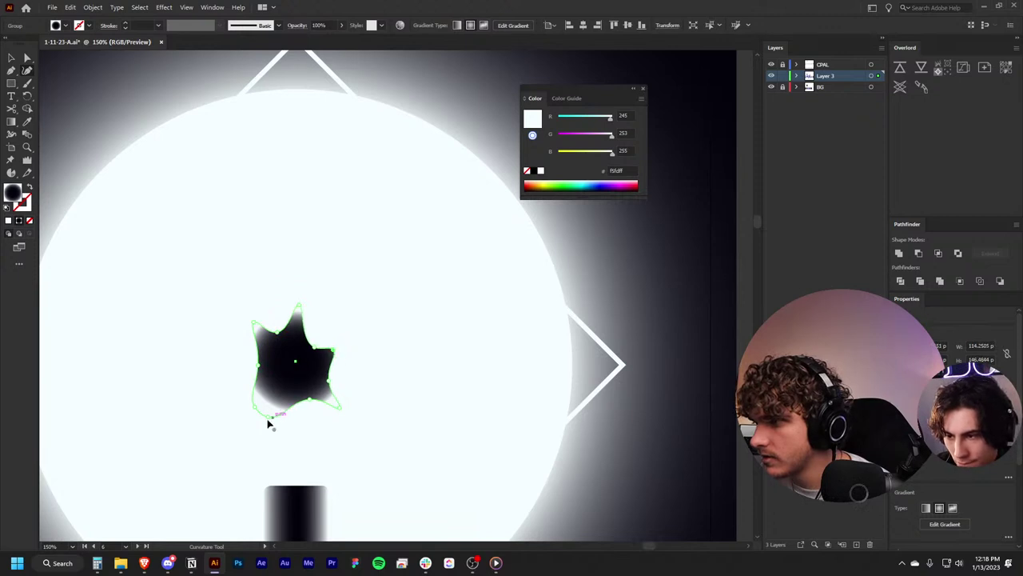
{"action": "mouse_move", "coordinate": [269, 423]}
{"action": "left_mouse_down"}
{"action": "mouse_move", "coordinate": [274, 405]}
{"action": "mouse_move", "coordinate": [269, 434]}
{"action": "left_mouse_up"}
Step: Finish path editing, fit the artboard in view, and reselect the new blob
{"action": "key", "text": "v"}
{"action": "key", "text": "ctrl+0"}
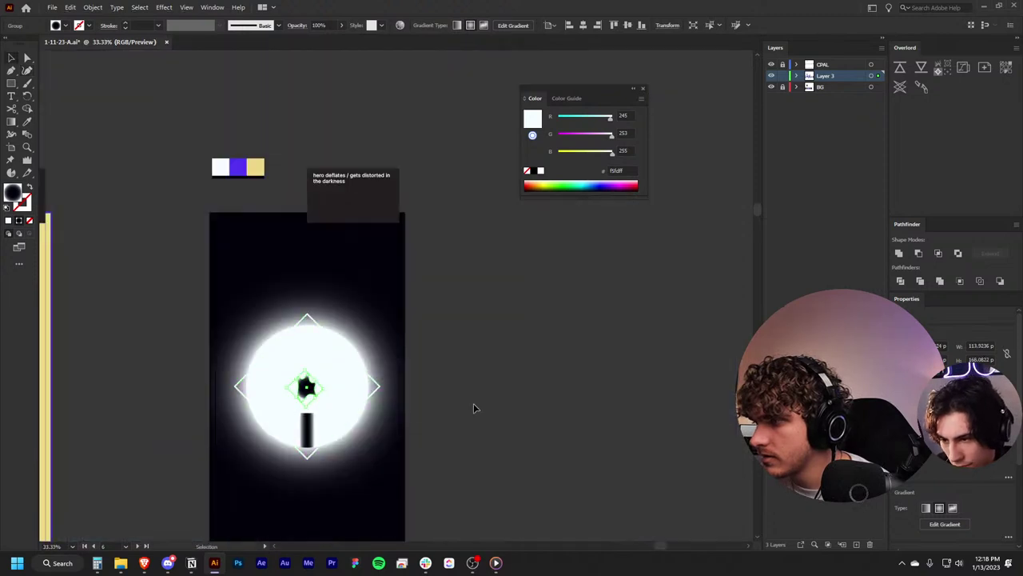
{"action": "left_click", "coordinate": [448, 409]}
{"action": "scroll", "coordinate": [376, 325], "scroll_direction": "up", "scroll_amount": 2}
{"action": "scroll", "coordinate": [375, 325], "scroll_direction": "up", "scroll_amount": 3}
{"action": "left_click", "coordinate": [256, 232]}
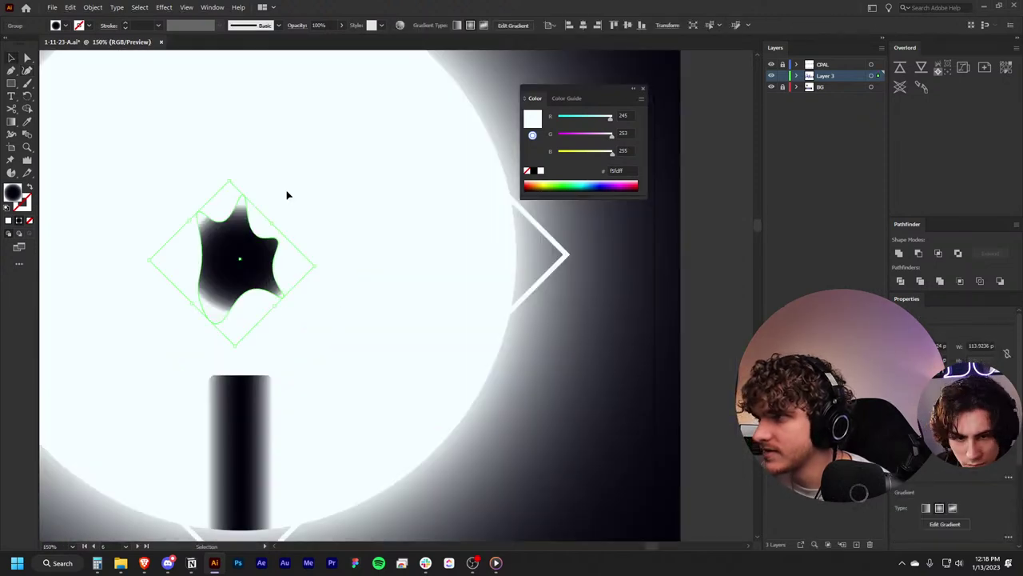
Step: Redraw the star-shaped blob's radial gradient outward to the right
{"action": "key", "text": "ctrl+0"}
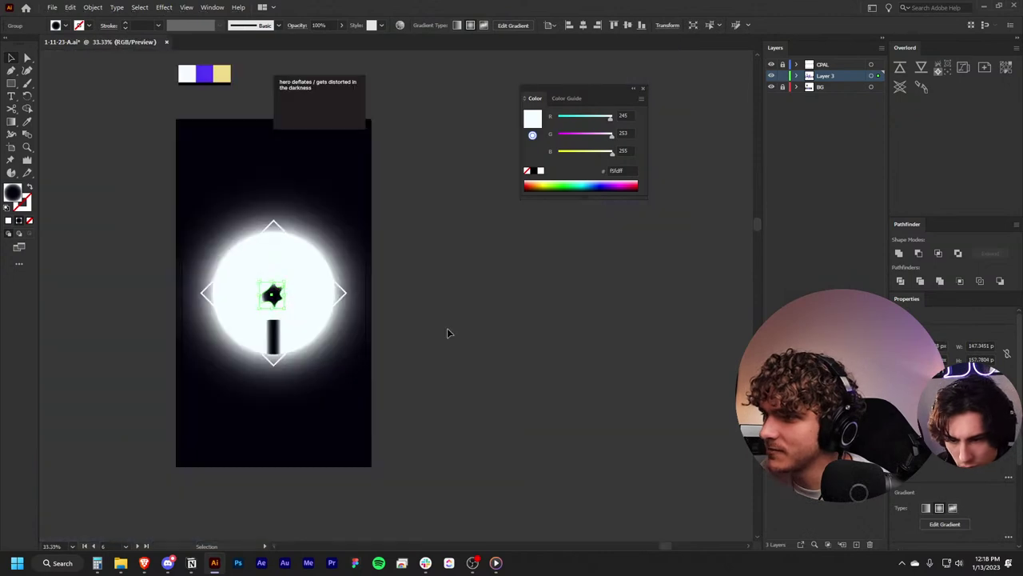
{"action": "scroll", "coordinate": [447, 328], "scroll_direction": "down", "scroll_amount": 2}
{"action": "scroll", "coordinate": [433, 316], "scroll_direction": "up", "scroll_amount": 1}
{"action": "scroll", "coordinate": [479, 308], "scroll_direction": "up", "scroll_amount": 6}
{"action": "left_click", "coordinate": [293, 288]}
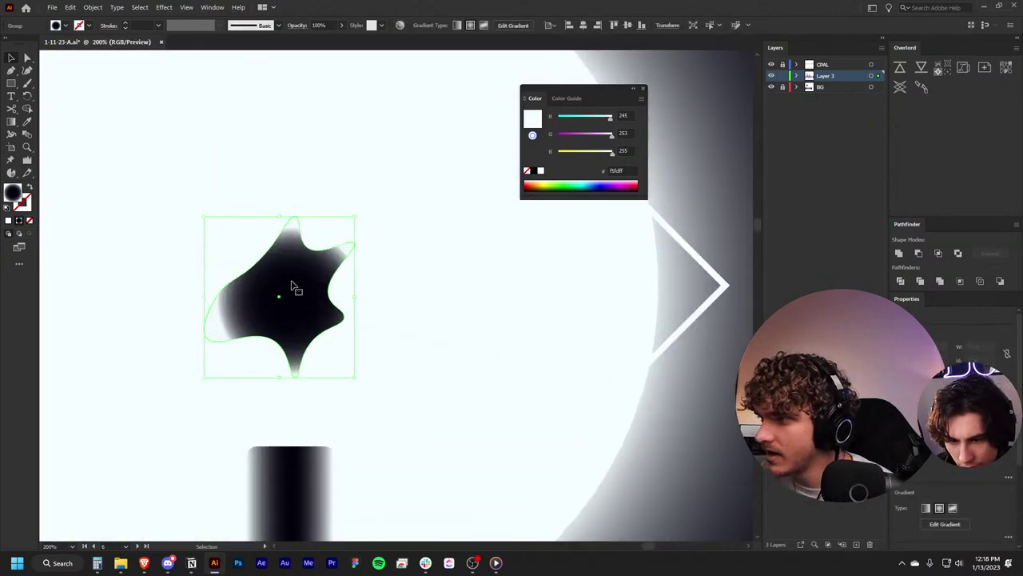
{"action": "key", "text": "g"}
{"action": "left_click_drag", "start_coordinate": [278, 312], "coordinate": [364, 310]}
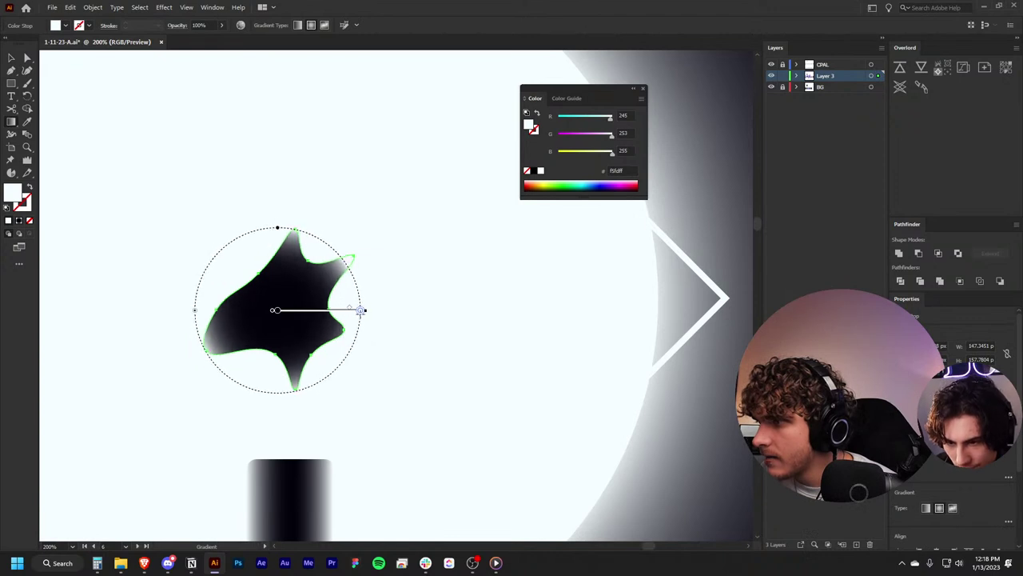
{"action": "key", "text": "v"}
Step: Reselect the blob and lay a diagonal gradient across it
{"action": "key", "text": "ctrl+0"}
{"action": "scroll", "coordinate": [543, 360], "scroll_direction": "up", "scroll_amount": 1}
{"action": "left_click", "coordinate": [543, 362]}
{"action": "scroll", "coordinate": [543, 362], "scroll_direction": "down", "scroll_amount": 2}
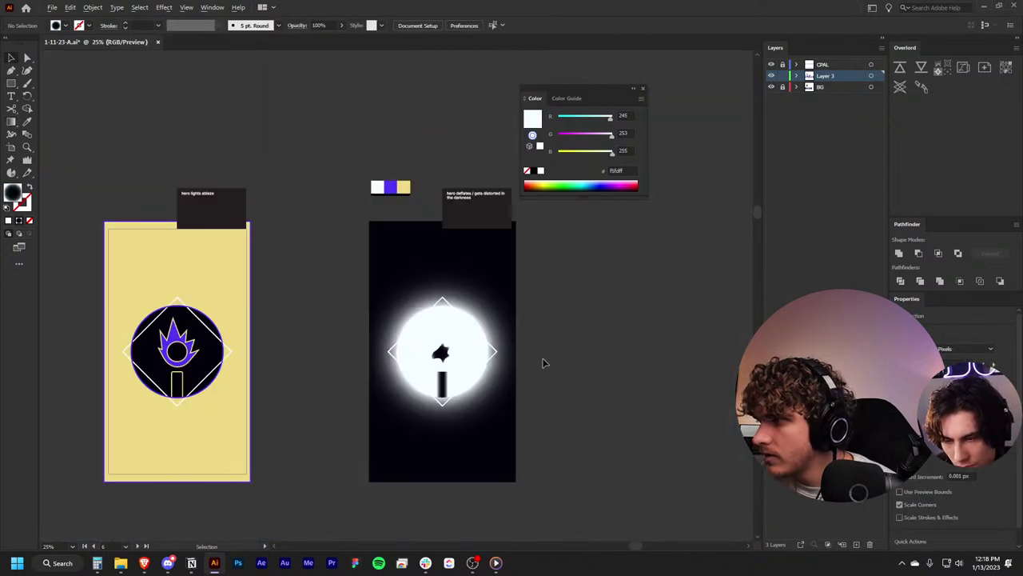
{"action": "scroll", "coordinate": [541, 360], "scroll_direction": "up", "scroll_amount": 2}
{"action": "scroll", "coordinate": [340, 337], "scroll_direction": "up", "scroll_amount": 3}
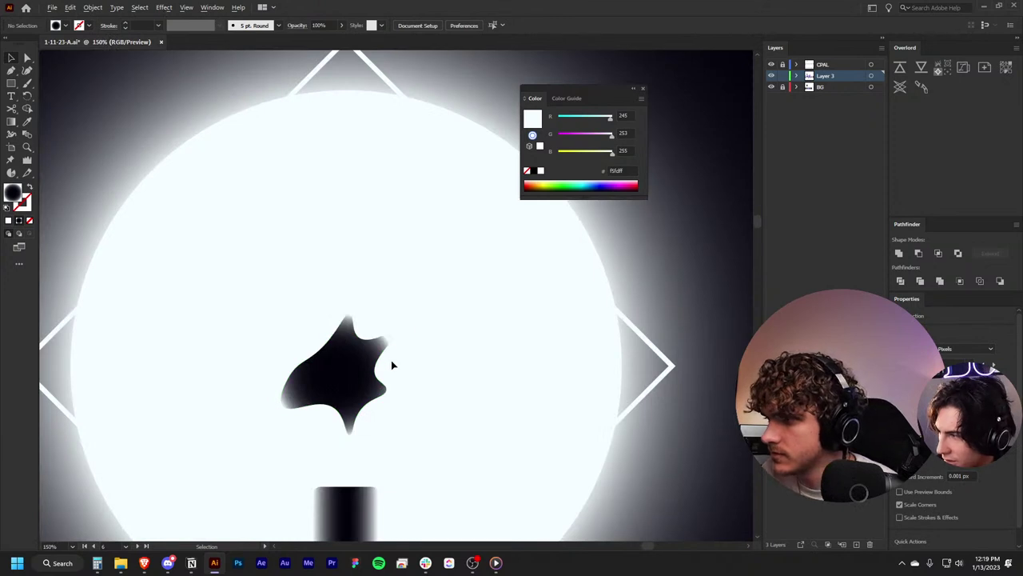
{"action": "scroll", "coordinate": [391, 359], "scroll_direction": "up", "scroll_amount": 2}
{"action": "left_click", "coordinate": [360, 375]}
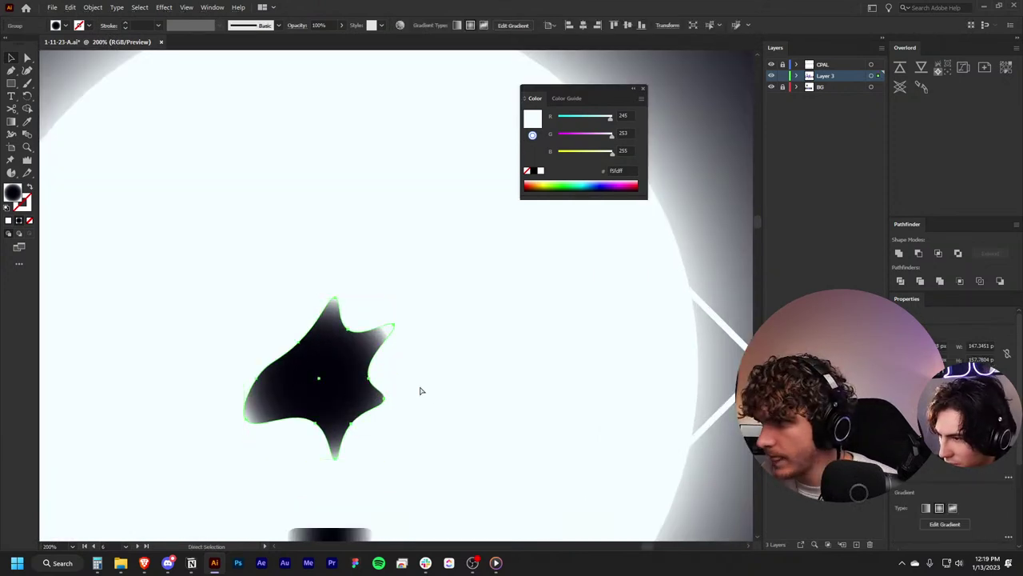
{"action": "key", "text": "v"}
{"action": "key", "text": "g"}
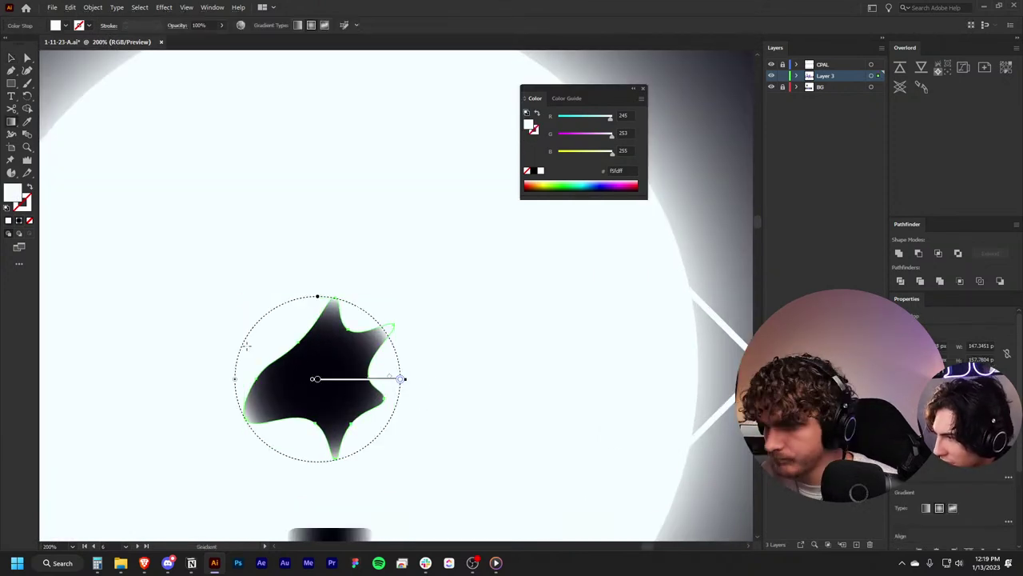
{"action": "left_click_drag", "start_coordinate": [298, 350], "coordinate": [387, 417]}
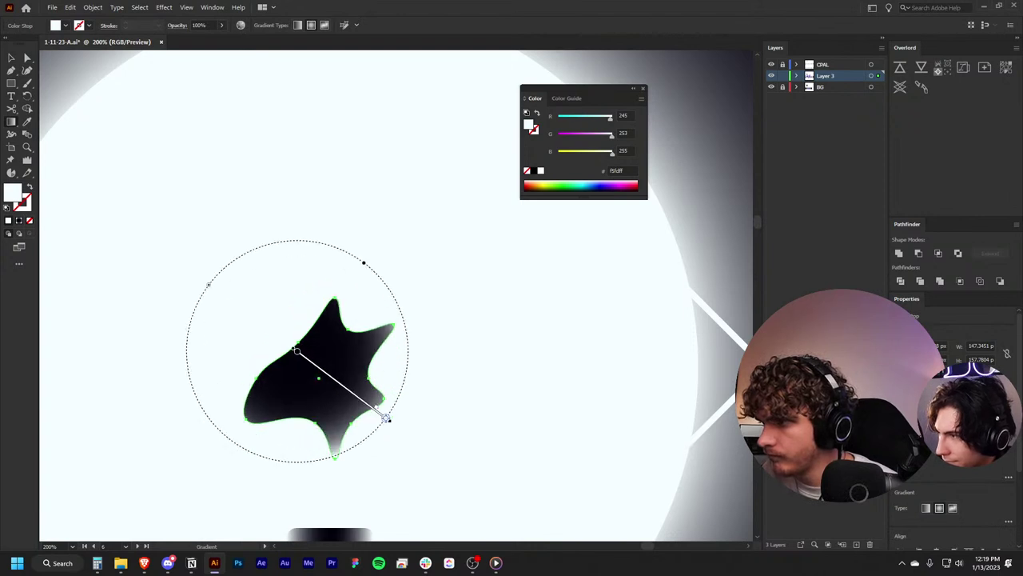
Step: Set the gradient's end stop to near-black, adjust its opacity, and shorten the radial spread
{"action": "left_click", "coordinate": [387, 418]}
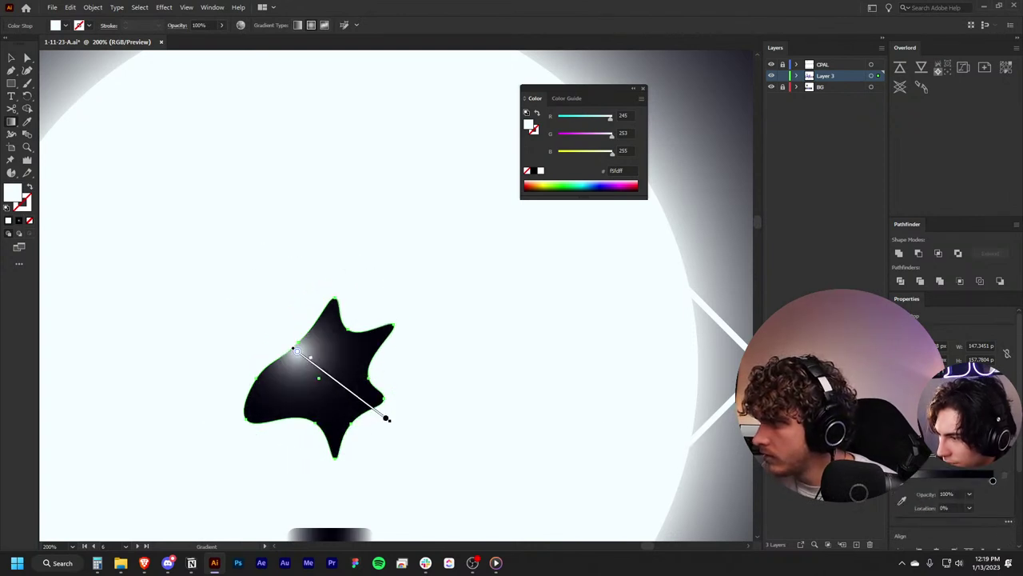
{"action": "left_click", "coordinate": [386, 419]}
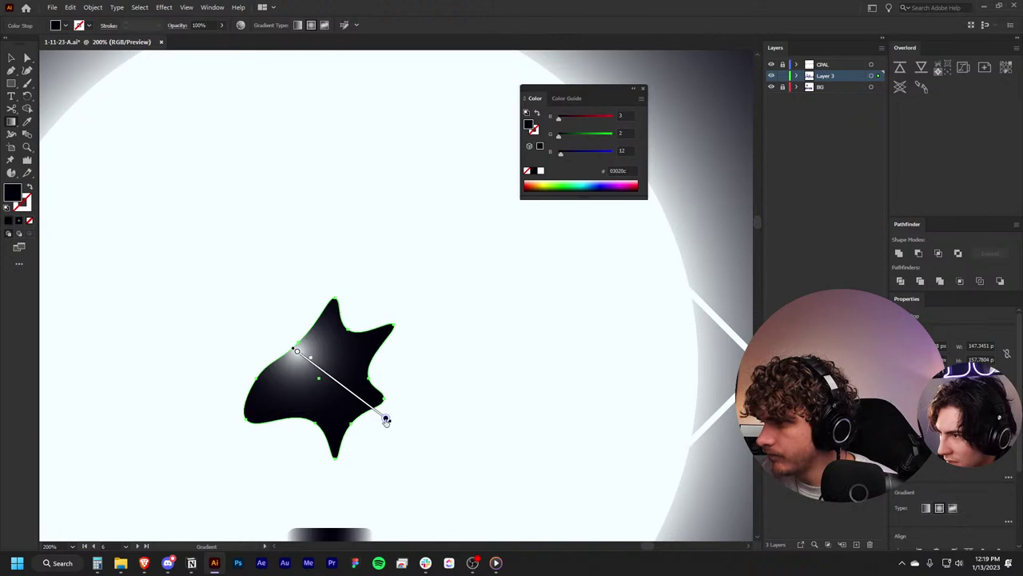
{"action": "double_click", "coordinate": [386, 419]}
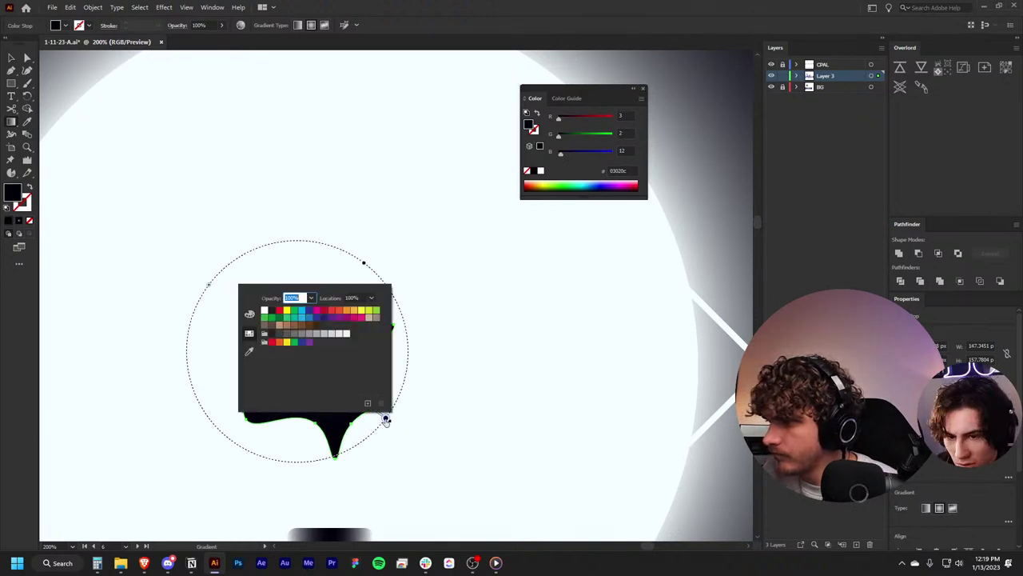
{"action": "key", "text": "Escape"}
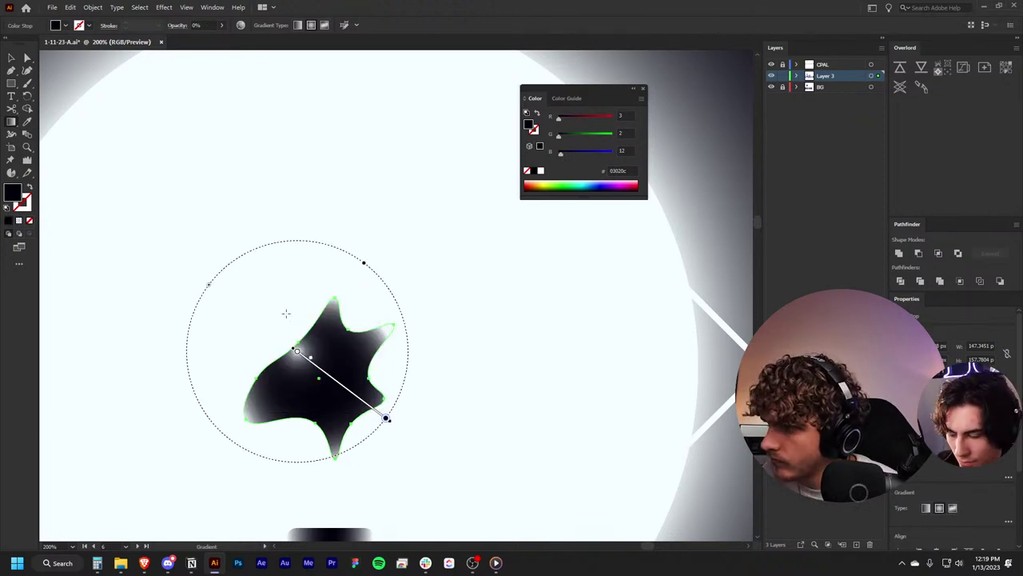
{"action": "left_click_drag", "start_coordinate": [286, 313], "coordinate": [335, 402]}
{"action": "left_click_drag", "start_coordinate": [288, 344], "coordinate": [408, 457]}
Step: Zoom out and review the whole glowing emblem, checking the blob and background shape
{"action": "key", "text": "ctrl+minus"}
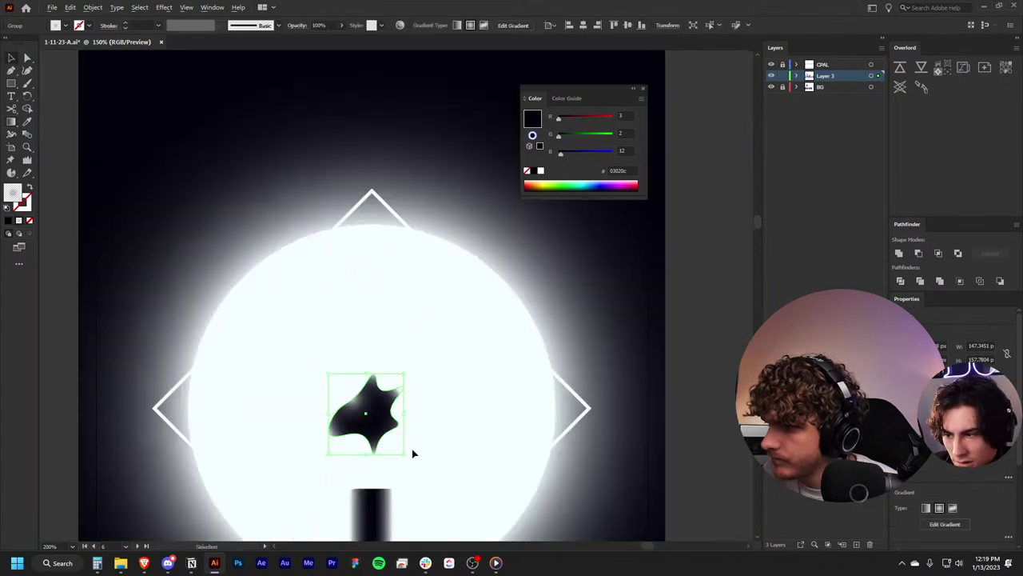
{"action": "scroll", "coordinate": [570, 427], "scroll_direction": "down", "scroll_amount": 3}
{"action": "scroll", "coordinate": [571, 427], "scroll_direction": "up", "scroll_amount": 2}
{"action": "scroll", "coordinate": [566, 474], "scroll_direction": "up", "scroll_amount": 1}
{"action": "scroll", "coordinate": [581, 469], "scroll_direction": "up", "scroll_amount": 1}
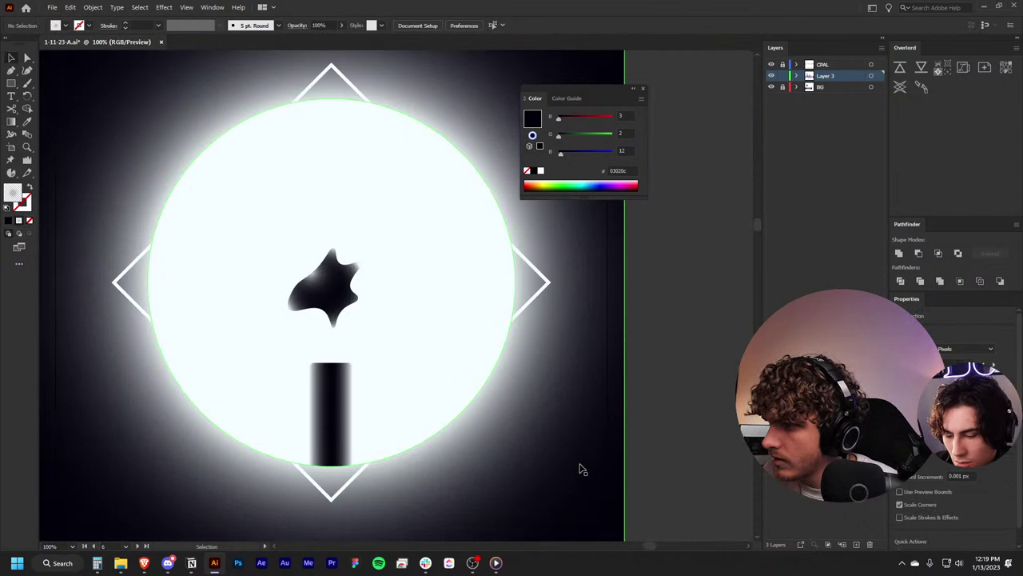
{"action": "key", "text": "ctrl+minus"}
{"action": "key", "text": "ctrl+minus"}
{"action": "scroll", "coordinate": [528, 351], "scroll_direction": "left", "scroll_amount": 2}
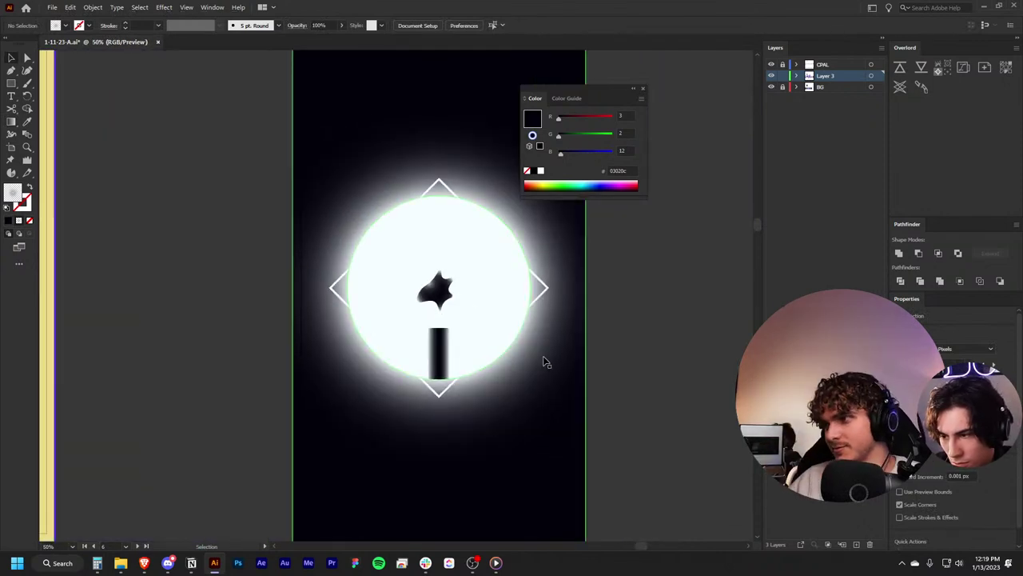
{"action": "scroll", "coordinate": [448, 247], "scroll_direction": "up", "scroll_amount": 2}
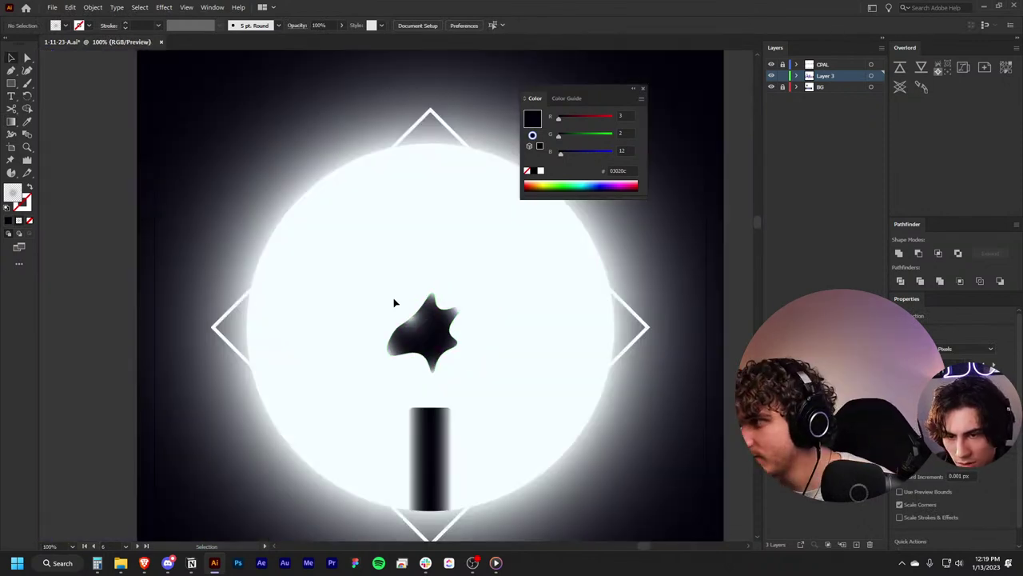
{"action": "left_click", "coordinate": [413, 343]}
{"action": "left_click", "coordinate": [335, 308]}
{"action": "scroll", "coordinate": [480, 330], "scroll_direction": "down", "scroll_amount": 5}
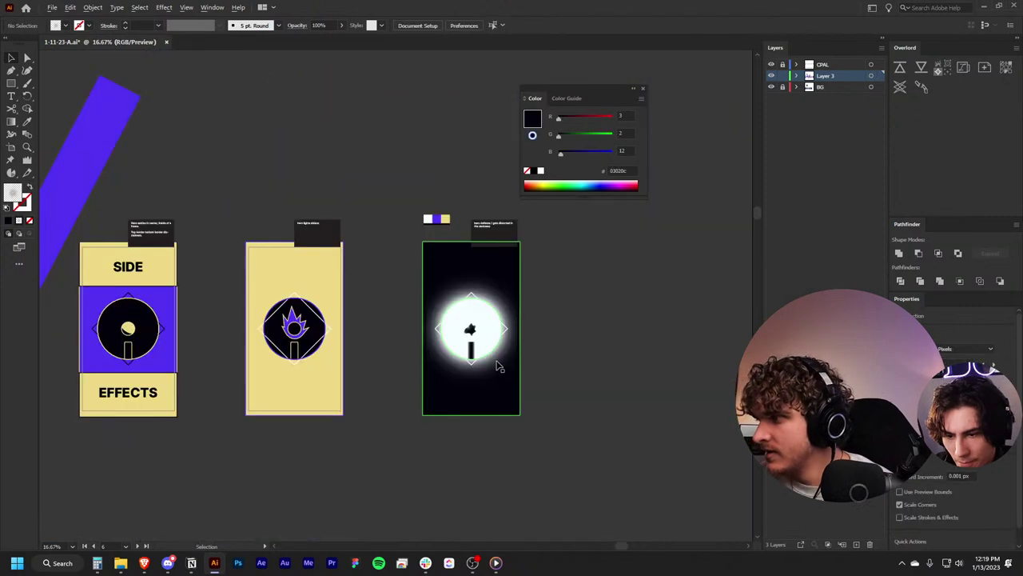
{"action": "scroll", "coordinate": [566, 370], "scroll_direction": "up", "scroll_amount": 1}
{"action": "scroll", "coordinate": [574, 376], "scroll_direction": "up", "scroll_amount": 1}
{"action": "scroll", "coordinate": [585, 386], "scroll_direction": "up", "scroll_amount": 1}
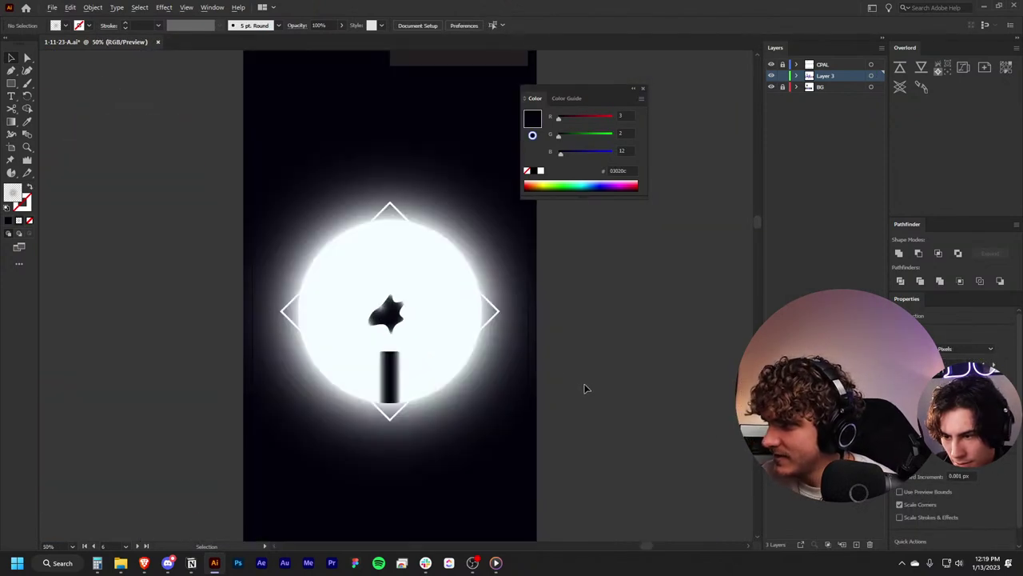
{"action": "left_click", "coordinate": [491, 416]}
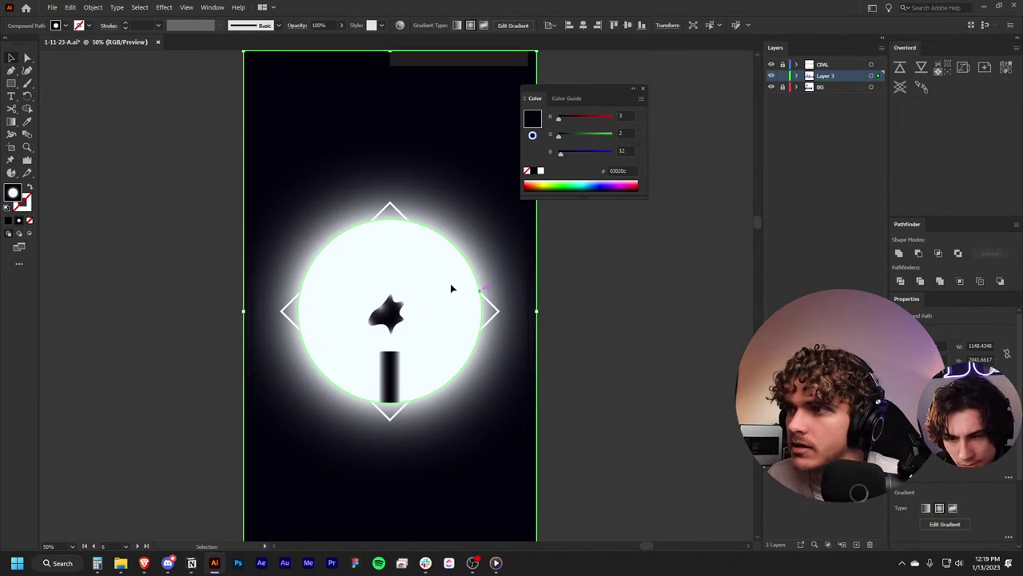
{"action": "left_click", "coordinate": [178, 258]}
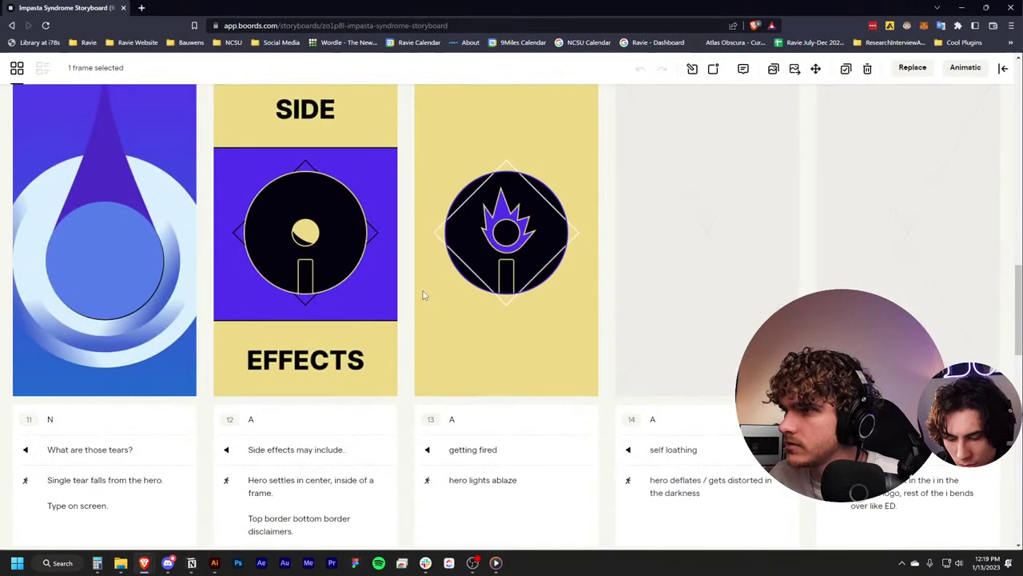
Step: Scroll the Boords storyboard grid to review frames 6–9 and their notes
{"action": "scroll", "coordinate": [431, 270], "scroll_direction": "down", "scroll_amount": 1}
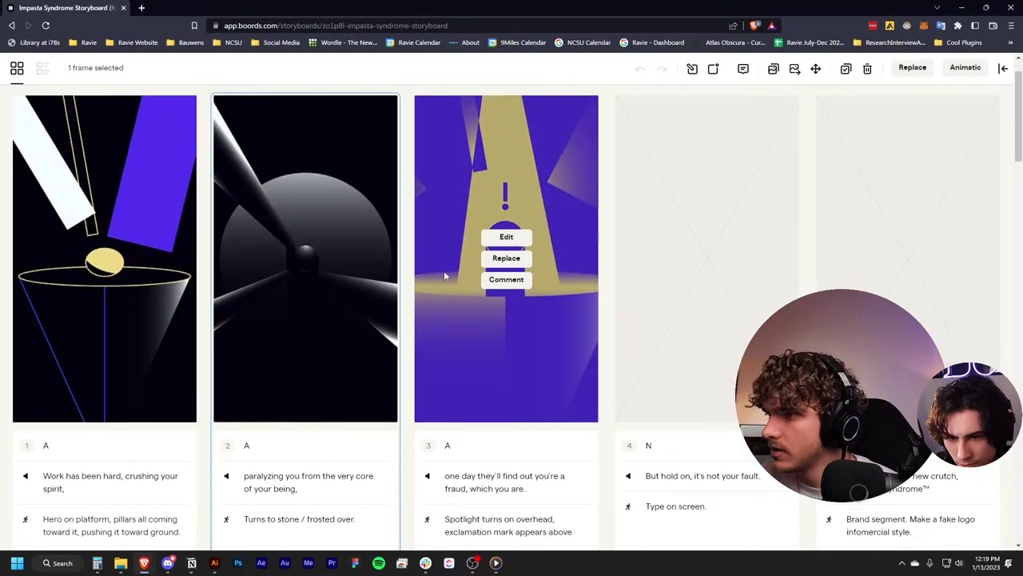
{"action": "scroll", "coordinate": [447, 276], "scroll_direction": "up", "scroll_amount": 1}
{"action": "scroll", "coordinate": [462, 336], "scroll_direction": "down", "scroll_amount": 1}
{"action": "scroll", "coordinate": [469, 377], "scroll_direction": "down", "scroll_amount": 1}
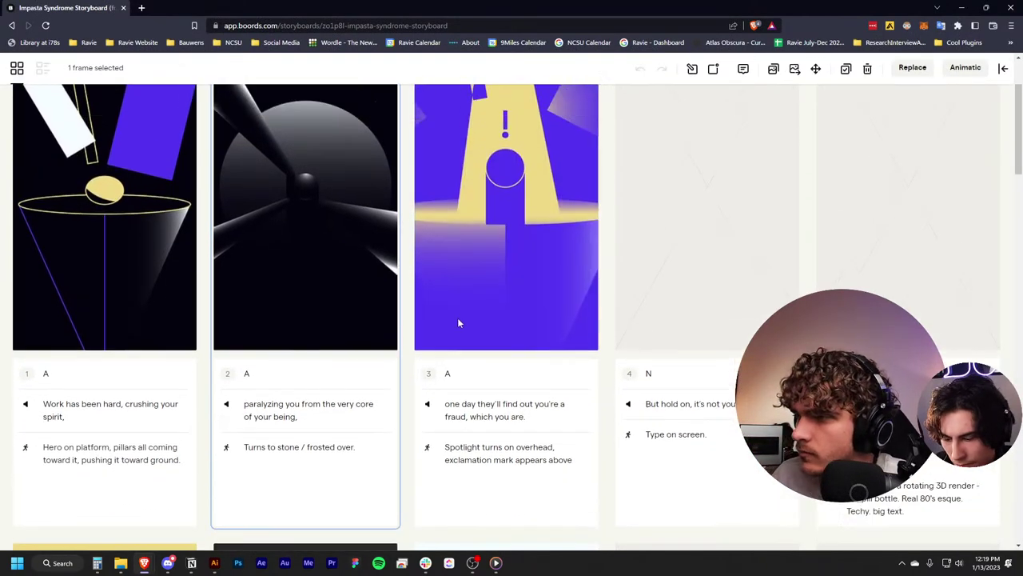
{"action": "scroll", "coordinate": [457, 319], "scroll_direction": "up", "scroll_amount": 2}
{"action": "scroll", "coordinate": [646, 382], "scroll_direction": "down", "scroll_amount": 3}
{"action": "scroll", "coordinate": [771, 222], "scroll_direction": "down", "scroll_amount": 2}
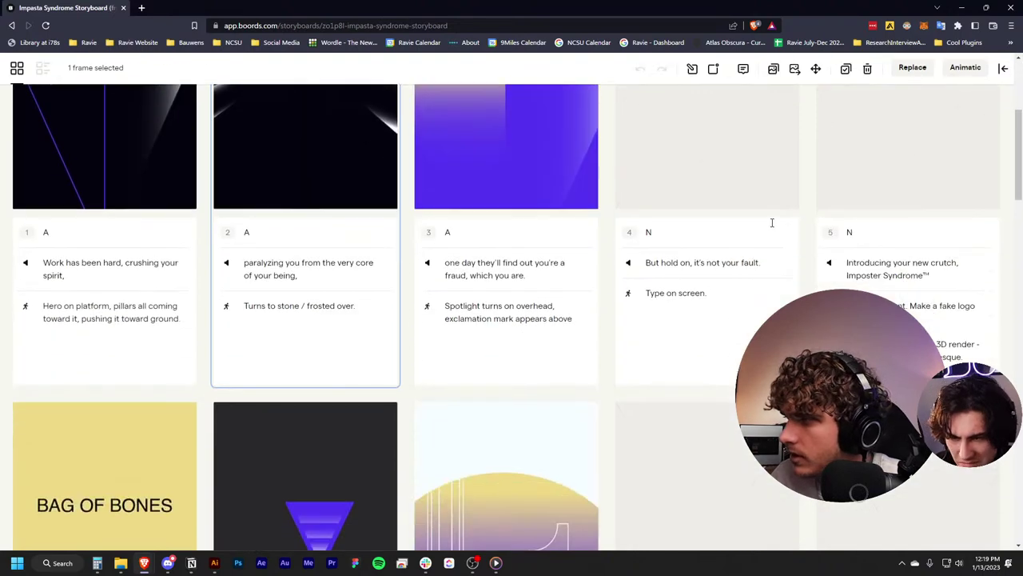
{"action": "scroll", "coordinate": [726, 224], "scroll_direction": "down", "scroll_amount": 1}
{"action": "scroll", "coordinate": [799, 240], "scroll_direction": "down", "scroll_amount": 2}
{"action": "scroll", "coordinate": [893, 249], "scroll_direction": "down", "scroll_amount": 2}
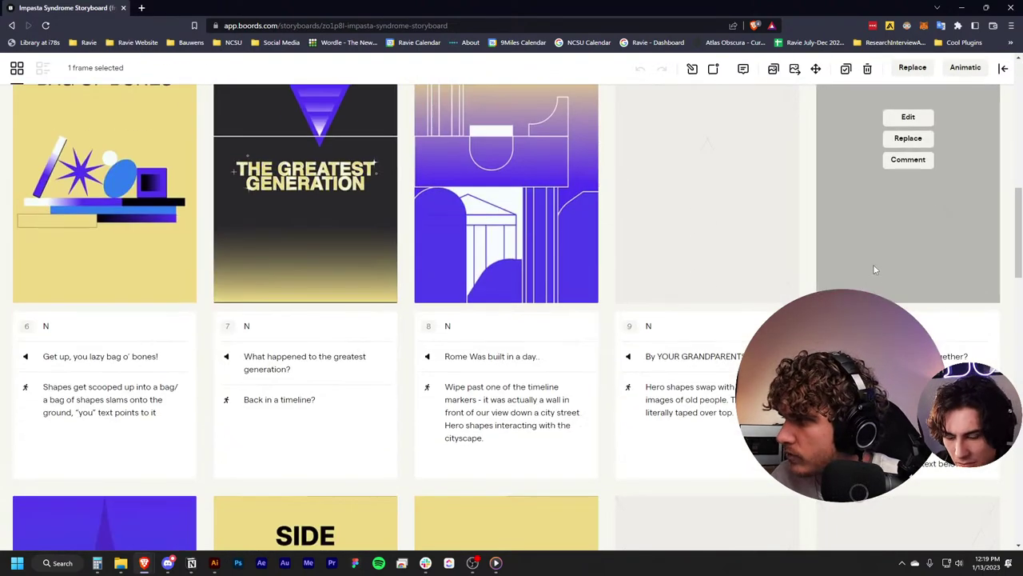
{"action": "scroll", "coordinate": [872, 267], "scroll_direction": "down", "scroll_amount": 1}
{"action": "scroll", "coordinate": [875, 270], "scroll_direction": "down", "scroll_amount": 2}
{"action": "scroll", "coordinate": [183, 400], "scroll_direction": "down", "scroll_amount": 3}
{"action": "scroll", "coordinate": [192, 402], "scroll_direction": "down", "scroll_amount": 1}
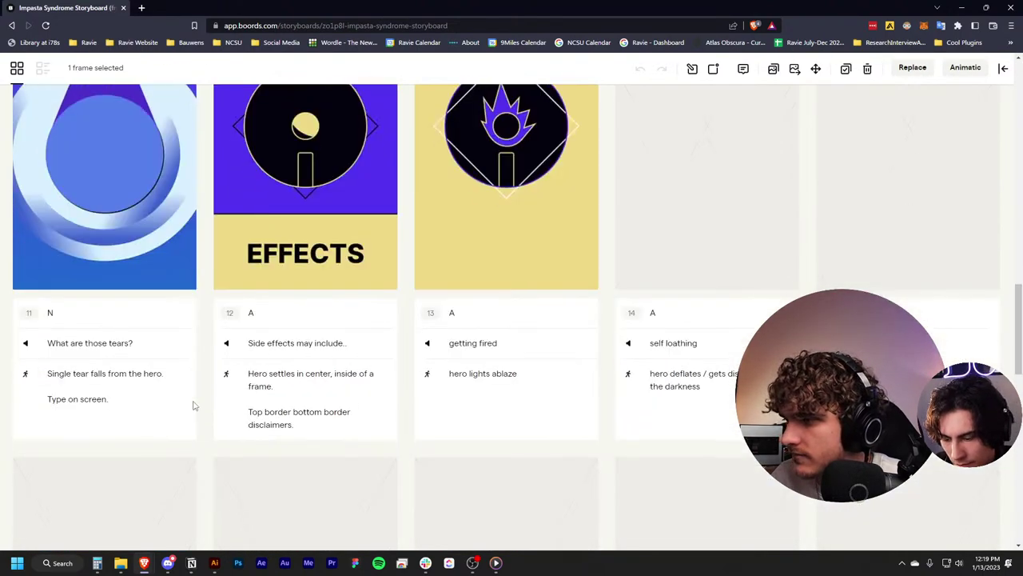
{"action": "scroll", "coordinate": [223, 353], "scroll_direction": "up", "scroll_amount": 1}
{"action": "scroll", "coordinate": [285, 372], "scroll_direction": "down", "scroll_amount": 4}
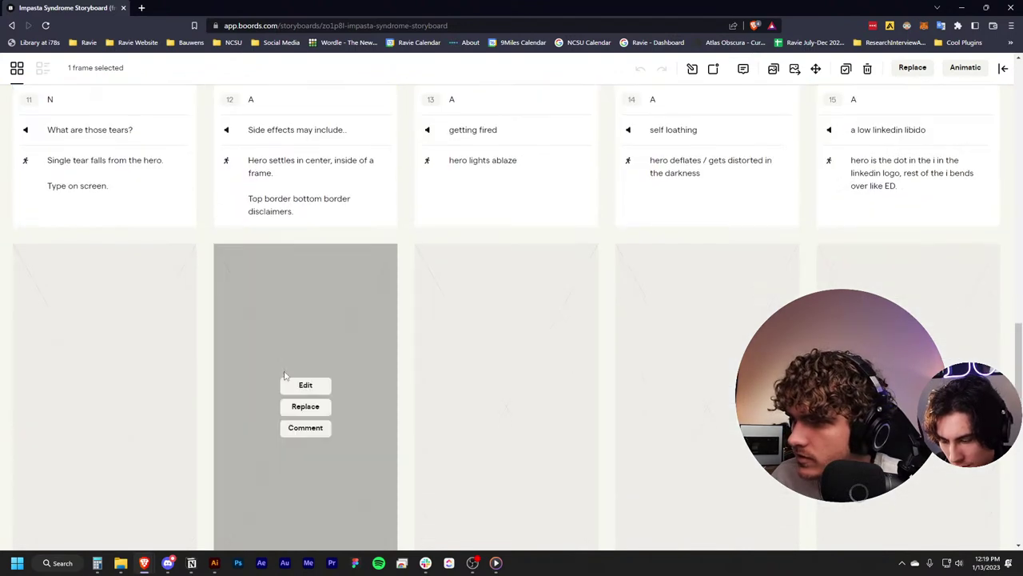
{"action": "scroll", "coordinate": [285, 376], "scroll_direction": "down", "scroll_amount": 1}
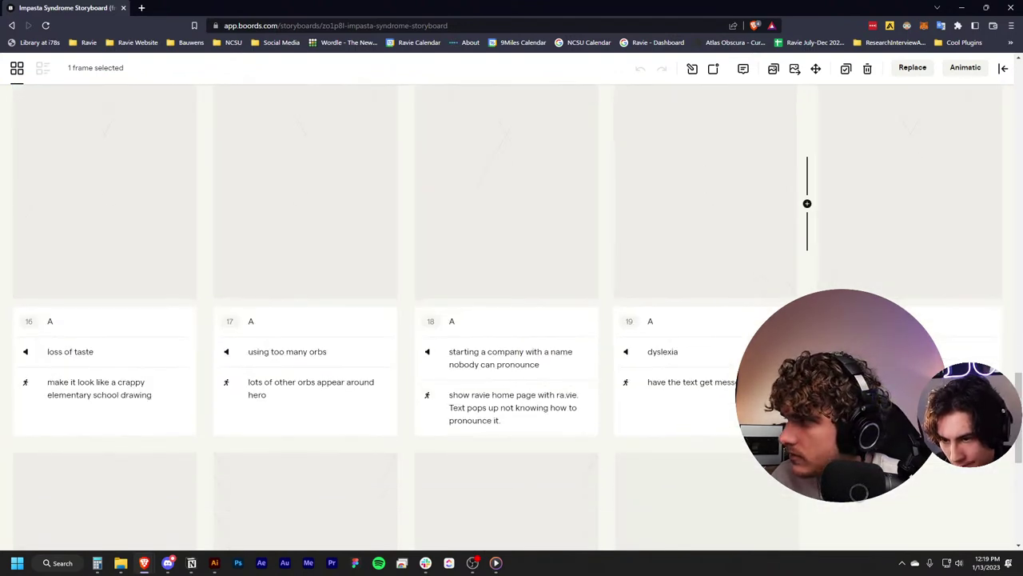
{"action": "scroll", "coordinate": [376, 424], "scroll_direction": "down", "scroll_amount": 3}
{"action": "scroll", "coordinate": [376, 424], "scroll_direction": "down", "scroll_amount": 2}
{"action": "scroll", "coordinate": [744, 469], "scroll_direction": "up", "scroll_amount": 5}
{"action": "scroll", "coordinate": [745, 469], "scroll_direction": "up", "scroll_amount": 5}
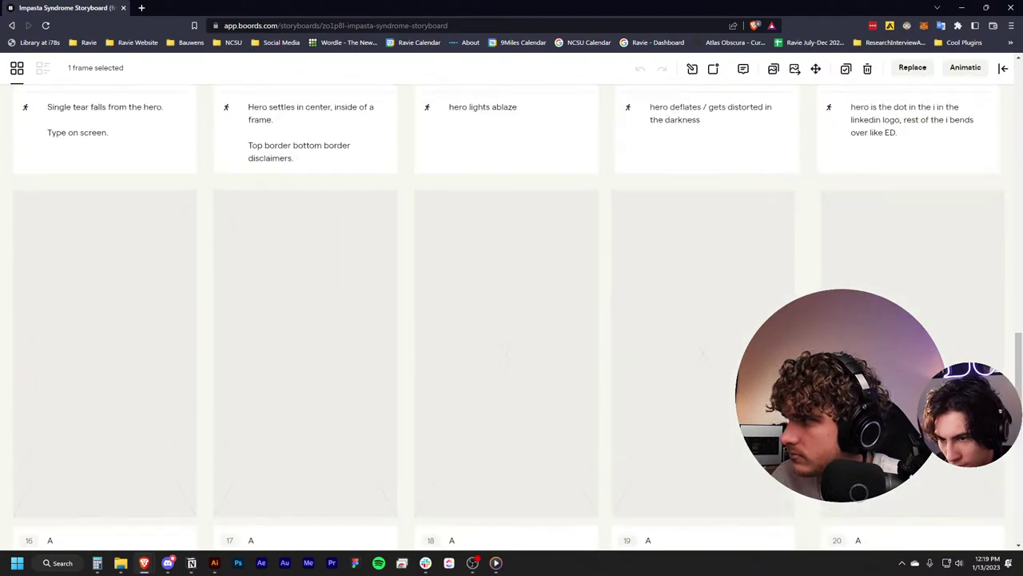
{"action": "scroll", "coordinate": [745, 469], "scroll_direction": "up", "scroll_amount": 10}
{"action": "scroll", "coordinate": [745, 469], "scroll_direction": "up", "scroll_amount": 5}
{"action": "scroll", "coordinate": [735, 439], "scroll_direction": "down", "scroll_amount": 2}
{"action": "scroll", "coordinate": [730, 409], "scroll_direction": "down", "scroll_amount": 15}
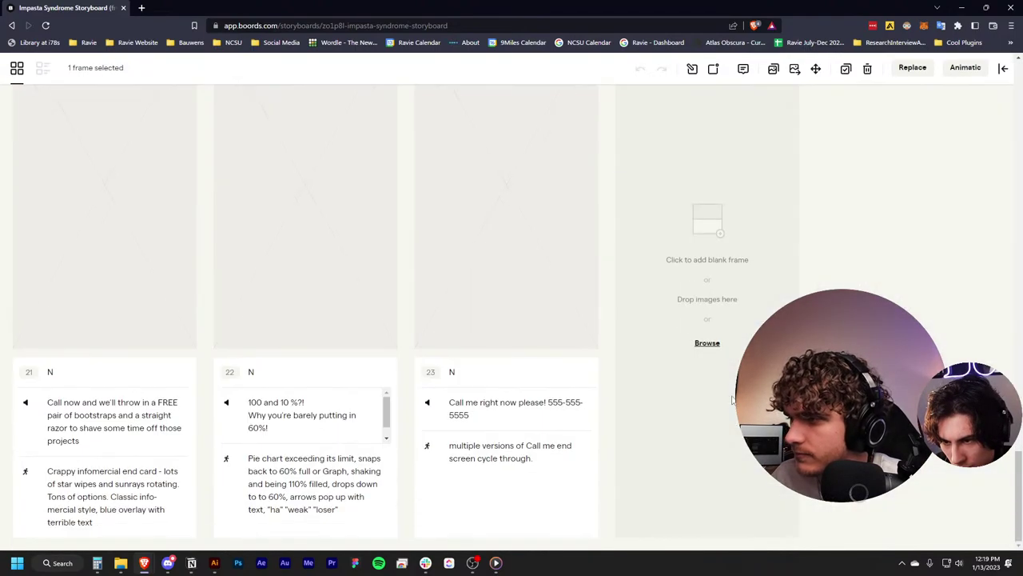
{"action": "scroll", "coordinate": [703, 412], "scroll_direction": "up", "scroll_amount": 5}
{"action": "scroll", "coordinate": [676, 416], "scroll_direction": "up", "scroll_amount": 10}
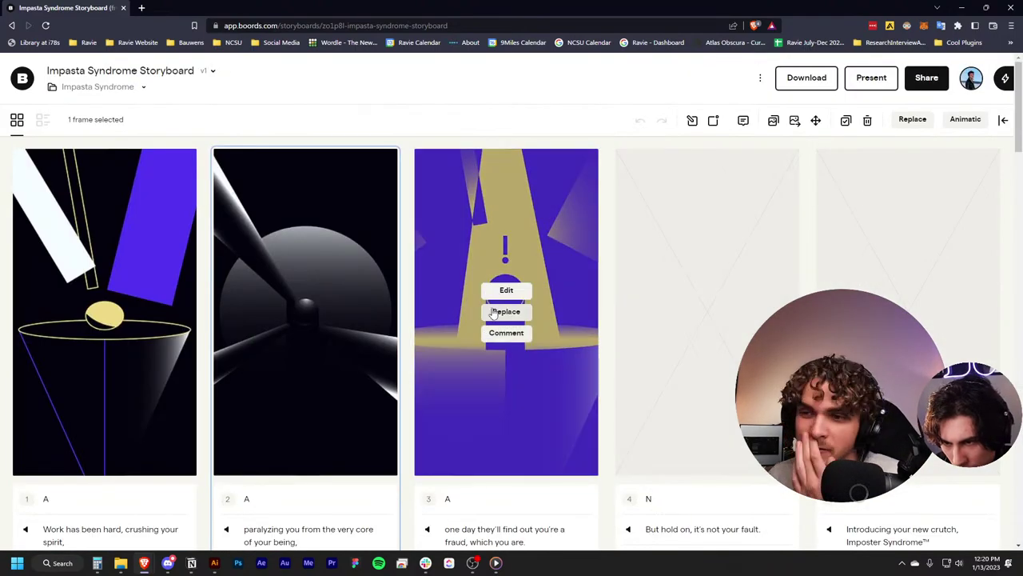
{"action": "scroll", "coordinate": [493, 312], "scroll_direction": "down", "scroll_amount": 1}
{"action": "scroll", "coordinate": [494, 312], "scroll_direction": "down", "scroll_amount": 1}
{"action": "scroll", "coordinate": [491, 304], "scroll_direction": "up", "scroll_amount": 1}
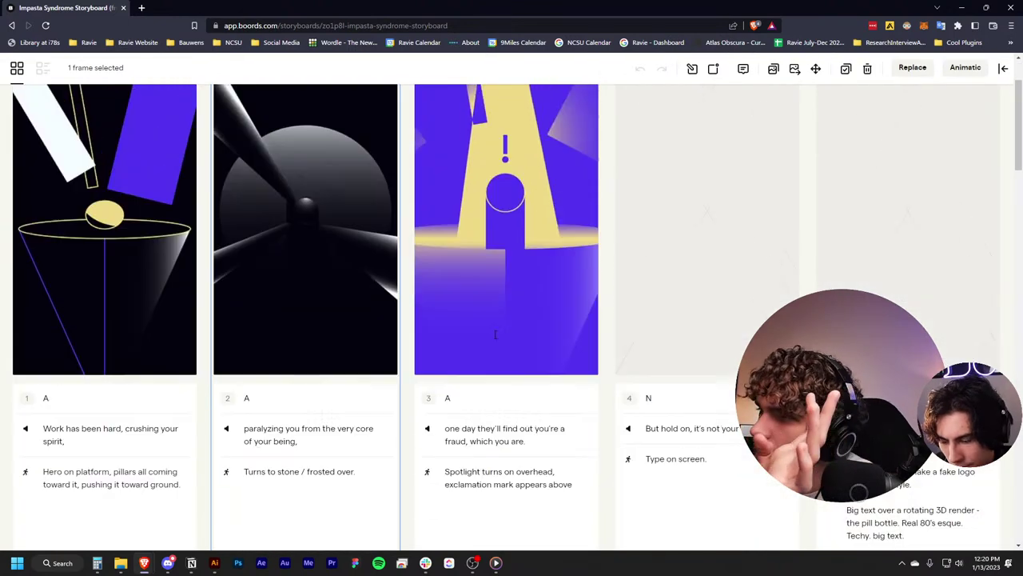
{"action": "scroll", "coordinate": [494, 334], "scroll_direction": "down", "scroll_amount": 1}
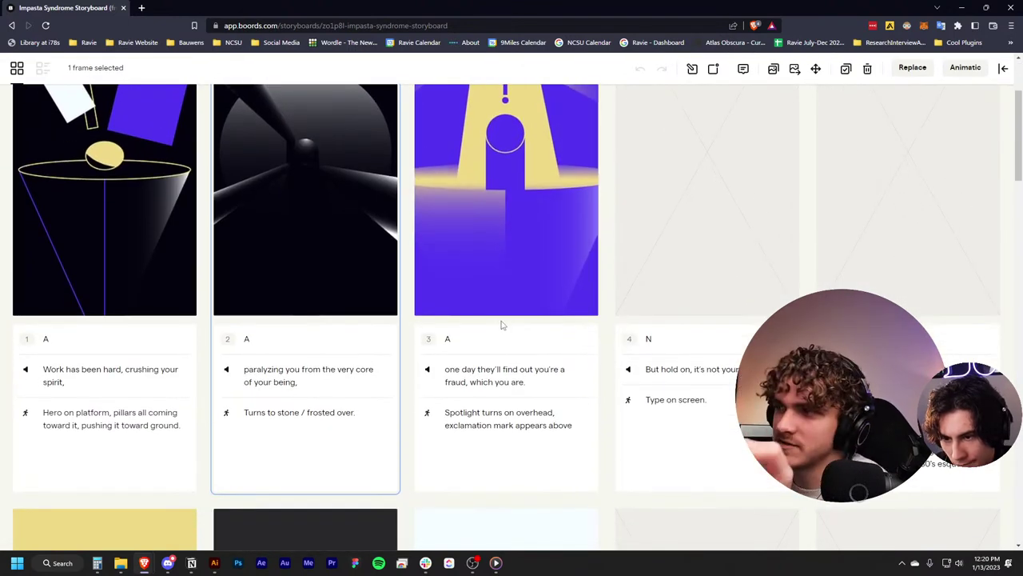
{"action": "scroll", "coordinate": [503, 327], "scroll_direction": "up", "scroll_amount": 3}
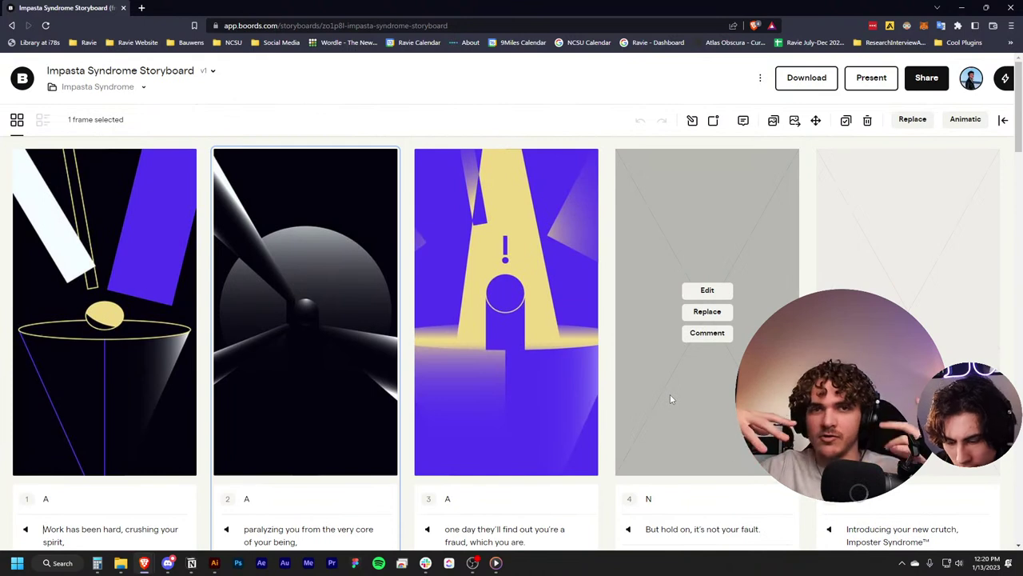
{"action": "mouse_move", "coordinate": [672, 399]}
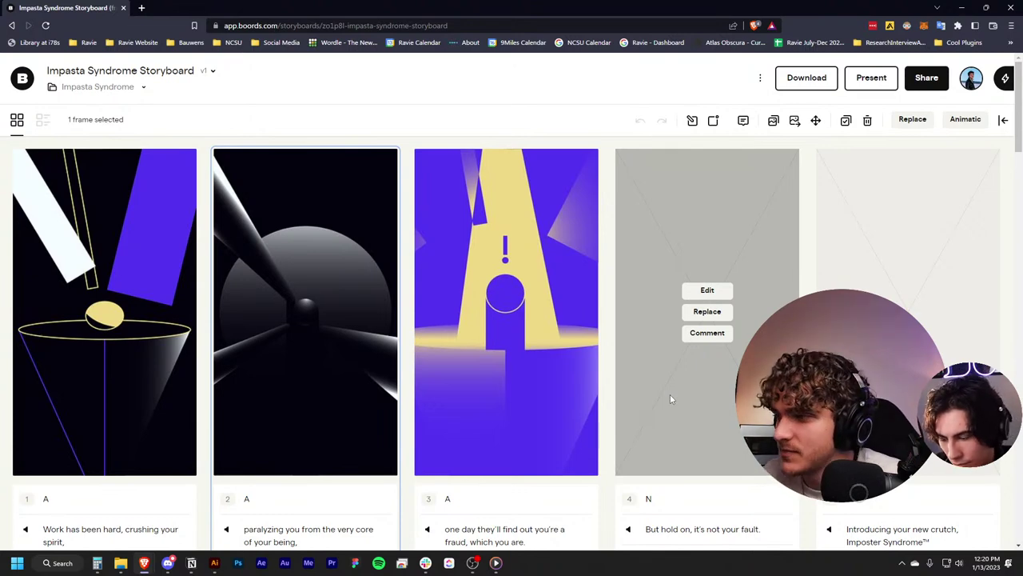
{"action": "scroll", "coordinate": [670, 399], "scroll_direction": "down", "scroll_amount": 3}
{"action": "scroll", "coordinate": [631, 338], "scroll_direction": "up", "scroll_amount": 1}
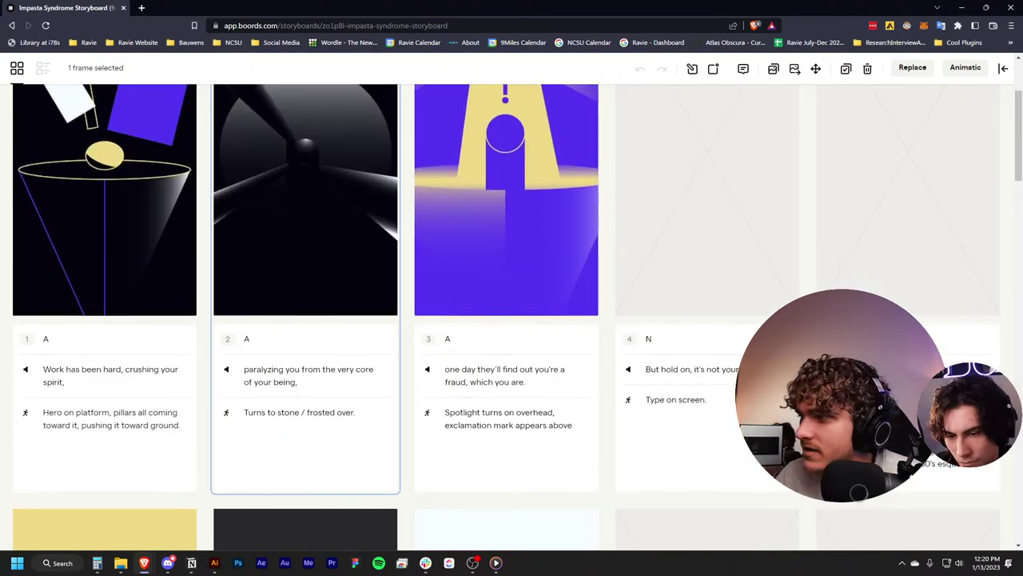
{"action": "scroll", "coordinate": [511, 320], "scroll_direction": "up", "scroll_amount": 1}
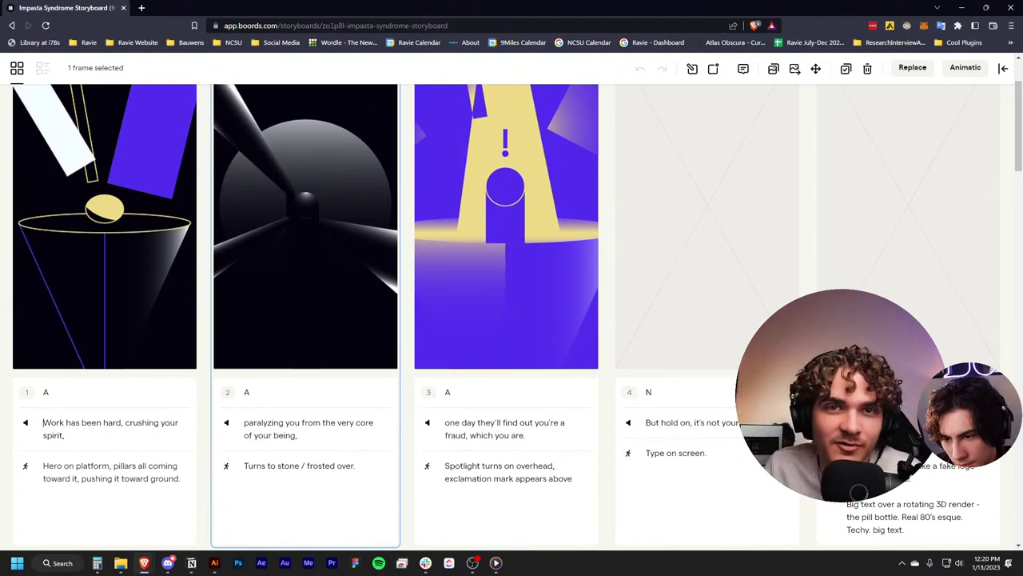
{"action": "scroll", "coordinate": [512, 320], "scroll_direction": "down", "scroll_amount": 5}
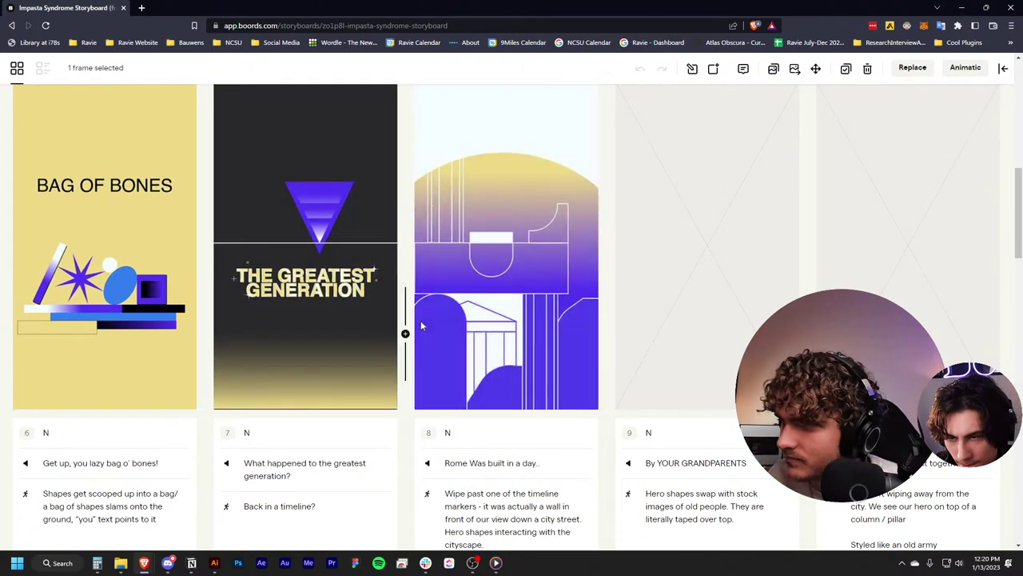
Step: Move a frame to between frames 6 and 7, then scroll down to the blank end frames
{"action": "left_click_drag", "start_coordinate": [421, 325], "coordinate": [274, 226]}
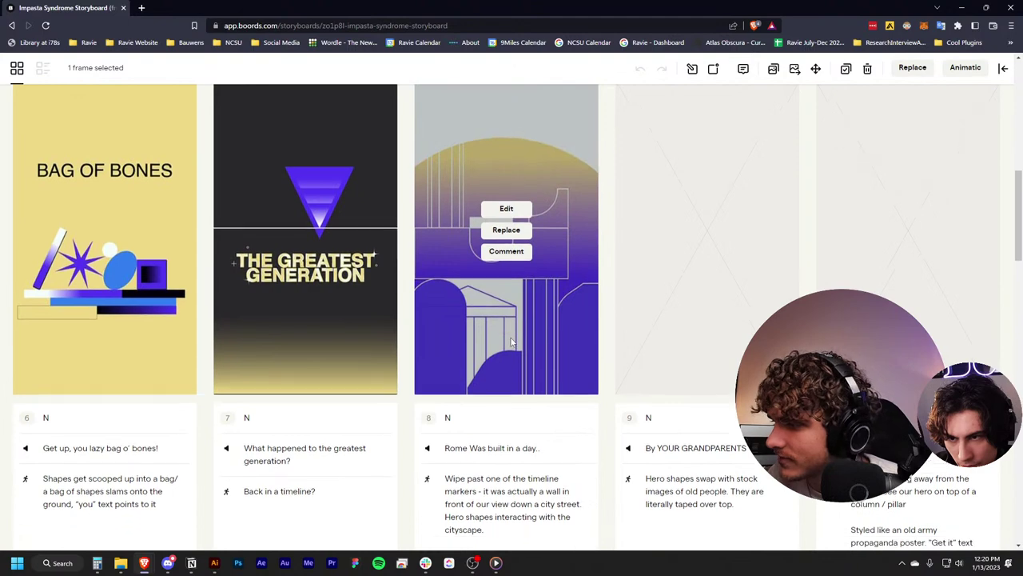
{"action": "scroll", "coordinate": [464, 336], "scroll_direction": "down", "scroll_amount": 2}
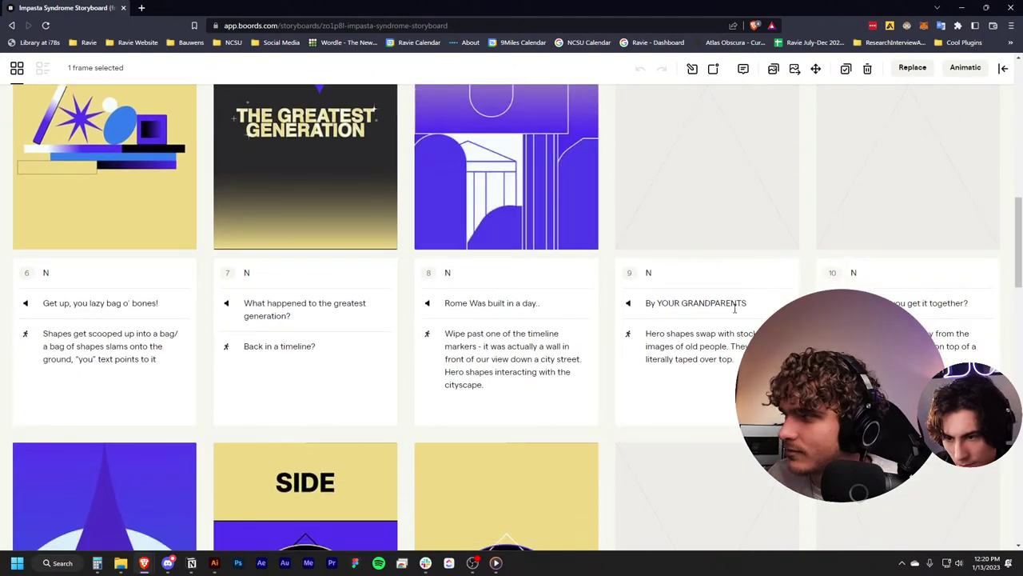
{"action": "scroll", "coordinate": [735, 309], "scroll_direction": "down", "scroll_amount": 1}
{"action": "scroll", "coordinate": [736, 316], "scroll_direction": "up", "scroll_amount": 1}
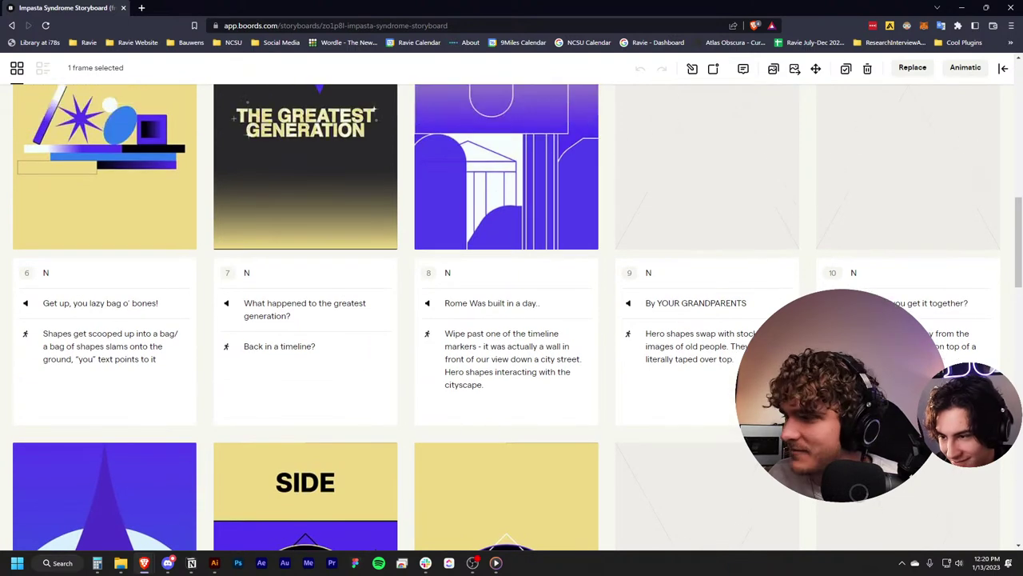
{"action": "scroll", "coordinate": [911, 264], "scroll_direction": "down", "scroll_amount": 2}
{"action": "scroll", "coordinate": [560, 336], "scroll_direction": "down", "scroll_amount": 3}
{"action": "scroll", "coordinate": [136, 445], "scroll_direction": "down", "scroll_amount": 2}
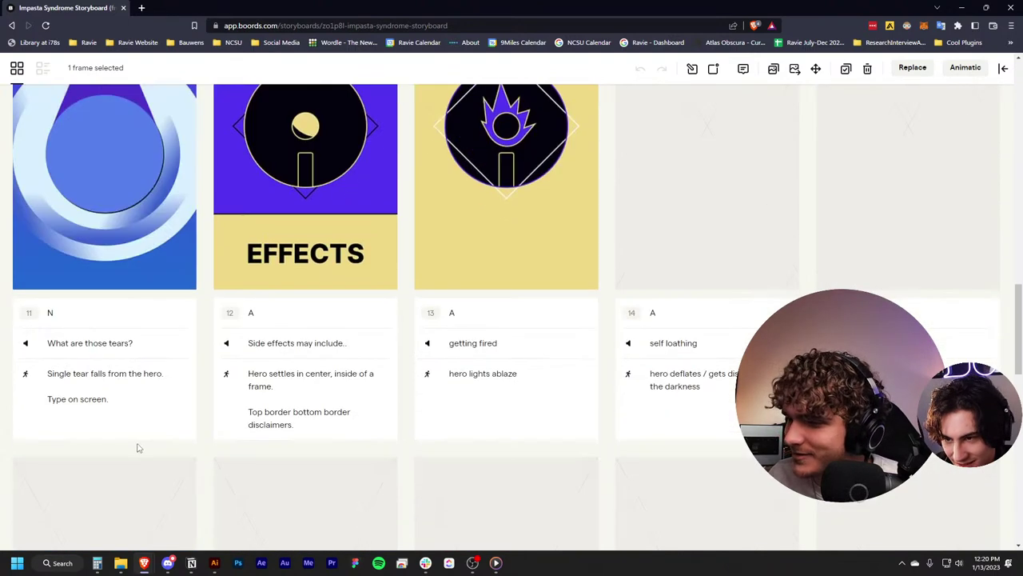
{"action": "scroll", "coordinate": [136, 331], "scroll_direction": "up", "scroll_amount": 2}
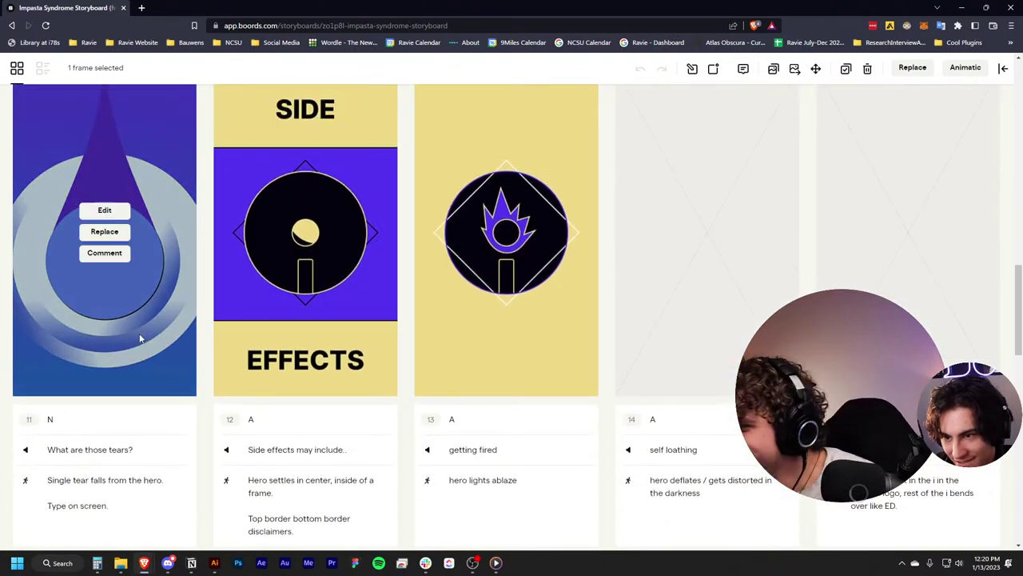
{"action": "scroll", "coordinate": [145, 315], "scroll_direction": "down", "scroll_amount": 1}
{"action": "scroll", "coordinate": [272, 300], "scroll_direction": "up", "scroll_amount": 2}
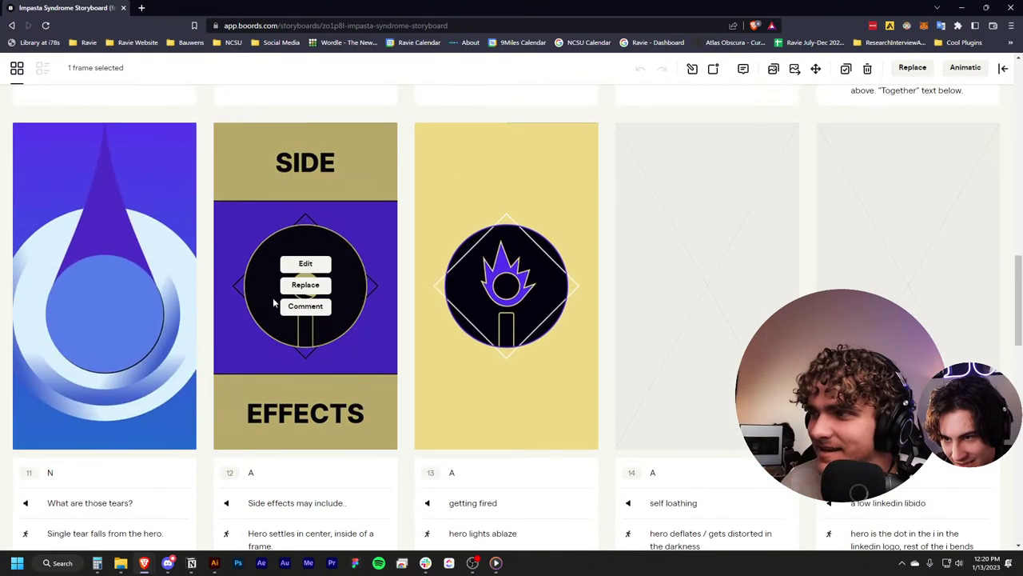
{"action": "scroll", "coordinate": [376, 431], "scroll_direction": "down", "scroll_amount": 2}
{"action": "scroll", "coordinate": [393, 453], "scroll_direction": "up", "scroll_amount": 1}
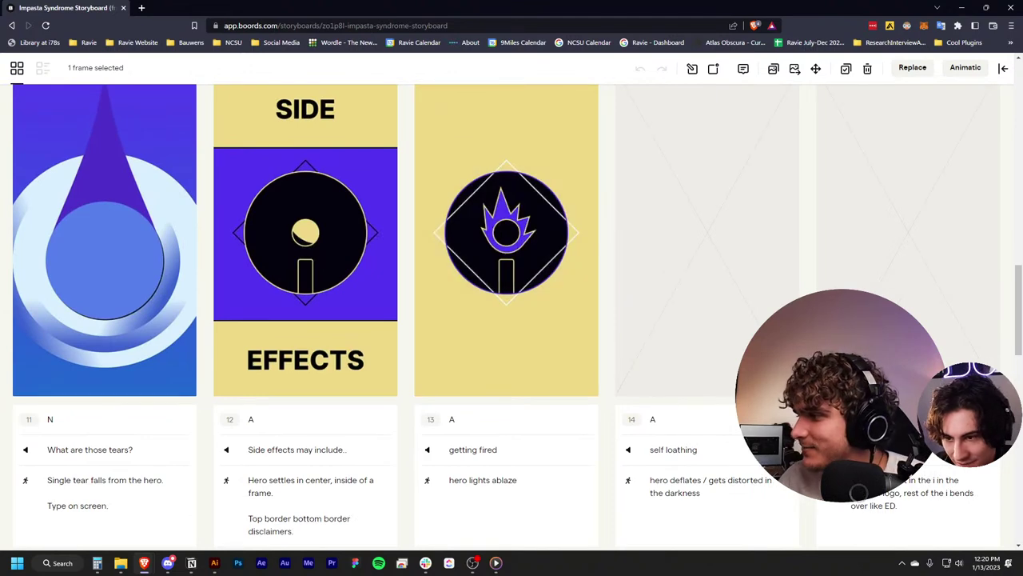
{"action": "scroll", "coordinate": [503, 239], "scroll_direction": "down", "scroll_amount": 2}
{"action": "scroll", "coordinate": [504, 240], "scroll_direction": "down", "scroll_amount": 5}
{"action": "scroll", "coordinate": [503, 239], "scroll_direction": "down", "scroll_amount": 3}
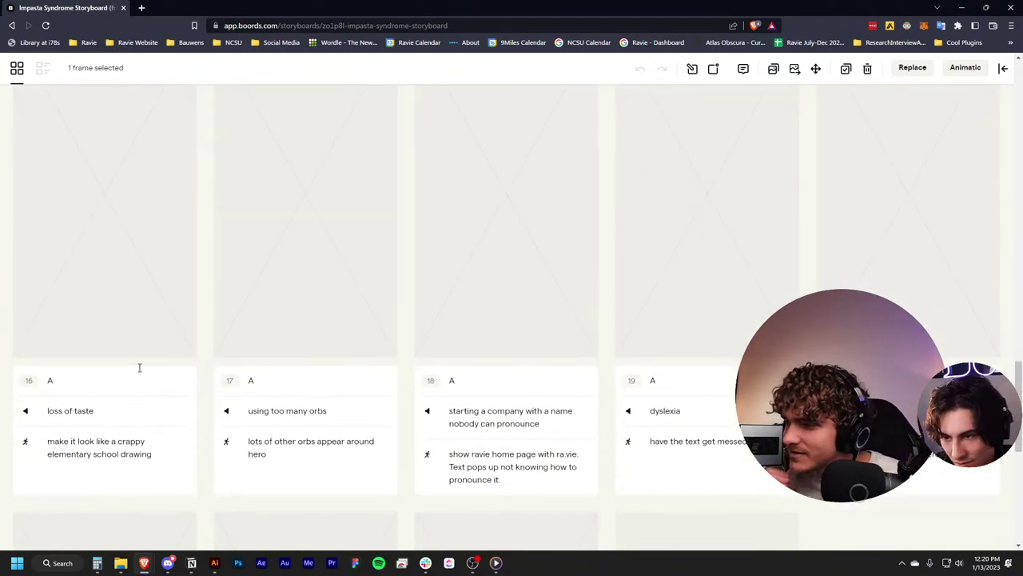
{"action": "scroll", "coordinate": [542, 411], "scroll_direction": "down", "scroll_amount": 1}
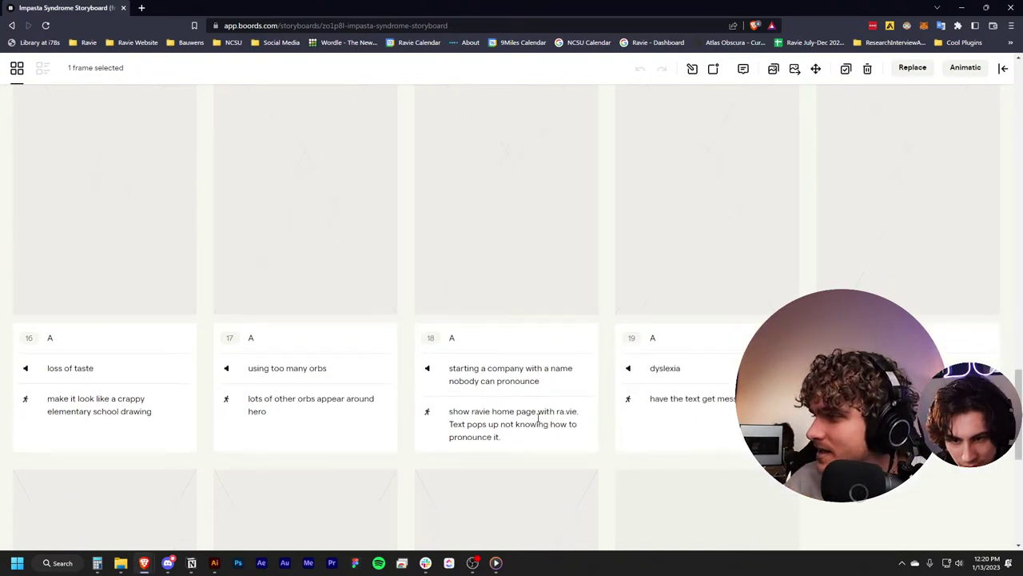
{"action": "scroll", "coordinate": [884, 292], "scroll_direction": "down", "scroll_amount": 2}
{"action": "scroll", "coordinate": [884, 292], "scroll_direction": "down", "scroll_amount": 7}
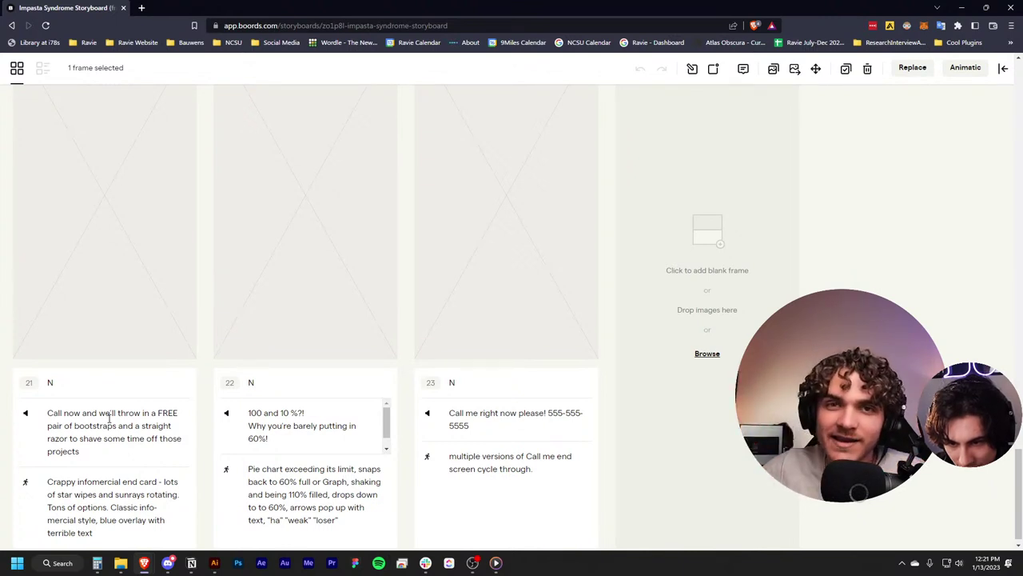
{"action": "mouse_move", "coordinate": [105, 221]}
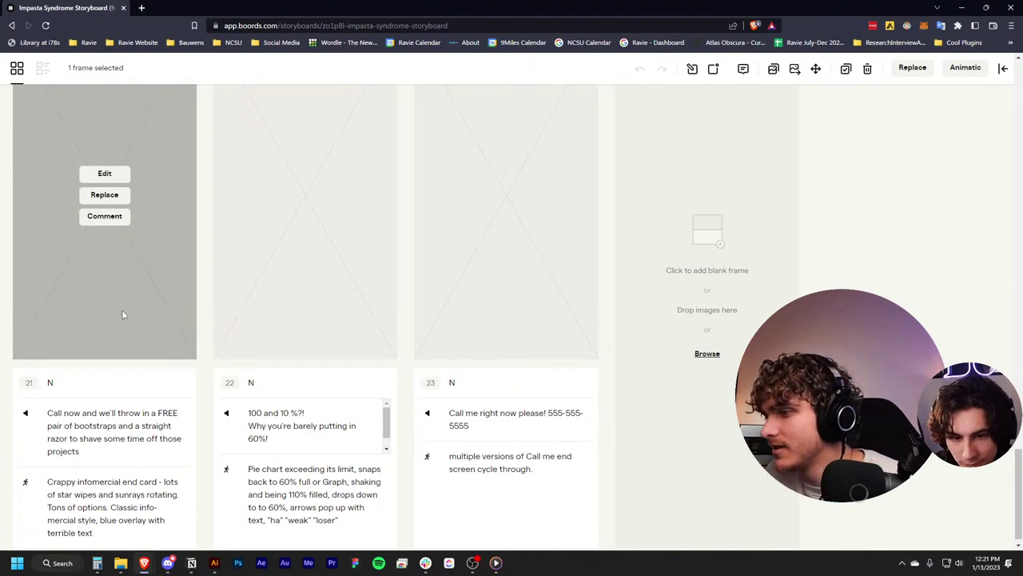
Step: Recheck the last storyboard frames 21–23, then bring the glowing emblem artwork back up in Illustrator
{"action": "scroll", "coordinate": [146, 316], "scroll_direction": "up", "scroll_amount": 10}
{"action": "scroll", "coordinate": [146, 317], "scroll_direction": "up", "scroll_amount": 10}
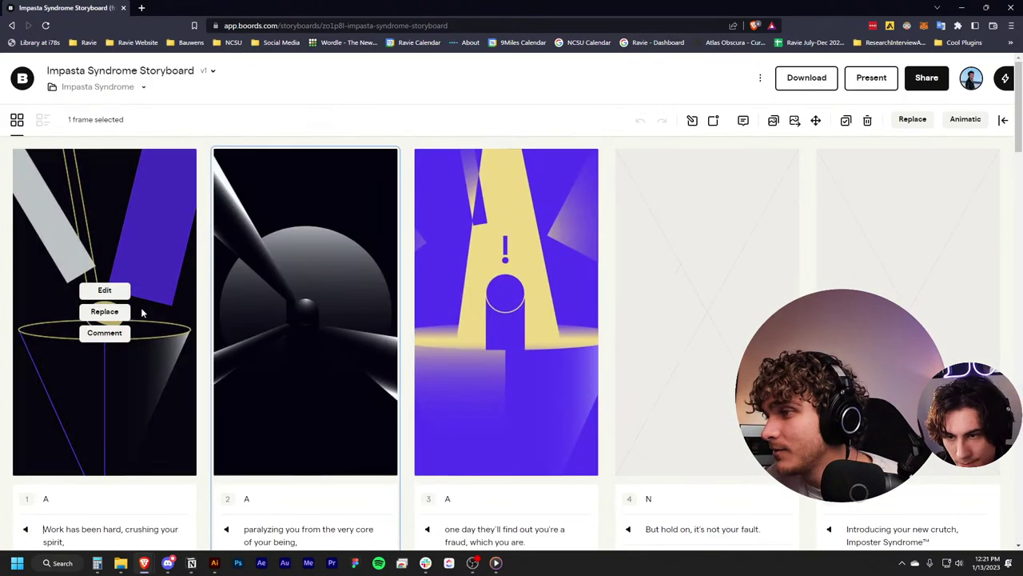
{"action": "scroll", "coordinate": [256, 331], "scroll_direction": "down", "scroll_amount": 1}
{"action": "scroll", "coordinate": [517, 386], "scroll_direction": "down", "scroll_amount": 3}
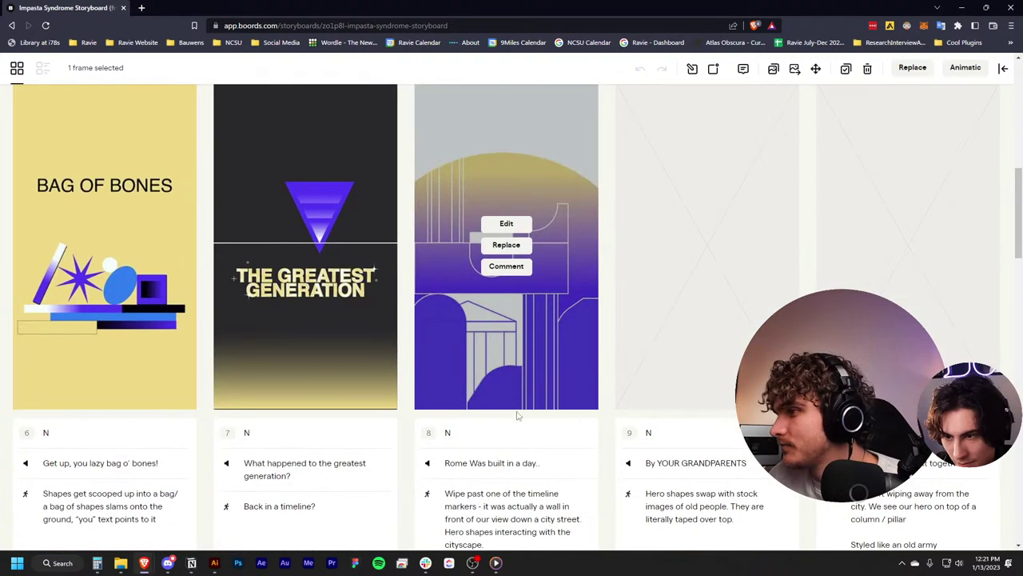
{"action": "scroll", "coordinate": [379, 421], "scroll_direction": "down", "scroll_amount": 4}
{"action": "scroll", "coordinate": [379, 422], "scroll_direction": "down", "scroll_amount": 3}
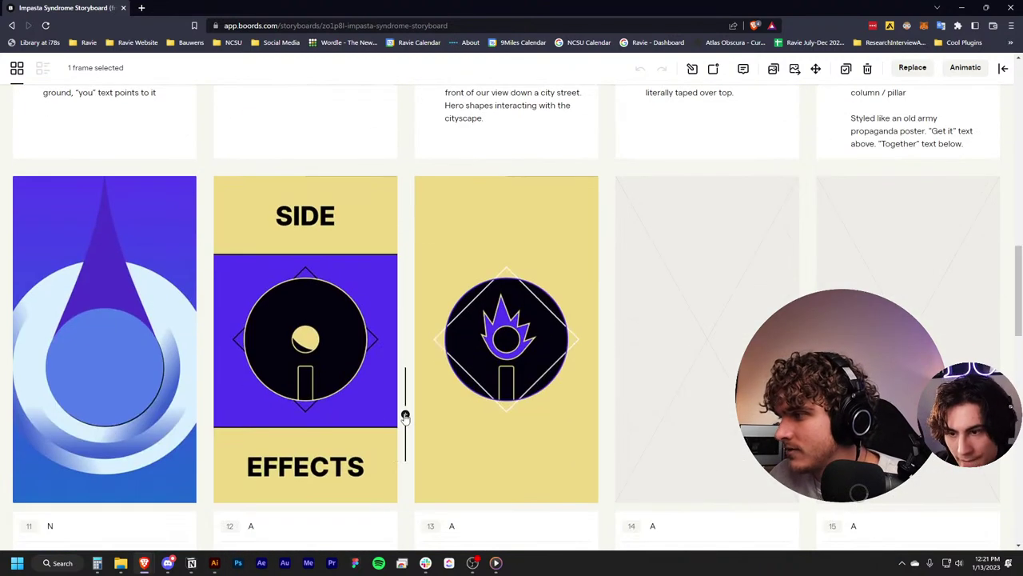
{"action": "scroll", "coordinate": [404, 413], "scroll_direction": "down", "scroll_amount": 2}
{"action": "left_click", "coordinate": [214, 562]}
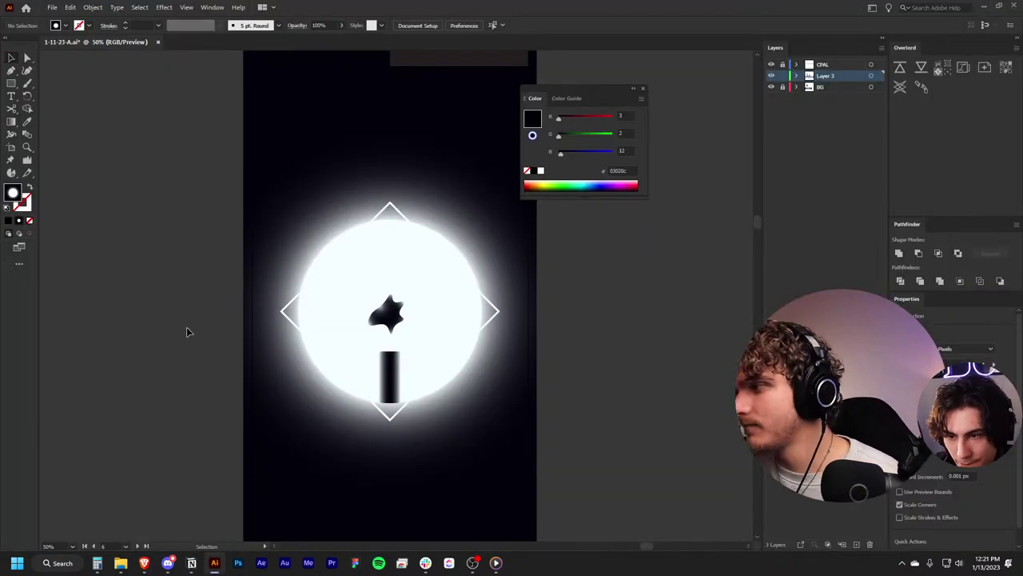
Step: Adjust the spread of the emblem's white glow gradient, then deselect it
{"action": "scroll", "coordinate": [592, 356], "scroll_direction": "down", "scroll_amount": 1}
{"action": "scroll", "coordinate": [592, 356], "scroll_direction": "up", "scroll_amount": 1}
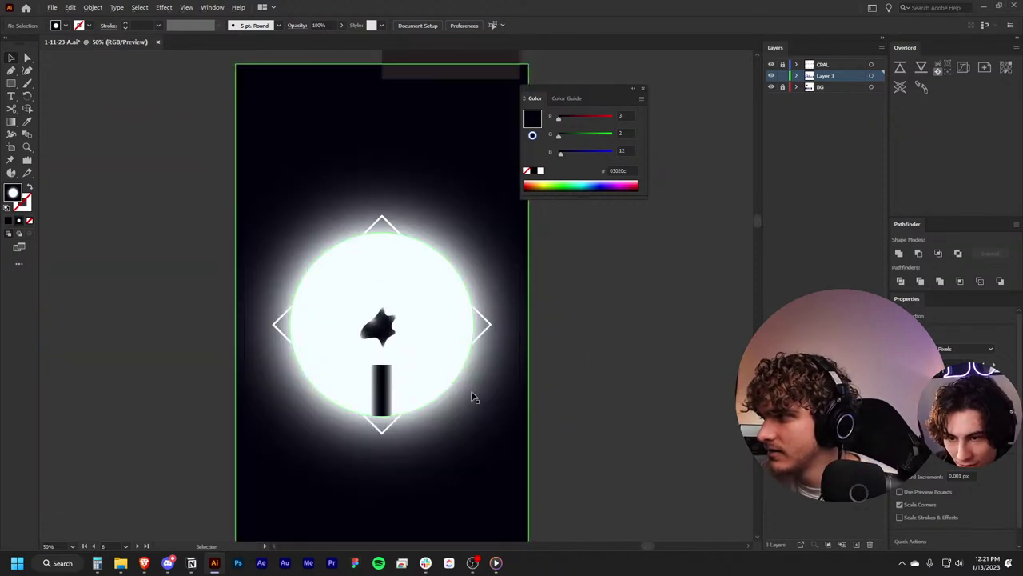
{"action": "key", "text": "g"}
{"action": "mouse_move", "coordinate": [473, 327]}
{"action": "left_mouse_down"}
{"action": "mouse_move", "coordinate": [457, 326]}
{"action": "mouse_move", "coordinate": [466, 324]}
{"action": "left_mouse_up"}
{"action": "mouse_move", "coordinate": [594, 324]}
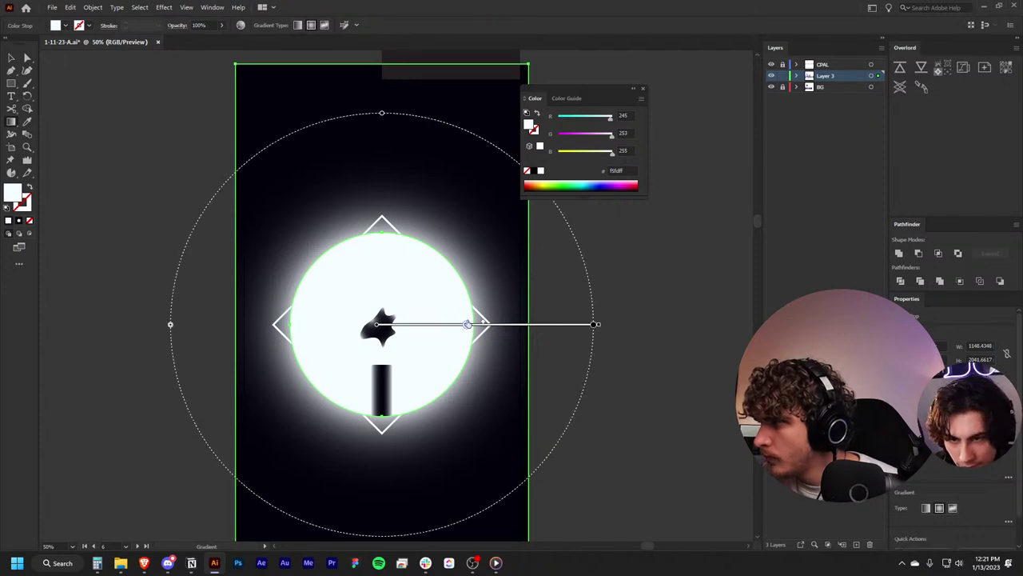
{"action": "key", "text": "v"}
{"action": "left_click", "coordinate": [605, 296]}
Step: Make the dark background gradient linear and vertical, with the light stop at the bottom edge
{"action": "scroll", "coordinate": [640, 296], "scroll_direction": "down", "scroll_amount": 5}
{"action": "scroll", "coordinate": [673, 296], "scroll_direction": "up", "scroll_amount": 2}
{"action": "scroll", "coordinate": [668, 301], "scroll_direction": "up", "scroll_amount": 1}
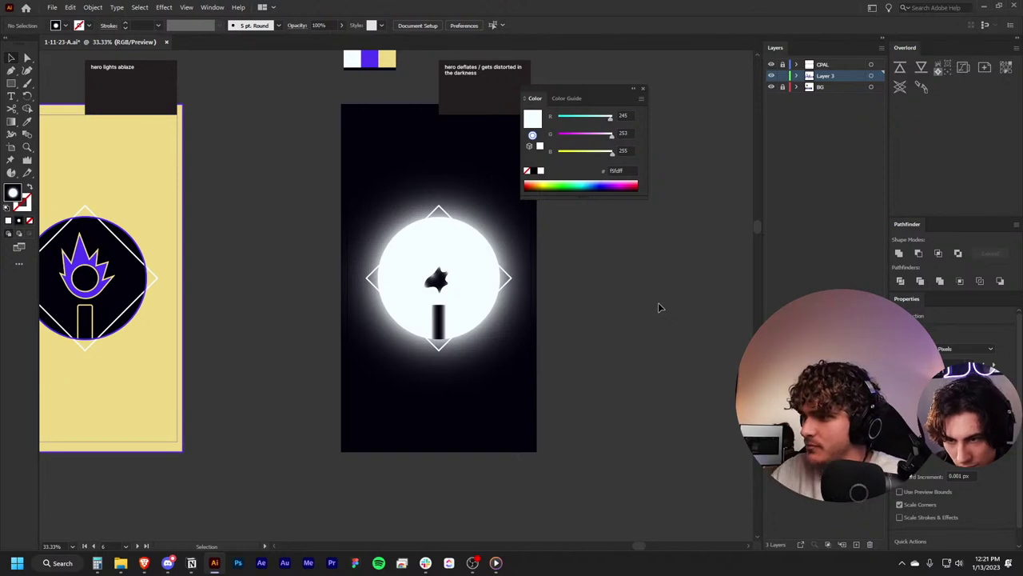
{"action": "key", "text": "a"}
{"action": "left_click", "coordinate": [494, 408]}
{"action": "key", "text": "g"}
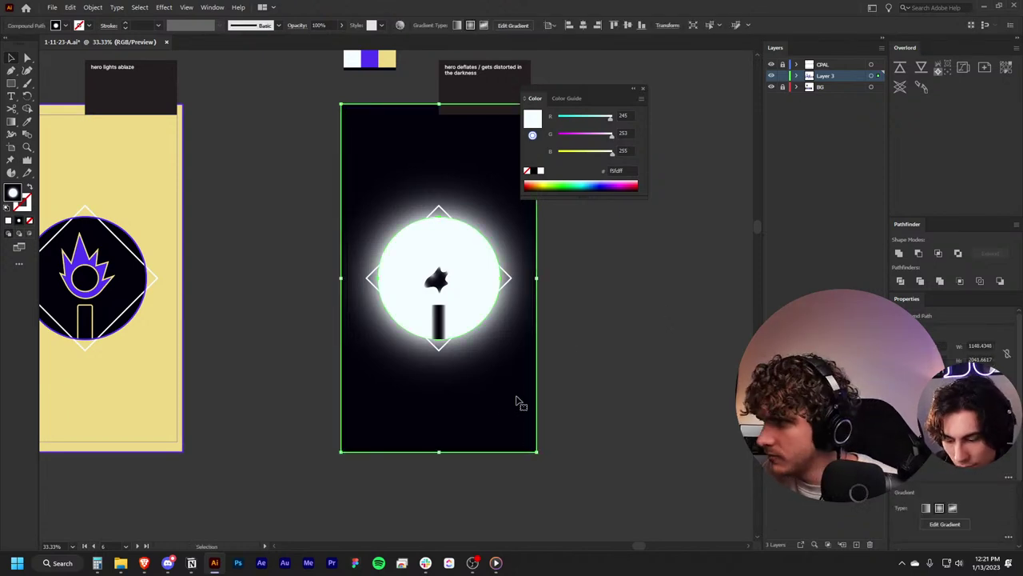
{"action": "scroll", "coordinate": [544, 411], "scroll_direction": "up", "scroll_amount": 2}
{"action": "scroll", "coordinate": [539, 404], "scroll_direction": "right", "scroll_amount": 2}
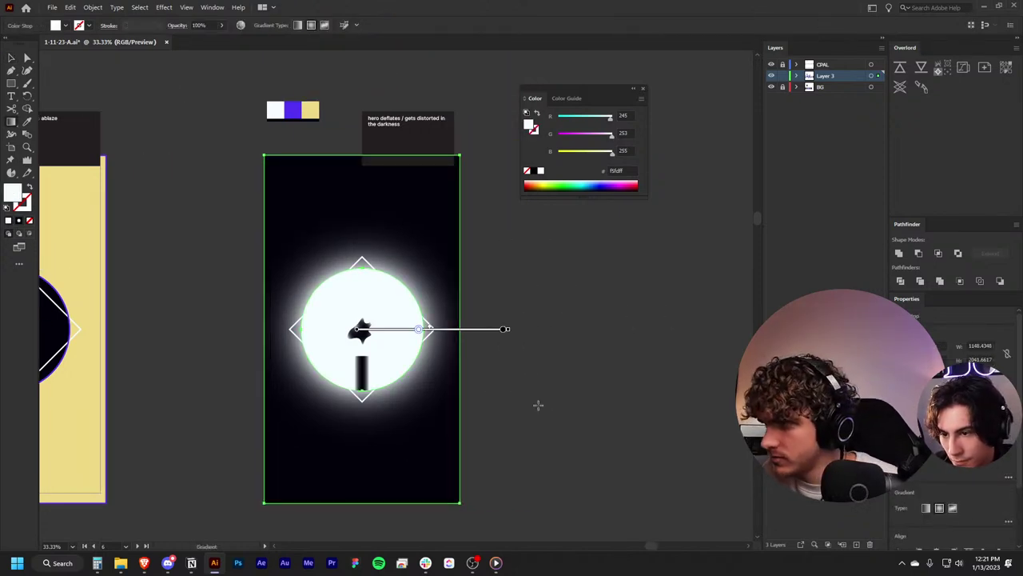
{"action": "left_click", "coordinate": [927, 508]}
{"action": "left_click_drag", "start_coordinate": [357, 502], "coordinate": [362, 152]}
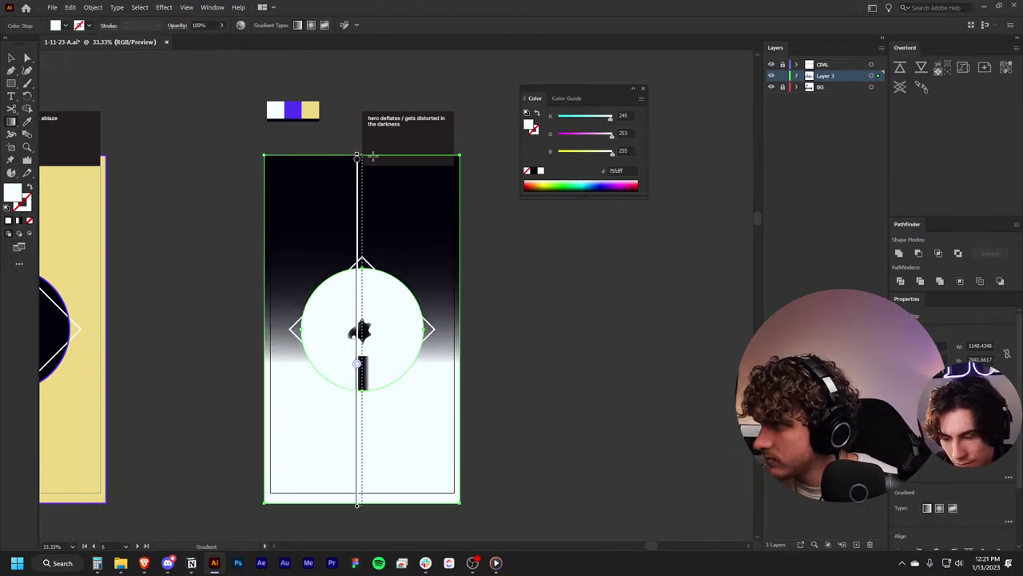
{"action": "left_click_drag", "start_coordinate": [363, 363], "coordinate": [362, 502]}
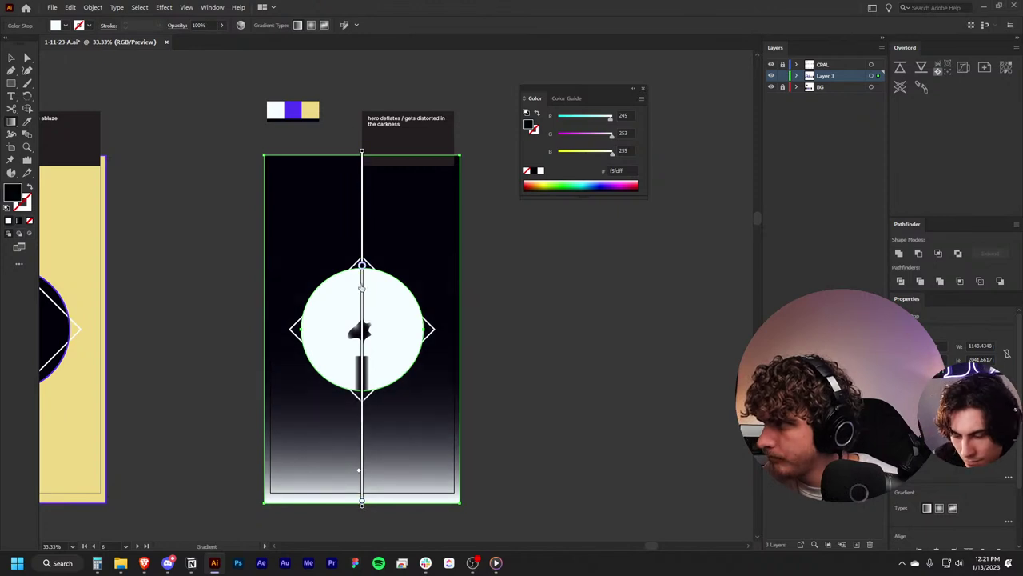
Step: Set the top gradient stop to near-black 03020c, make a dark stop transparent, and nudge it upward
{"action": "left_click", "coordinate": [362, 154]}
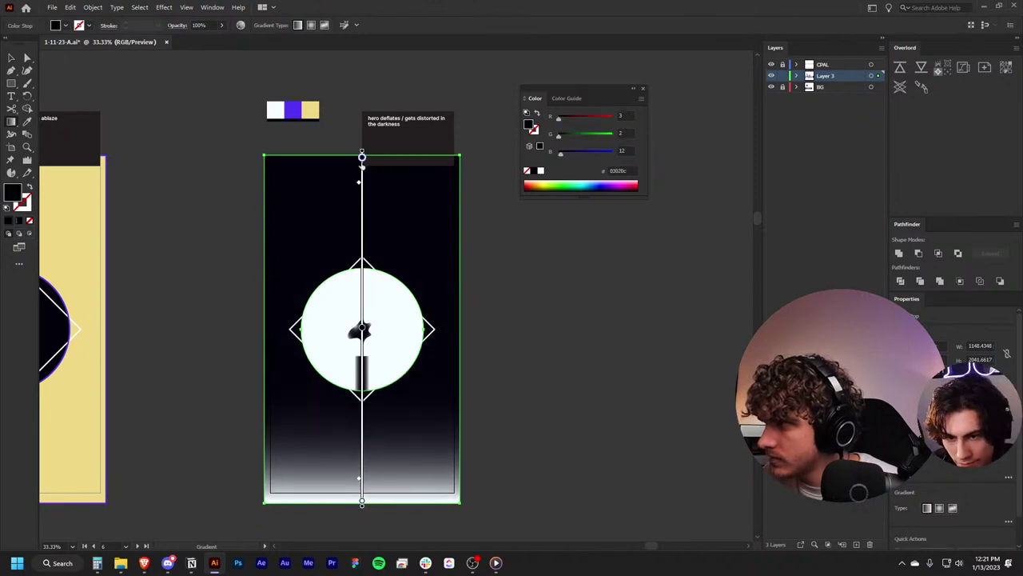
{"action": "double_click", "coordinate": [362, 158]}
{"action": "left_click", "coordinate": [227, 232]}
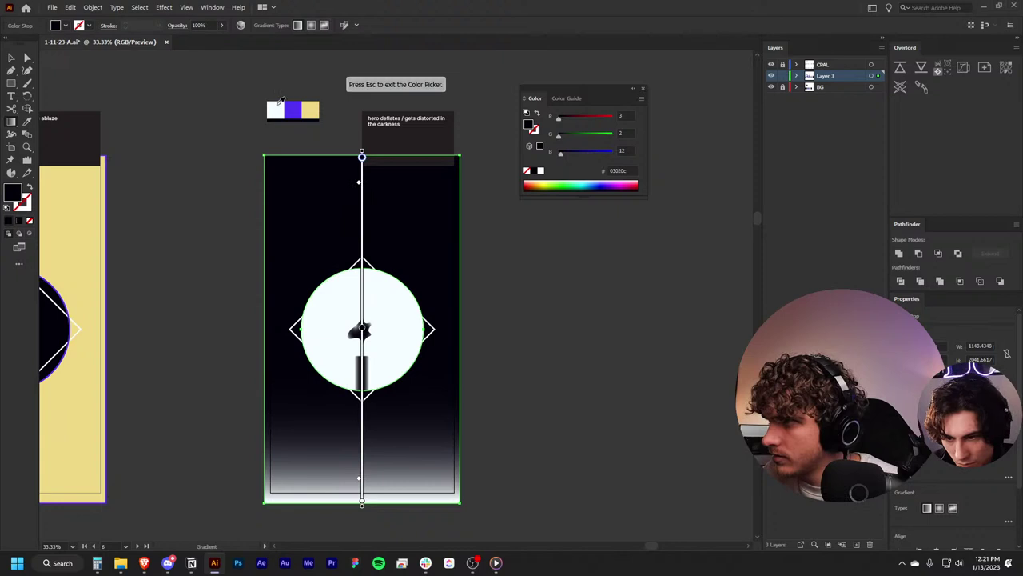
{"action": "left_click", "coordinate": [364, 328]}
{"action": "double_click", "coordinate": [362, 327]}
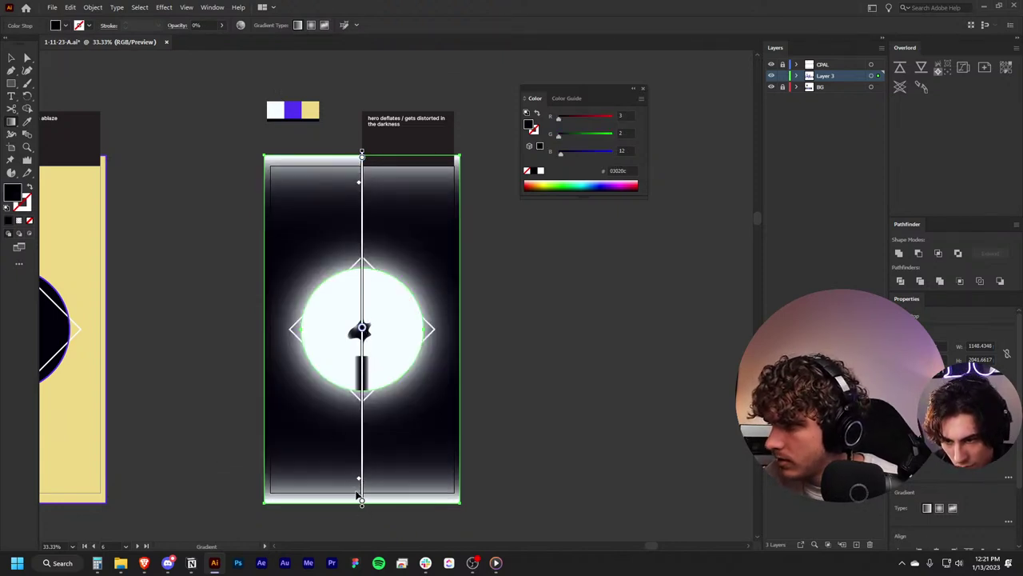
{"action": "left_click_drag", "start_coordinate": [360, 185], "coordinate": [359, 179]}
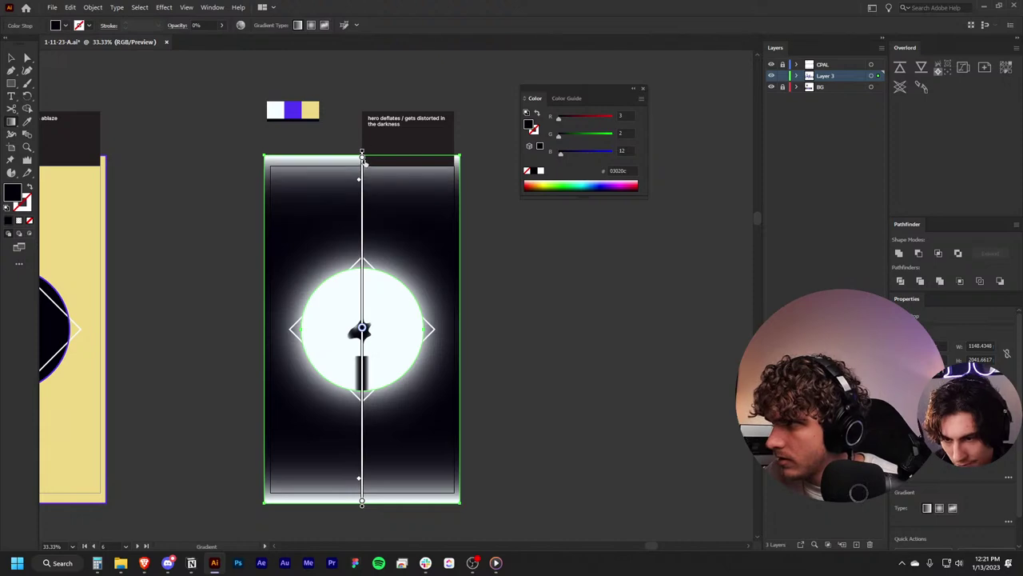
{"action": "left_click", "coordinate": [576, 286]}
{"action": "scroll", "coordinate": [576, 285], "scroll_direction": "down", "scroll_amount": 3}
{"action": "scroll", "coordinate": [649, 313], "scroll_direction": "up", "scroll_amount": 3}
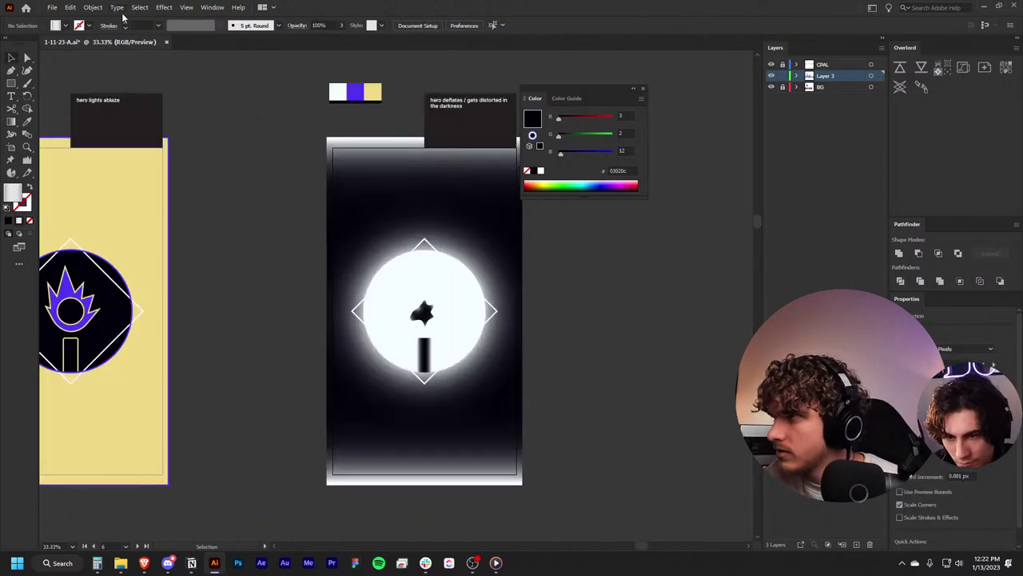
{"action": "left_click", "coordinate": [186, 7]}
{"action": "left_click", "coordinate": [210, 71]}
{"action": "scroll", "coordinate": [615, 320], "scroll_direction": "right", "scroll_amount": 3}
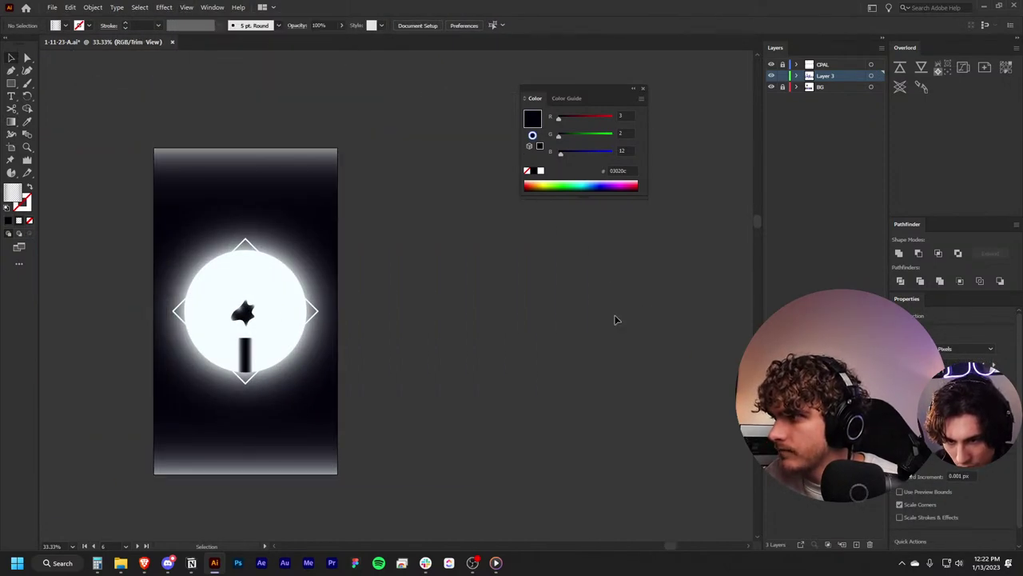
{"action": "scroll", "coordinate": [615, 320], "scroll_direction": "down", "scroll_amount": 1}
{"action": "scroll", "coordinate": [528, 275], "scroll_direction": "left", "scroll_amount": 3}
{"action": "scroll", "coordinate": [576, 288], "scroll_direction": "left", "scroll_amount": 1}
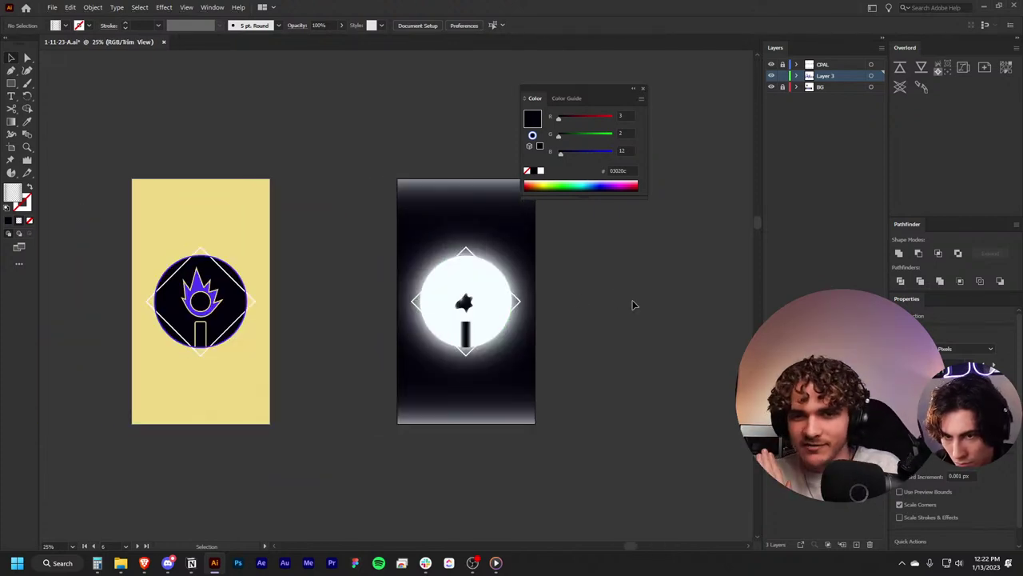
{"action": "scroll", "coordinate": [520, 319], "scroll_direction": "left", "scroll_amount": 2}
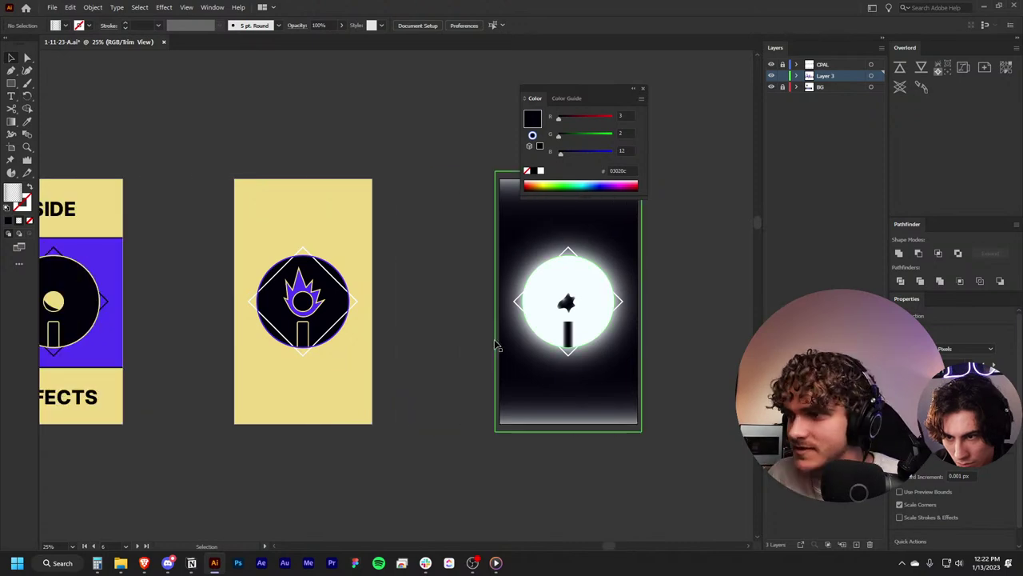
{"action": "scroll", "coordinate": [403, 334], "scroll_direction": "down", "scroll_amount": 1}
{"action": "scroll", "coordinate": [544, 347], "scroll_direction": "left", "scroll_amount": 3}
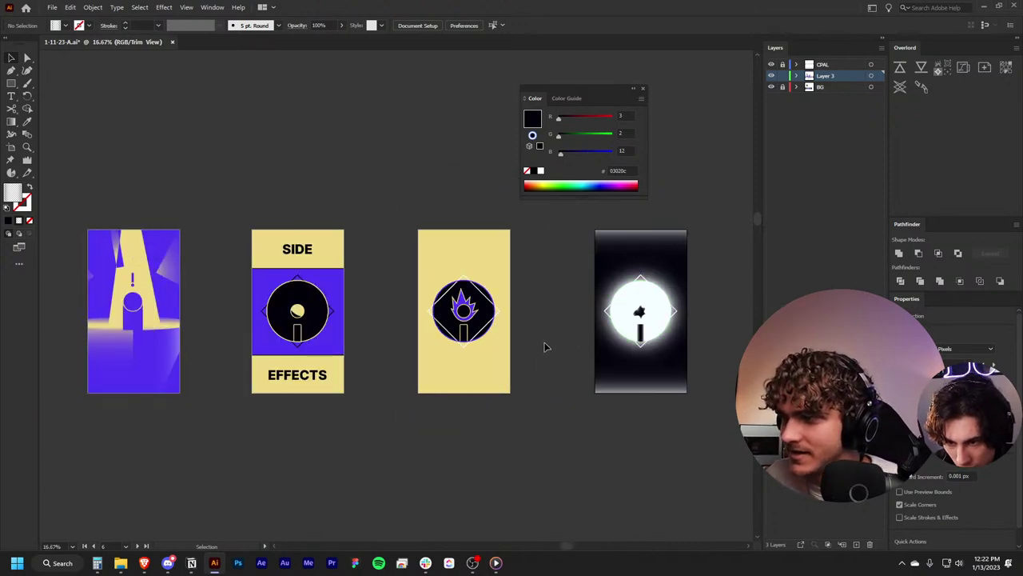
{"action": "scroll", "coordinate": [476, 352], "scroll_direction": "right", "scroll_amount": 3}
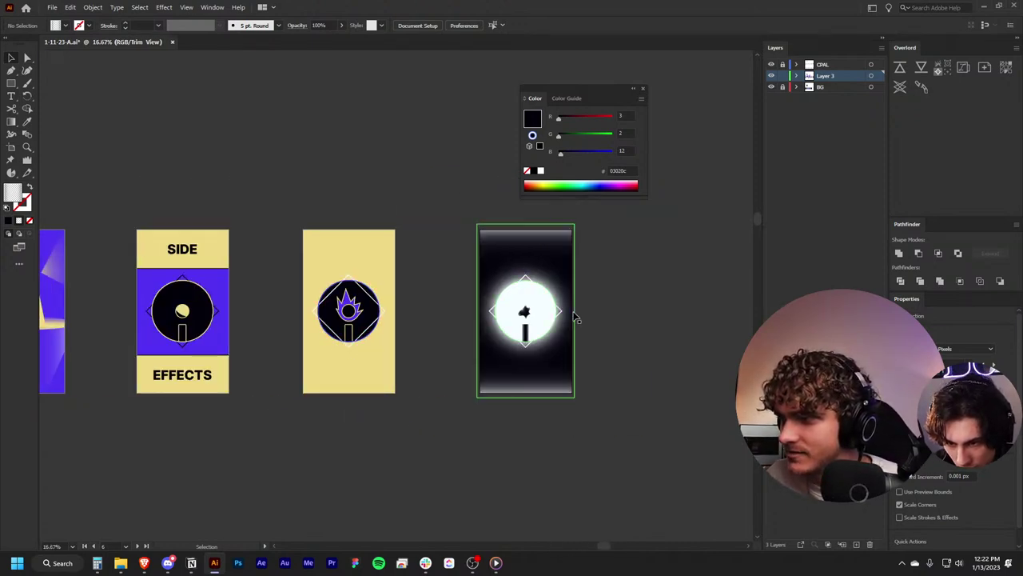
{"action": "scroll", "coordinate": [612, 320], "scroll_direction": "down", "scroll_amount": 1}
{"action": "scroll", "coordinate": [612, 320], "scroll_direction": "down", "scroll_amount": 1}
{"action": "scroll", "coordinate": [644, 332], "scroll_direction": "up", "scroll_amount": 1}
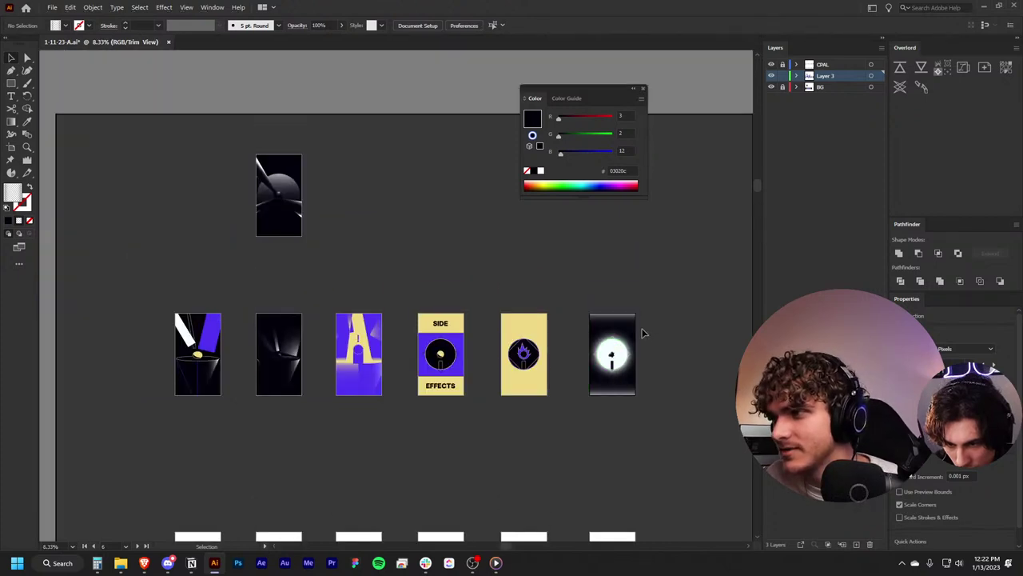
{"action": "scroll", "coordinate": [644, 334], "scroll_direction": "down", "scroll_amount": 1}
{"action": "scroll", "coordinate": [645, 335], "scroll_direction": "up", "scroll_amount": 1}
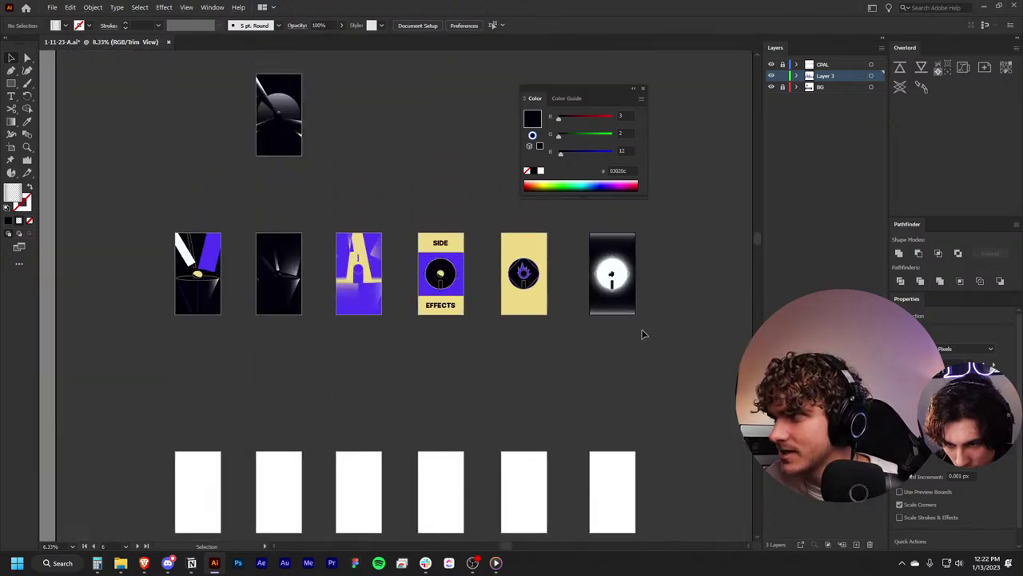
{"action": "scroll", "coordinate": [662, 306], "scroll_direction": "up", "scroll_amount": 2}
{"action": "scroll", "coordinate": [662, 306], "scroll_direction": "up", "scroll_amount": 1}
{"action": "scroll", "coordinate": [662, 306], "scroll_direction": "down", "scroll_amount": 1}
{"action": "scroll", "coordinate": [660, 304], "scroll_direction": "up", "scroll_amount": 2}
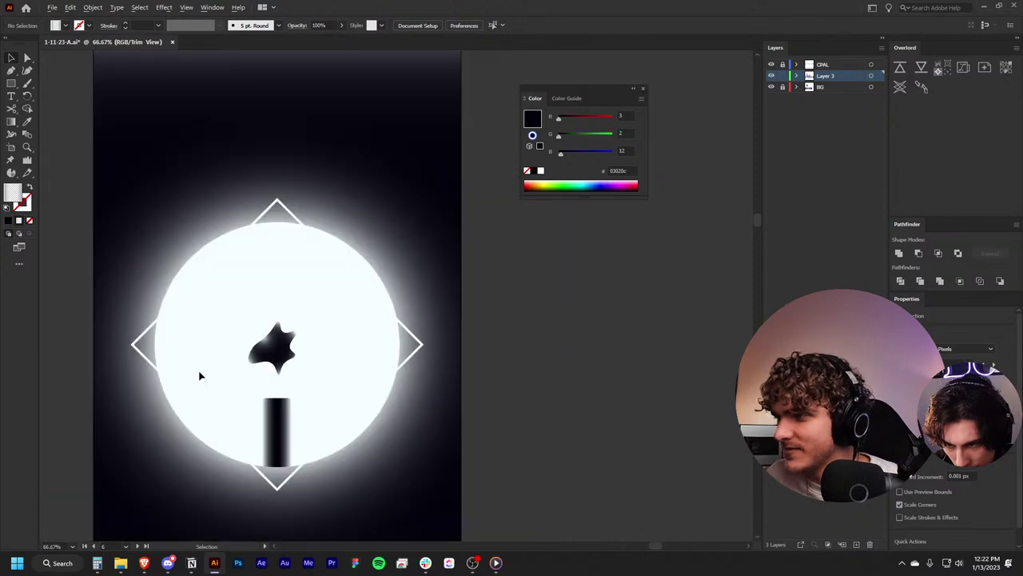
{"action": "scroll", "coordinate": [255, 352], "scroll_direction": "up", "scroll_amount": 4}
{"action": "scroll", "coordinate": [471, 477], "scroll_direction": "down", "scroll_amount": 4}
{"action": "scroll", "coordinate": [512, 448], "scroll_direction": "down", "scroll_amount": 1}
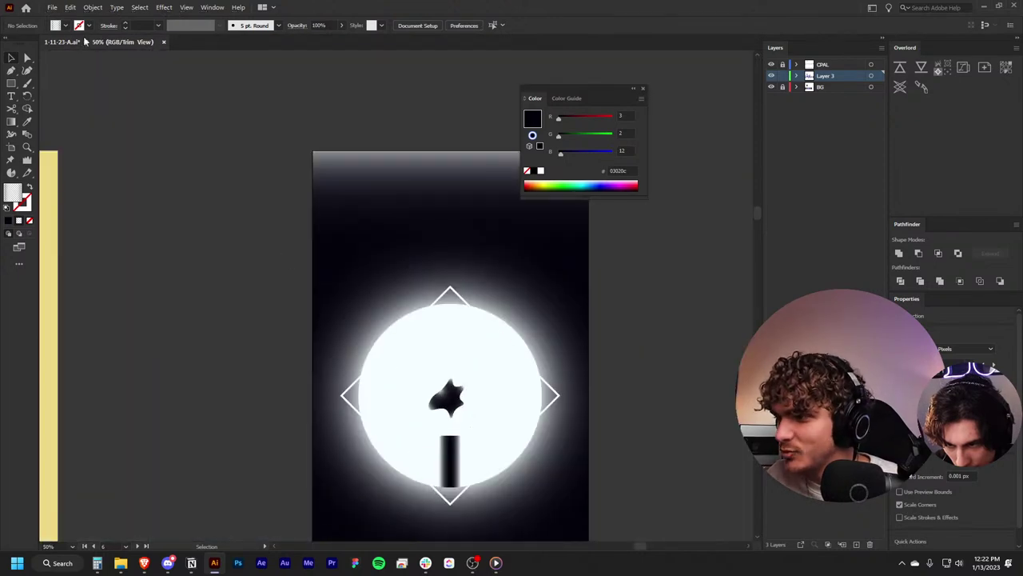
Step: With Export for Screens, export only artboard 6, renamed Frame14, as a JPG
{"action": "left_click", "coordinate": [52, 7]}
{"action": "mouse_move", "coordinate": [72, 209]}
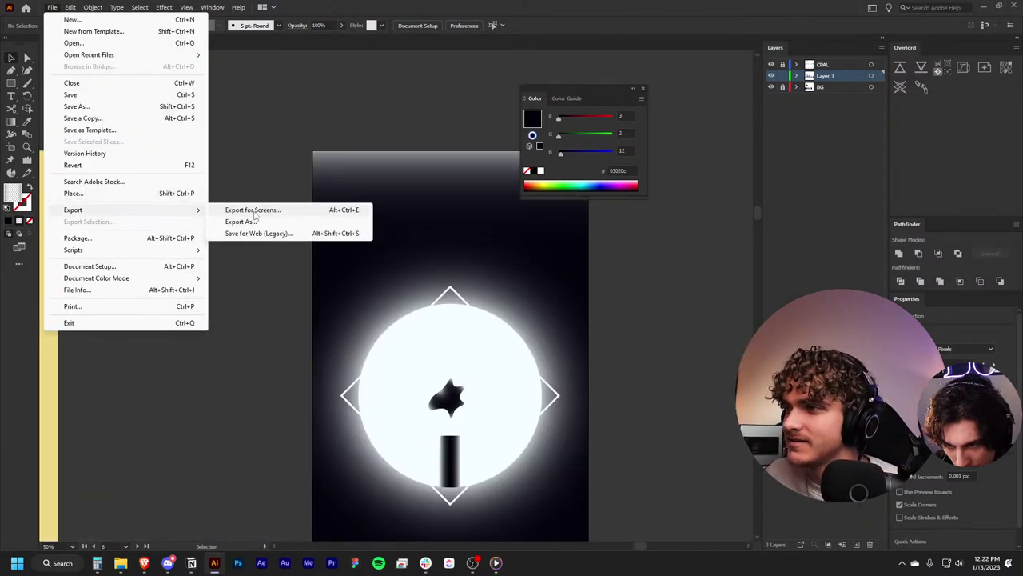
{"action": "left_click", "coordinate": [267, 208]}
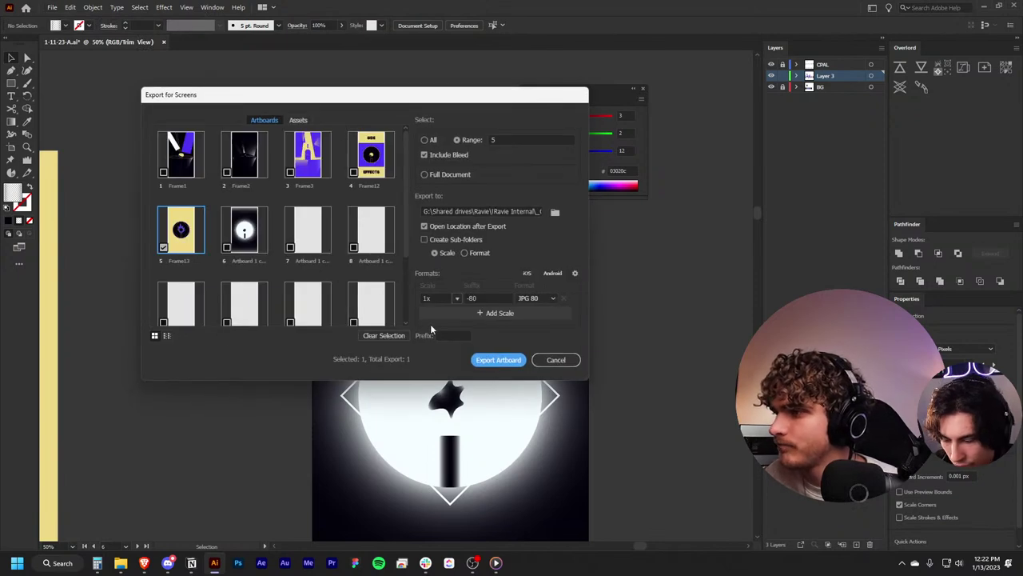
{"action": "left_click", "coordinate": [384, 335]}
{"action": "left_click", "coordinate": [243, 248]}
{"action": "left_click", "coordinate": [247, 261]}
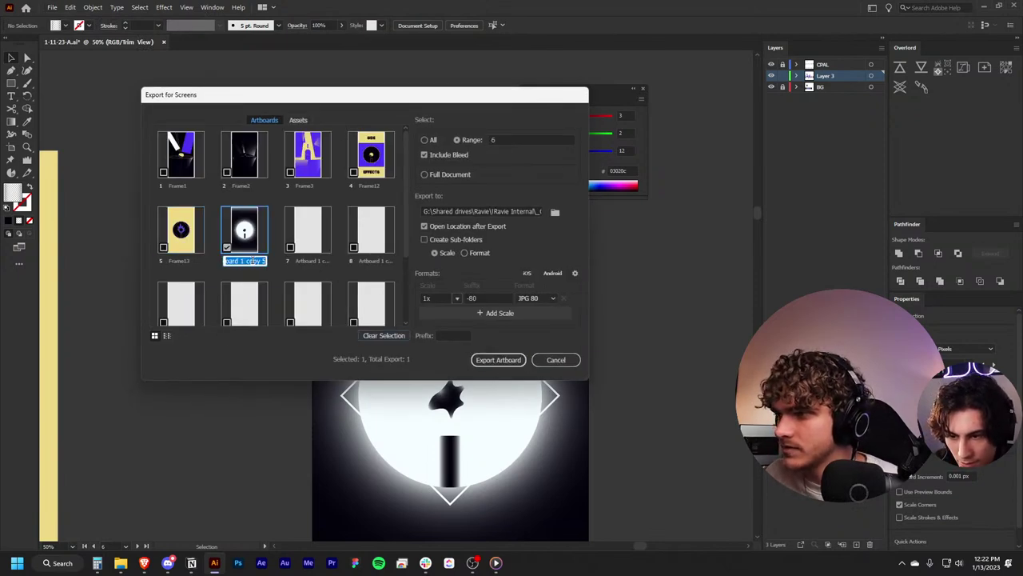
{"action": "type", "text": "Frame14"}
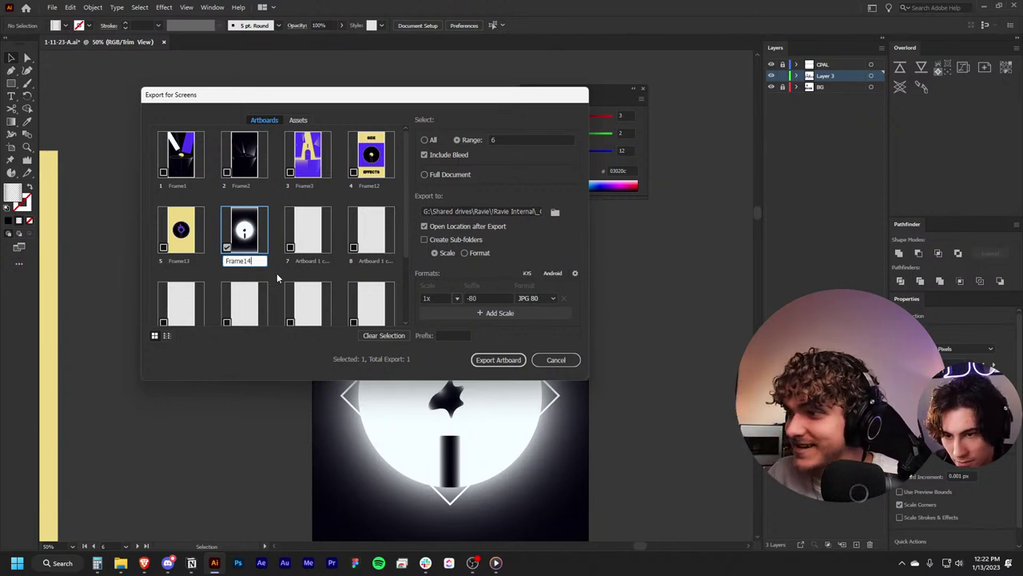
{"action": "key", "text": "Return"}
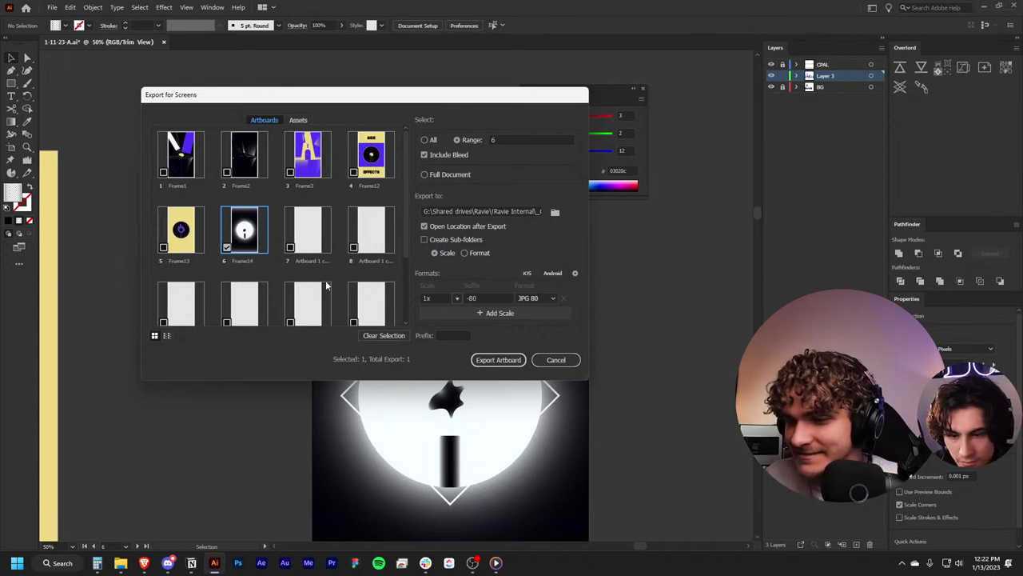
{"action": "left_click", "coordinate": [497, 360]}
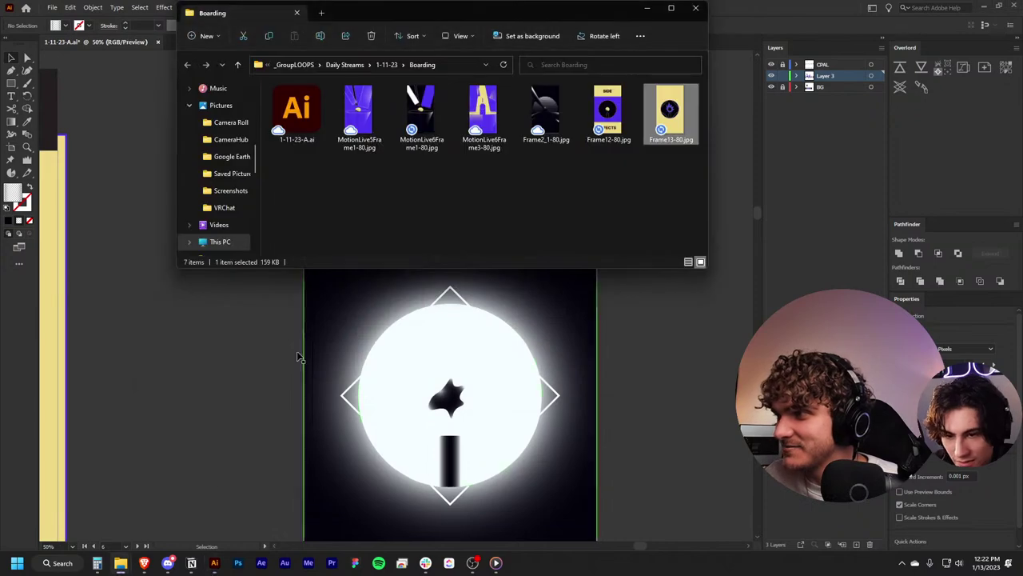
Step: Drag Frame14-80.jpg from the Boarding folder into Boords storyboard frame 14 'self loathing'
{"action": "left_click", "coordinate": [203, 505]}
{"action": "mouse_move", "coordinate": [120, 562]}
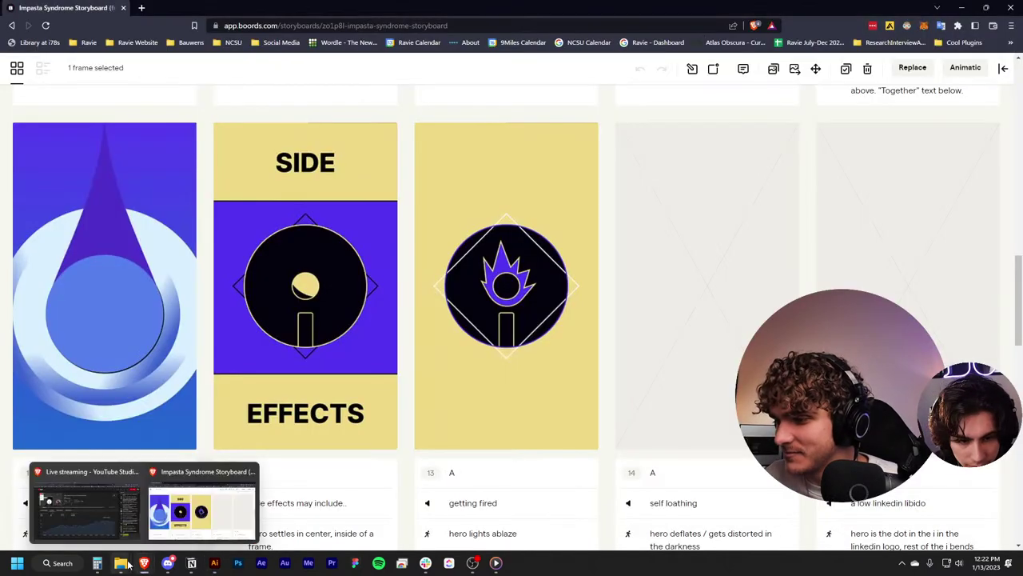
{"action": "left_click", "coordinate": [404, 522]}
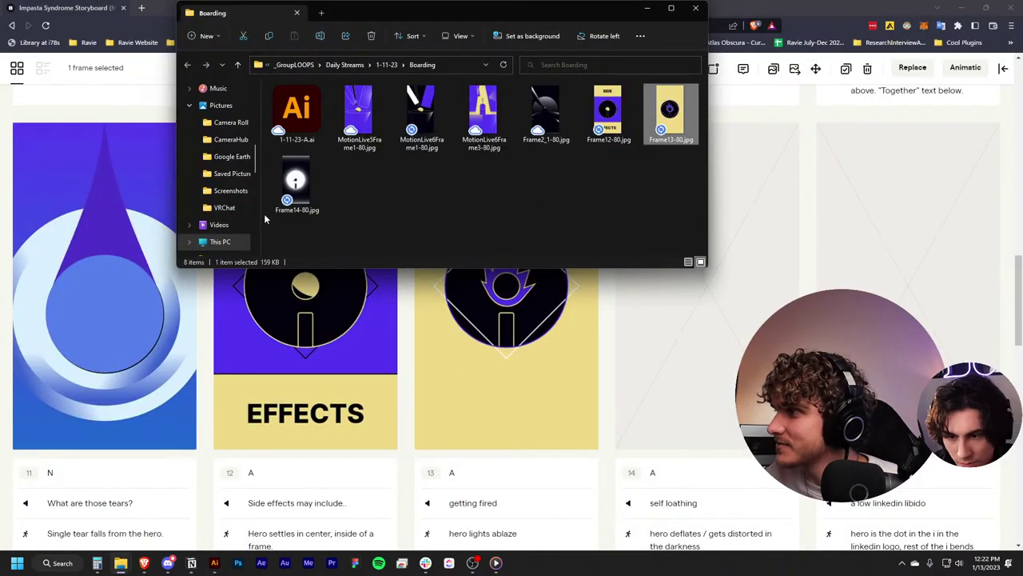
{"action": "left_click", "coordinate": [292, 209]}
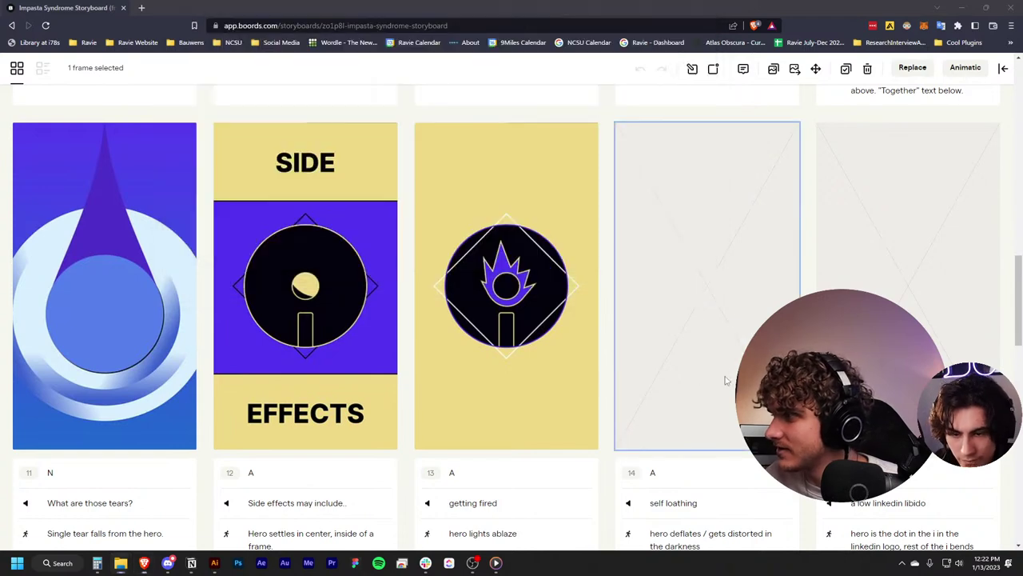
{"action": "left_click_drag", "start_coordinate": [531, 286], "coordinate": [706, 279]}
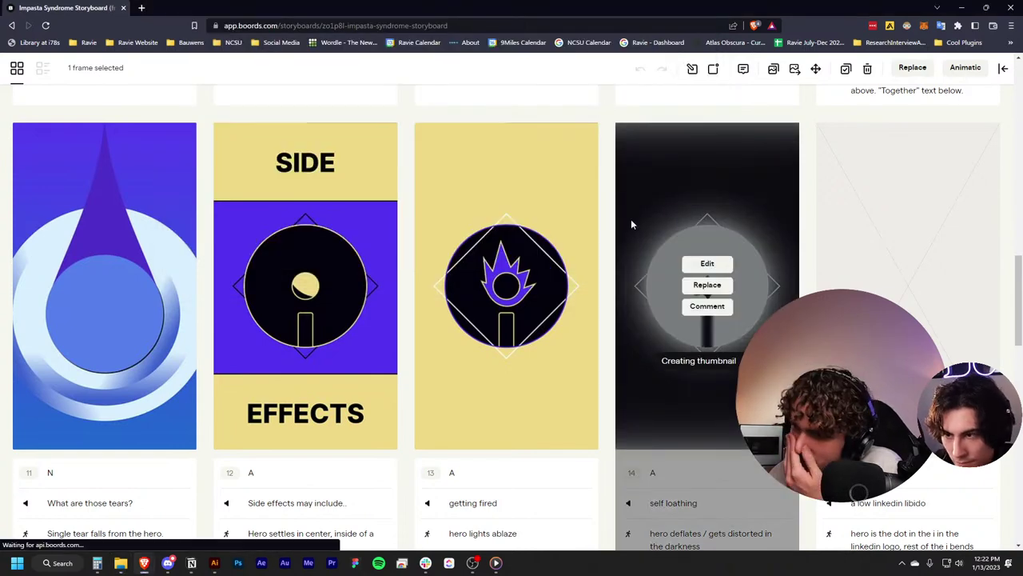
{"action": "scroll", "coordinate": [639, 231], "scroll_direction": "up", "scroll_amount": 5}
{"action": "scroll", "coordinate": [642, 232], "scroll_direction": "up", "scroll_amount": 3}
Step: Open the storyboard's Present view and zoom the page out twice to see more frames
{"action": "scroll", "coordinate": [641, 231], "scroll_direction": "up", "scroll_amount": 5}
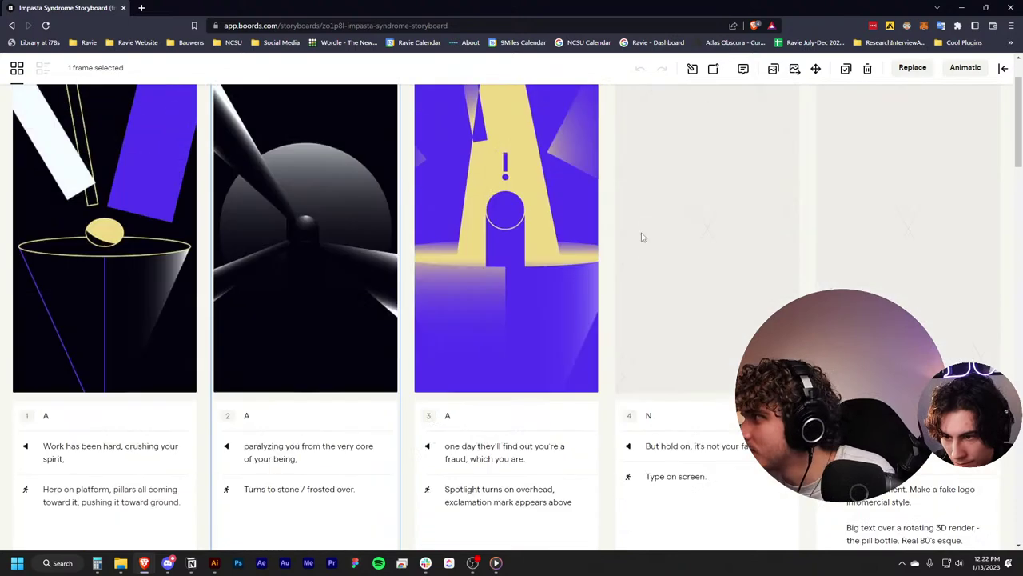
{"action": "scroll", "coordinate": [644, 236], "scroll_direction": "up", "scroll_amount": 2}
{"action": "left_click", "coordinate": [869, 86]}
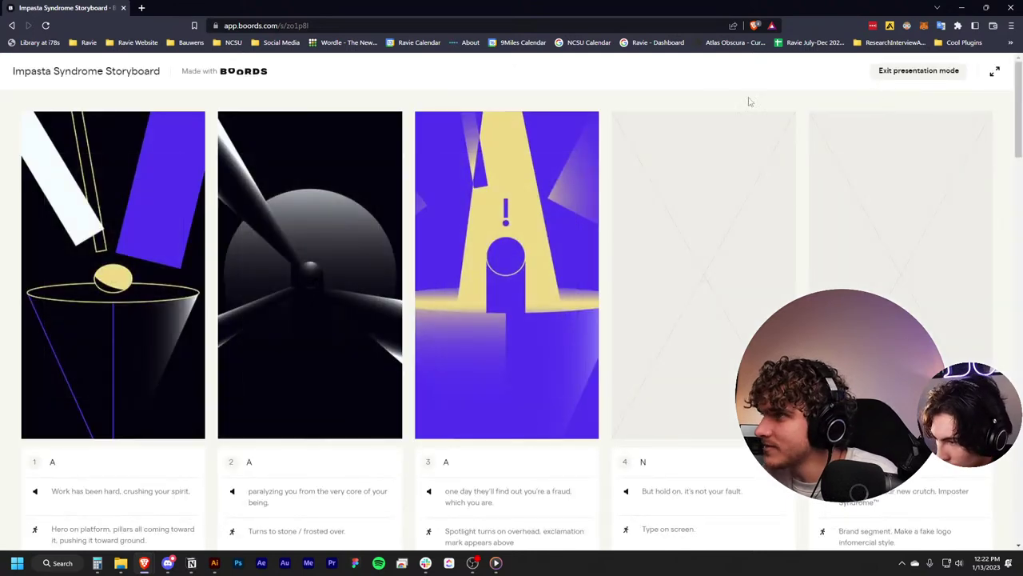
{"action": "key", "text": "ctrl+minus"}
{"action": "key", "text": "ctrl+minus"}
{"action": "key", "text": "ctrl+minus"}
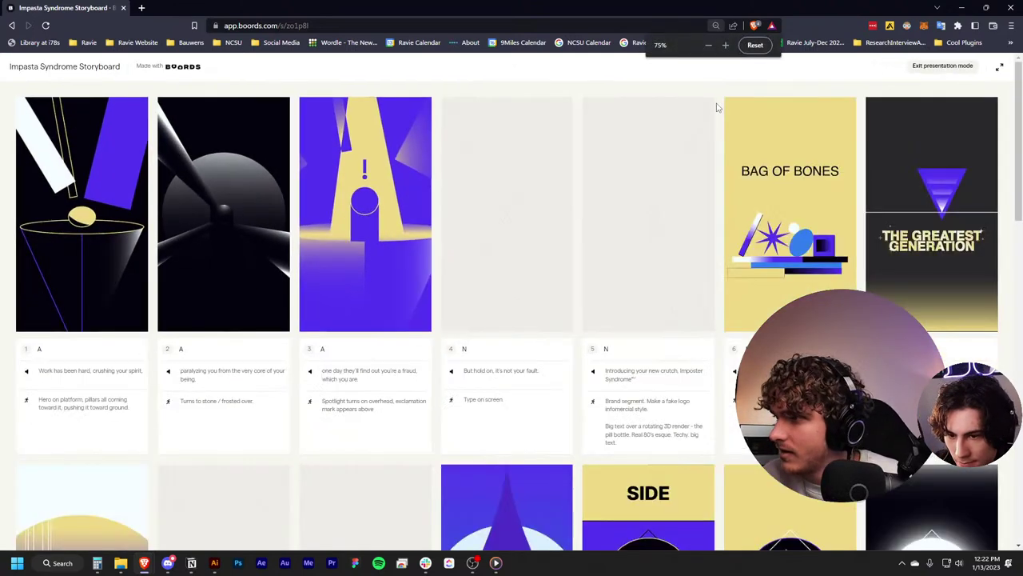
{"action": "key", "text": "ctrl+minus"}
{"action": "key", "text": "ctrl+minus"}
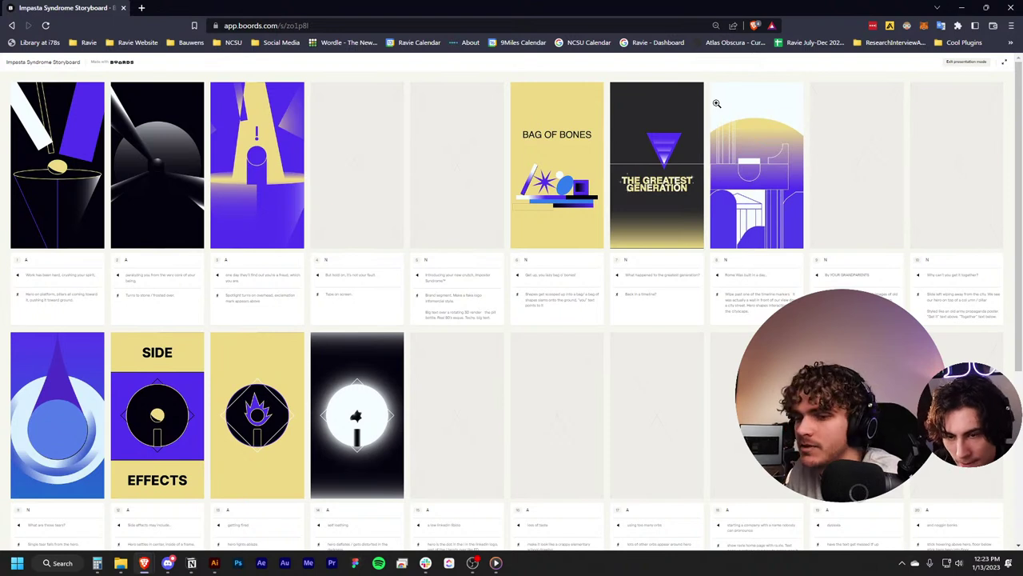
Step: Enlarge and close frame 7, then scroll through all presented frames down to 21–23
{"action": "left_click", "coordinate": [662, 149]}
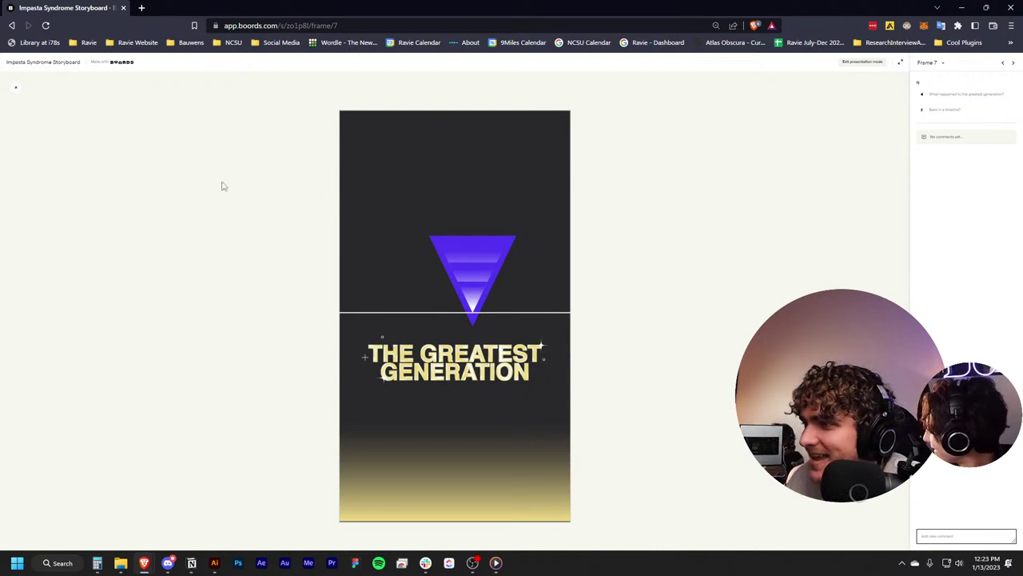
{"action": "left_click", "coordinate": [15, 87]}
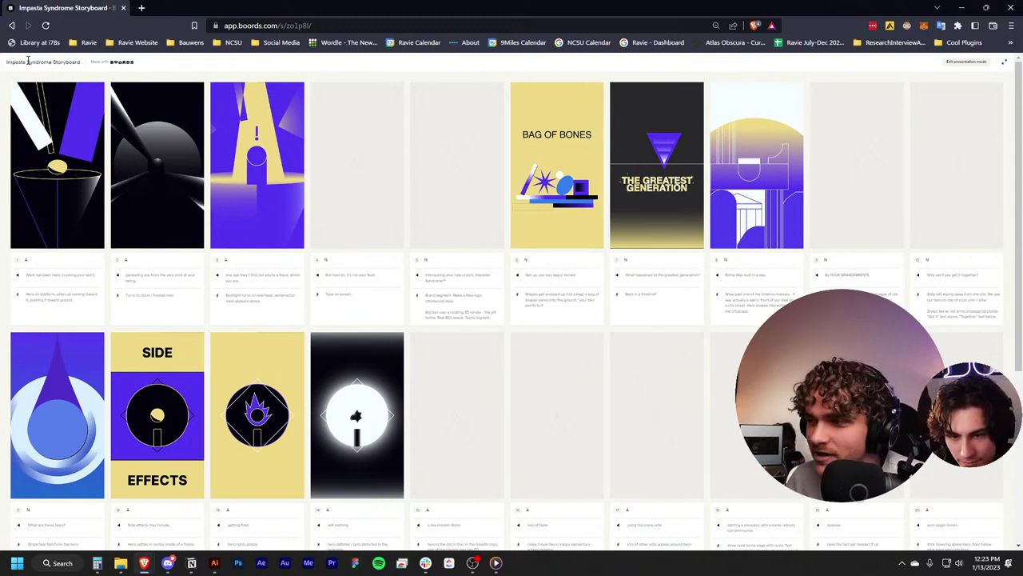
{"action": "scroll", "coordinate": [658, 212], "scroll_direction": "down", "scroll_amount": 3}
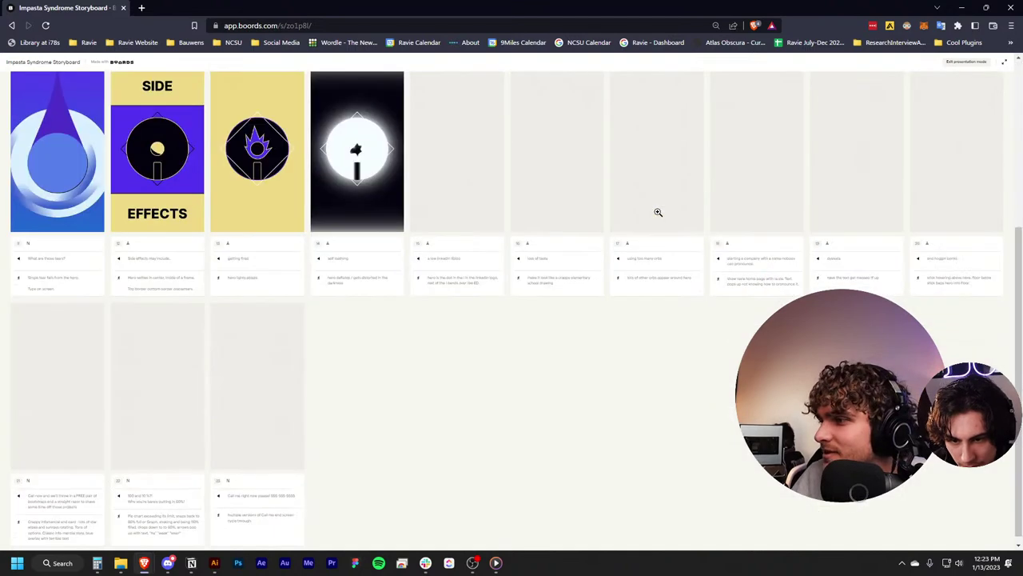
{"action": "scroll", "coordinate": [658, 212], "scroll_direction": "up", "scroll_amount": 3}
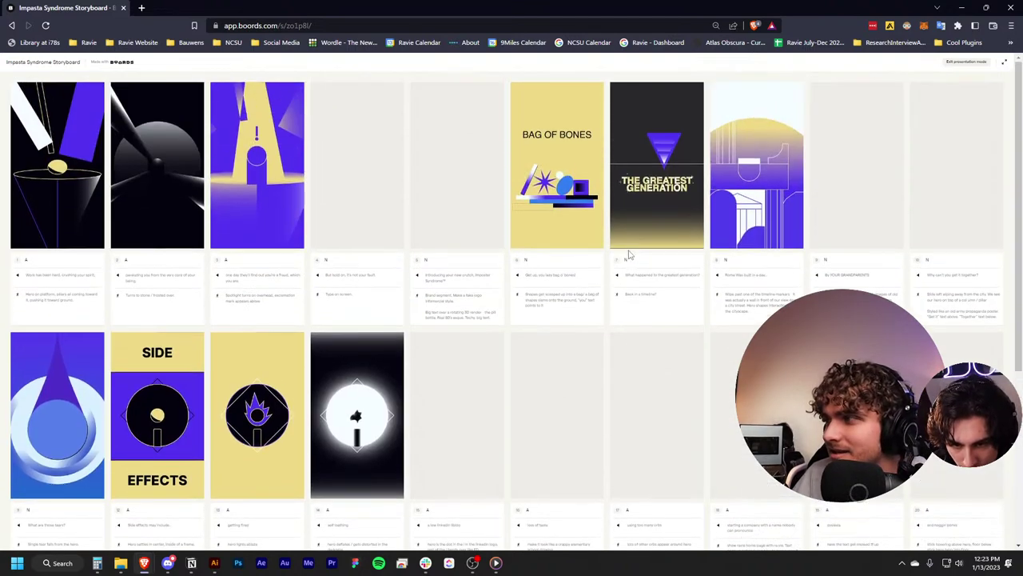
{"action": "scroll", "coordinate": [467, 357], "scroll_direction": "down", "scroll_amount": 1}
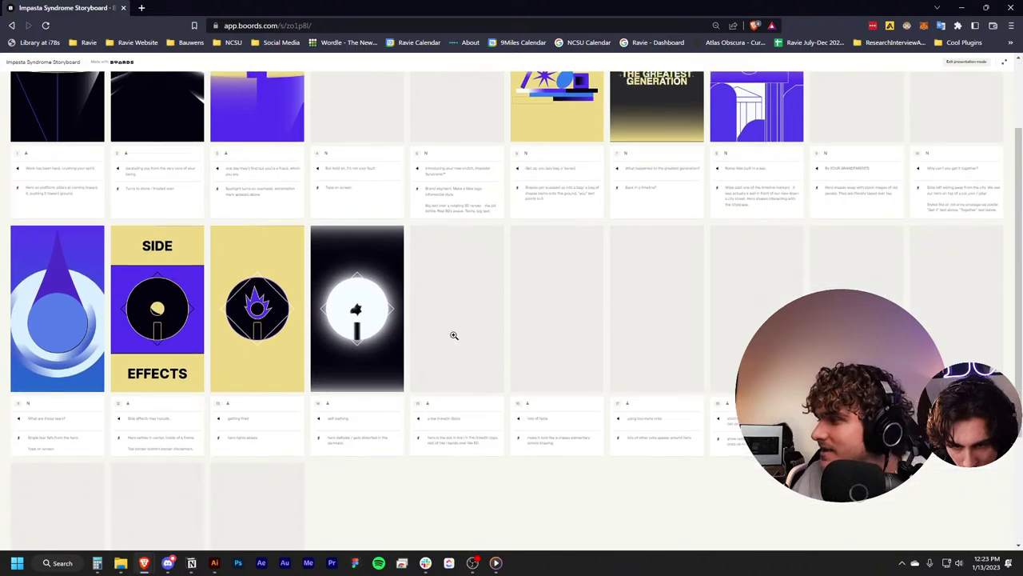
{"action": "scroll", "coordinate": [468, 357], "scroll_direction": "down", "scroll_amount": 2}
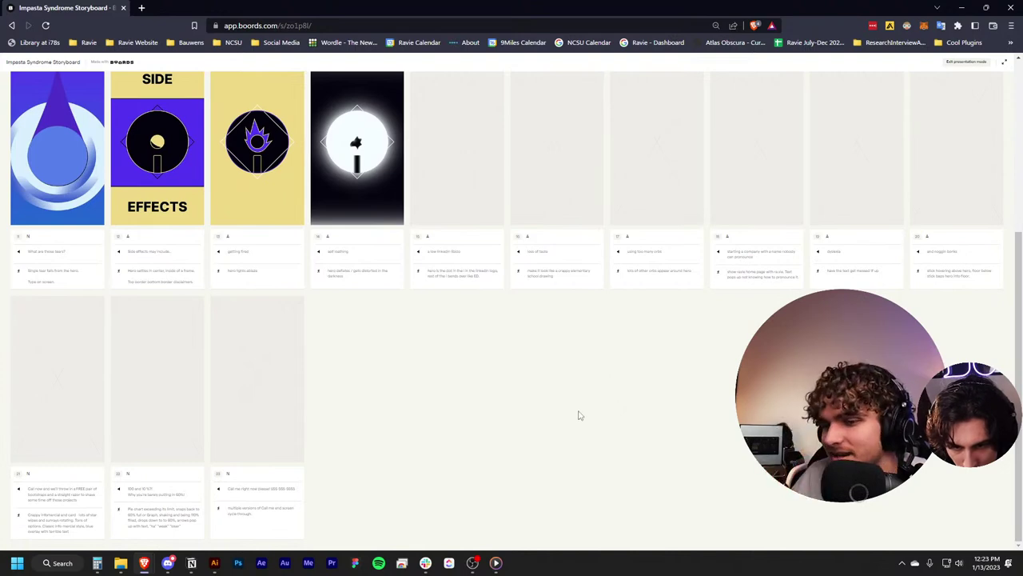
{"action": "scroll", "coordinate": [193, 260], "scroll_direction": "up", "scroll_amount": 3}
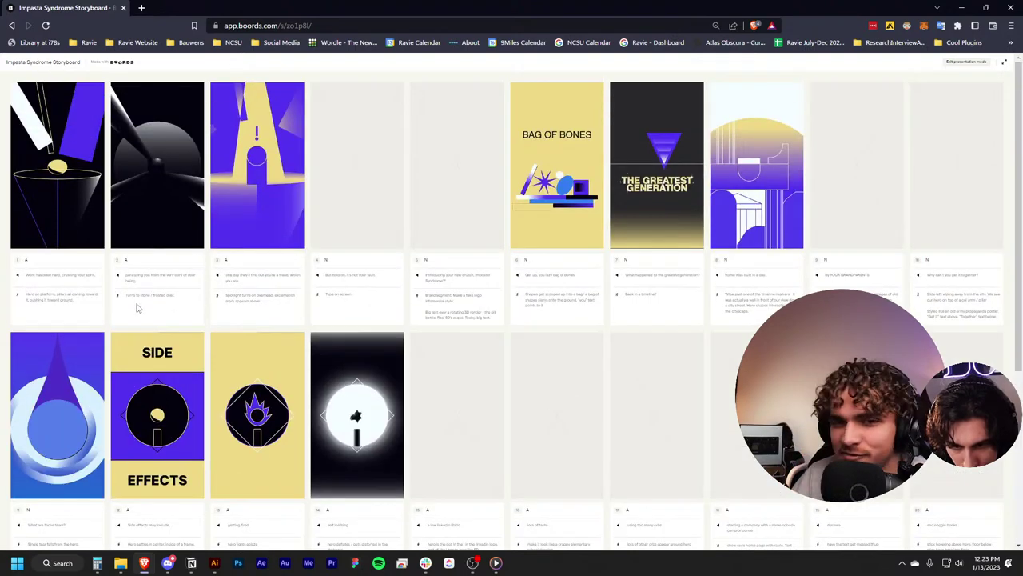